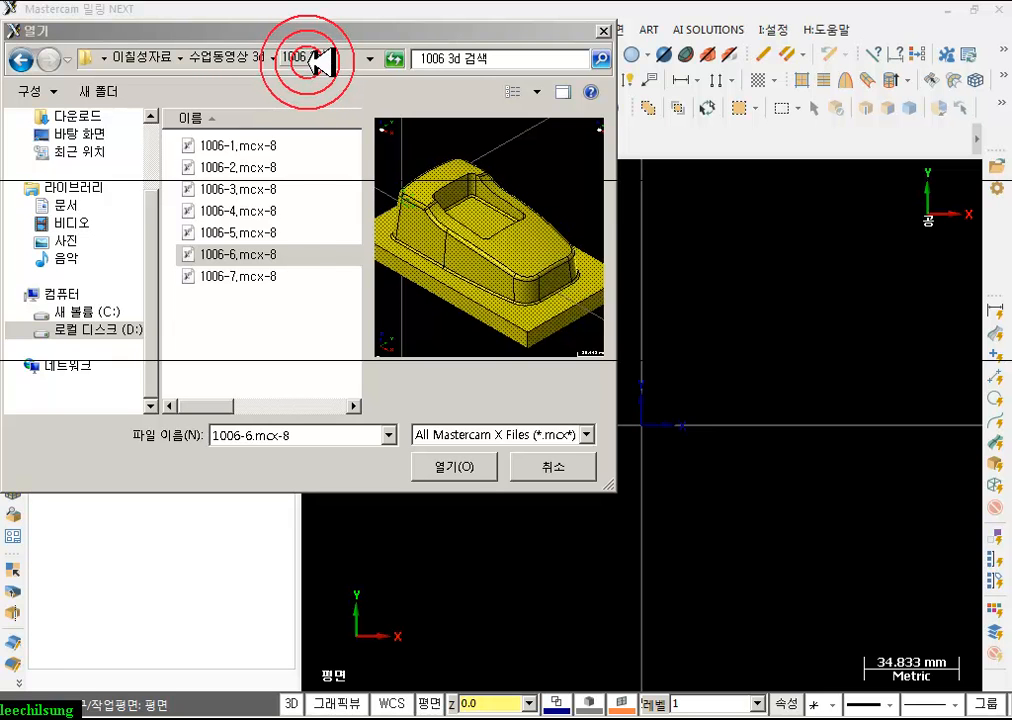
# - Open the model file 1006-6.mcx-8 from the 1006 3d folder and bring the whole part into view
pyautogui.click(258, 256)
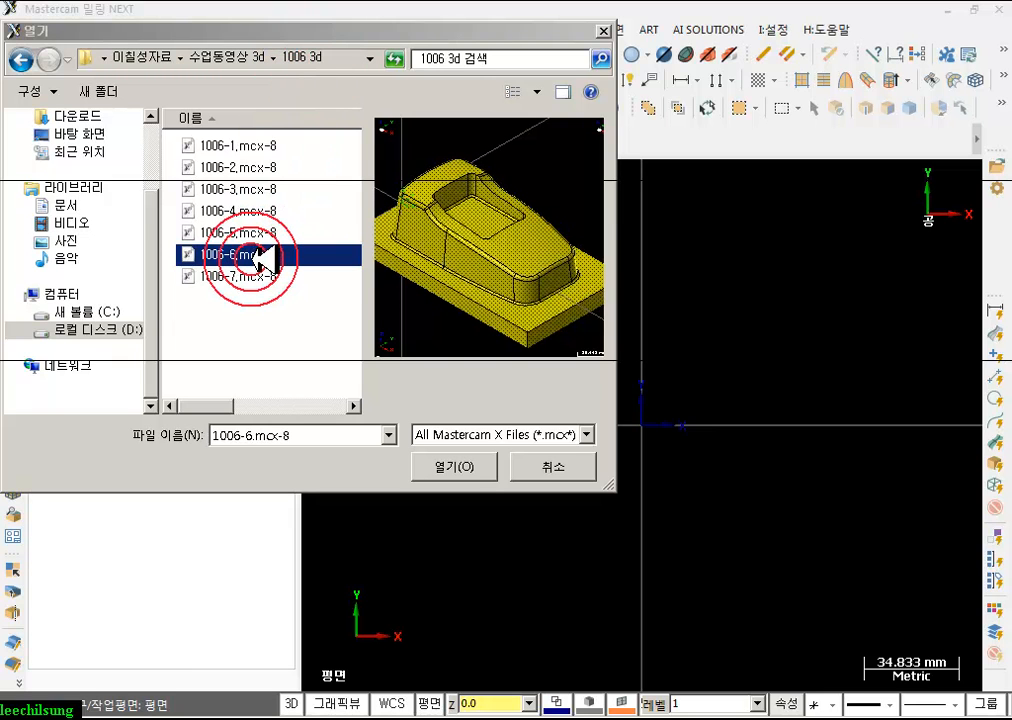
pyautogui.click(477, 295)
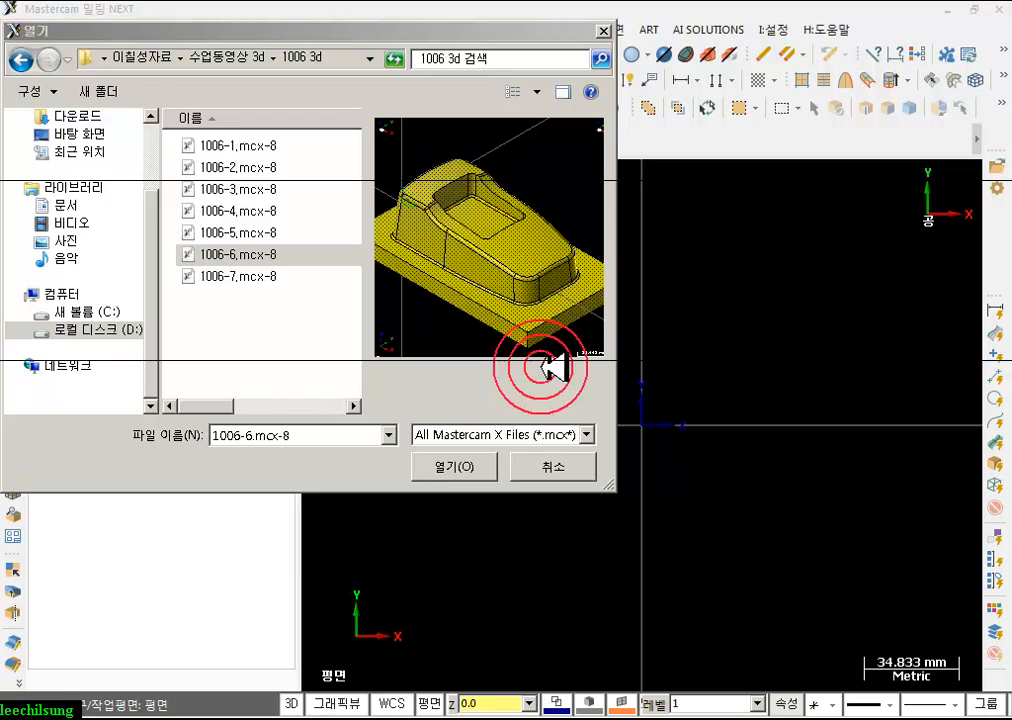
pyautogui.click(470, 467)
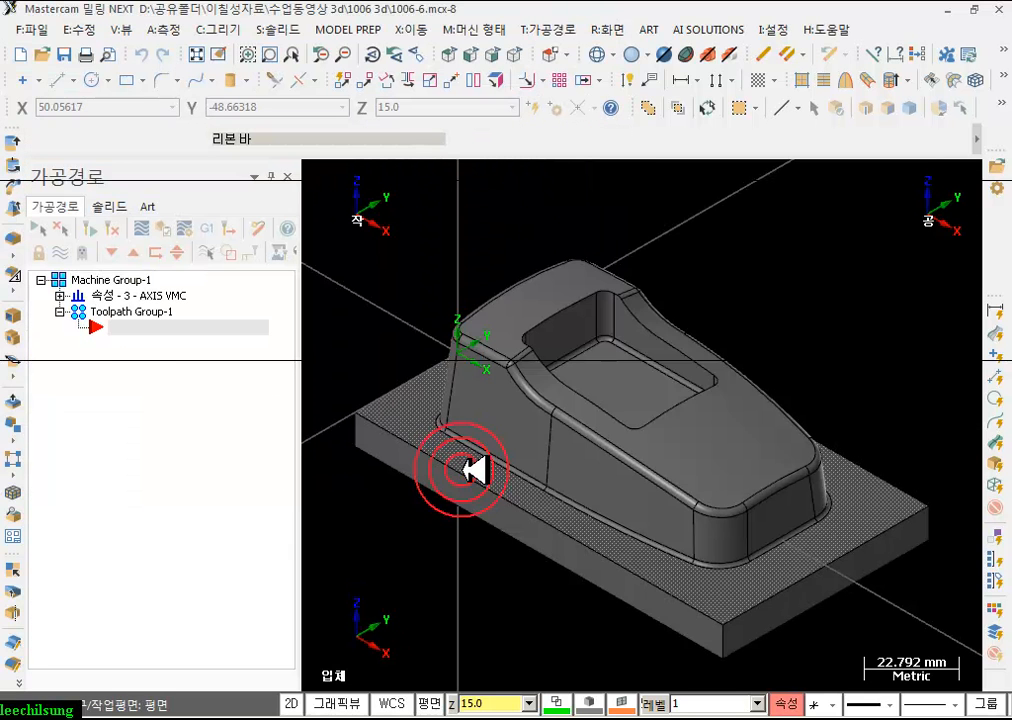
pyautogui.scroll(-2, 553, 300)
pyautogui.scroll(1, 452, 267)
pyautogui.scroll(-1, 550, 315)
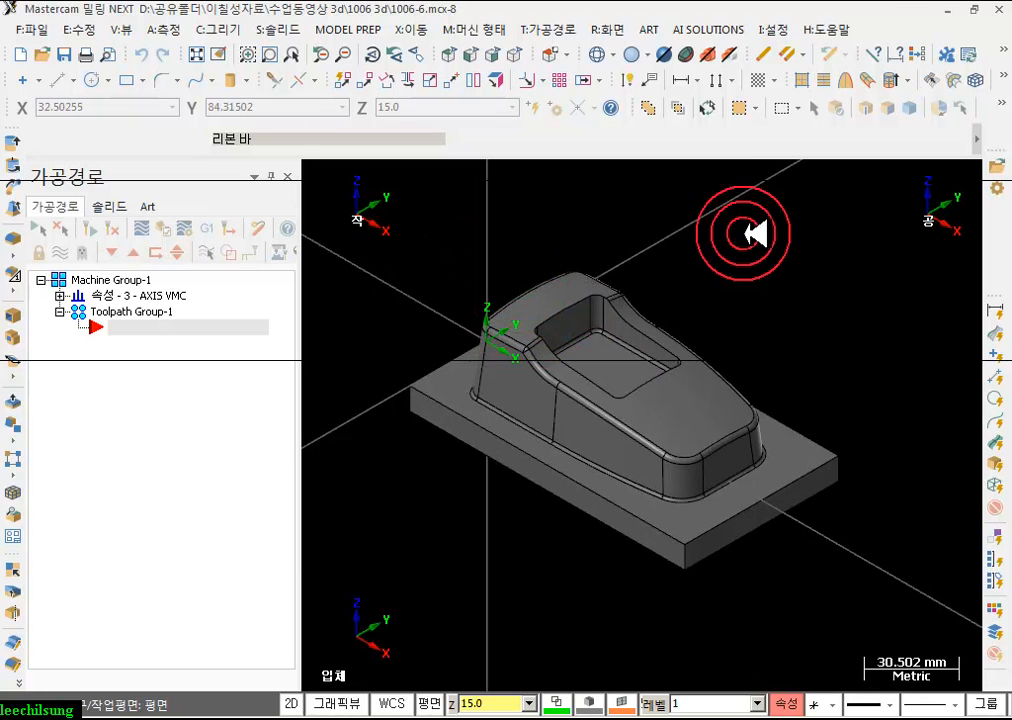
# - Switch to Foxit Reader with mastercamX(3D)예제포함.pdf and find the introduction of the chapter 3차원 가공 정의 기초 on page 112
pyautogui.click(958, 10)
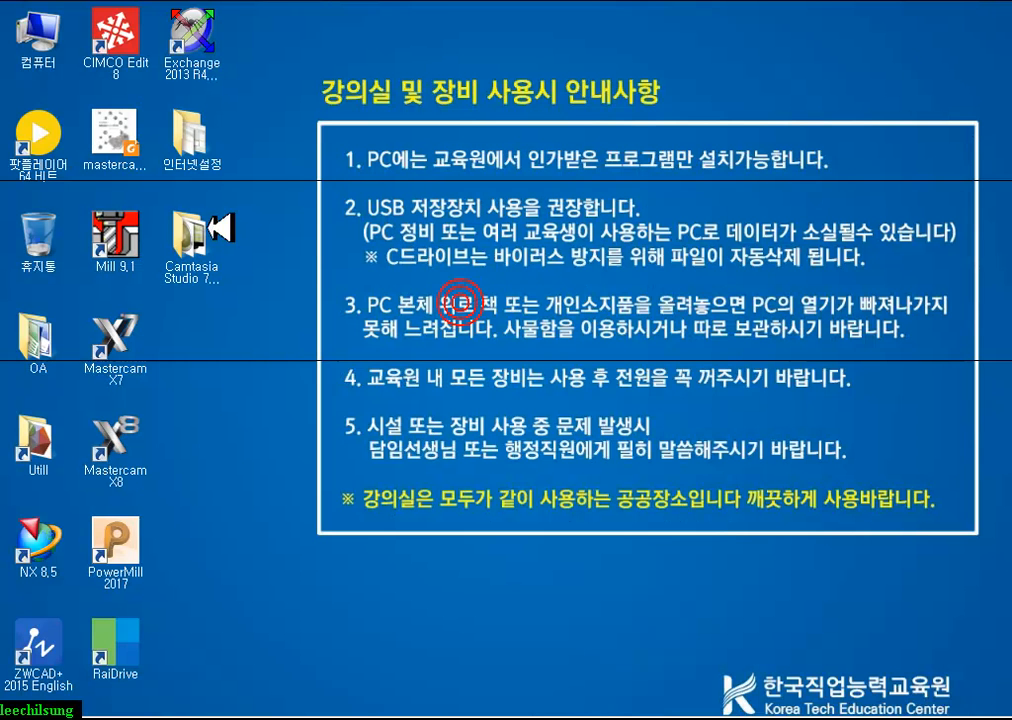
pyautogui.click(115, 132)
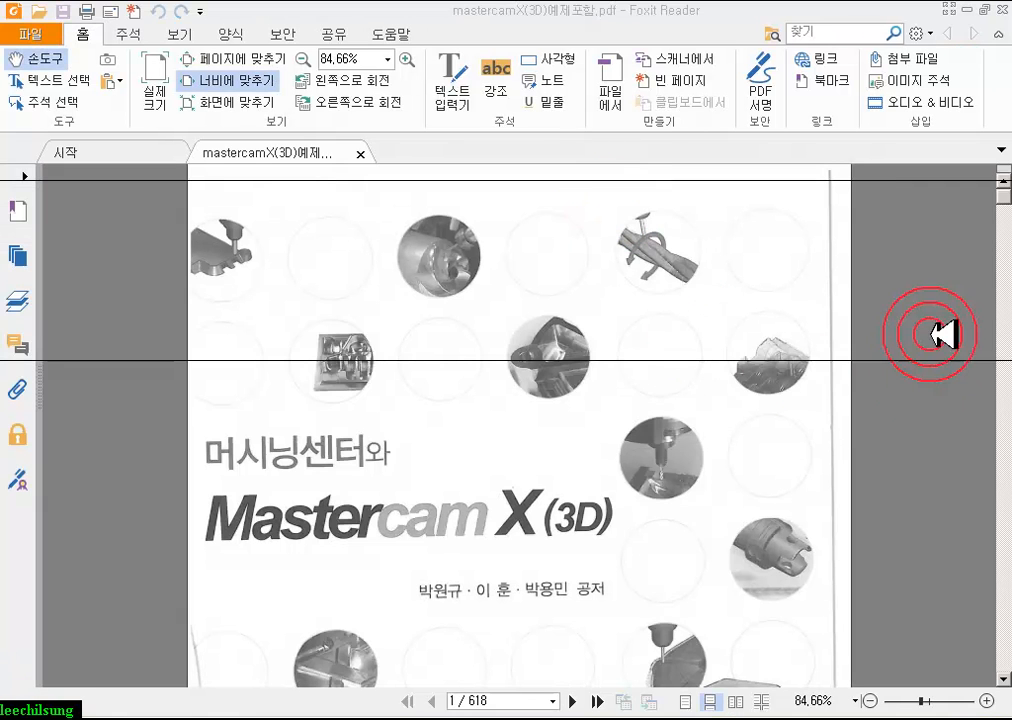
pyautogui.moveTo(1005, 196); pyautogui.dragTo(1005, 250)
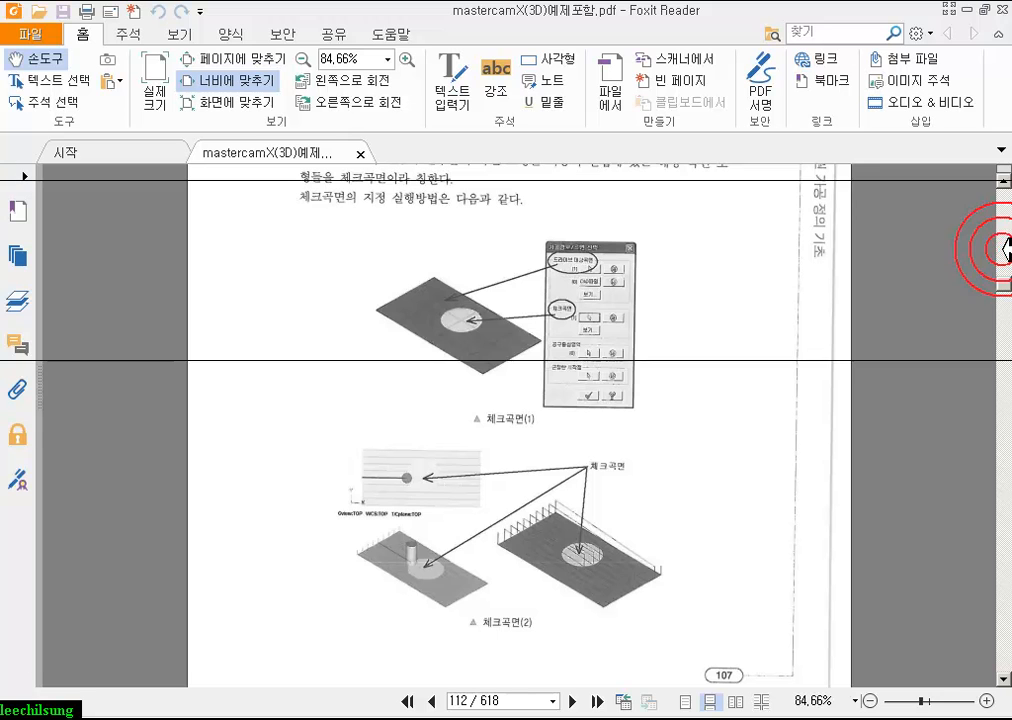
pyautogui.moveTo(1005, 232); pyautogui.dragTo(1005, 213)
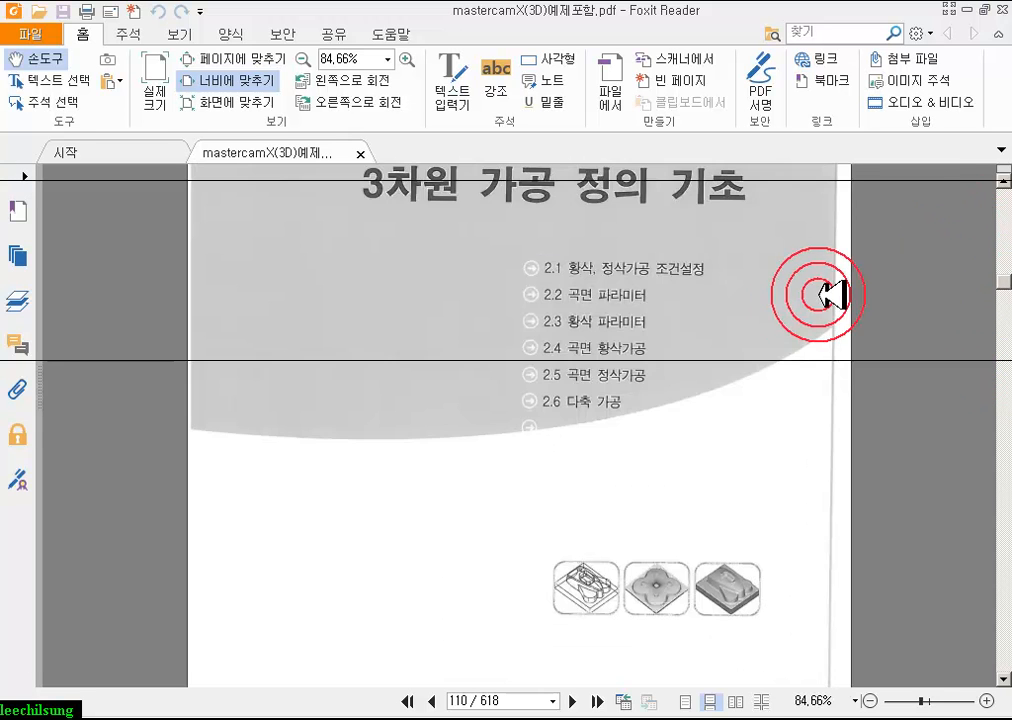
pyautogui.moveTo(832, 295); pyautogui.dragTo(817, 308)
pyautogui.keyDown('ctrl'); pyautogui.scroll(2, 773, 215); pyautogui.keyUp('ctrl')
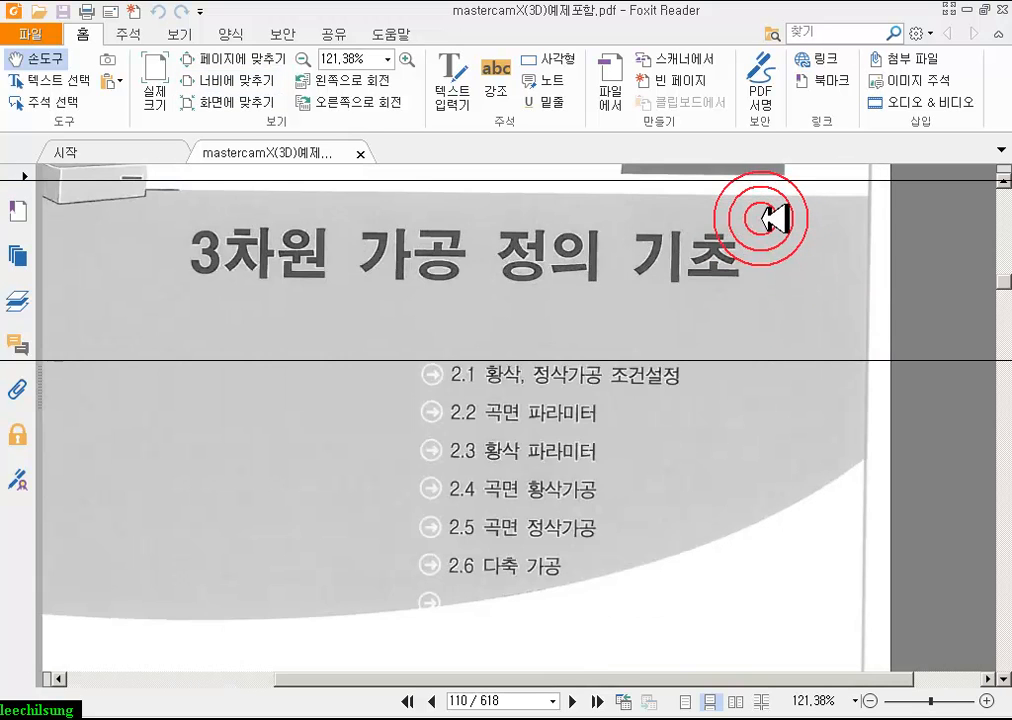
pyautogui.scroll(-20, 722, 338)
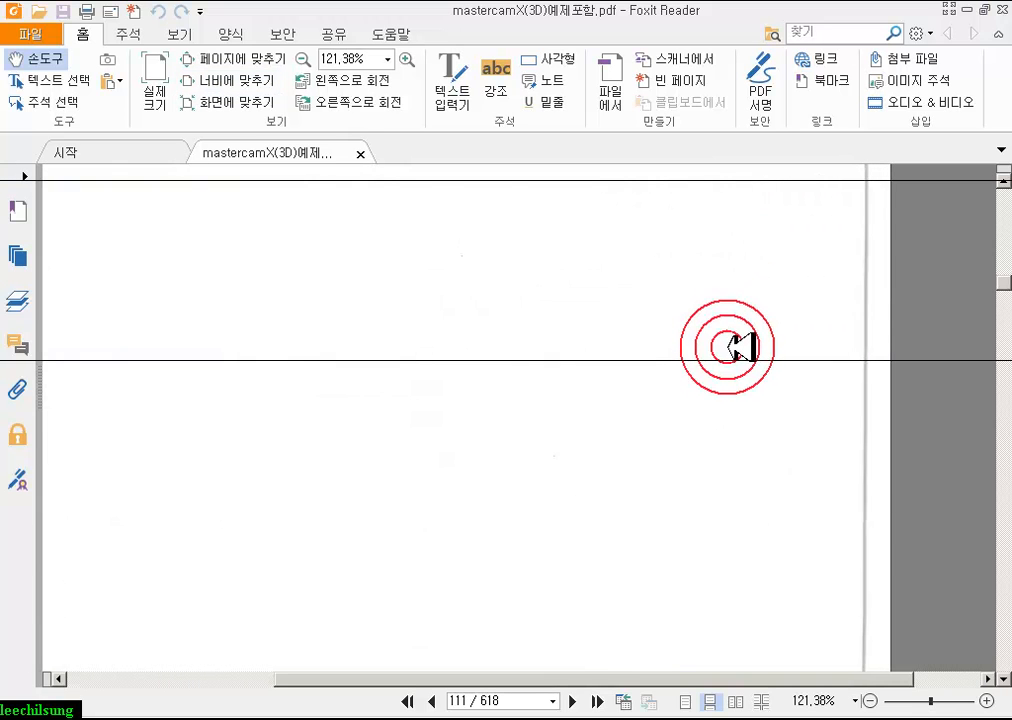
pyautogui.scroll(3, 740, 345)
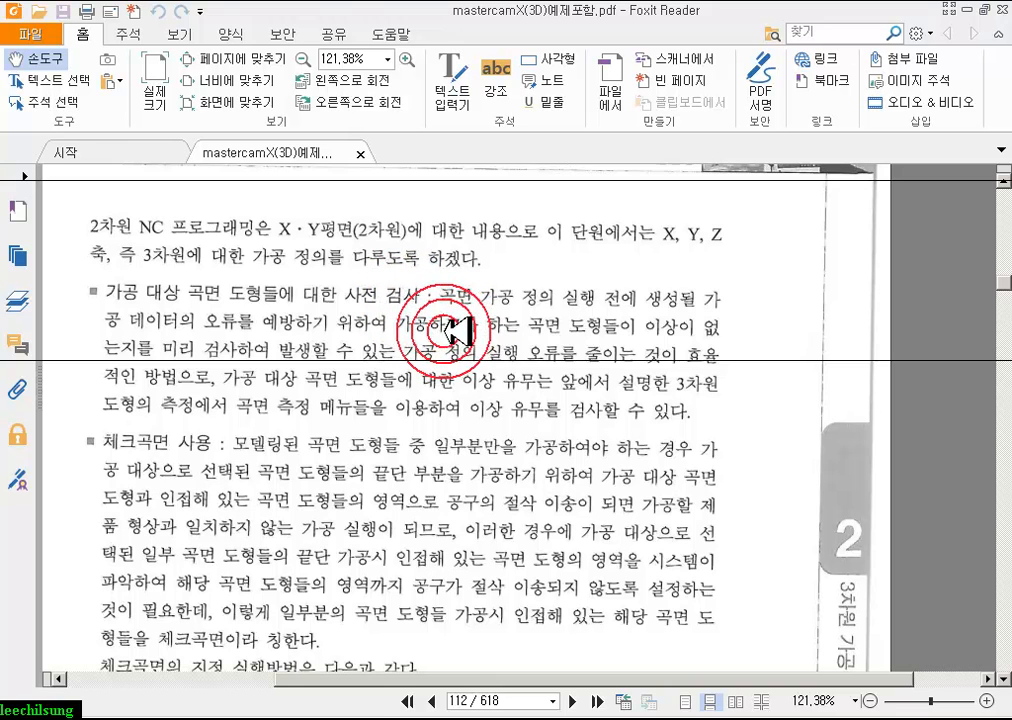
# - Switch back to Mastercam and examine the model's side walls, edge fillets and pocket up close
pyautogui.hotkey('alt', 'Tab')
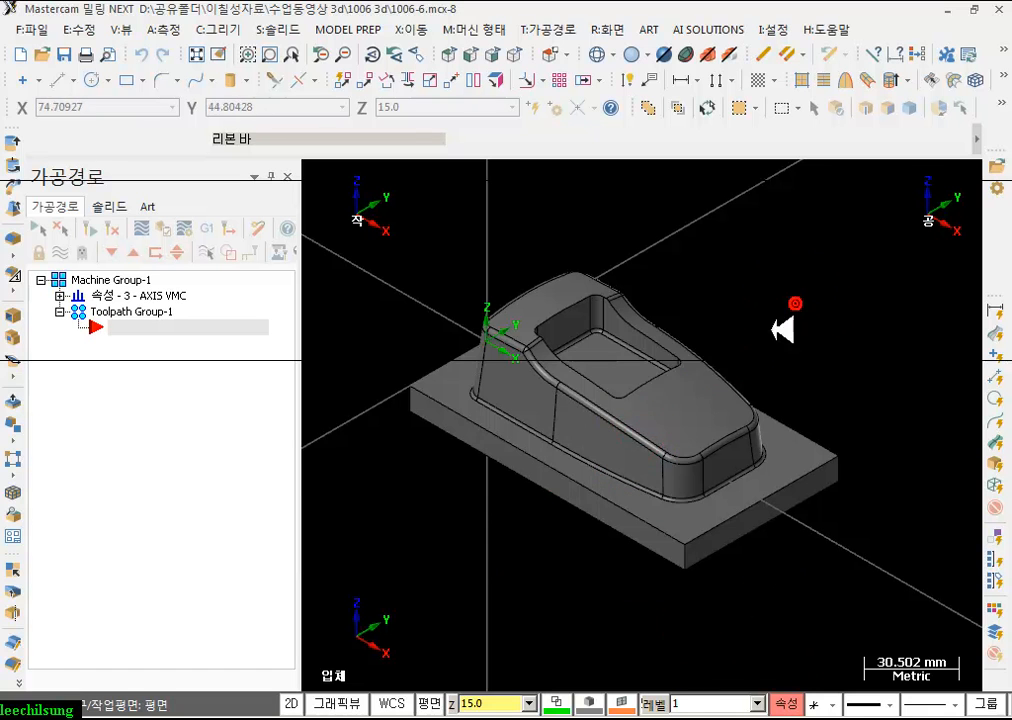
pyautogui.scroll(5, 605, 445)
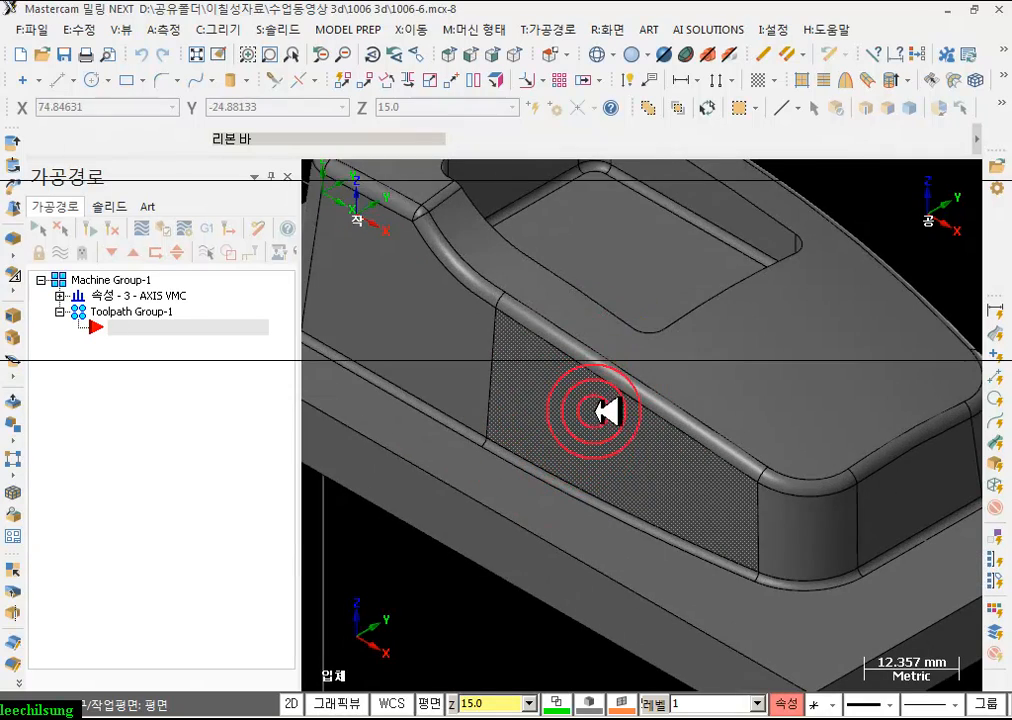
pyautogui.scroll(-4, 677, 464)
pyautogui.scroll(4, 692, 310)
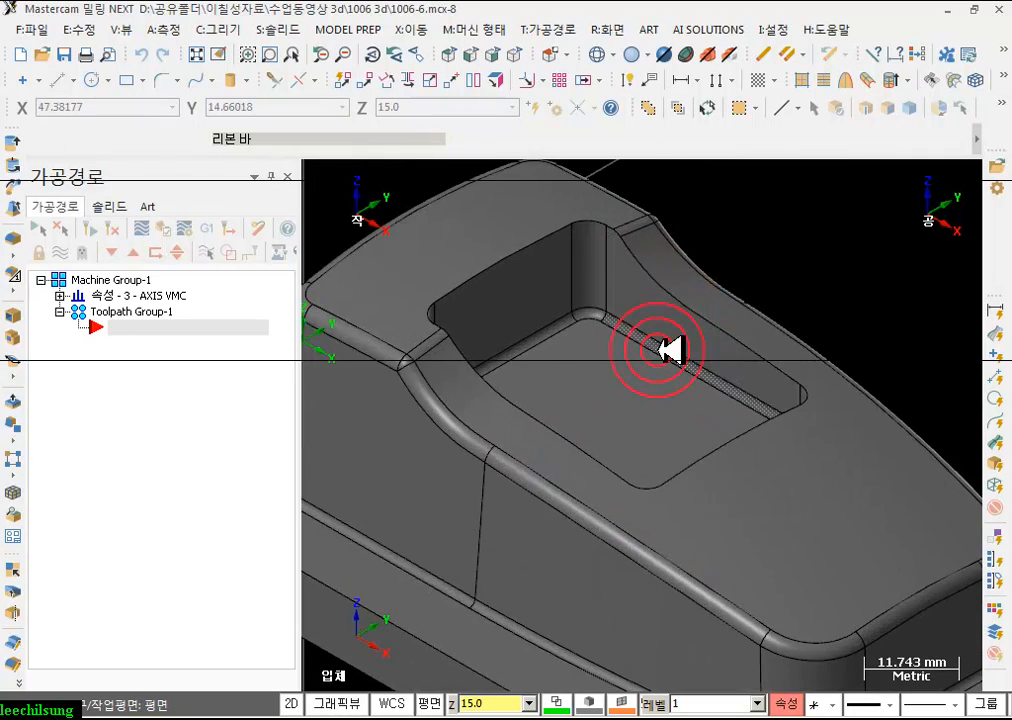
pyautogui.scroll(-4, 680, 320)
pyautogui.scroll(-1, 700, 360)
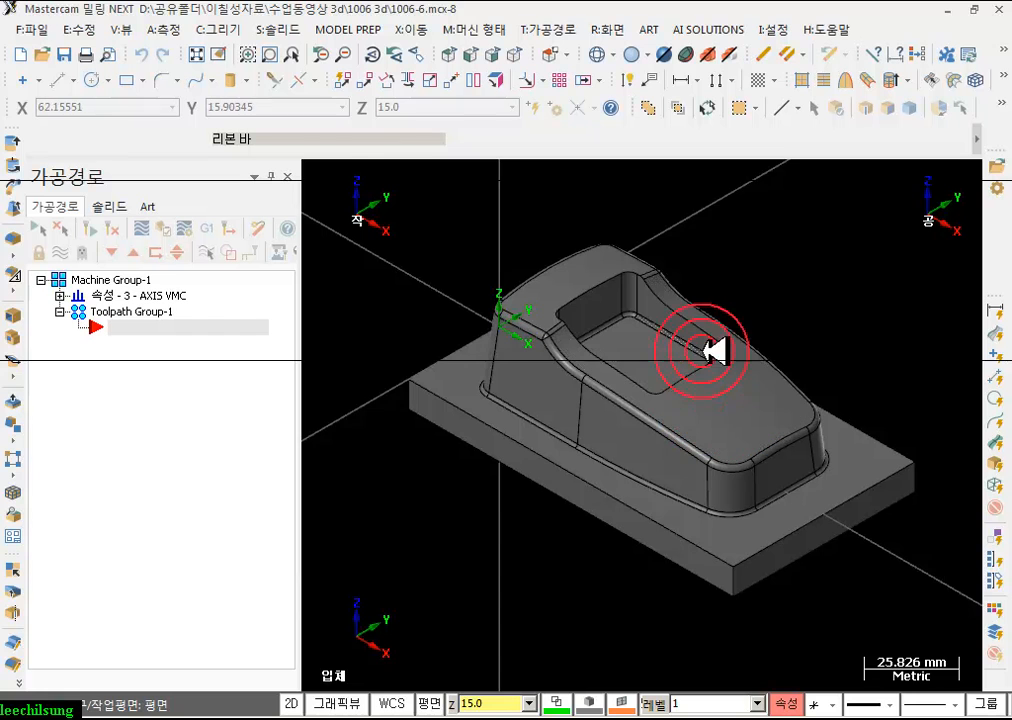
pyautogui.scroll(1, 718, 361)
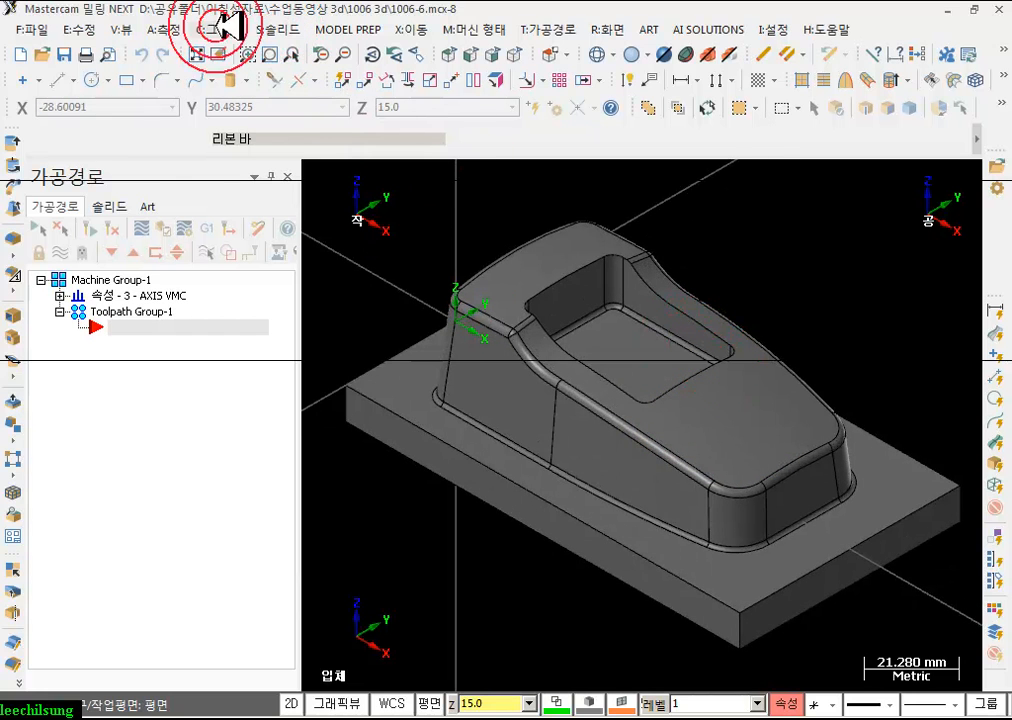
# - Run the curvature (곡률) analysis on the model, review the colour-coded surfaces, and close the analysis
pyautogui.click(166, 29)
pyautogui.click(205, 256)
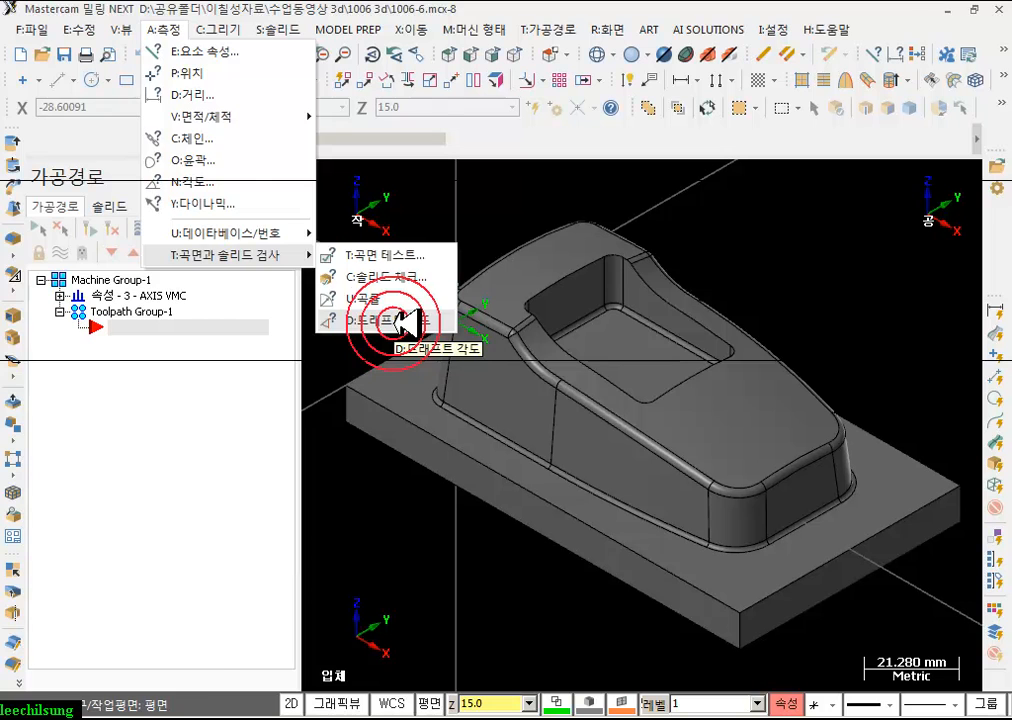
pyautogui.click(368, 298)
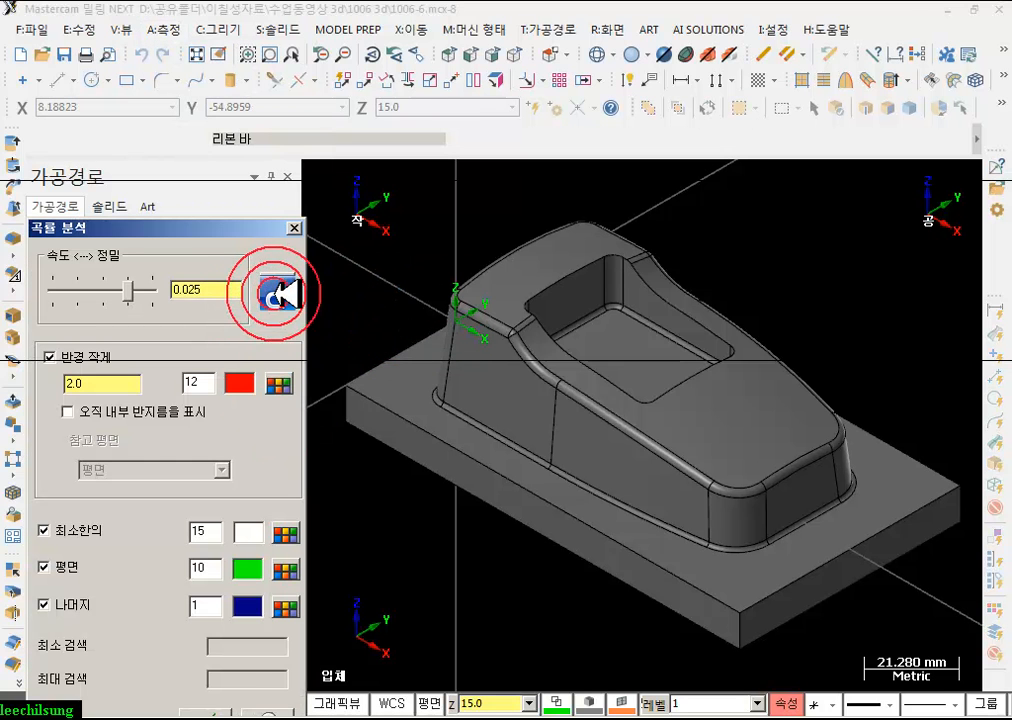
pyautogui.click(278, 289)
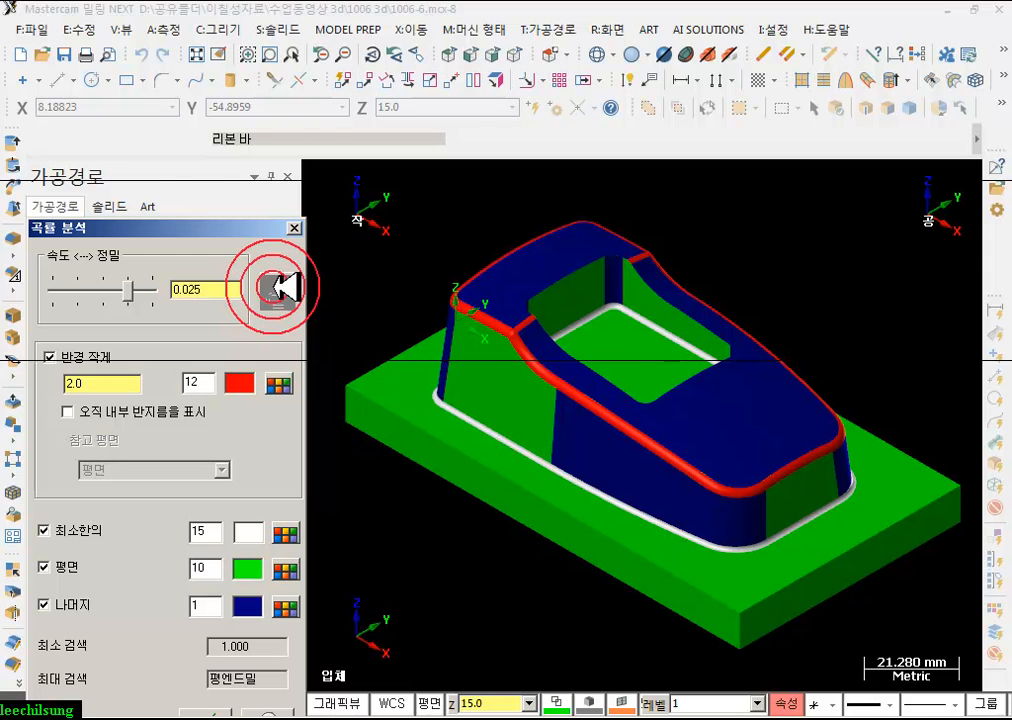
pyautogui.moveTo(199, 228); pyautogui.dragTo(203, 23)
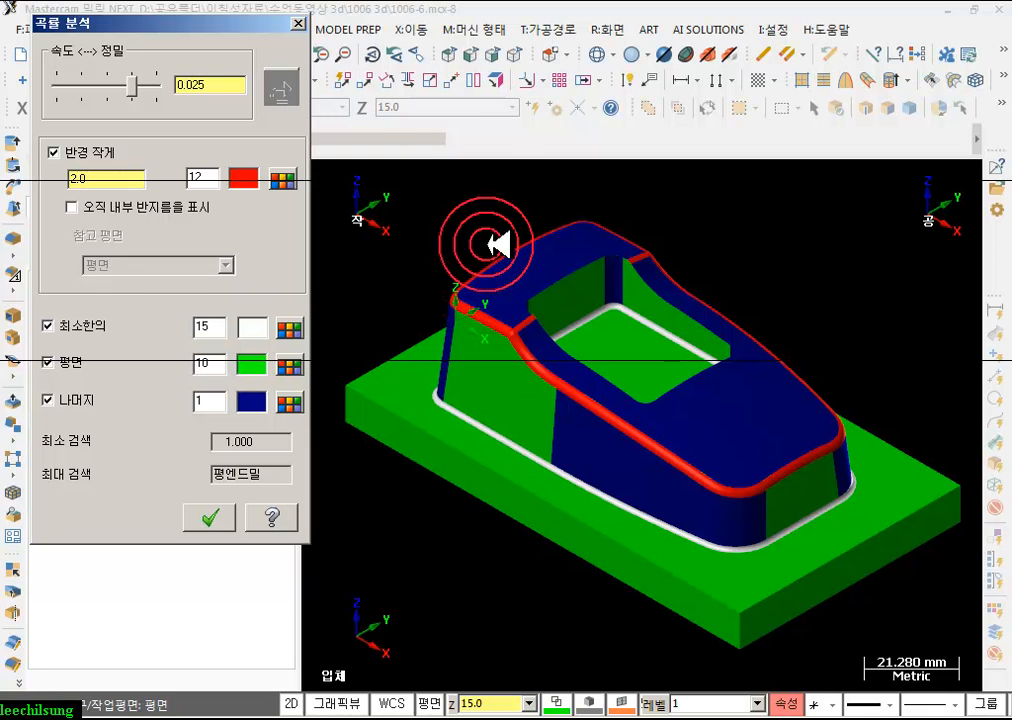
pyautogui.click(296, 24)
# - Run the draft angle (드래프트 각도) analysis on the model, keeping its dialog clear of the results
pyautogui.click(170, 29)
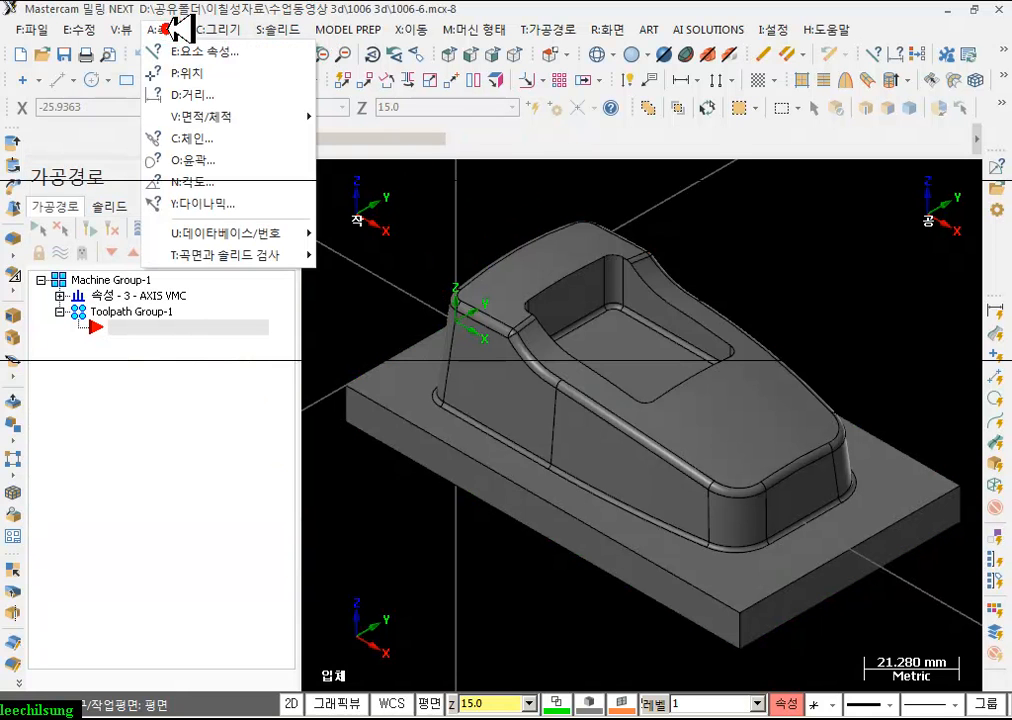
pyautogui.moveTo(297, 256)
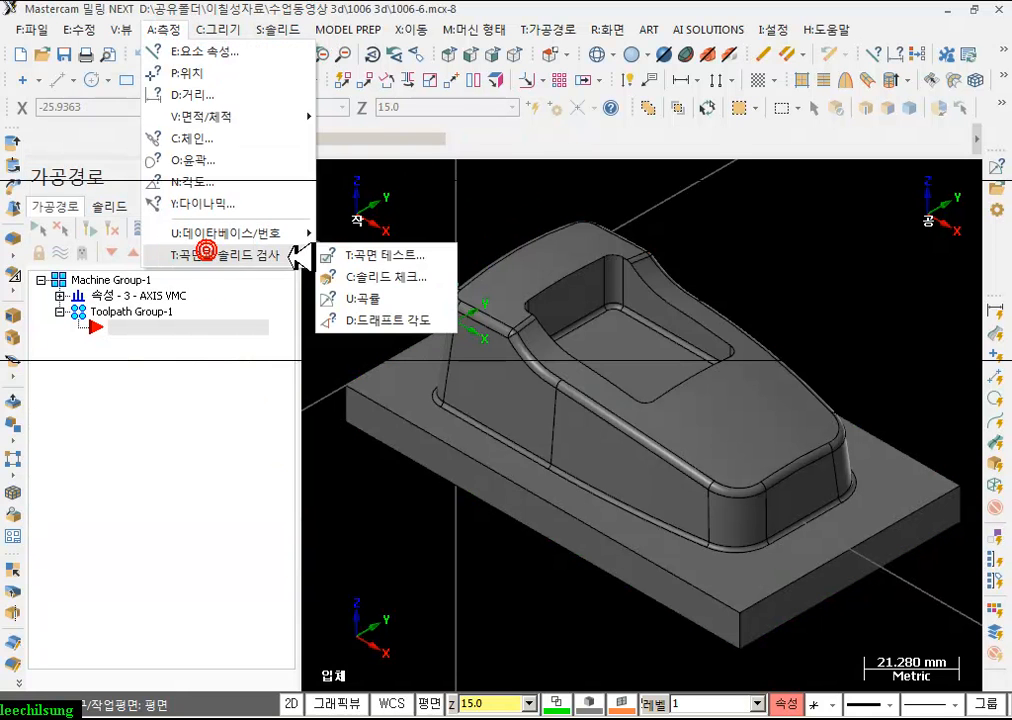
pyautogui.click(390, 320)
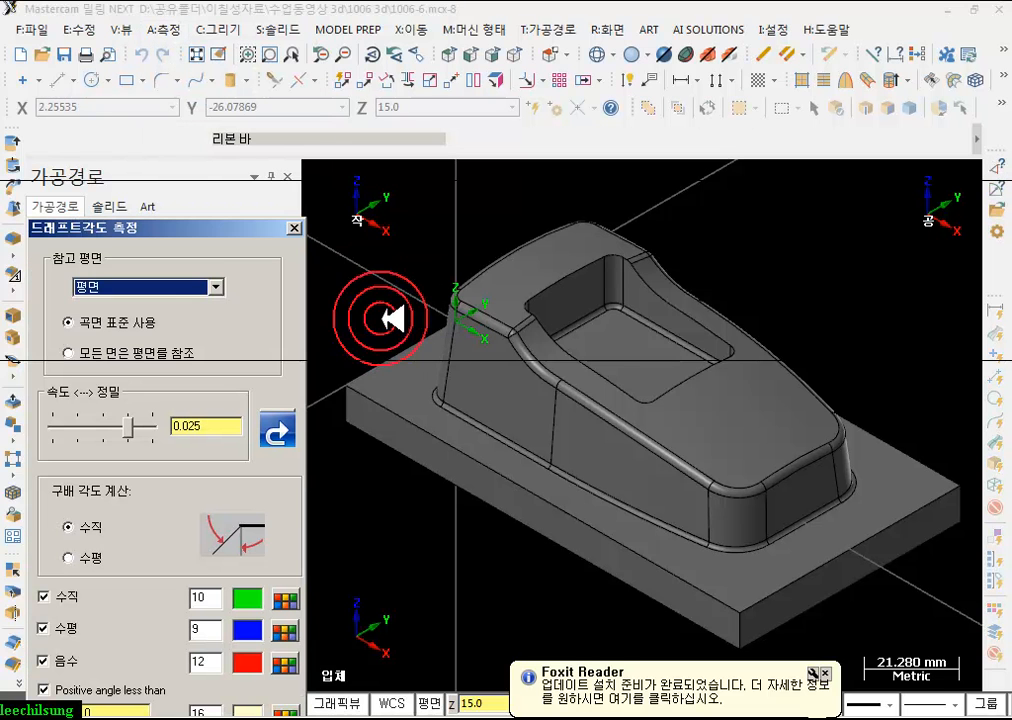
pyautogui.click(283, 428)
pyautogui.moveTo(214, 219); pyautogui.dragTo(268, 30)
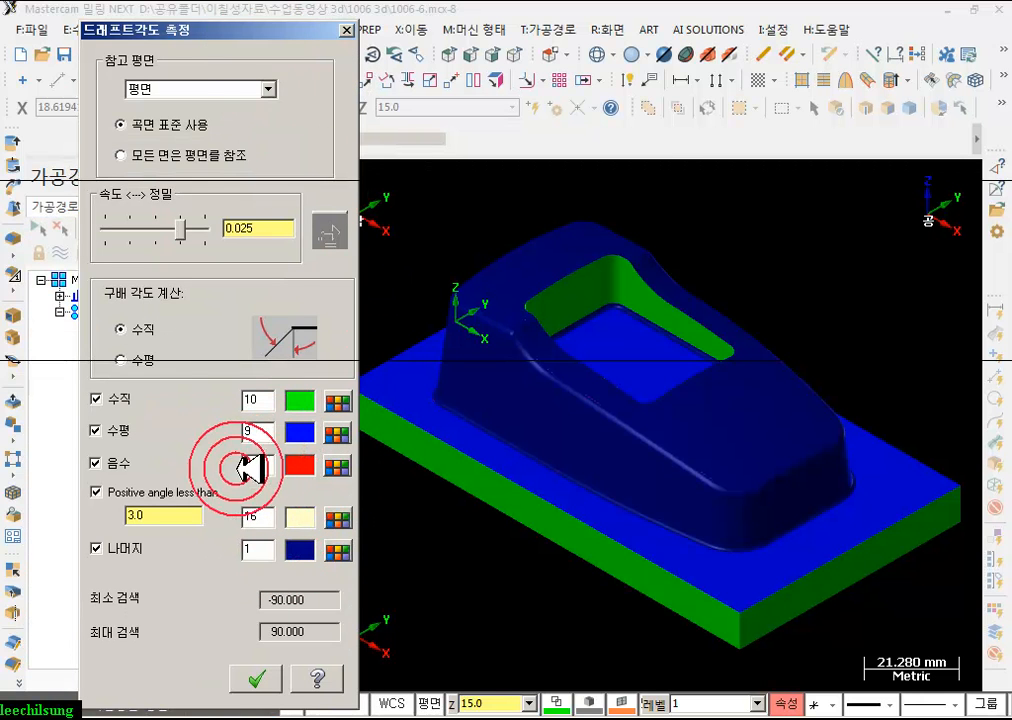
# - Recalculate the draft colours with the positive angle limit at 5, compare with 4, and return the limit to 5
pyautogui.click(142, 518)
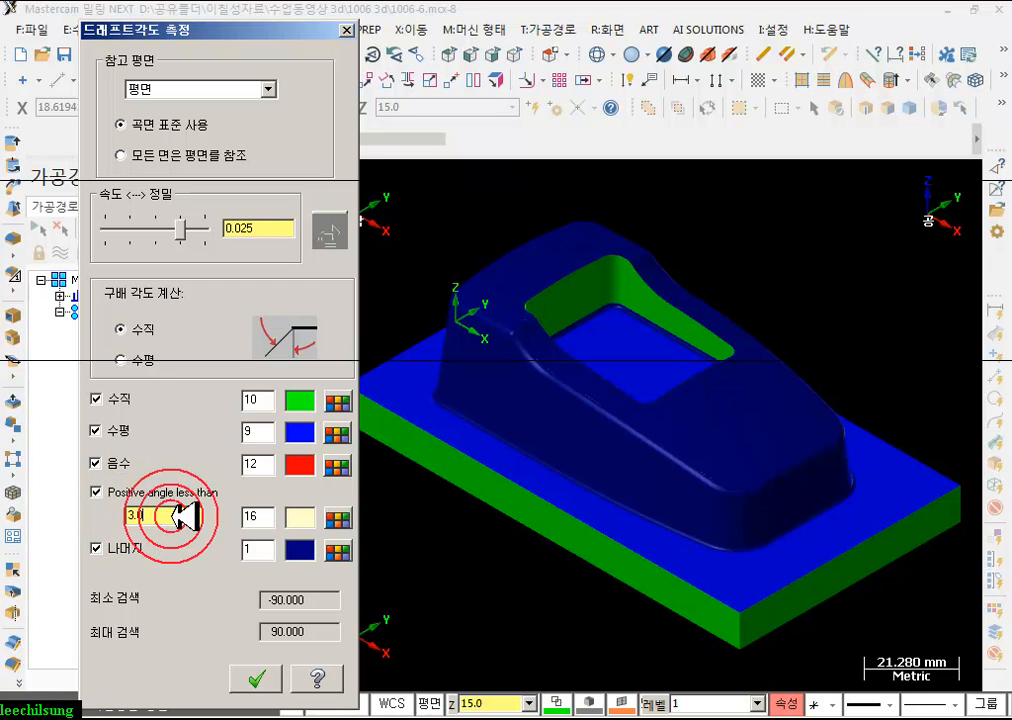
pyautogui.write('5')
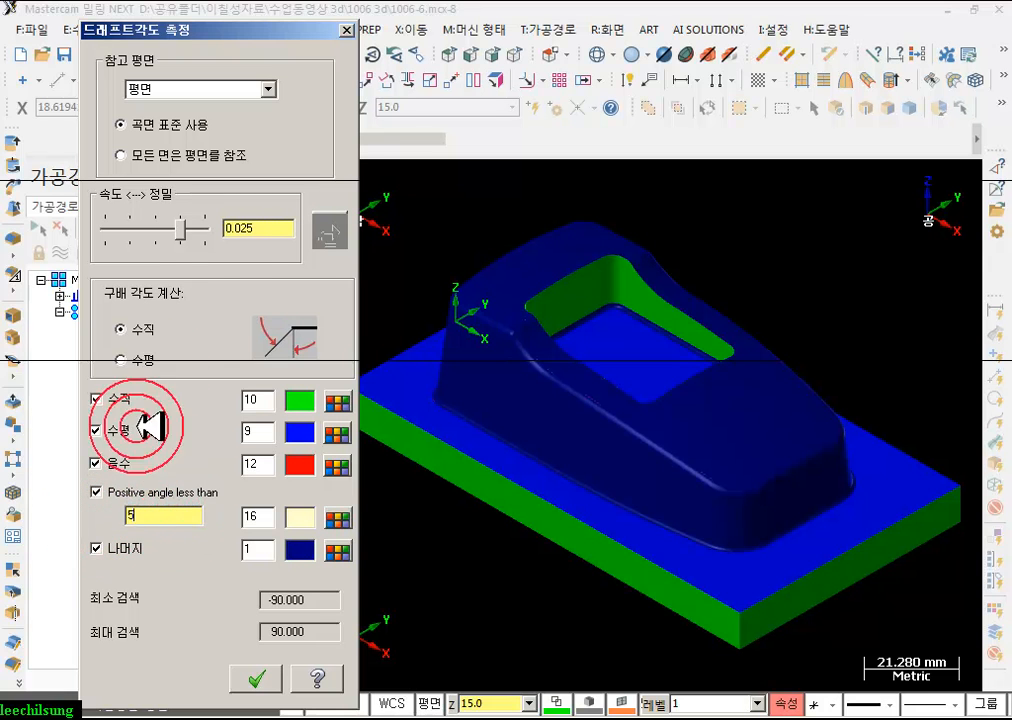
pyautogui.click(160, 228)
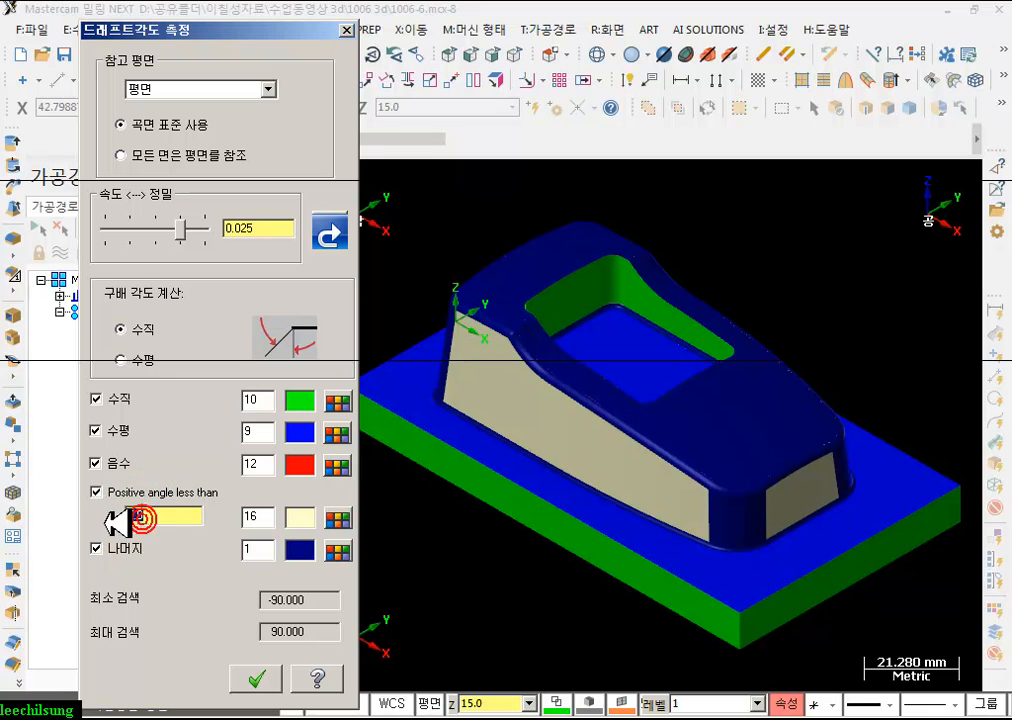
pyautogui.write('4')
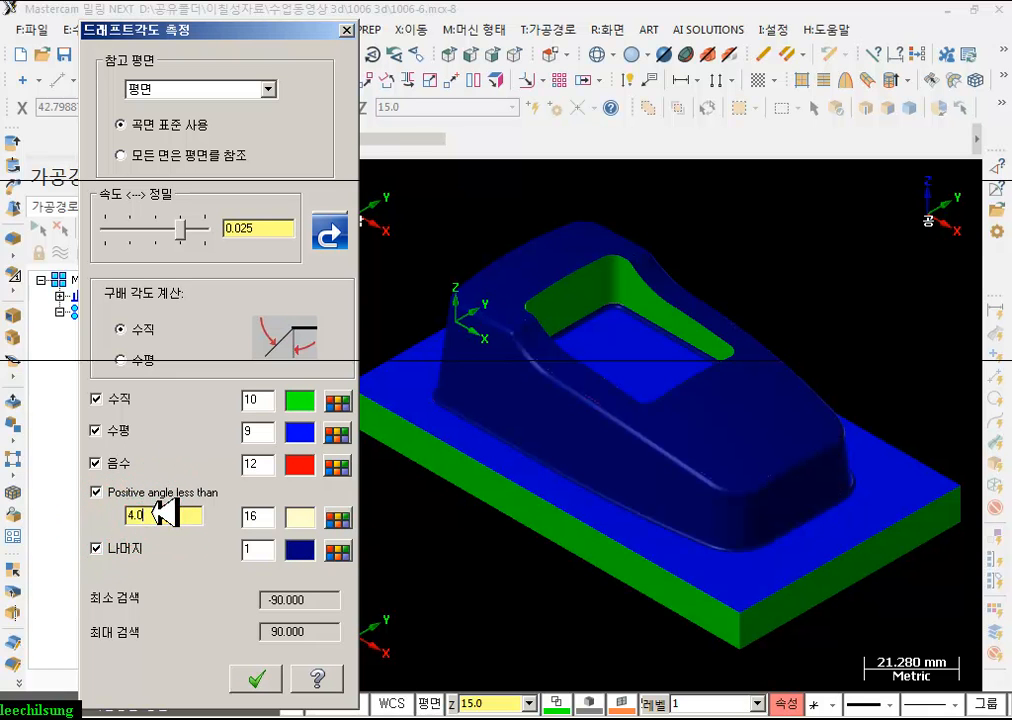
pyautogui.write('5')
pyautogui.press('Return')
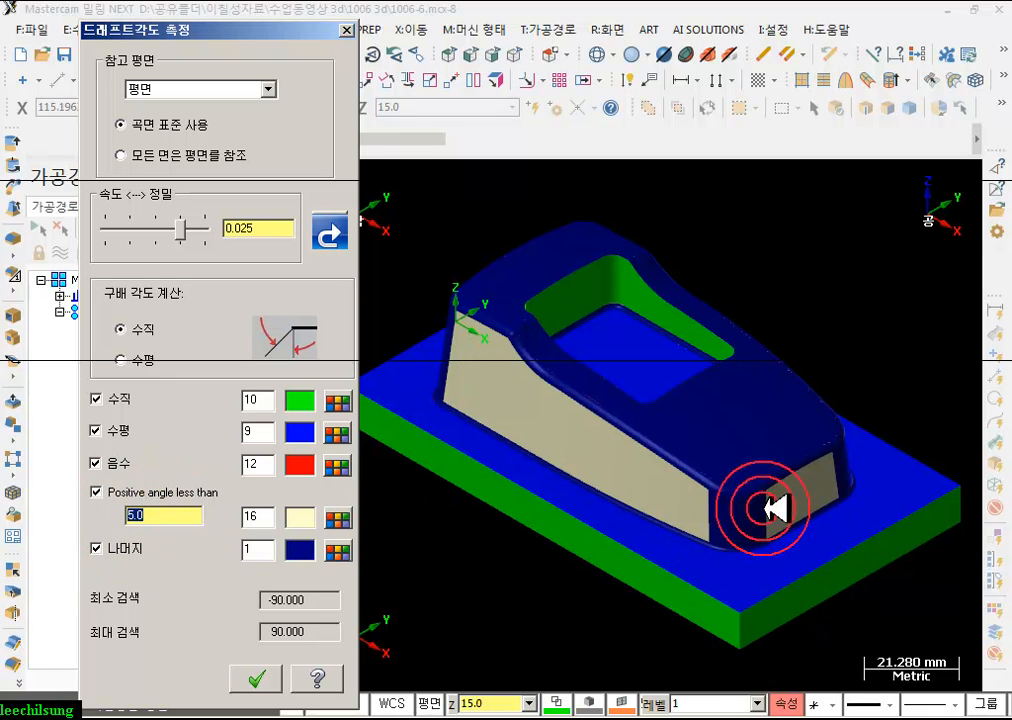
# - Inspect the draft colours on the model's tapered side walls from a rotated view and close the draft angle analysis
pyautogui.scroll(3, 806, 496)
pyautogui.scroll(2, 809, 483)
pyautogui.scroll(-5, 791, 459)
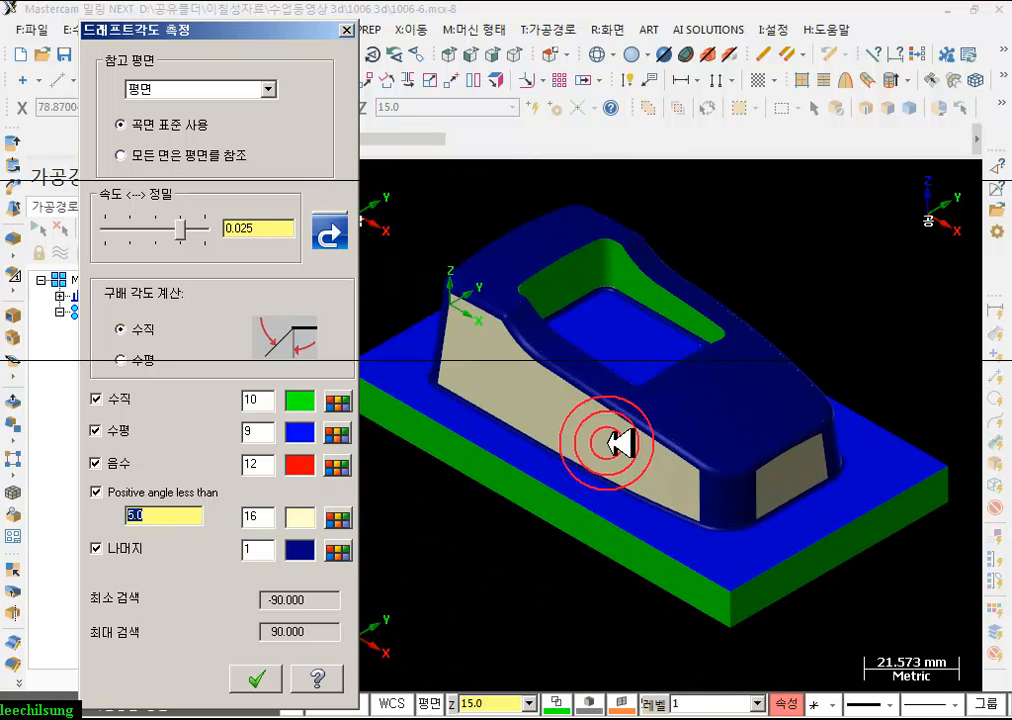
pyautogui.moveTo(668, 476)
pyautogui.mouseDown(button='middle')
pyautogui.moveTo(648, 458)
pyautogui.moveTo(703, 449)
pyautogui.moveTo(778, 469)
pyautogui.moveTo(673, 461)
pyautogui.moveTo(648, 395)
pyautogui.moveTo(625, 435)
pyautogui.moveTo(705, 451)
pyautogui.moveTo(727, 395)
pyautogui.moveTo(764, 393)
pyautogui.moveTo(725, 388)
pyautogui.moveTo(727, 402)
pyautogui.mouseUp(button='middle')
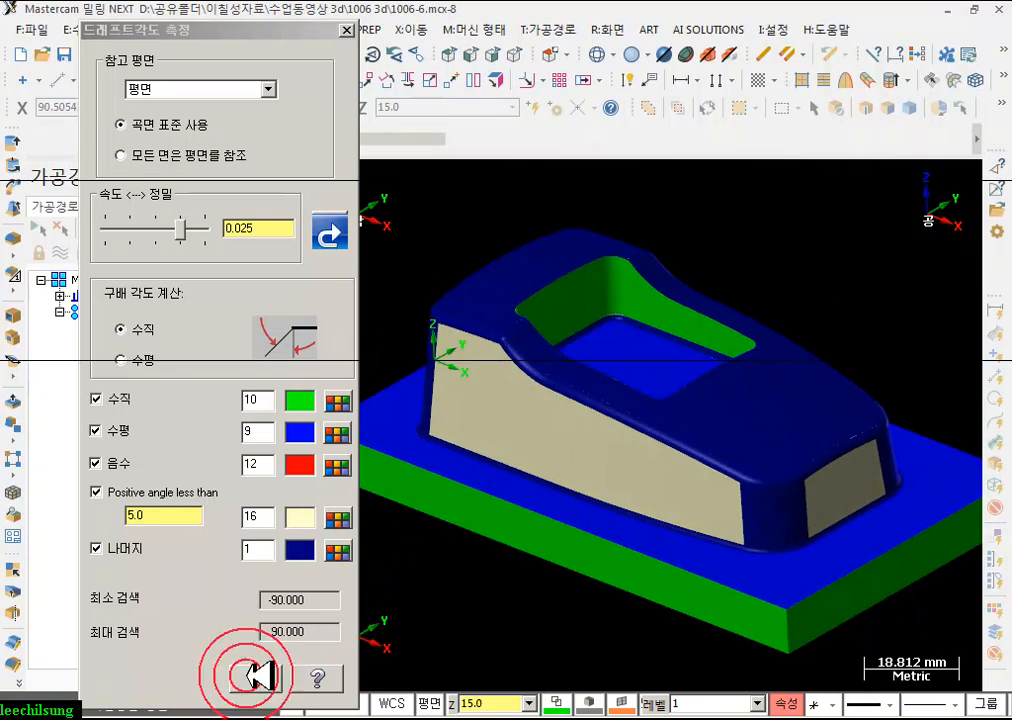
pyautogui.click(250, 678)
# - Switch to Foxit Reader and read the check surface (체크곡면) explanation and its selection figure on page 112
pyautogui.click(549, 427)
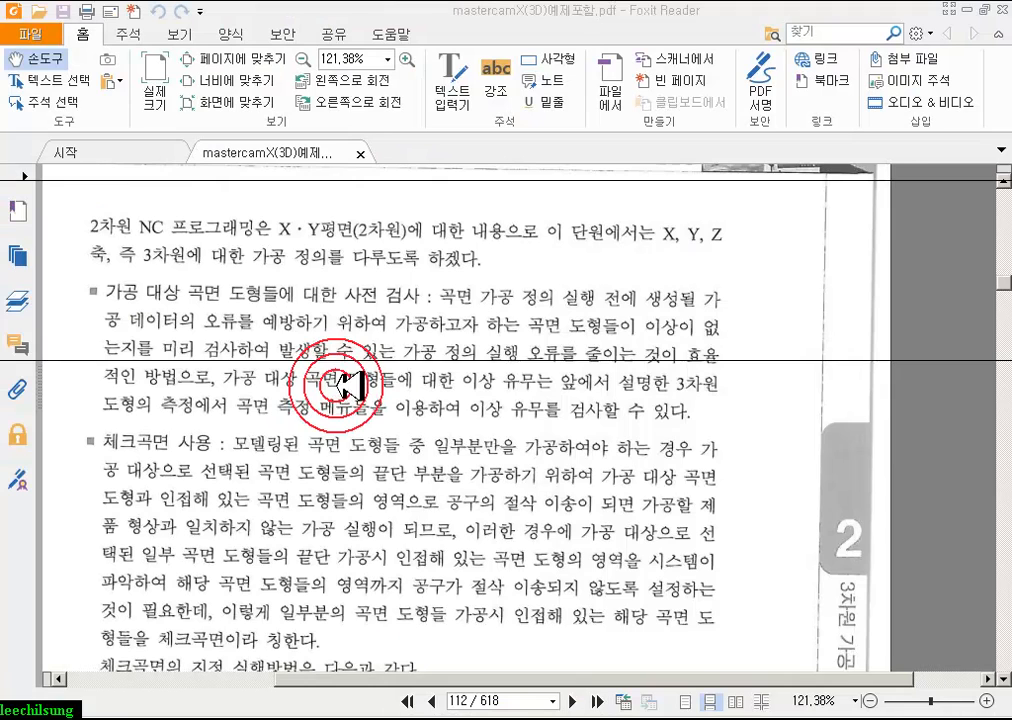
pyautogui.moveTo(337, 452); pyautogui.dragTo(343, 298)
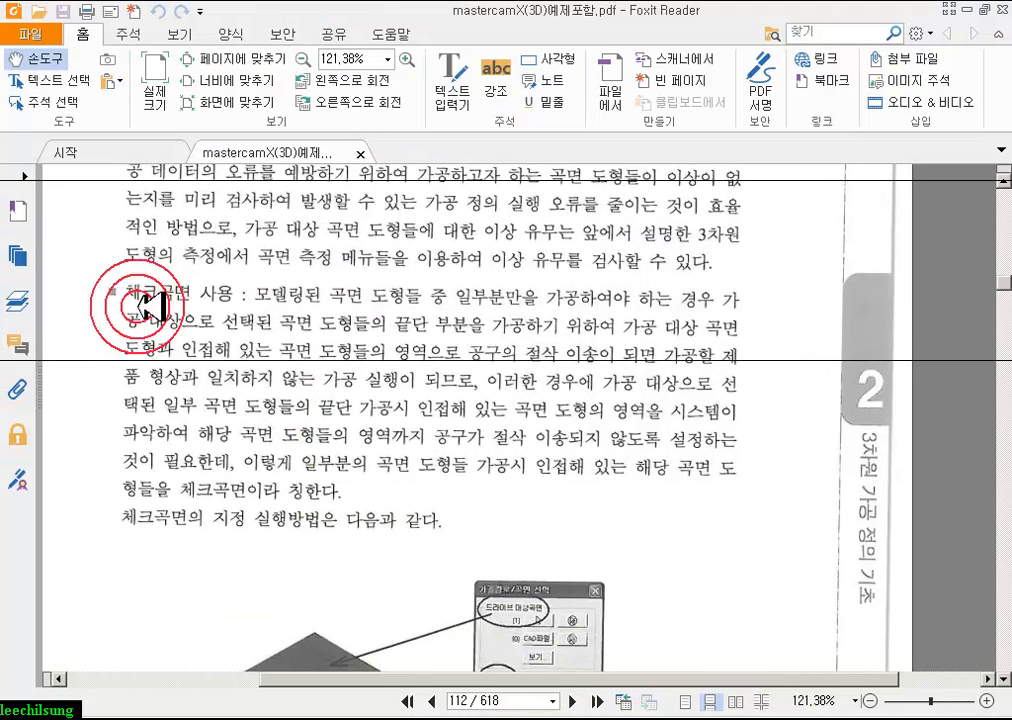
pyautogui.moveTo(343, 404); pyautogui.dragTo(330, 277)
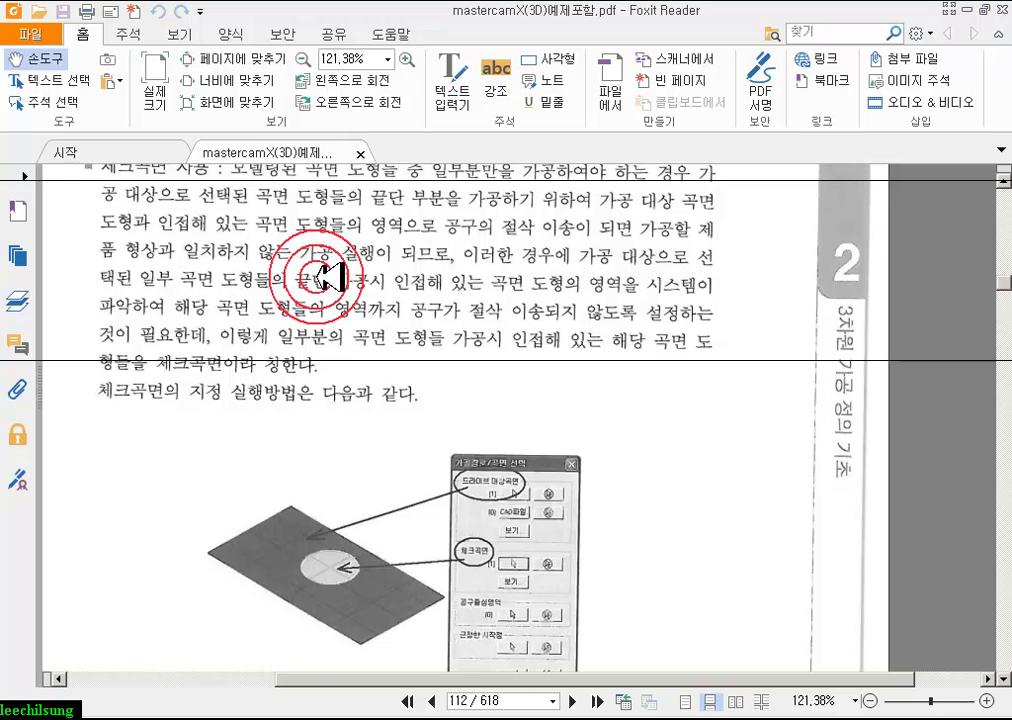
pyautogui.moveTo(330, 343); pyautogui.dragTo(339, 404)
pyautogui.click(268, 330)
pyautogui.click(370, 590)
# - Read on past the check surface figures to section 2.1 황삭, 정삭가공 조건설정 on page 113
pyautogui.moveTo(388, 588); pyautogui.dragTo(421, 303)
pyautogui.moveTo(504, 565); pyautogui.dragTo(503, 281)
pyautogui.moveTo(517, 472); pyautogui.dragTo(511, 207)
pyautogui.moveTo(508, 520); pyautogui.dragTo(503, 352)
pyautogui.moveTo(482, 476); pyautogui.dragTo(473, 332)
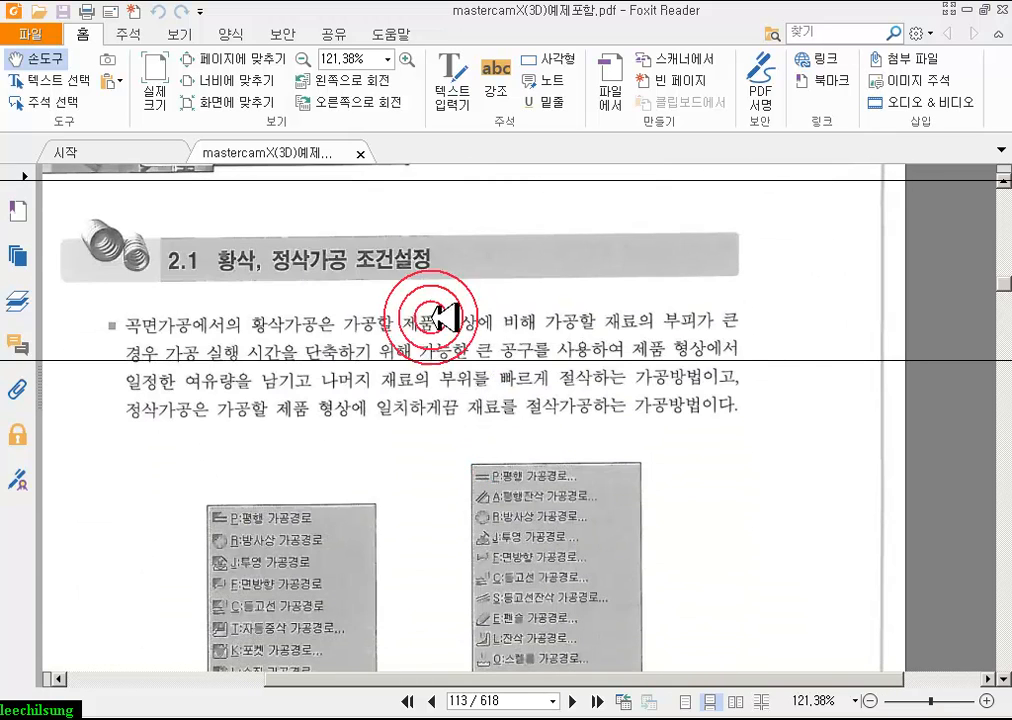
# - Read through the roughing and finishing toolpath menus in section 2.1 and on to section 2.2 곡면 파라미터 on page 114
pyautogui.moveTo(484, 443); pyautogui.dragTo(487, 340)
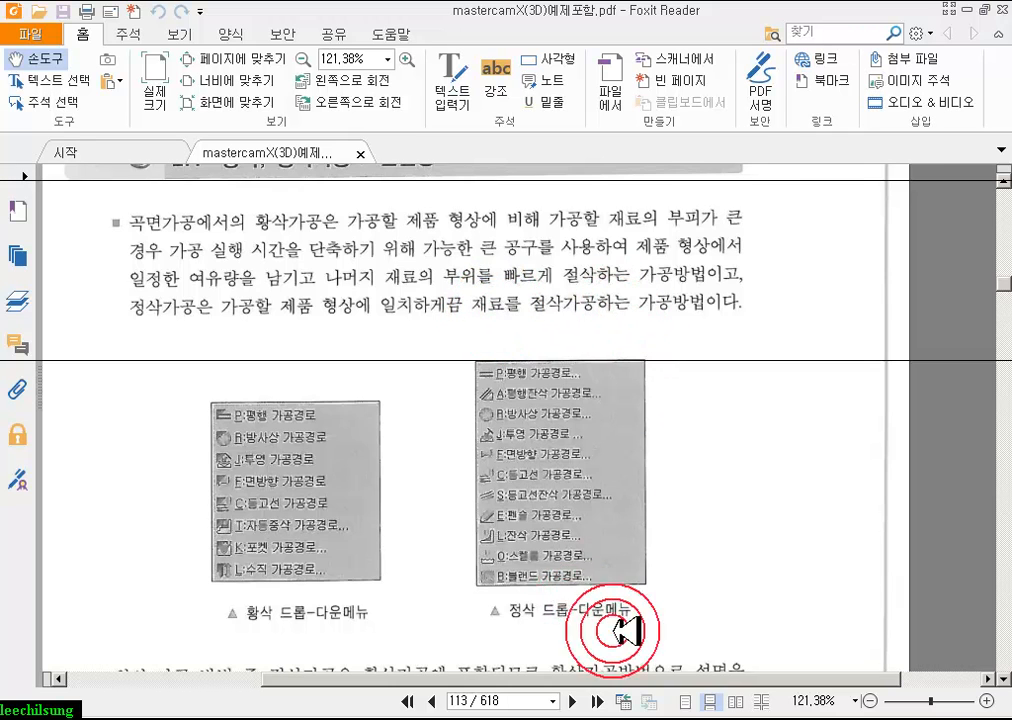
pyautogui.moveTo(613, 631); pyautogui.dragTo(626, 367)
pyautogui.moveTo(615, 579)
pyautogui.mouseDown()
pyautogui.moveTo(608, 438)
pyautogui.moveTo(612, 529)
pyautogui.moveTo(615, 482)
pyautogui.mouseUp()
pyautogui.moveTo(589, 559); pyautogui.dragTo(590, 315)
pyautogui.moveTo(587, 560)
pyautogui.mouseDown()
pyautogui.moveTo(577, 497)
pyautogui.moveTo(588, 208)
pyautogui.mouseUp()
pyautogui.moveTo(594, 421); pyautogui.dragTo(600, 296)
pyautogui.moveTo(597, 384)
pyautogui.mouseDown()
pyautogui.moveTo(605, 271)
pyautogui.moveTo(603, 338)
pyautogui.moveTo(632, 350)
pyautogui.mouseUp()
pyautogui.moveTo(583, 294); pyautogui.dragTo(569, 250)
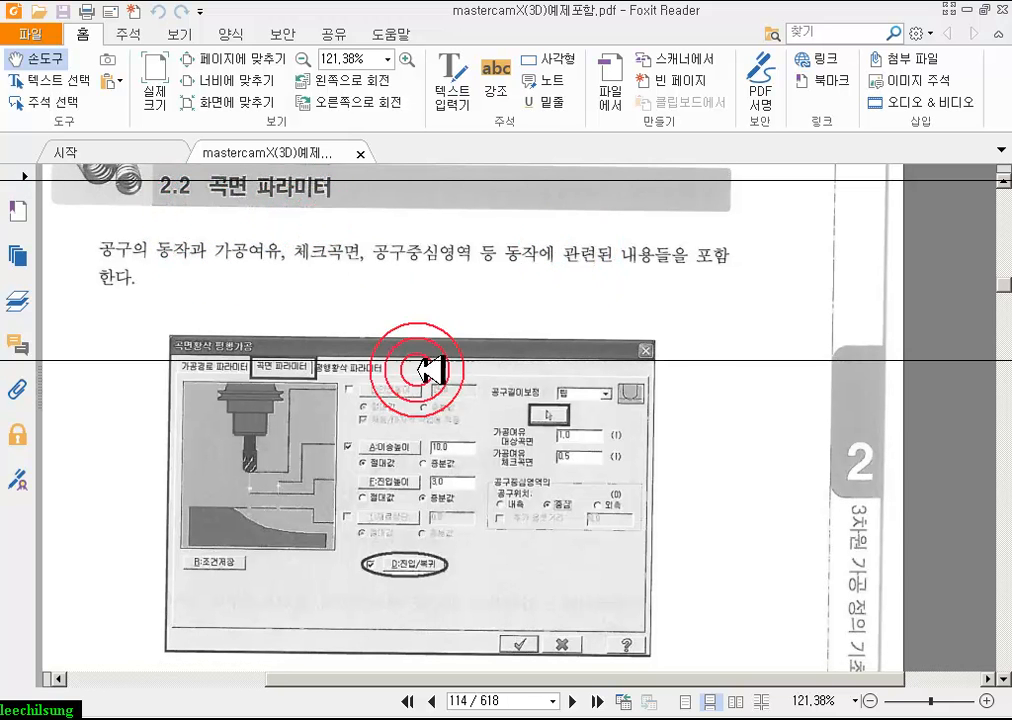
# - Examine the 가공여유 대상곡면 and 가공여유 체크곡면 fields in the 곡면 파라미터 figure, marking them temporarily in red
pyautogui.moveTo(444, 505); pyautogui.dragTo(475, 357)
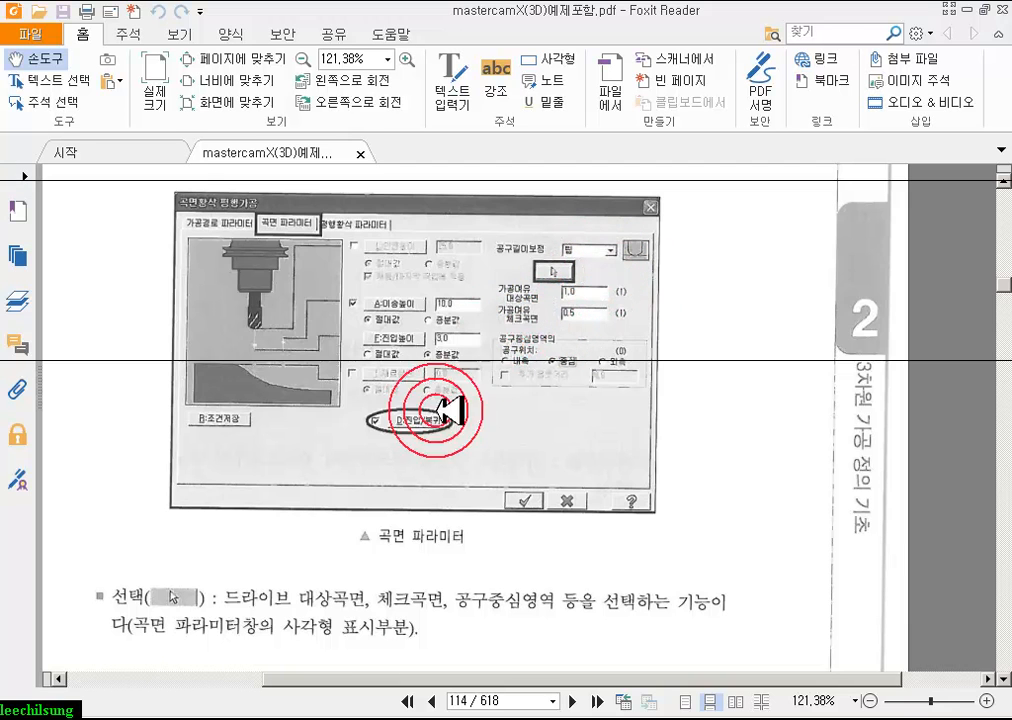
pyautogui.moveTo(575, 303)
pyautogui.mouseDown()
pyautogui.moveTo(639, 298)
pyautogui.moveTo(606, 276)
pyautogui.moveTo(503, 287)
pyautogui.moveTo(515, 300)
pyautogui.mouseUp()
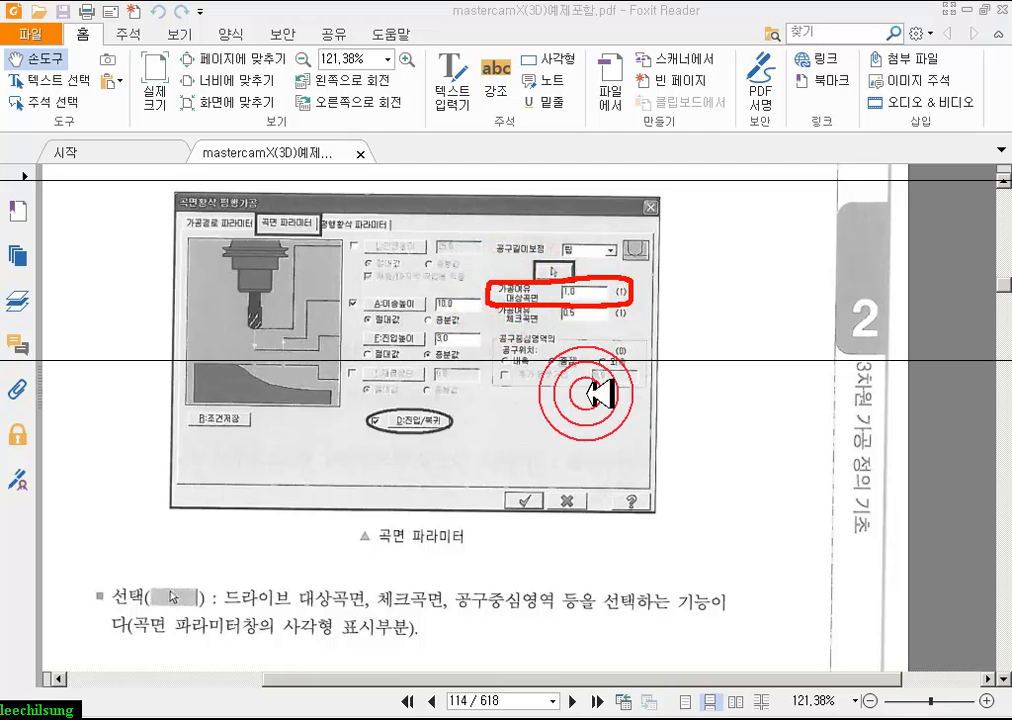
pyautogui.moveTo(605, 328); pyautogui.dragTo(620, 314)
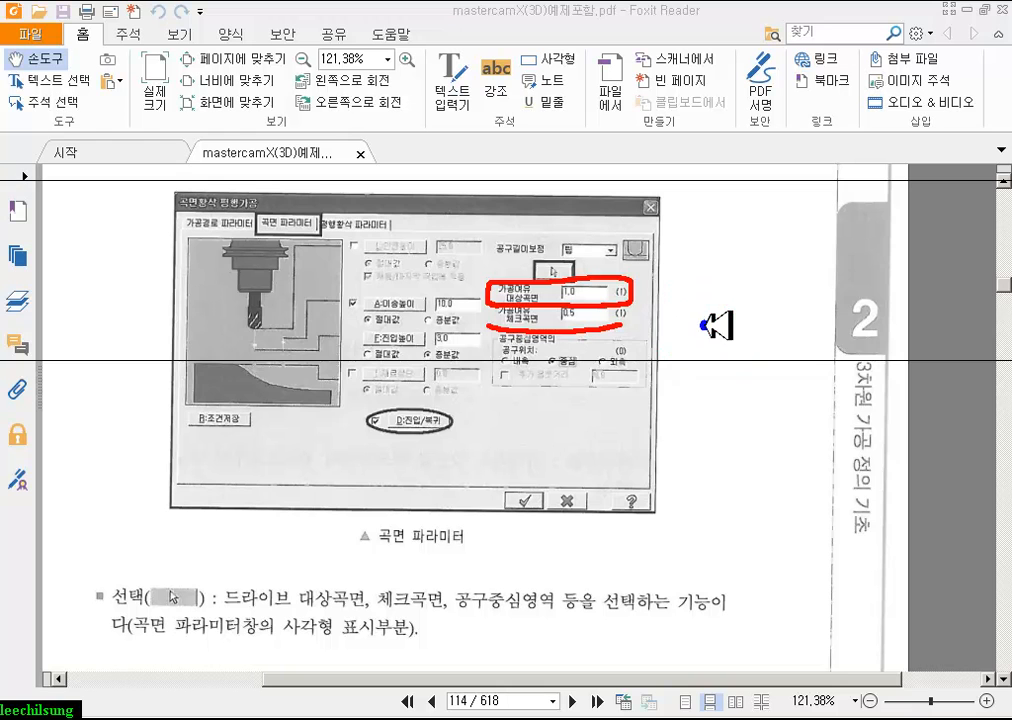
pyautogui.rightClick(713, 325)
pyautogui.click(727, 517)
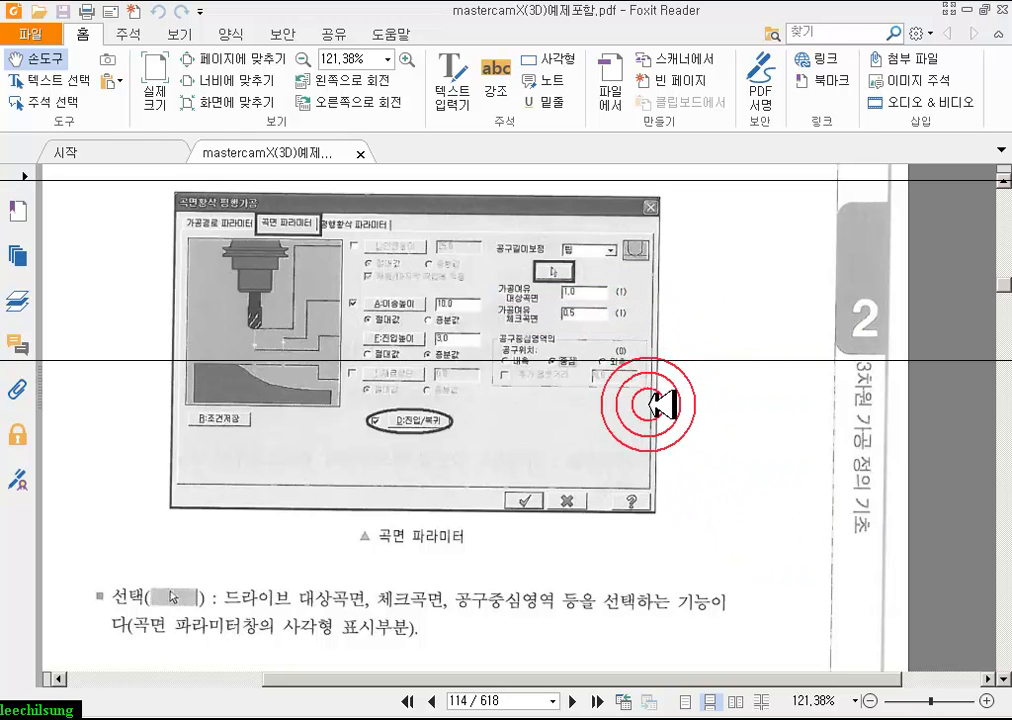
# - Read the surface selection, 가공여유 and 공구중심영역의 공구위치 explanations through the end of page 115
pyautogui.scroll(-6, 662, 405)
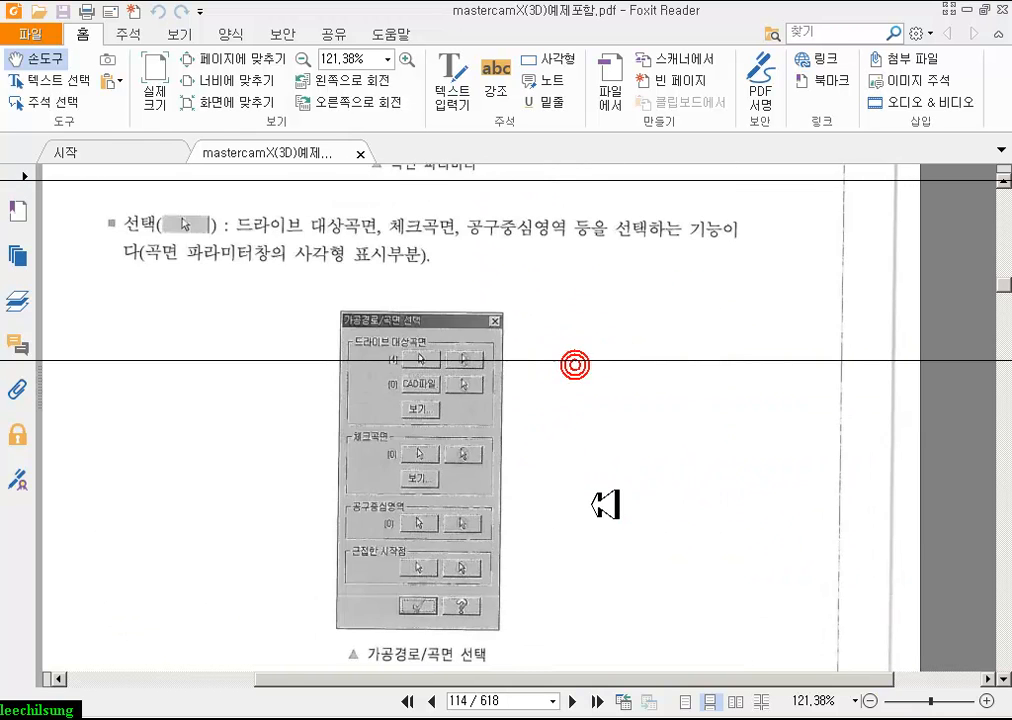
pyautogui.scroll(-11, 576, 501)
pyautogui.moveTo(597, 368); pyautogui.dragTo(610, 282)
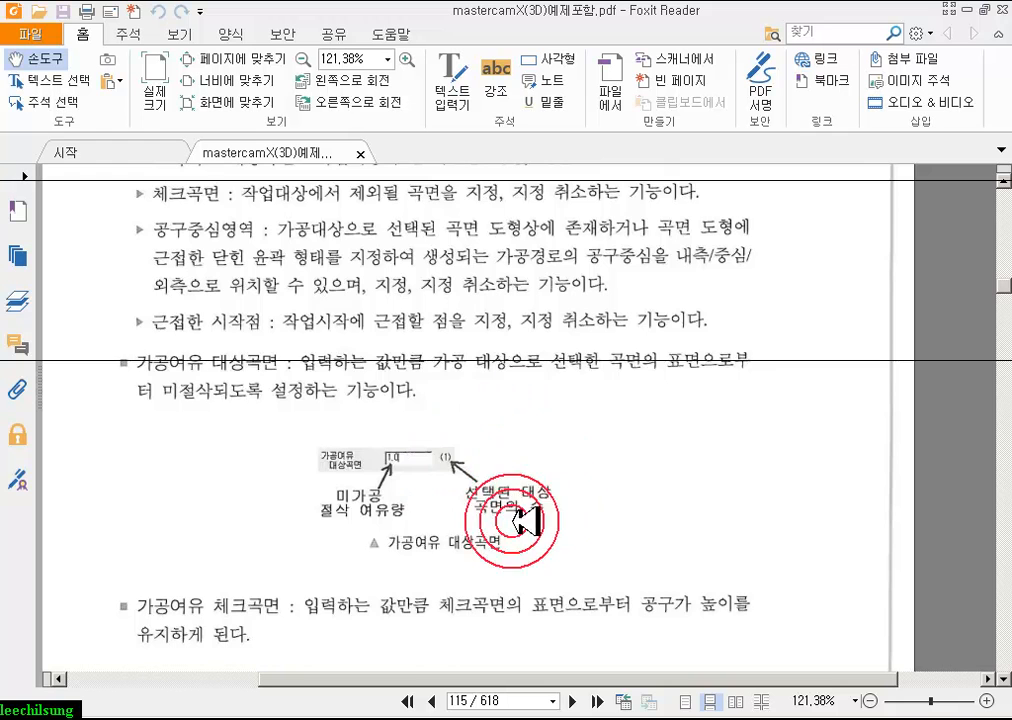
pyautogui.moveTo(486, 486); pyautogui.dragTo(531, 282)
pyautogui.moveTo(420, 540); pyautogui.dragTo(361, 373)
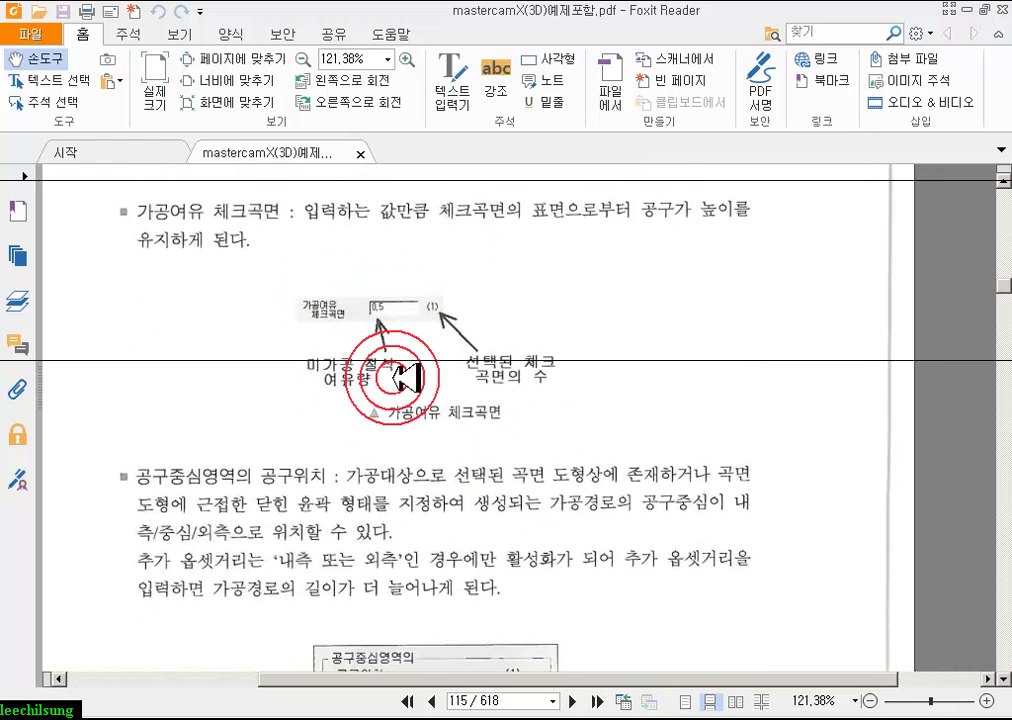
pyautogui.scroll(-1, 505, 467)
pyautogui.scroll(-3, 503, 467)
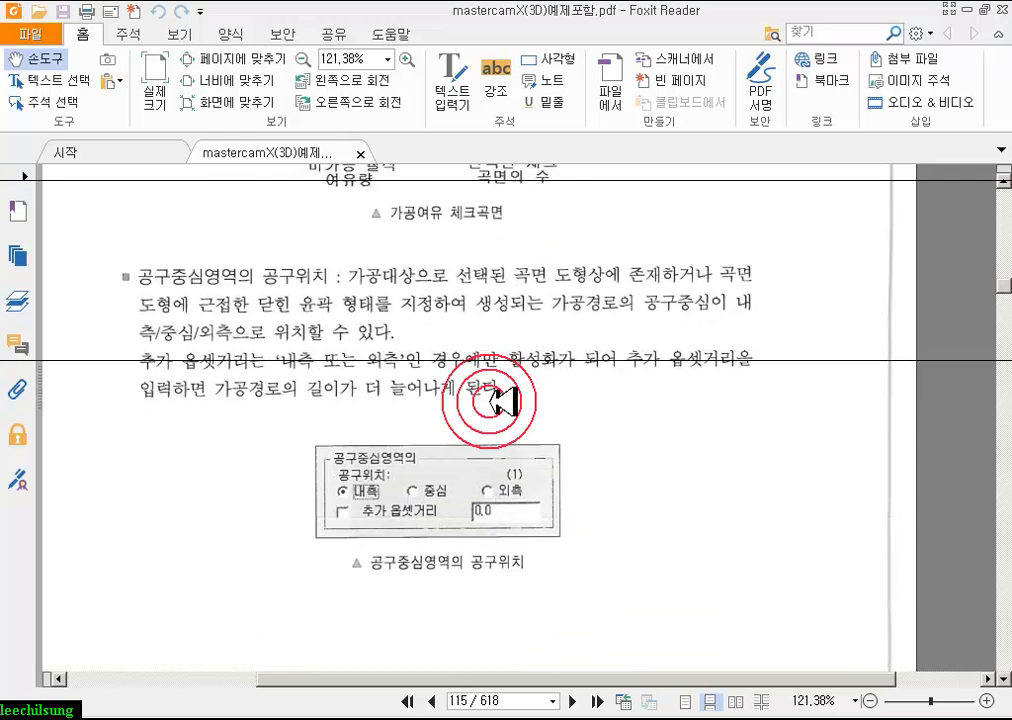
pyautogui.click(163, 237)
pyautogui.click(357, 237)
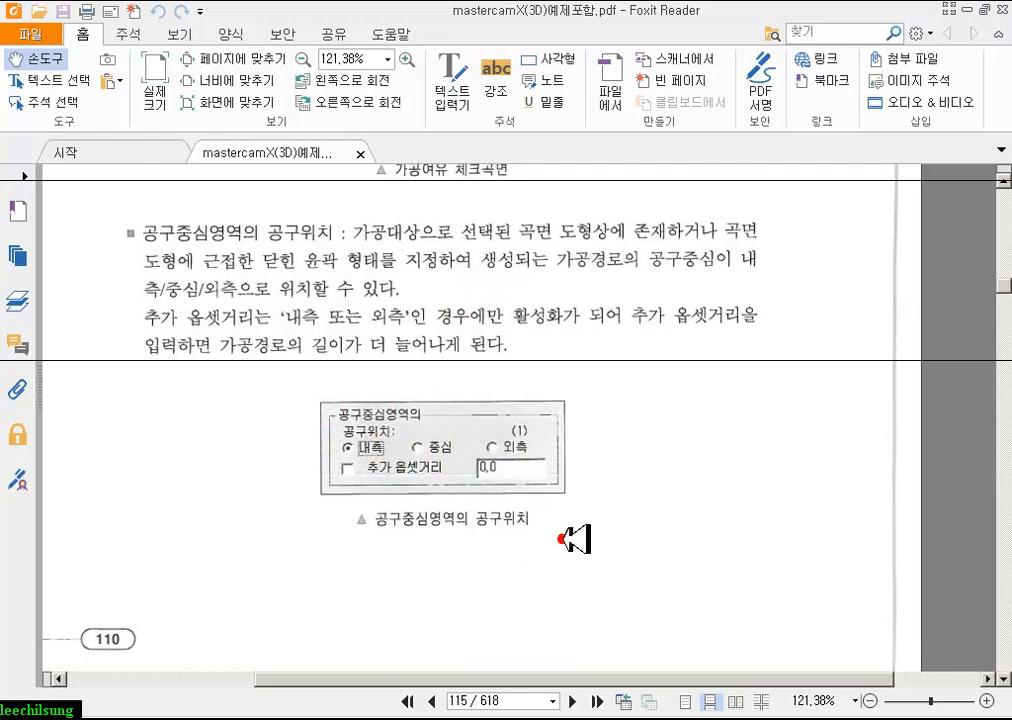
pyautogui.scroll(-9, 542, 436)
pyautogui.scroll(-3, 558, 442)
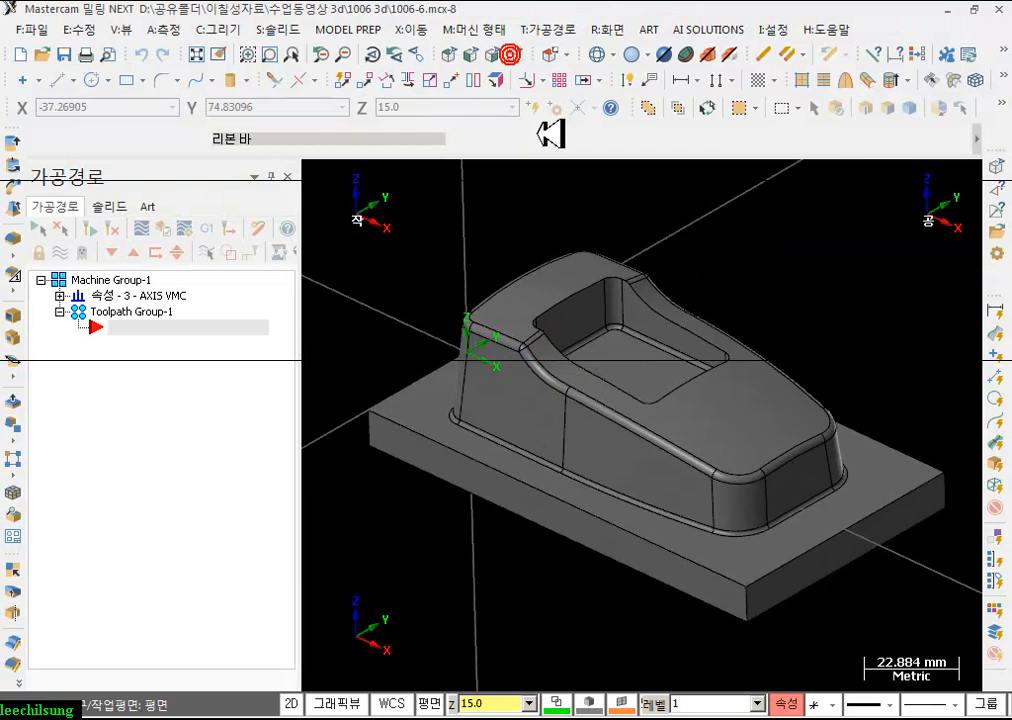
# - Switch to Mastercam and size the machine group's rectangular stock from all solids, ignoring the 2D construction mode
pyautogui.scroll(-4, 492, 452)
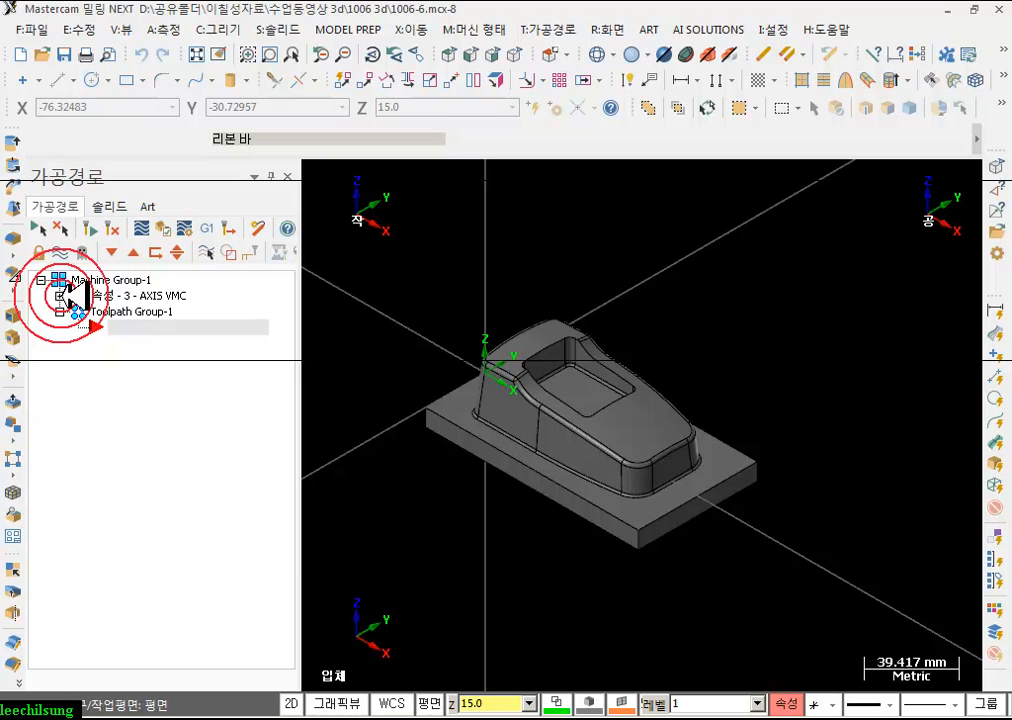
pyautogui.click(60, 296)
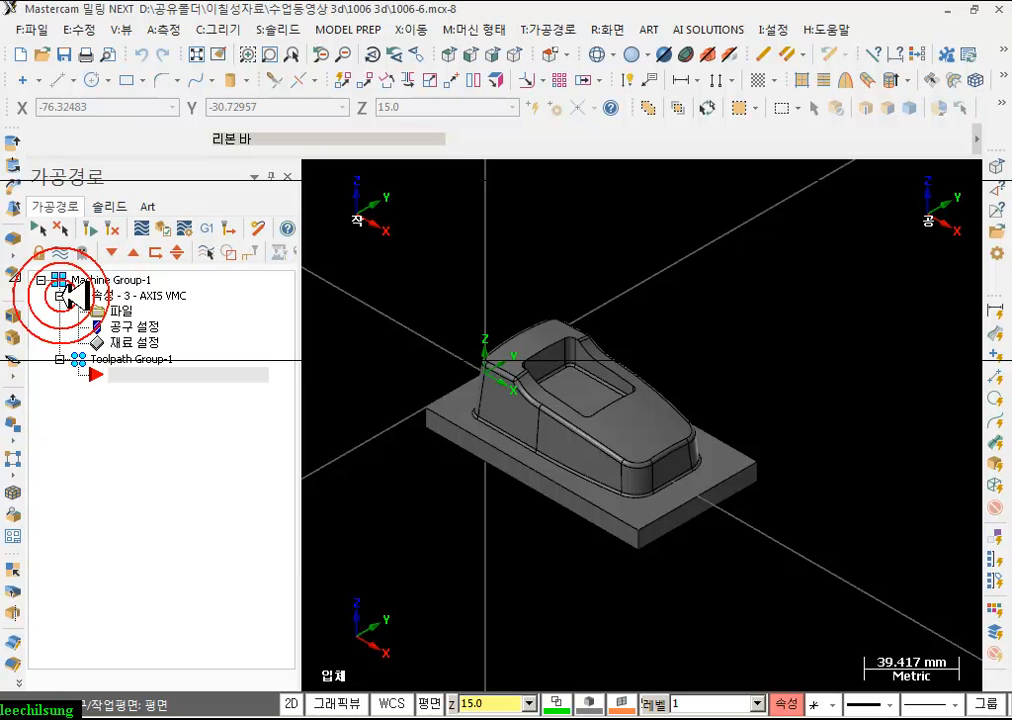
pyautogui.click(143, 342)
pyautogui.click(196, 254)
pyautogui.moveTo(203, 221); pyautogui.dragTo(218, 30)
pyautogui.click(375, 573)
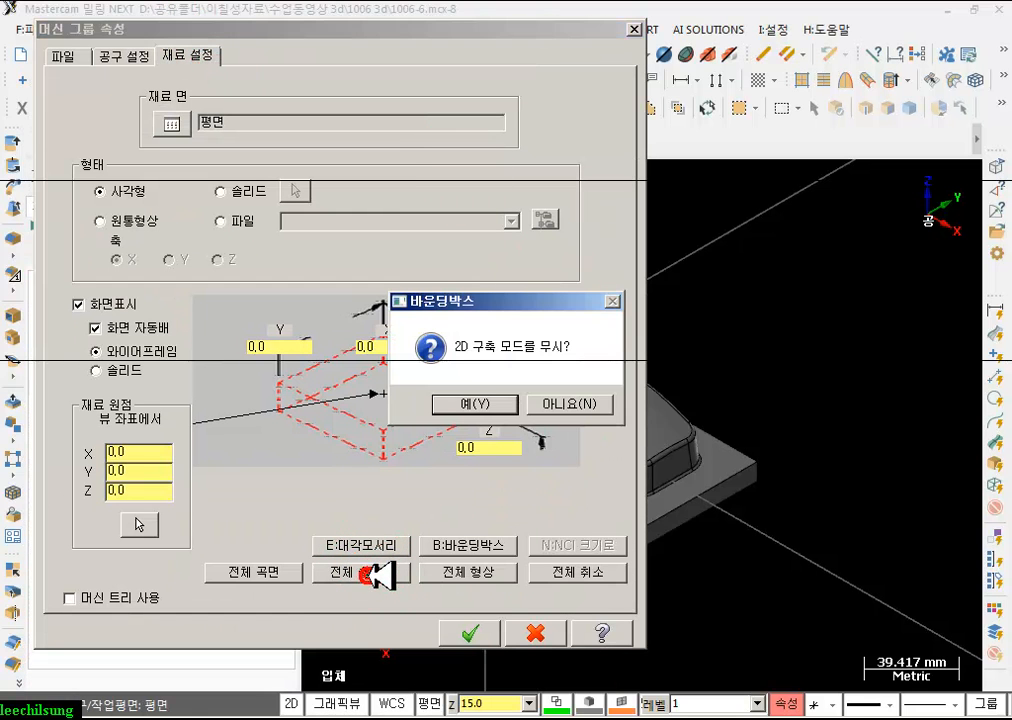
pyautogui.click(475, 403)
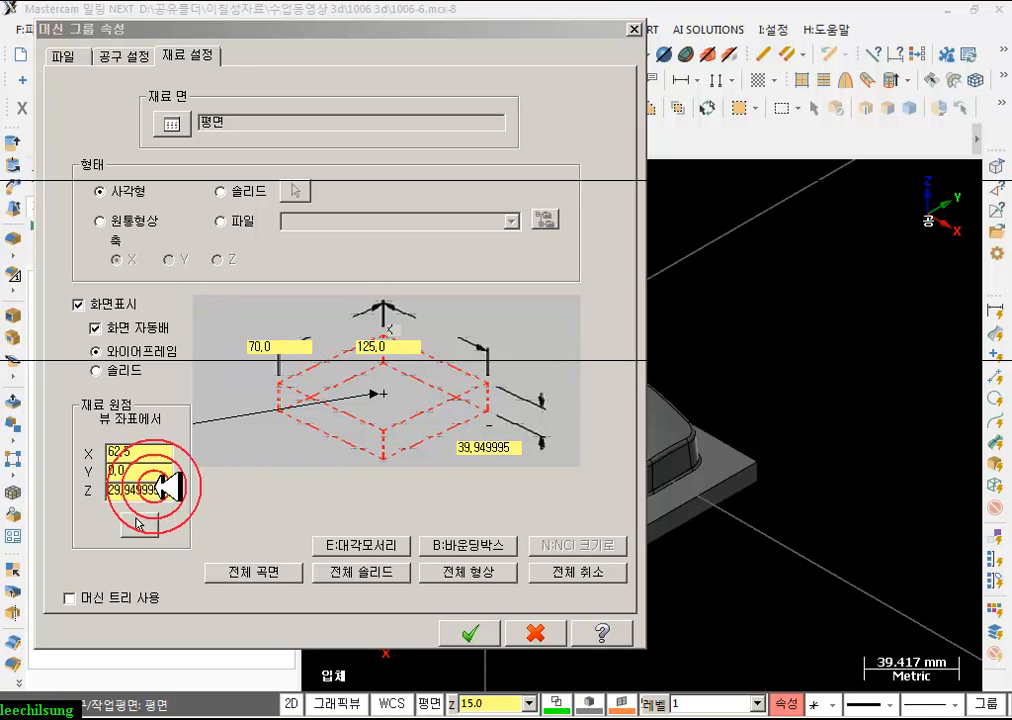
# - Set the stock origin Z to 32 and the stock height to 42, and accept the stock setup
pyautogui.click(148, 490)
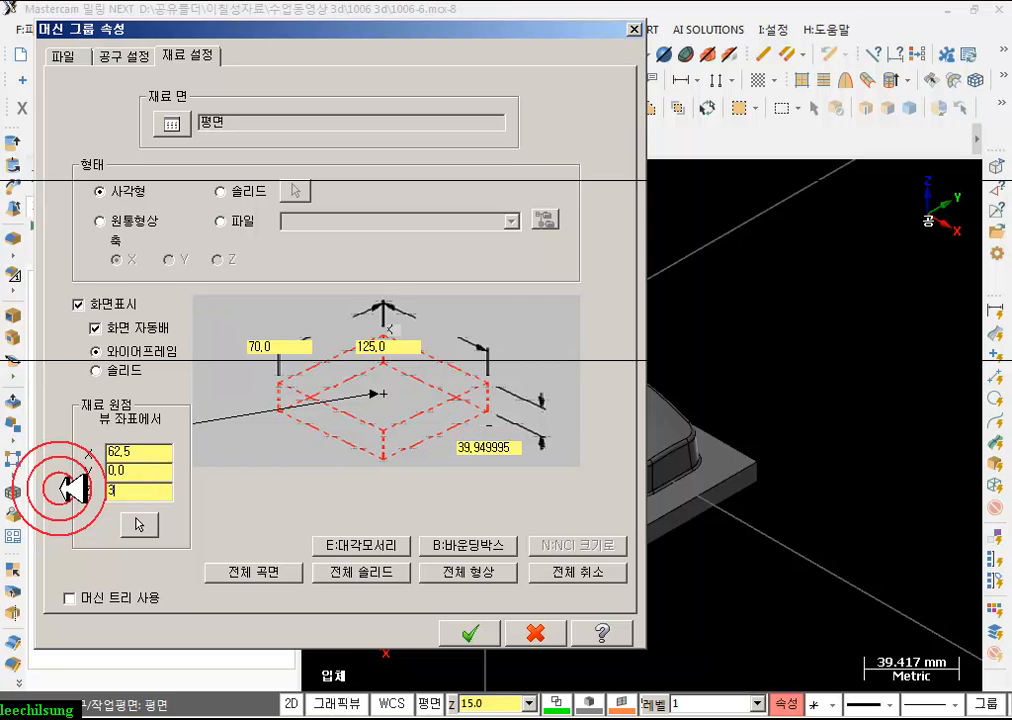
pyautogui.click(510, 447)
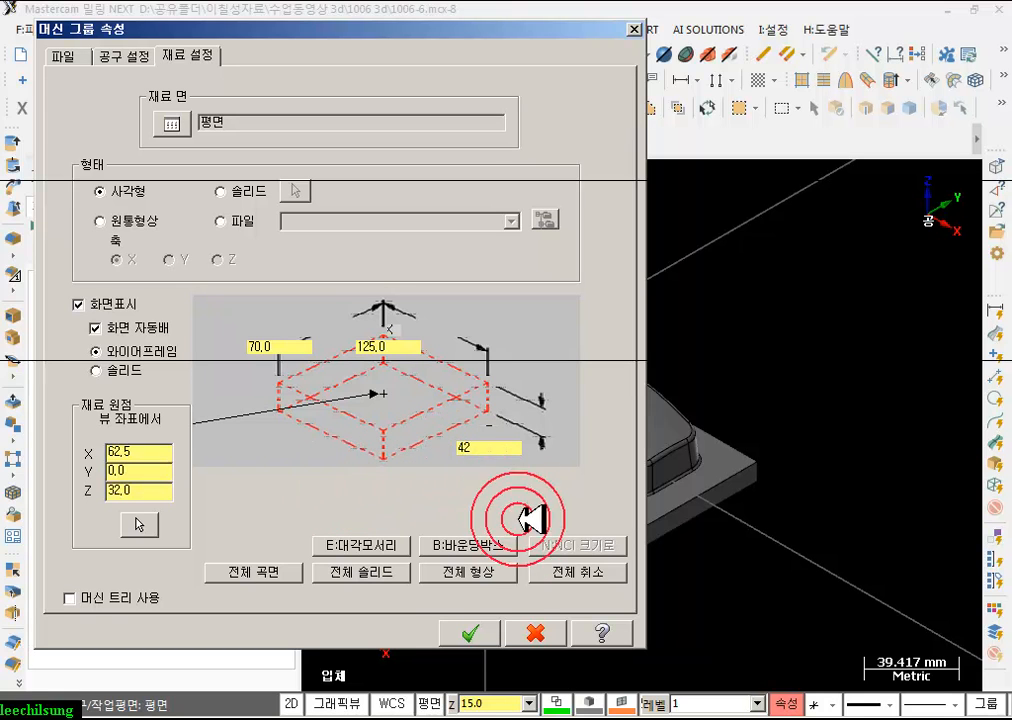
pyautogui.click(478, 633)
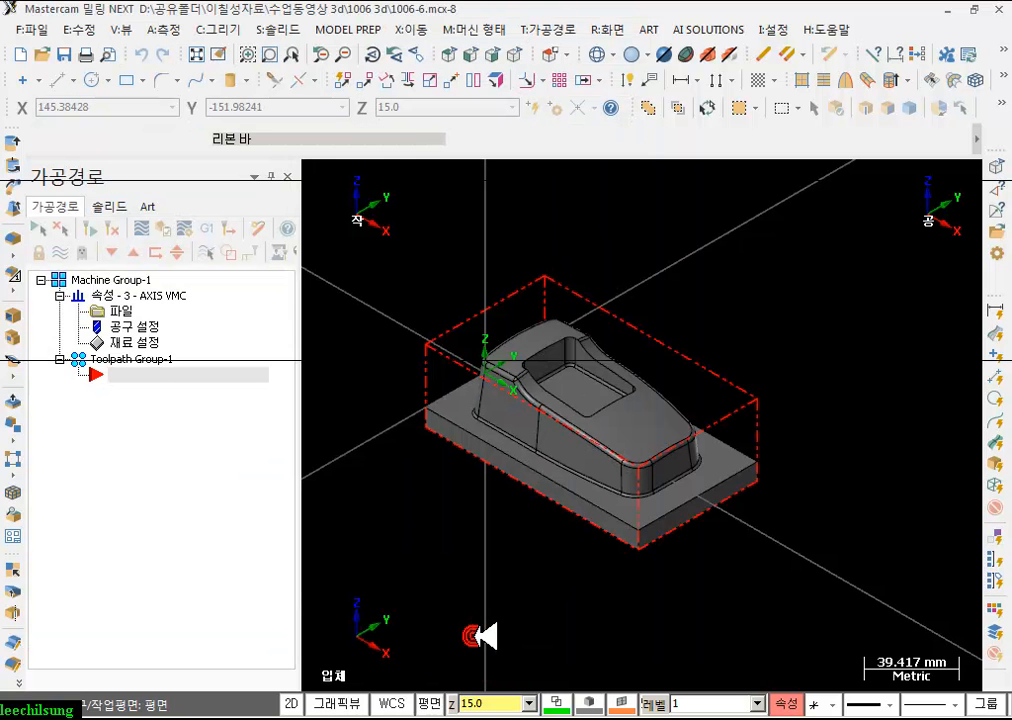
# - Check the stock around the model in the front, top and isometric views, shading it temporarily
pyautogui.click(487, 55)
pyautogui.click(487, 55)
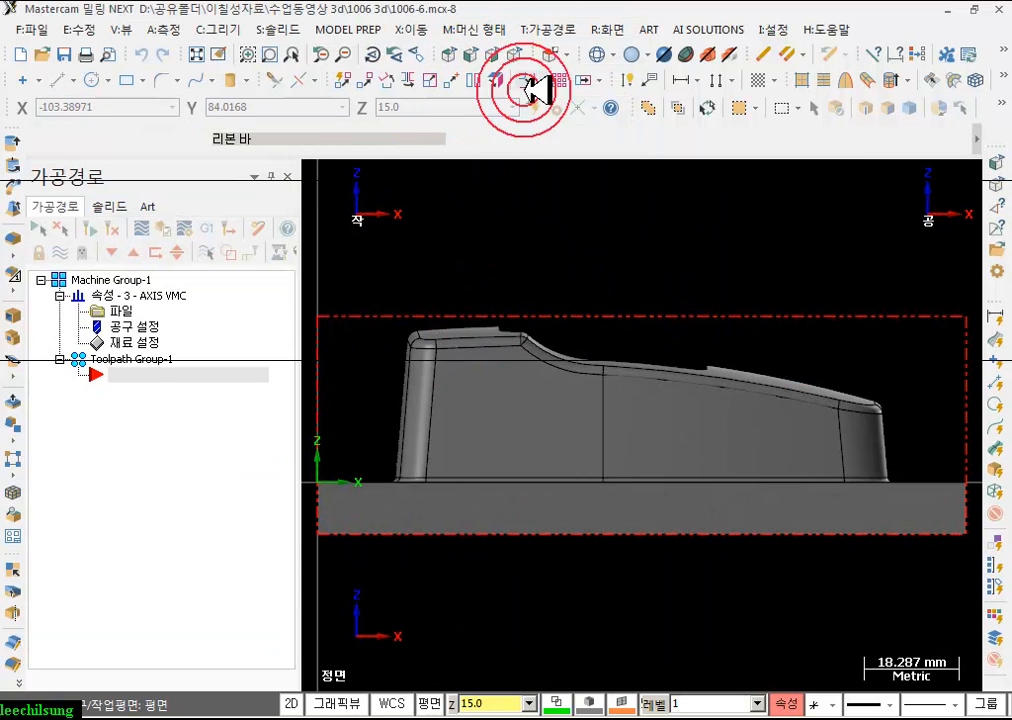
pyautogui.click(708, 55)
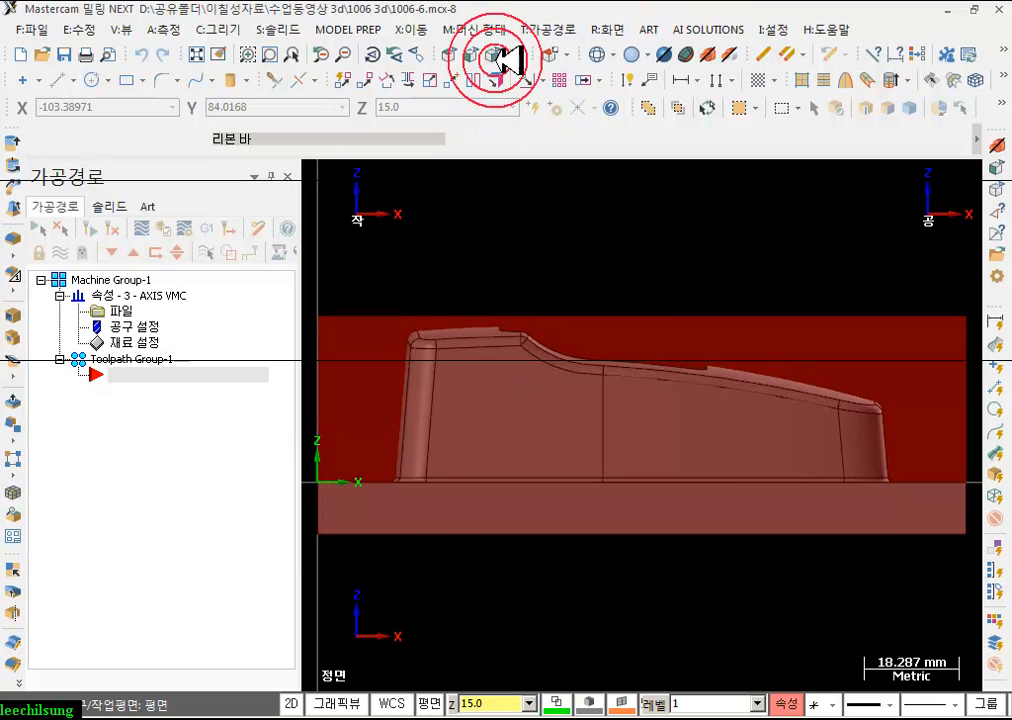
pyautogui.click(452, 52)
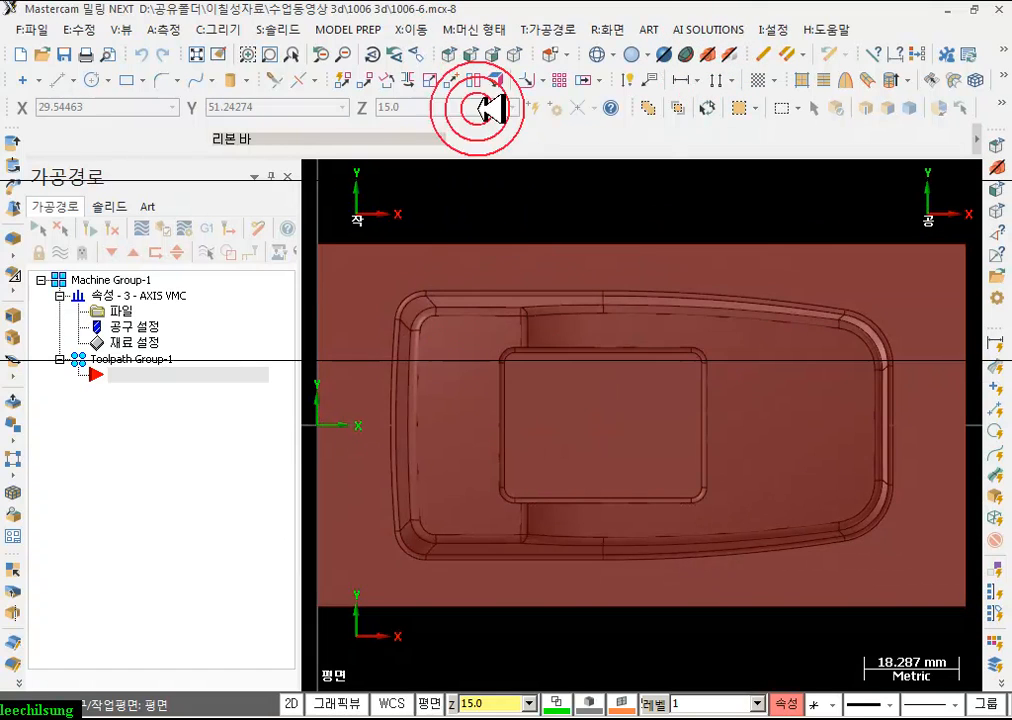
pyautogui.click(515, 53)
pyautogui.scroll(5, 468, 404)
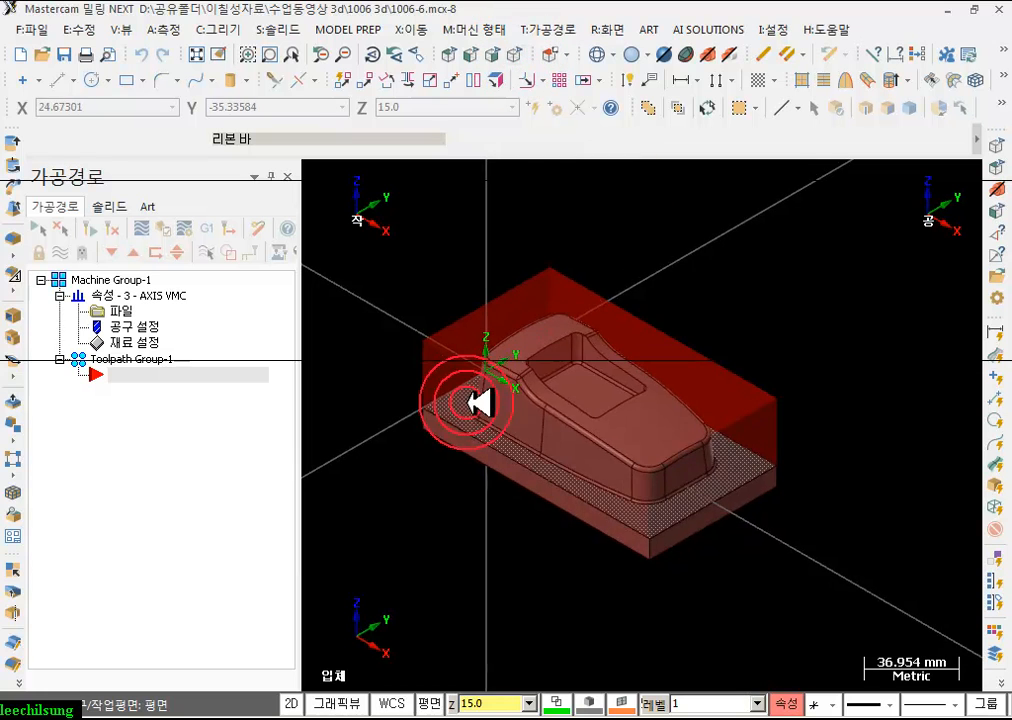
pyautogui.scroll(5, 420, 410)
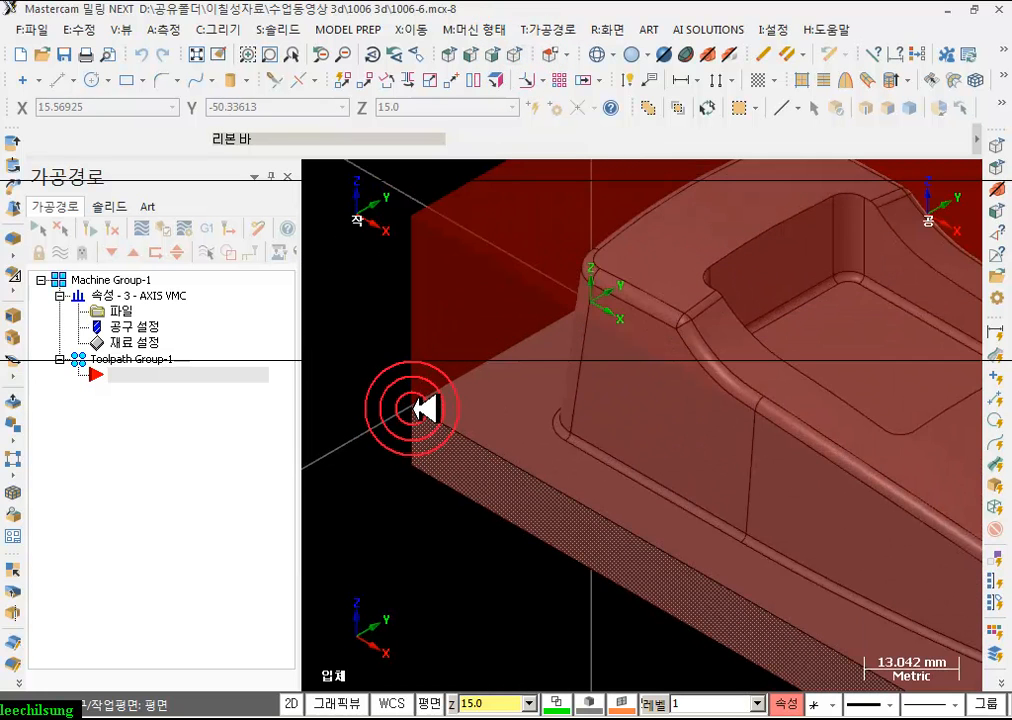
pyautogui.scroll(-5, 412, 407)
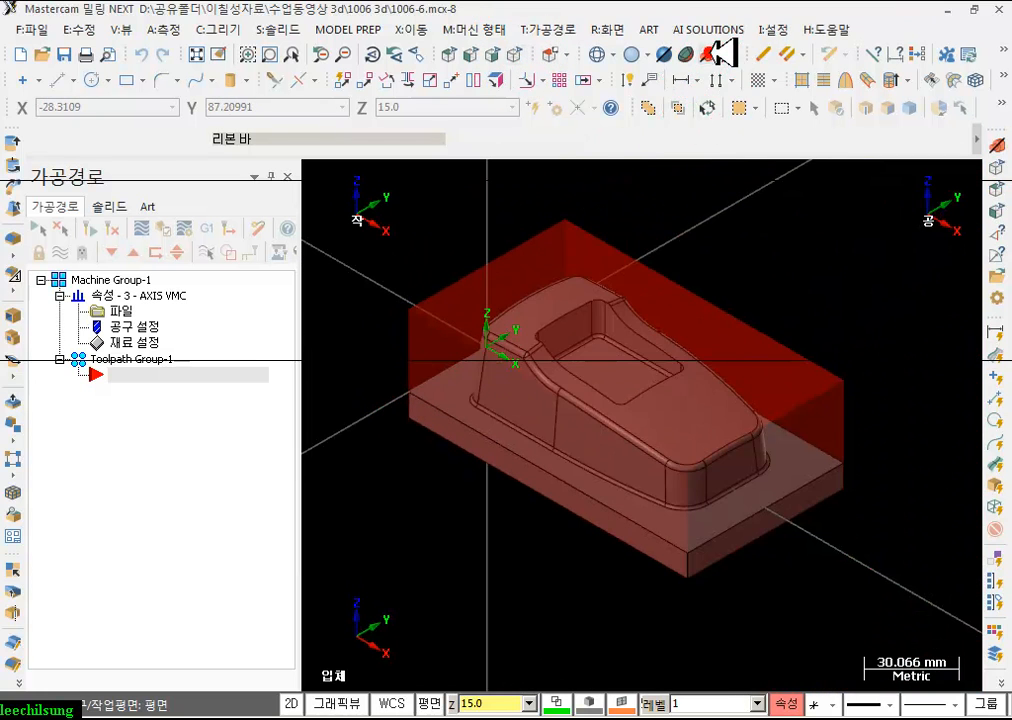
pyautogui.click(710, 52)
pyautogui.scroll(3, 470, 387)
pyautogui.scroll(-5, 503, 384)
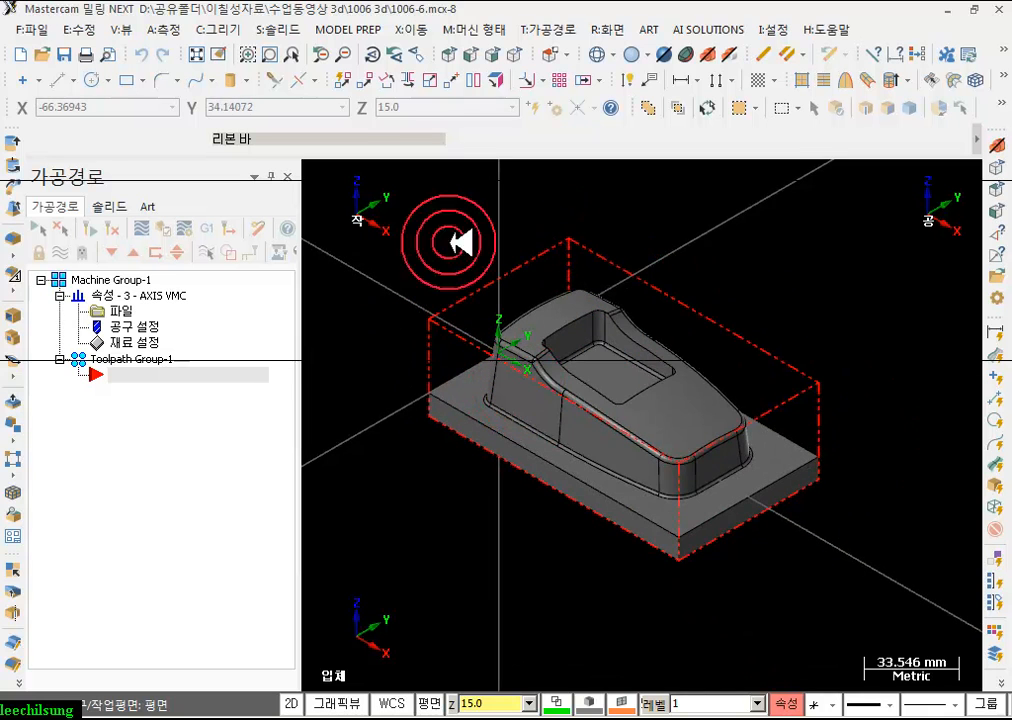
# - Move the model to the origin using the base plate's upper corner at X0, Y-35 as the start point
pyautogui.click(450, 82)
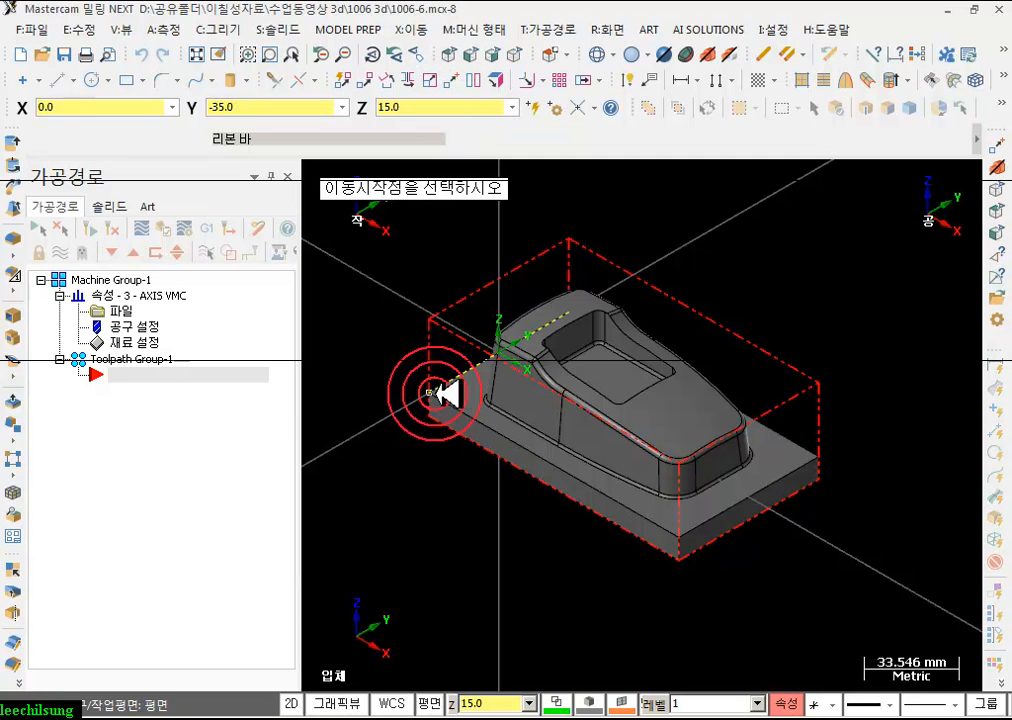
pyautogui.click(433, 393)
pyautogui.scroll(3, 587, 321)
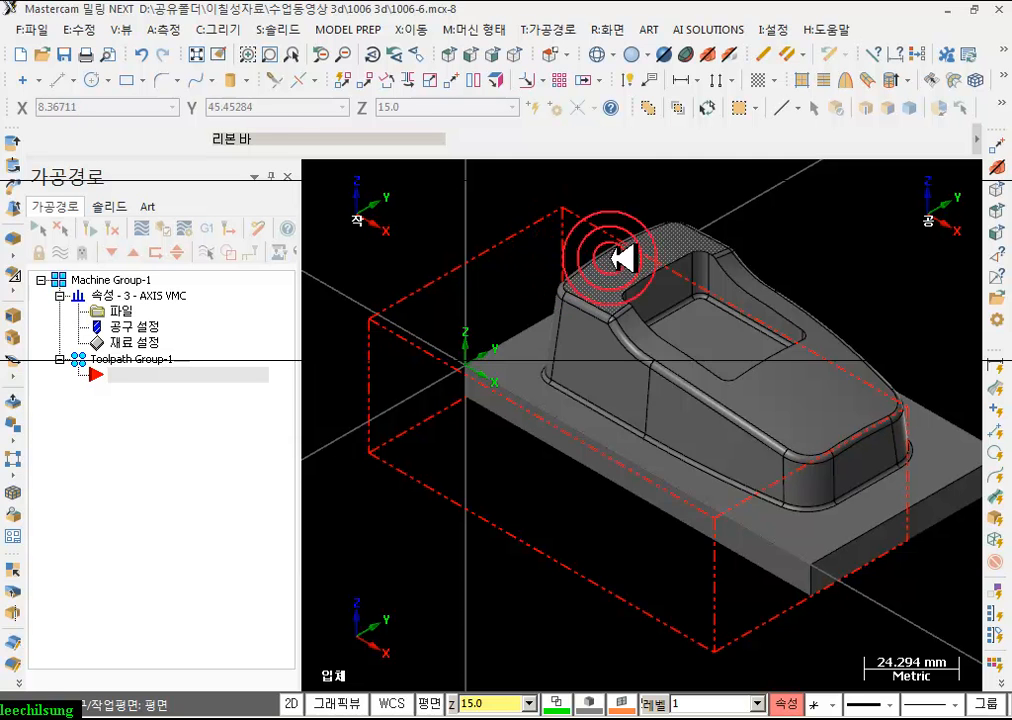
pyautogui.moveTo(611, 284)
pyautogui.mouseDown(button='middle')
pyautogui.moveTo(610, 312)
pyautogui.moveTo(599, 302)
pyautogui.moveTo(614, 307)
pyautogui.mouseUp(button='middle')
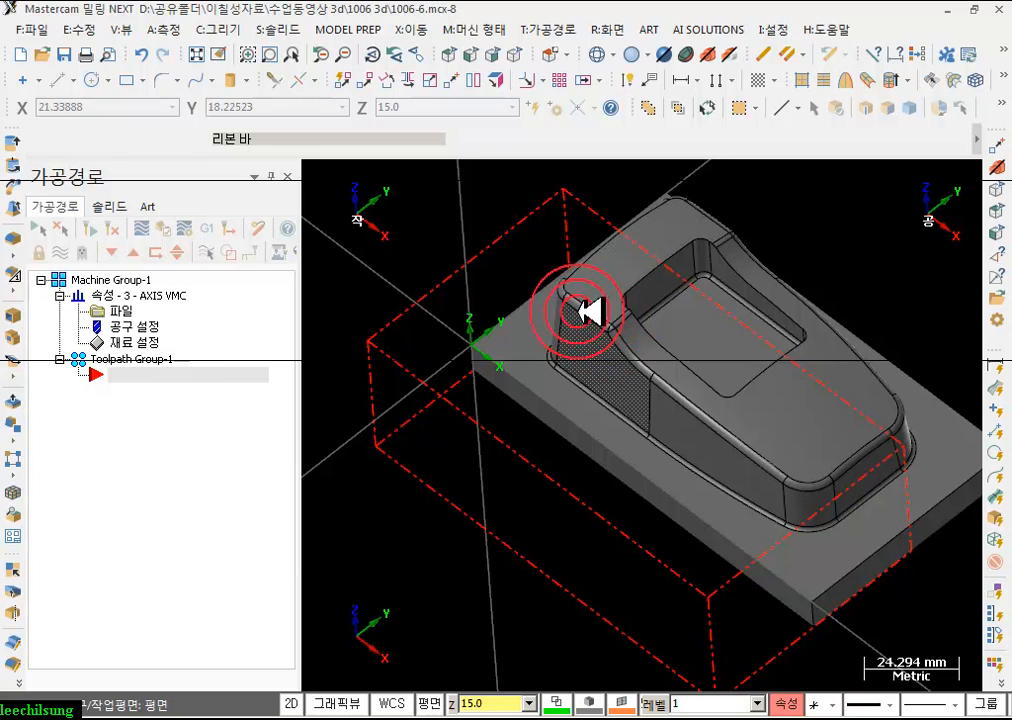
# - Recalculate the stock from all solids, ignoring 2D mode, and set its height to 42 and origin Z to 32
pyautogui.click(110, 342)
pyautogui.click(405, 570)
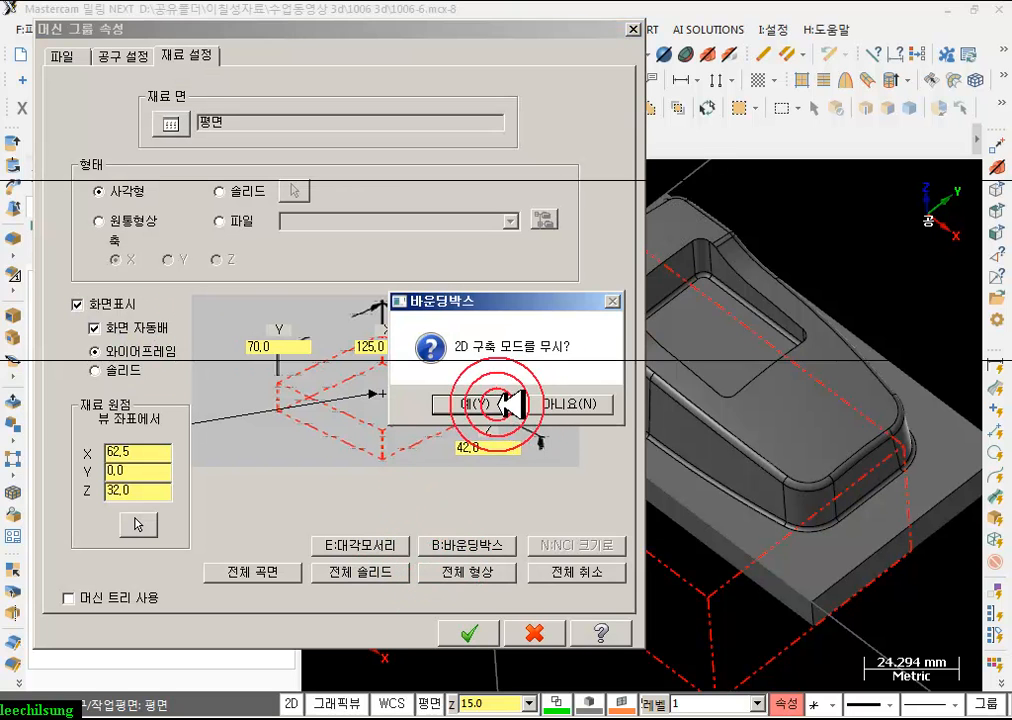
pyautogui.click(506, 404)
pyautogui.moveTo(513, 448); pyautogui.dragTo(388, 454)
pyautogui.write('4')
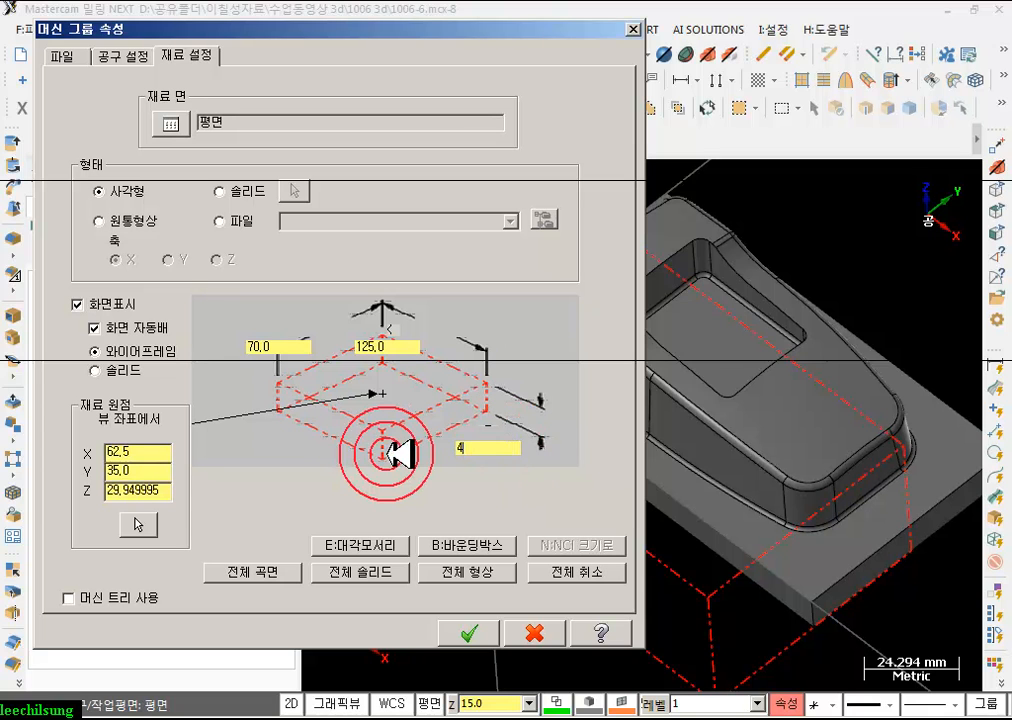
pyautogui.write('2')
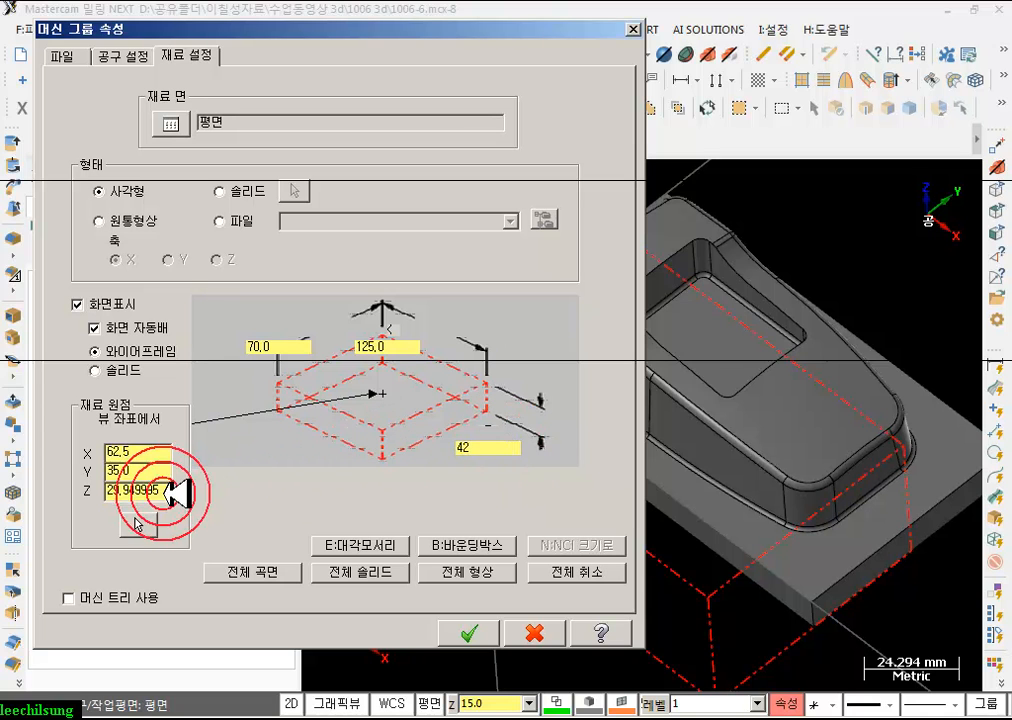
pyautogui.write('32')
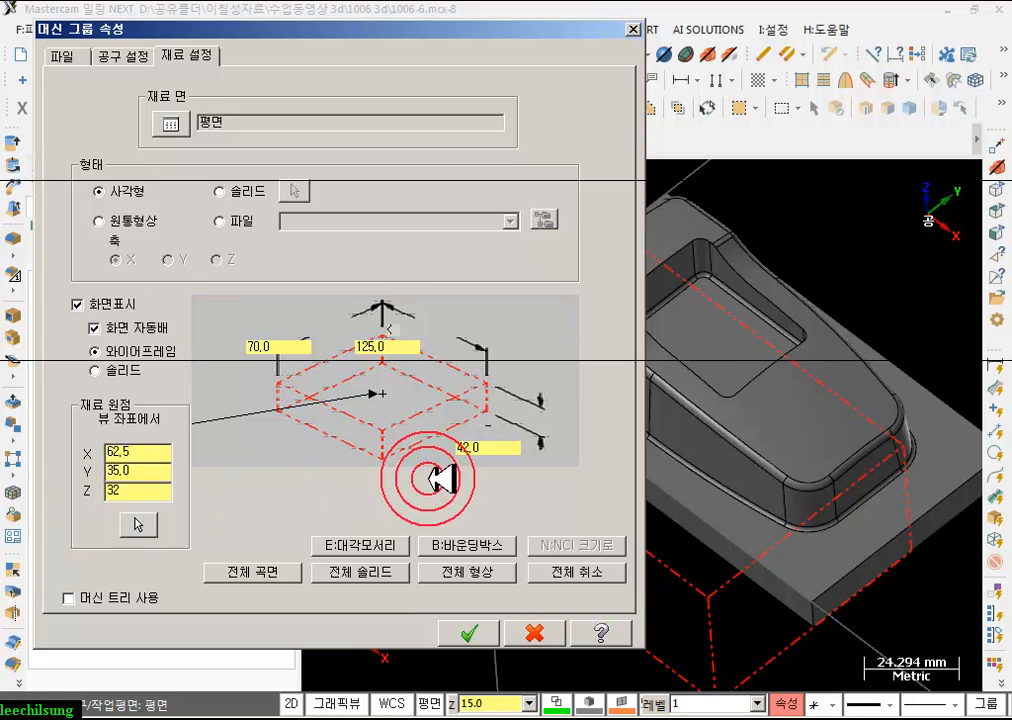
pyautogui.click(469, 632)
# - Display the stock shaded to check how it encloses the moved model
pyautogui.scroll(-7, 460, 512)
pyautogui.scroll(3, 628, 481)
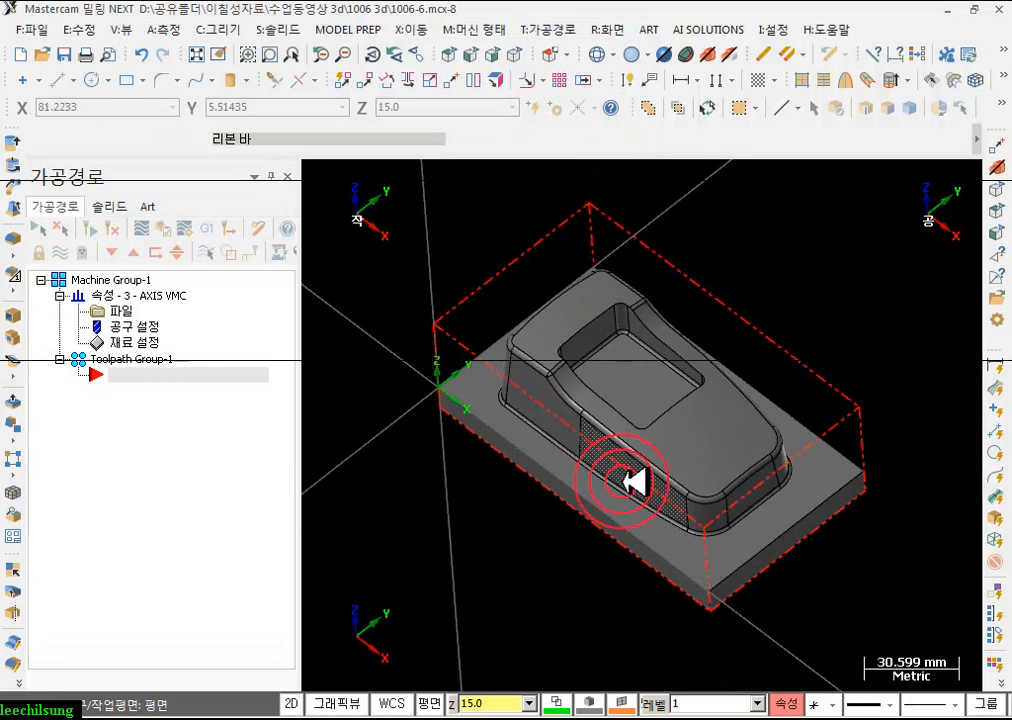
pyautogui.click(709, 52)
pyautogui.scroll(2, 688, 445)
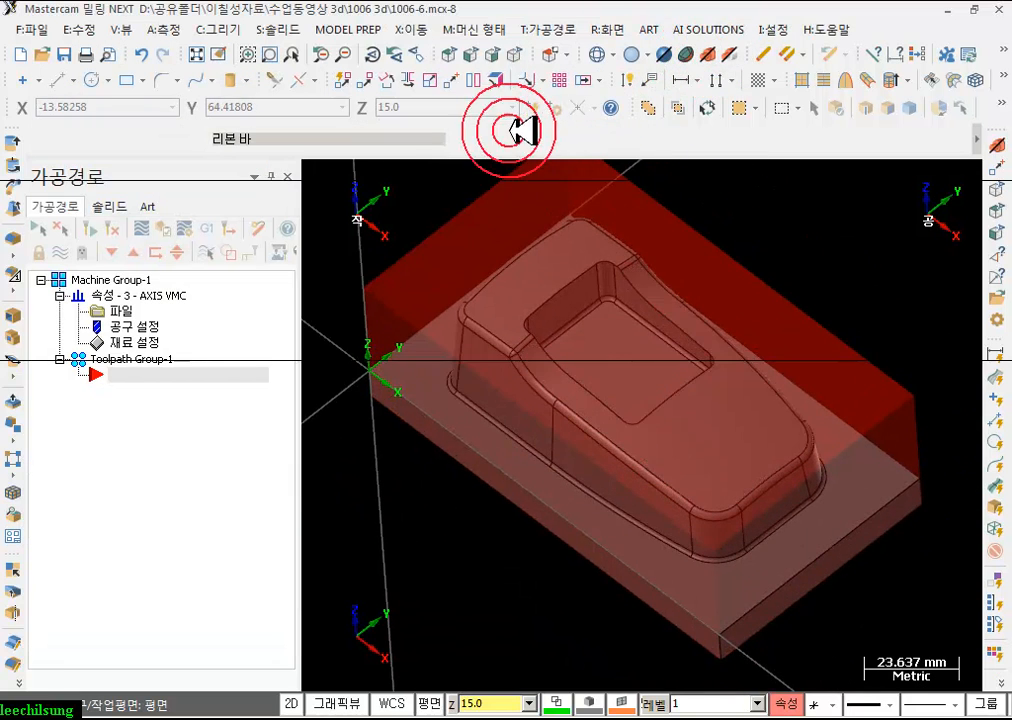
# - Check the shaded stock around the model in the front, top and isometric views, and hide the stock display
pyautogui.click(472, 52)
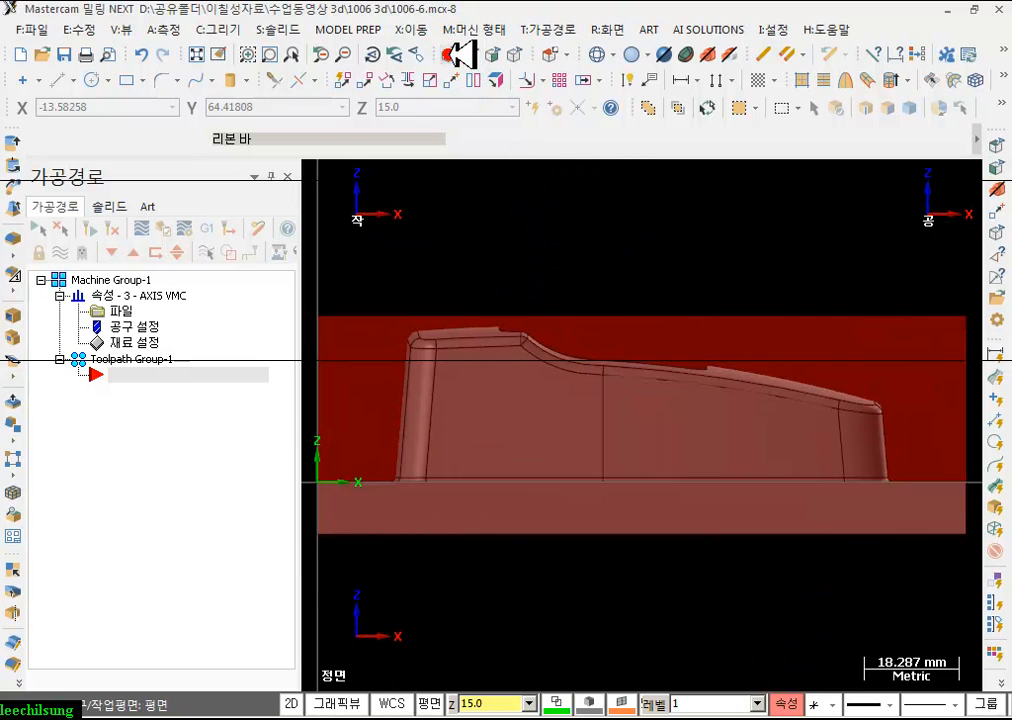
pyautogui.click(448, 52)
pyautogui.click(520, 52)
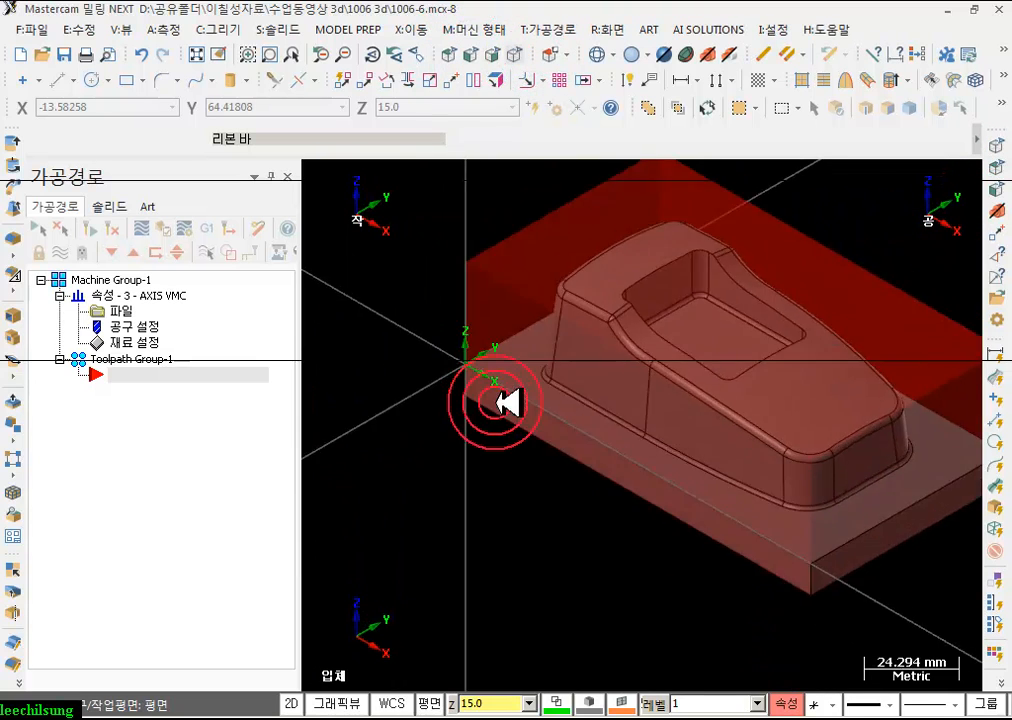
pyautogui.click(733, 54)
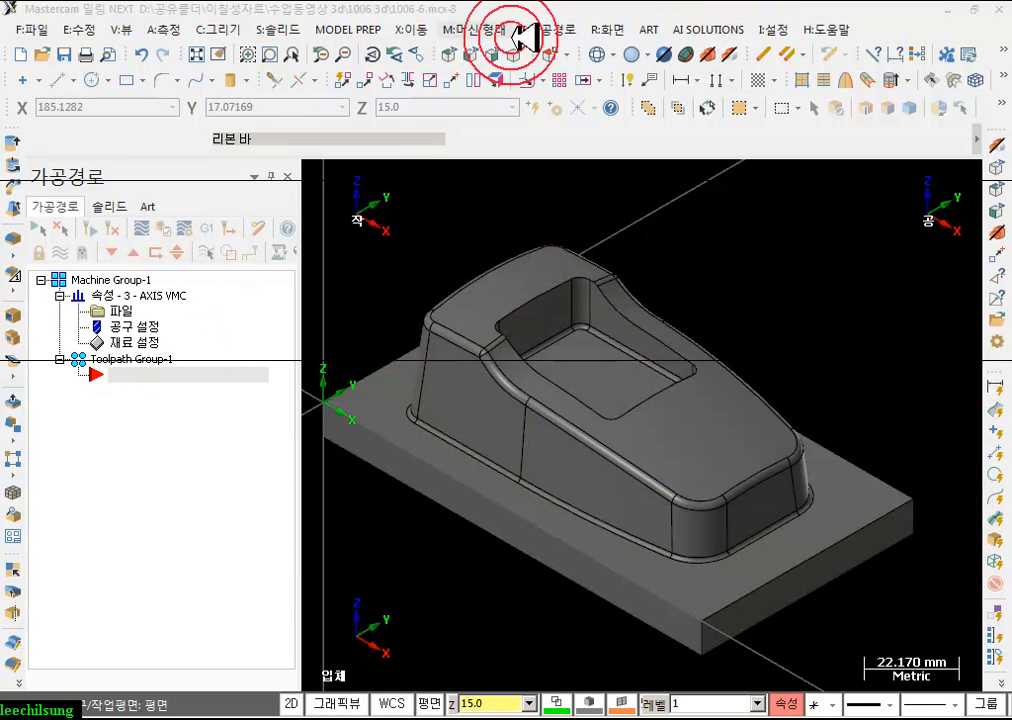
# - Start a parallel surface roughing toolpath with the boss/cavity type left unspecified
pyautogui.click(560, 30)
pyautogui.moveTo(590, 192)
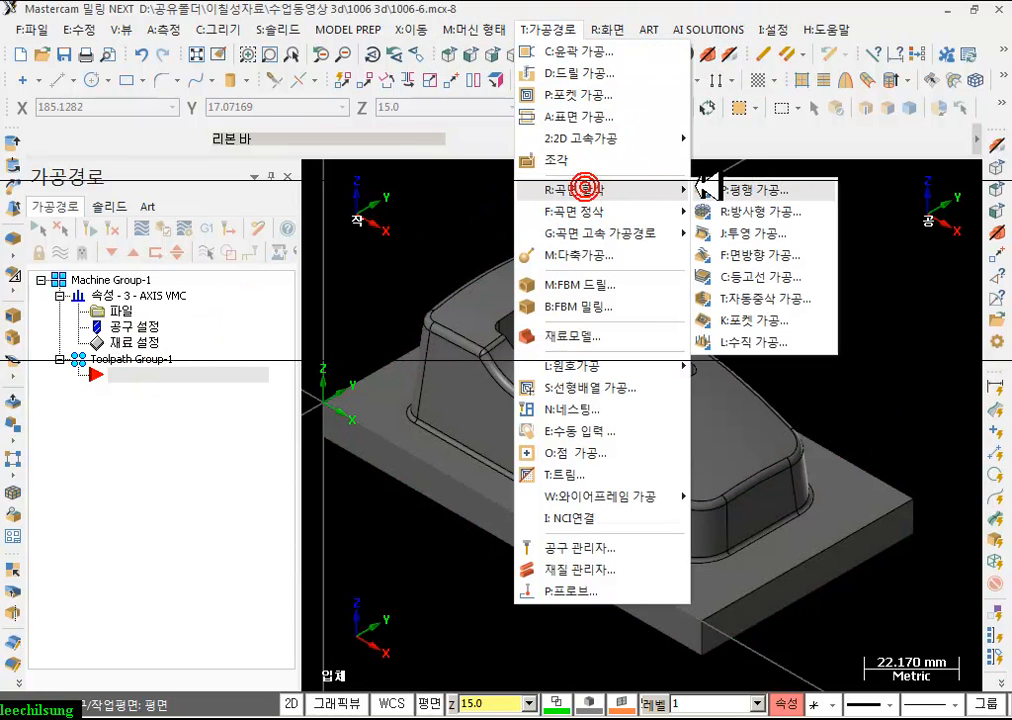
pyautogui.click(765, 190)
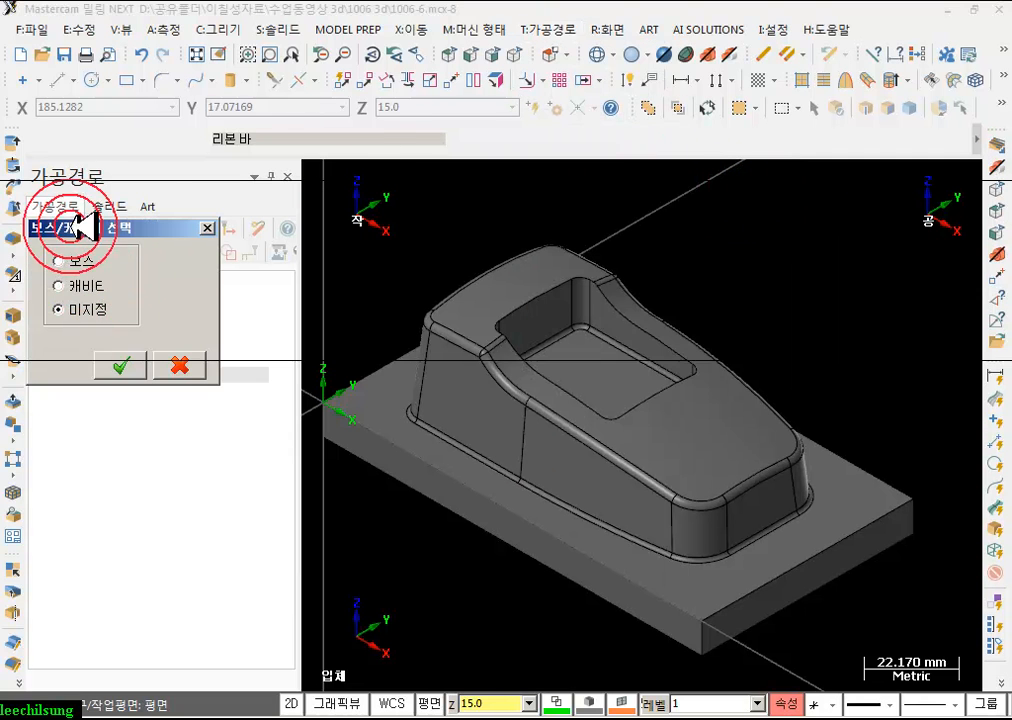
pyautogui.moveTo(152, 168); pyautogui.dragTo(146, 140)
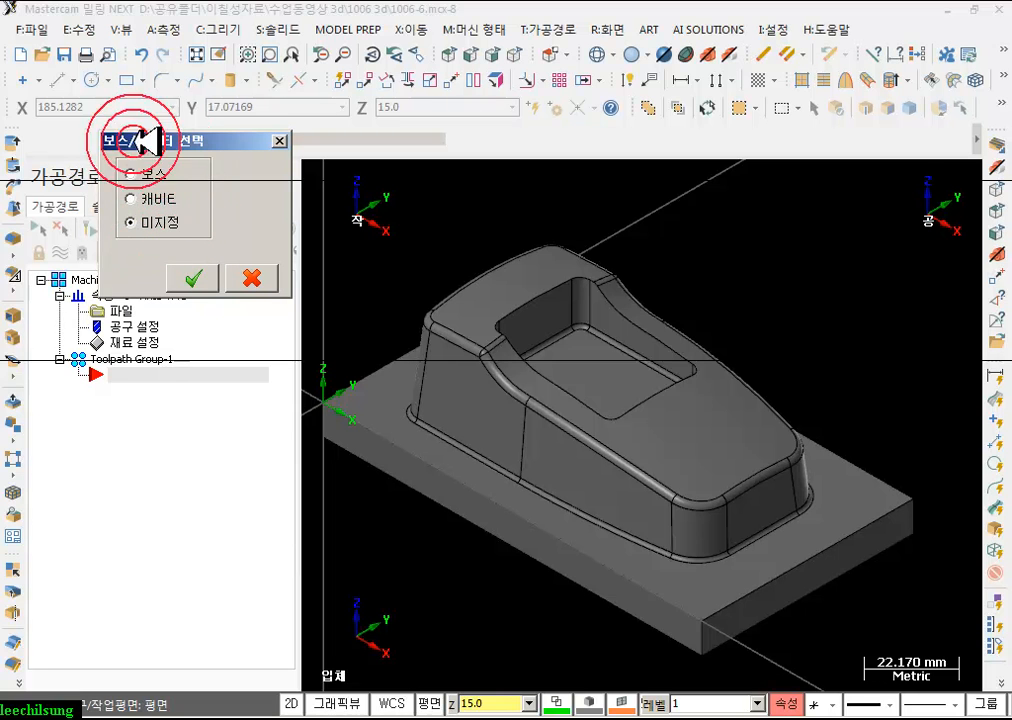
pyautogui.click(195, 277)
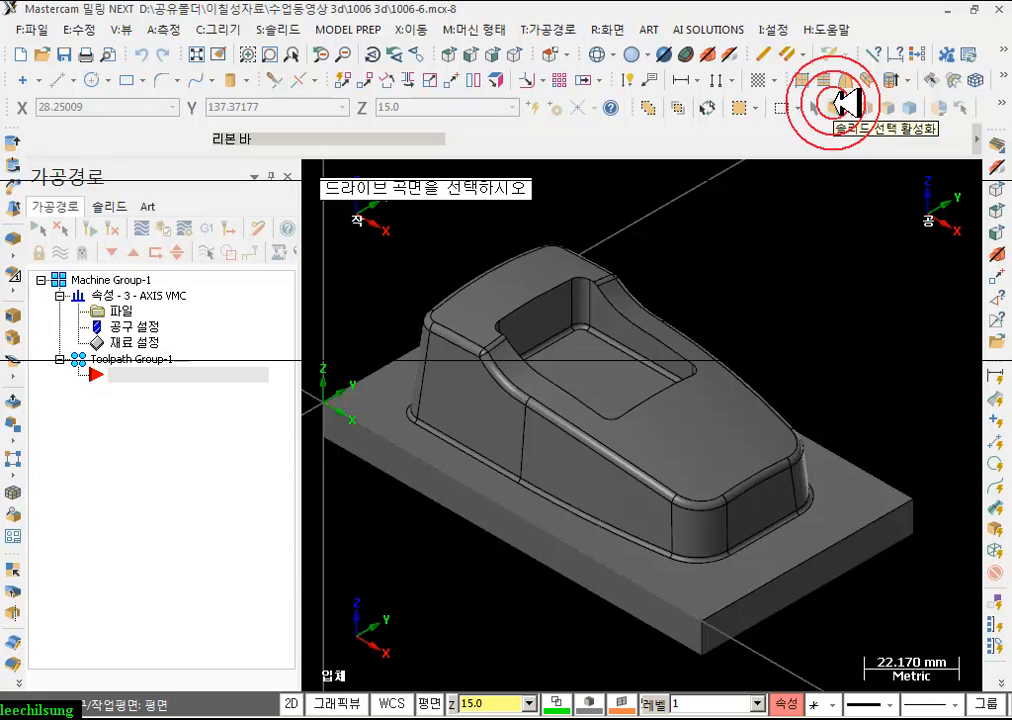
# - Select the entire solid body as the drive surfaces and accept the surface selection without check surfaces or containment
pyautogui.click(841, 103)
pyautogui.click(893, 107)
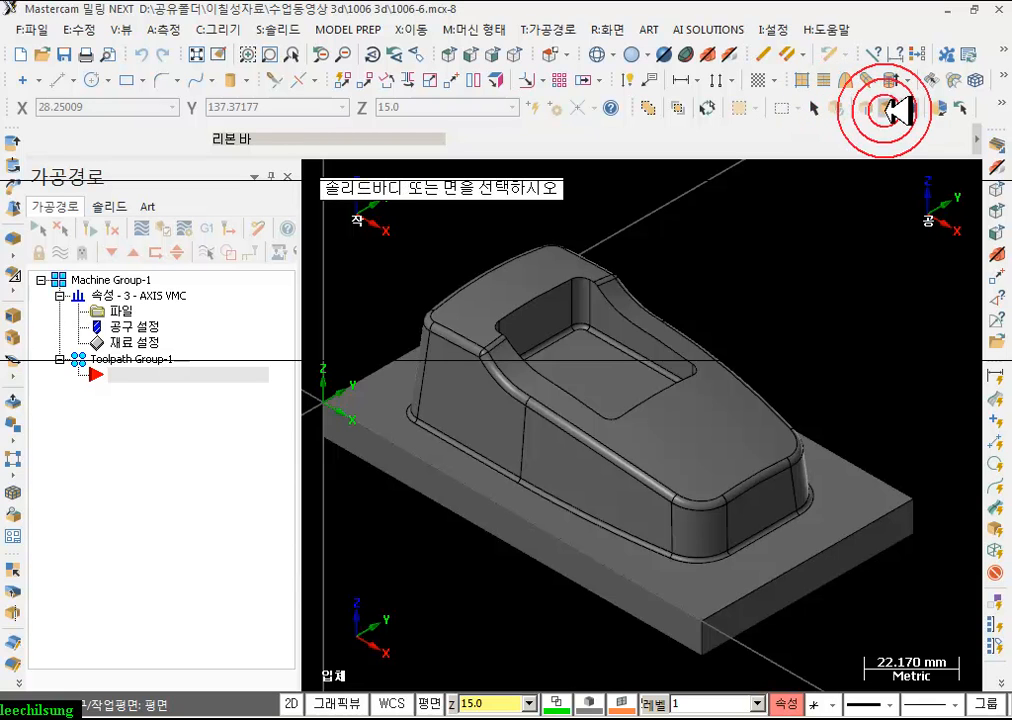
pyautogui.click(910, 108)
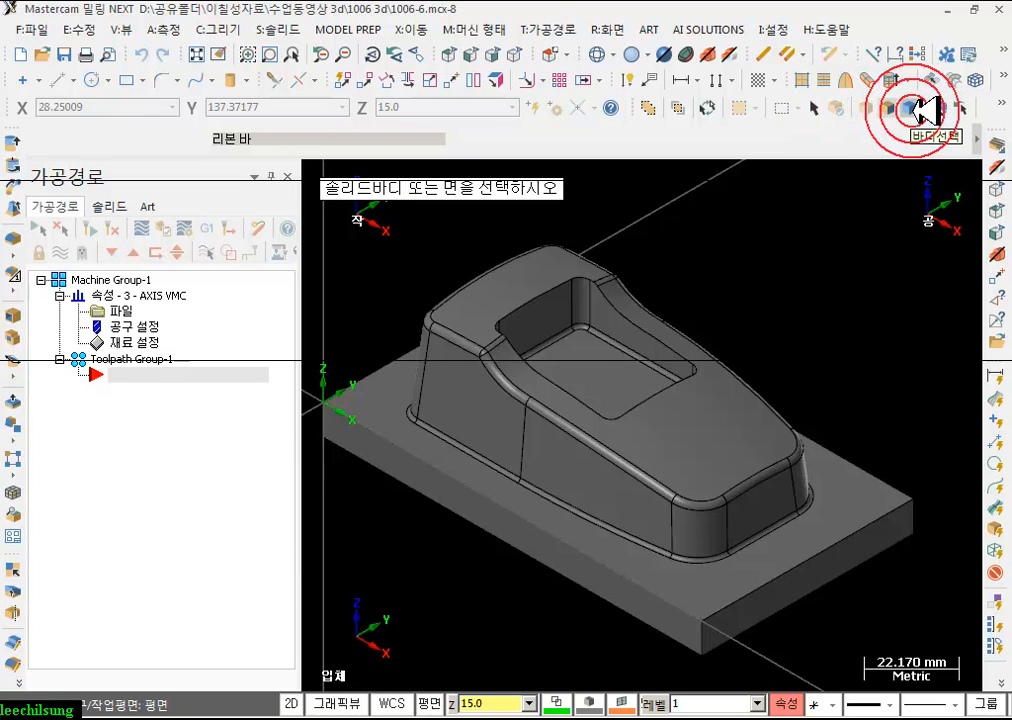
pyautogui.click(920, 171)
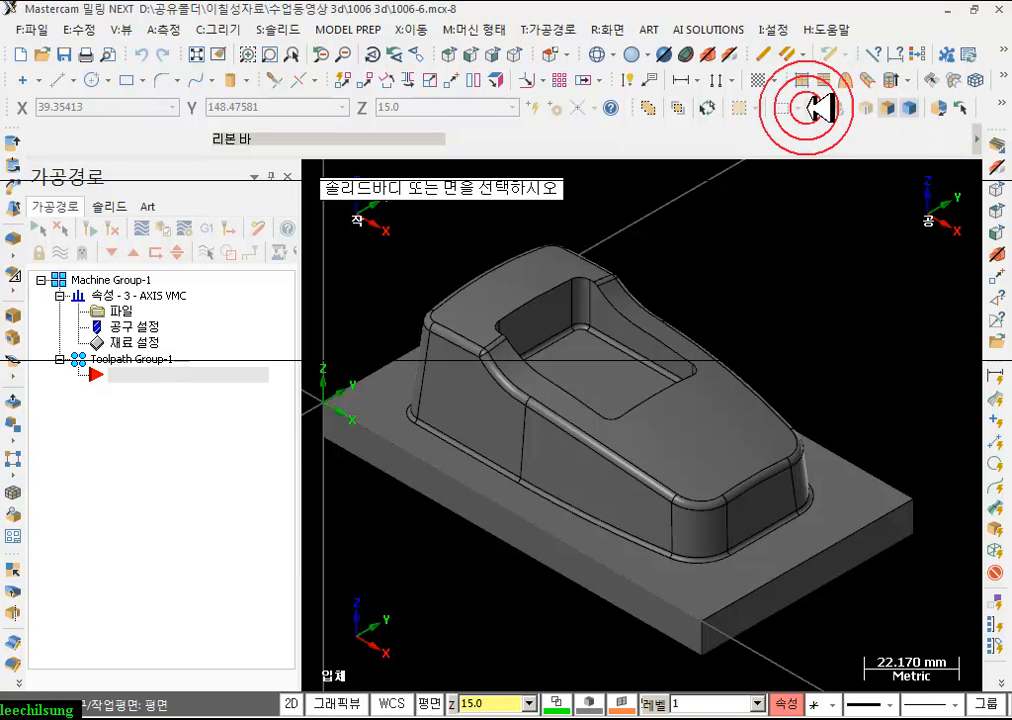
pyautogui.click(825, 106)
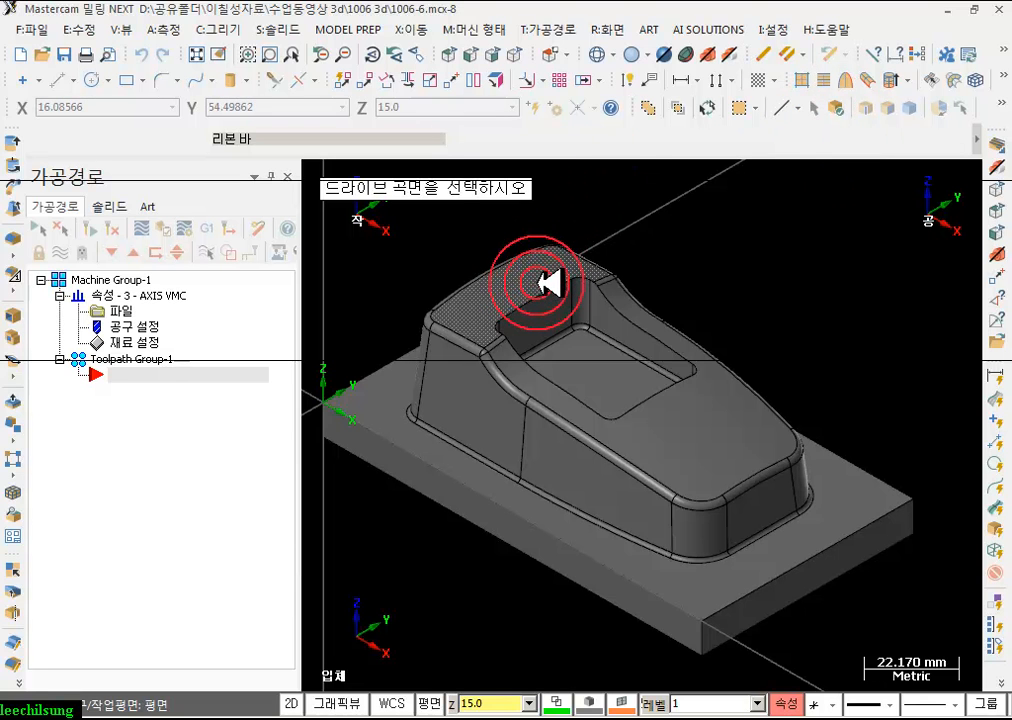
pyautogui.click(546, 278)
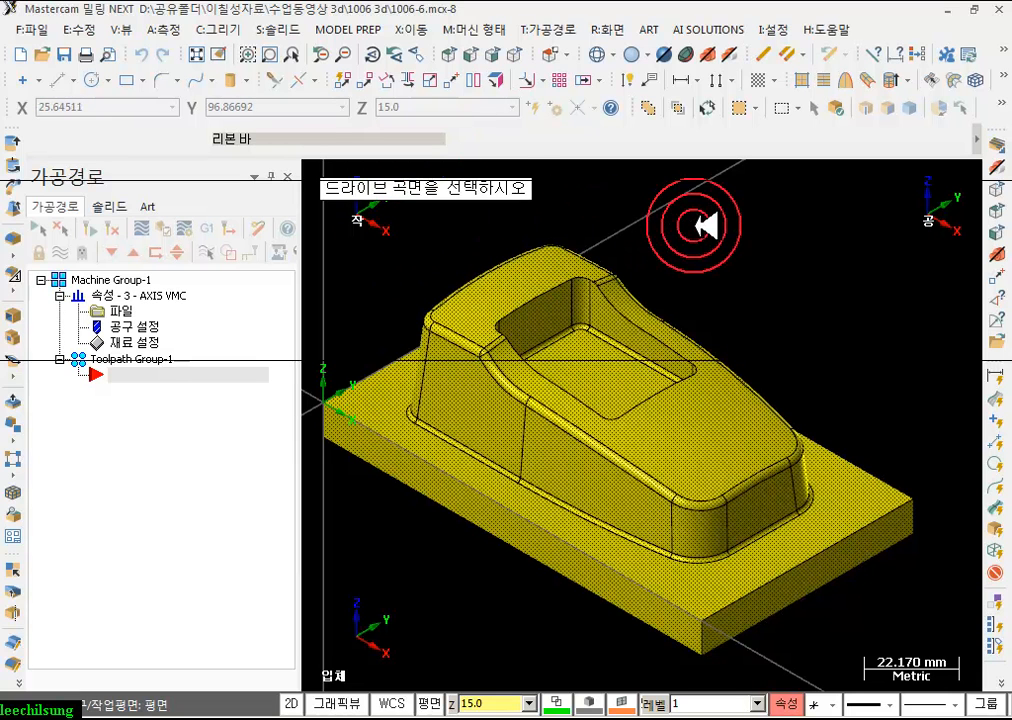
pyautogui.press('Return')
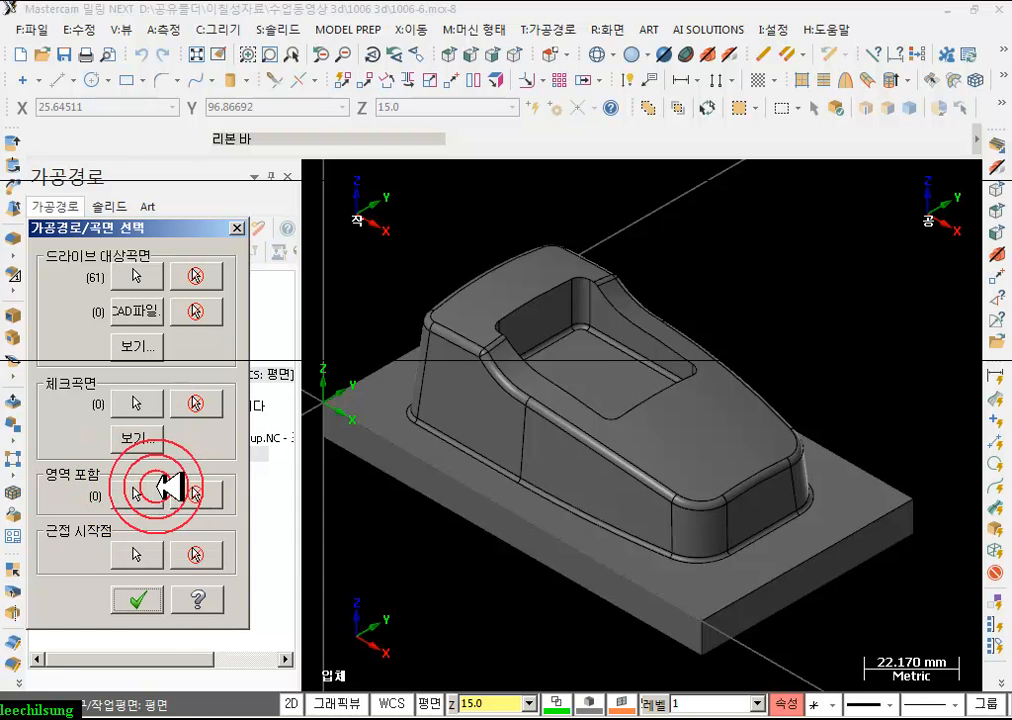
pyautogui.click(140, 603)
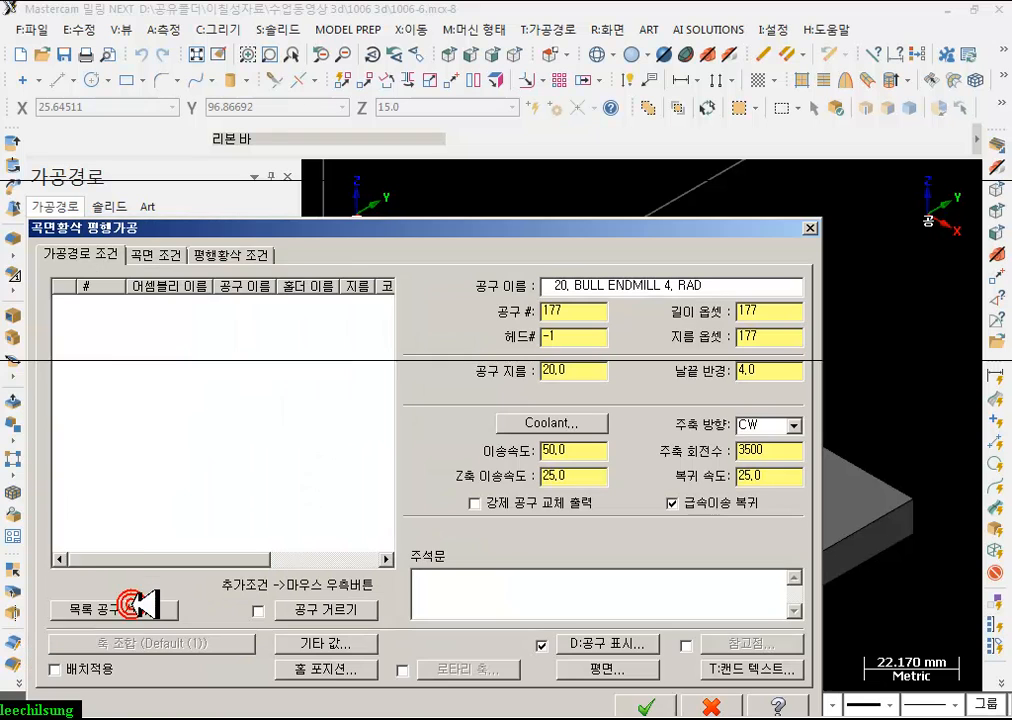
# - Filter the Mill_mm tool library for the roughing toolpath to bull end mills only
pyautogui.moveTo(250, 223); pyautogui.dragTo(328, 30)
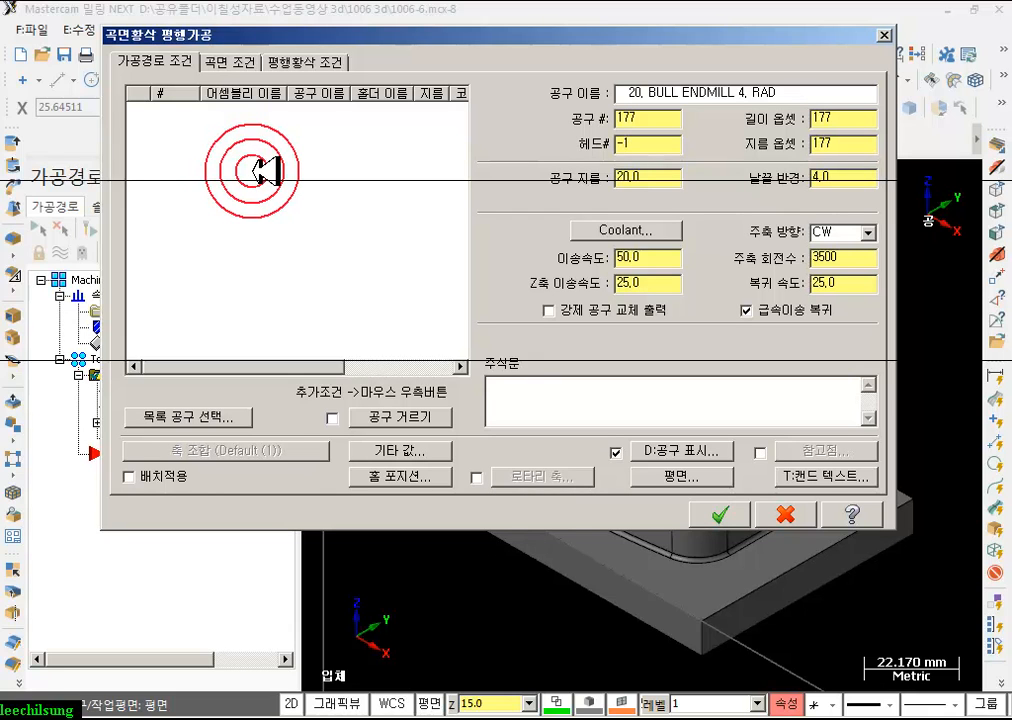
pyautogui.click(233, 416)
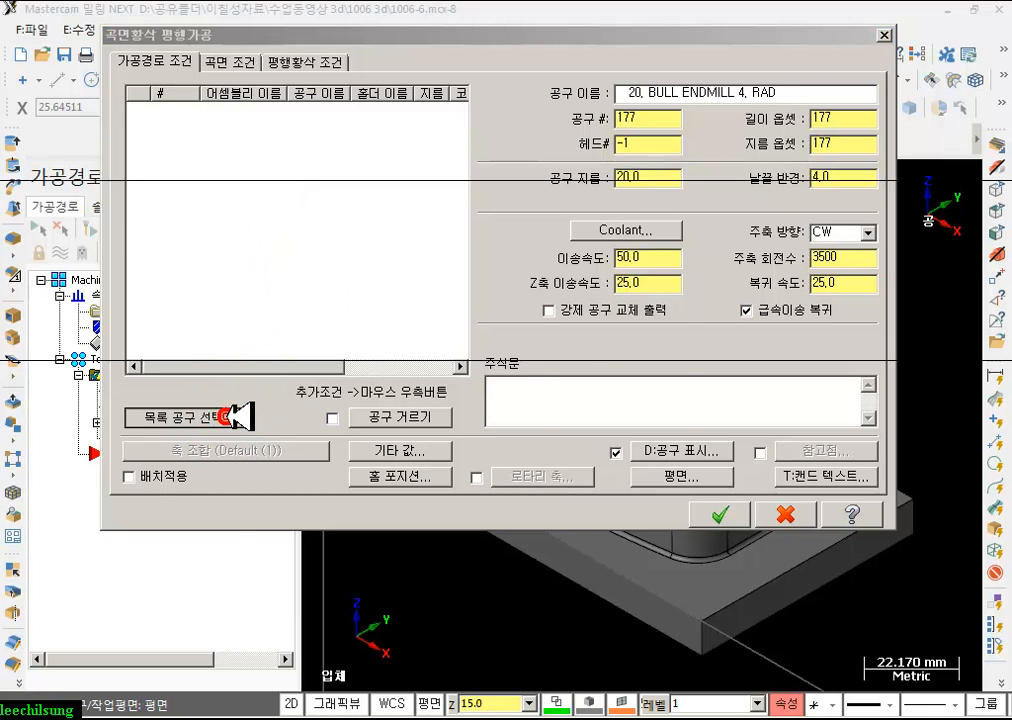
pyautogui.moveTo(349, 228); pyautogui.dragTo(494, 75)
pyautogui.click(928, 214)
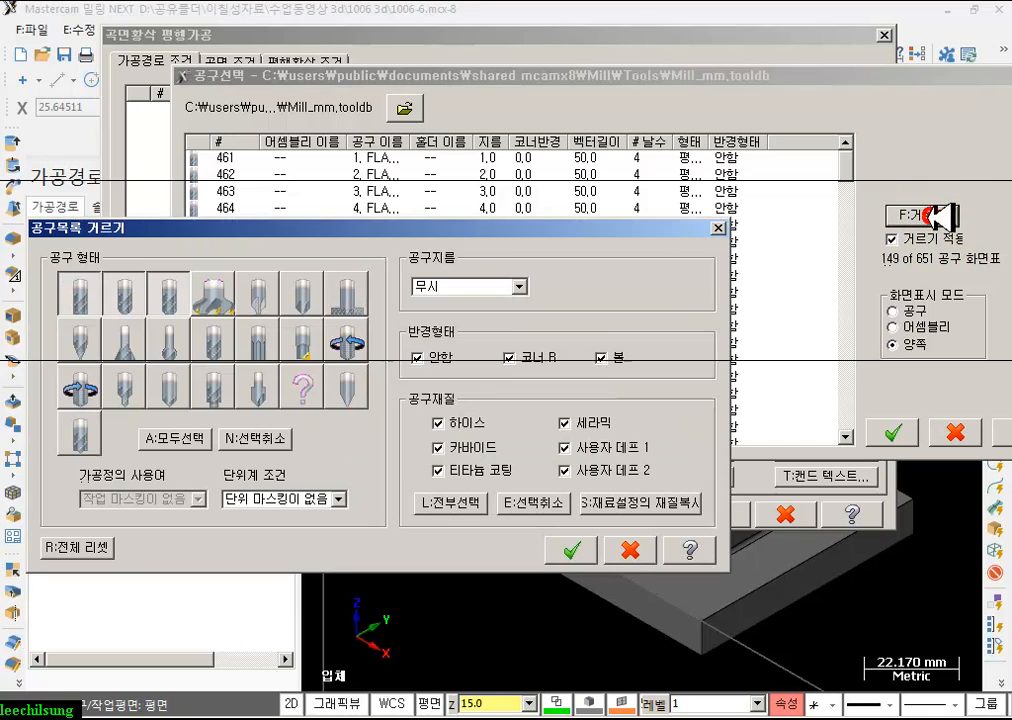
pyautogui.moveTo(379, 231); pyautogui.dragTo(539, 78)
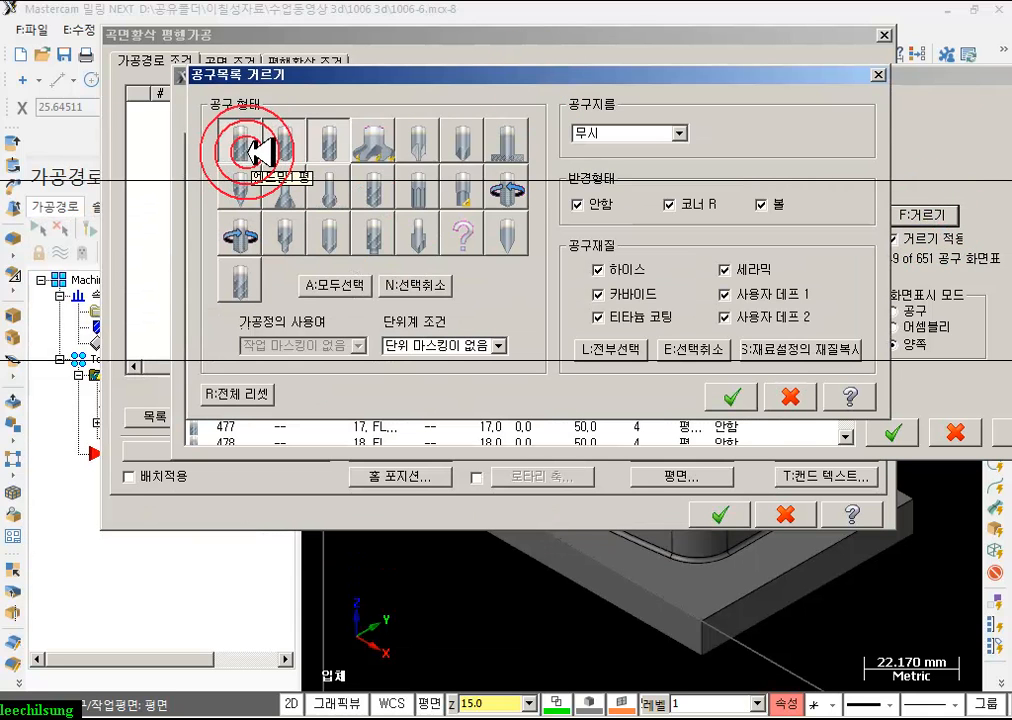
pyautogui.click(335, 145)
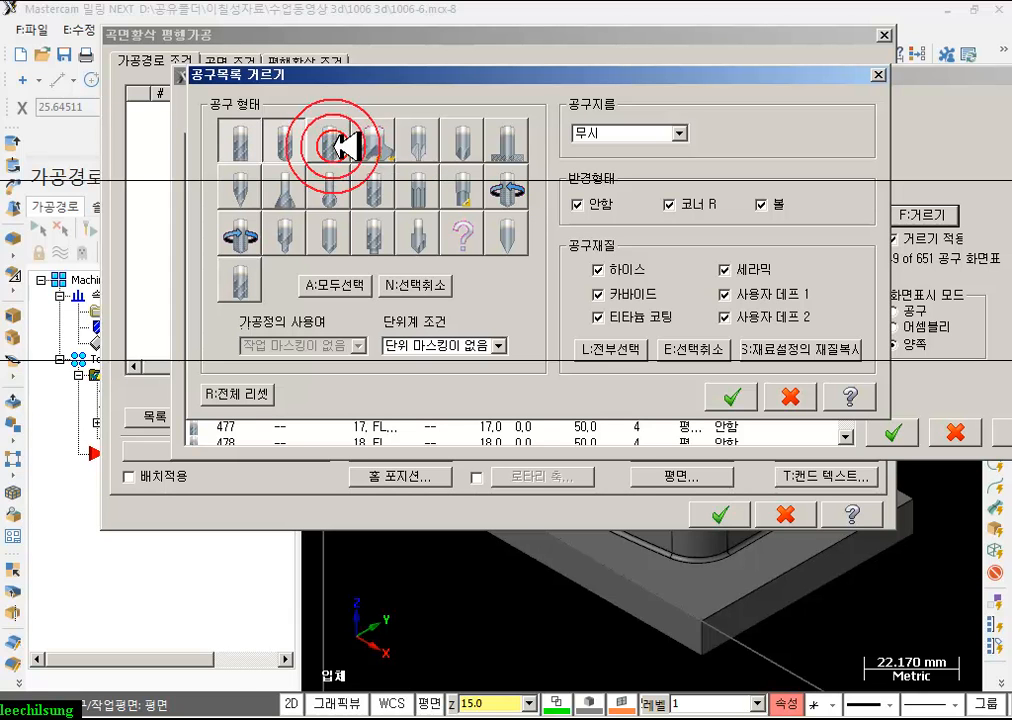
pyautogui.click(427, 281)
pyautogui.click(336, 150)
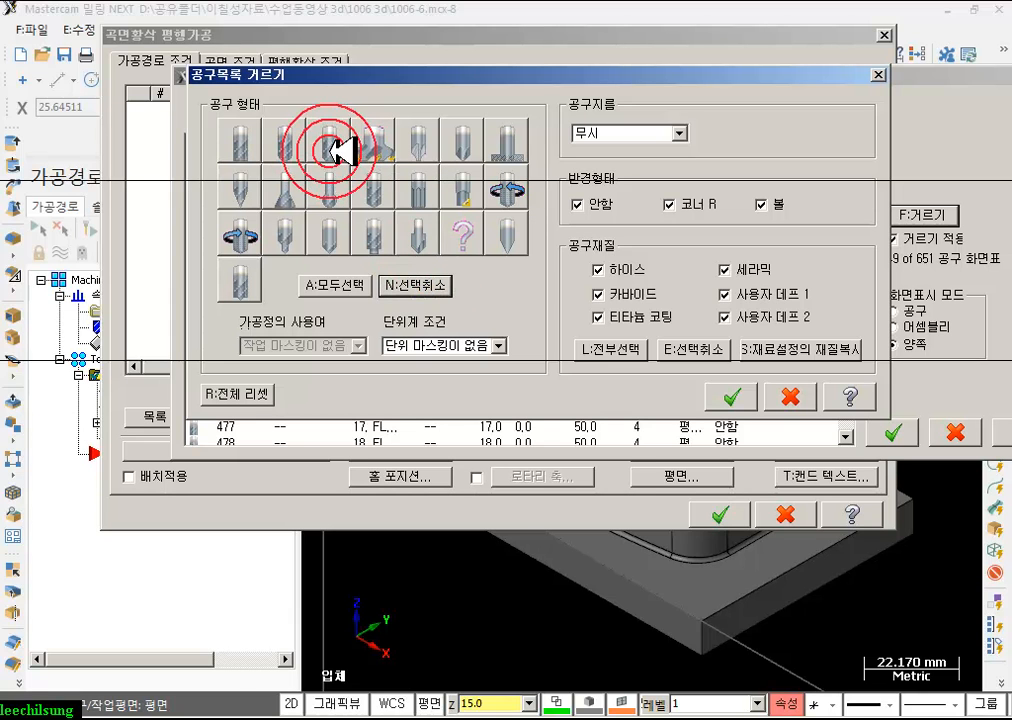
pyautogui.click(330, 151)
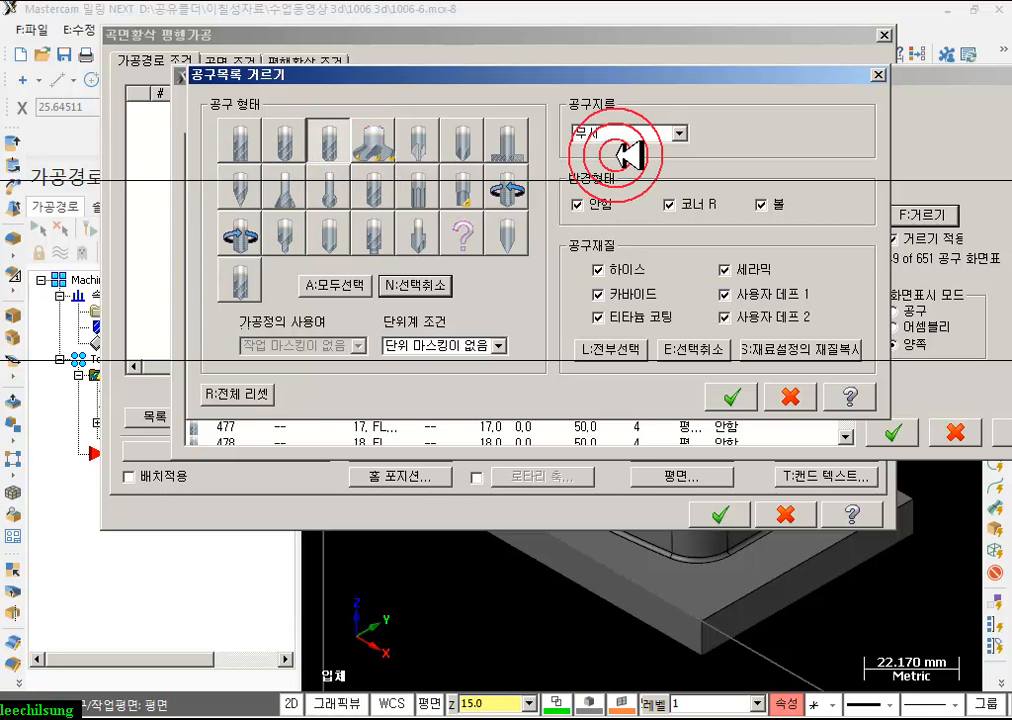
pyautogui.click(738, 392)
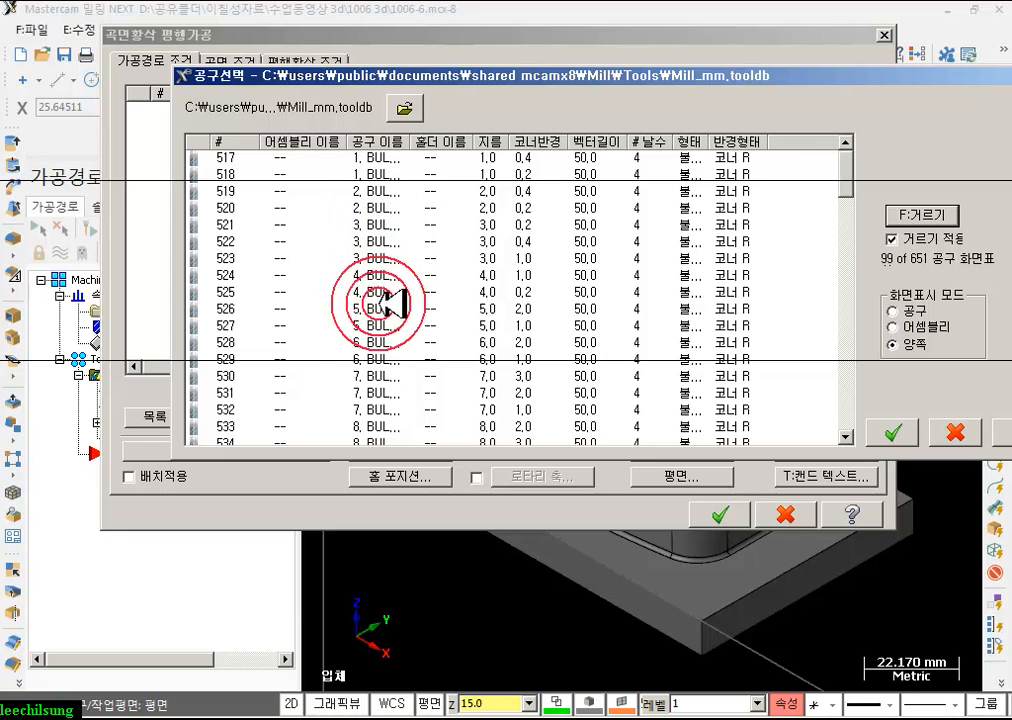
# - Choose the 12 mm bull end mill with a 2 mm corner radius from the tool library
pyautogui.moveTo(845, 172); pyautogui.dragTo(866, 233)
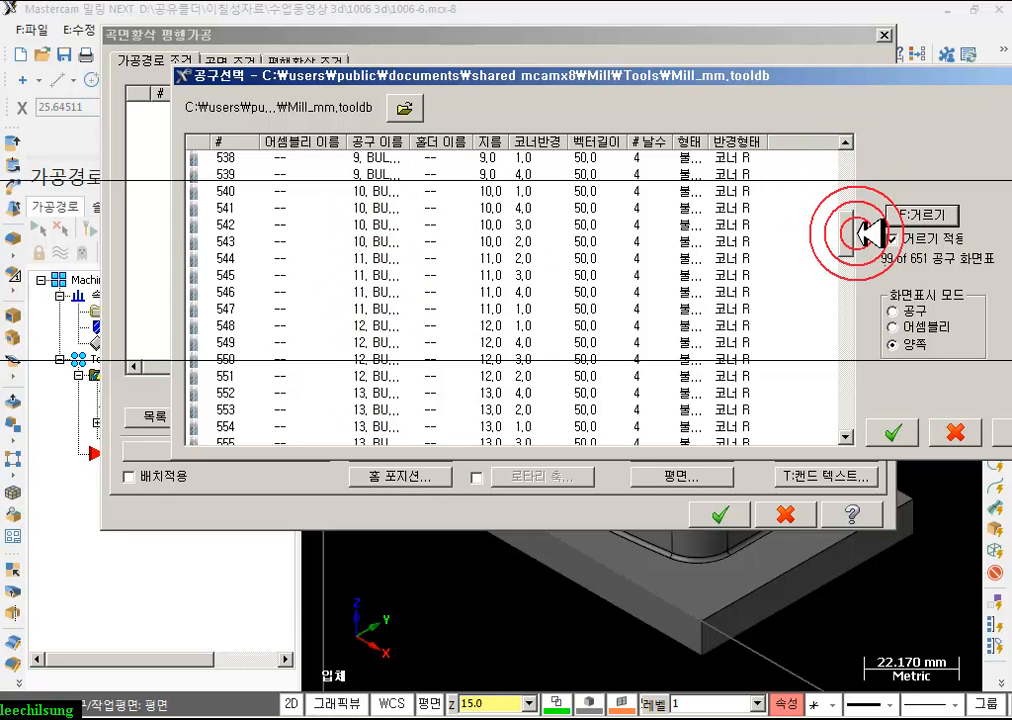
pyautogui.click(530, 375)
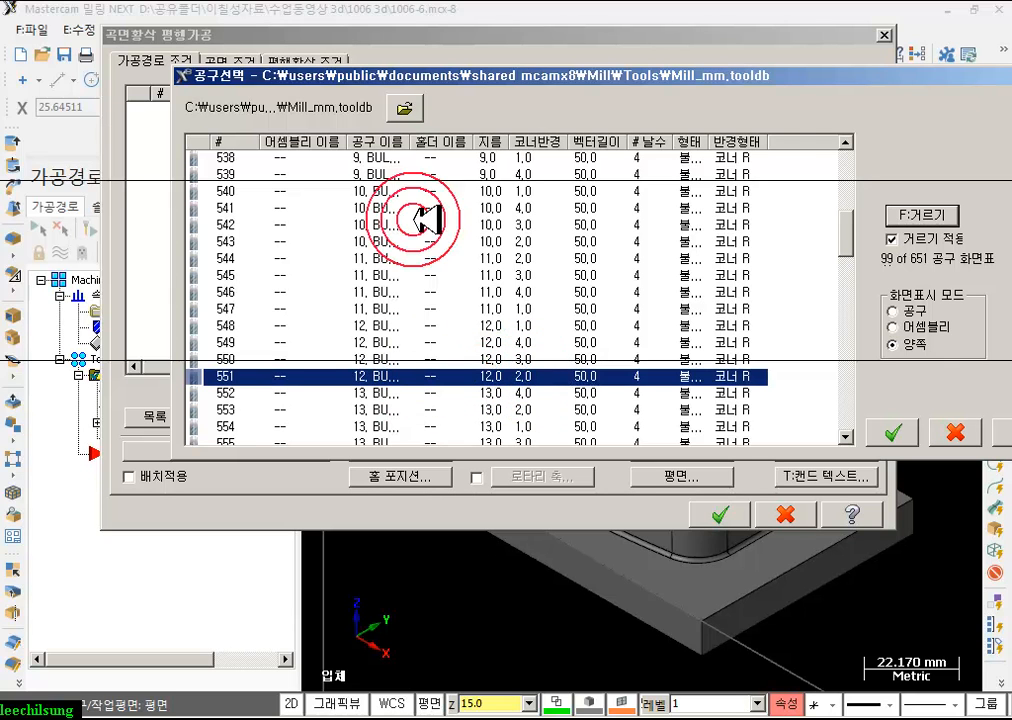
pyautogui.moveTo(425, 145); pyautogui.dragTo(511, 143)
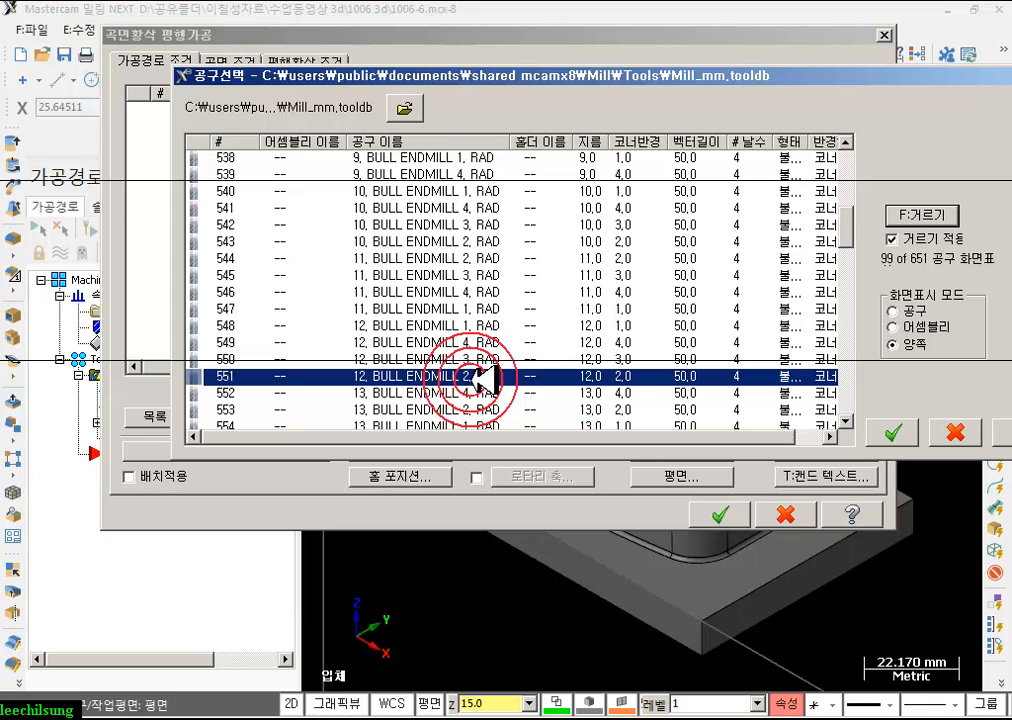
pyautogui.doubleClick(480, 378)
# - Edit the 12 mm bull end mill, keeping its geometry, and set the tool number, length offset and diameter offset to 1
pyautogui.click(260, 113)
pyautogui.click(262, 115)
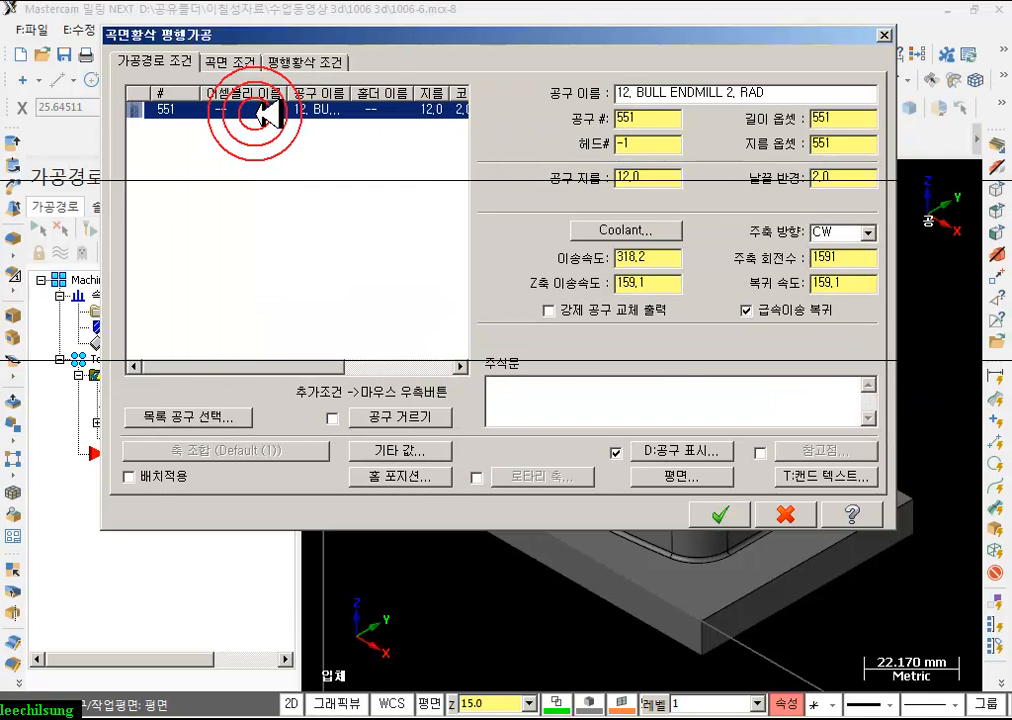
pyautogui.click(270, 109)
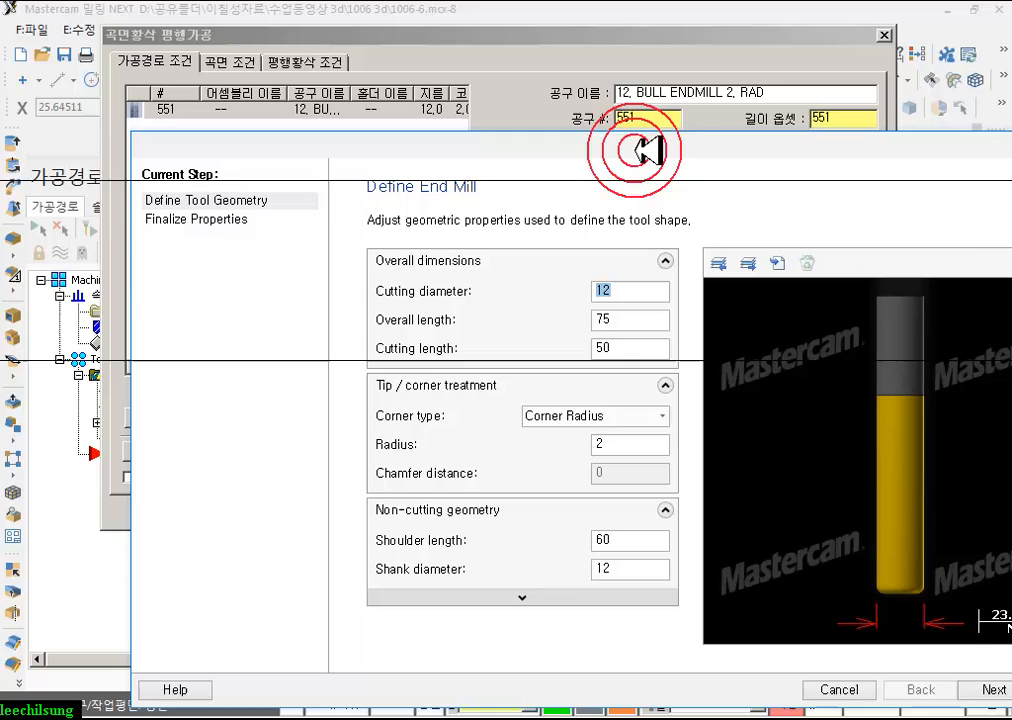
pyautogui.moveTo(630, 142); pyautogui.dragTo(502, 26)
pyautogui.click(529, 129)
pyautogui.click(492, 180)
pyautogui.click(418, 324)
pyautogui.click(461, 203)
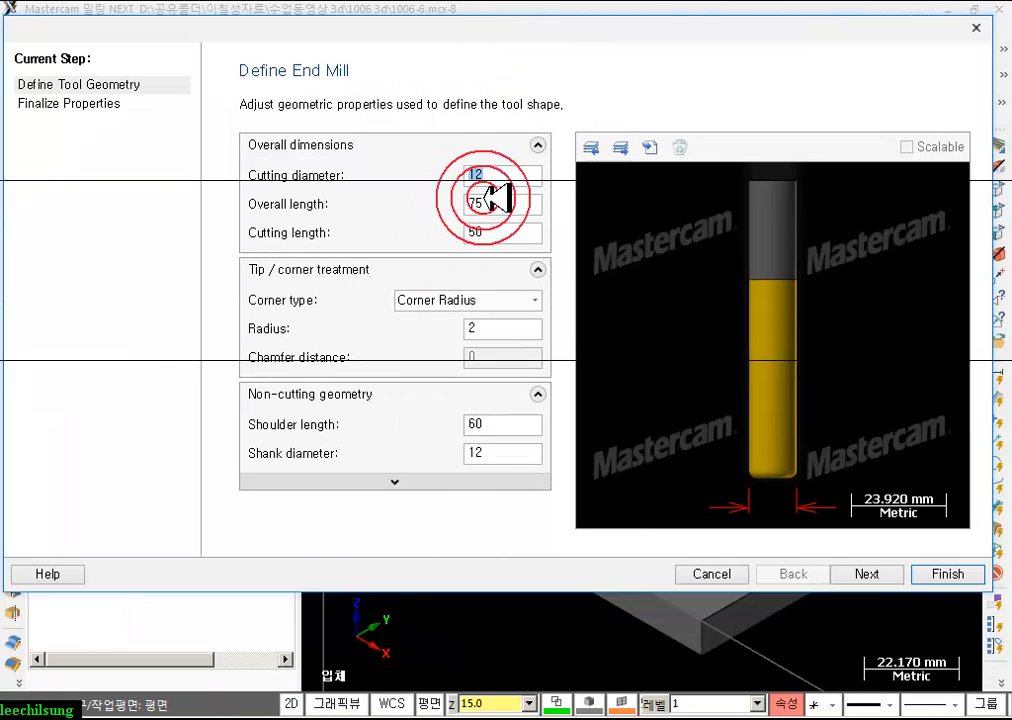
pyautogui.click(890, 573)
pyautogui.click(468, 188)
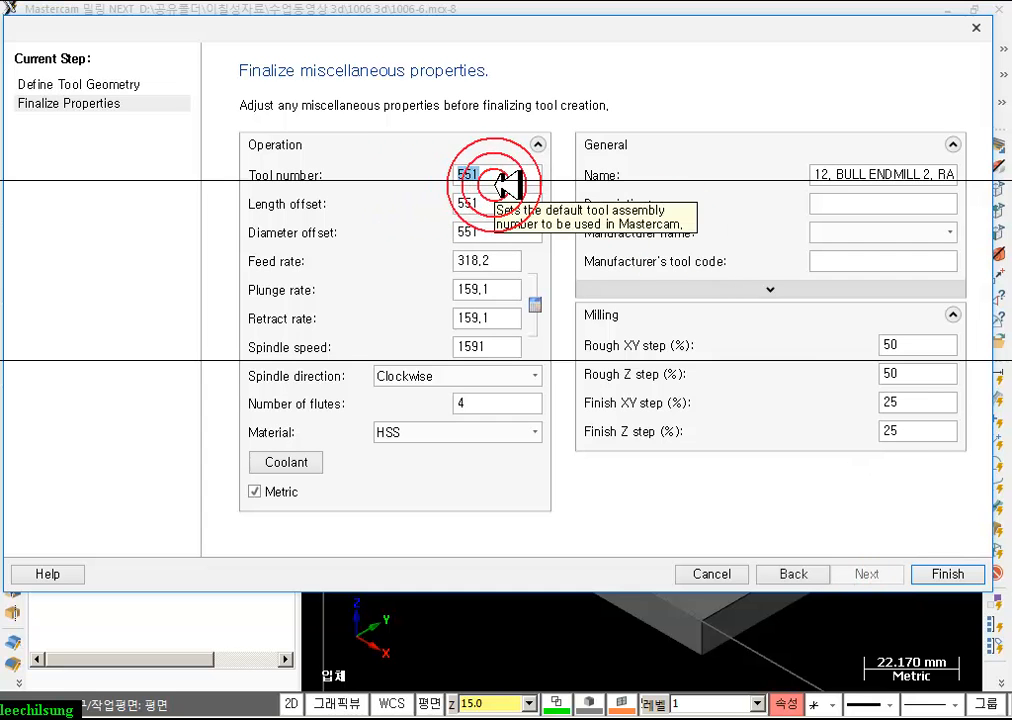
pyautogui.write('1')
pyautogui.click(510, 209)
# - Set the tool's feed rate to 1000, plunge rate to 500, retract rate to 2000 and spindle speed to 2000, and finish editing
pyautogui.click(502, 262)
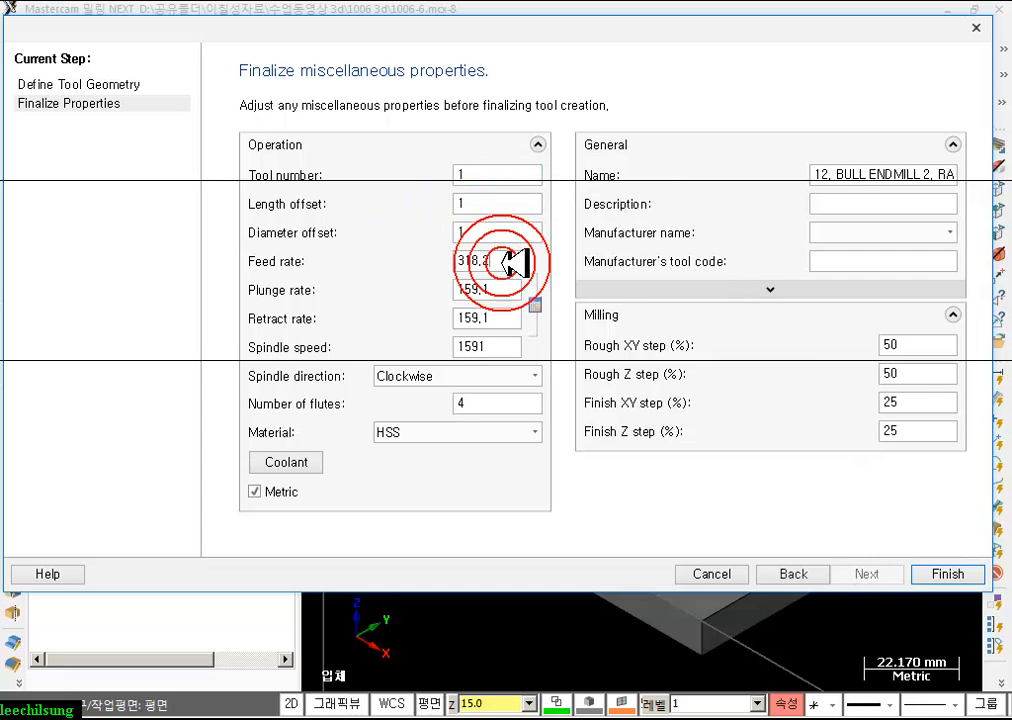
pyautogui.click(376, 278)
pyautogui.write('1000')
pyautogui.click(492, 288)
pyautogui.click(375, 293)
pyautogui.write('500')
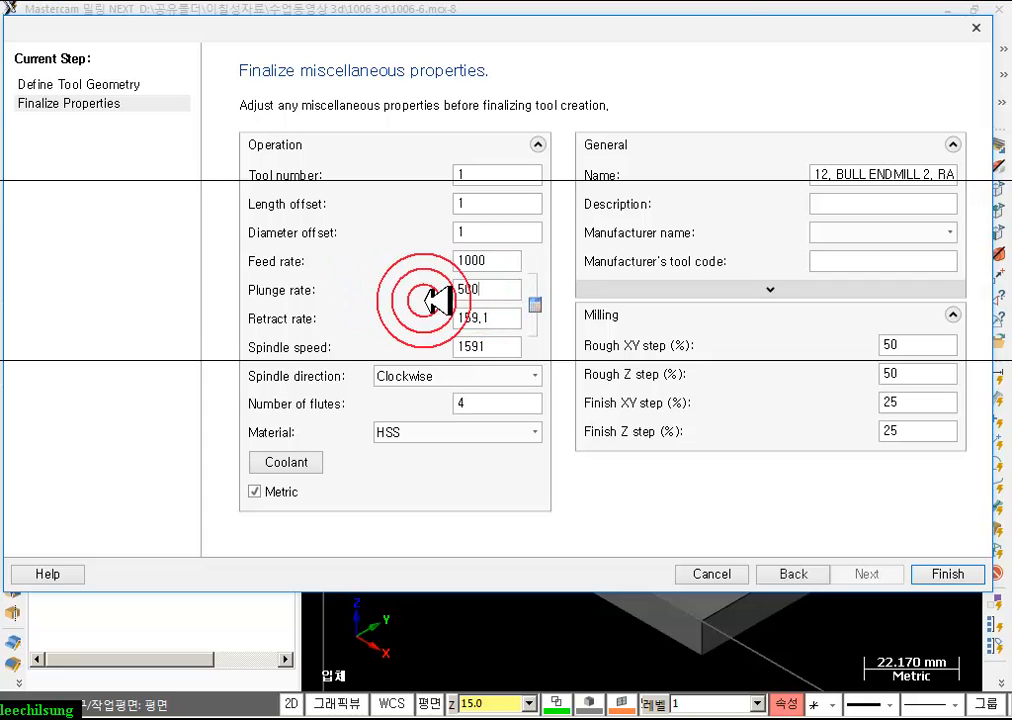
pyautogui.moveTo(501, 318); pyautogui.dragTo(405, 324)
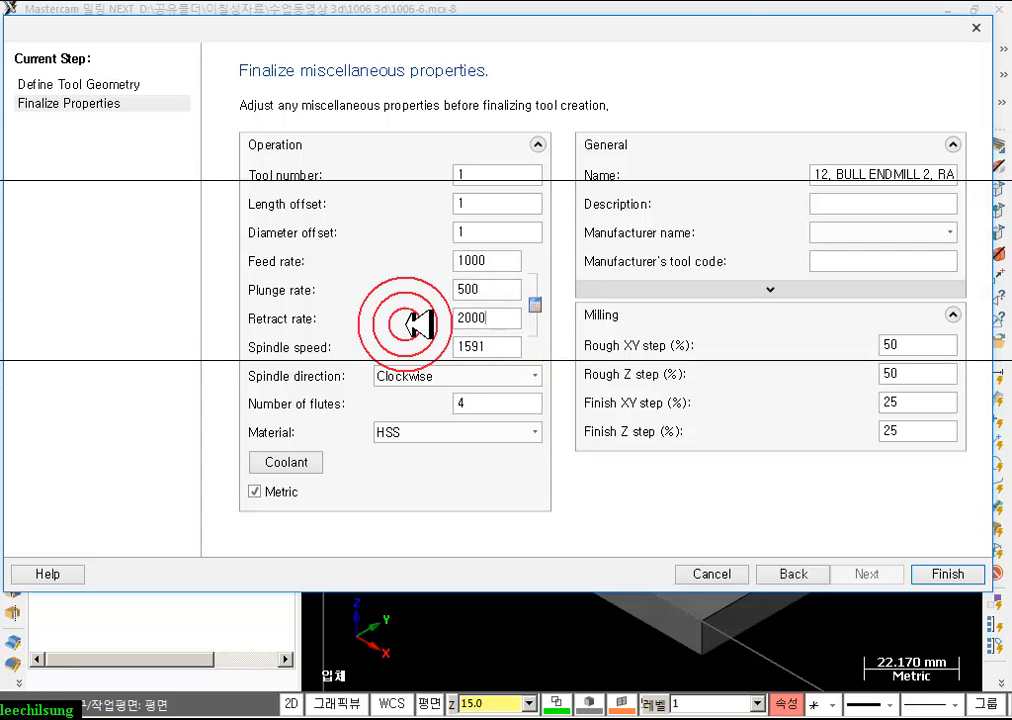
pyautogui.moveTo(505, 344); pyautogui.dragTo(418, 355)
pyautogui.write('2000')
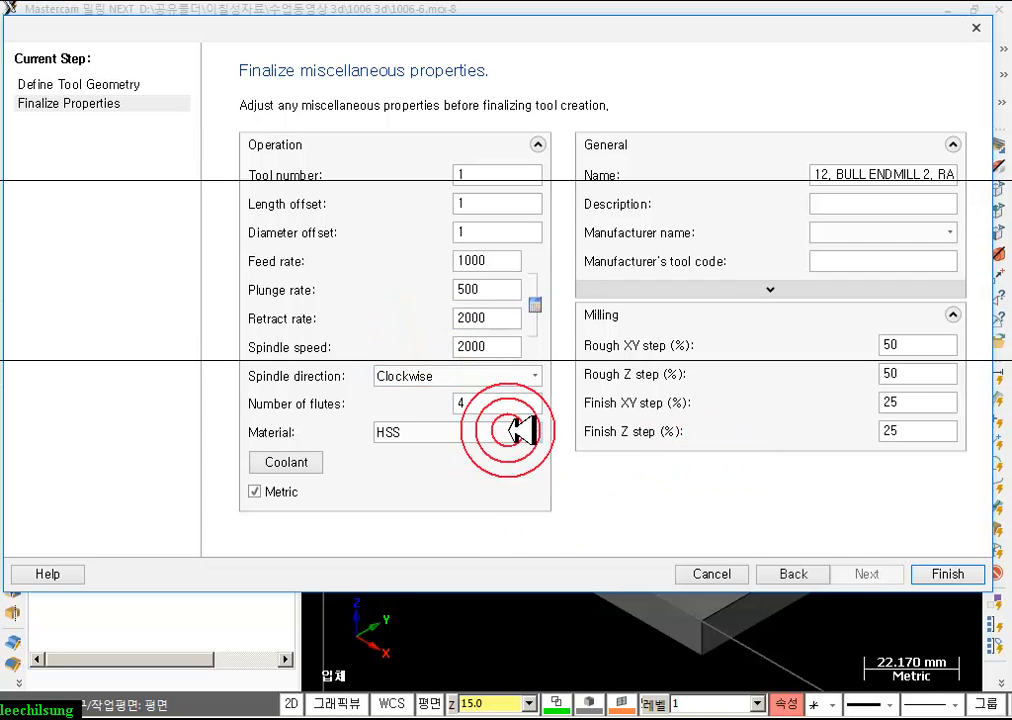
pyautogui.click(945, 573)
# - Review the feed rate, plunge rate, spindle speed and retract rate in the roughing toolpath's tool parameters
pyautogui.click(672, 257)
pyautogui.click(849, 256)
pyautogui.click(865, 290)
pyautogui.click(673, 290)
pyautogui.click(671, 288)
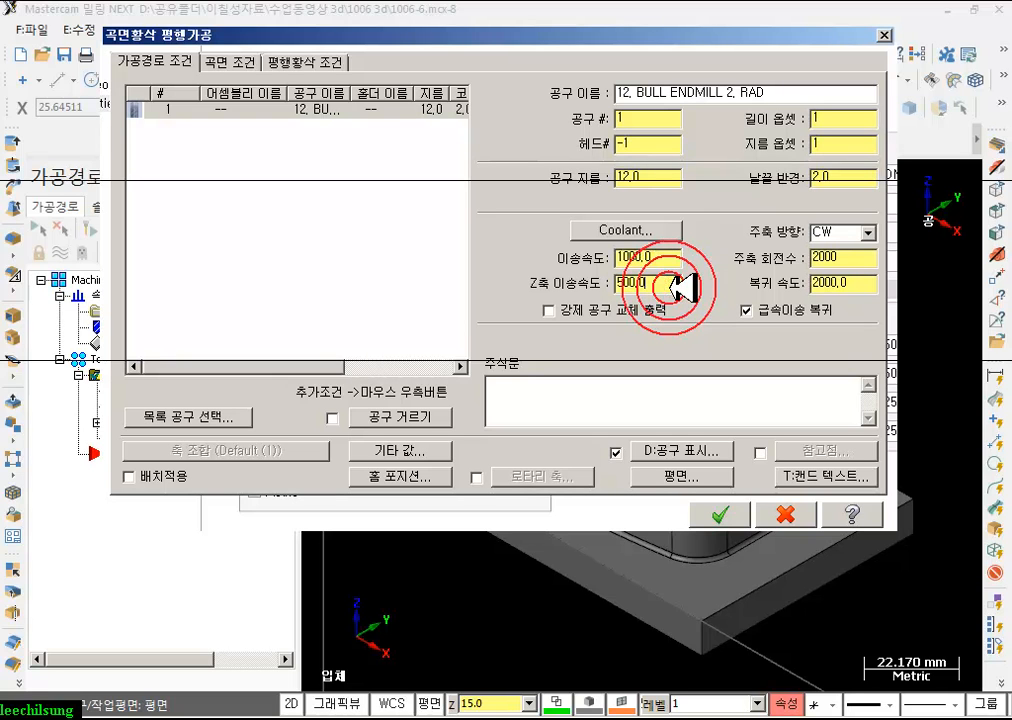
pyautogui.click(665, 257)
pyautogui.click(848, 257)
pyautogui.click(862, 282)
pyautogui.click(735, 233)
pyautogui.click(840, 257)
pyautogui.click(838, 281)
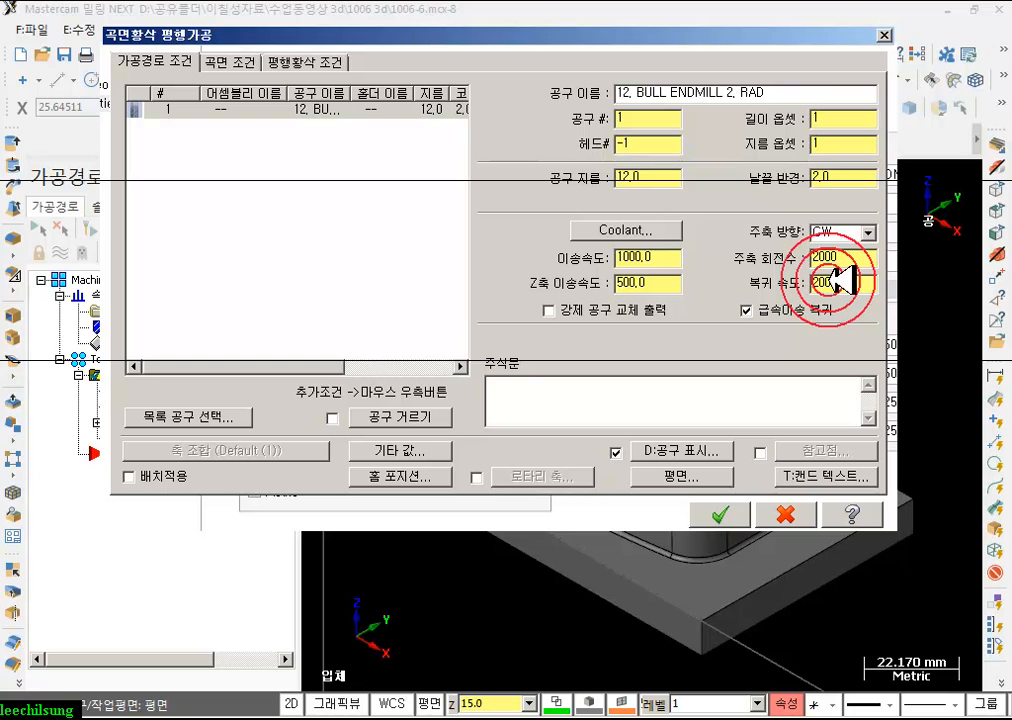
# - Set the stock to leave on the drive surfaces to 0.5 in the surface parameters
pyautogui.click(234, 62)
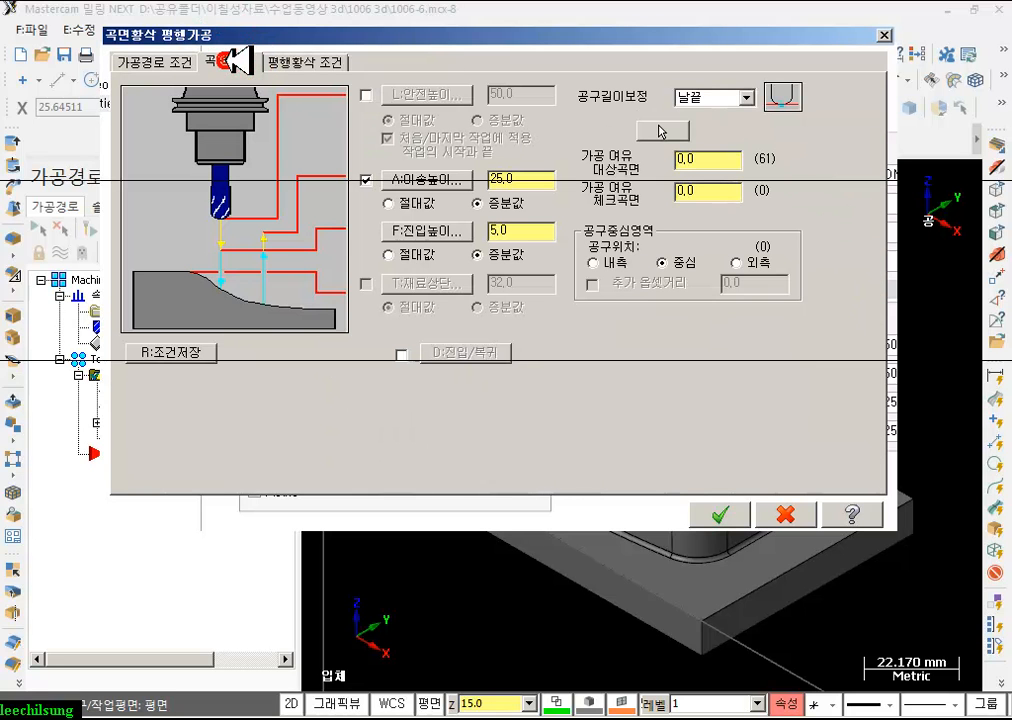
pyautogui.click(703, 162)
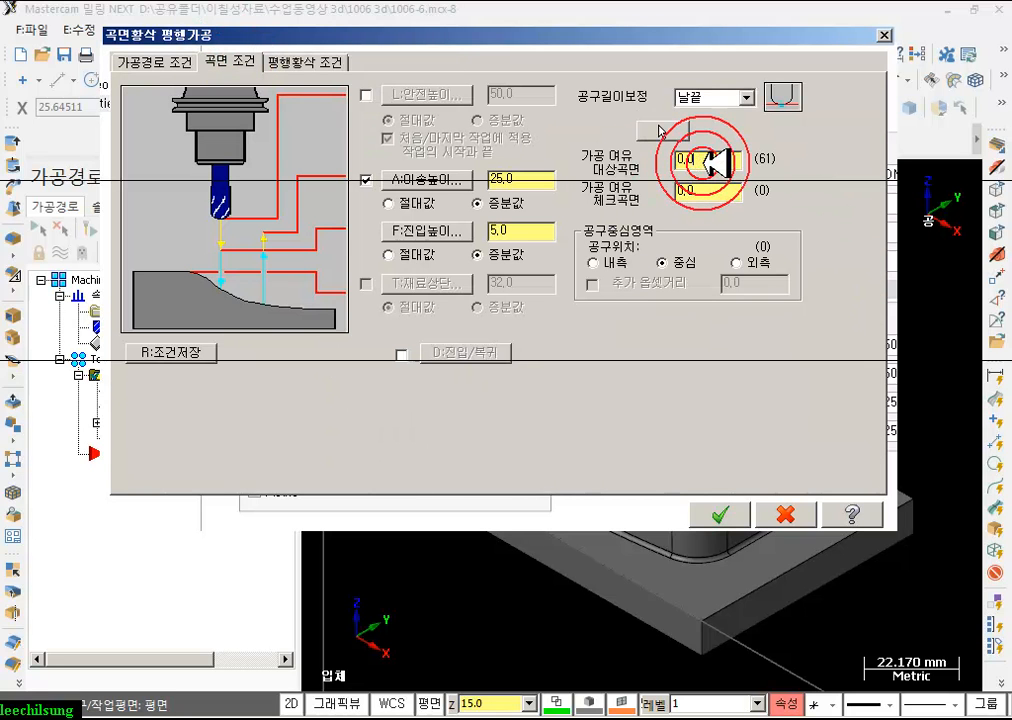
pyautogui.moveTo(711, 163); pyautogui.dragTo(627, 165)
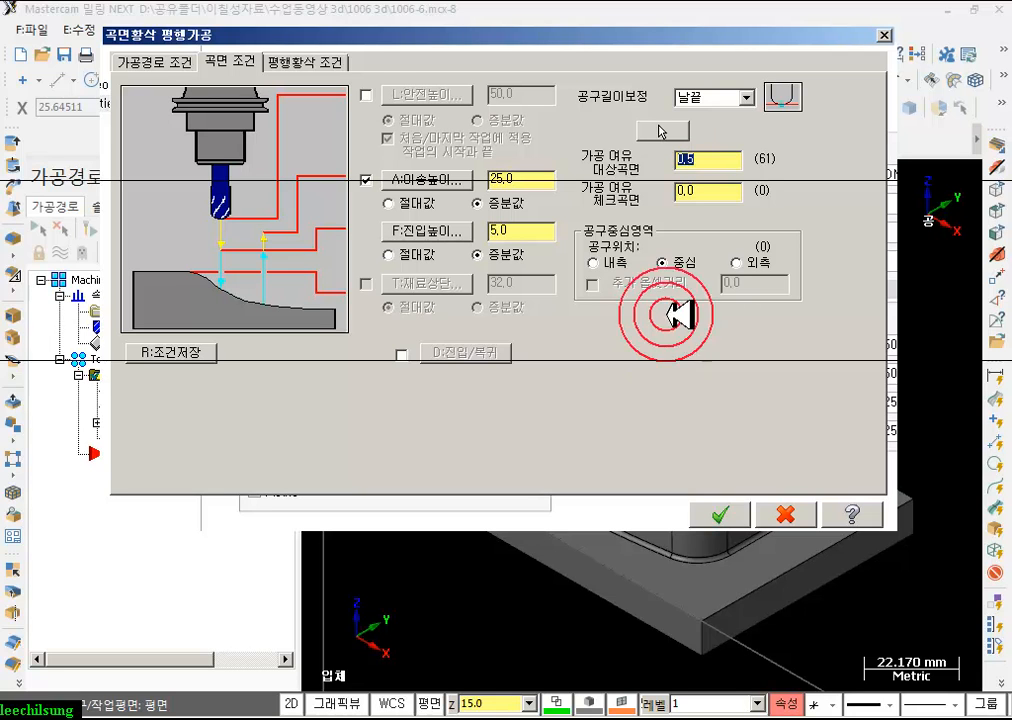
# - Enable an absolute clearance height of 50 and keep the incremental retract height at 25 and feed plane at 5
pyautogui.click(366, 95)
pyautogui.click(515, 97)
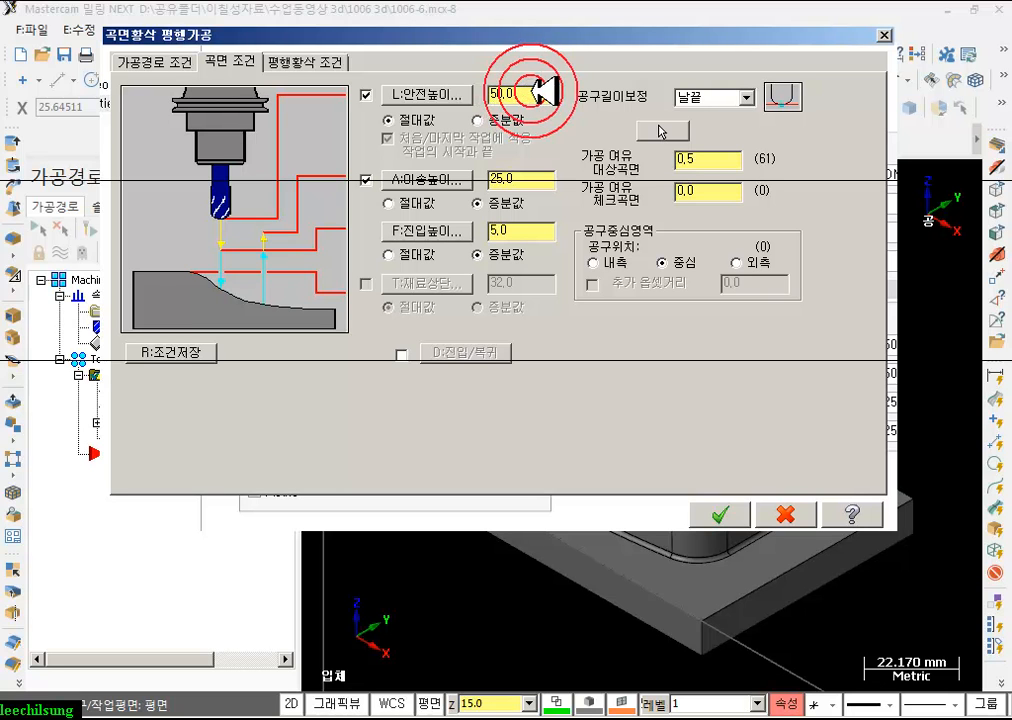
pyautogui.moveTo(537, 180); pyautogui.dragTo(428, 198)
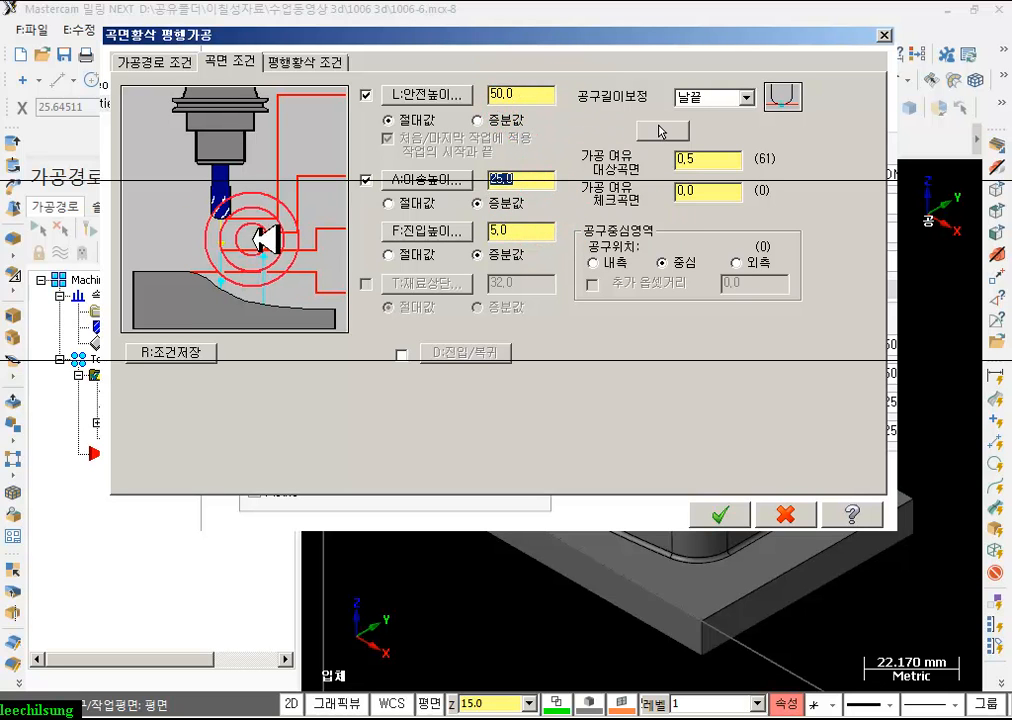
pyautogui.click(533, 184)
pyautogui.moveTo(533, 184); pyautogui.dragTo(520, 232)
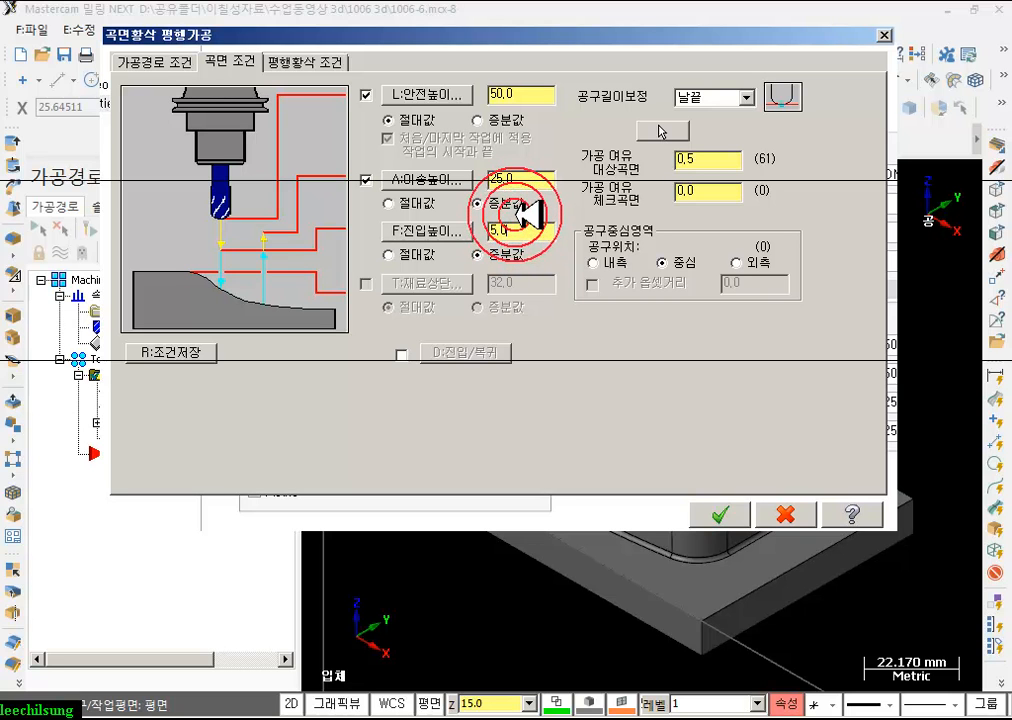
# - Set the parallel roughing cut tolerance to 0.1 and the cutting method to zigzag (왕복)
pyautogui.click(328, 63)
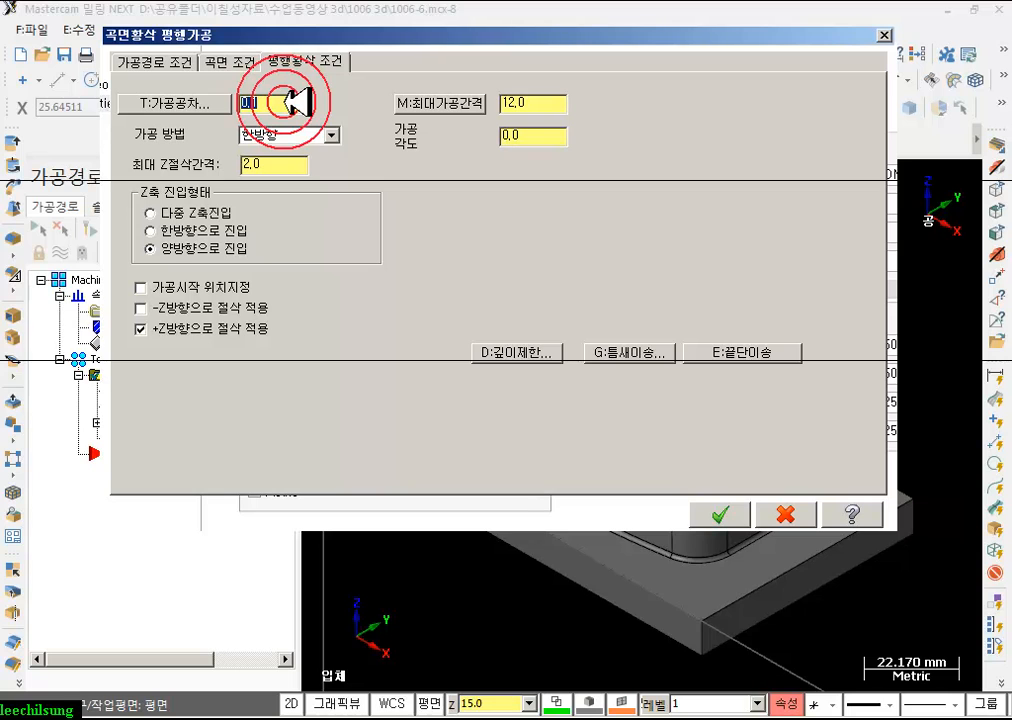
pyautogui.write('0.1')
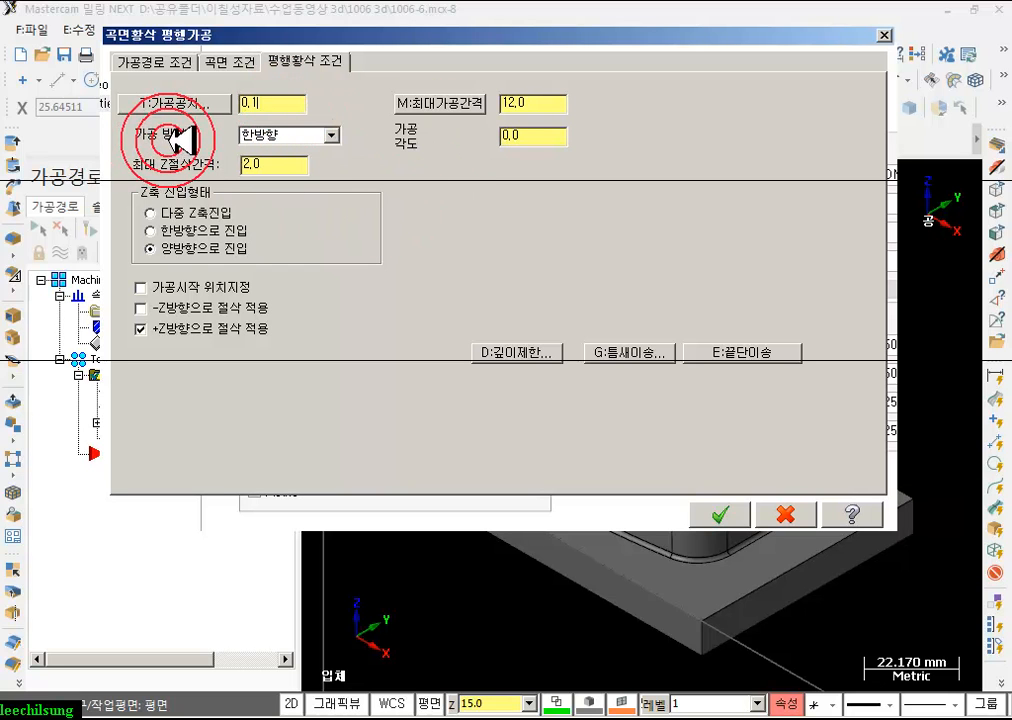
pyautogui.click(329, 135)
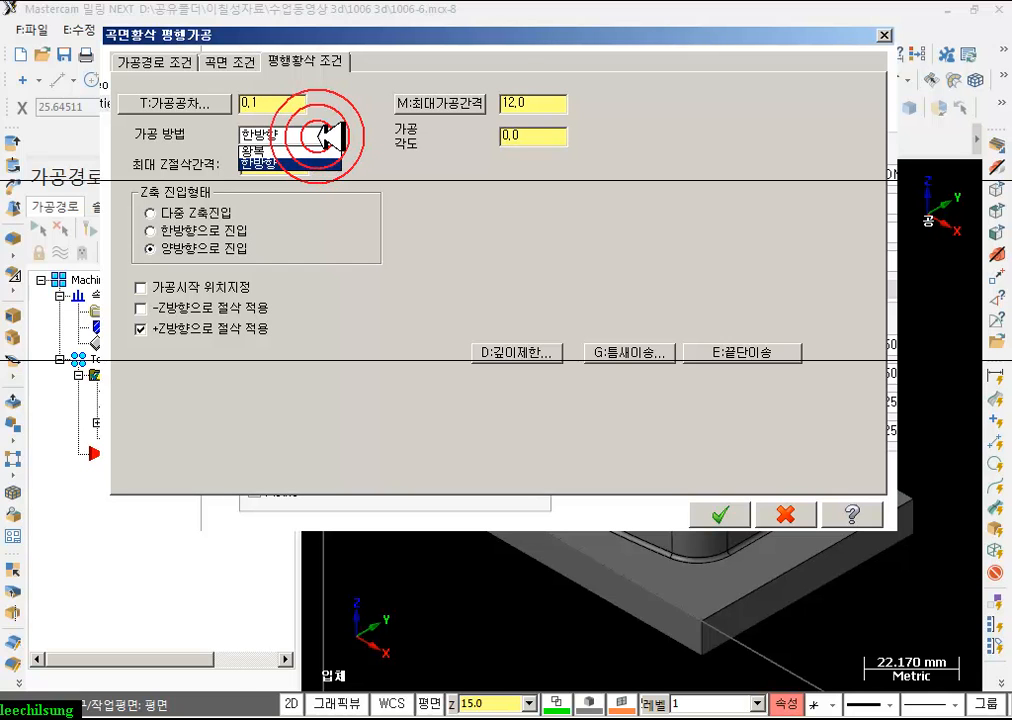
pyautogui.click(330, 150)
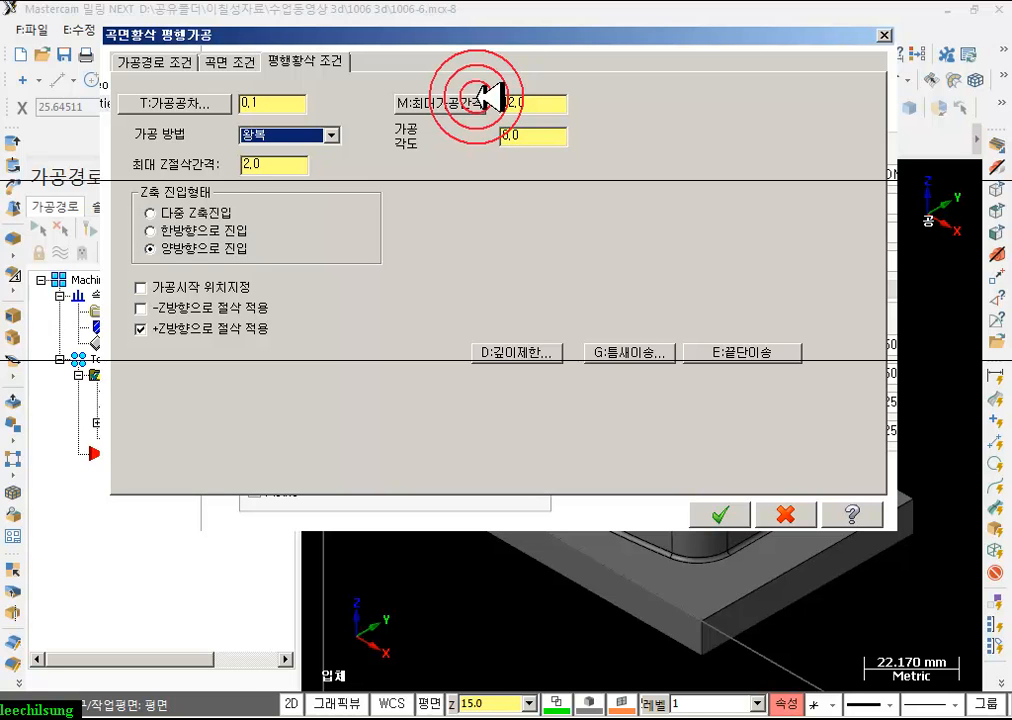
# - Set the maximum stepover to 6 with a machining angle of 0, and allow multiple plunges with negative and positive Z motion
pyautogui.click(533, 102)
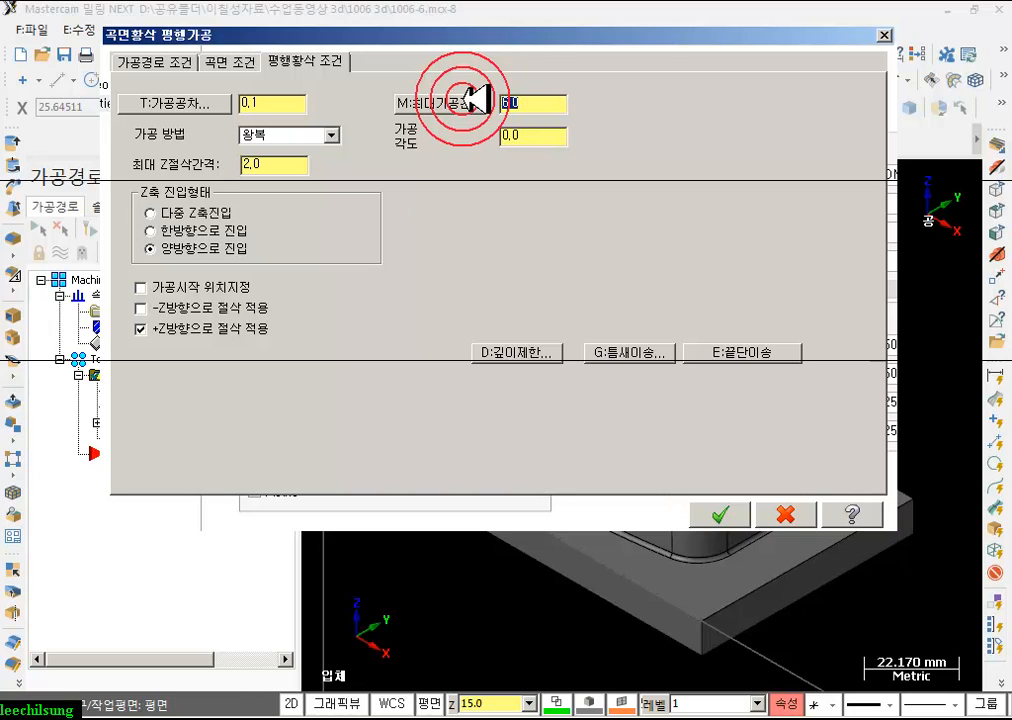
pyautogui.click(540, 134)
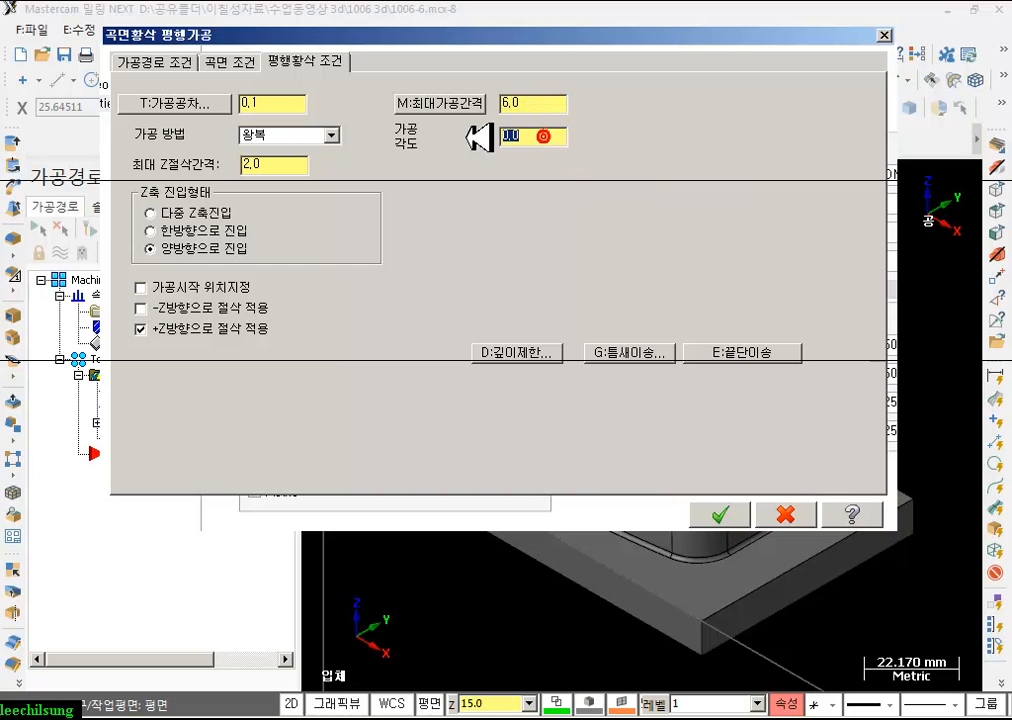
pyautogui.click(543, 134)
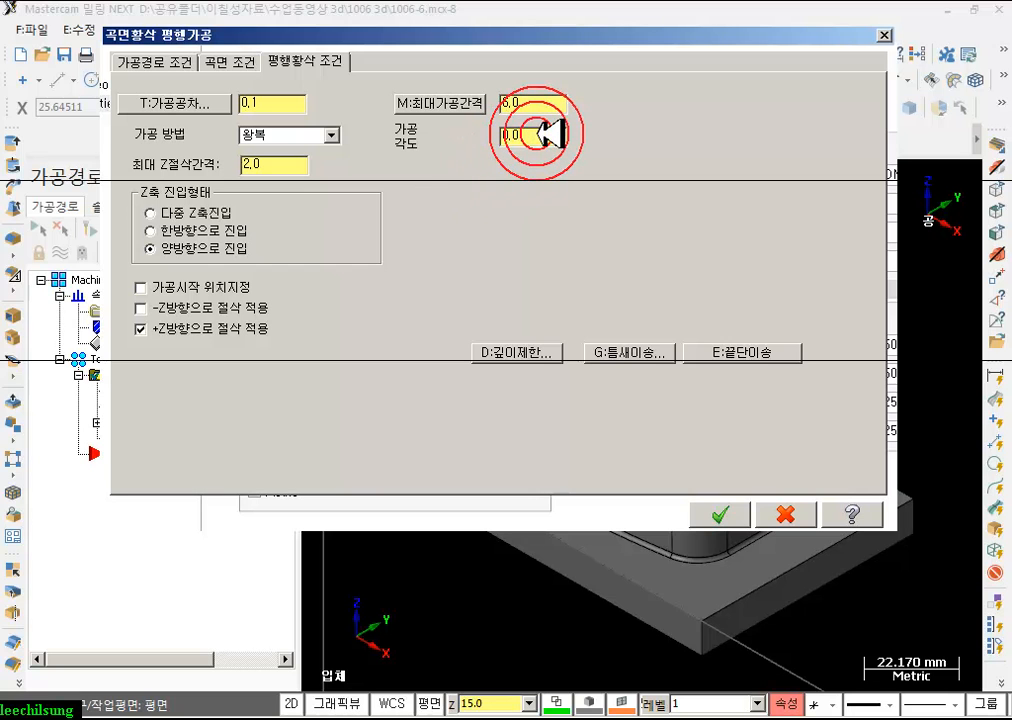
pyautogui.click(508, 136)
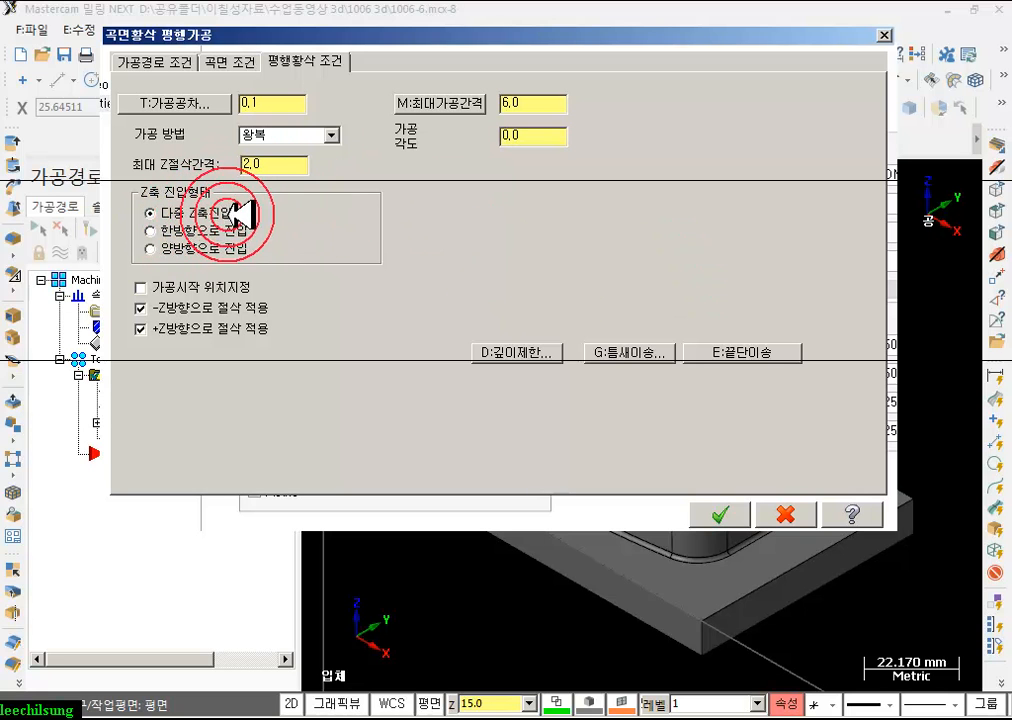
# - Accept incremental depth limits with top and final depth adjustments of 0, and generate the parallel roughing toolpath
pyautogui.click(545, 353)
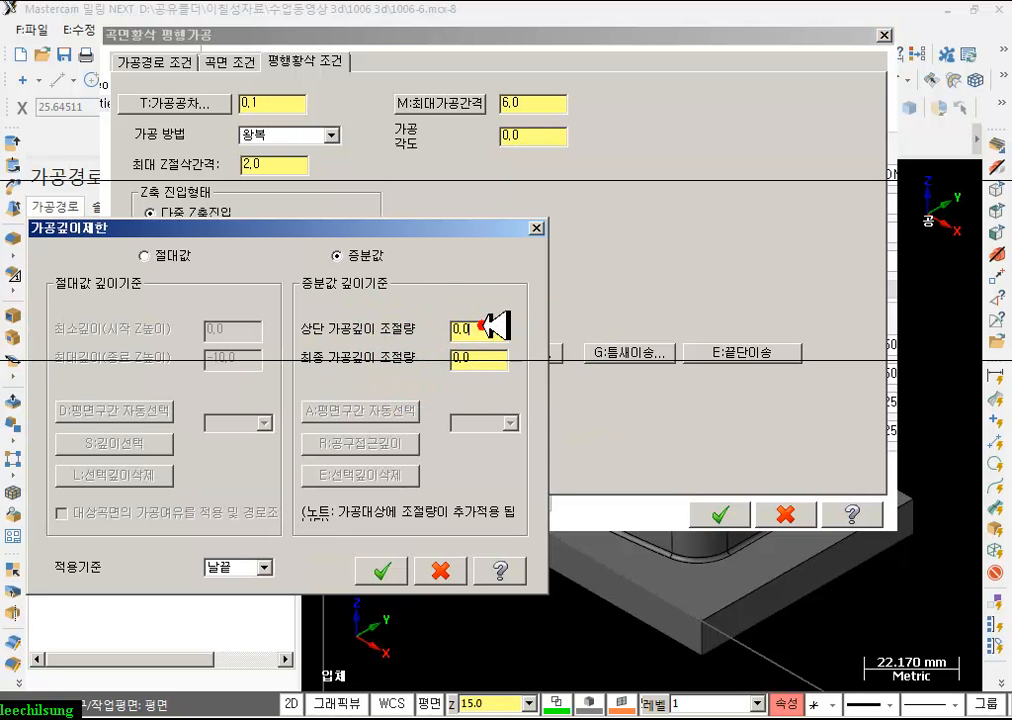
pyautogui.click(480, 359)
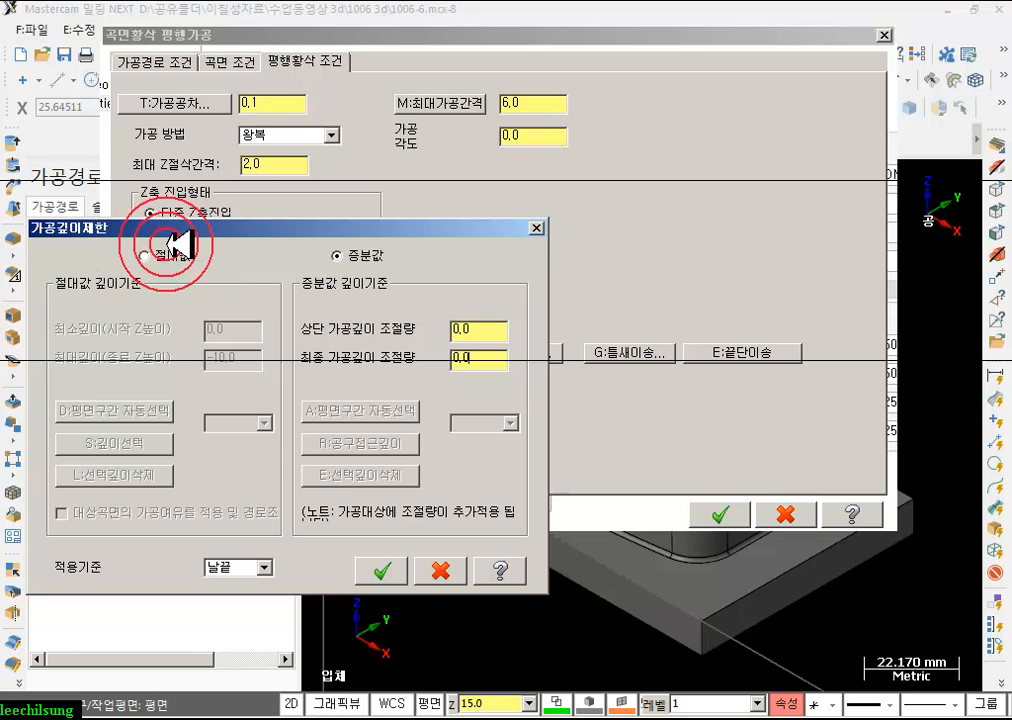
pyautogui.click(484, 361)
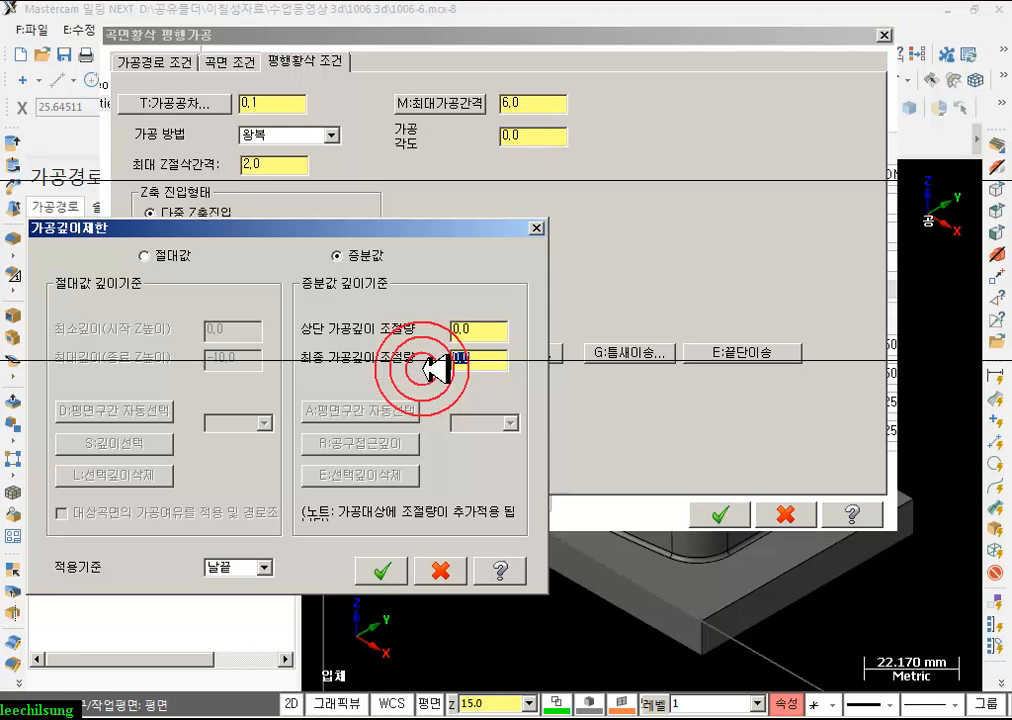
pyautogui.moveTo(438, 370); pyautogui.dragTo(487, 367)
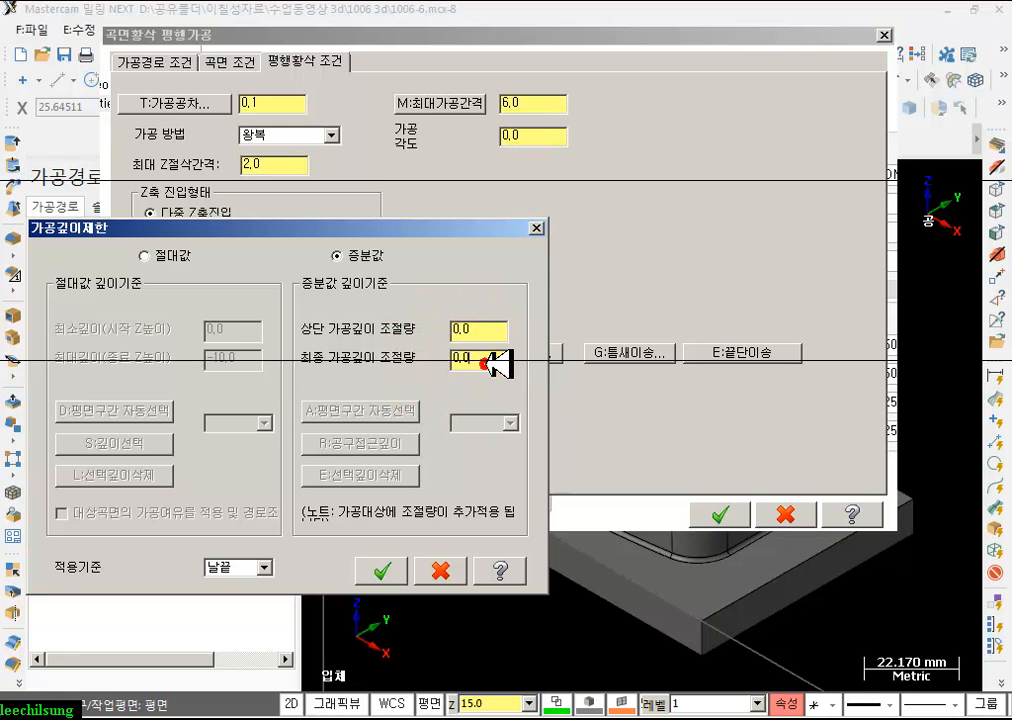
pyautogui.moveTo(482, 362); pyautogui.dragTo(503, 387)
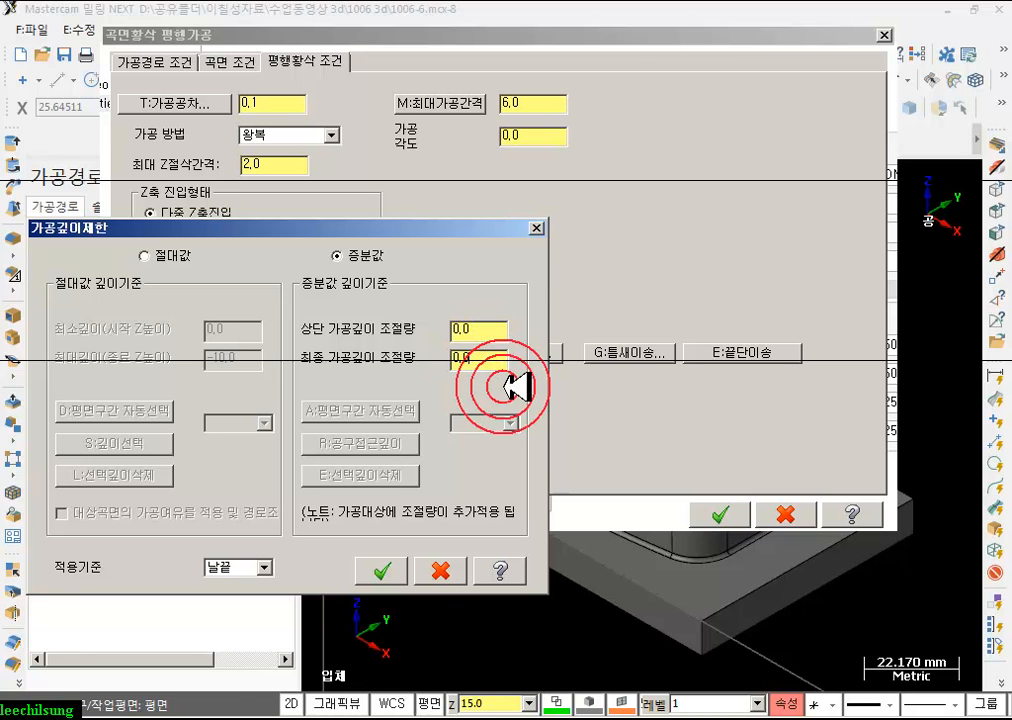
pyautogui.click(386, 570)
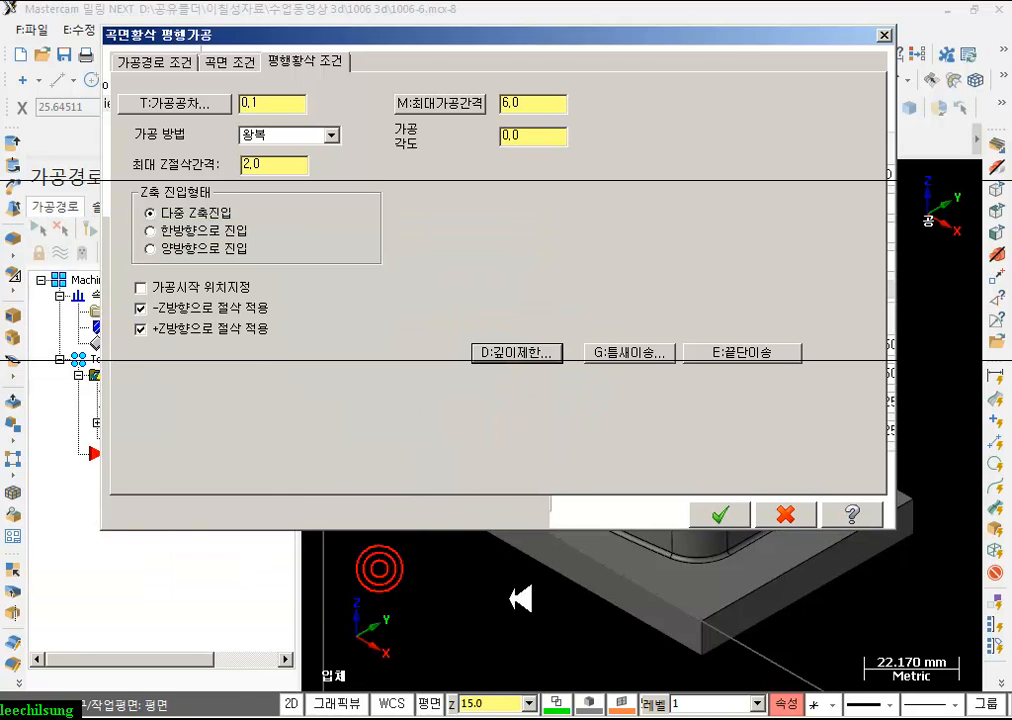
pyautogui.click(728, 515)
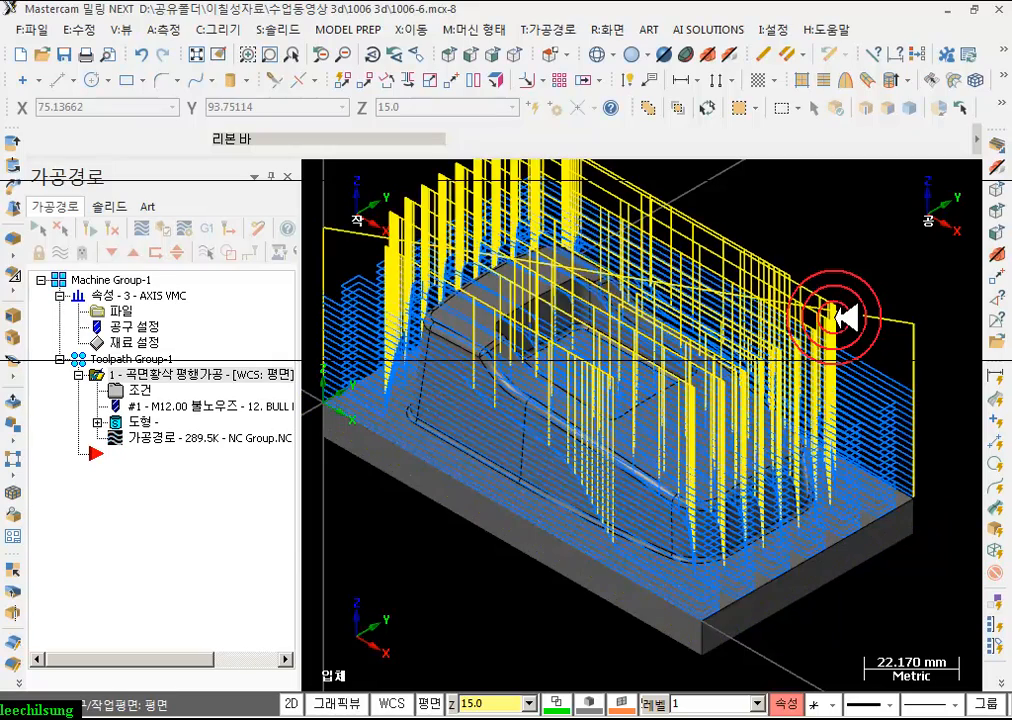
# - Inspect the roughing toolpath from the top and isometric views, and run its Verify simulation to the end
pyautogui.scroll(-2, 845, 317)
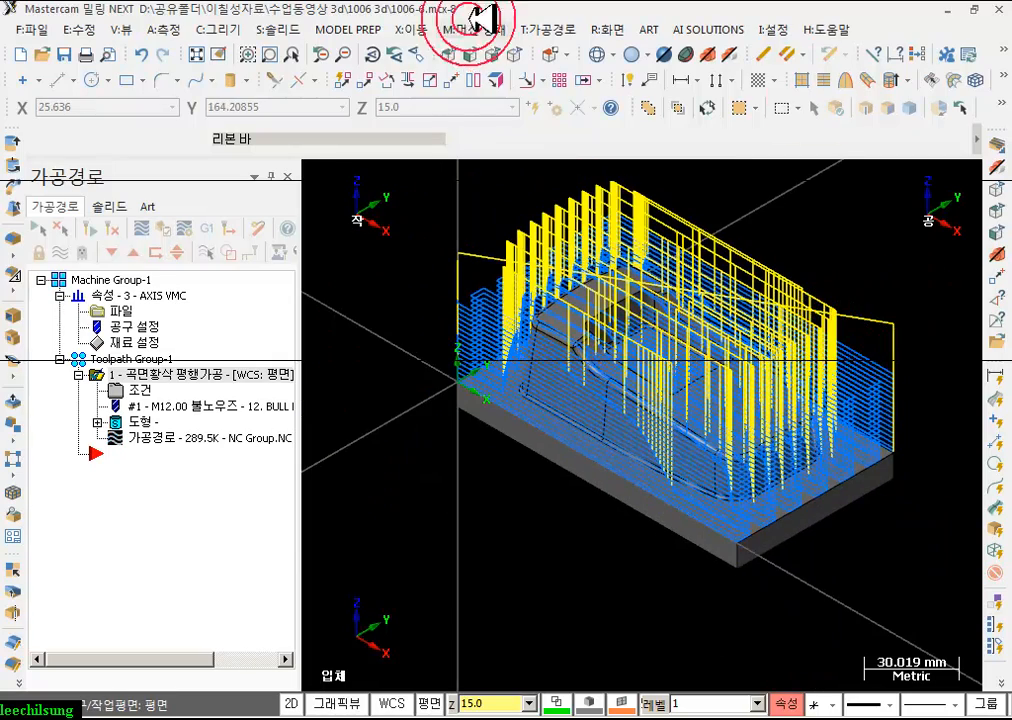
pyautogui.click(447, 54)
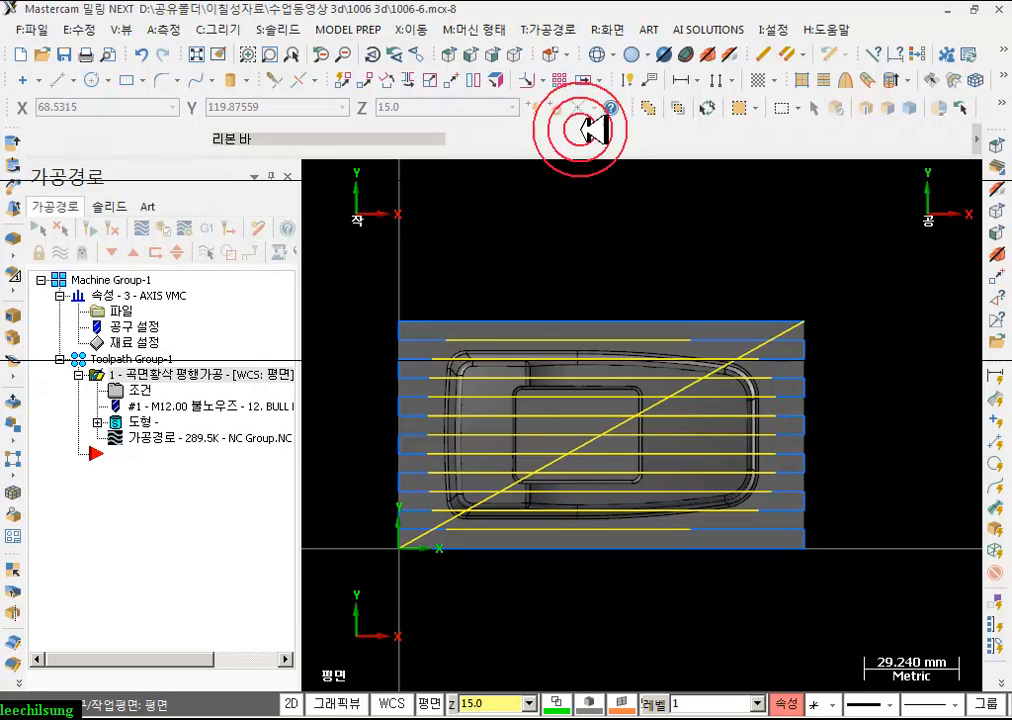
pyautogui.click(518, 54)
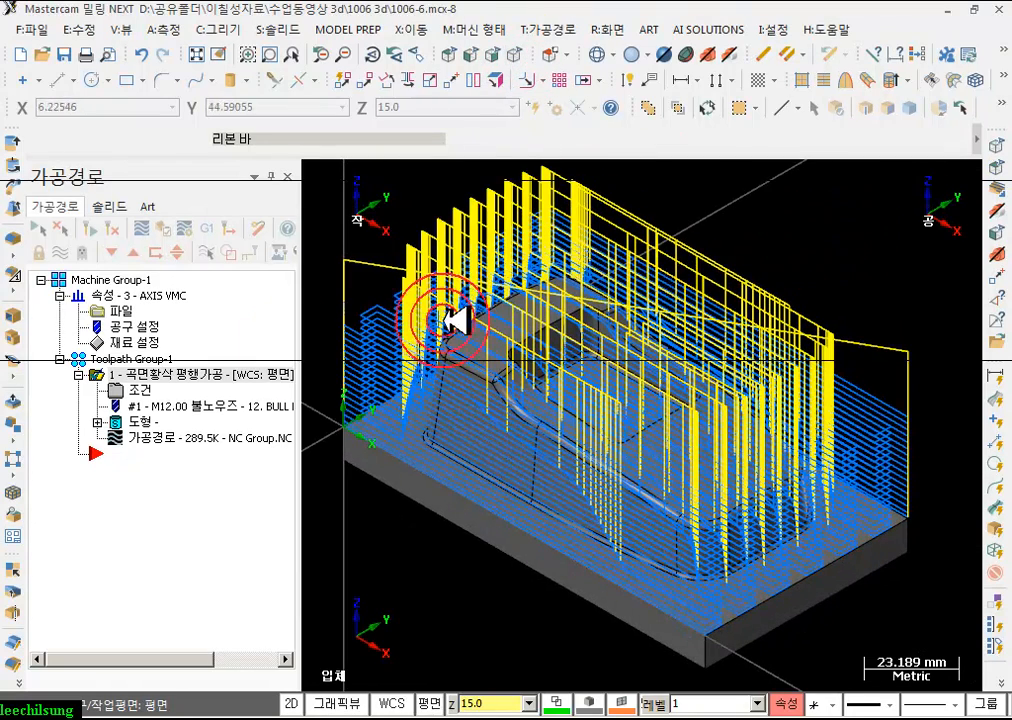
pyautogui.click(182, 232)
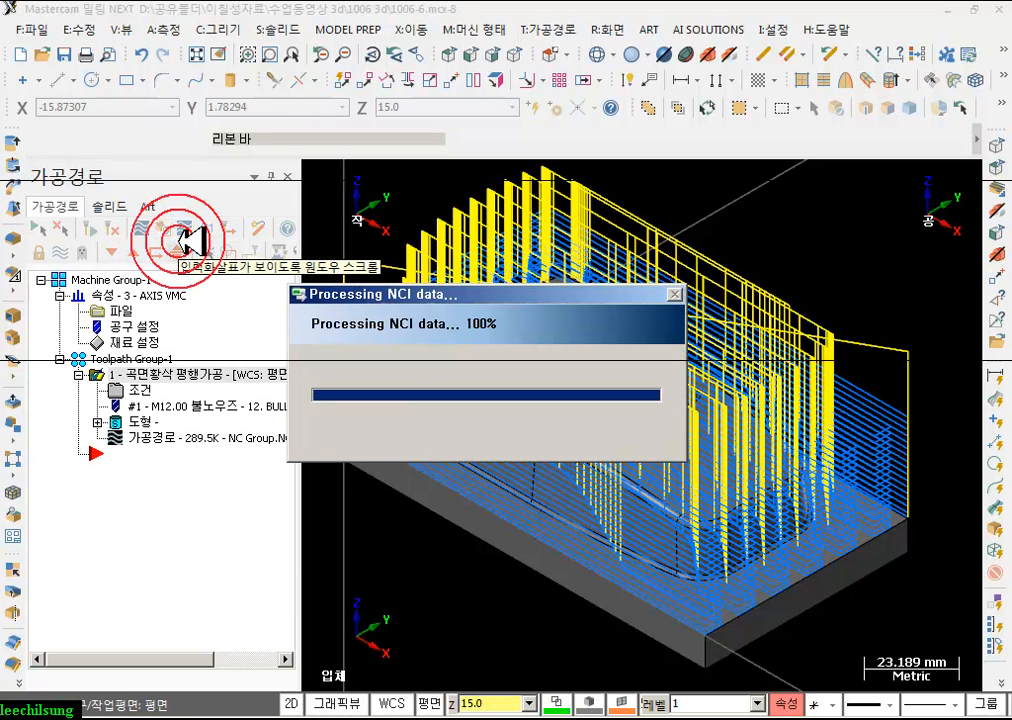
pyautogui.click(183, 234)
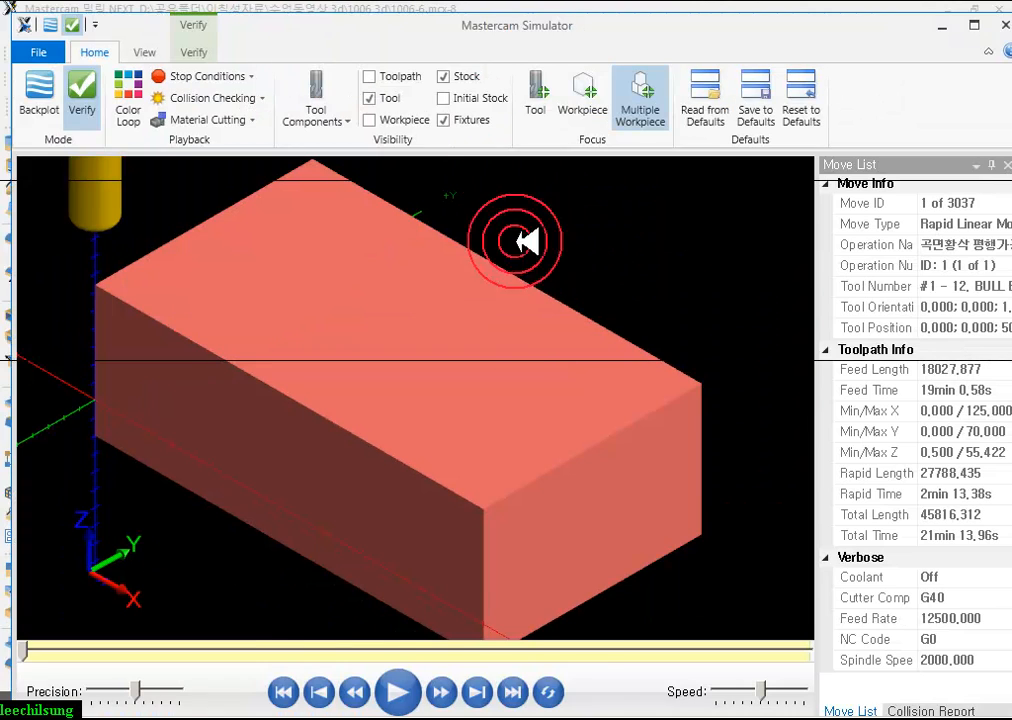
pyautogui.click(402, 690)
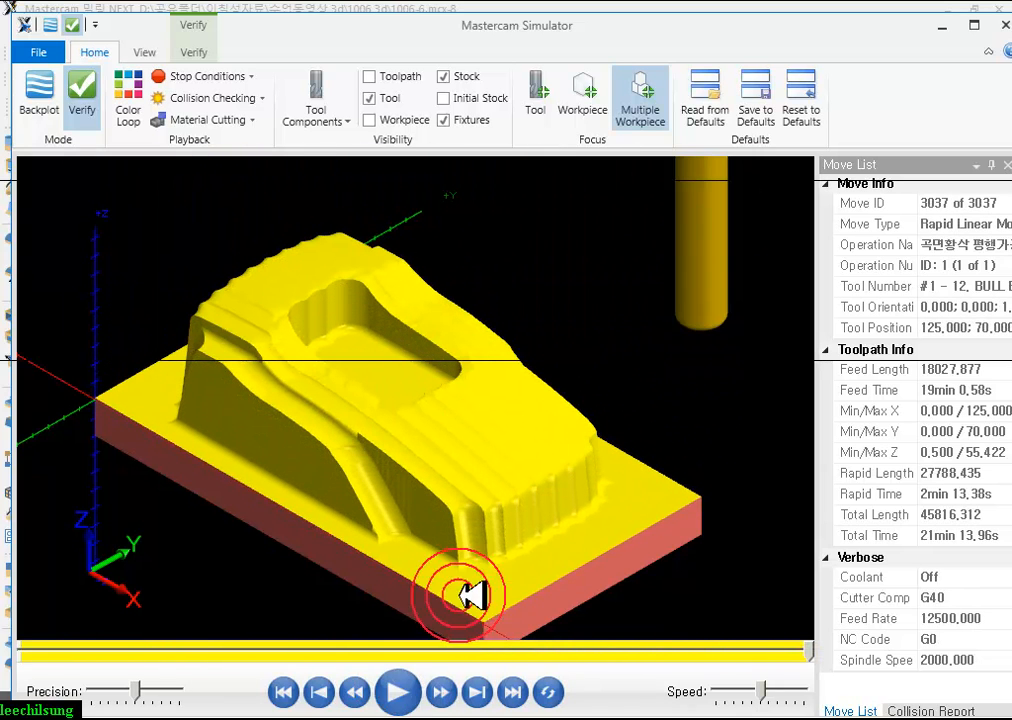
# - Display the workpiece in the simulation and section the machined stock with the ZX clipping plane
pyautogui.scroll(4, 520, 400)
pyautogui.scroll(-3, 445, 411)
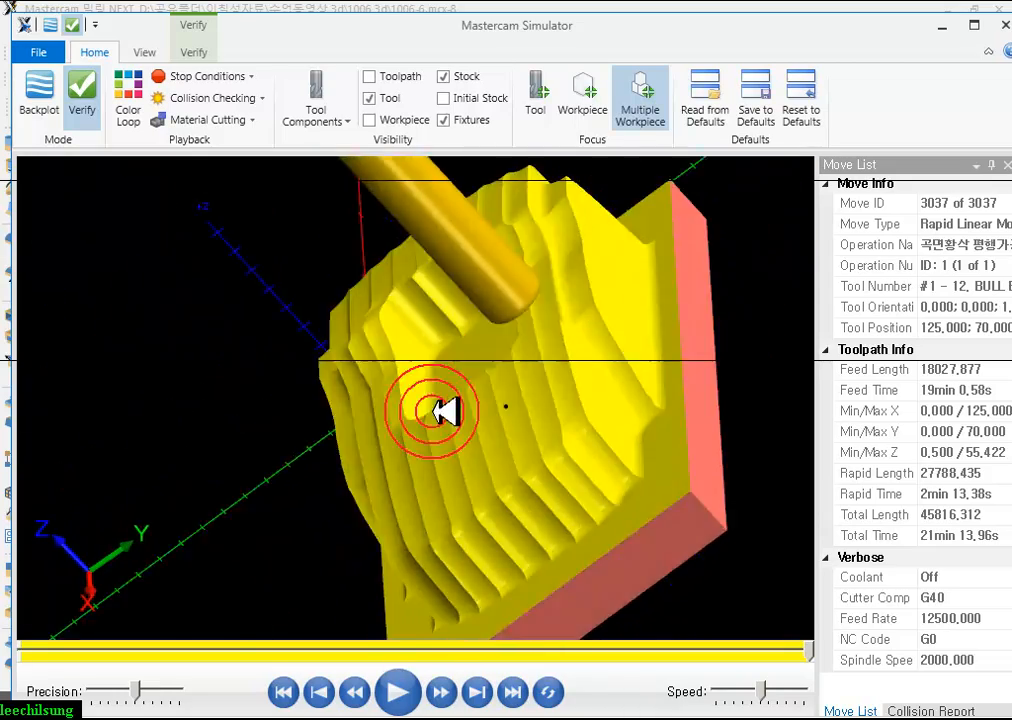
pyautogui.moveTo(505, 397); pyautogui.dragTo(447, 160, button='middle')
pyautogui.scroll(-3, 646, 377)
pyautogui.scroll(3, 526, 386)
pyautogui.click(380, 120)
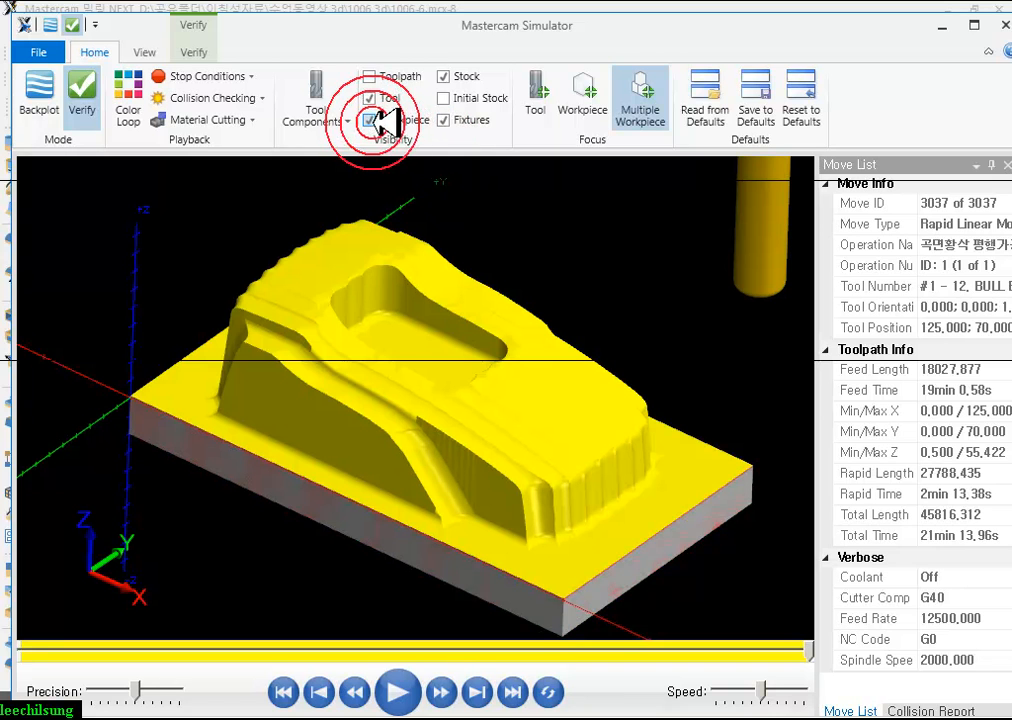
pyautogui.click(146, 52)
pyautogui.click(193, 52)
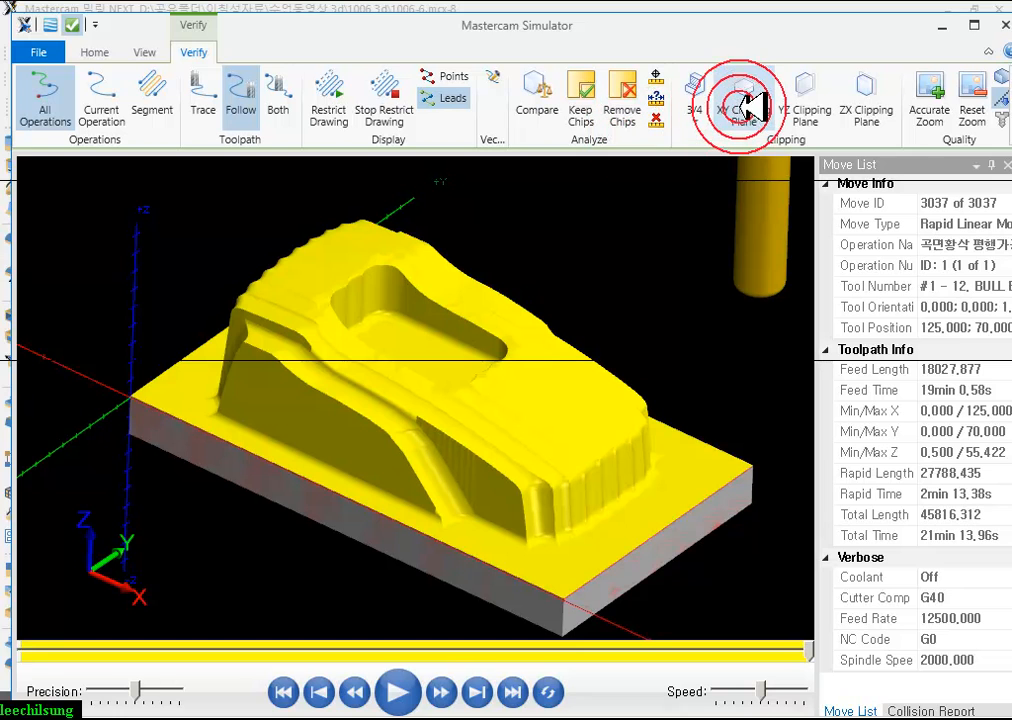
pyautogui.click(862, 110)
pyautogui.moveTo(587, 386); pyautogui.dragTo(578, 415, button='middle')
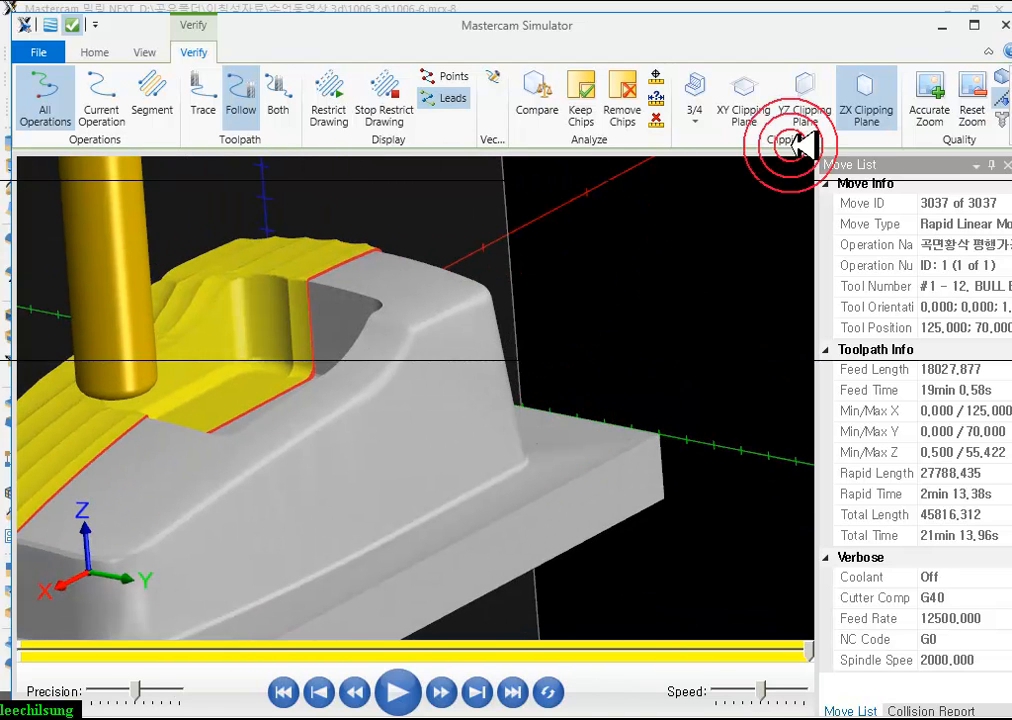
# - Switch the section to the YZ clipping plane and examine the remaining stock around the part
pyautogui.click(808, 96)
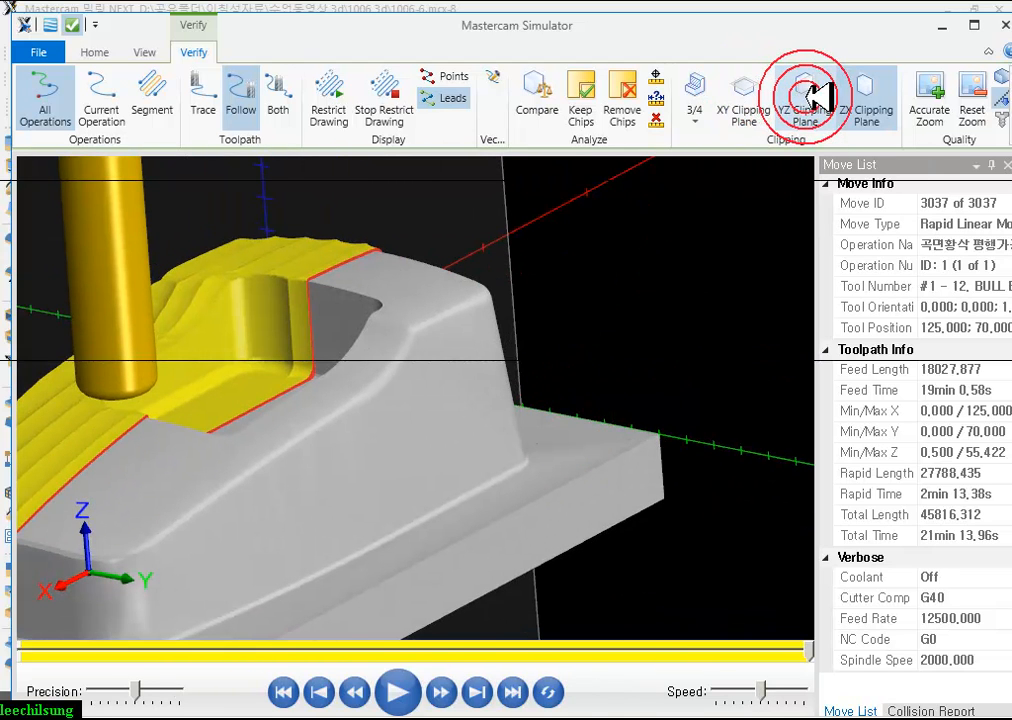
pyautogui.moveTo(508, 350); pyautogui.dragTo(336, 424, button='middle')
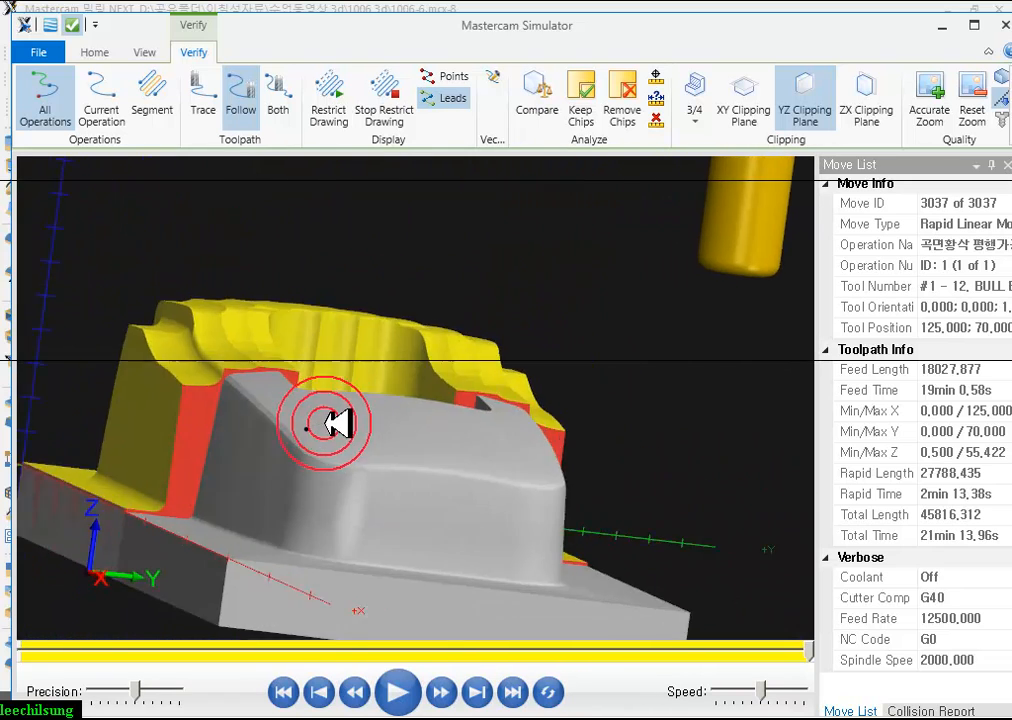
pyautogui.scroll(5, 330, 423)
pyautogui.scroll(-5, 244, 346)
pyautogui.moveTo(389, 391); pyautogui.dragTo(352, 391, button='middle')
pyautogui.scroll(5, 595, 392)
pyautogui.moveTo(594, 392)
pyautogui.mouseDown(button='middle')
pyautogui.moveTo(553, 394)
pyautogui.moveTo(605, 400)
pyautogui.mouseUp(button='middle')
pyautogui.scroll(-5, 418, 406)
pyautogui.moveTo(418, 406); pyautogui.dragTo(650, 459, button='middle')
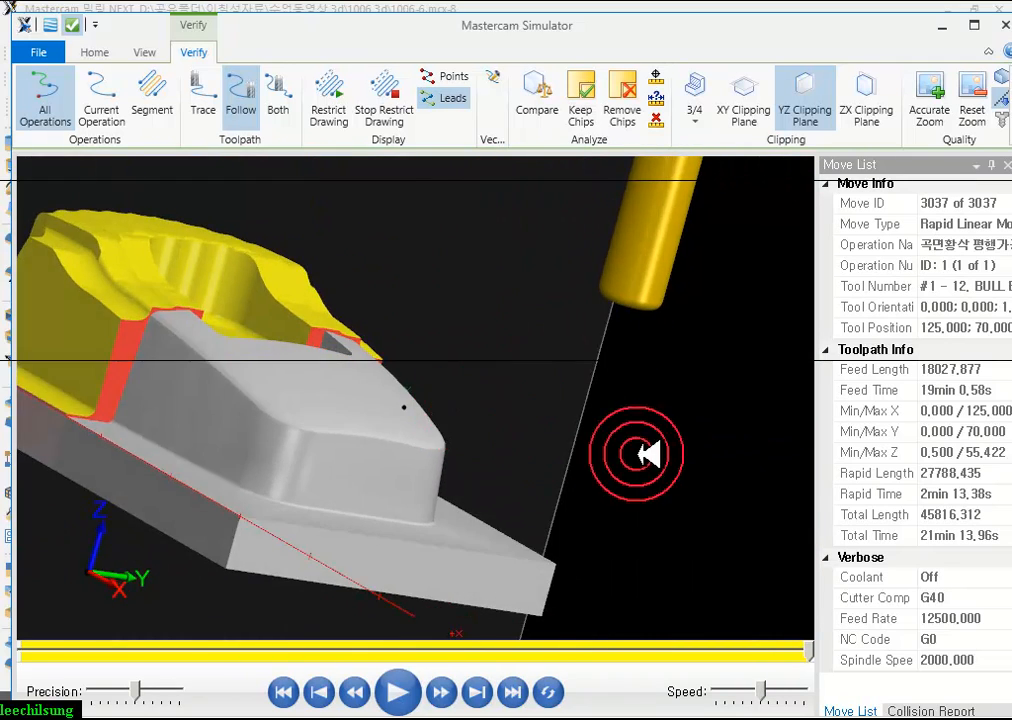
pyautogui.scroll(-5, 474, 436)
pyautogui.moveTo(474, 436); pyautogui.dragTo(537, 433, button='middle')
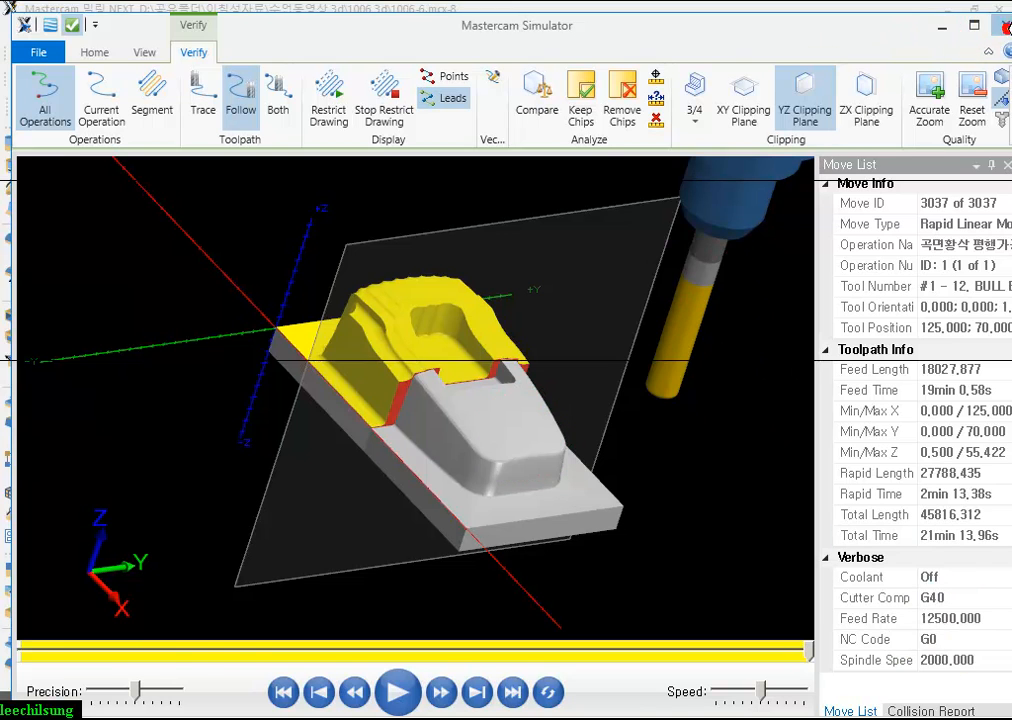
# - Close the Verify simulator, open the Backplot of the parallel roughing toolpath with its details expanded, and list its individual passes
pyautogui.click(1005, 25)
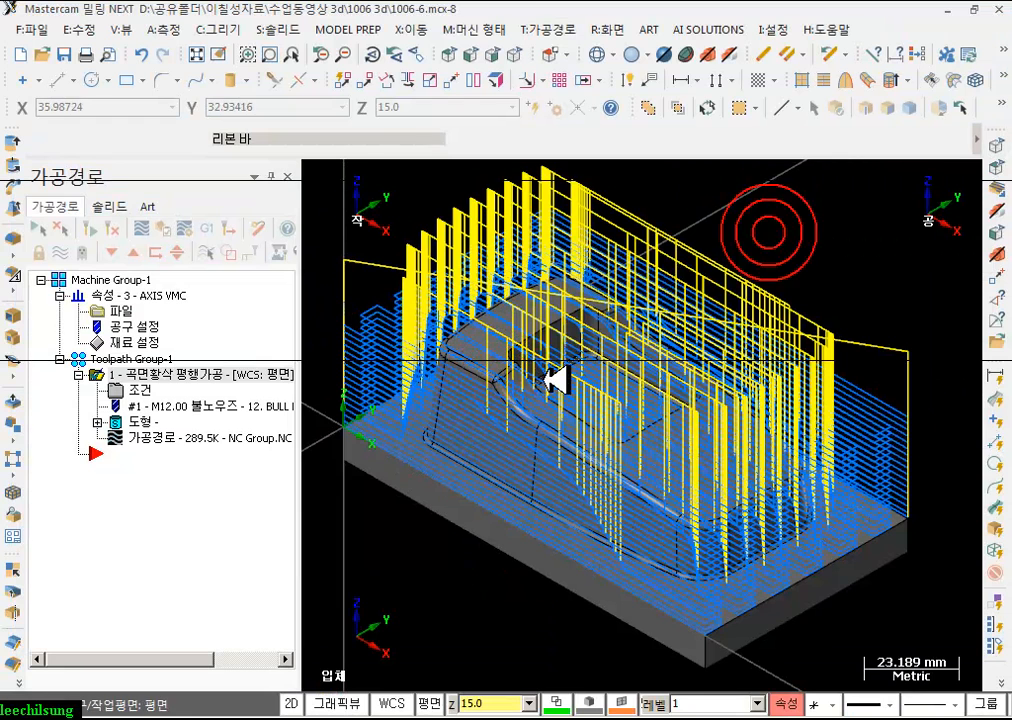
pyautogui.scroll(-2, 544, 380)
pyautogui.click(150, 437)
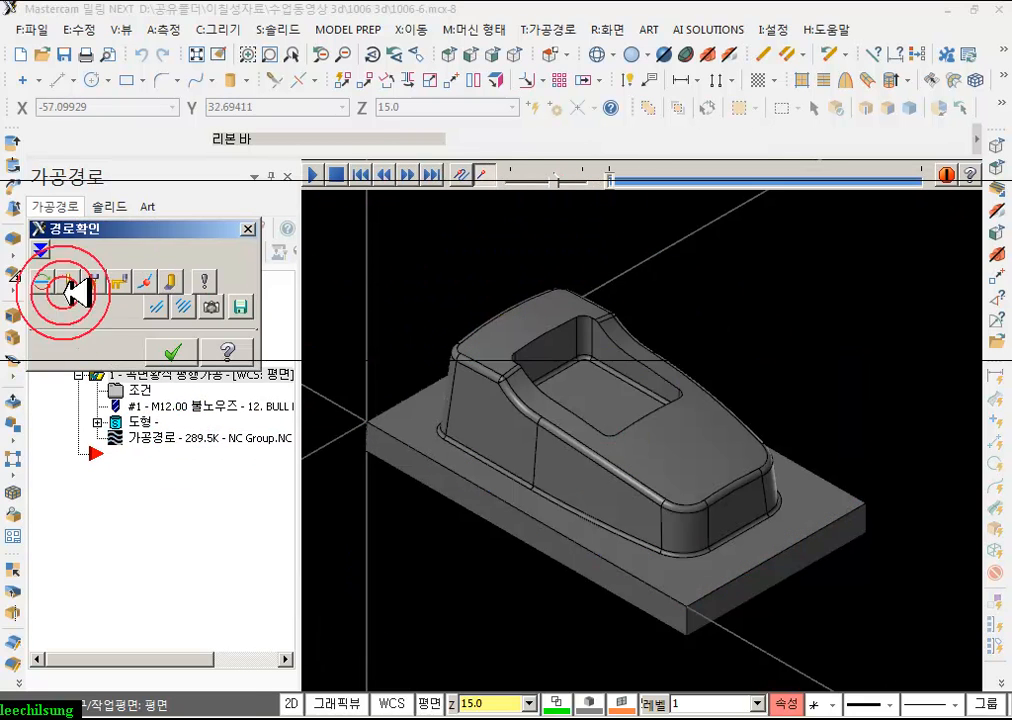
pyautogui.click(40, 251)
pyautogui.moveTo(118, 230); pyautogui.dragTo(143, 52)
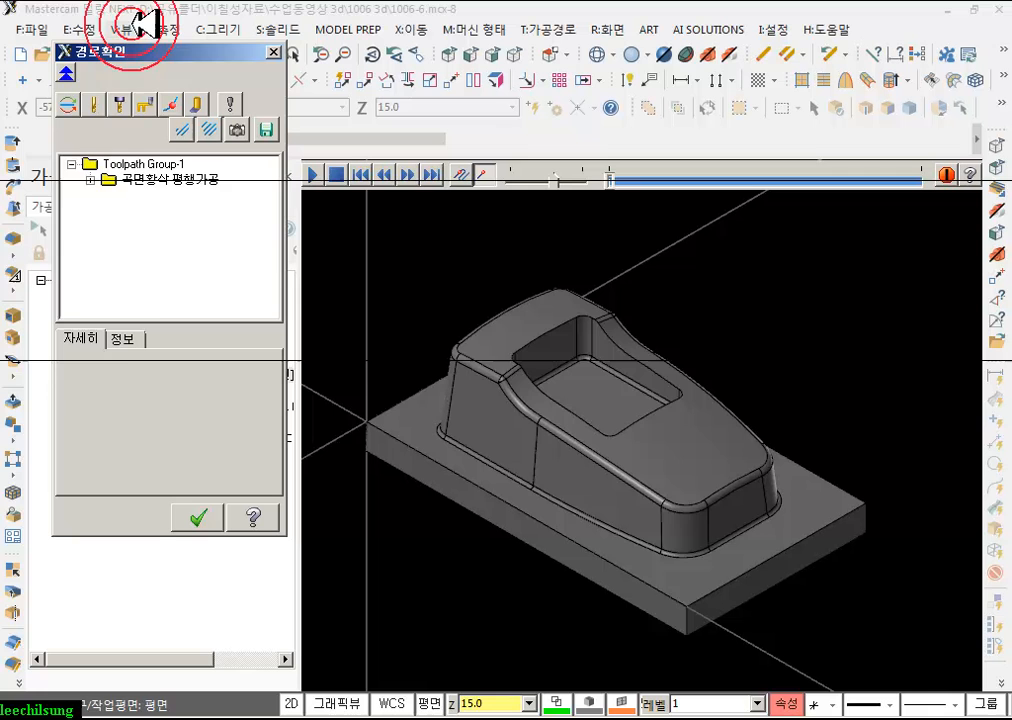
pyautogui.click(89, 174)
# - Step through the roughing passes 경로 2 to 경로 7 one at a time over the model
pyautogui.click(153, 180)
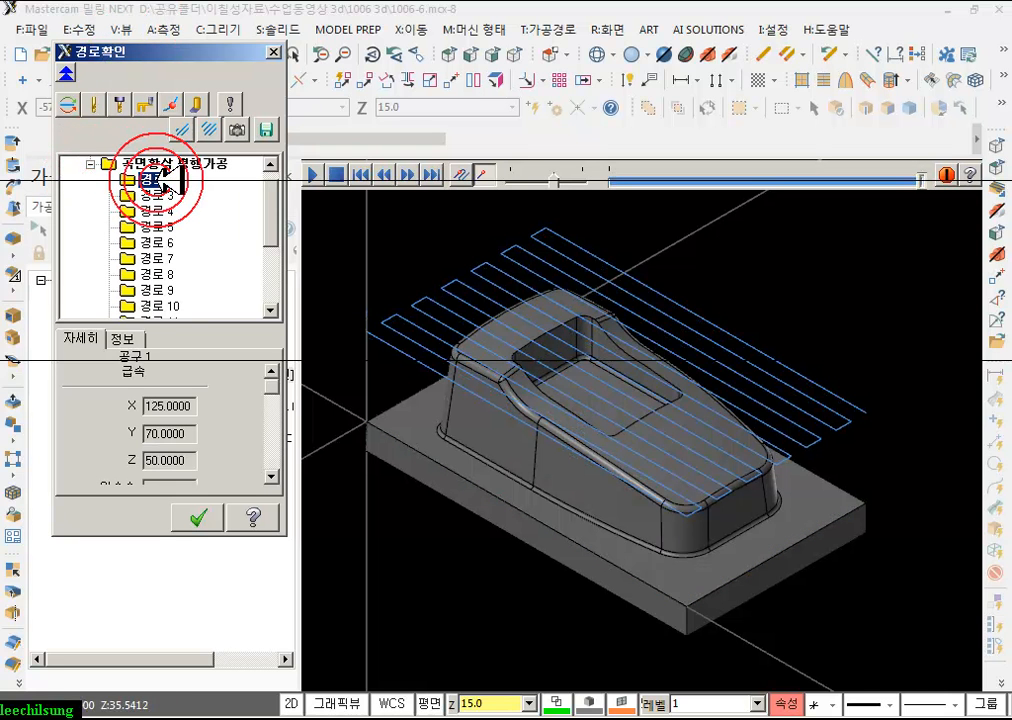
pyautogui.click(165, 190)
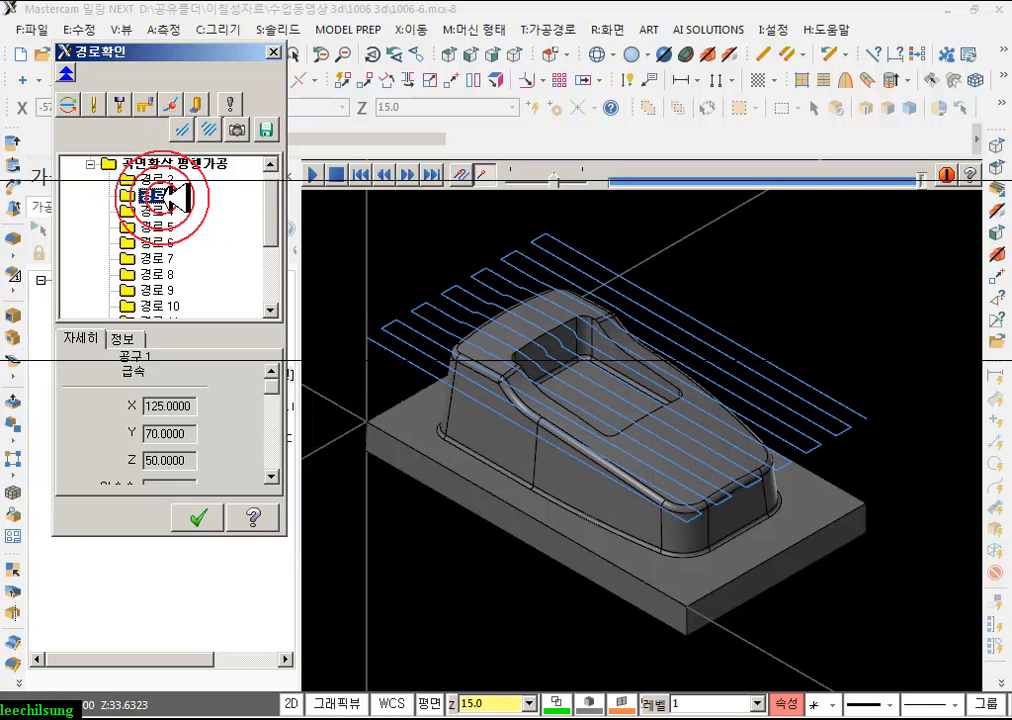
pyautogui.press('Down')
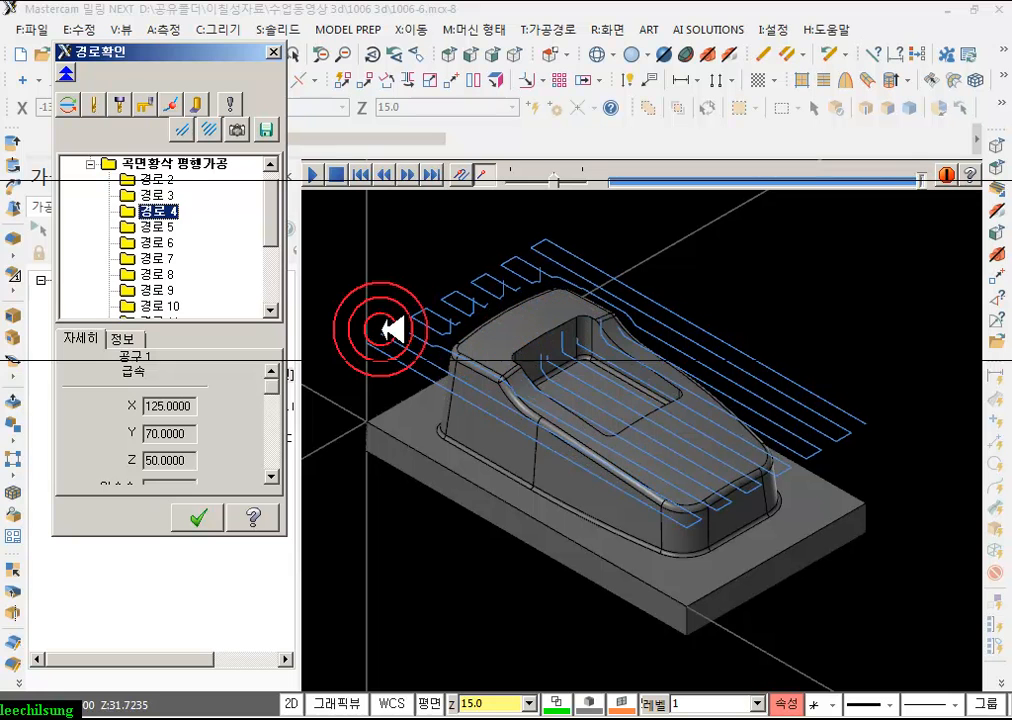
pyautogui.press('Down')
pyautogui.scroll(2, 600, 422)
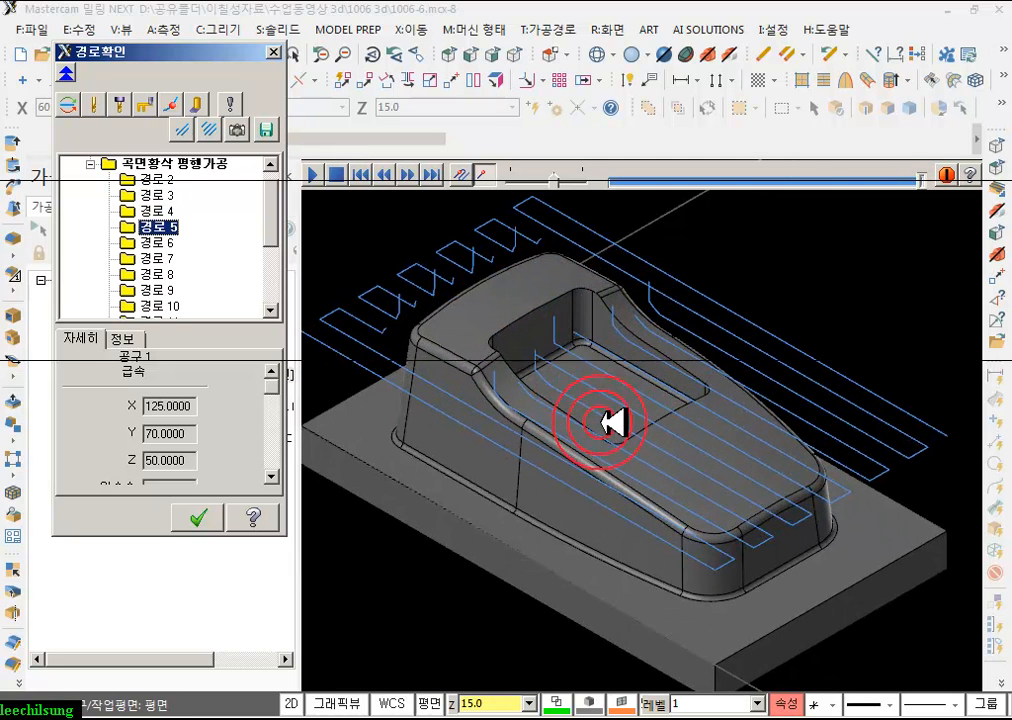
pyautogui.press('Down')
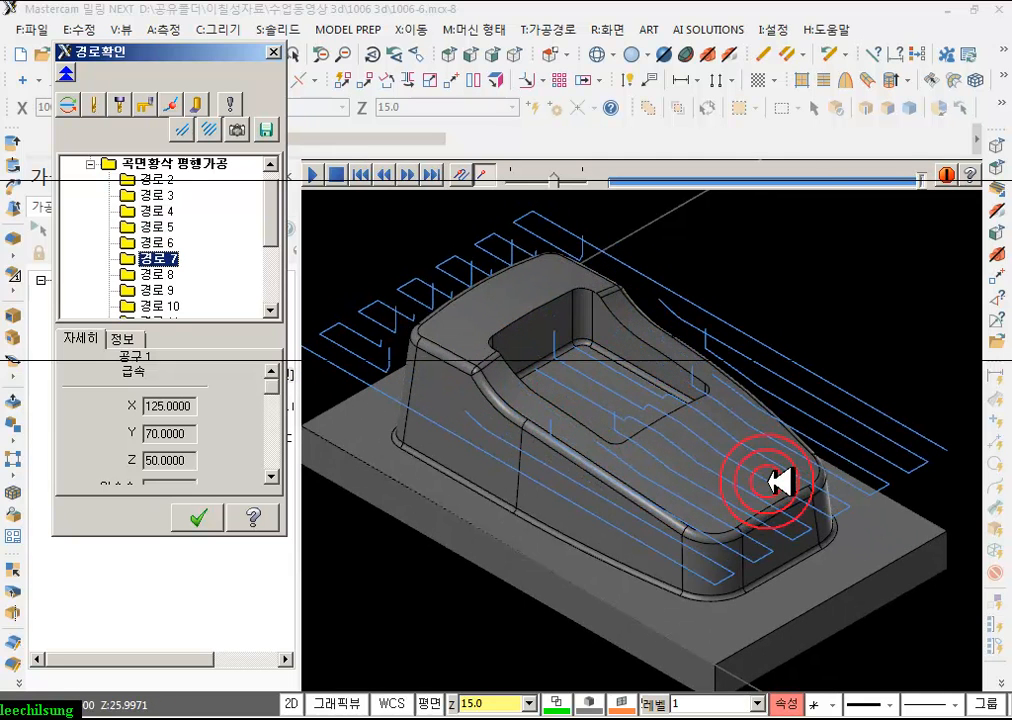
# - Display the tool at the end of the straight cutting move of 경로 7 inside the pocket and examine it up close
pyautogui.scroll(4, 640, 425)
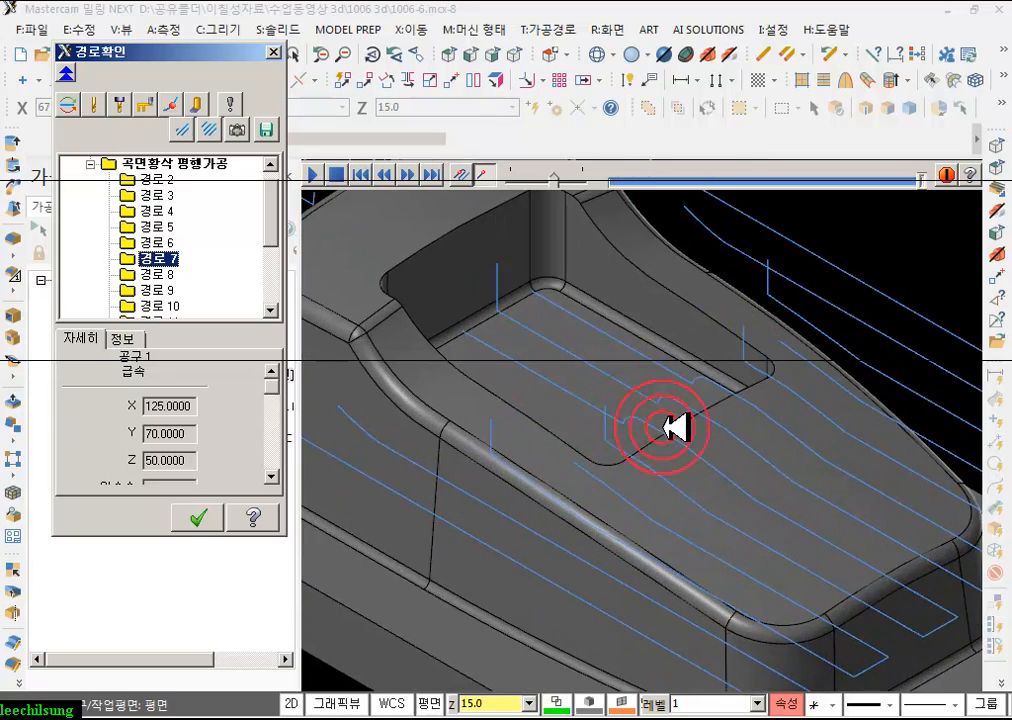
pyautogui.scroll(3, 703, 412)
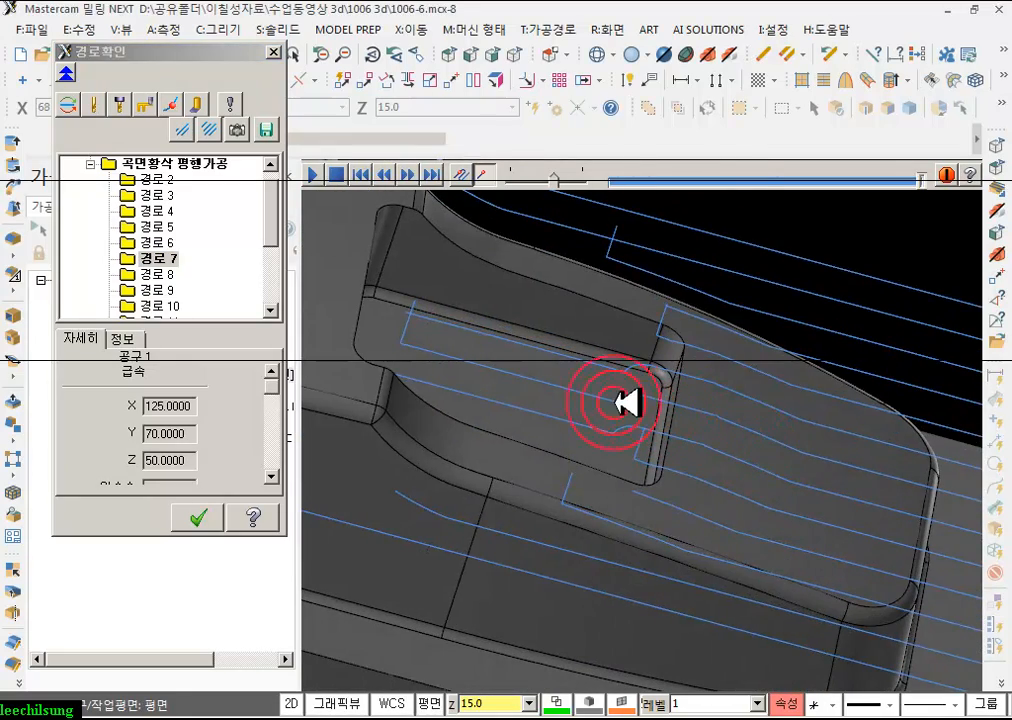
pyautogui.click(622, 402)
pyautogui.click(95, 103)
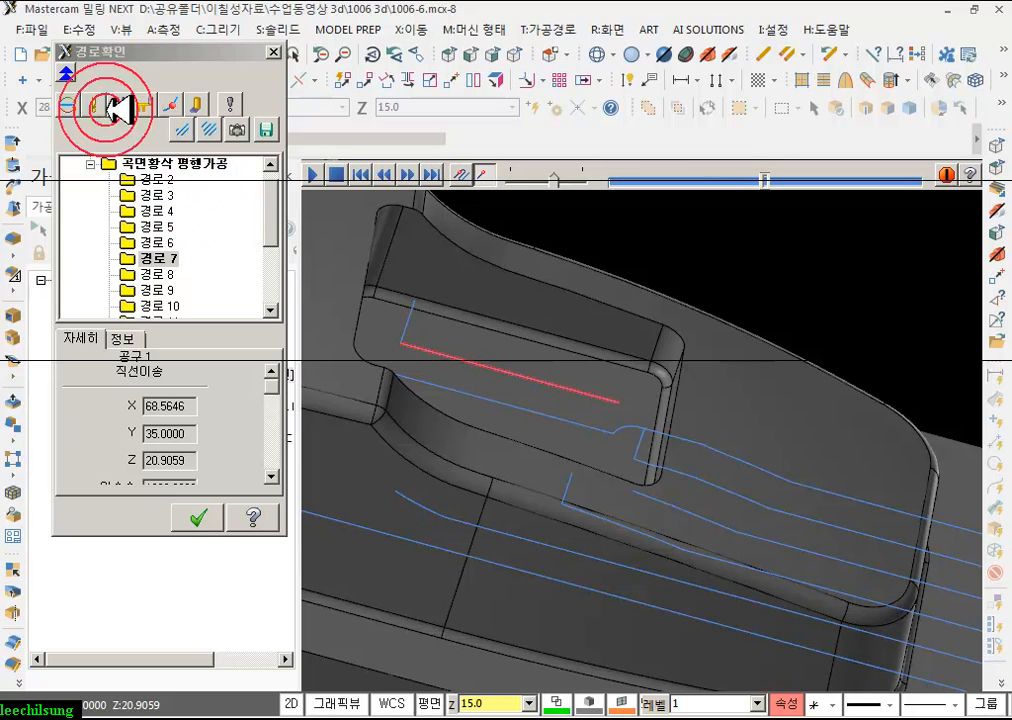
pyautogui.scroll(2, 630, 450)
pyautogui.moveTo(718, 418); pyautogui.dragTo(707, 384, button='middle')
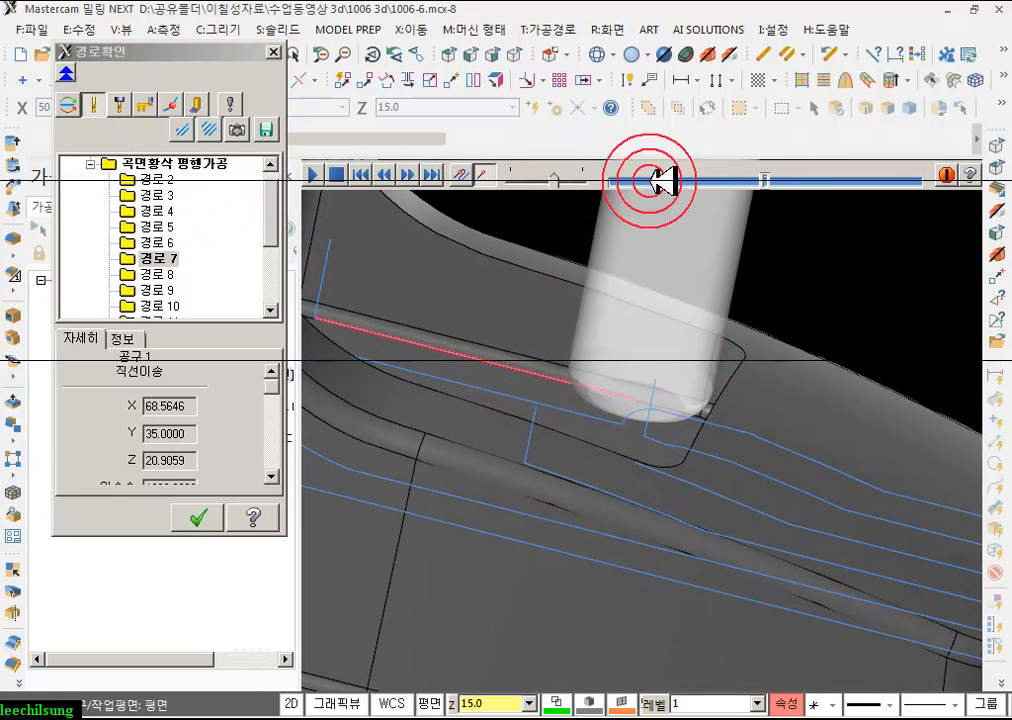
pyautogui.click(772, 180)
pyautogui.moveTo(772, 180)
pyautogui.mouseDown()
pyautogui.moveTo(785, 180)
pyautogui.moveTo(757, 179)
pyautogui.mouseUp()
# - Examine the displayed tool against the whole part and the pocket end, and close the Backplot
pyautogui.scroll(-3, 736, 365)
pyautogui.scroll(-2, 697, 391)
pyautogui.moveTo(547, 314); pyautogui.dragTo(580, 323, button='middle')
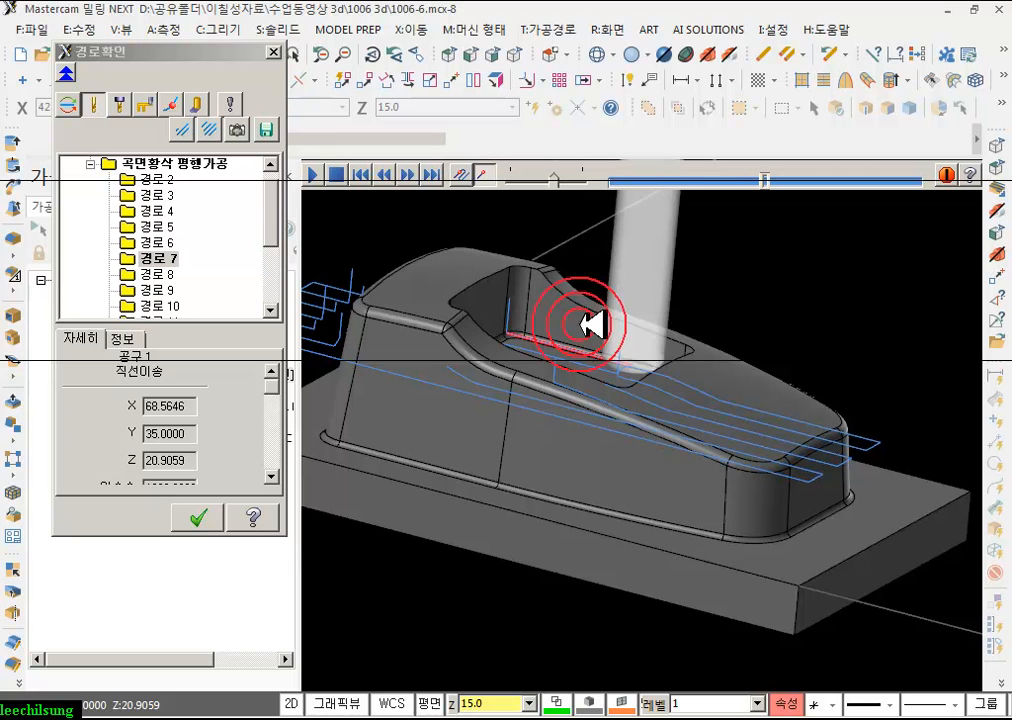
pyautogui.scroll(5, 520, 323)
pyautogui.moveTo(765, 413); pyautogui.dragTo(657, 383, button='middle')
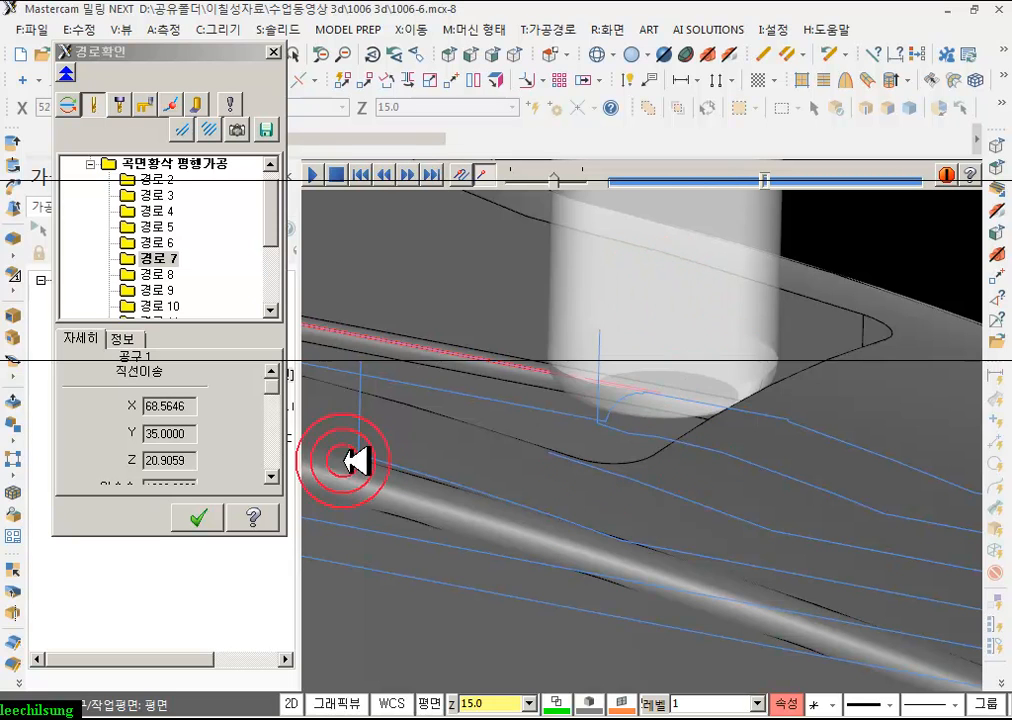
pyautogui.click(199, 517)
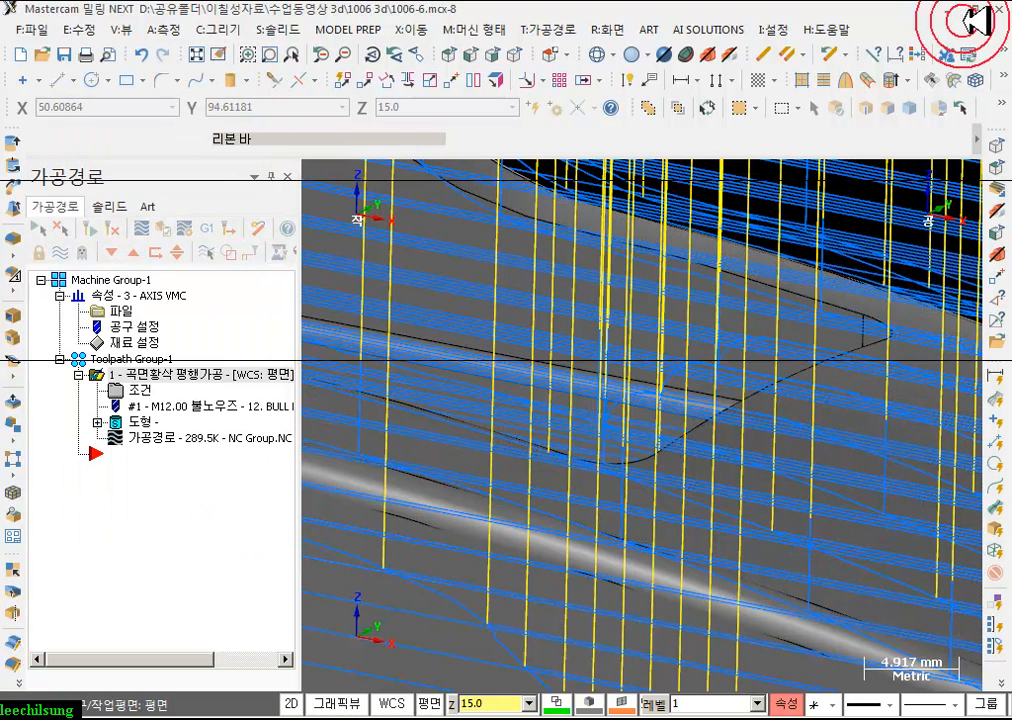
# - Minimize Mastercam and the PDF reader, switch to Internet Explorer, and open the Daum site by searching for daum.net
pyautogui.click(953, 8)
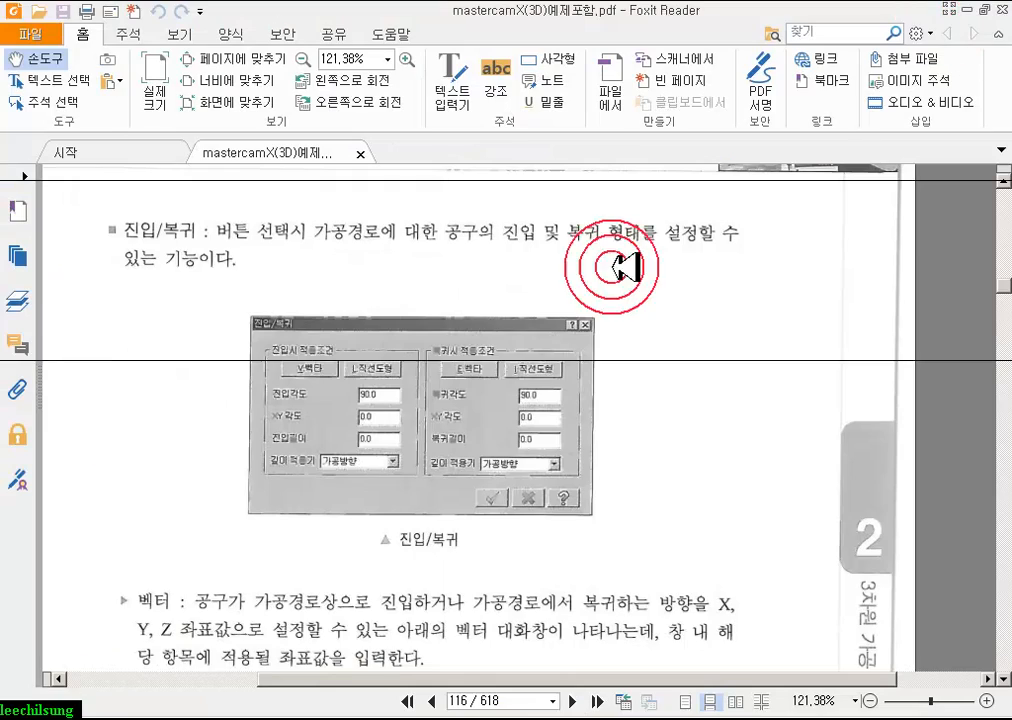
pyautogui.click(975, 9)
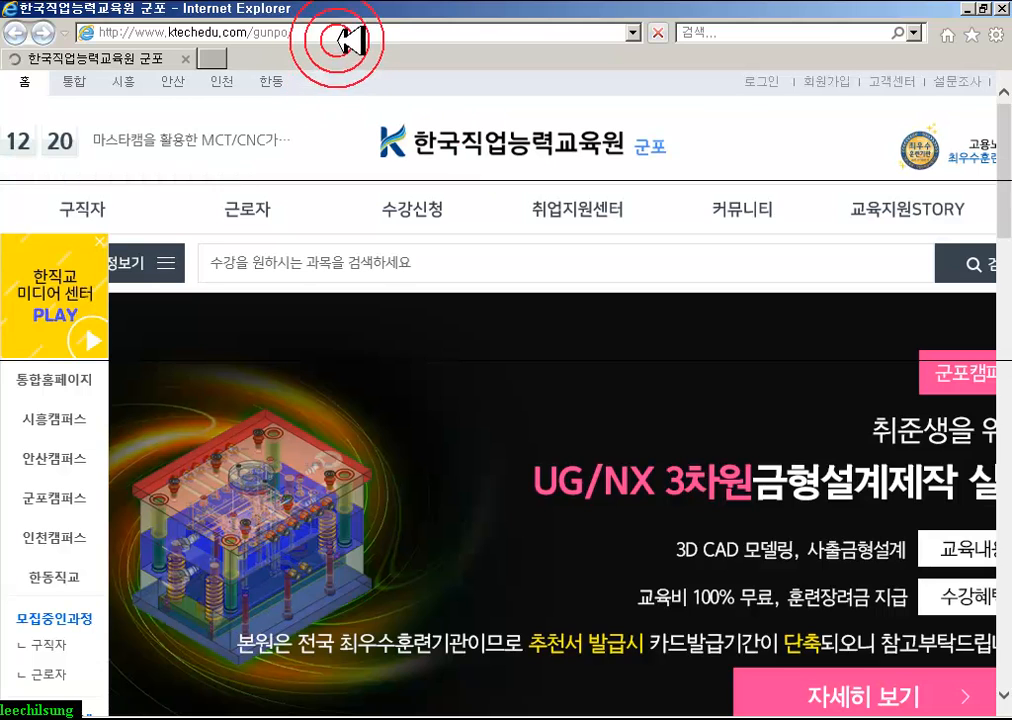
pyautogui.click(345, 31)
pyautogui.write('daum')
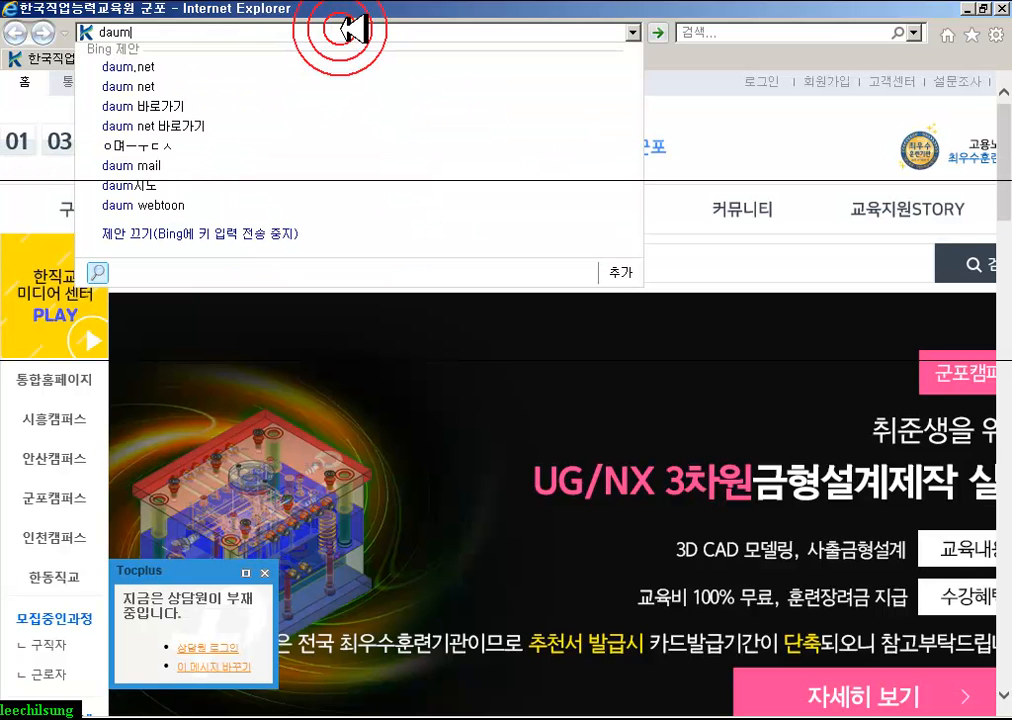
pyautogui.click(138, 66)
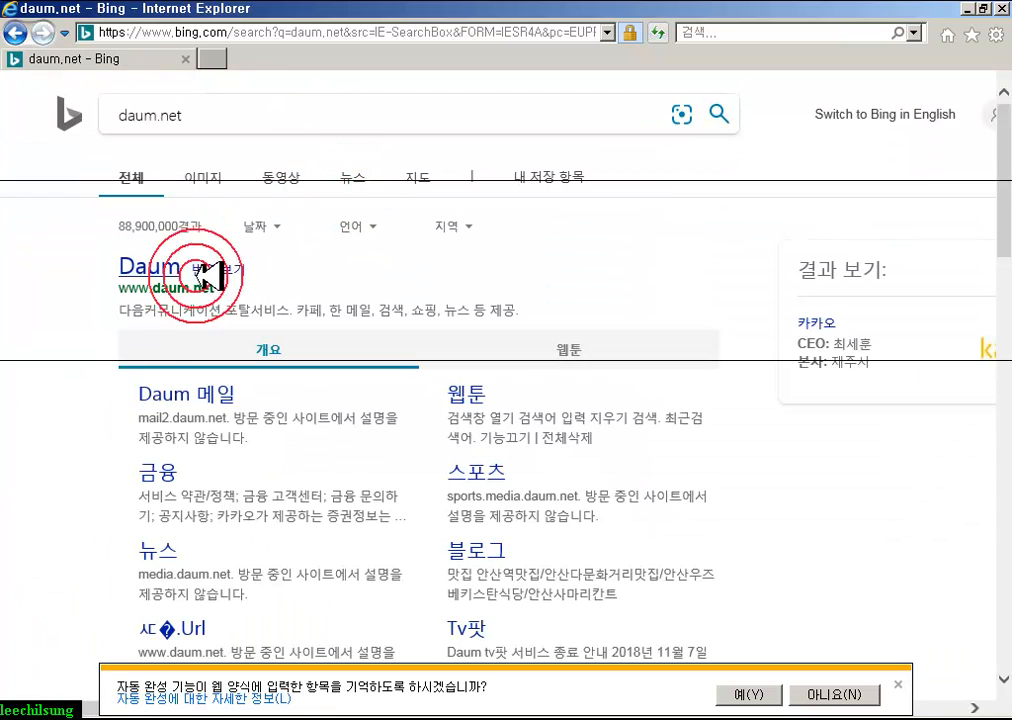
pyautogui.click(151, 273)
# - Search Daum for 툴렉스 and open the Toolrex website
pyautogui.click(355, 137)
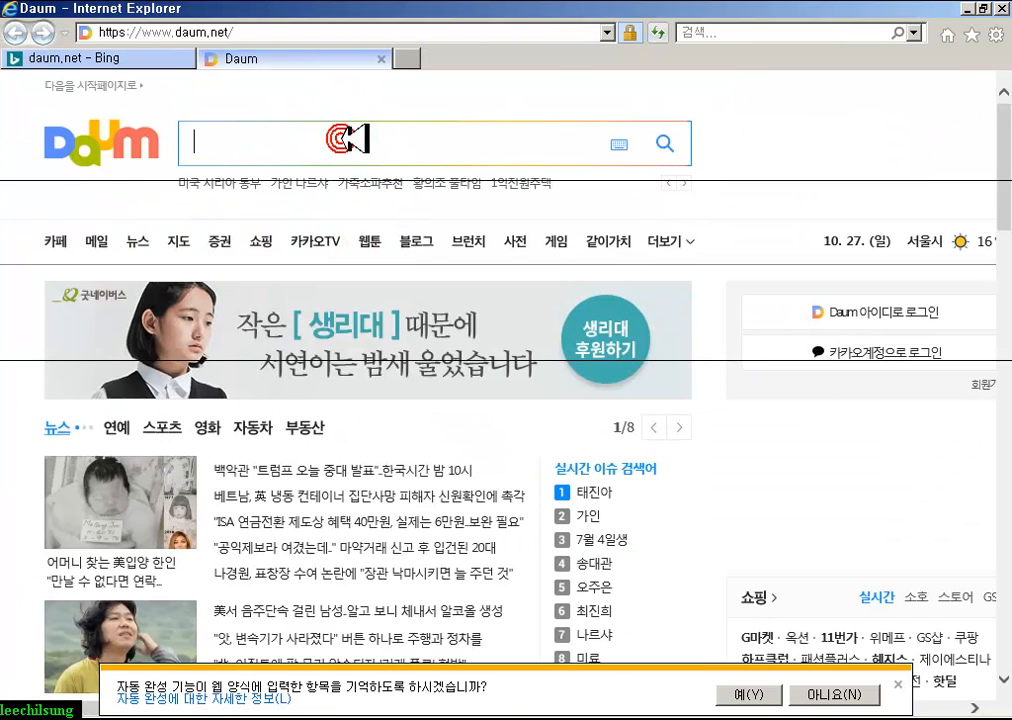
pyautogui.write('툴레')
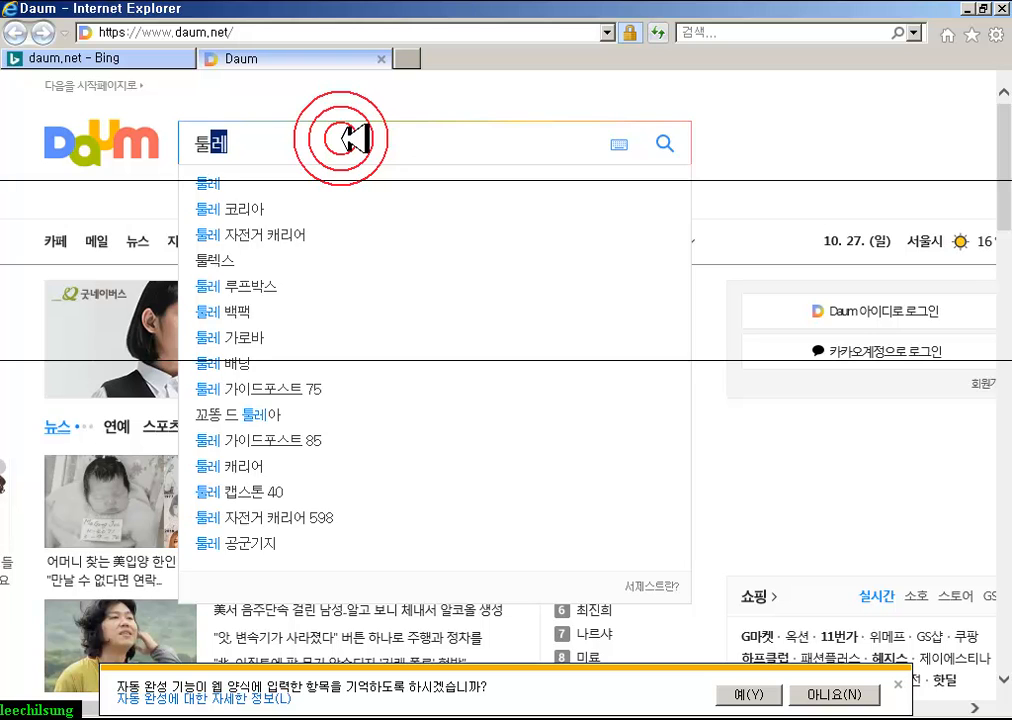
pyautogui.write('ㄱ스')
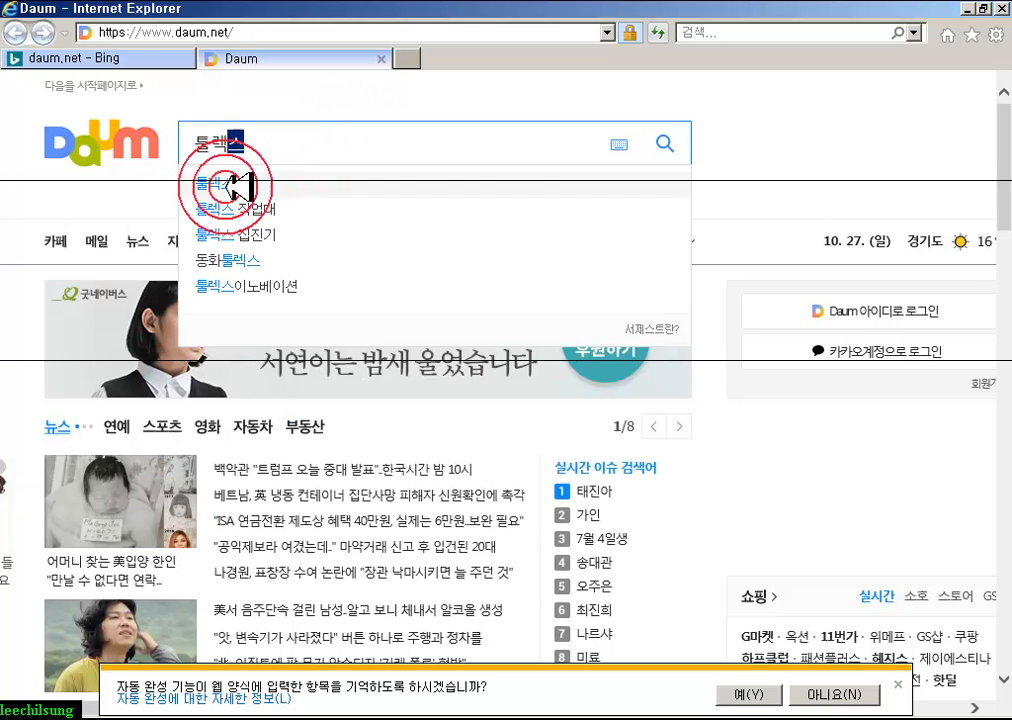
pyautogui.click(215, 183)
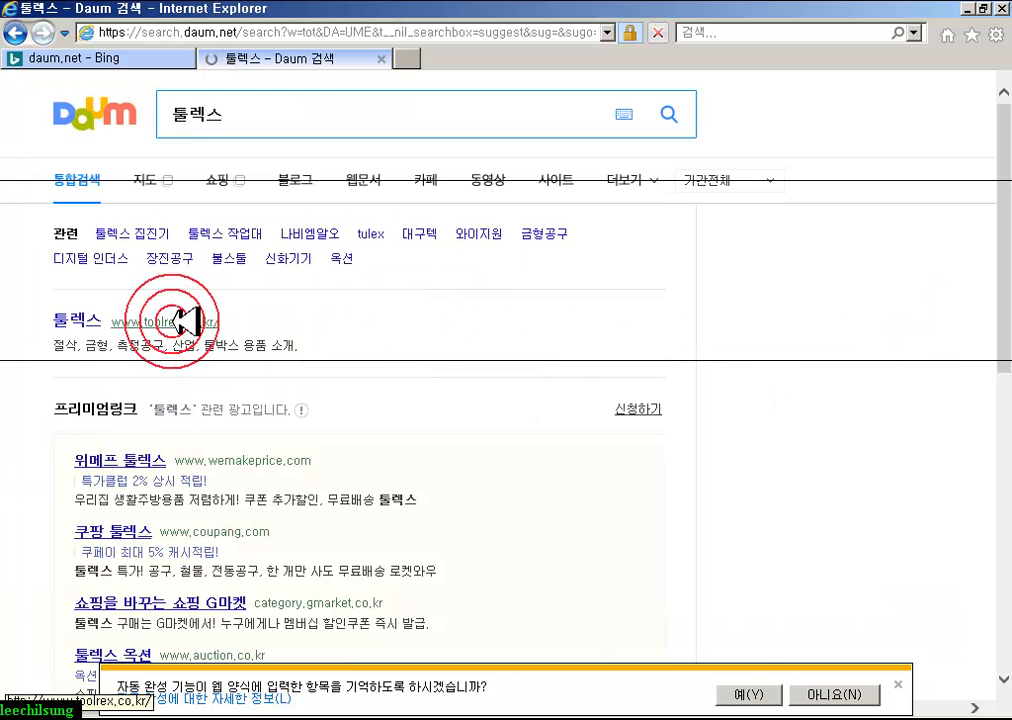
pyautogui.click(180, 321)
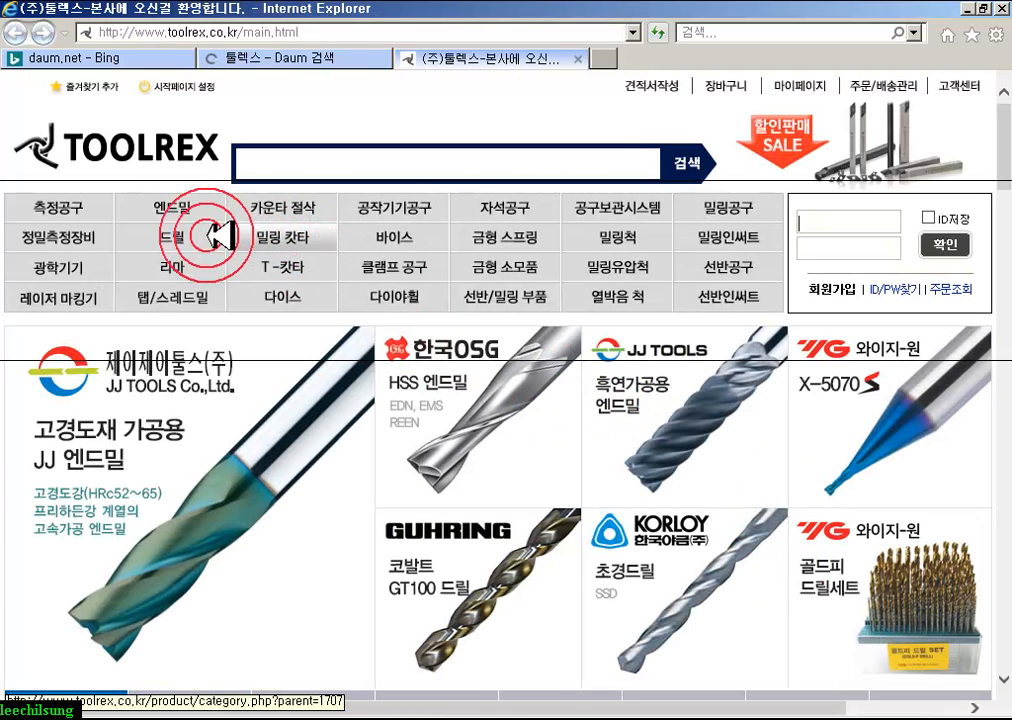
# - Browse the end mill (엔드밀) category and open the 장진공구 product 고경도용 JJ 코너 레디우스 엔드밀
pyautogui.click(178, 208)
pyautogui.scroll(-3, 440, 320)
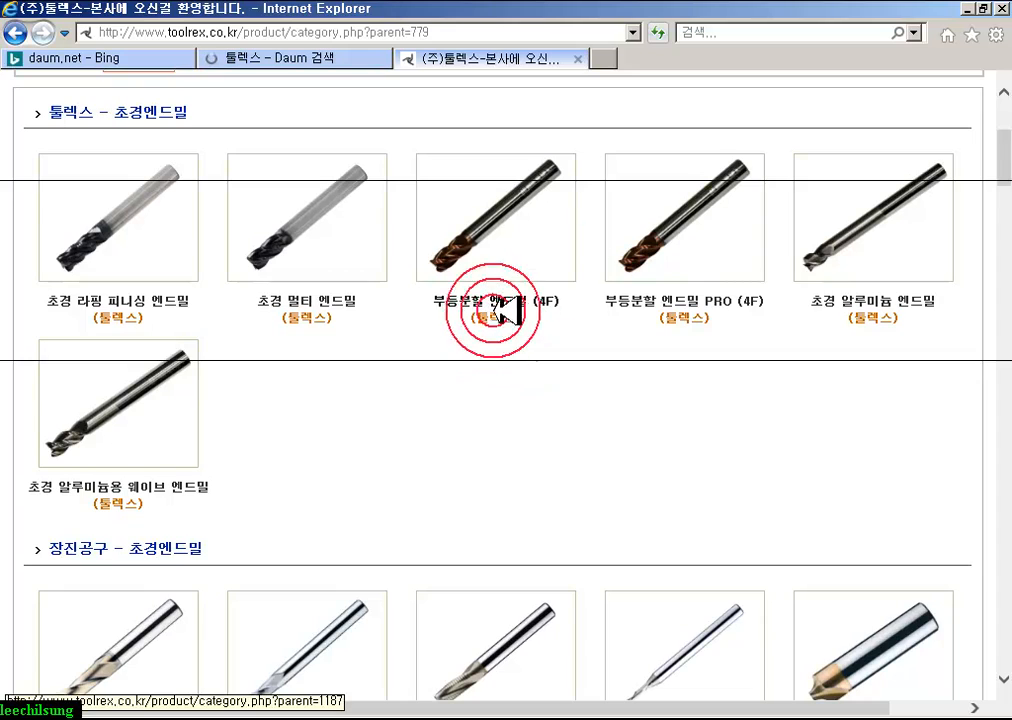
pyautogui.scroll(-3, 648, 262)
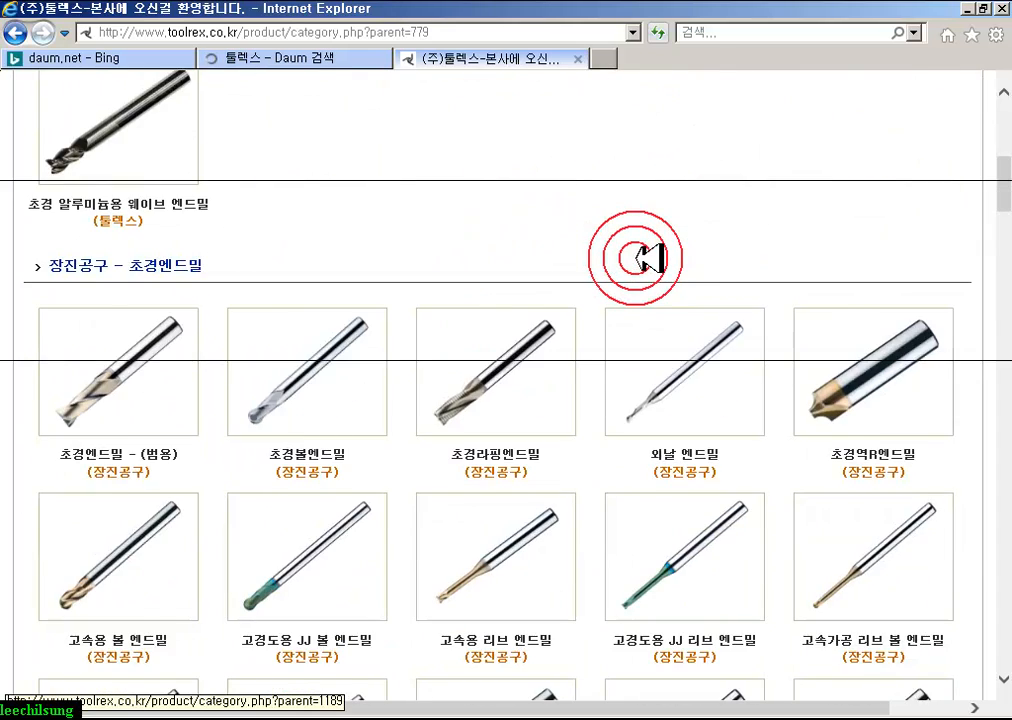
pyautogui.scroll(-4, 648, 260)
pyautogui.scroll(-5, 645, 258)
pyautogui.scroll(3, 645, 258)
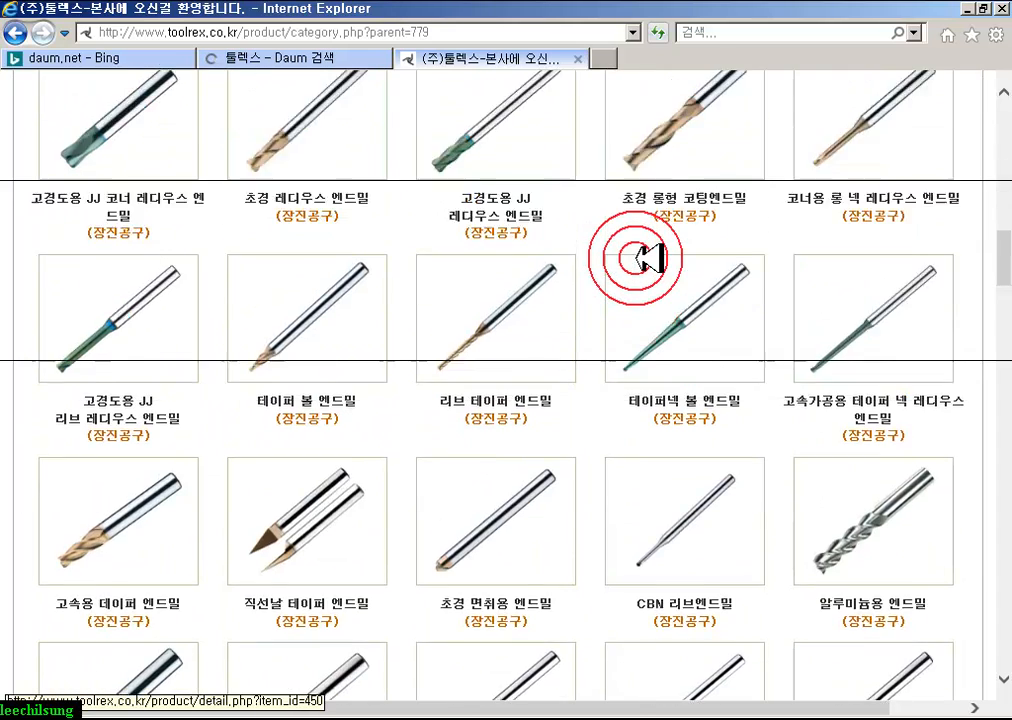
pyautogui.click(97, 283)
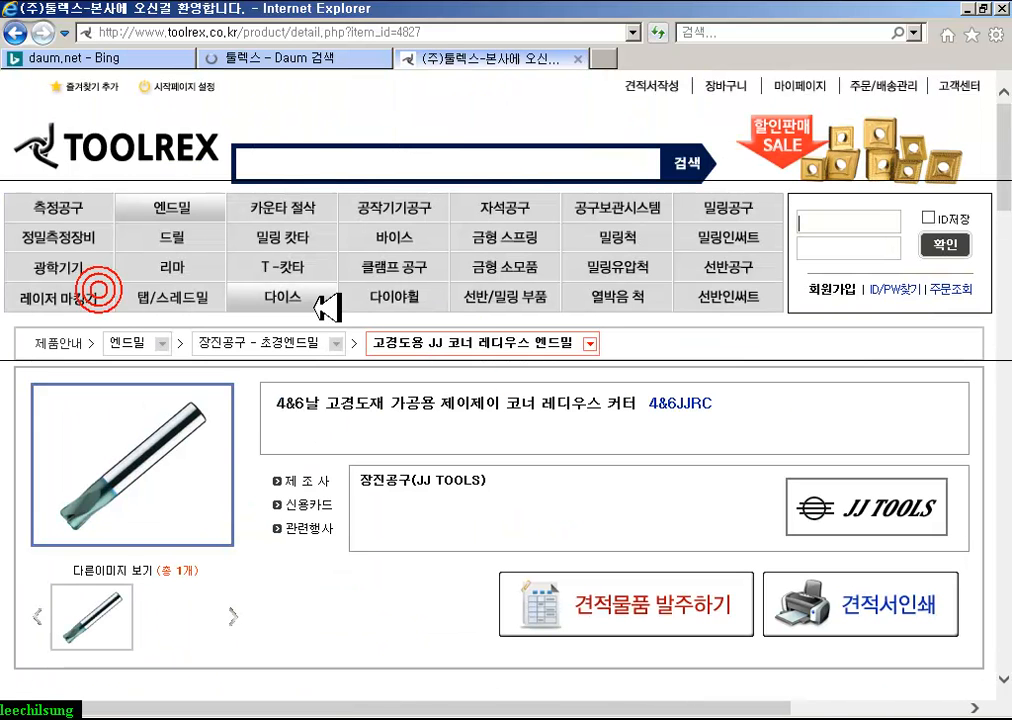
# - View the enlarged product photo of the corner radius end mill's cutting tip and close it
pyautogui.click(66, 426)
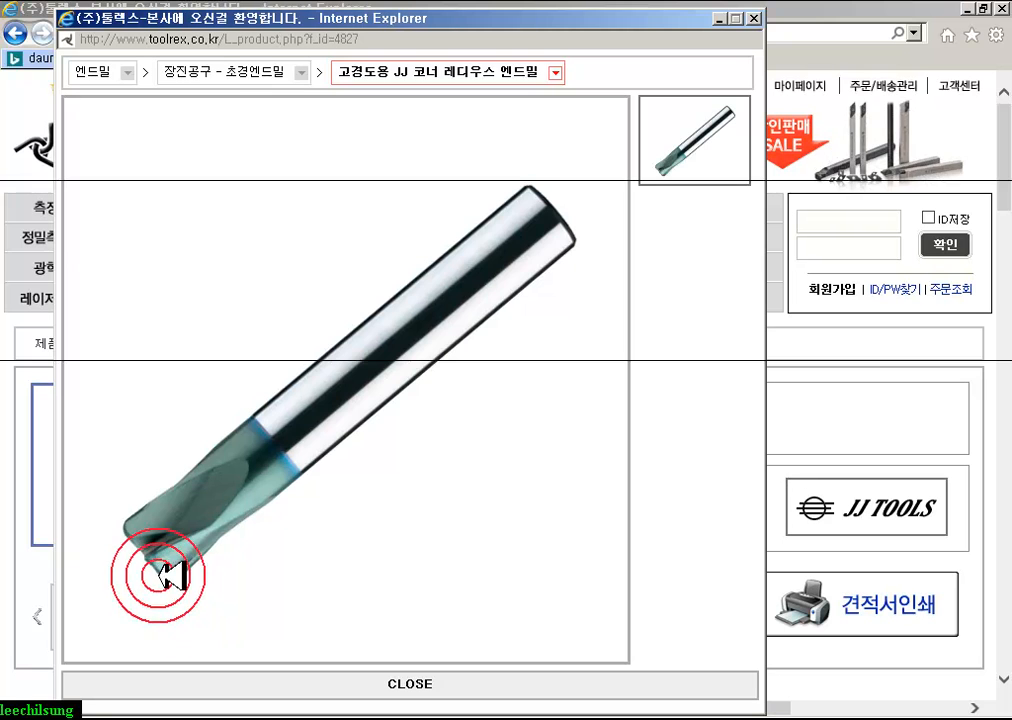
pyautogui.moveTo(175, 575); pyautogui.dragTo(170, 559)
pyautogui.click(768, 18)
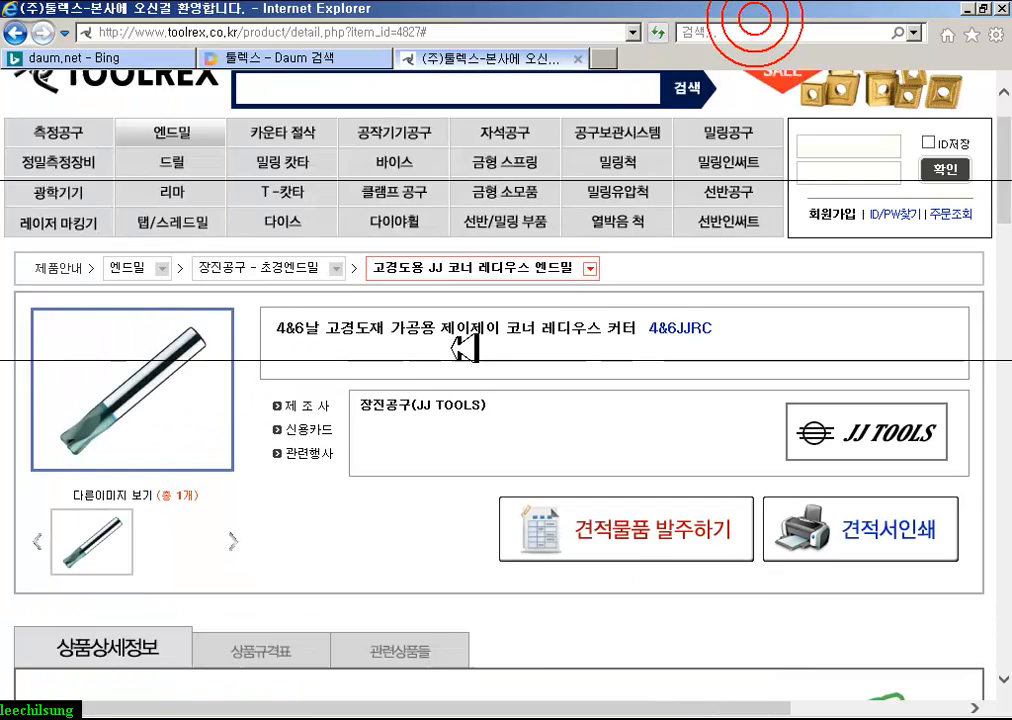
# - Examine the 4&6JJRC cutter's dimension drawings and its size table, including the corner radii offered for the 12 mm diameter
pyautogui.scroll(-5, 468, 537)
pyautogui.moveTo(455, 349)
pyautogui.mouseDown()
pyautogui.moveTo(110, 359)
pyautogui.moveTo(90, 345)
pyautogui.moveTo(95, 355)
pyautogui.moveTo(135, 347)
pyautogui.mouseUp()
pyautogui.scroll(-5, 484, 360)
pyautogui.scroll(5, 486, 350)
pyautogui.moveTo(226, 313)
pyautogui.mouseDown()
pyautogui.moveTo(42, 248)
pyautogui.moveTo(170, 243)
pyautogui.moveTo(50, 262)
pyautogui.moveTo(45, 368)
pyautogui.moveTo(75, 368)
pyautogui.mouseUp()
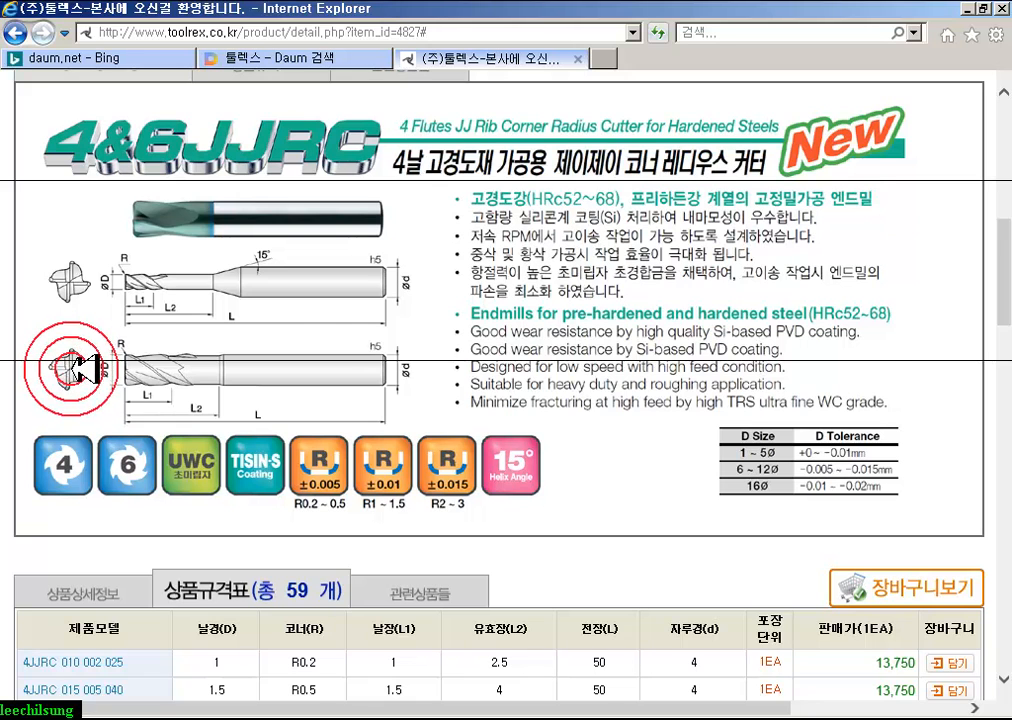
pyautogui.scroll(-5, 515, 361)
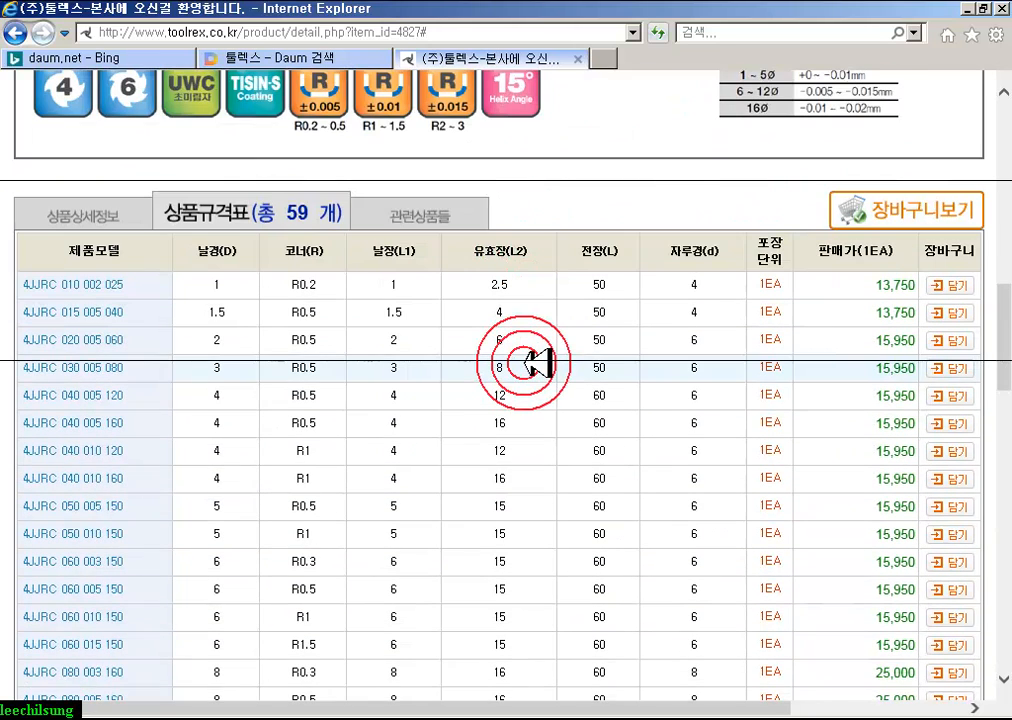
pyautogui.scroll(-12, 535, 362)
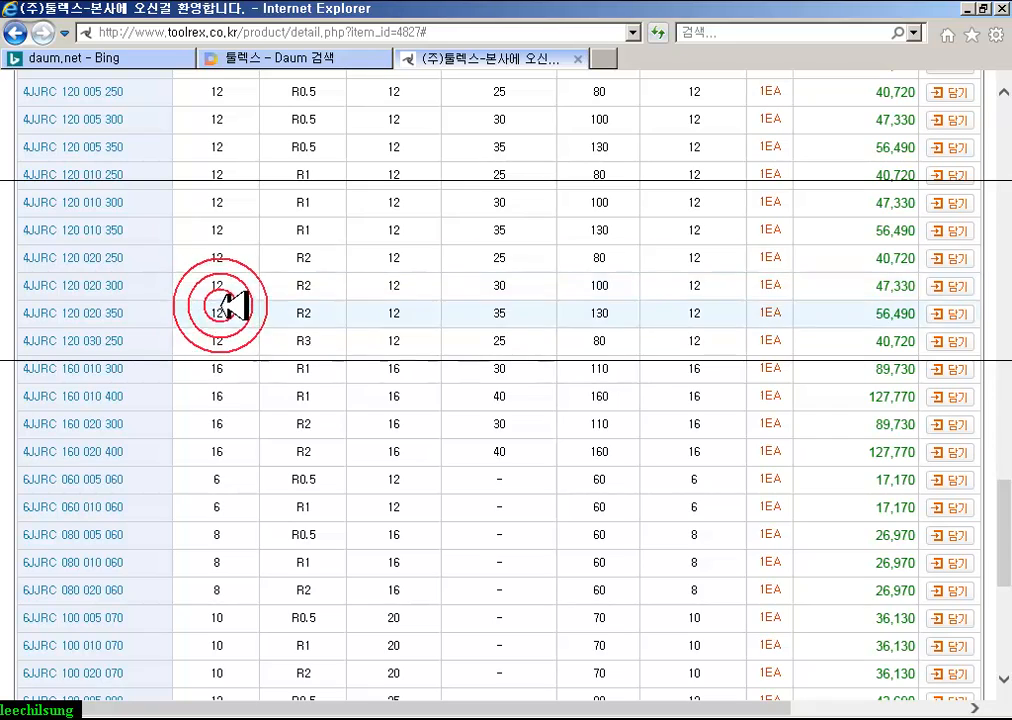
pyautogui.scroll(12, 535, 433)
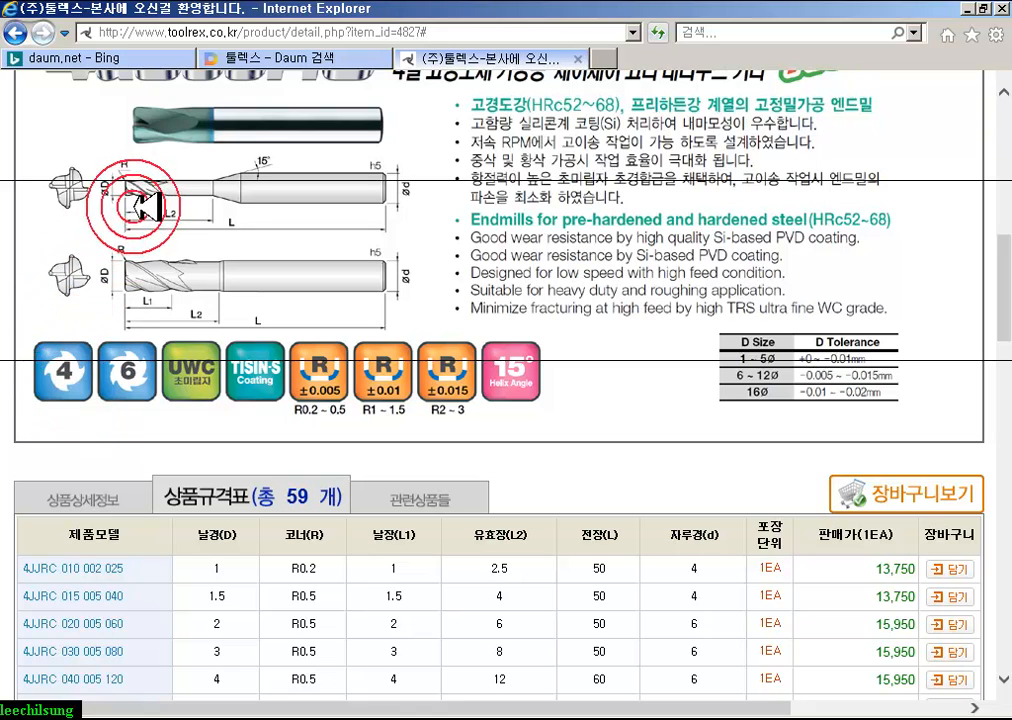
pyautogui.scroll(5, 281, 229)
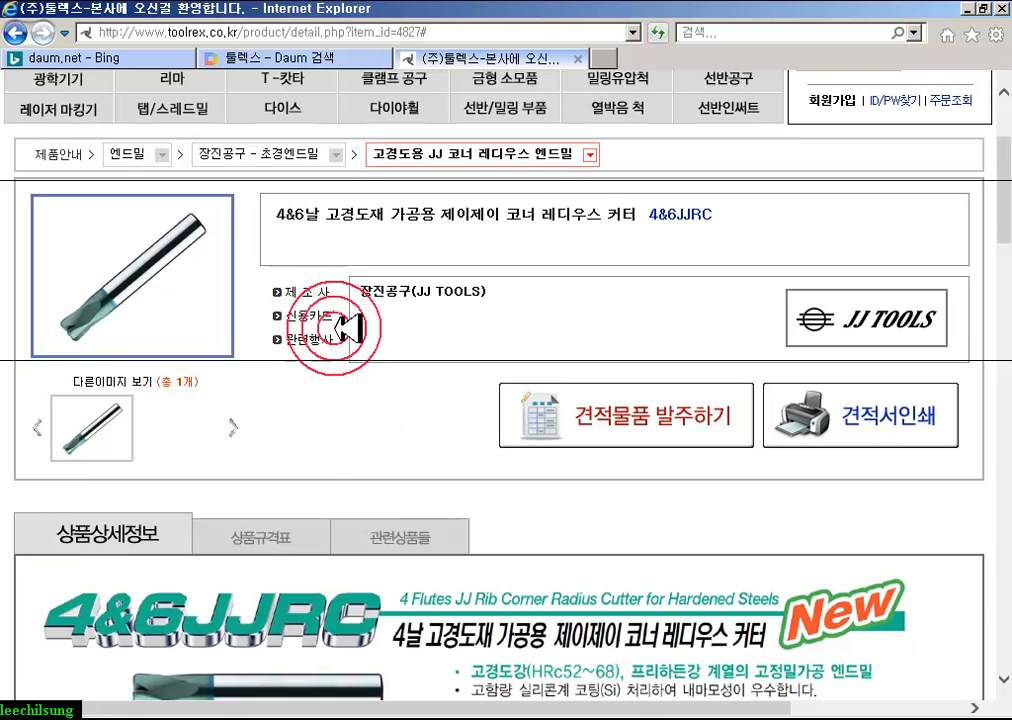
# - Look into the 밀링 캇타 category and return to the Toolrex home page
pyautogui.scroll(2, 333, 378)
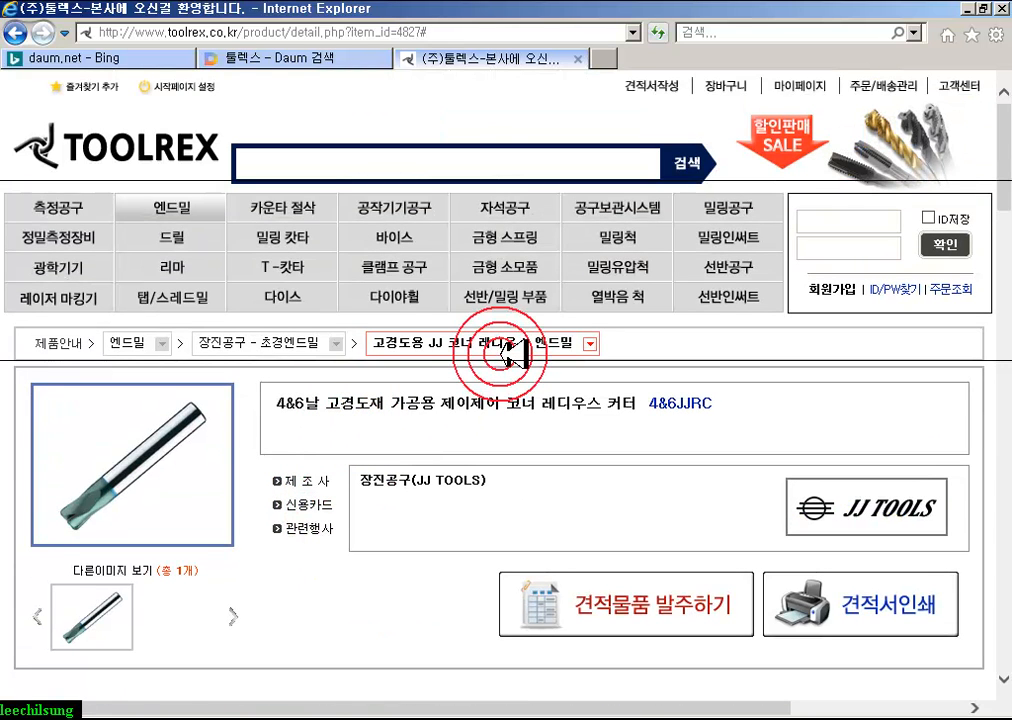
pyautogui.click(287, 238)
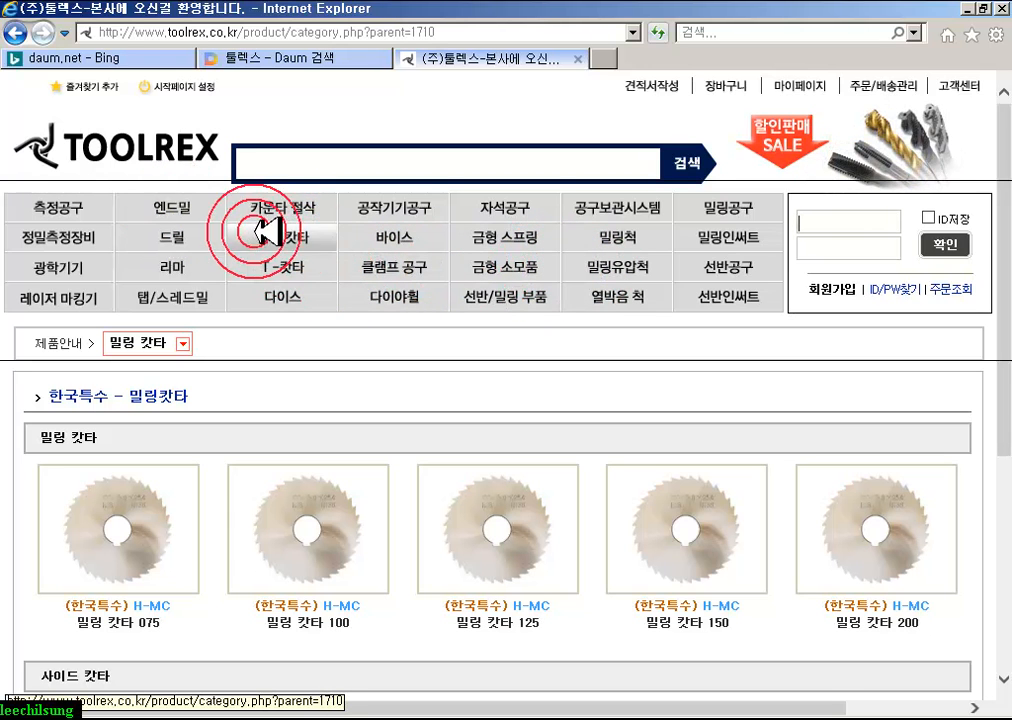
pyautogui.click(113, 160)
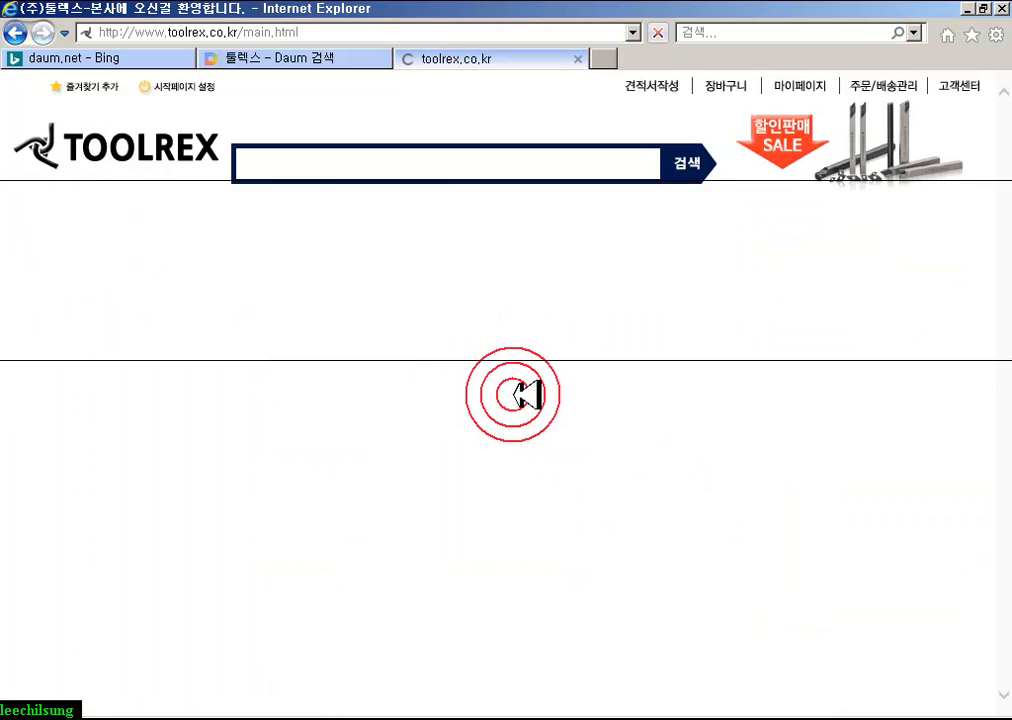
# - Open the 레디우스 캇타 category from the home page's cutter overview and open the EWD product R 캇타 고이송 용 (TUNGALOY 용)
pyautogui.scroll(-5, 518, 389)
pyautogui.scroll(2, 518, 388)
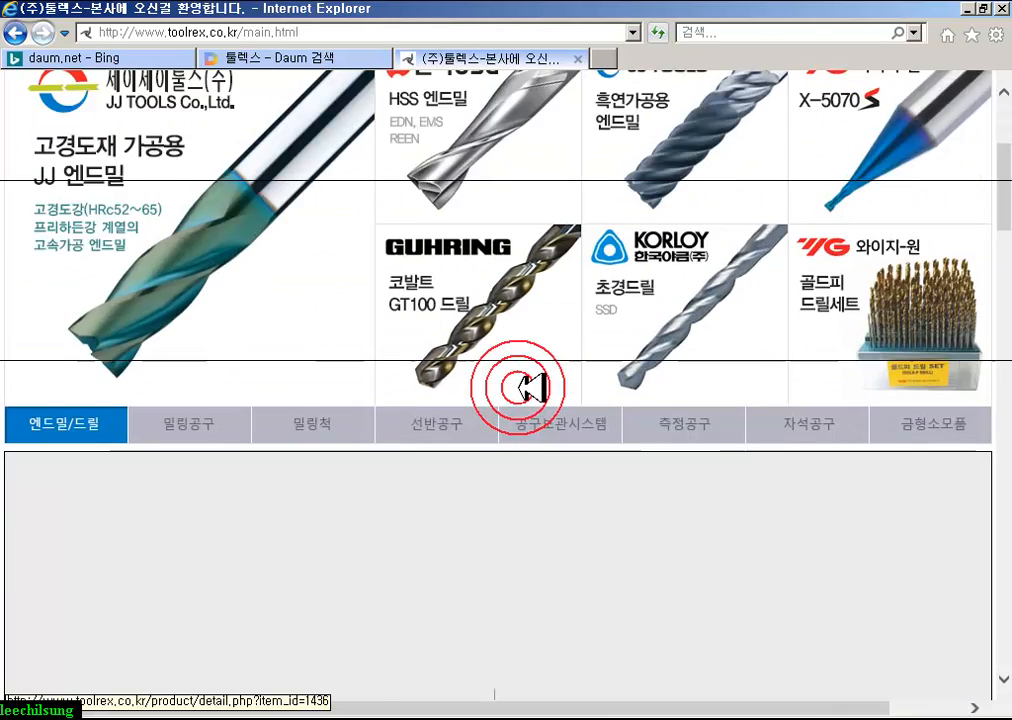
pyautogui.scroll(-4, 514, 364)
pyautogui.scroll(-5, 522, 365)
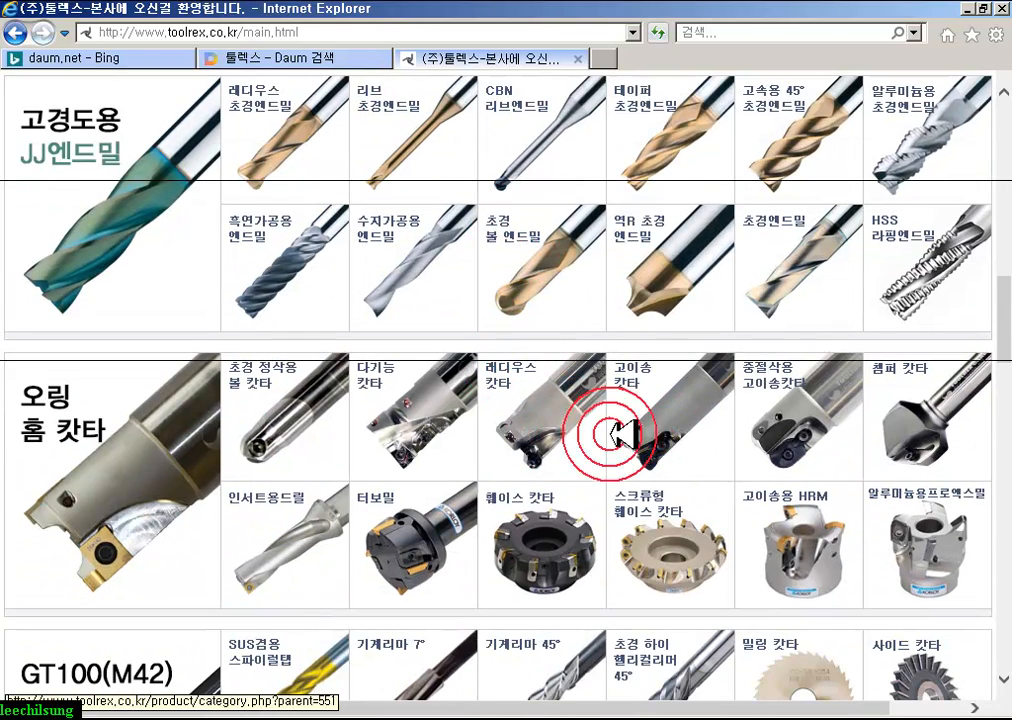
pyautogui.click(557, 428)
pyautogui.scroll(-3, 610, 463)
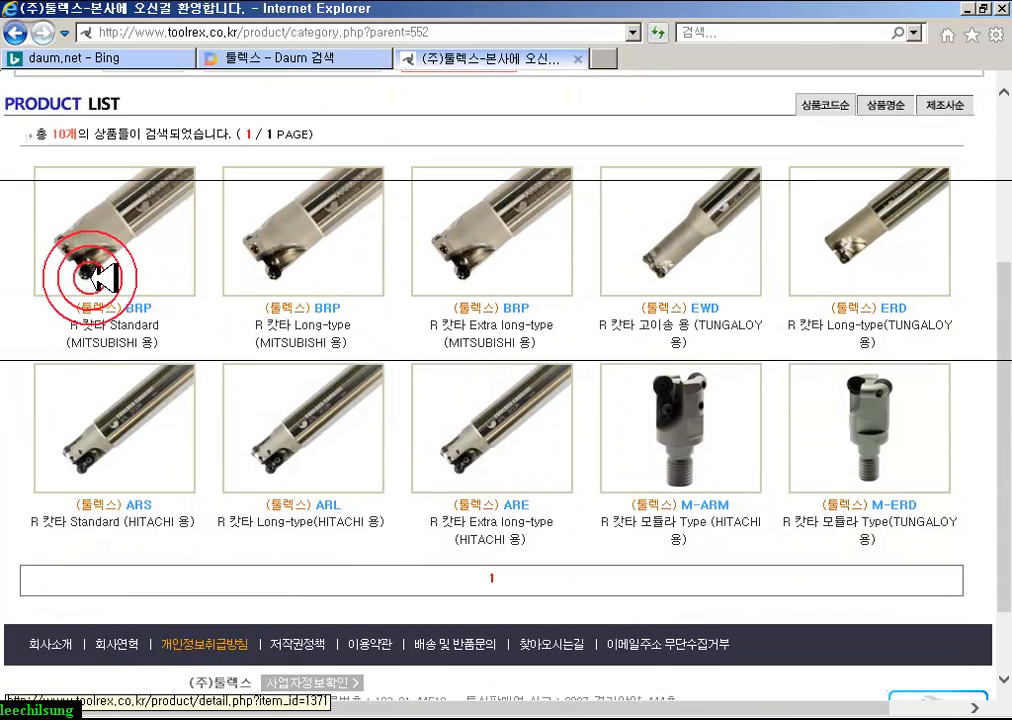
pyautogui.scroll(-2, 382, 373)
pyautogui.scroll(3, 599, 400)
pyautogui.click(768, 361)
pyautogui.click(685, 340)
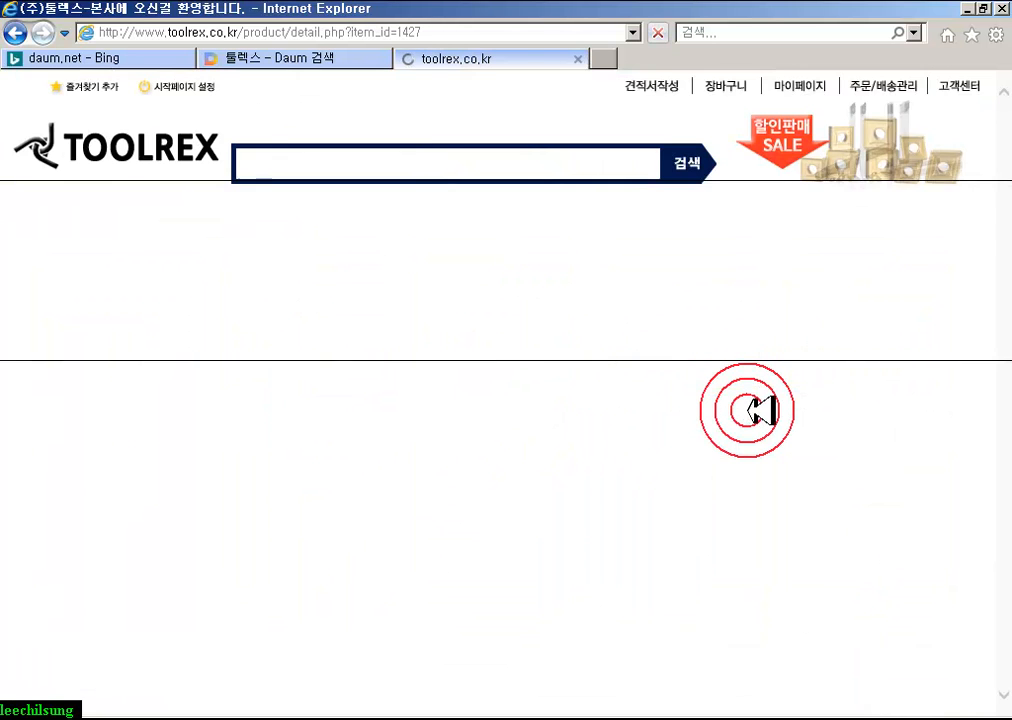
# - Examine the EWD cutter's plunge and lateral feed diagrams with red markings on the depth ap and uncut floor, and close the annotation overlay
pyautogui.scroll(-3, 760, 410)
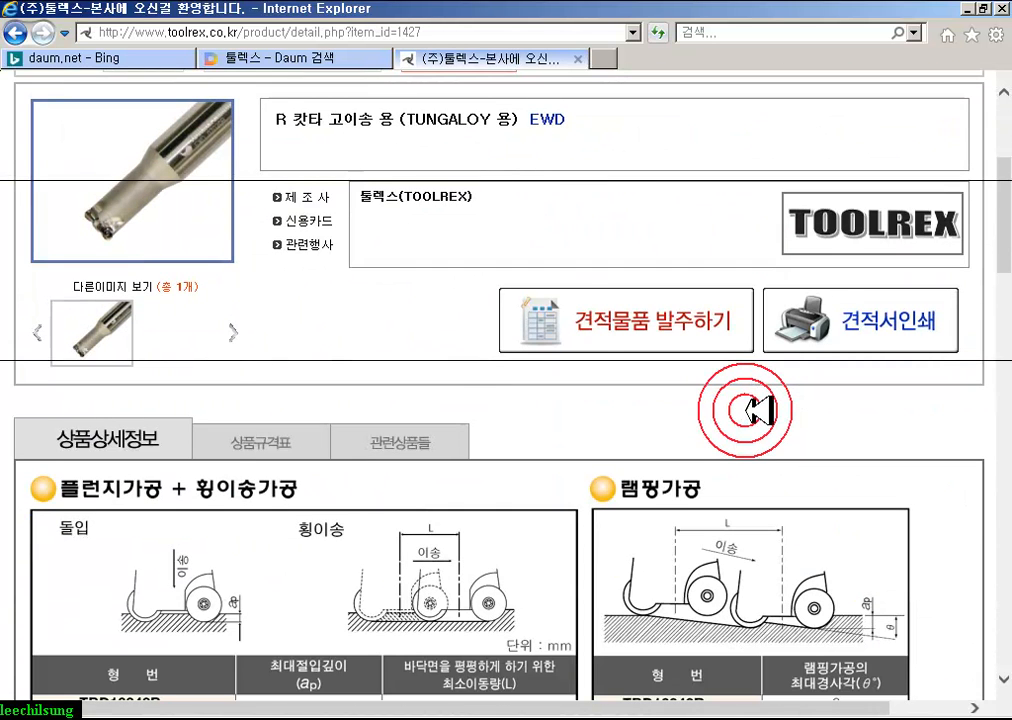
pyautogui.scroll(-3, 760, 410)
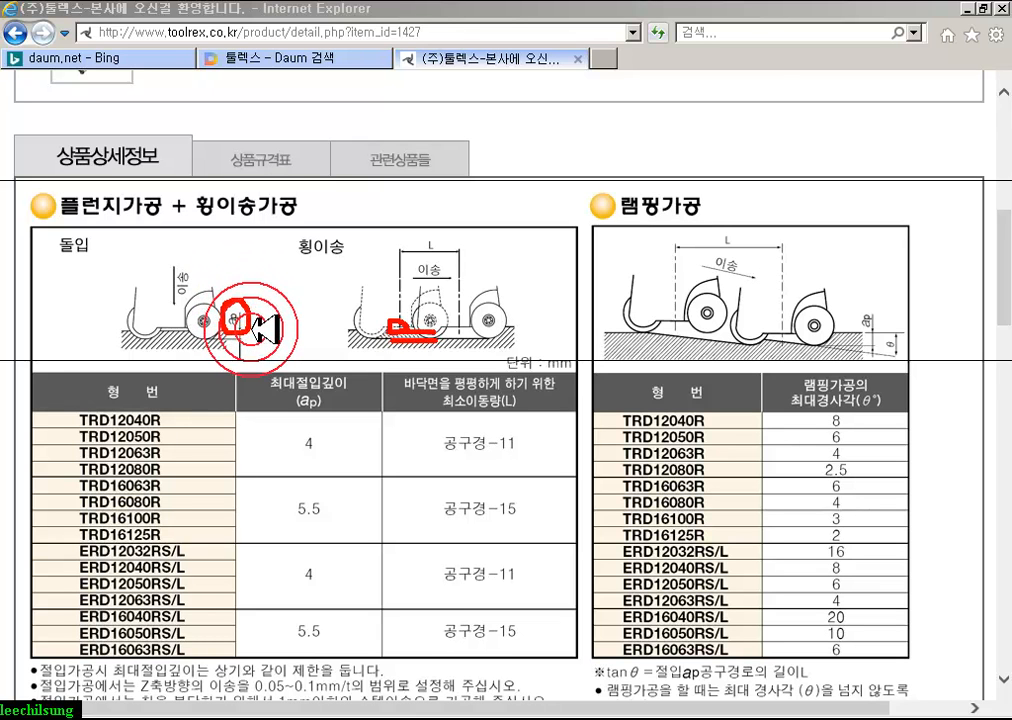
pyautogui.rightClick(350, 368)
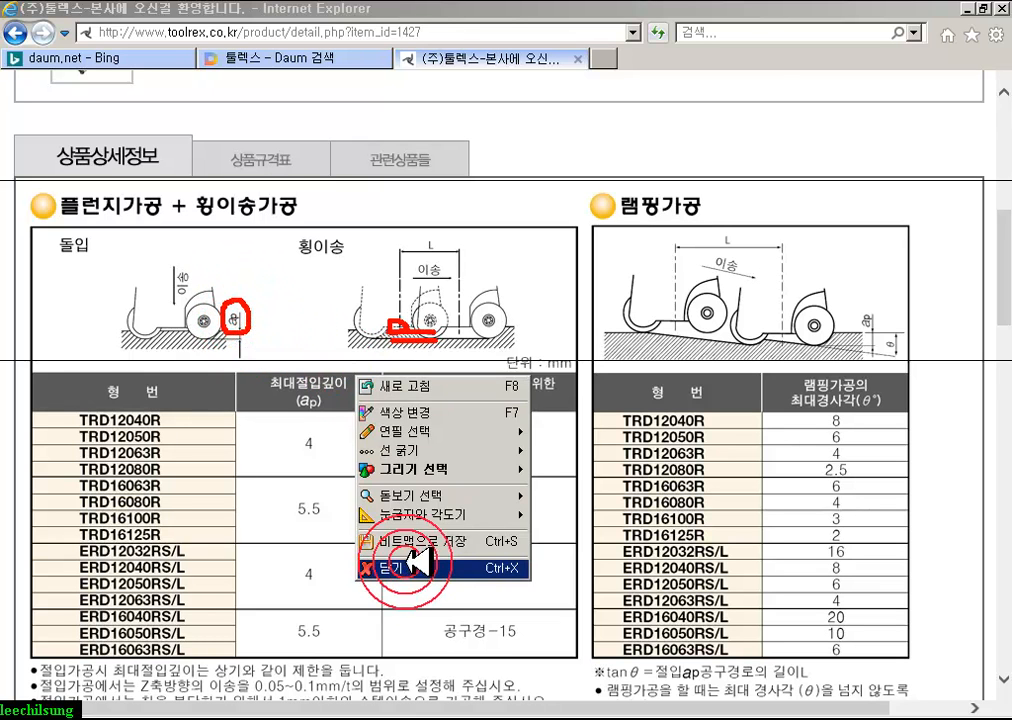
pyautogui.click(414, 450)
# - Examine the EWD cutter's helical hole machining table, standard cutting conditions and dimension drawing
pyautogui.scroll(-5, 420, 461)
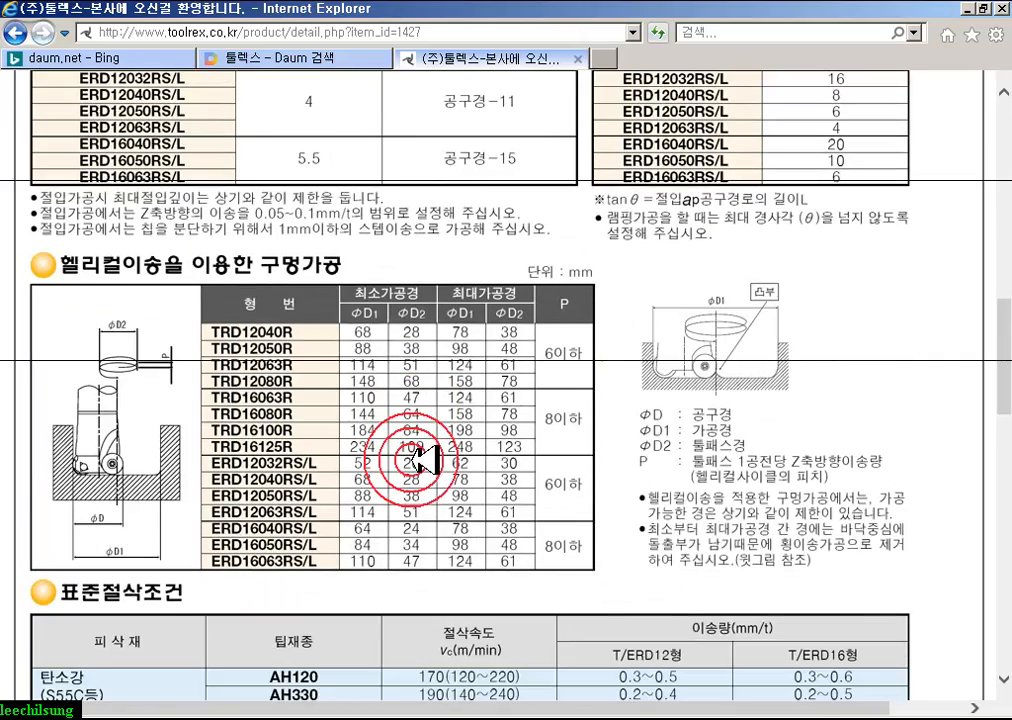
pyautogui.scroll(-3, 421, 461)
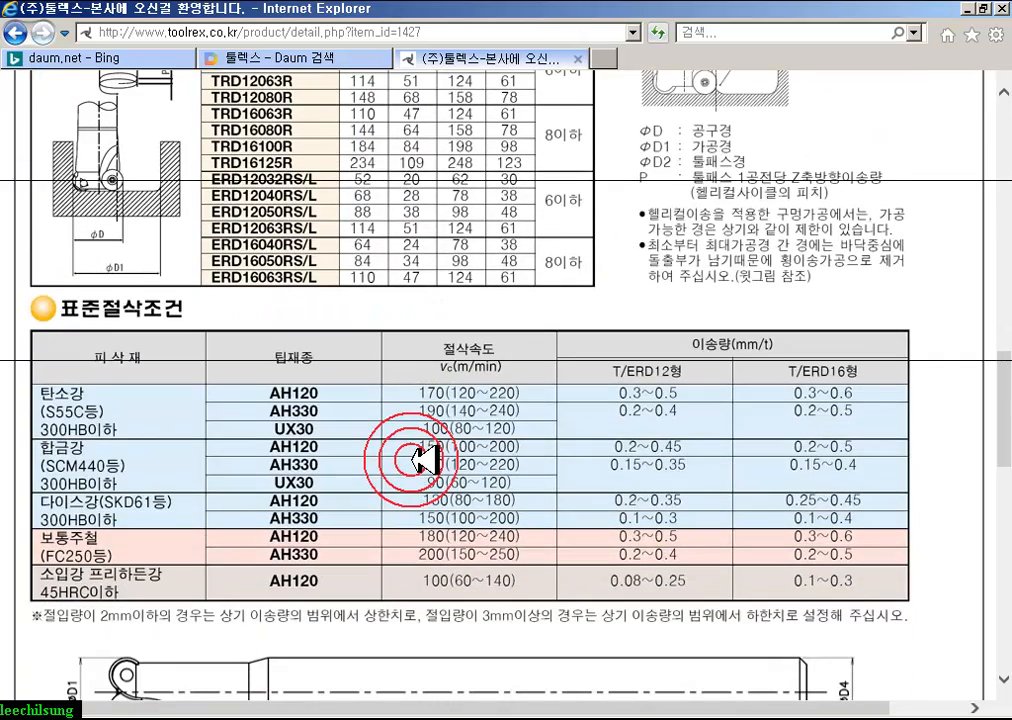
pyautogui.scroll(2, 418, 460)
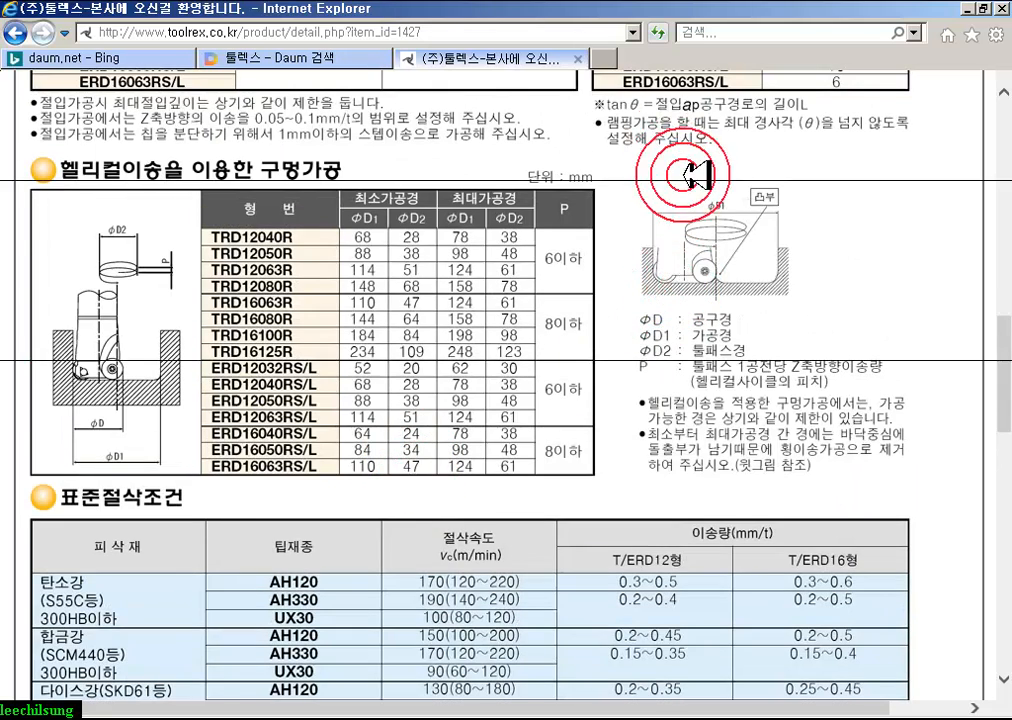
pyautogui.scroll(1, 700, 200)
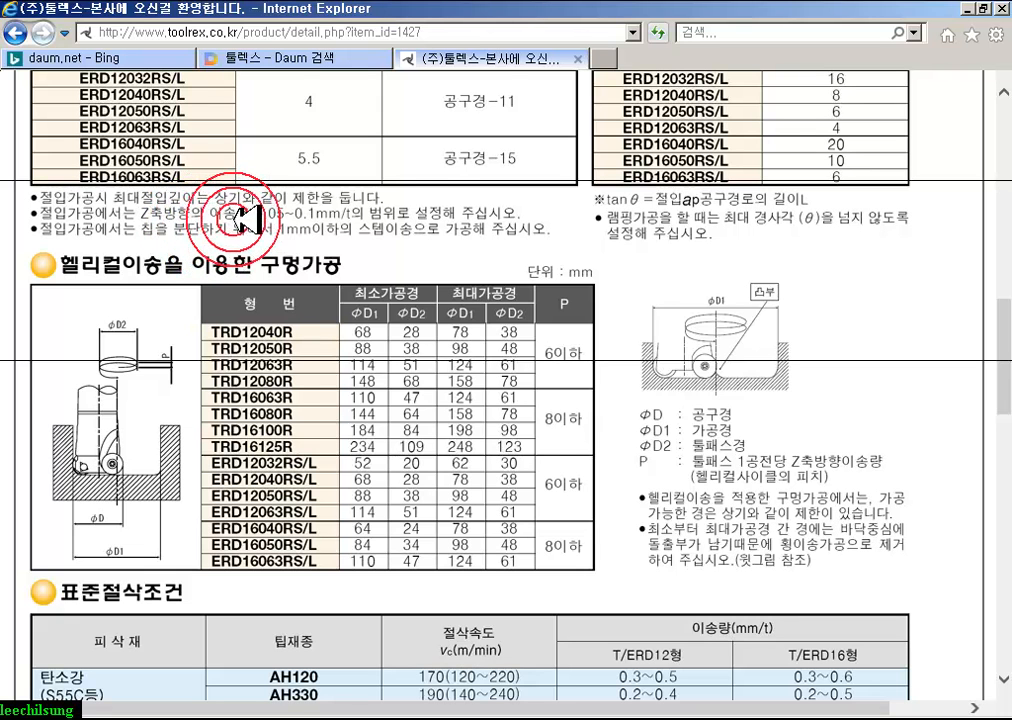
pyautogui.scroll(-2, 413, 300)
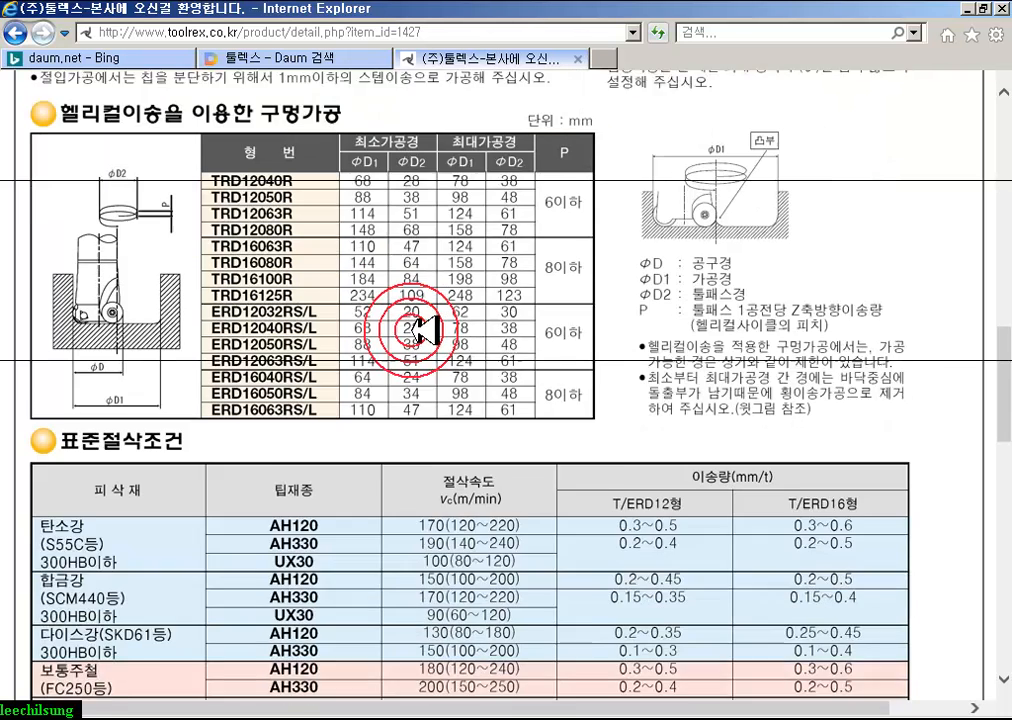
pyautogui.scroll(-4, 470, 243)
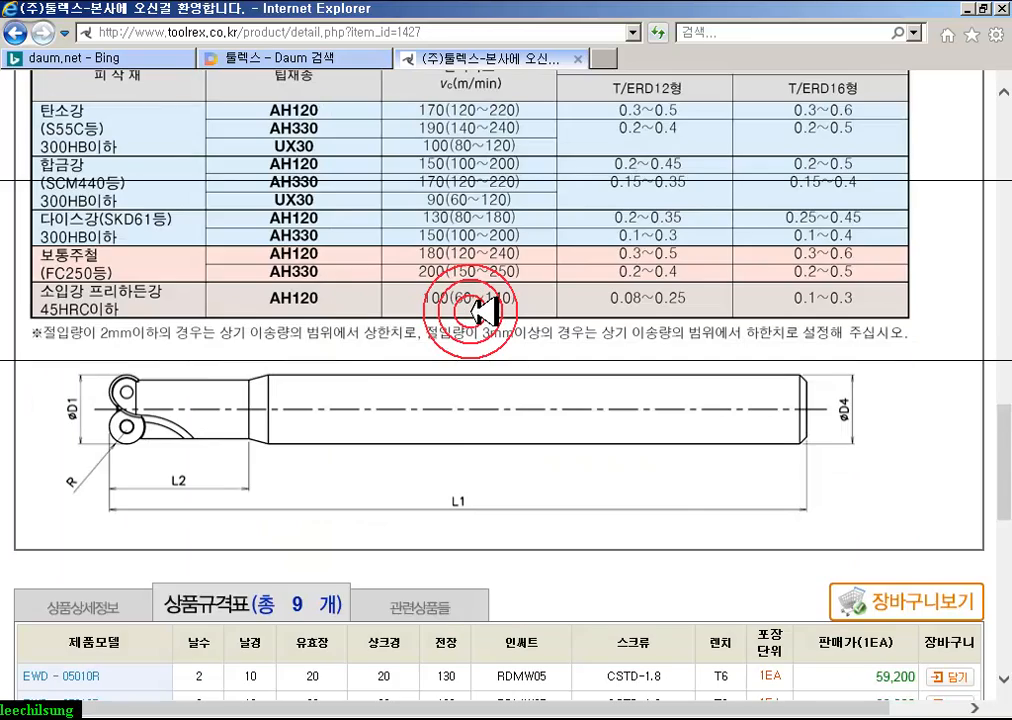
pyautogui.scroll(-2, 478, 310)
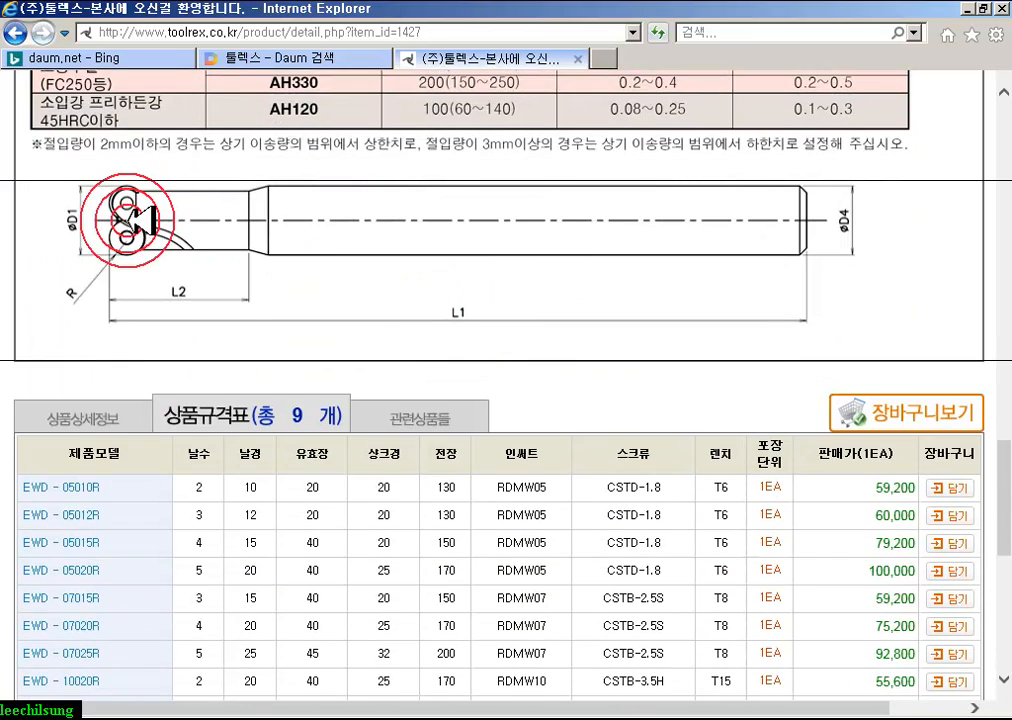
# - Mark the gap between the inserts, a helical path and a ramp line in red over the EWD dimension drawing, and close the annotation overlay
pyautogui.click(268, 710)
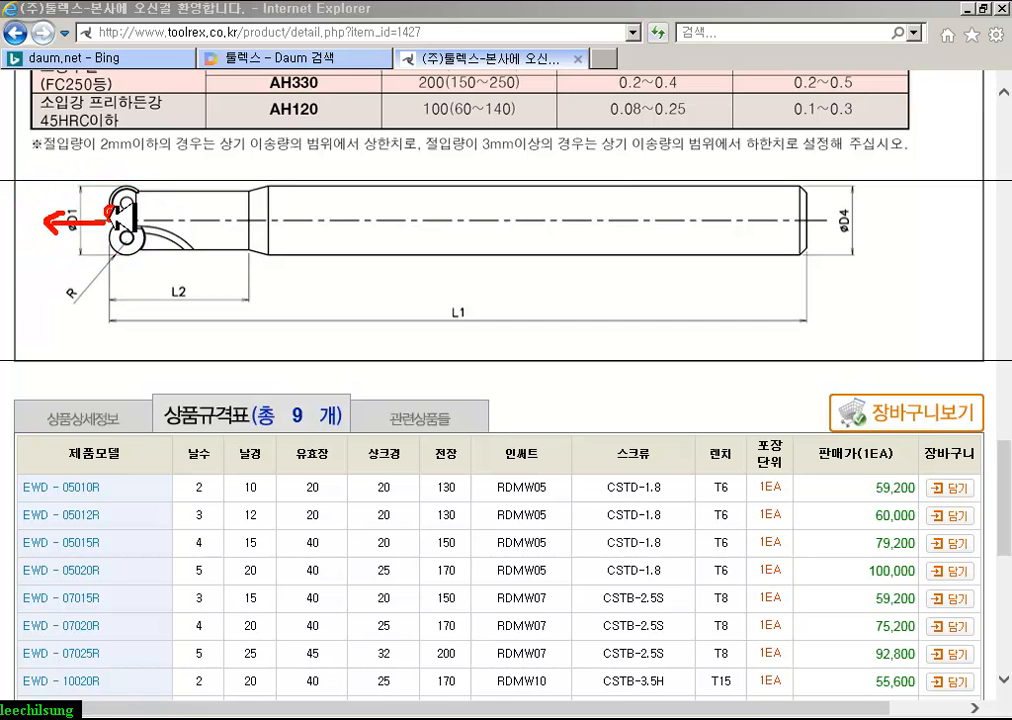
pyautogui.moveTo(116, 226); pyautogui.dragTo(120, 223)
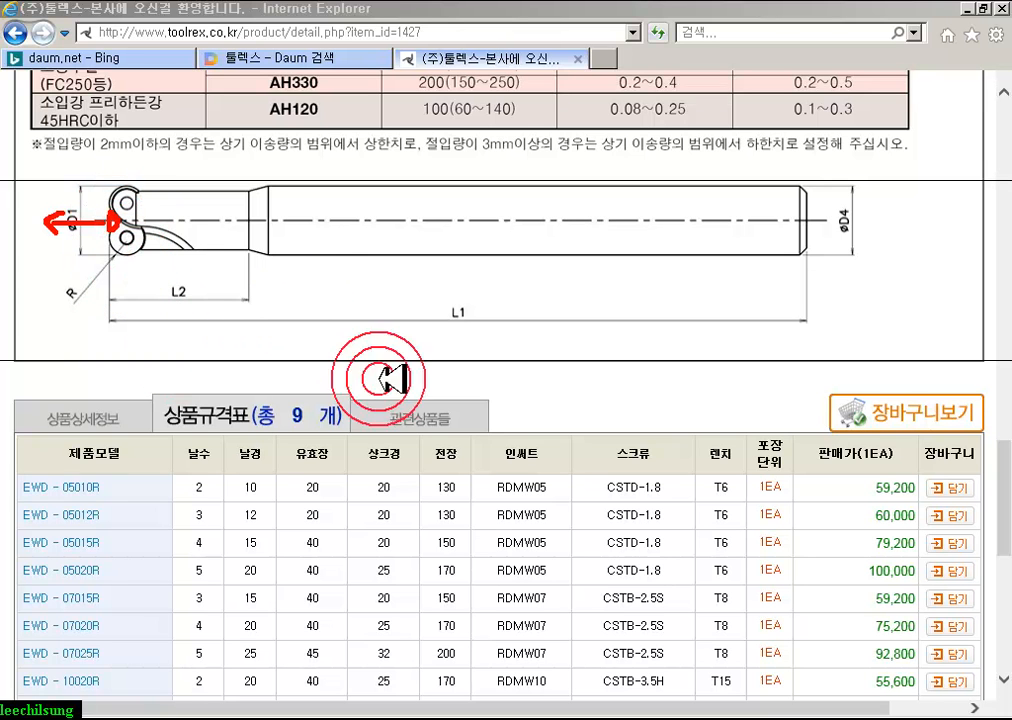
pyautogui.moveTo(383, 350)
pyautogui.mouseDown()
pyautogui.moveTo(402, 422)
pyautogui.moveTo(378, 372)
pyautogui.mouseUp()
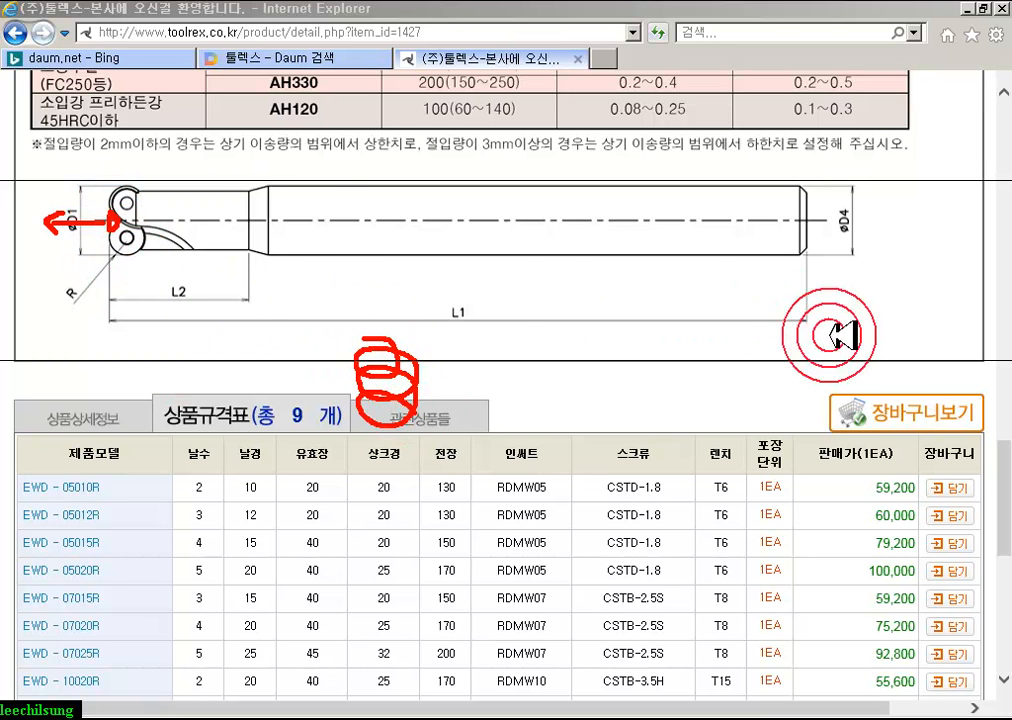
pyautogui.moveTo(855, 413); pyautogui.dragTo(527, 447)
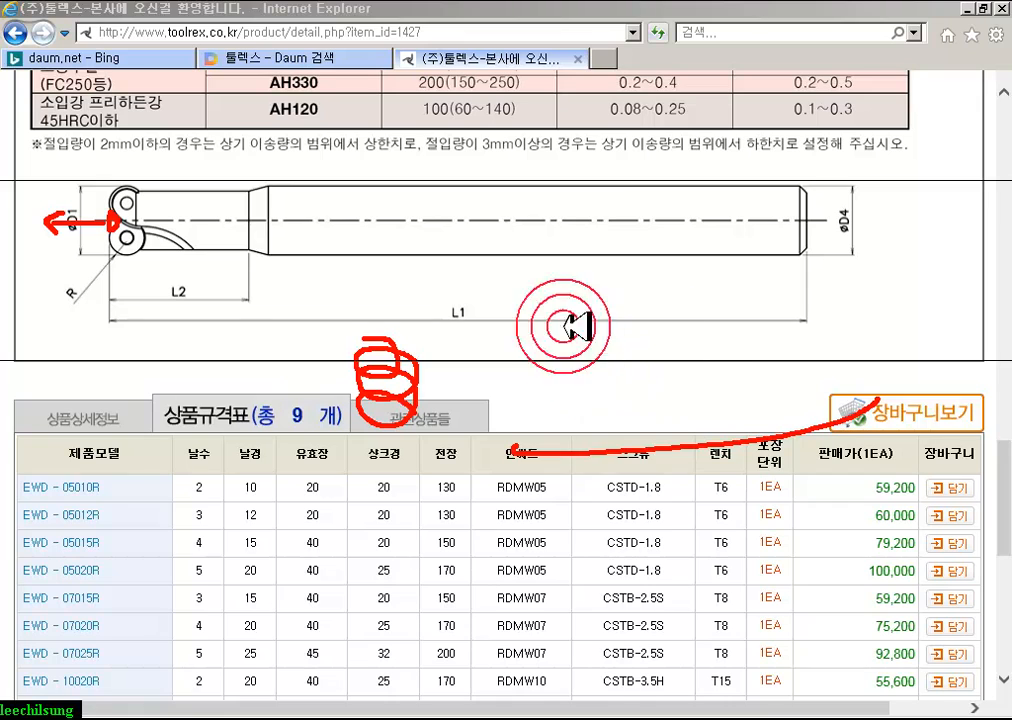
pyautogui.rightClick(652, 330)
pyautogui.click(700, 469)
# - Review the EWD page's helical, plunge and ramping diagrams with their depth and maximum ramp angle limits
pyautogui.scroll(8, 553, 420)
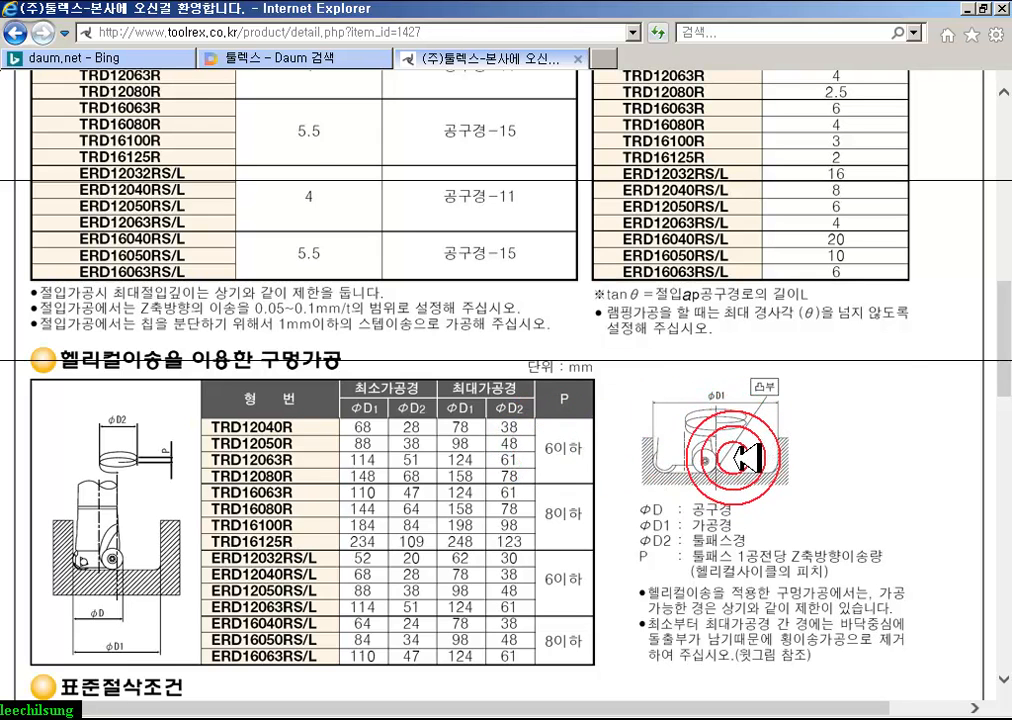
pyautogui.scroll(3, 746, 459)
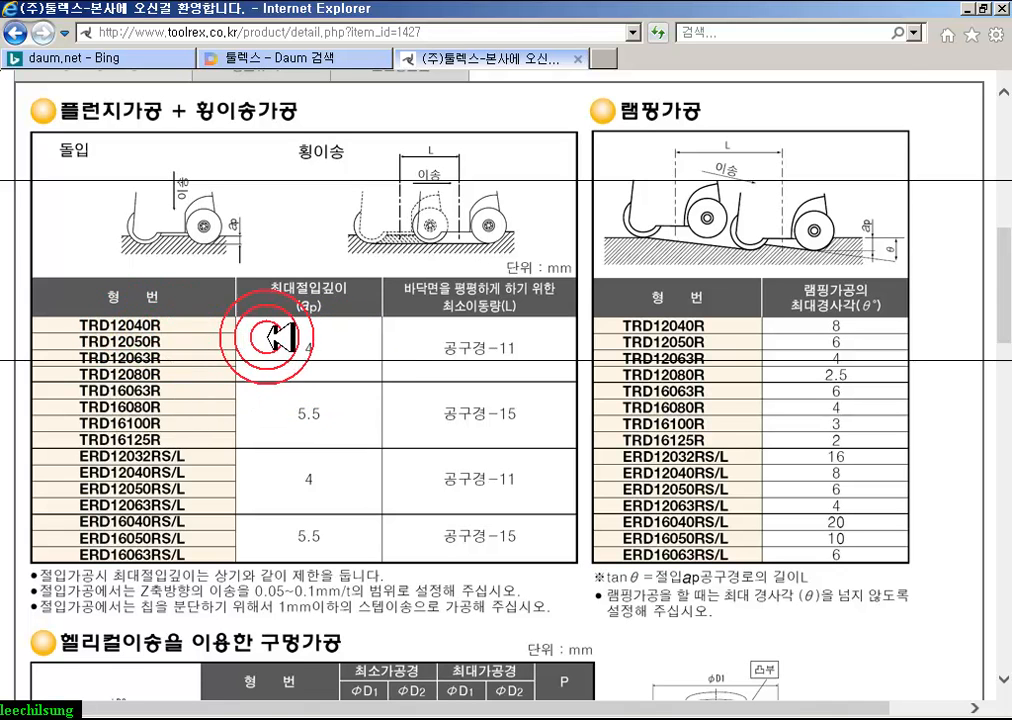
pyautogui.scroll(-8, 275, 340)
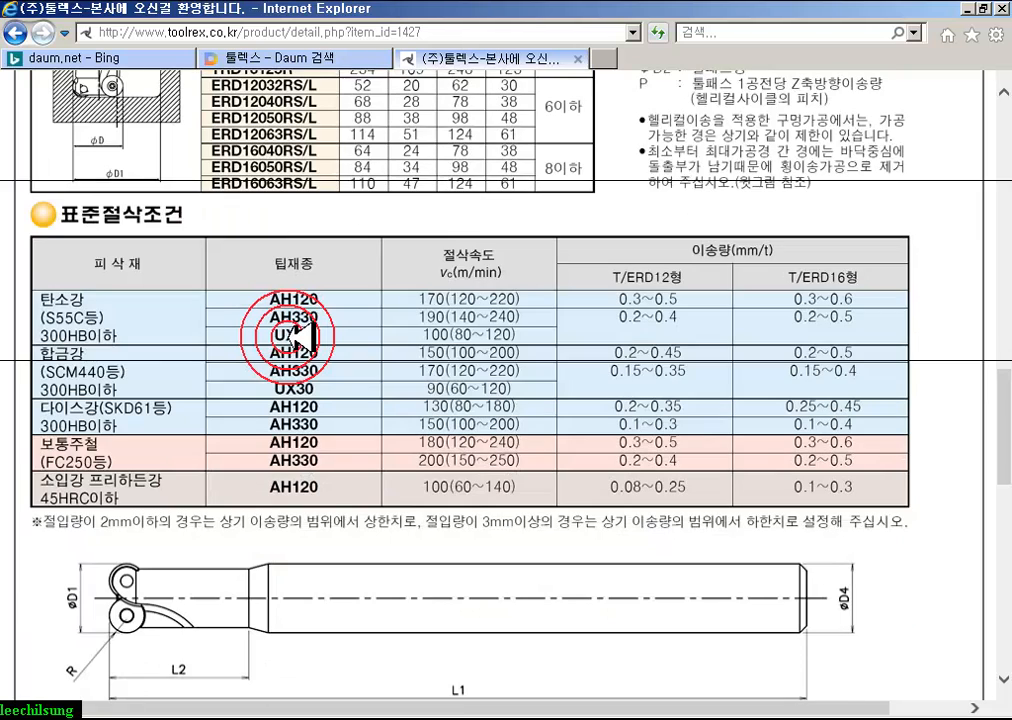
pyautogui.scroll(2, 300, 338)
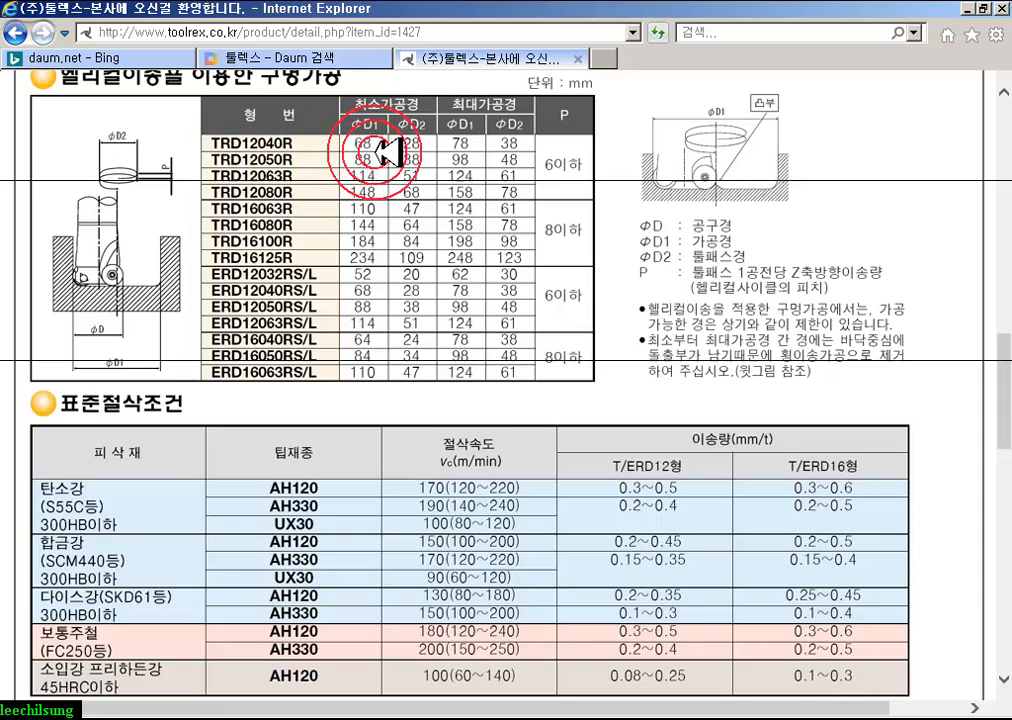
pyautogui.scroll(5, 474, 388)
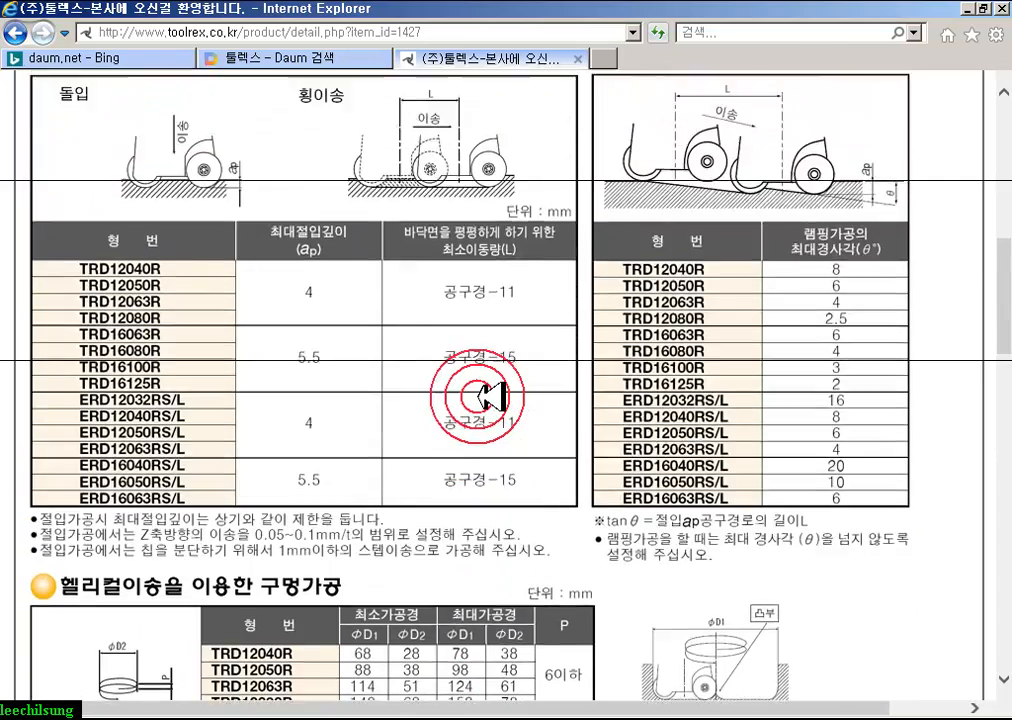
pyautogui.scroll(5, 490, 397)
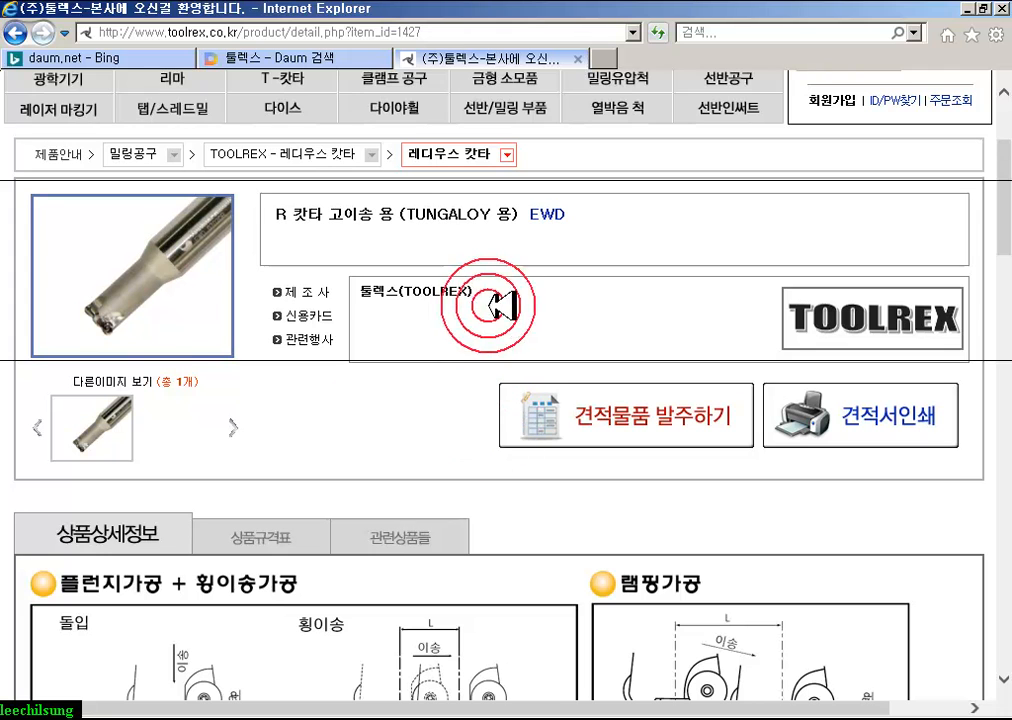
pyautogui.scroll(-3, 346, 422)
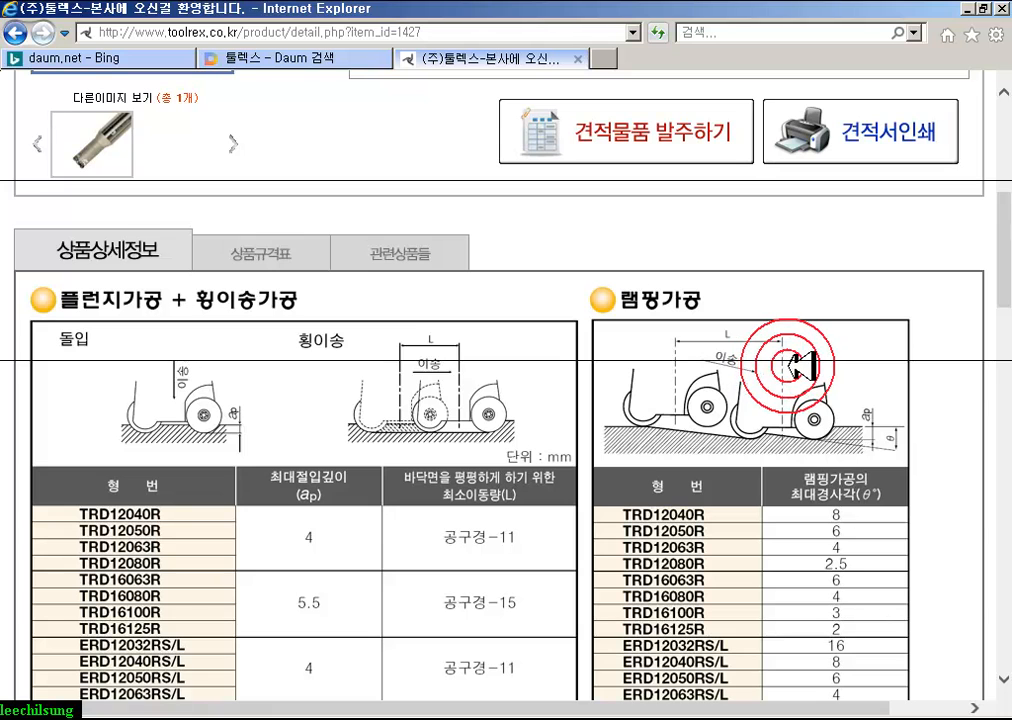
pyautogui.scroll(2, 776, 438)
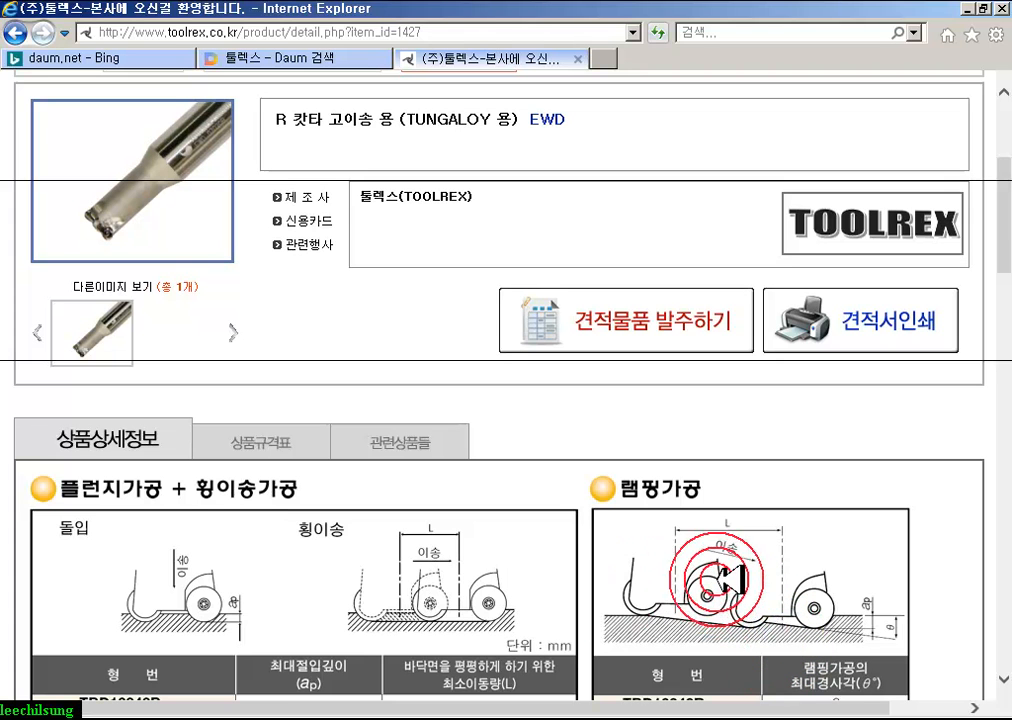
pyautogui.scroll(3, 445, 420)
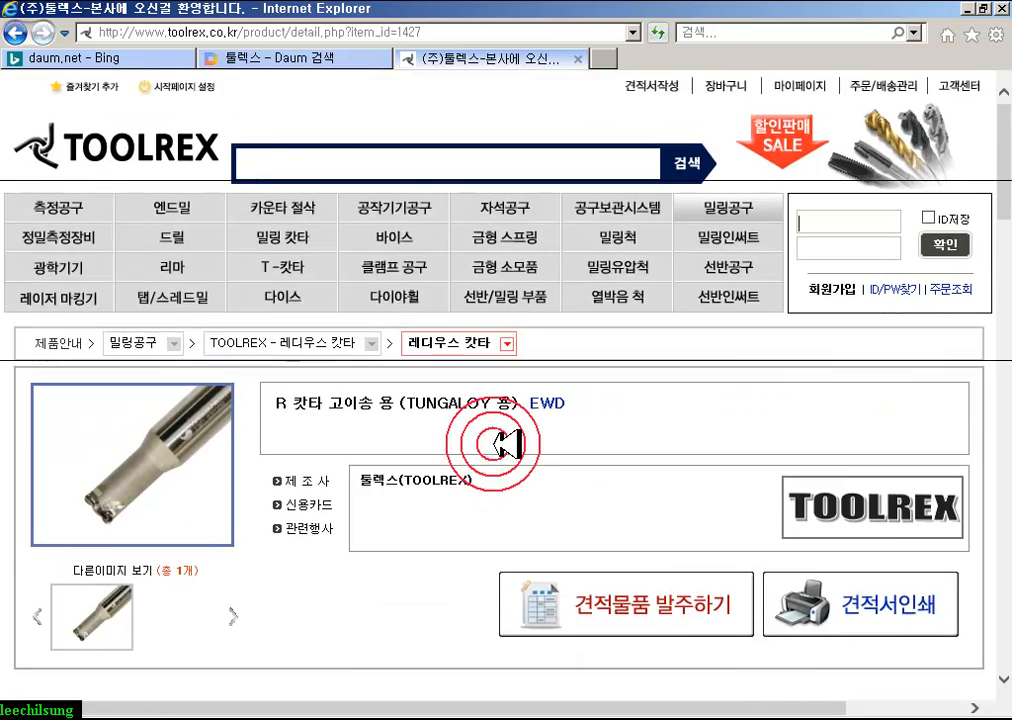
# - Reopen the 고경도용 JJ 코너 레디우스 엔드밀 product from the 엔드밀 category
pyautogui.click(135, 205)
pyautogui.scroll(-10, 520, 380)
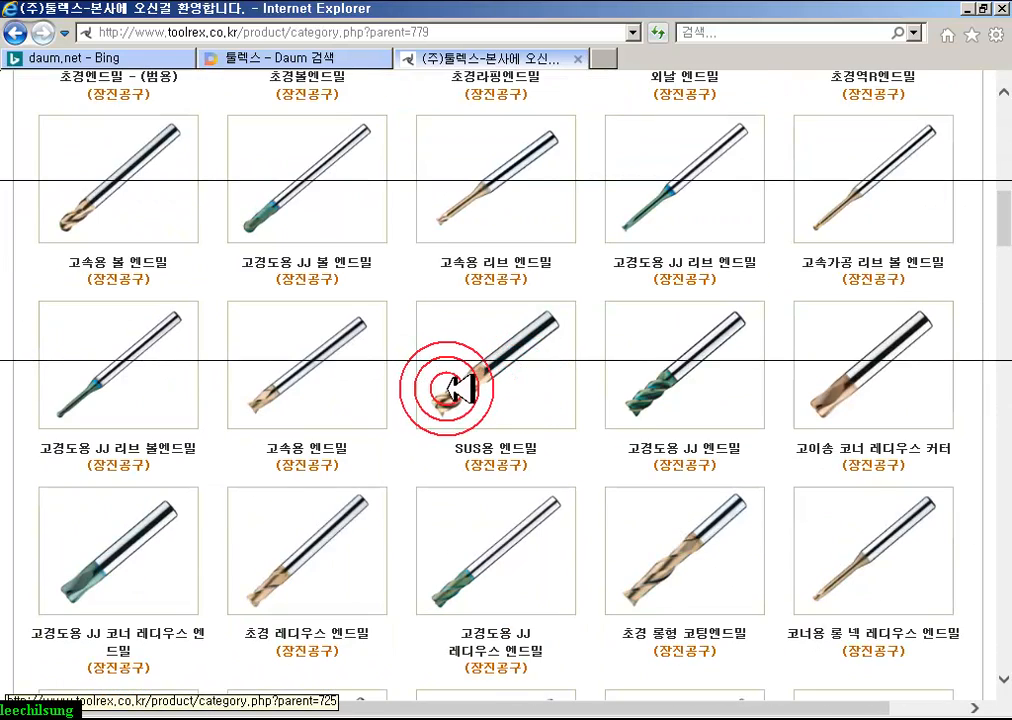
pyautogui.scroll(-4, 455, 390)
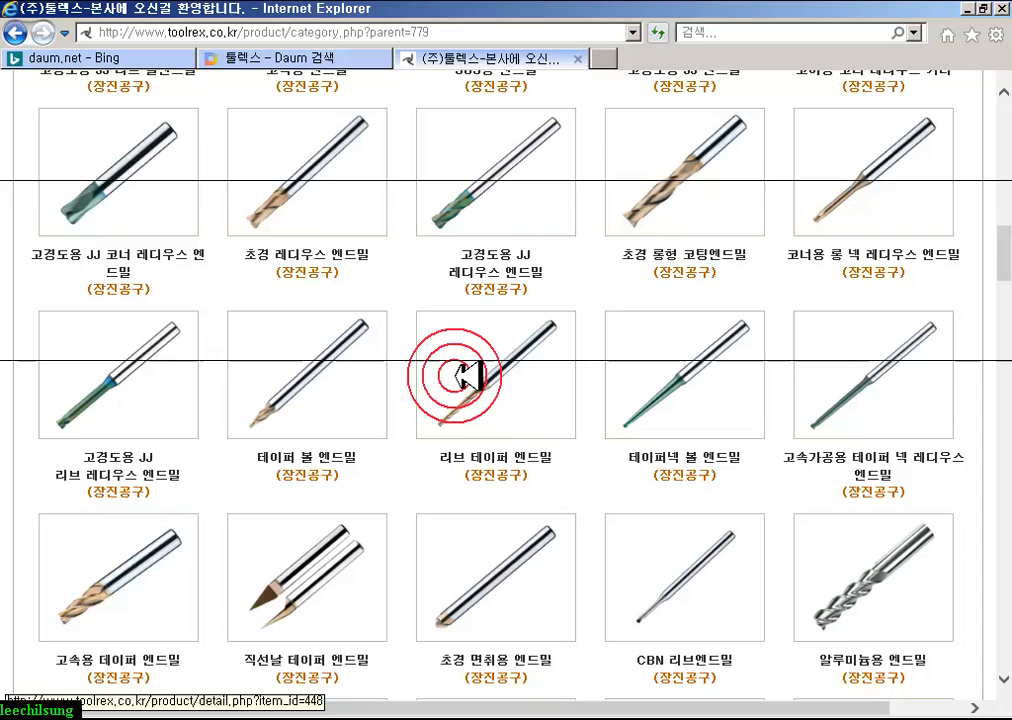
pyautogui.click(95, 200)
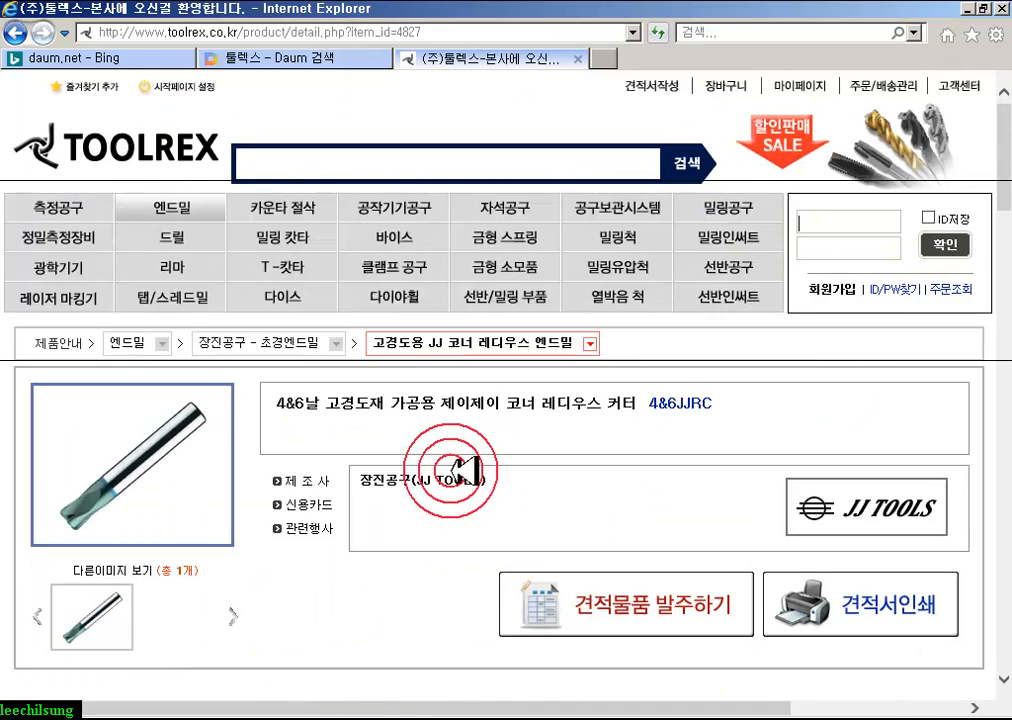
# - Review the 4&6JJRC cutter's feature description and drawings, and close the browser with all its tabs to return to Mastercam
pyautogui.scroll(-4, 455, 470)
pyautogui.scroll(-3, 465, 468)
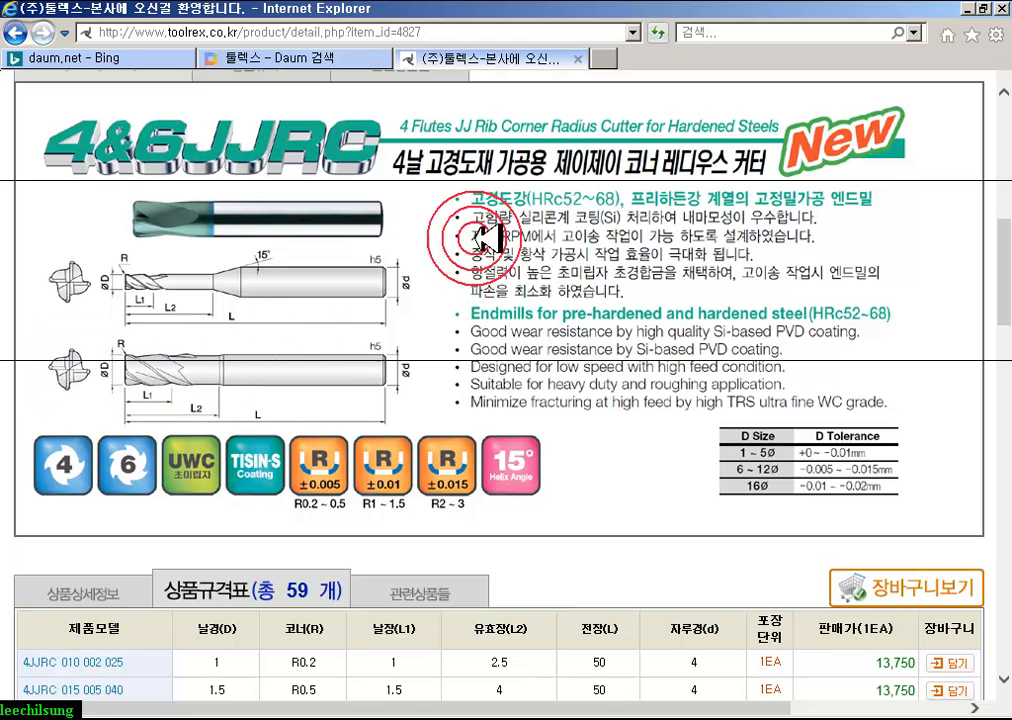
pyautogui.click(998, 8)
pyautogui.click(492, 375)
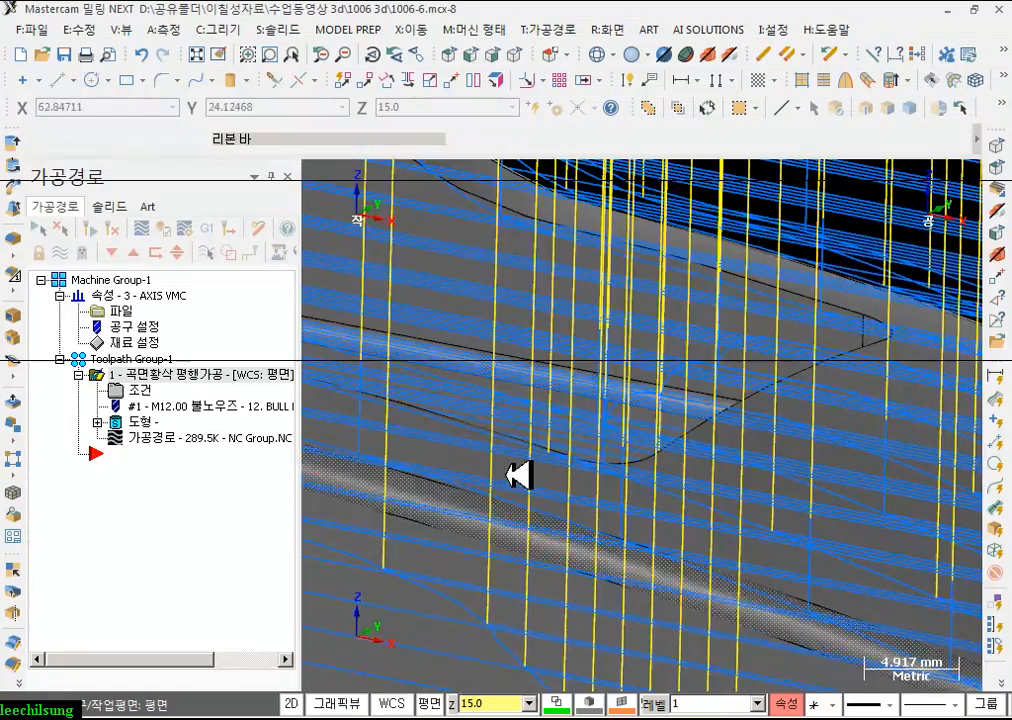
# - Set the parallel roughing's Z plunge type to 한방향으로 진입 and turn off cutting in the -Z direction
pyautogui.scroll(-5, 576, 373)
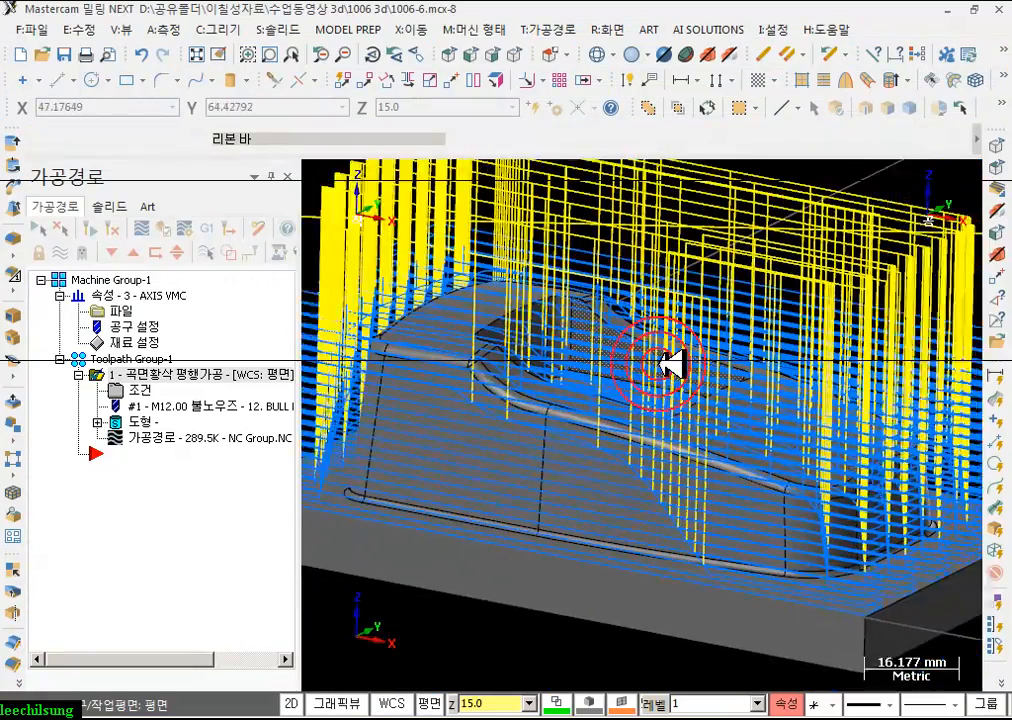
pyautogui.scroll(1, 665, 365)
pyautogui.moveTo(660, 345)
pyautogui.mouseDown(button='middle')
pyautogui.moveTo(630, 429)
pyautogui.moveTo(658, 370)
pyautogui.mouseUp(button='middle')
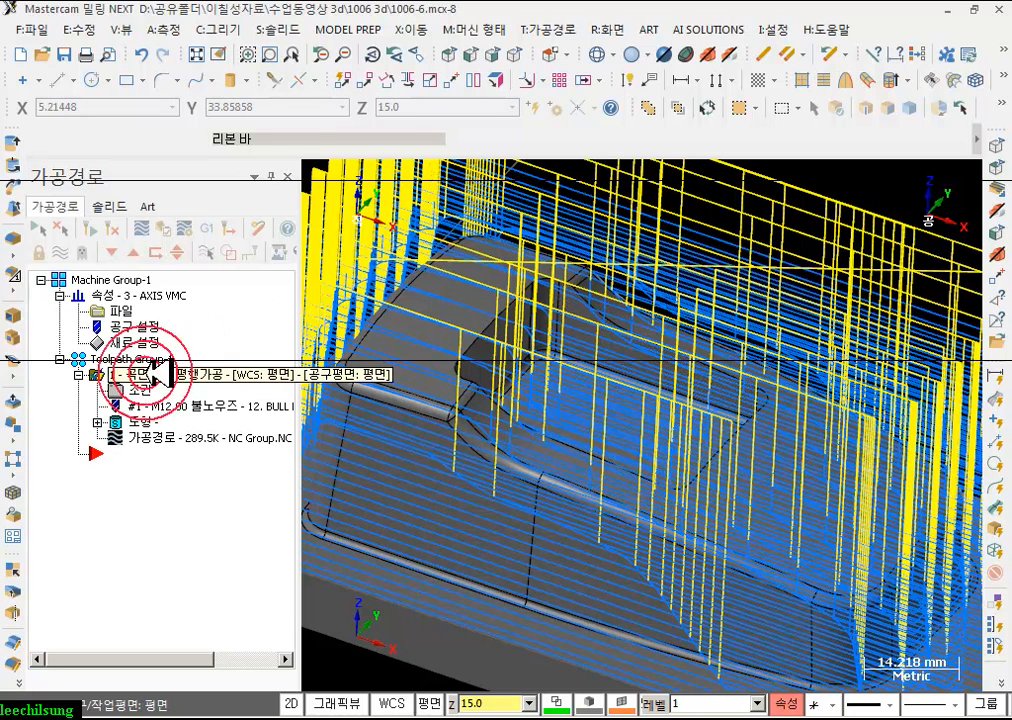
pyautogui.click(120, 389)
pyautogui.click(327, 121)
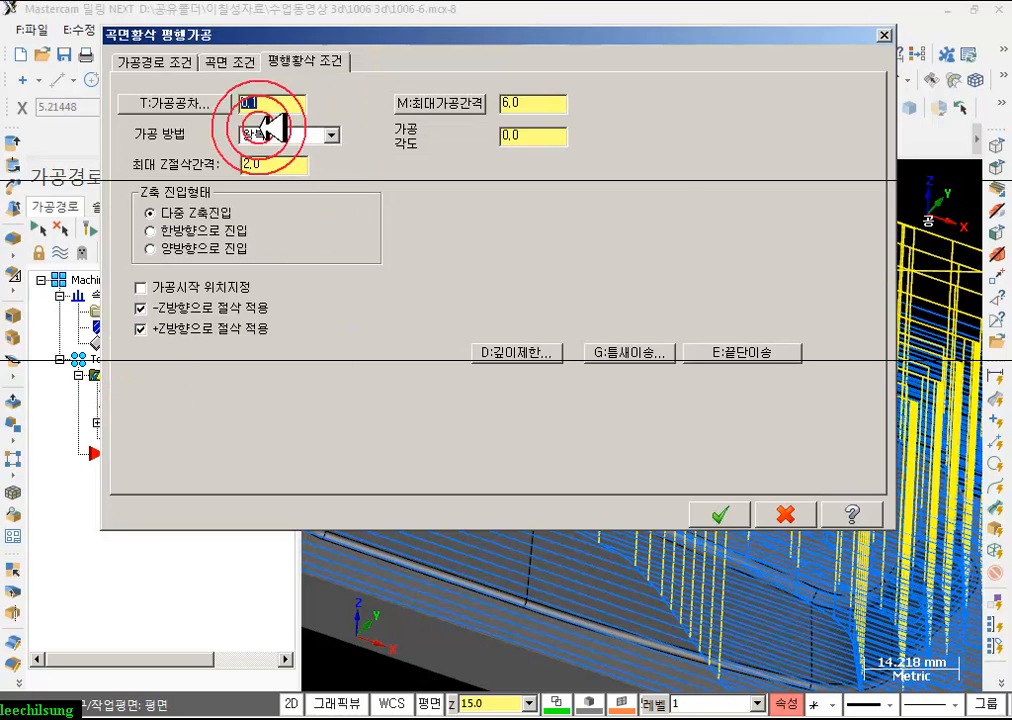
pyautogui.click(200, 212)
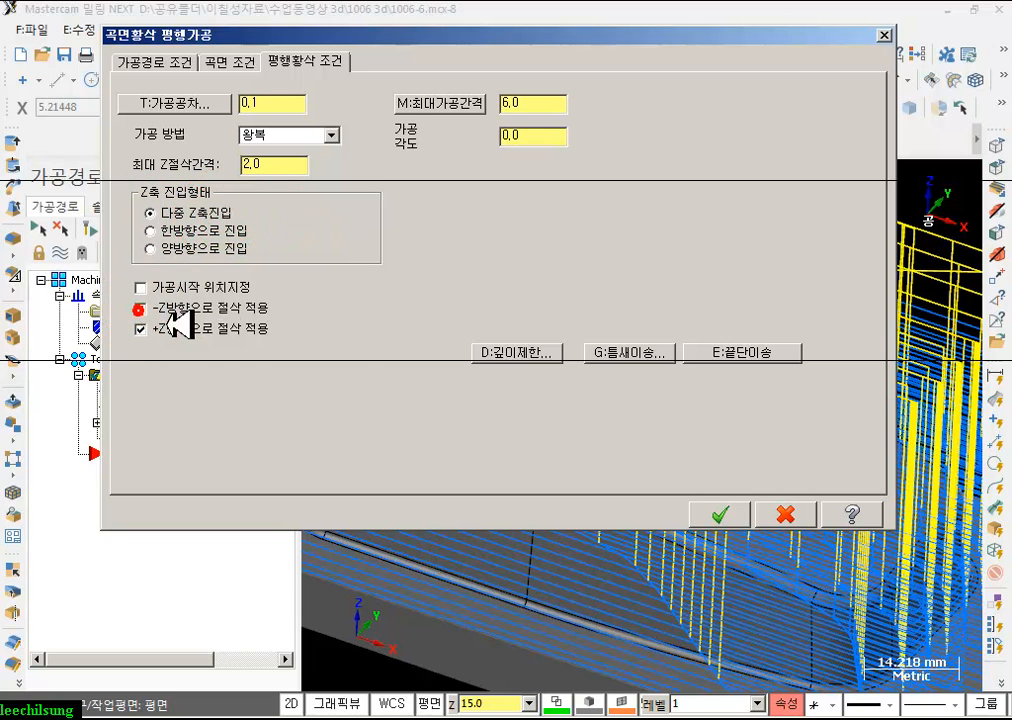
pyautogui.click(150, 230)
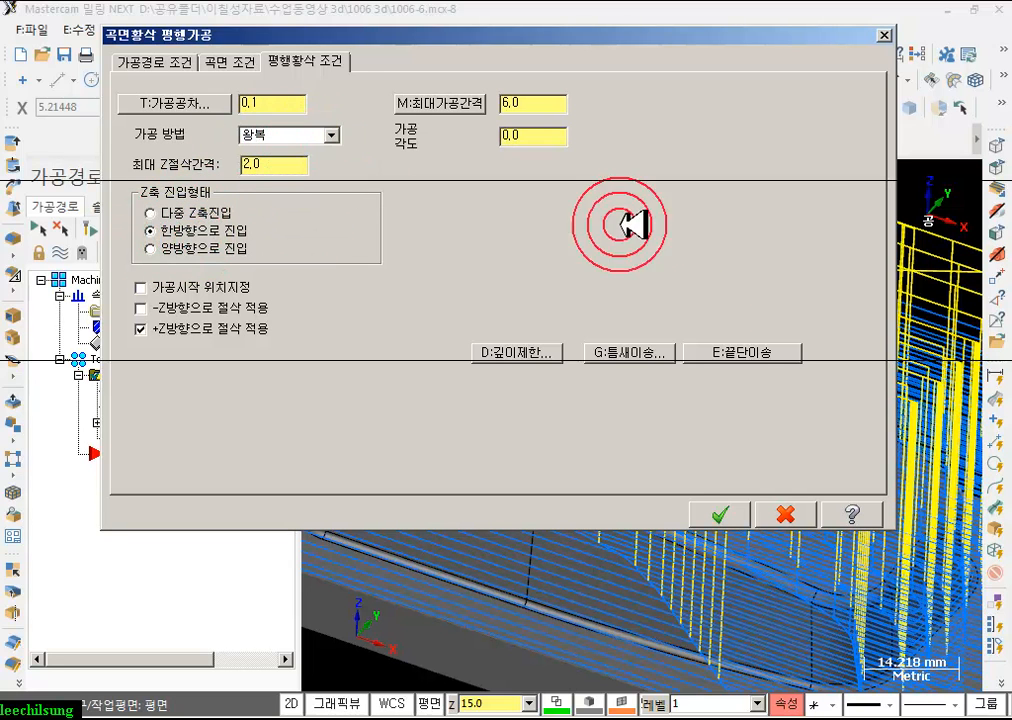
pyautogui.click(722, 513)
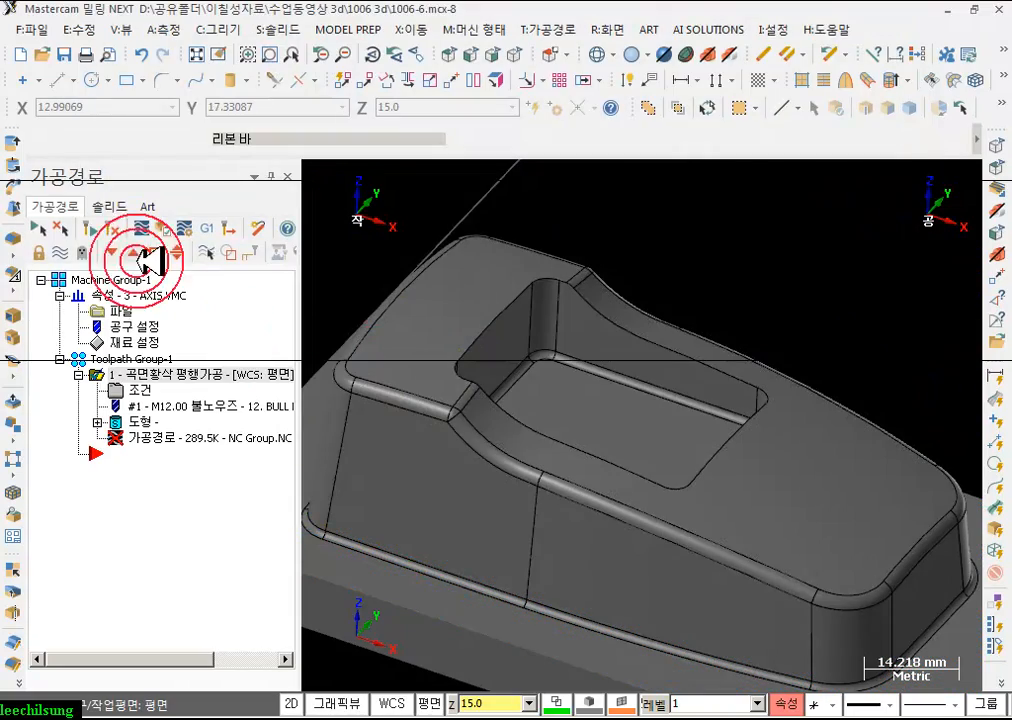
# - Regenerate the parallel surface roughing toolpath and examine its passes around the pocket
pyautogui.click(90, 229)
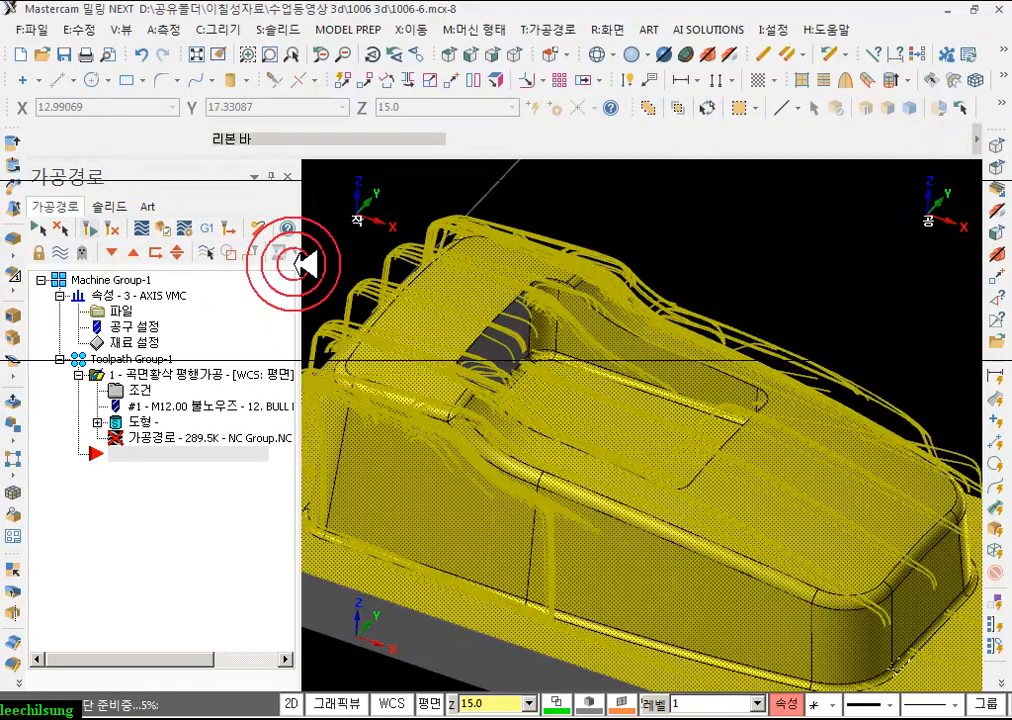
pyautogui.scroll(3, 644, 463)
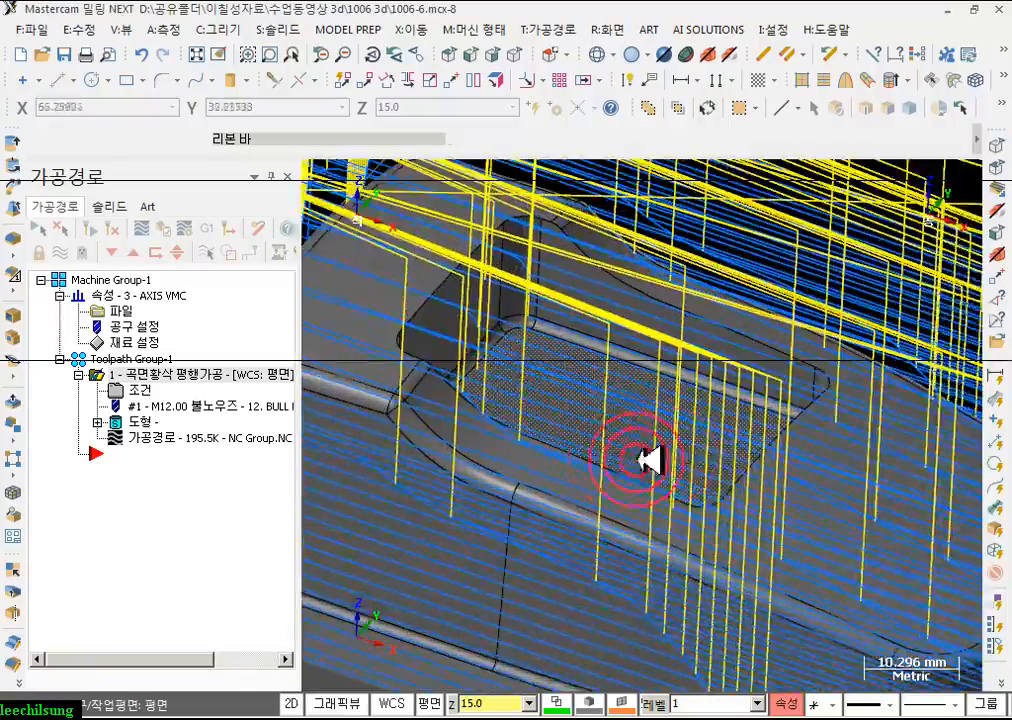
pyautogui.moveTo(676, 437); pyautogui.dragTo(633, 397, button='middle')
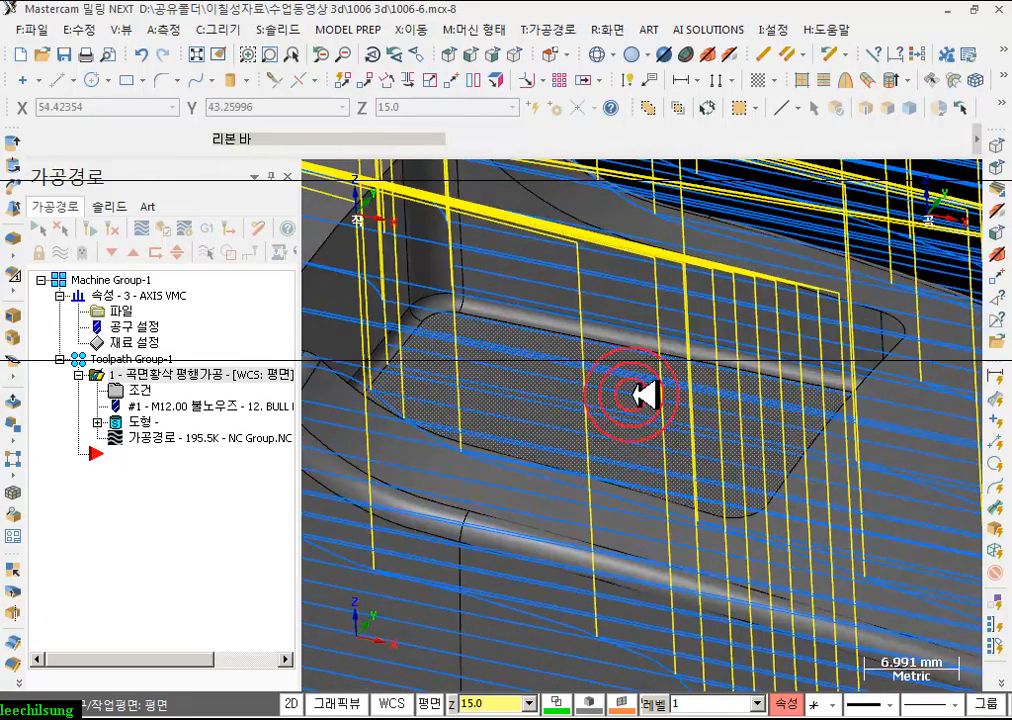
pyautogui.scroll(-3, 602, 354)
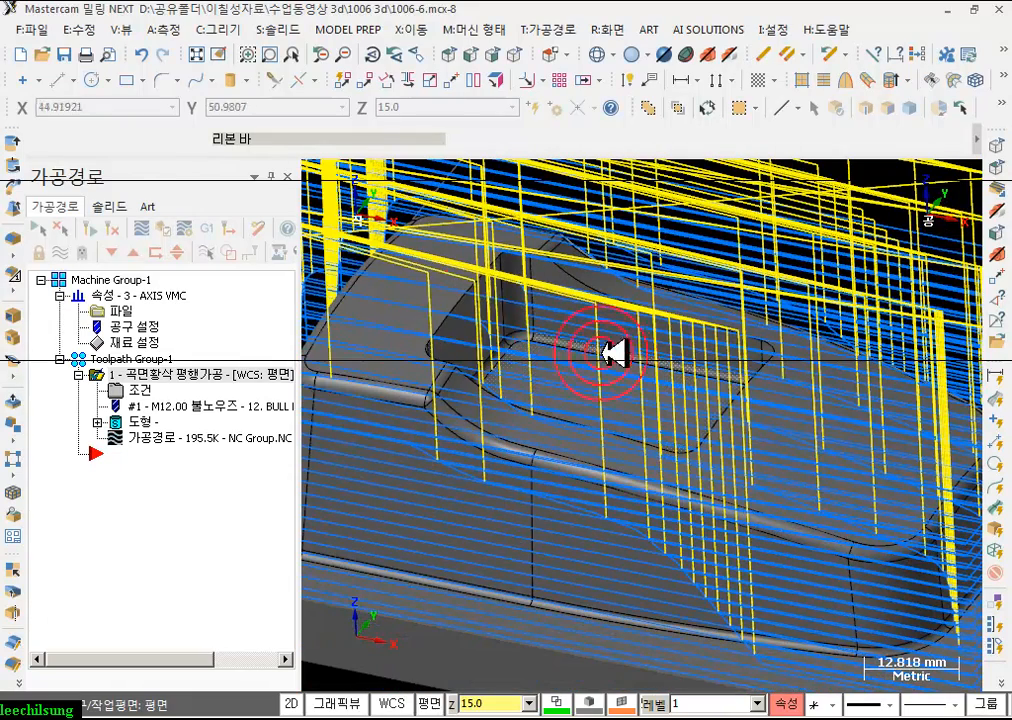
# - Open the backplot of the parallel roughing toolpath and examine passes 2 and 3, turning on the display of rapid moves
pyautogui.click(155, 436)
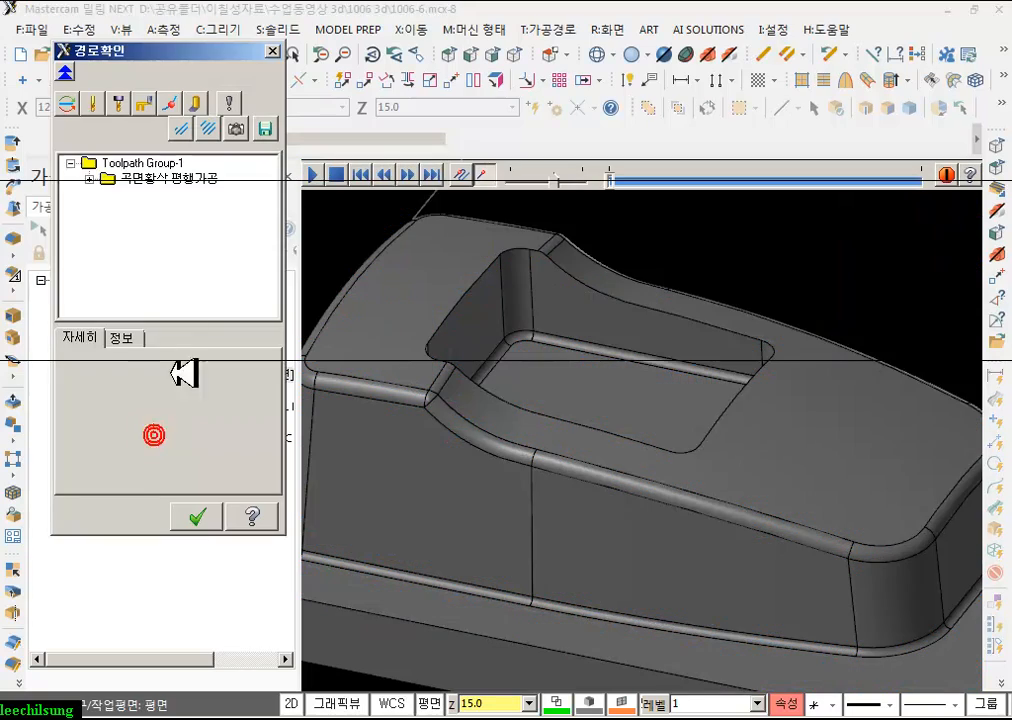
pyautogui.click(90, 177)
pyautogui.click(152, 180)
pyautogui.scroll(-4, 640, 294)
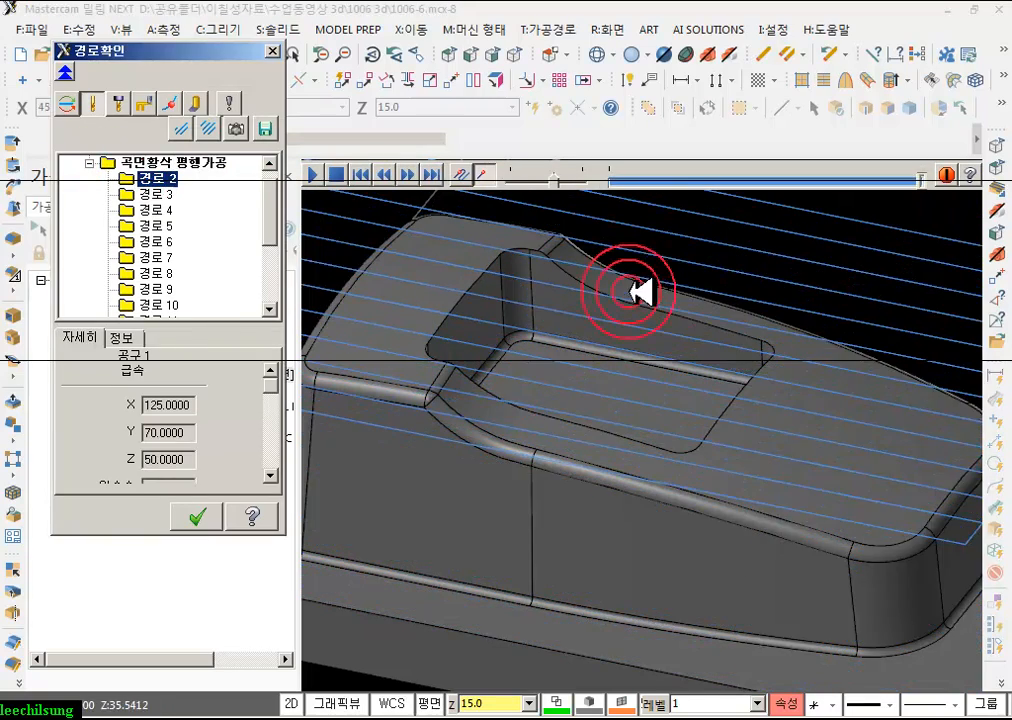
pyautogui.press('Down')
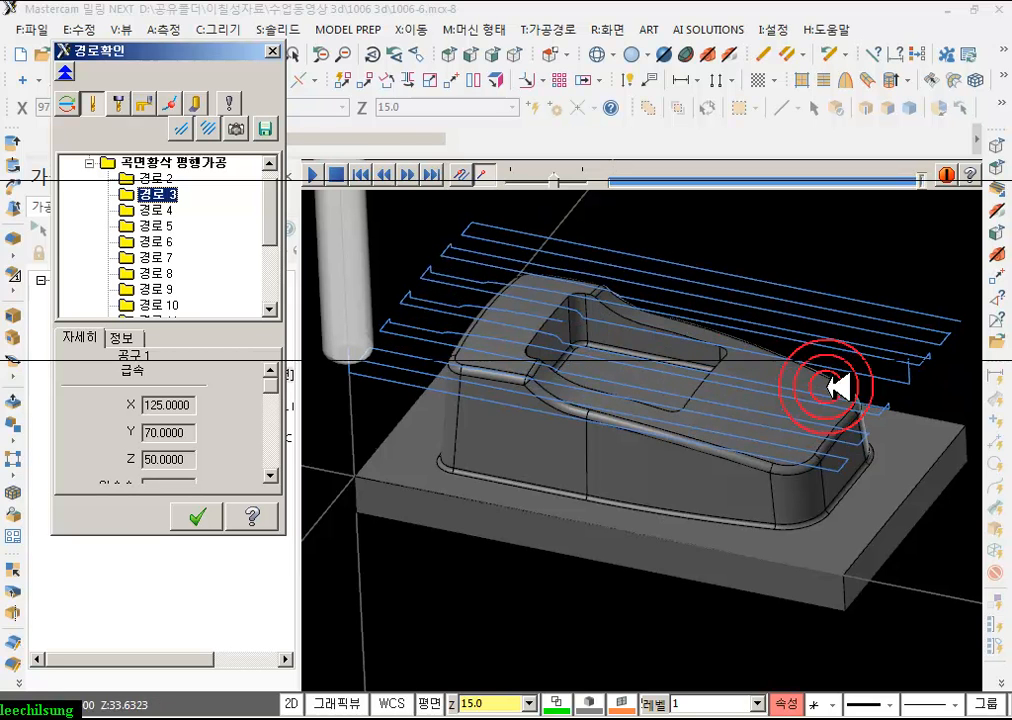
pyautogui.click(146, 104)
pyautogui.press('Down')
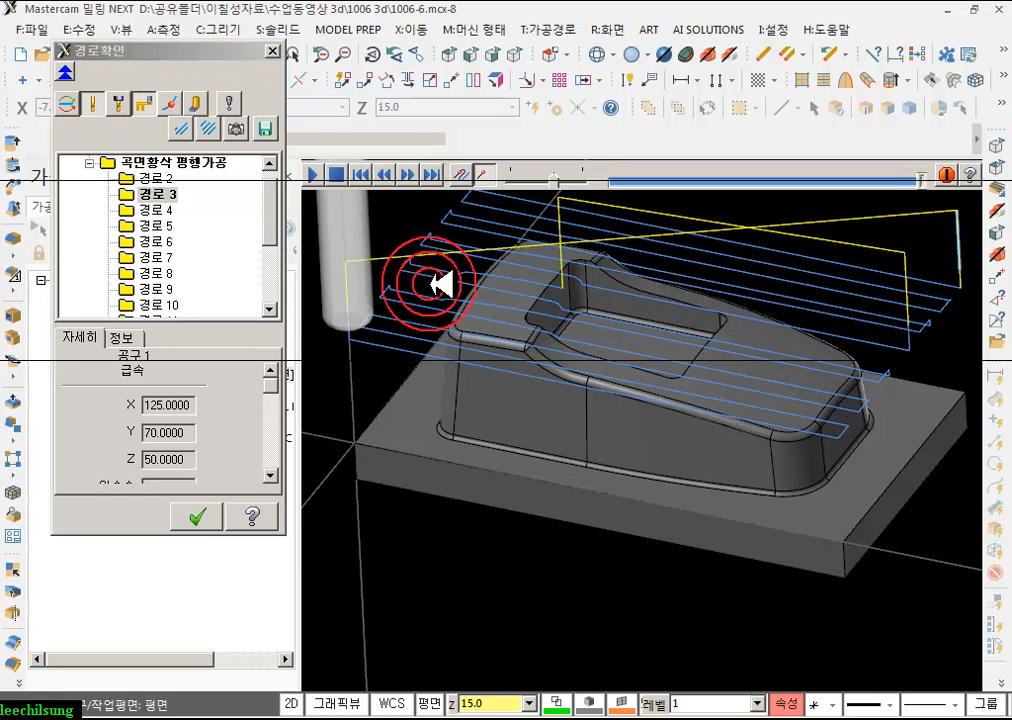
# - Display pass 4 and step the tool through its cutting, plunge and rapid moves over the pocket, continuing through passes 5 and 6
pyautogui.click(155, 210)
pyautogui.moveTo(486, 502); pyautogui.dragTo(590, 369, button='middle')
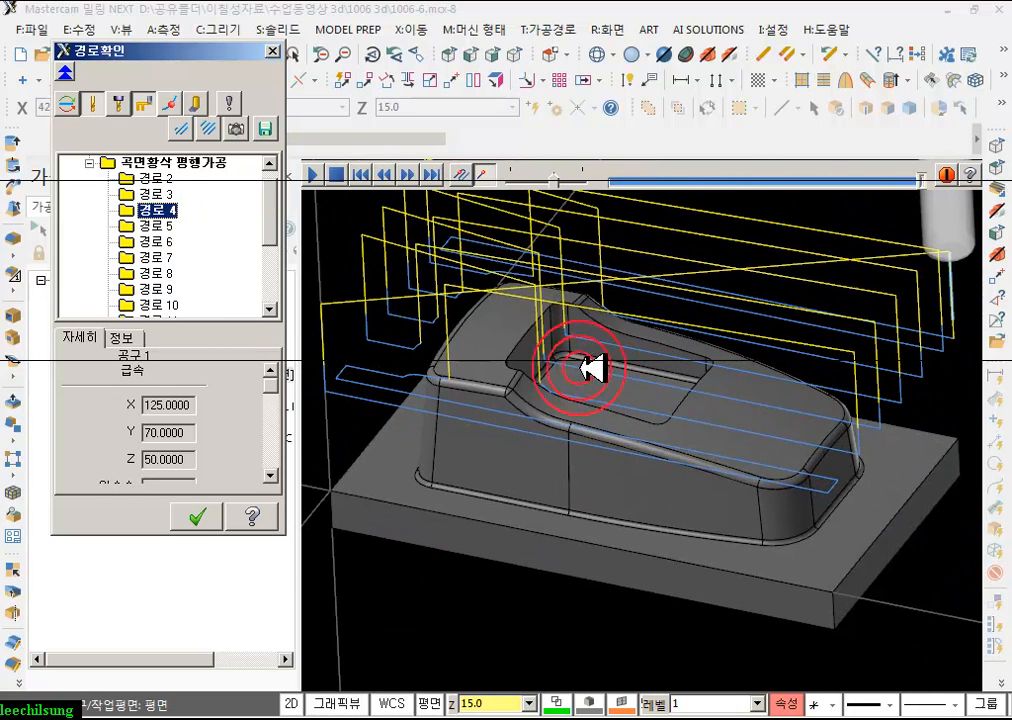
pyautogui.click(911, 397)
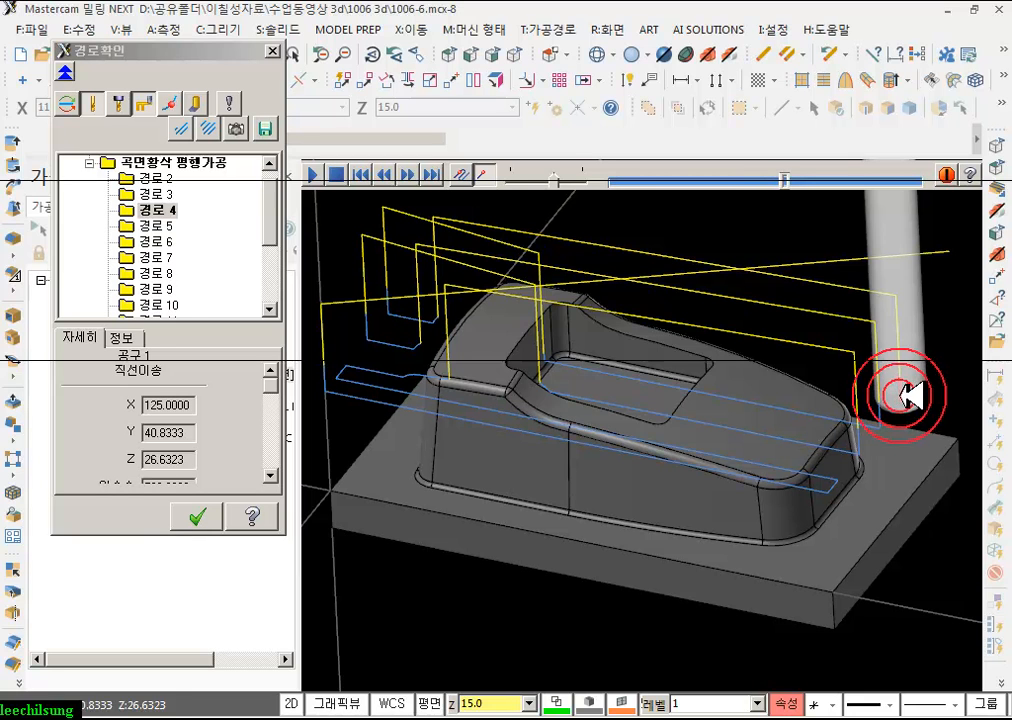
pyautogui.press('s')
pyautogui.press('s')
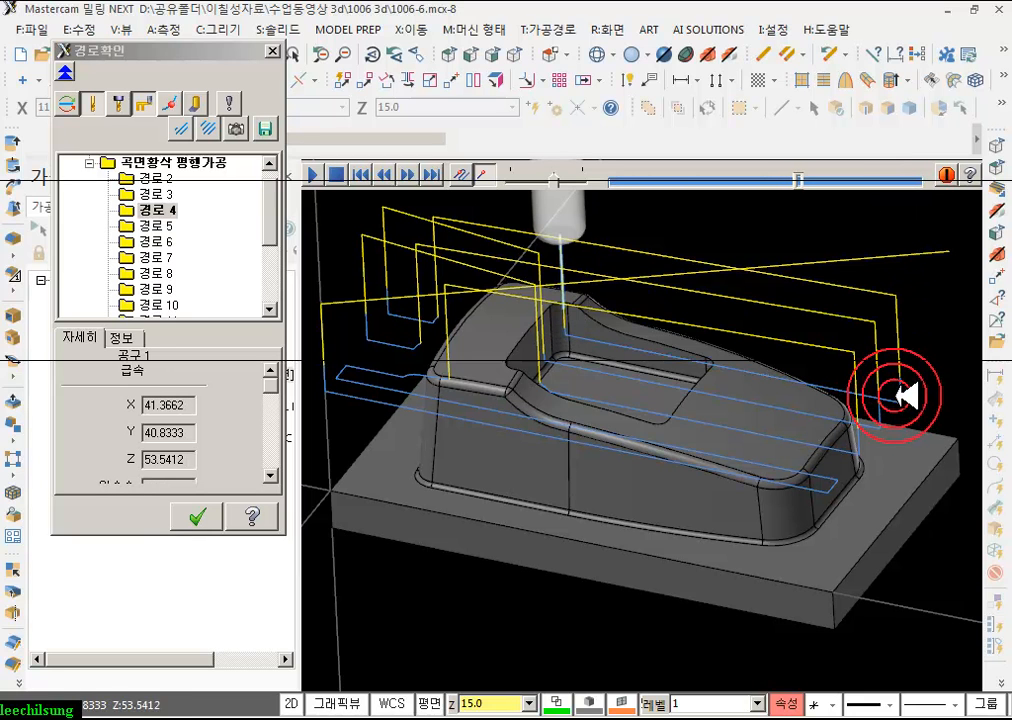
pyautogui.press('s')
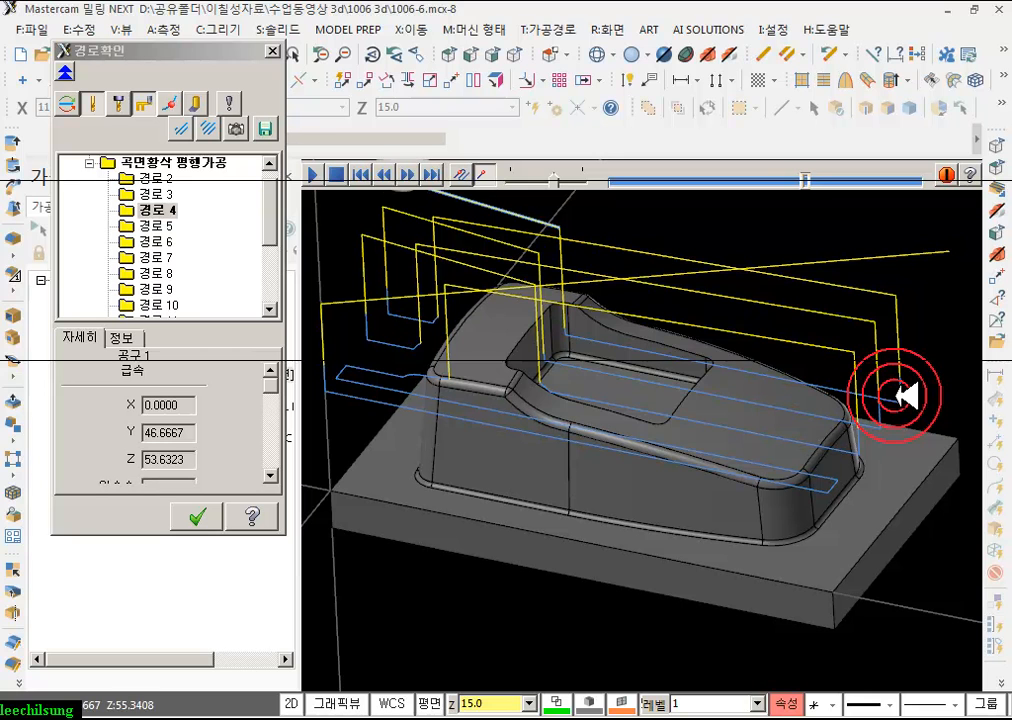
pyautogui.press('s')
pyautogui.press('s')
pyautogui.press('s')
pyautogui.press('s')
pyautogui.press('s')
pyautogui.press('s')
pyautogui.press('s')
pyautogui.press('s')
pyautogui.press('s')
pyautogui.press('s')
pyautogui.press('s')
pyautogui.press('s')
pyautogui.press('s')
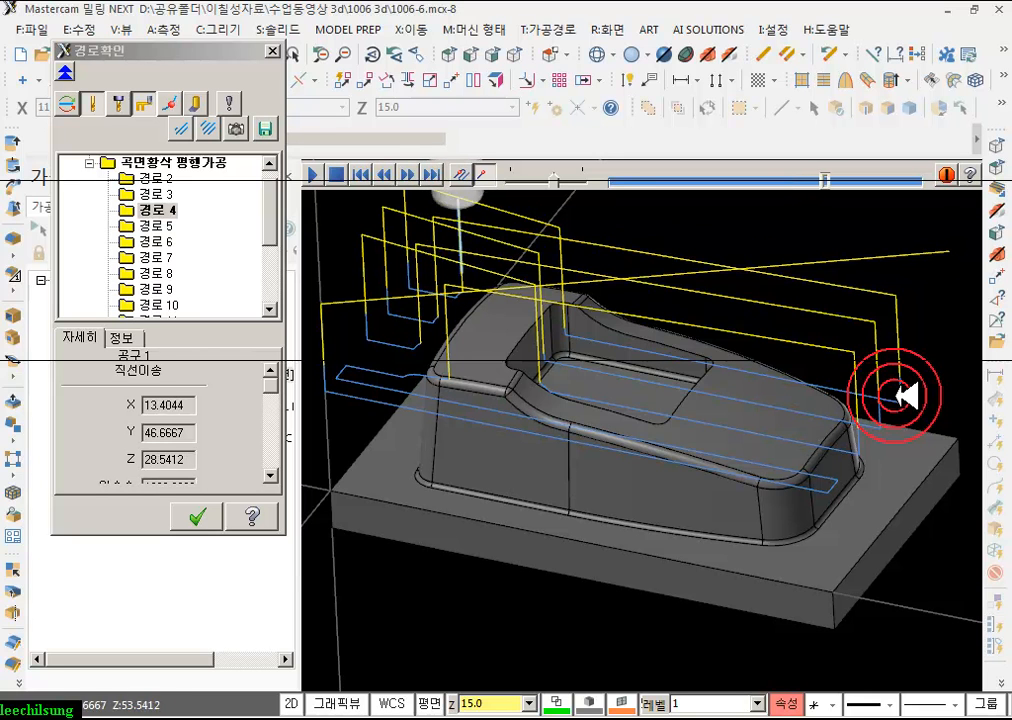
pyautogui.press('s')
pyautogui.press('s')
pyautogui.press('s')
pyautogui.press('s')
pyautogui.press('s')
pyautogui.press('s')
pyautogui.press('s')
pyautogui.press('s')
pyautogui.press('s')
pyautogui.press('s')
pyautogui.press('s')
pyautogui.press('s')
pyautogui.press('s')
pyautogui.press('s')
pyautogui.press('s')
pyautogui.press('s')
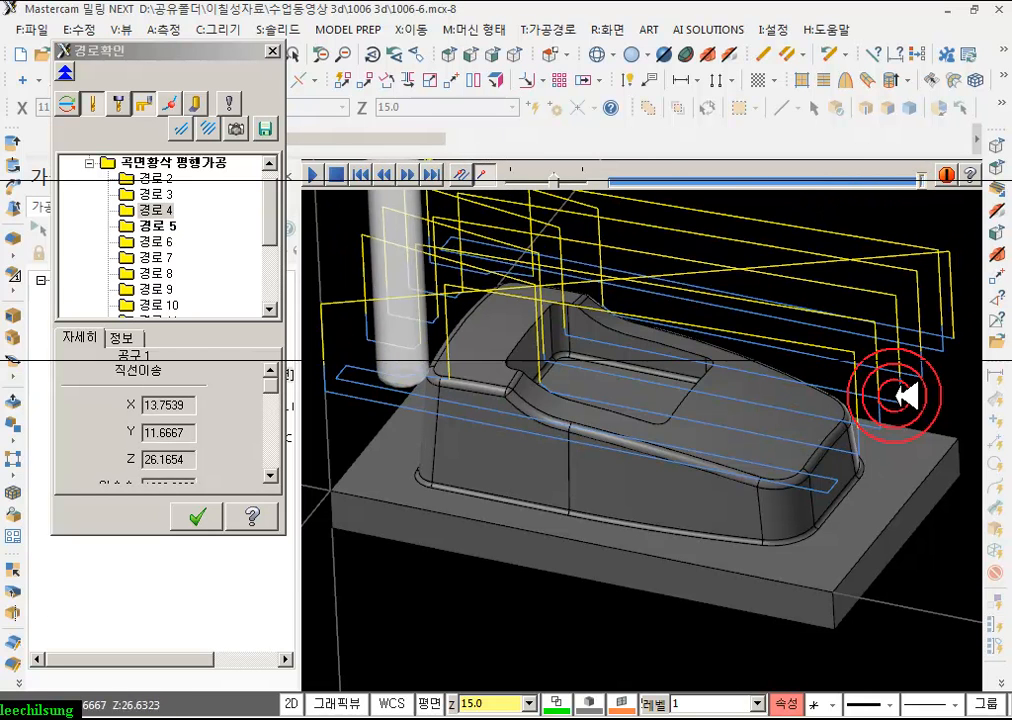
pyautogui.press('s')
pyautogui.press('s')
pyautogui.press('s')
pyautogui.press('s')
pyautogui.press('s')
pyautogui.press('s')
pyautogui.press('s')
pyautogui.press('s')
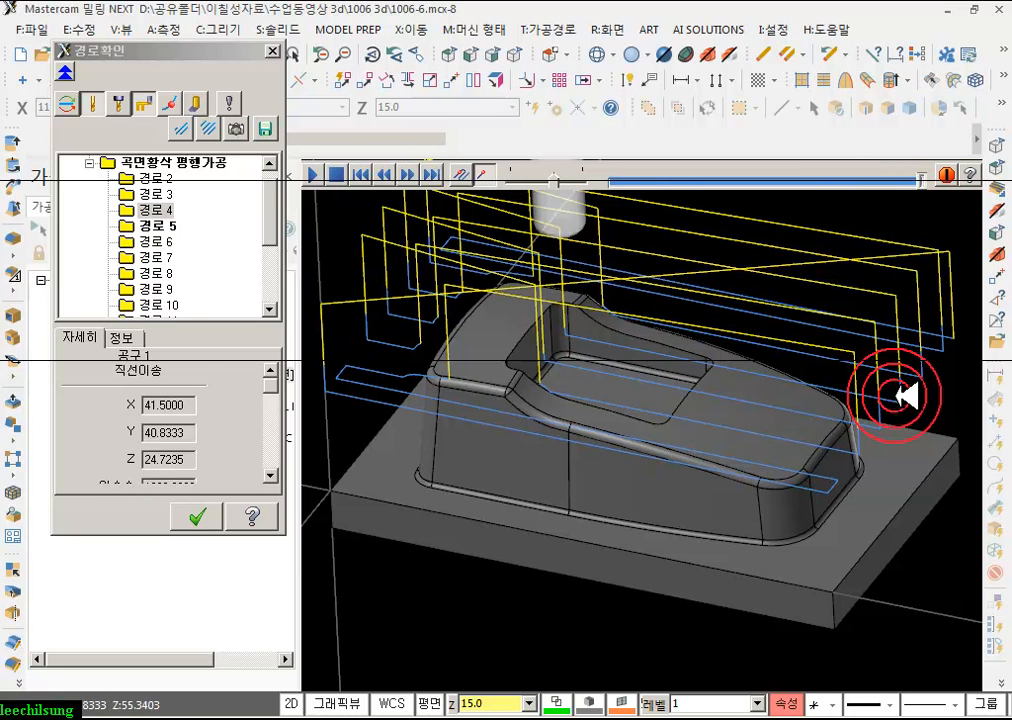
pyautogui.press('s')
pyautogui.press('s')
pyautogui.press('s')
pyautogui.press('s')
pyautogui.press('s')
pyautogui.press('s')
pyautogui.press('s')
pyautogui.press('s')
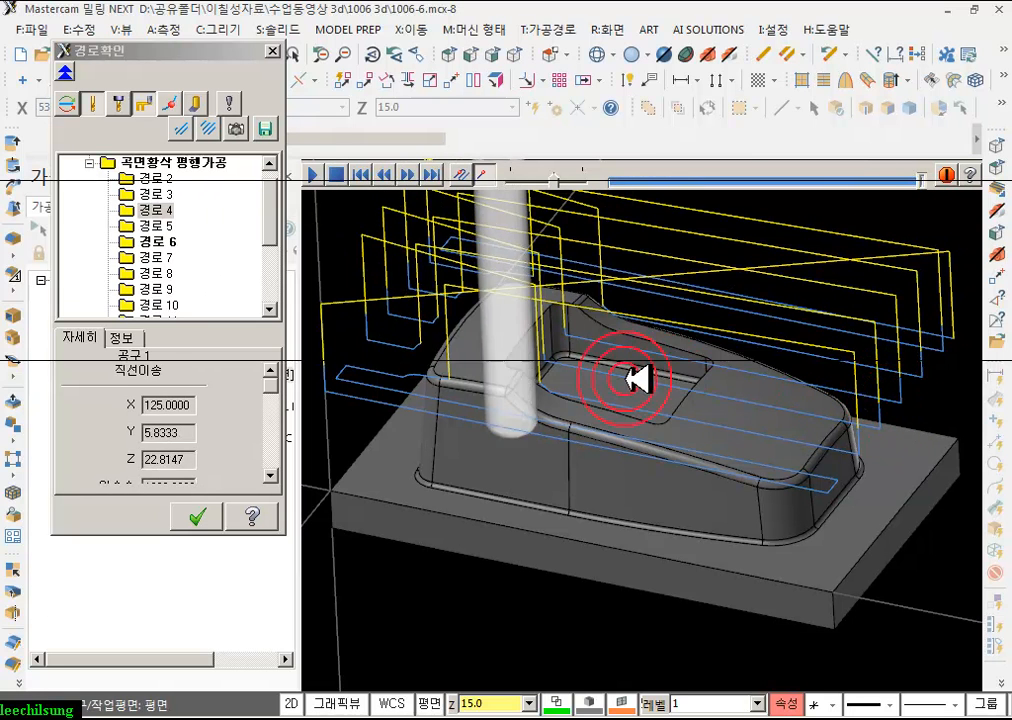
pyautogui.press('s')
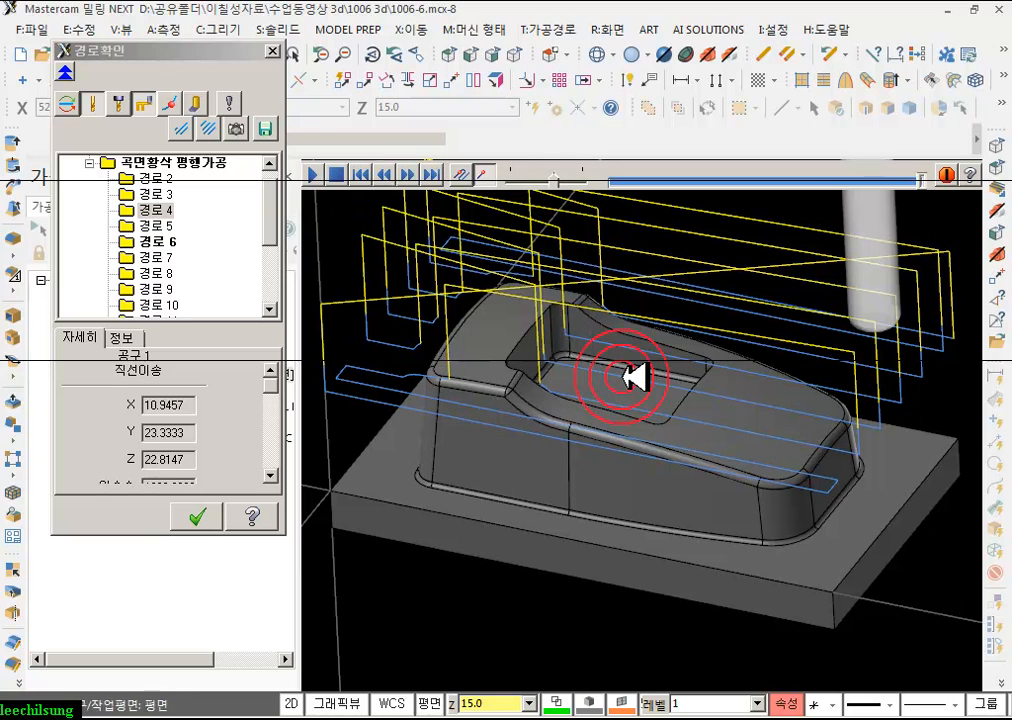
# - Examine passes 7 through 18 one after another, with their cutting and rapid moves around the model
pyautogui.click(140, 262)
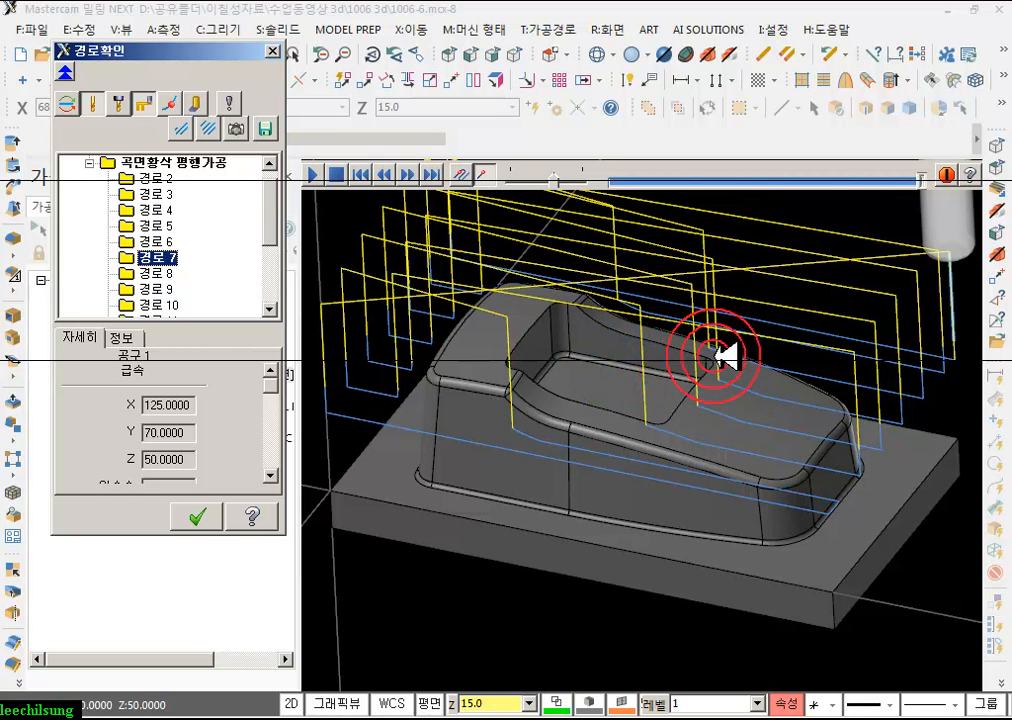
pyautogui.click(156, 274)
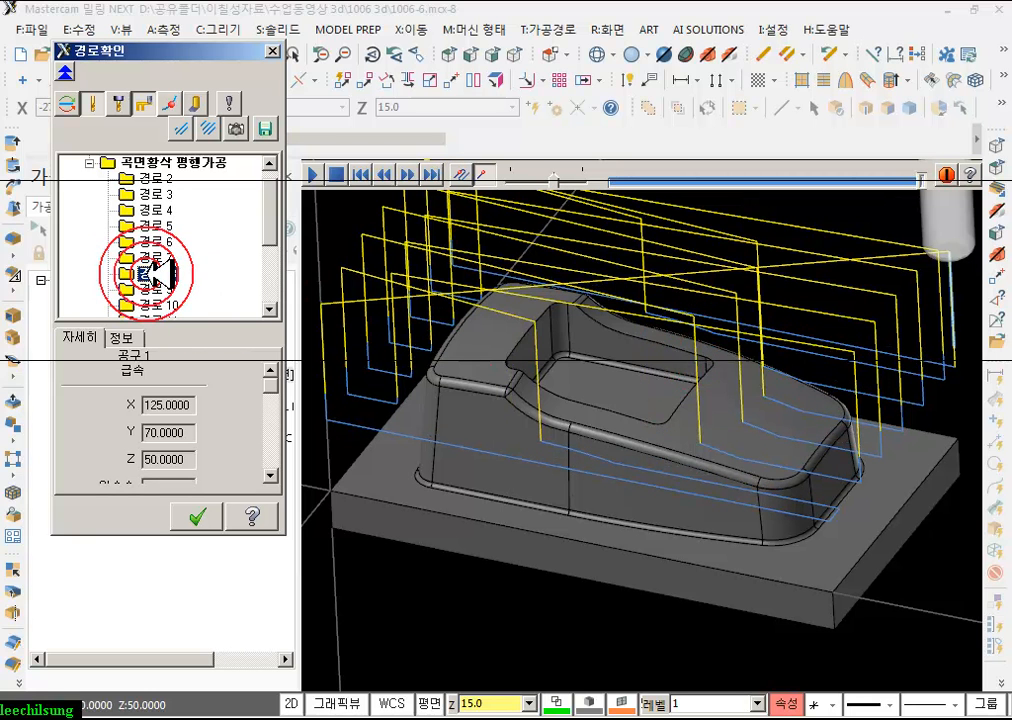
pyautogui.press('Down')
pyautogui.press('Down')
pyautogui.press('Down')
pyautogui.press('Down')
pyautogui.press('Down')
pyautogui.press('Down')
pyautogui.press('Down')
pyautogui.press('Down')
pyautogui.press('Down')
pyautogui.press('Down')
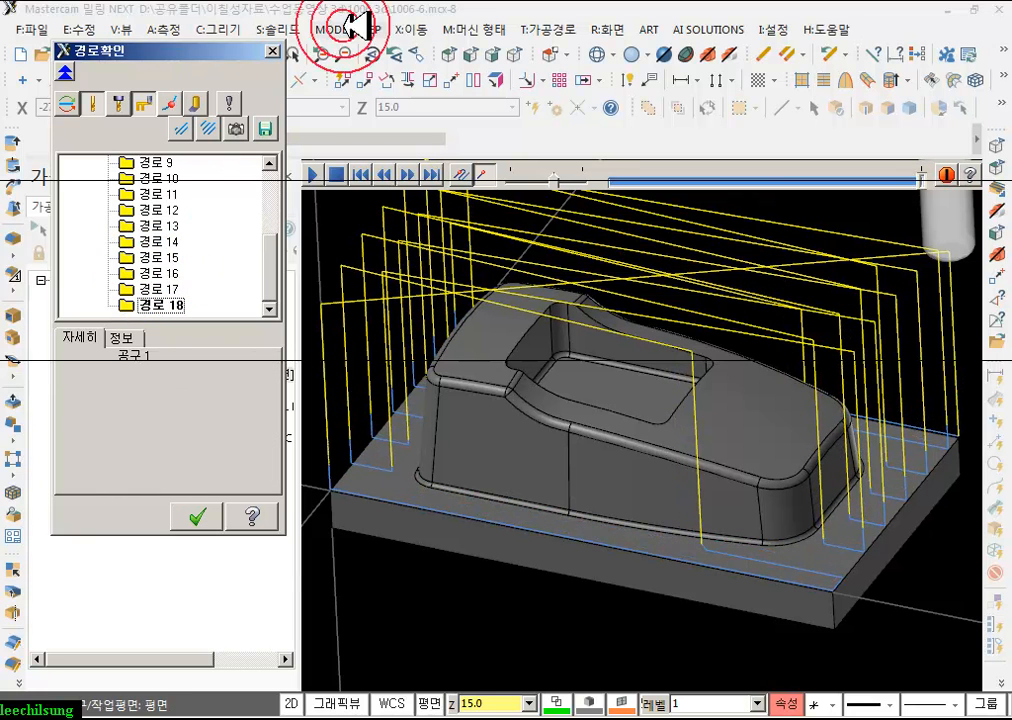
# - Switch to the top view, place the tool at a path end on the stock edge, and examine the plunge position there from several angles
pyautogui.click(448, 54)
pyautogui.scroll(1, 800, 416)
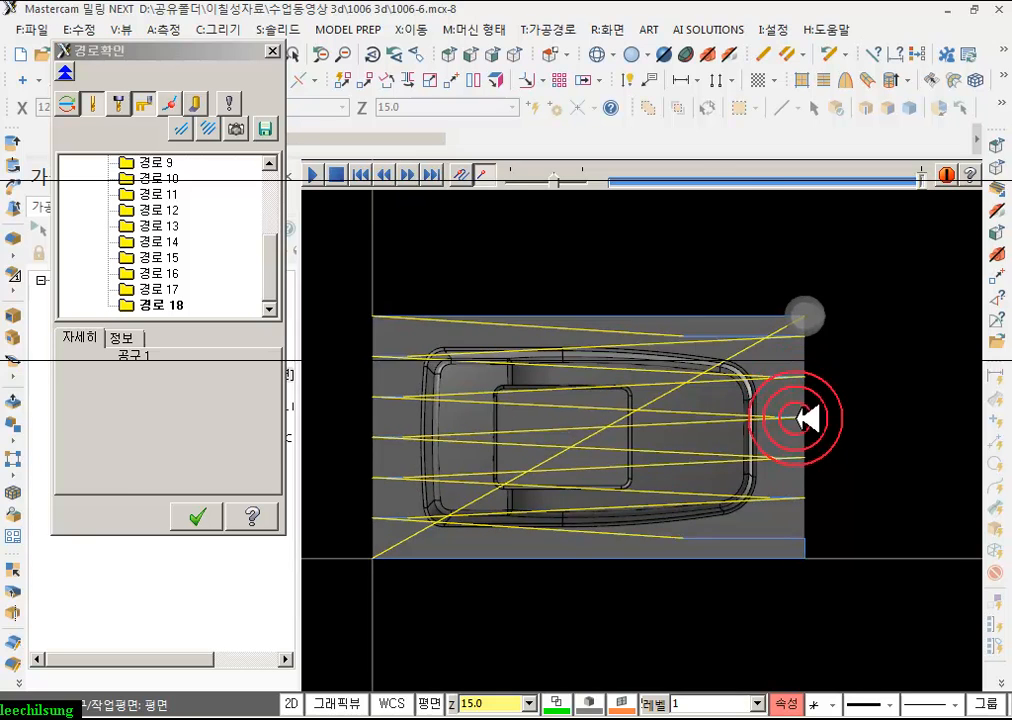
pyautogui.click(797, 416)
pyautogui.scroll(10, 836, 427)
pyautogui.scroll(3, 800, 396)
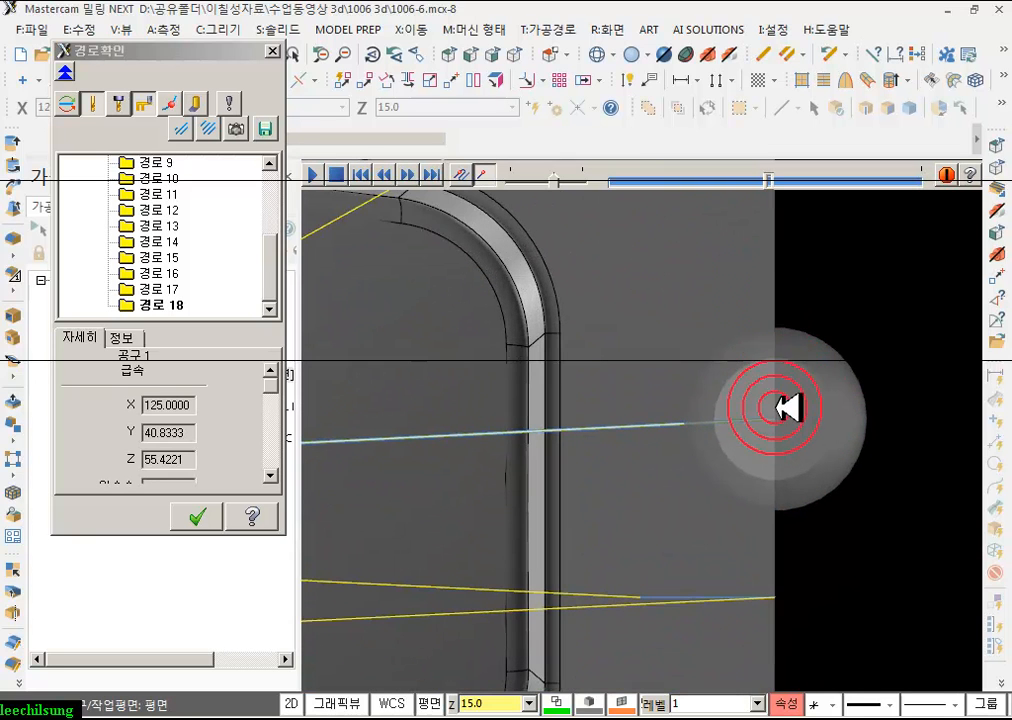
pyautogui.scroll(-5, 780, 407)
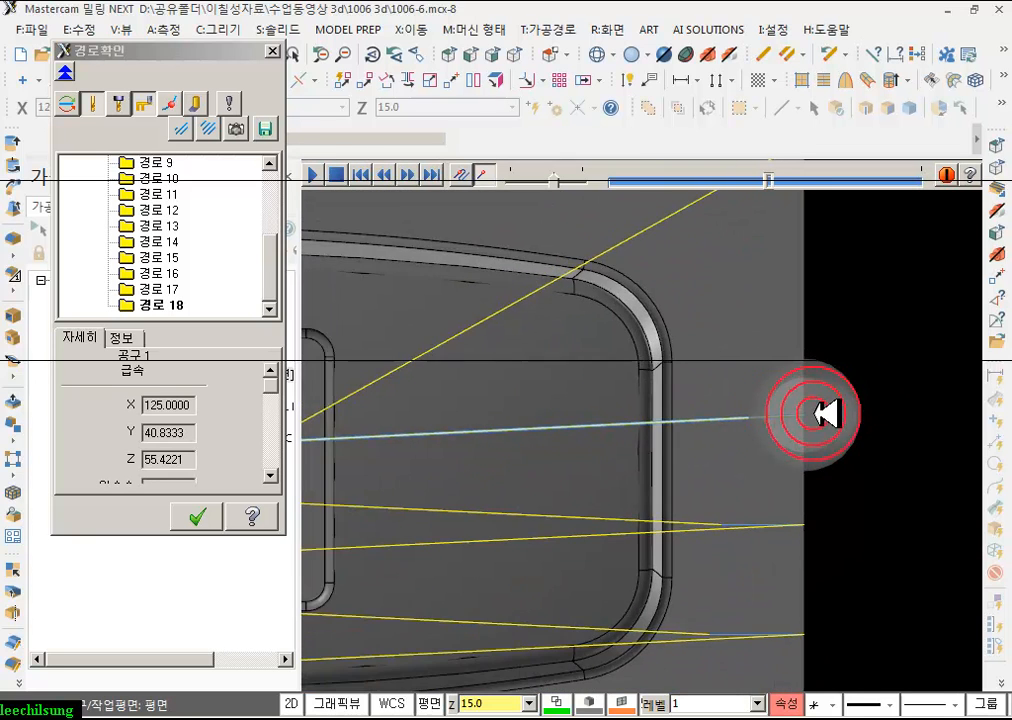
pyautogui.moveTo(756, 390); pyautogui.dragTo(753, 460, button='middle')
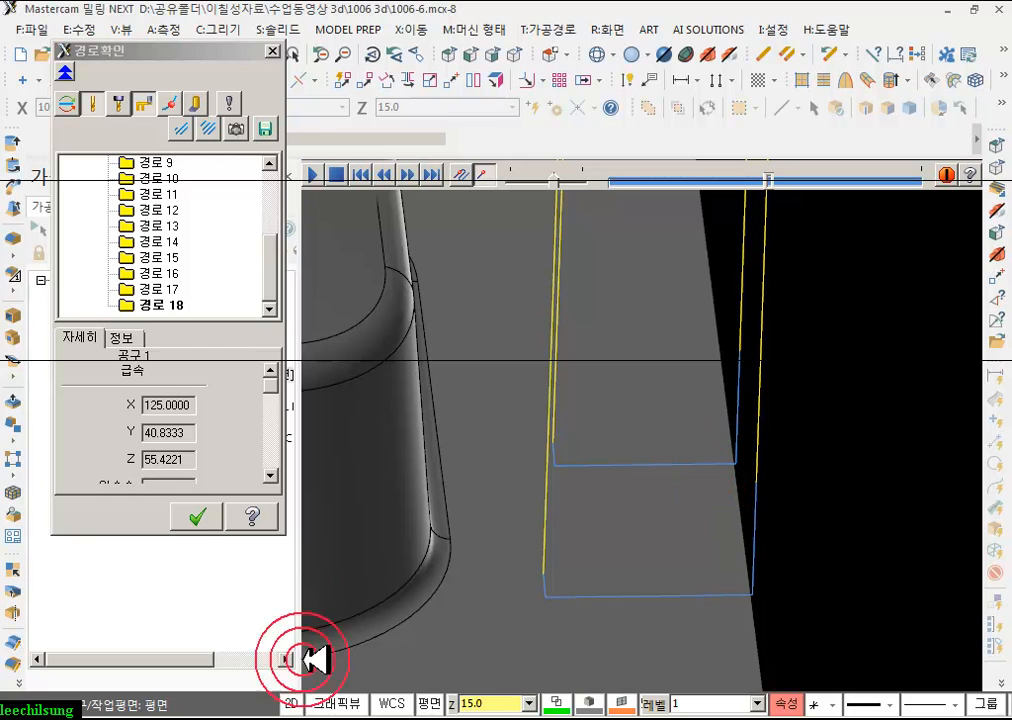
# - Sketch a red outward lead-in line and a tool circle at the pass end beyond the stock edge, and close the overlay and backplot
pyautogui.moveTo(826, 460); pyautogui.dragTo(825, 329)
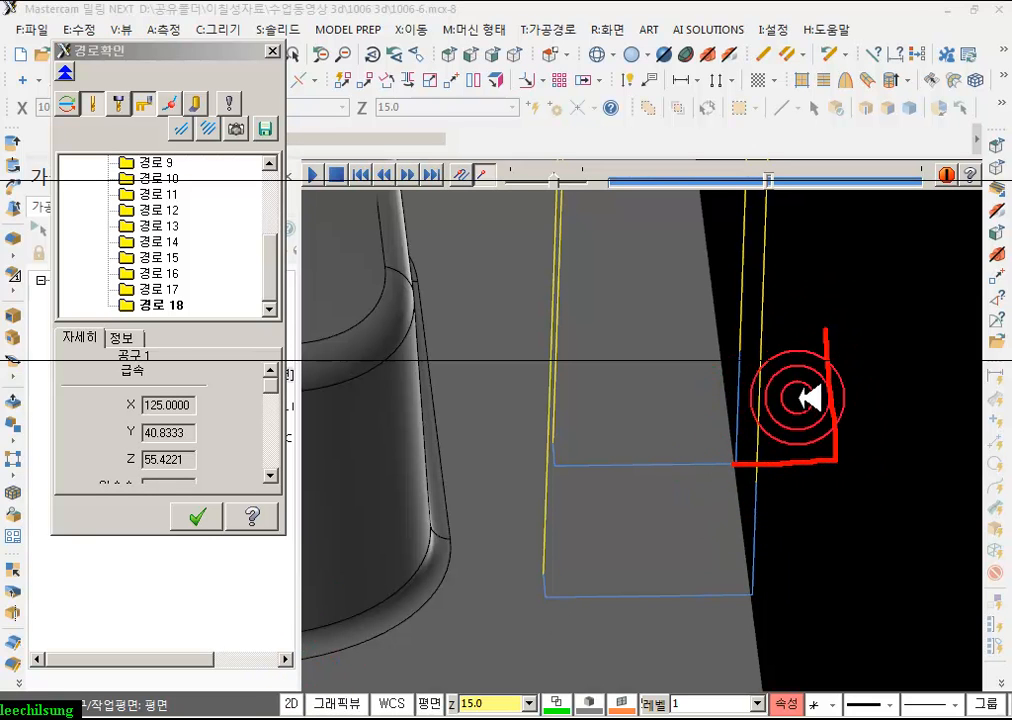
pyautogui.moveTo(758, 433)
pyautogui.mouseDown()
pyautogui.moveTo(806, 515)
pyautogui.moveTo(836, 422)
pyautogui.moveTo(768, 410)
pyautogui.mouseUp()
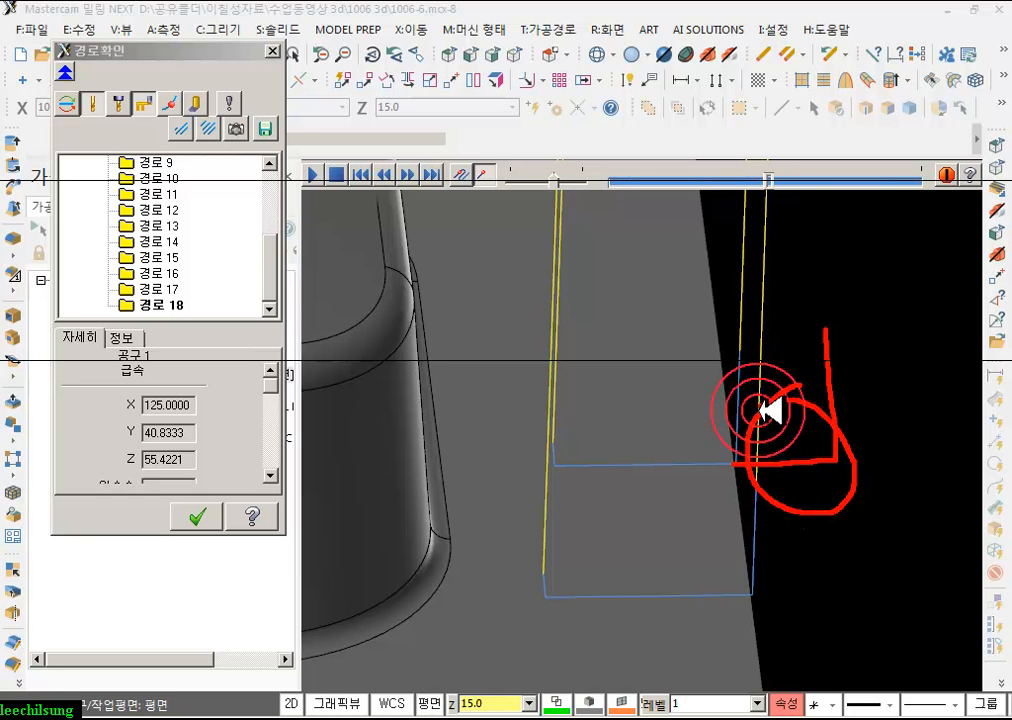
pyautogui.rightClick(695, 305)
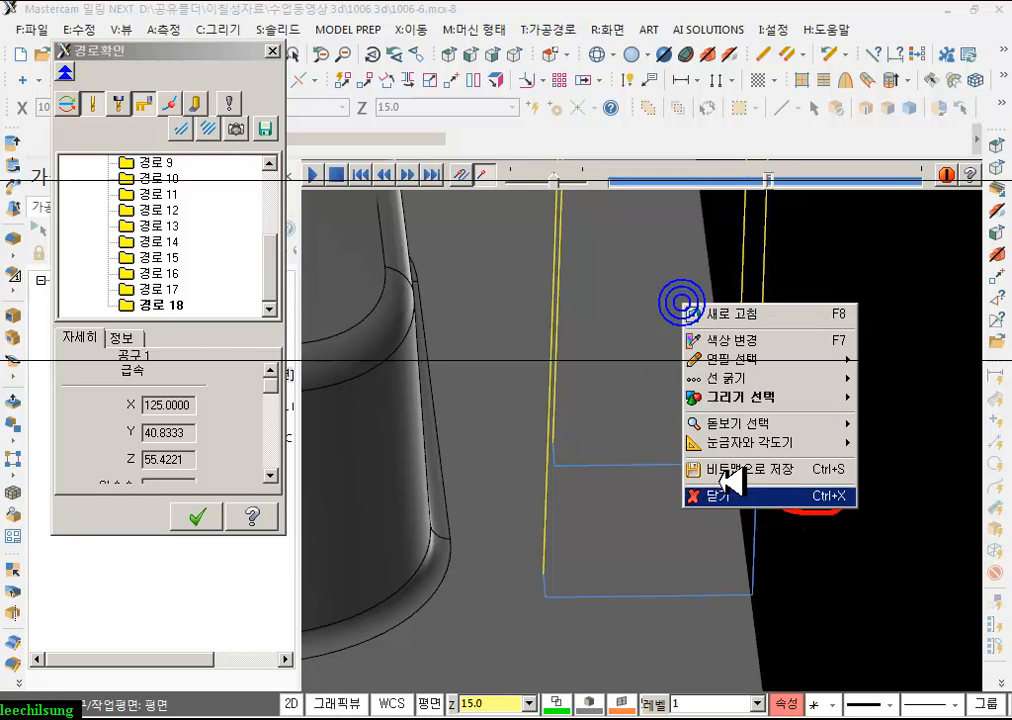
pyautogui.click(727, 490)
pyautogui.click(195, 518)
# - Set the tangential line length to 6 in the parallel roughing operation's gap settings and regenerate the toolpath
pyautogui.click(137, 390)
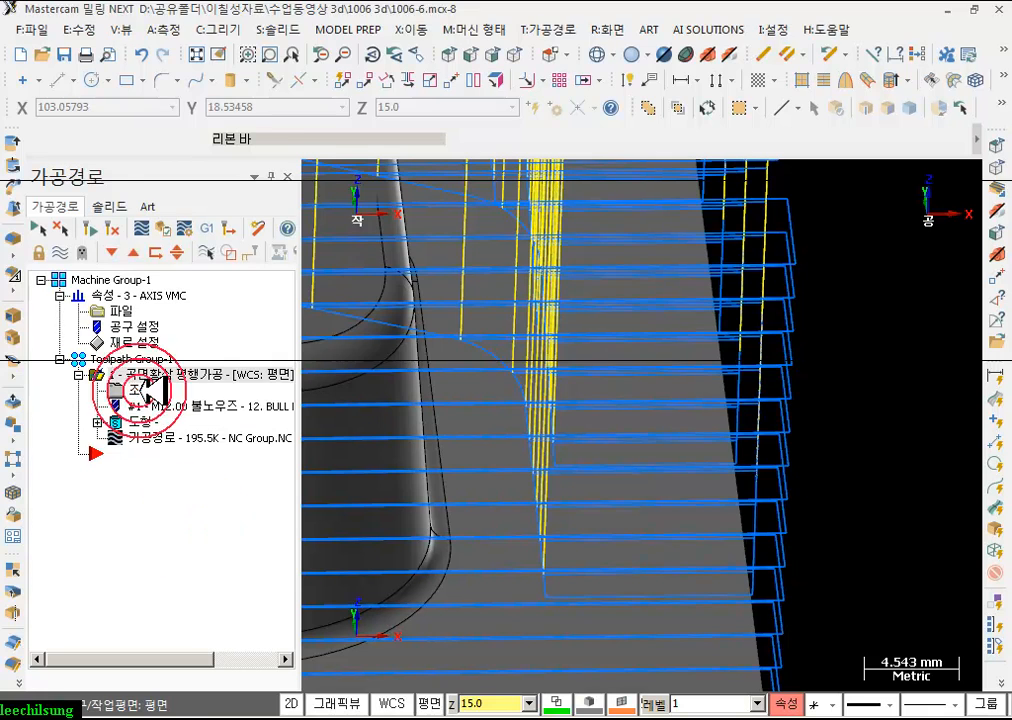
pyautogui.click(614, 352)
pyautogui.moveTo(226, 669); pyautogui.dragTo(169, 677)
pyautogui.click(250, 261)
pyautogui.moveTo(213, 229); pyautogui.dragTo(418, 37)
pyautogui.doubleClick(440, 476)
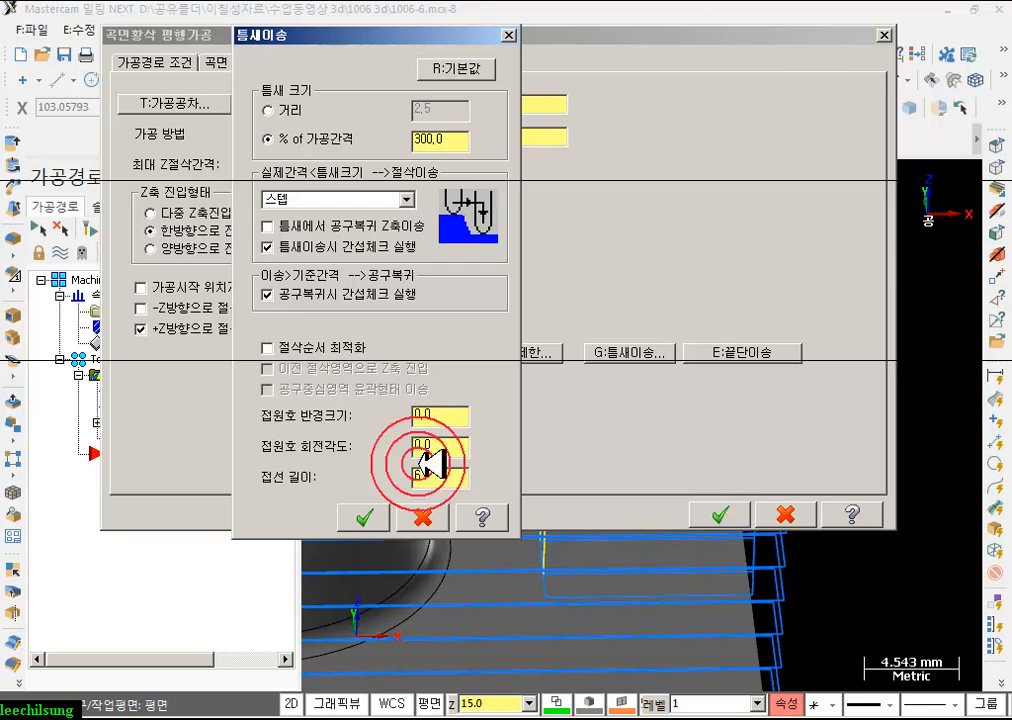
pyautogui.click(366, 517)
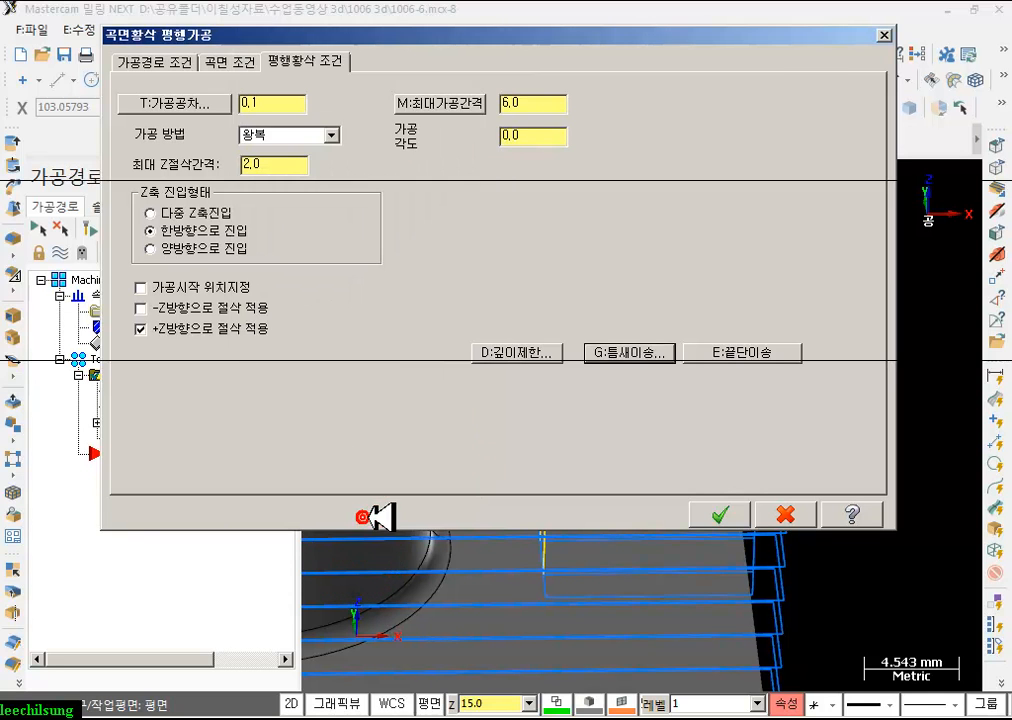
pyautogui.click(722, 513)
pyautogui.click(90, 228)
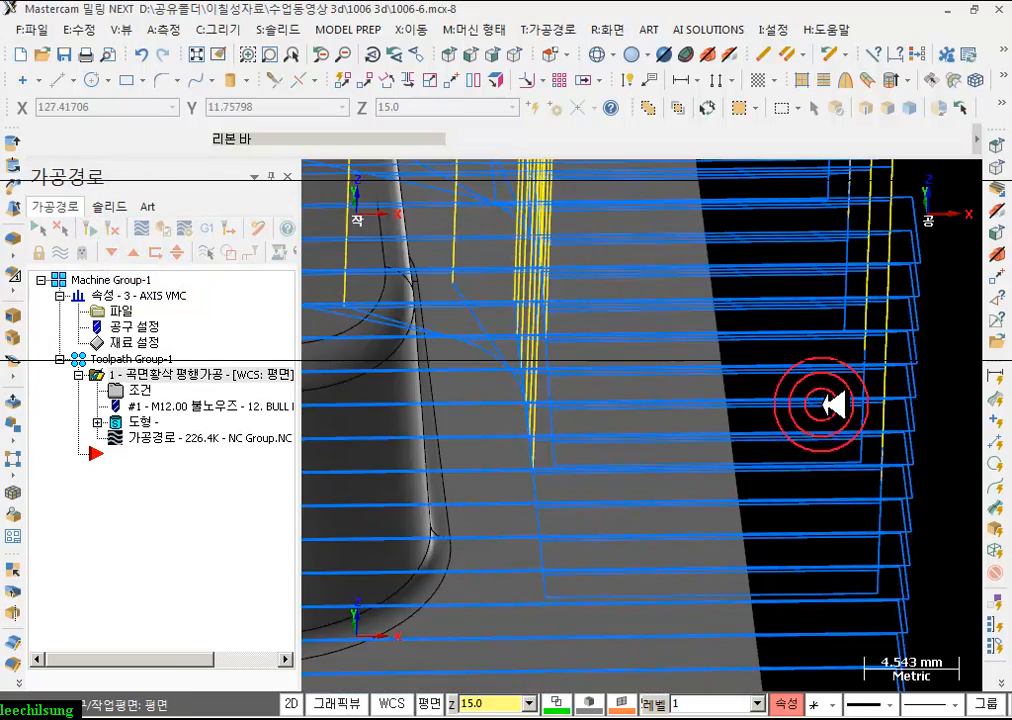
# - Backplot the regenerated toolpath in the top and isometric views, examining the tool position at a pass end beyond the stock edge
pyautogui.scroll(-10, 822, 404)
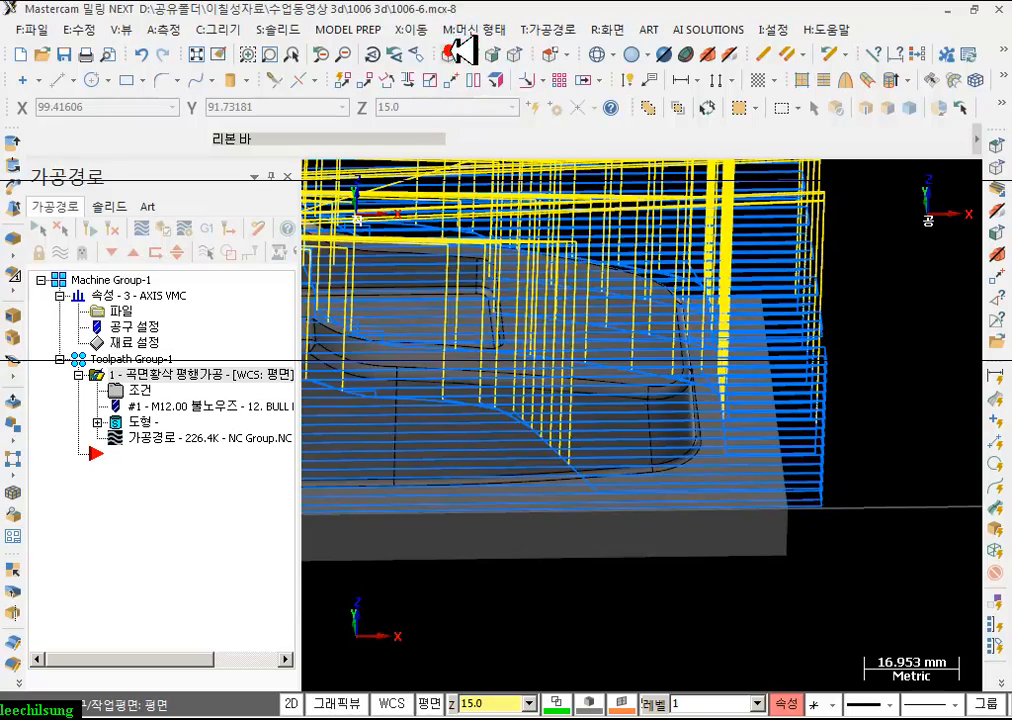
pyautogui.click(450, 52)
pyautogui.scroll(-6, 630, 256)
pyautogui.click(152, 436)
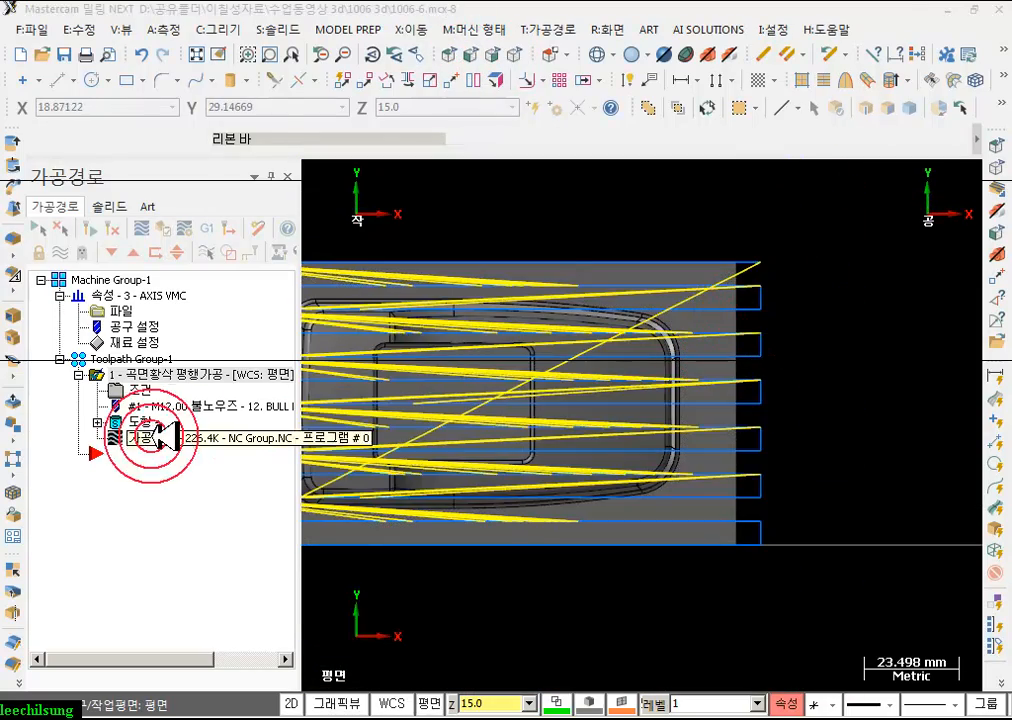
pyautogui.moveTo(608, 177); pyautogui.dragTo(861, 179)
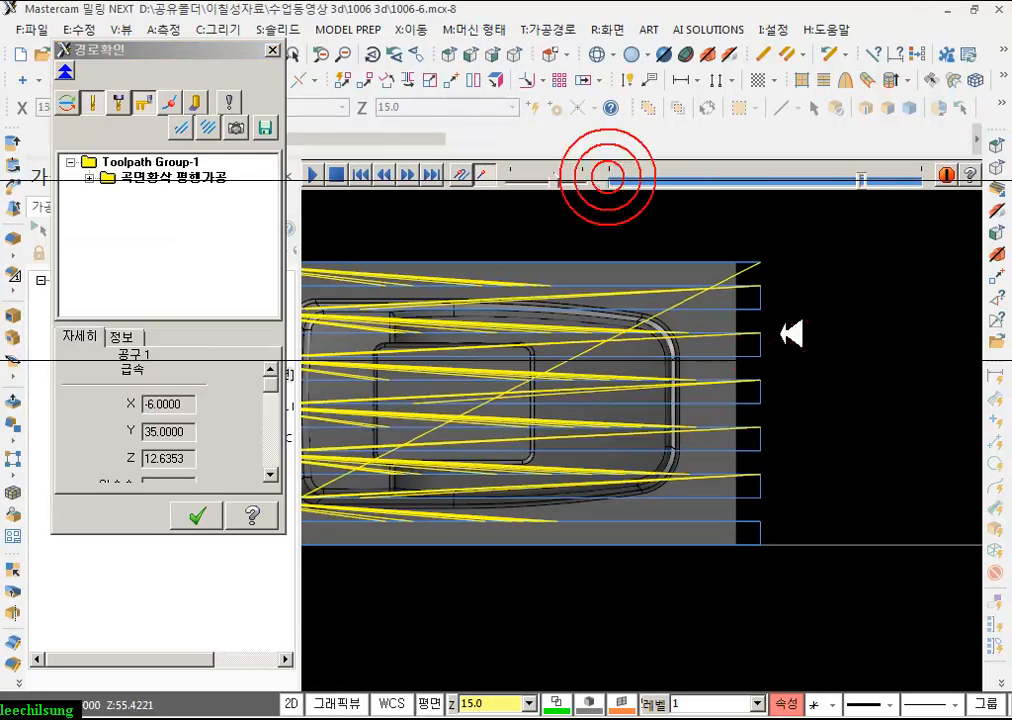
pyautogui.scroll(9, 775, 307)
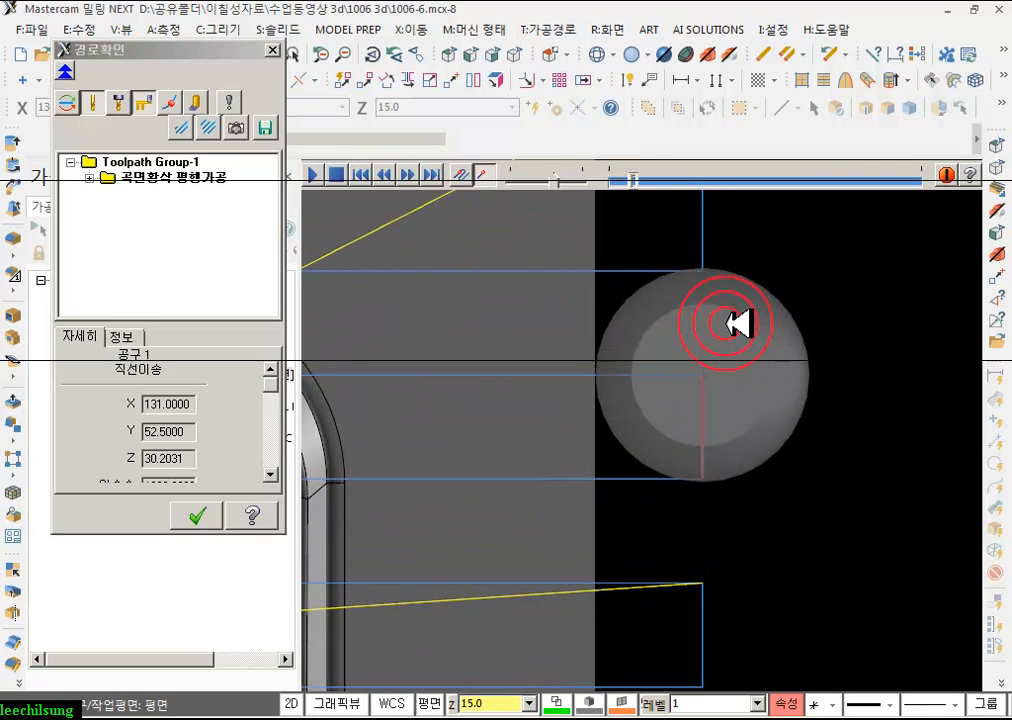
pyautogui.scroll(2, 640, 346)
pyautogui.scroll(-2, 672, 301)
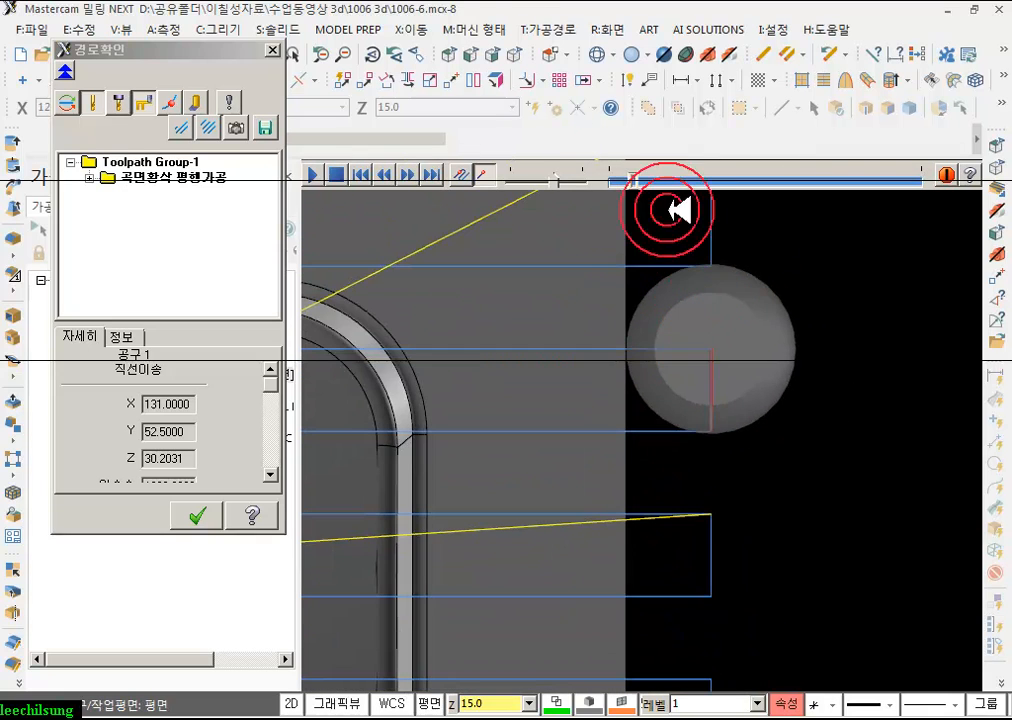
pyautogui.click(516, 54)
pyautogui.scroll(-4, 665, 343)
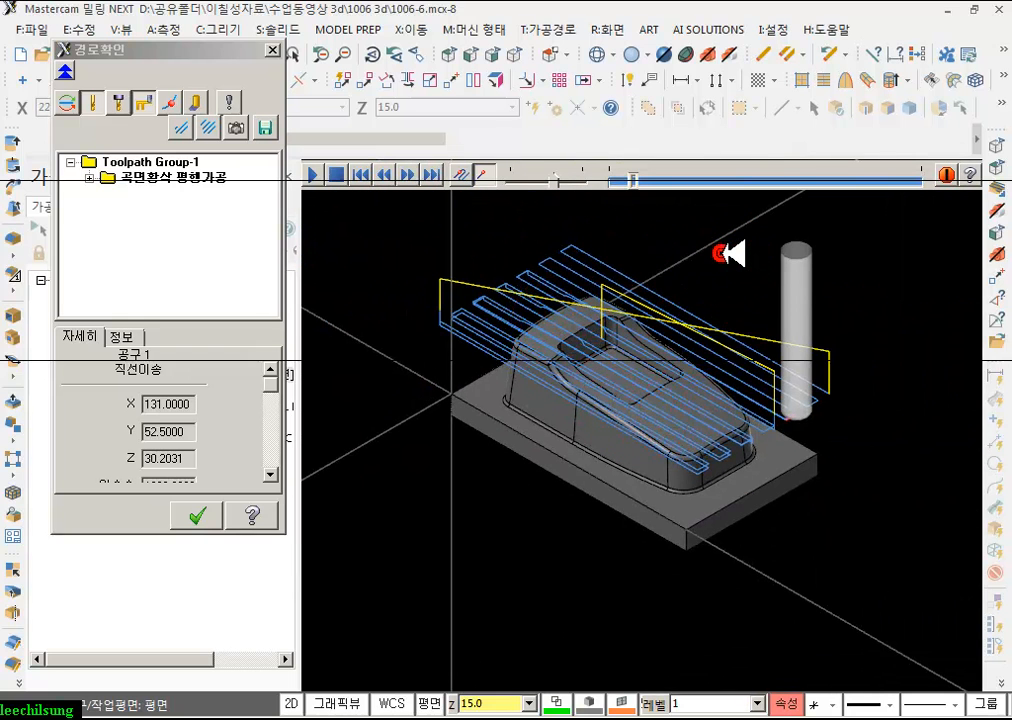
pyautogui.click(199, 515)
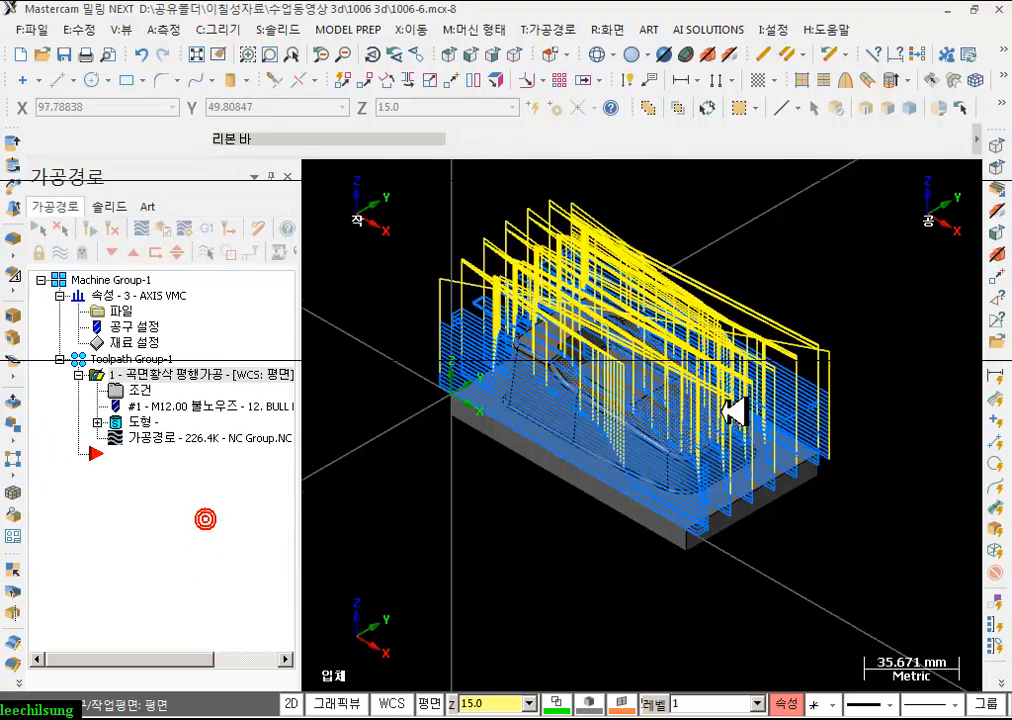
# - Verify the parallel roughing operation in the simulator, running the material removal through to the last move
pyautogui.scroll(2, 728, 402)
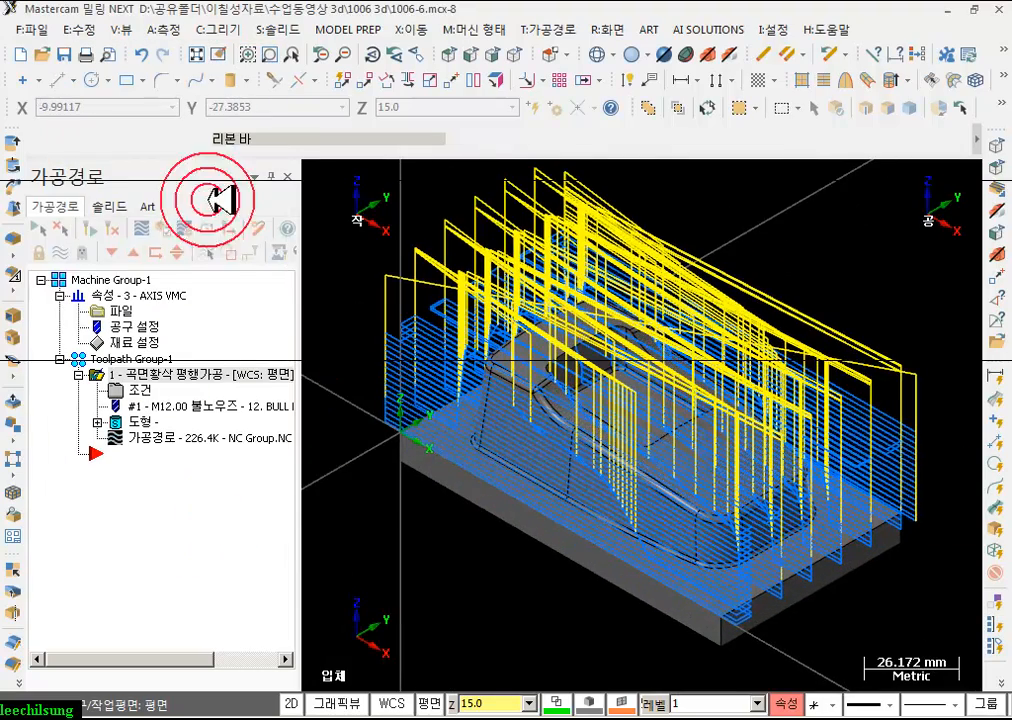
pyautogui.click(165, 222)
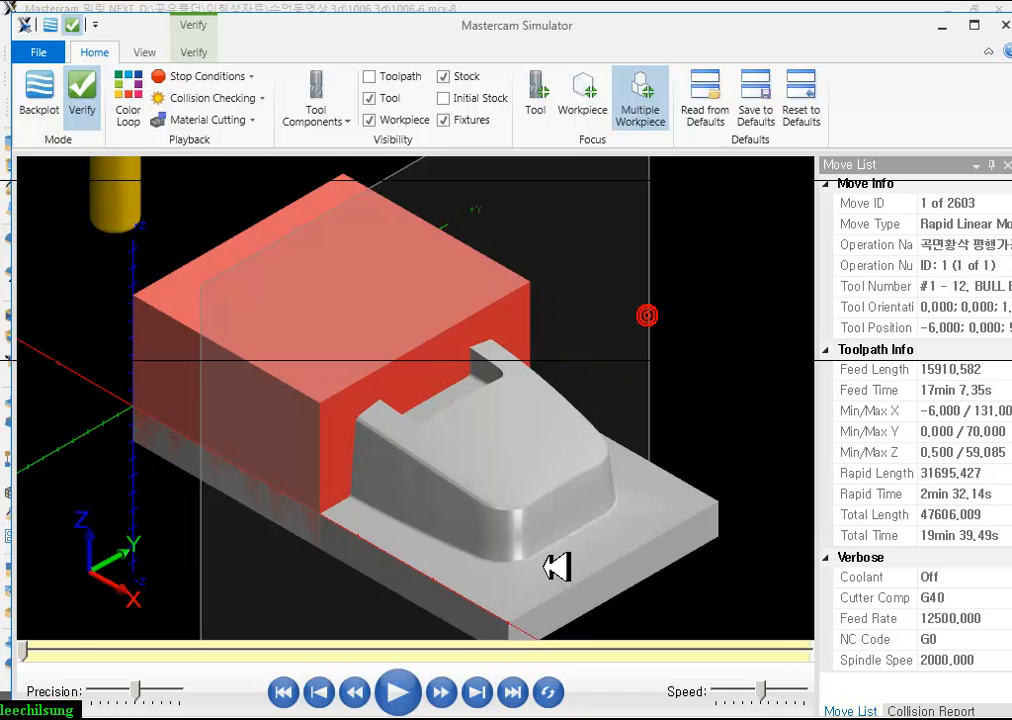
pyautogui.click(515, 690)
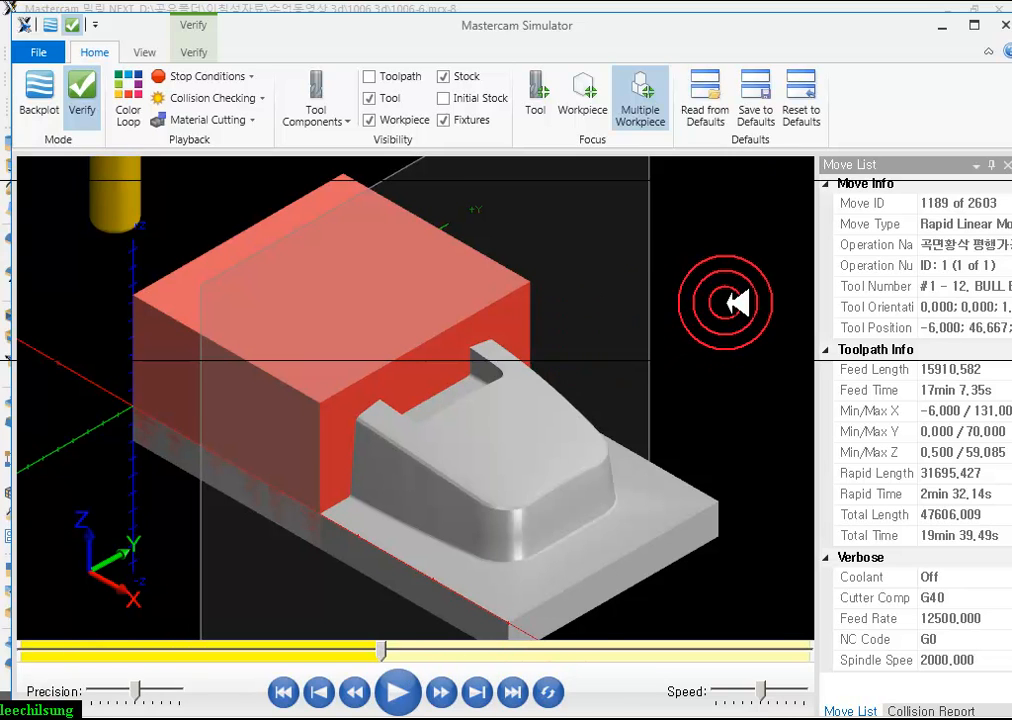
# - Examine the leftover material on the cut section and around the pocket from several angles, and close the simulator
pyautogui.scroll(5, 348, 448)
pyautogui.moveTo(418, 410); pyautogui.dragTo(435, 357, button='middle')
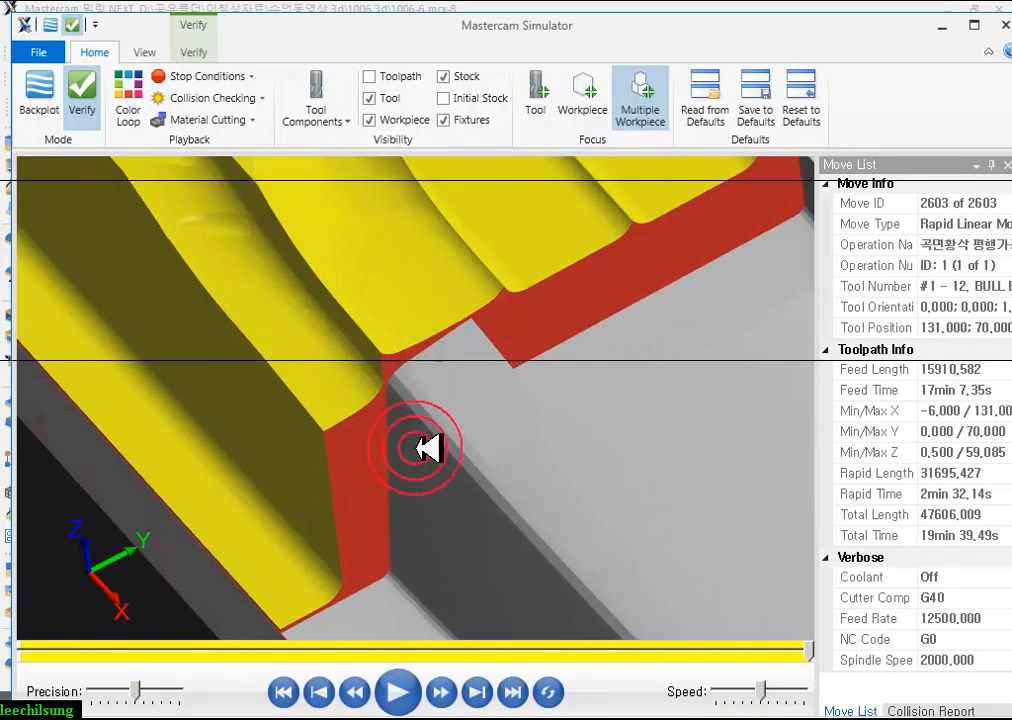
pyautogui.scroll(-5, 428, 448)
pyautogui.moveTo(520, 339); pyautogui.dragTo(513, 367, button='middle')
pyautogui.scroll(5, 508, 362)
pyautogui.scroll(-5, 498, 386)
pyautogui.scroll(8, 512, 372)
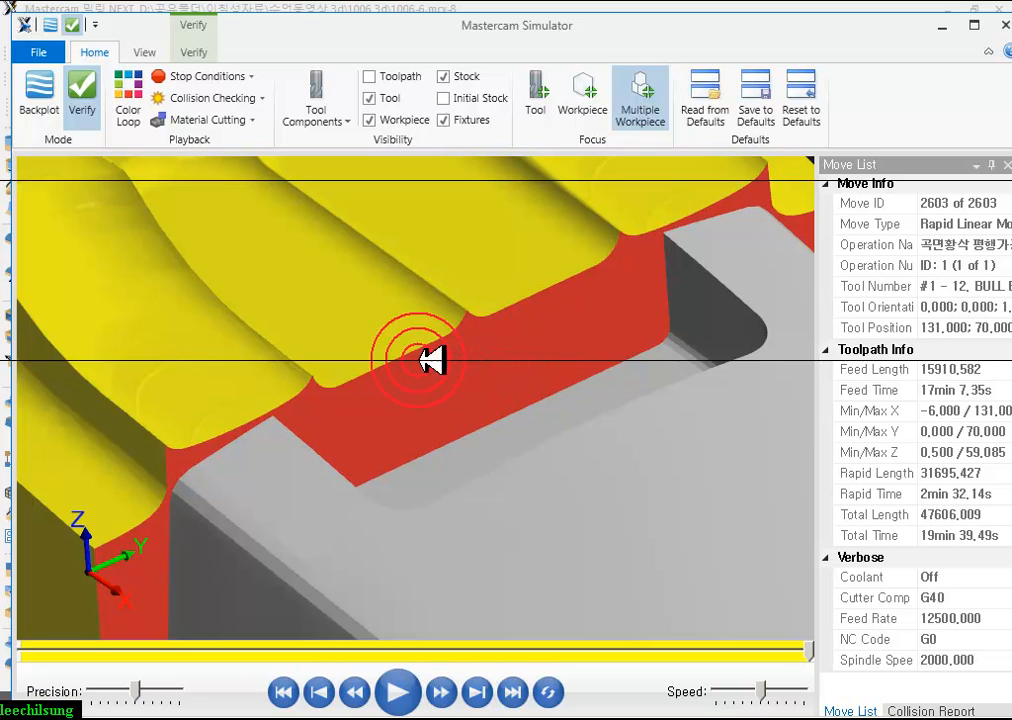
pyautogui.moveTo(480, 349); pyautogui.dragTo(484, 313, button='middle')
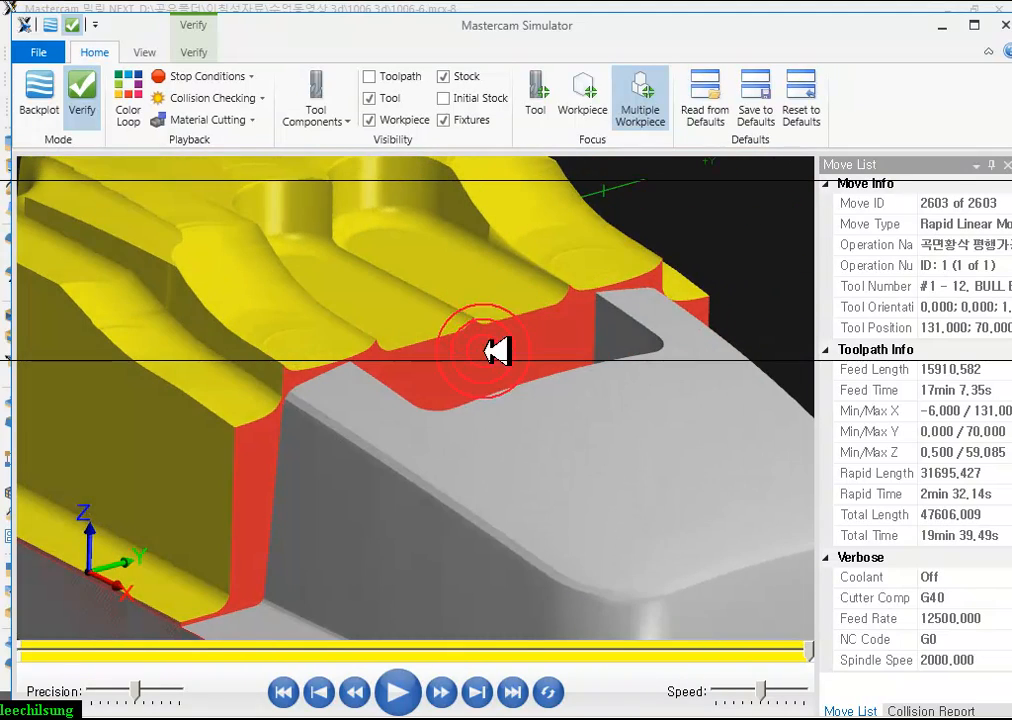
pyautogui.scroll(-5, 440, 282)
pyautogui.scroll(6, 463, 305)
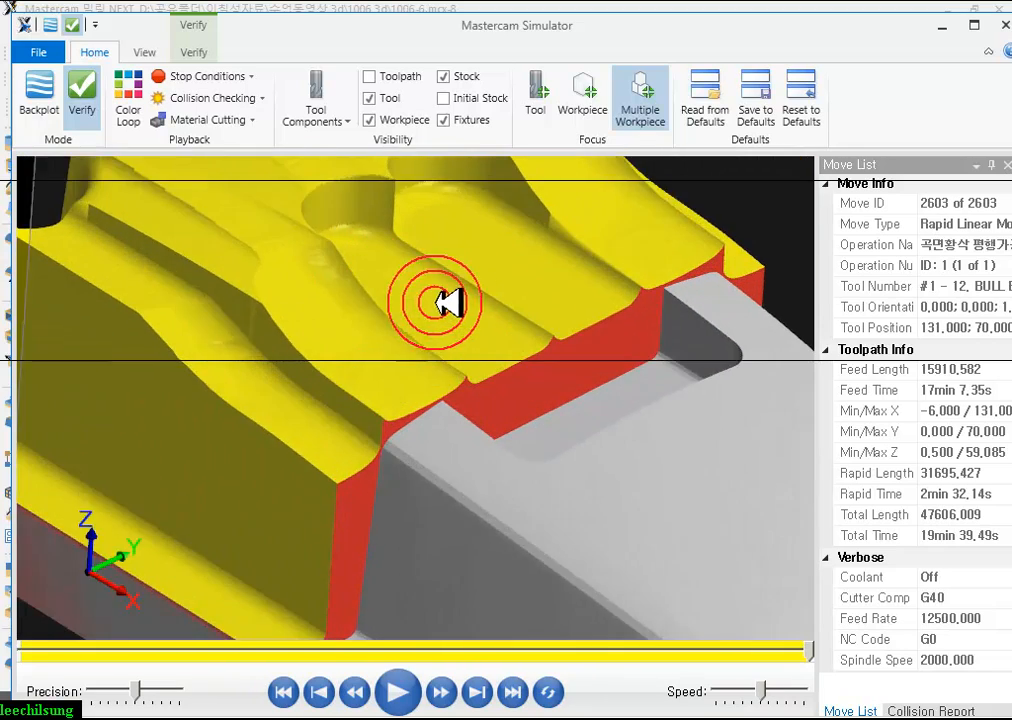
pyautogui.moveTo(450, 302); pyautogui.dragTo(470, 308, button='middle')
pyautogui.scroll(-3, 487, 326)
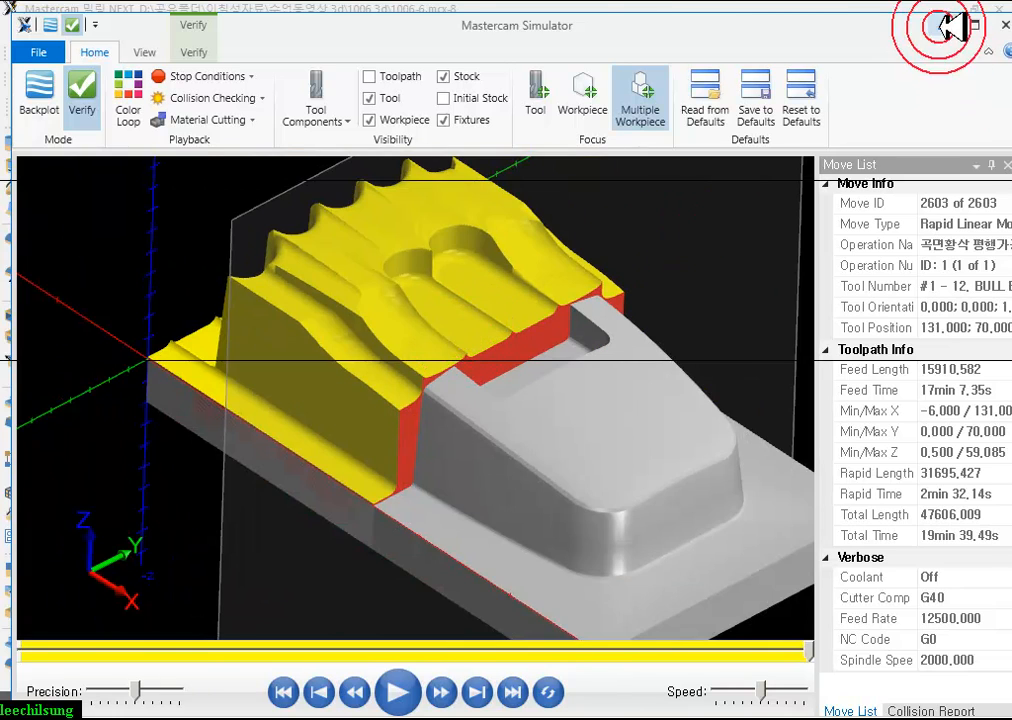
pyautogui.click(1004, 25)
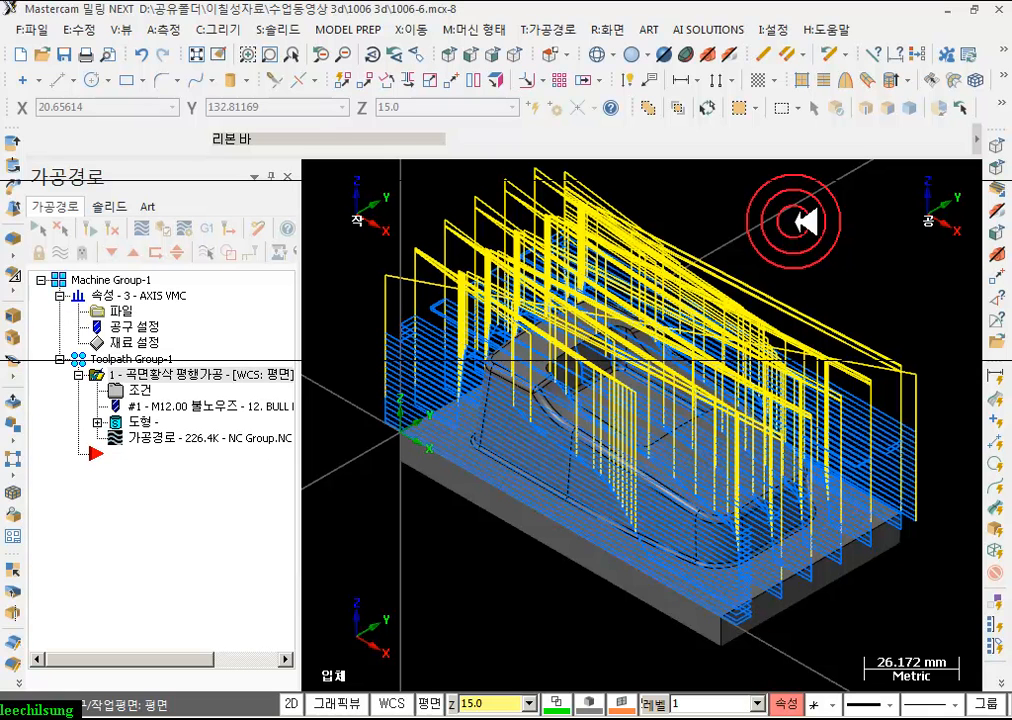
# - Hide the parallel roughing path and start a surface rough restmill toolpath with the whole solid as drive surfaces
pyautogui.click(61, 254)
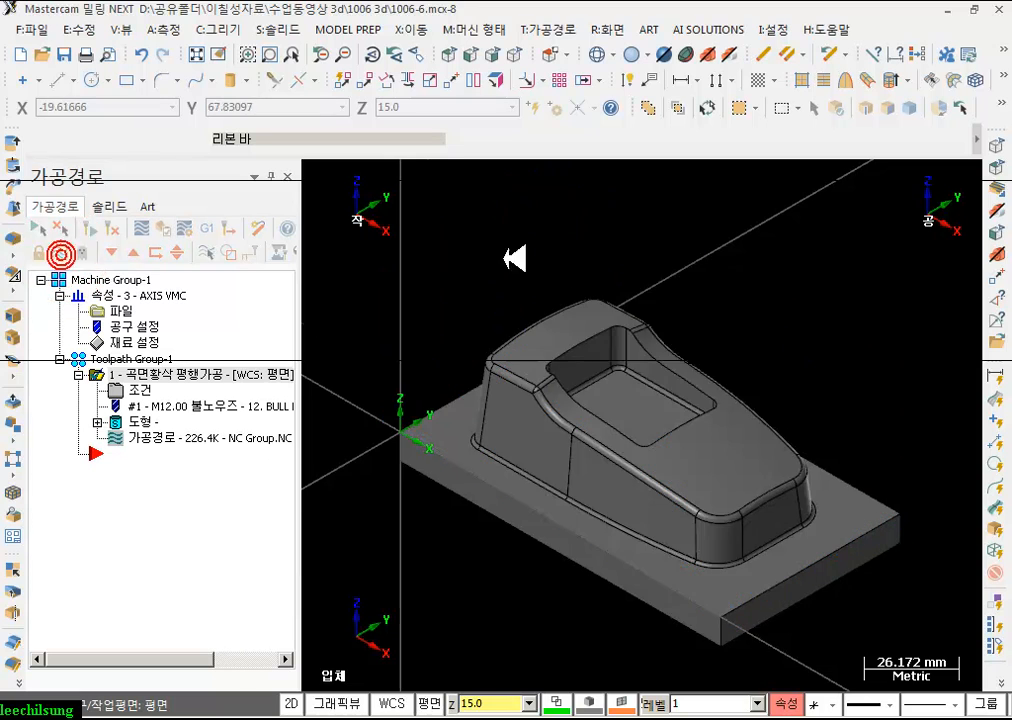
pyautogui.scroll(-1, 625, 361)
pyautogui.click(548, 30)
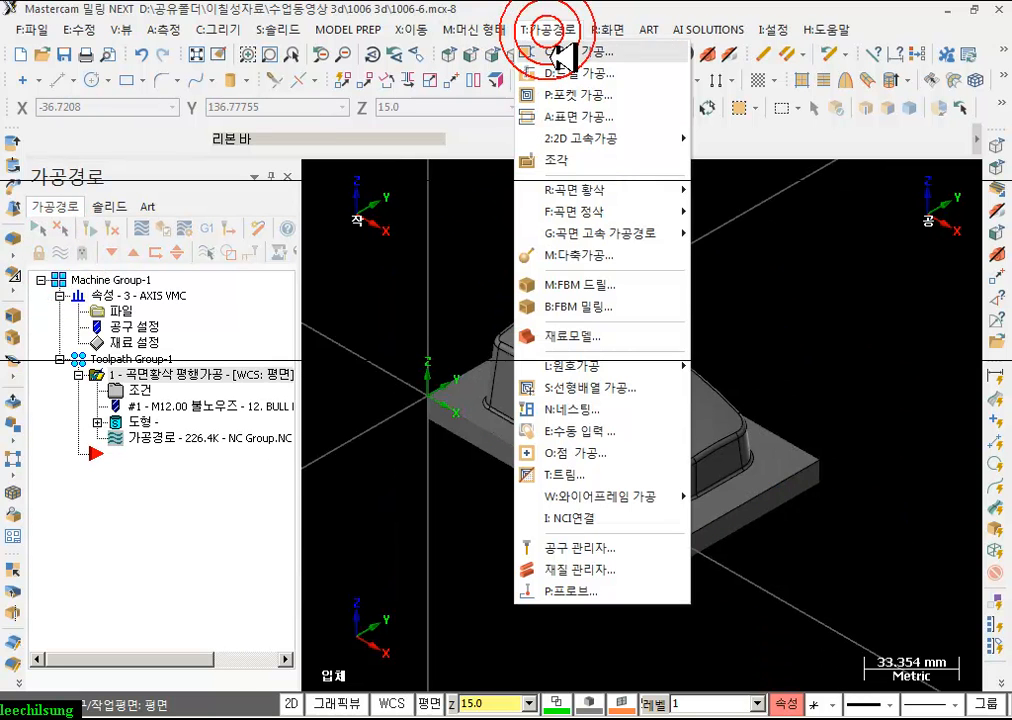
pyautogui.moveTo(598, 189)
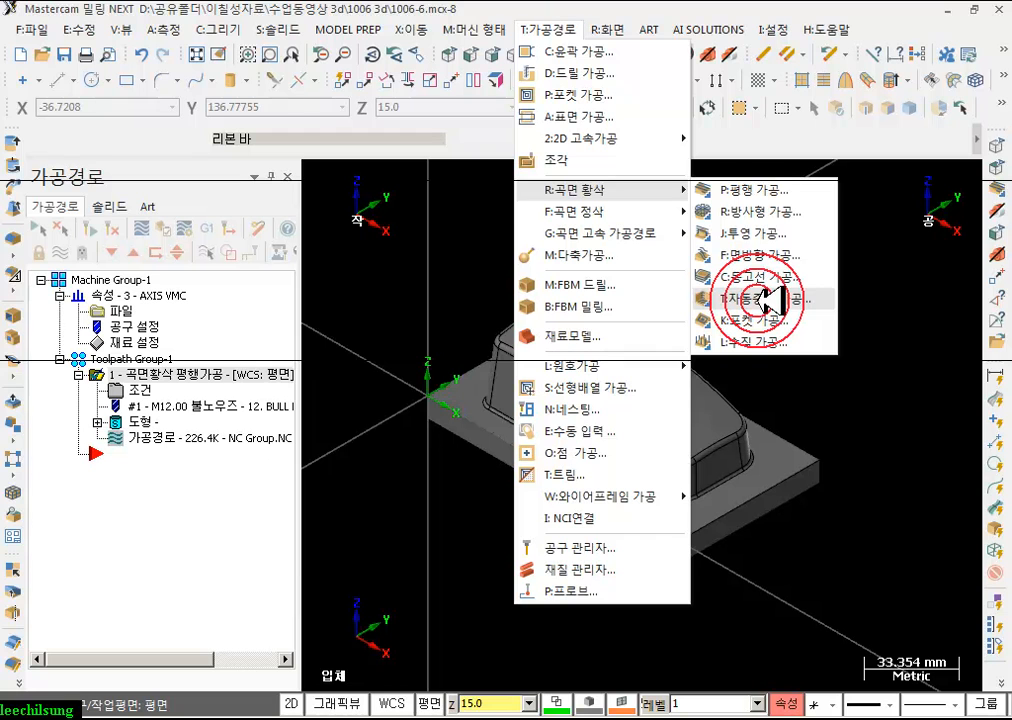
pyautogui.click(770, 298)
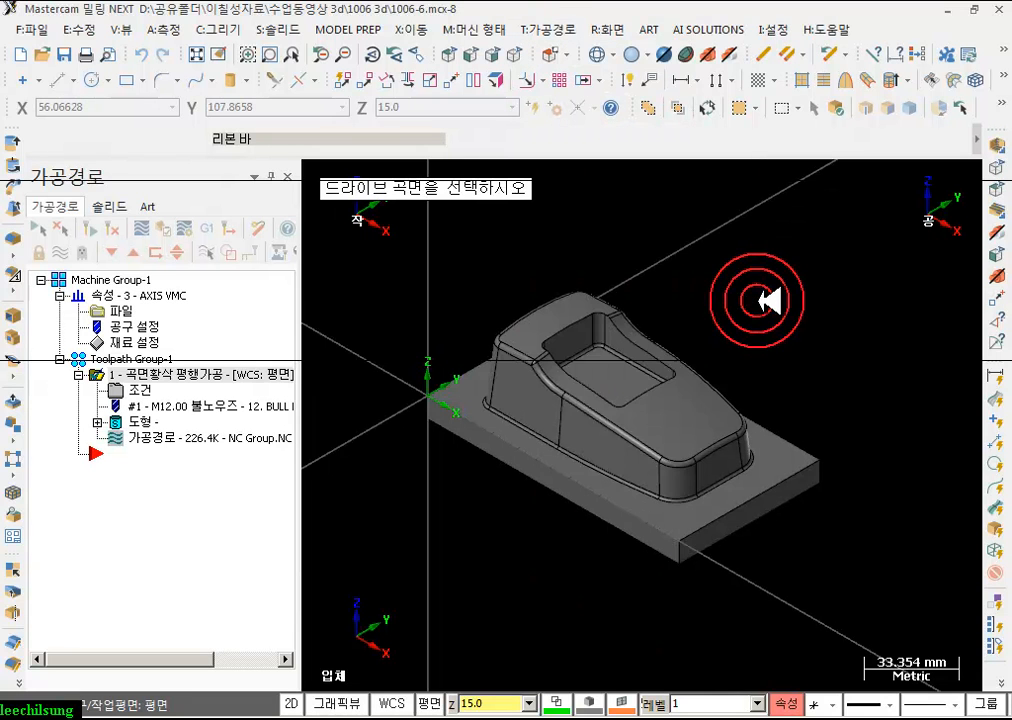
pyautogui.click(683, 369)
pyautogui.click(775, 304)
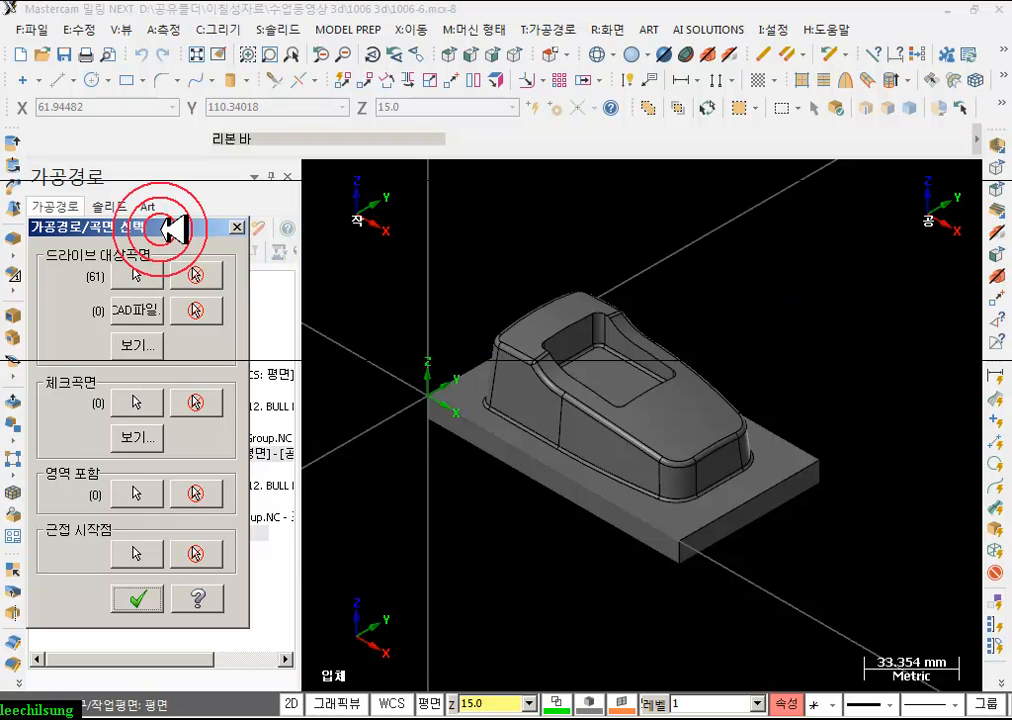
pyautogui.moveTo(163, 226); pyautogui.dragTo(208, 52)
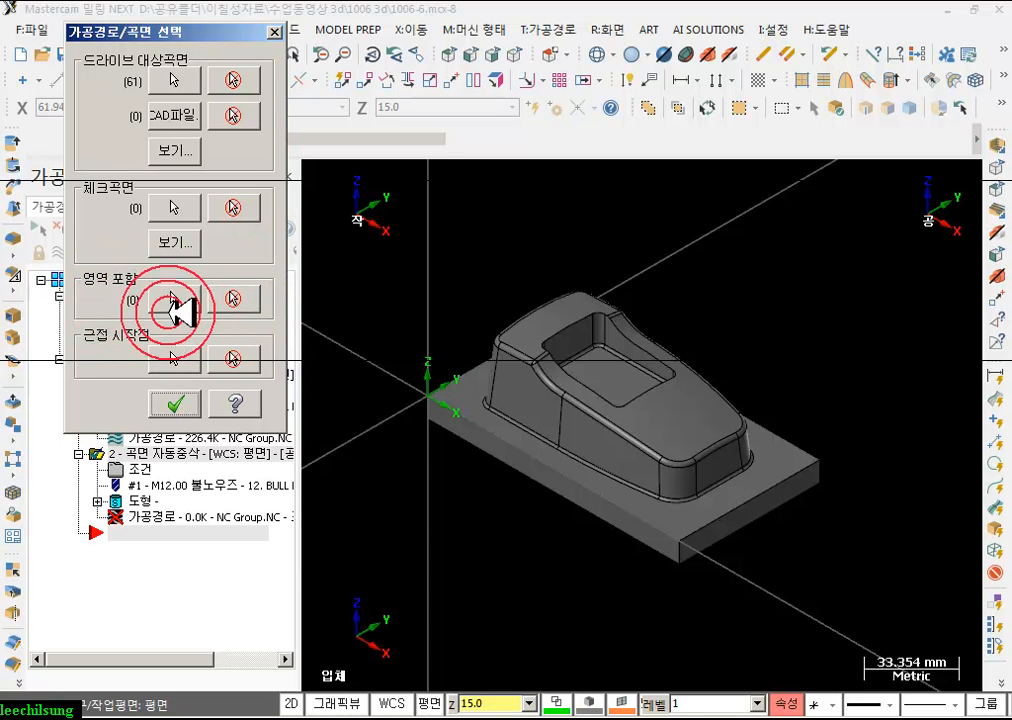
# - Chain the outer edge loop of the base plate's top face as the solid containment boundary and accept the surface selection
pyautogui.click(180, 300)
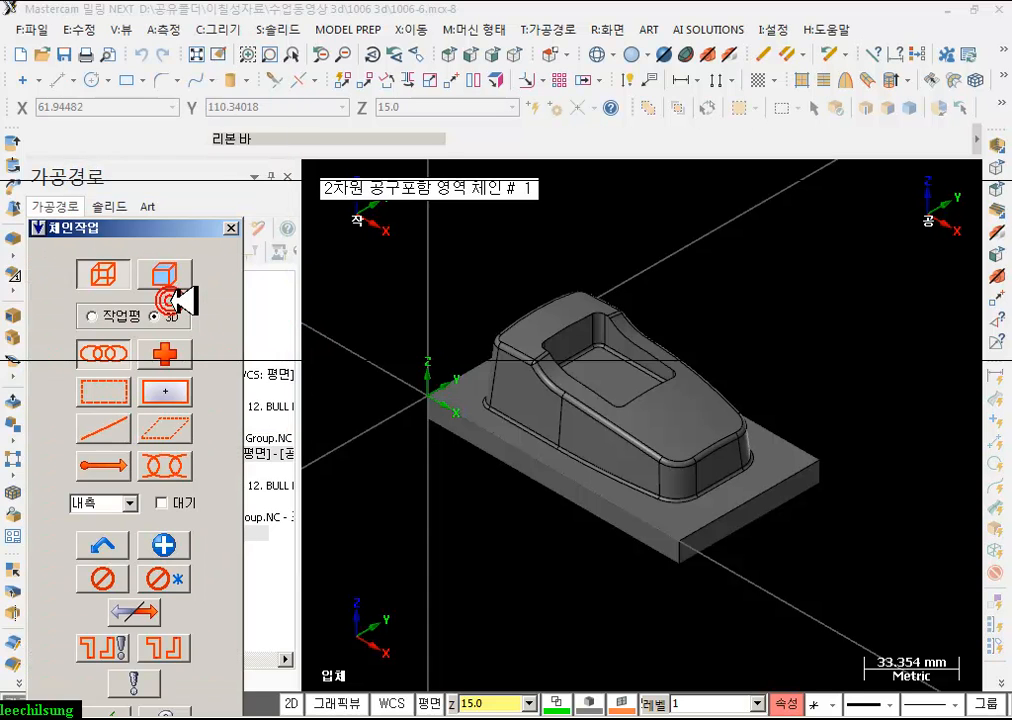
pyautogui.moveTo(181, 232); pyautogui.dragTo(250, 75)
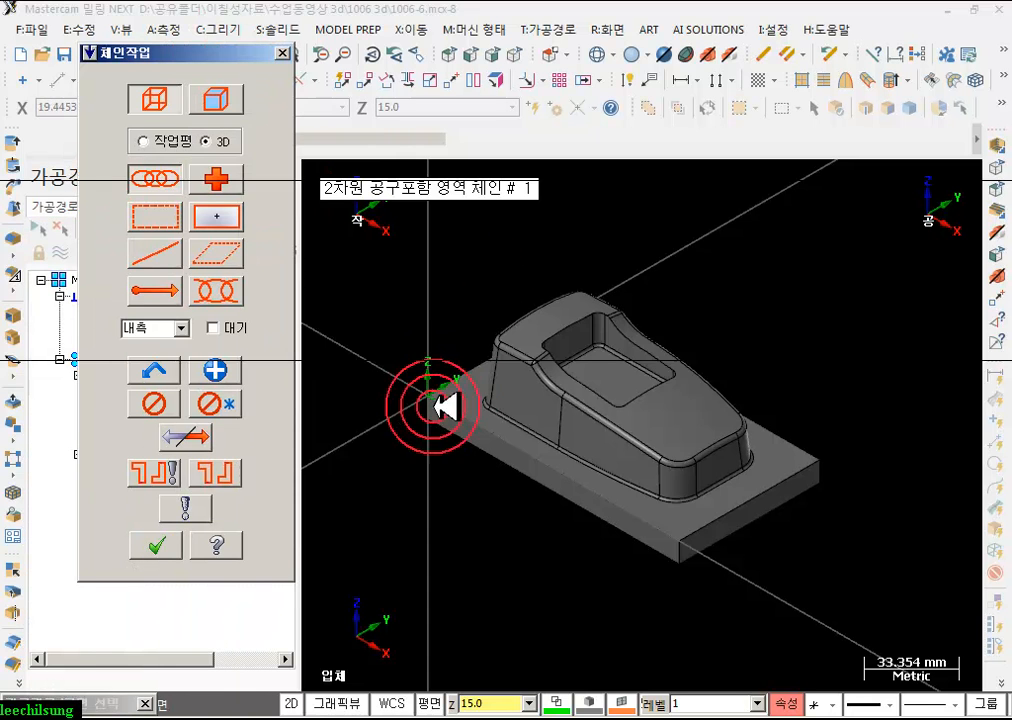
pyautogui.click(224, 100)
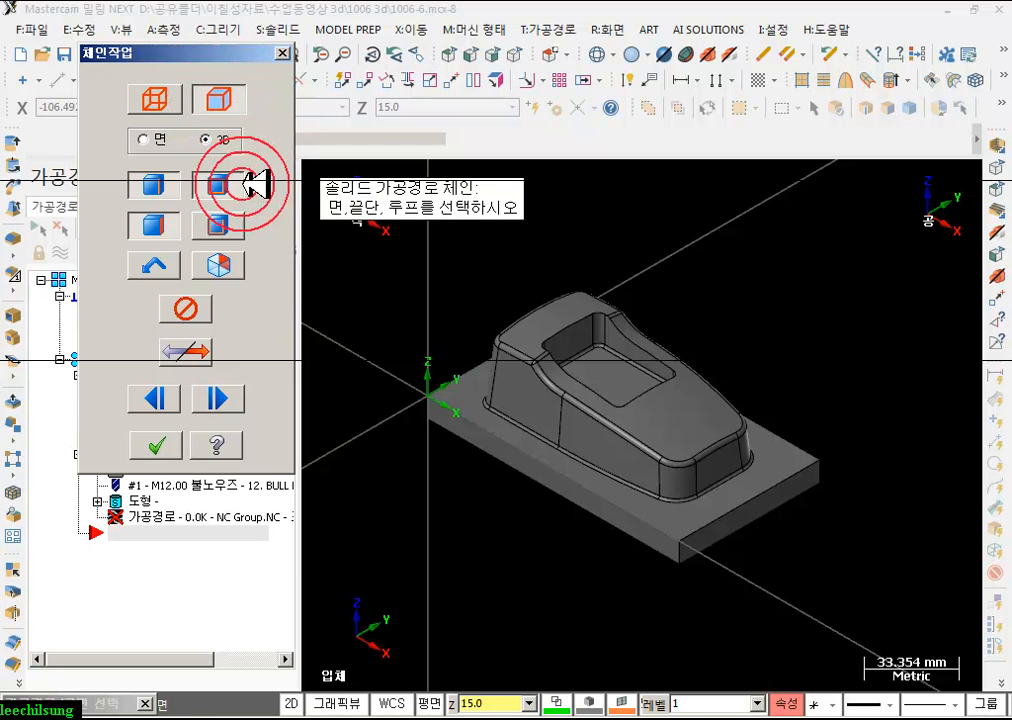
pyautogui.click(218, 187)
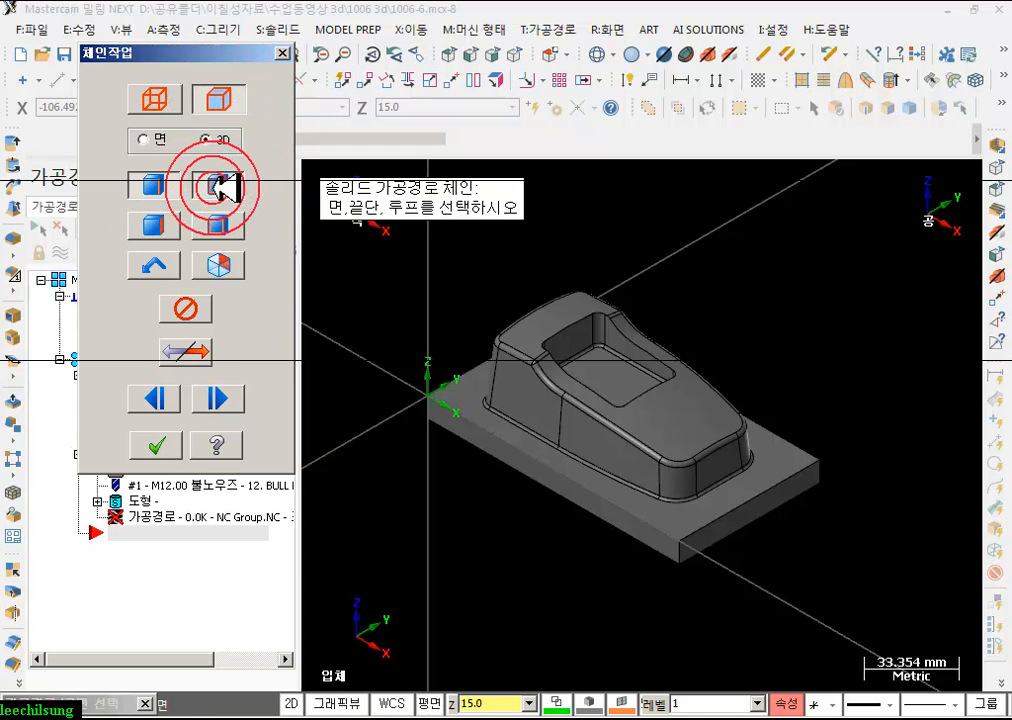
pyautogui.click(220, 186)
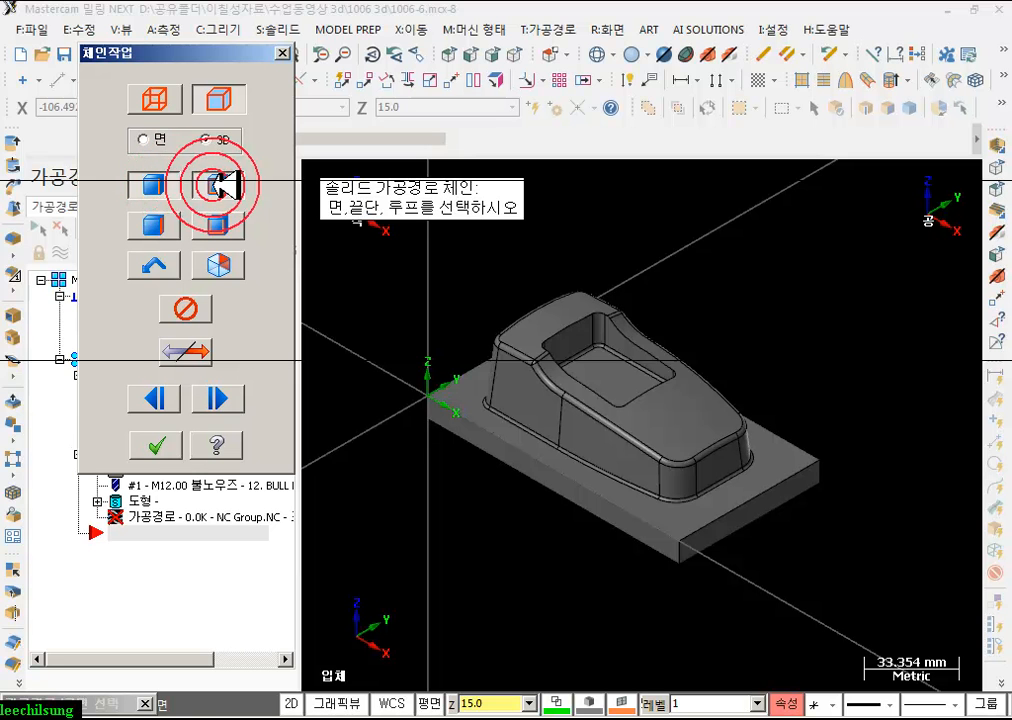
pyautogui.click(525, 452)
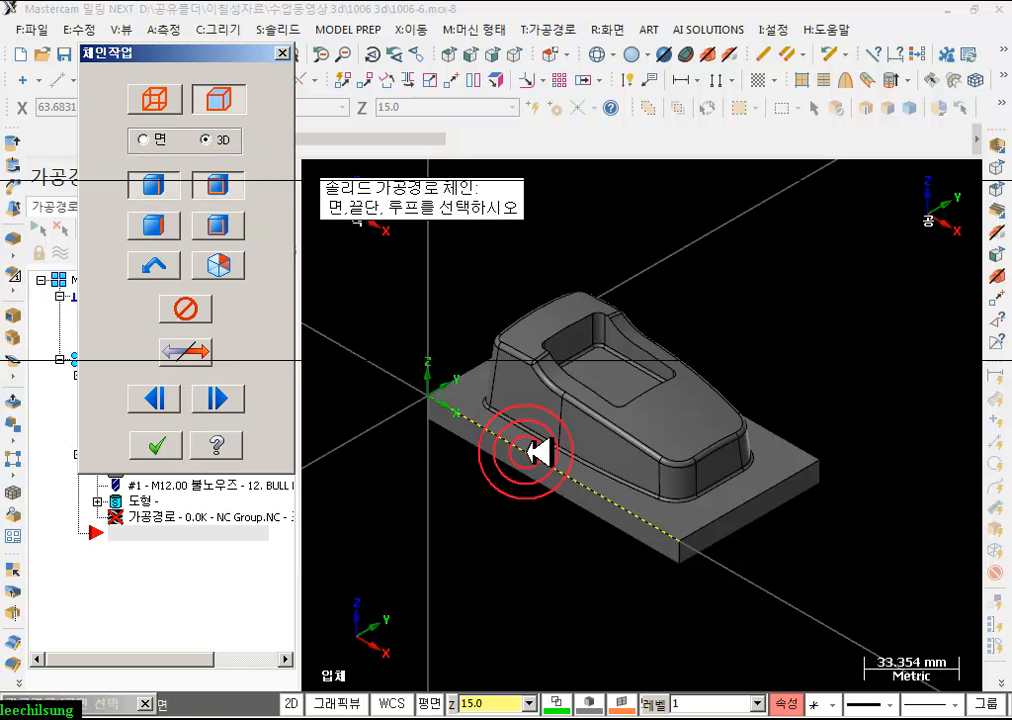
pyautogui.scroll(-1, 818, 587)
pyautogui.scroll(1, 655, 542)
pyautogui.scroll(1, 595, 455)
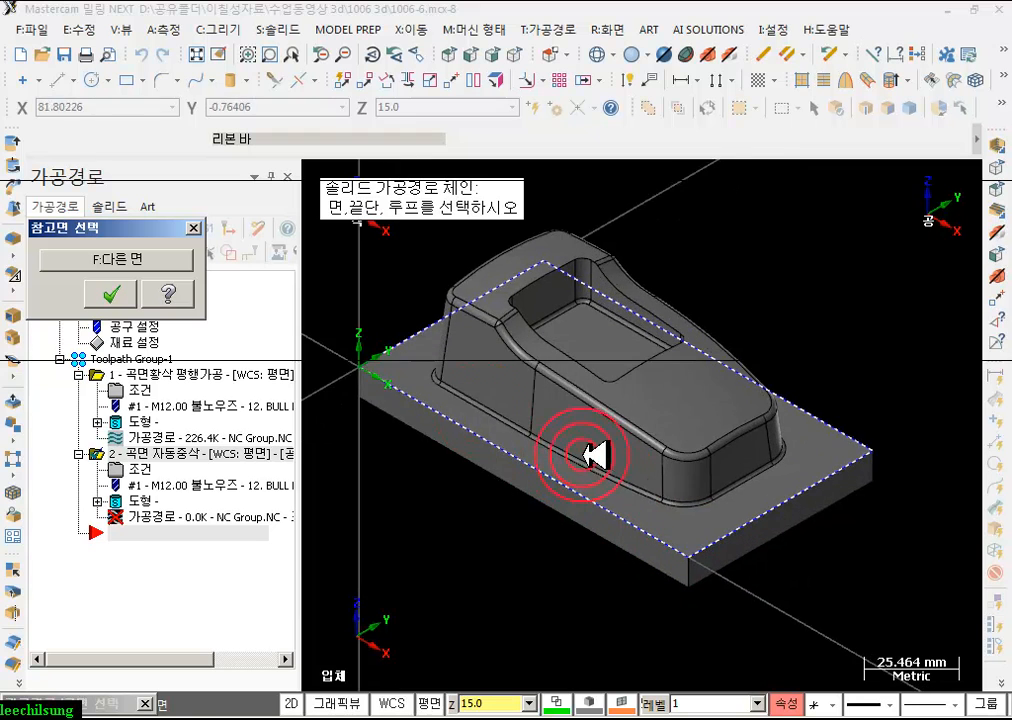
pyautogui.scroll(-1, 815, 500)
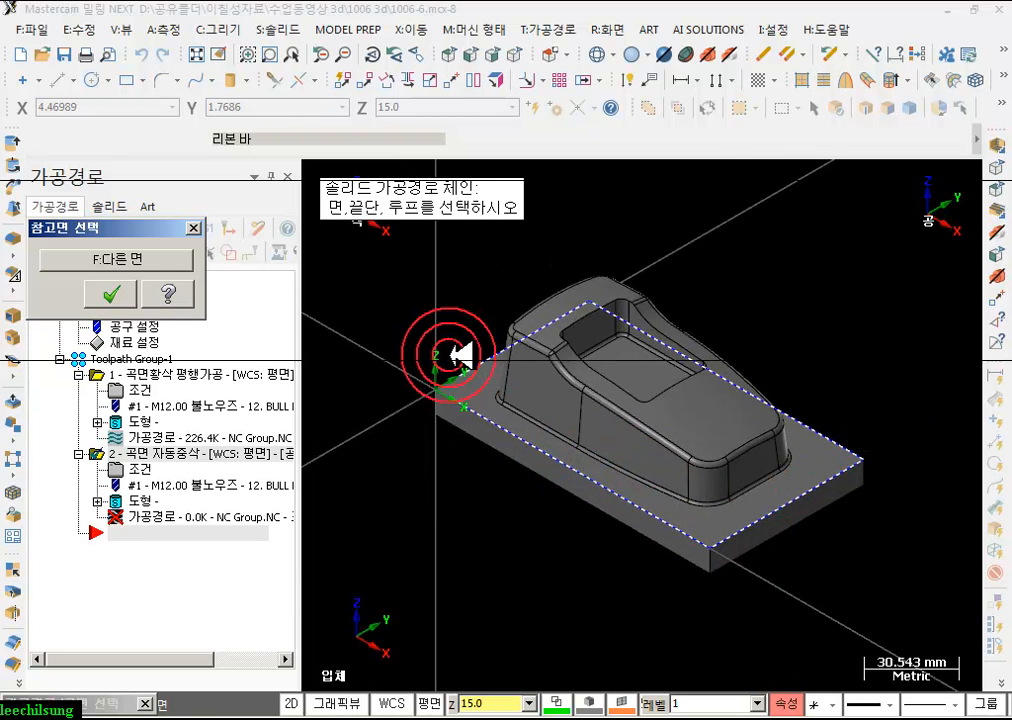
pyautogui.click(111, 293)
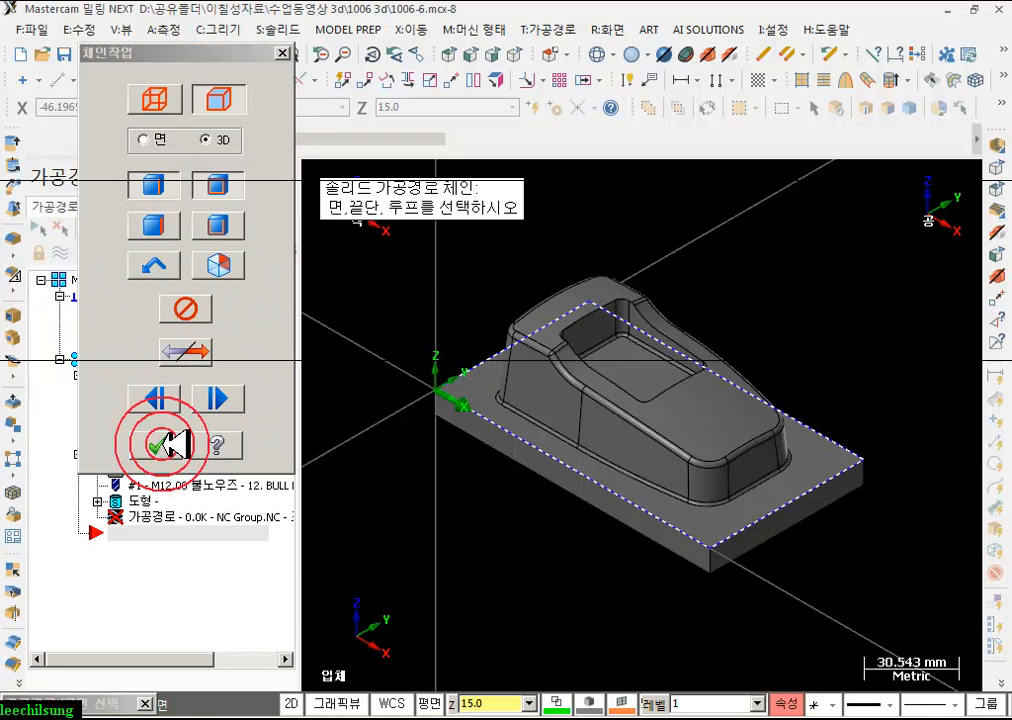
pyautogui.click(162, 445)
pyautogui.click(175, 403)
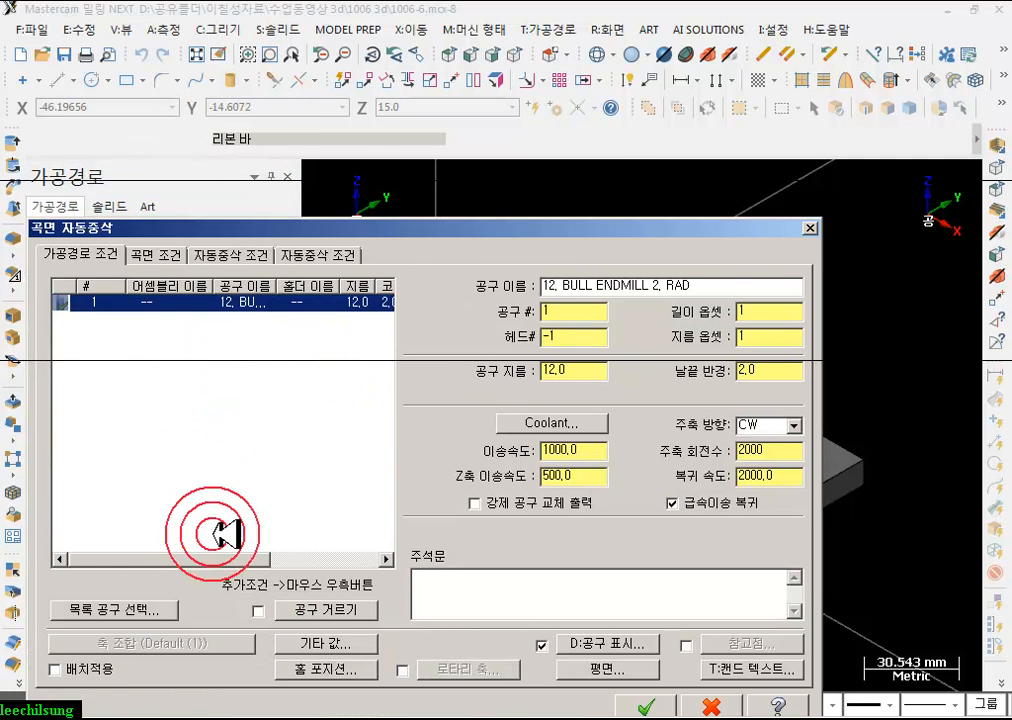
# - Add the 10 mm ball endmill from the Mill_mm library, filtering for ball endmills with a diameter equal to 10
pyautogui.click(149, 608)
pyautogui.click(945, 215)
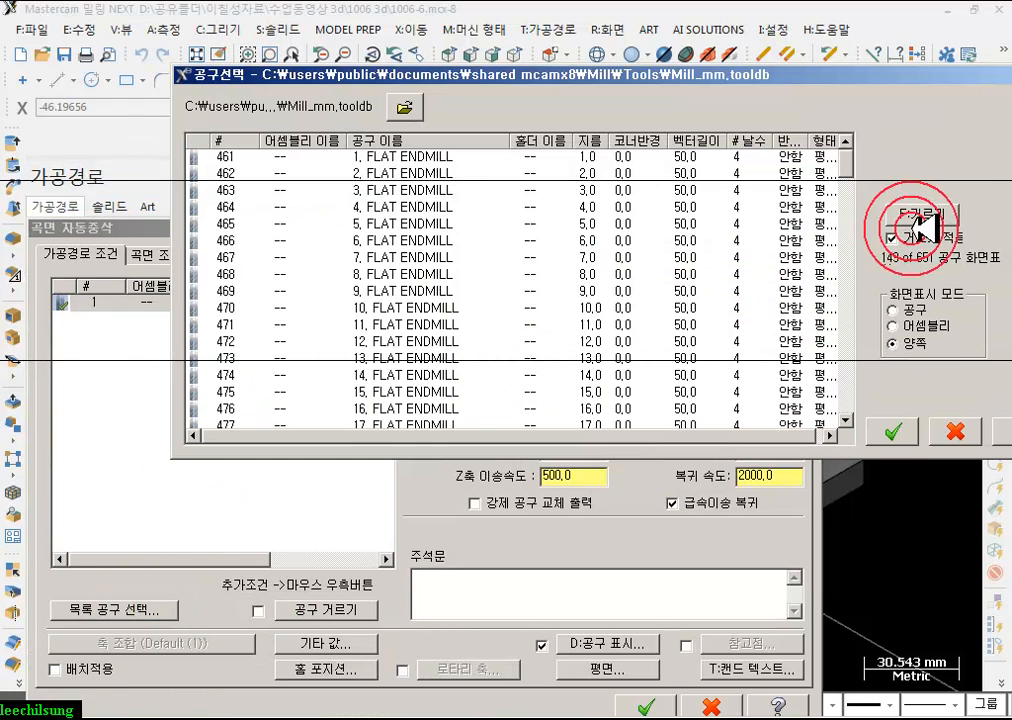
pyautogui.click(455, 175)
pyautogui.click(420, 285)
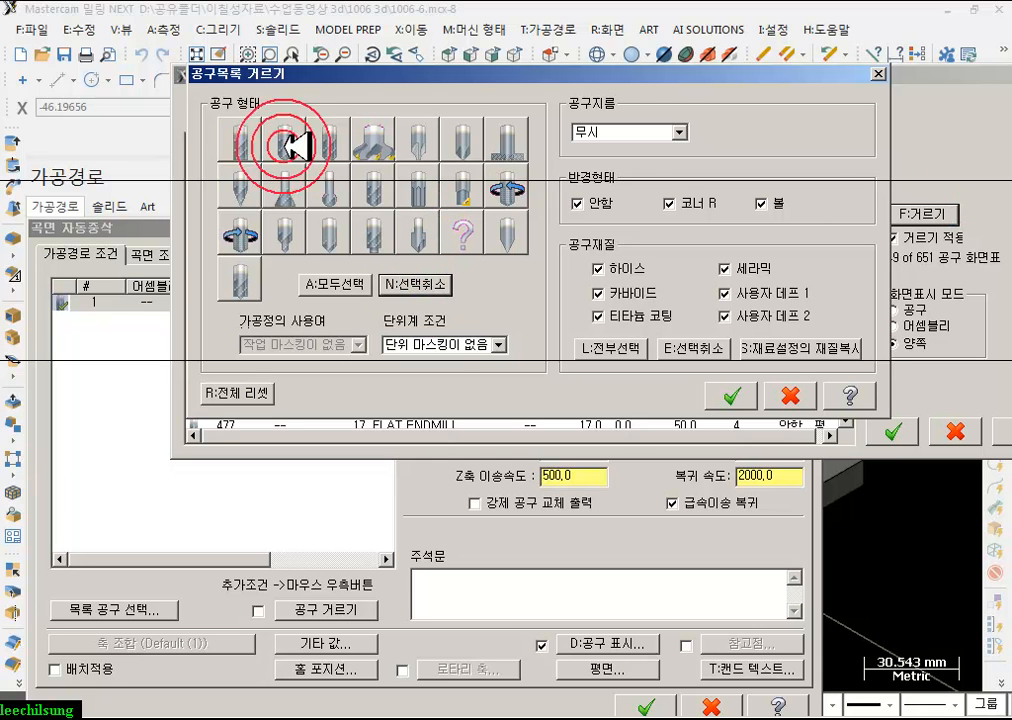
pyautogui.click(645, 132)
pyautogui.click(612, 160)
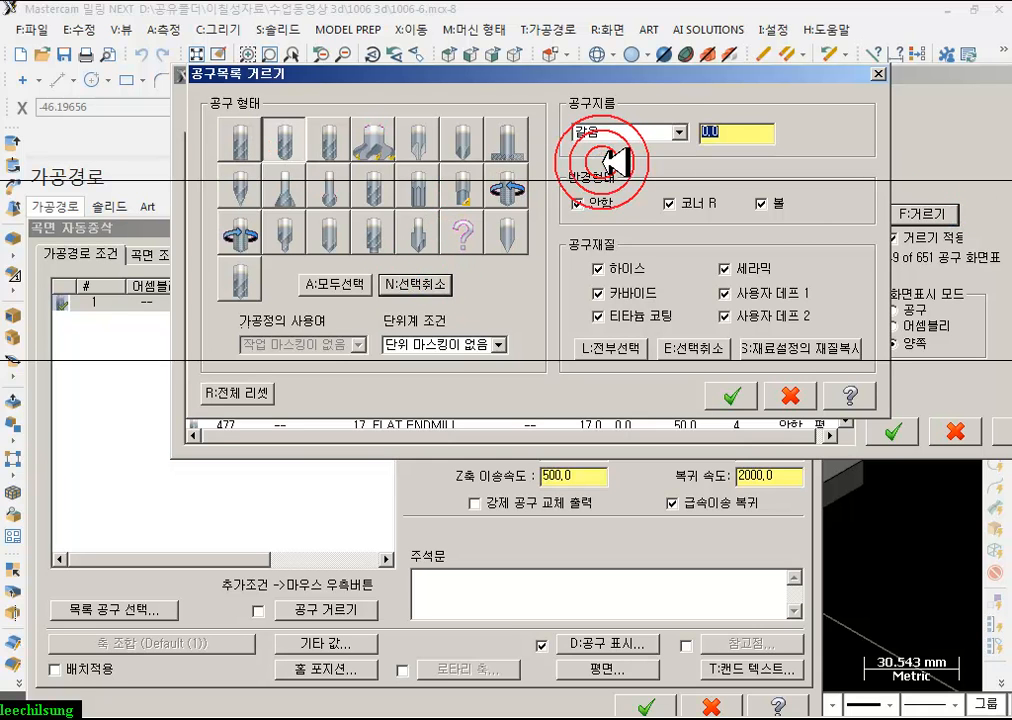
pyautogui.write('10')
pyautogui.click(607, 350)
pyautogui.click(731, 394)
pyautogui.doubleClick(363, 161)
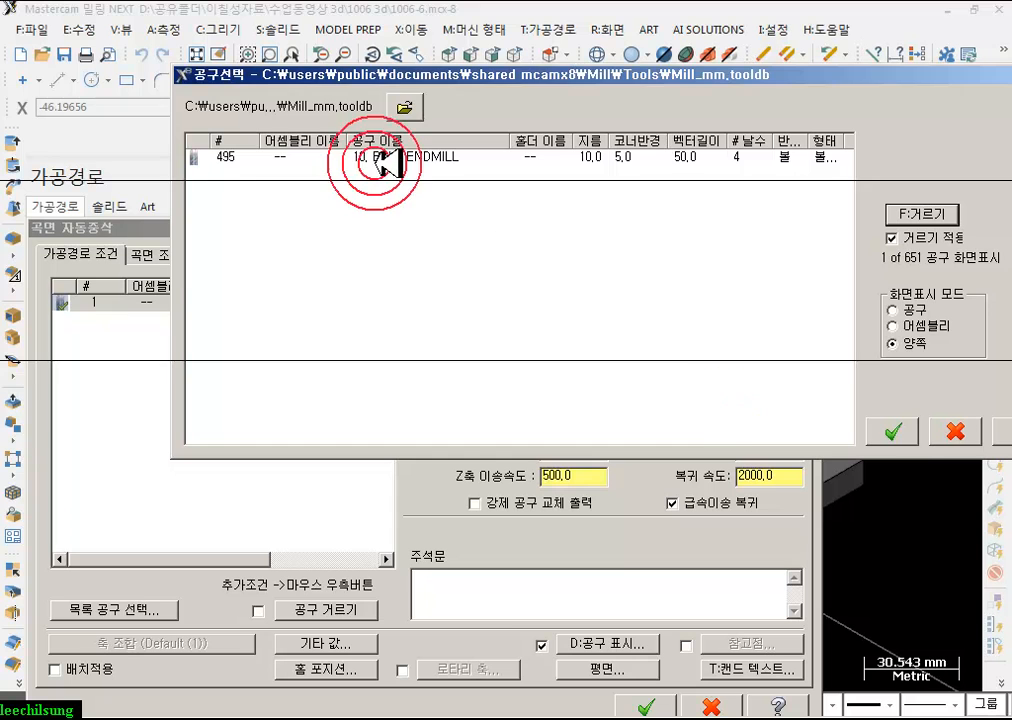
# - Open the 10 mm ball endmill's definition and set its tool number to 2
pyautogui.doubleClick(160, 322)
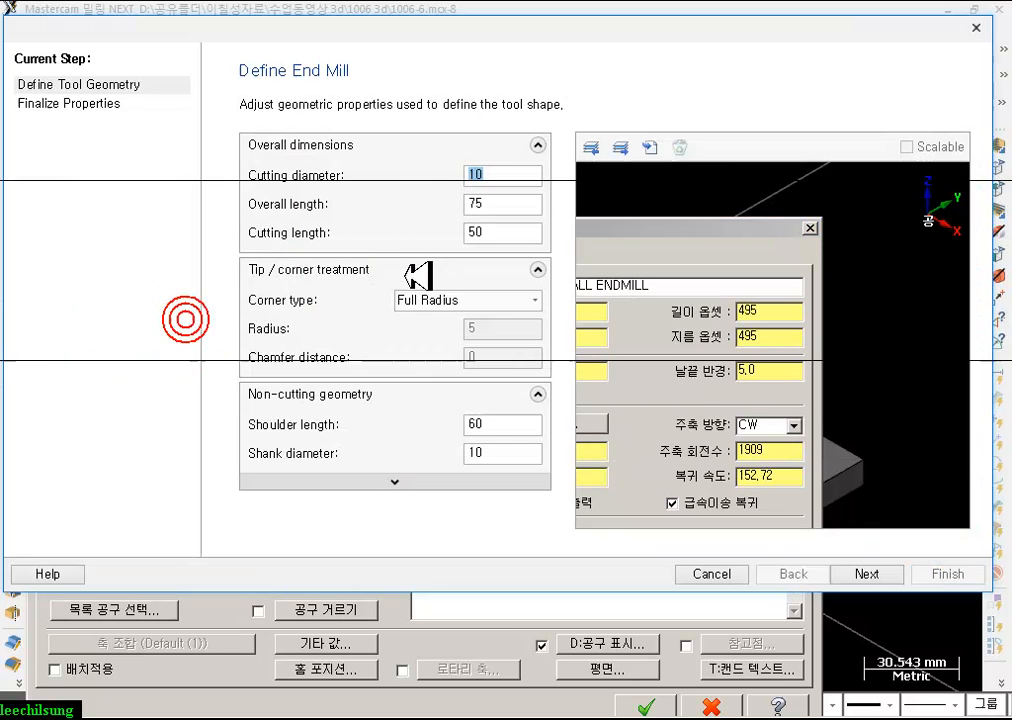
pyautogui.click(410, 270)
pyautogui.click(515, 172)
pyautogui.click(862, 574)
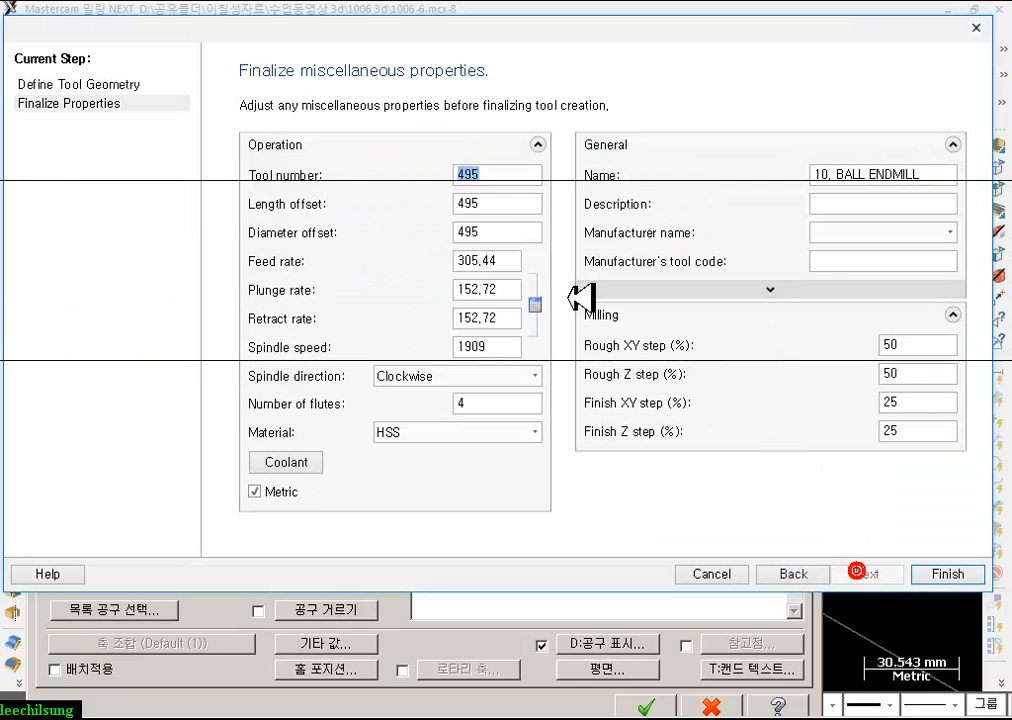
pyautogui.click(492, 176)
pyautogui.write('2')
# - Set the ball endmill's feed and plunge rates to 500, and its retract rate and spindle speed to 2000, and finish the definition
pyautogui.click(513, 262)
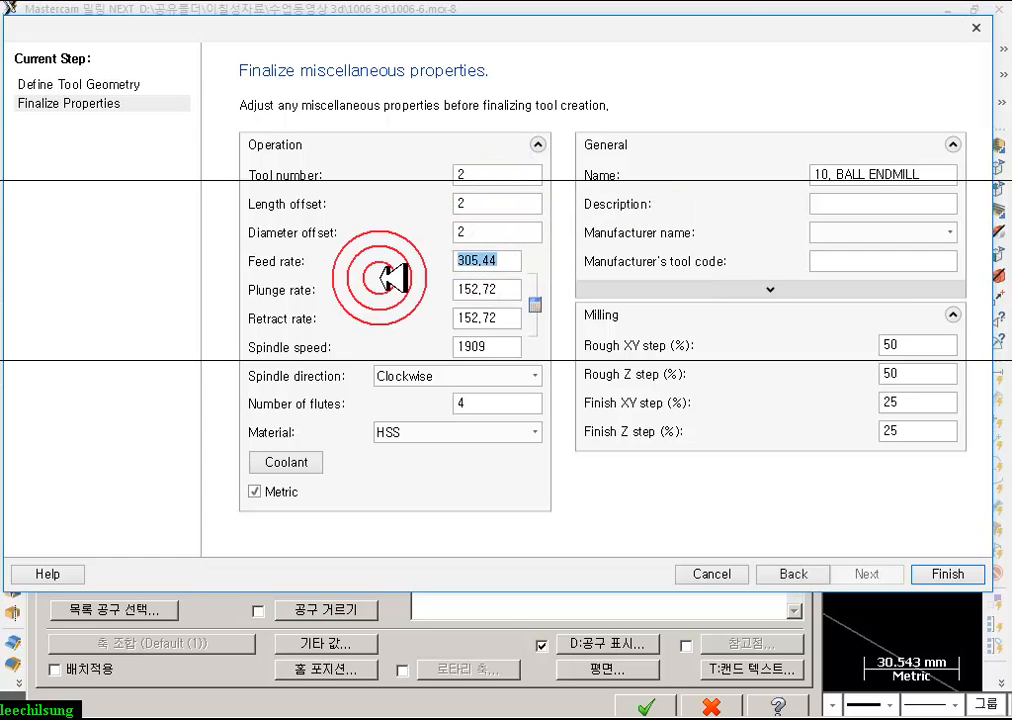
pyautogui.write('500')
pyautogui.click(478, 289)
pyautogui.write('500')
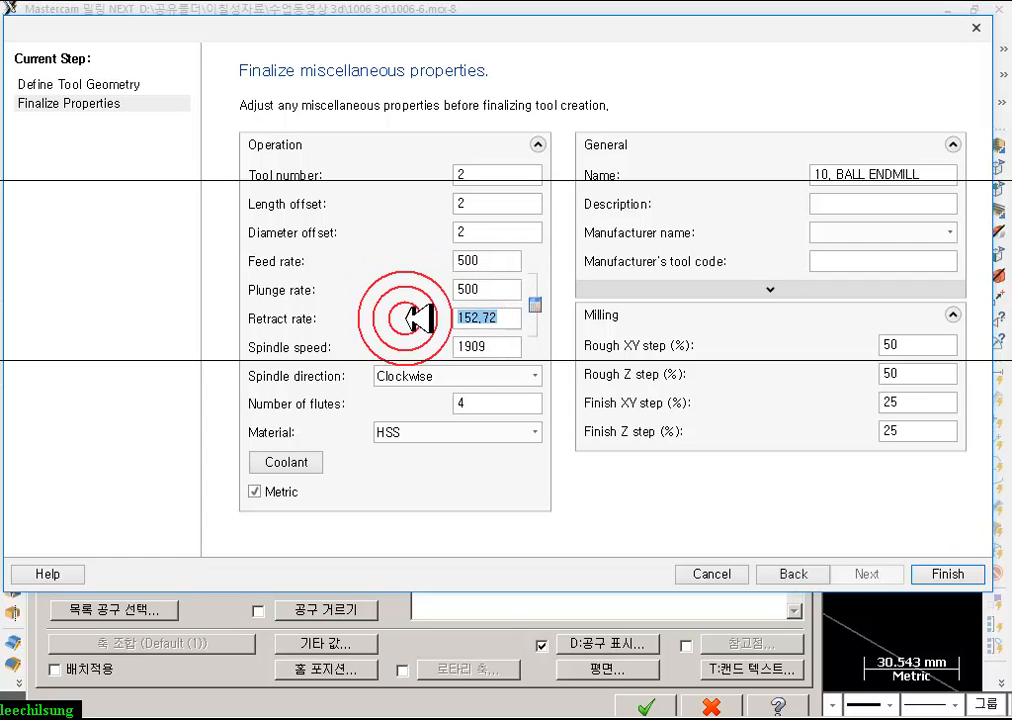
pyautogui.write('2000')
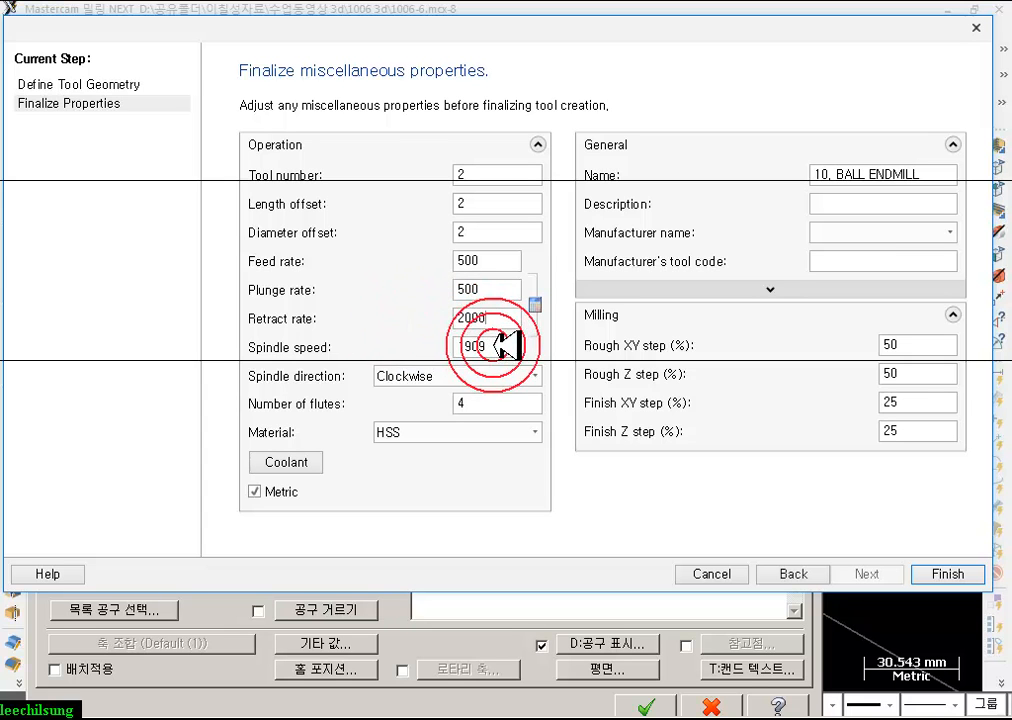
pyautogui.write('2000')
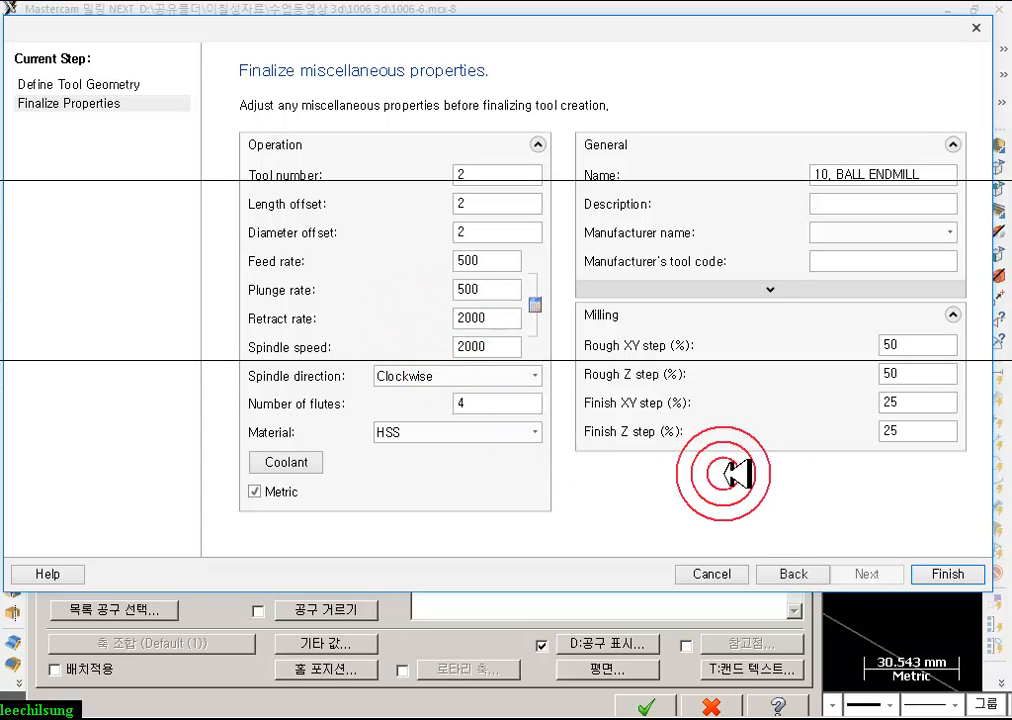
pyautogui.click(930, 574)
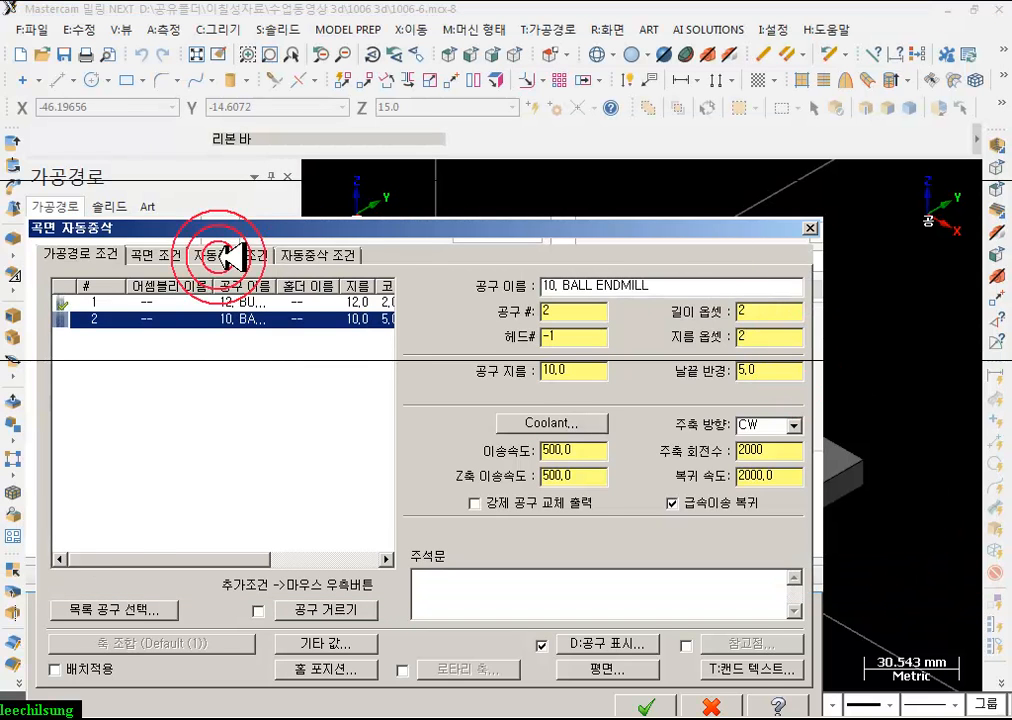
# - Set the stock to leave on drive surfaces to 0.5, the restmill cut tolerance to 0.1 and the stepover to 3
pyautogui.click(172, 254)
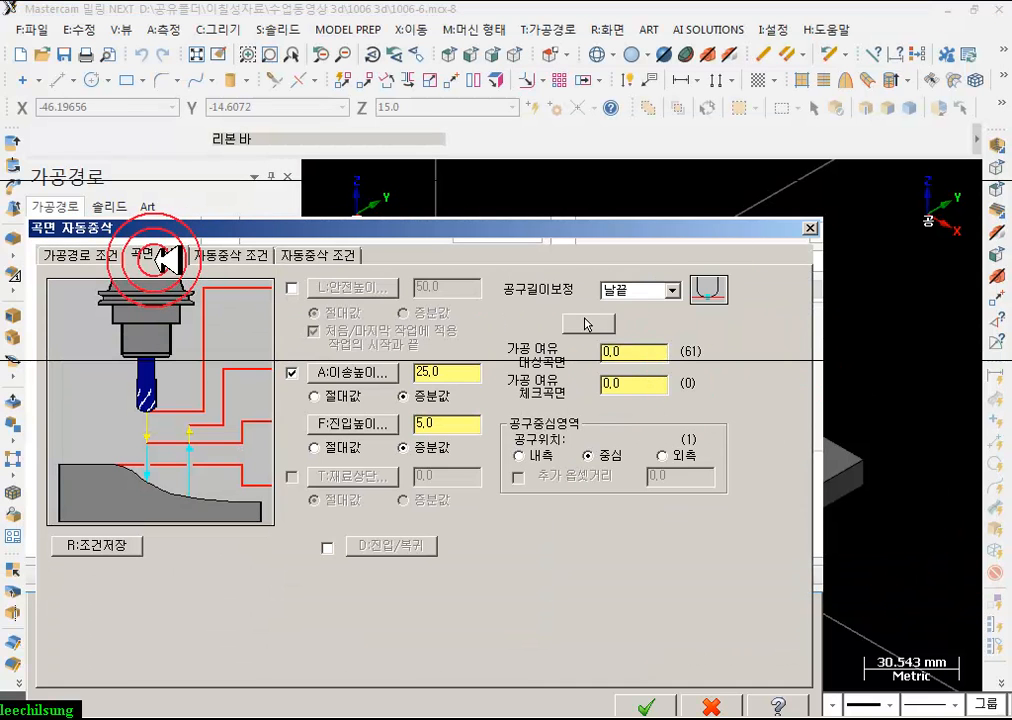
pyautogui.write('02')
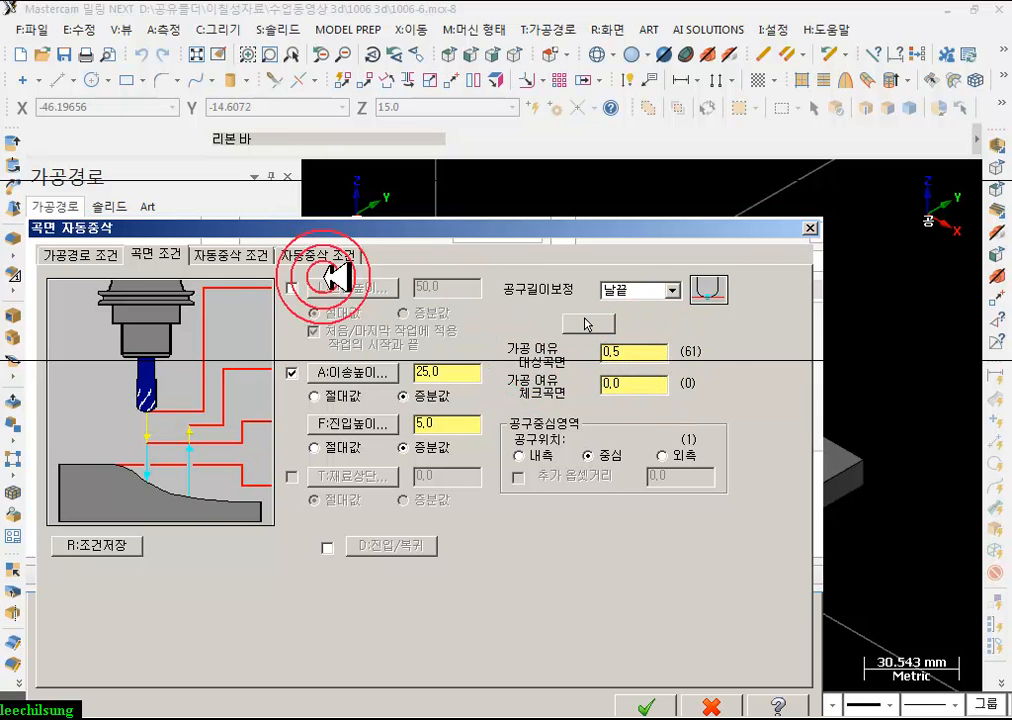
pyautogui.click(263, 255)
pyautogui.click(258, 296)
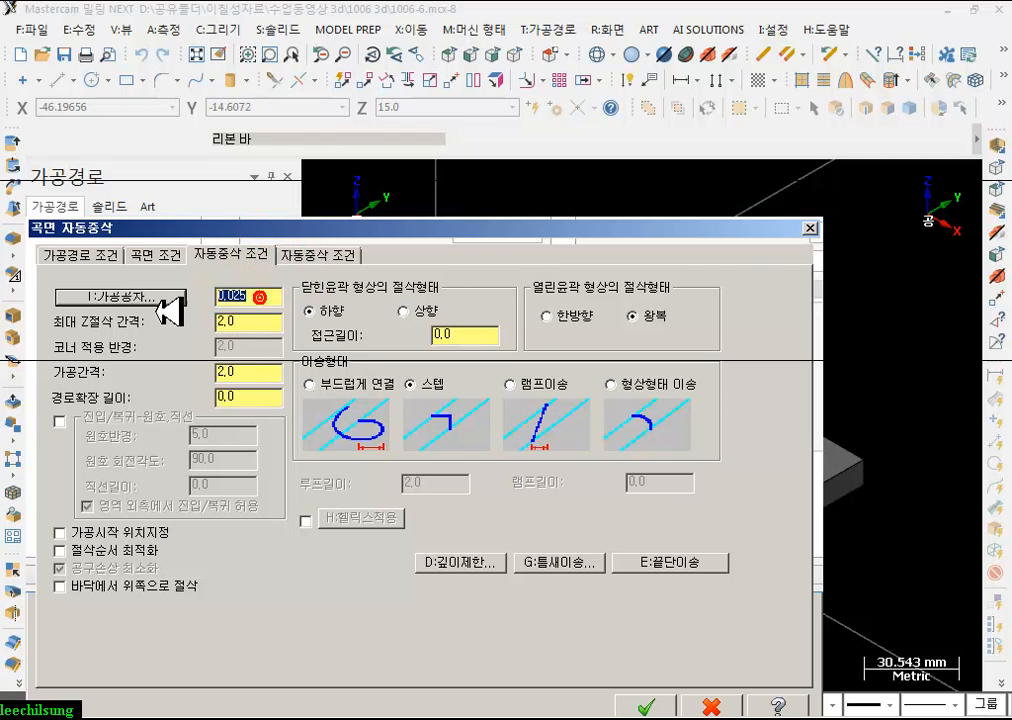
pyautogui.write('0.1')
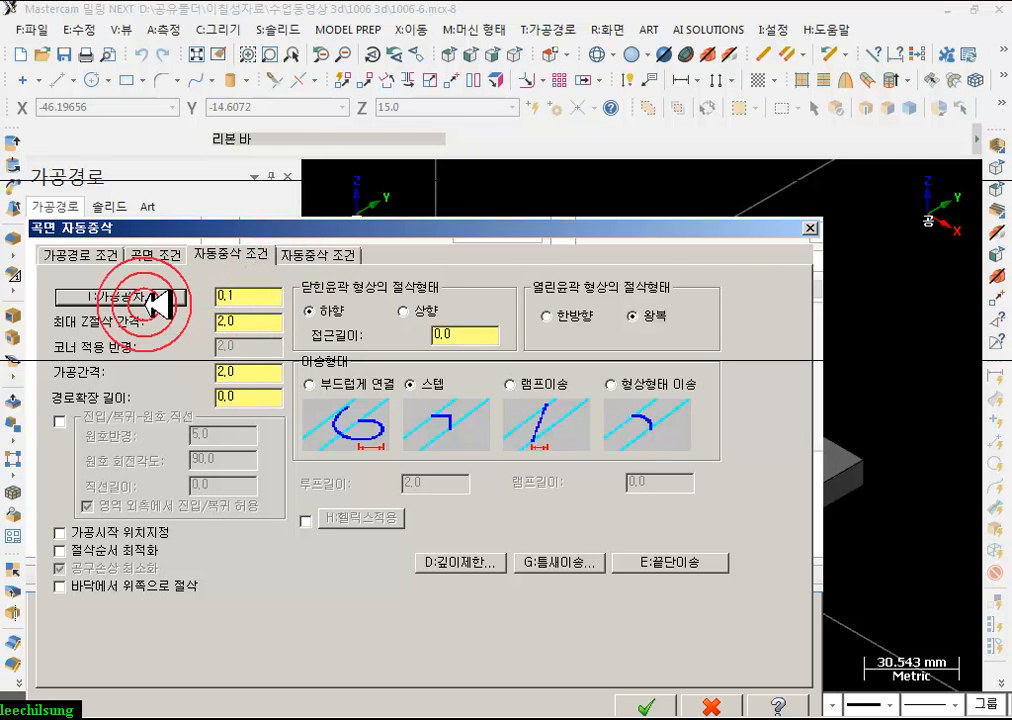
pyautogui.click(250, 325)
pyautogui.click(250, 372)
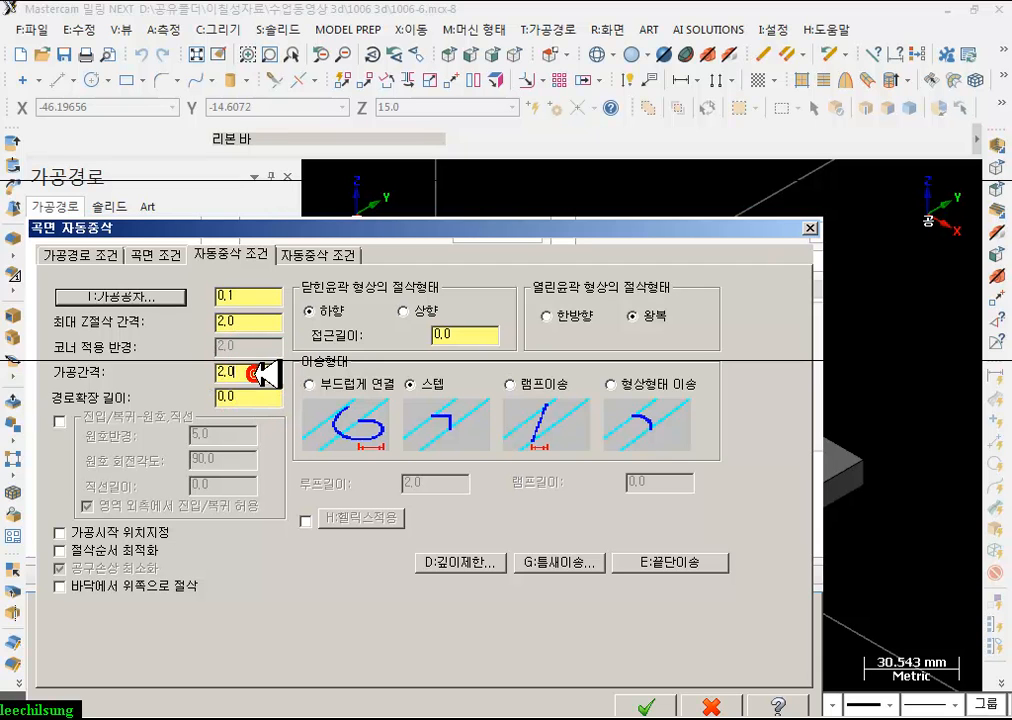
pyautogui.moveTo(262, 374); pyautogui.dragTo(197, 376)
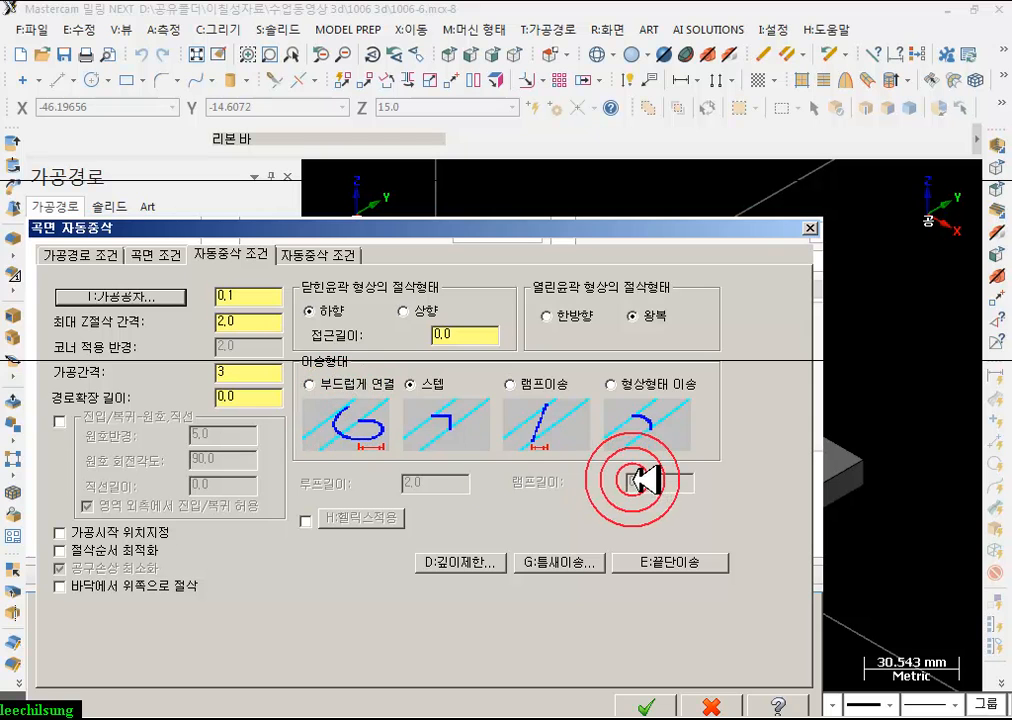
# - Set the incremental cut depth adjustments for top and final cuts to 0 and enable automatic flat detection
pyautogui.click(481, 560)
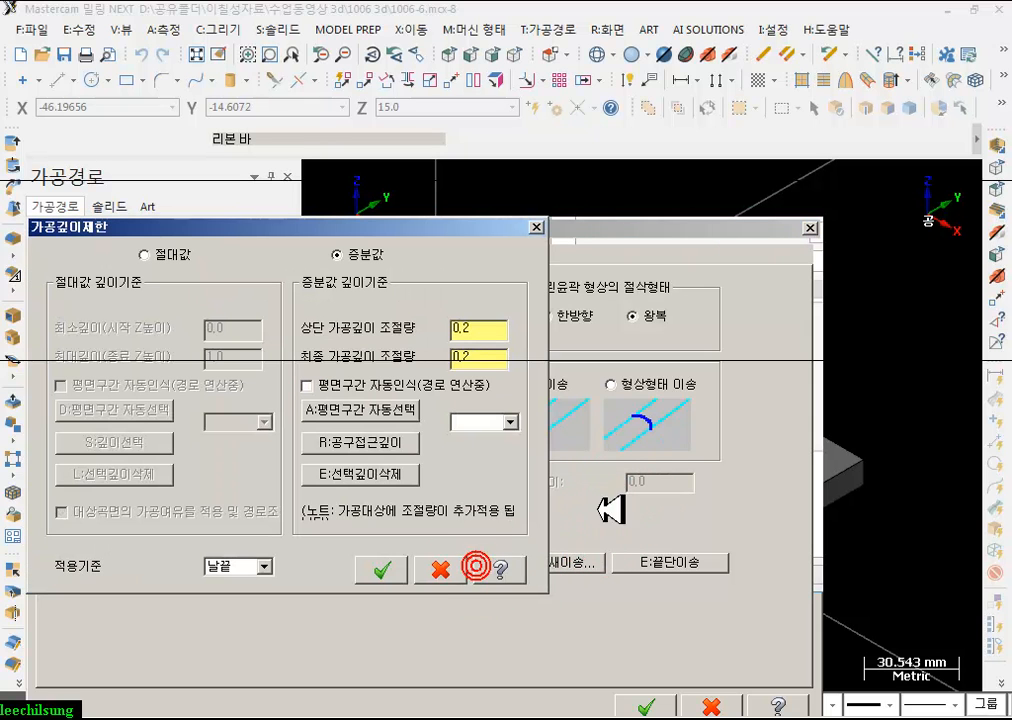
pyautogui.write('0')
pyautogui.click(474, 359)
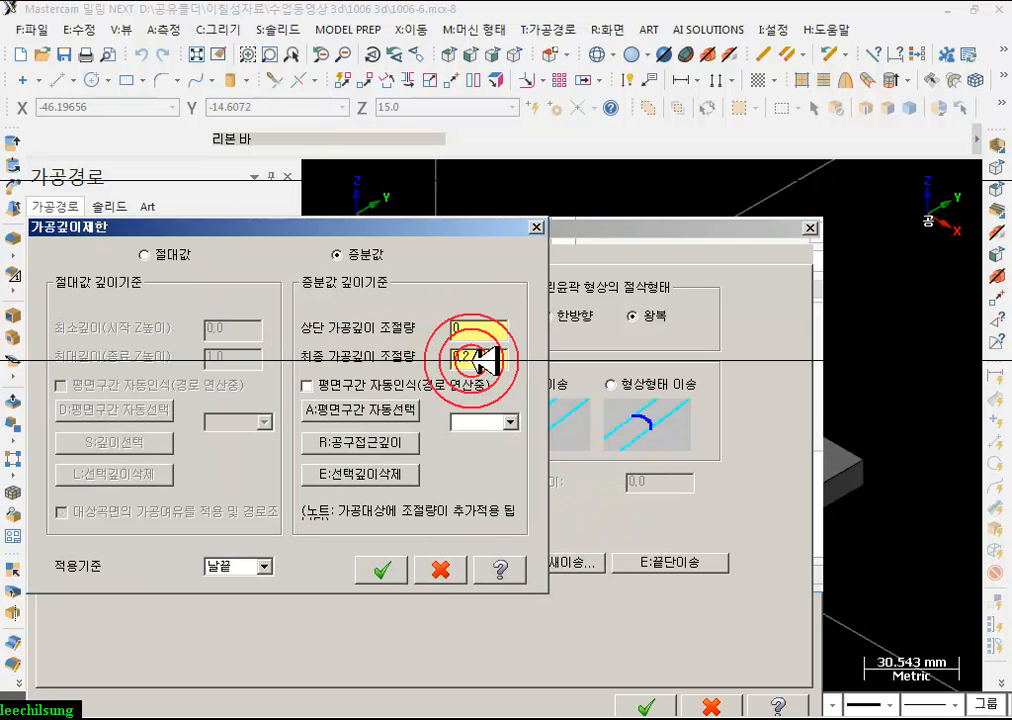
pyautogui.click(476, 328)
pyautogui.click(328, 383)
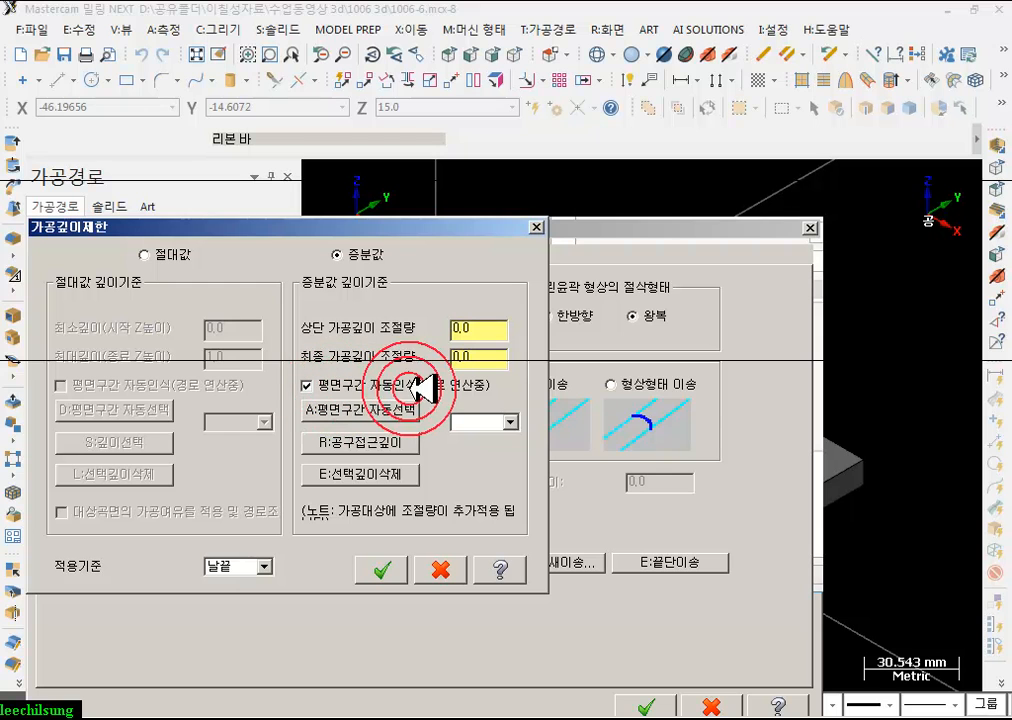
pyautogui.click(390, 569)
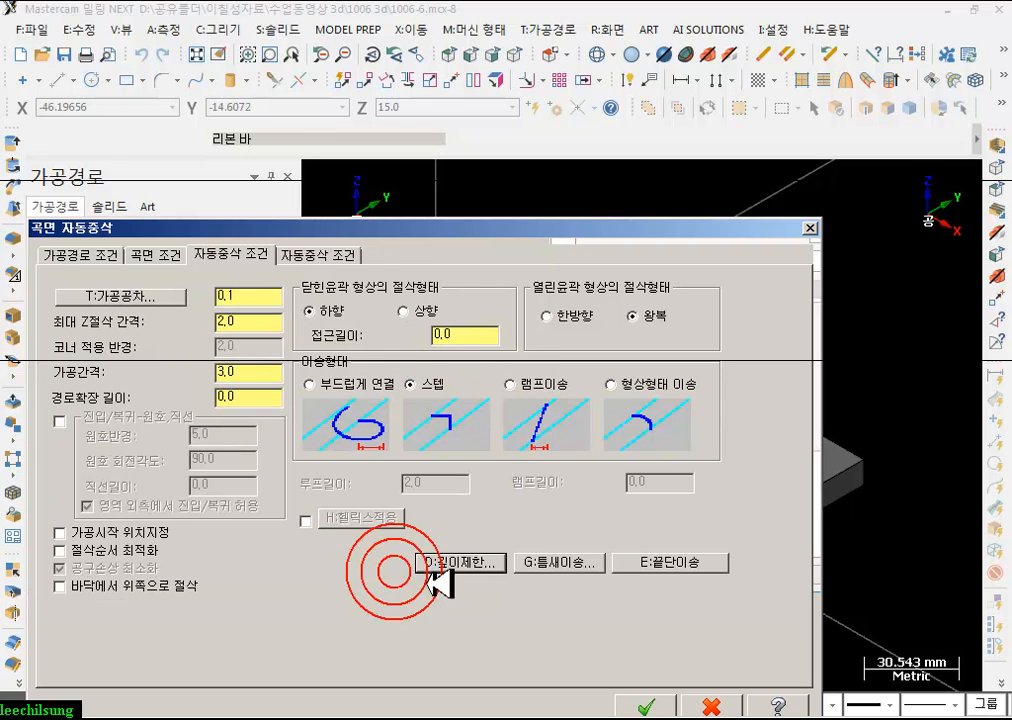
# - Generate the restmill toolpath with the remaining stock computed from all previous operations, and view the resulting path up close
pyautogui.click(345, 256)
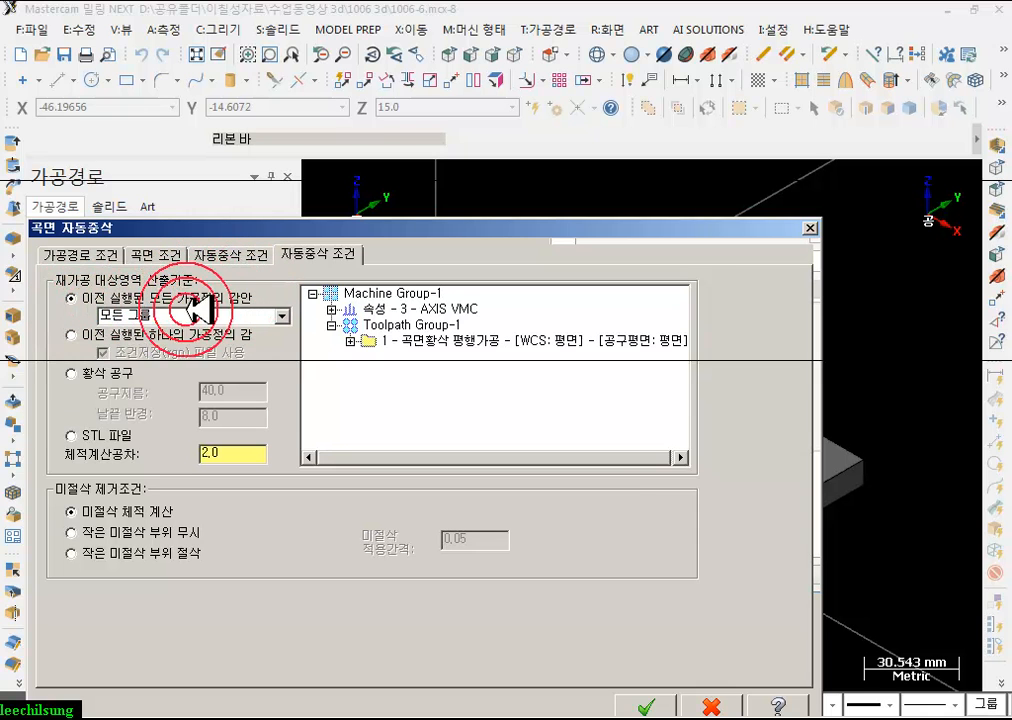
pyautogui.click(666, 706)
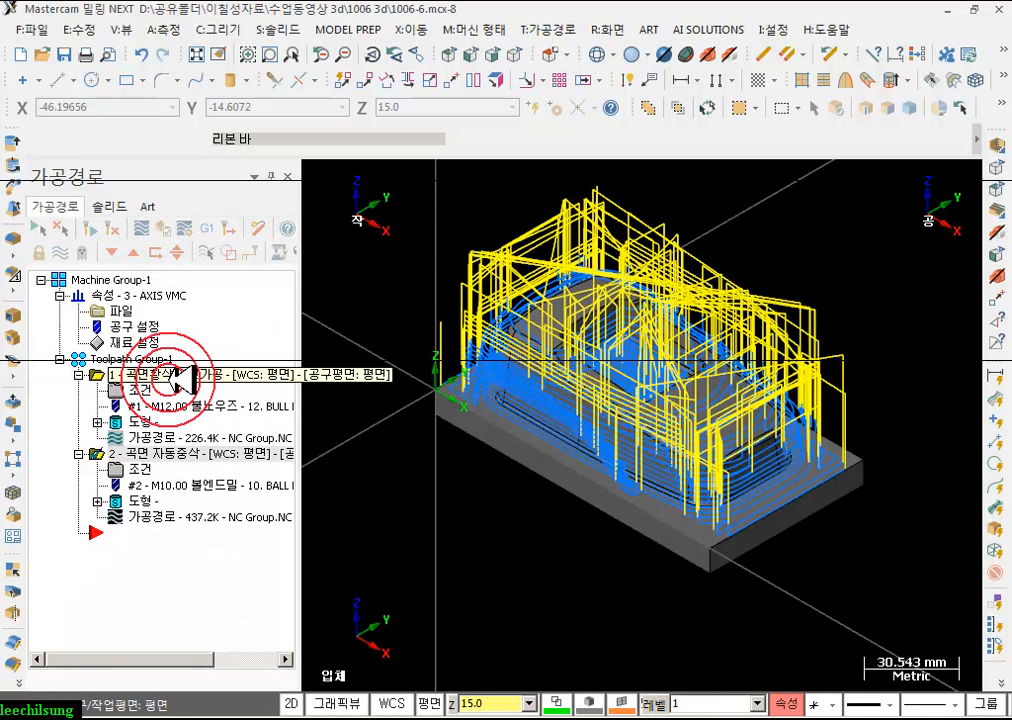
pyautogui.scroll(5, 635, 410)
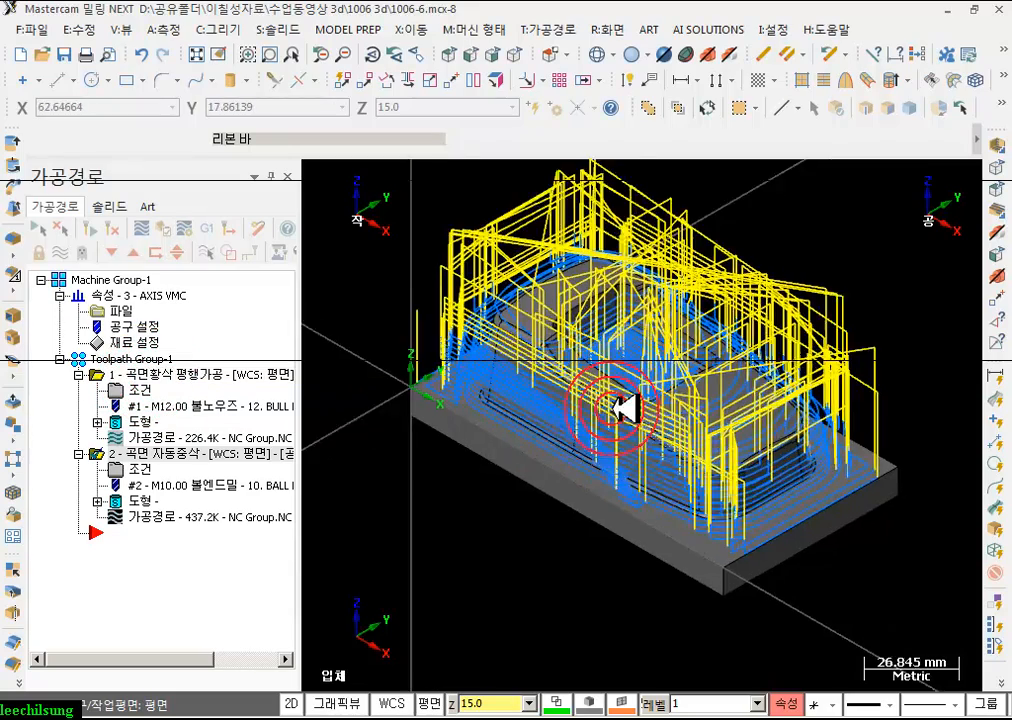
pyautogui.scroll(-1, 688, 420)
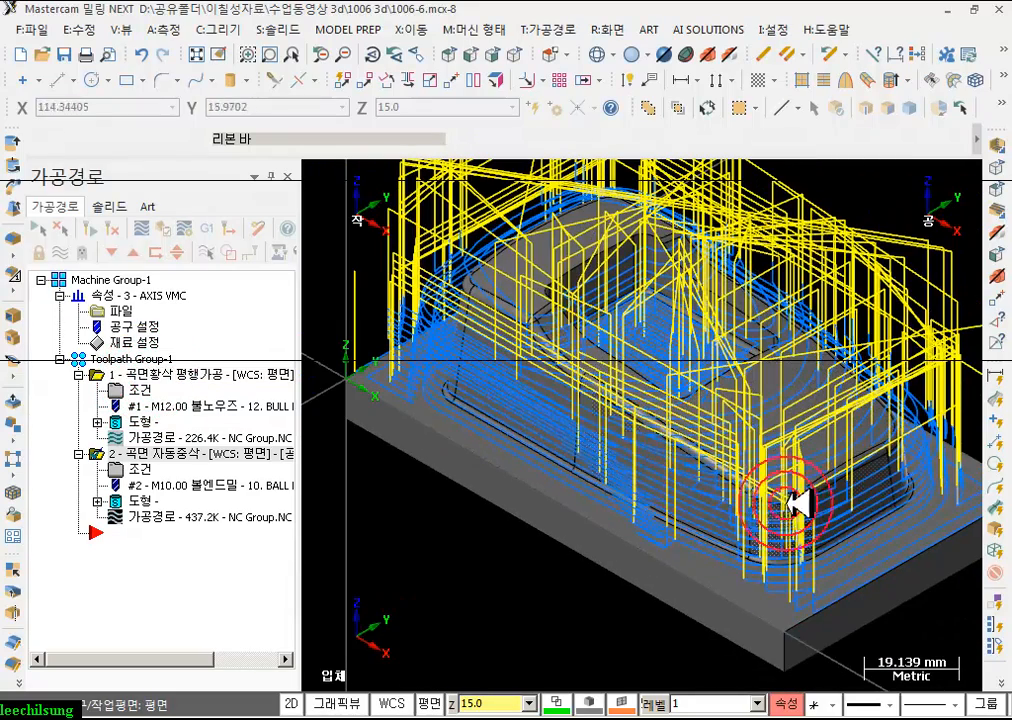
# - Load the whole toolpath group into Verify, turn on Color Loop, and enable stop conditions for tool change and operation change
pyautogui.click(132, 357)
pyautogui.click(163, 228)
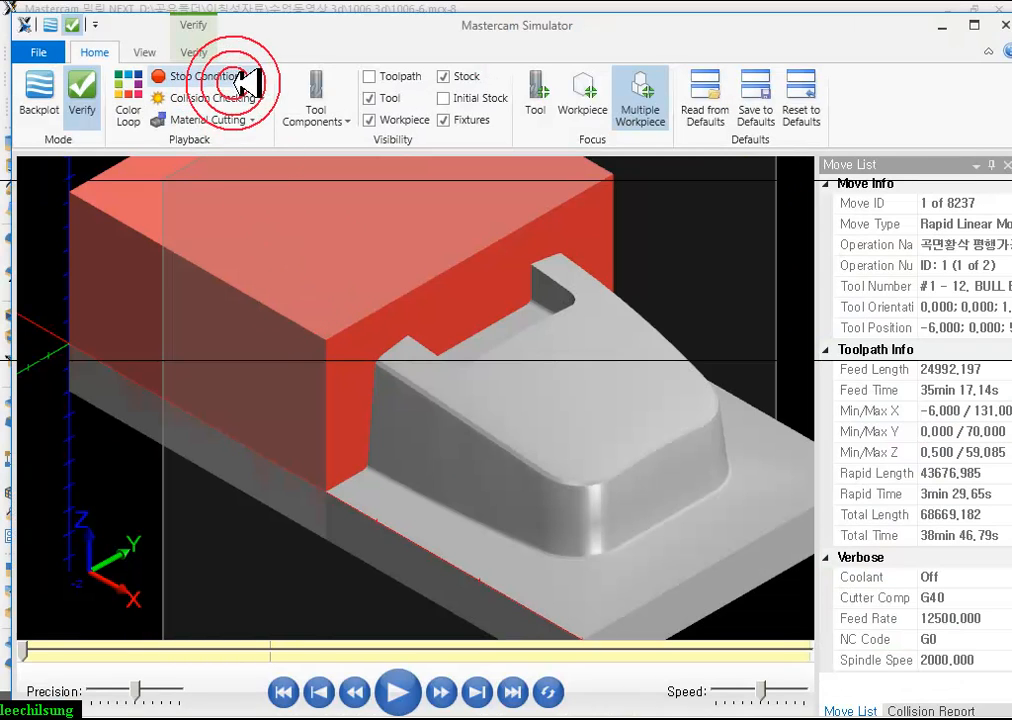
pyautogui.click(128, 100)
pyautogui.click(262, 76)
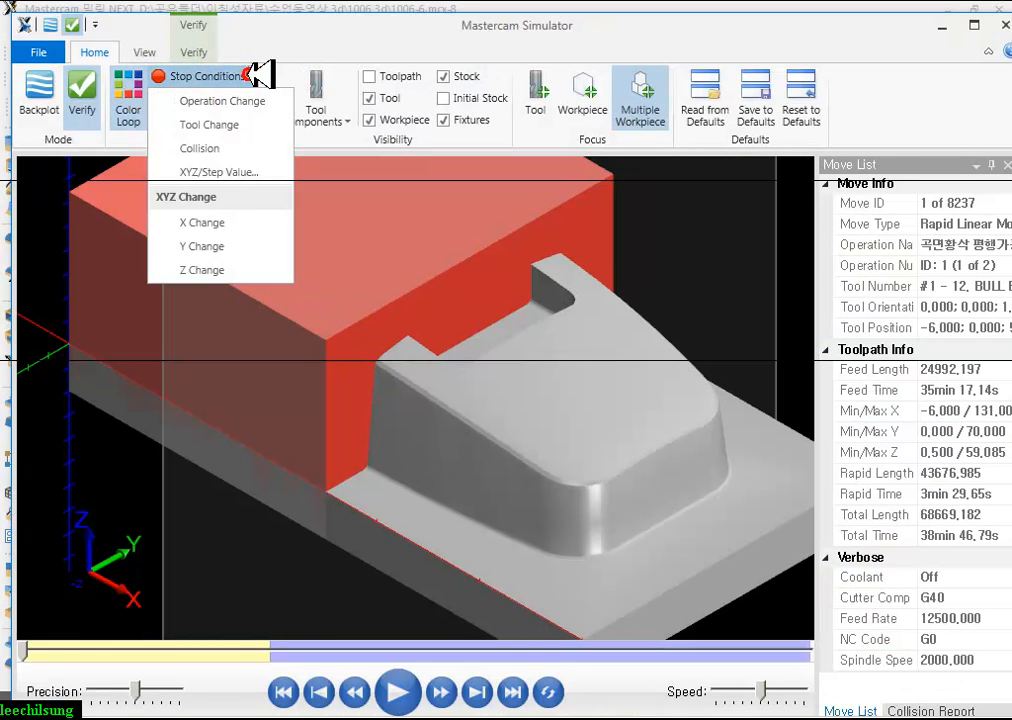
pyautogui.click(228, 121)
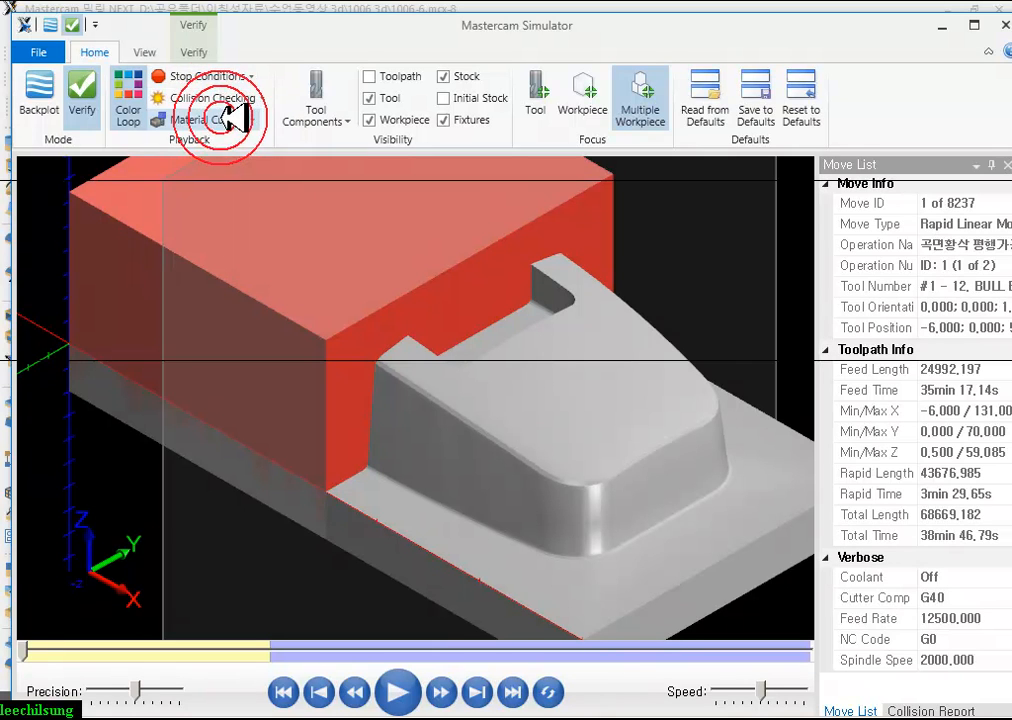
pyautogui.click(231, 78)
pyautogui.click(224, 97)
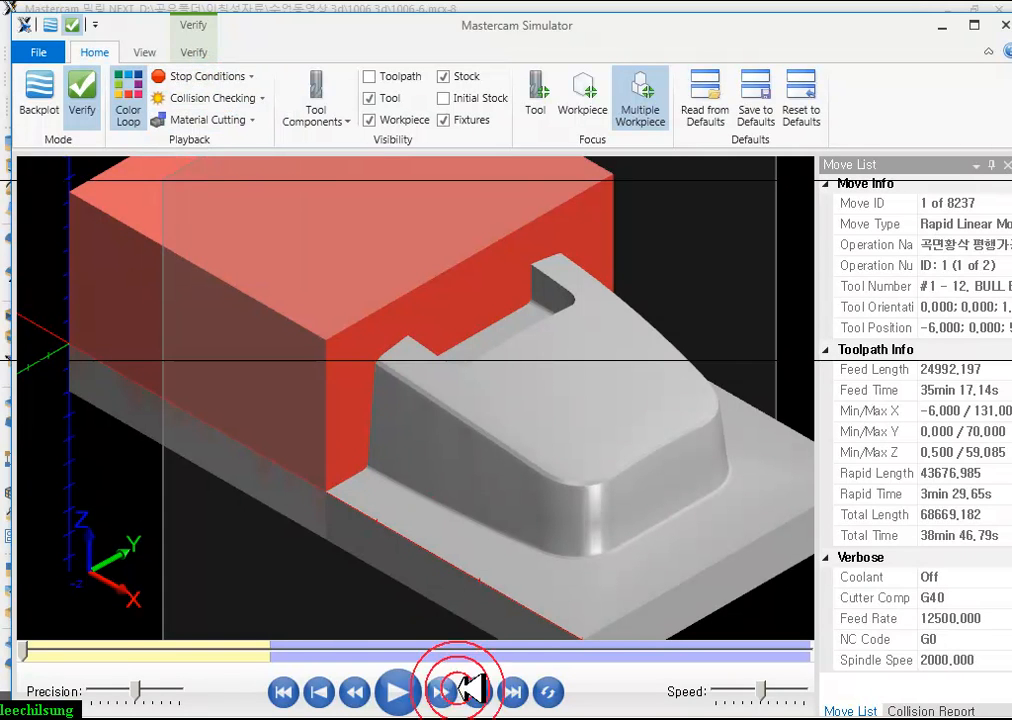
# - Run the verification to the end of the roughing operation, then continue through the restmill operation to its end
pyautogui.click(512, 690)
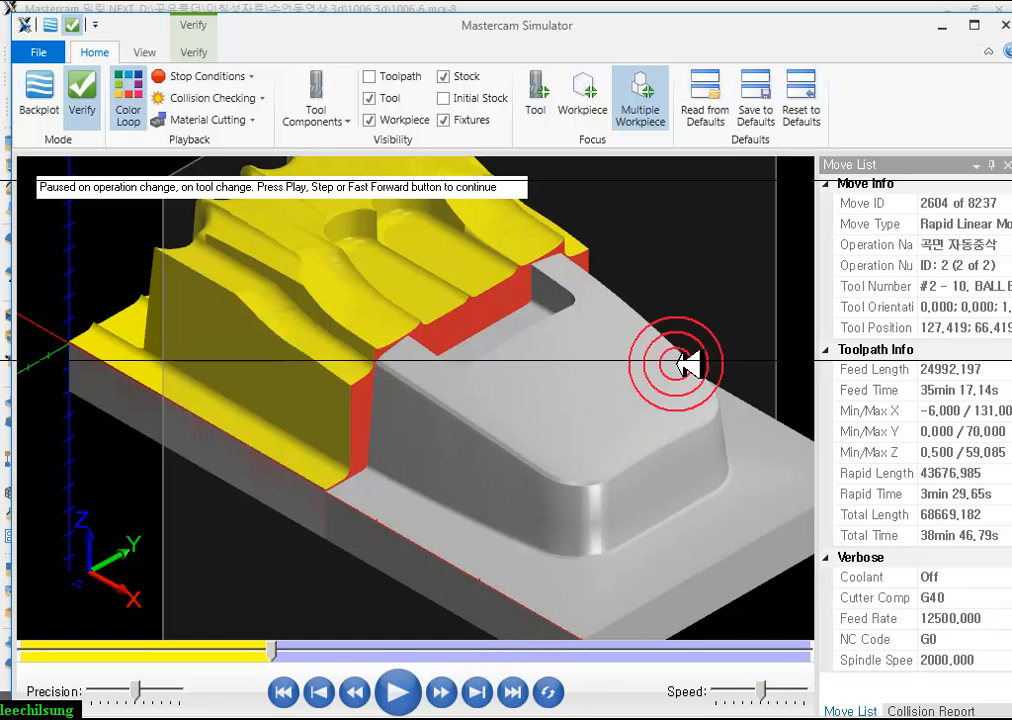
pyautogui.scroll(-3, 501, 474)
pyautogui.scroll(2, 490, 362)
pyautogui.click(397, 690)
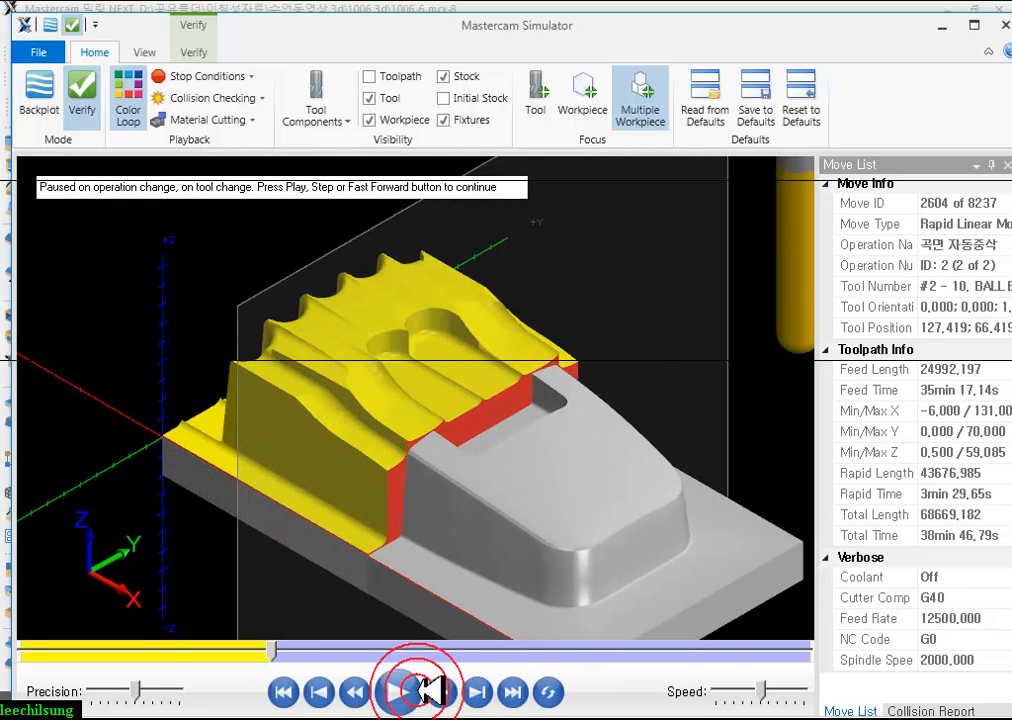
pyautogui.click(655, 400)
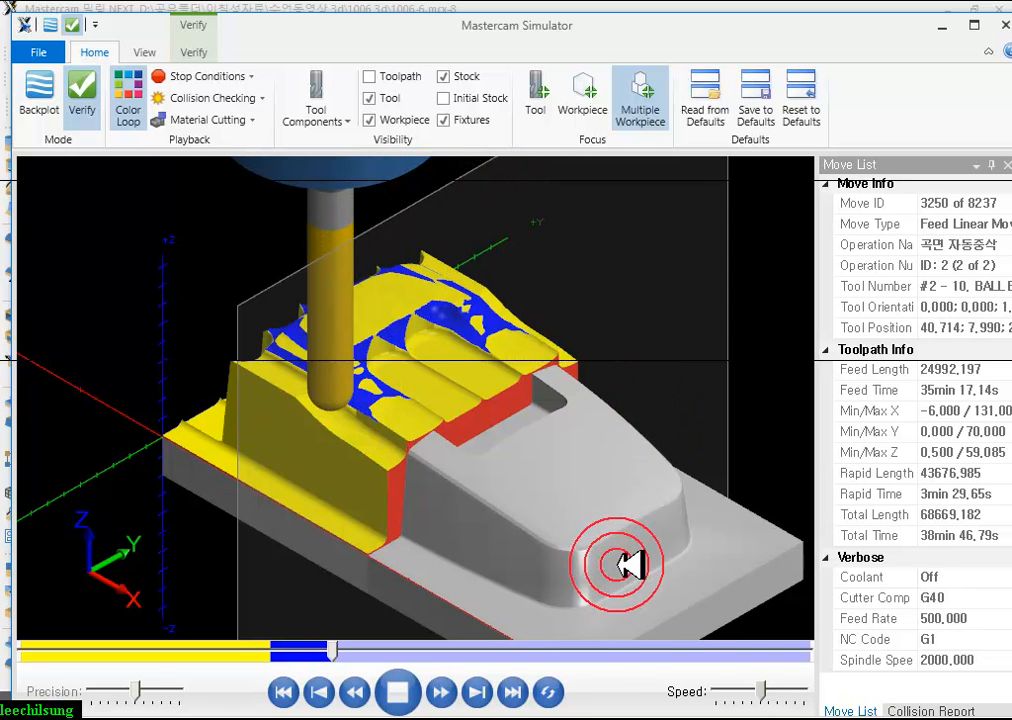
pyautogui.click(397, 690)
pyautogui.click(512, 692)
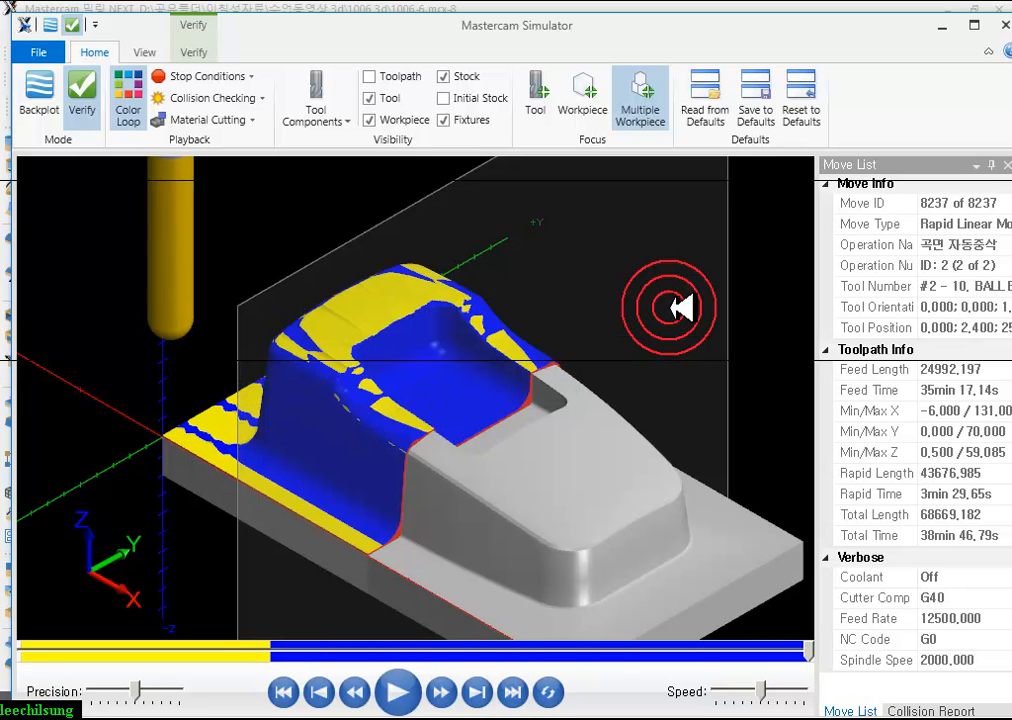
# - Examine the leftover stock along the wall base, top edges and pocket of the verified part up close, and close the simulator
pyautogui.scroll(4, 436, 452)
pyautogui.moveTo(436, 444); pyautogui.dragTo(470, 475, button='middle')
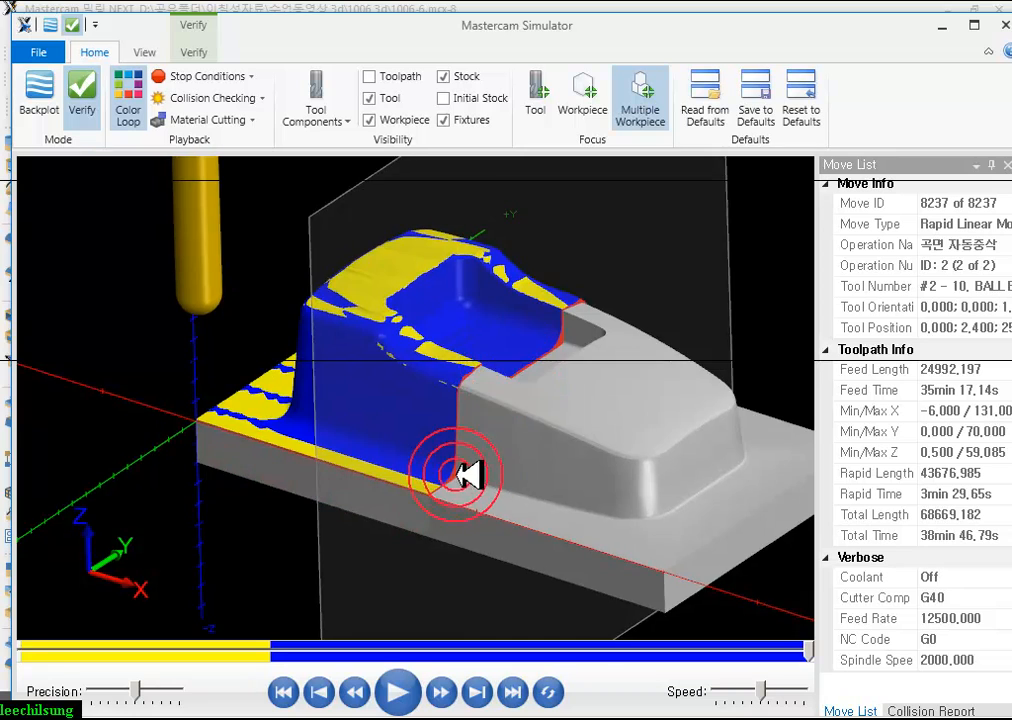
pyautogui.scroll(5, 470, 475)
pyautogui.moveTo(405, 425); pyautogui.dragTo(472, 443, button='middle')
pyautogui.scroll(3, 412, 463)
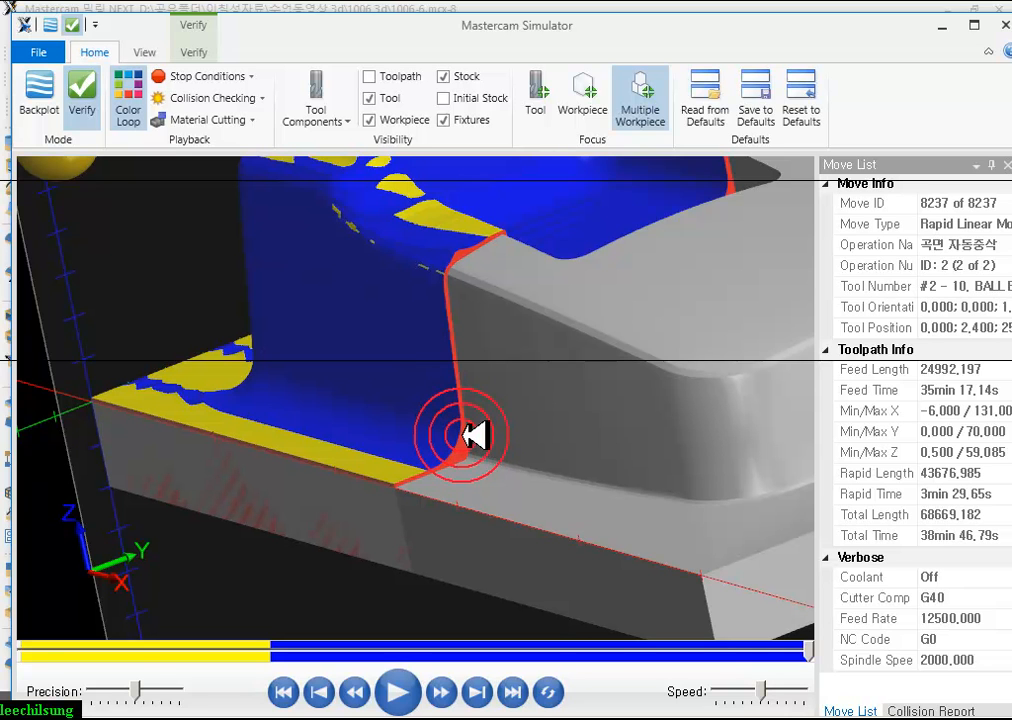
pyautogui.moveTo(472, 443); pyautogui.dragTo(610, 353, button='middle')
pyautogui.scroll(-5, 628, 346)
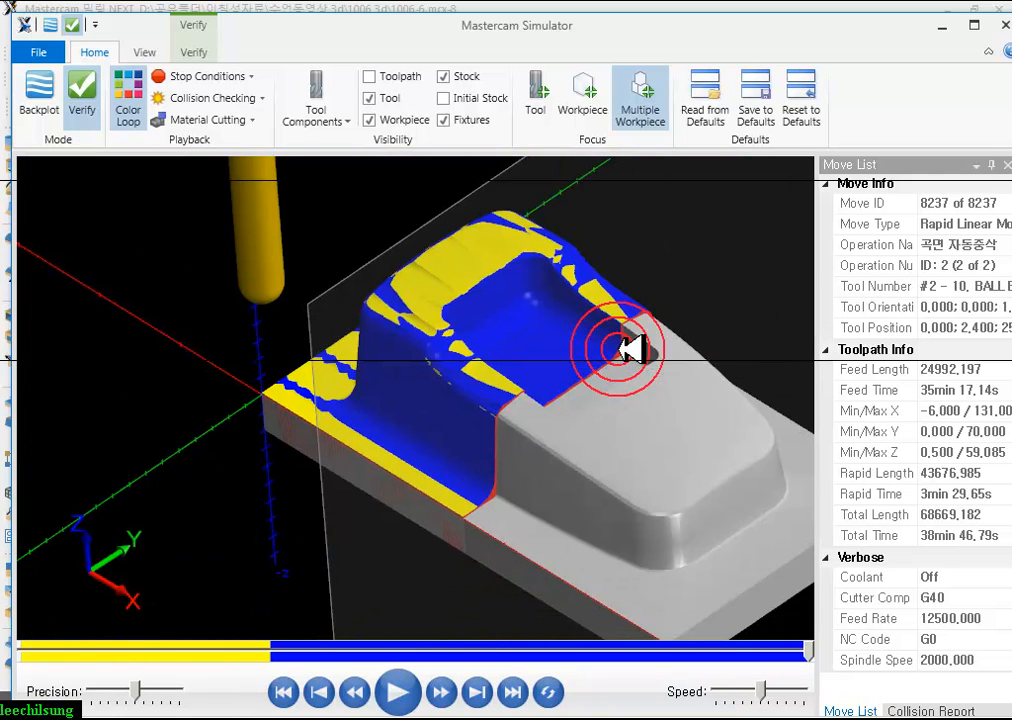
pyautogui.scroll(5, 640, 350)
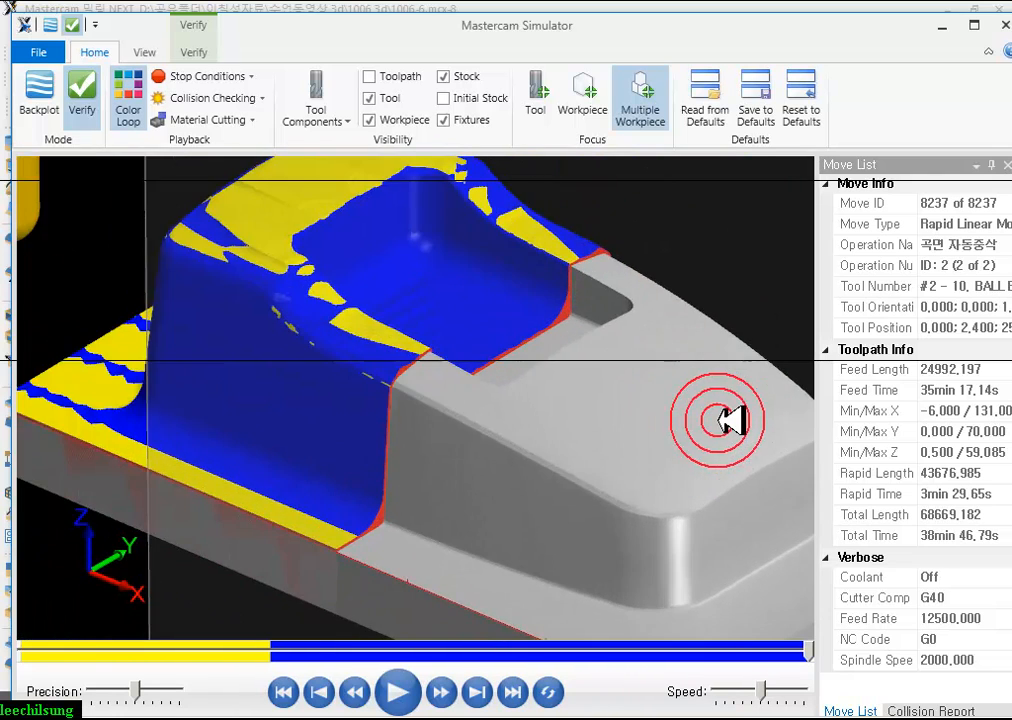
pyautogui.click(1000, 25)
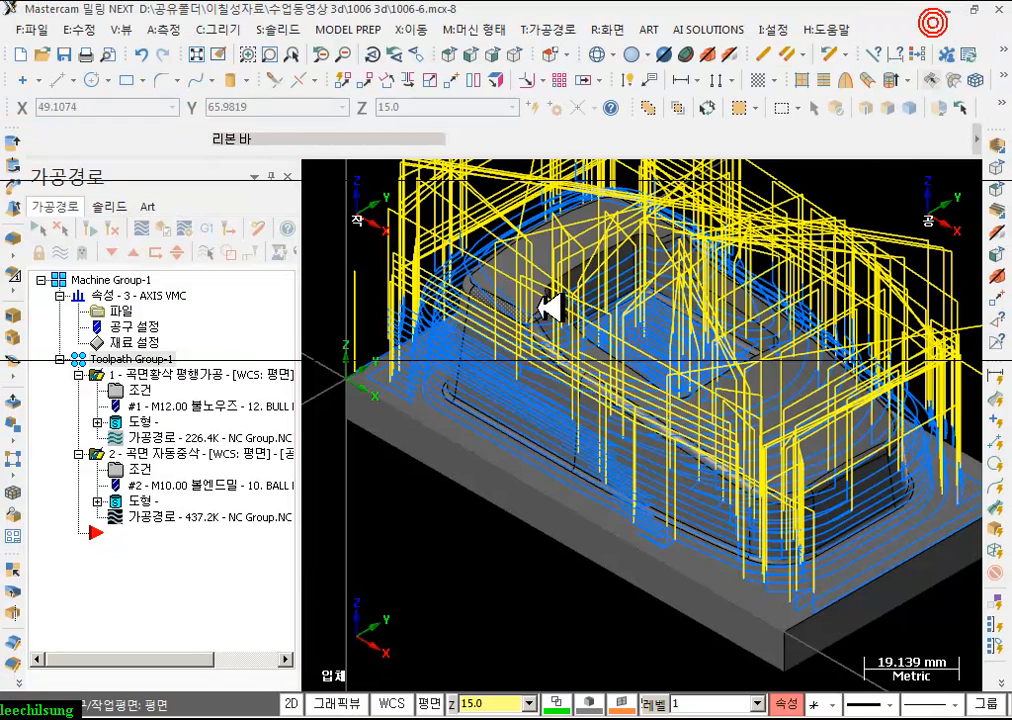
# - Collapse both existing operations and start a surface finish leftover toolpath with all model surfaces as drive surfaces
pyautogui.click(79, 374)
pyautogui.click(79, 390)
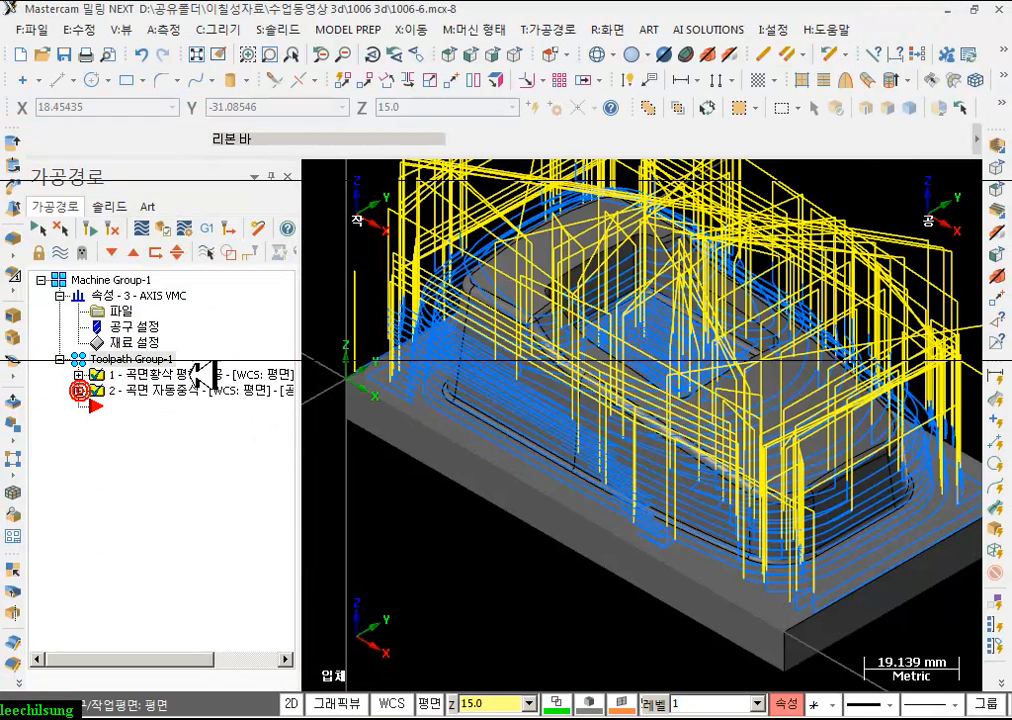
pyautogui.click(548, 29)
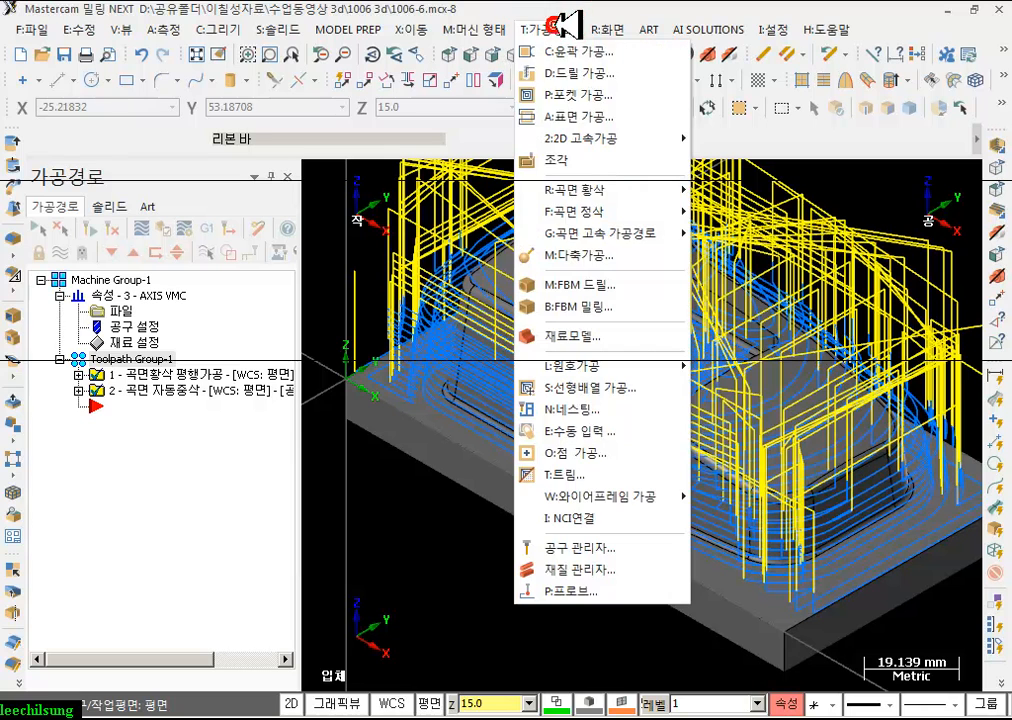
pyautogui.moveTo(571, 210)
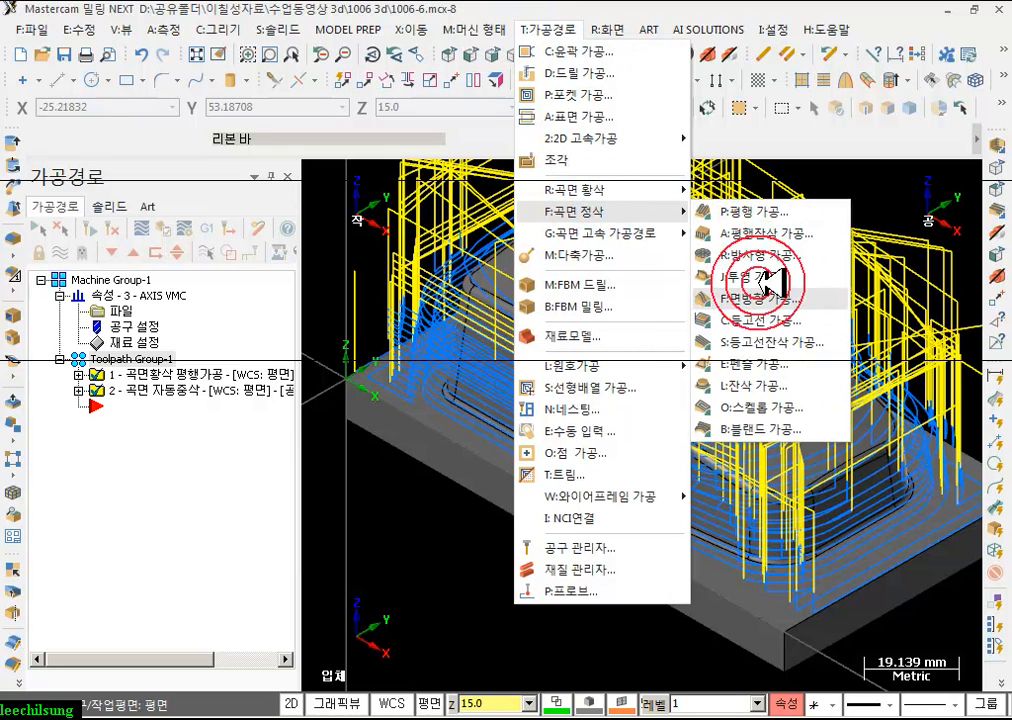
pyautogui.click(780, 385)
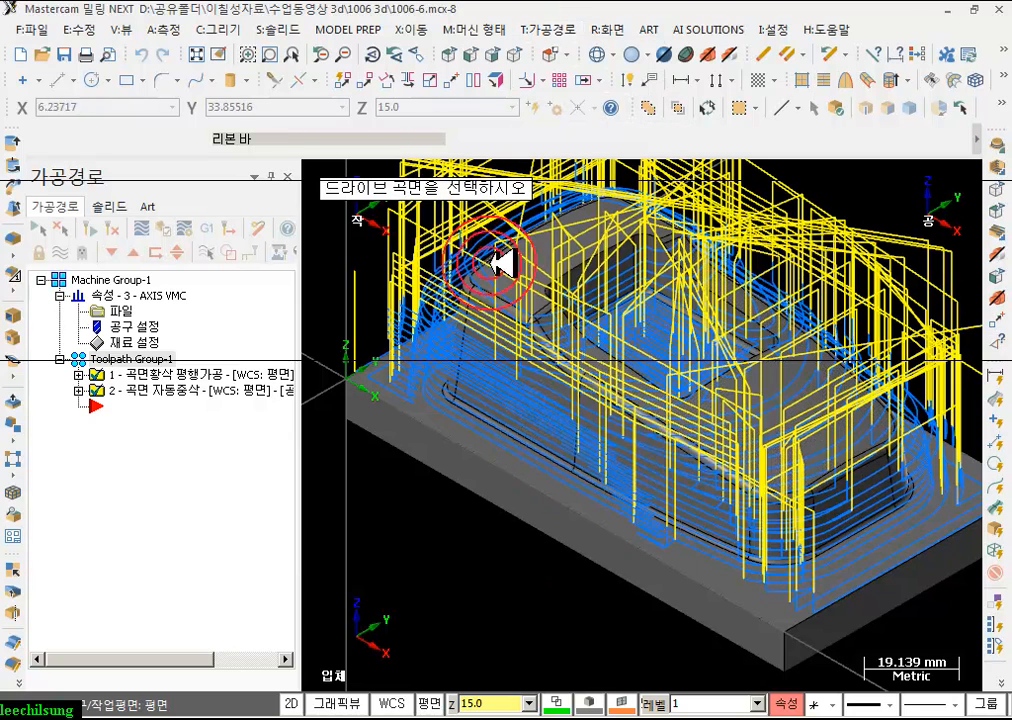
pyautogui.click(447, 441)
pyautogui.doubleClick(478, 497)
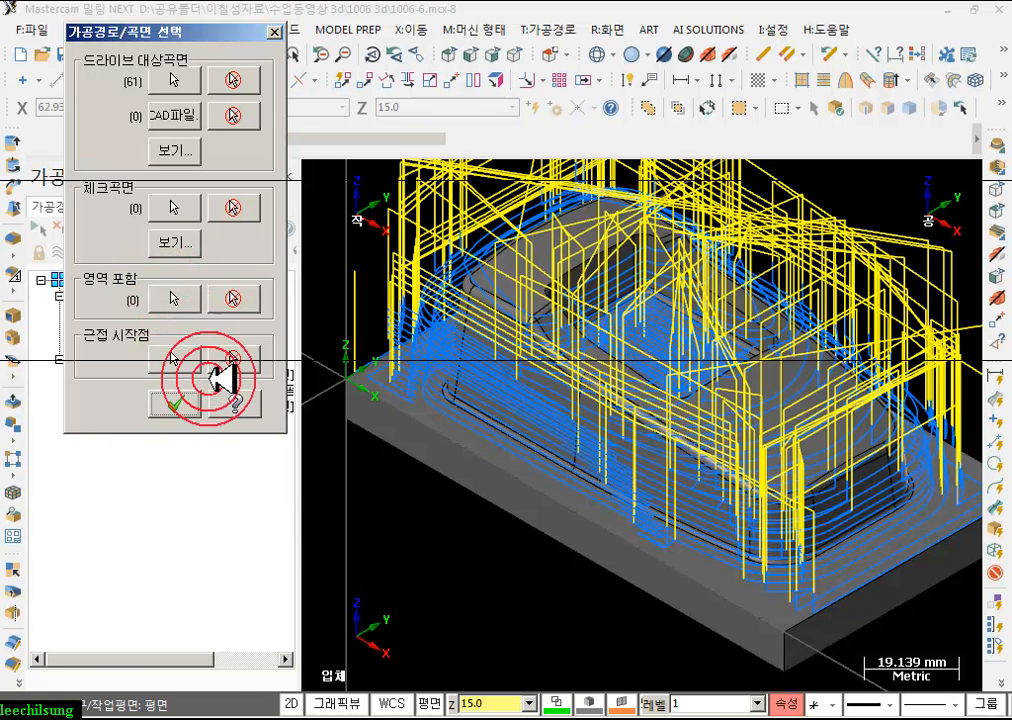
pyautogui.click(190, 403)
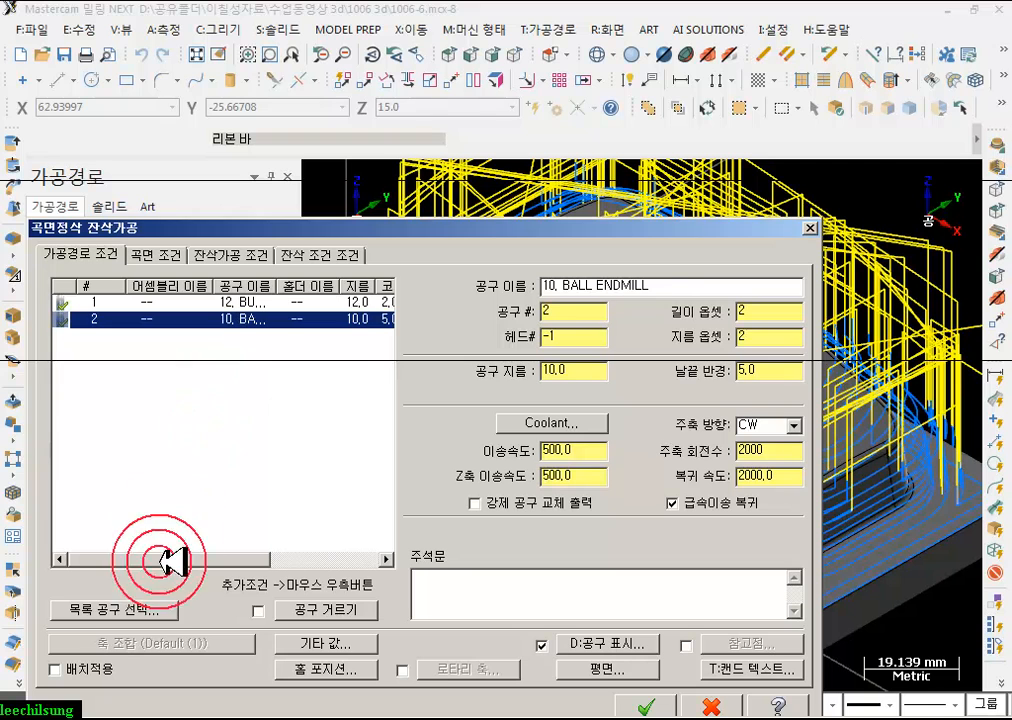
# - Open the tool library to choose a tool for the finish leftover toolpath
pyautogui.click(135, 609)
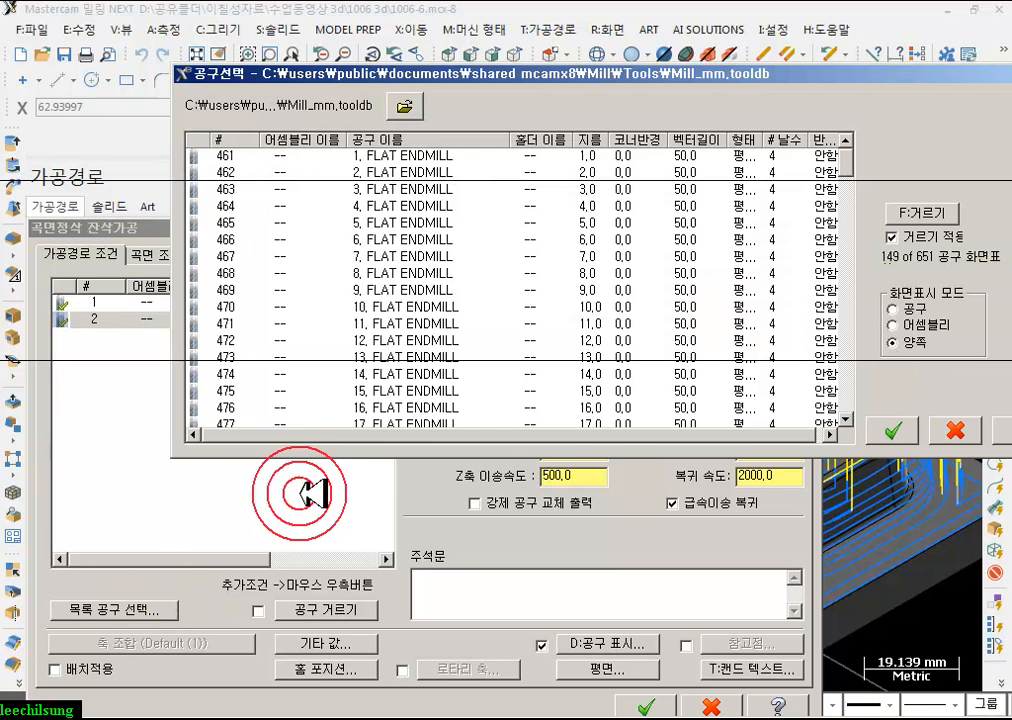
# - Filter the tool library to ball endmills and add the 6 mm ball endmill to the operation
pyautogui.click(930, 215)
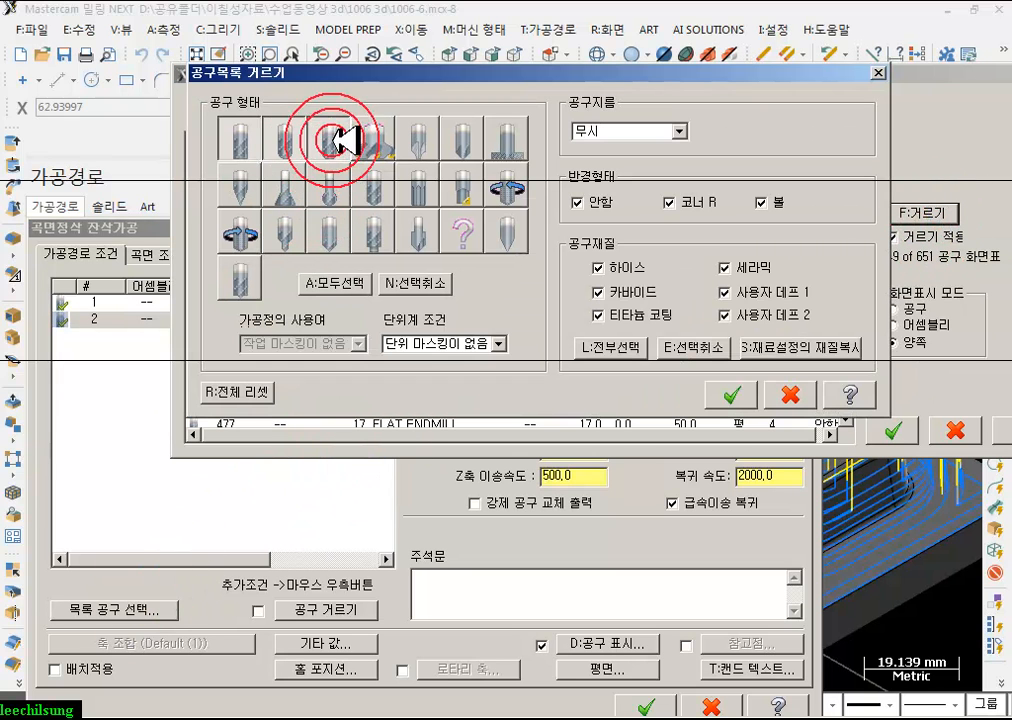
pyautogui.click(240, 142)
pyautogui.click(734, 395)
pyautogui.doubleClick(362, 240)
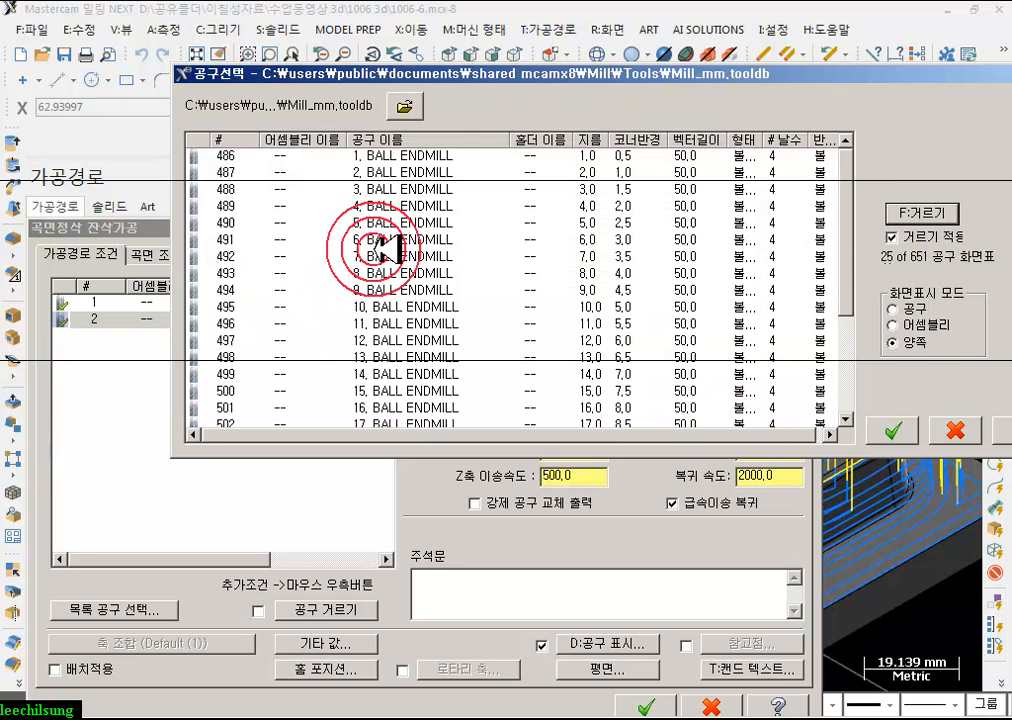
# - Define the 6 mm ball endmill as tool number 3 with feed rate 500, plunge rate 500, retract rate 2000 and spindle speed 3000
pyautogui.doubleClick(127, 335)
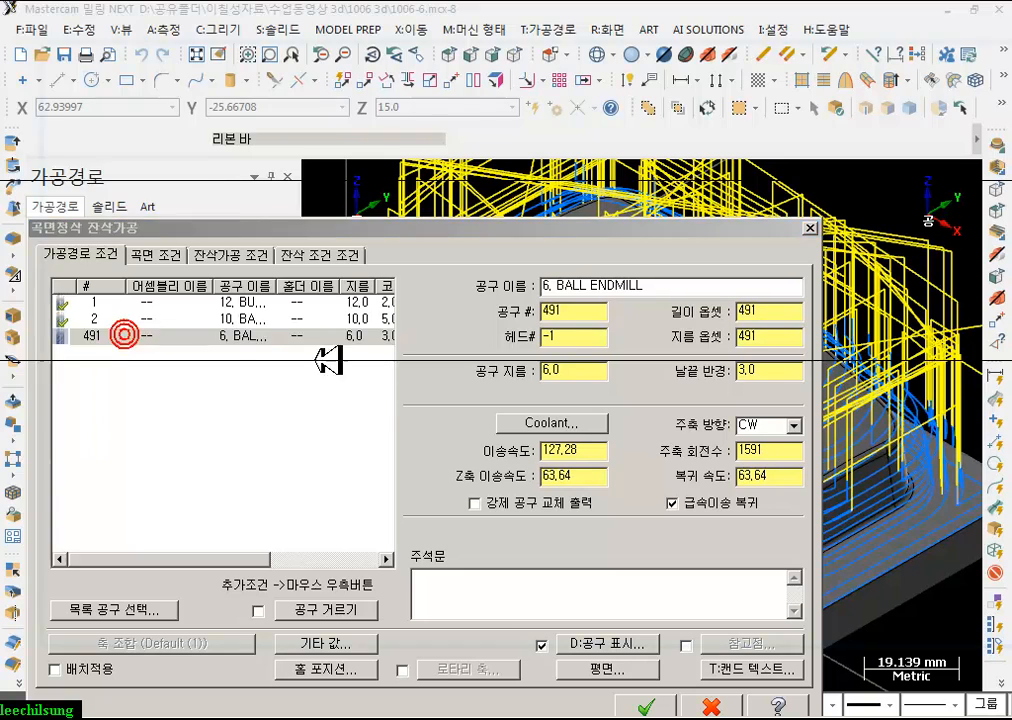
pyautogui.click(866, 573)
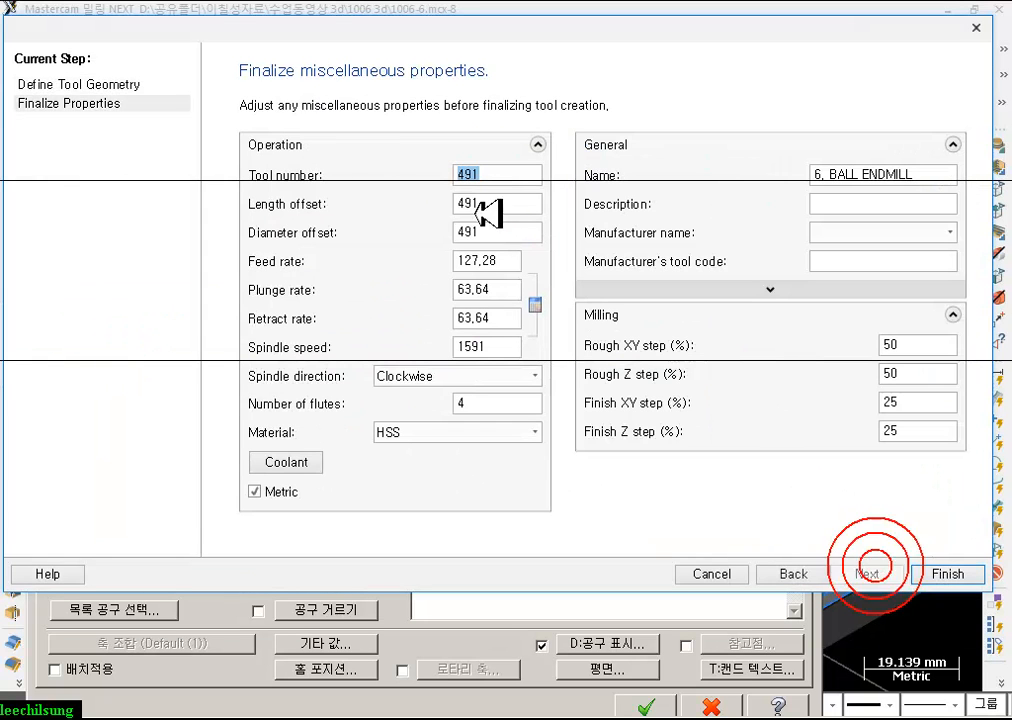
pyautogui.click(492, 176)
pyautogui.click(508, 259)
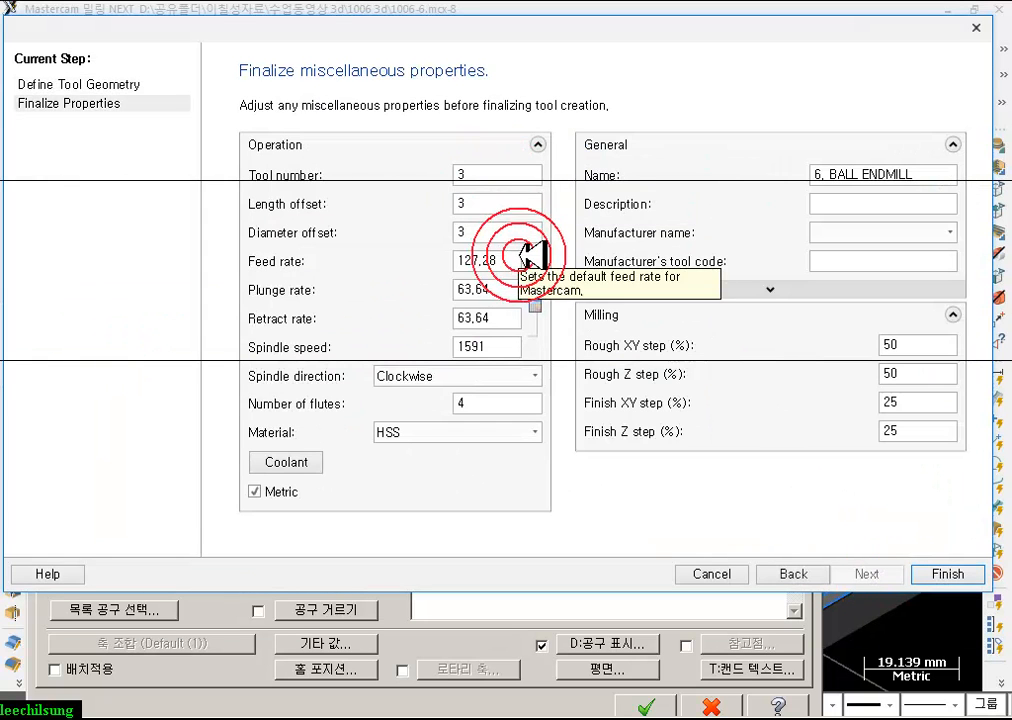
pyautogui.write('50')
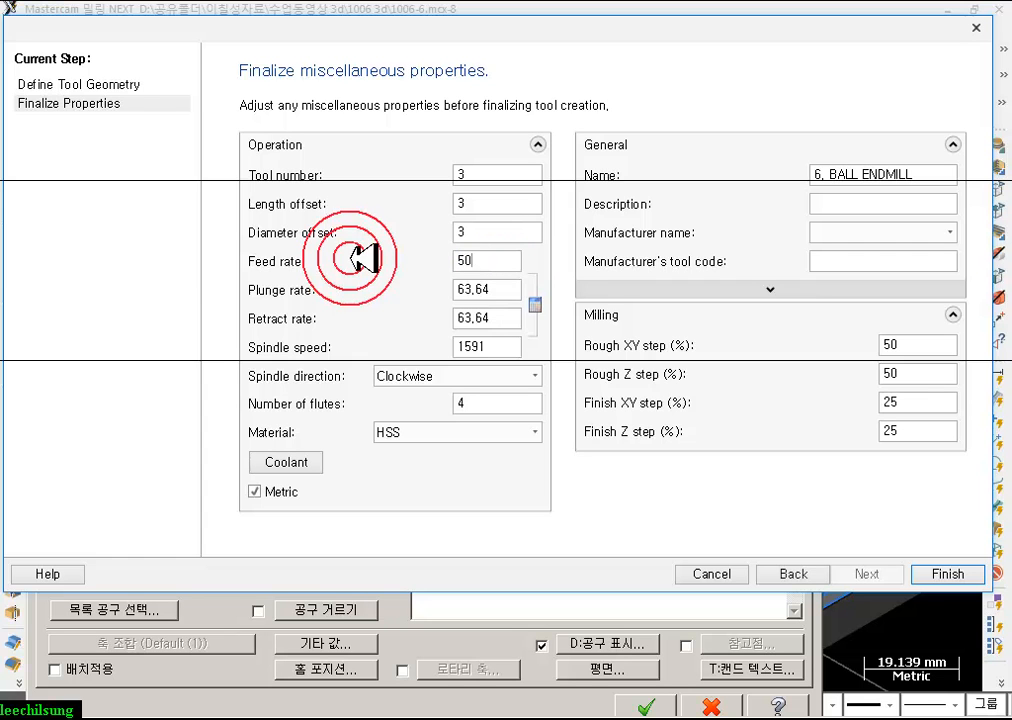
pyautogui.write('0')
pyautogui.click(485, 290)
pyautogui.write('500')
pyautogui.click(490, 318)
pyautogui.write('2000')
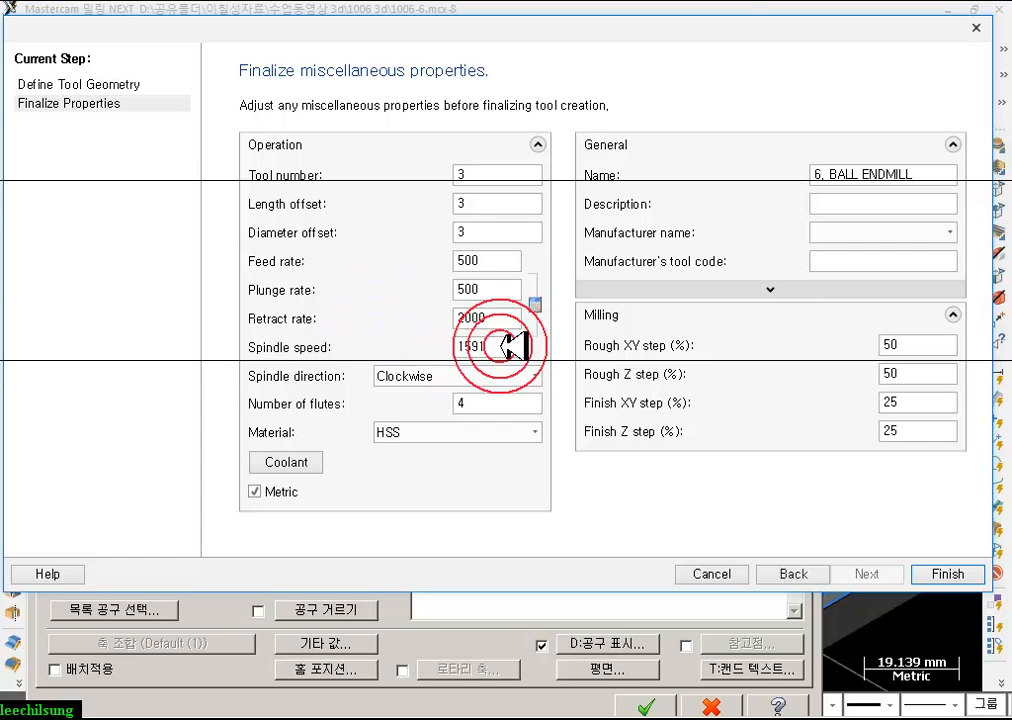
pyautogui.write('3000')
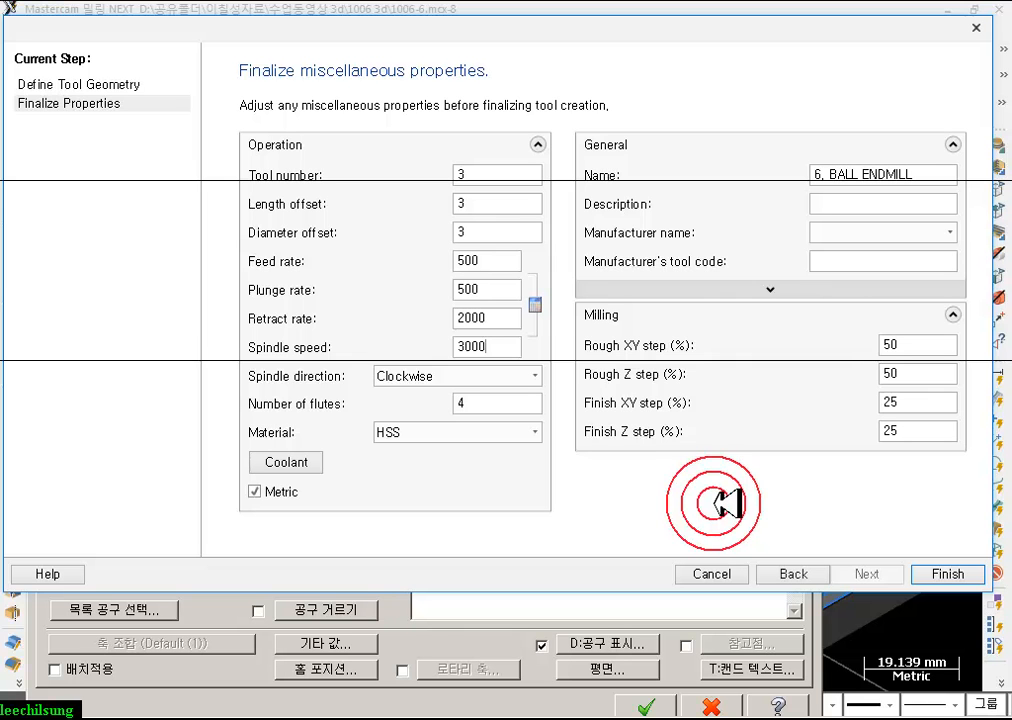
pyautogui.click(935, 572)
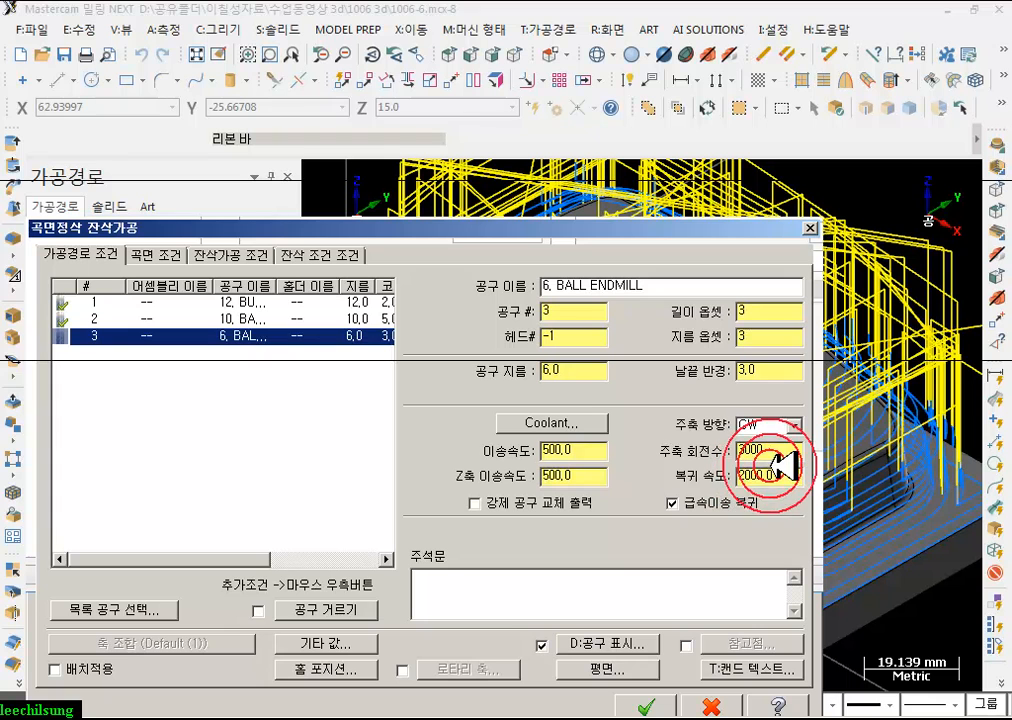
# - Set the machining allowance on the target surfaces to 0.3 and the maximum stepover of the leftover finishing to 2.0
pyautogui.click(156, 255)
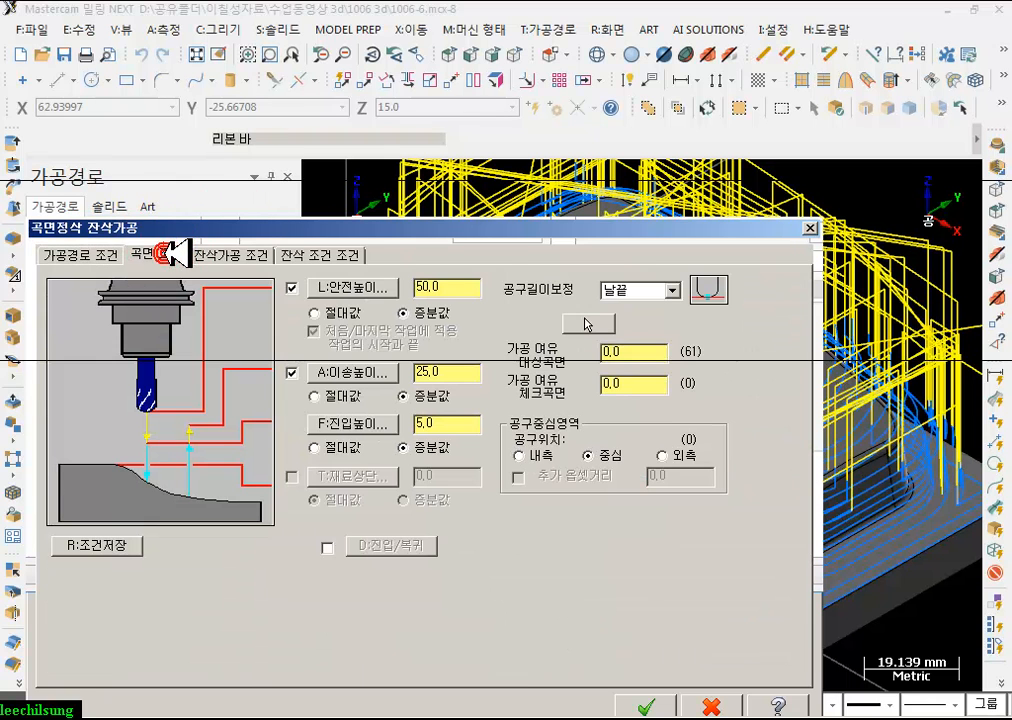
pyautogui.click(656, 358)
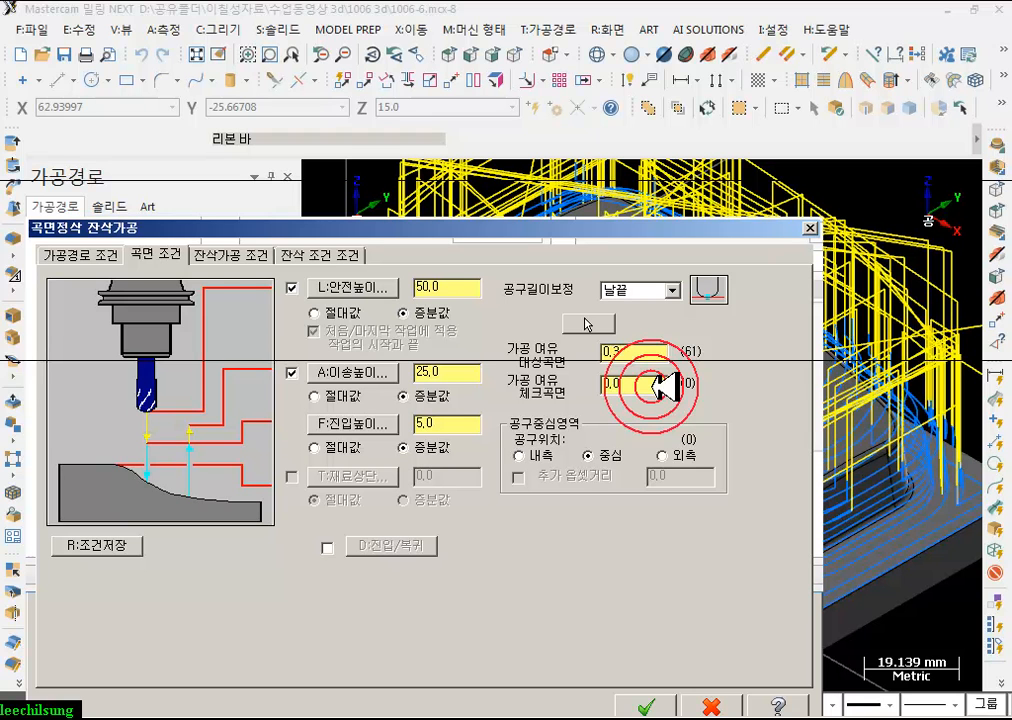
pyautogui.click(225, 254)
pyautogui.click(212, 292)
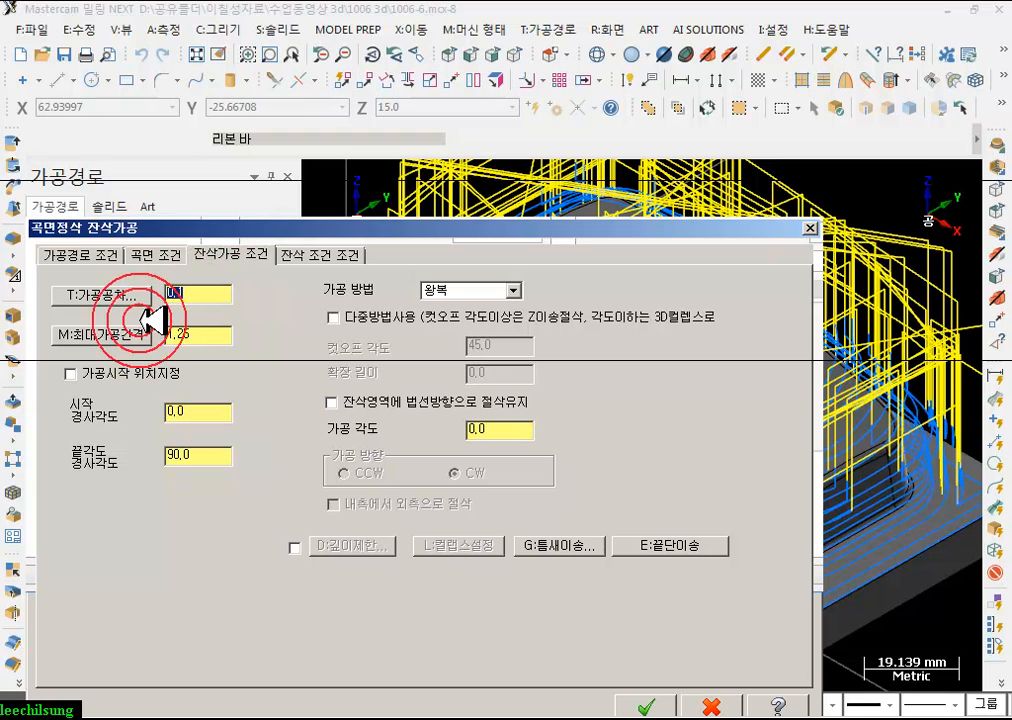
pyautogui.click(240, 354)
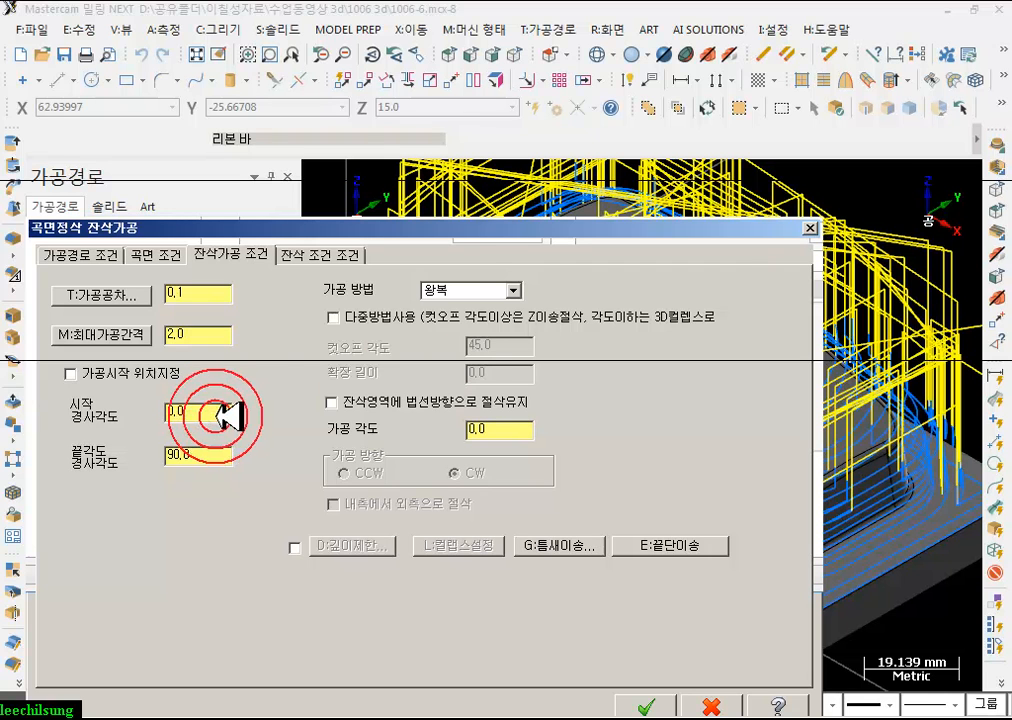
# - Set the cutting method of the leftover finishing to 3D collapse (3D컬렙스)
pyautogui.click(512, 290)
pyautogui.click(448, 326)
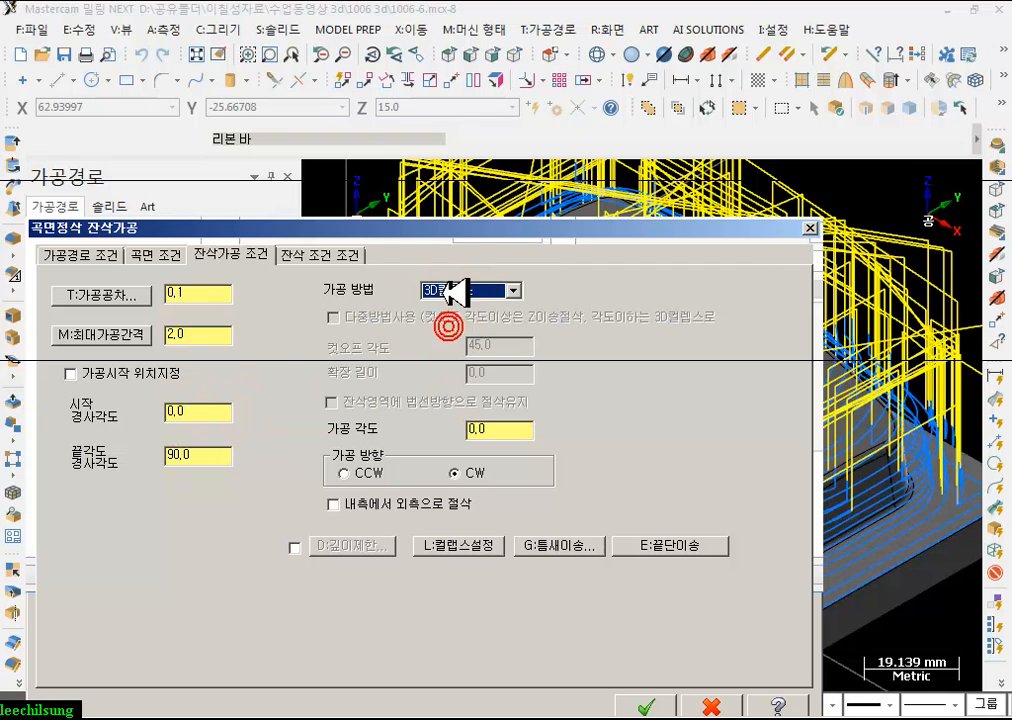
pyautogui.click(512, 290)
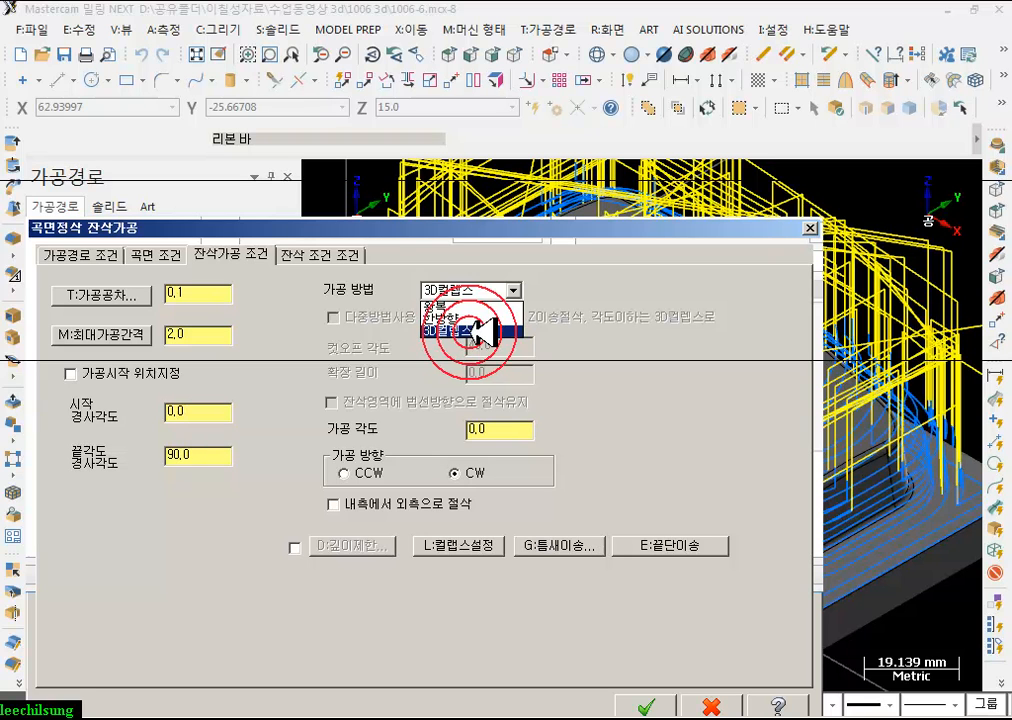
pyautogui.click(484, 330)
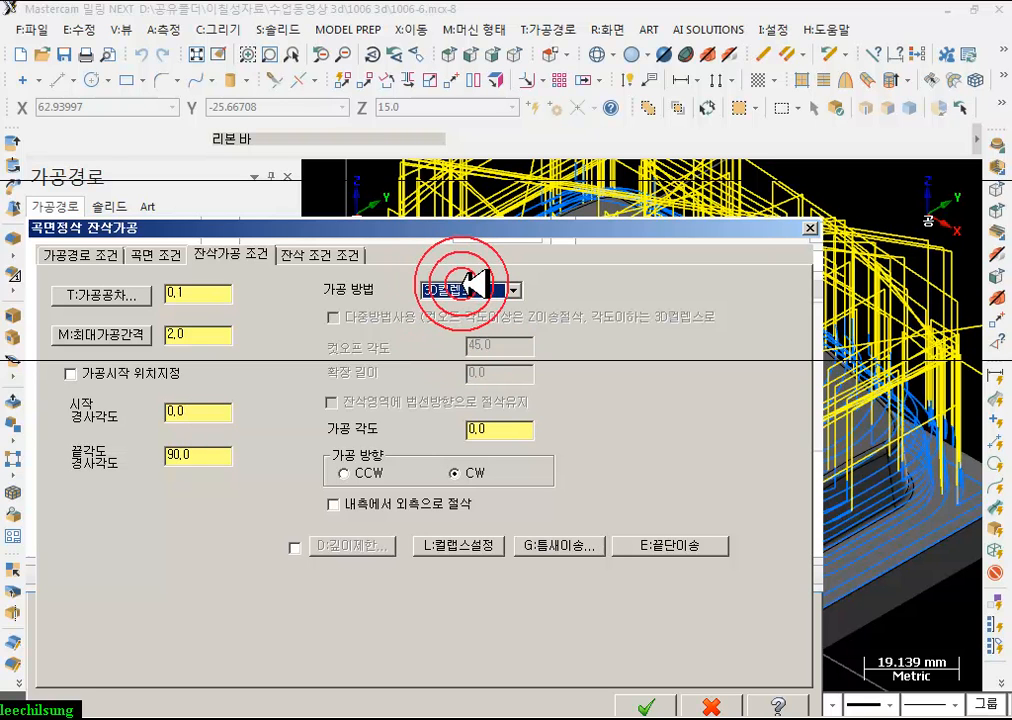
# - Set roughing tool diameter 10, corner radius 5 and toolpath extension 0.5 for the leftover material calculation, and generate the toolpath
pyautogui.click(318, 252)
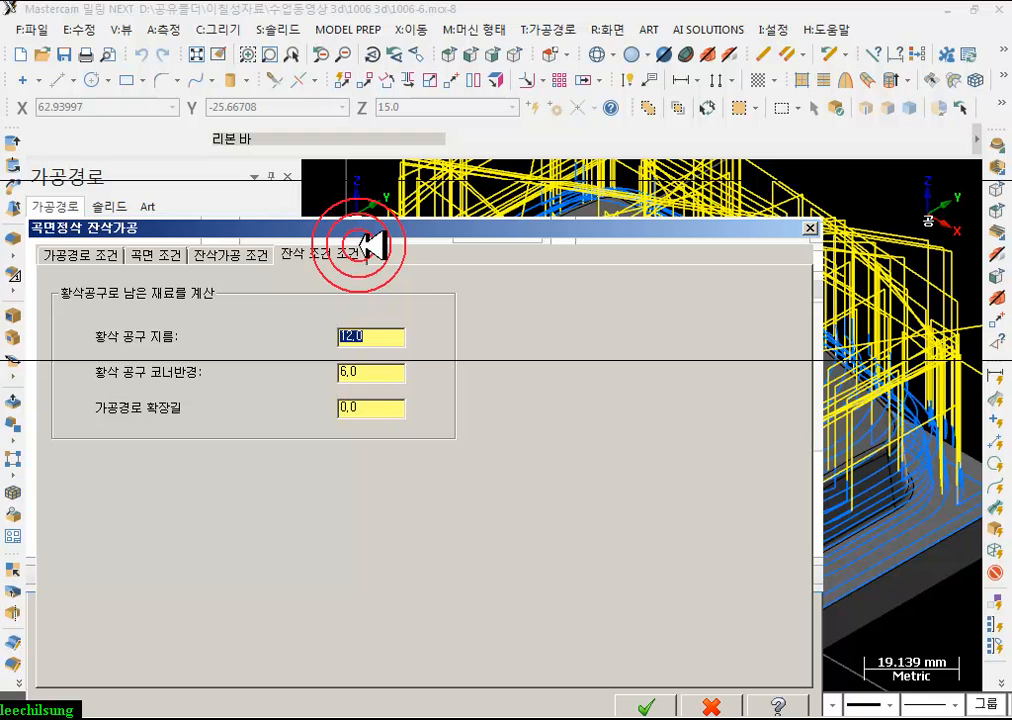
pyautogui.click(370, 337)
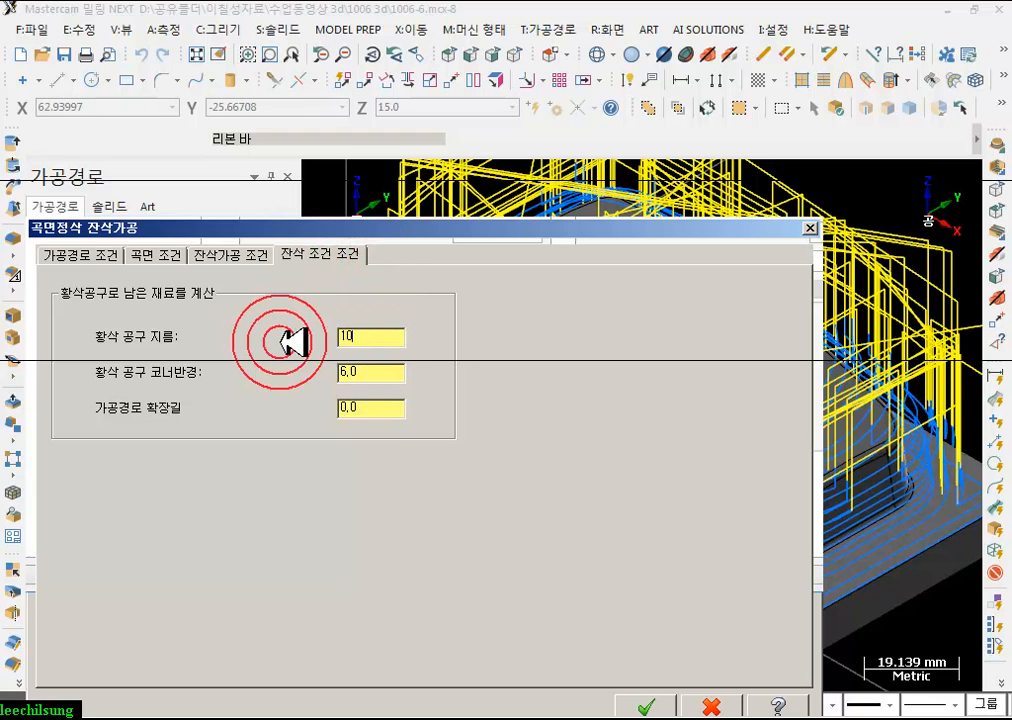
pyautogui.write('10')
pyautogui.click(374, 373)
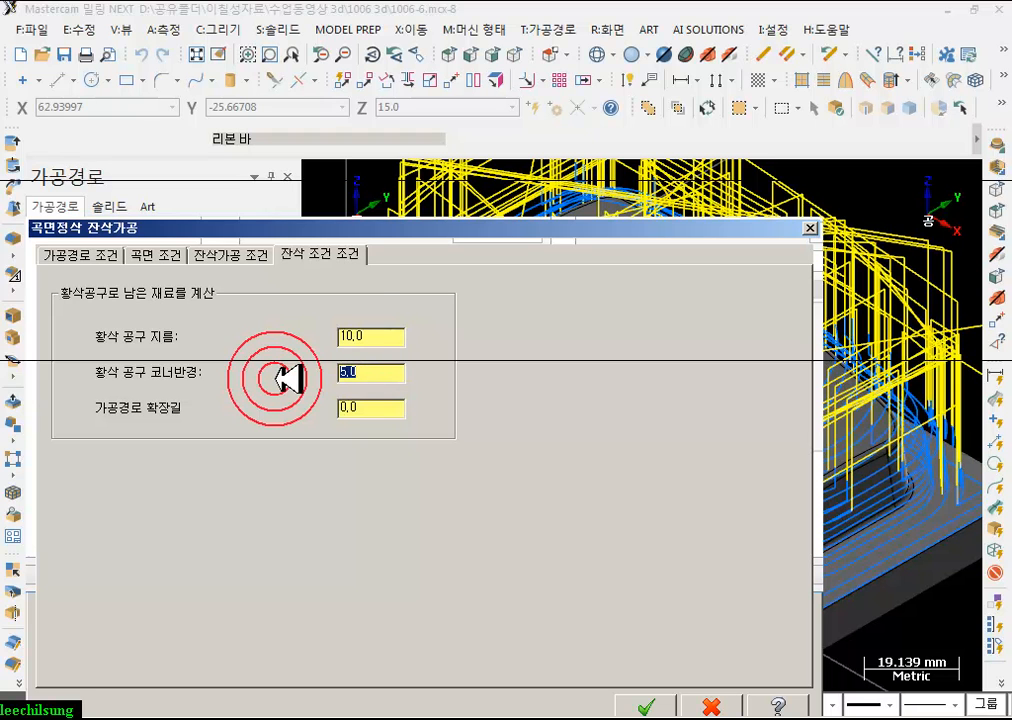
pyautogui.click(368, 339)
pyautogui.click(380, 340)
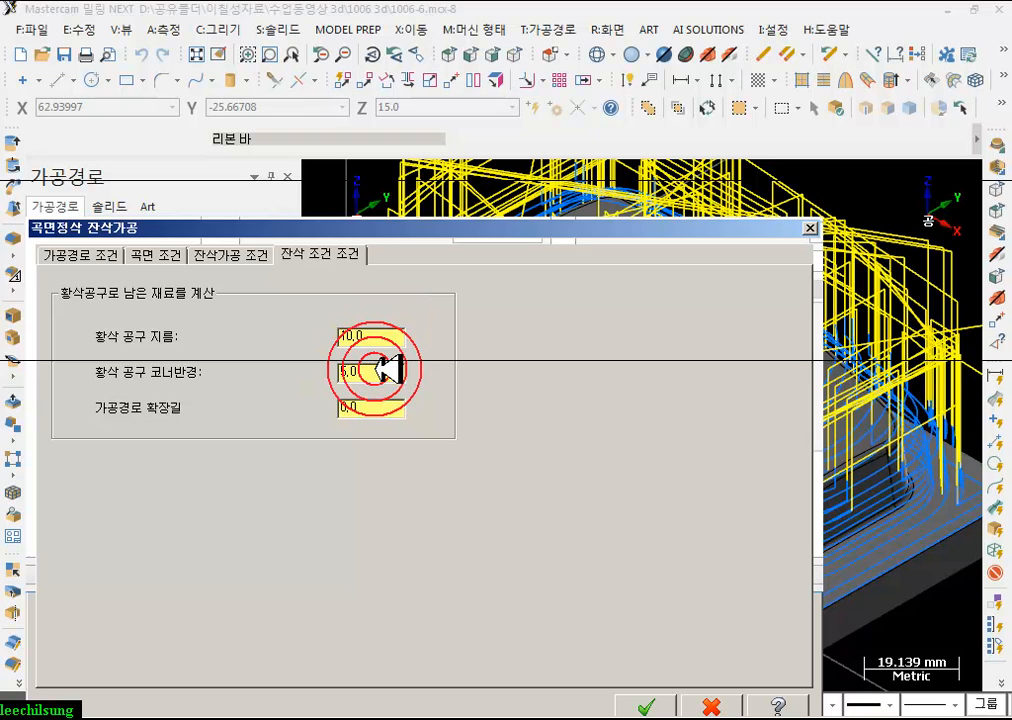
pyautogui.click(378, 338)
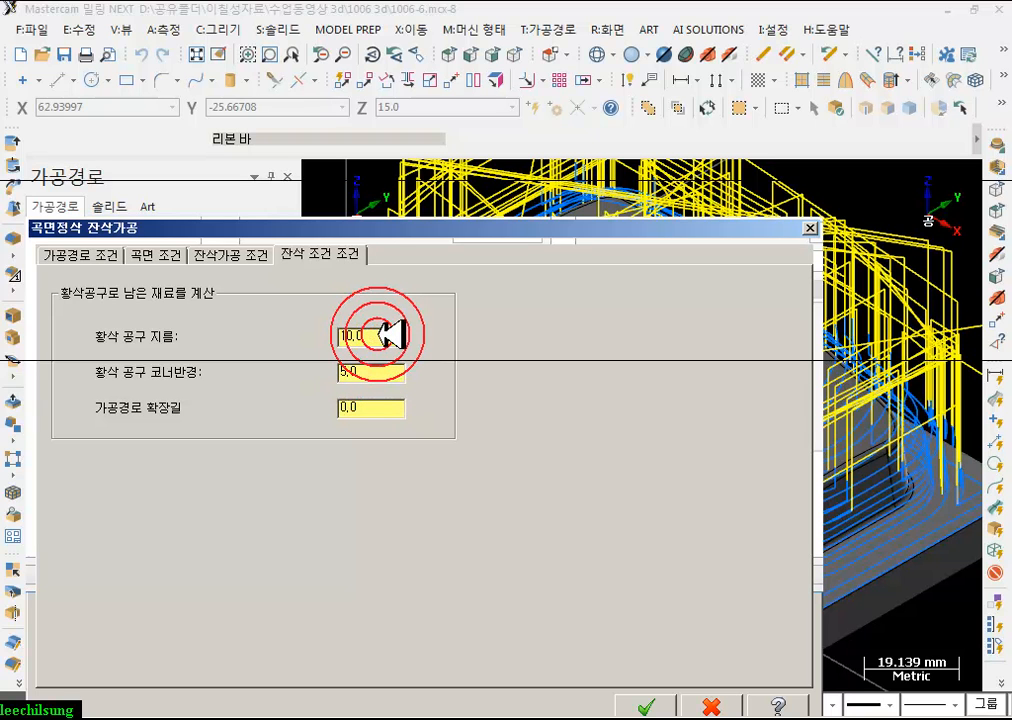
pyautogui.click(362, 410)
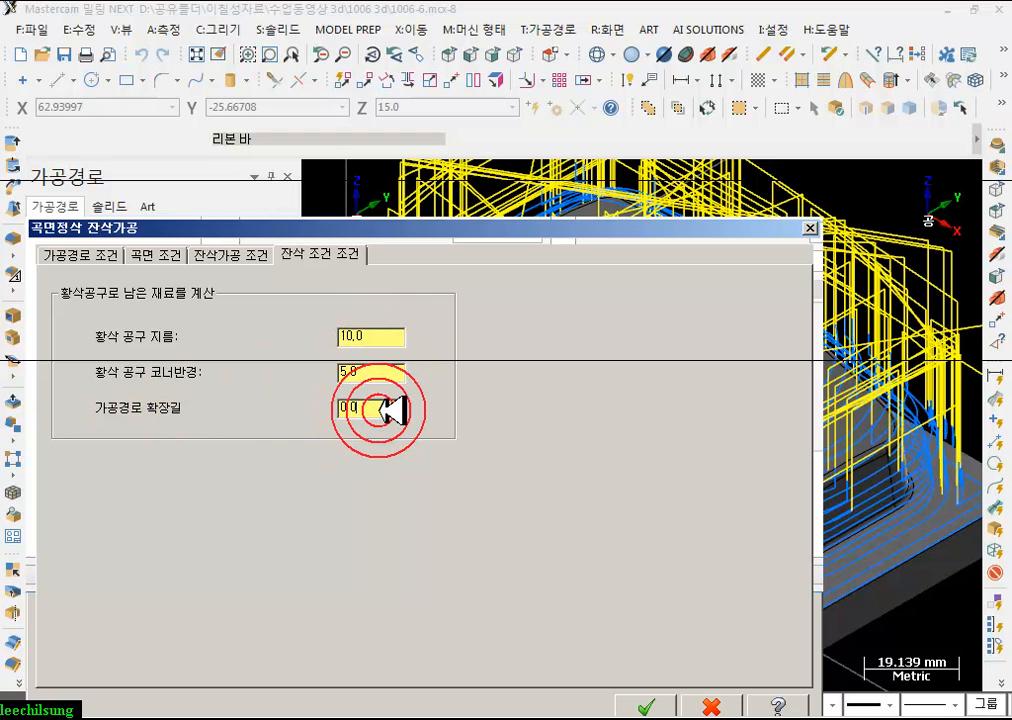
pyautogui.click(381, 375)
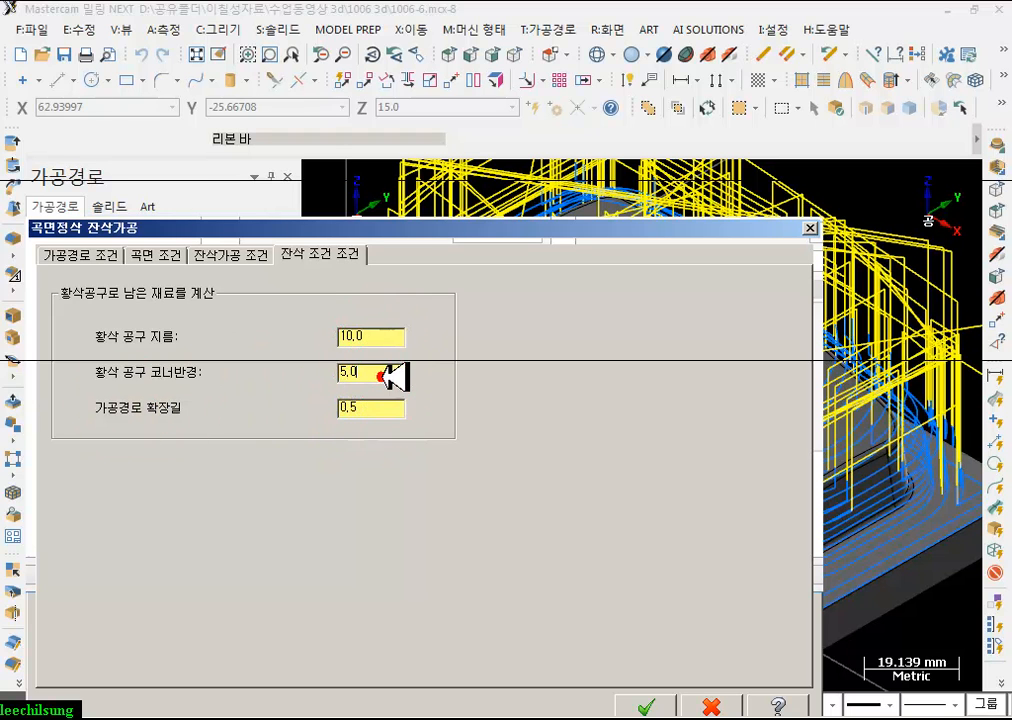
pyautogui.click(378, 409)
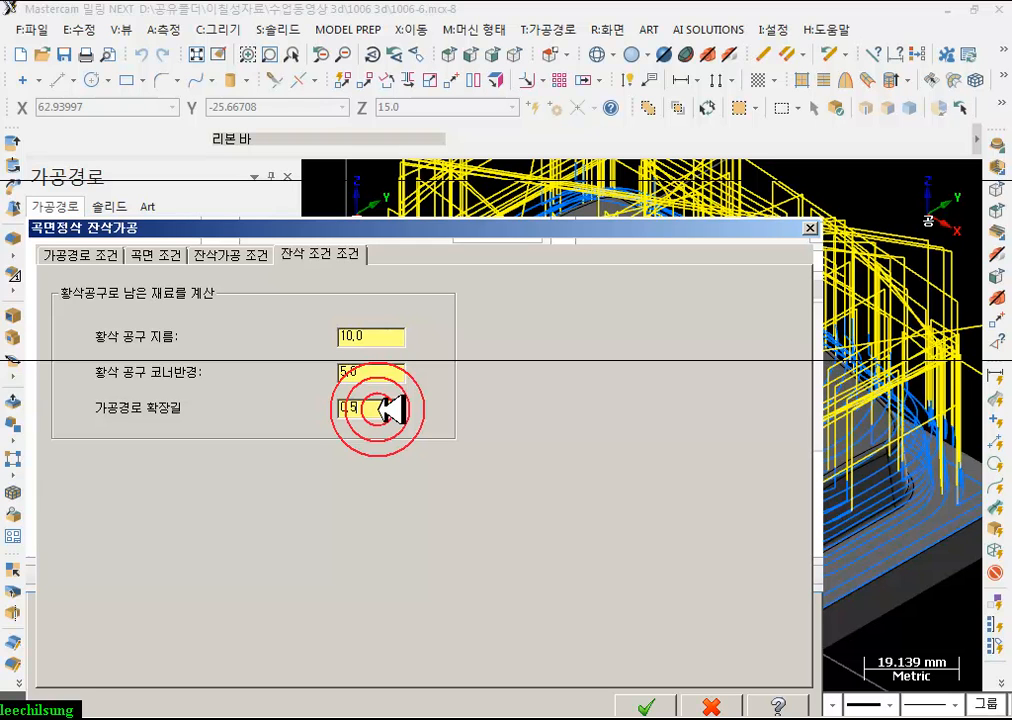
pyautogui.click(652, 703)
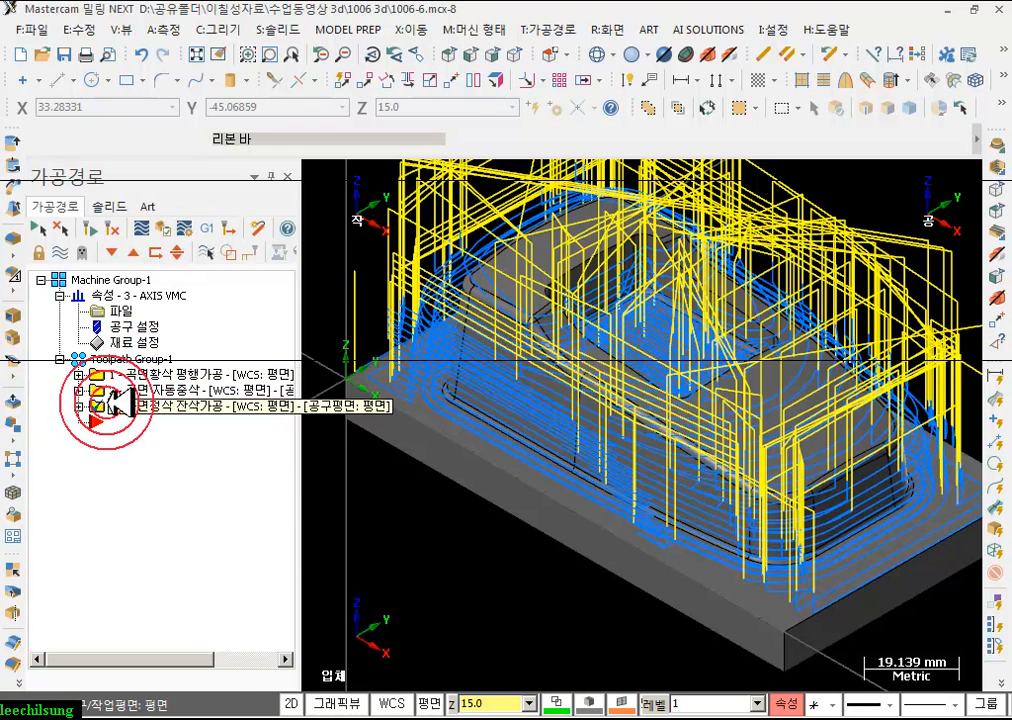
# - Display only the leftover finishing operation's toolpath and inspect it around the part base and pocket
pyautogui.click(222, 250)
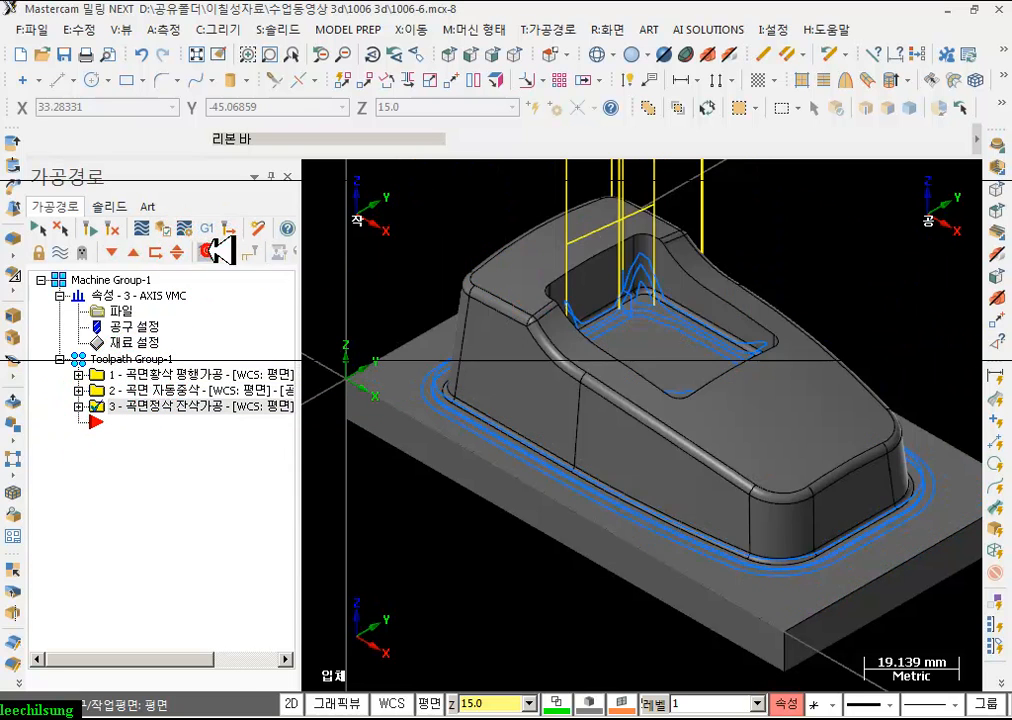
pyautogui.scroll(-1, 870, 330)
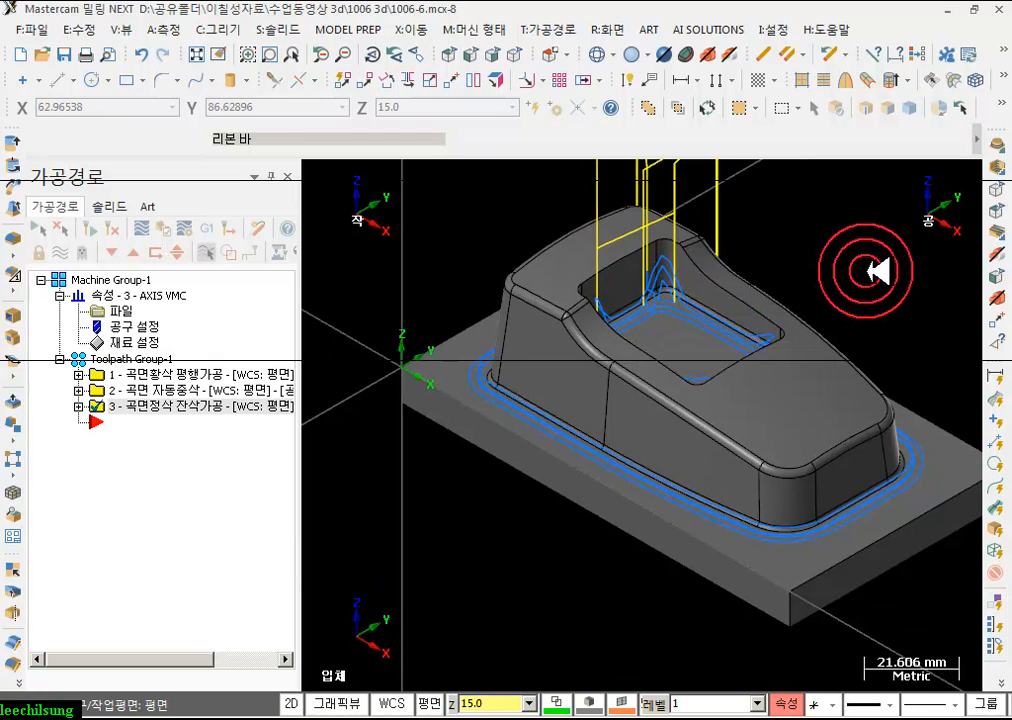
pyautogui.scroll(3, 694, 339)
pyautogui.moveTo(718, 323); pyautogui.dragTo(660, 343, button='middle')
# - Verify all operations of the machine group and advance the simulation past the roughing and semi-finishing to the start of operation 3
pyautogui.click(95, 280)
pyautogui.click(175, 225)
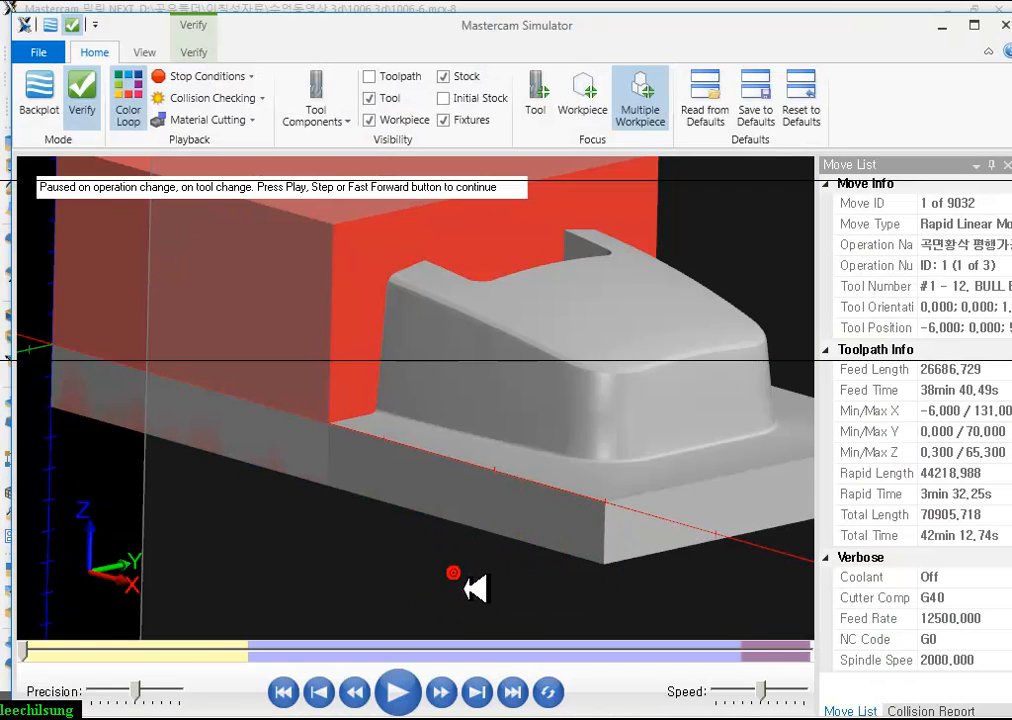
pyautogui.moveTo(453, 573); pyautogui.dragTo(457, 384, button='middle')
pyautogui.click(481, 691)
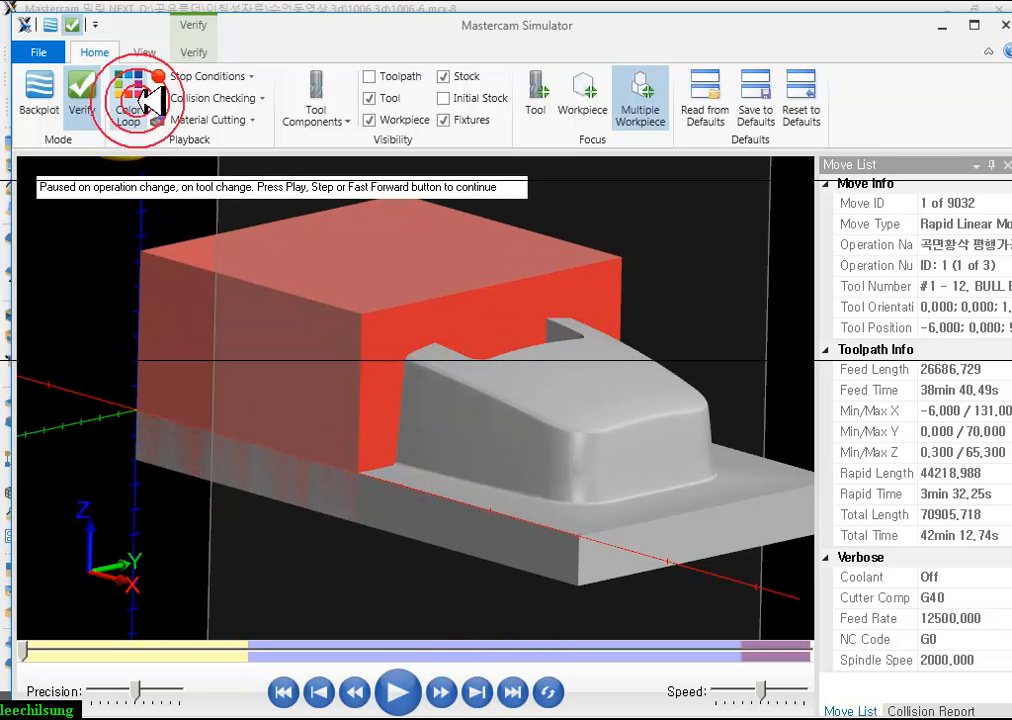
pyautogui.click(516, 691)
pyautogui.click(524, 691)
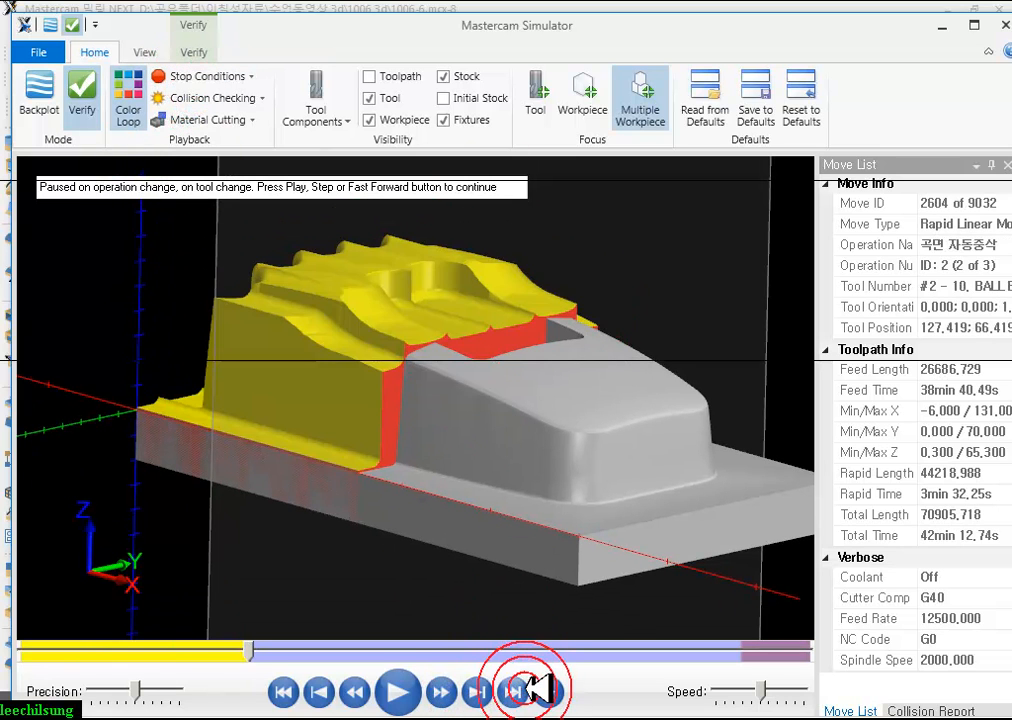
pyautogui.click(524, 691)
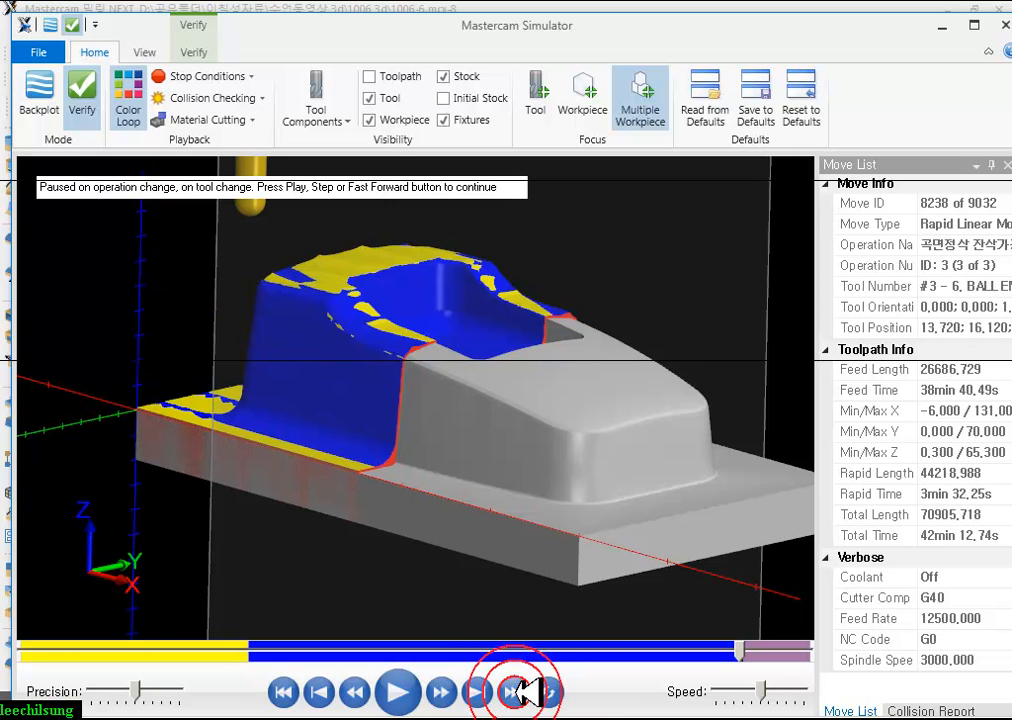
# - Play the simulation of the leftover finishing operation and examine the cut in the pocket and along the part base
pyautogui.scroll(1, 505, 368)
pyautogui.moveTo(505, 368); pyautogui.dragTo(499, 395, button='middle')
pyautogui.scroll(-1, 499, 395)
pyautogui.scroll(1, 554, 233)
pyautogui.click(400, 691)
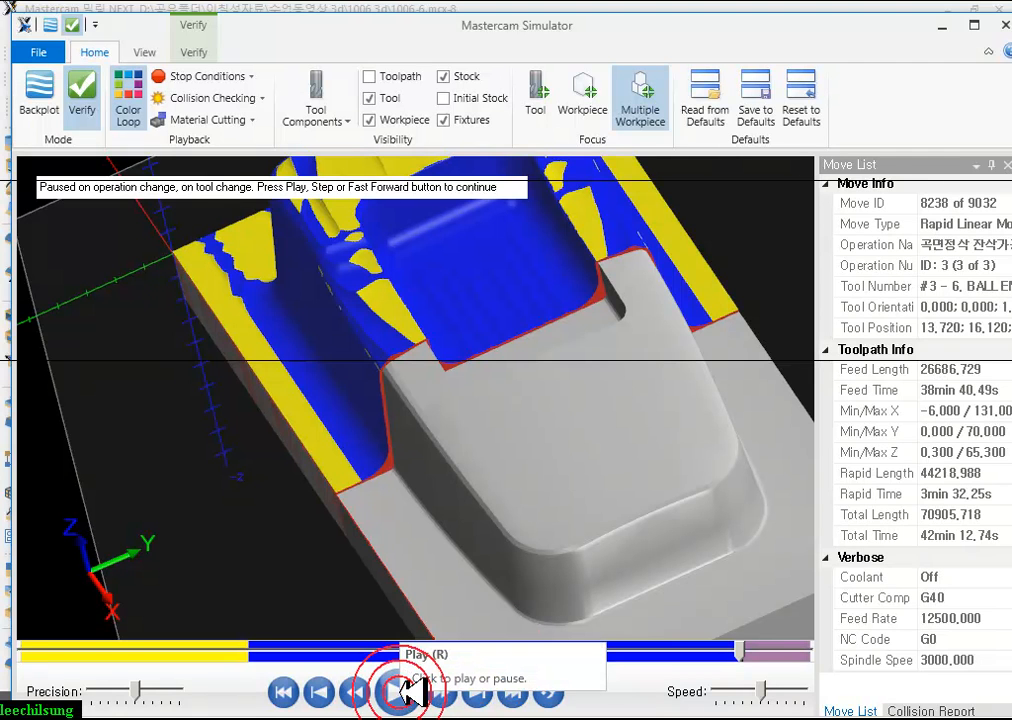
pyautogui.click(400, 691)
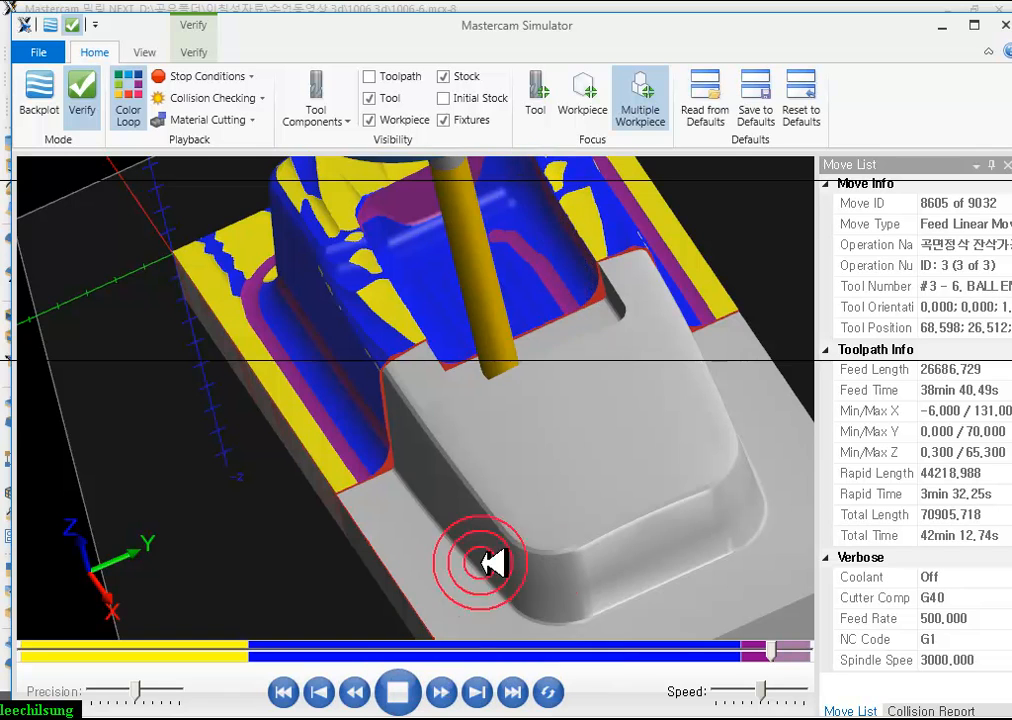
pyautogui.scroll(-2, 471, 540)
pyautogui.scroll(4, 477, 289)
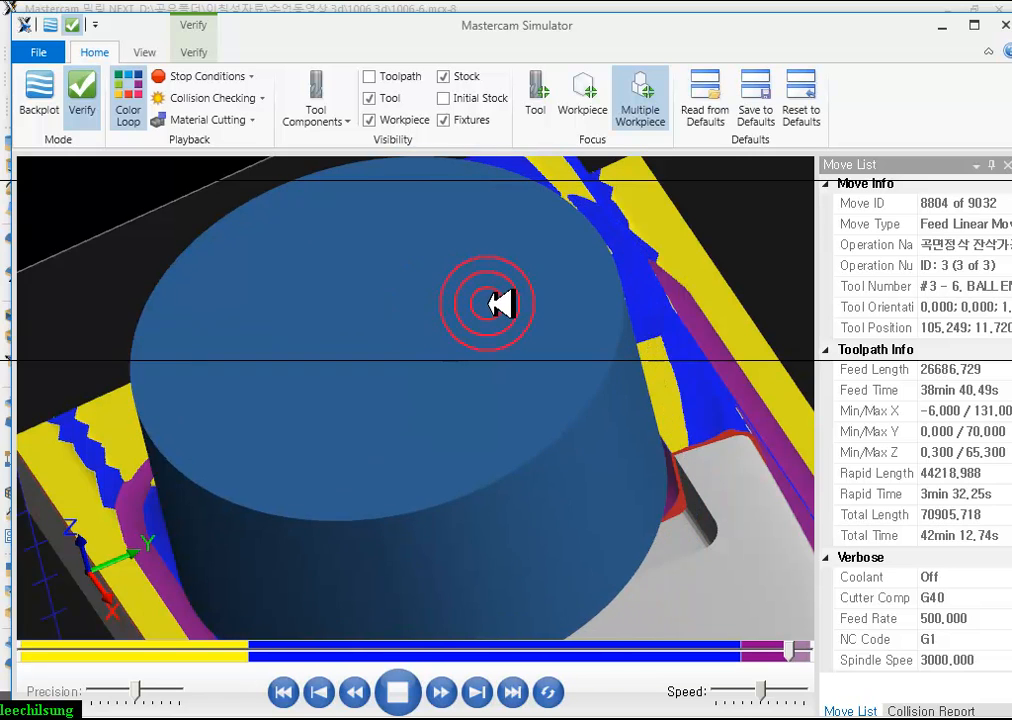
pyautogui.moveTo(500, 304); pyautogui.dragTo(640, 374)
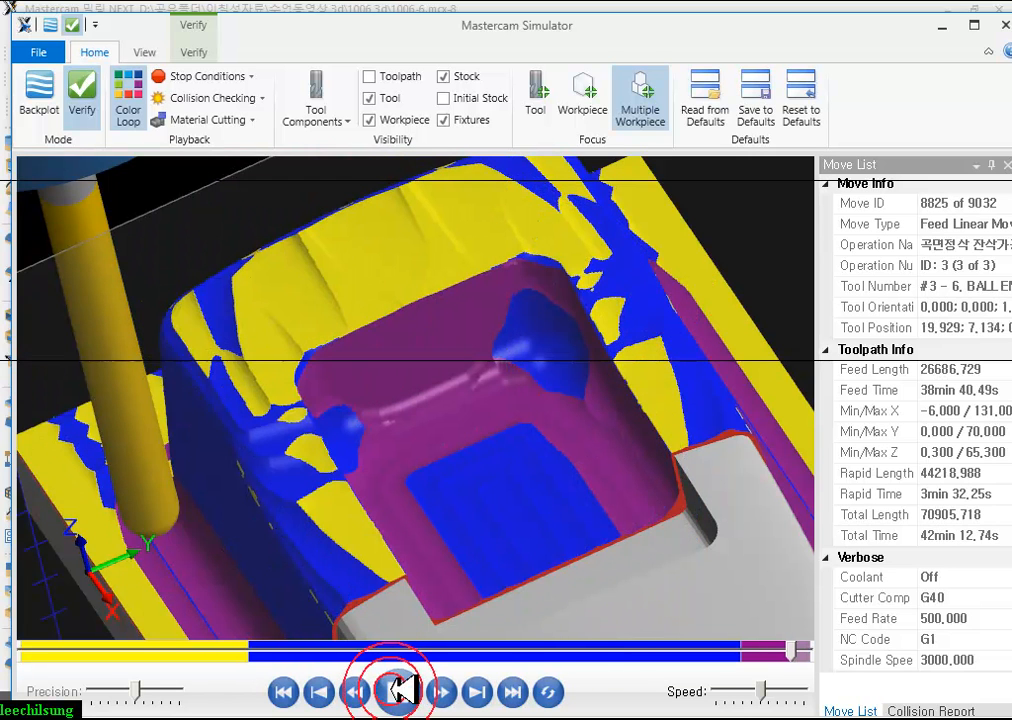
# - Advance the leftover finishing simulation to its end and examine the remaining material in the pocket corners
pyautogui.click(404, 691)
pyautogui.click(514, 691)
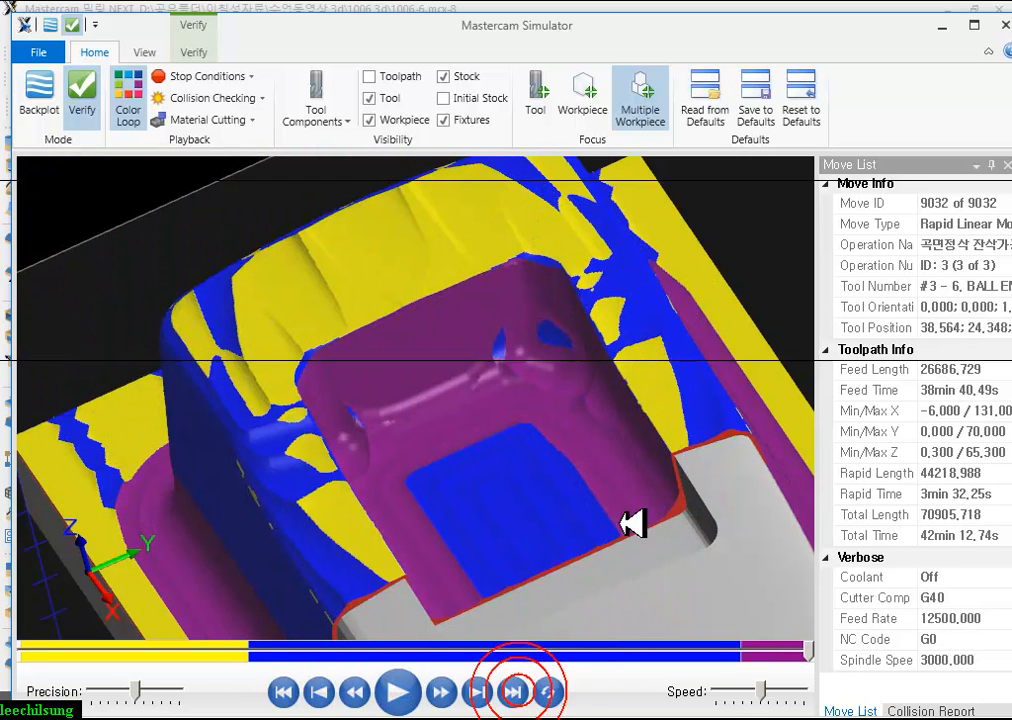
pyautogui.moveTo(558, 386); pyautogui.dragTo(620, 357)
pyautogui.moveTo(593, 443); pyautogui.dragTo(689, 343)
# - Return to the Mastercam model and examine the leftover finishing toolpath at the inner corner of the pocket
pyautogui.click(942, 25)
pyautogui.click(125, 407)
pyautogui.click(690, 374)
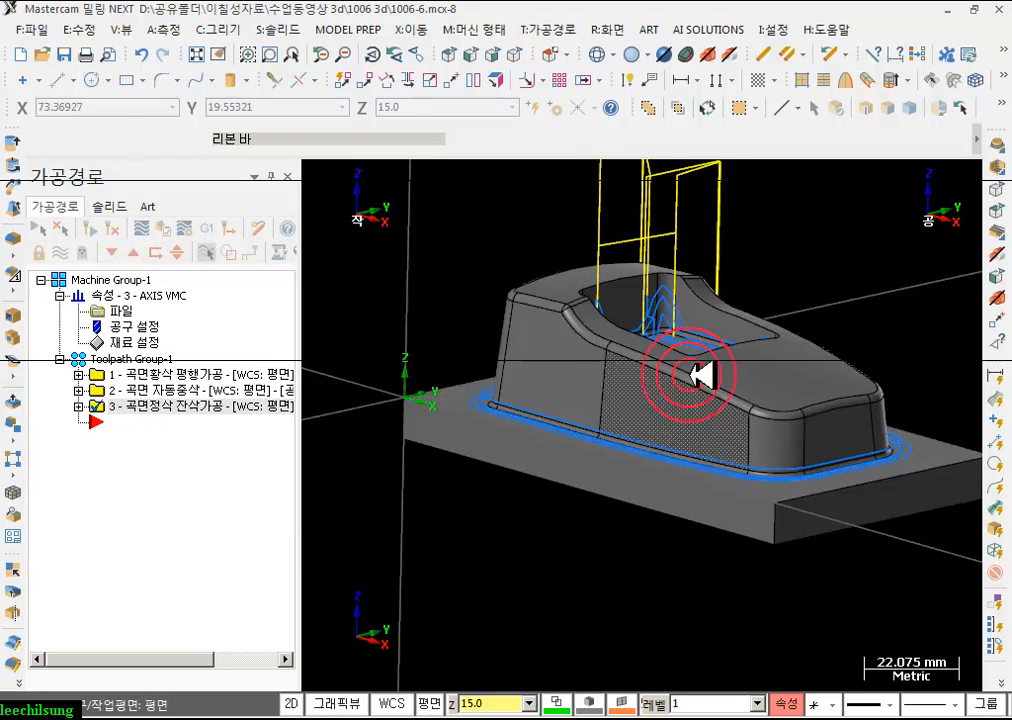
pyautogui.scroll(10, 700, 374)
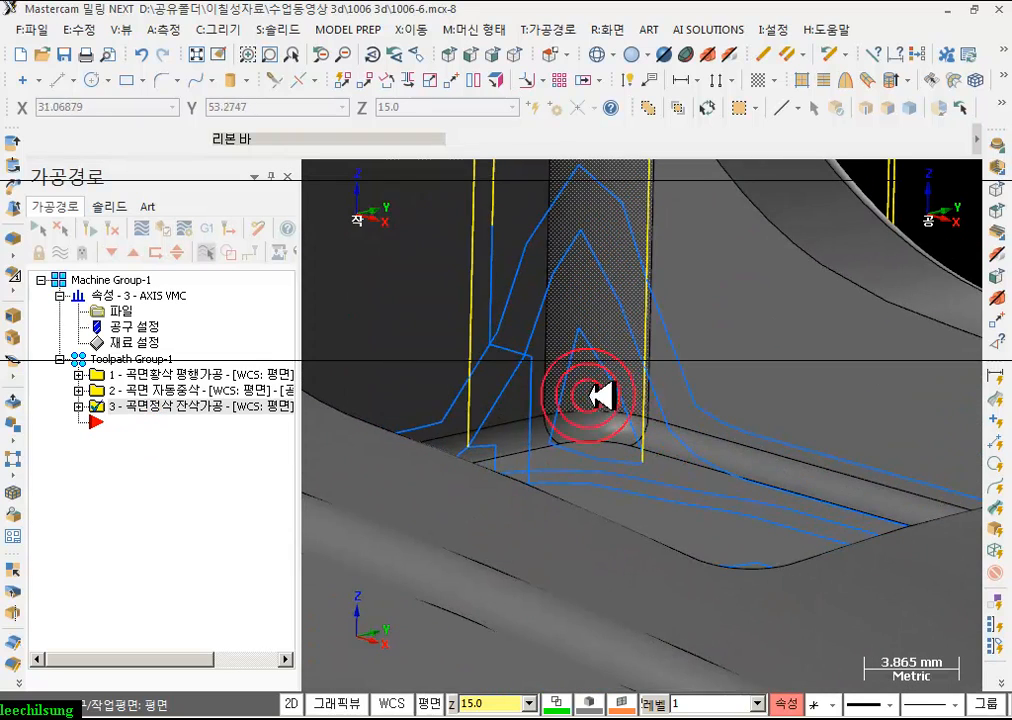
# - Set the leftover finishing operation's maximum stepover to 1, regenerate the toolpath and inspect it in the pocket and around the base
pyautogui.click(79, 407)
pyautogui.click(136, 421)
pyautogui.click(156, 254)
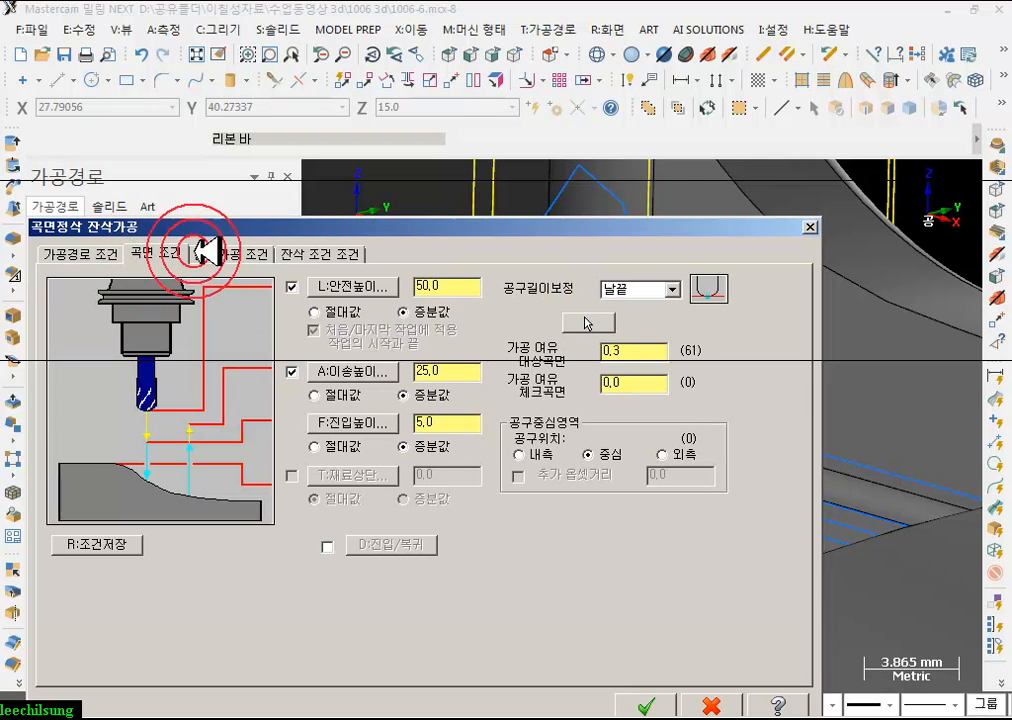
pyautogui.click(222, 252)
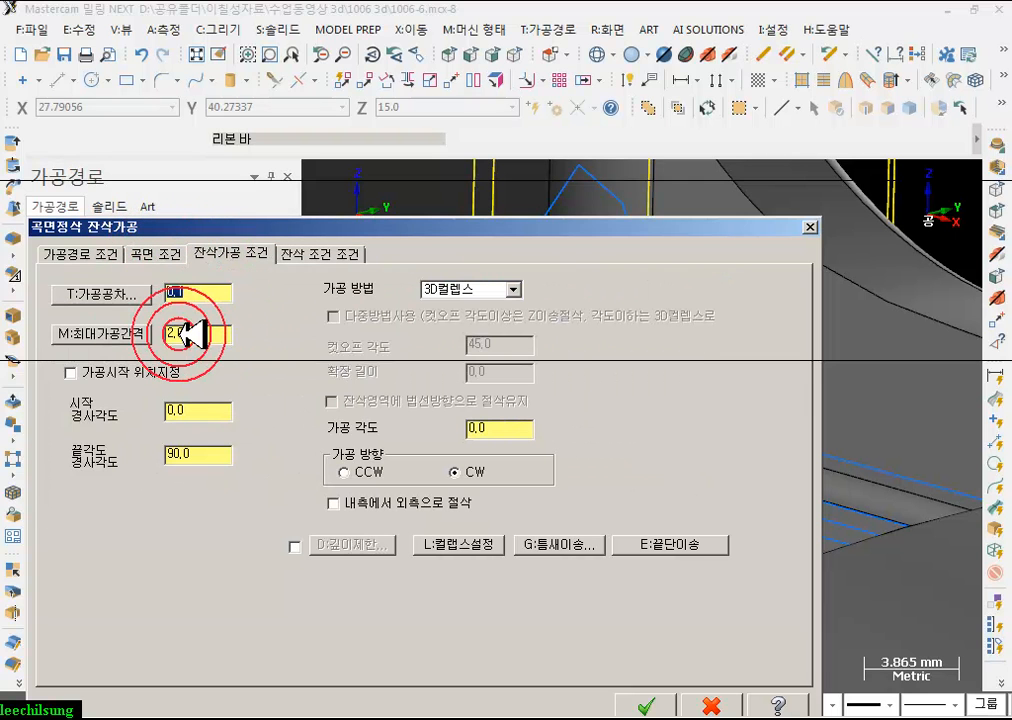
pyautogui.click(188, 333)
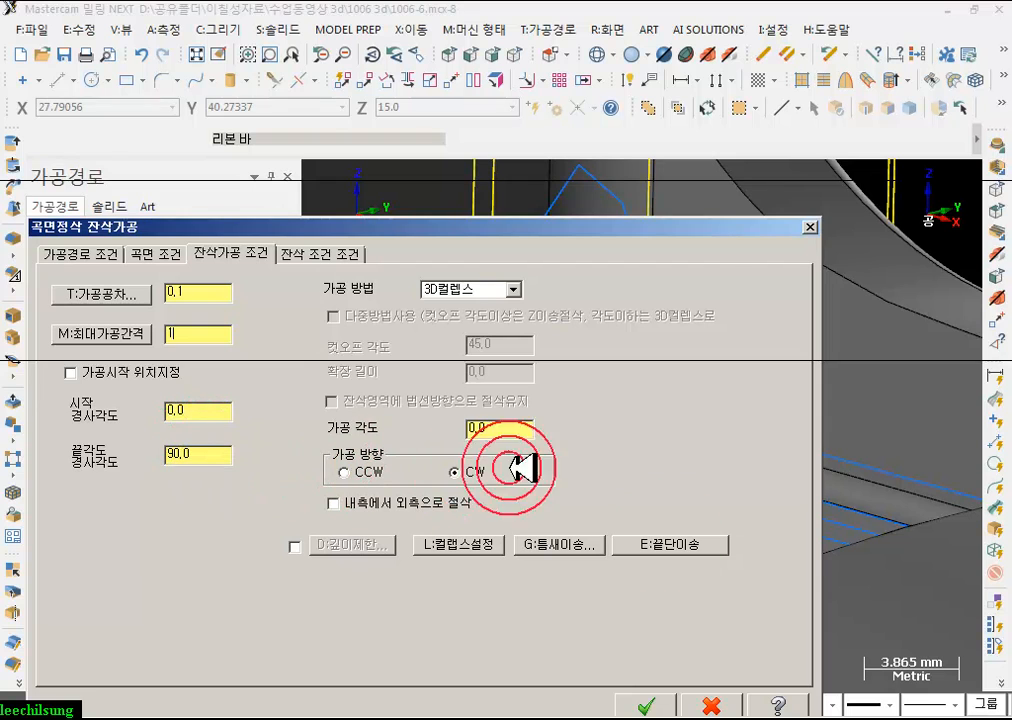
pyautogui.click(648, 705)
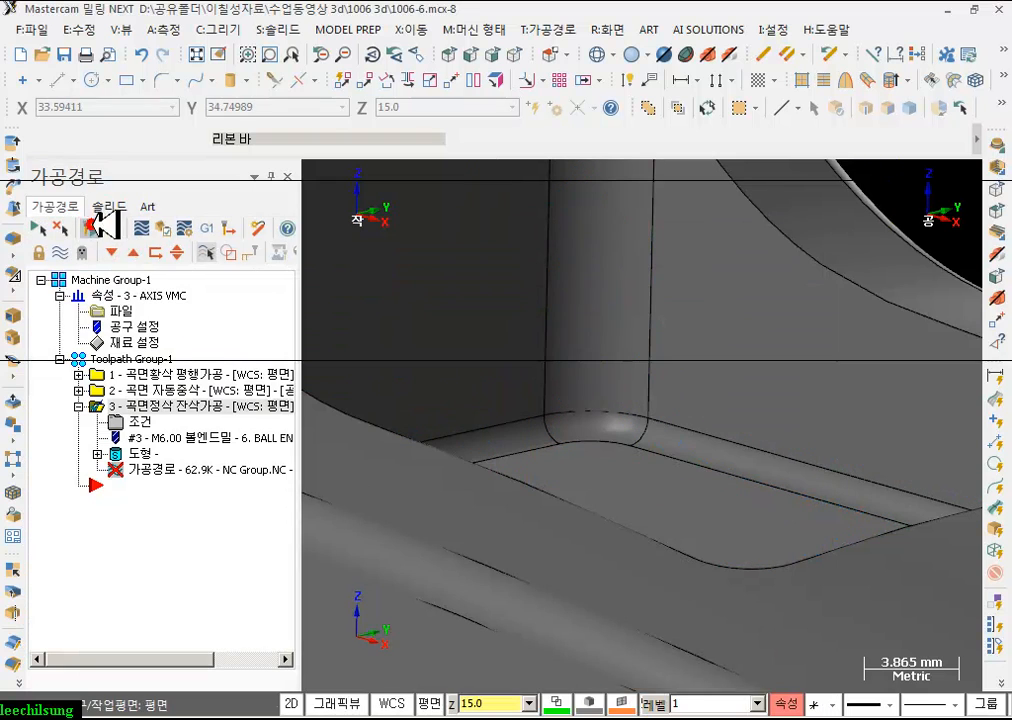
pyautogui.click(658, 348)
pyautogui.scroll(-8, 668, 348)
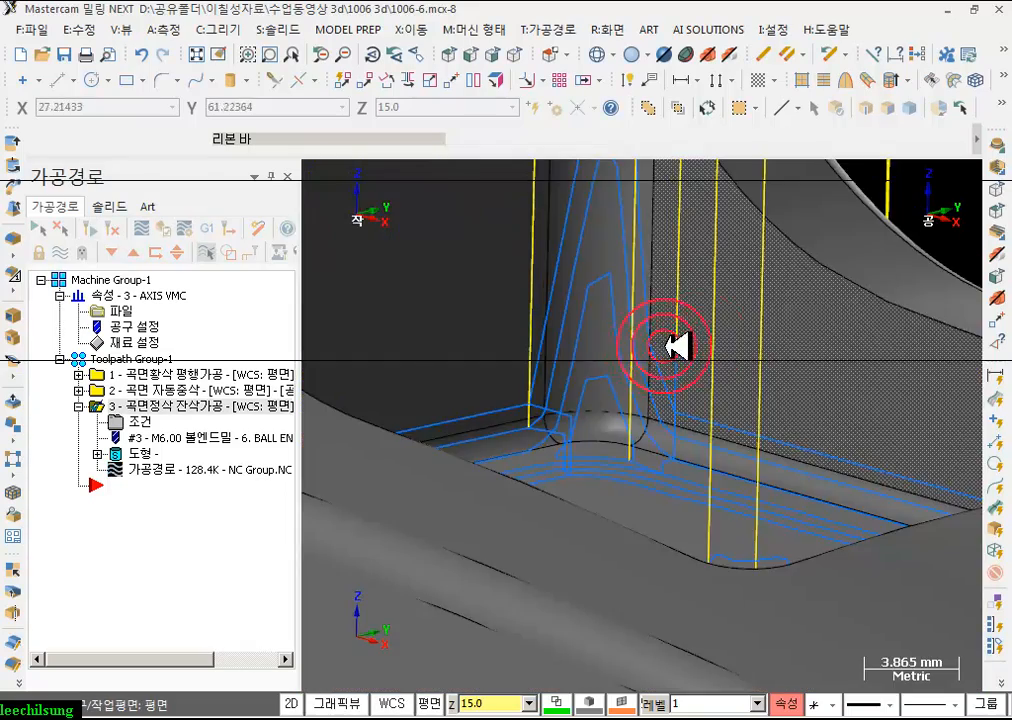
pyautogui.scroll(1, 817, 442)
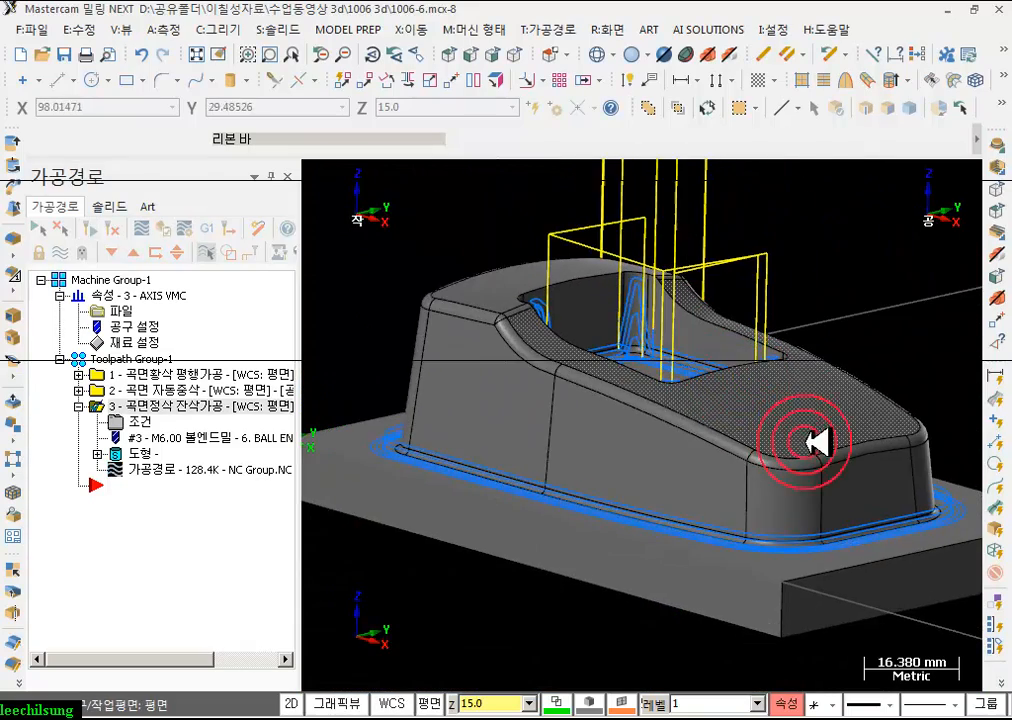
pyautogui.moveTo(728, 378); pyautogui.dragTo(690, 385, button='middle')
# - Verify all three operations of Toolpath Group-1 and advance the simulation through each operation to the end
pyautogui.click(140, 358)
pyautogui.click(183, 226)
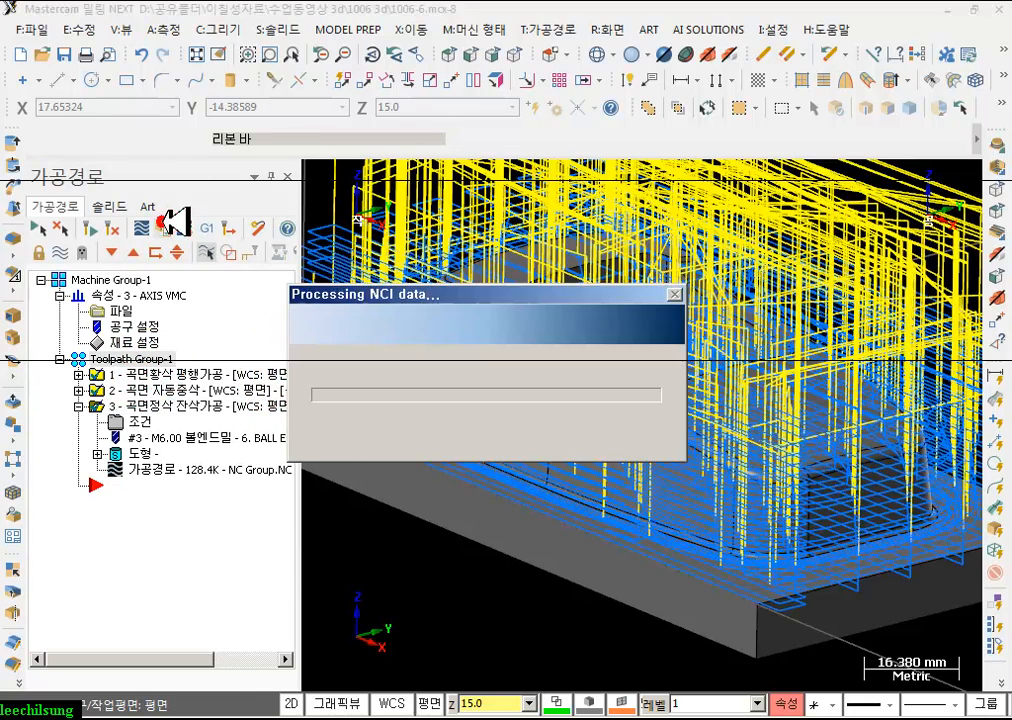
pyautogui.click(510, 692)
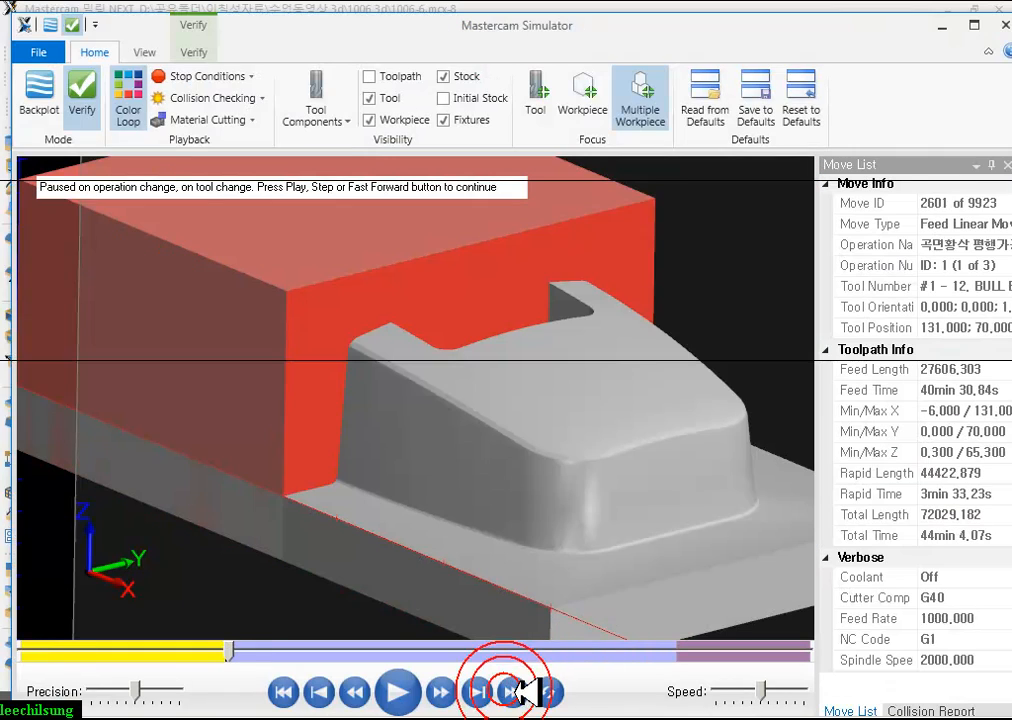
pyautogui.click(513, 692)
pyautogui.click(513, 692)
pyautogui.click(513, 692)
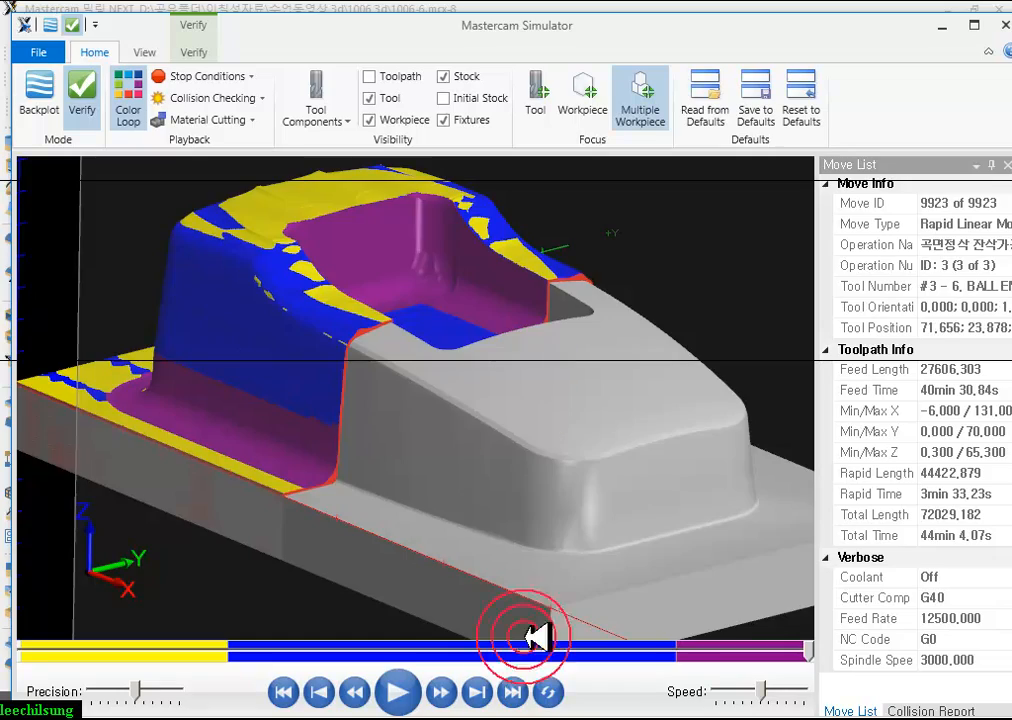
# - Inspect the simulated leftover cut in the pocket corners and along the fillet around the part base
pyautogui.scroll(2, 443, 277)
pyautogui.moveTo(443, 277); pyautogui.dragTo(479, 303, button='middle')
pyautogui.scroll(-3, 459, 289)
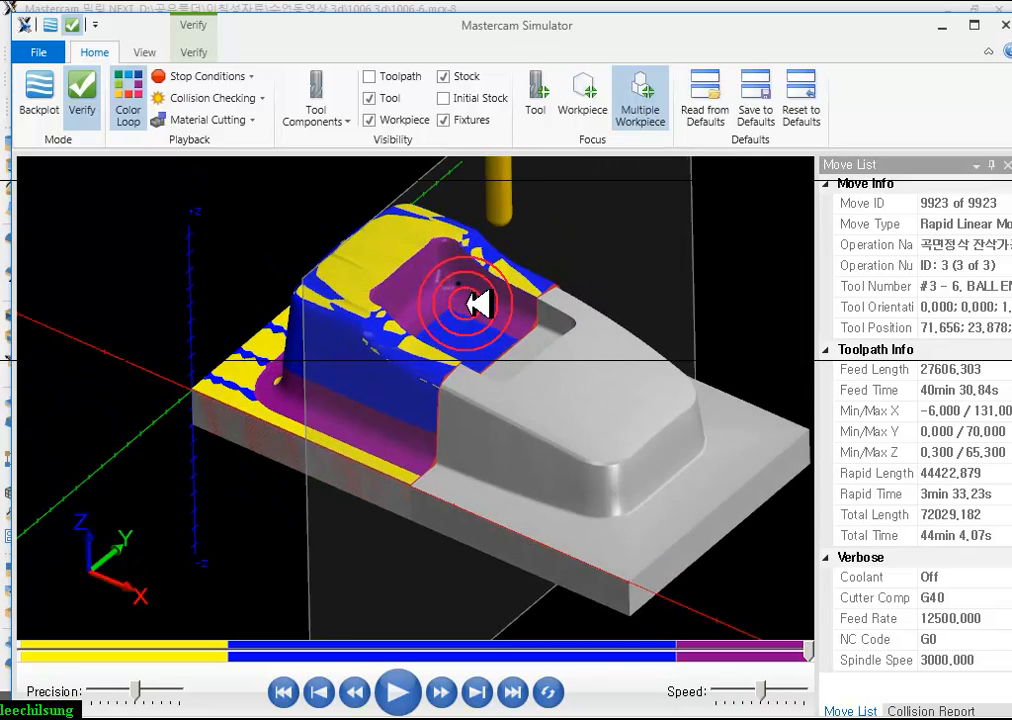
pyautogui.moveTo(640, 375); pyautogui.dragTo(480, 290, button='middle')
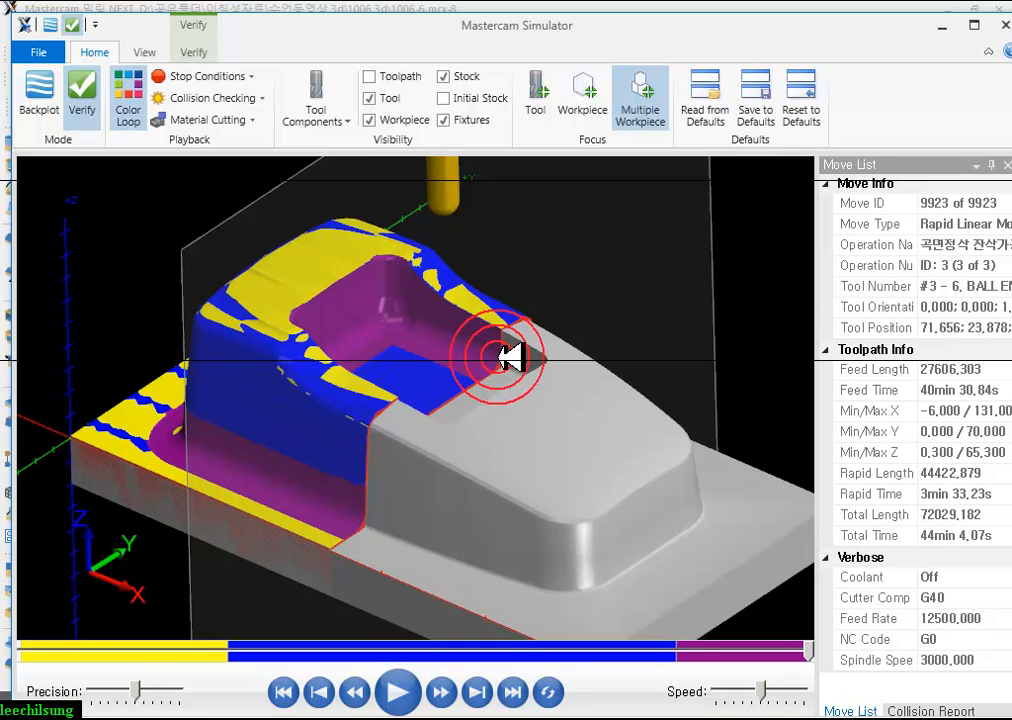
pyautogui.scroll(5, 430, 470)
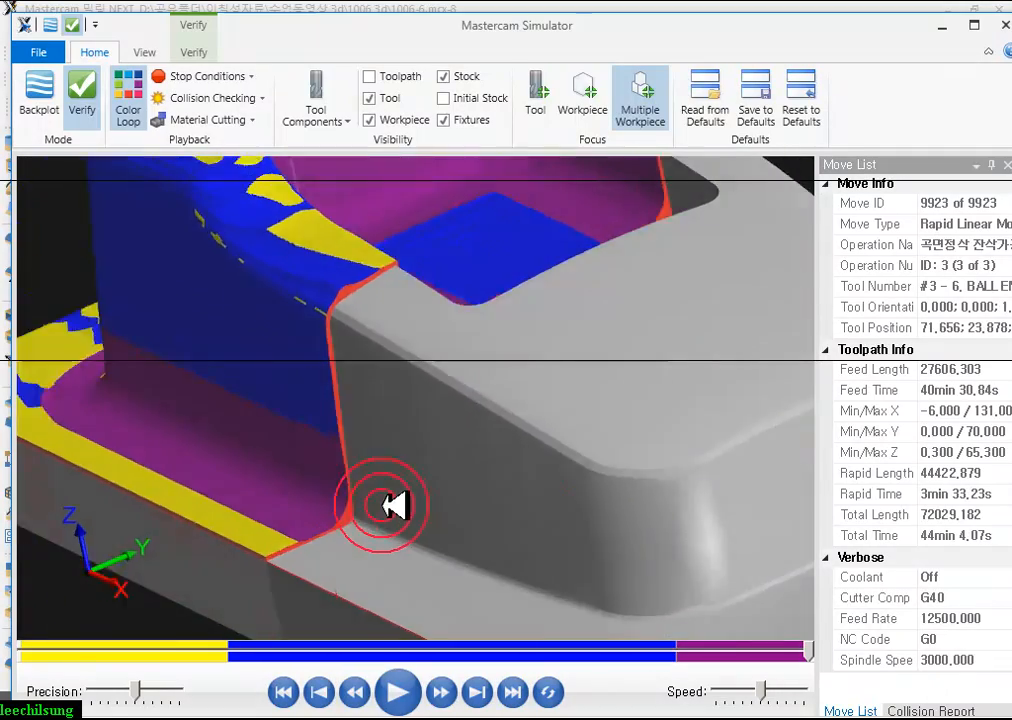
pyautogui.moveTo(382, 505); pyautogui.dragTo(425, 462, button='middle')
pyautogui.scroll(-4, 408, 508)
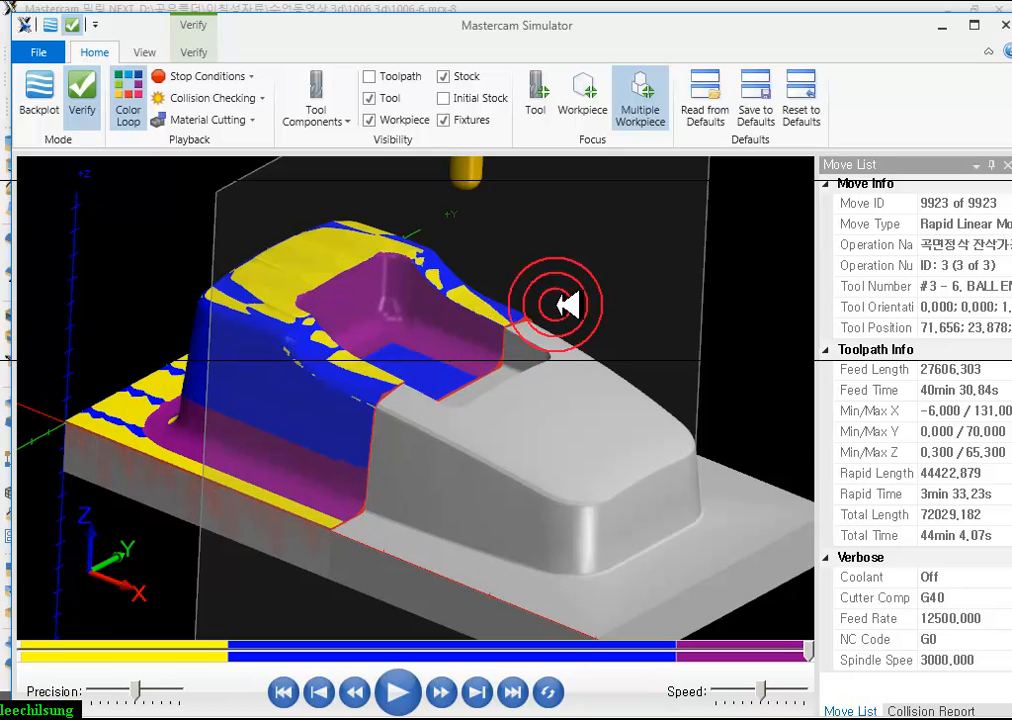
# - Return to the Mastercam model, set the isometric view, hide all toolpaths and collapse the leftover operation
pyautogui.click(945, 25)
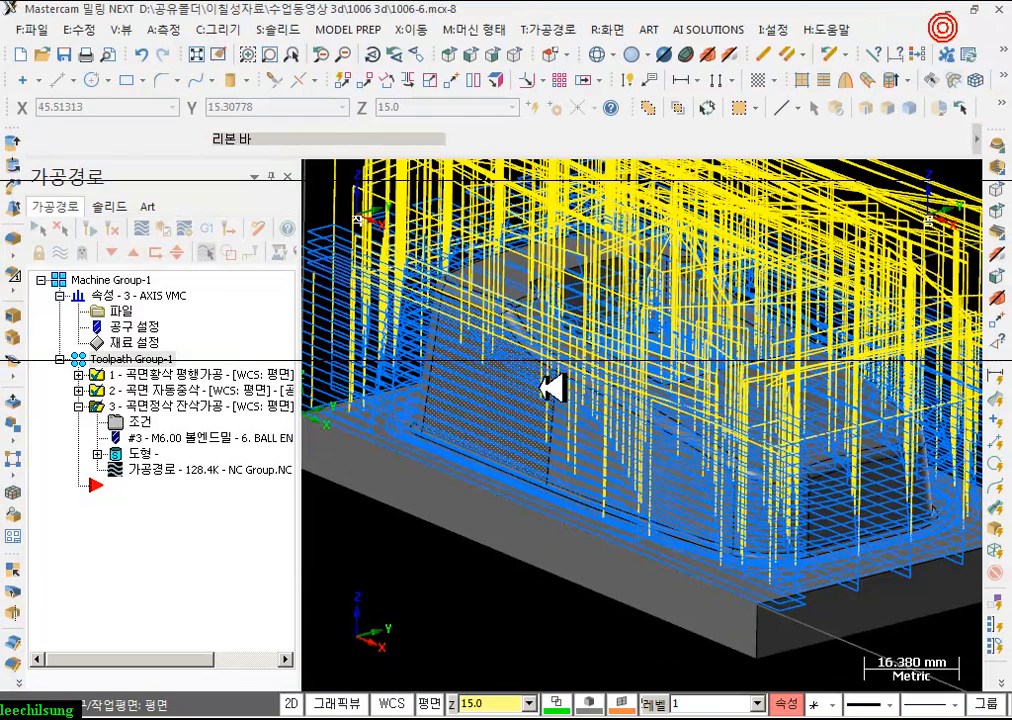
pyautogui.click(515, 54)
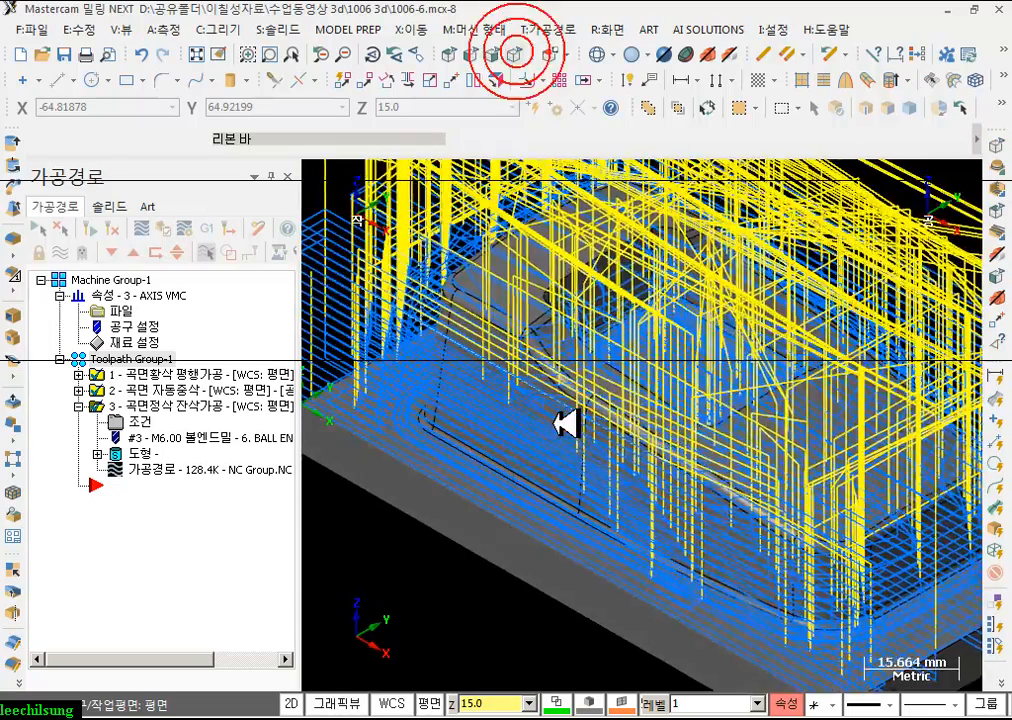
pyautogui.click(60, 252)
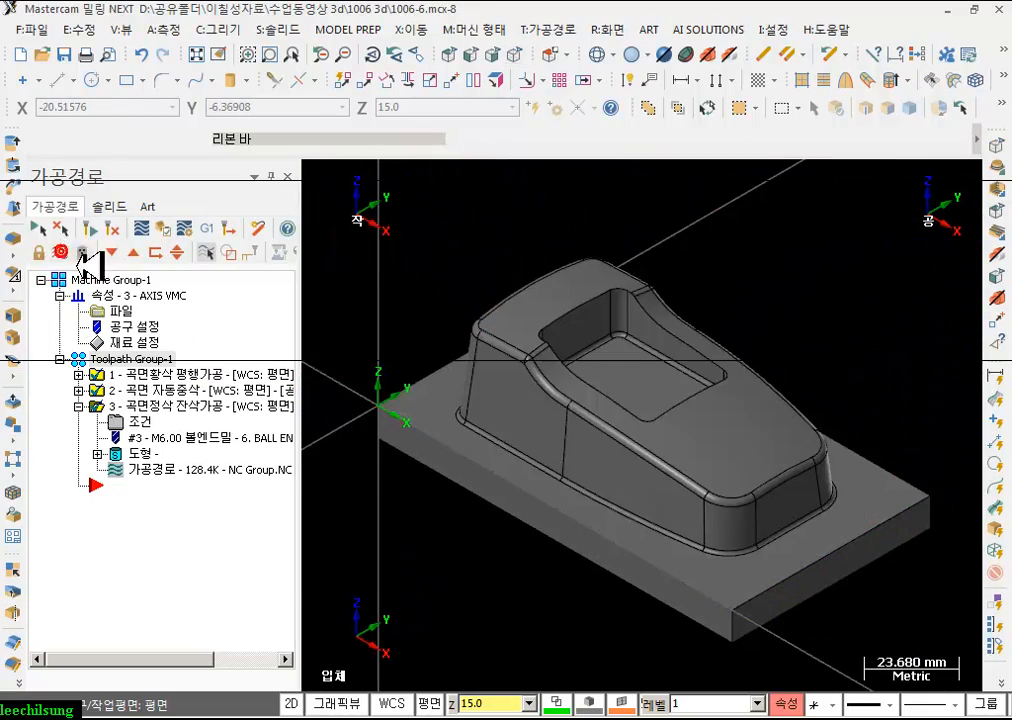
pyautogui.scroll(1, 698, 375)
pyautogui.click(140, 482)
pyautogui.click(79, 407)
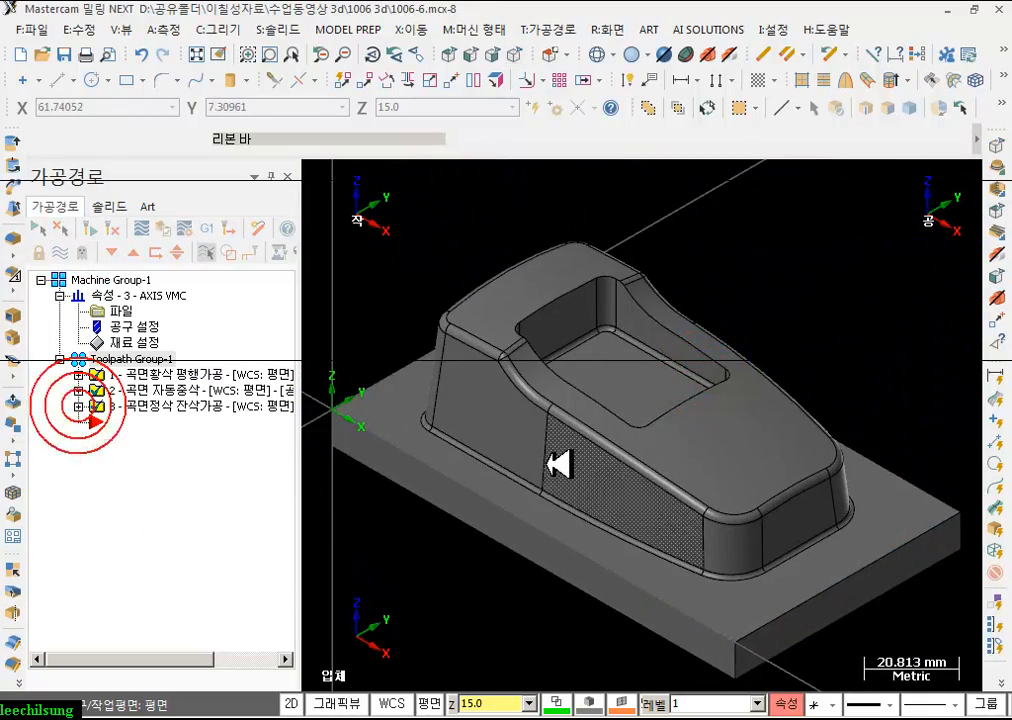
pyautogui.click(461, 586)
pyautogui.scroll(-2, 650, 360)
pyautogui.click(788, 337)
pyautogui.click(786, 327)
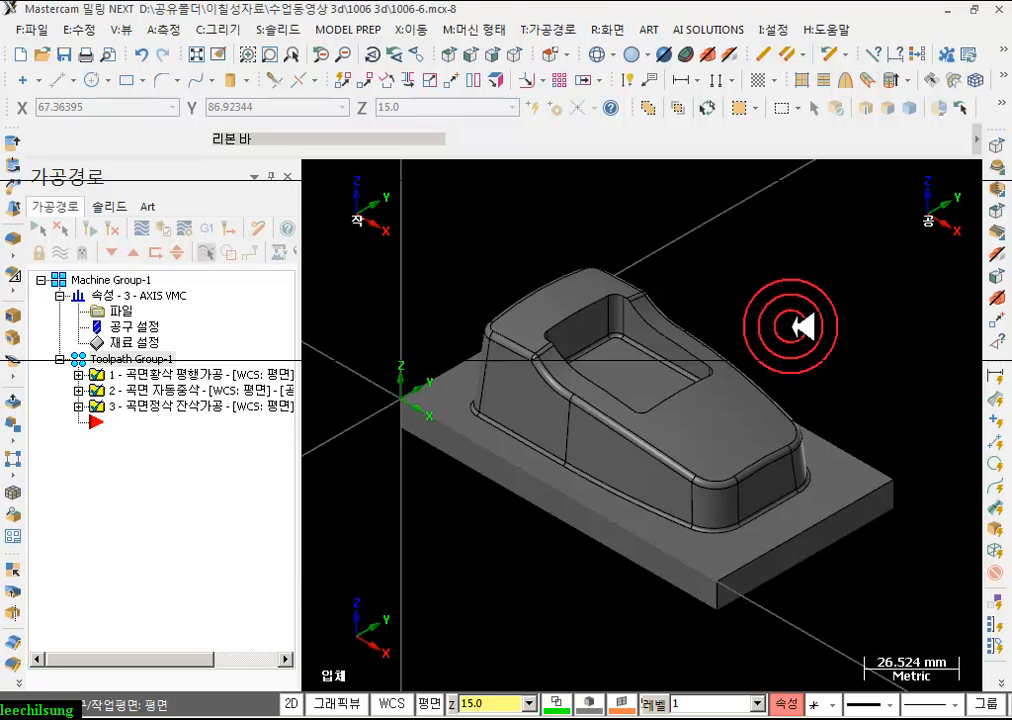
# - Create a surface finish contour toolpath using all part surfaces as the drive surfaces
pyautogui.click(538, 28)
pyautogui.moveTo(578, 211)
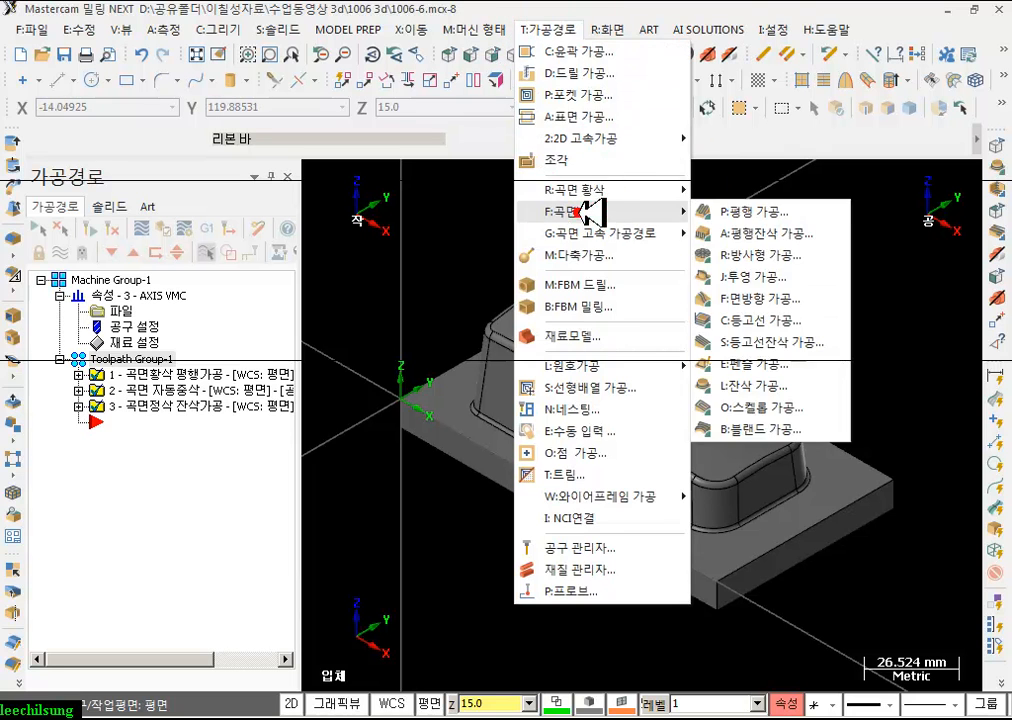
pyautogui.click(765, 320)
pyautogui.click(734, 418)
pyautogui.click(825, 328)
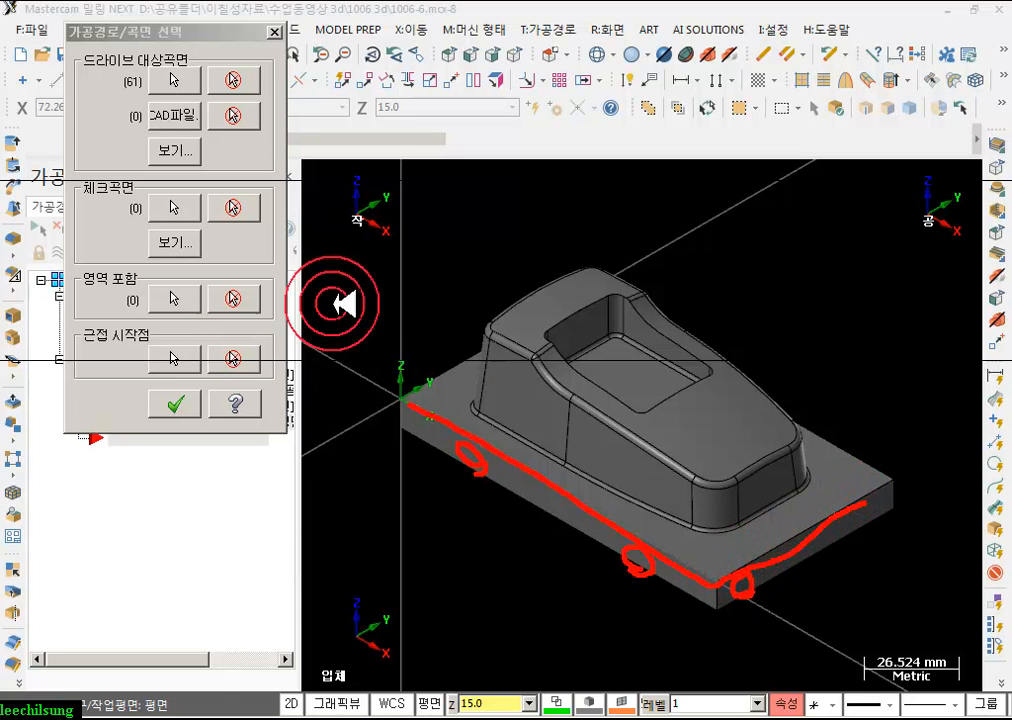
# - Chain the base plate's upper outer edge loop as the containment boundary and accept the surface selection
pyautogui.rightClick(434, 255)
pyautogui.click(478, 447)
pyautogui.click(198, 306)
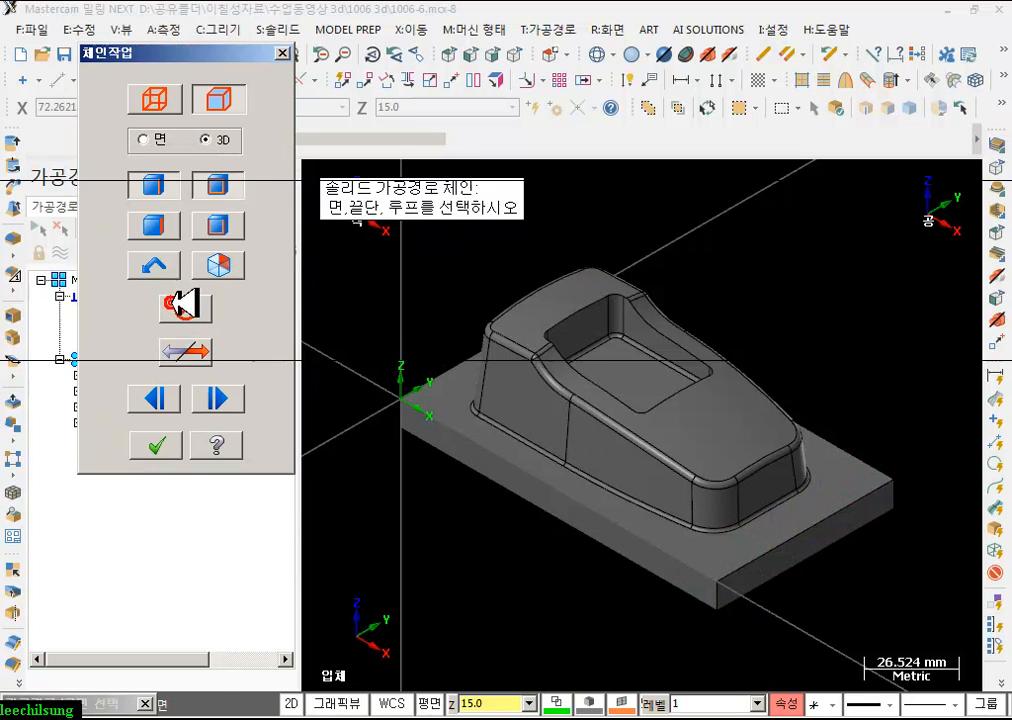
pyautogui.click(510, 463)
pyautogui.click(512, 465)
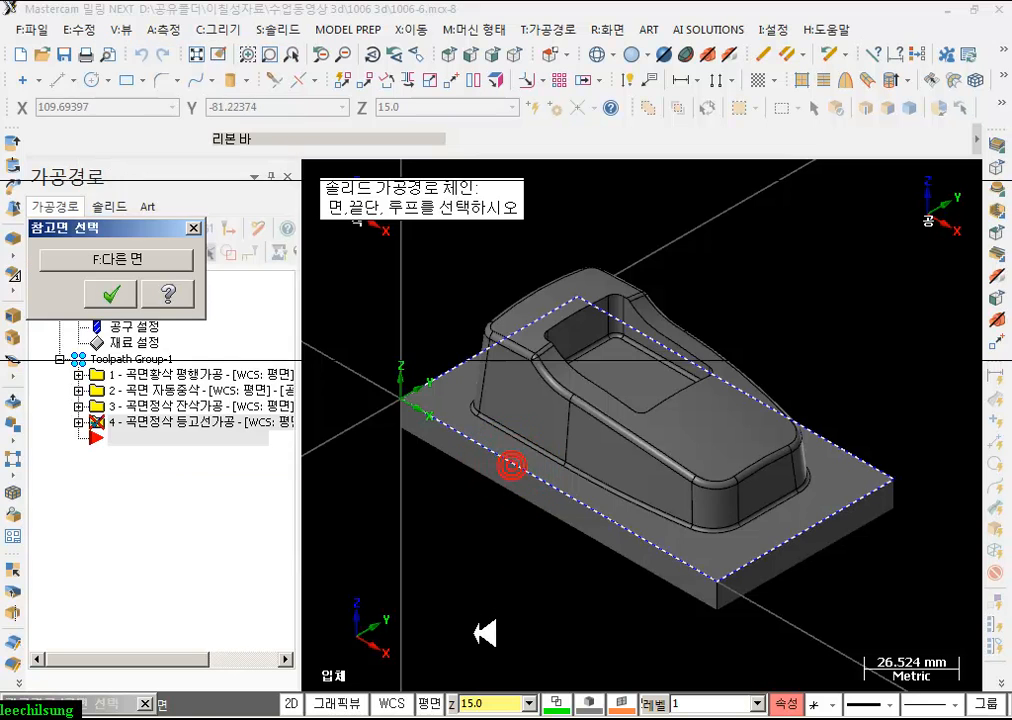
pyautogui.click(105, 298)
pyautogui.click(157, 442)
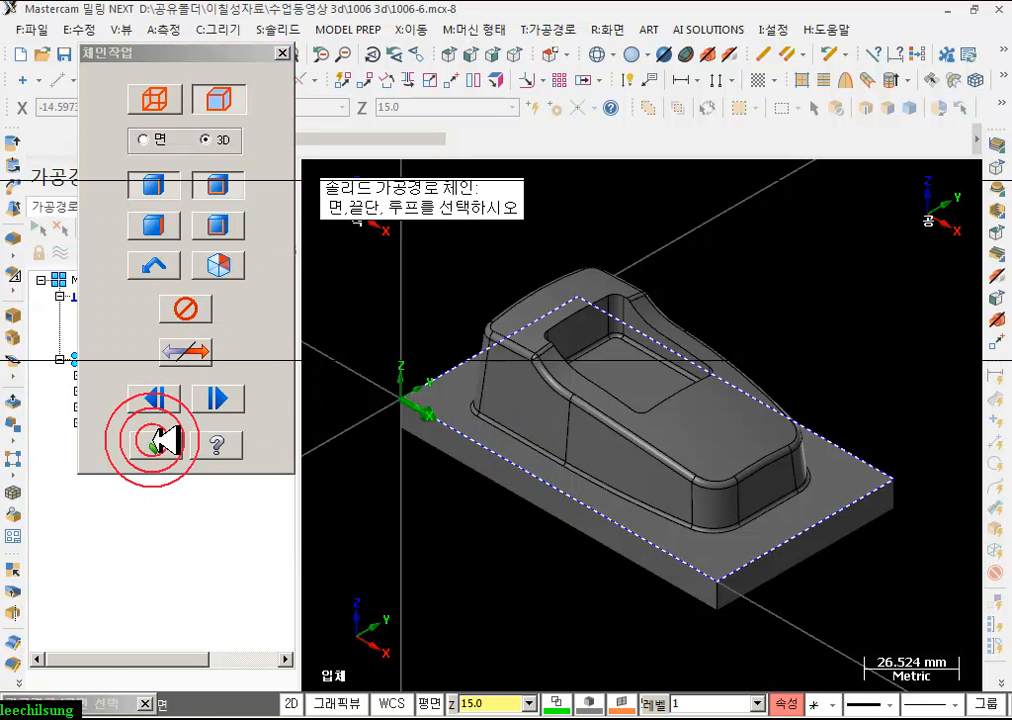
pyautogui.click(165, 404)
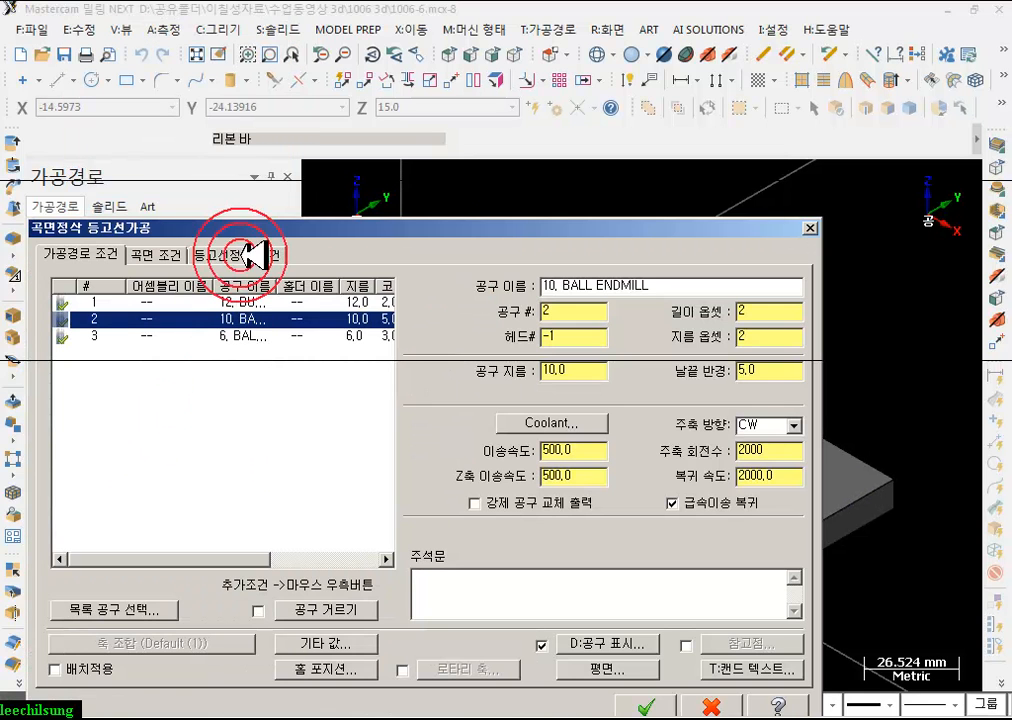
# - Assign the 6 mm ball endmill to the contour finish and enable an absolute clearance height of 50
pyautogui.click(240, 337)
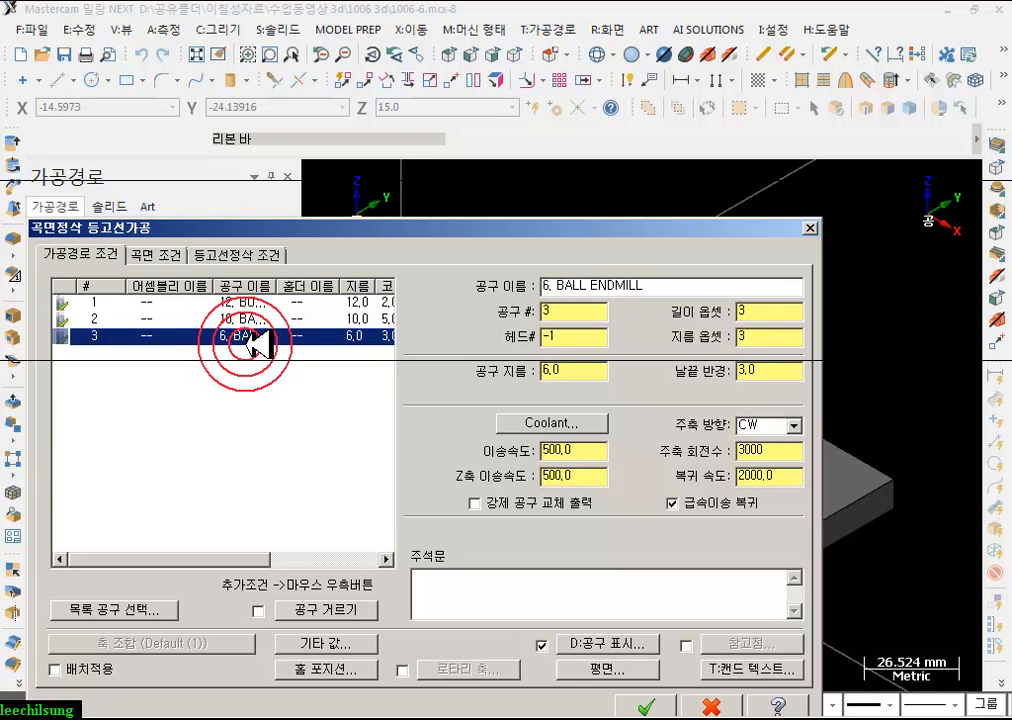
pyautogui.click(152, 252)
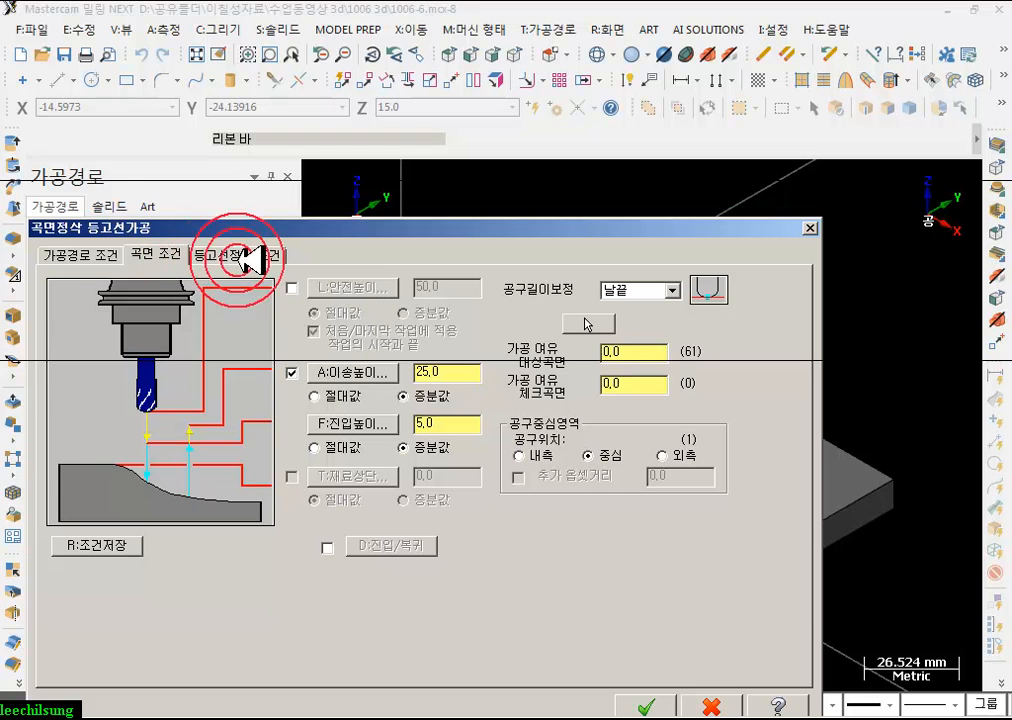
pyautogui.click(291, 288)
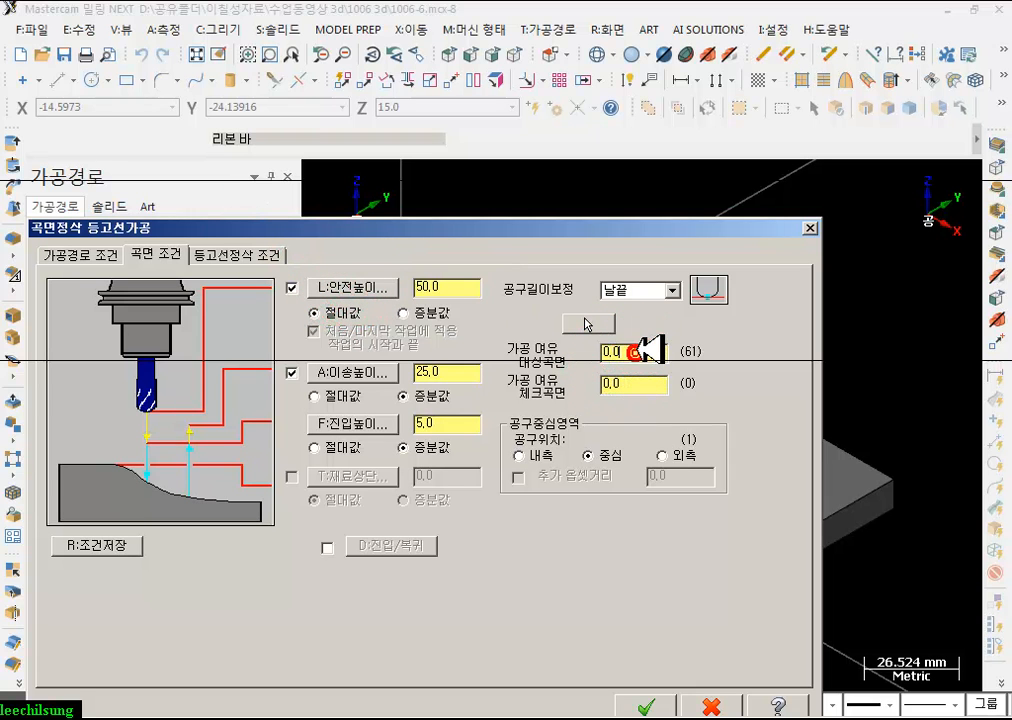
# - Set the maximum Z stepdown to 0.5 and turn on cut order optimization for the contour finish
pyautogui.click(240, 253)
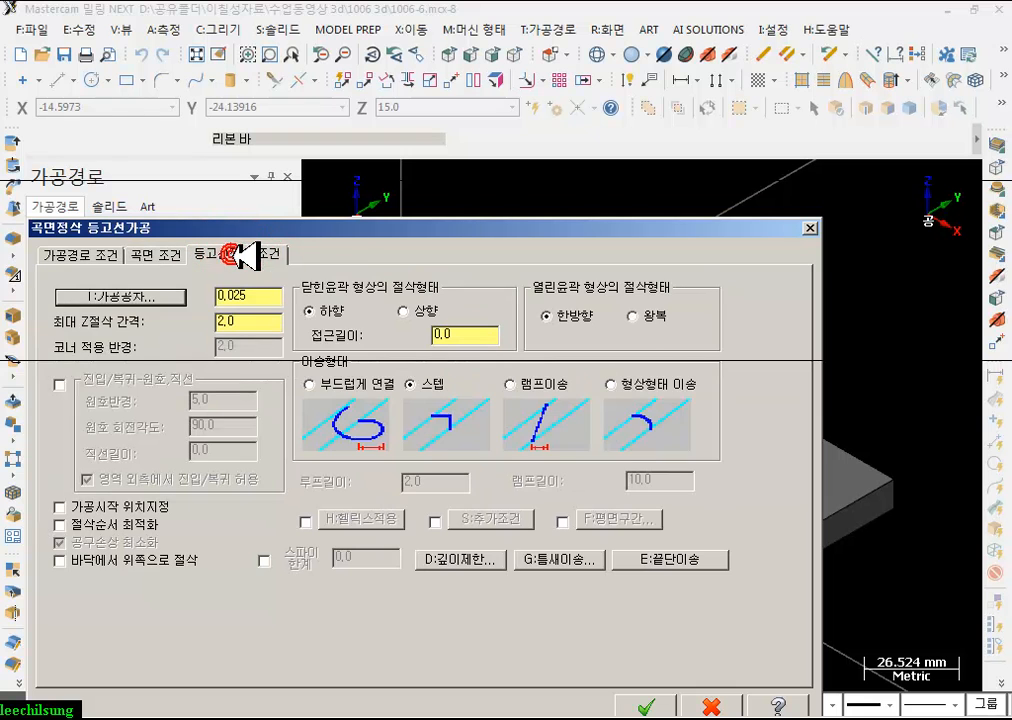
pyautogui.click(262, 322)
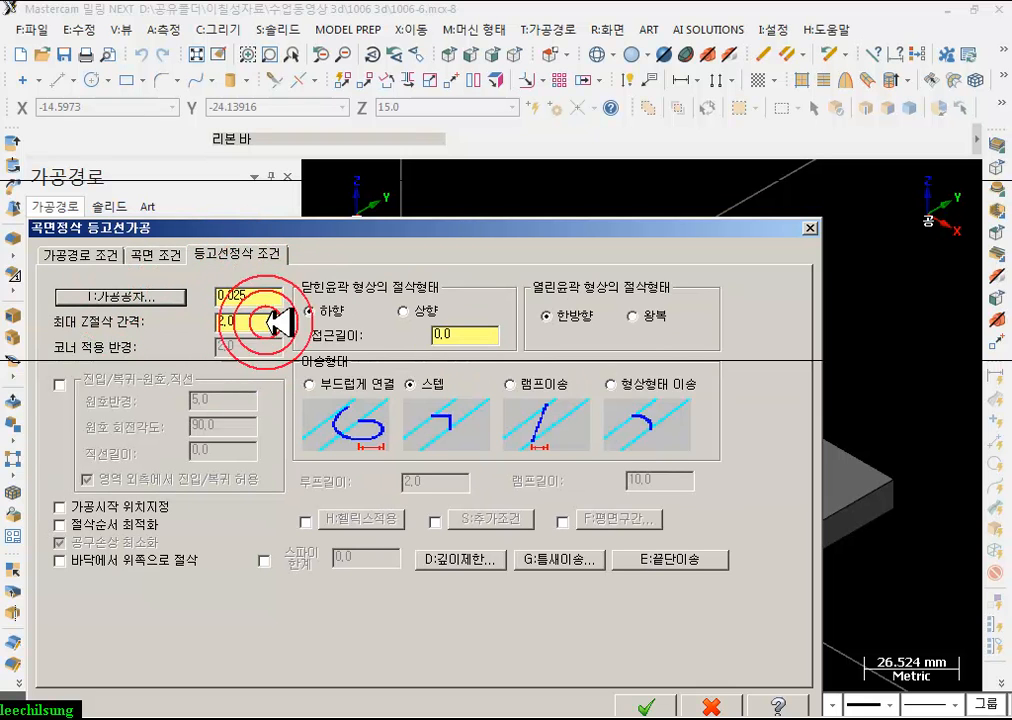
pyautogui.write('0.5')
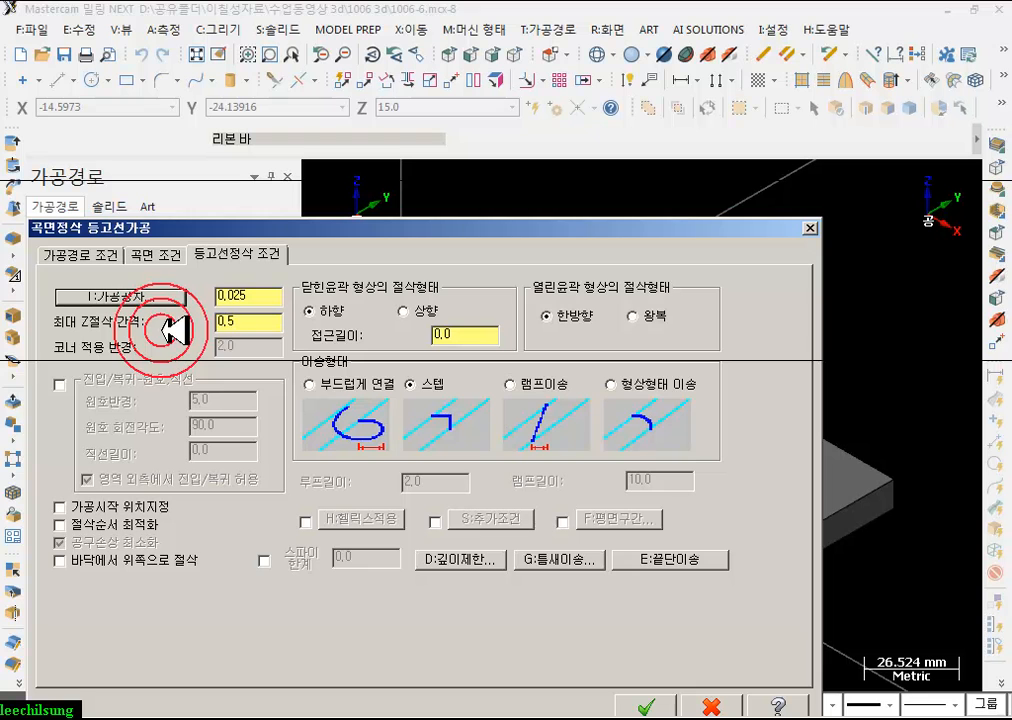
pyautogui.click(95, 523)
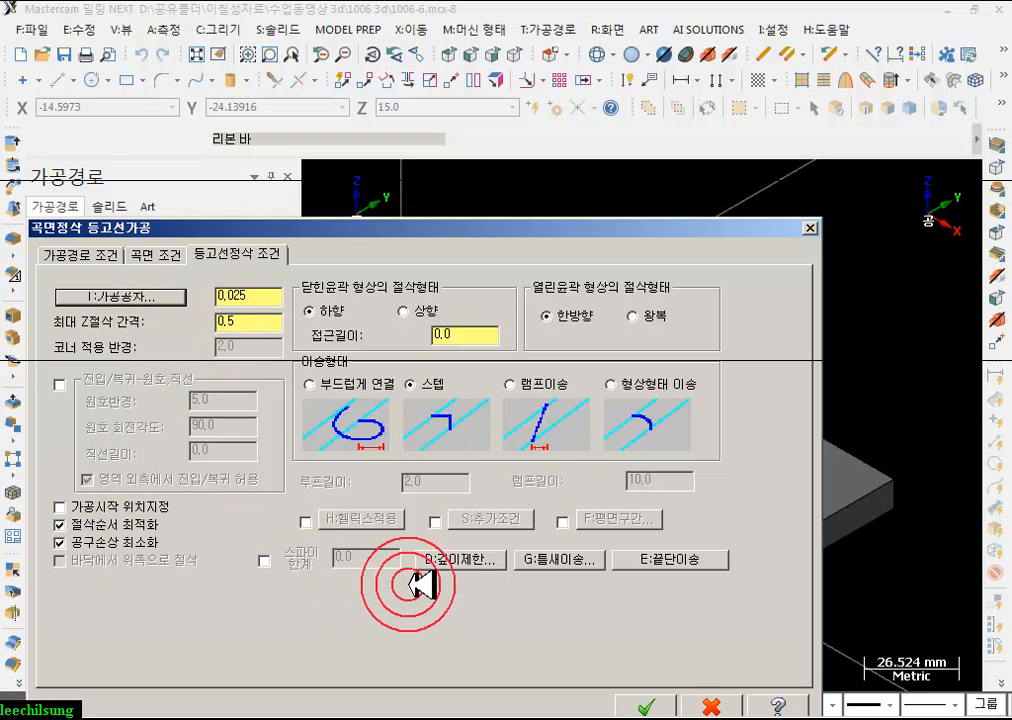
# - Set the contour finish's cut depth limits to incremental with 0.0 top and bottom adjustments, and enable automatic flat detection during toolpath calculation
pyautogui.click(508, 568)
pyautogui.click(500, 338)
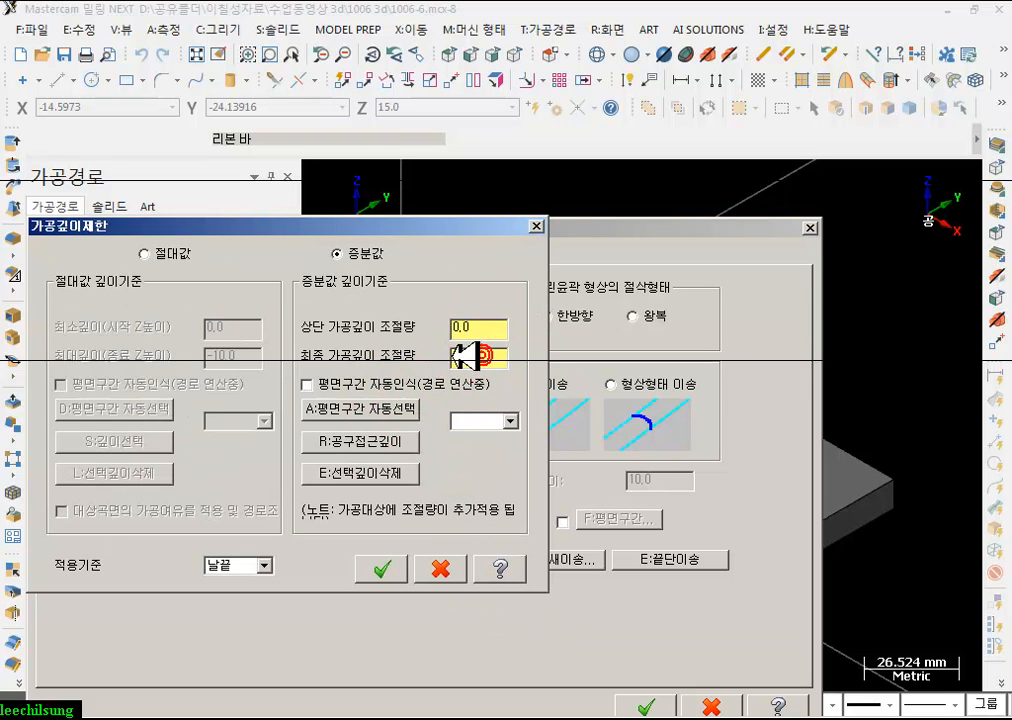
pyautogui.click(312, 386)
pyautogui.click(390, 566)
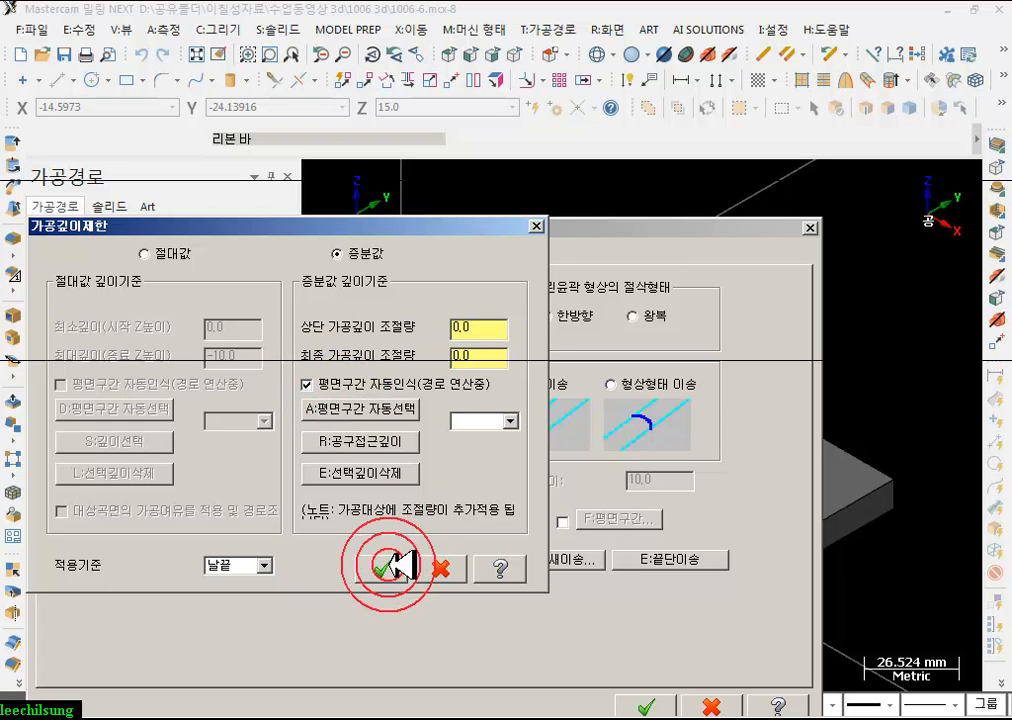
pyautogui.click(393, 566)
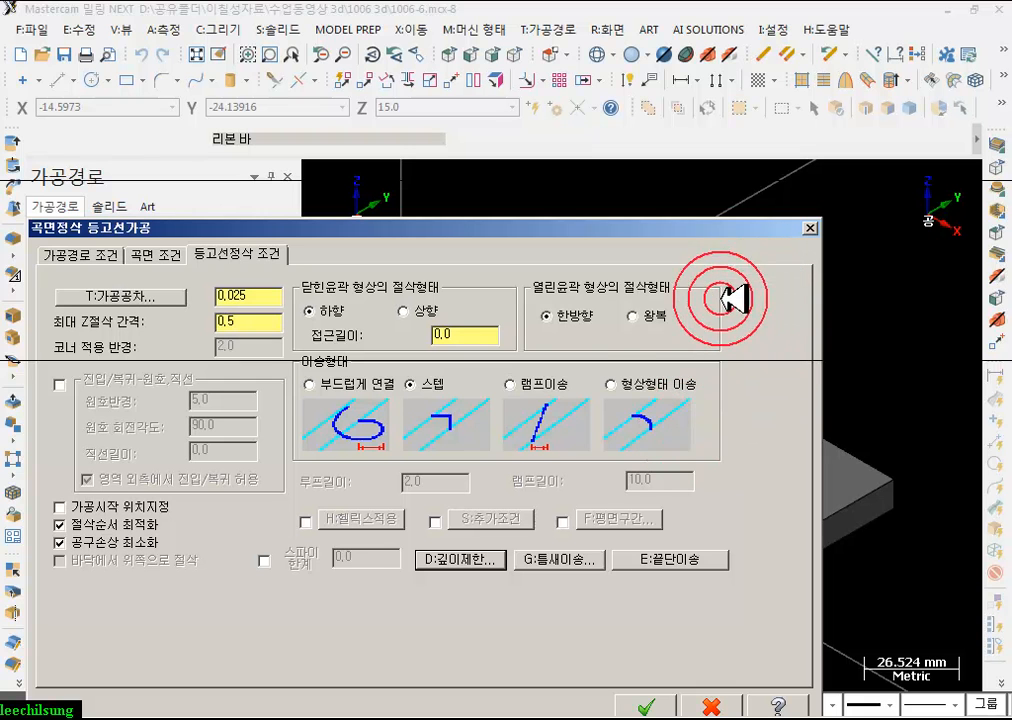
# - Set the open contour cutting direction to zigzag and generate the contour finish toolpath
pyautogui.click(635, 317)
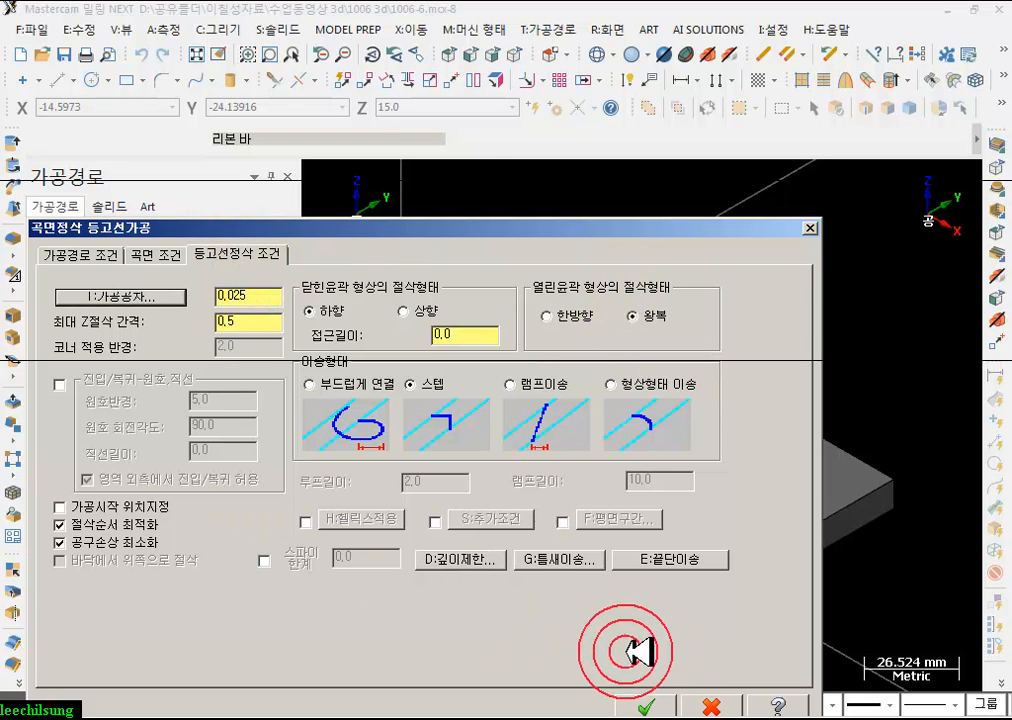
pyautogui.click(666, 704)
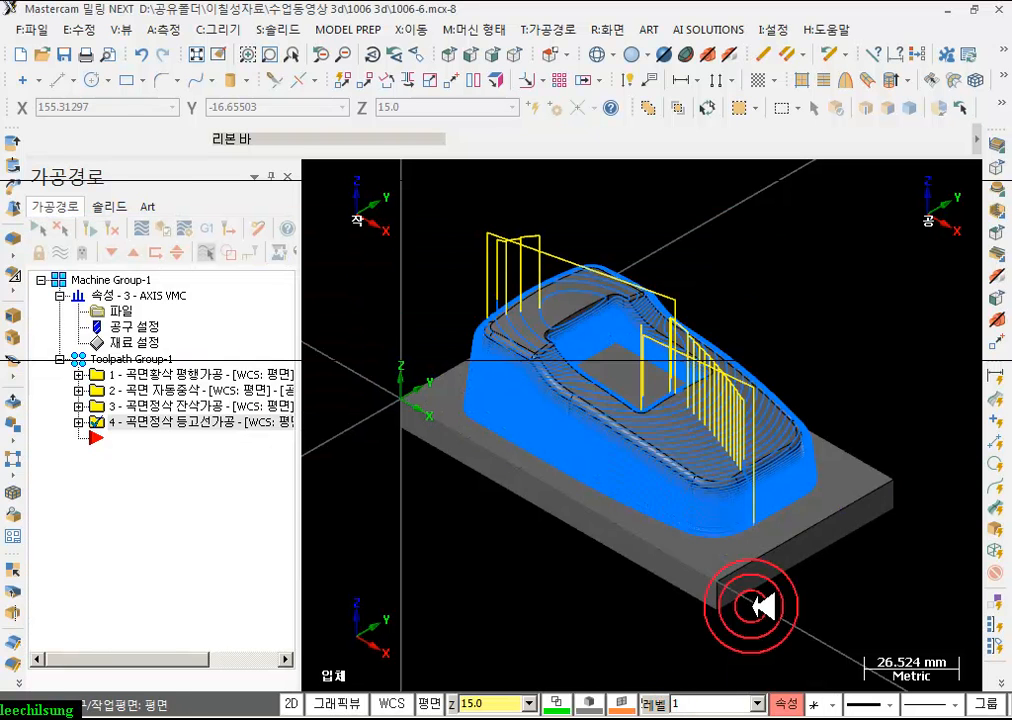
# - Examine the contour finish passes and retract moves over the part's sloped top and side walls
pyautogui.scroll(4, 640, 434)
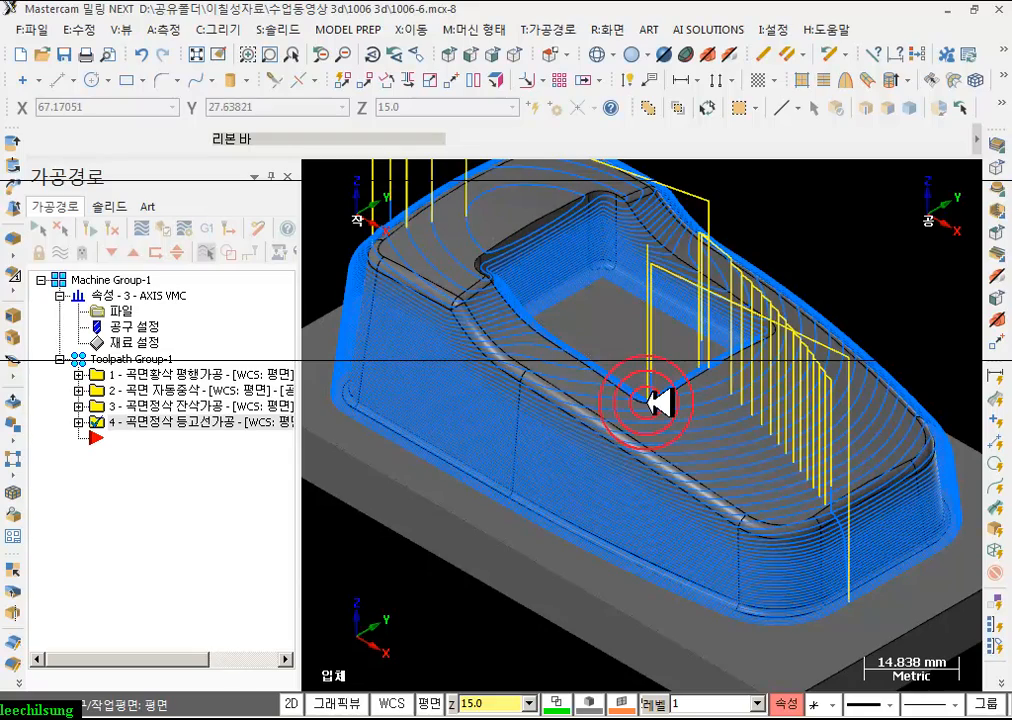
pyautogui.moveTo(680, 436)
pyautogui.mouseDown(button='middle')
pyautogui.moveTo(684, 397)
pyautogui.moveTo(812, 410)
pyautogui.moveTo(639, 380)
pyautogui.moveTo(651, 402)
pyautogui.moveTo(576, 420)
pyautogui.moveTo(508, 418)
pyautogui.moveTo(707, 413)
pyautogui.moveTo(626, 443)
pyautogui.moveTo(648, 426)
pyautogui.moveTo(718, 522)
pyautogui.moveTo(784, 524)
pyautogui.moveTo(773, 445)
pyautogui.moveTo(723, 468)
pyautogui.moveTo(791, 465)
pyautogui.moveTo(779, 481)
pyautogui.moveTo(765, 442)
pyautogui.moveTo(748, 442)
pyautogui.moveTo(734, 400)
pyautogui.moveTo(768, 355)
pyautogui.moveTo(736, 388)
pyautogui.mouseUp(button='middle')
pyautogui.scroll(2, 617, 416)
pyautogui.scroll(-1, 707, 413)
pyautogui.scroll(1, 718, 522)
pyautogui.scroll(-1, 790, 521)
pyautogui.scroll(-1, 779, 481)
pyautogui.scroll(-1, 765, 442)
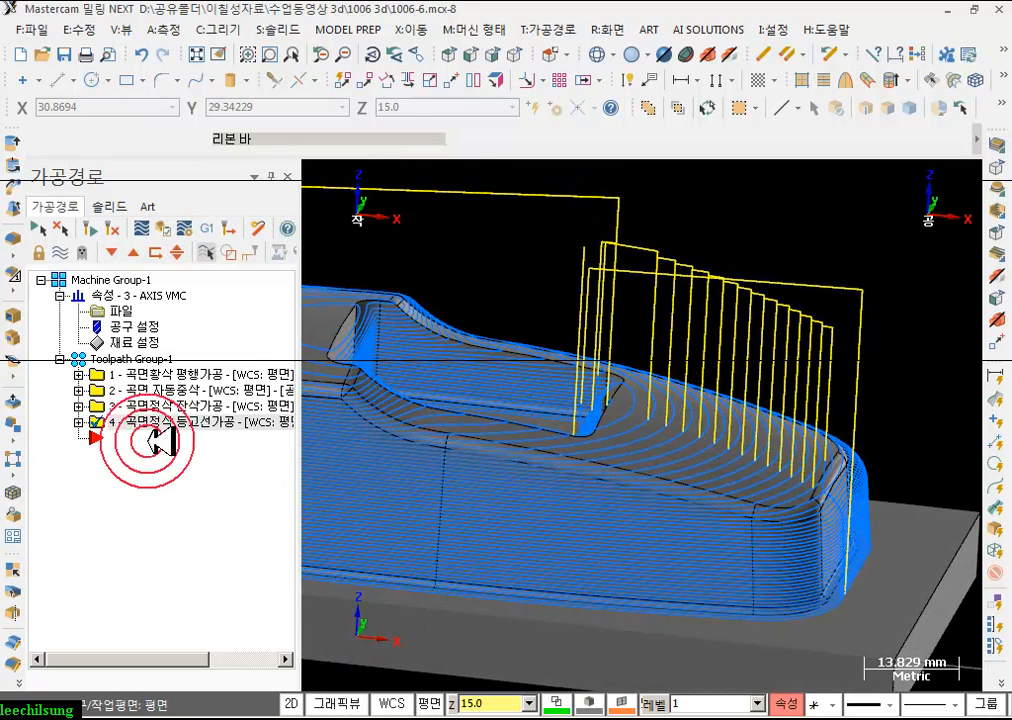
# - Backplot the contour finish toolpath to the passes beside the pocket and step back into the rapid moves on the sloped top
pyautogui.click(78, 422)
pyautogui.click(140, 486)
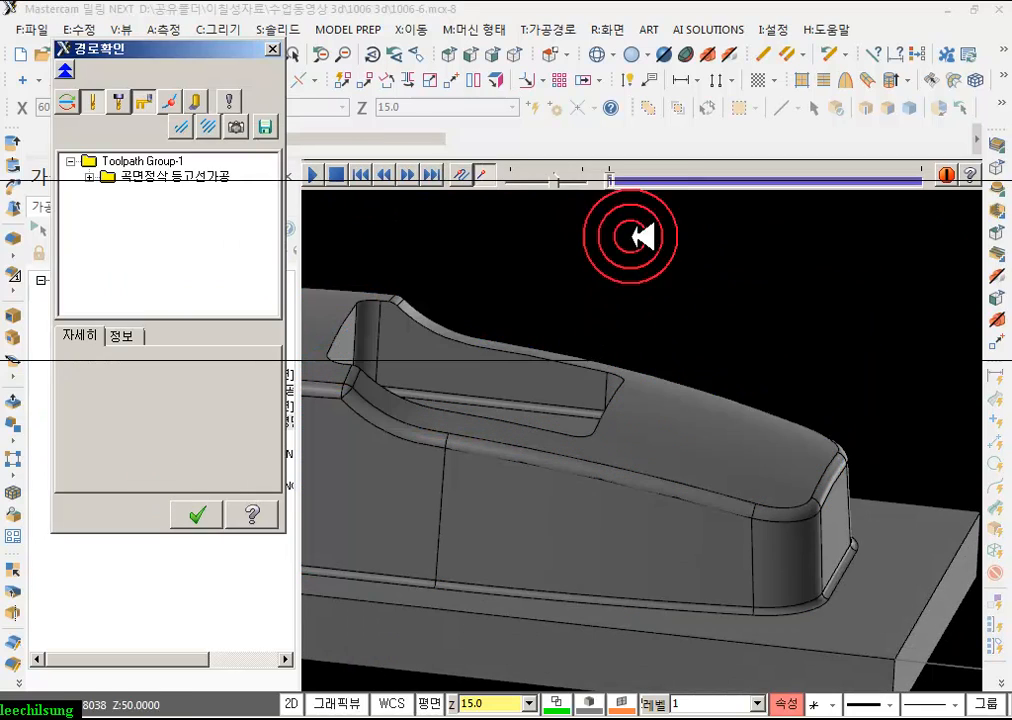
pyautogui.moveTo(610, 181)
pyautogui.mouseDown()
pyautogui.moveTo(706, 186)
pyautogui.moveTo(718, 199)
pyautogui.moveTo(703, 296)
pyautogui.mouseUp()
pyautogui.scroll(3, 722, 380)
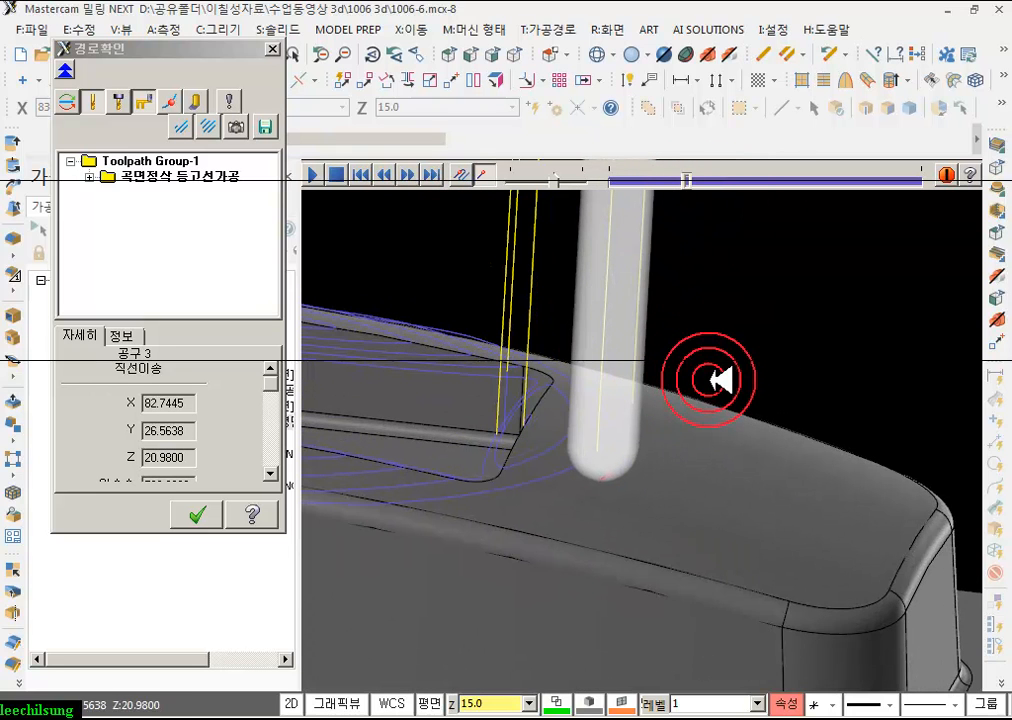
pyautogui.press('b')
pyautogui.press('b')
pyautogui.press('b')
pyautogui.press('b')
pyautogui.press('b')
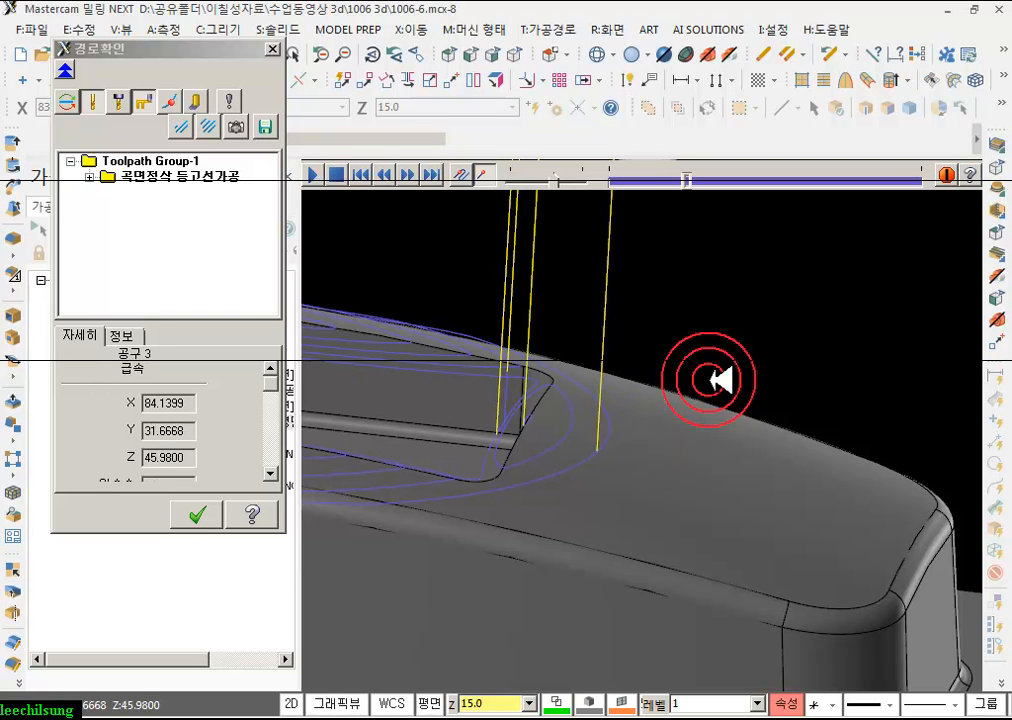
# - Step the backplot backward through the retract and plunge moves between neighbouring passes on the sloped top
pyautogui.scroll(-3, 649, 558)
pyautogui.press('b')
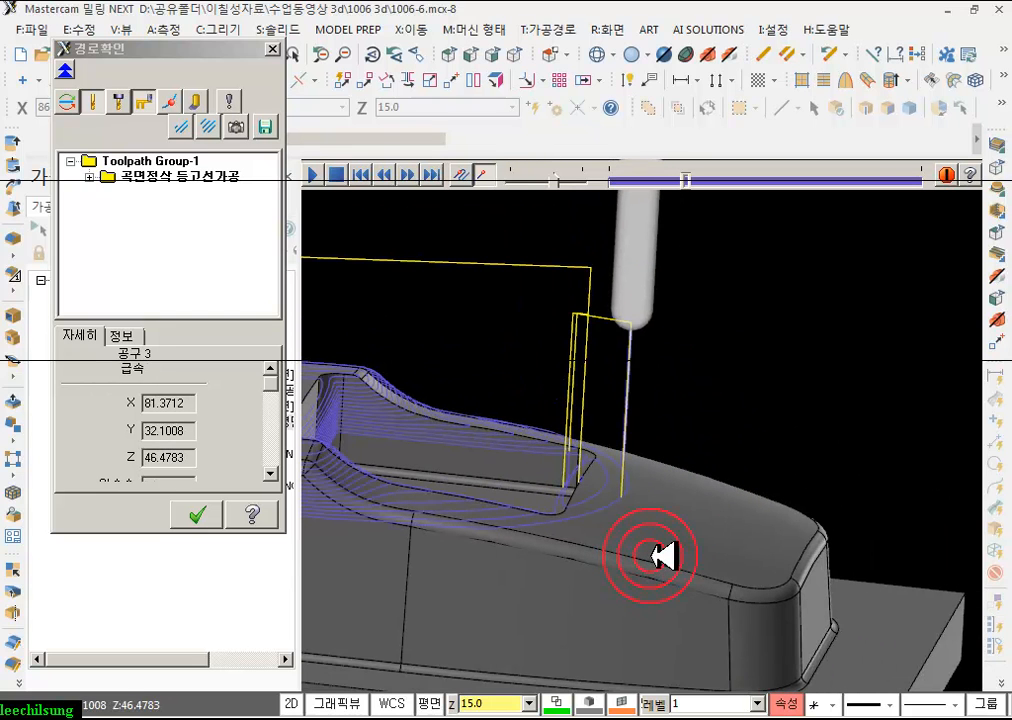
pyautogui.press('b')
pyautogui.press('b')
pyautogui.press('b')
pyautogui.press('b')
pyautogui.press('b')
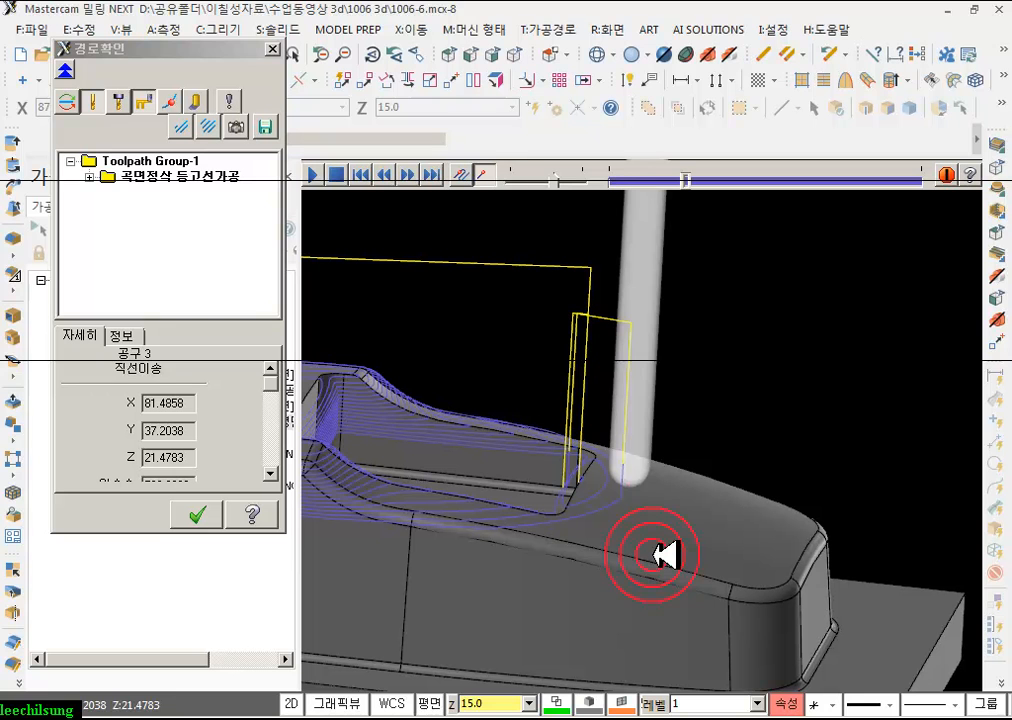
pyautogui.press('b')
pyautogui.press('b')
pyautogui.press('b')
pyautogui.press('b')
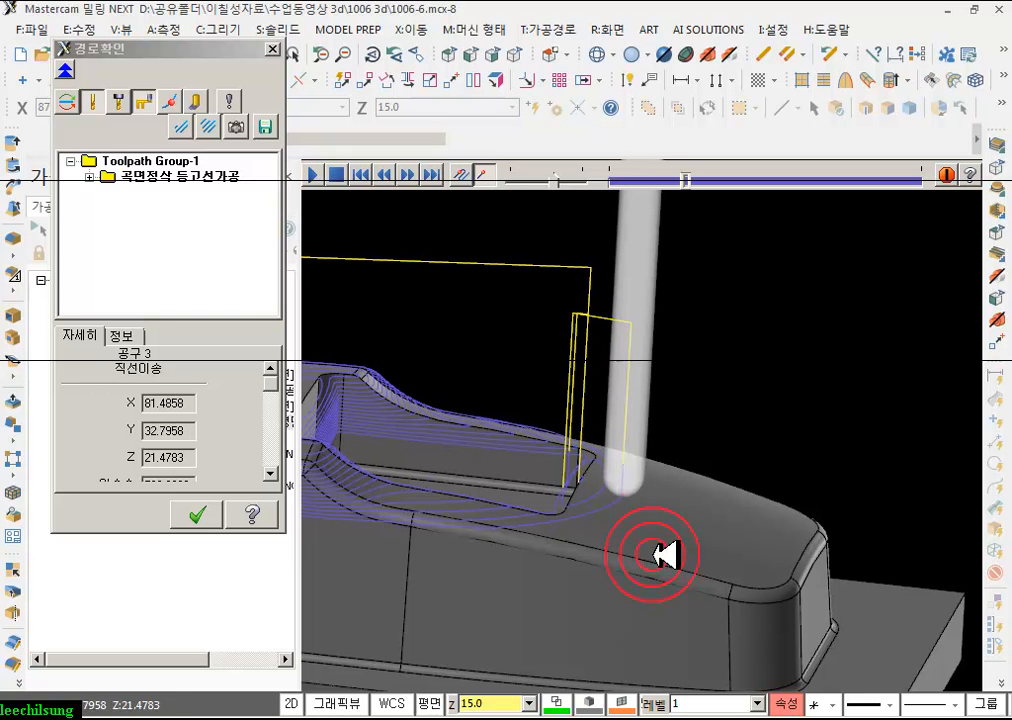
# - Examine the gap between two neighbouring passes where the tool retracts on the sloped top, and close the backplot
pyautogui.scroll(3, 585, 400)
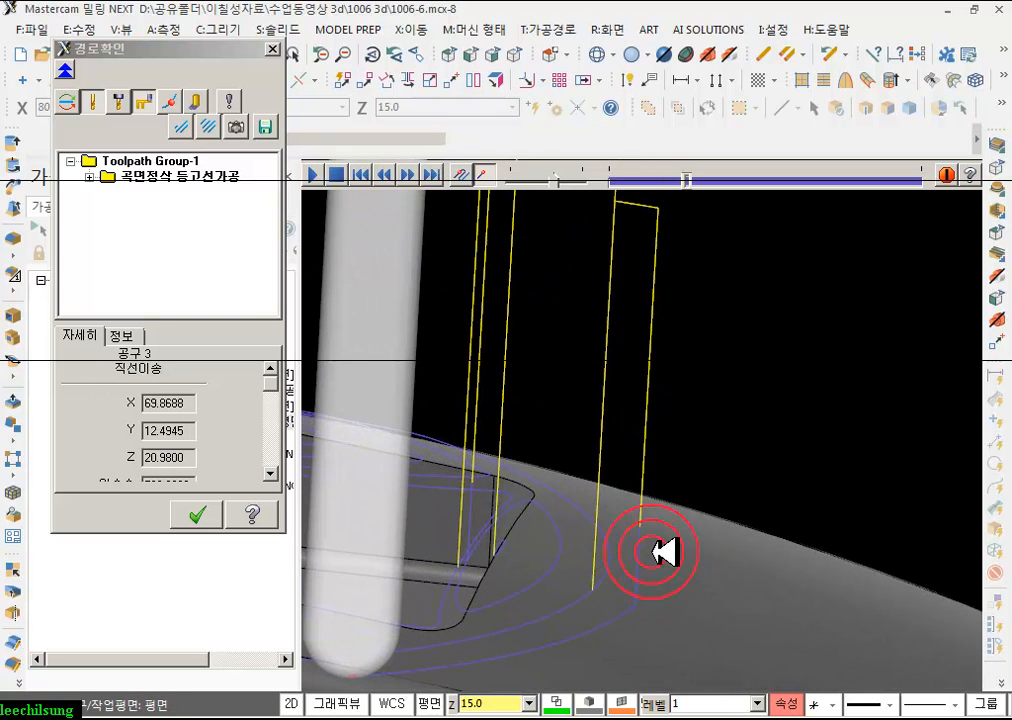
pyautogui.scroll(2, 683, 510)
pyautogui.moveTo(687, 498); pyautogui.dragTo(690, 513, button='middle')
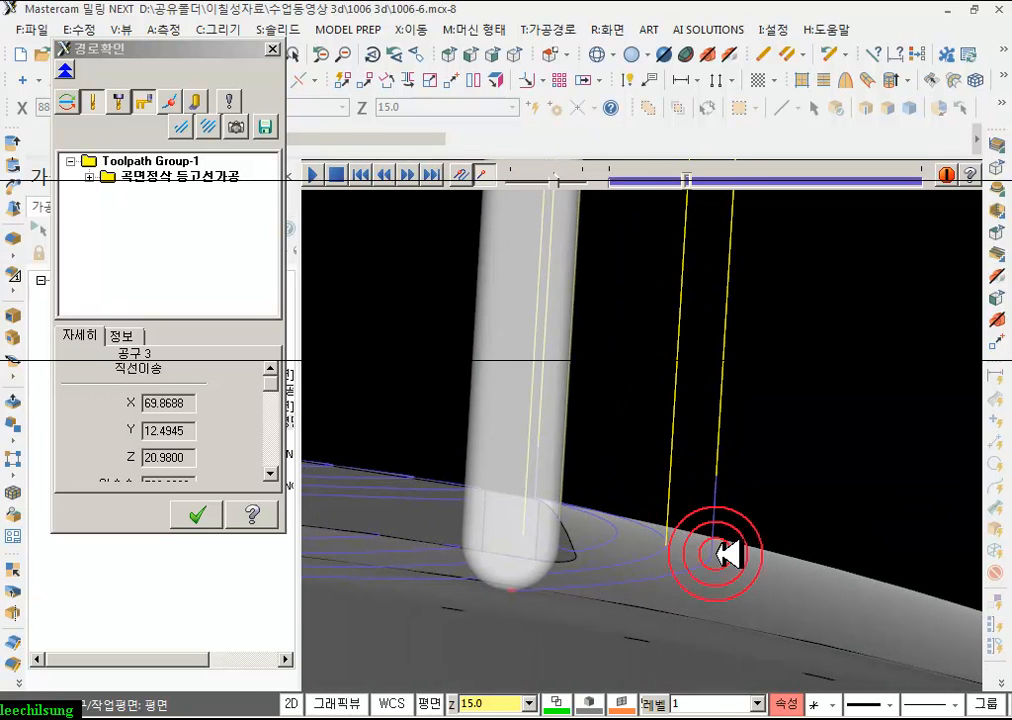
pyautogui.scroll(1, 714, 553)
pyautogui.click(655, 544)
pyautogui.click(712, 563)
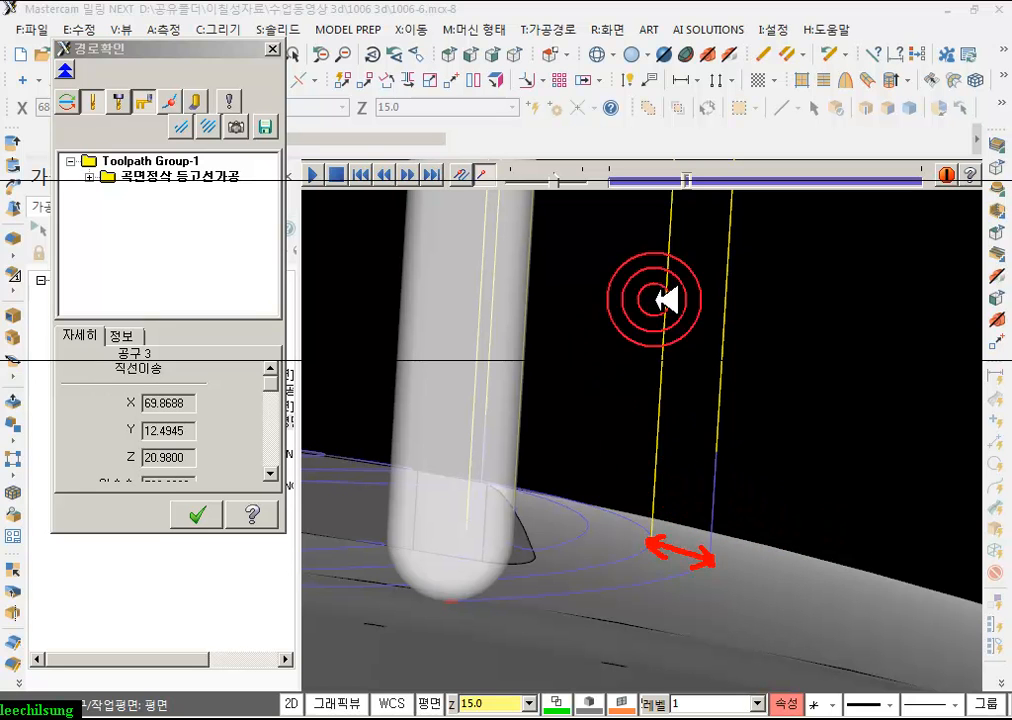
pyautogui.moveTo(672, 250)
pyautogui.mouseDown()
pyautogui.moveTo(722, 265)
pyautogui.moveTo(718, 540)
pyautogui.mouseUp()
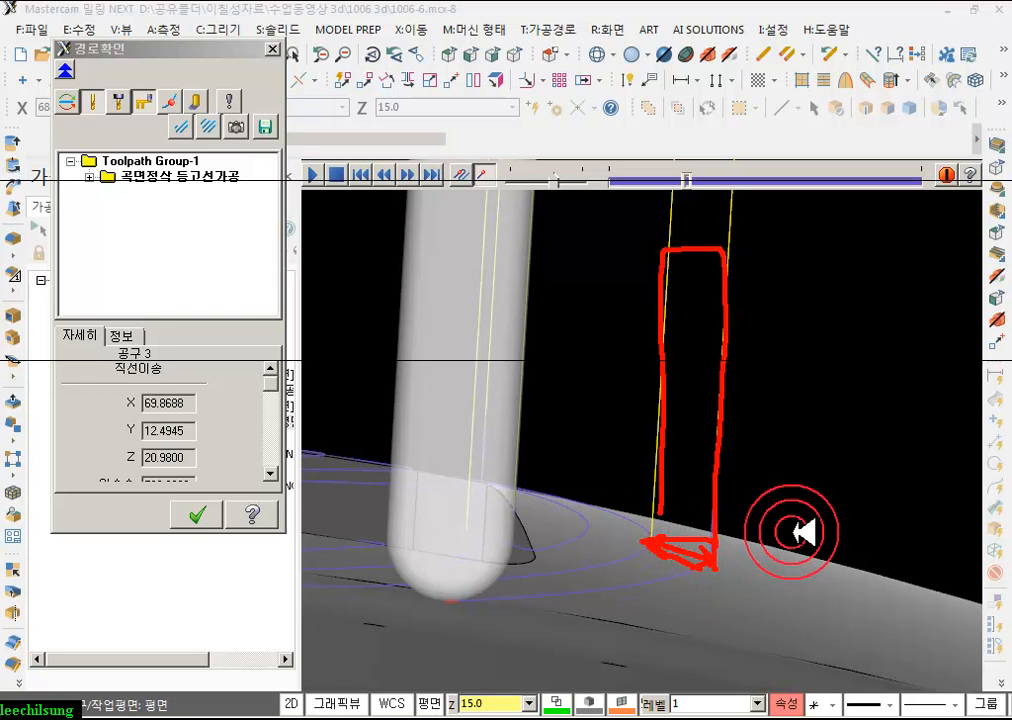
pyautogui.rightClick(638, 362)
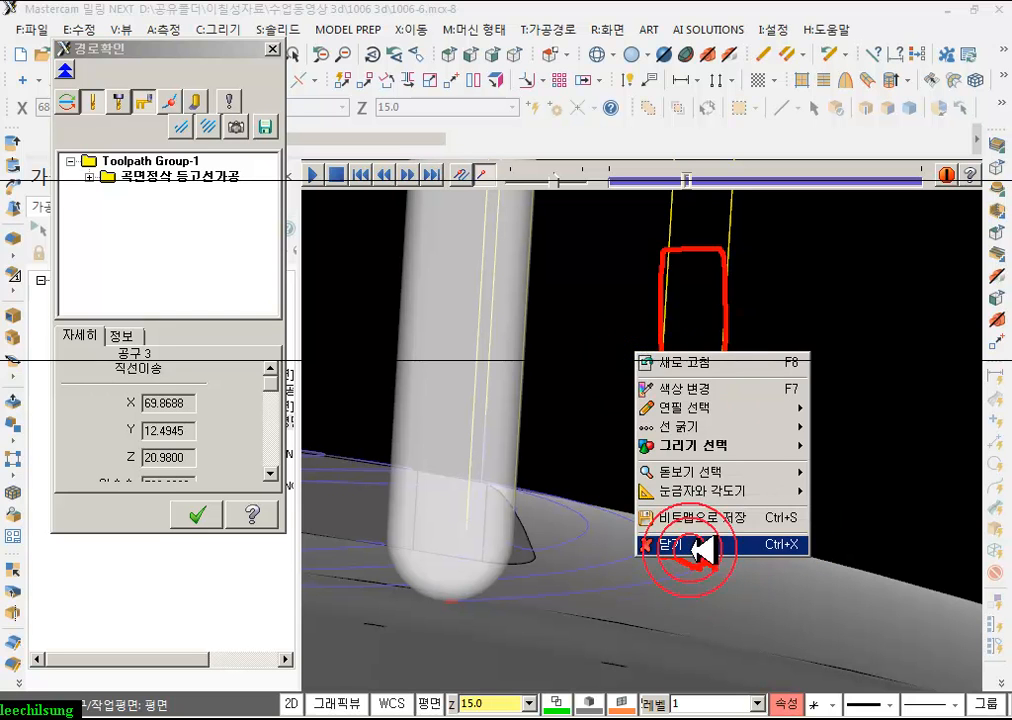
pyautogui.click(687, 547)
pyautogui.click(216, 527)
# - Set the contour finish's gap size to a distance of 3 and regenerate the toolpath
pyautogui.click(102, 435)
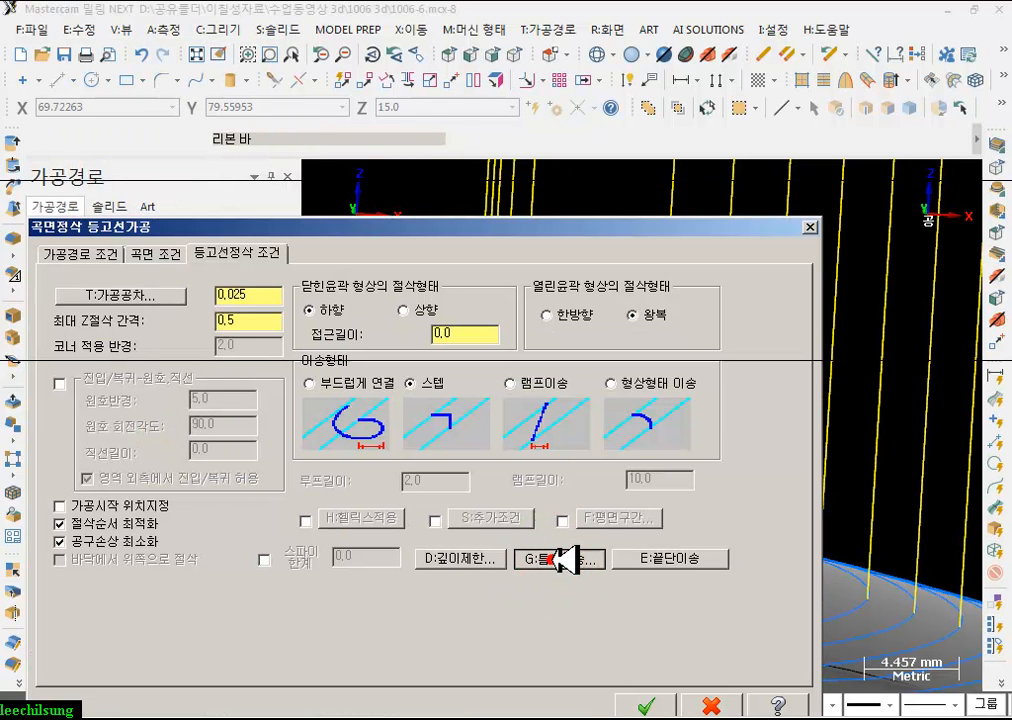
pyautogui.click(555, 560)
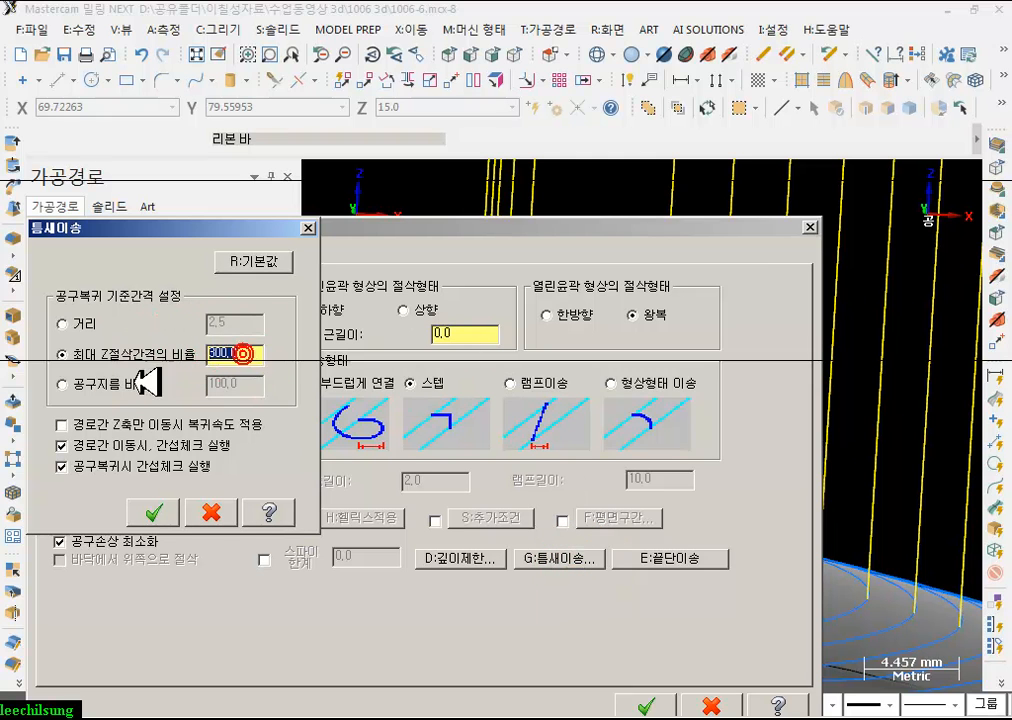
pyautogui.moveTo(199, 229); pyautogui.dragTo(667, 227)
pyautogui.click(242, 320)
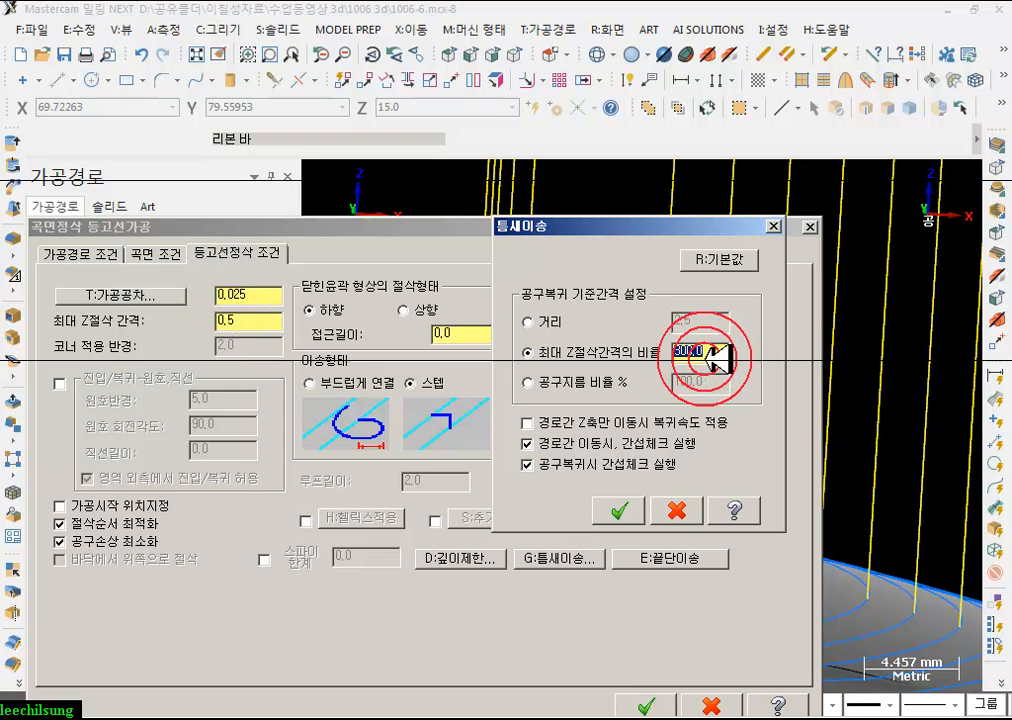
pyautogui.moveTo(736, 222); pyautogui.dragTo(472, 218)
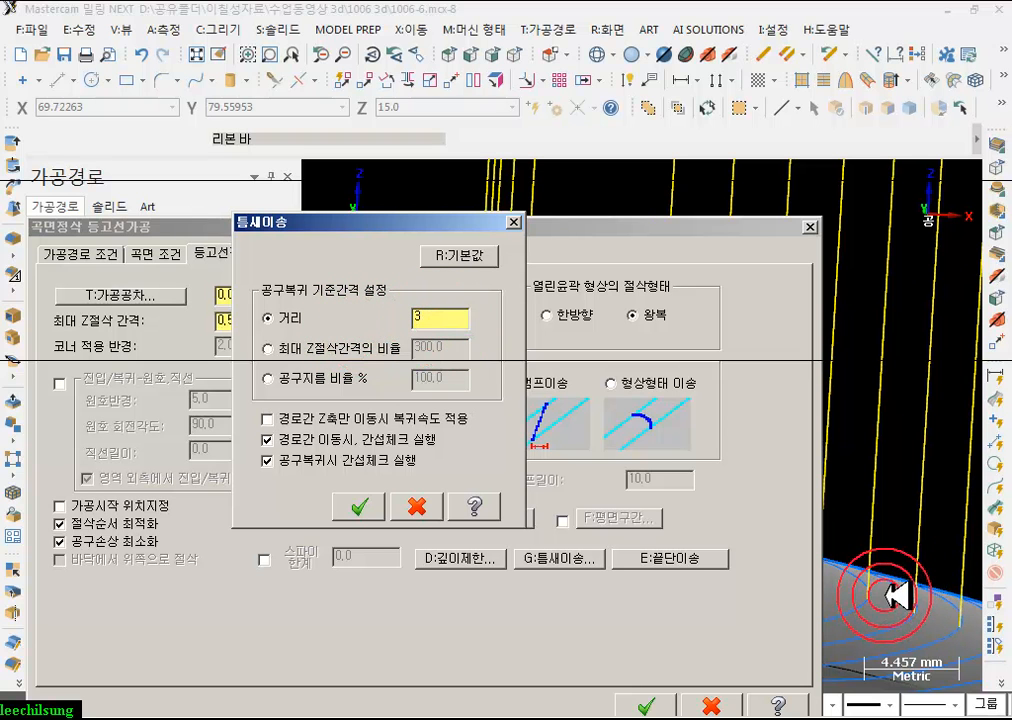
pyautogui.click(417, 502)
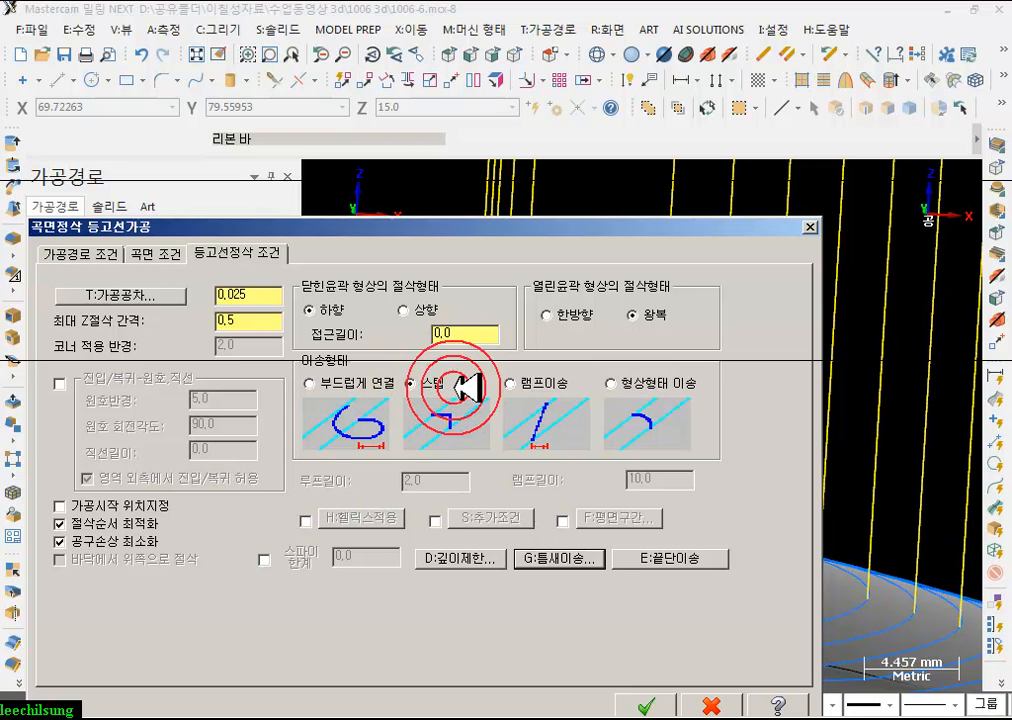
pyautogui.click(646, 705)
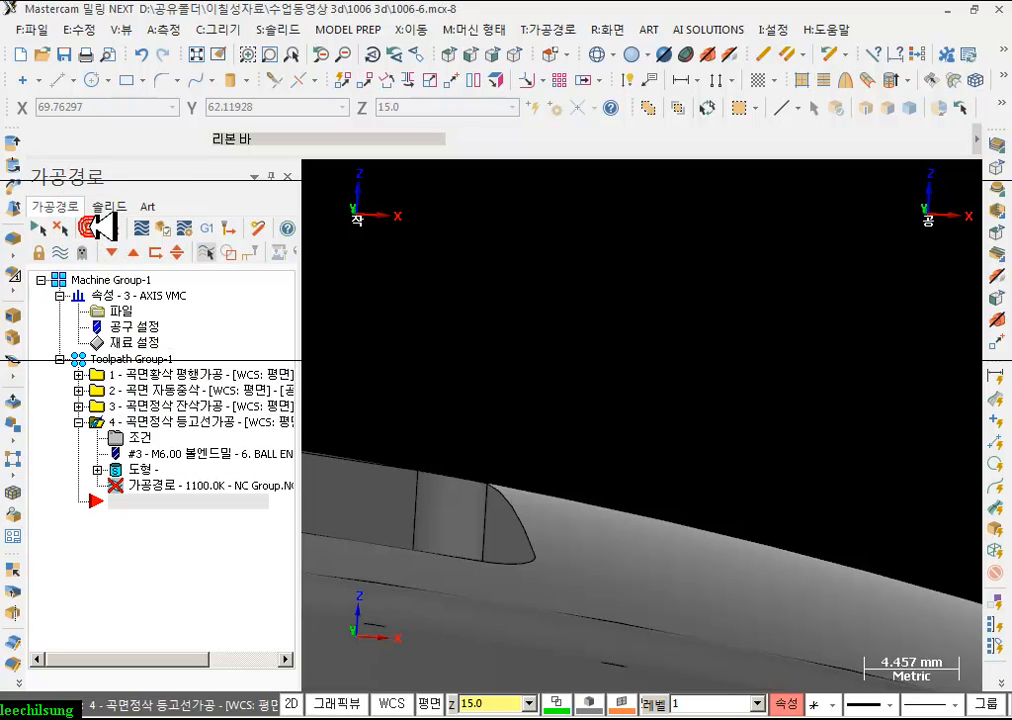
pyautogui.click(92, 228)
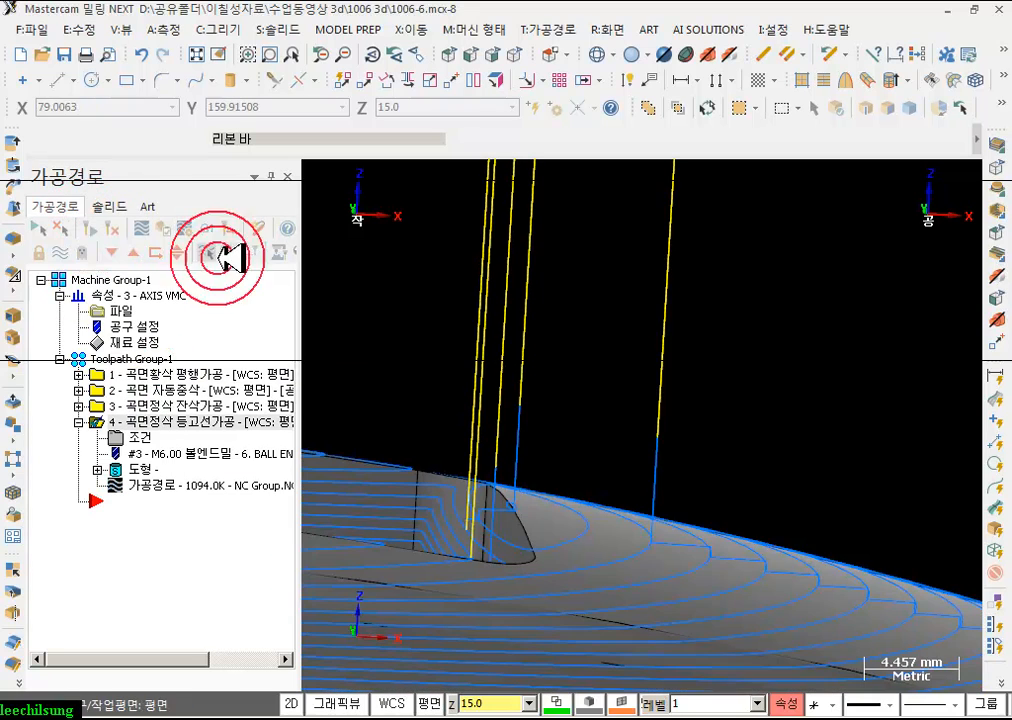
# - Examine the regenerated contour finish's linking moves between passes on the sloped top and its remaining retracts
pyautogui.scroll(-2, 690, 355)
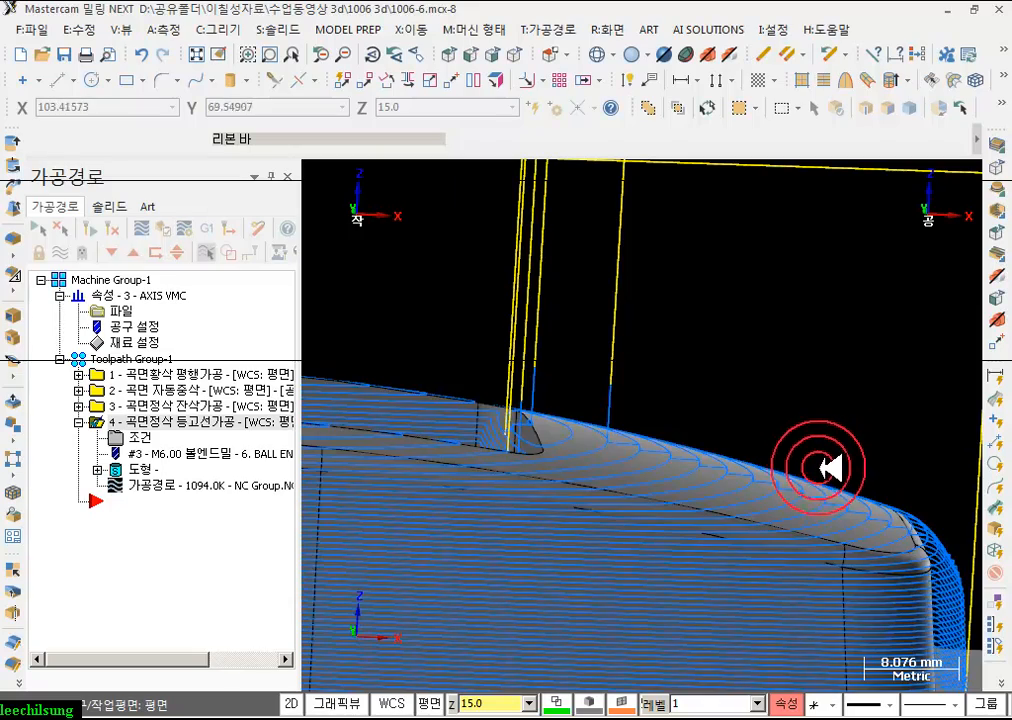
pyautogui.moveTo(781, 476)
pyautogui.mouseDown(button='middle')
pyautogui.moveTo(784, 492)
pyautogui.moveTo(742, 501)
pyautogui.moveTo(788, 497)
pyautogui.mouseUp(button='middle')
pyautogui.scroll(2, 822, 502)
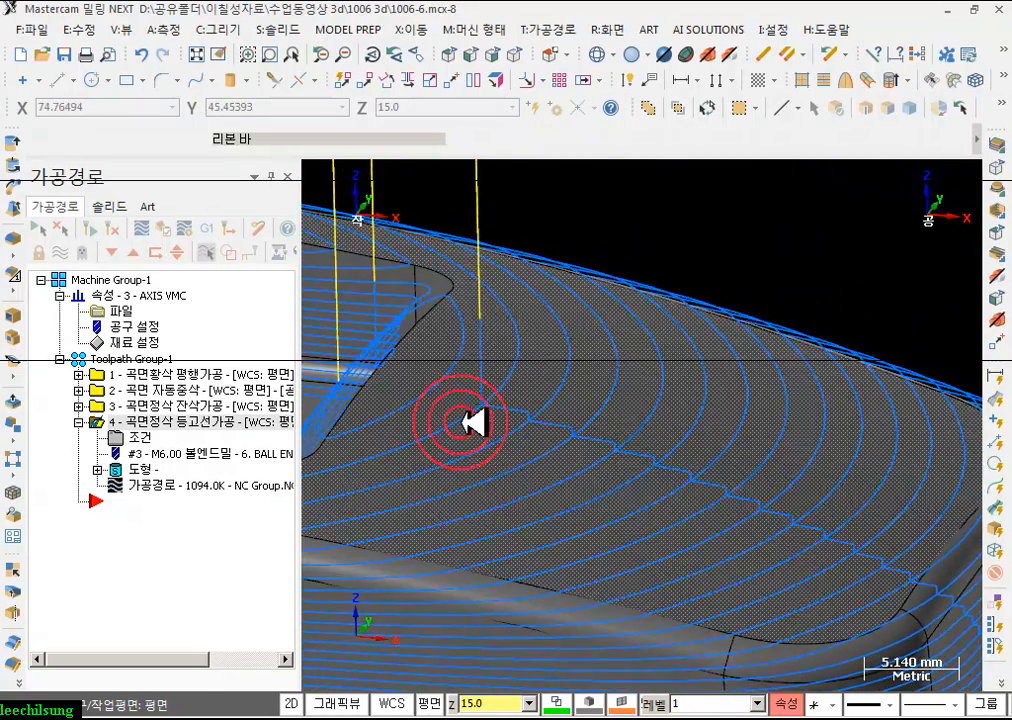
pyautogui.scroll(5, 487, 410)
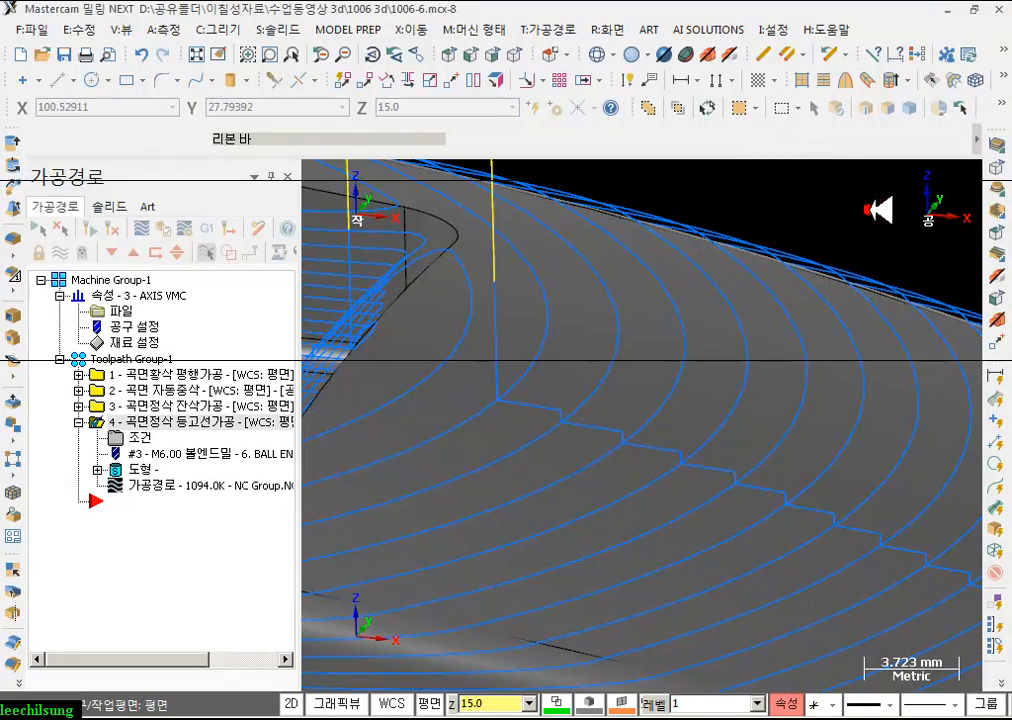
pyautogui.scroll(-4, 800, 416)
pyautogui.scroll(-4, 818, 416)
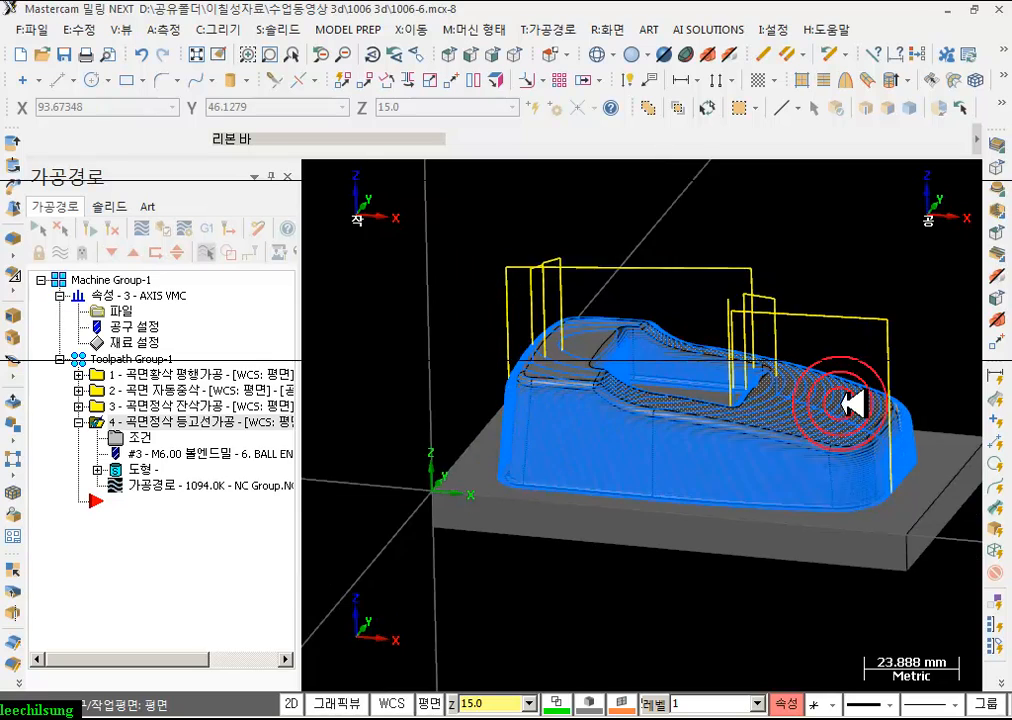
pyautogui.scroll(4, 791, 413)
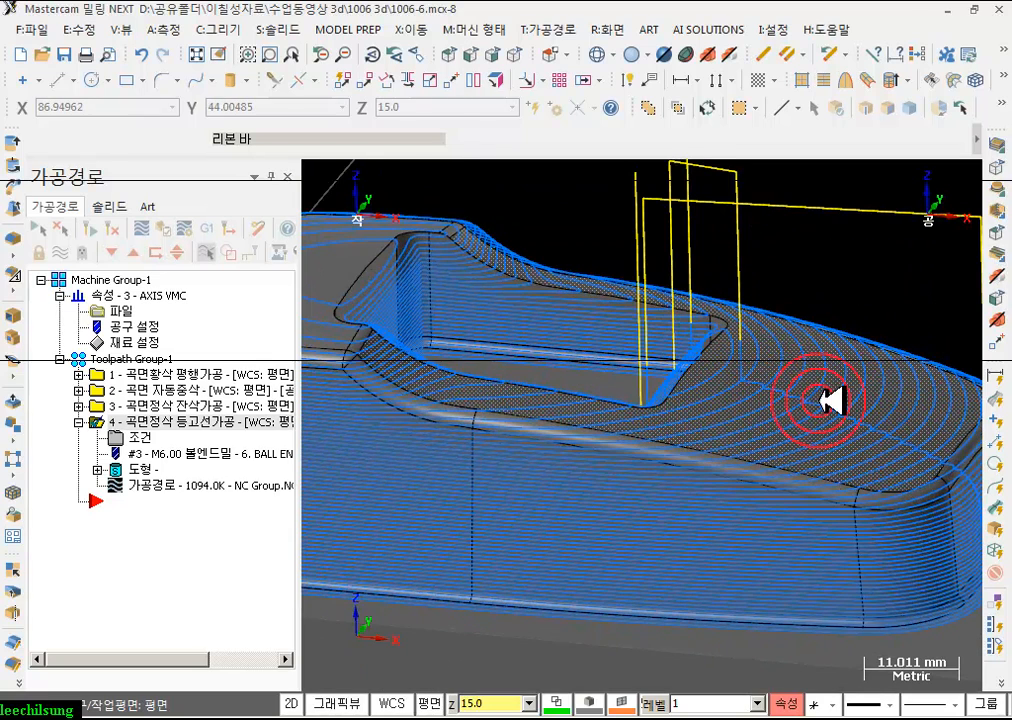
pyautogui.moveTo(840, 410); pyautogui.dragTo(780, 533, button='middle')
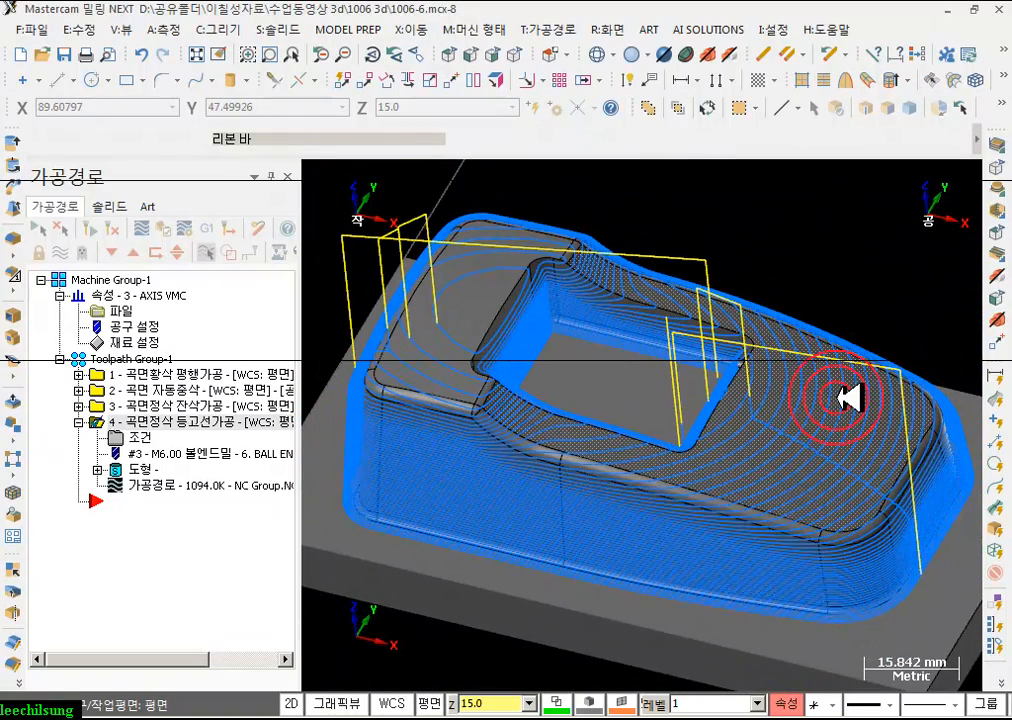
pyautogui.moveTo(846, 400)
pyautogui.mouseDown(button='middle')
pyautogui.moveTo(829, 452)
pyautogui.moveTo(806, 472)
pyautogui.moveTo(795, 422)
pyautogui.moveTo(800, 469)
pyautogui.moveTo(870, 410)
pyautogui.moveTo(931, 413)
pyautogui.moveTo(845, 396)
pyautogui.moveTo(818, 373)
pyautogui.moveTo(846, 392)
pyautogui.mouseUp(button='middle')
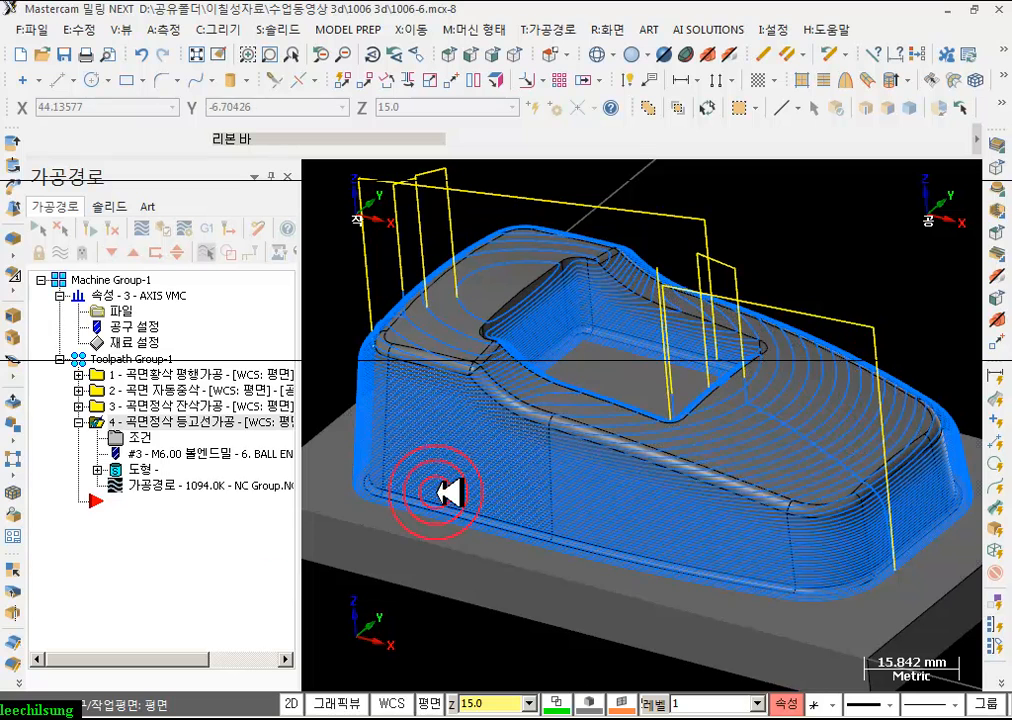
# - Assign the four faces forming the part's top, including the two small blends beside the pocket, as check surfaces of the contour finish
pyautogui.click(142, 467)
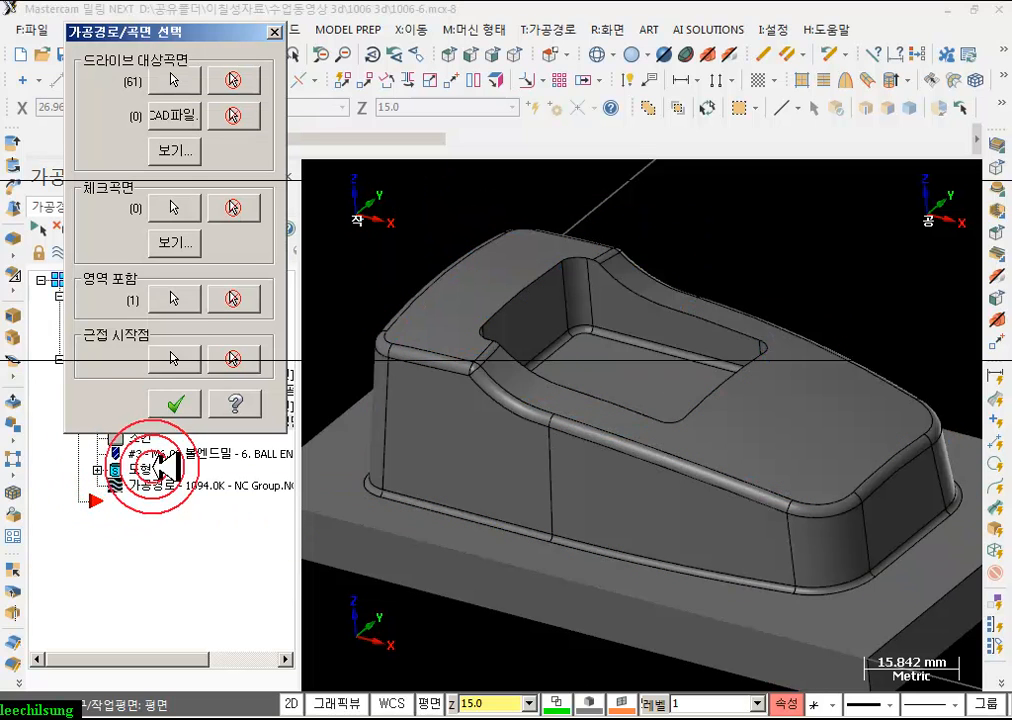
pyautogui.click(183, 207)
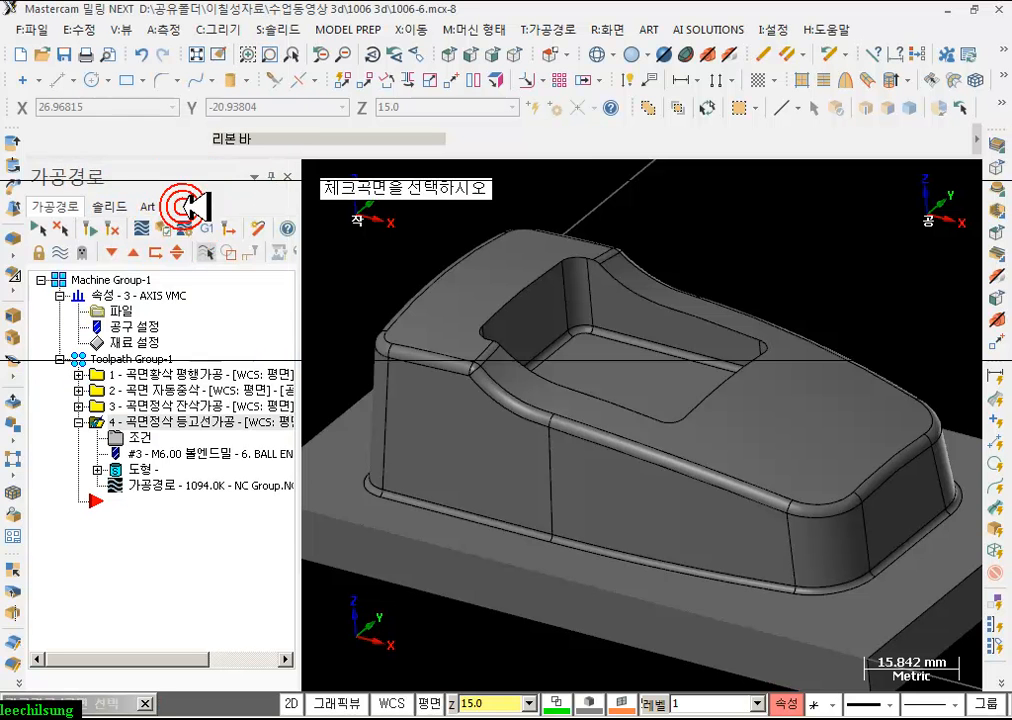
pyautogui.click(833, 104)
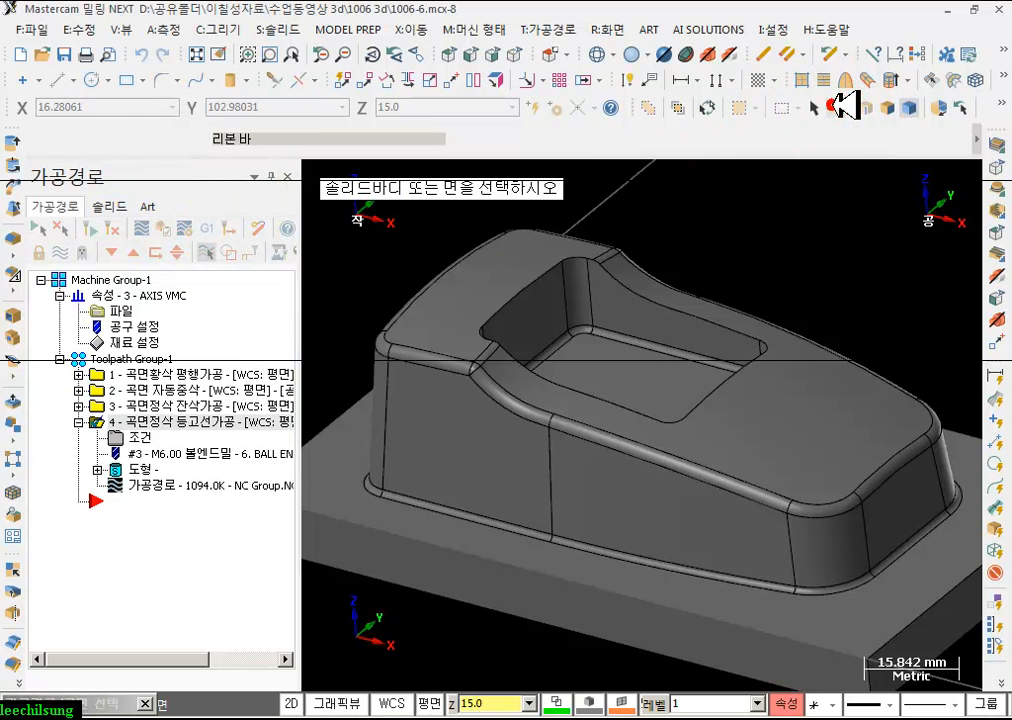
pyautogui.click(831, 424)
pyautogui.click(510, 343)
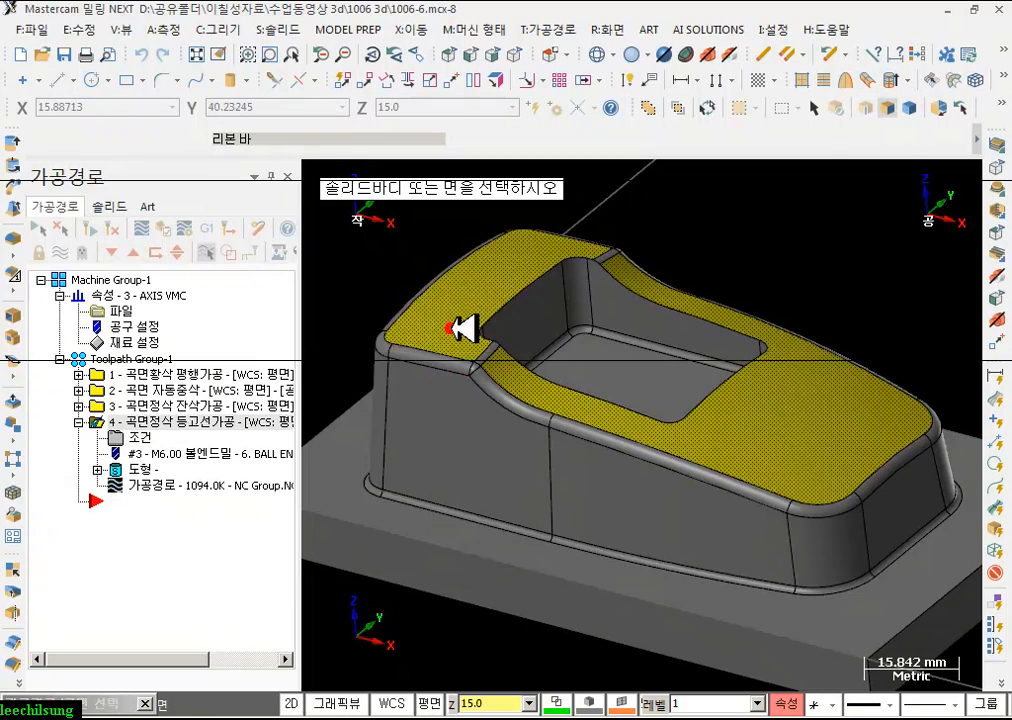
pyautogui.scroll(3, 560, 257)
pyautogui.click(430, 460)
pyautogui.click(727, 222)
pyautogui.scroll(-4, 565, 339)
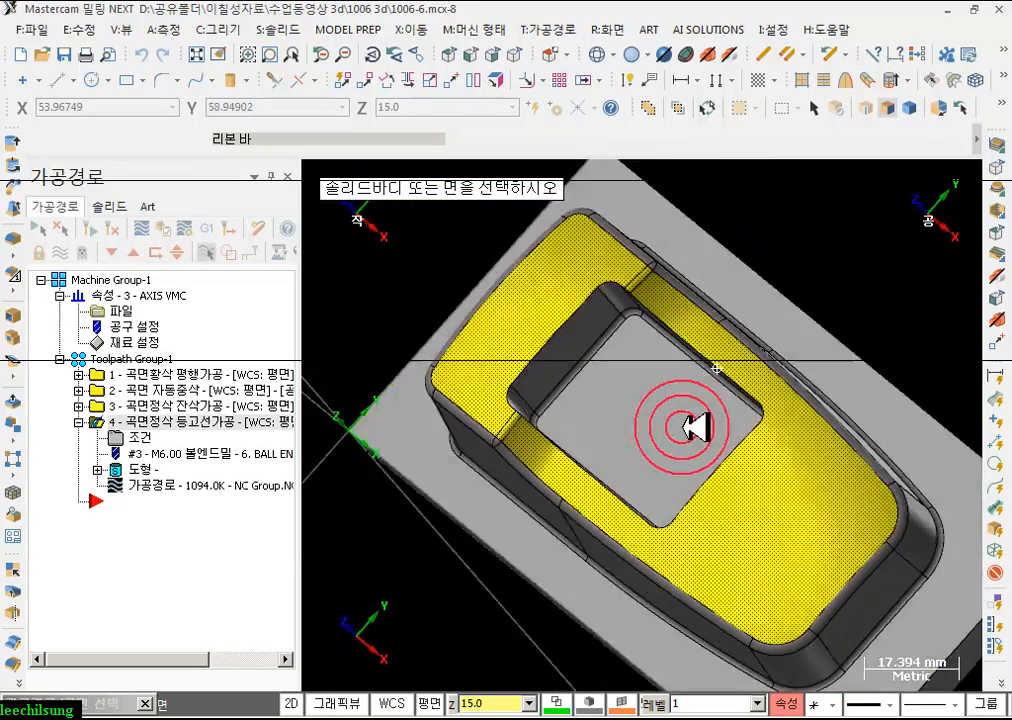
pyautogui.moveTo(683, 427); pyautogui.dragTo(770, 447, button='middle')
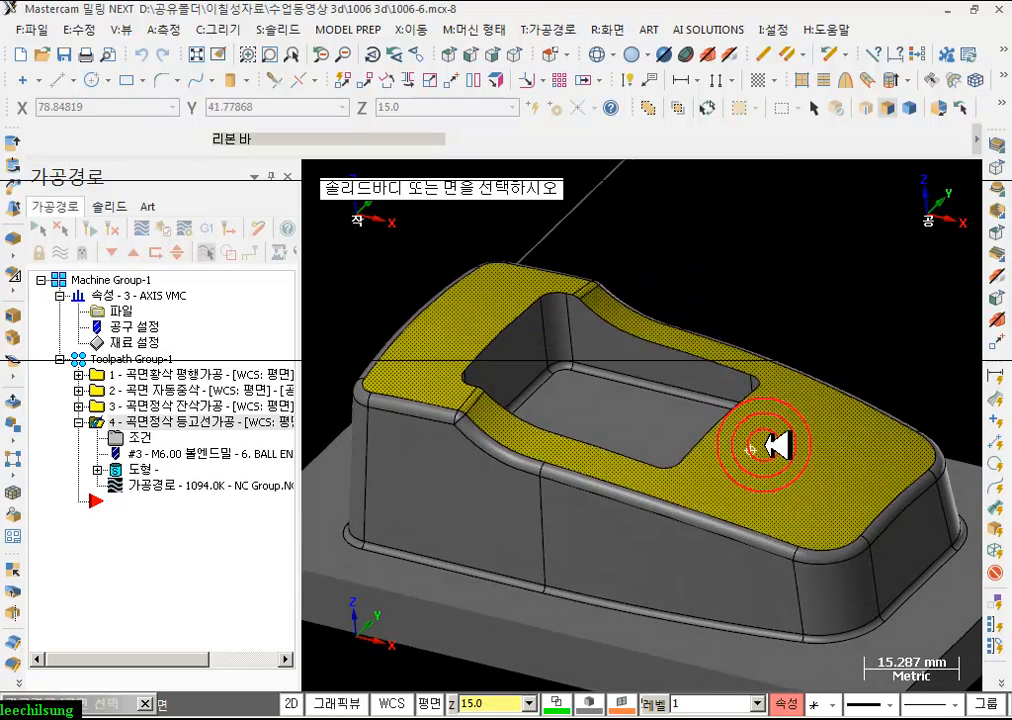
pyautogui.click(857, 235)
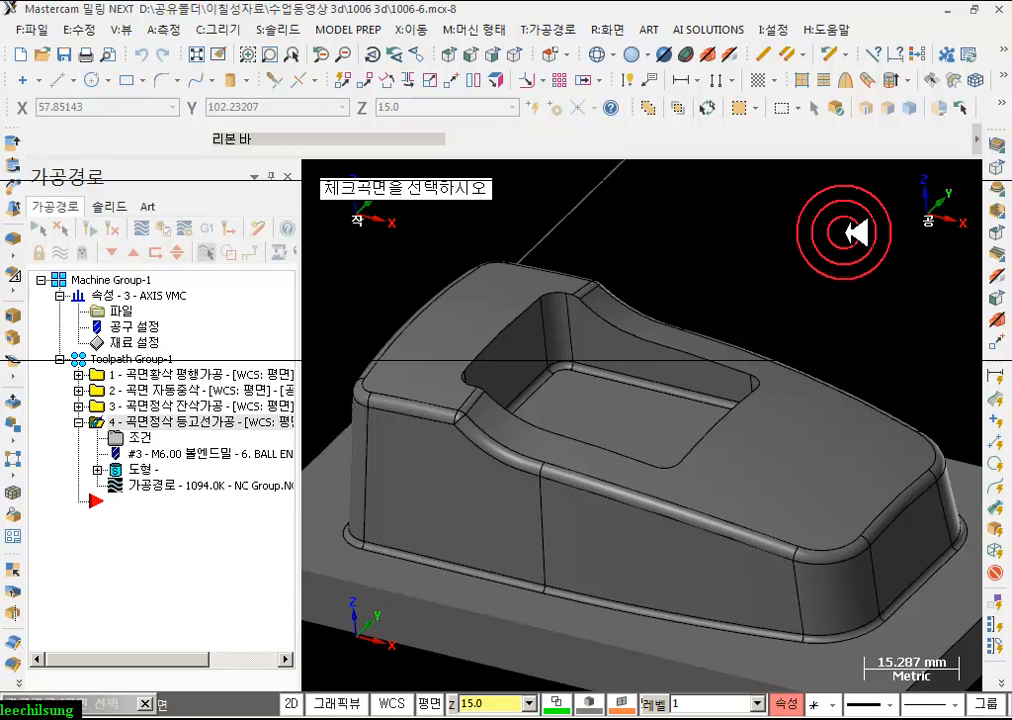
pyautogui.press('Return')
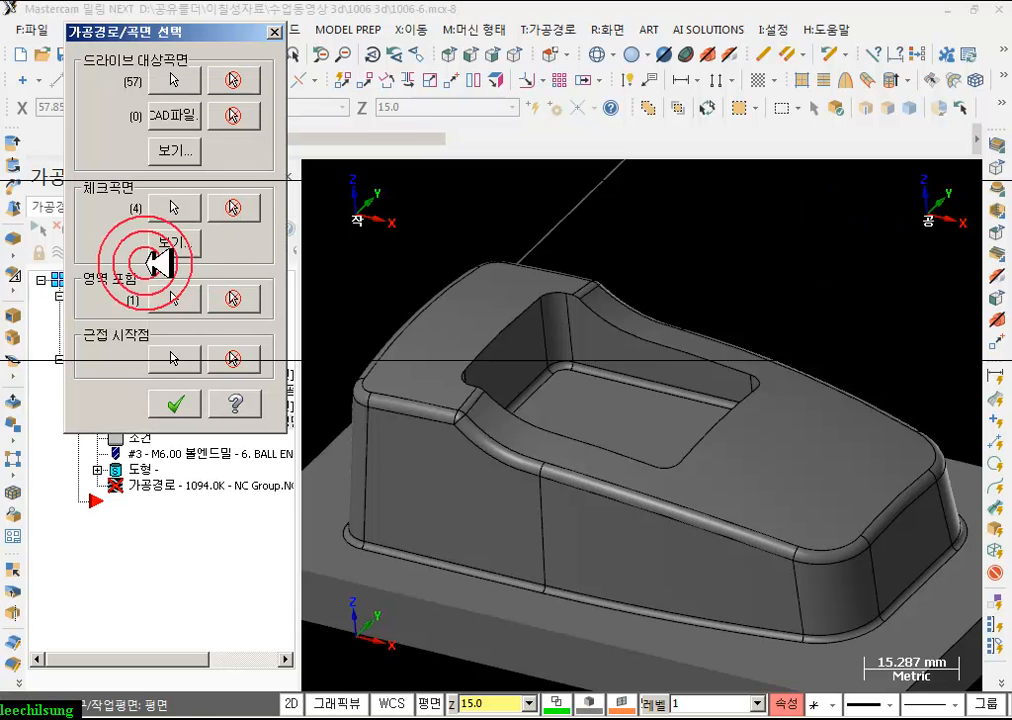
pyautogui.click(178, 404)
# - Regenerate the contour finish with the top faces as check surfaces
pyautogui.click(117, 347)
pyautogui.click(90, 229)
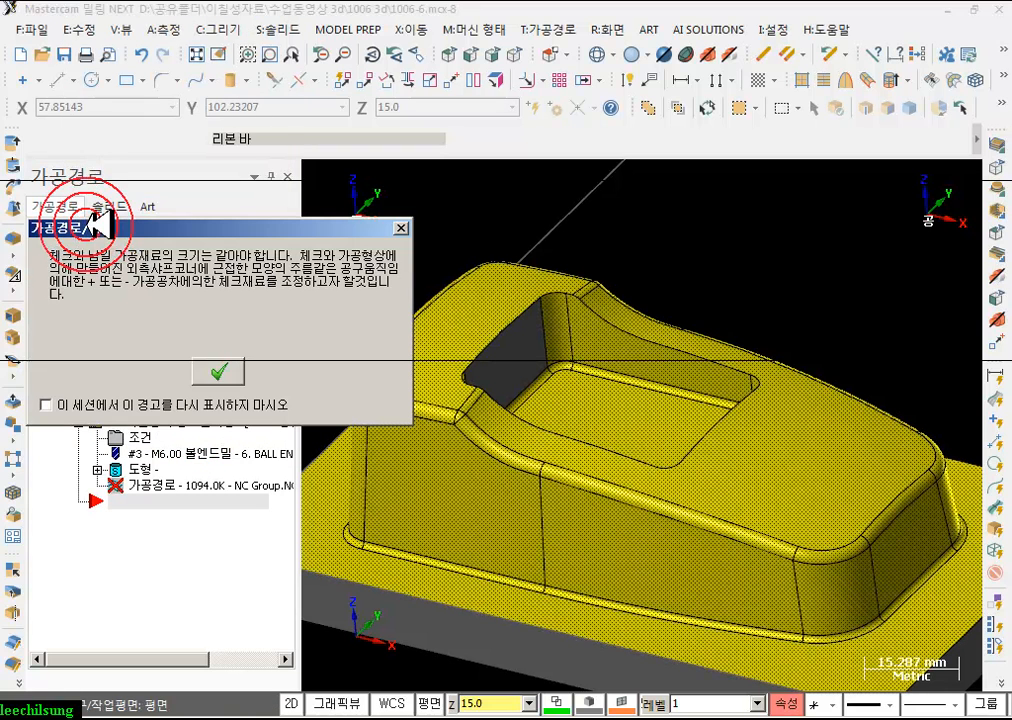
pyautogui.click(214, 371)
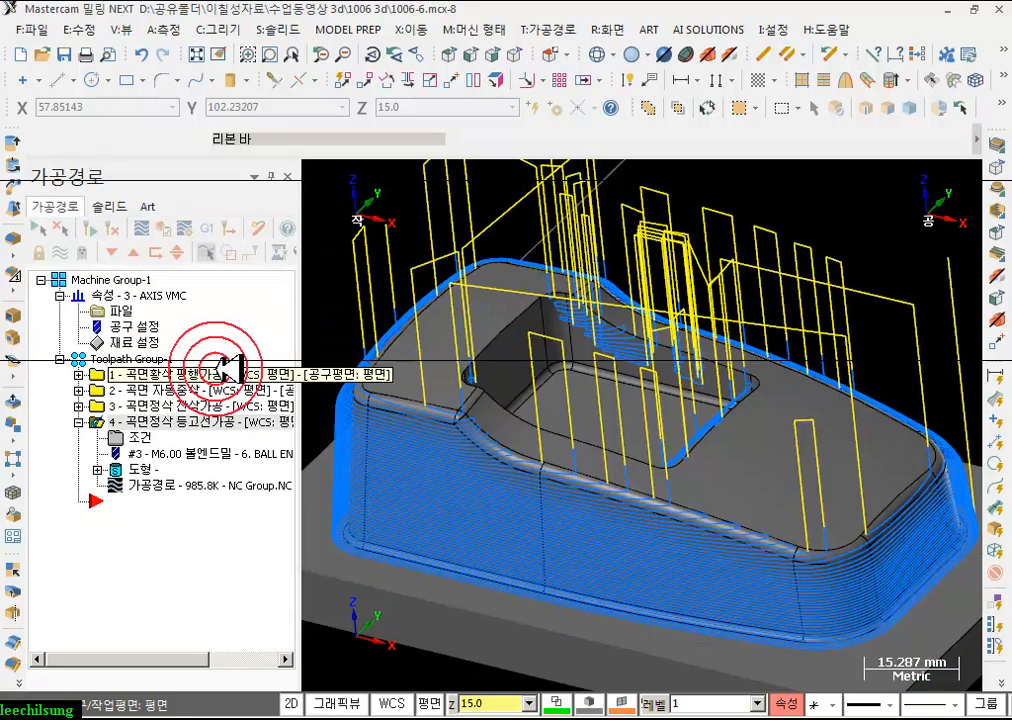
# - Examine the regenerated contour finish around the pocket walls, the top edges and the retract moves
pyautogui.moveTo(730, 409)
pyautogui.mouseDown(button='middle')
pyautogui.moveTo(727, 445)
pyautogui.moveTo(690, 478)
pyautogui.moveTo(700, 483)
pyautogui.moveTo(761, 438)
pyautogui.moveTo(761, 411)
pyautogui.moveTo(718, 395)
pyautogui.mouseUp(button='middle')
pyautogui.scroll(4, 542, 361)
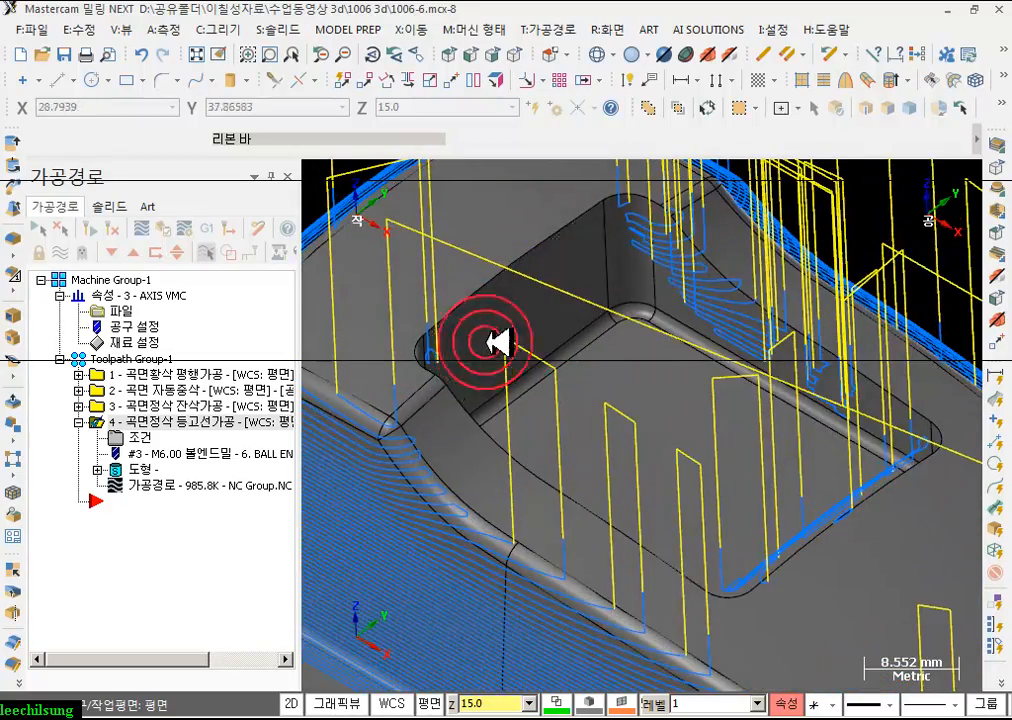
pyautogui.scroll(-2, 530, 316)
pyautogui.moveTo(569, 305)
pyautogui.mouseDown(button='middle')
pyautogui.moveTo(524, 307)
pyautogui.moveTo(556, 368)
pyautogui.moveTo(610, 304)
pyautogui.moveTo(644, 330)
pyautogui.moveTo(635, 384)
pyautogui.moveTo(570, 293)
pyautogui.moveTo(490, 296)
pyautogui.moveTo(533, 312)
pyautogui.moveTo(569, 300)
pyautogui.moveTo(508, 285)
pyautogui.moveTo(578, 323)
pyautogui.moveTo(583, 316)
pyautogui.mouseUp(button='middle')
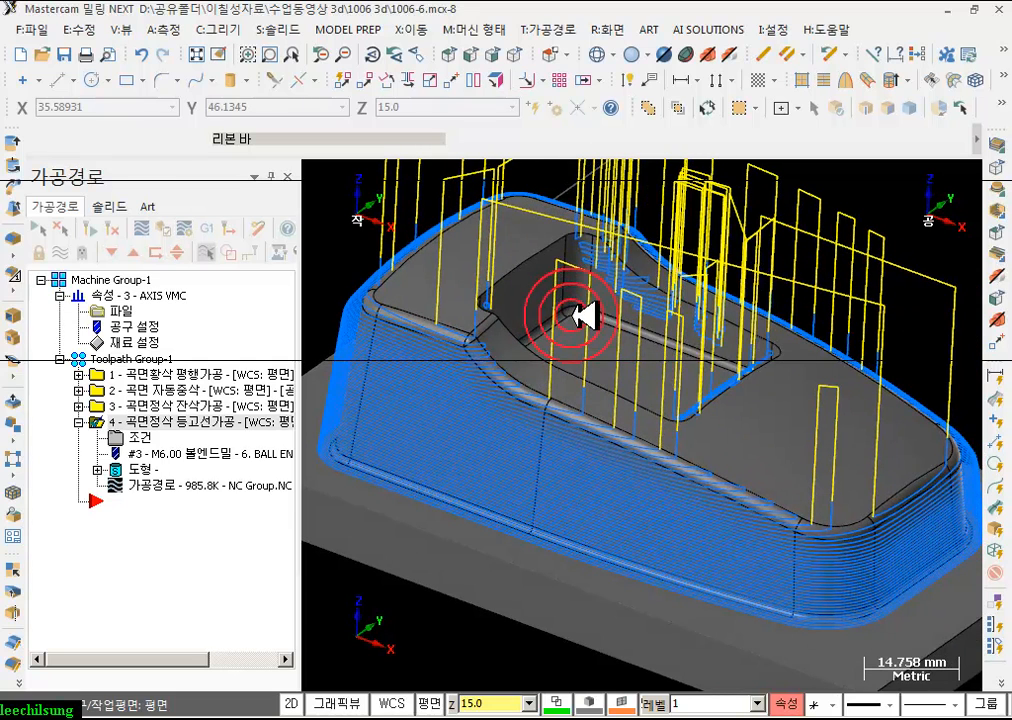
pyautogui.moveTo(583, 316); pyautogui.dragTo(531, 277, button='middle')
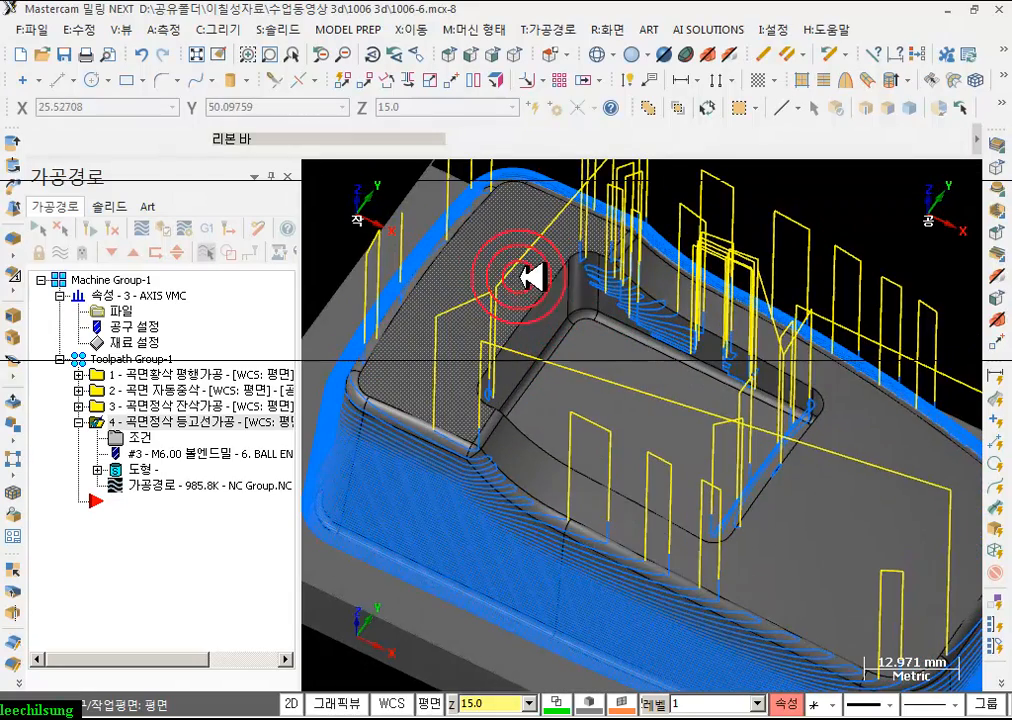
pyautogui.scroll(5, 541, 275)
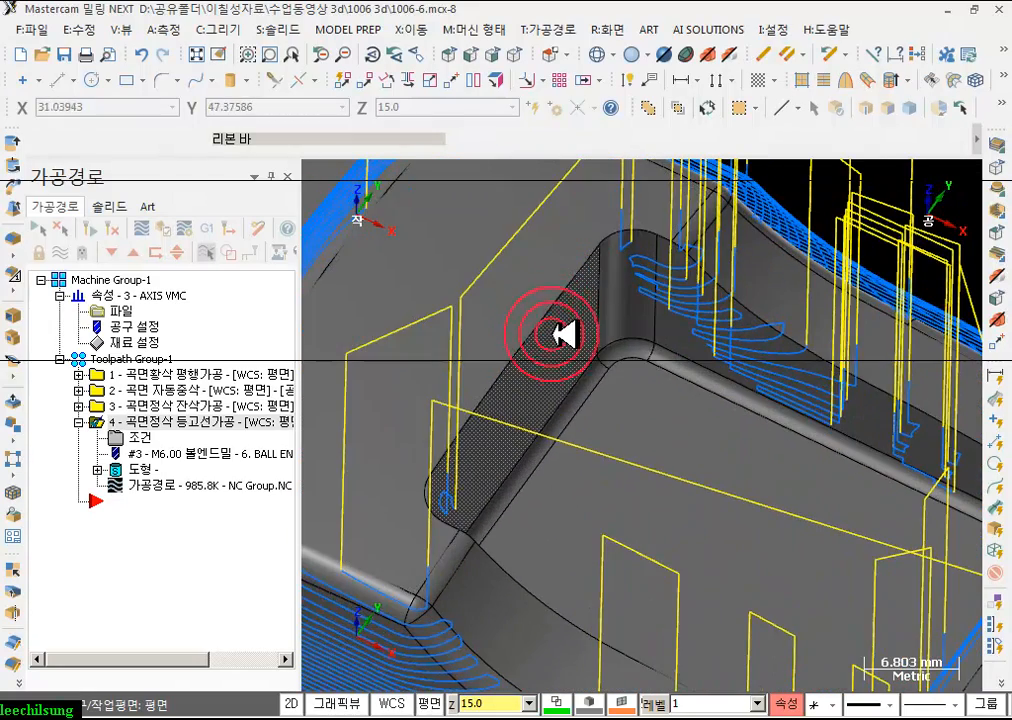
pyautogui.moveTo(565, 348); pyautogui.dragTo(588, 318, button='middle')
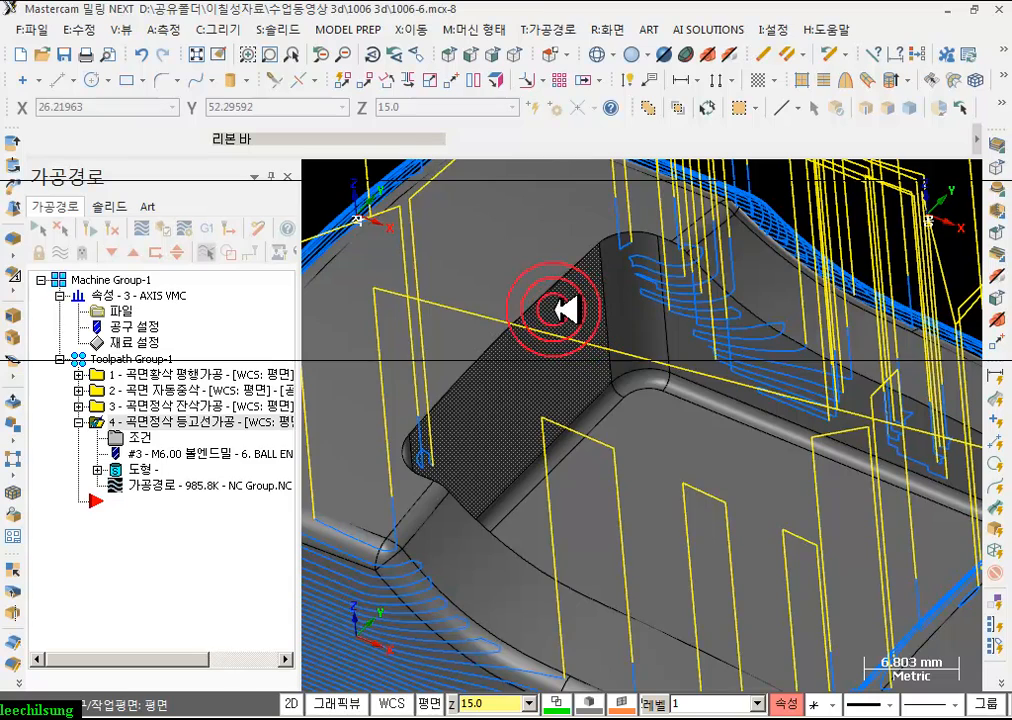
pyautogui.scroll(-5, 556, 287)
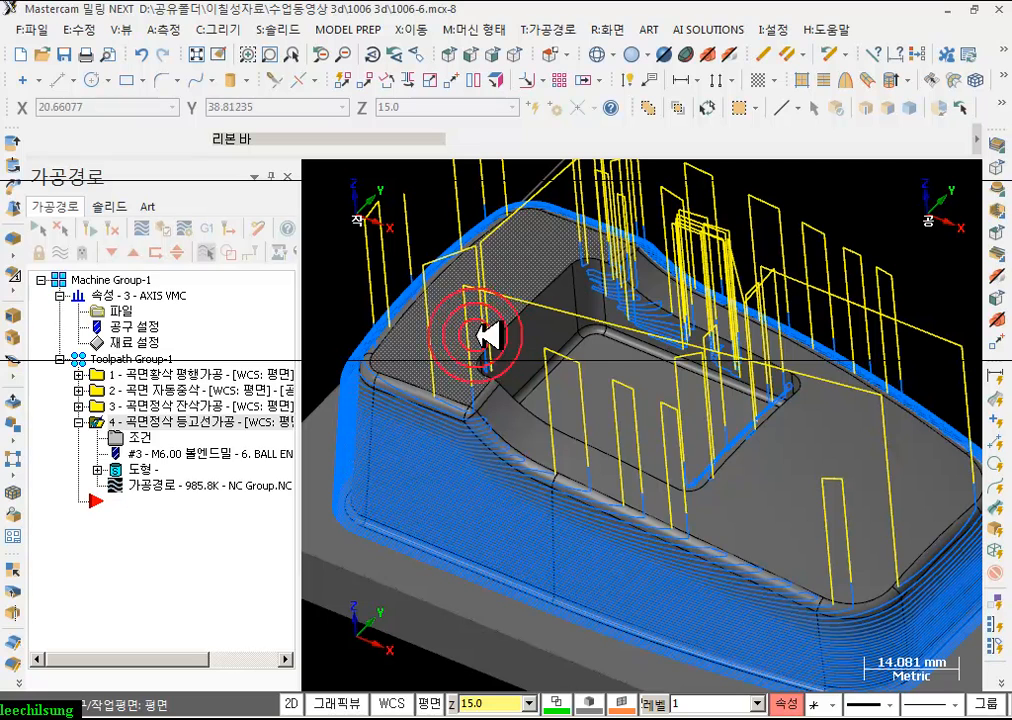
# - Set the stock to leave on the check surfaces to -0.05 and regenerate the contour finish
pyautogui.doubleClick(117, 437)
pyautogui.click(163, 254)
pyautogui.click(645, 380)
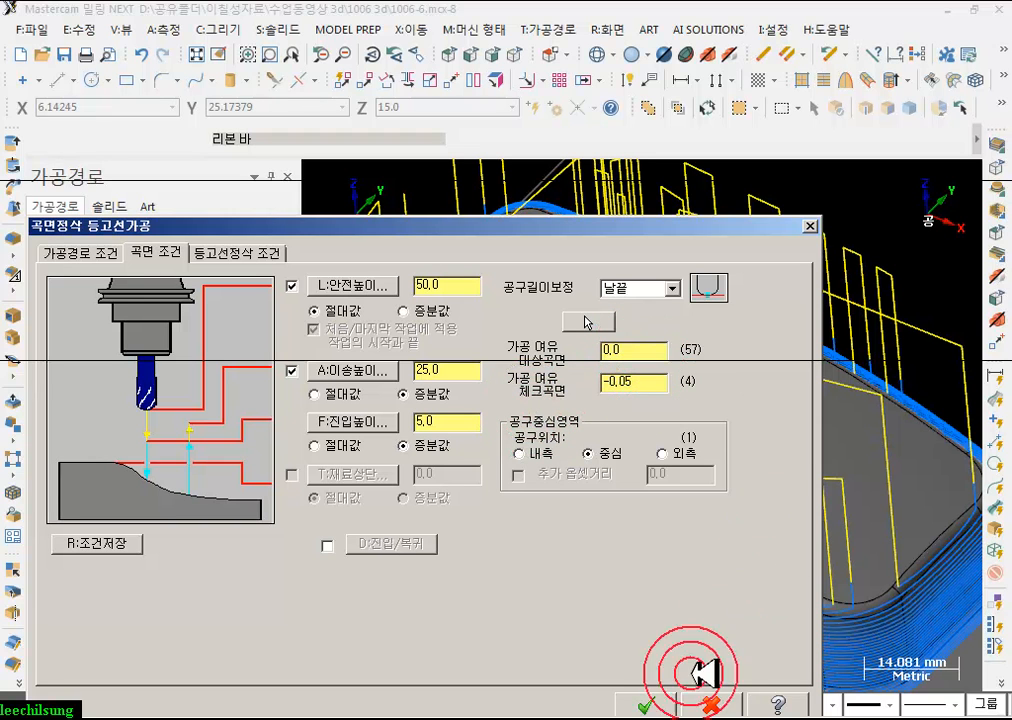
pyautogui.click(650, 704)
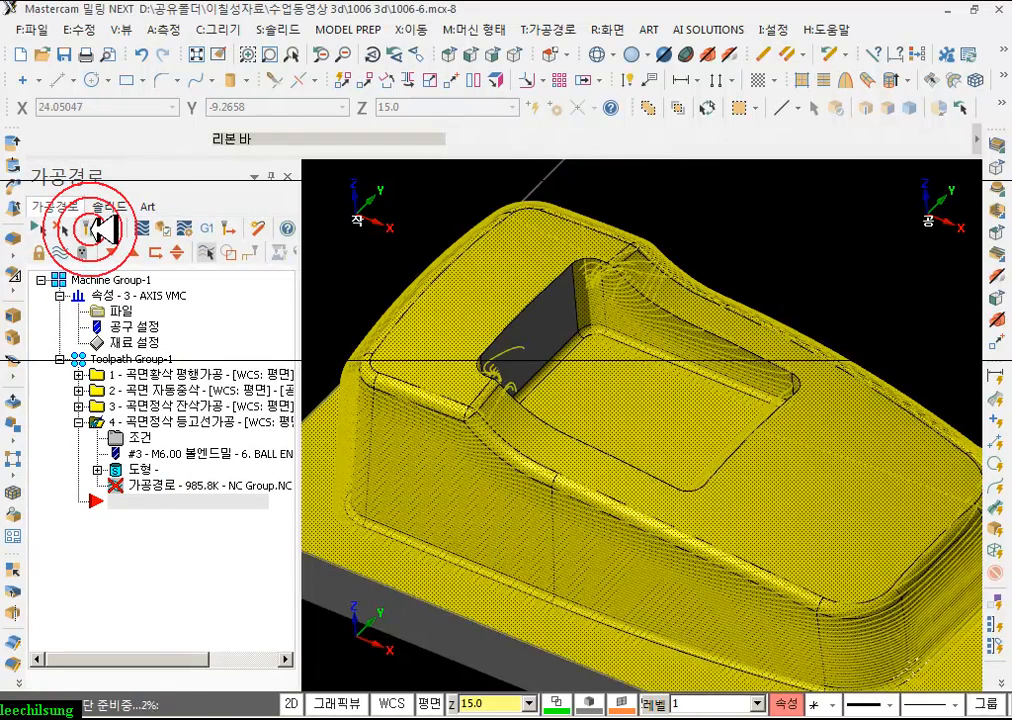
# - Set the stock to leave on the check surfaces to -1.0 and regenerate the contour finish
pyautogui.scroll(4, 680, 380)
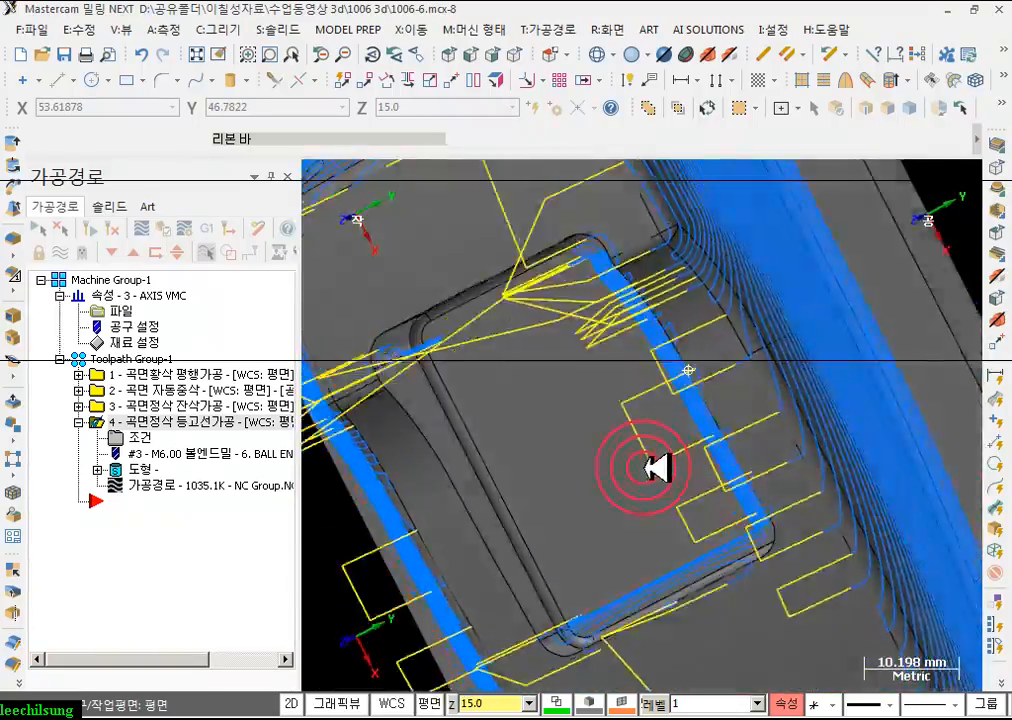
pyautogui.moveTo(652, 467); pyautogui.dragTo(630, 254, button='middle')
pyautogui.click(118, 437)
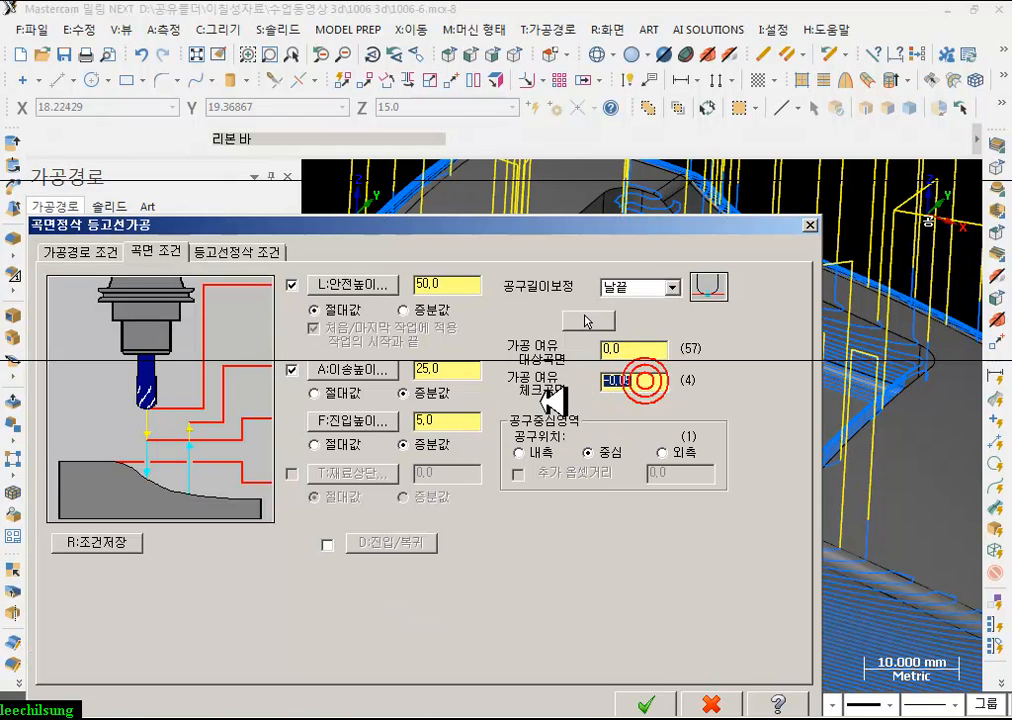
pyautogui.click(646, 703)
pyautogui.click(95, 228)
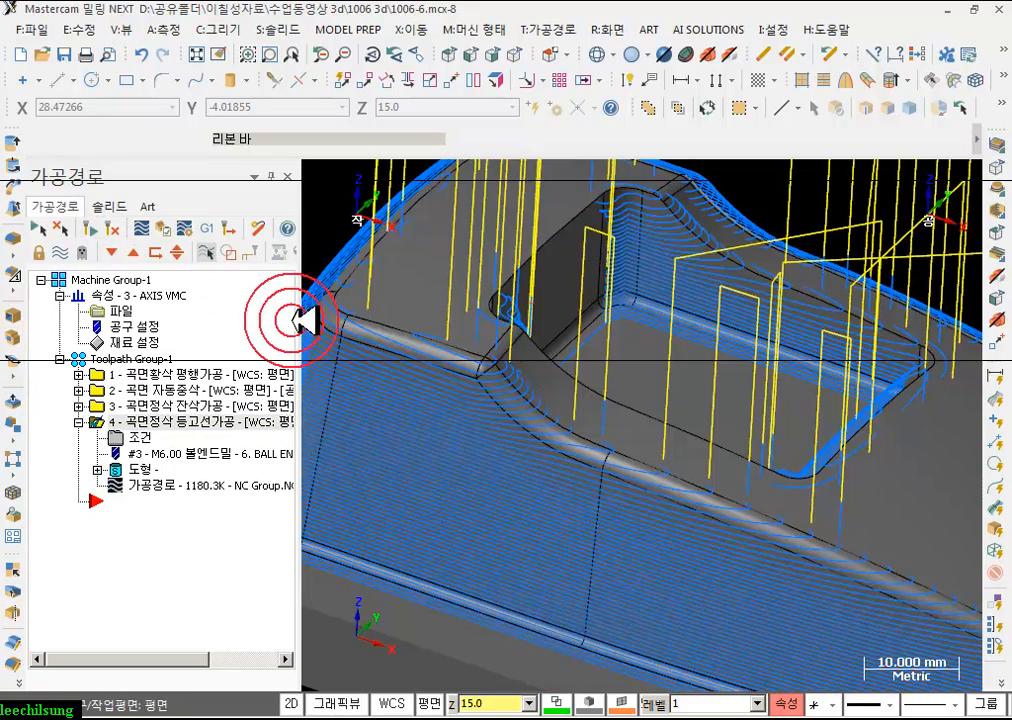
# - Remove all check surfaces from the contour finish's surface selection
pyautogui.scroll(1, 729, 402)
pyautogui.scroll(-5, 738, 402)
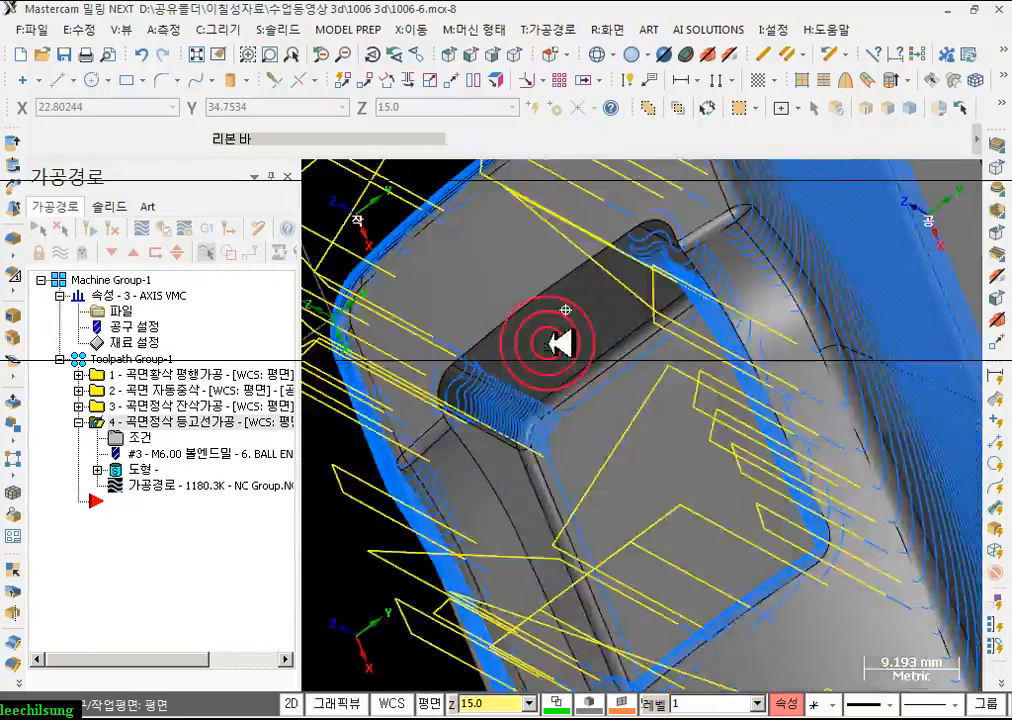
pyautogui.moveTo(558, 344); pyautogui.dragTo(778, 333, button='middle')
pyautogui.click(210, 425)
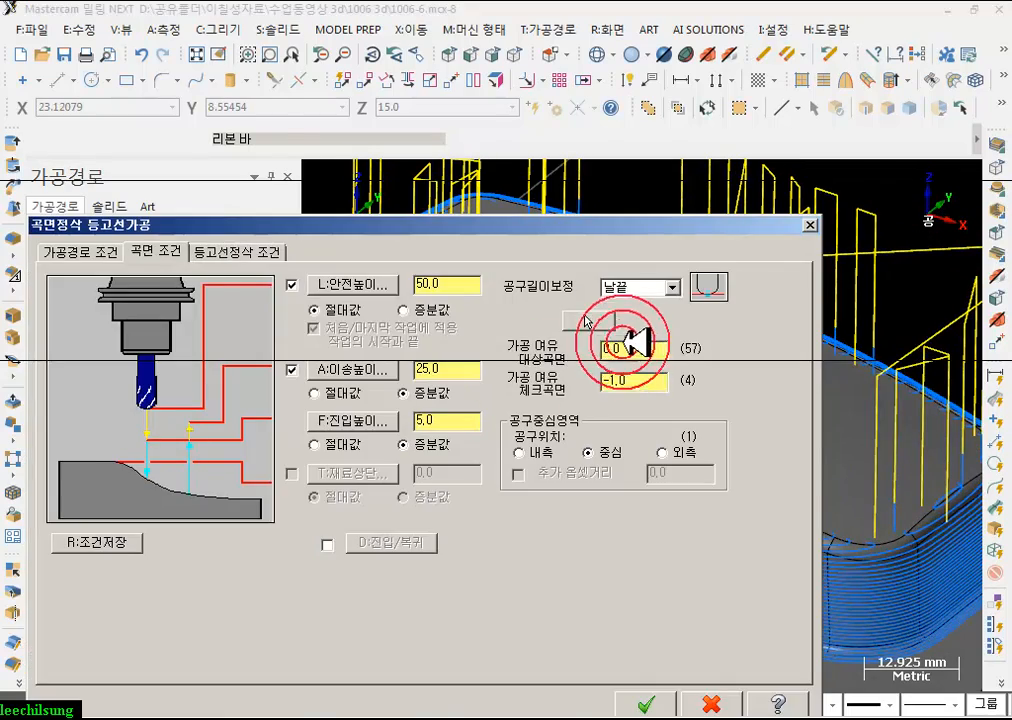
pyautogui.click(585, 320)
pyautogui.click(233, 207)
pyautogui.click(175, 403)
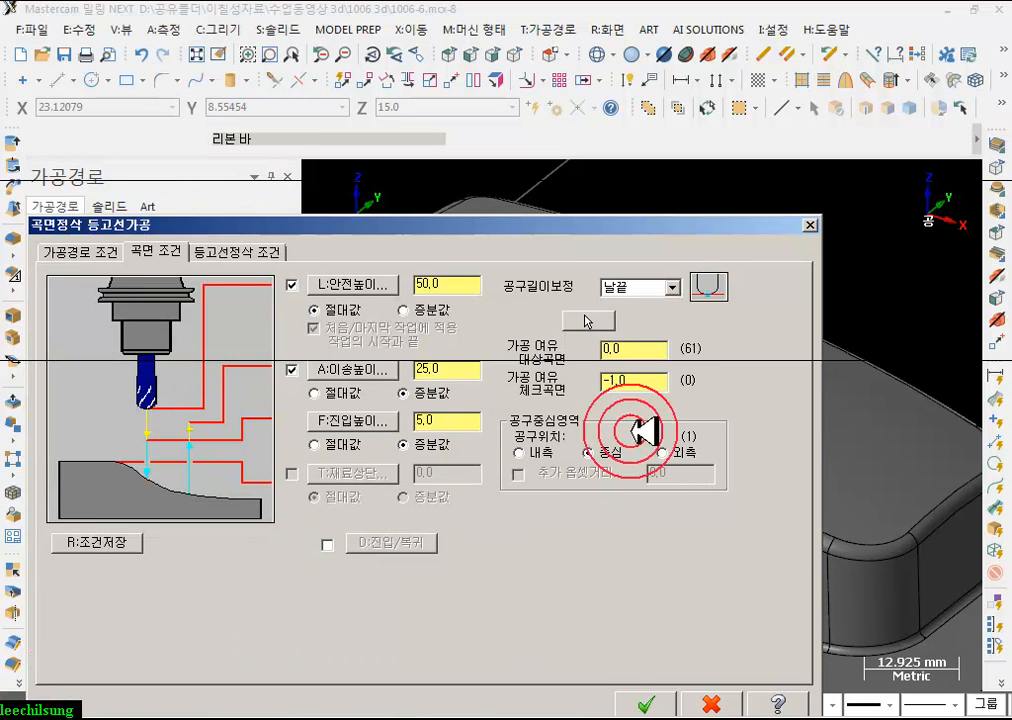
# - Enable the contour finish's shallow-area settings, leaving shallow areas uncut with a limiting angle of 45 and limiting stepover of 0.5, and regenerate the toolpath
pyautogui.click(237, 251)
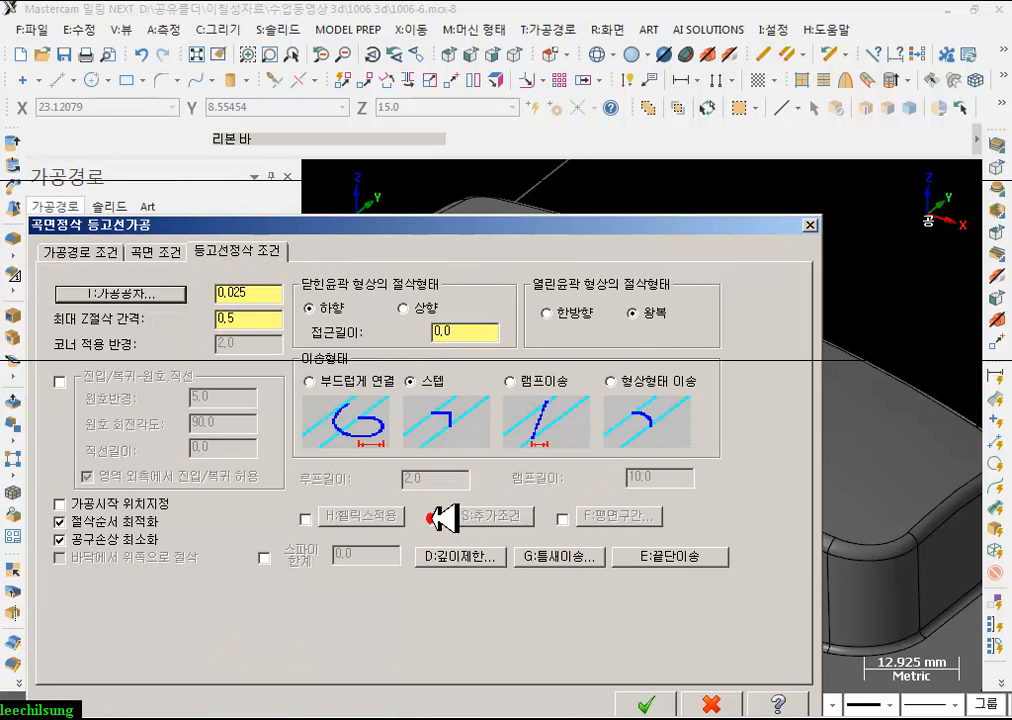
pyautogui.click(493, 516)
pyautogui.moveTo(253, 231); pyautogui.dragTo(540, 101)
pyautogui.click(412, 197)
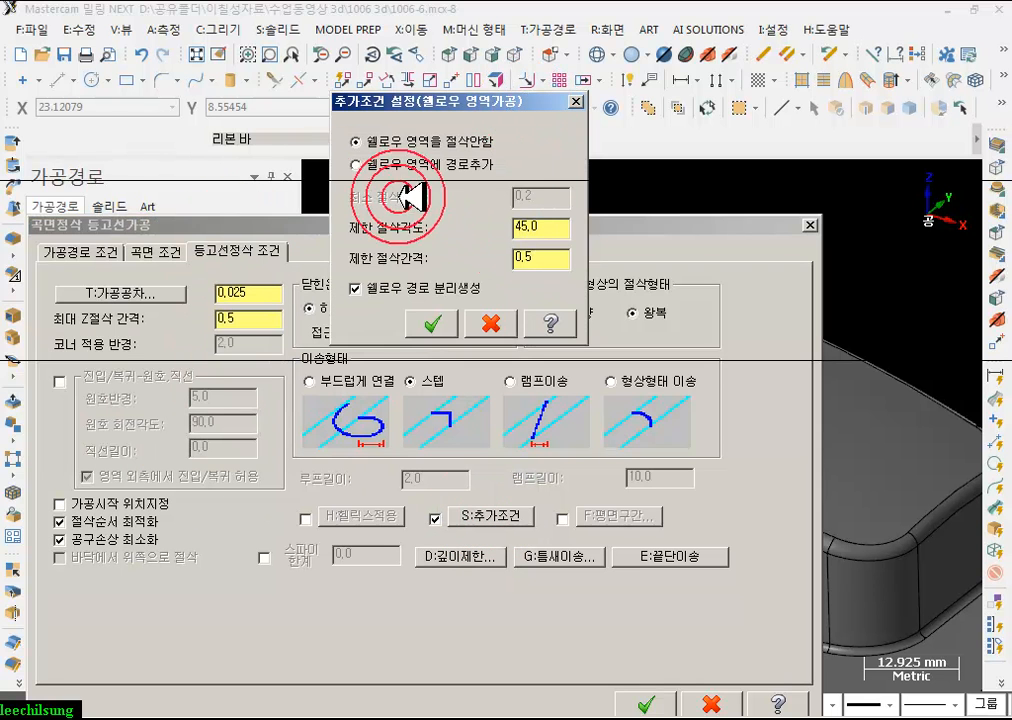
pyautogui.click(541, 226)
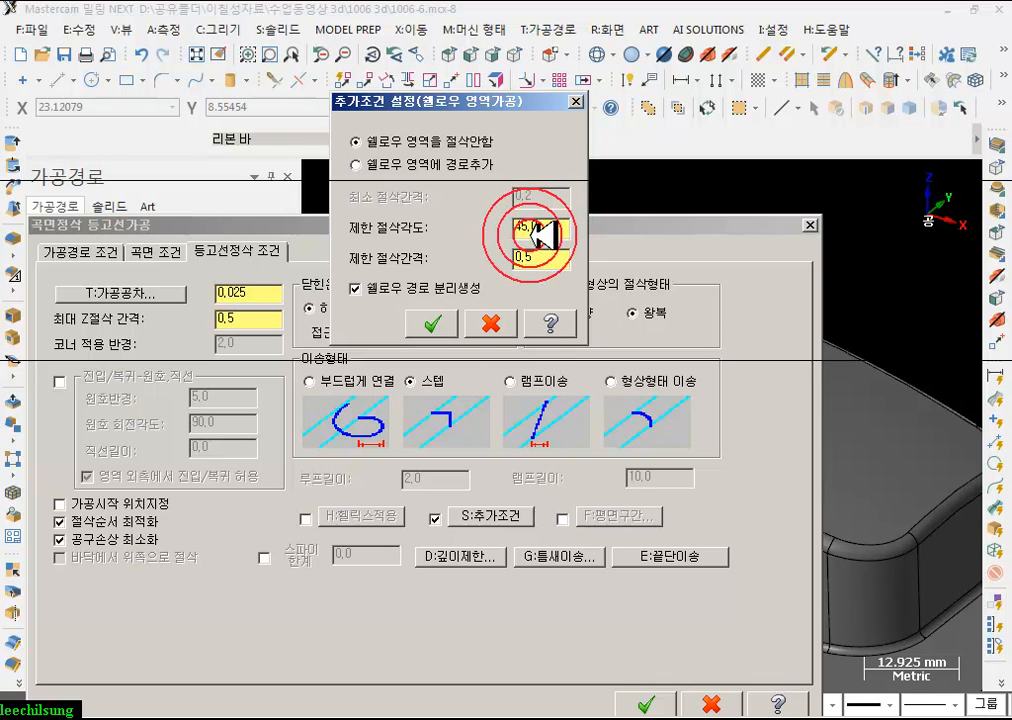
pyautogui.click(541, 262)
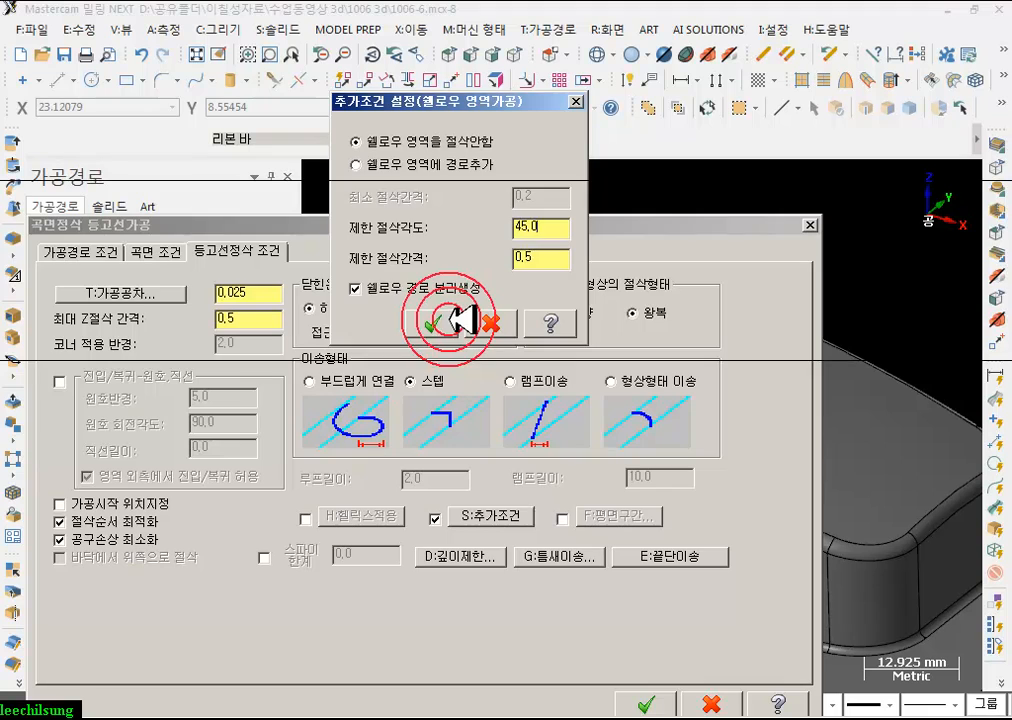
pyautogui.click(448, 320)
pyautogui.click(668, 705)
pyautogui.click(104, 221)
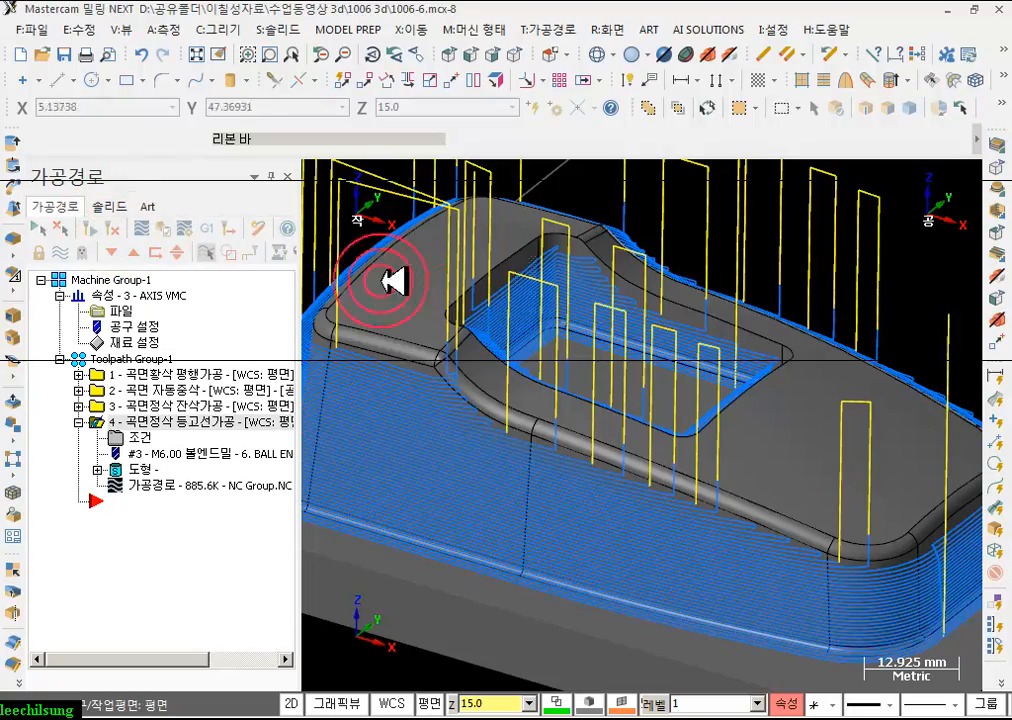
# - Examine the contour finish's pass ends and retracts along the side walls below the rounded top edge
pyautogui.moveTo(681, 330); pyautogui.dragTo(721, 354, button='middle')
pyautogui.scroll(3, 785, 559)
pyautogui.scroll(1, 785, 559)
pyautogui.moveTo(779, 594); pyautogui.dragTo(848, 530, button='middle')
pyautogui.scroll(2, 793, 512)
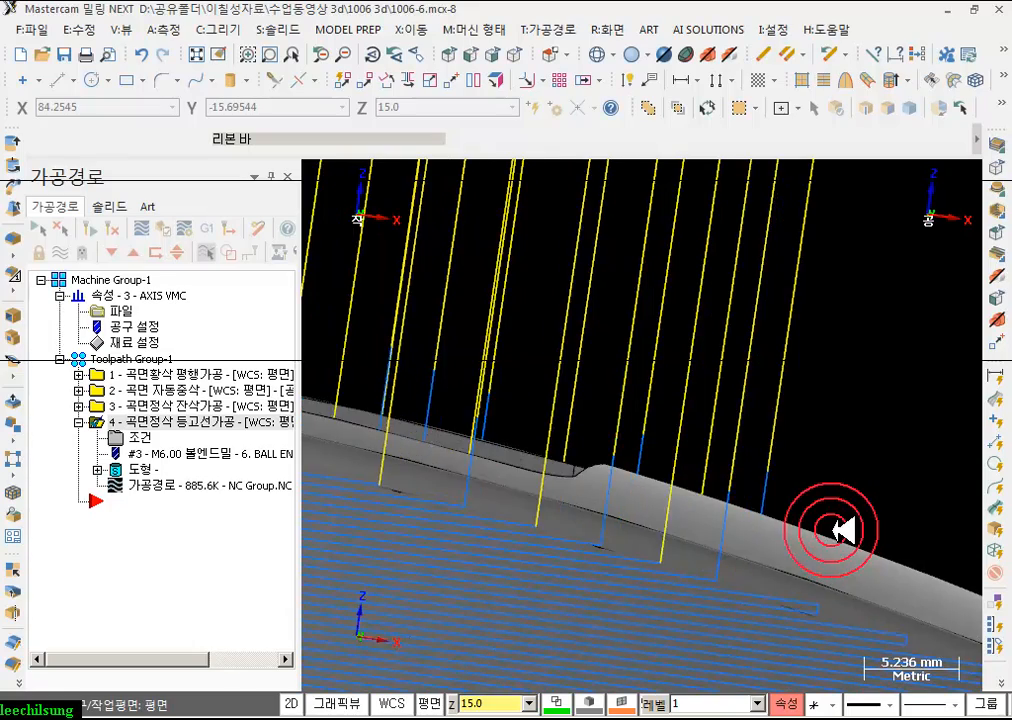
pyautogui.scroll(-4, 824, 523)
pyautogui.moveTo(790, 465); pyautogui.dragTo(727, 485, button='middle')
pyautogui.scroll(-2, 722, 478)
# - Adjust the contour finish's gap settings and regenerate the toolpath
pyautogui.click(163, 434)
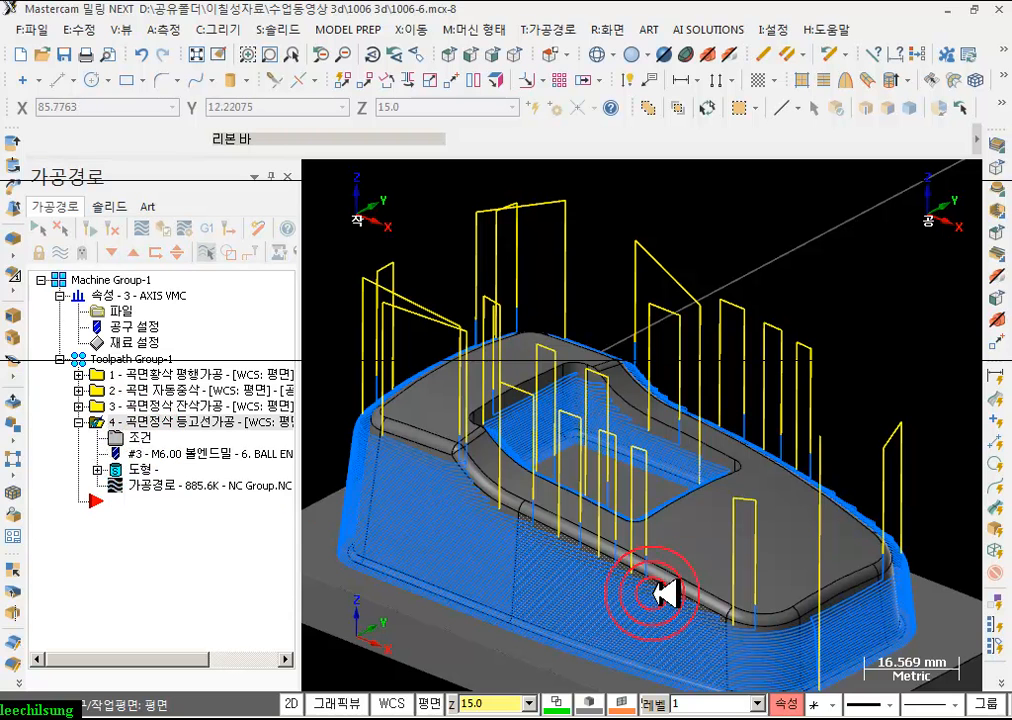
pyautogui.click(142, 440)
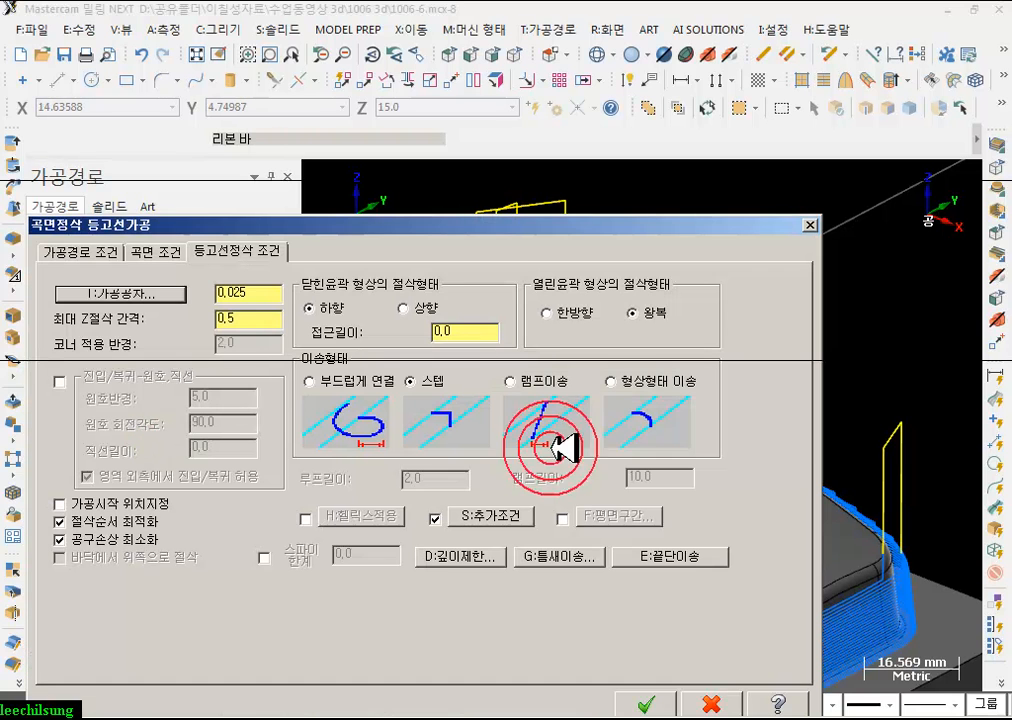
pyautogui.click(512, 562)
pyautogui.click(359, 507)
pyautogui.click(644, 702)
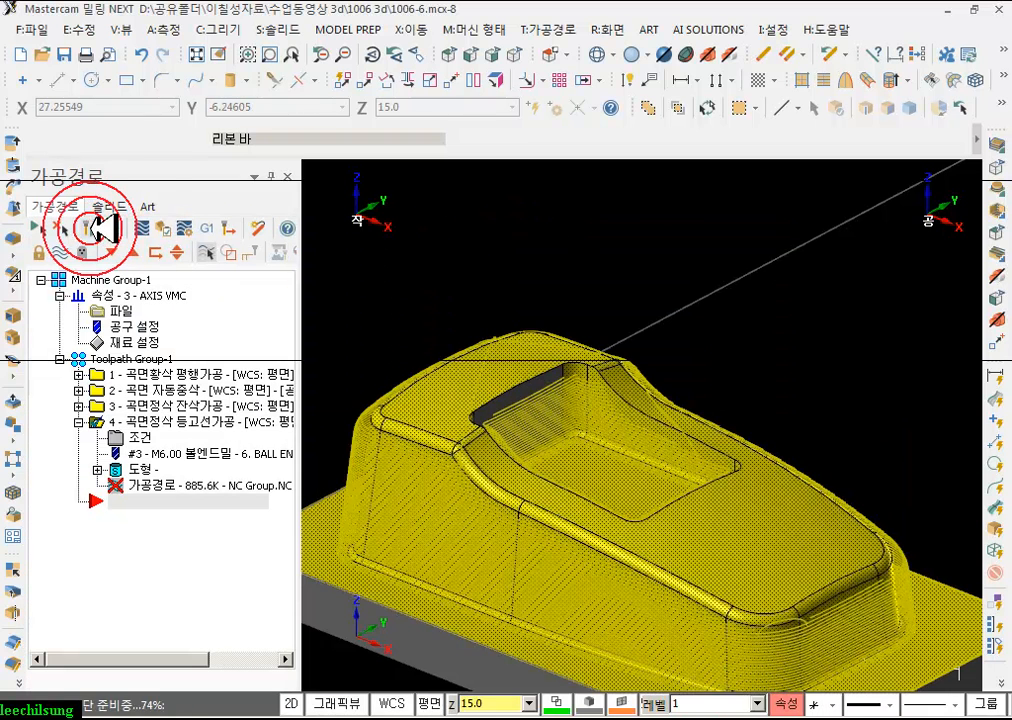
pyautogui.click(520, 240)
pyautogui.click(838, 381)
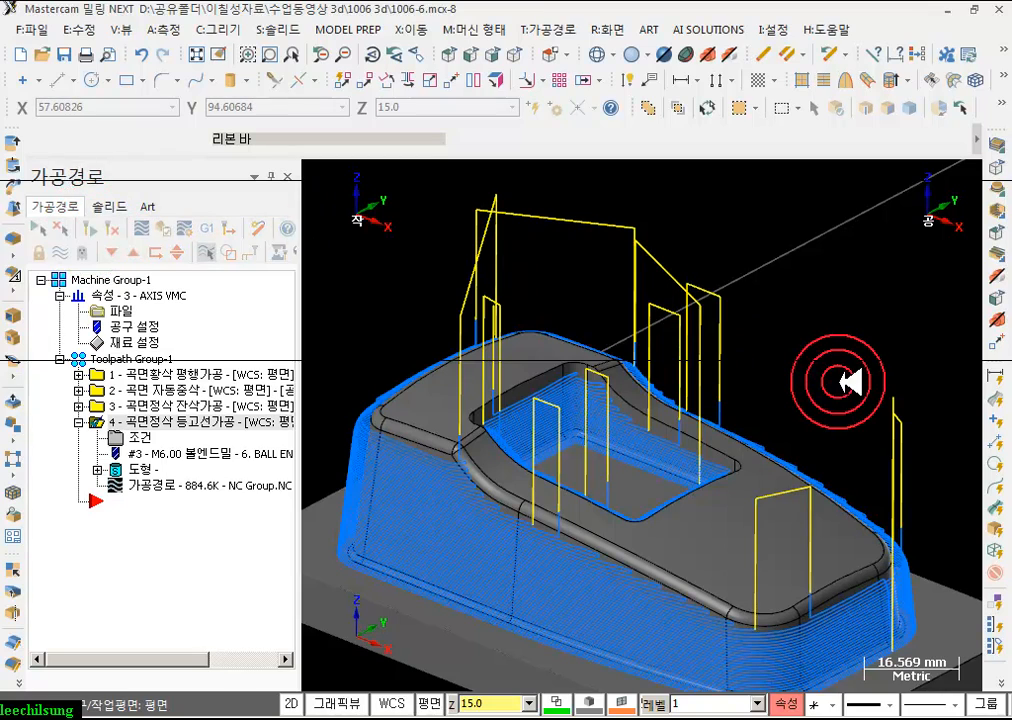
# - Set the contour finish's gap distance to 10 and its gap motion to follow the surface, and regenerate the toolpath
pyautogui.moveTo(850, 378); pyautogui.dragTo(712, 368, button='middle')
pyautogui.click(130, 437)
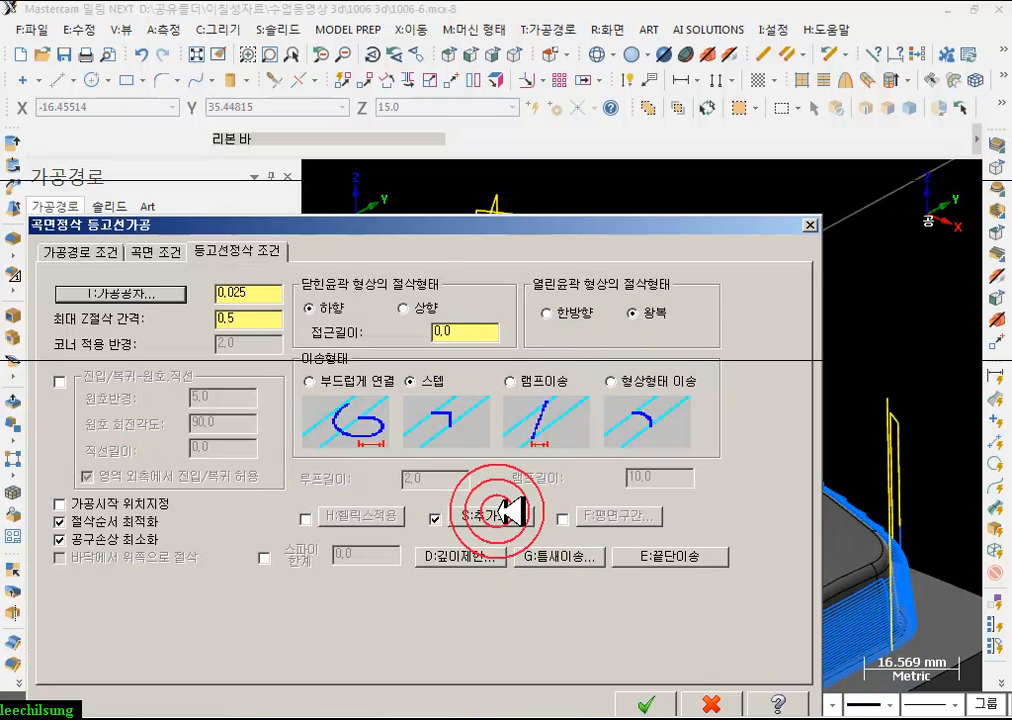
pyautogui.click(540, 558)
pyautogui.click(428, 318)
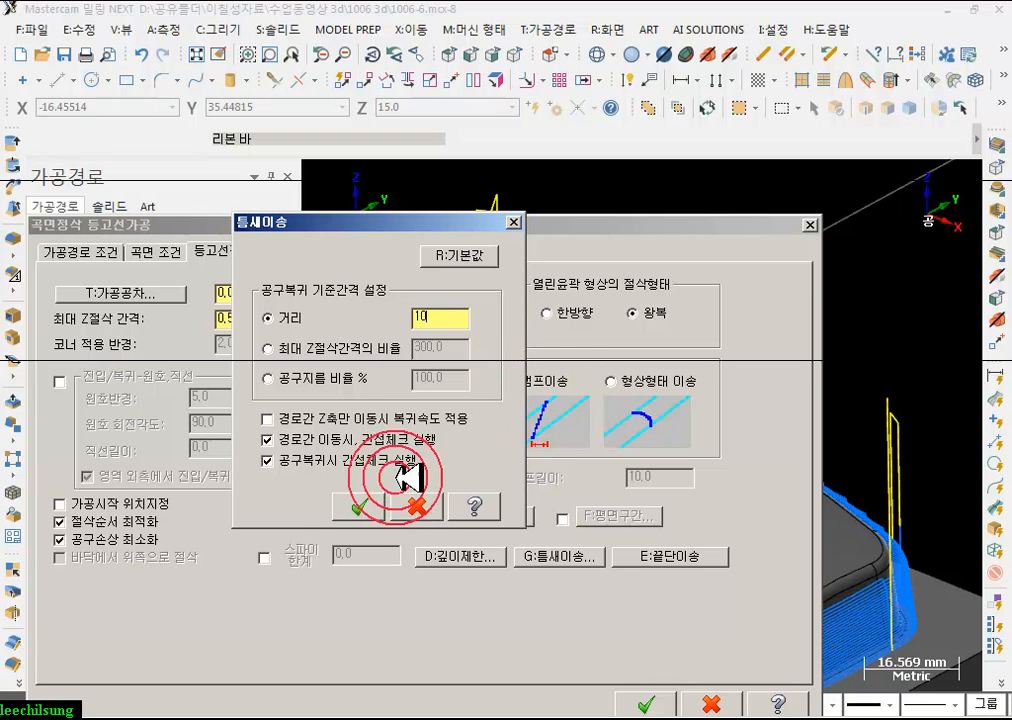
pyautogui.click(364, 506)
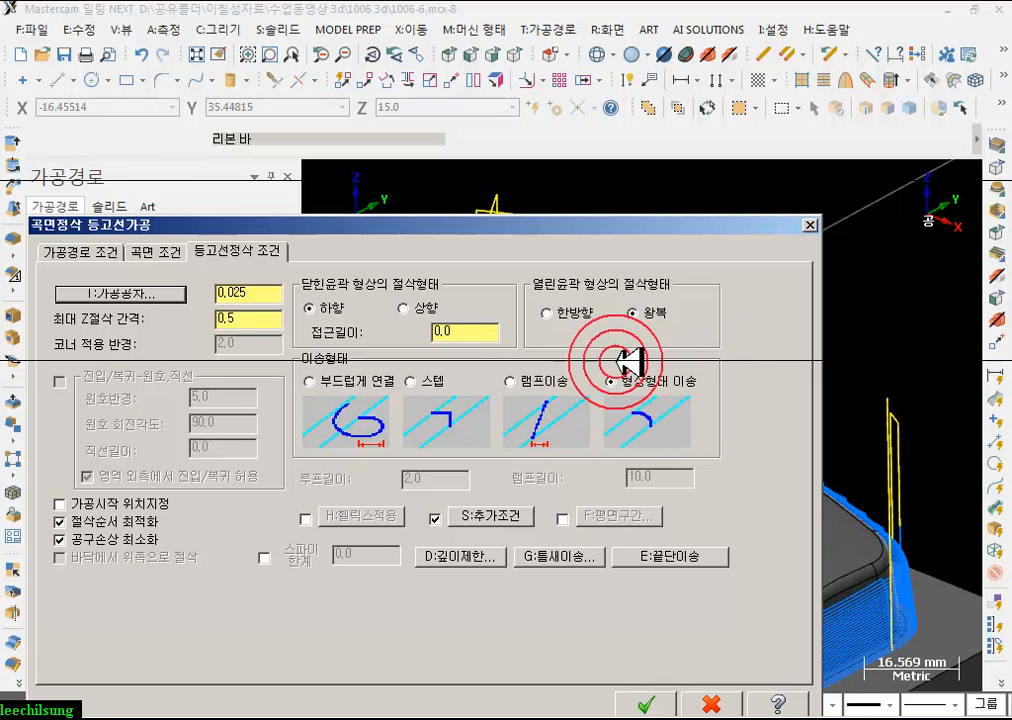
pyautogui.click(647, 703)
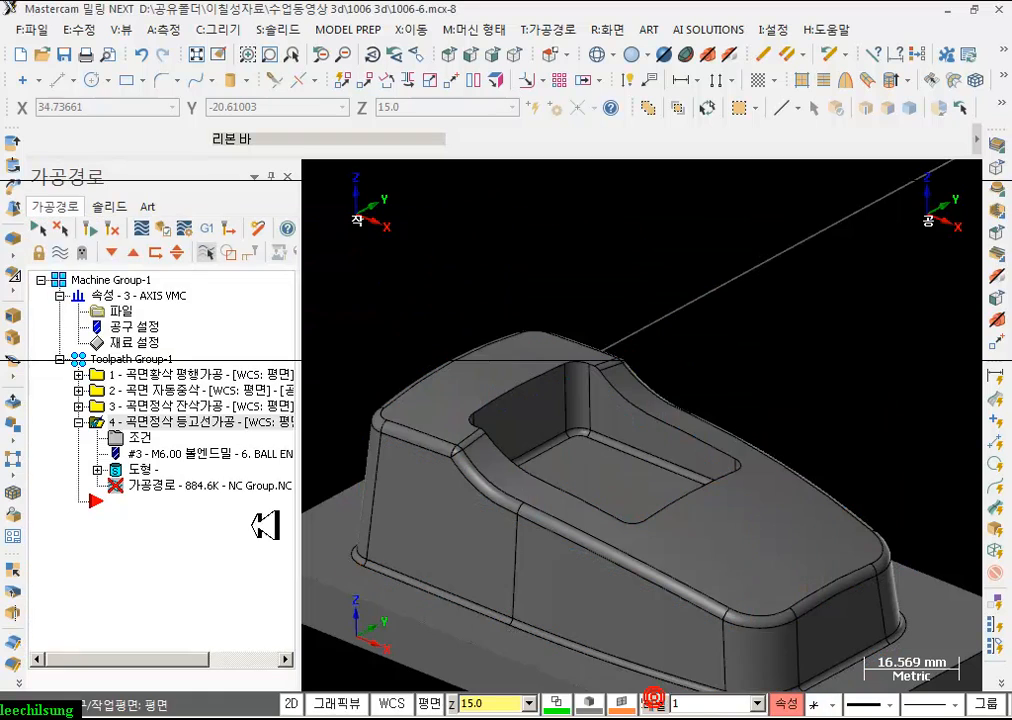
pyautogui.click(96, 222)
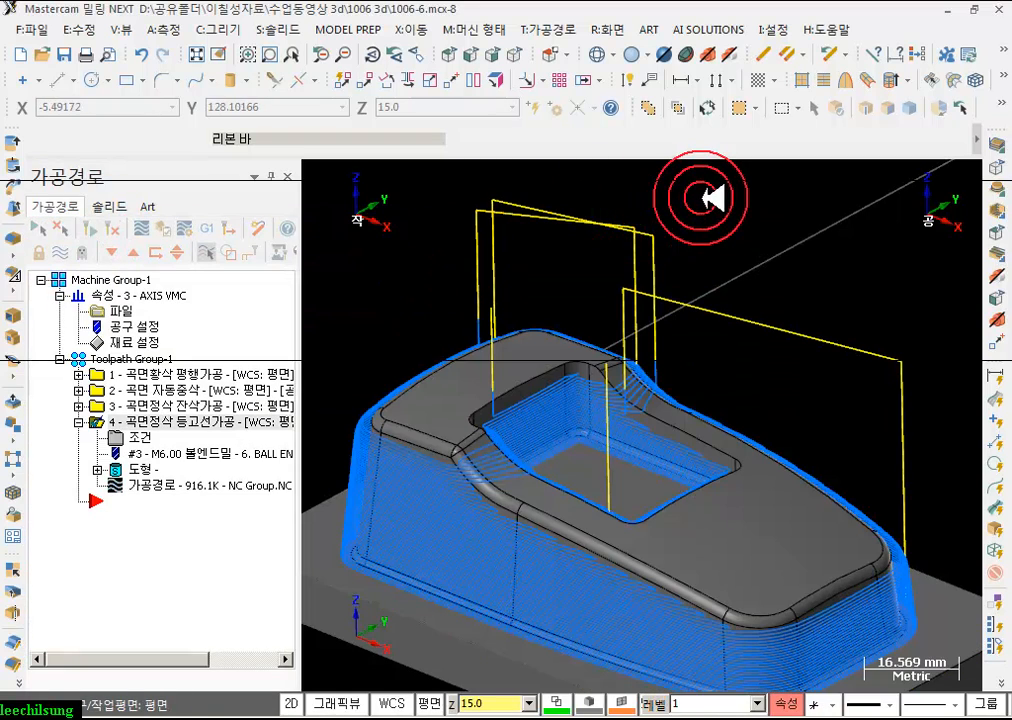
# - Set the contour finish's gap distance to 9 and regenerate the toolpath
pyautogui.scroll(5, 524, 436)
pyautogui.scroll(4, 531, 430)
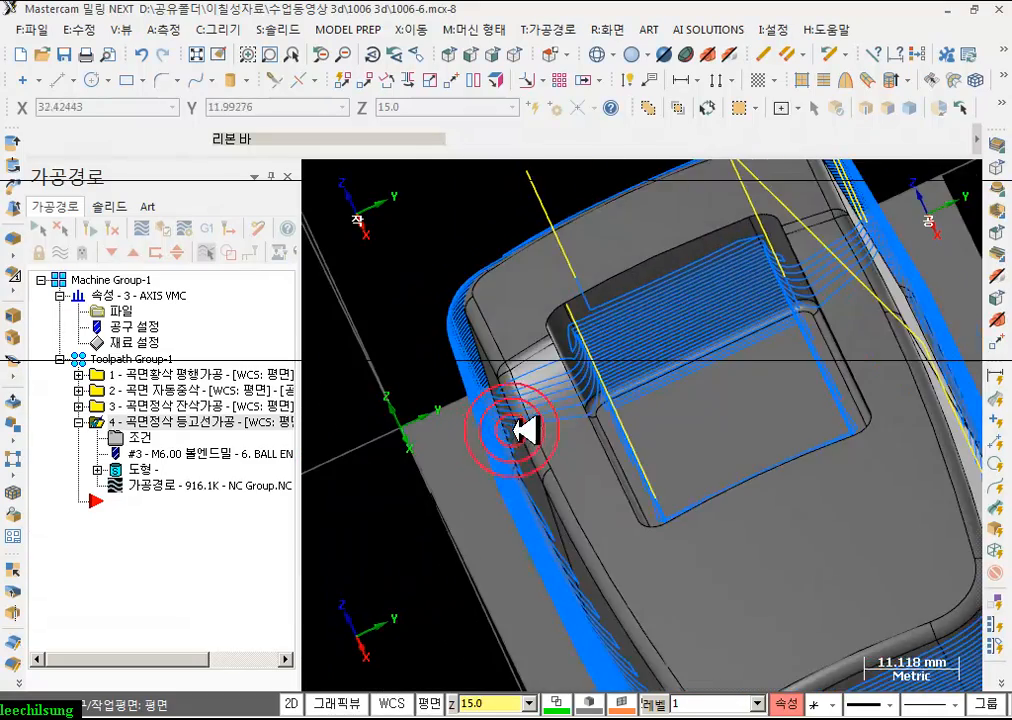
pyautogui.moveTo(568, 393)
pyautogui.mouseDown(button='middle')
pyautogui.moveTo(544, 400)
pyautogui.moveTo(594, 395)
pyautogui.moveTo(490, 398)
pyautogui.moveTo(610, 376)
pyautogui.moveTo(605, 388)
pyautogui.moveTo(548, 390)
pyautogui.mouseUp(button='middle')
pyautogui.scroll(-4, 389, 302)
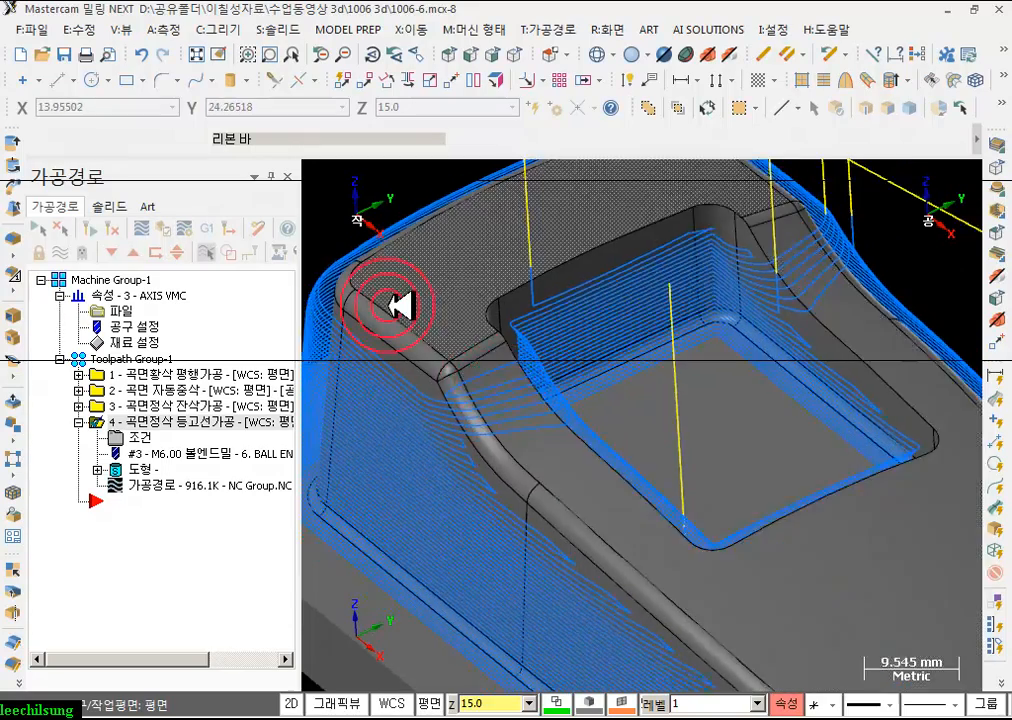
pyautogui.click(147, 438)
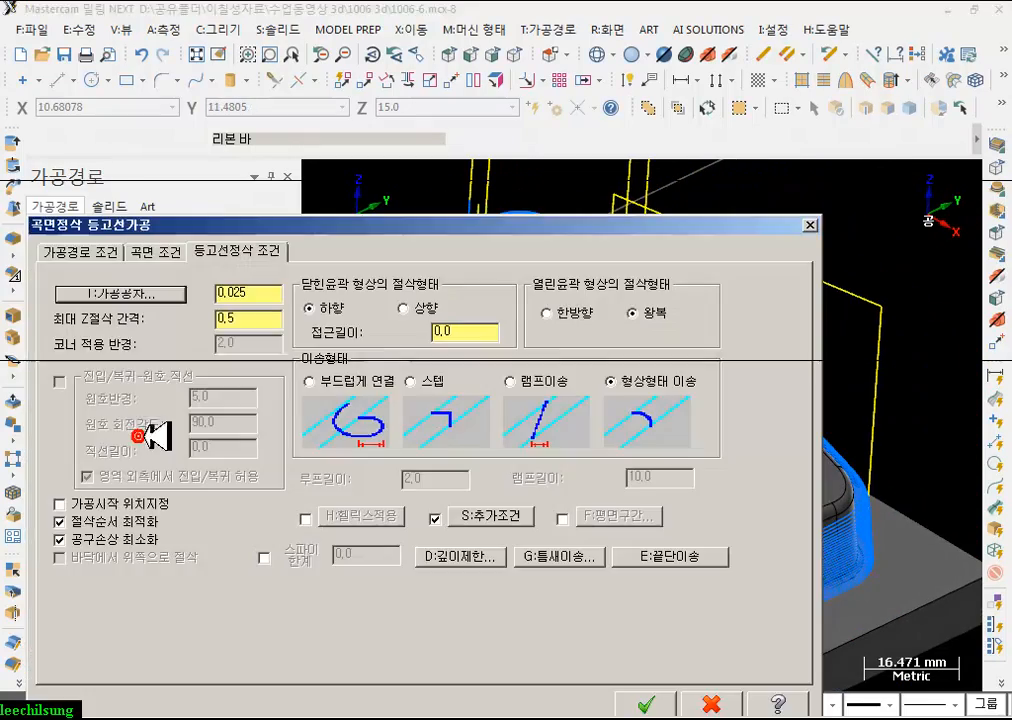
pyautogui.click(512, 516)
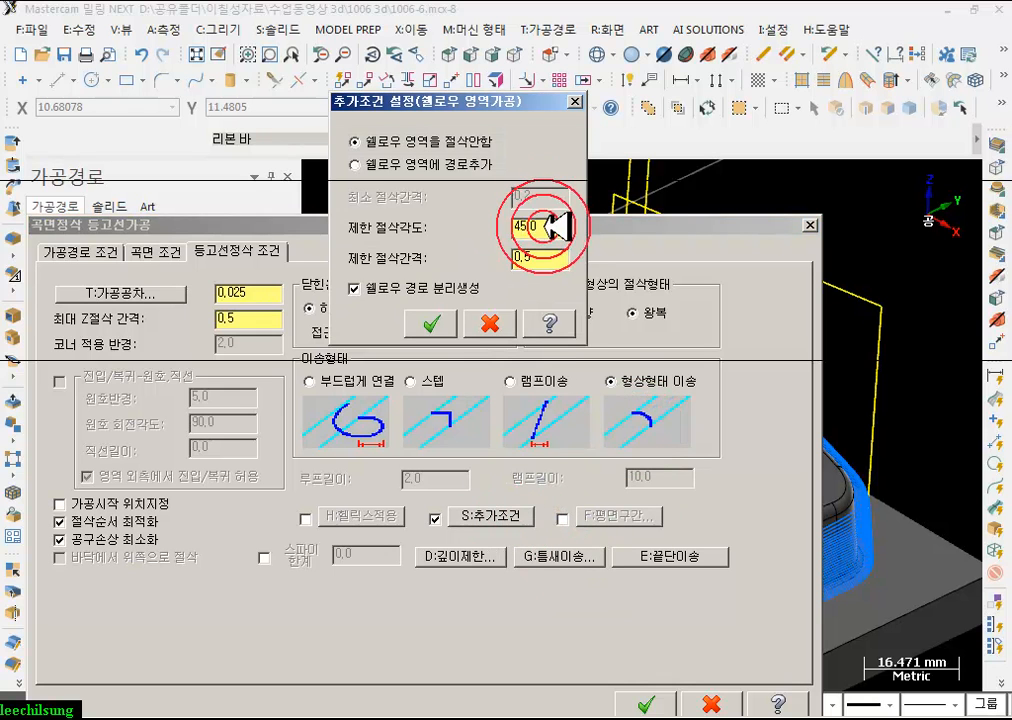
pyautogui.click(490, 322)
pyautogui.click(558, 556)
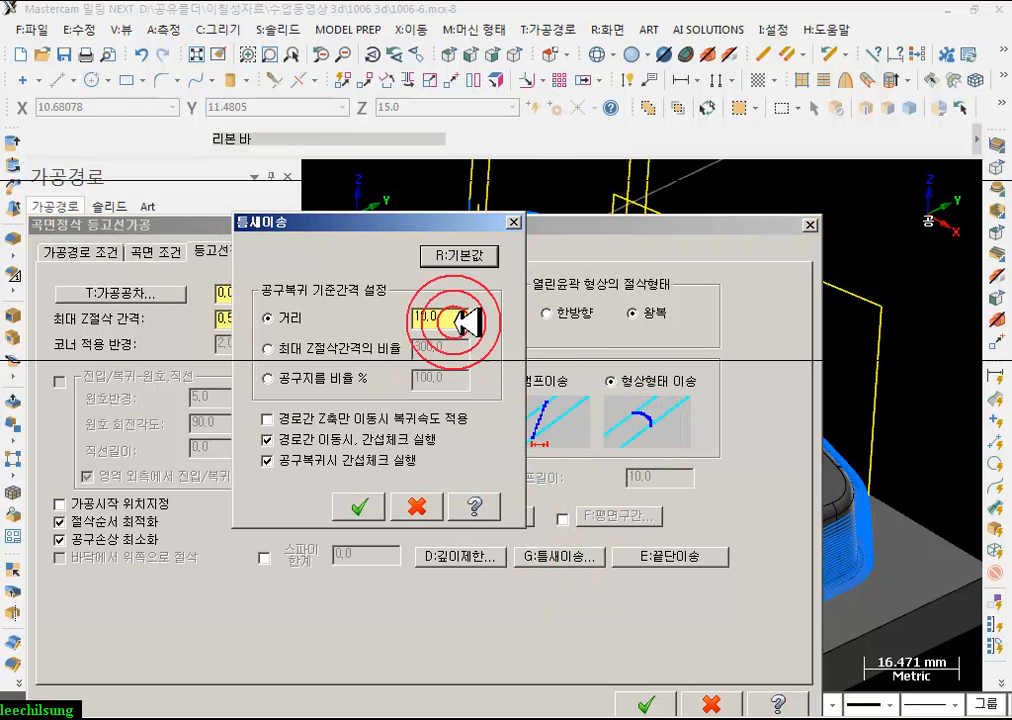
pyautogui.click(361, 505)
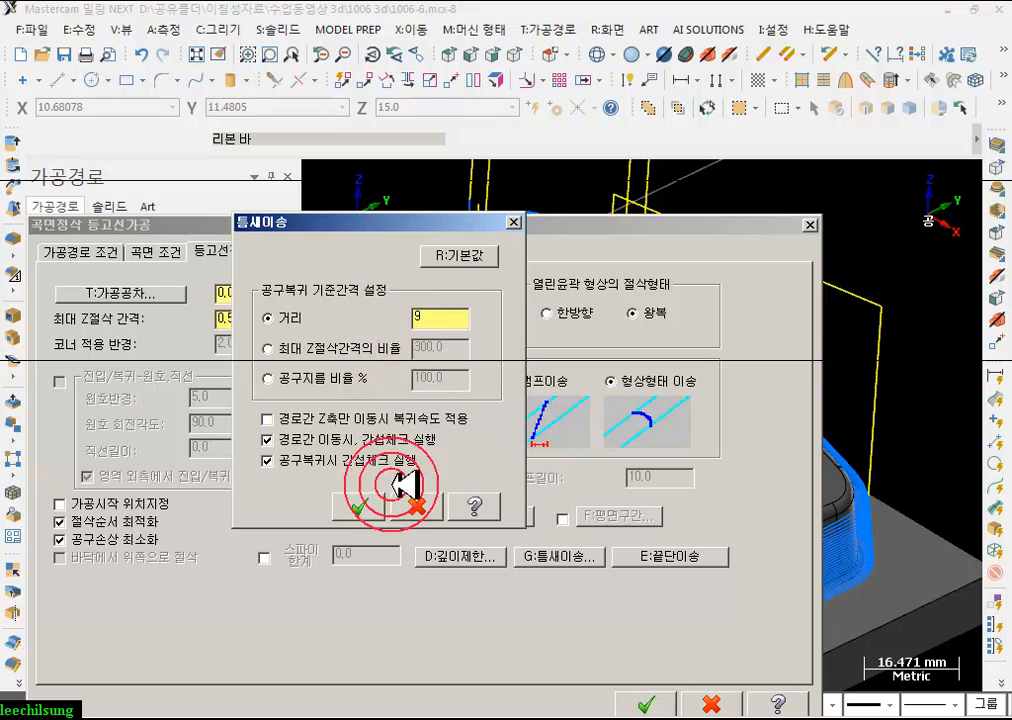
pyautogui.click(650, 702)
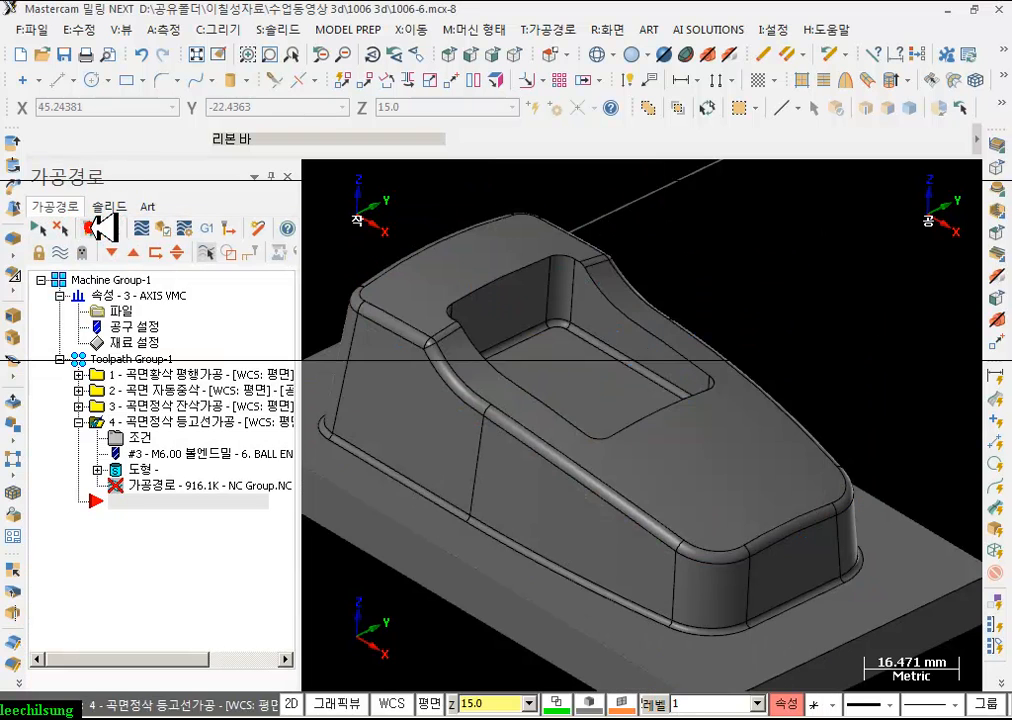
pyautogui.click(100, 229)
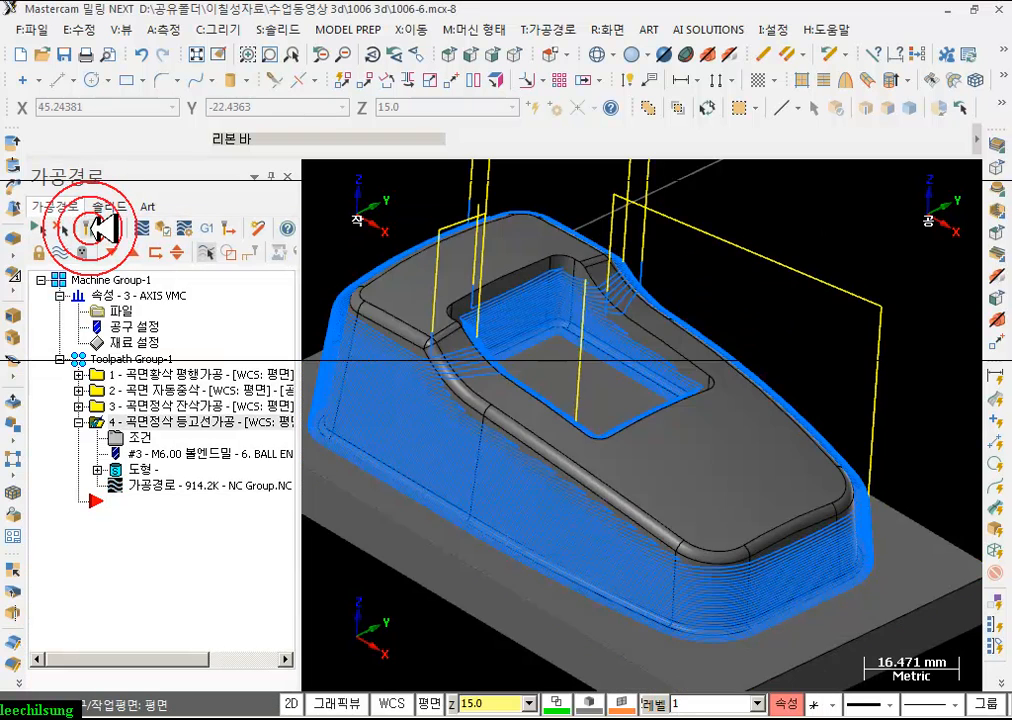
# - Set the contour finish's gap distance to 8 and regenerate the toolpath
pyautogui.click(138, 437)
pyautogui.click(553, 553)
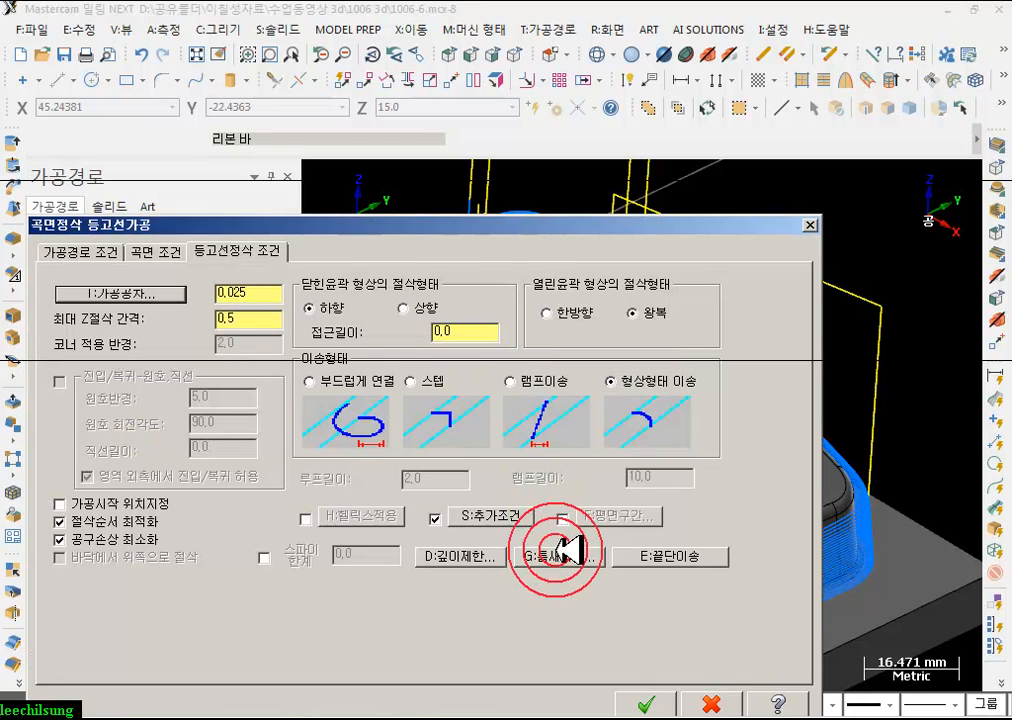
pyautogui.click(445, 317)
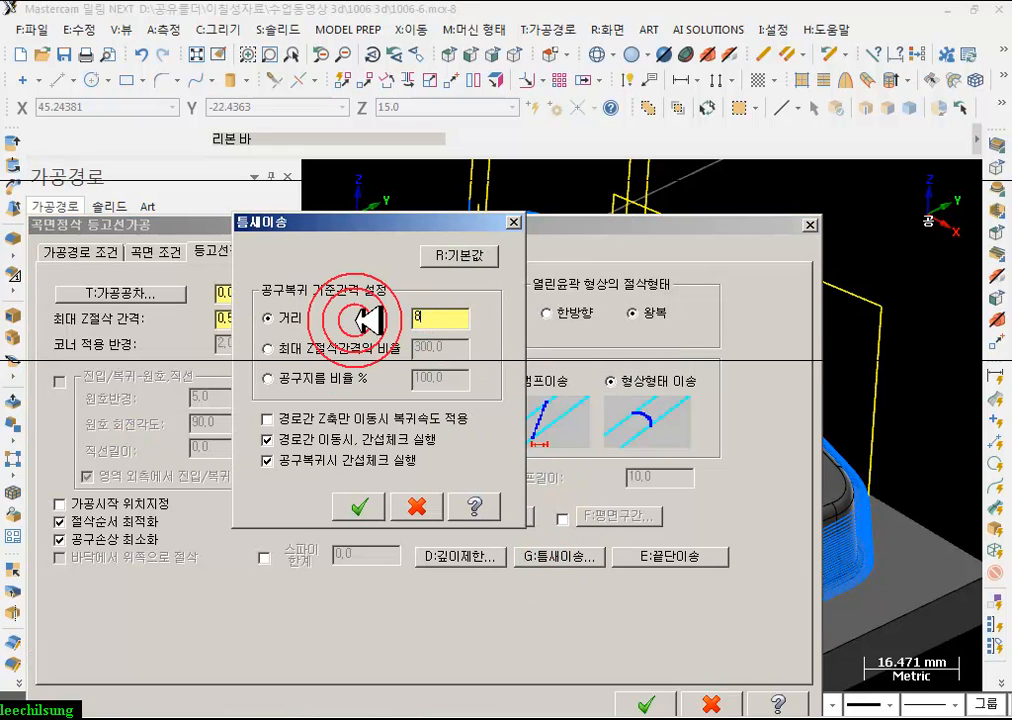
pyautogui.click(359, 507)
pyautogui.click(648, 698)
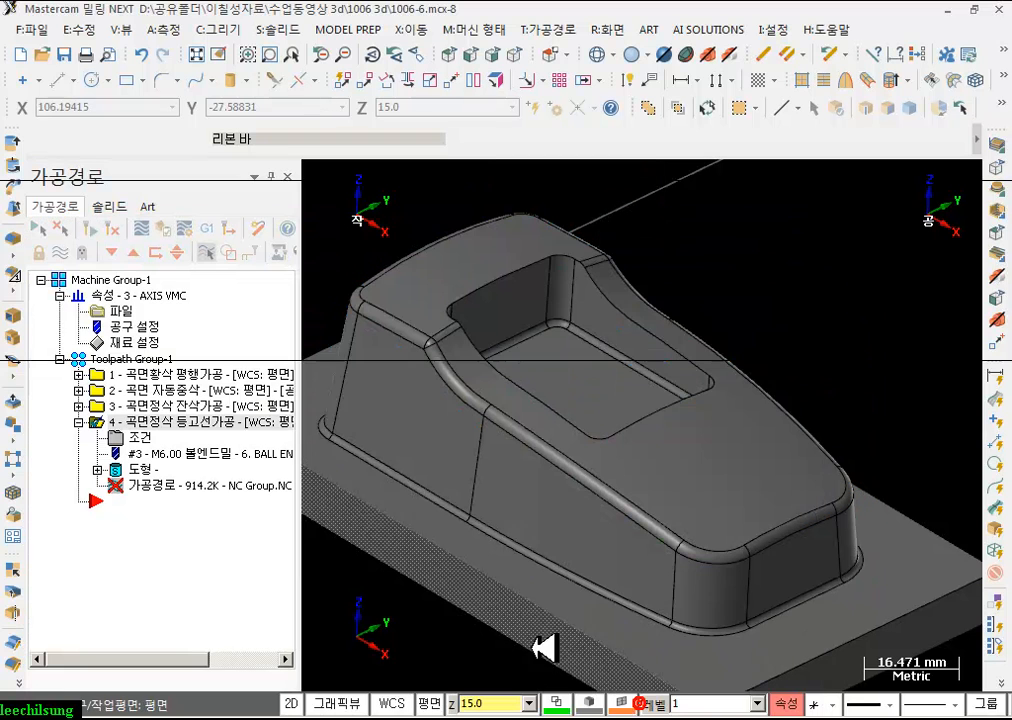
pyautogui.click(96, 283)
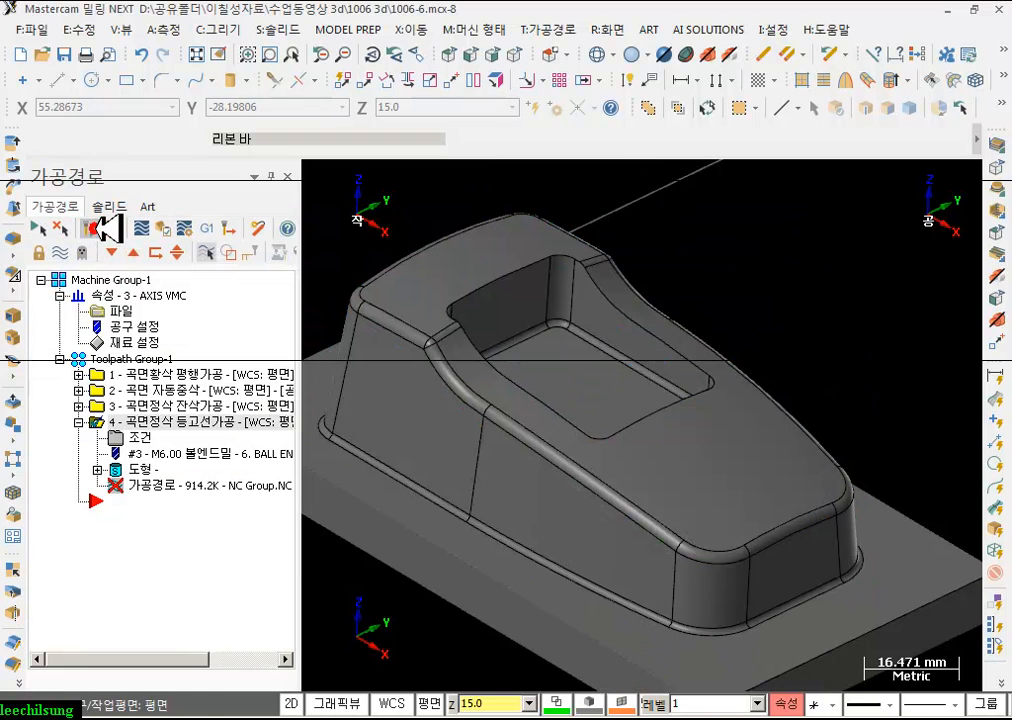
pyautogui.click(93, 228)
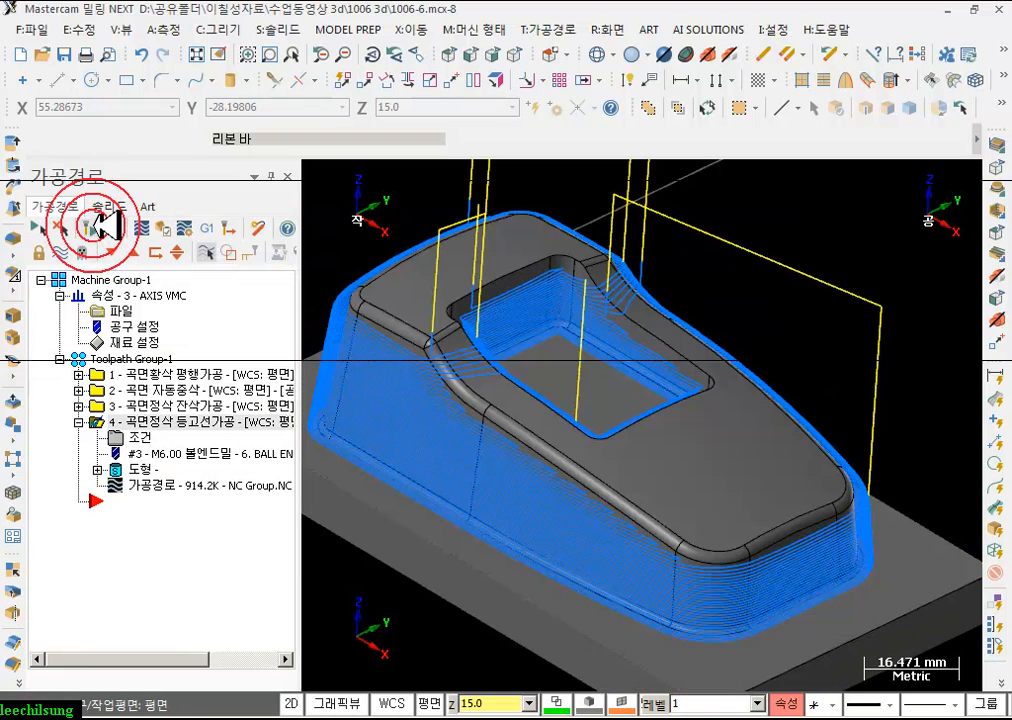
# - Lower the contour finish's gap distance further and regenerate the toolpath
pyautogui.click(125, 435)
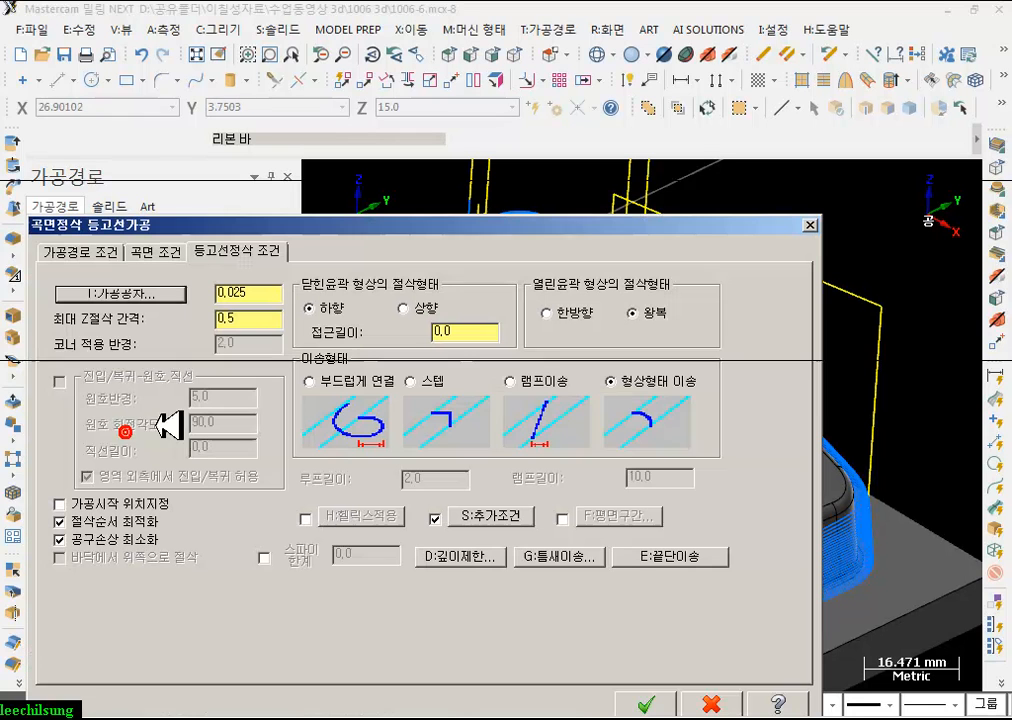
pyautogui.click(563, 555)
pyautogui.click(440, 315)
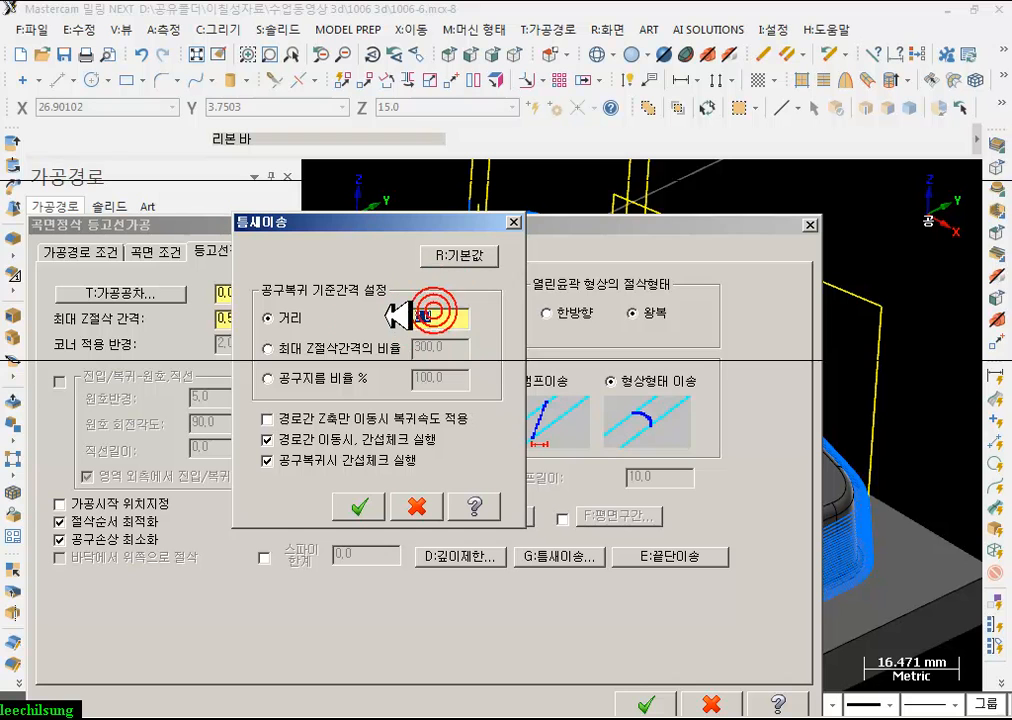
pyautogui.click(359, 507)
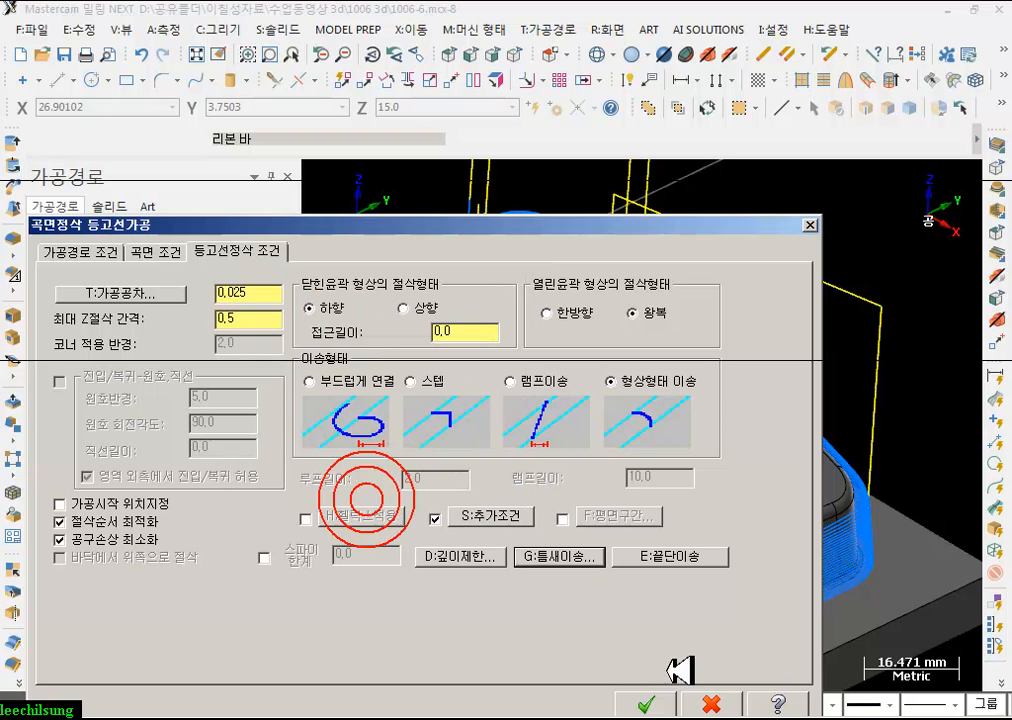
pyautogui.click(655, 703)
pyautogui.click(92, 227)
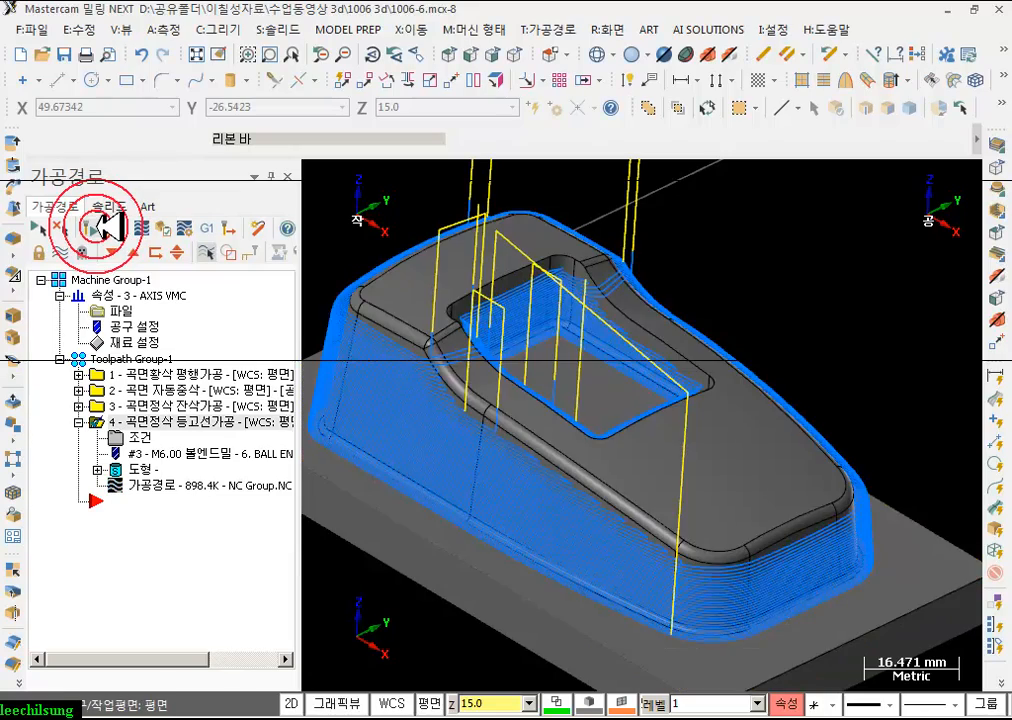
# - Switch the contour finish's transition motion to step and regenerate the toolpath
pyautogui.scroll(4, 470, 360)
pyautogui.scroll(-2, 432, 347)
pyautogui.doubleClick(127, 439)
pyautogui.click(643, 394)
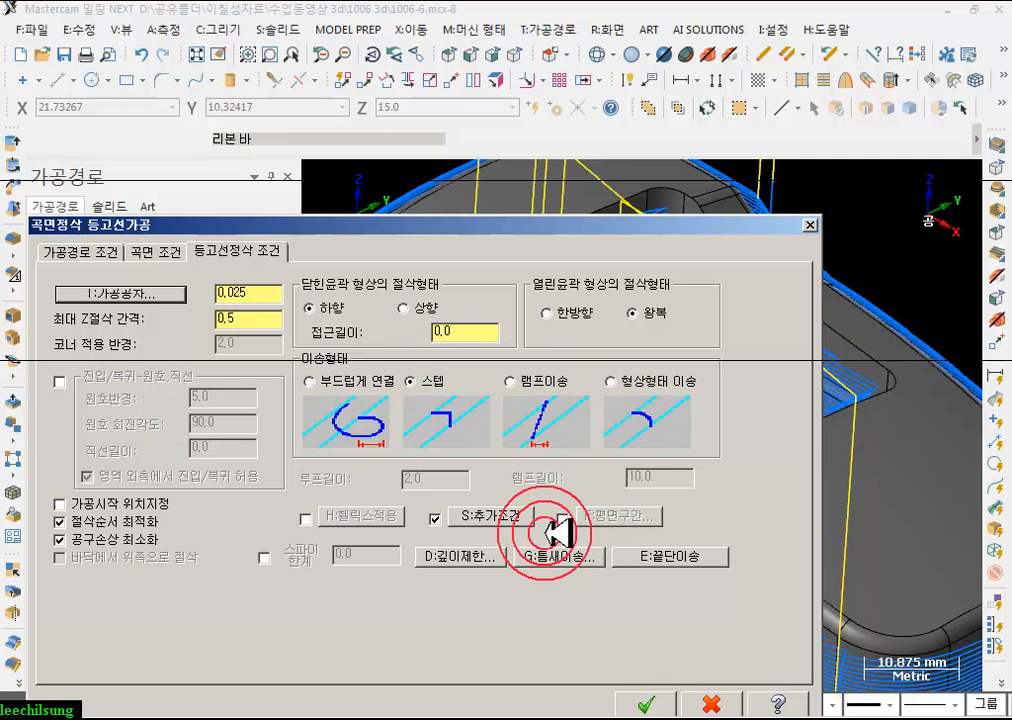
pyautogui.click(660, 705)
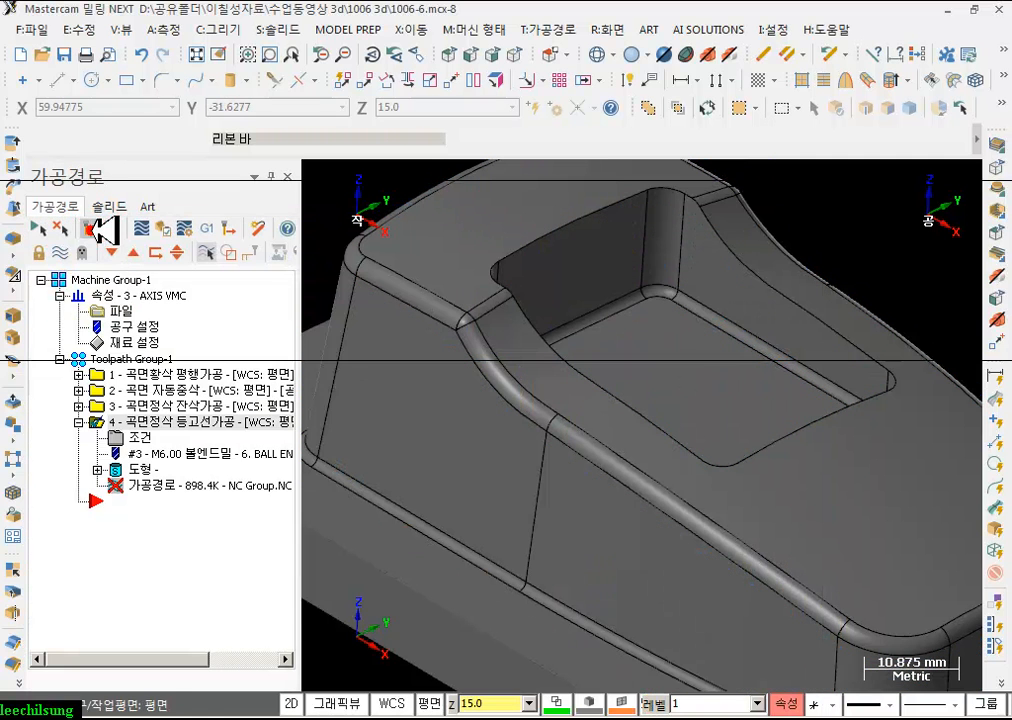
pyautogui.click(90, 228)
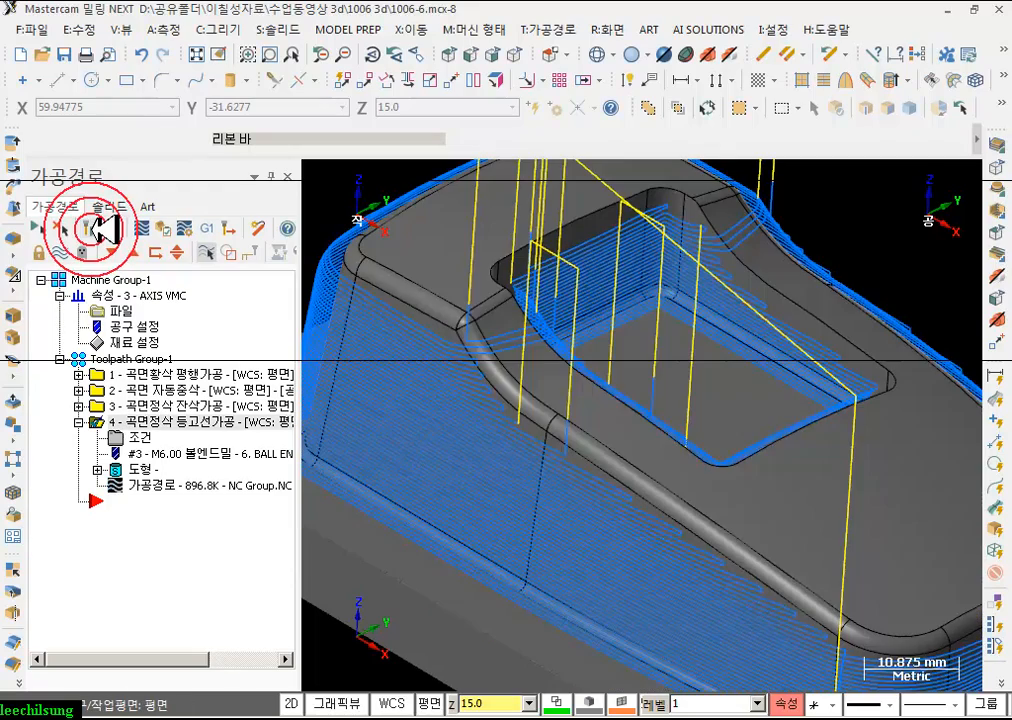
# - Examine the contour finish's retracts and passes around the pocket and the side walls
pyautogui.scroll(-2, 535, 323)
pyautogui.scroll(3, 535, 321)
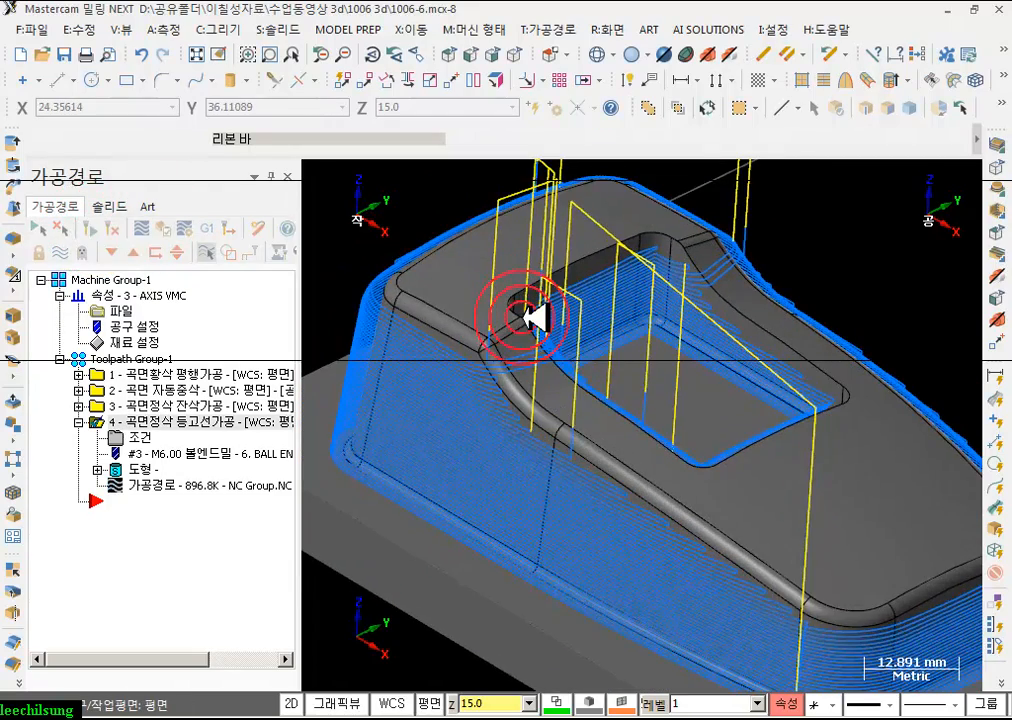
pyautogui.moveTo(535, 345); pyautogui.dragTo(578, 330, button='middle')
pyautogui.scroll(-2, 542, 332)
pyautogui.scroll(-1, 550, 330)
pyautogui.scroll(1, 610, 340)
pyautogui.moveTo(648, 352); pyautogui.dragTo(735, 428, button='middle')
pyautogui.scroll(-1, 735, 428)
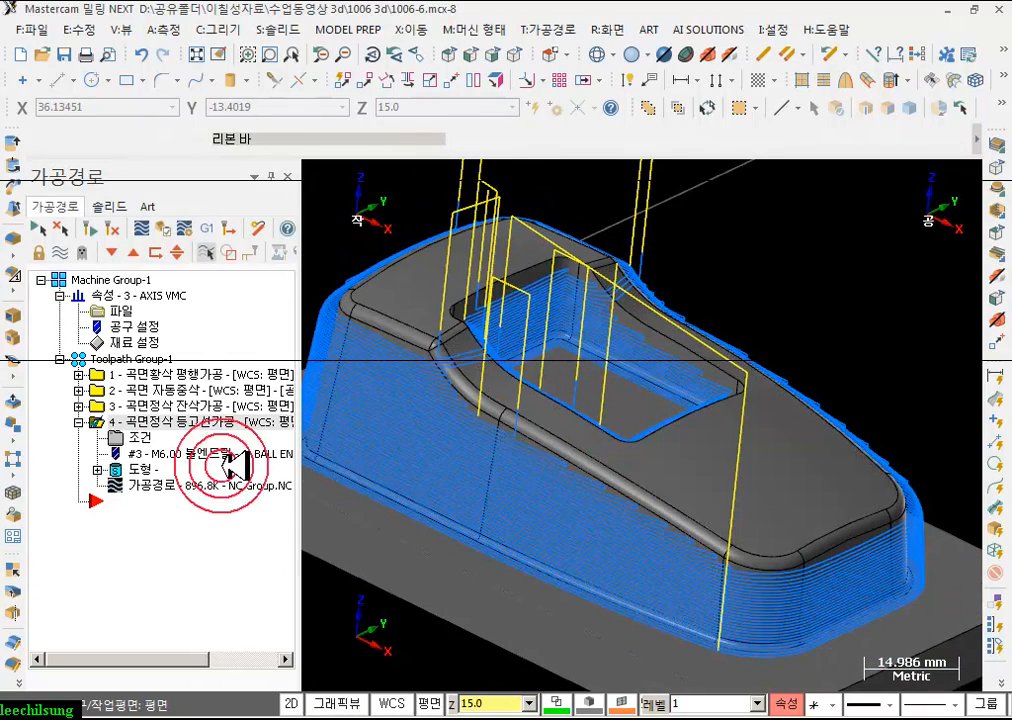
# - Raise the contour finish's gap distance and regenerate the toolpath
pyautogui.click(135, 437)
pyautogui.click(556, 557)
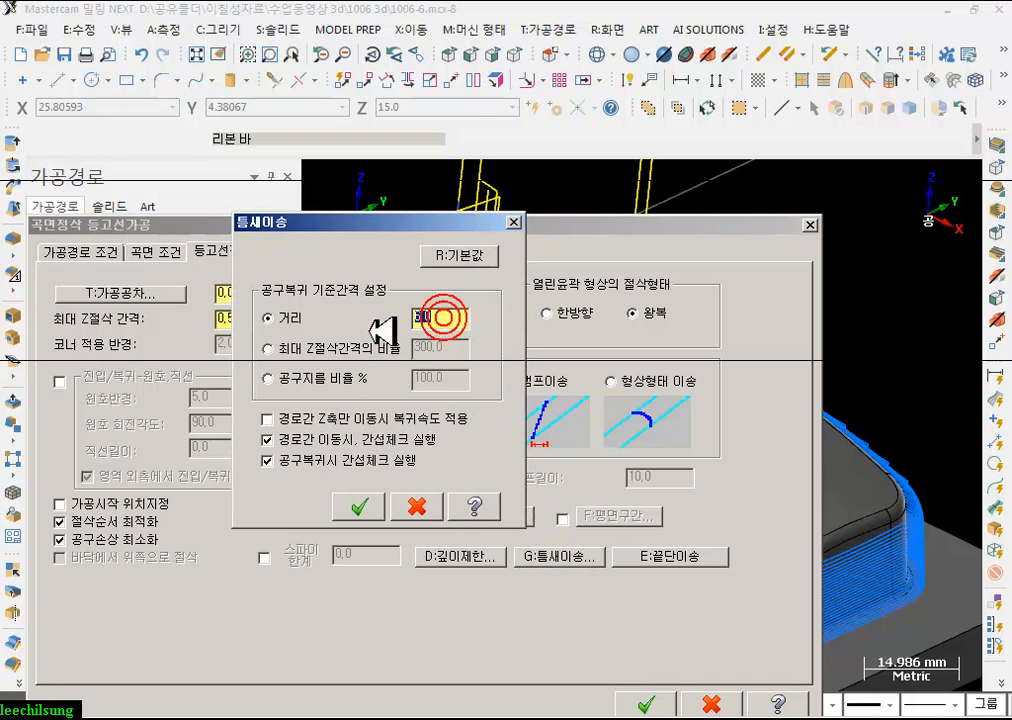
pyautogui.click(362, 508)
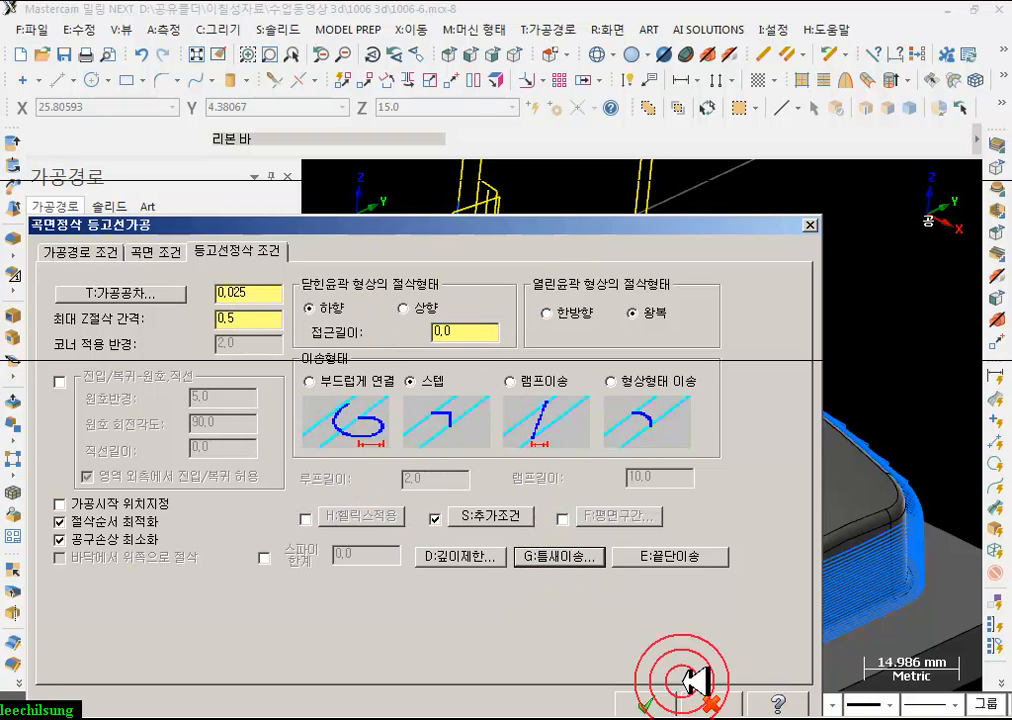
pyautogui.click(648, 704)
pyautogui.click(90, 228)
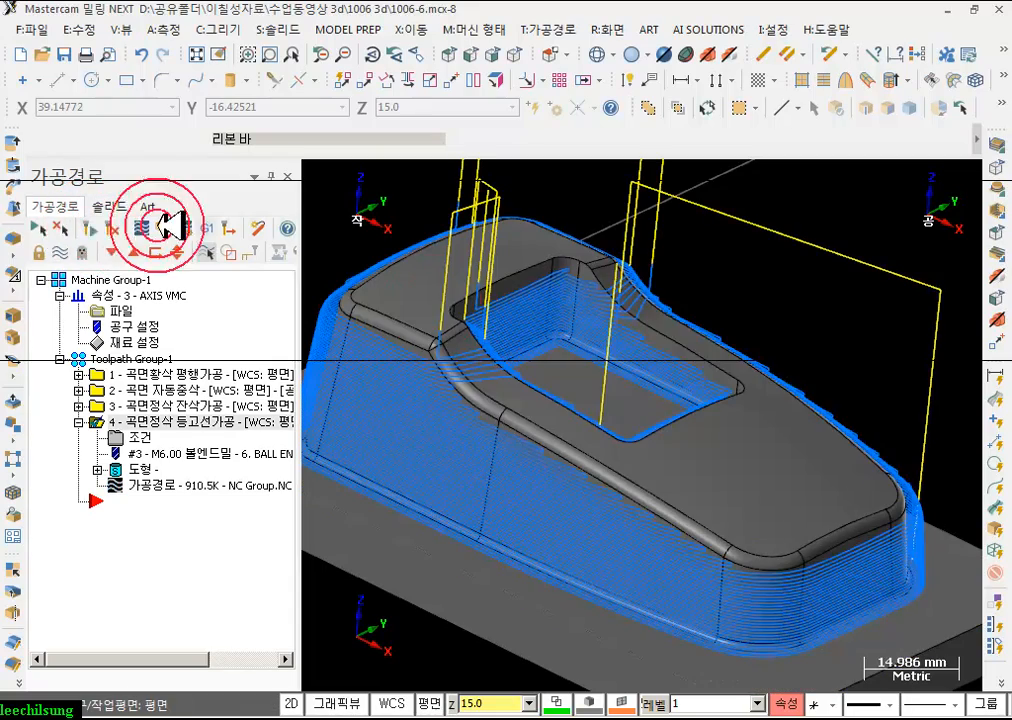
# - Examine the regenerated contour passes where they cross the curved shoulders beside the pocket
pyautogui.scroll(2, 590, 325)
pyautogui.moveTo(588, 312); pyautogui.dragTo(648, 336, button='middle')
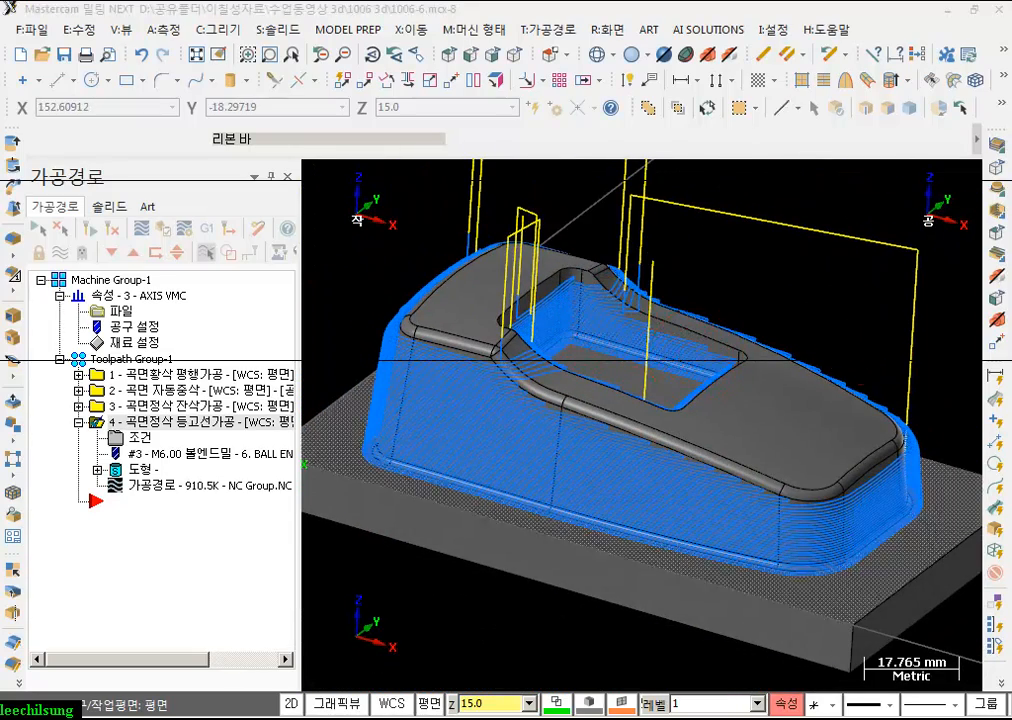
pyautogui.scroll(2, 452, 330)
pyautogui.scroll(-2, 678, 309)
pyautogui.moveTo(678, 309); pyautogui.dragTo(638, 317, button='middle')
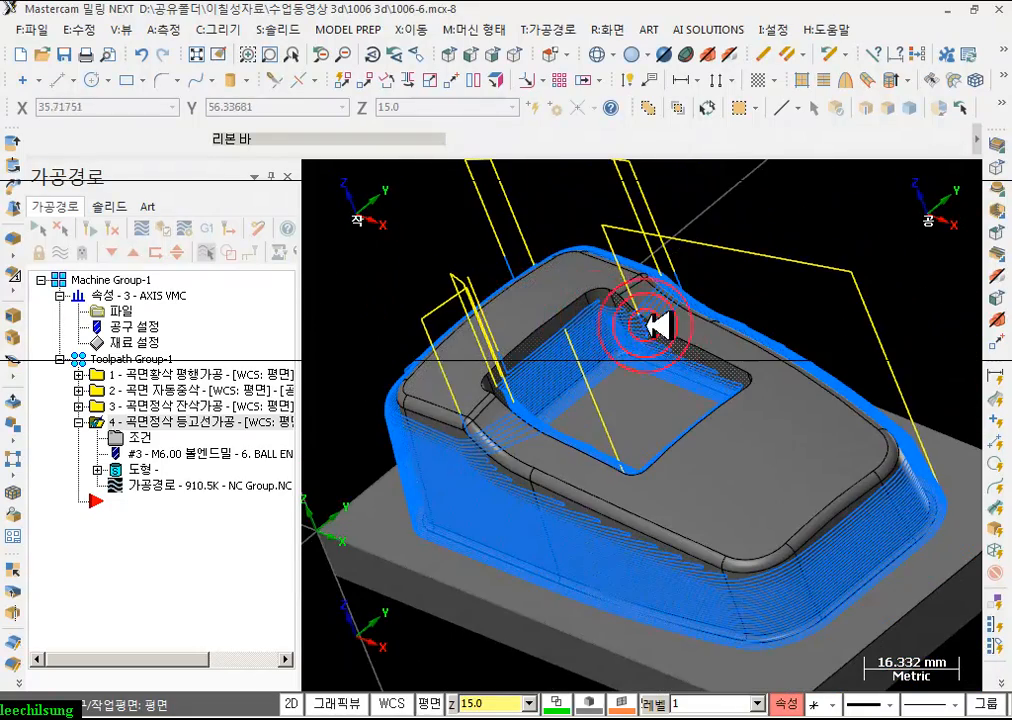
pyautogui.moveTo(684, 396); pyautogui.dragTo(762, 406, button='middle')
pyautogui.moveTo(663, 416); pyautogui.dragTo(672, 462, button='middle')
pyautogui.moveTo(660, 457); pyautogui.dragTo(648, 391, button='middle')
pyautogui.scroll(2, 672, 407)
# - Analyze the pocket floor with dynamic analysis to read its surface angle
pyautogui.click(170, 28)
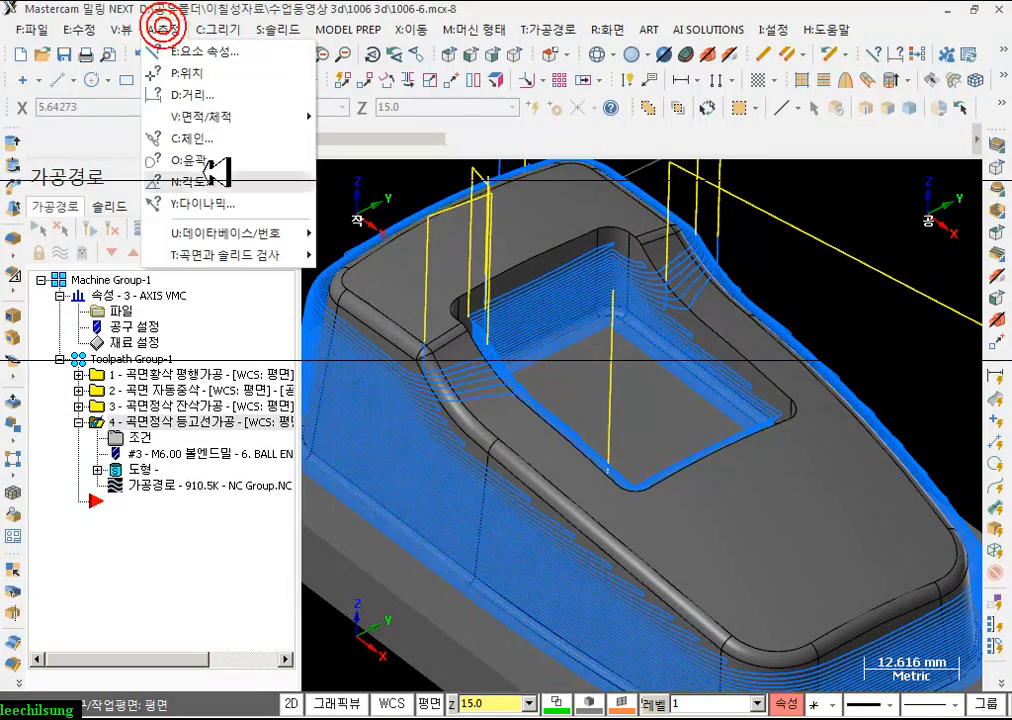
pyautogui.click(215, 200)
pyautogui.click(858, 140)
pyautogui.click(875, 107)
pyautogui.click(638, 400)
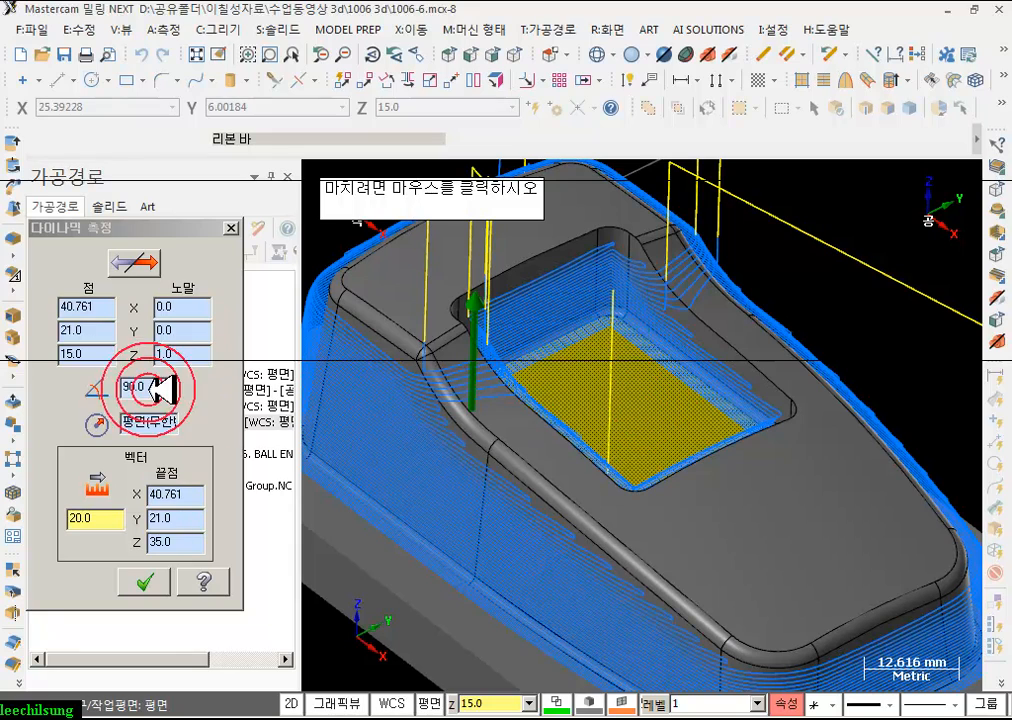
pyautogui.moveTo(161, 388); pyautogui.dragTo(112, 386)
pyautogui.click(229, 228)
pyautogui.click(625, 421)
pyautogui.moveTo(712, 382); pyautogui.dragTo(740, 400, button='middle')
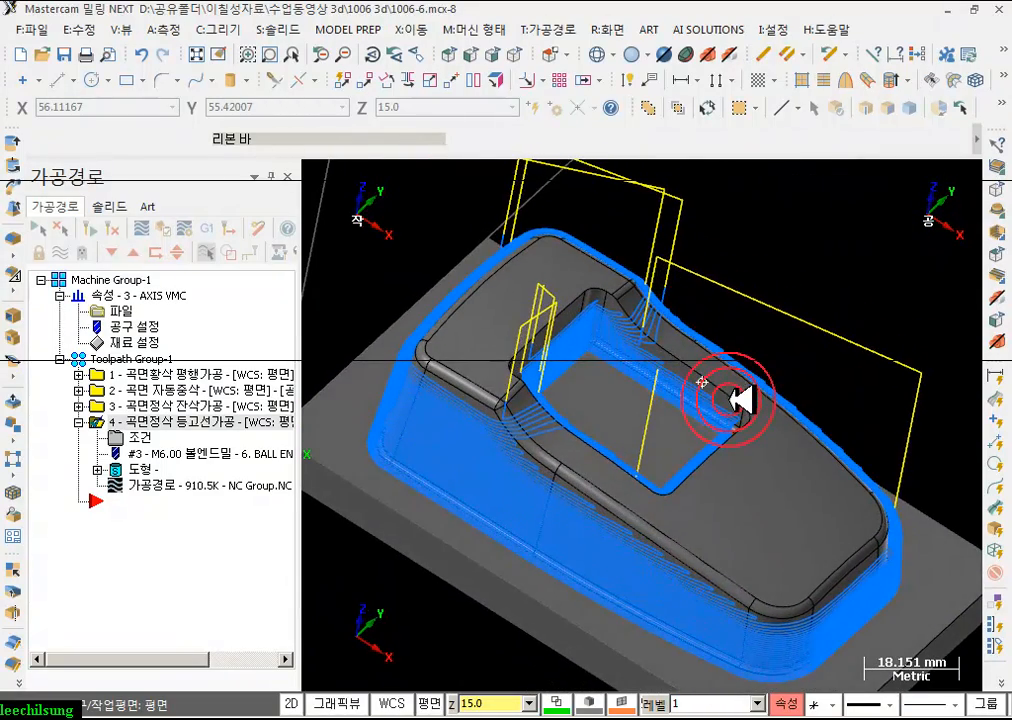
# - Create a surface finish shallow (등고선잔삭) toolpath using all the part's surfaces as drive surfaces
pyautogui.scroll(5, 619, 352)
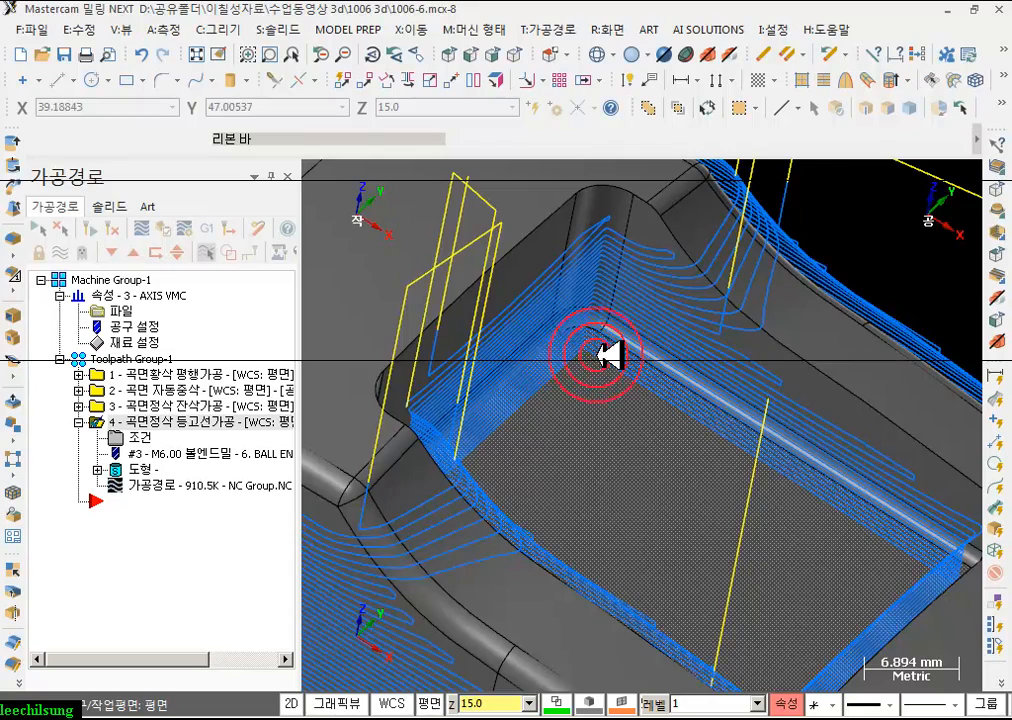
pyautogui.scroll(-2, 607, 354)
pyautogui.scroll(-2, 592, 334)
pyautogui.scroll(-2, 592, 335)
pyautogui.scroll(-1, 645, 370)
pyautogui.moveTo(659, 350); pyautogui.dragTo(757, 595, button='middle')
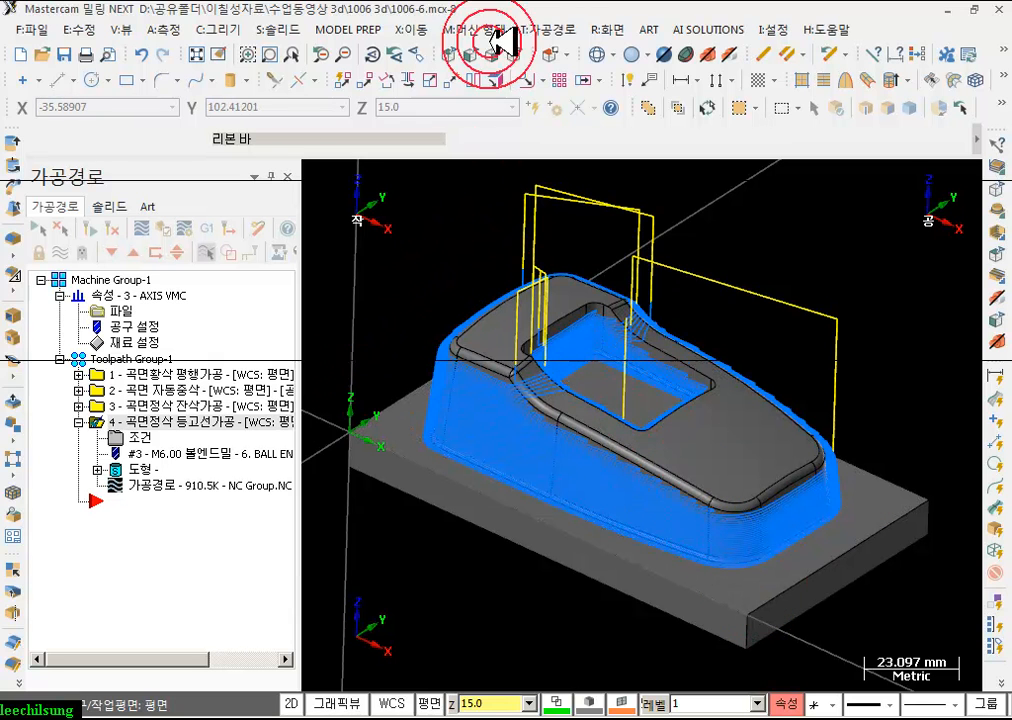
pyautogui.click(562, 30)
pyautogui.click(618, 212)
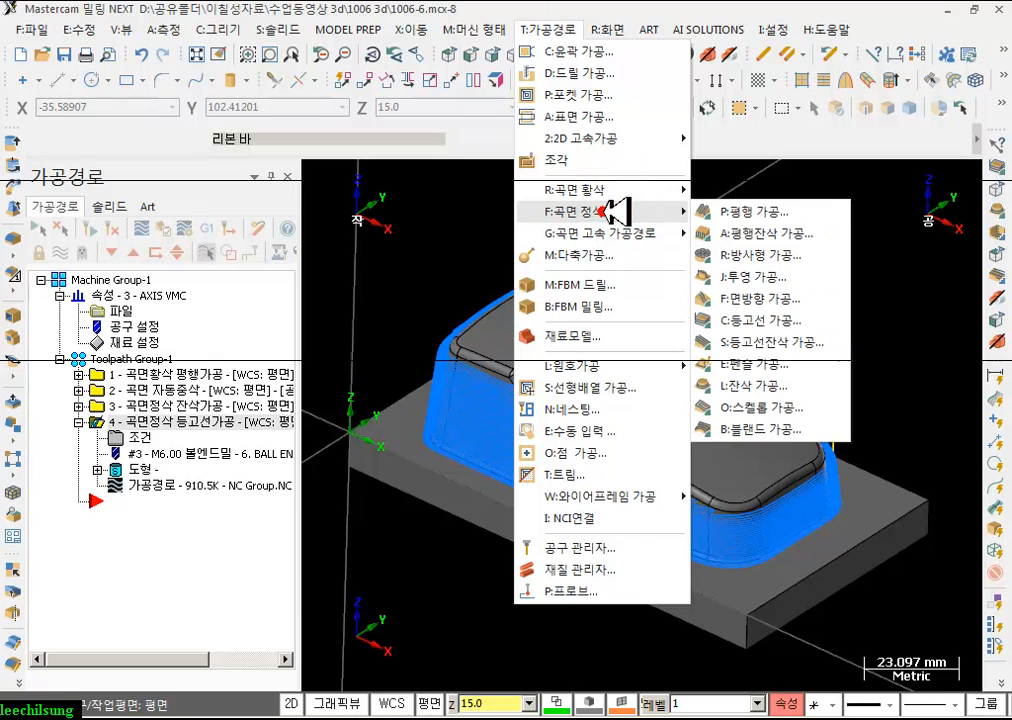
pyautogui.click(785, 343)
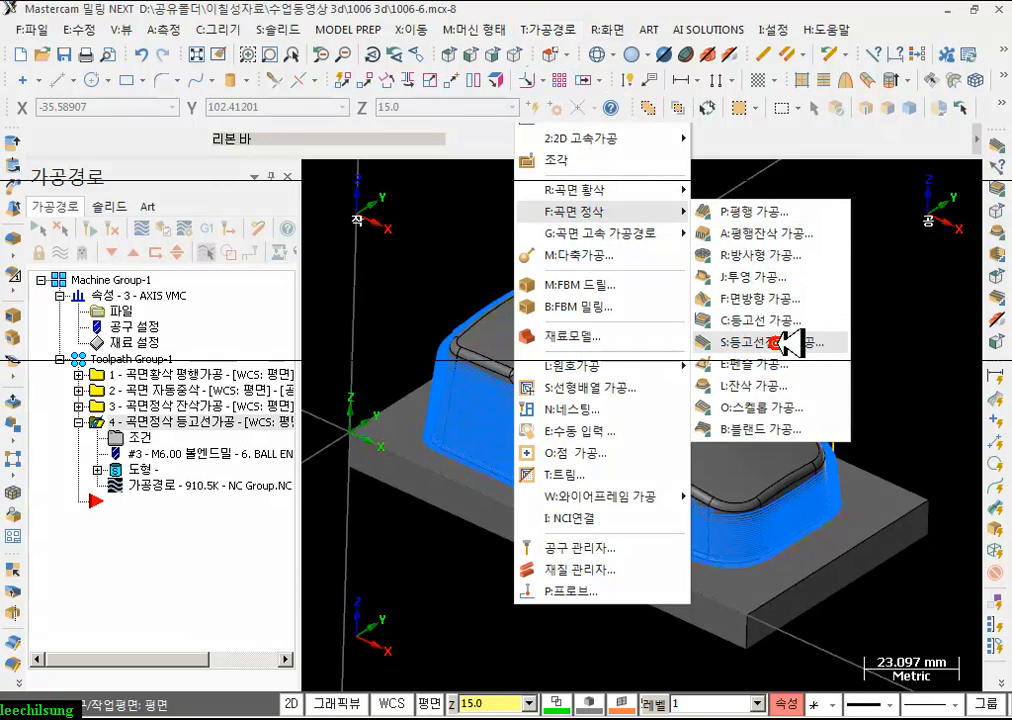
pyautogui.click(735, 418)
pyautogui.doubleClick(740, 391)
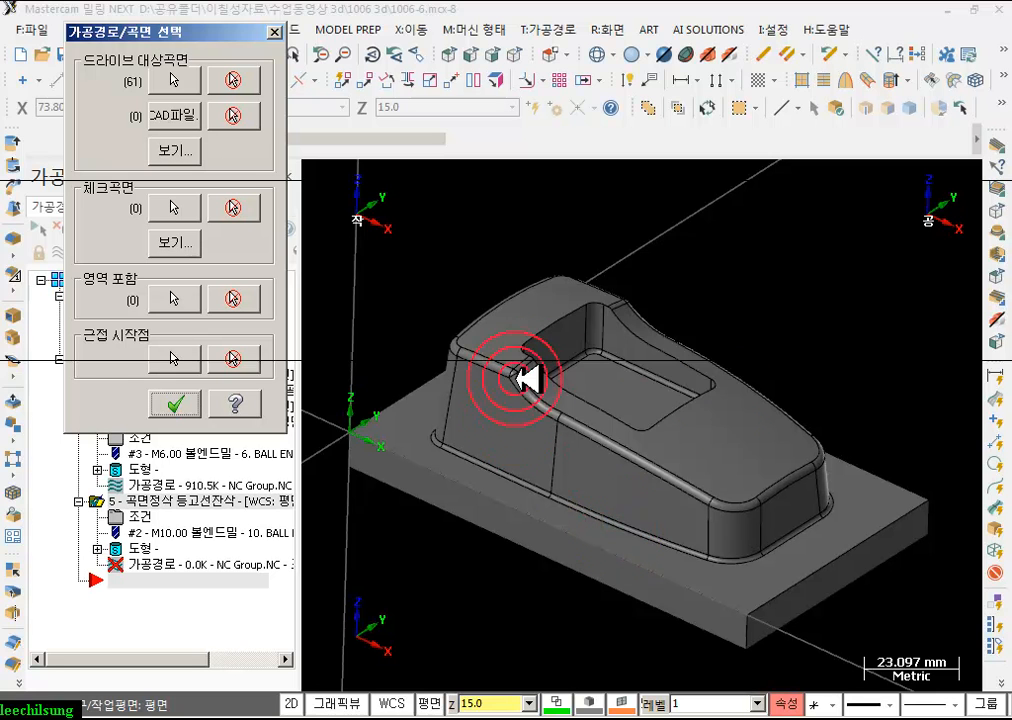
pyautogui.click(173, 403)
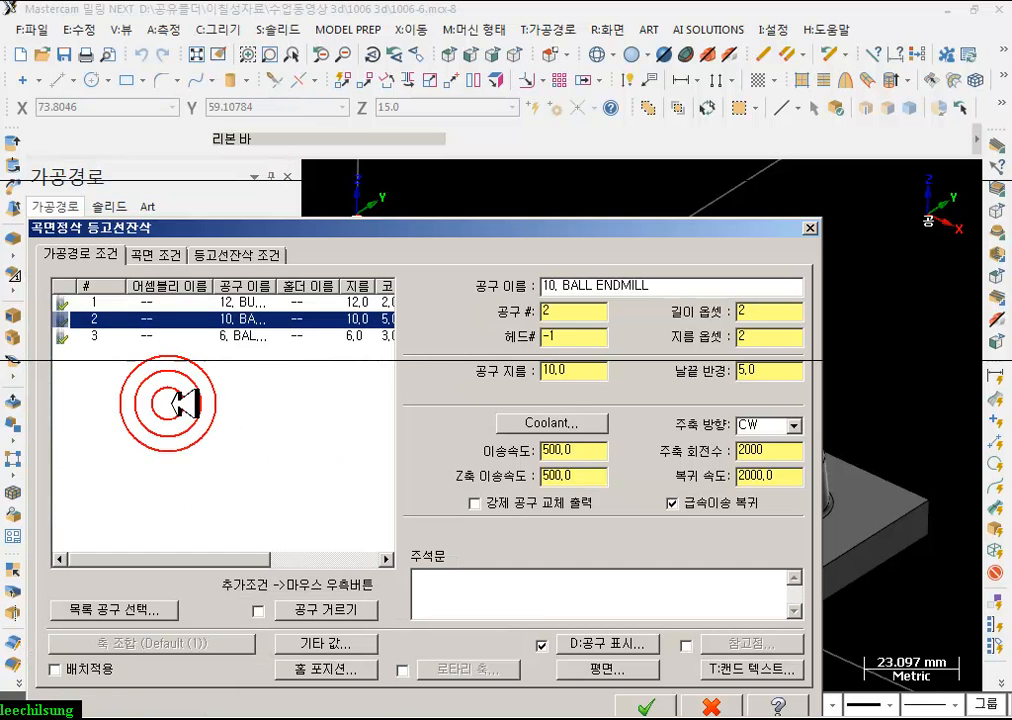
# - Assign the 6 mm ball endmill to the shallow finish and enable its 50 mm clearance height
pyautogui.click(205, 318)
pyautogui.click(200, 337)
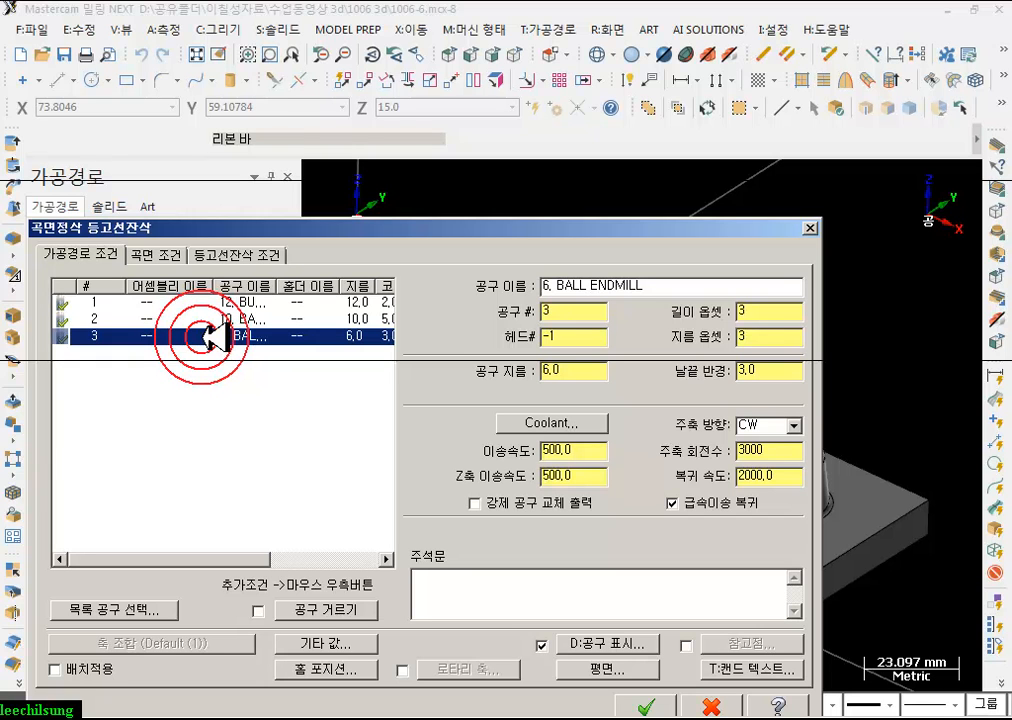
pyautogui.click(155, 256)
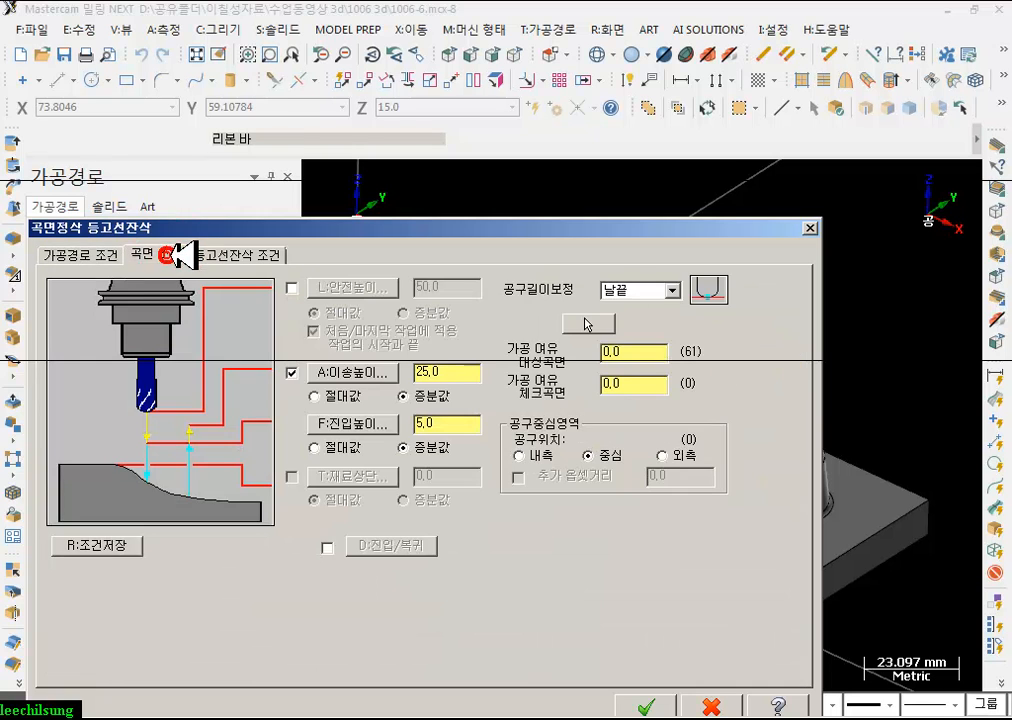
pyautogui.click(291, 287)
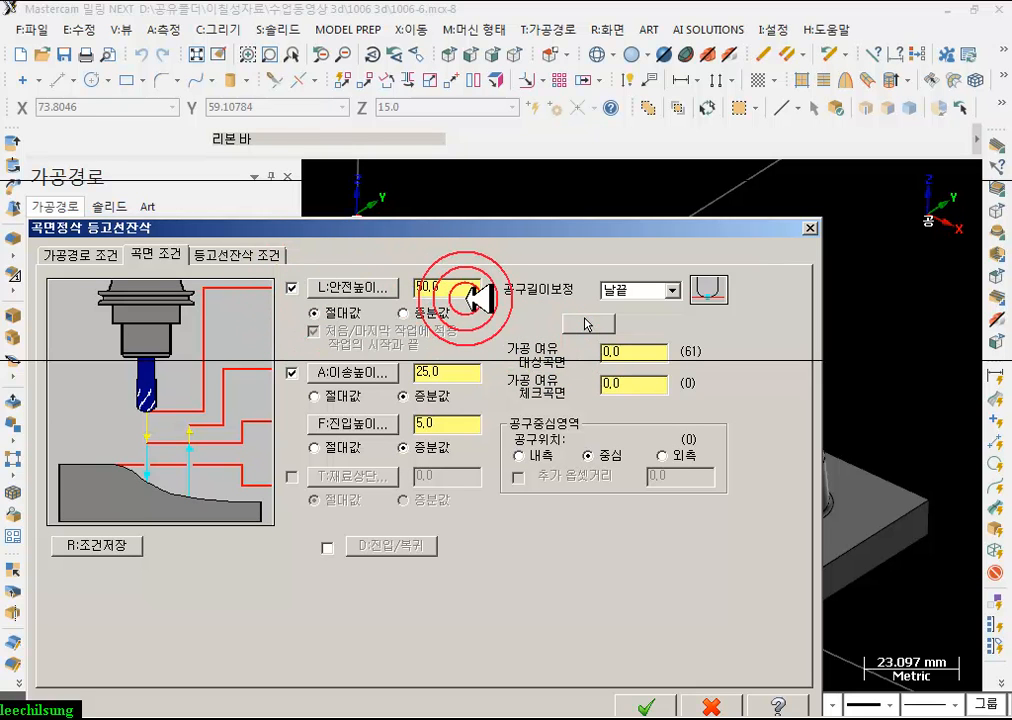
# - Set the shallow finish to 0.5 maximum stepover, zigzag cutting, a 45-degree end slope angle and 0.5 cut extension
pyautogui.click(240, 255)
pyautogui.click(205, 293)
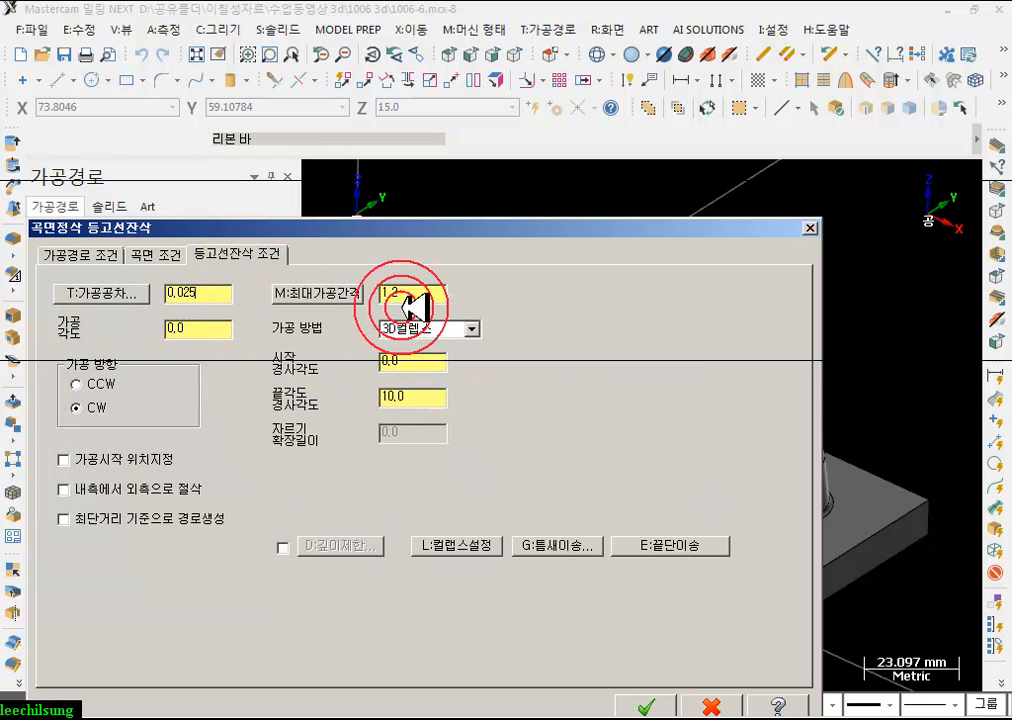
pyautogui.moveTo(440, 294); pyautogui.dragTo(320, 305)
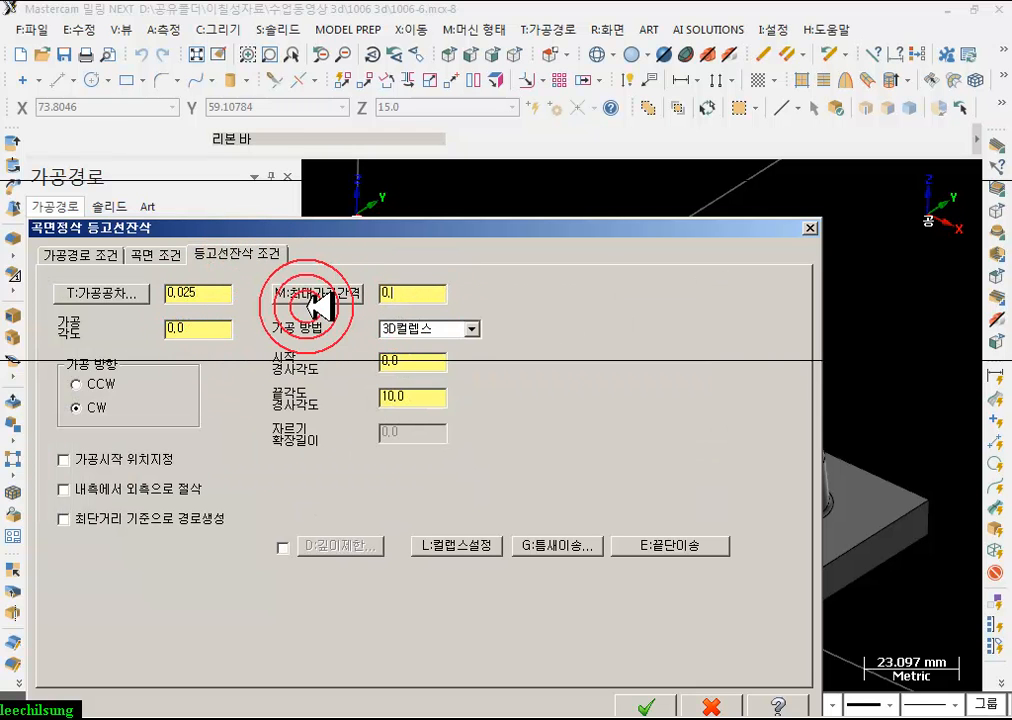
pyautogui.write('0,5')
pyautogui.click(425, 328)
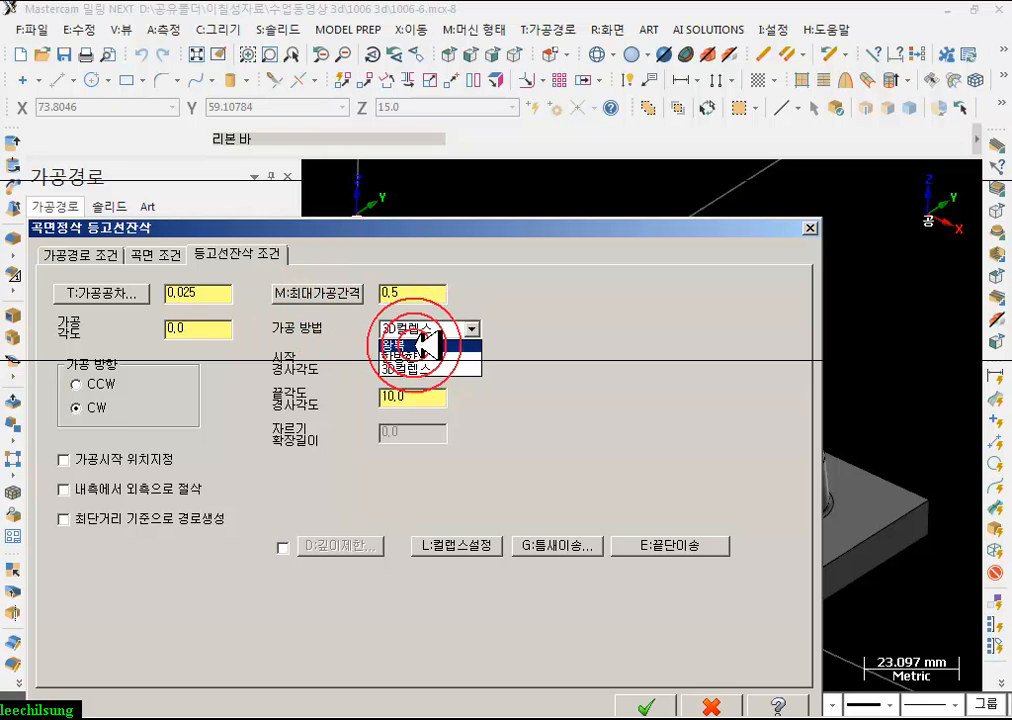
pyautogui.click(410, 342)
pyautogui.click(430, 327)
pyautogui.click(430, 399)
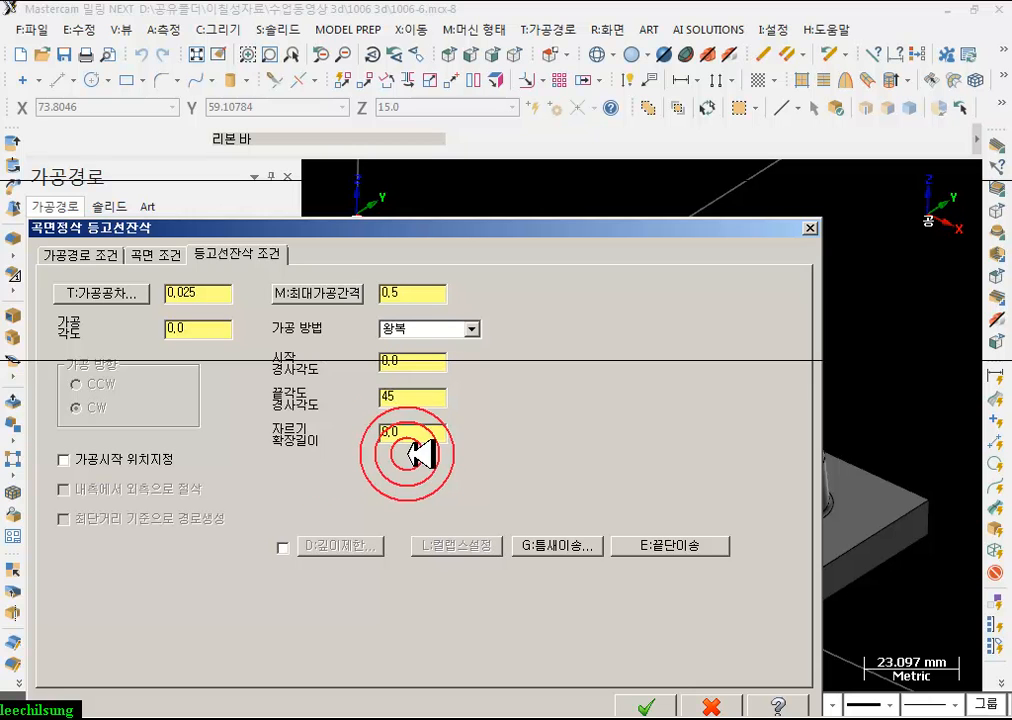
pyautogui.click(414, 434)
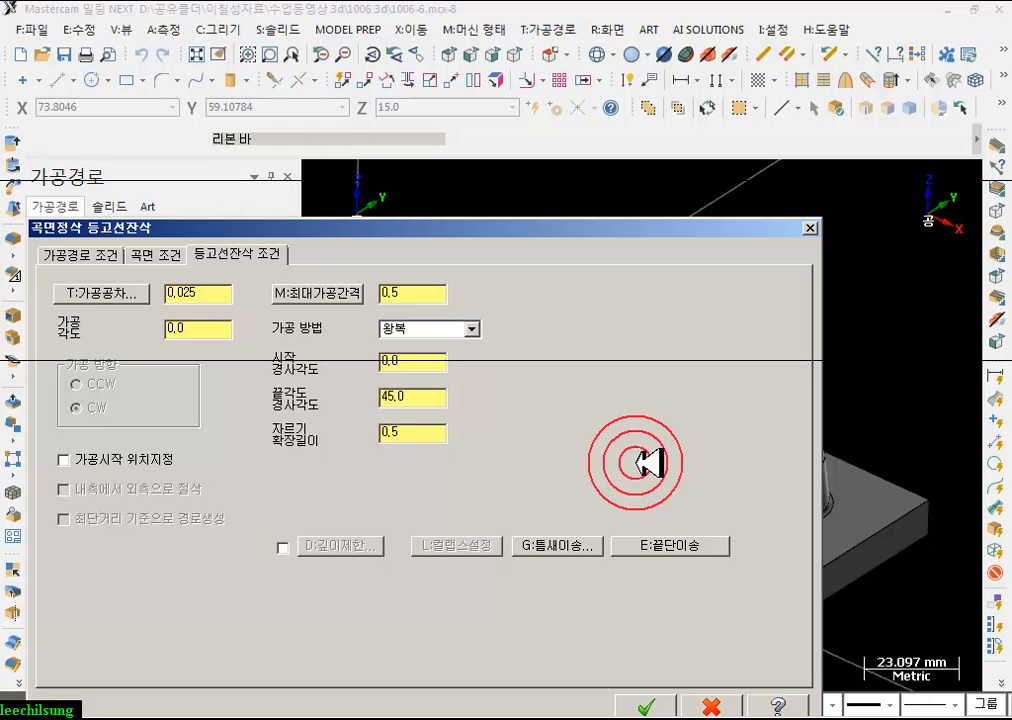
# - Enable the shallow finish's depth limits and set the maximum depth to 0.5
pyautogui.click(284, 547)
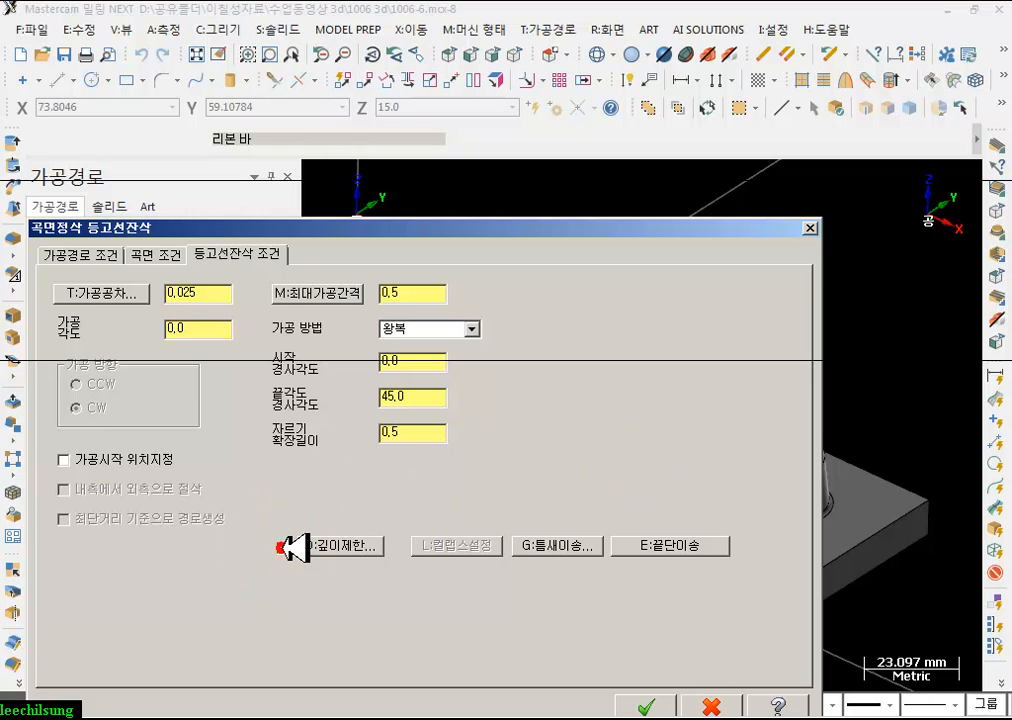
pyautogui.click(333, 550)
pyautogui.doubleClick(249, 331)
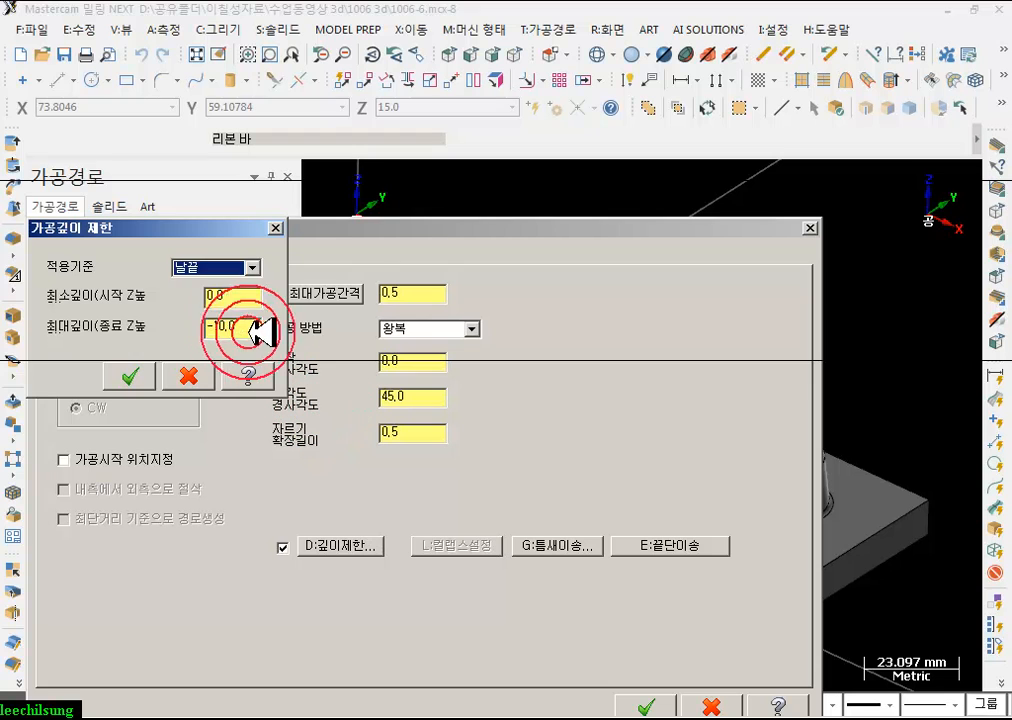
pyautogui.click(77, 350)
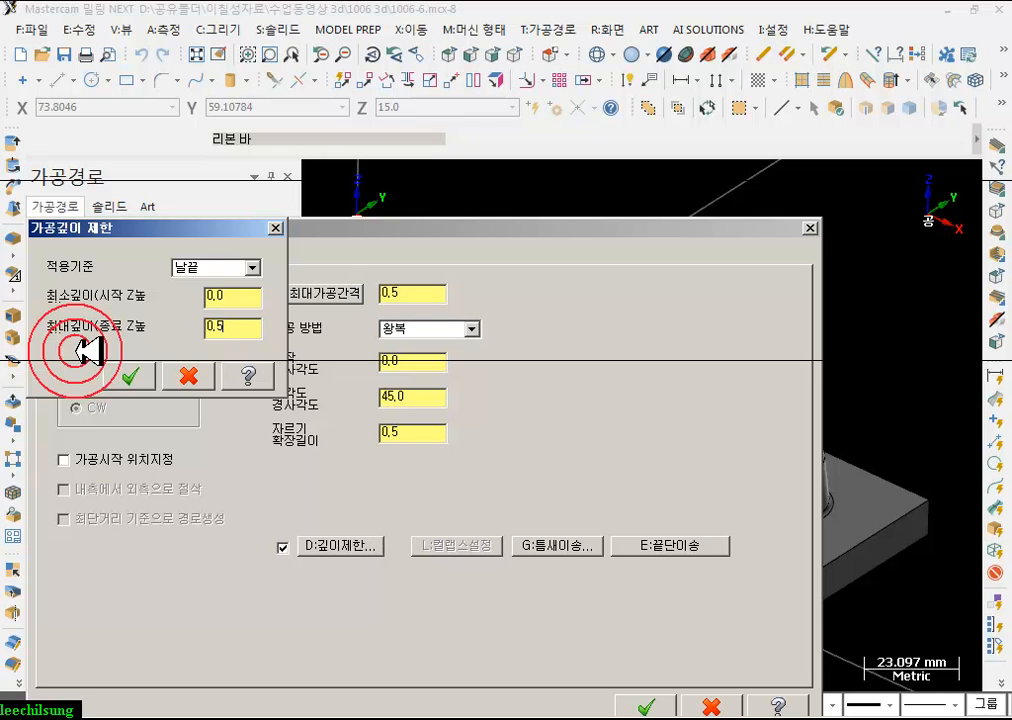
pyautogui.doubleClick(230, 328)
pyautogui.click(134, 434)
# - Set the minimum depth limit to 35 and generate the shallow finish toolpath
pyautogui.click(238, 300)
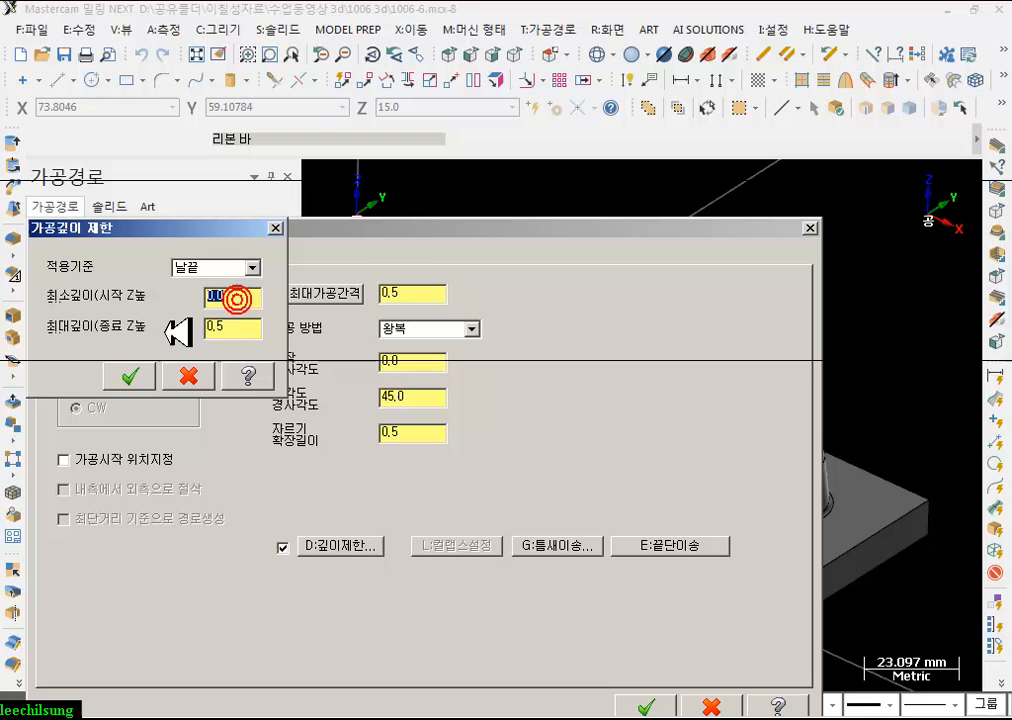
pyautogui.rightClick(226, 296)
pyautogui.click(275, 343)
pyautogui.click(556, 322)
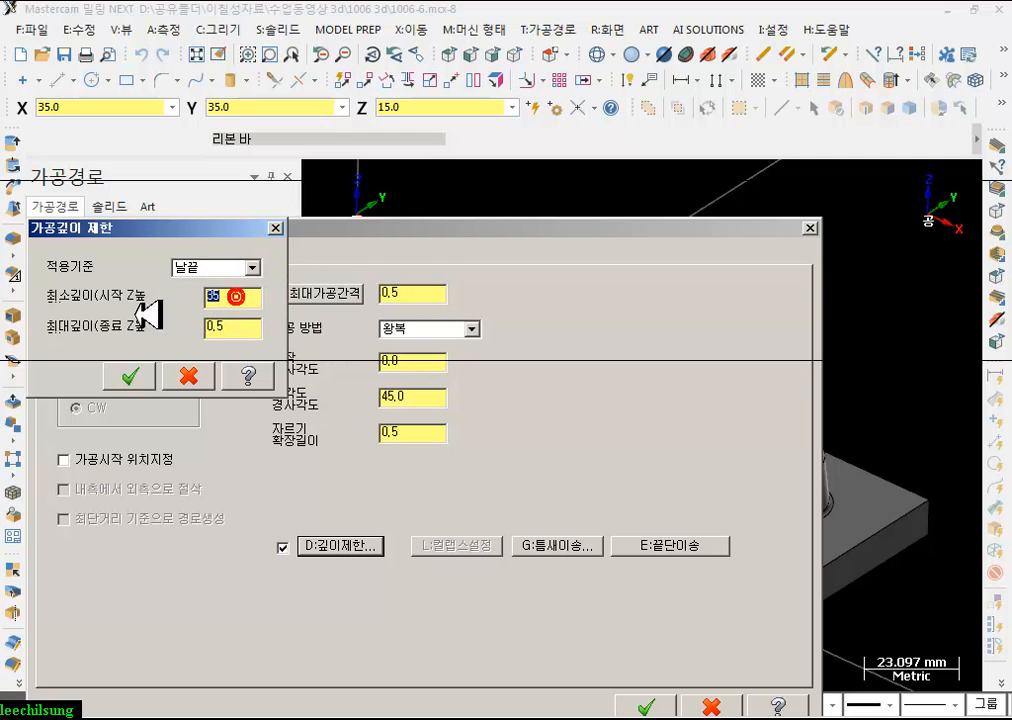
pyautogui.click(232, 333)
pyautogui.moveTo(238, 330); pyautogui.dragTo(130, 350)
pyautogui.moveTo(234, 331); pyautogui.dragTo(140, 348)
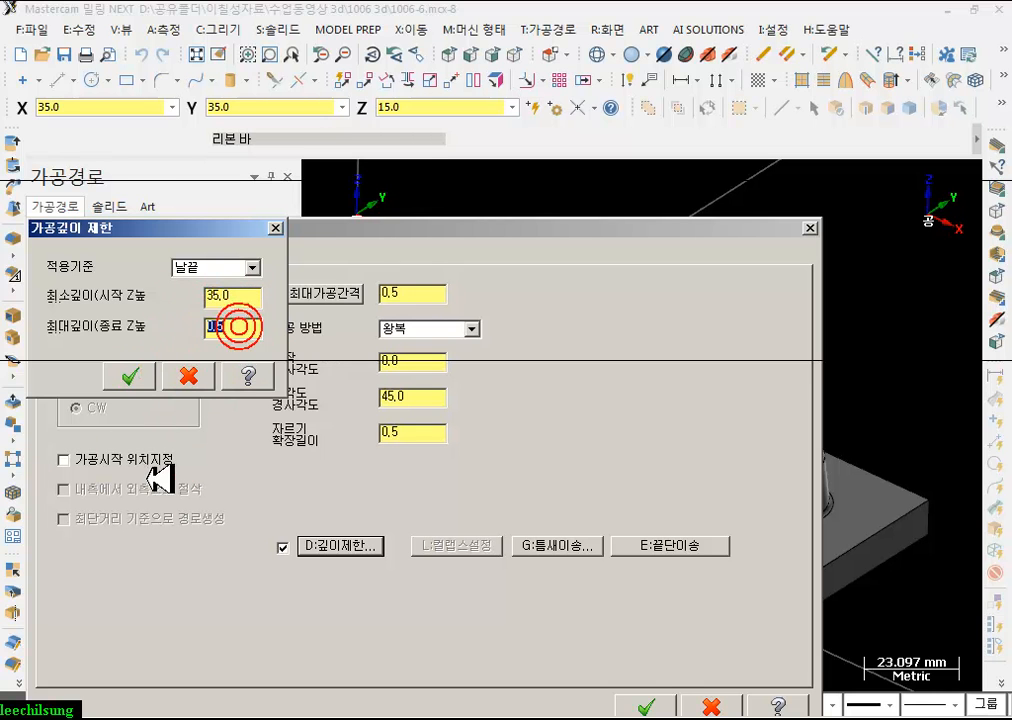
pyautogui.click(130, 375)
pyautogui.click(646, 705)
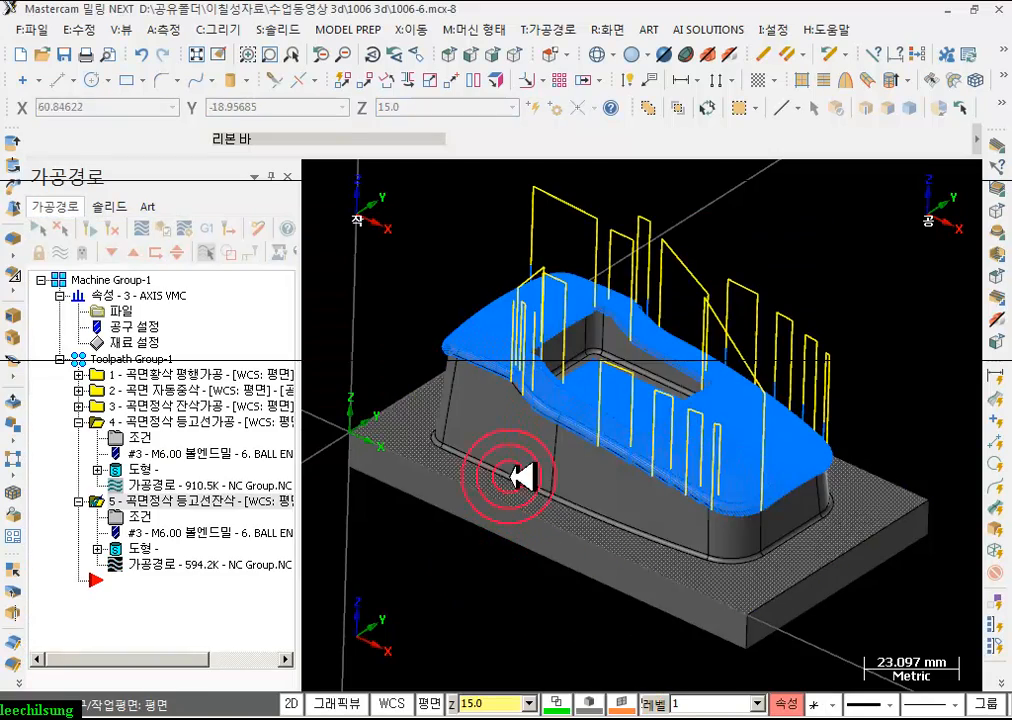
# - Display the contour and shallow finish toolpaths together and examine how they cover the part
pyautogui.scroll(4, 655, 373)
pyautogui.moveTo(655, 373); pyautogui.dragTo(409, 339, button='middle')
pyautogui.click(140, 422)
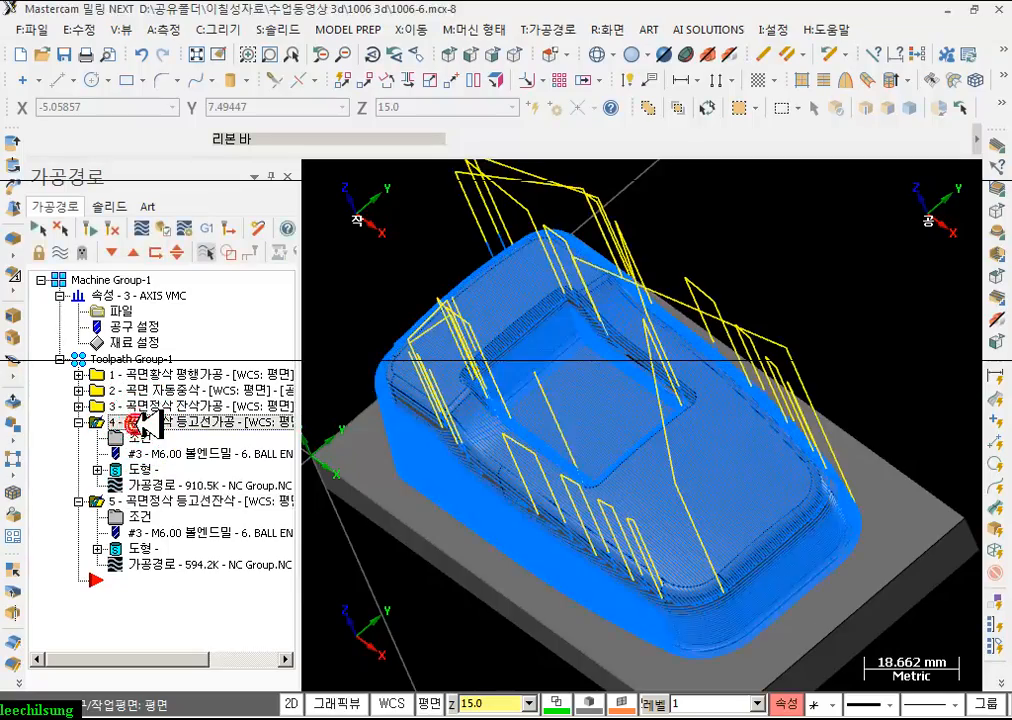
pyautogui.scroll(3, 580, 490)
pyautogui.moveTo(580, 470); pyautogui.dragTo(501, 388, button='middle')
# - Select every operation in the toolpath group and open them in the verification simulator
pyautogui.click(130, 358)
pyautogui.click(155, 225)
pyautogui.click(398, 289)
pyautogui.click(634, 424)
pyautogui.click(526, 703)
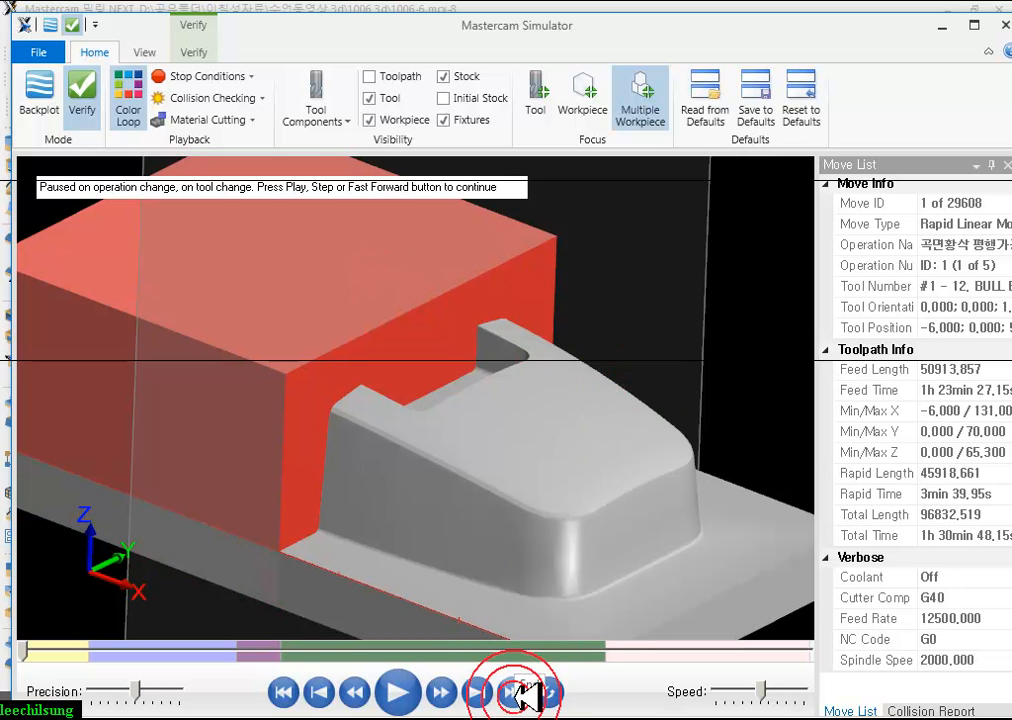
# - Turn off the YZ clipping plane so the whole stock block is shown for verification
pyautogui.click(207, 52)
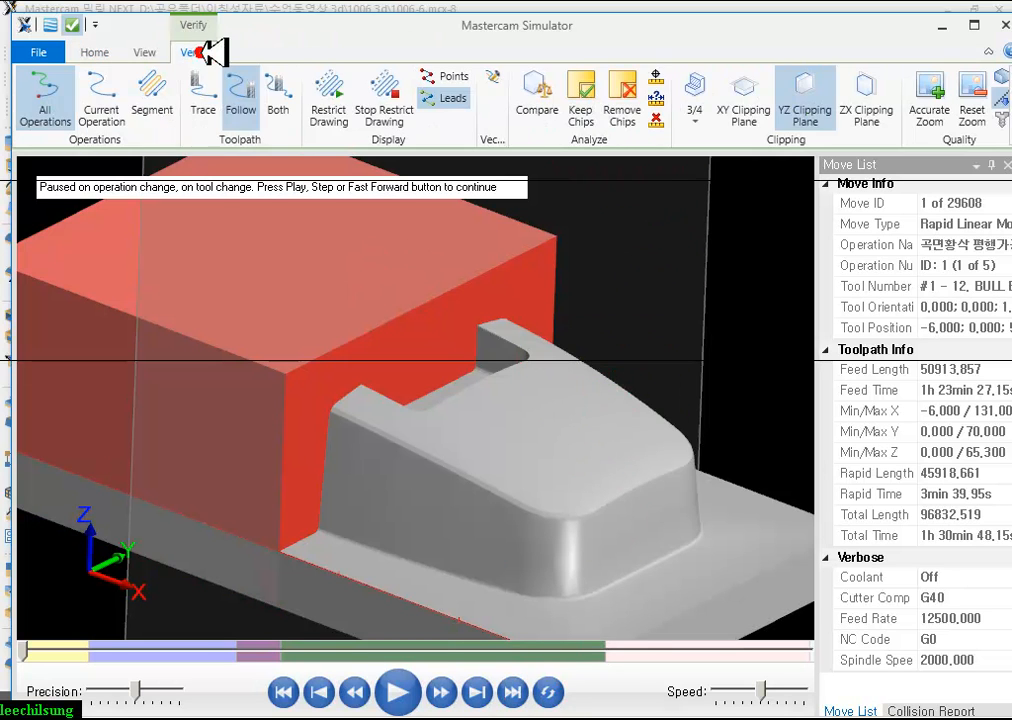
pyautogui.click(748, 98)
pyautogui.click(803, 95)
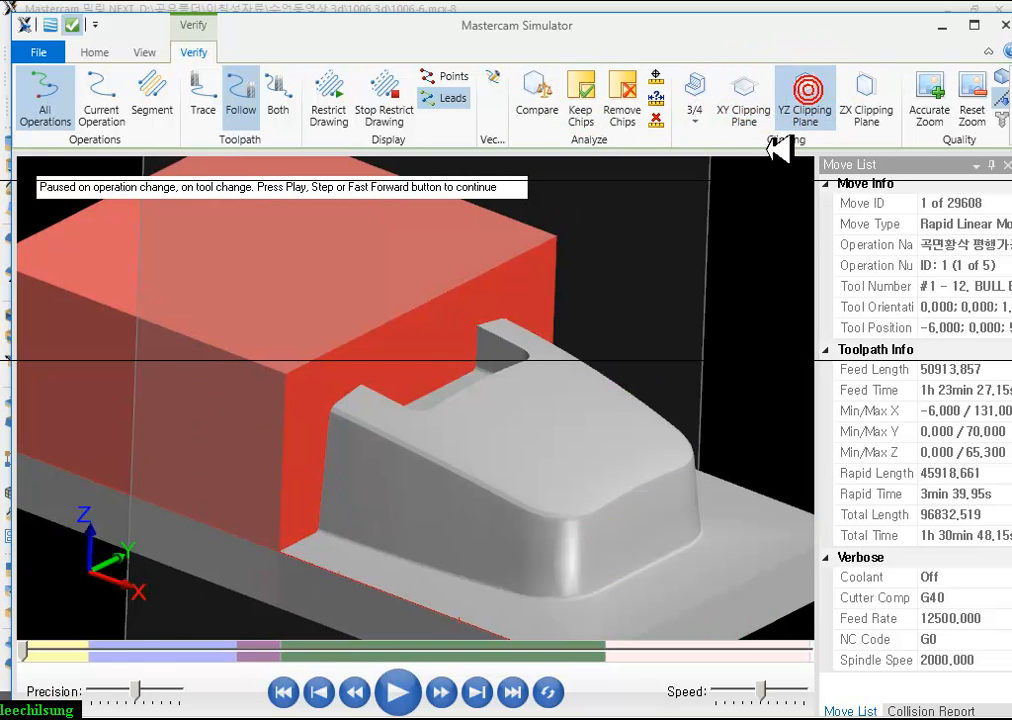
pyautogui.click(807, 97)
pyautogui.scroll(-5, 577, 388)
pyautogui.scroll(2, 614, 291)
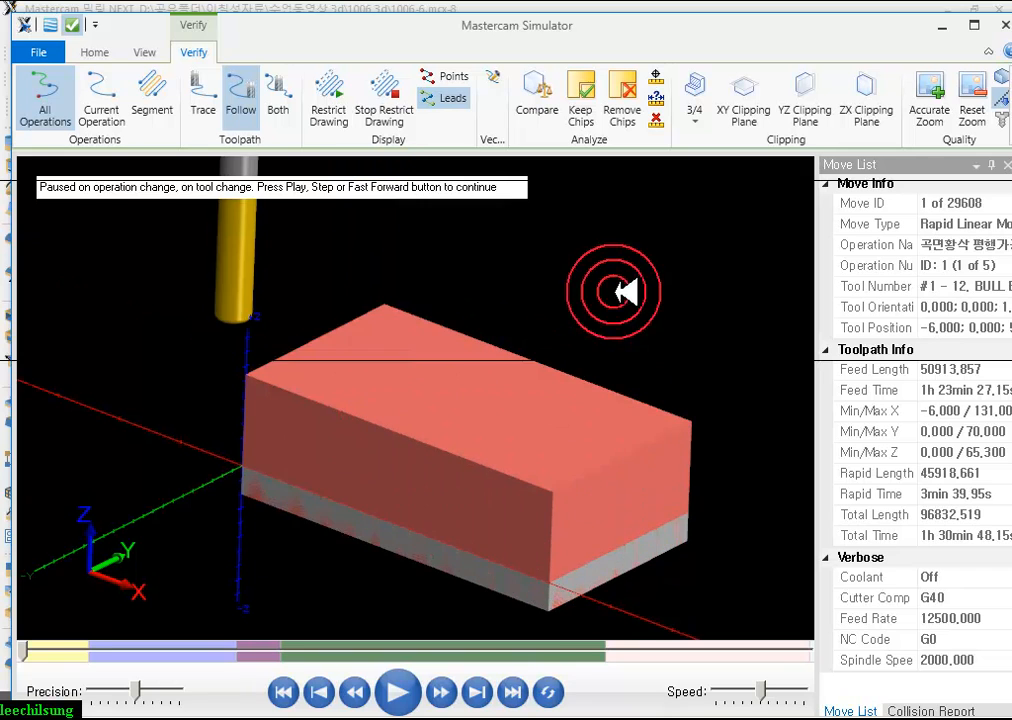
# - Simulate all five operations to the end, inspecting the machined stock before the shallow finish runs
pyautogui.click(513, 691)
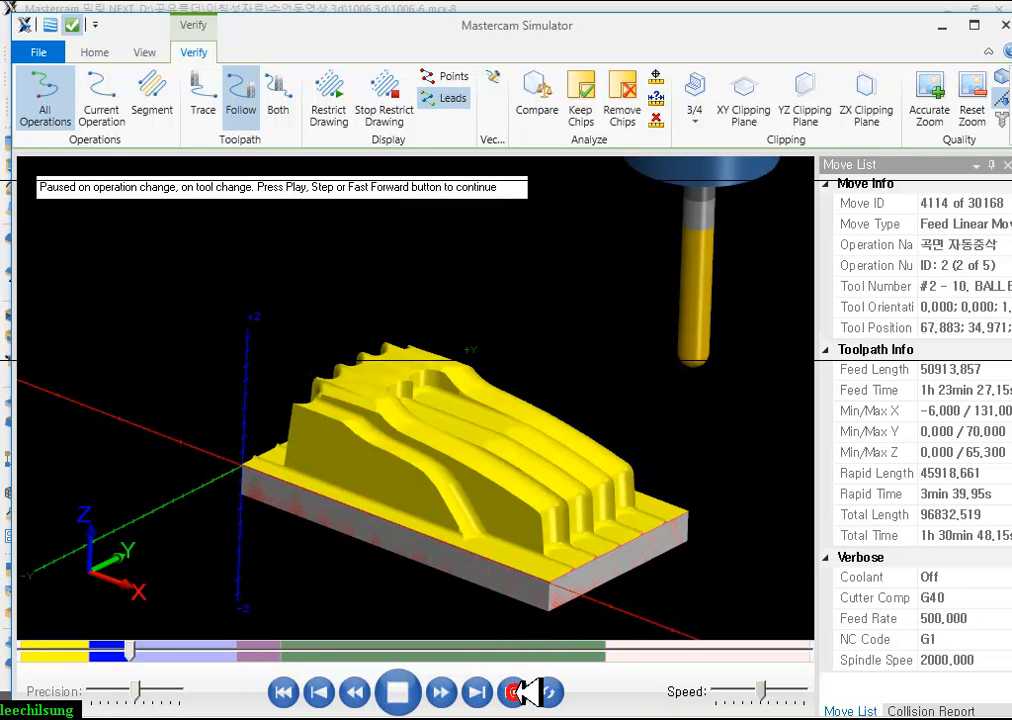
pyautogui.click(513, 691)
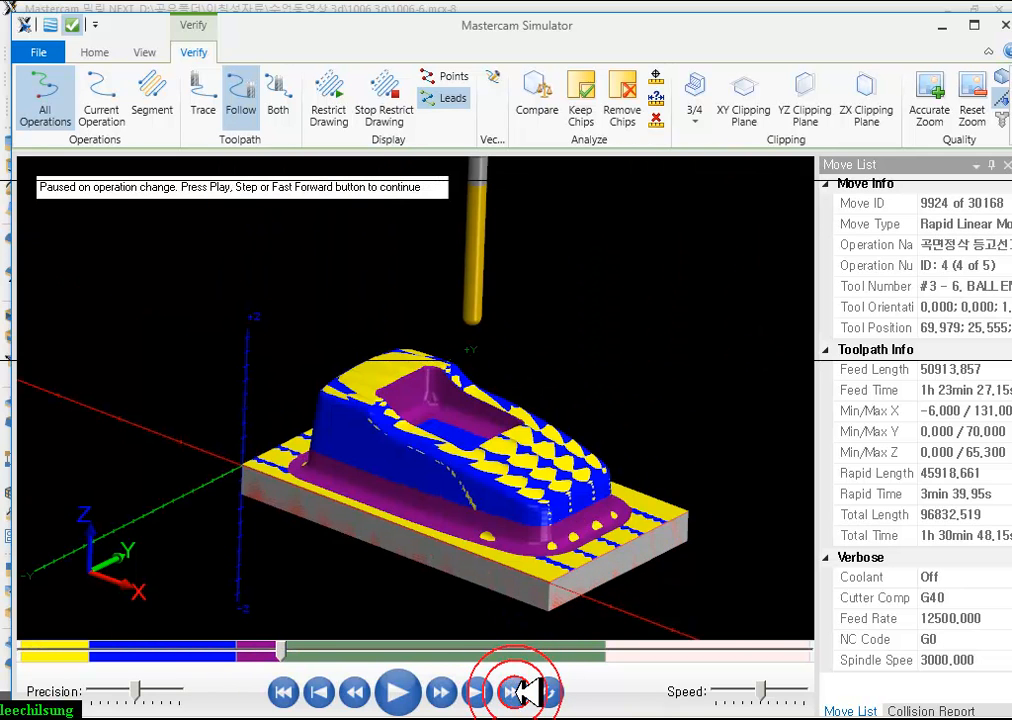
pyautogui.click(513, 691)
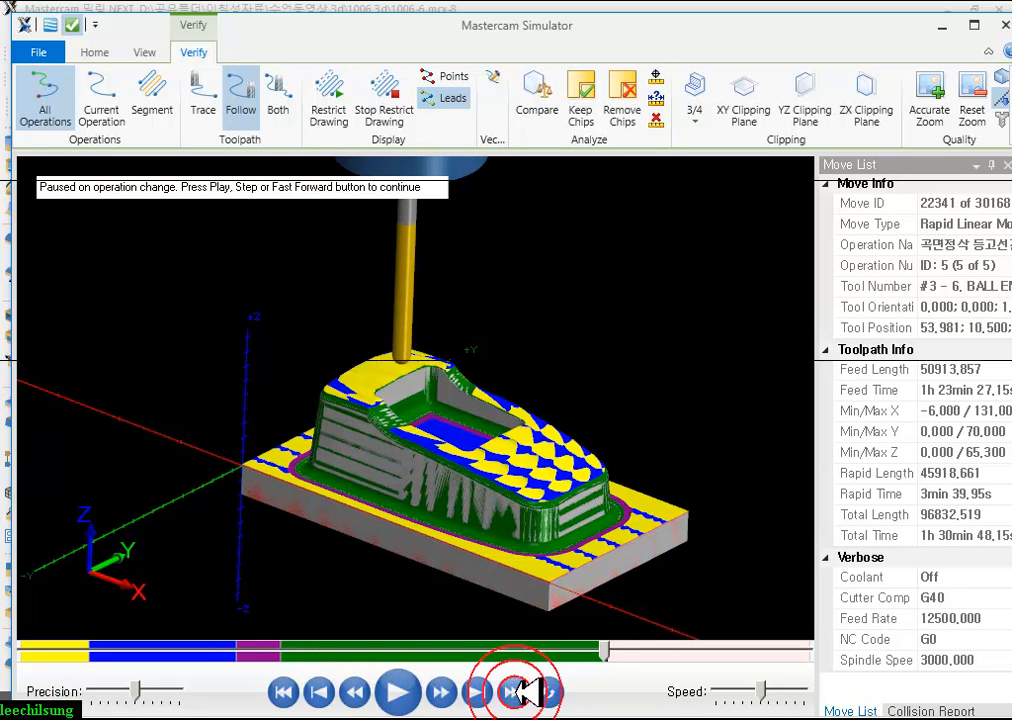
pyautogui.click(517, 420)
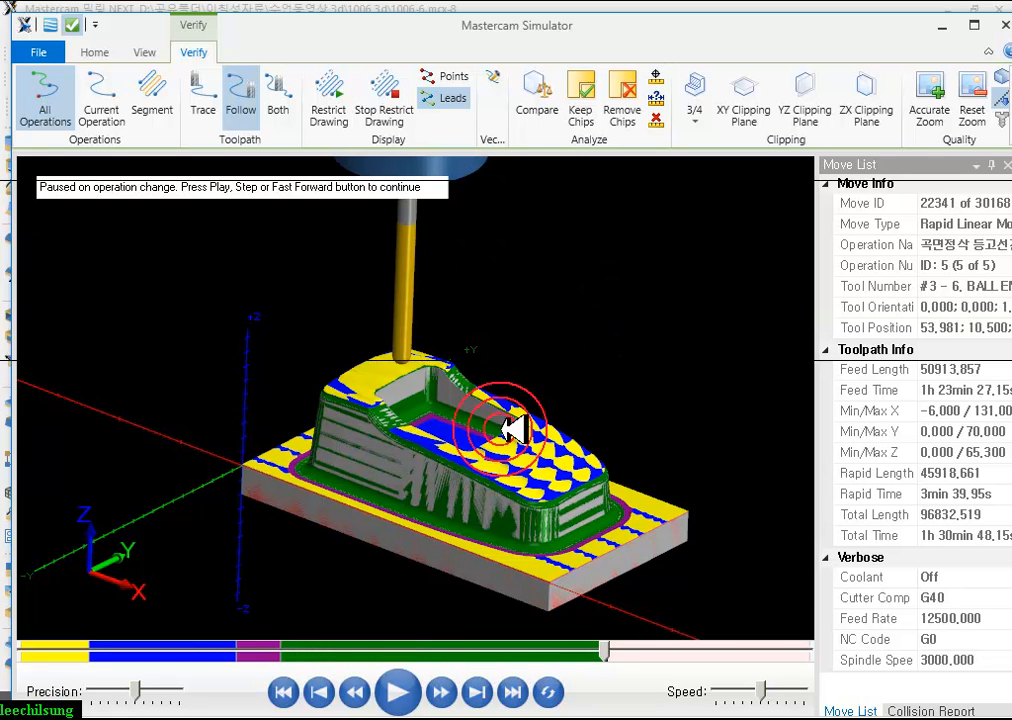
pyautogui.scroll(3, 396, 470)
pyautogui.scroll(1, 388, 470)
pyautogui.scroll(-1, 270, 420)
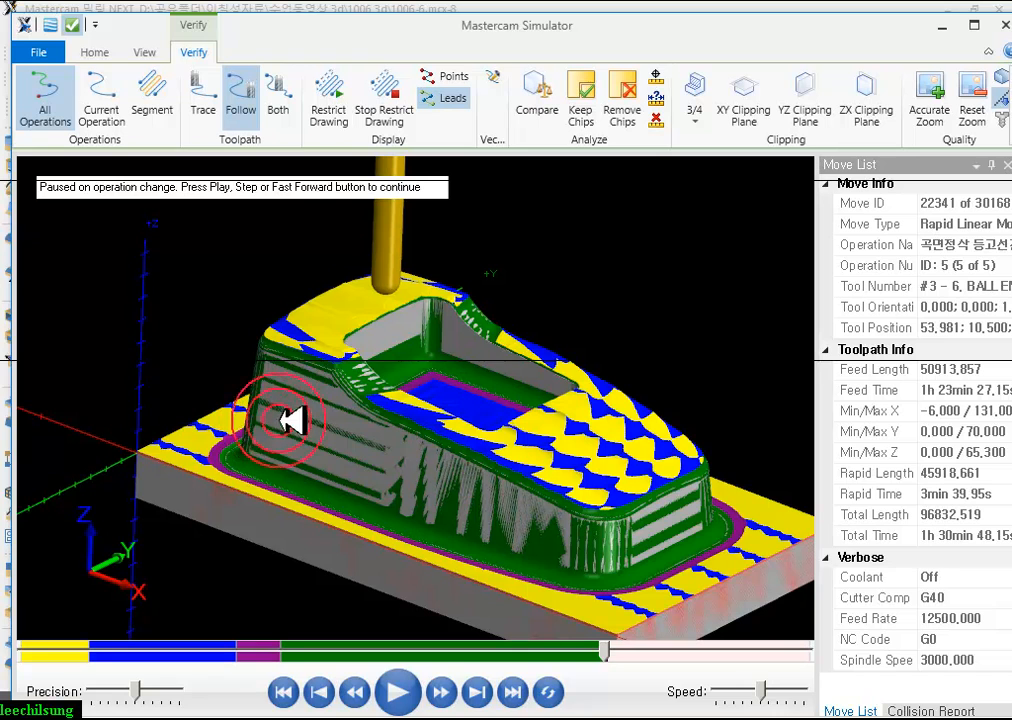
pyautogui.click(513, 691)
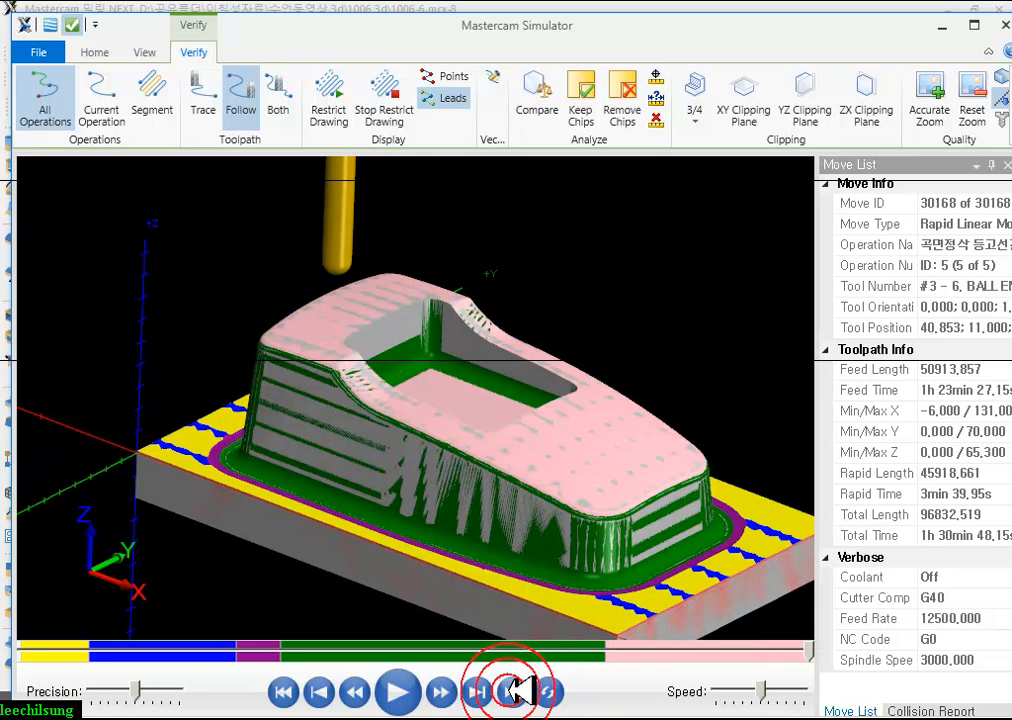
# - Open the stock comparison for the fully machined part, viewing the pocket, top surface and side walls
pyautogui.moveTo(490, 370); pyautogui.dragTo(517, 328)
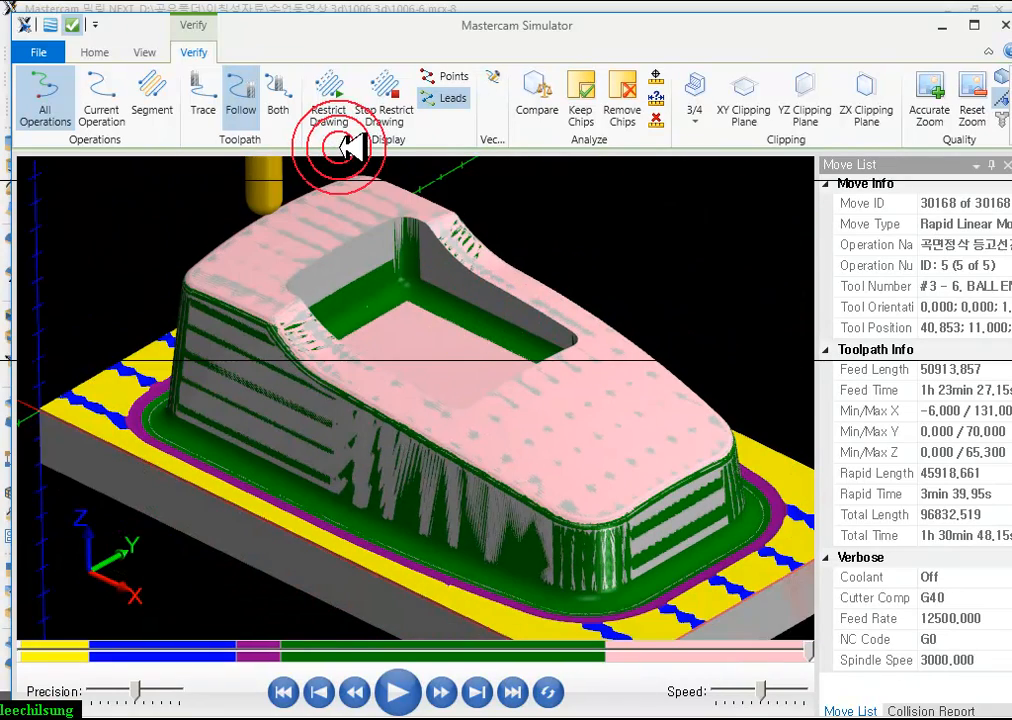
pyautogui.click(689, 226)
pyautogui.moveTo(318, 285); pyautogui.dragTo(300, 287)
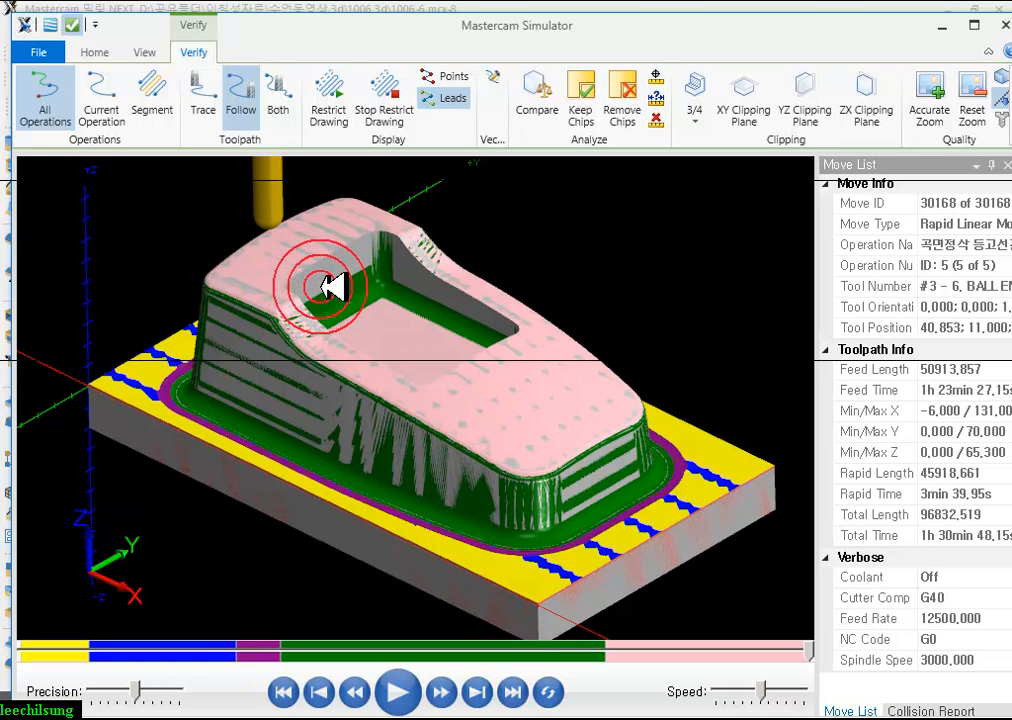
pyautogui.click(540, 110)
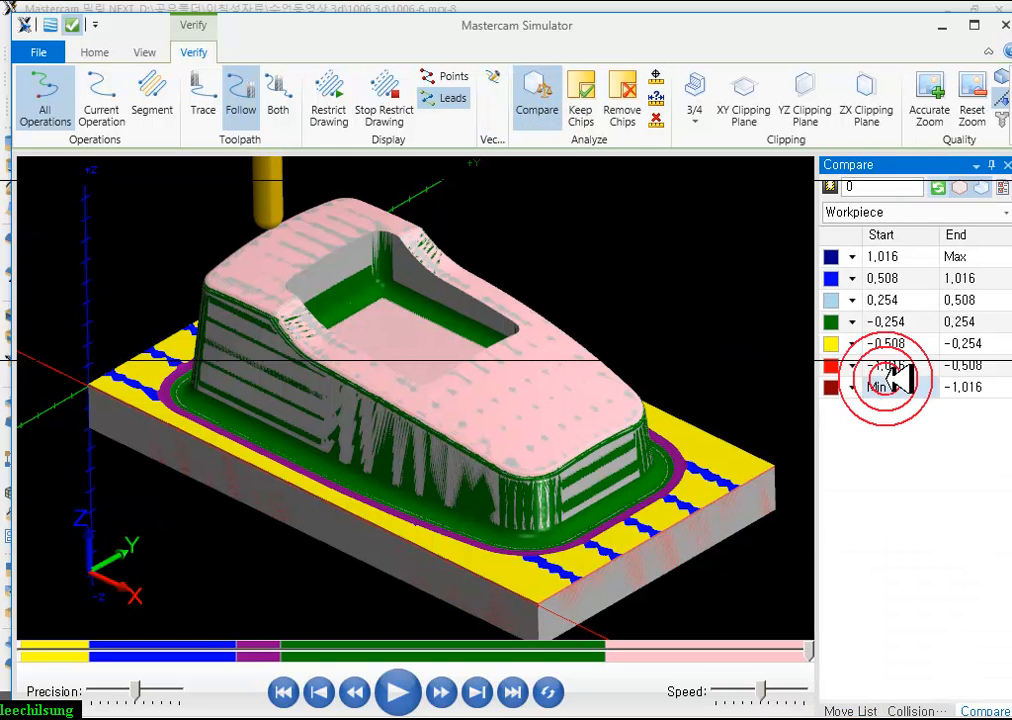
# - Hide the workpiece model so that only the machined stock is displayed
pyautogui.click(96, 52)
pyautogui.click(378, 119)
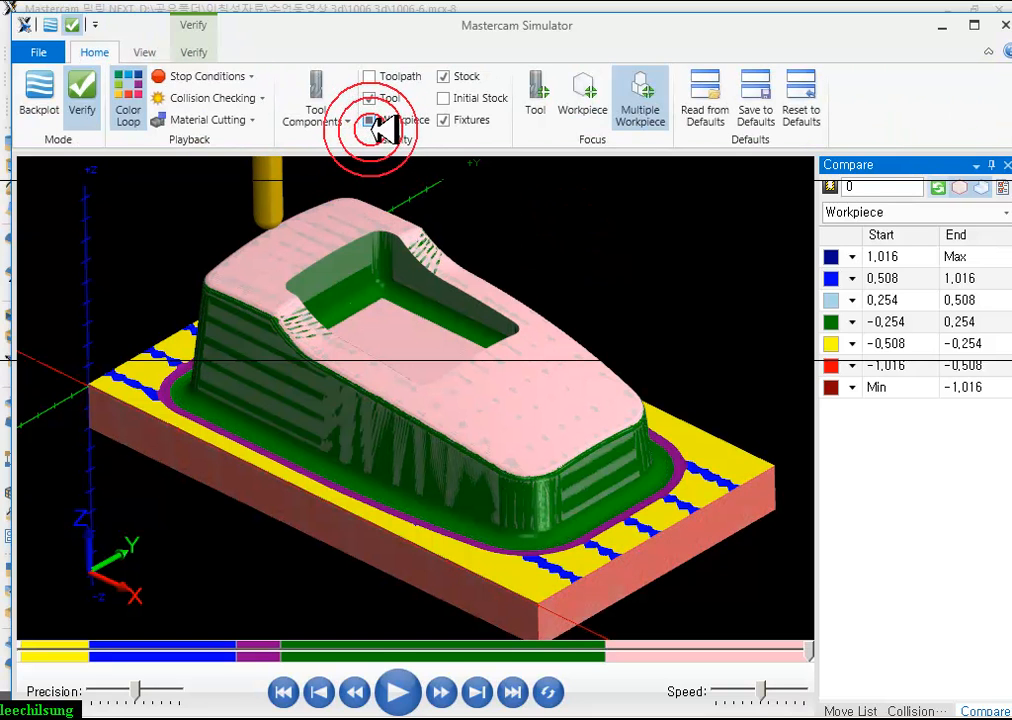
pyautogui.click(376, 120)
pyautogui.click(450, 328)
pyautogui.click(587, 214)
pyautogui.click(465, 395)
pyautogui.click(568, 392)
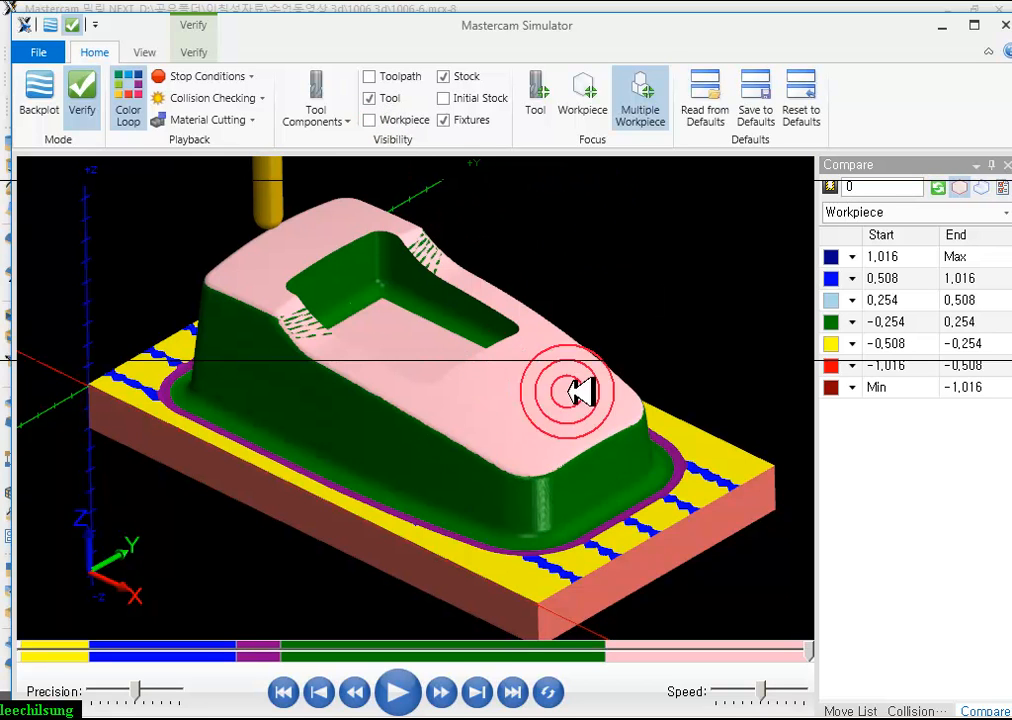
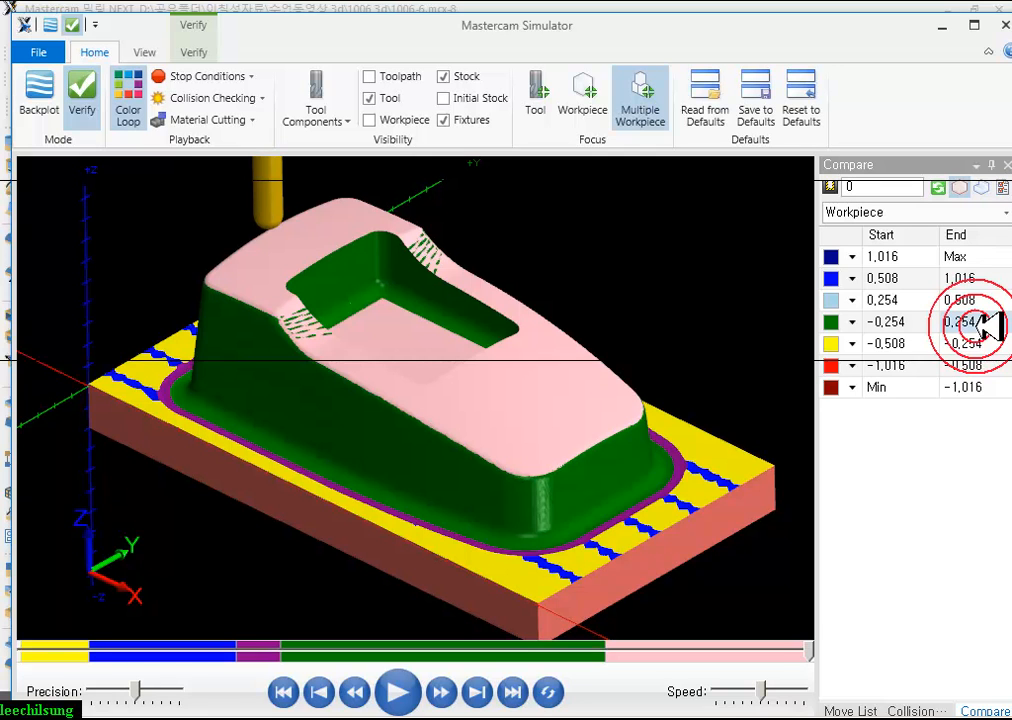
# - Set the green comparison band to start at -0.05 and end at 0.05
pyautogui.click(912, 322)
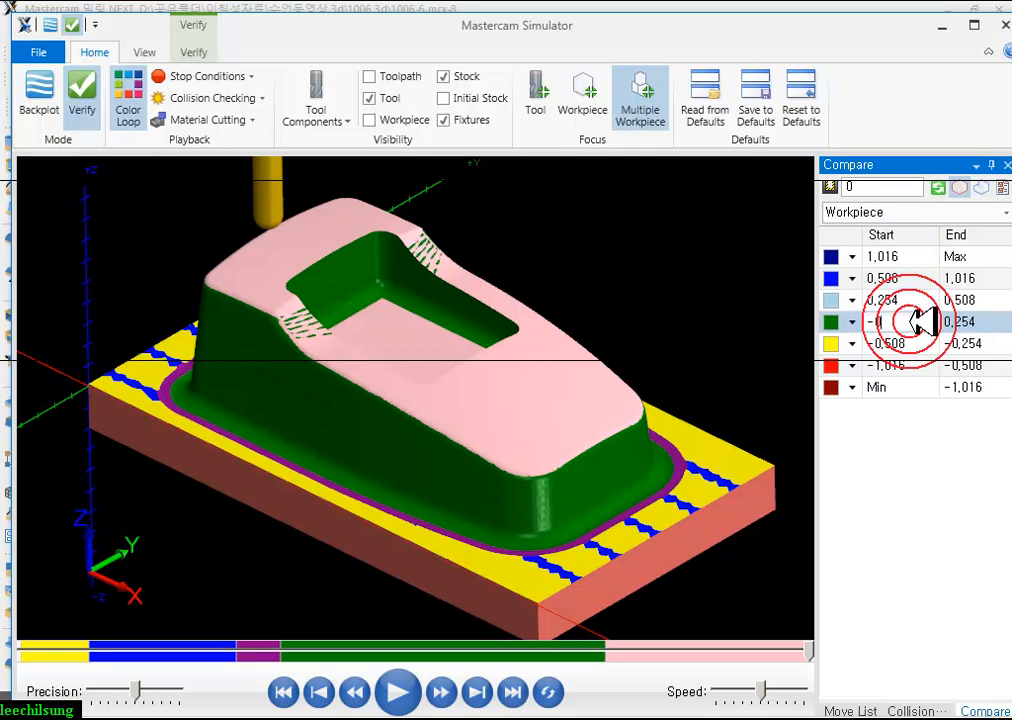
pyautogui.click(966, 321)
pyautogui.moveTo(978, 321); pyautogui.dragTo(886, 323)
pyautogui.write('0')
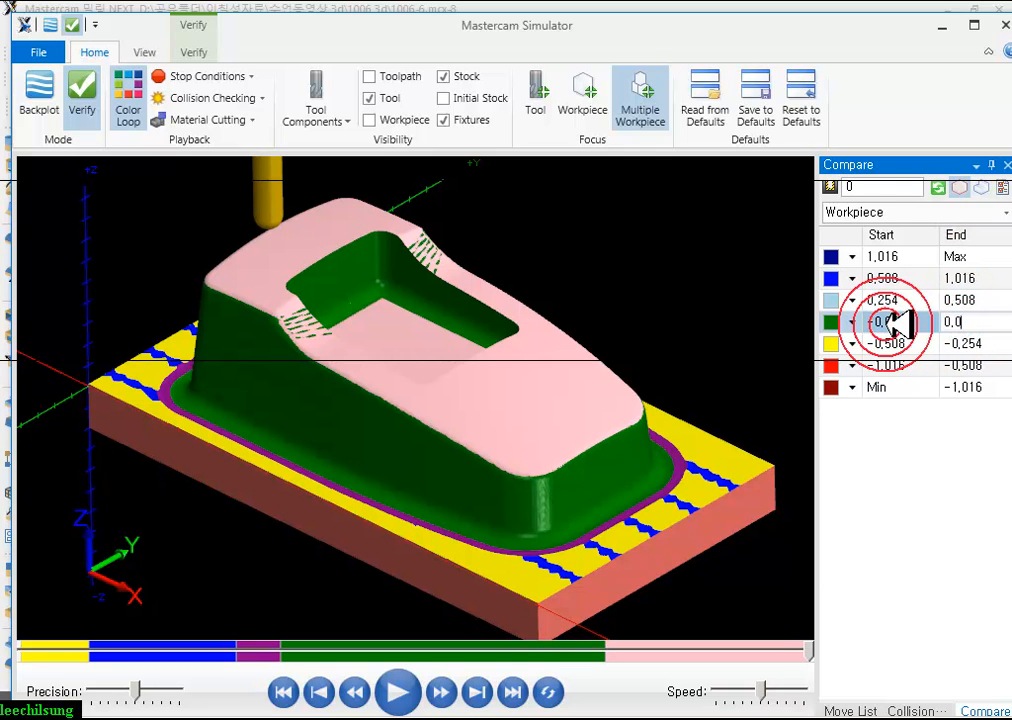
pyautogui.press('Return')
pyautogui.click(917, 317)
pyautogui.click(962, 321)
pyautogui.click(906, 324)
pyautogui.click(965, 323)
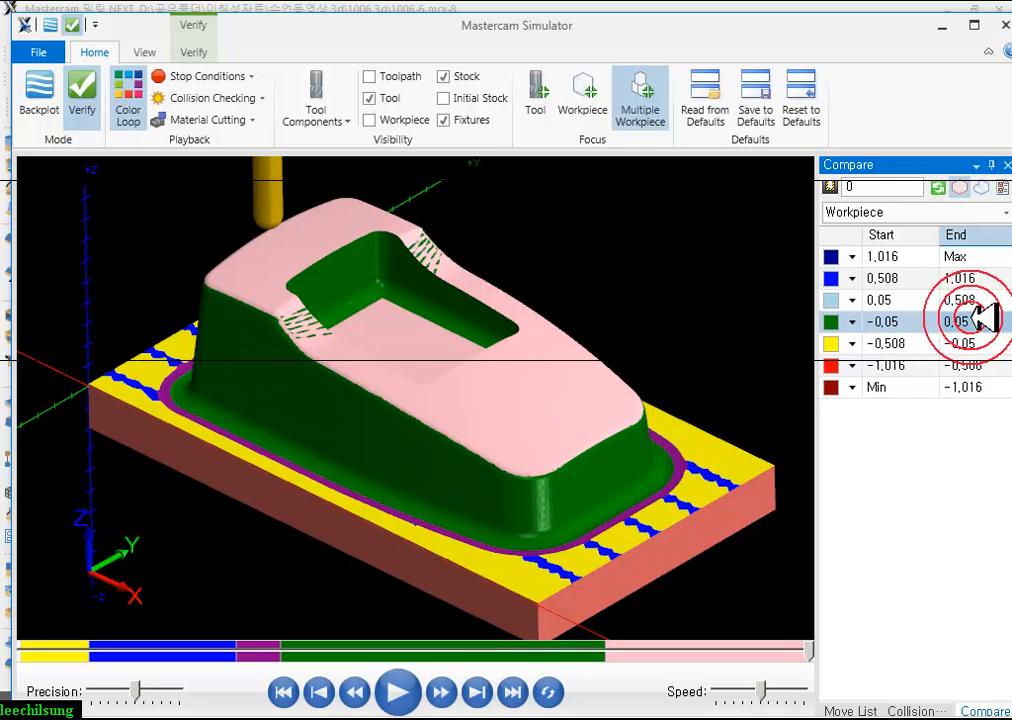
# - Recalculate the stock comparison with the edited tolerance bands
pyautogui.click(966, 344)
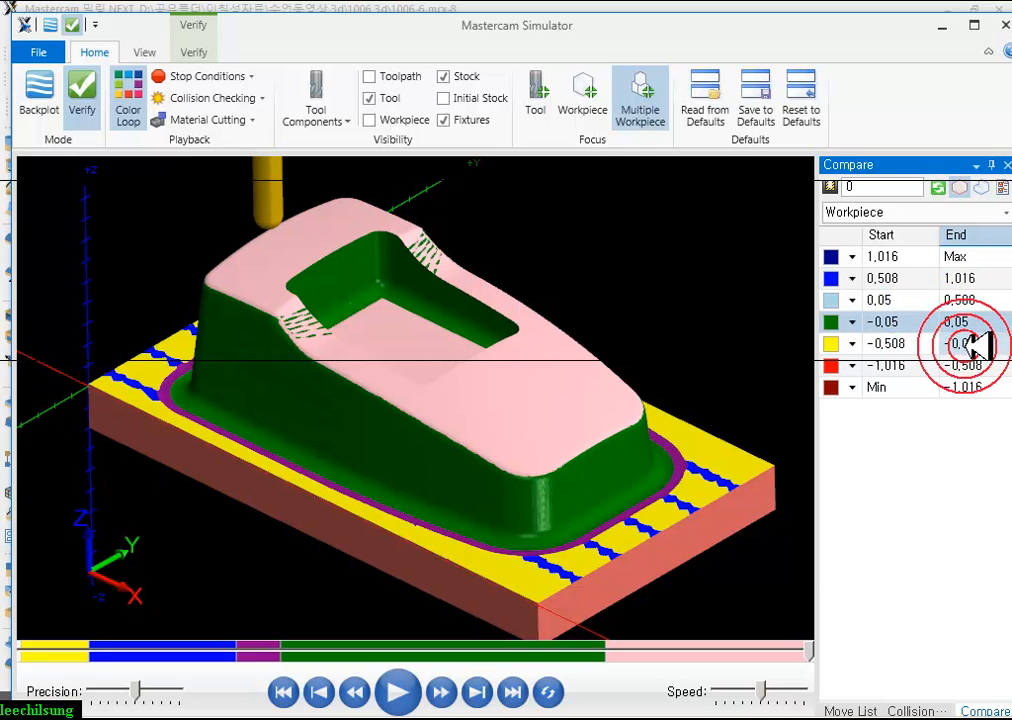
pyautogui.click(900, 344)
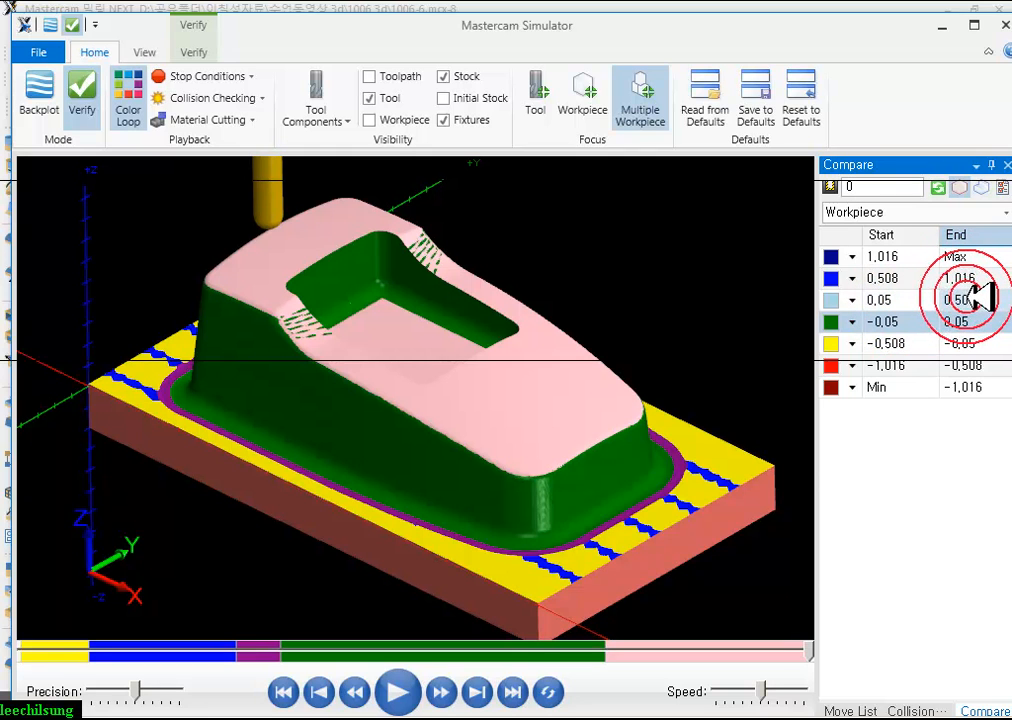
pyautogui.click(947, 187)
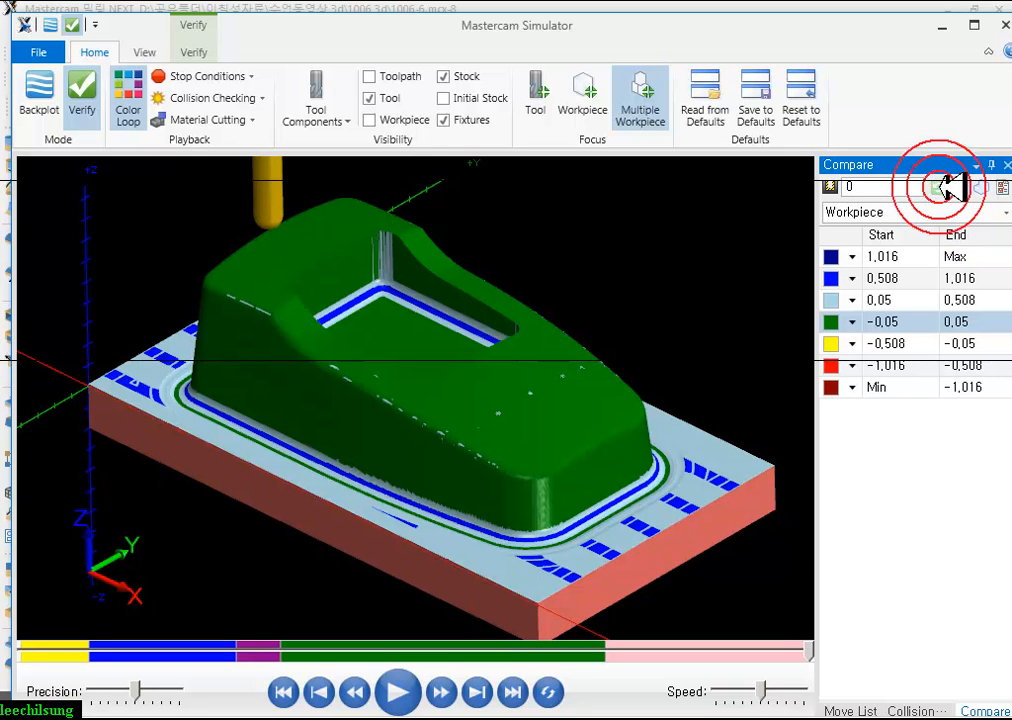
# - Examine the deviation colors along the part's upper edge and in the pocket's corner and floor fillets
pyautogui.scroll(3, 560, 370)
pyautogui.moveTo(530, 346); pyautogui.dragTo(494, 334, button='middle')
pyautogui.scroll(6, 420, 457)
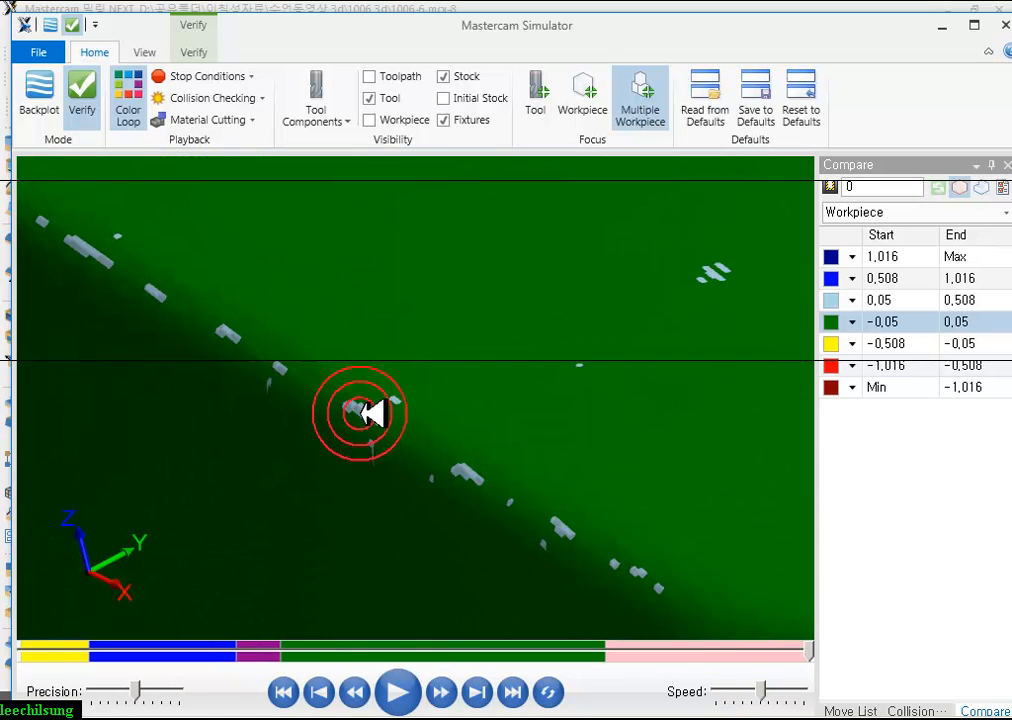
pyautogui.scroll(-6, 372, 412)
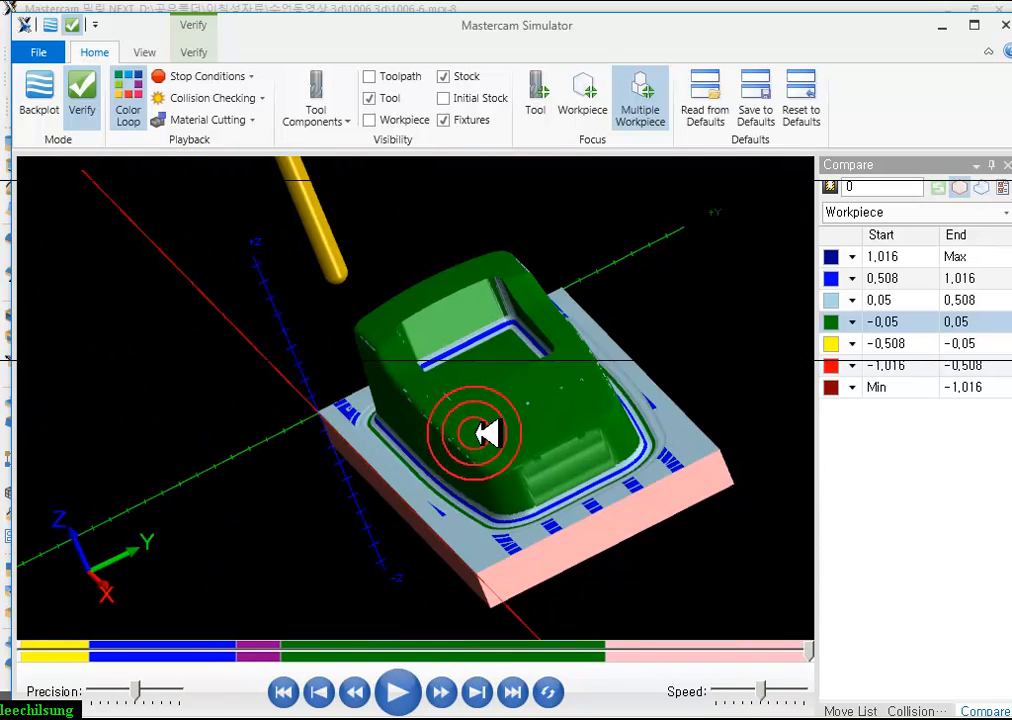
pyautogui.moveTo(487, 432); pyautogui.dragTo(600, 363, button='middle')
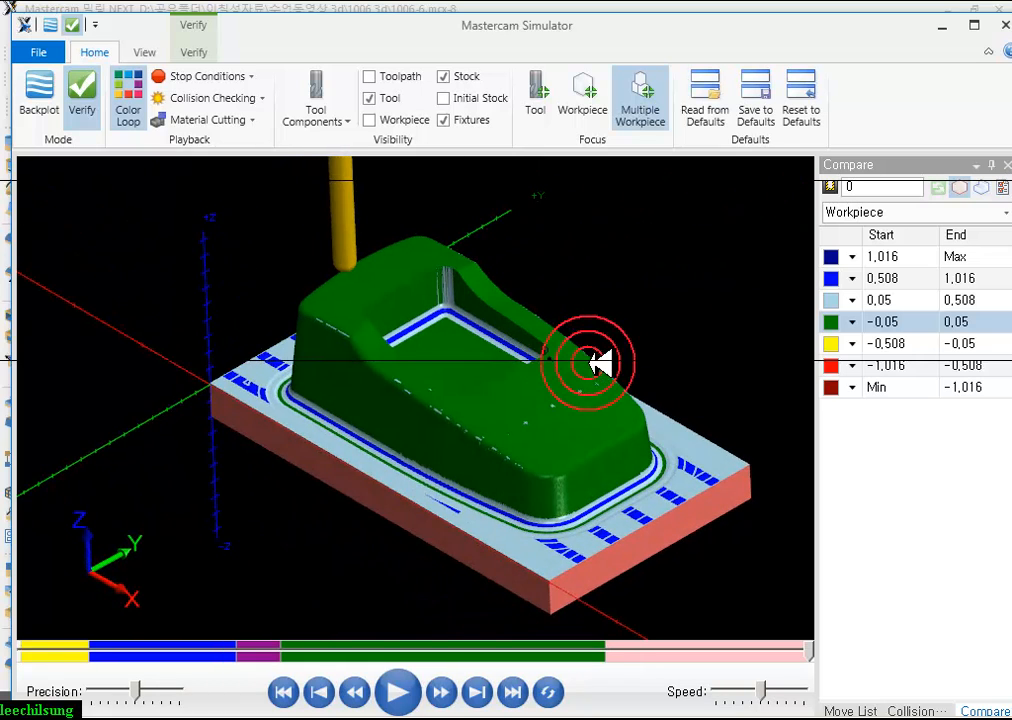
pyautogui.scroll(5, 548, 337)
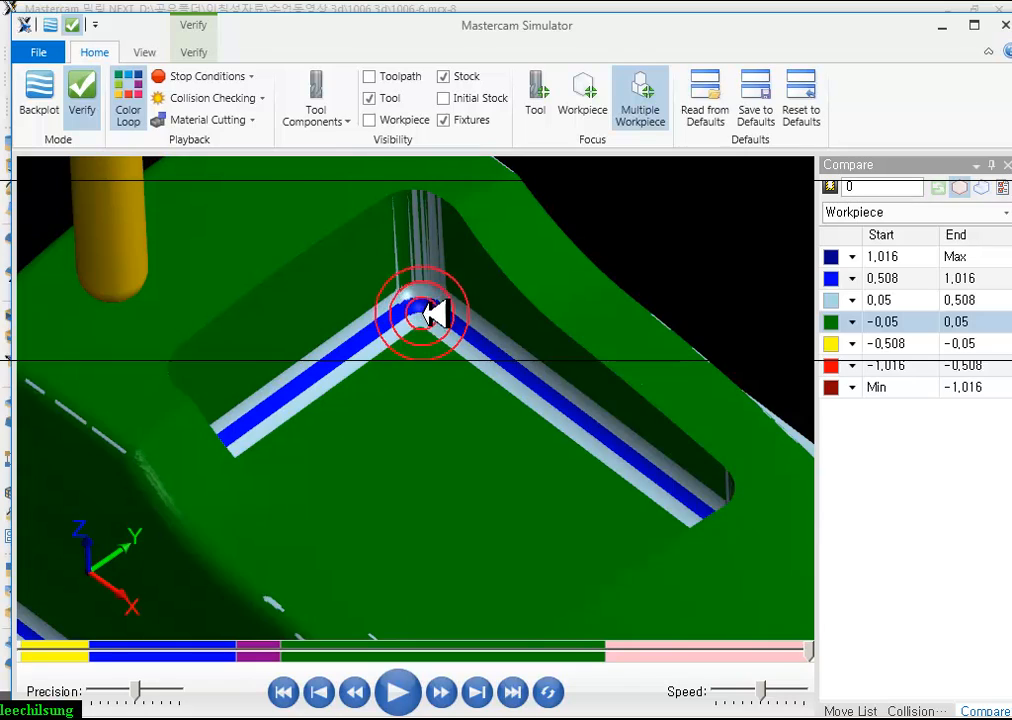
pyautogui.scroll(-4, 443, 303)
pyautogui.moveTo(445, 301)
pyautogui.mouseDown(button='middle')
pyautogui.moveTo(402, 328)
pyautogui.moveTo(450, 301)
pyautogui.mouseUp(button='middle')
pyautogui.scroll(-3, 452, 282)
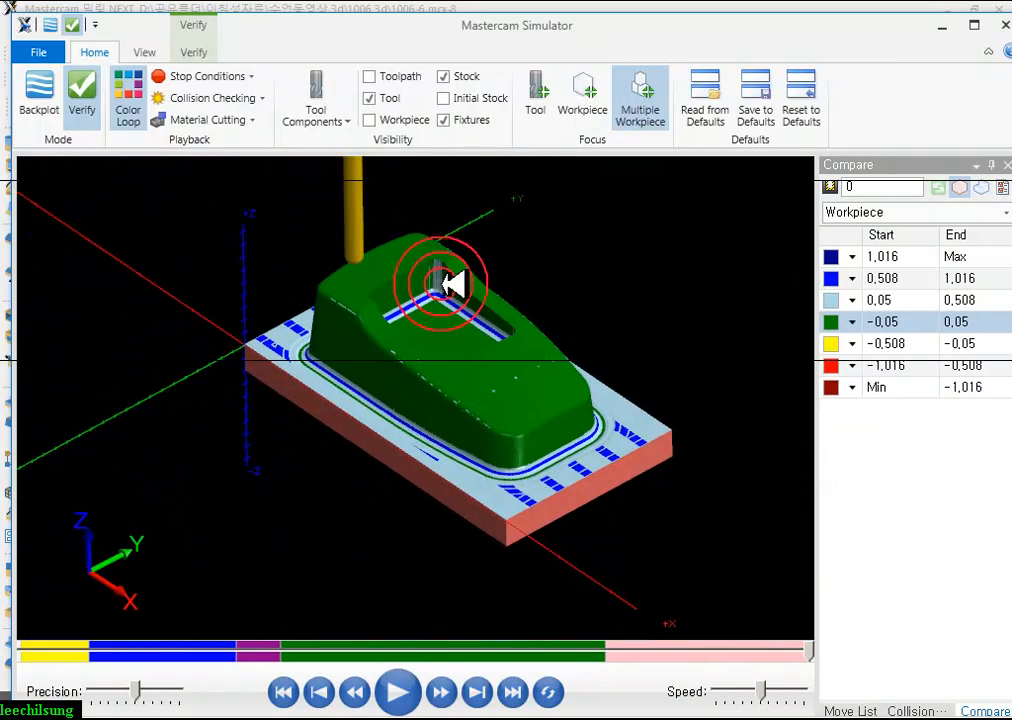
pyautogui.scroll(4, 505, 330)
pyautogui.moveTo(505, 330)
pyautogui.mouseDown(button='middle')
pyautogui.moveTo(482, 316)
pyautogui.moveTo(495, 315)
pyautogui.mouseUp(button='middle')
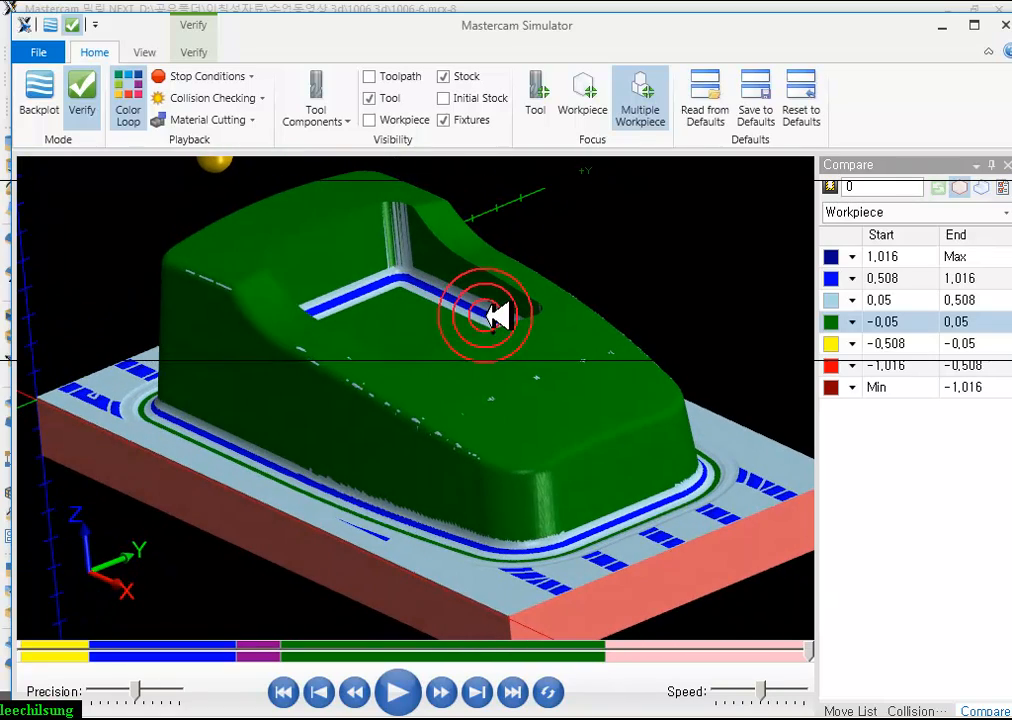
pyautogui.scroll(-3, 542, 325)
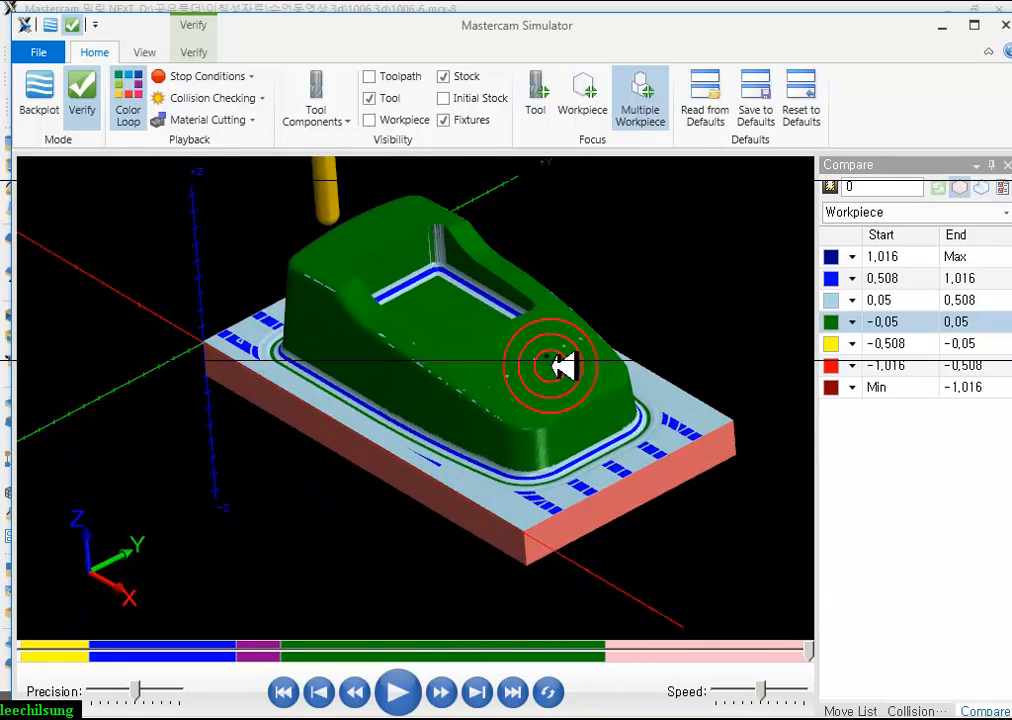
# - Examine the deviation colors on the flat base surface and along the fillet around the foot of the part
pyautogui.scroll(5, 682, 470)
pyautogui.moveTo(625, 440); pyautogui.dragTo(511, 438, button='middle')
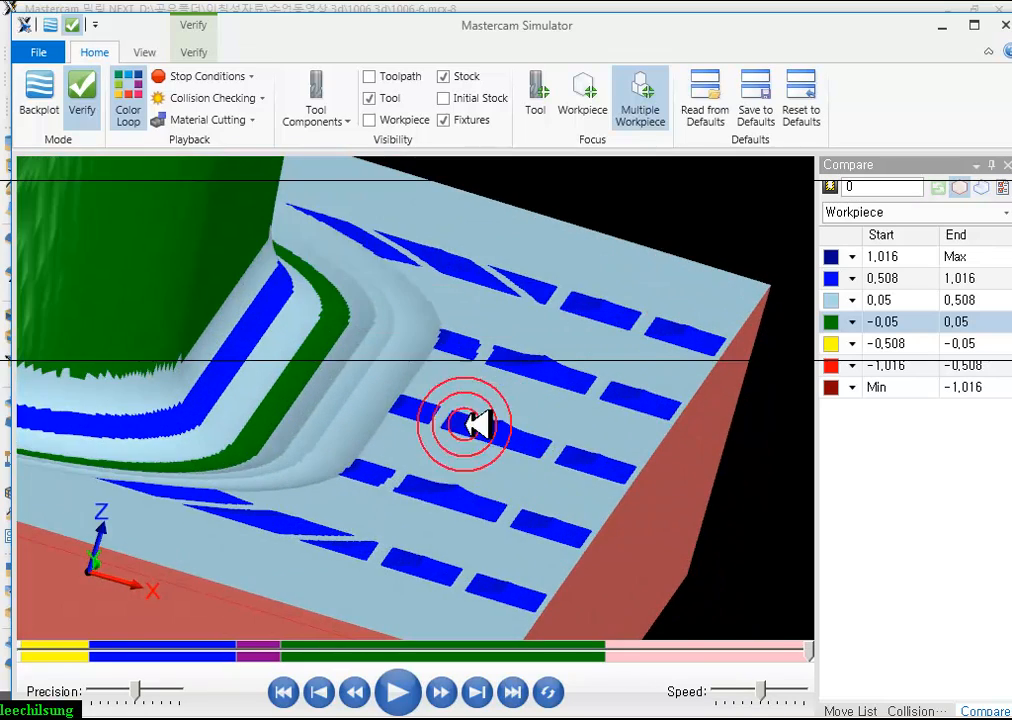
pyautogui.scroll(-5, 655, 416)
pyautogui.scroll(2, 609, 398)
pyautogui.moveTo(601, 397); pyautogui.dragTo(595, 427, button='middle')
pyautogui.scroll(-3, 584, 427)
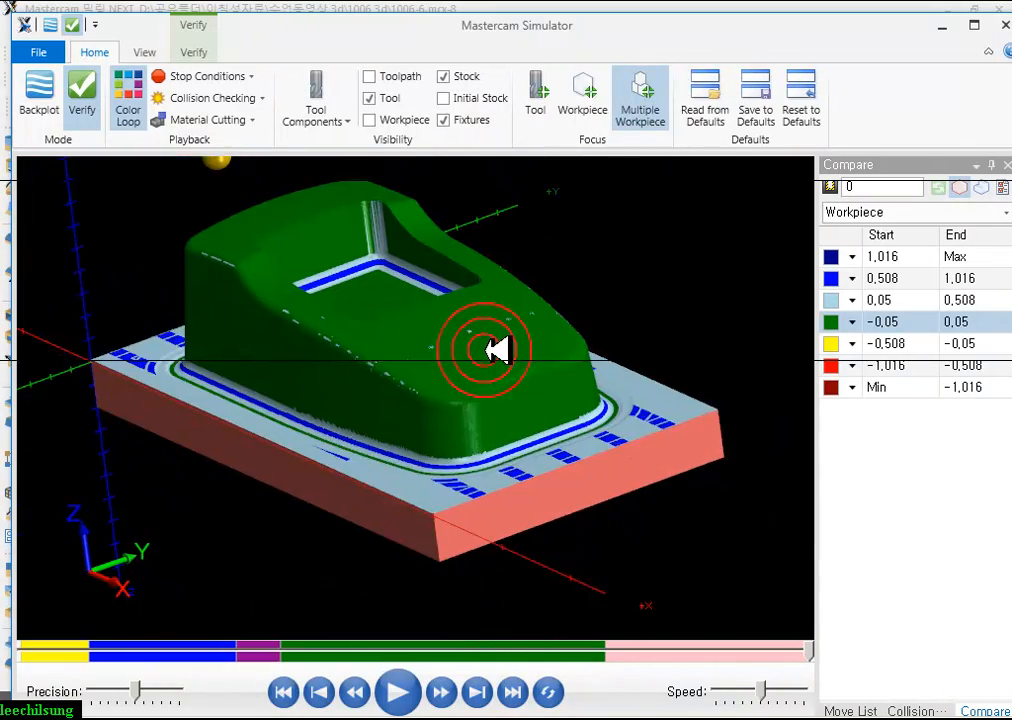
pyautogui.scroll(3, 483, 347)
pyautogui.scroll(-3, 602, 422)
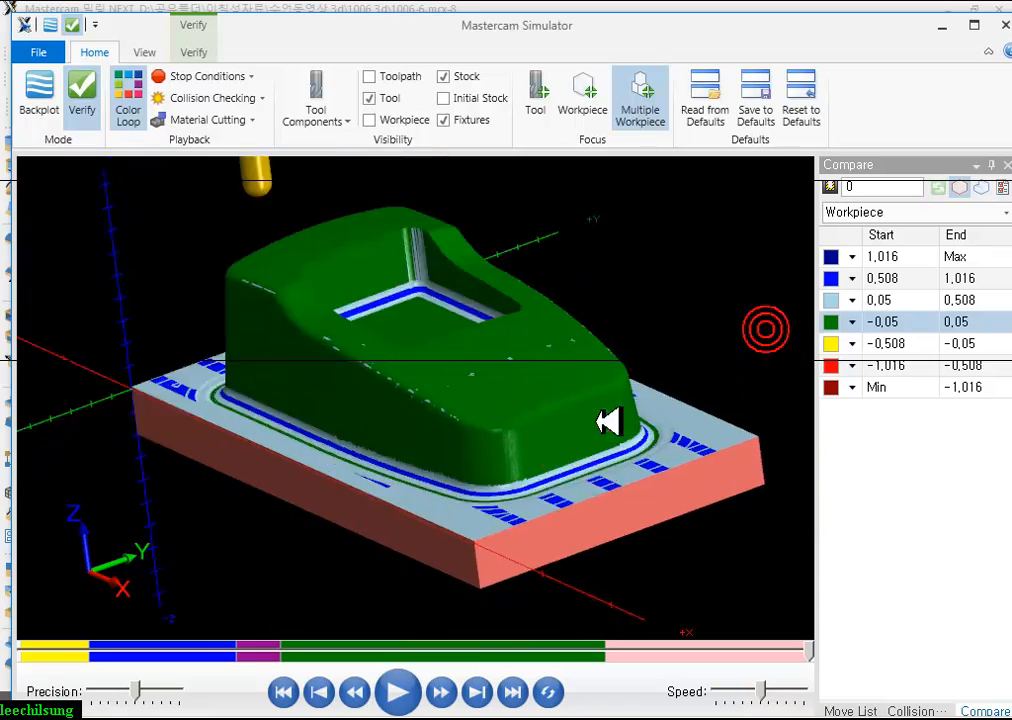
pyautogui.moveTo(612, 400); pyautogui.dragTo(641, 412, button='middle')
pyautogui.scroll(5, 610, 483)
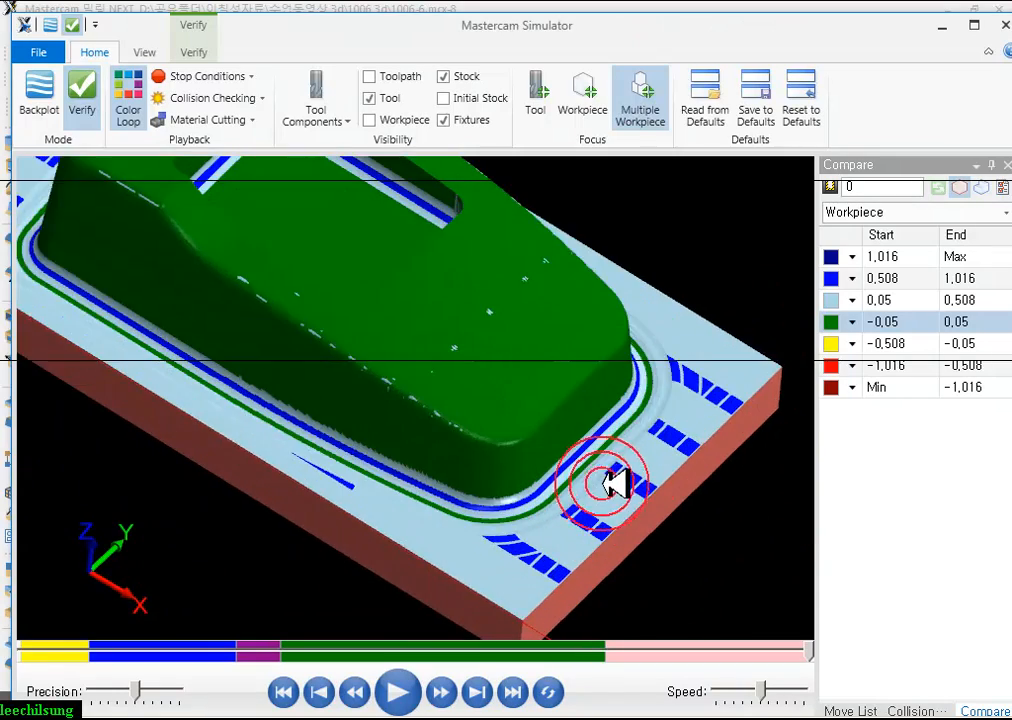
pyautogui.scroll(2, 622, 462)
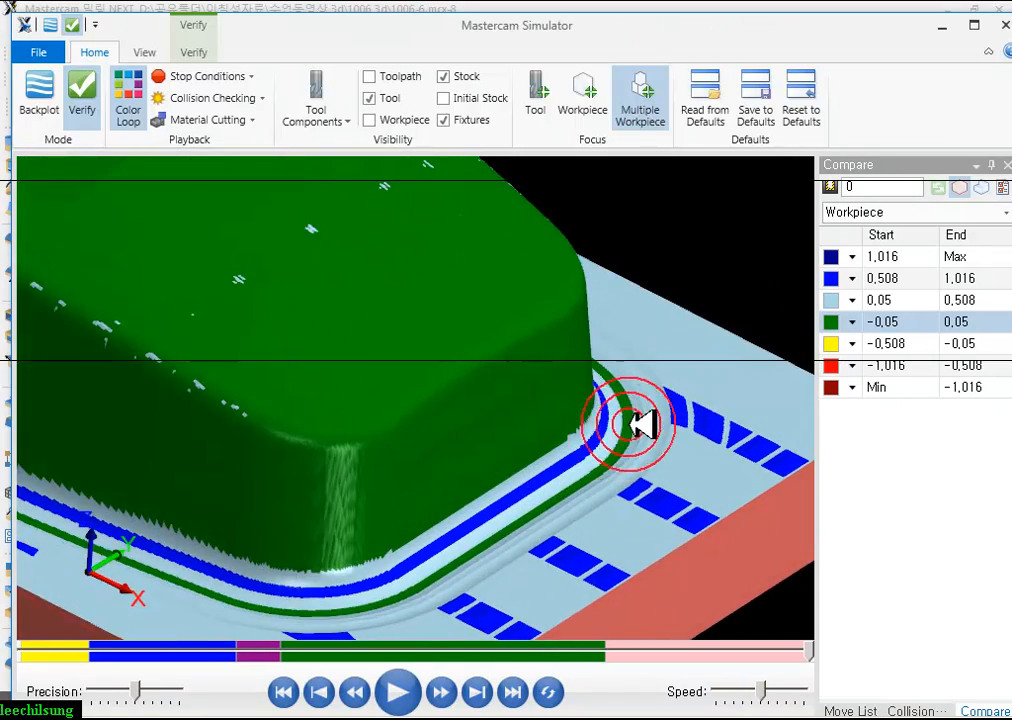
pyautogui.scroll(-6, 644, 422)
pyautogui.scroll(2, 674, 377)
# - Close the simulator and collapse operations 4 and 5 in the toolpath group
pyautogui.click(1005, 24)
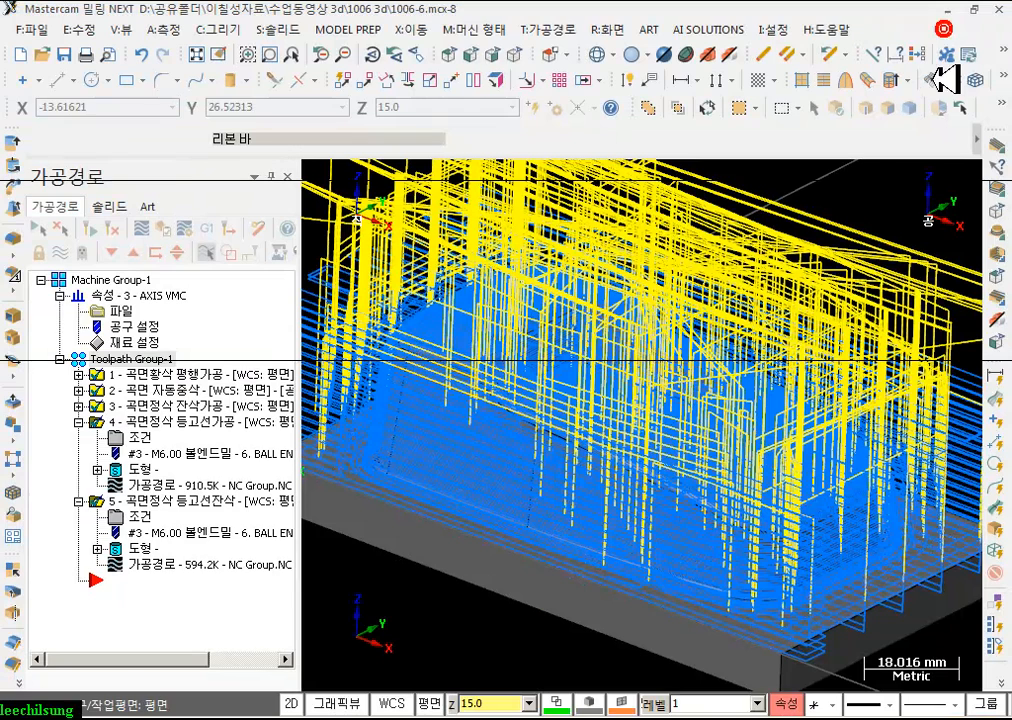
pyautogui.click(79, 422)
pyautogui.click(79, 438)
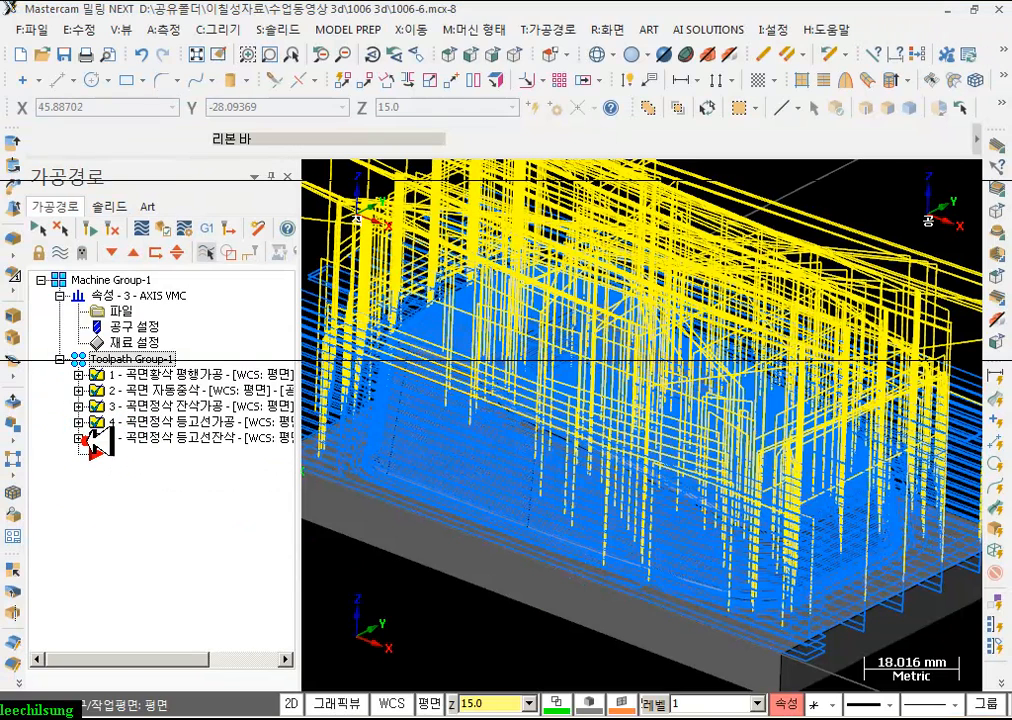
# - Hide the toolpaths of all operations, including operation 1 when it is selected on its own
pyautogui.click(62, 252)
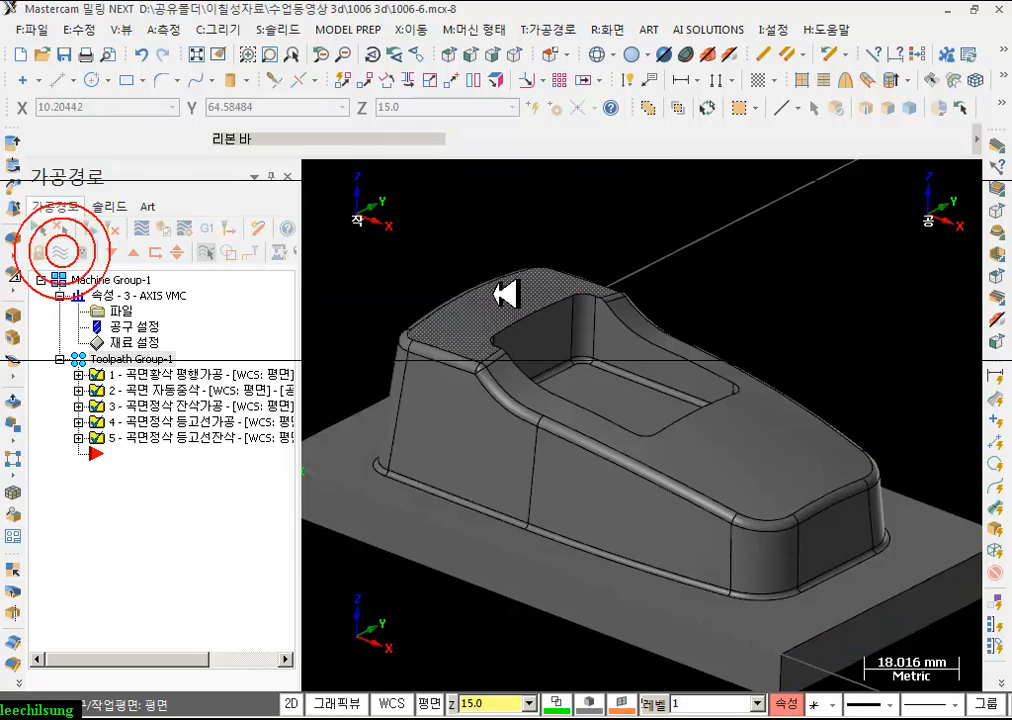
pyautogui.scroll(-5, 562, 265)
pyautogui.scroll(1, 666, 242)
pyautogui.click(182, 372)
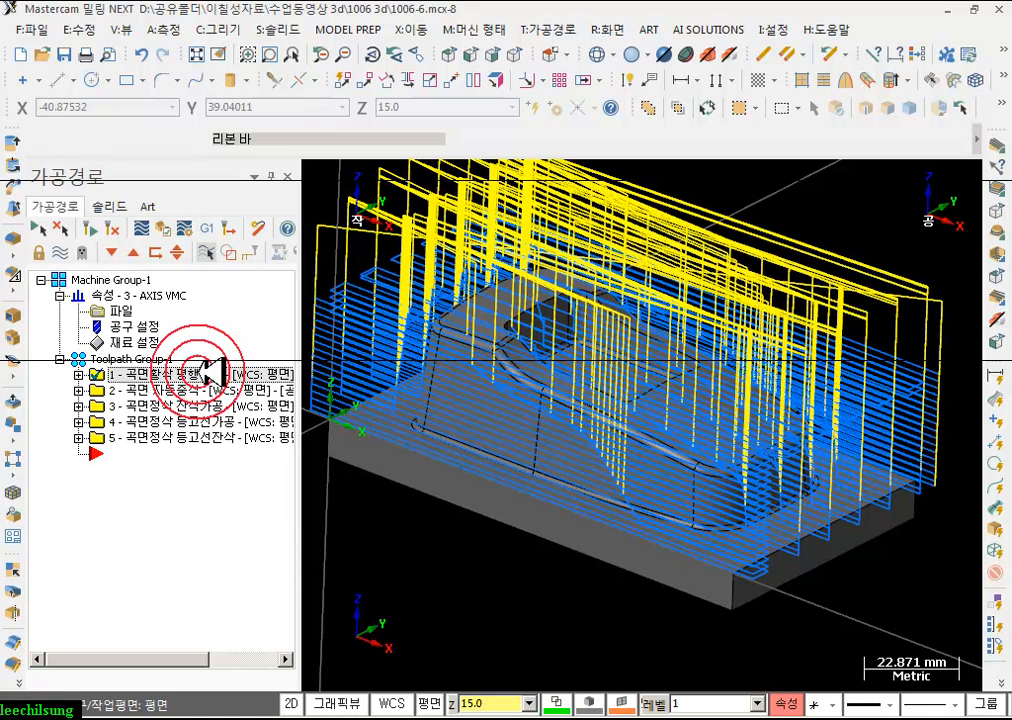
pyautogui.click(61, 248)
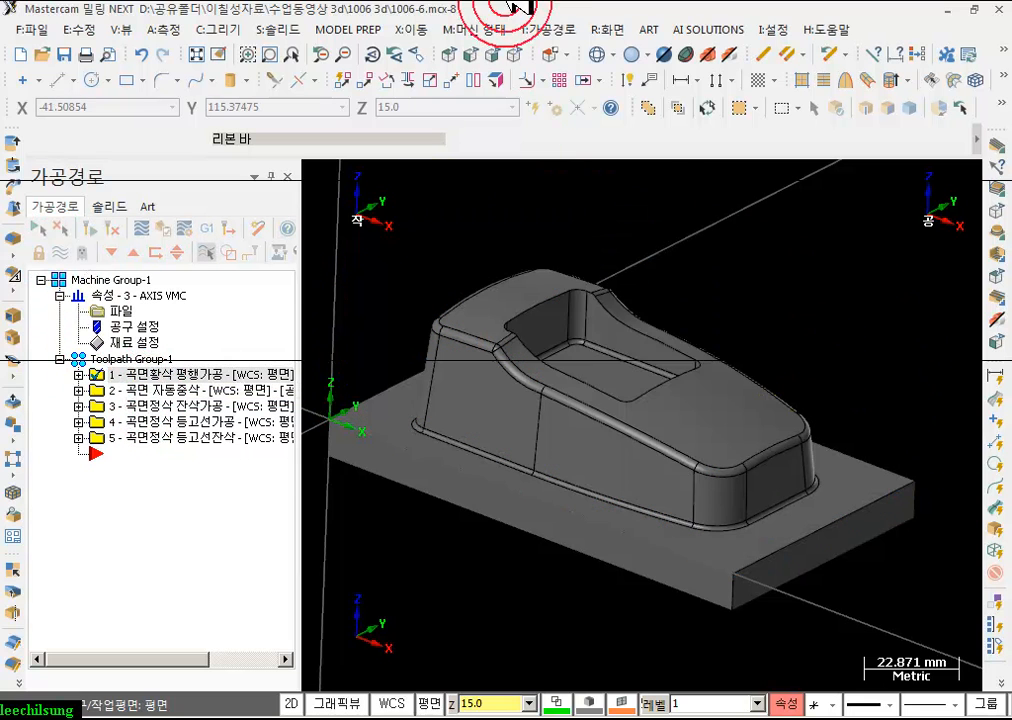
# - Start a surface rough pocket toolpath and pick the flat base face as a solid-face drive surface
pyautogui.click(538, 29)
pyautogui.moveTo(575, 190)
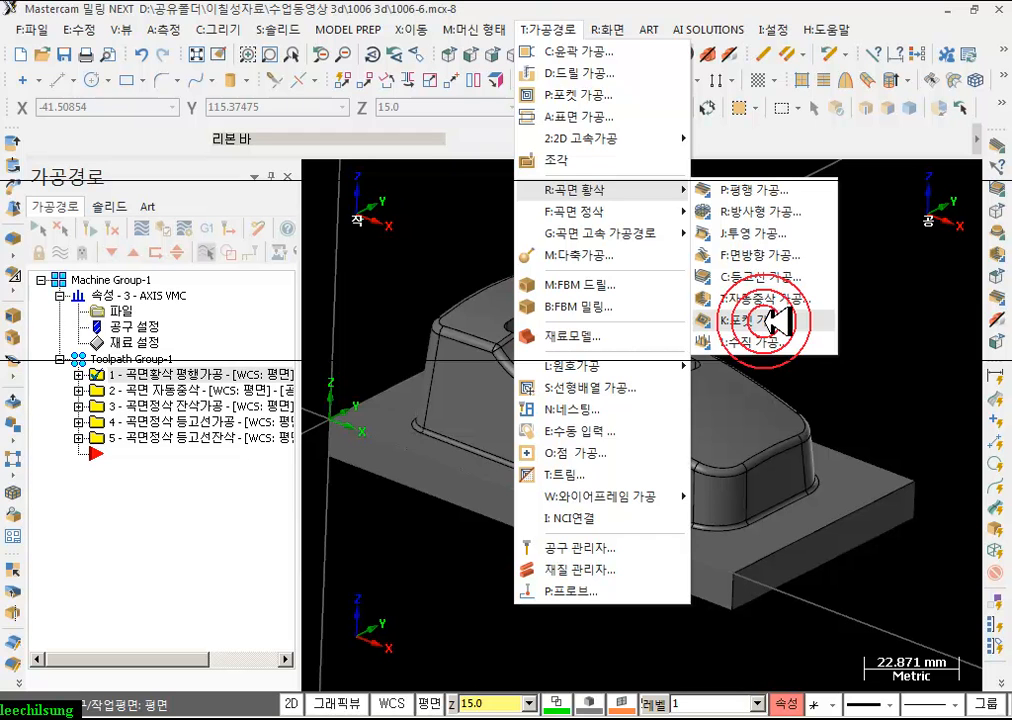
pyautogui.click(776, 320)
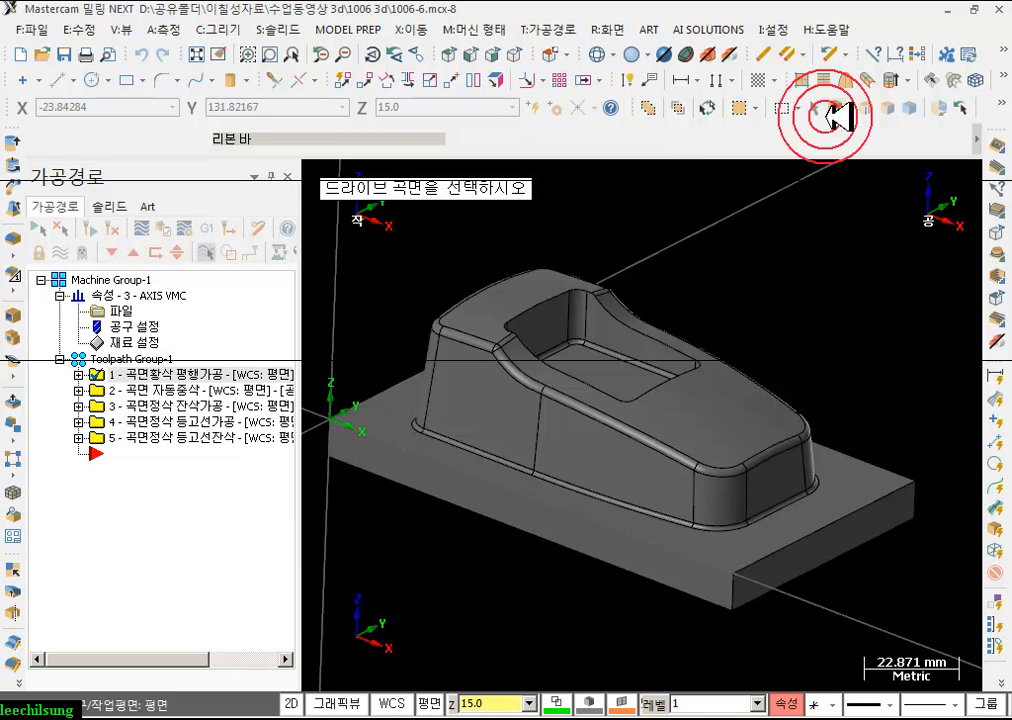
pyautogui.click(887, 107)
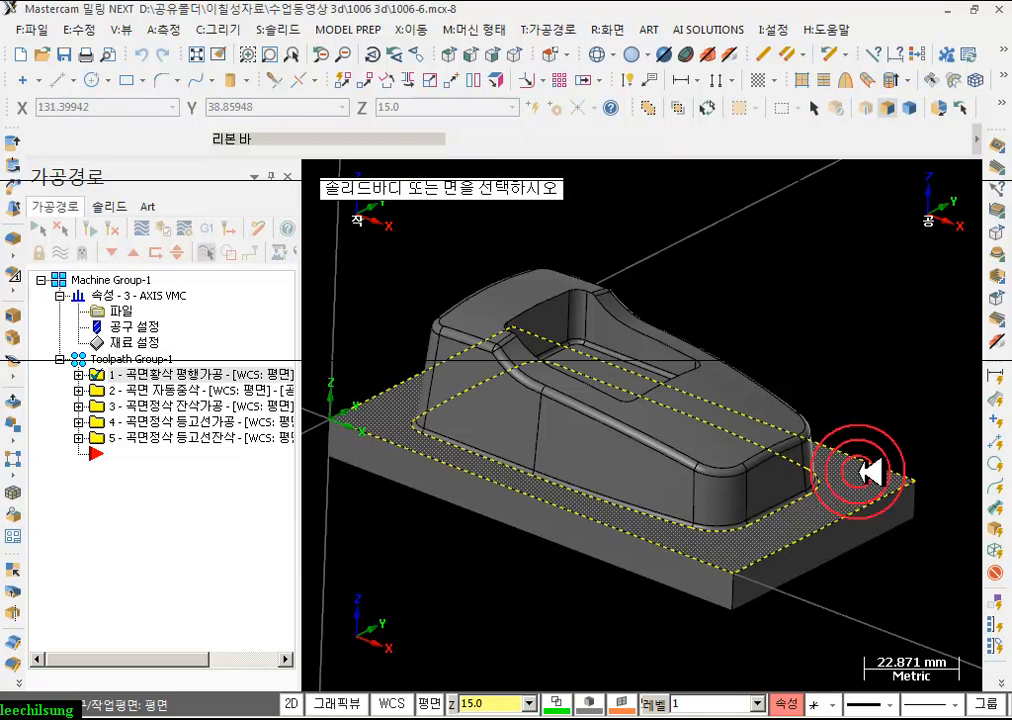
pyautogui.click(865, 478)
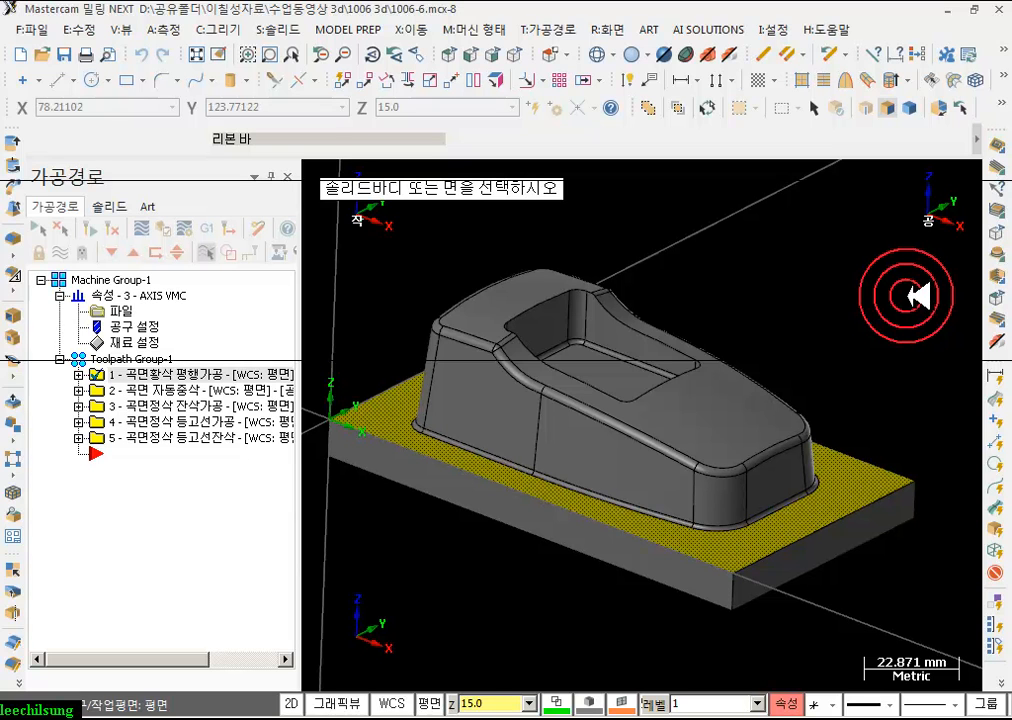
# - Try to add all tangent faces of the part to the drive surfaces, starting from its long side wall
pyautogui.click(675, 465)
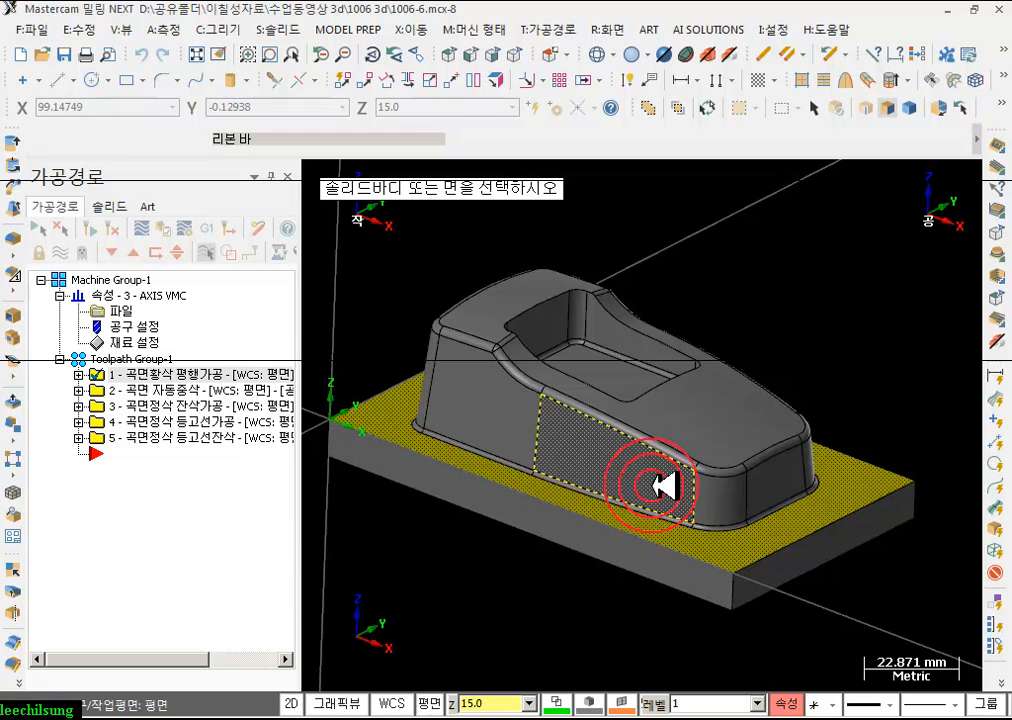
pyautogui.scroll(2, 663, 490)
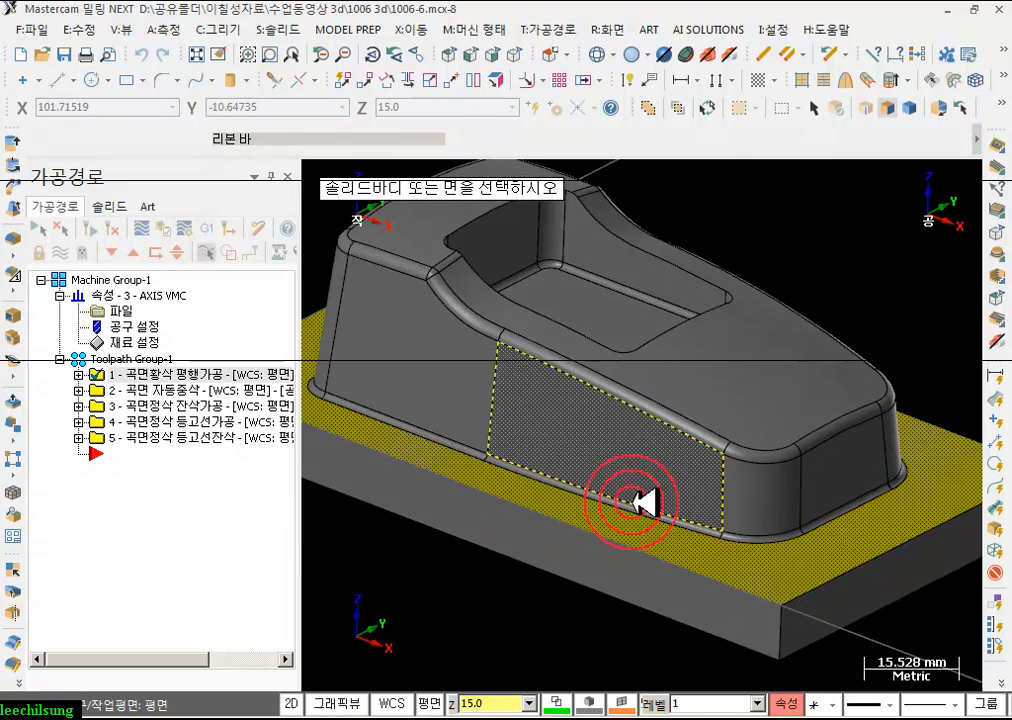
pyautogui.keyDown('shift'); pyautogui.click(642, 462); pyautogui.keyUp('shift')
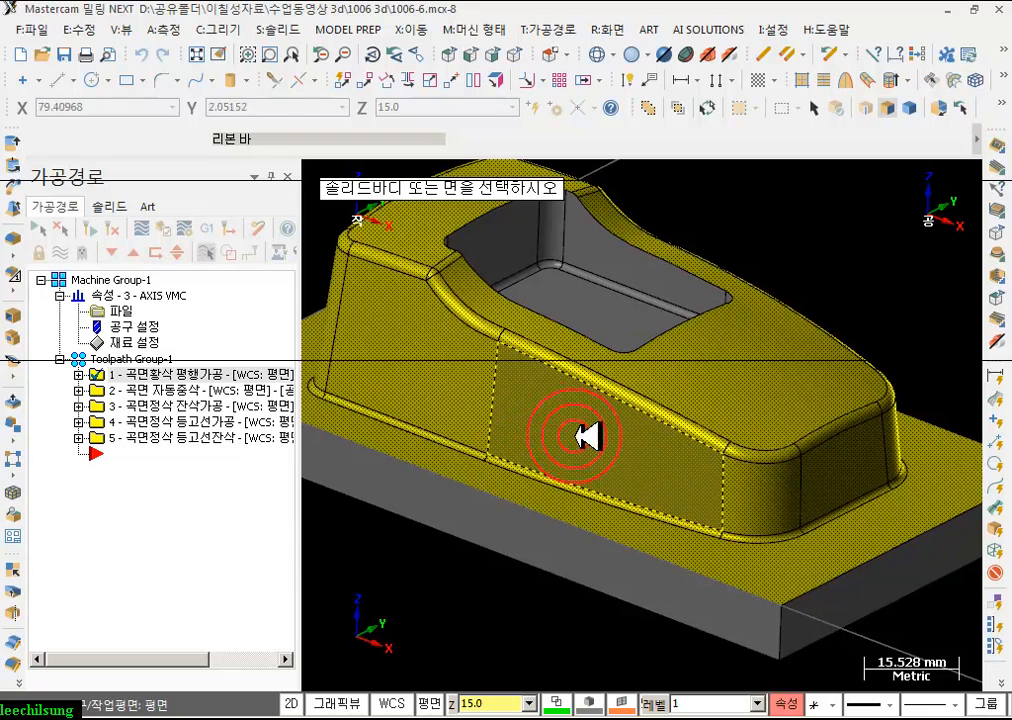
pyautogui.click(607, 436)
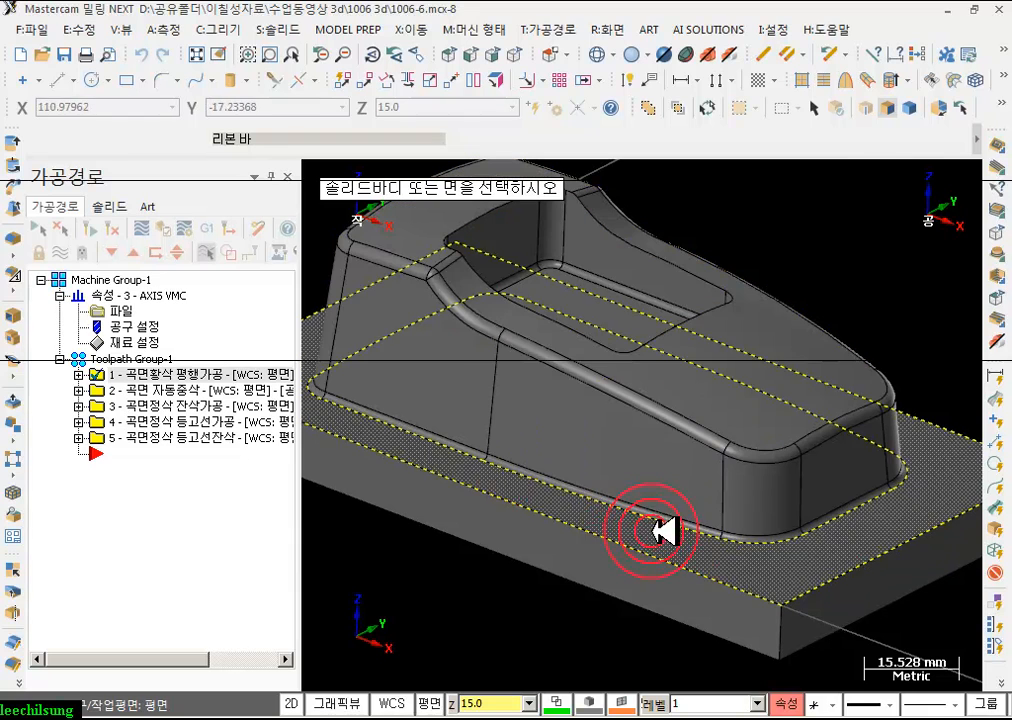
# - Select the flat base face again and add the front corner, both long side wall faces and the front wall as drive surfaces
pyautogui.click(769, 554)
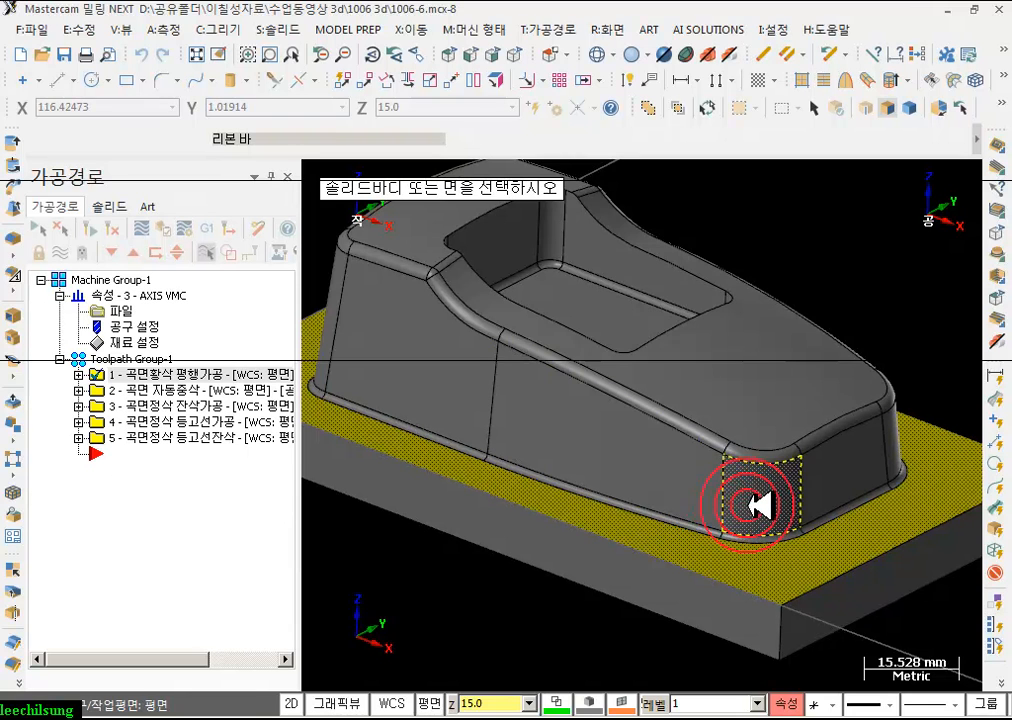
pyautogui.click(760, 506)
pyautogui.click(712, 493)
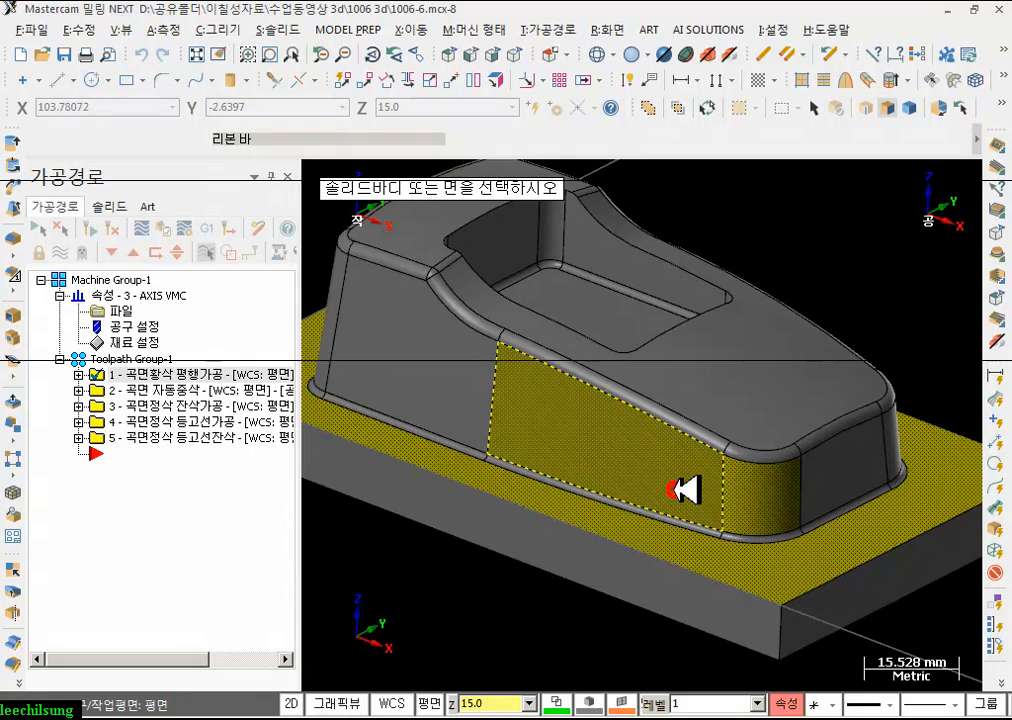
pyautogui.click(452, 420)
pyautogui.click(825, 479)
# - Add the remaining wall and corner faces around the far side and rear of the part as drive surfaces
pyautogui.scroll(-2, 592, 401)
pyautogui.moveTo(693, 409); pyautogui.dragTo(560, 400, button='middle')
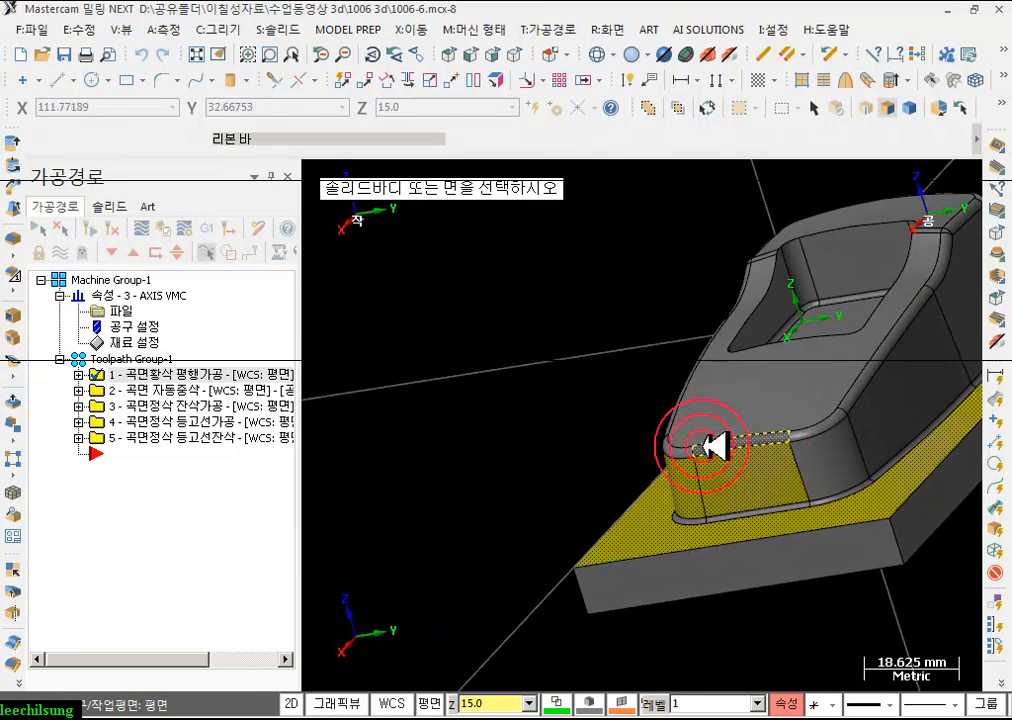
pyautogui.click(815, 454)
pyautogui.click(874, 415)
pyautogui.moveTo(812, 406); pyautogui.dragTo(694, 415, button='middle')
pyautogui.scroll(-2, 680, 402)
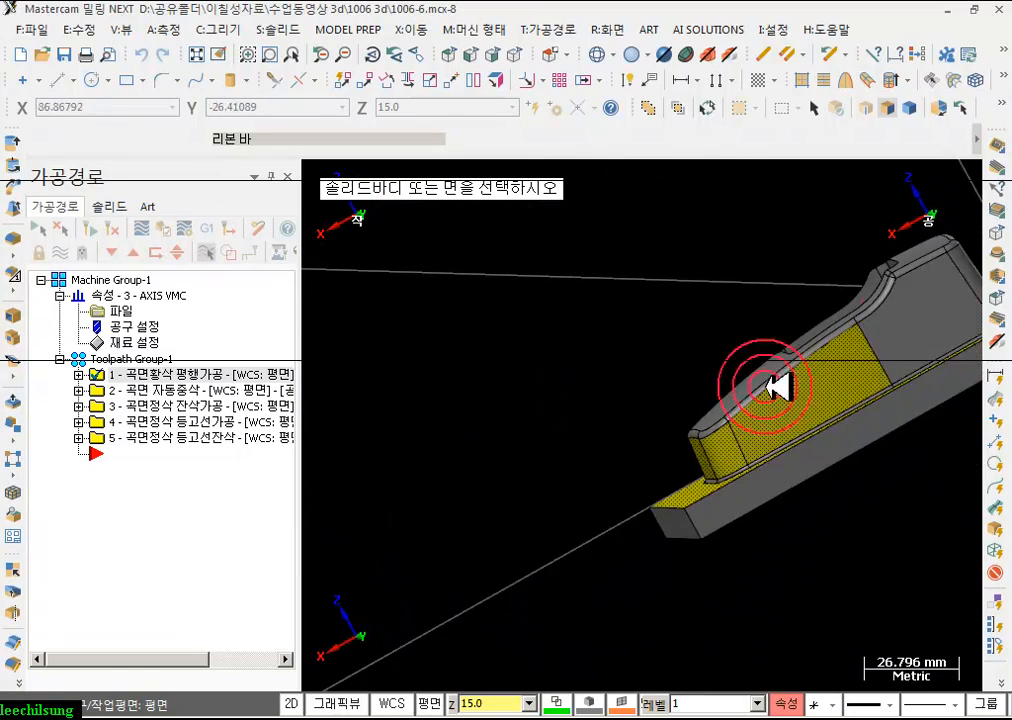
pyautogui.scroll(2, 925, 300)
pyautogui.click(903, 333)
pyautogui.scroll(-2, 575, 400)
pyautogui.moveTo(575, 400); pyautogui.dragTo(752, 402, button='middle')
pyautogui.click(553, 457)
pyautogui.moveTo(553, 457); pyautogui.dragTo(524, 446, button='middle')
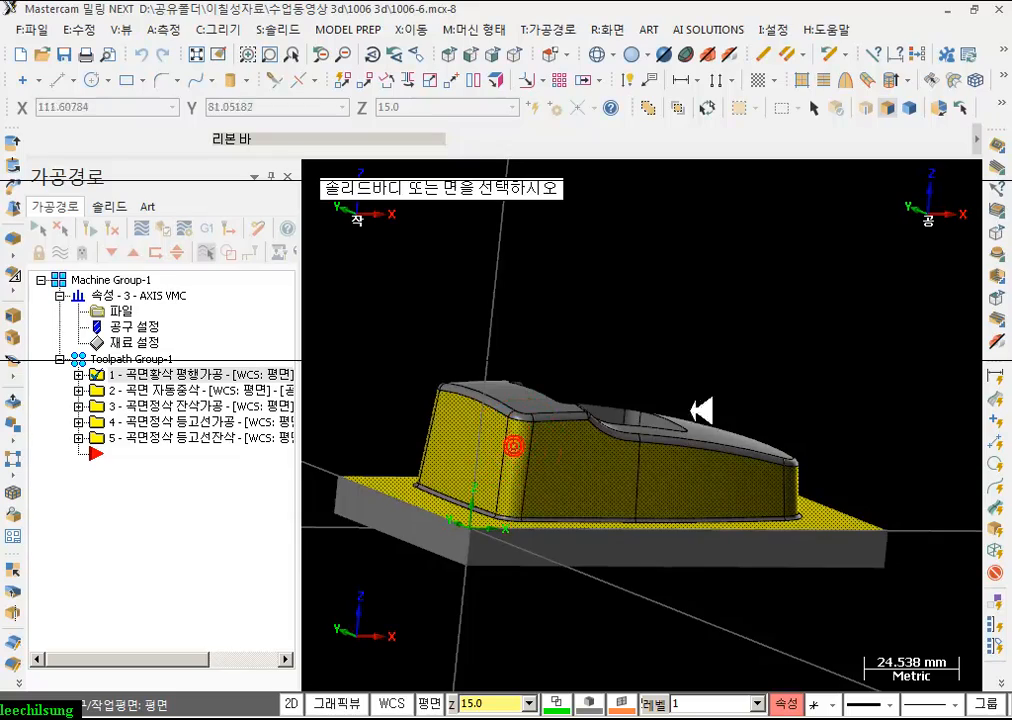
# - Extend the drive selection to all tangent outer faces from the fillet around the part's foot and confirm the selection
pyautogui.scroll(2, 721, 502)
pyautogui.moveTo(723, 502); pyautogui.dragTo(615, 535, button='middle')
pyautogui.scroll(5, 862, 538)
pyautogui.moveTo(820, 450)
pyautogui.mouseDown(button='middle')
pyautogui.moveTo(831, 486)
pyautogui.moveTo(832, 456)
pyautogui.mouseUp(button='middle')
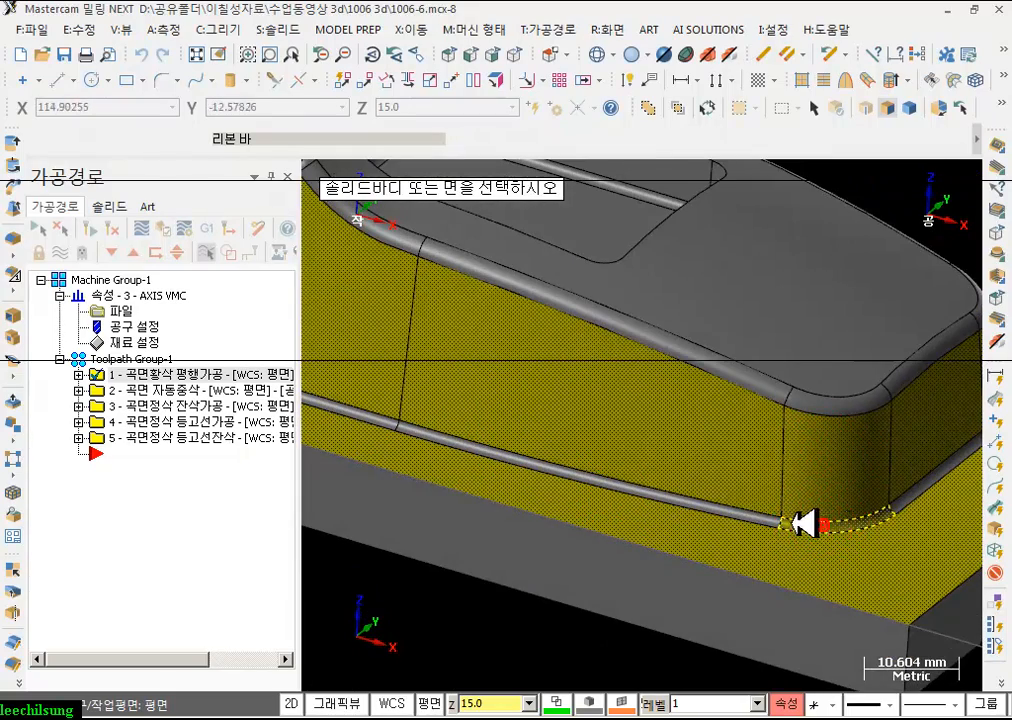
pyautogui.keyDown('shift'); pyautogui.click(746, 517); pyautogui.keyUp('shift')
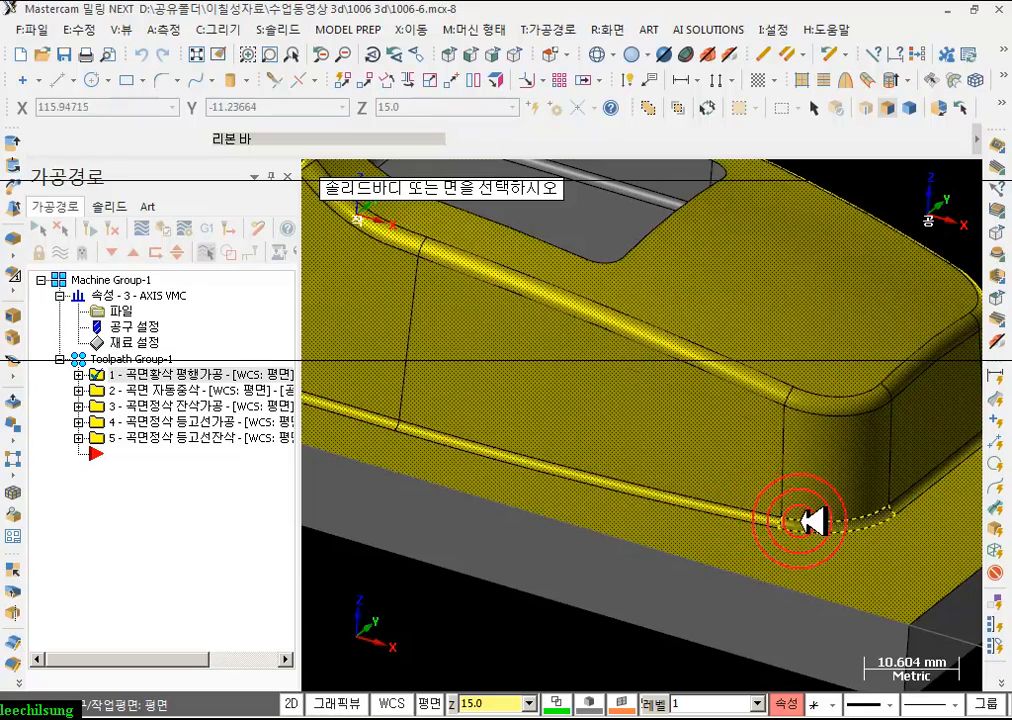
pyautogui.scroll(-5, 801, 522)
pyautogui.moveTo(815, 507); pyautogui.dragTo(795, 455, button='middle')
pyautogui.moveTo(800, 463); pyautogui.dragTo(805, 452, button='middle')
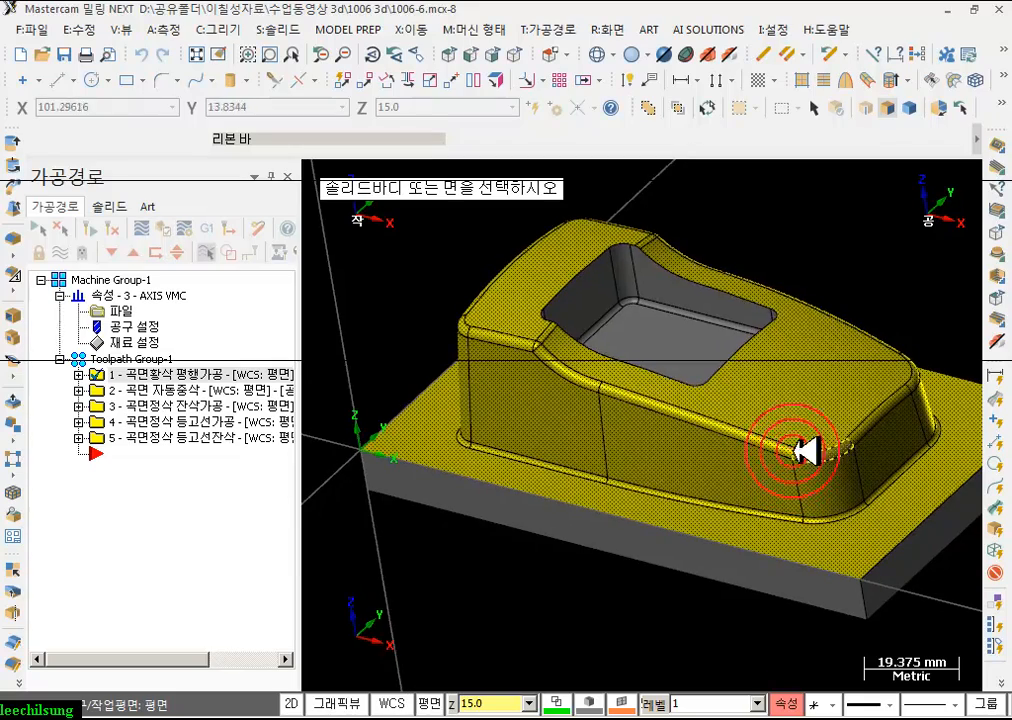
pyautogui.moveTo(610, 360); pyautogui.dragTo(762, 508, button='middle')
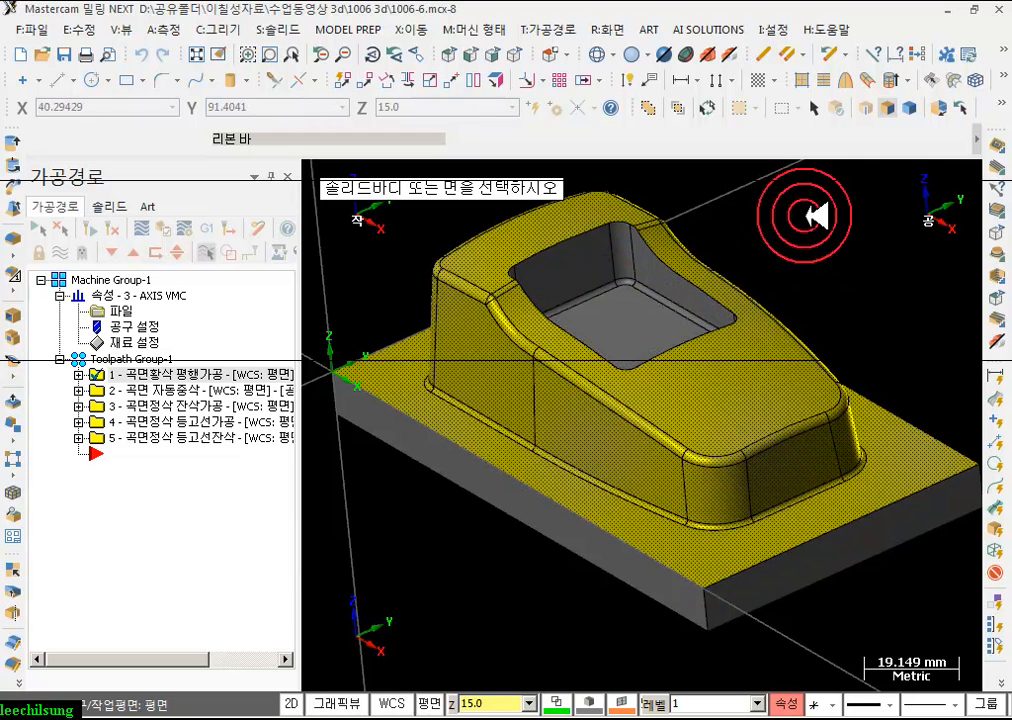
pyautogui.press('Return')
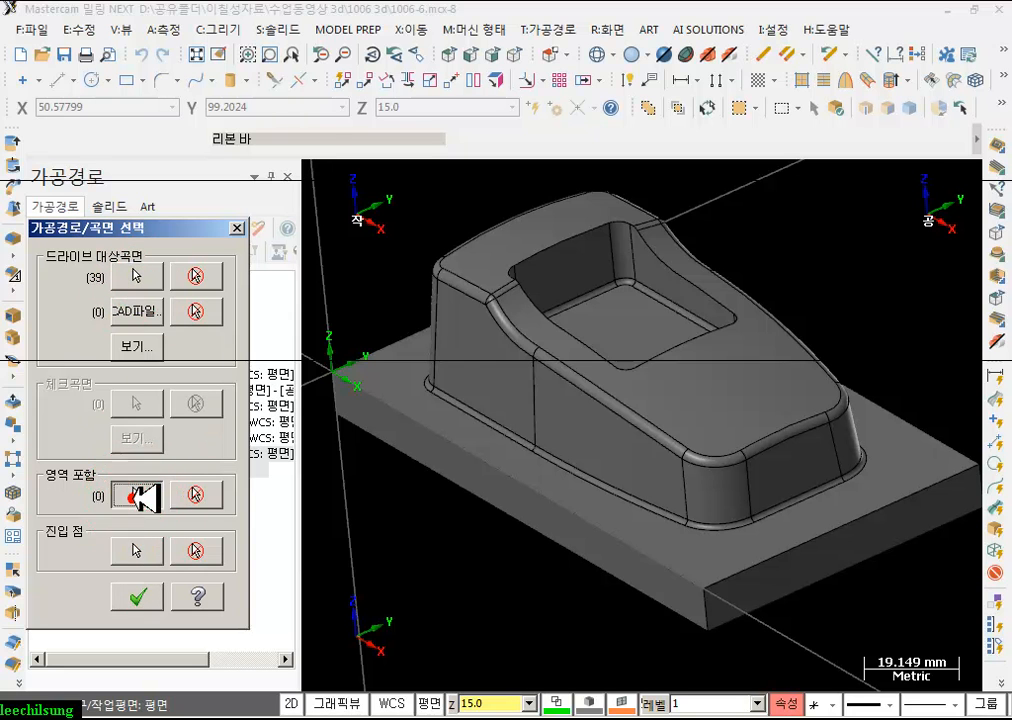
# - Set the base face's outer edge loop as the containment boundary, chained in 3D without face picking, and confirm the surface selection
pyautogui.click(137, 497)
pyautogui.click(153, 225)
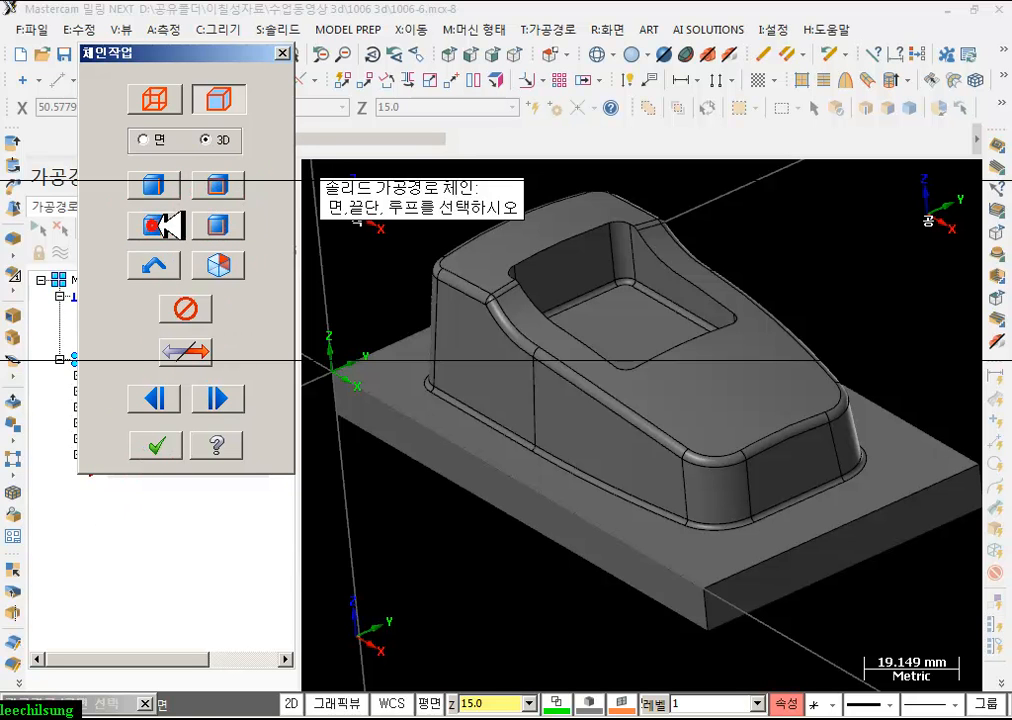
pyautogui.click(460, 438)
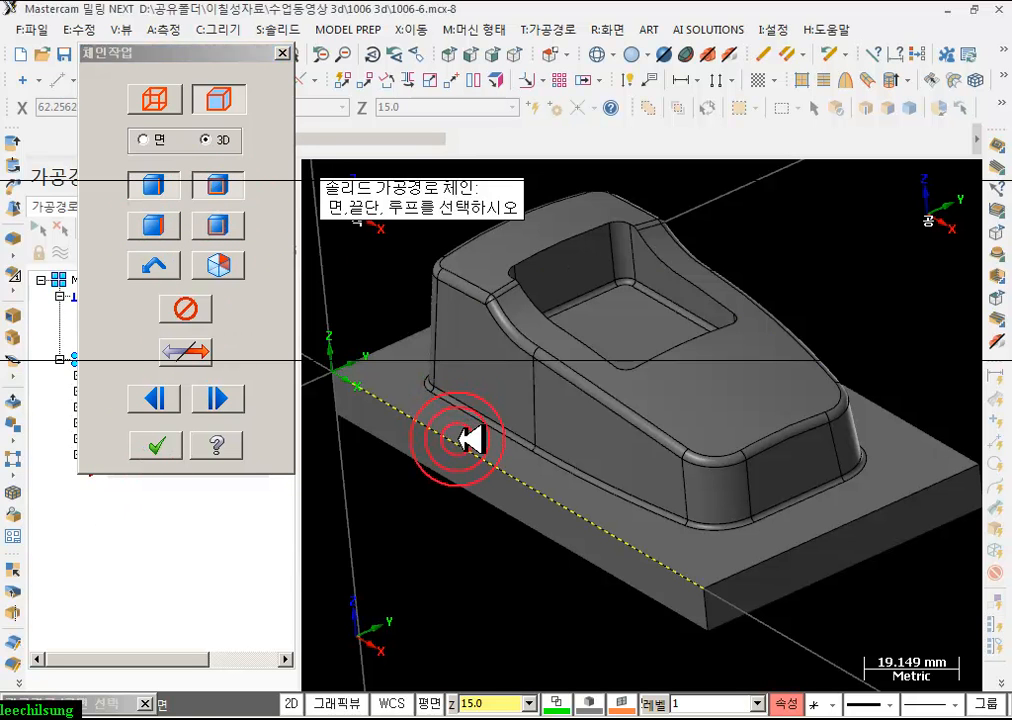
pyautogui.click(110, 290)
pyautogui.click(165, 446)
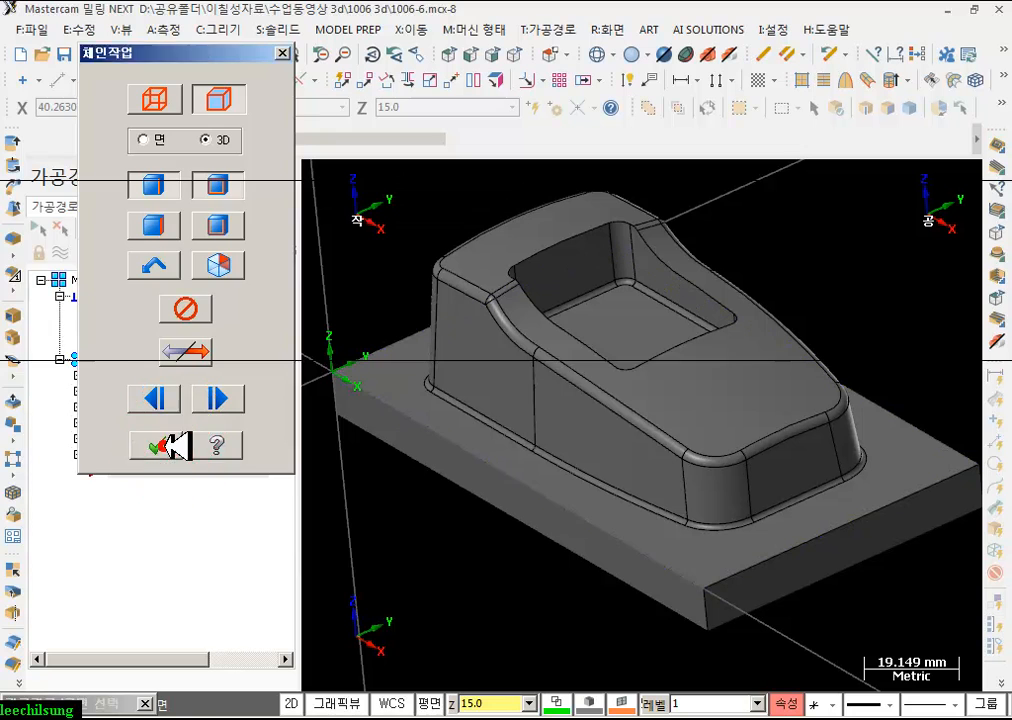
pyautogui.click(140, 592)
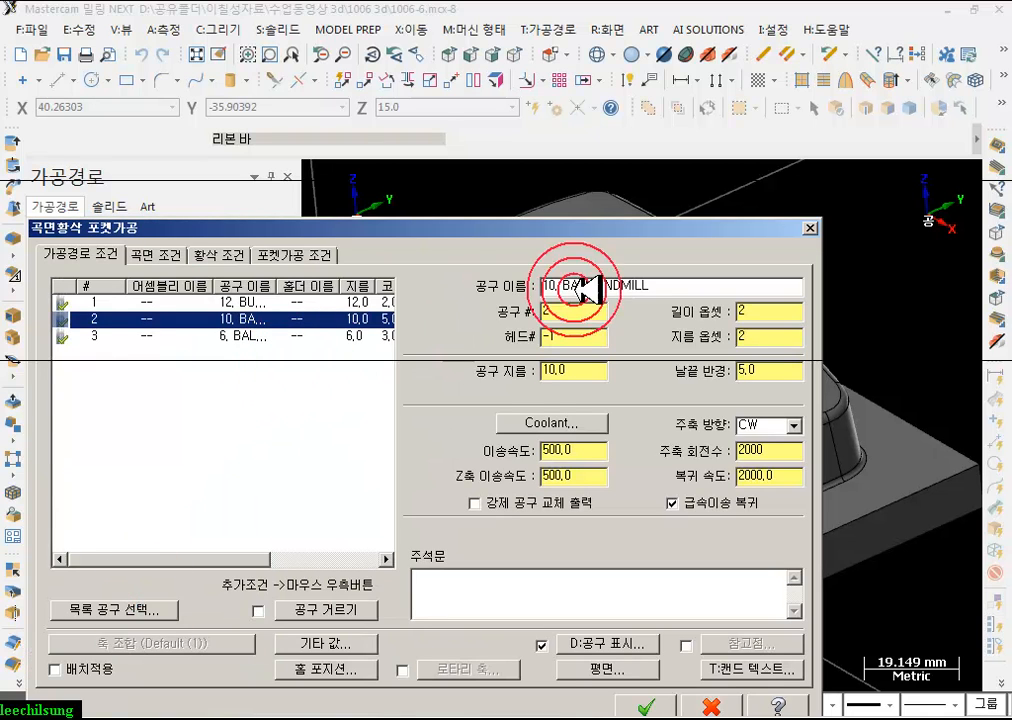
# - Assign tool 1, the 12 mm bull endmill with 2 mm corner radius, and check the 0.0 stock to leave on the drive surfaces
pyautogui.moveTo(548, 228); pyautogui.dragTo(628, 47)
pyautogui.click(261, 120)
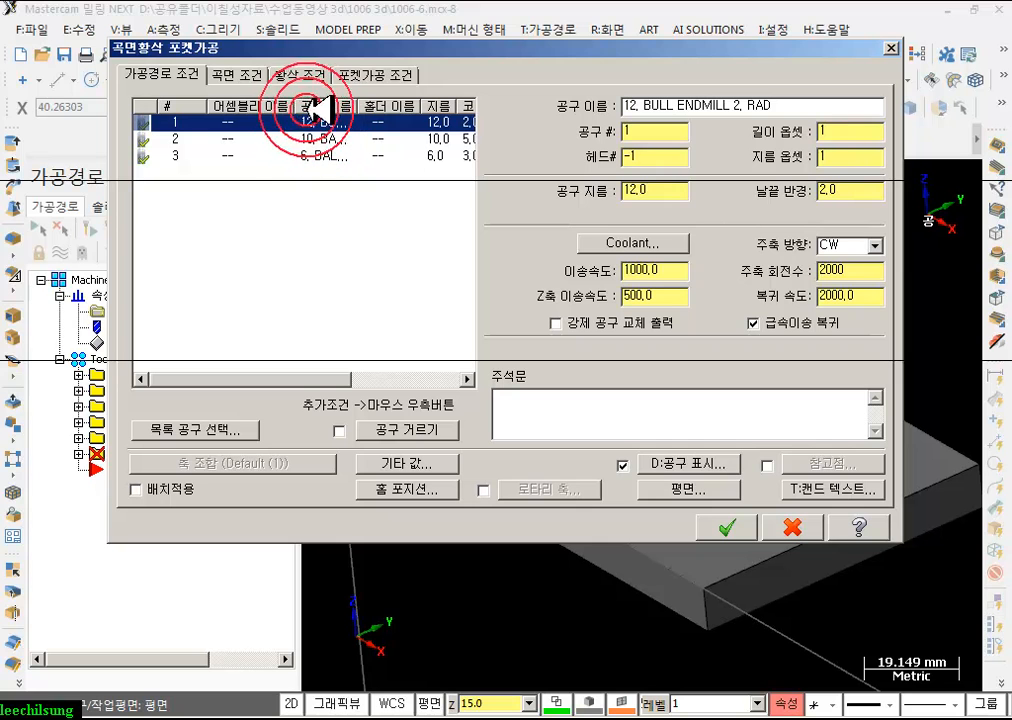
pyautogui.click(252, 75)
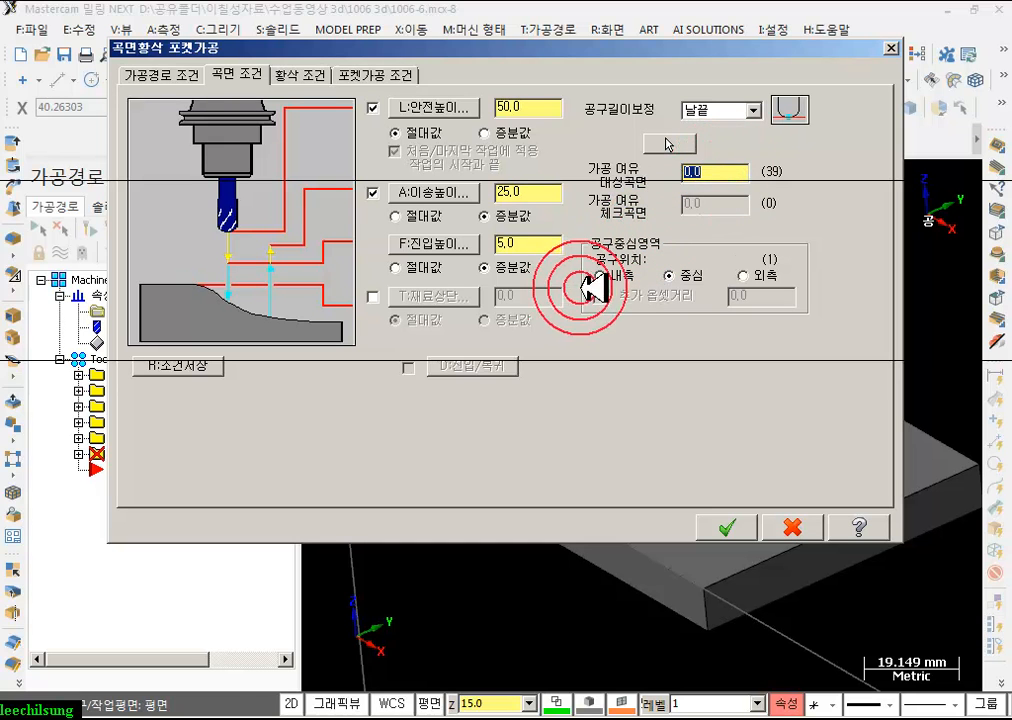
# - Enable flat-area machining in the roughing parameters with path extension, height adjustment and side wall stock all at 0.0
pyautogui.click(315, 74)
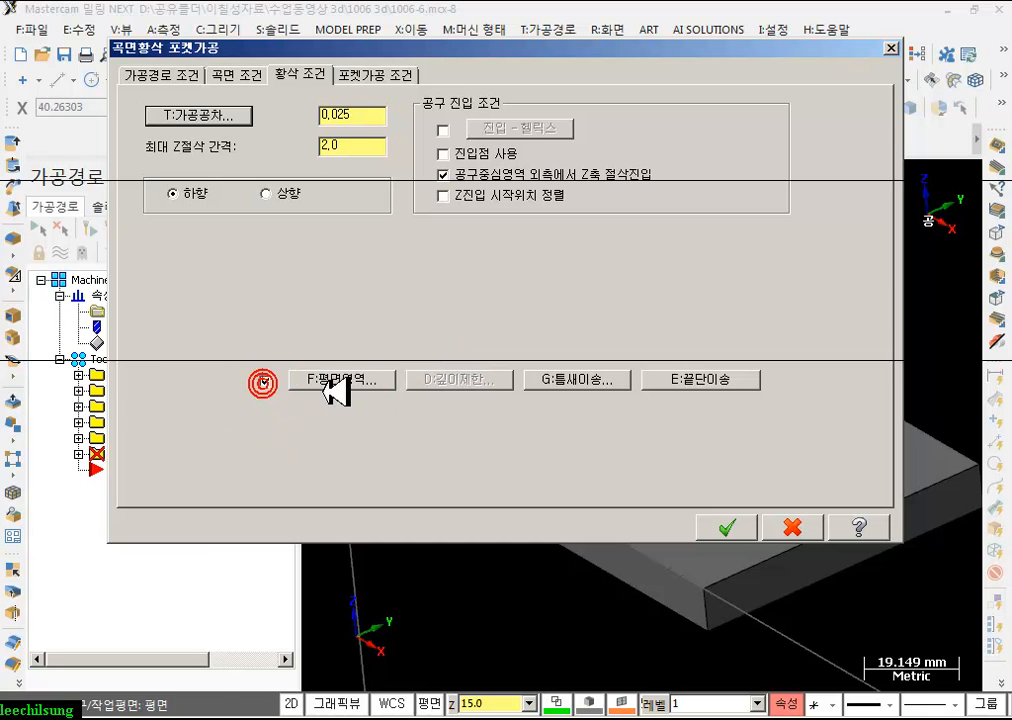
pyautogui.click(340, 379)
pyautogui.moveTo(265, 238); pyautogui.dragTo(757, 178)
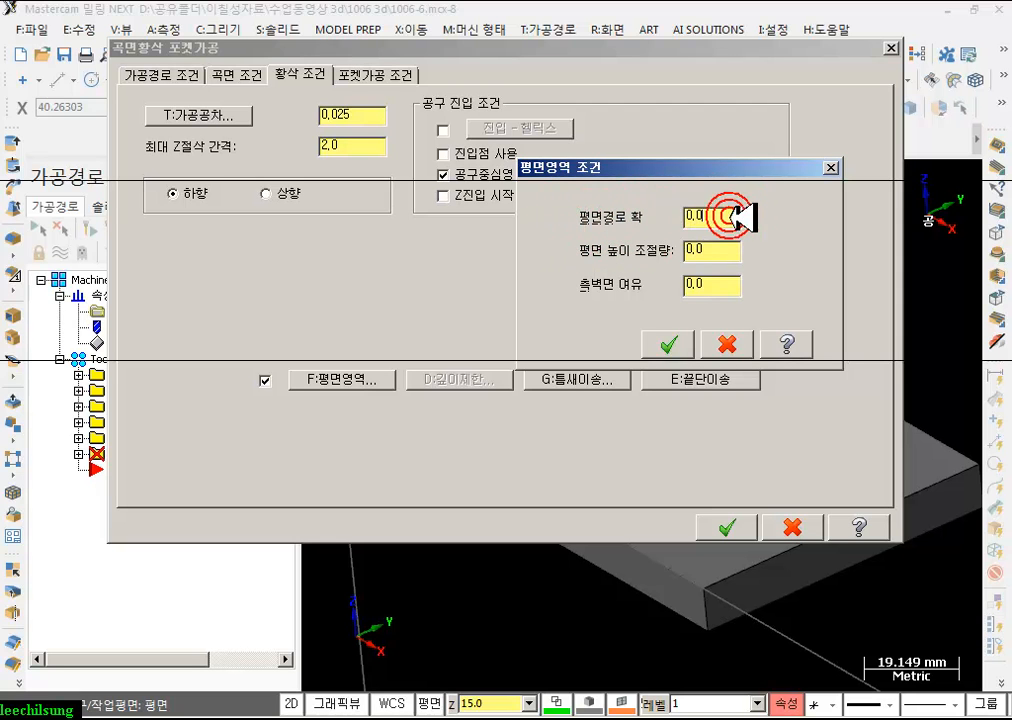
pyautogui.click(715, 254)
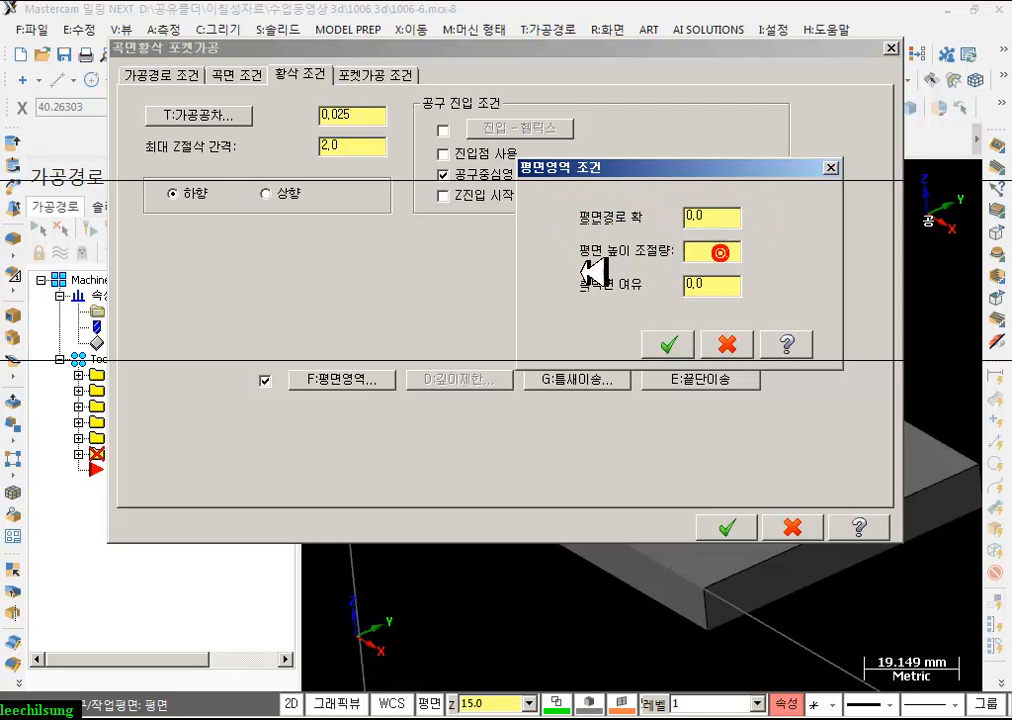
pyautogui.doubleClick(714, 254)
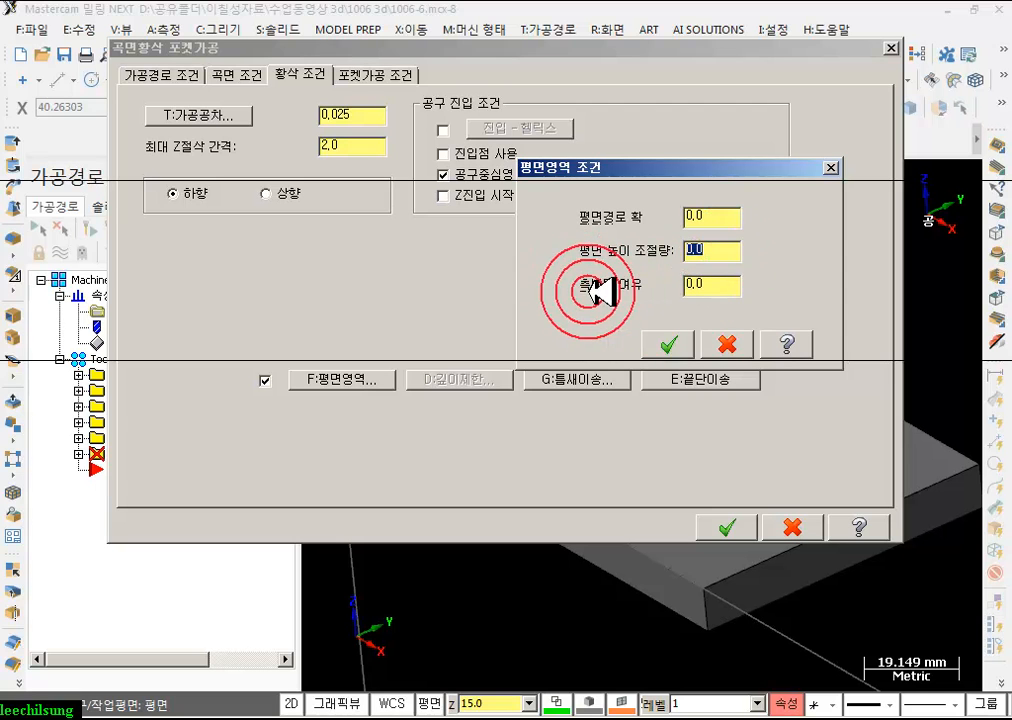
pyautogui.click(716, 287)
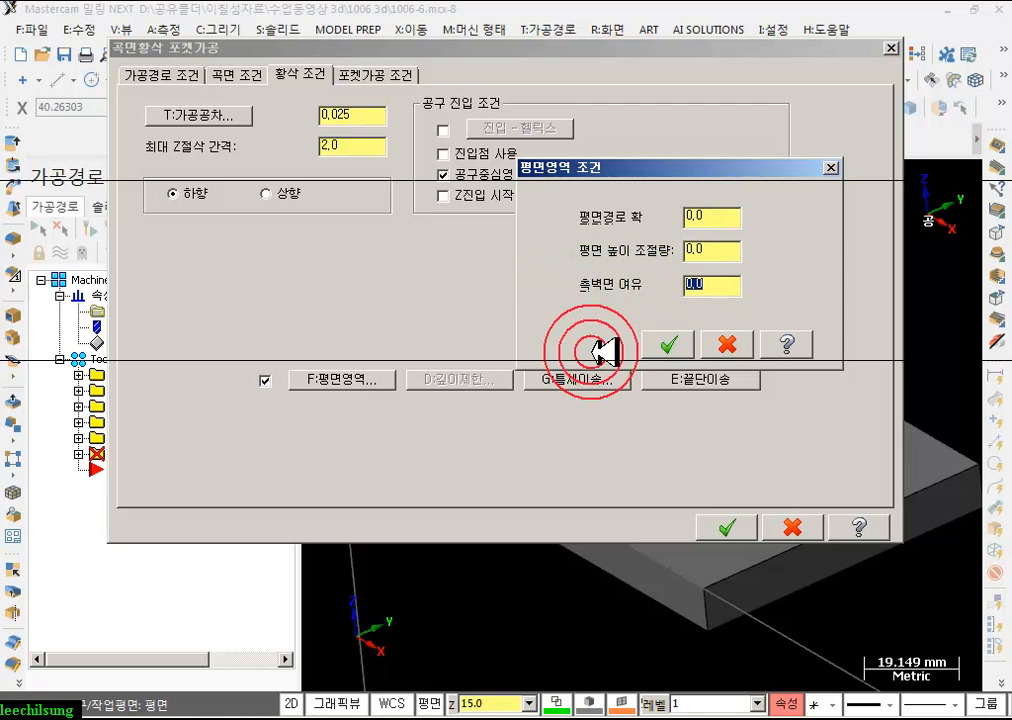
pyautogui.click(708, 287)
pyautogui.click(670, 341)
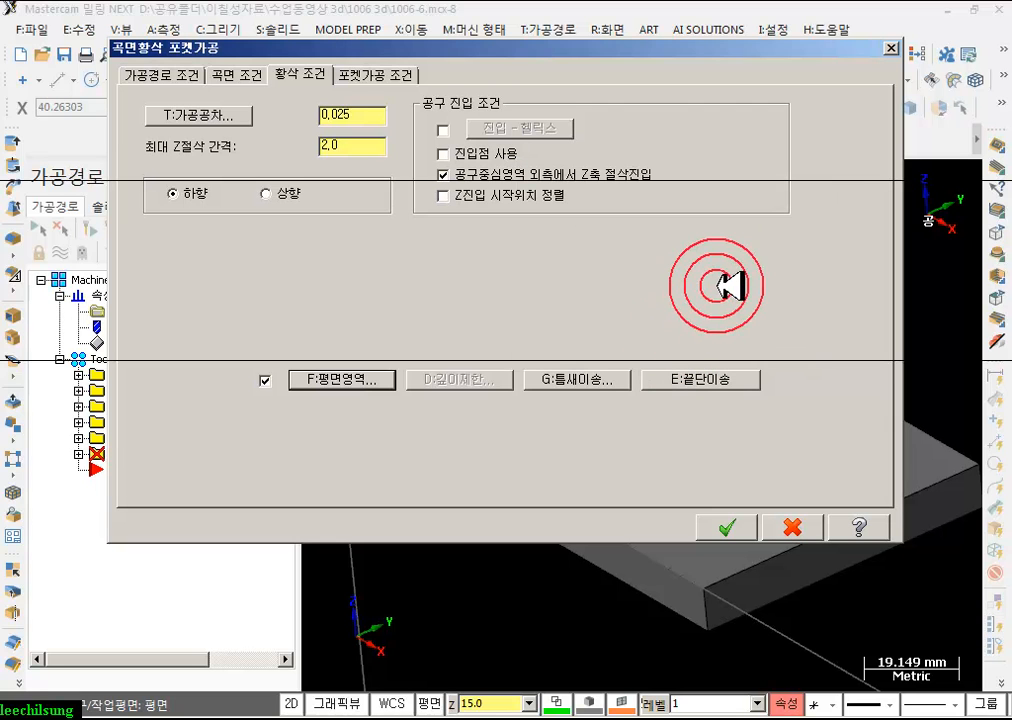
# - Use the high-speed pocket method with 50% stepover (6.0 mm) and one 1.0 mm finish pass, and generate the toolpath
pyautogui.click(392, 73)
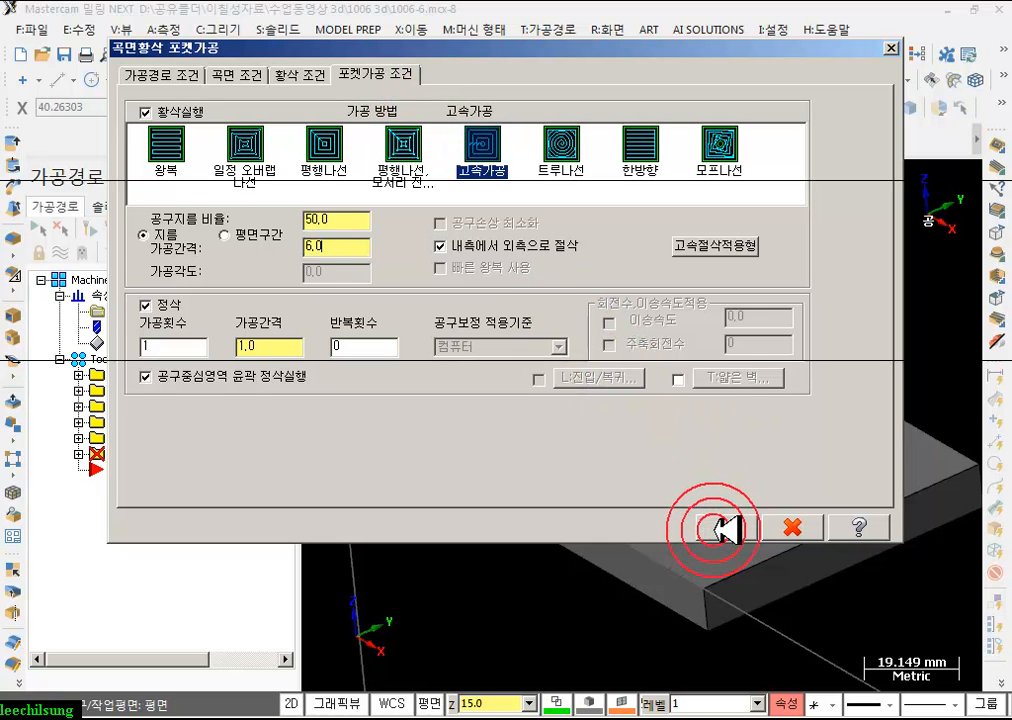
pyautogui.click(722, 527)
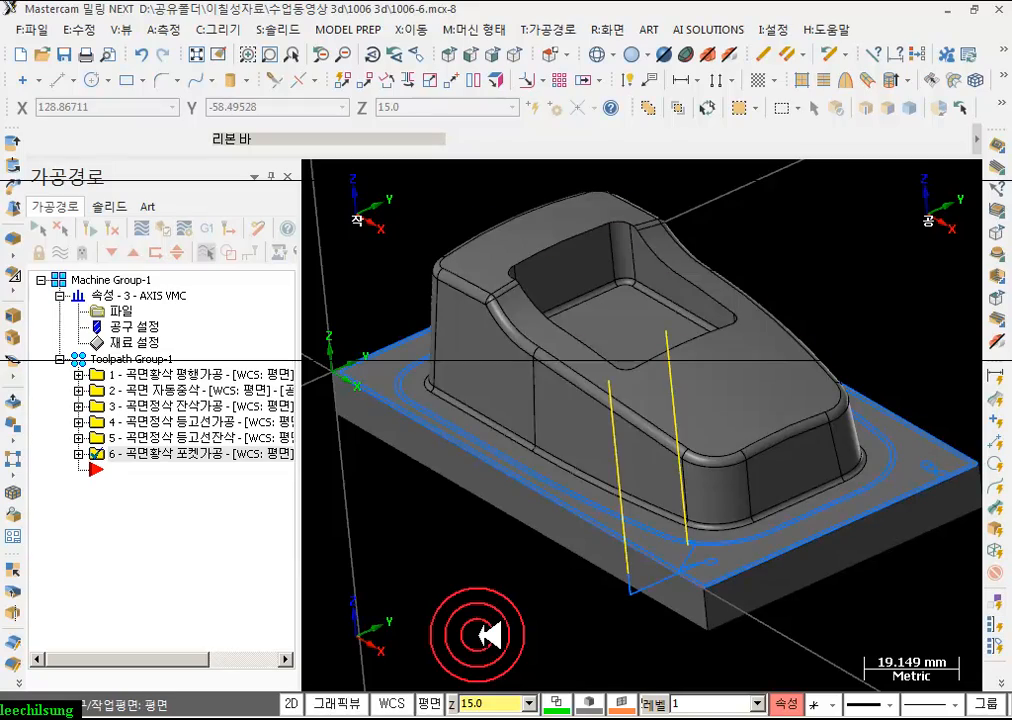
pyautogui.moveTo(745, 384)
pyautogui.mouseDown(button='middle')
pyautogui.moveTo(714, 429)
pyautogui.moveTo(690, 438)
pyautogui.moveTo(777, 395)
pyautogui.moveTo(895, 382)
pyautogui.moveTo(855, 390)
pyautogui.moveTo(754, 366)
pyautogui.moveTo(686, 367)
pyautogui.mouseUp(button='middle')
# - Backplot the surface rough pocket toolpath with the tool's swept area shown, running it over the whole base face
pyautogui.click(79, 455)
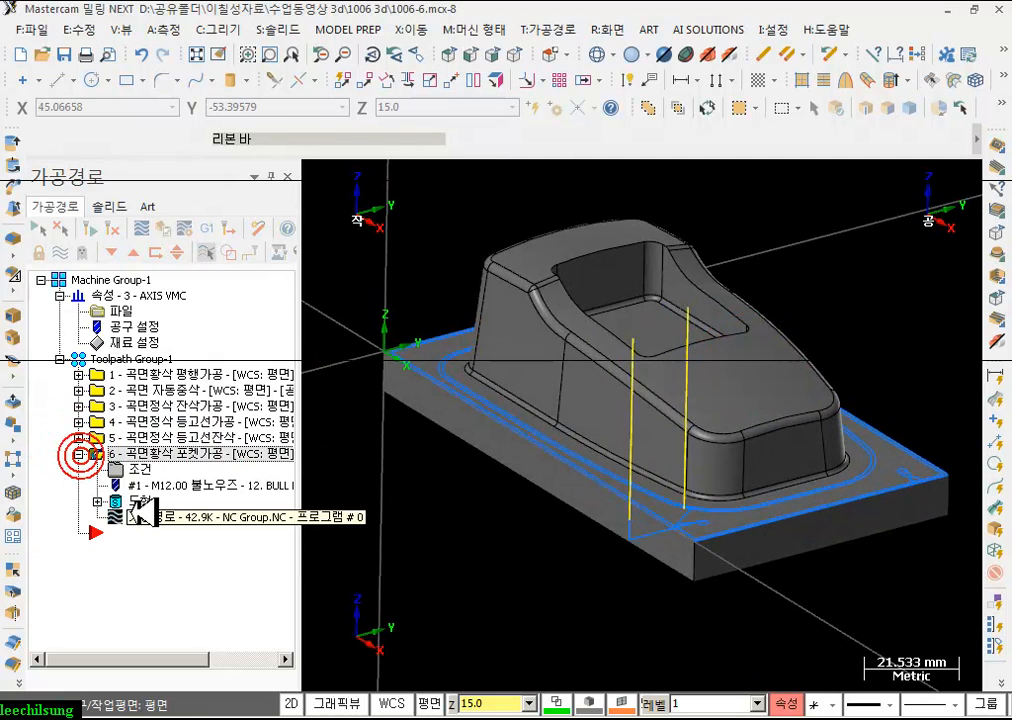
pyautogui.click(131, 514)
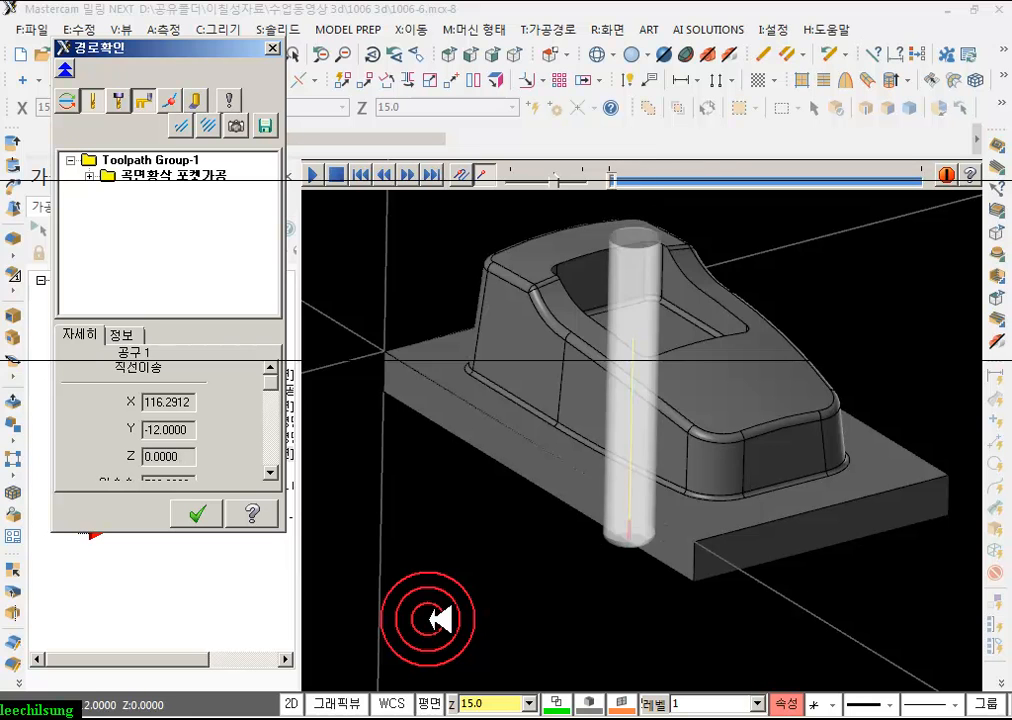
pyautogui.click(193, 99)
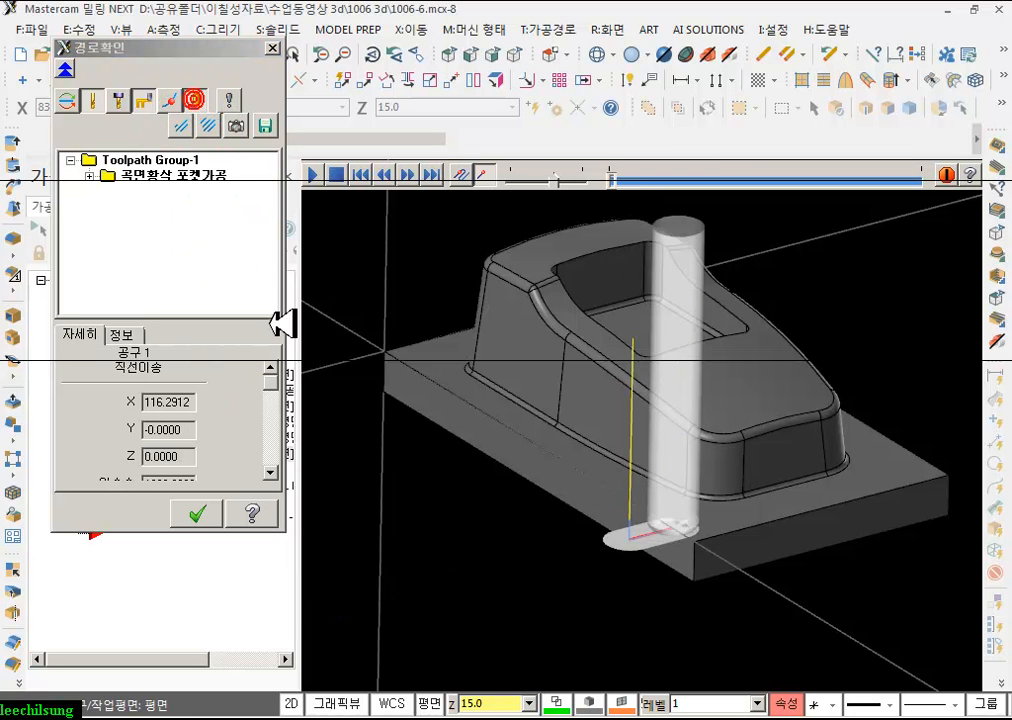
pyautogui.moveTo(668, 535); pyautogui.dragTo(677, 600, button='middle')
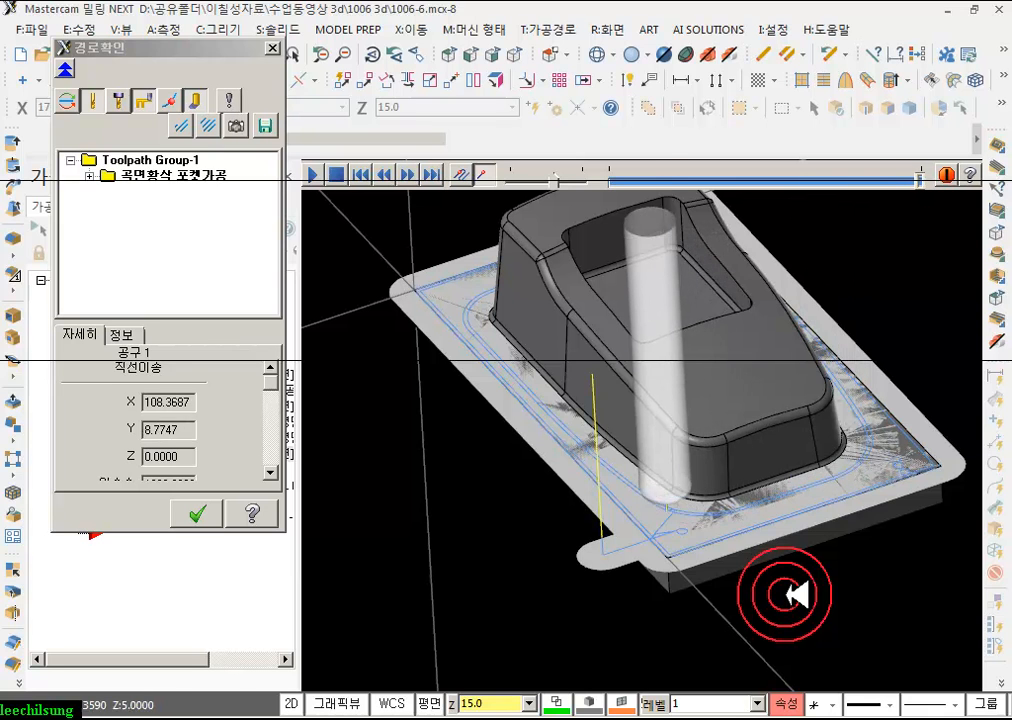
# - Examine up close where the cutter meets the raised body's end wall and bottom fillet, and close the backplot
pyautogui.moveTo(797, 594); pyautogui.dragTo(805, 431, button='middle')
pyautogui.scroll(2, 820, 488)
pyautogui.click(731, 459)
pyautogui.scroll(2, 733, 460)
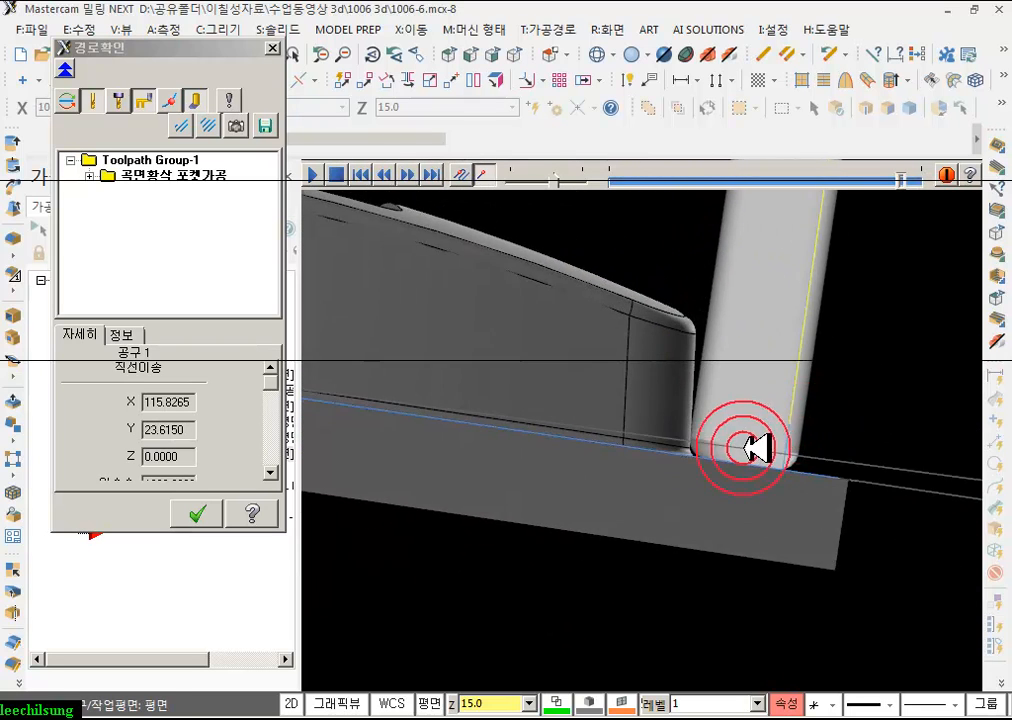
pyautogui.scroll(4, 743, 447)
pyautogui.moveTo(696, 449); pyautogui.dragTo(635, 429, button='middle')
pyautogui.moveTo(597, 395)
pyautogui.mouseDown(button='middle')
pyautogui.moveTo(600, 408)
pyautogui.moveTo(597, 390)
pyautogui.mouseUp(button='middle')
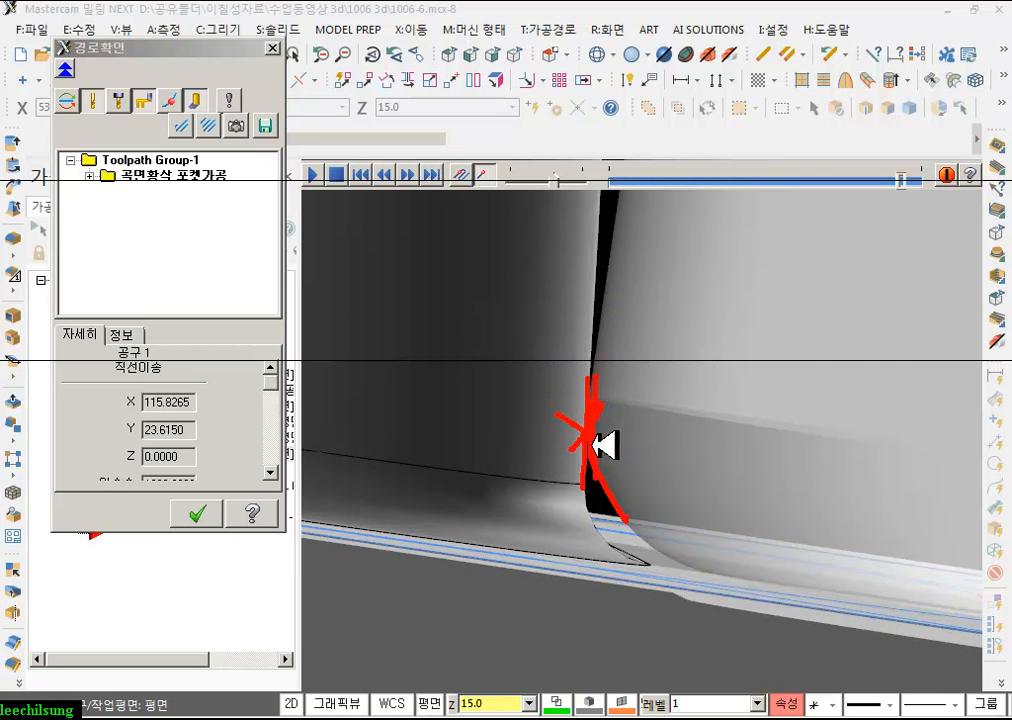
pyautogui.rightClick(645, 276)
pyautogui.click(689, 463)
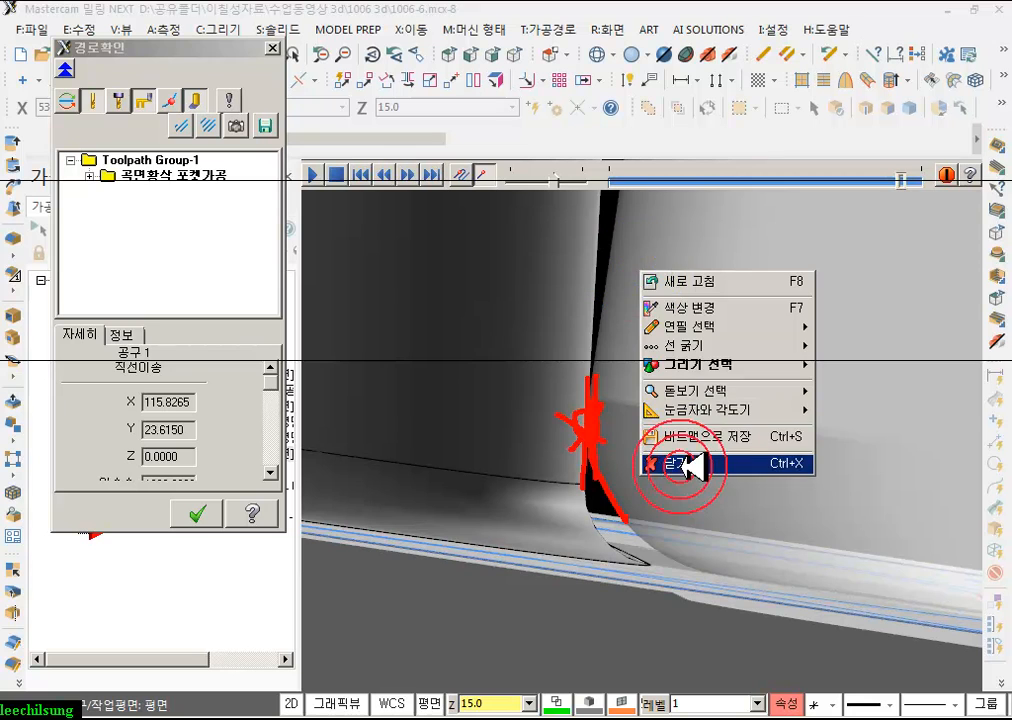
pyautogui.click(208, 516)
# - Set the pocket operation's flat-area side wall stock to 0.05 in the roughing parameters and regenerate the toolpath
pyautogui.click(117, 484)
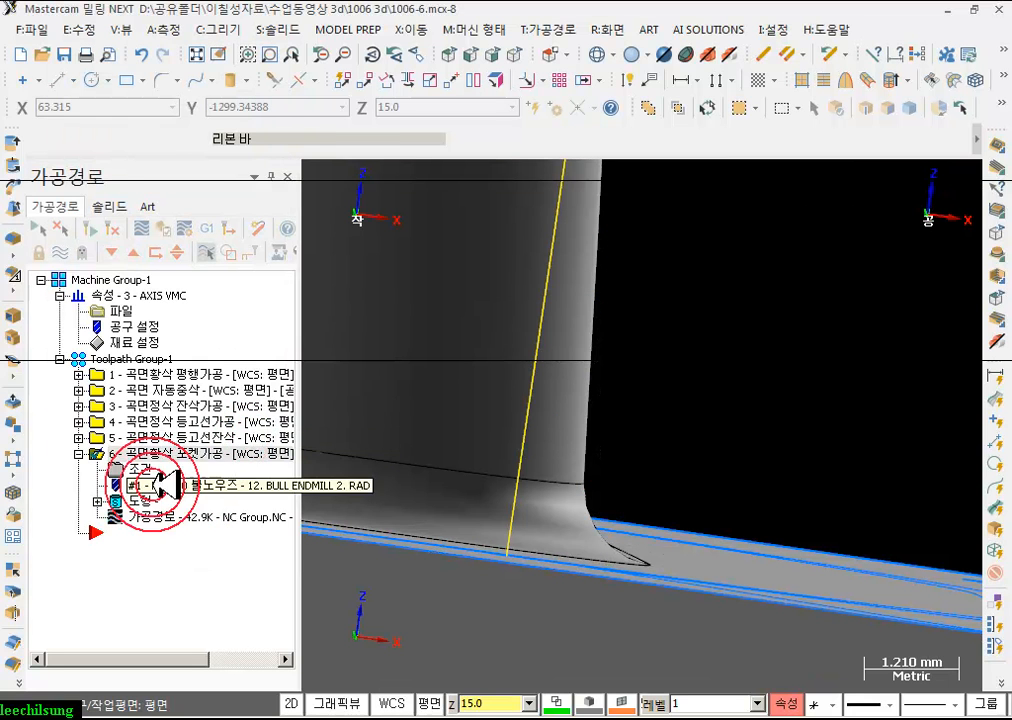
pyautogui.click(500, 340)
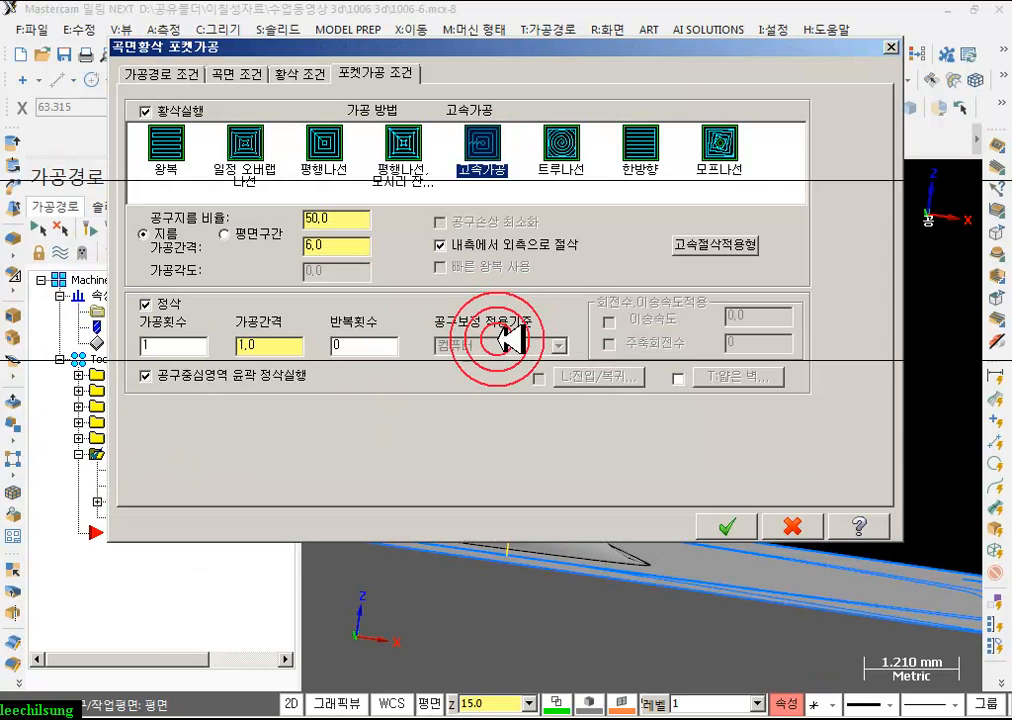
pyautogui.click(300, 76)
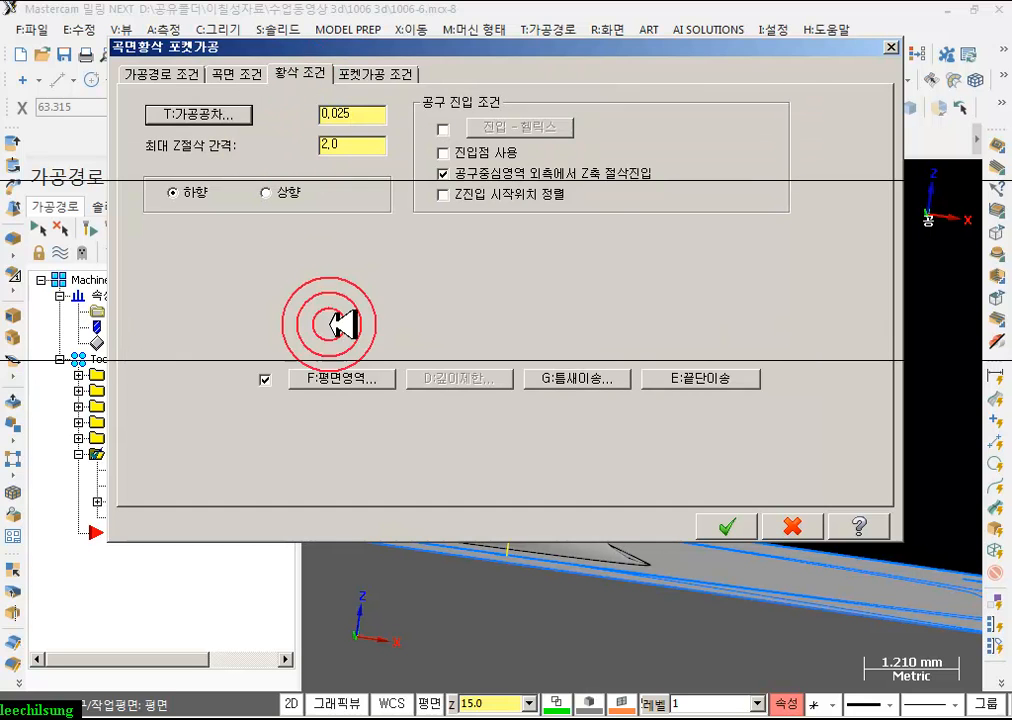
pyautogui.click(355, 378)
pyautogui.click(718, 285)
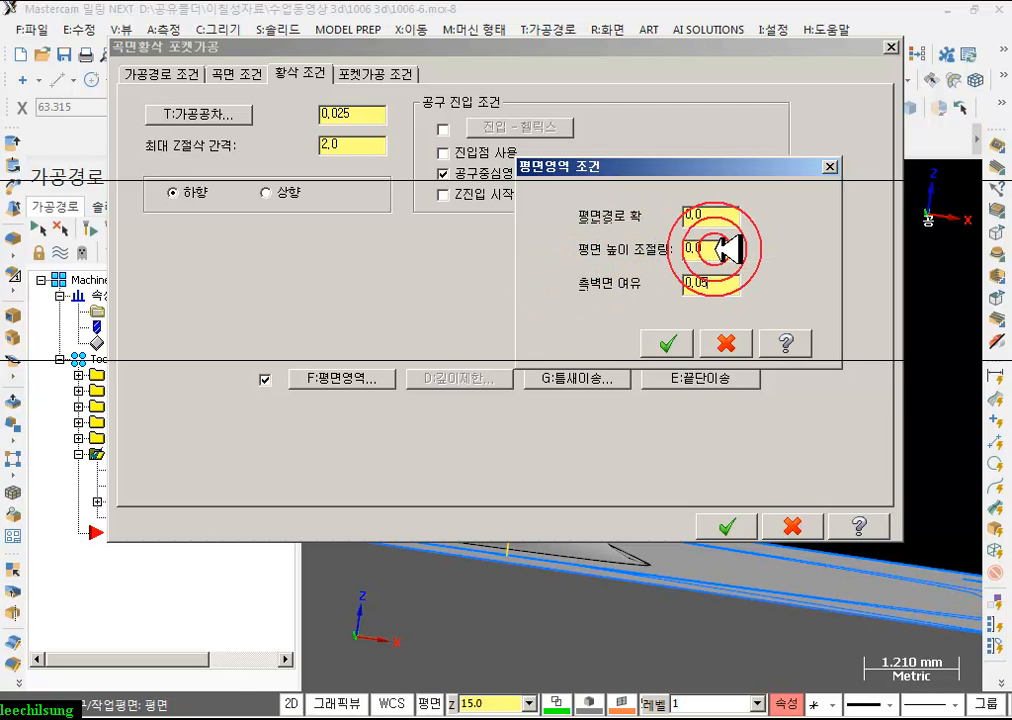
pyautogui.click(708, 284)
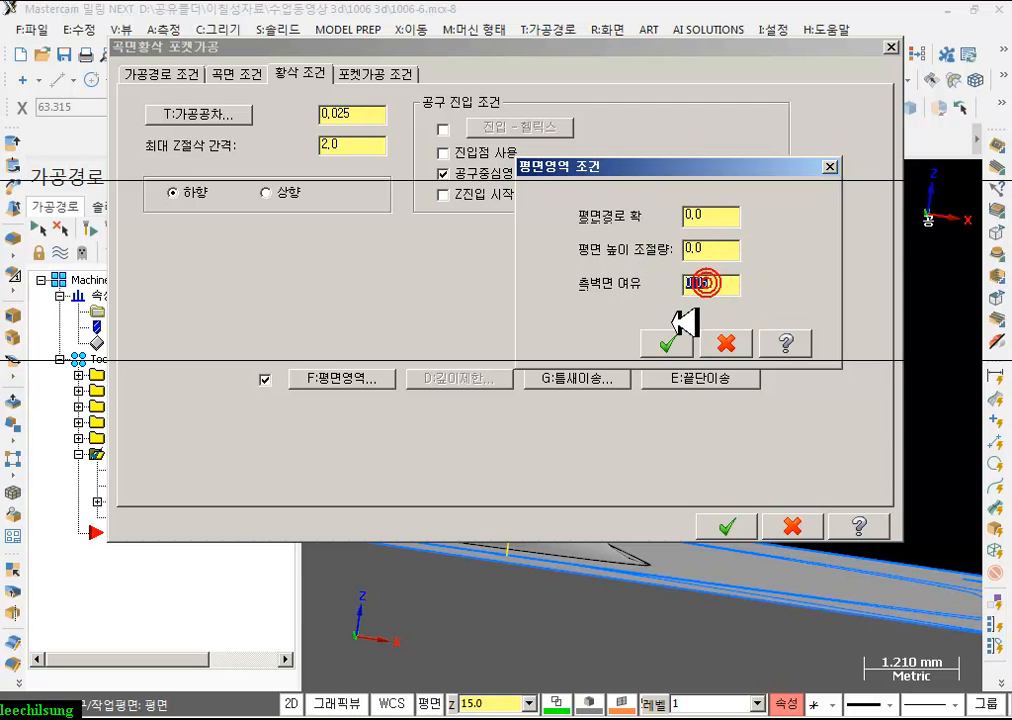
pyautogui.click(668, 345)
pyautogui.click(700, 520)
pyautogui.click(88, 227)
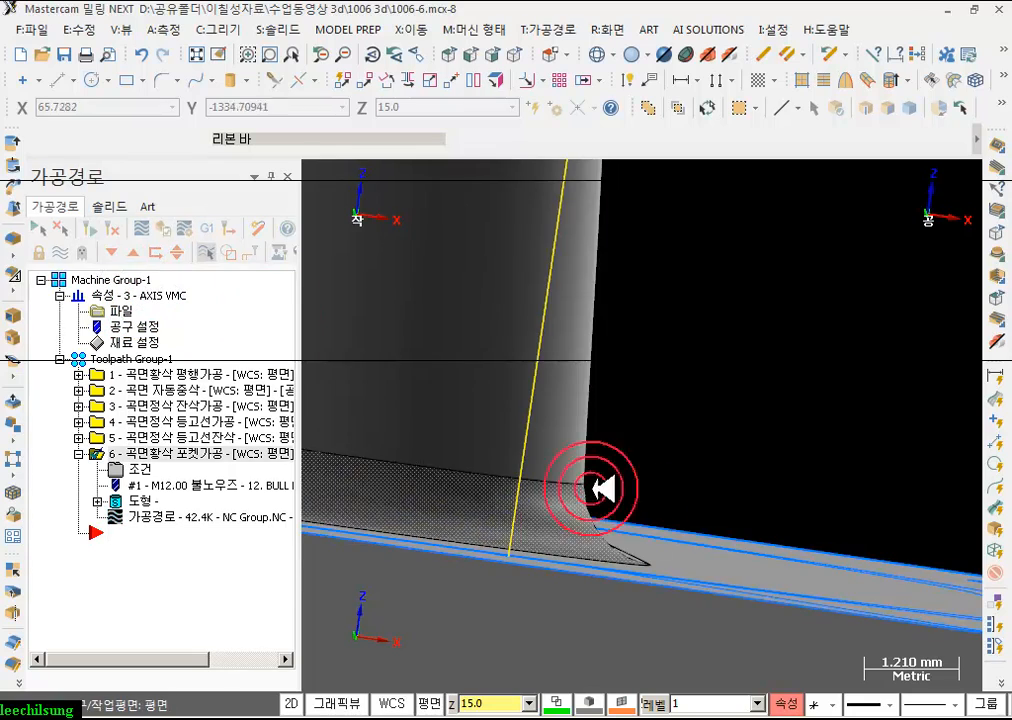
# - Backplot the regenerated pocket toolpath up to the raised body's end wall and examine the clearance between cutter and wall
pyautogui.scroll(-2, 659, 463)
pyautogui.scroll(-5, 699, 412)
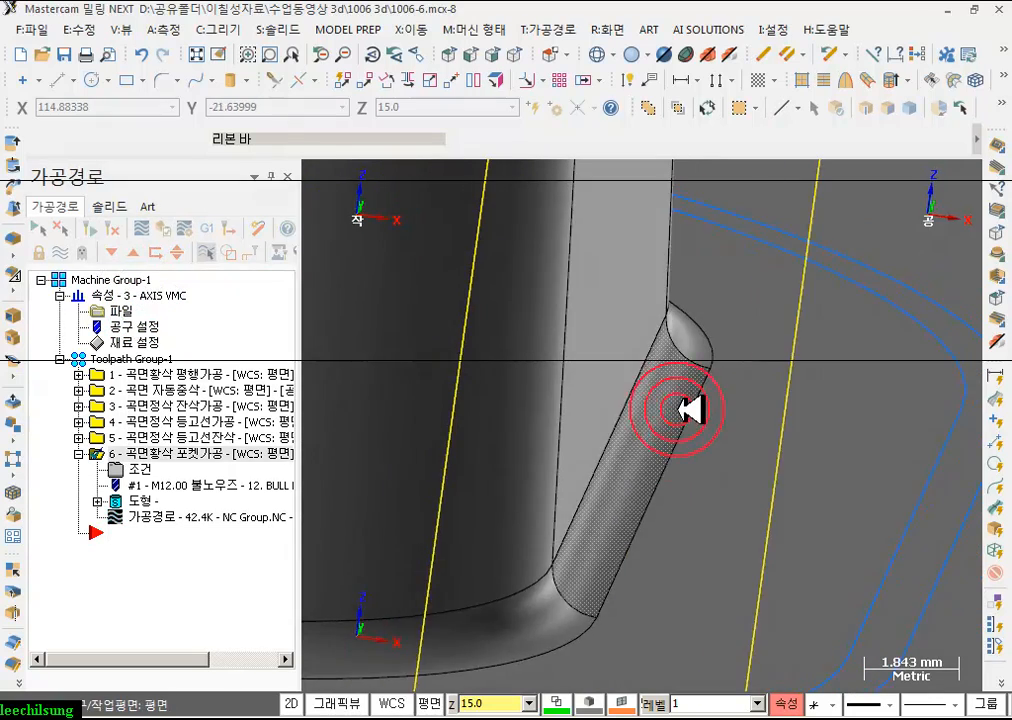
pyautogui.click(236, 531)
pyautogui.click(676, 208)
pyautogui.moveTo(607, 177); pyautogui.dragTo(967, 184)
pyautogui.click(768, 506)
pyautogui.moveTo(770, 508)
pyautogui.mouseDown(button='middle')
pyautogui.moveTo(717, 483)
pyautogui.moveTo(668, 439)
pyautogui.moveTo(682, 429)
pyautogui.moveTo(610, 407)
pyautogui.moveTo(626, 377)
pyautogui.mouseUp(button='middle')
pyautogui.scroll(2, 640, 350)
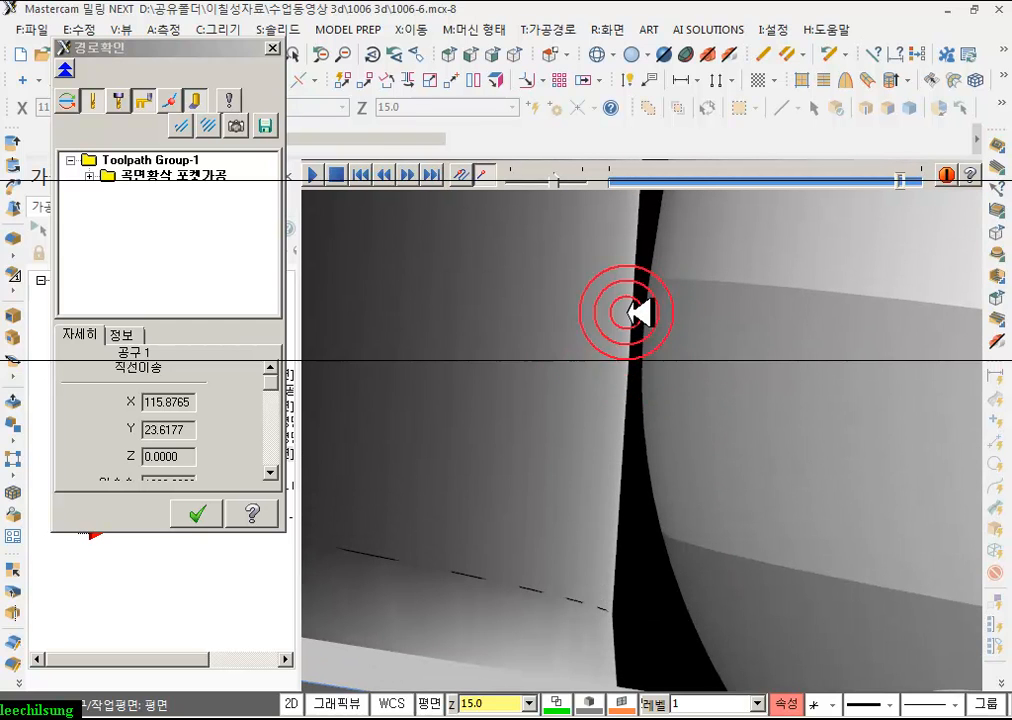
# - Examine the cutter and its swept area around the block's front corner from several angles, and close the backplot
pyautogui.scroll(-2, 640, 313)
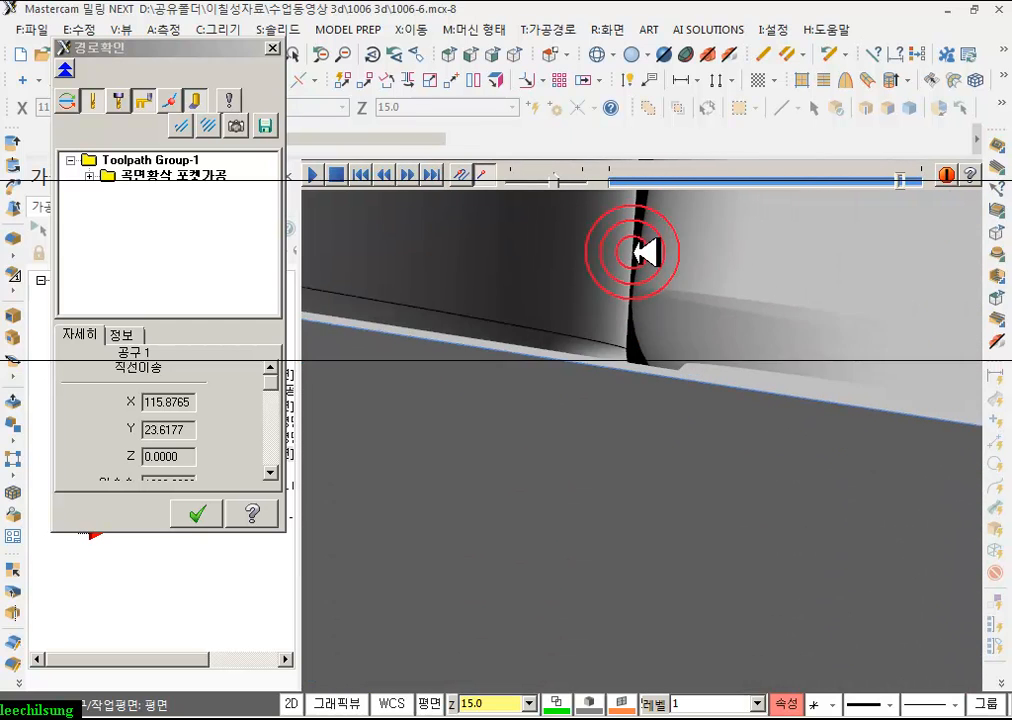
pyautogui.scroll(-2, 640, 262)
pyautogui.scroll(-4, 640, 268)
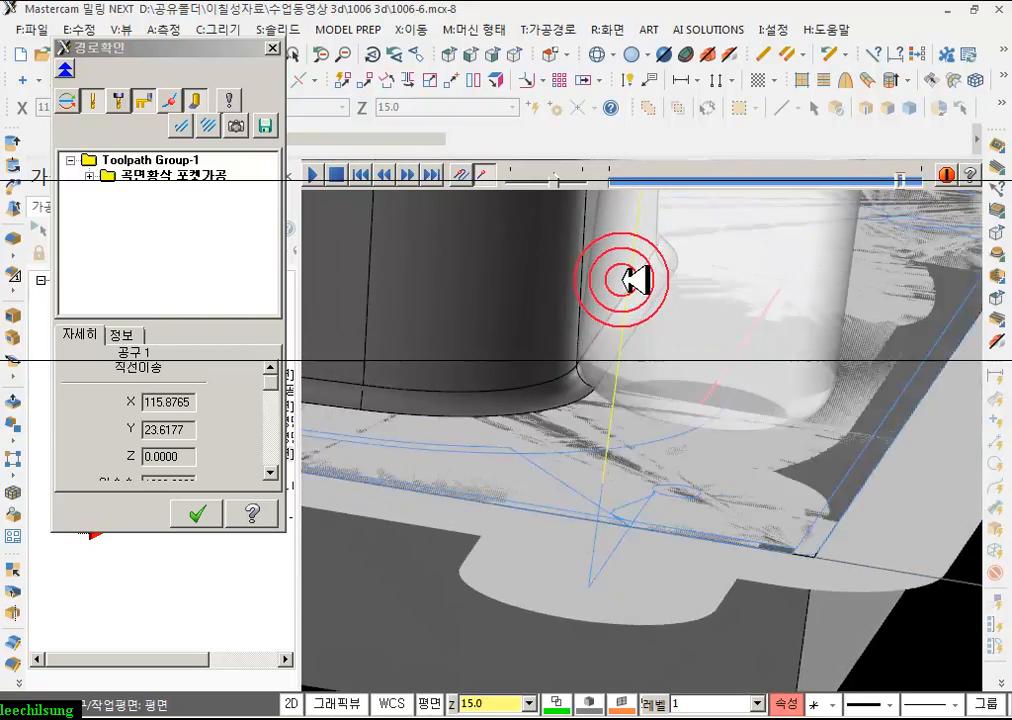
pyautogui.scroll(4, 646, 285)
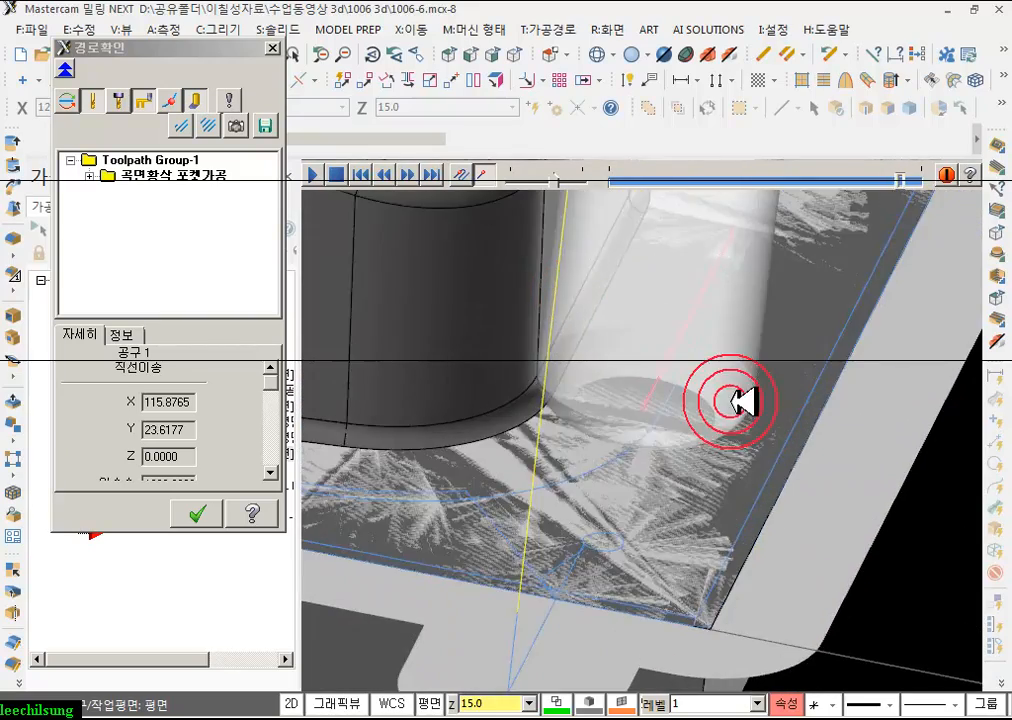
pyautogui.scroll(-5, 720, 447)
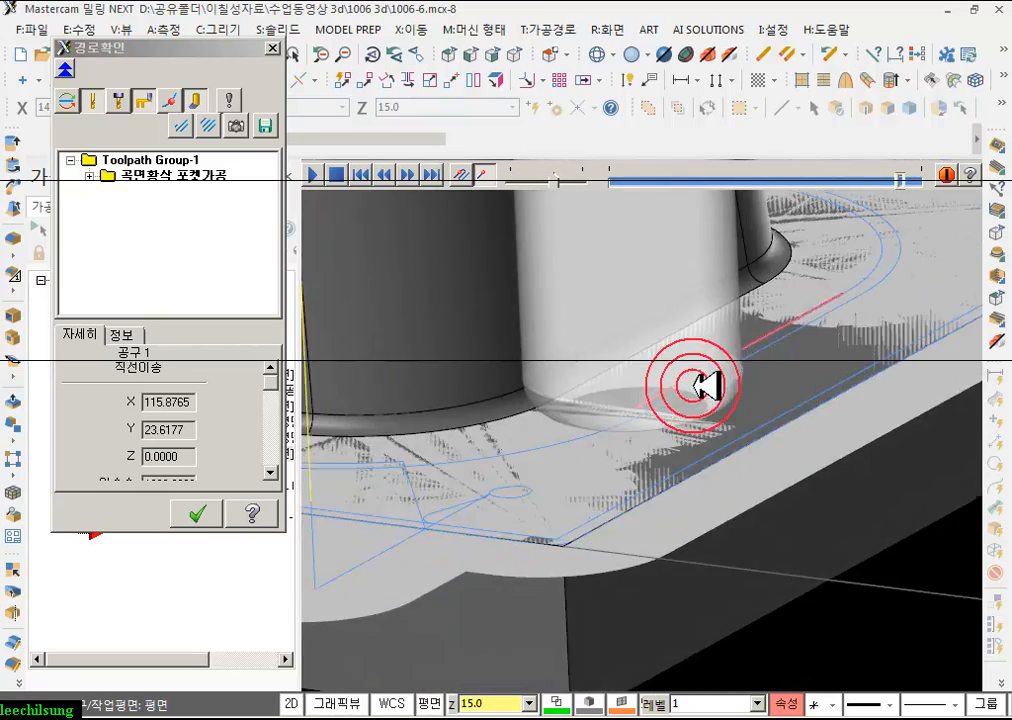
pyautogui.scroll(-2, 728, 415)
pyautogui.moveTo(728, 415); pyautogui.dragTo(732, 459, button='middle')
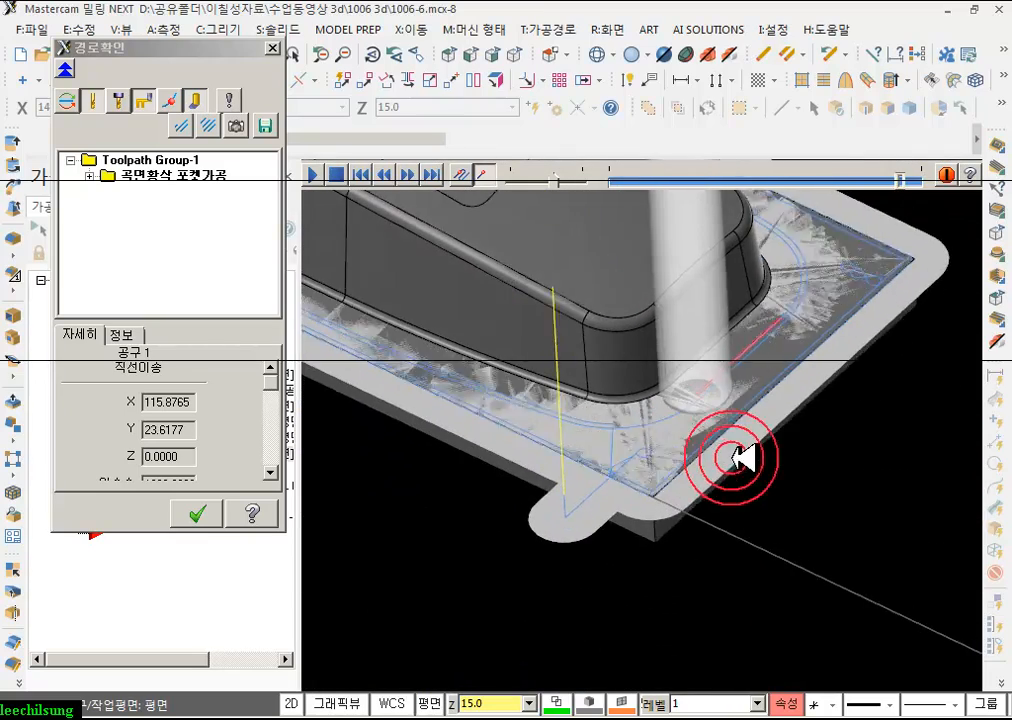
pyautogui.scroll(2, 646, 343)
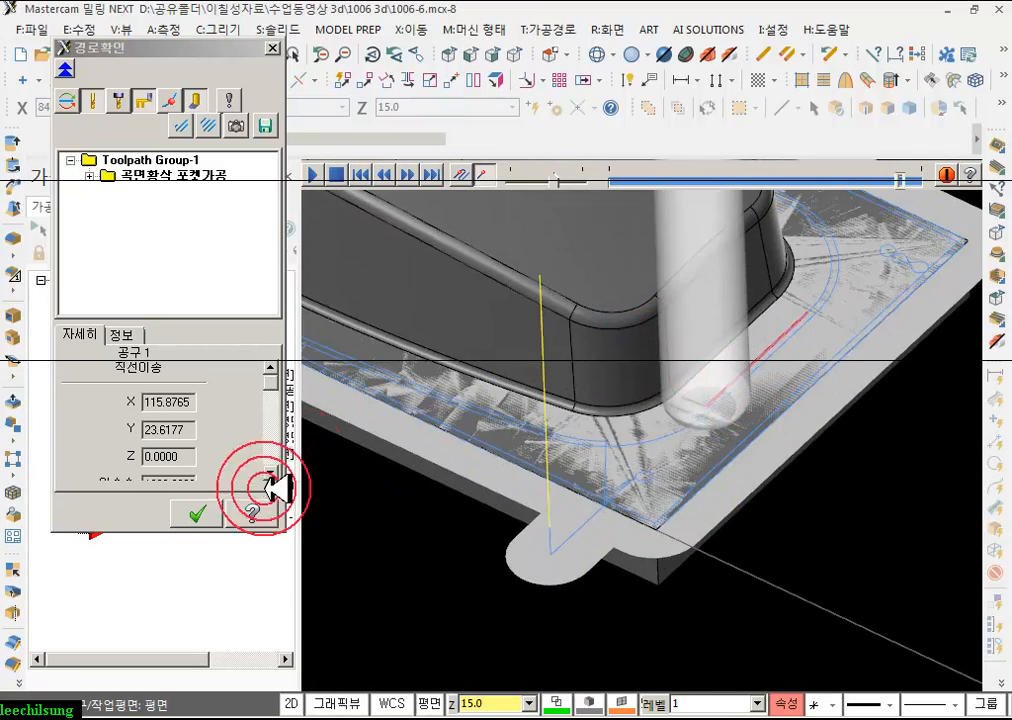
pyautogui.scroll(-5, 777, 515)
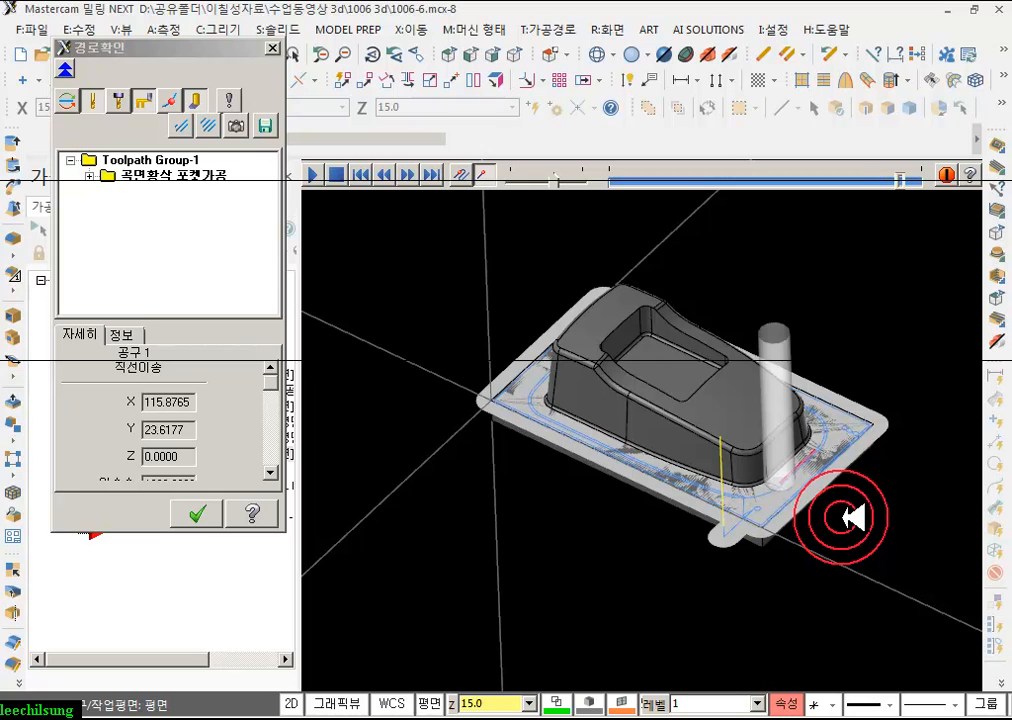
pyautogui.click(192, 513)
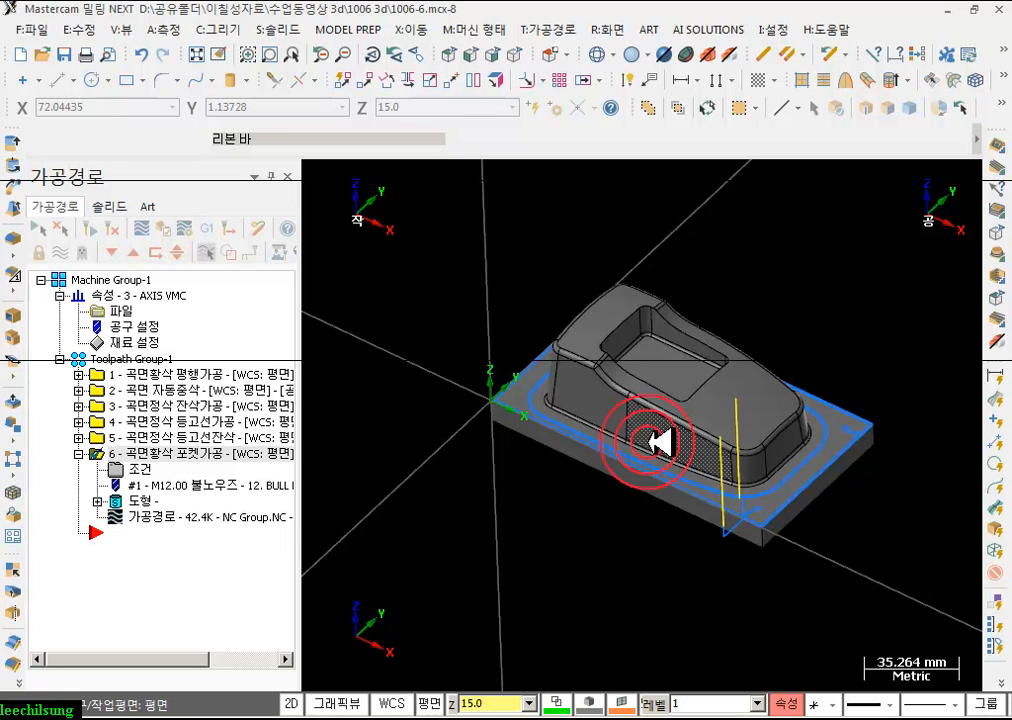
pyautogui.click(134, 468)
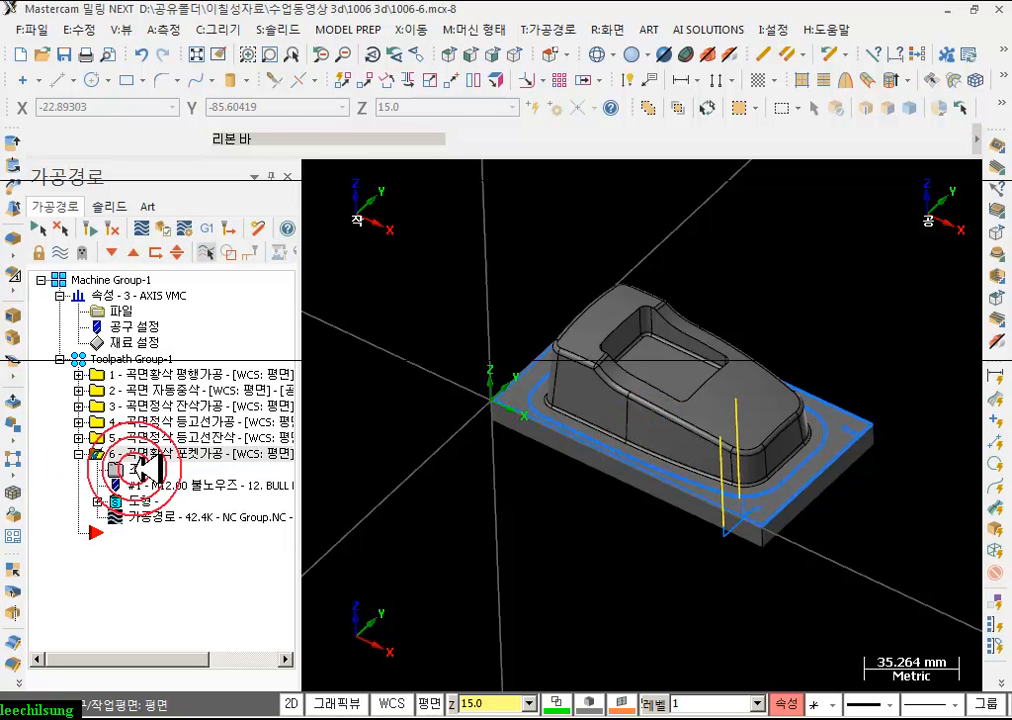
pyautogui.click(397, 73)
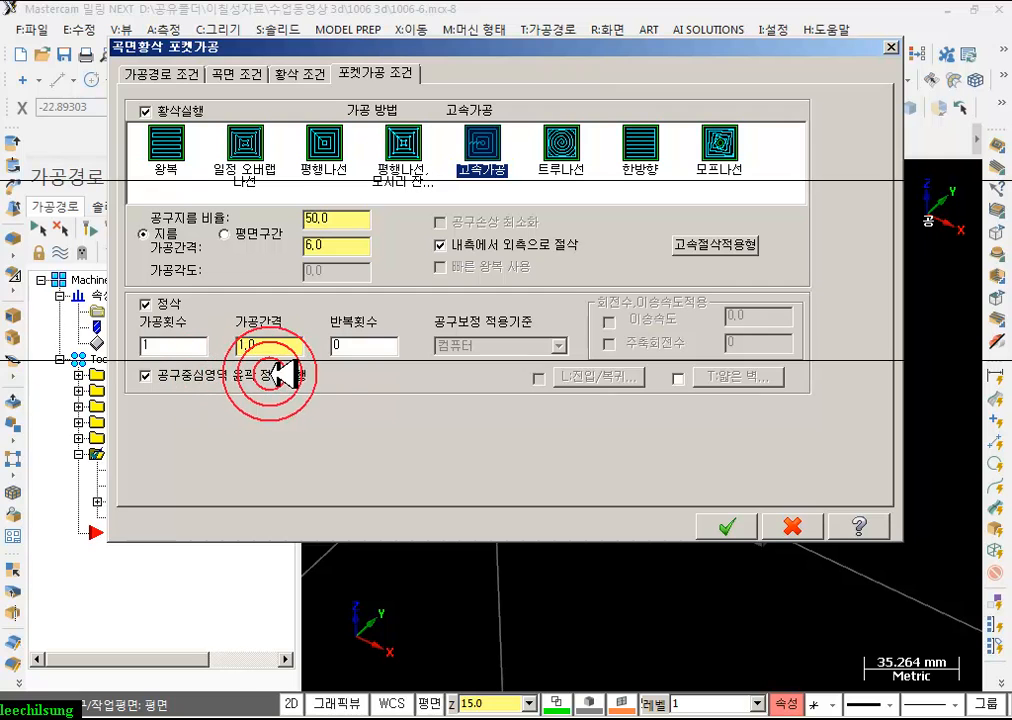
pyautogui.click(146, 375)
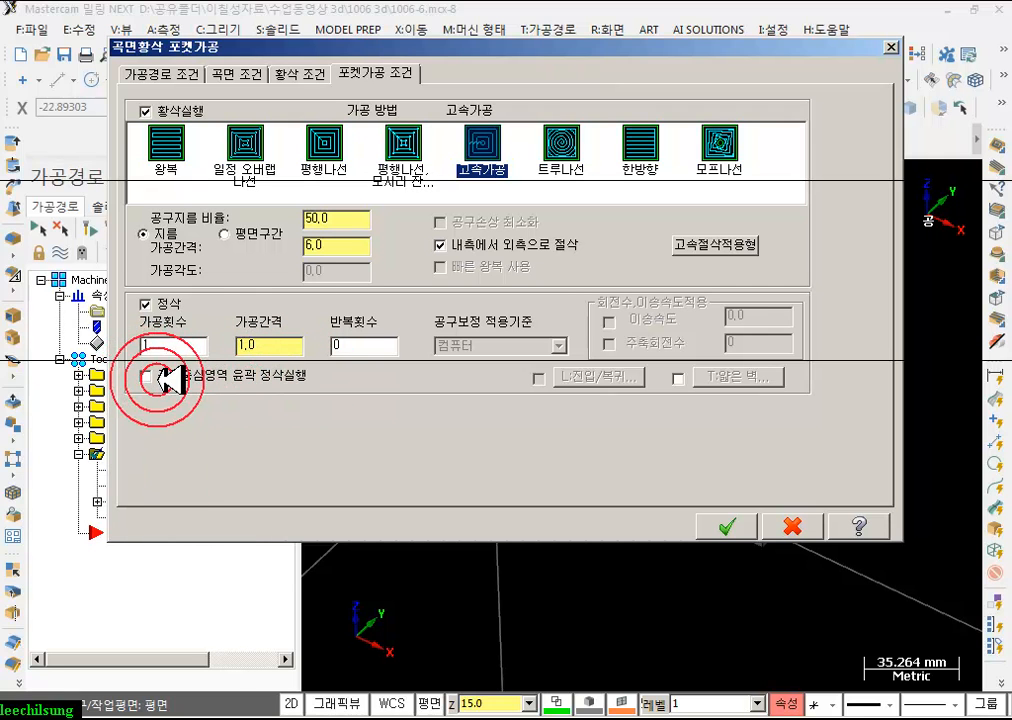
pyautogui.click(712, 520)
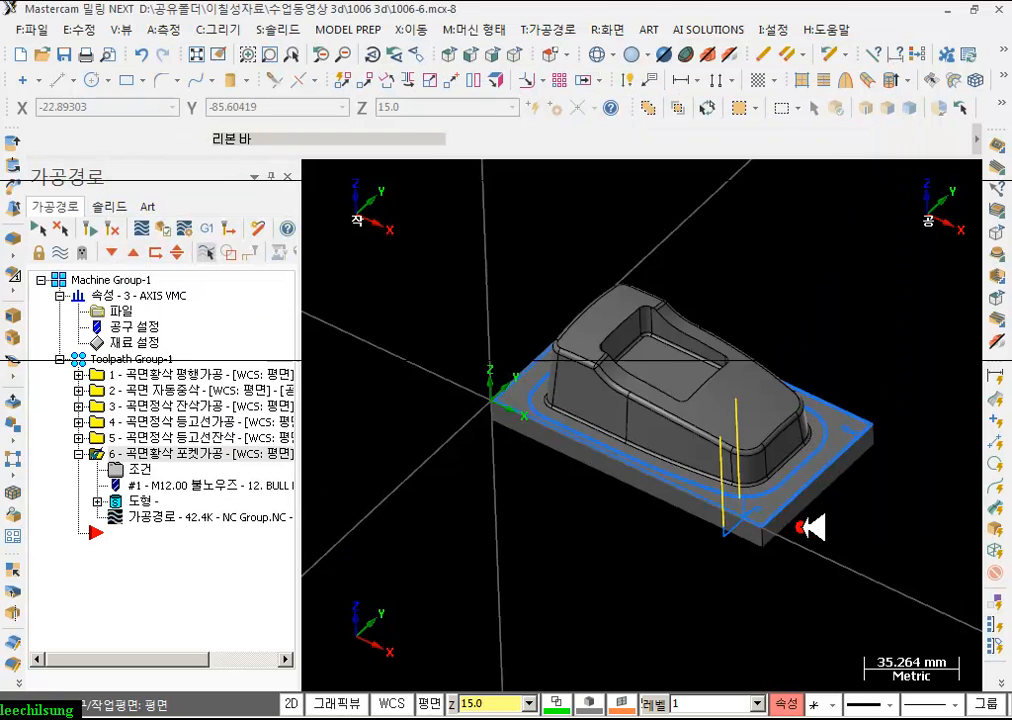
# - Copy the pocket operation after the original and regenerate the copy with finishing of the outer containment boundary turned off
pyautogui.moveTo(160, 455); pyautogui.dragTo(175, 568, button='right')
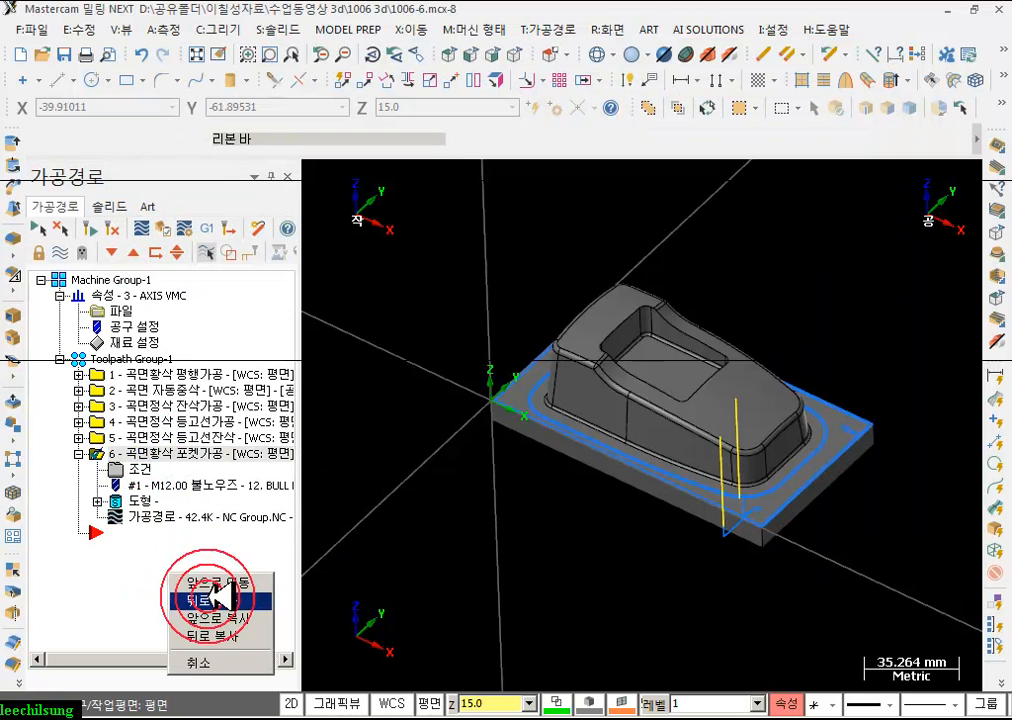
pyautogui.click(195, 603)
pyautogui.click(112, 514)
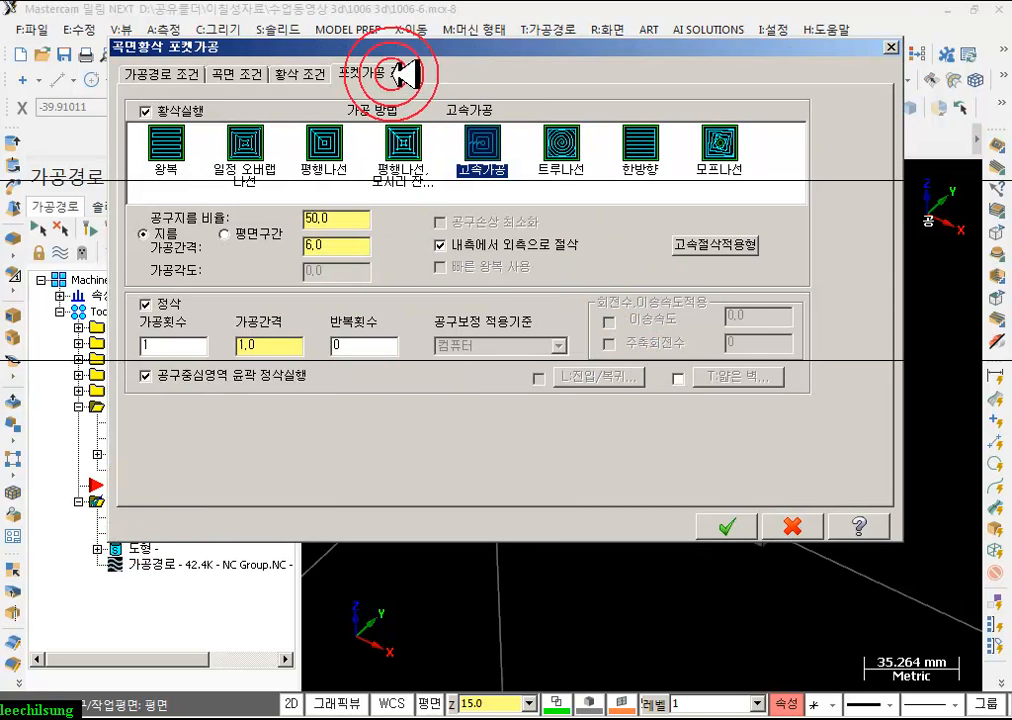
pyautogui.click(149, 374)
pyautogui.click(727, 526)
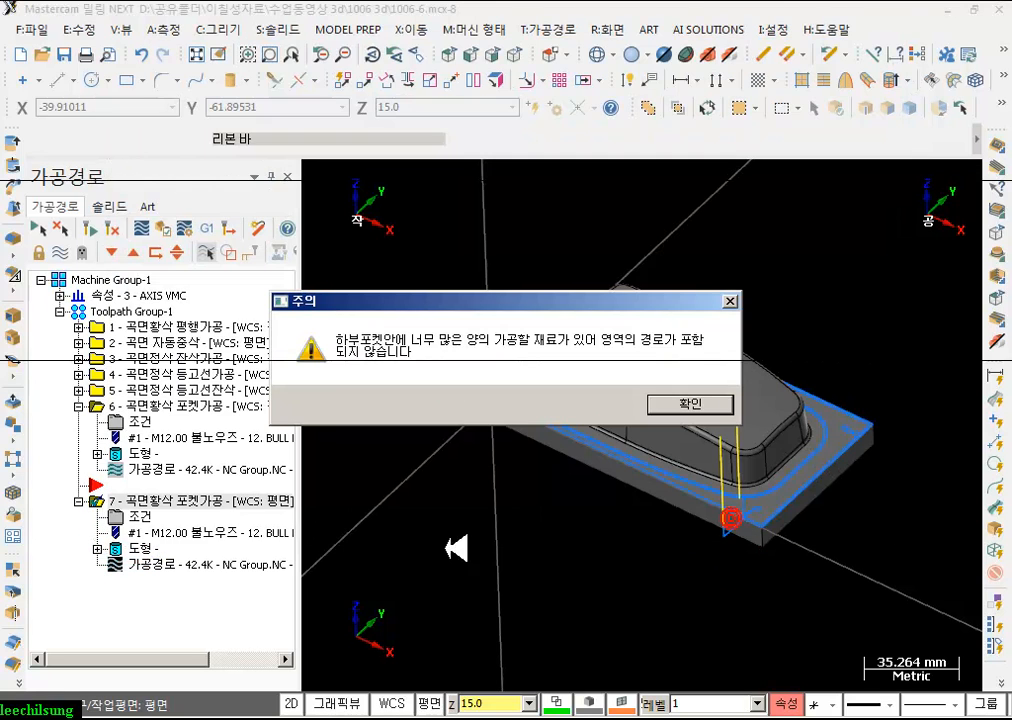
pyautogui.click(688, 410)
pyautogui.click(88, 229)
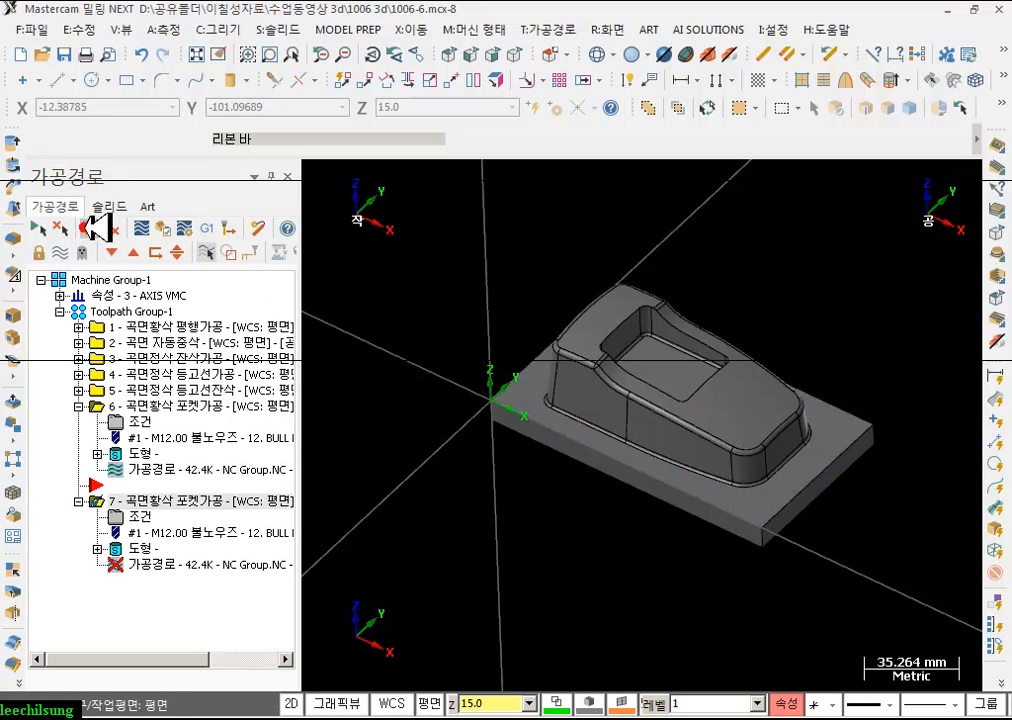
# - Compare the toolpaths of pocket operations 6 and 7 up close at the block's front corner
pyautogui.scroll(8, 775, 590)
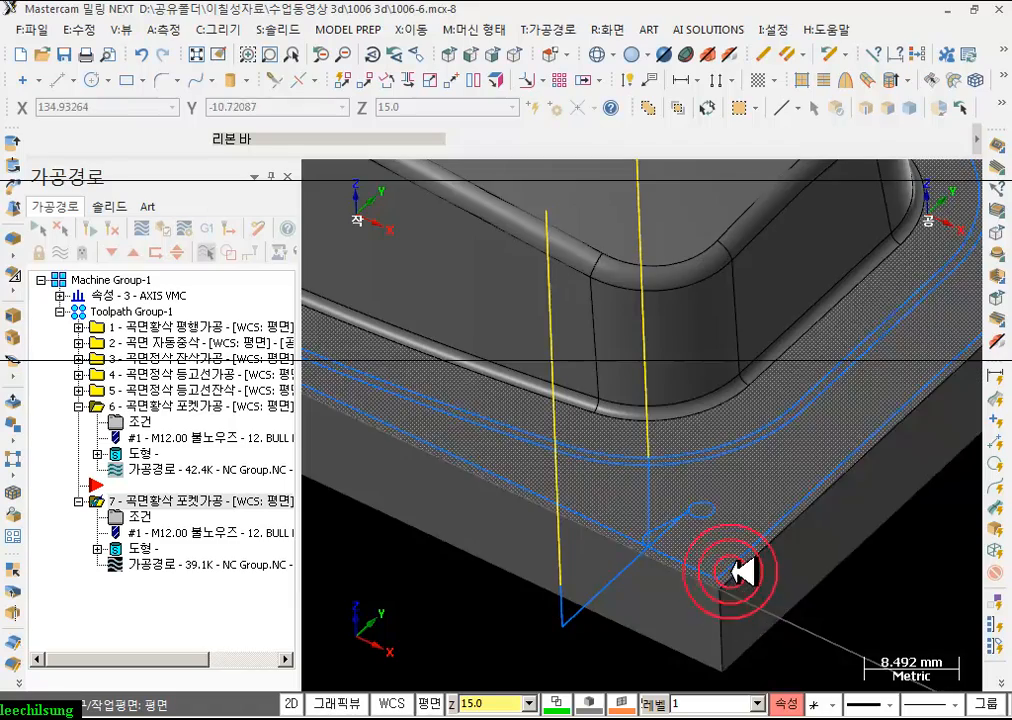
pyautogui.scroll(6, 760, 518)
pyautogui.click(150, 406)
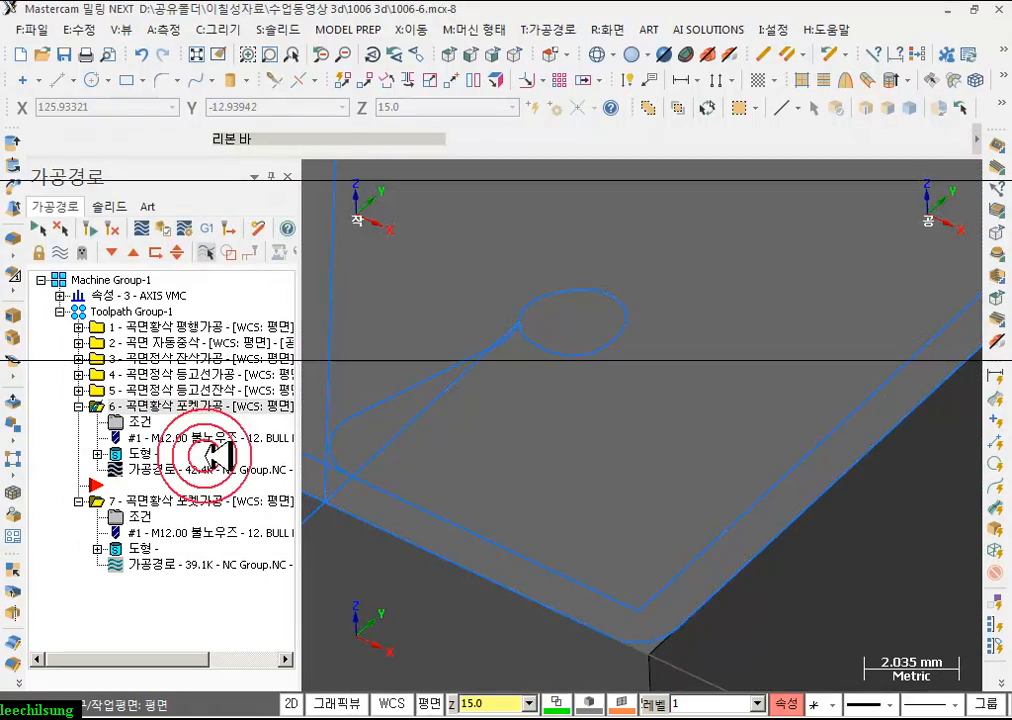
pyautogui.click(158, 501)
pyautogui.click(185, 501)
pyautogui.click(175, 406)
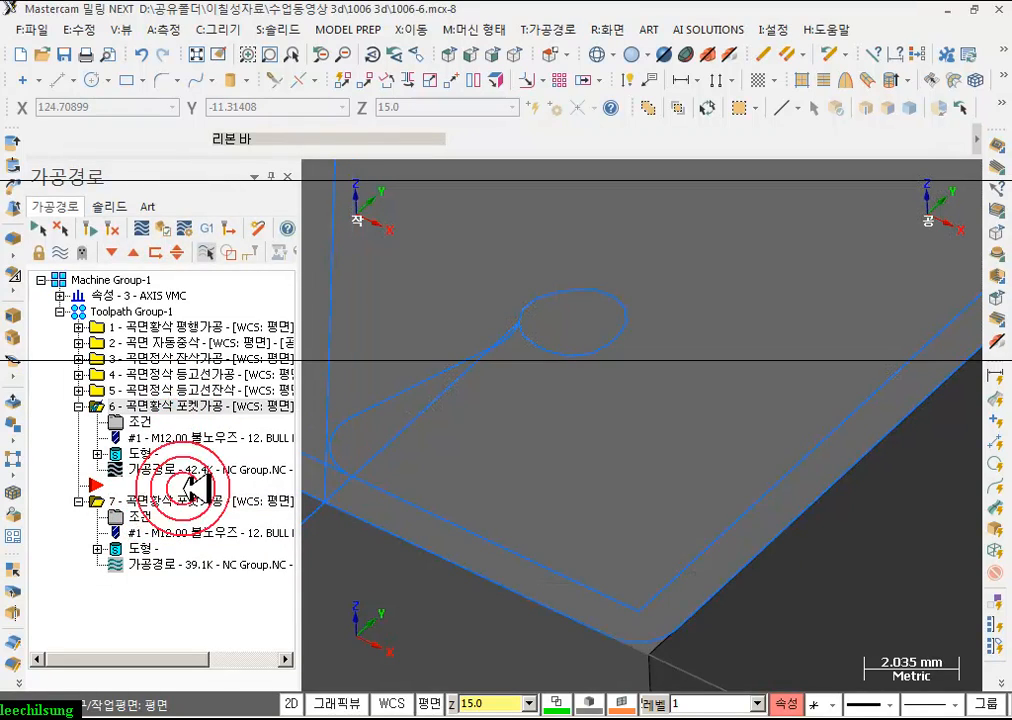
pyautogui.click(690, 658)
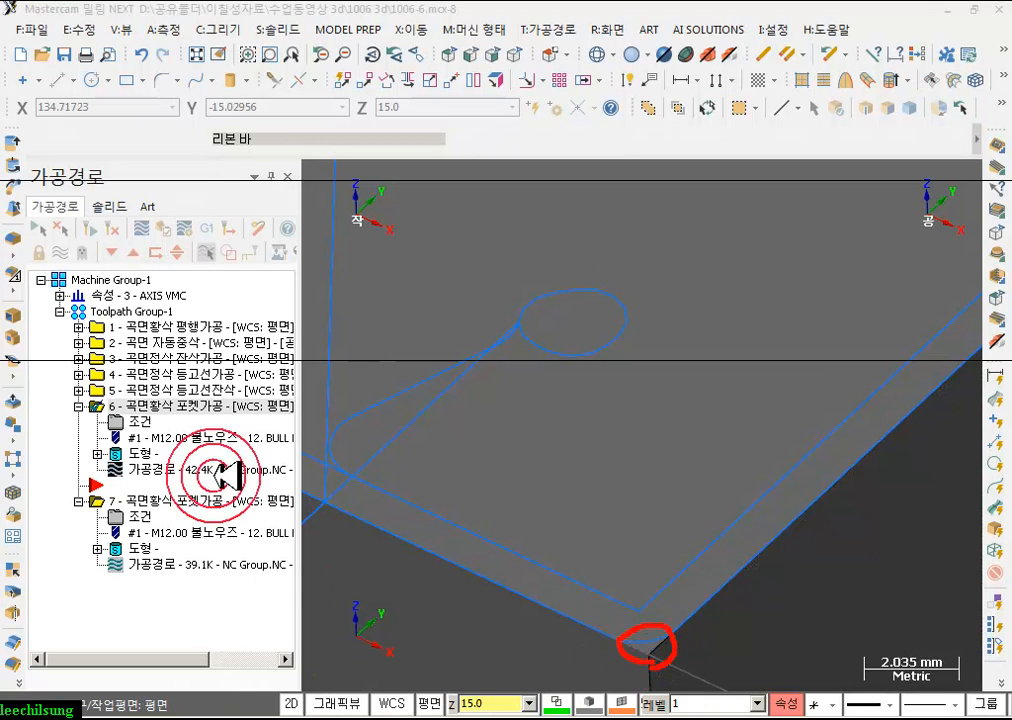
# - Clear the corner markup and examine pocket operation 7's toolpath around the whole base face and at the block's front corner
pyautogui.rightClick(546, 523)
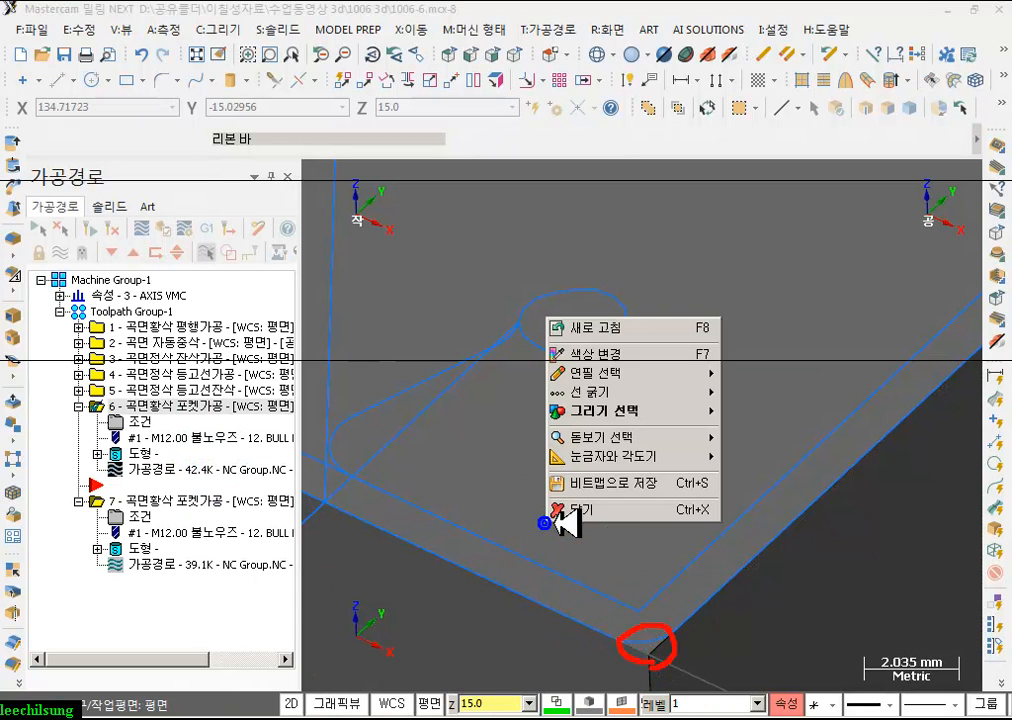
pyautogui.click(594, 510)
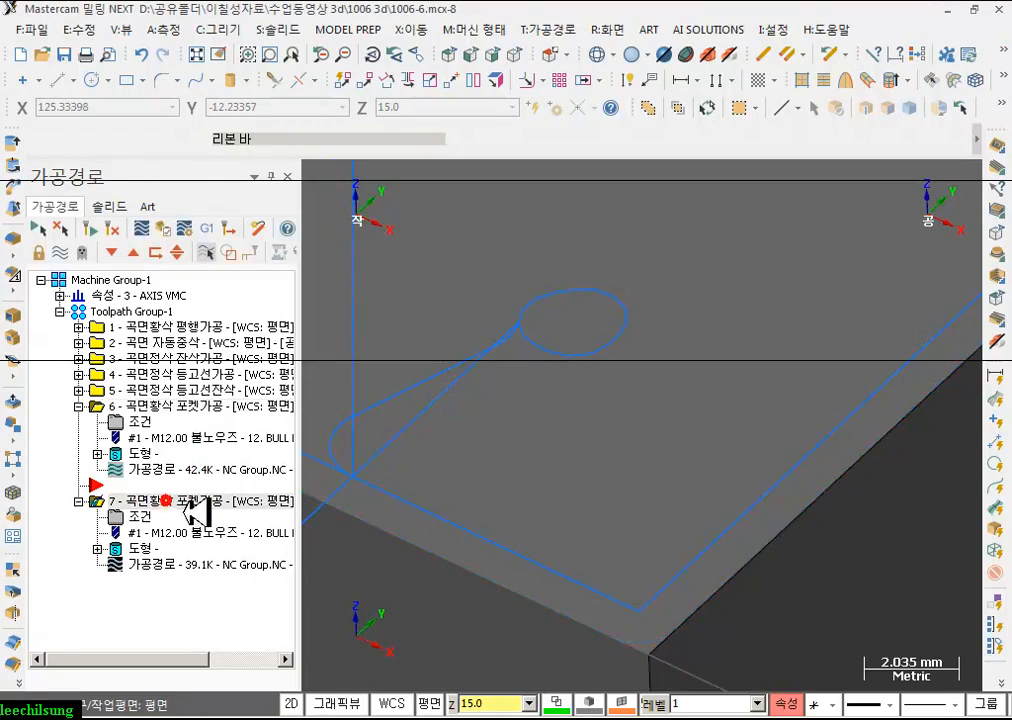
pyautogui.scroll(-6, 866, 515)
pyautogui.scroll(-3, 780, 578)
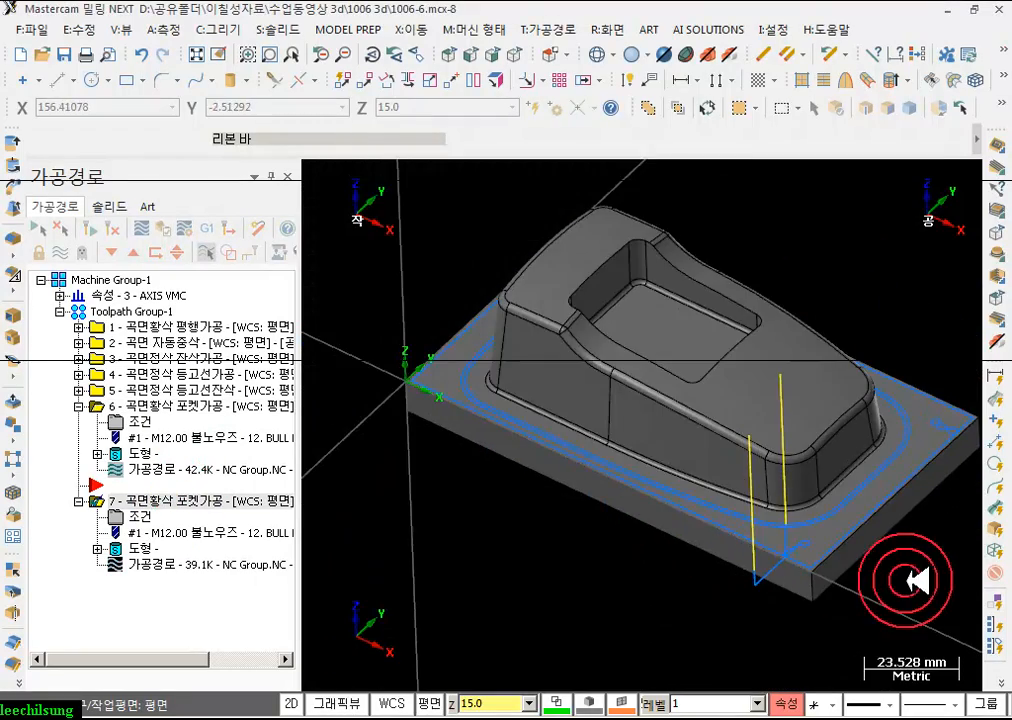
pyautogui.scroll(5, 855, 514)
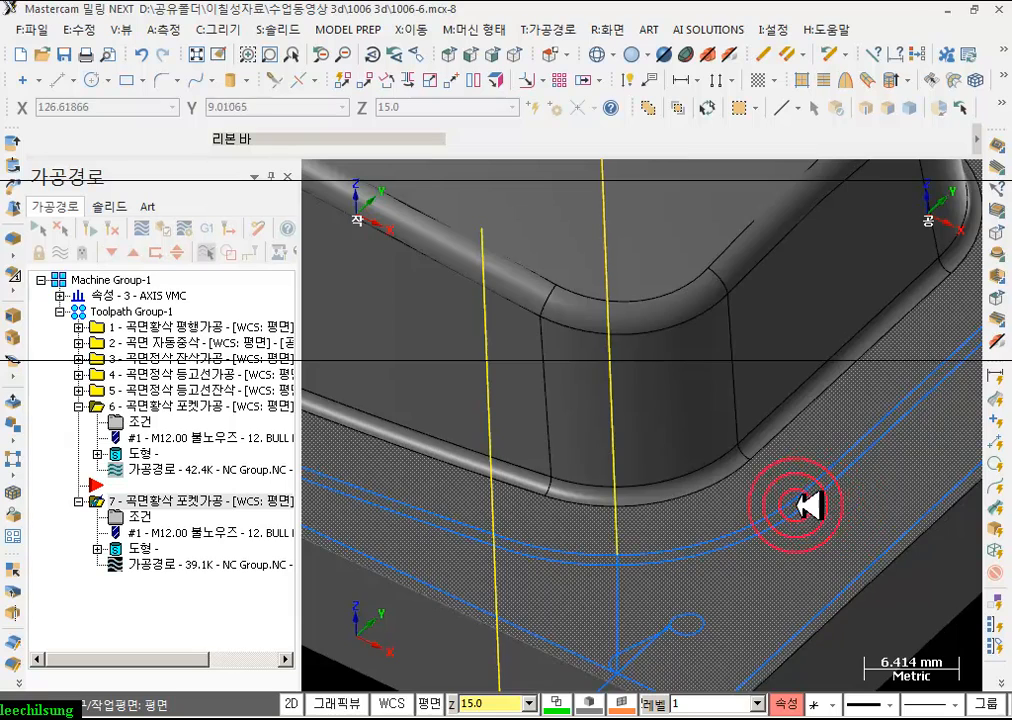
pyautogui.scroll(-5, 808, 507)
pyautogui.scroll(1, 920, 423)
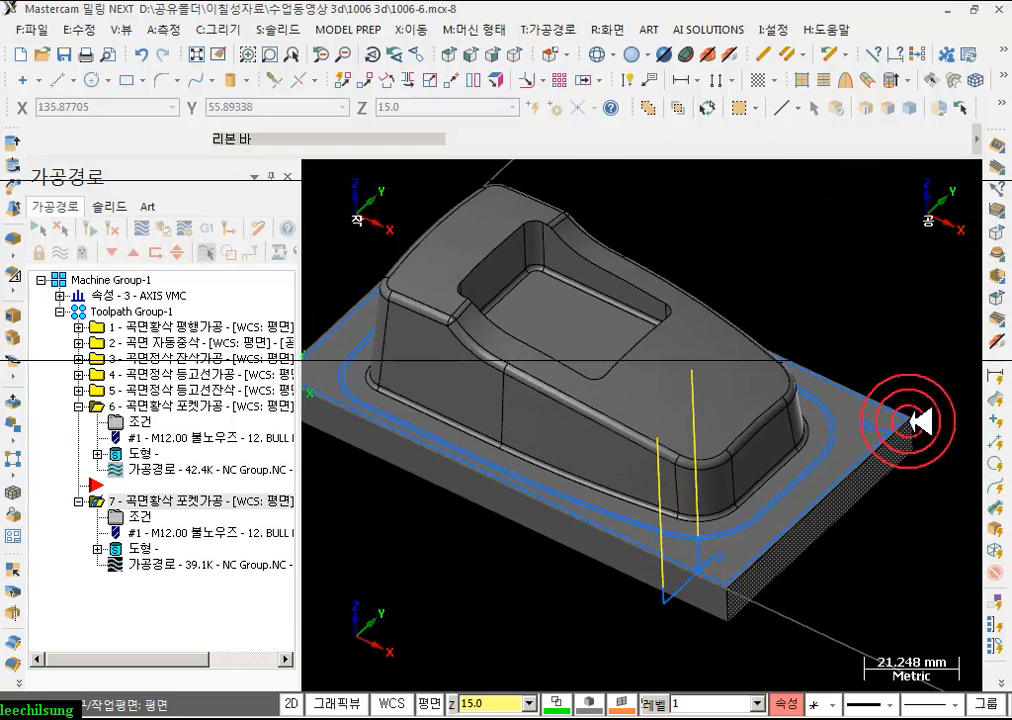
pyautogui.scroll(-1, 853, 513)
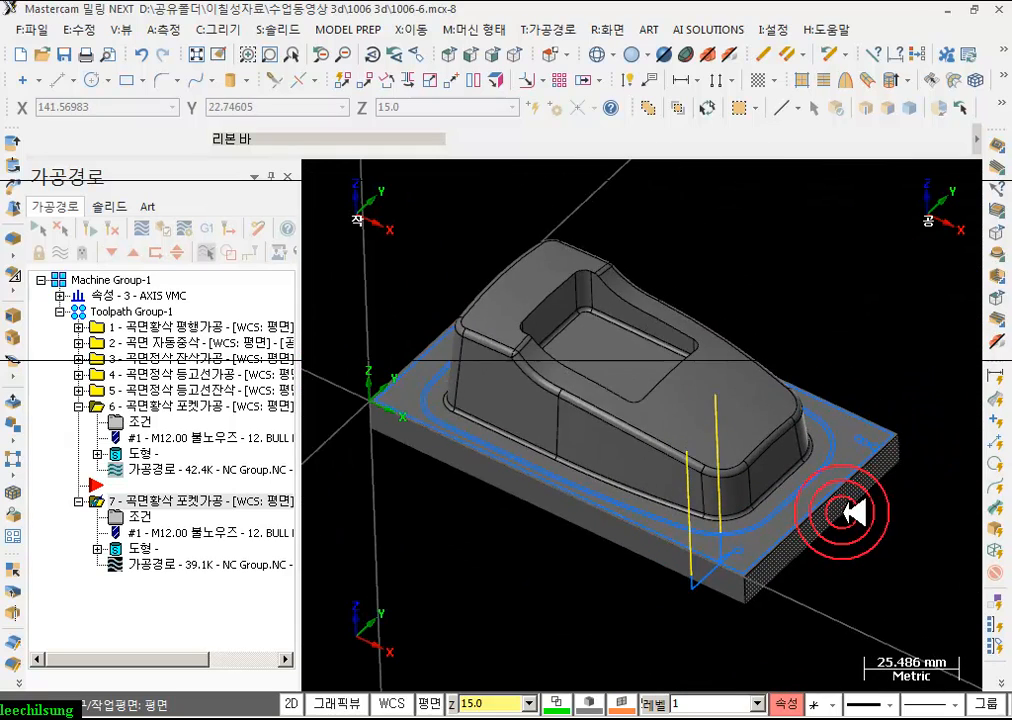
pyautogui.scroll(4, 720, 549)
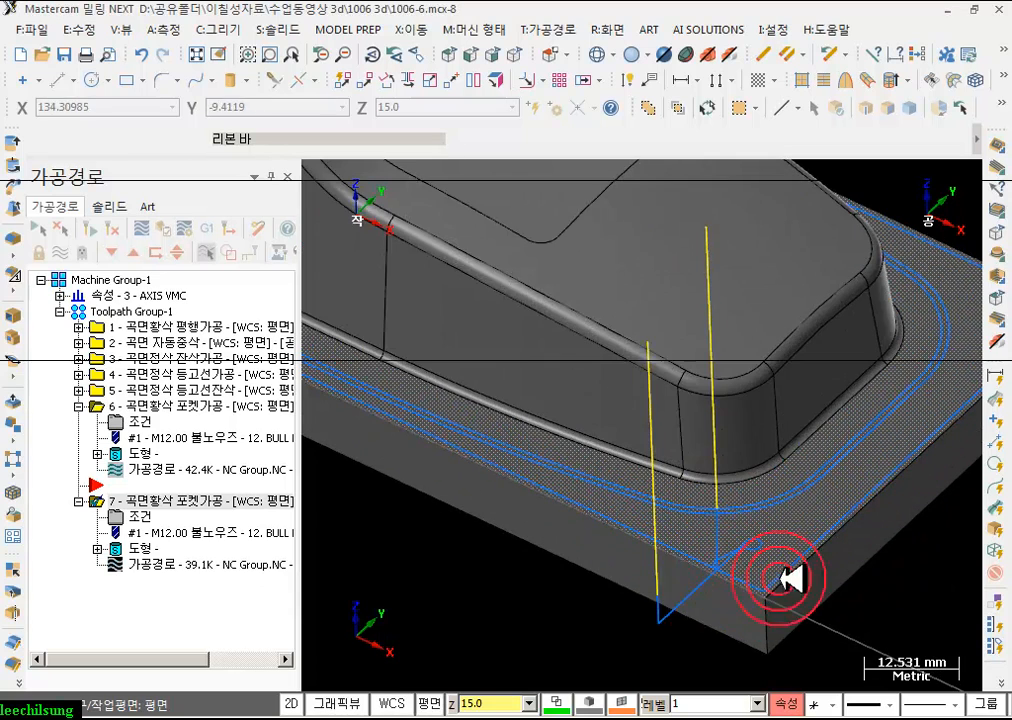
pyautogui.scroll(-2, 779, 540)
pyautogui.scroll(-2, 790, 540)
# - Delete the original pocket operation 6 and place the insertion point after the remaining, collapsed pocket operation
pyautogui.click(160, 406)
pyautogui.click(102, 409)
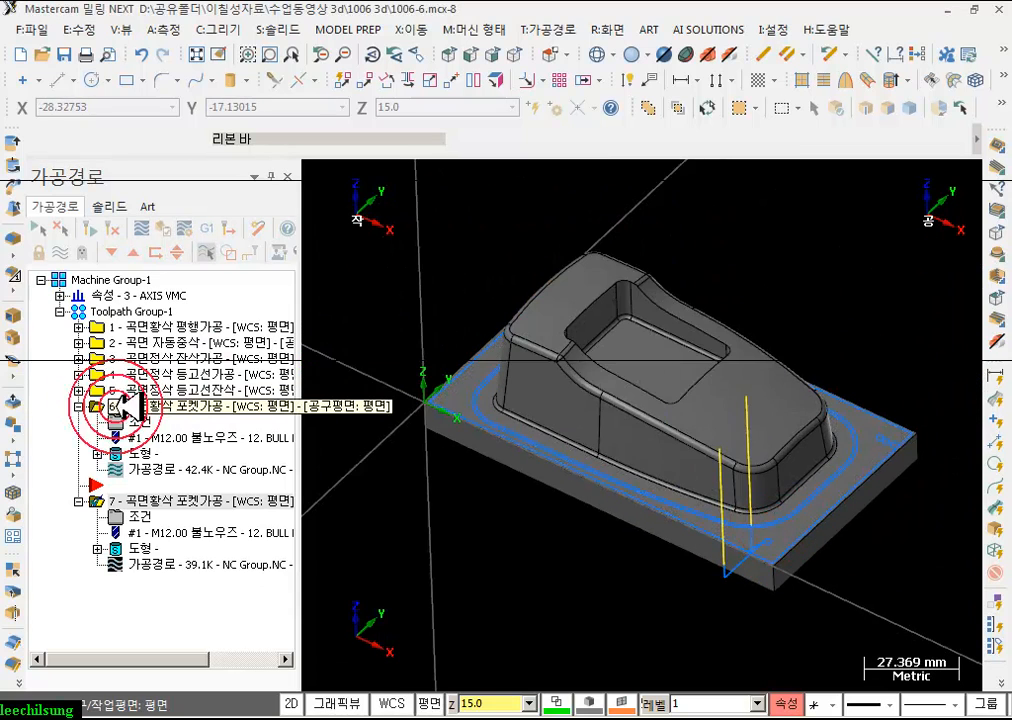
pyautogui.press('Delete')
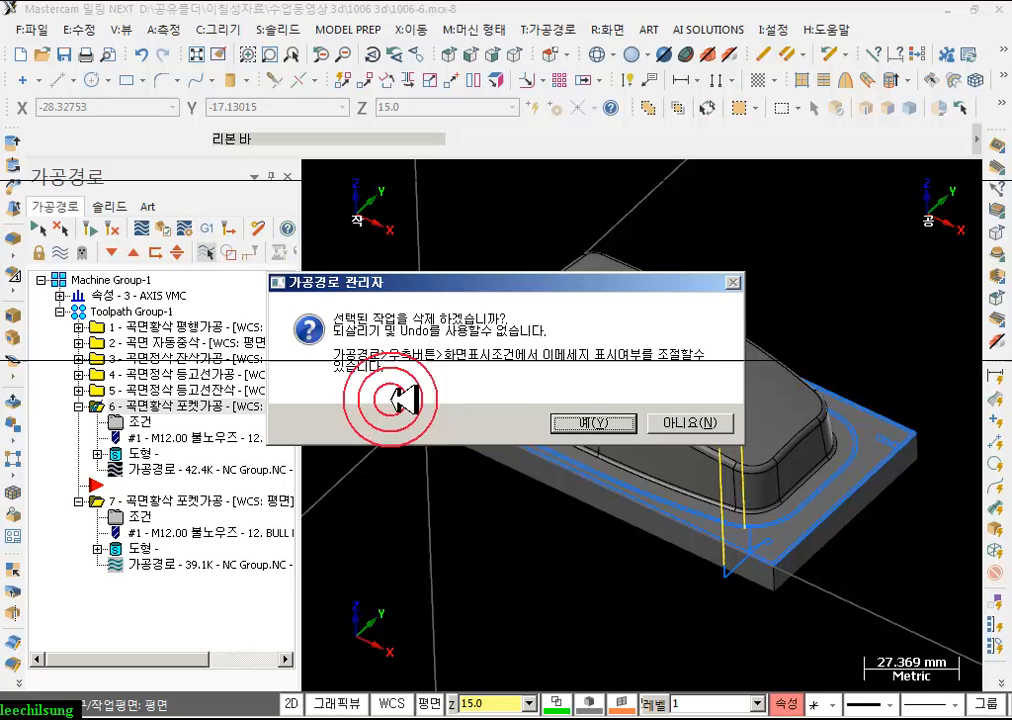
pyautogui.click(561, 418)
pyautogui.click(111, 251)
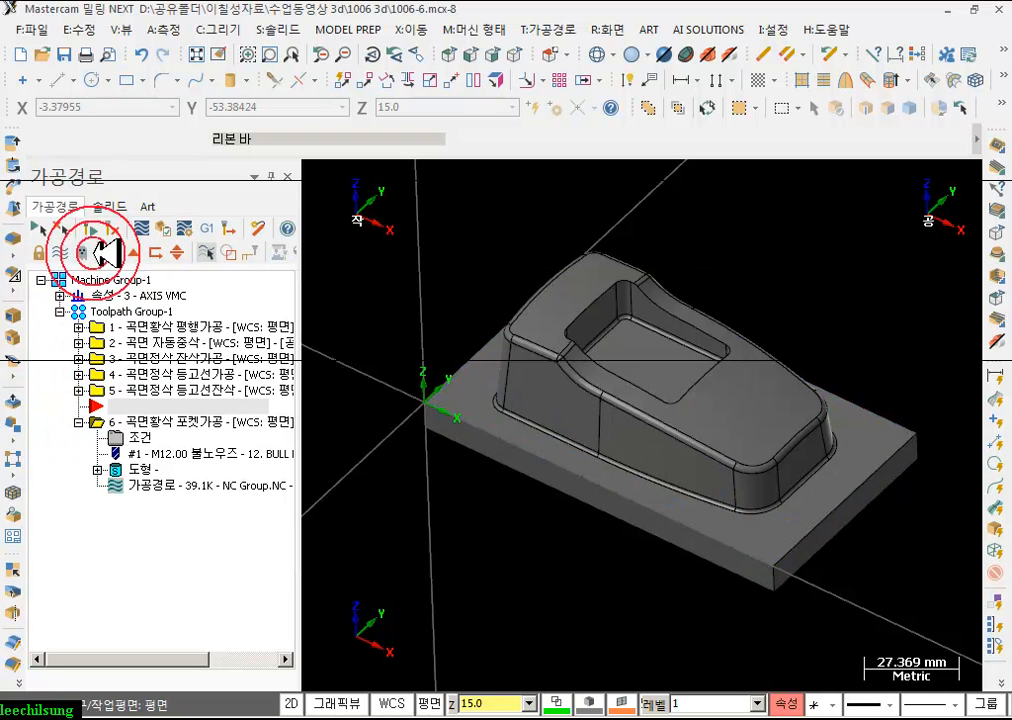
pyautogui.click(78, 406)
pyautogui.click(158, 463)
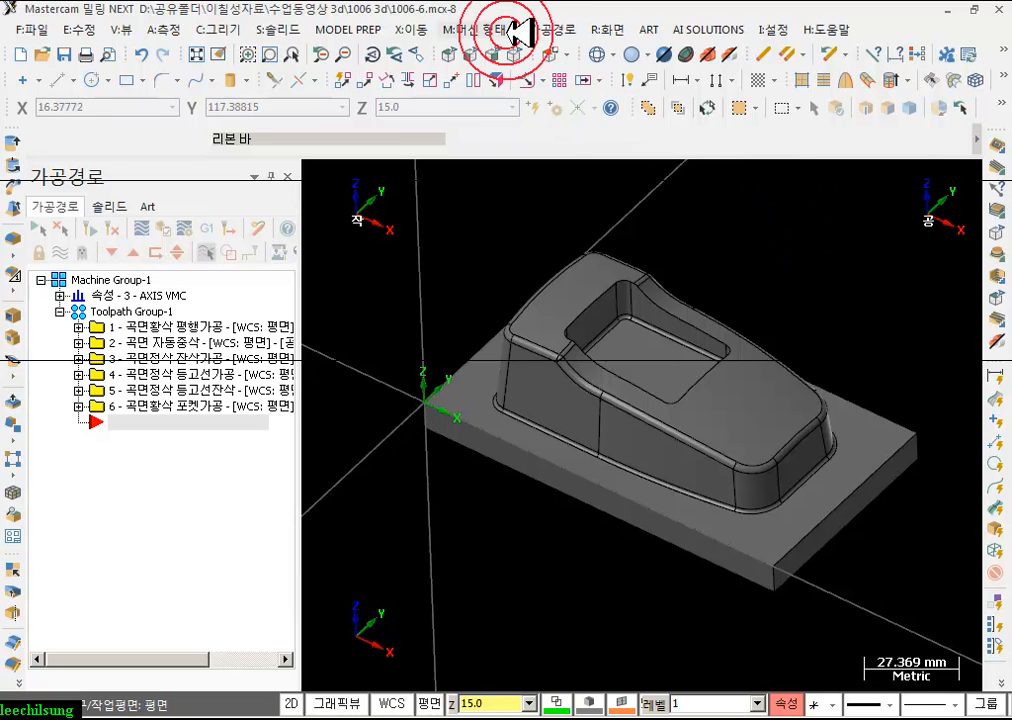
# - Start a 2D pocket toolpath and chain the block's flat base face around the raised body as a solid face
pyautogui.click(550, 28)
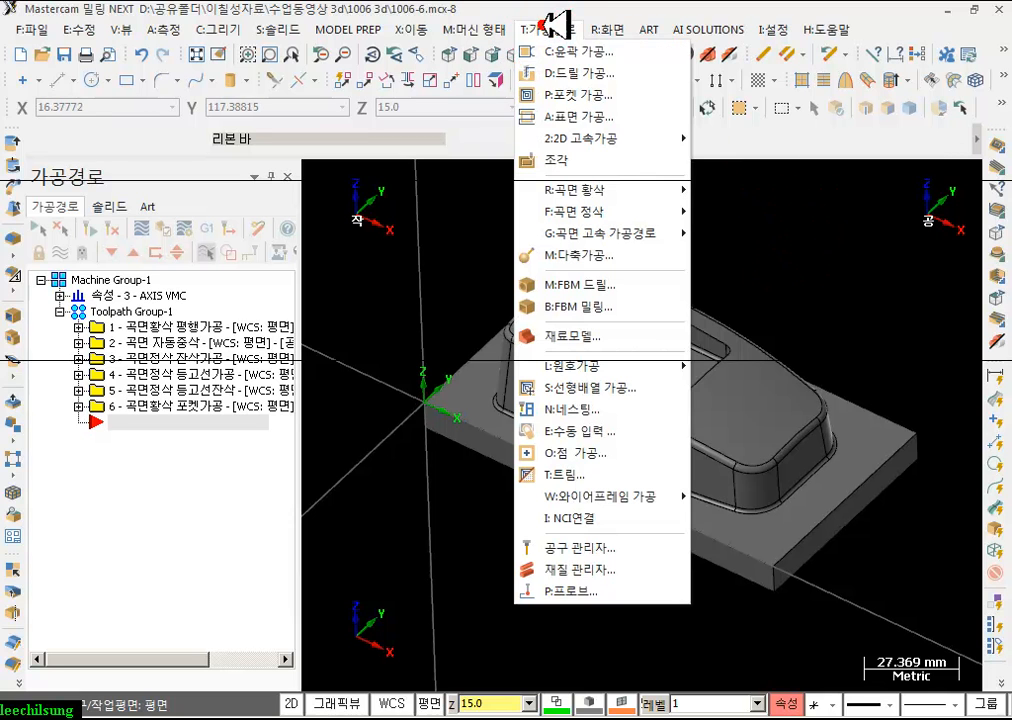
pyautogui.click(624, 94)
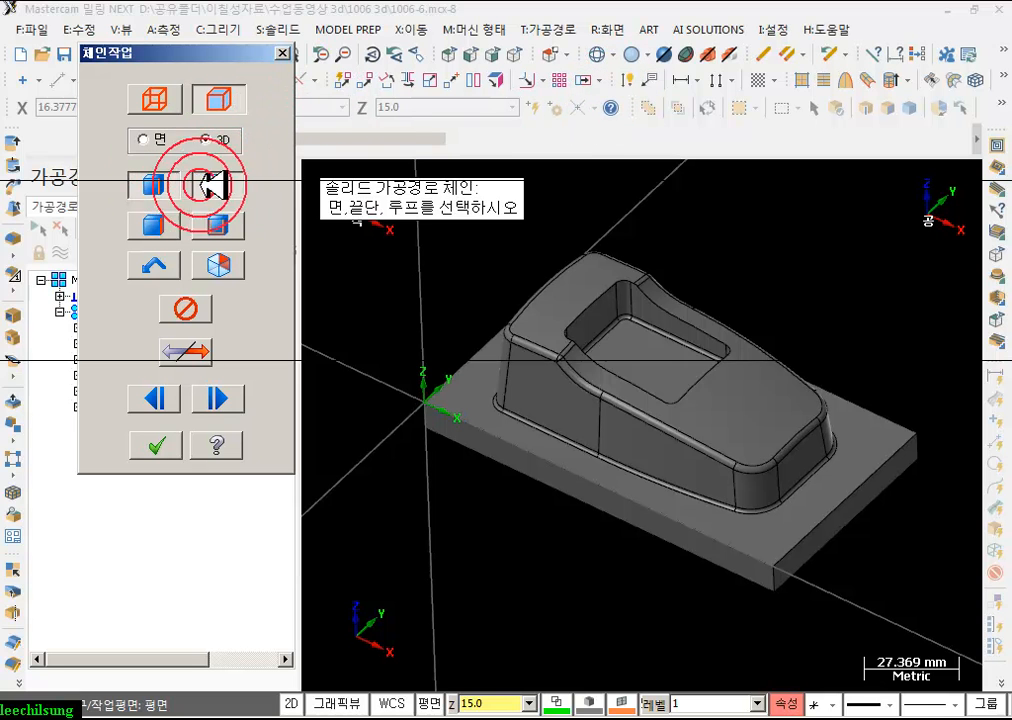
pyautogui.click(163, 228)
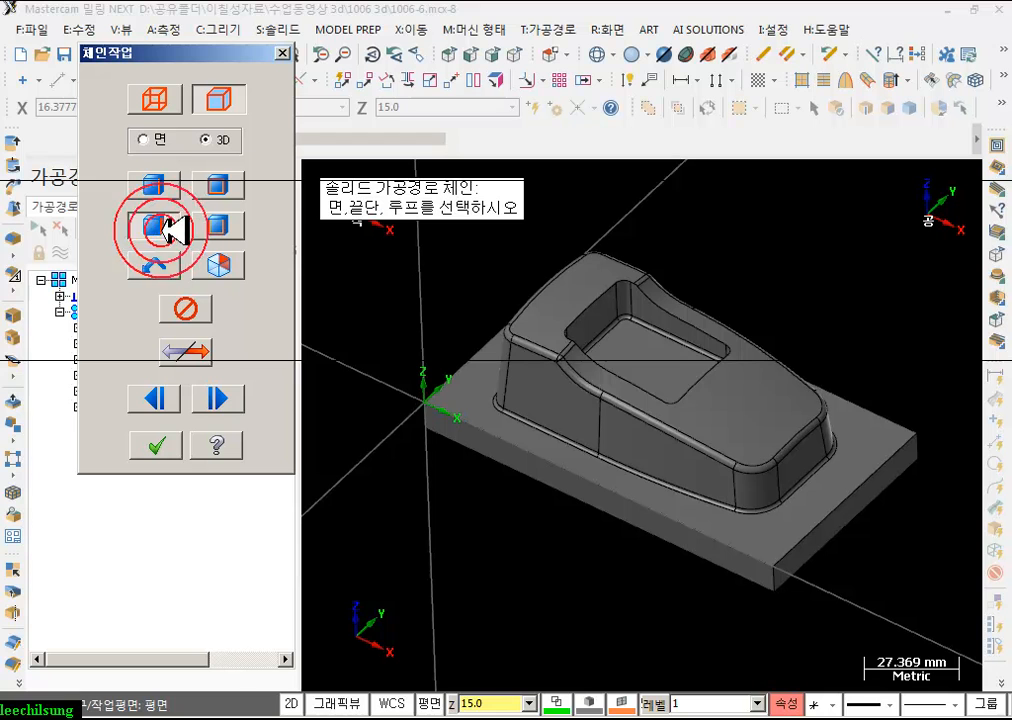
pyautogui.click(750, 548)
pyautogui.click(750, 535)
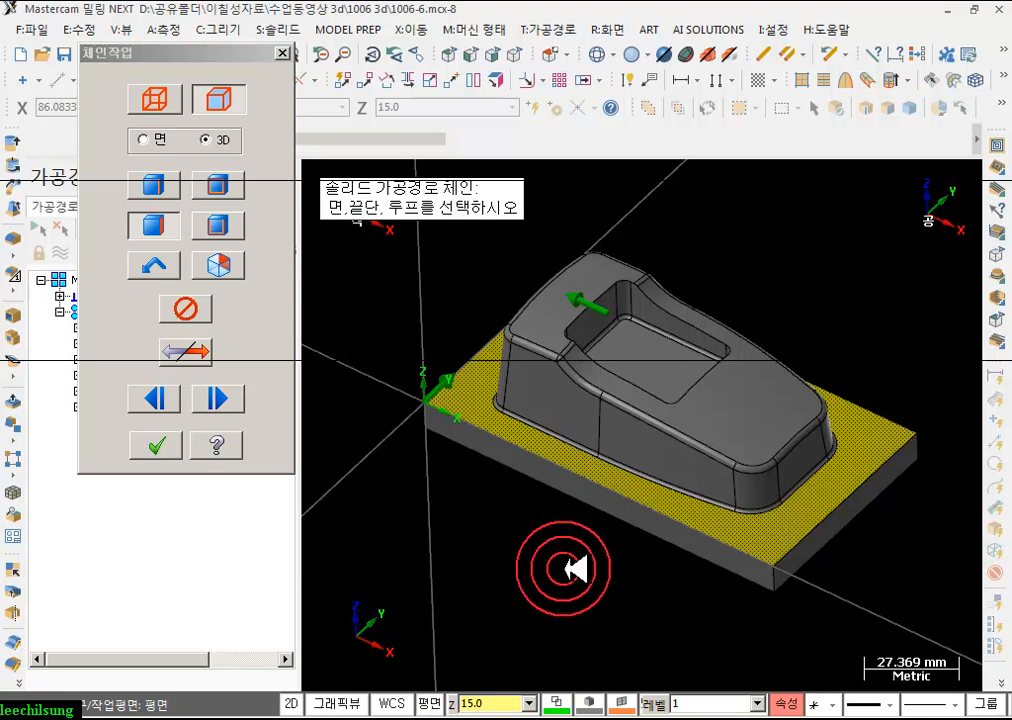
pyautogui.click(168, 445)
# - Assign tool 1, the 12 mm bull endmill with 2 mm corner radius, to the 2D pocket toolpath
pyautogui.moveTo(580, 240); pyautogui.dragTo(660, 37)
pyautogui.click(185, 116)
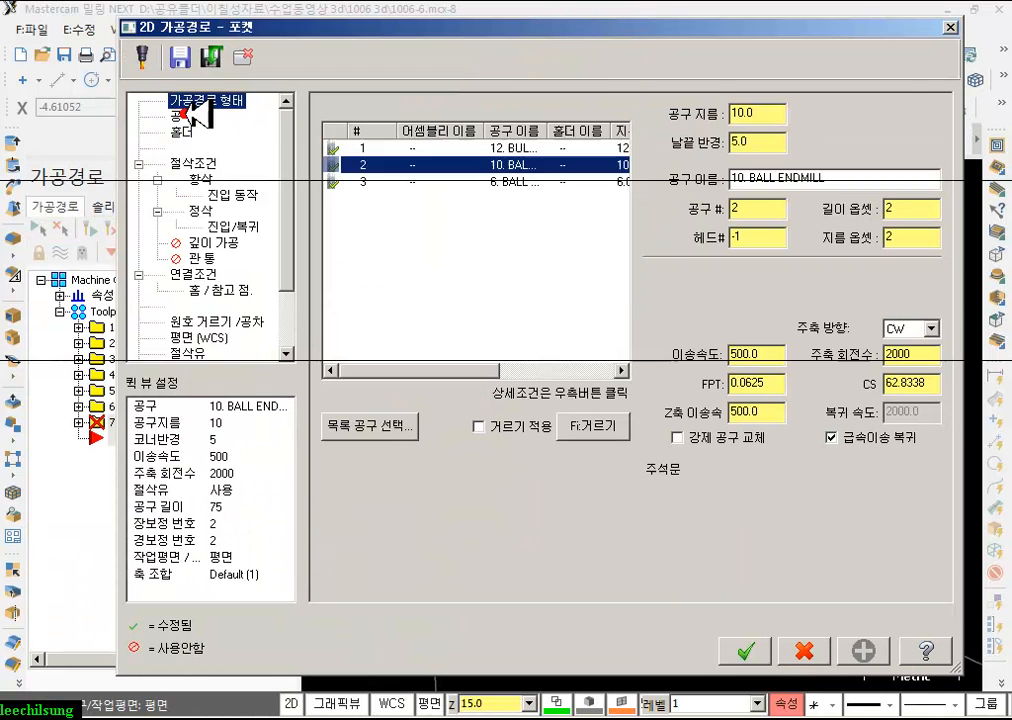
pyautogui.click(506, 147)
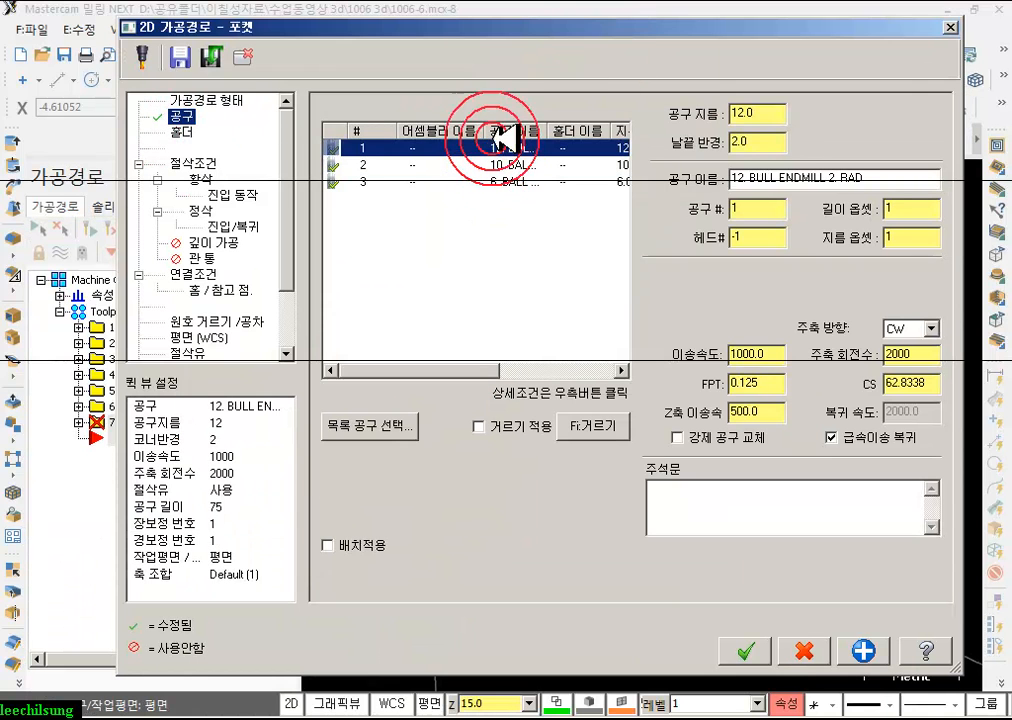
# - Set the 2D pocket's wall stock and floor stock to 0 in the cut parameters
pyautogui.click(195, 164)
pyautogui.click(318, 213)
pyautogui.click(512, 487)
pyautogui.click(512, 487)
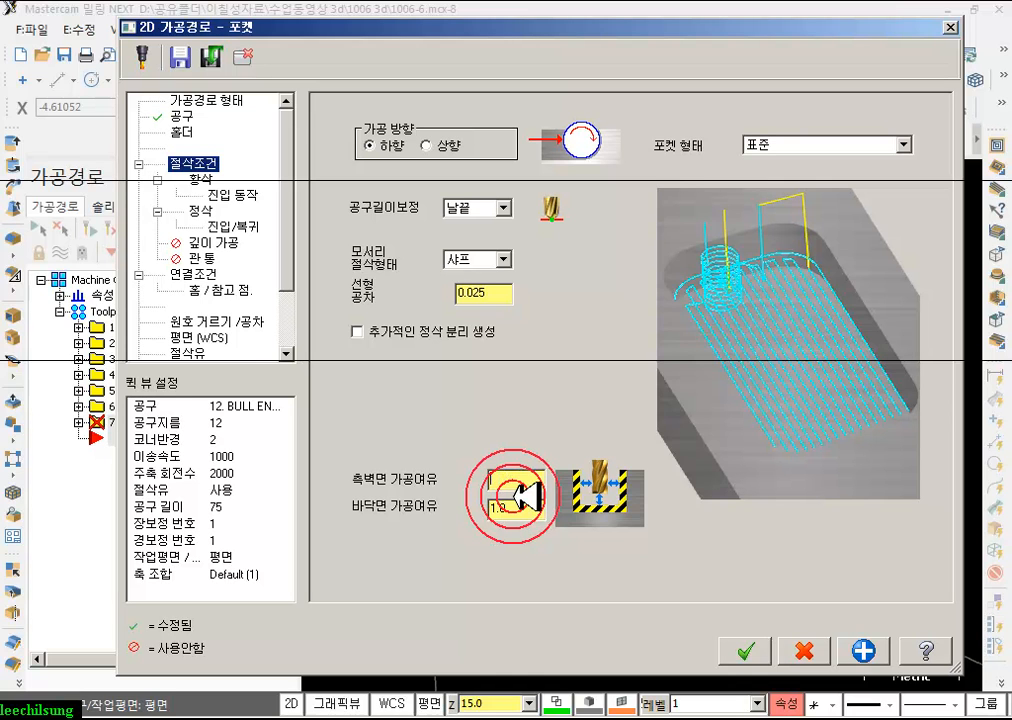
pyautogui.click(526, 511)
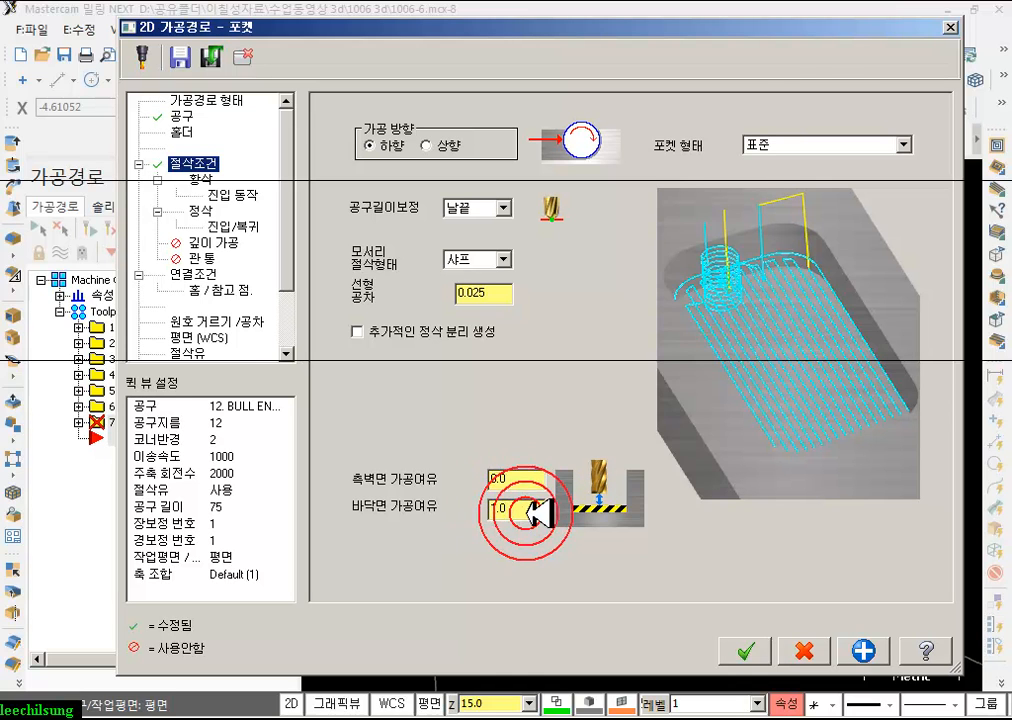
pyautogui.doubleClick(522, 511)
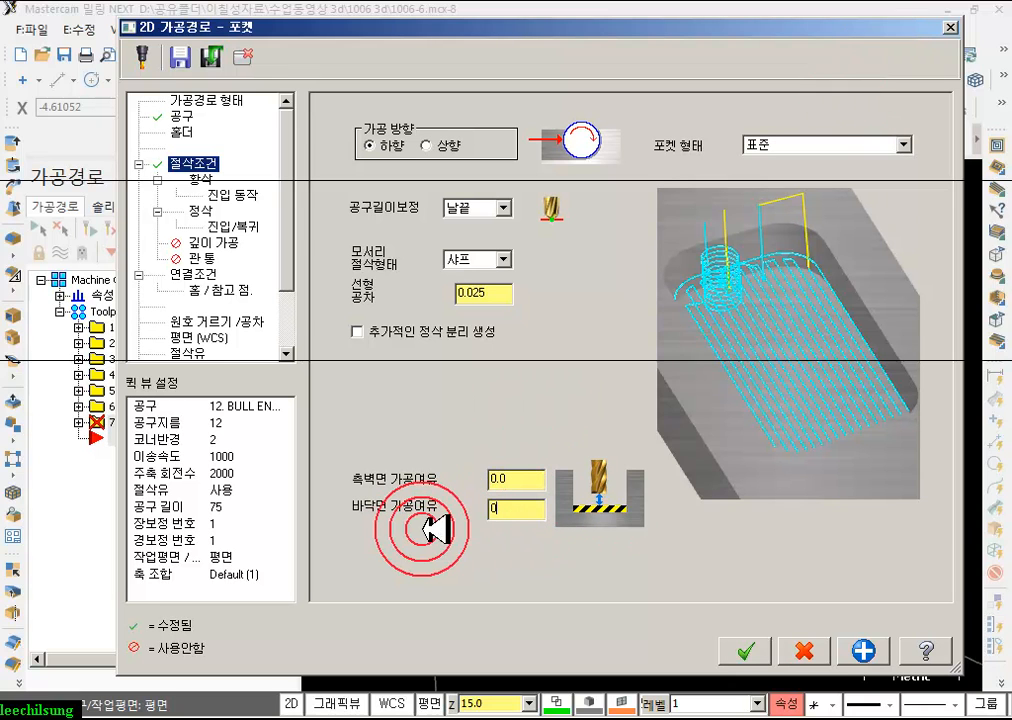
# - Change the pocket type to facing (표면가공), keeping 50% overlap and a 10 mm approach distance, and set the exit distance to 10 mm
pyautogui.click(880, 150)
pyautogui.click(797, 164)
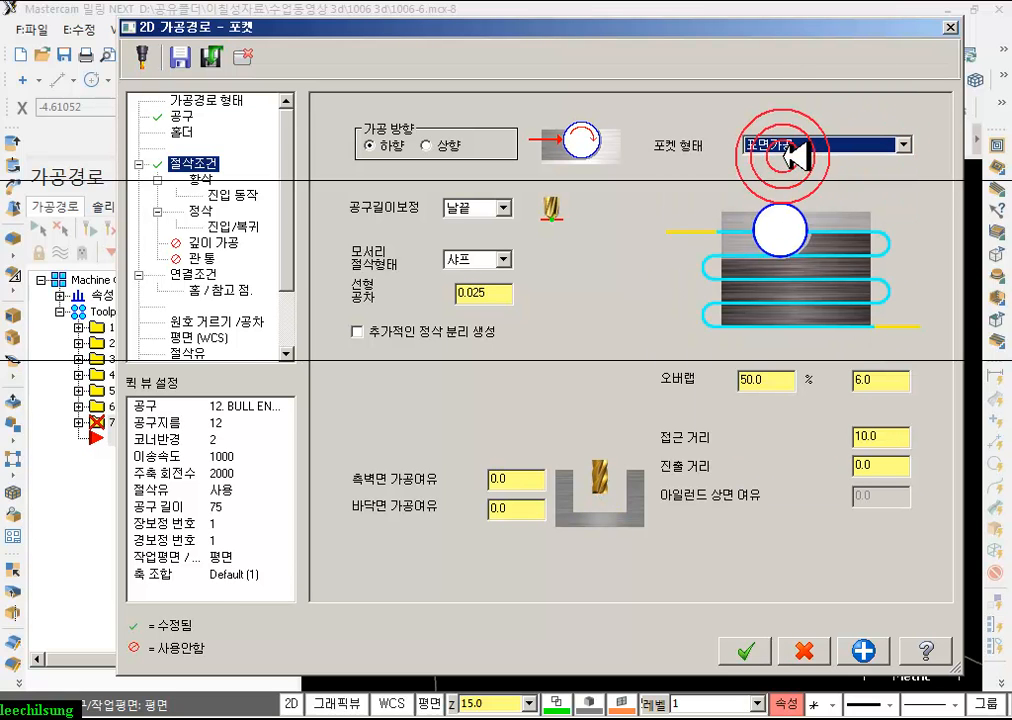
pyautogui.click(776, 384)
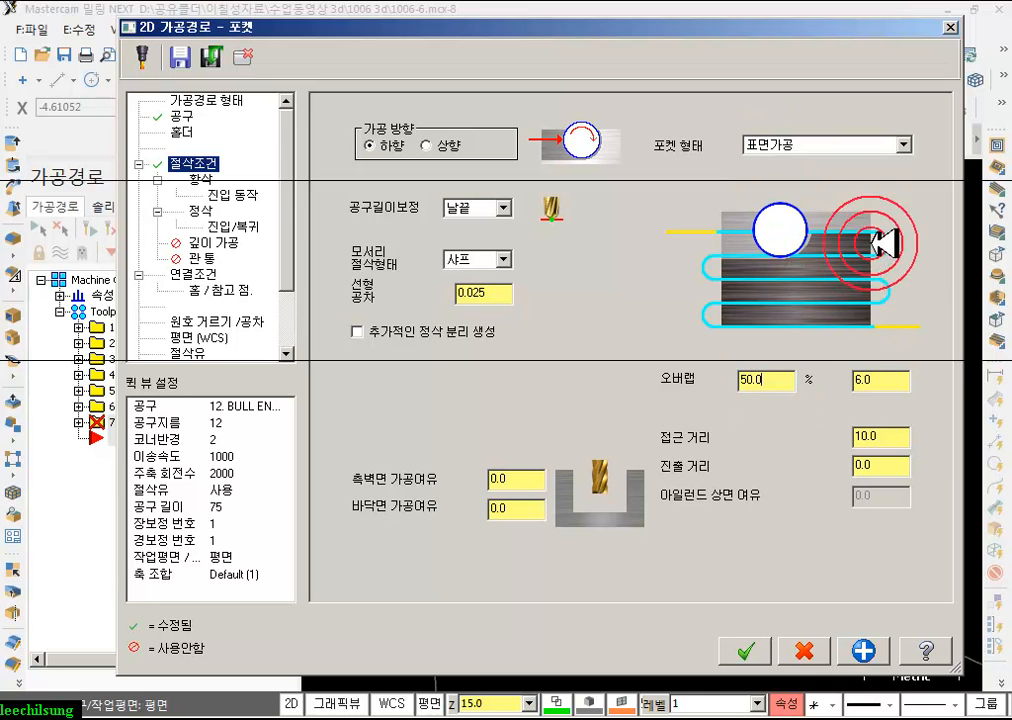
pyautogui.click(868, 380)
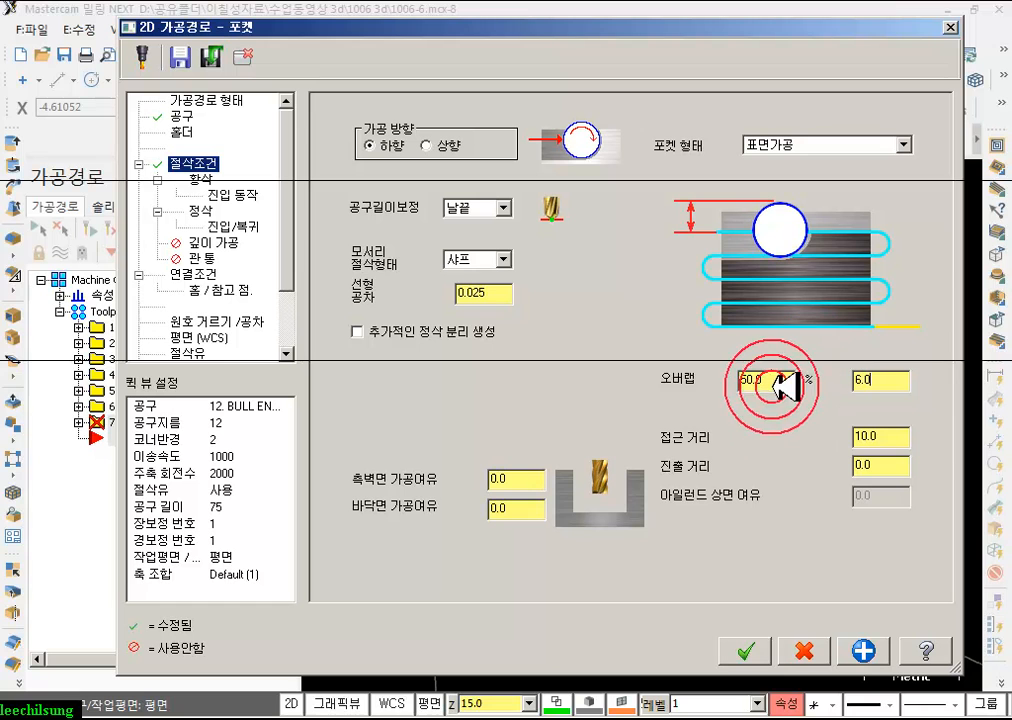
pyautogui.click(897, 437)
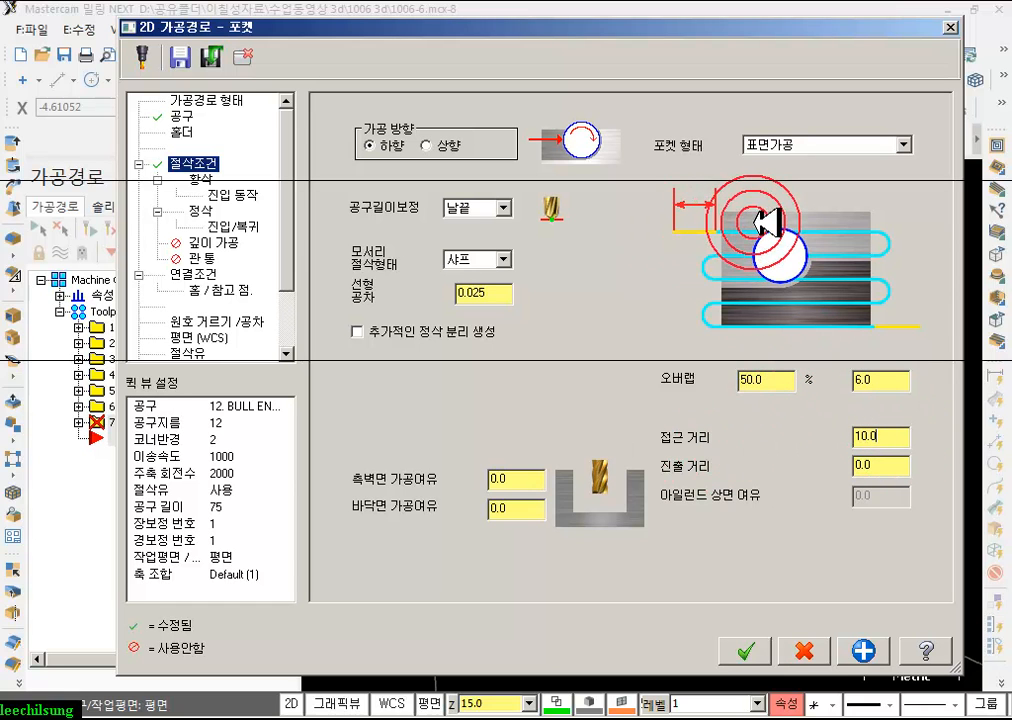
pyautogui.click(890, 466)
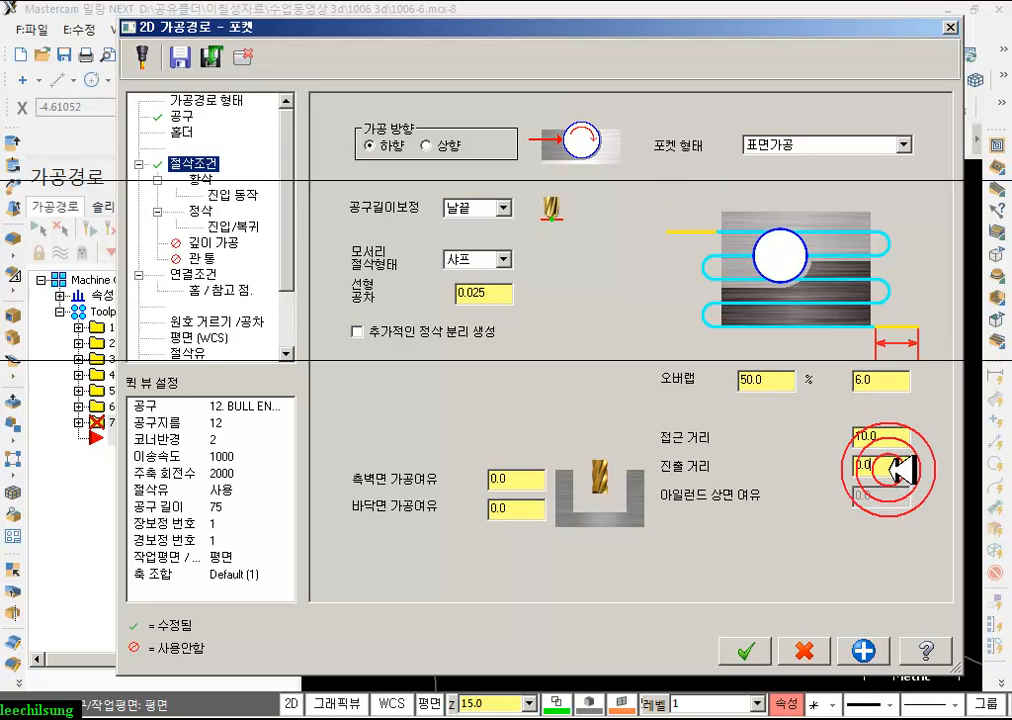
pyautogui.doubleClick(888, 467)
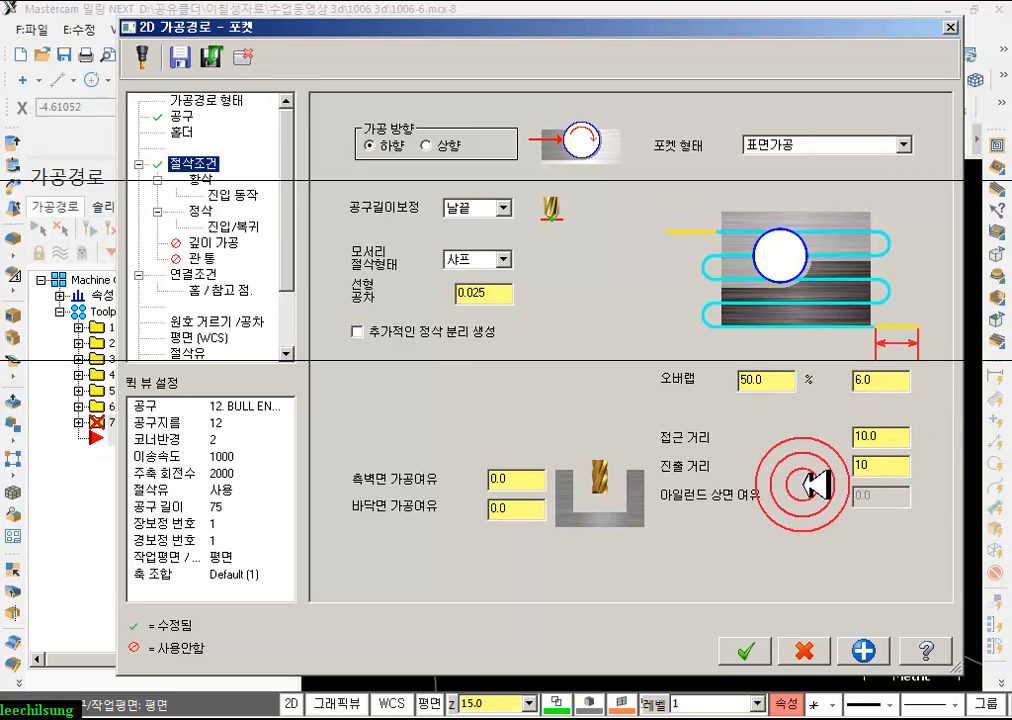
# - Set the facing pocket's roughing to constant overlap spiral, with inside-to-outside cutting off and the entry motion assigned automatically
pyautogui.click(887, 437)
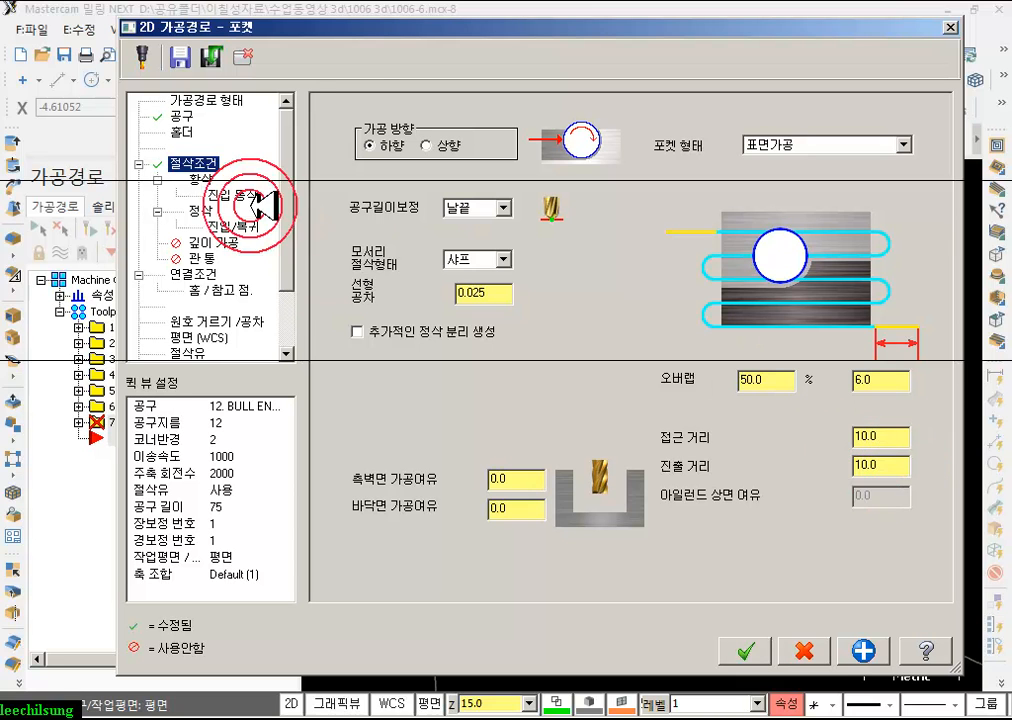
pyautogui.click(200, 178)
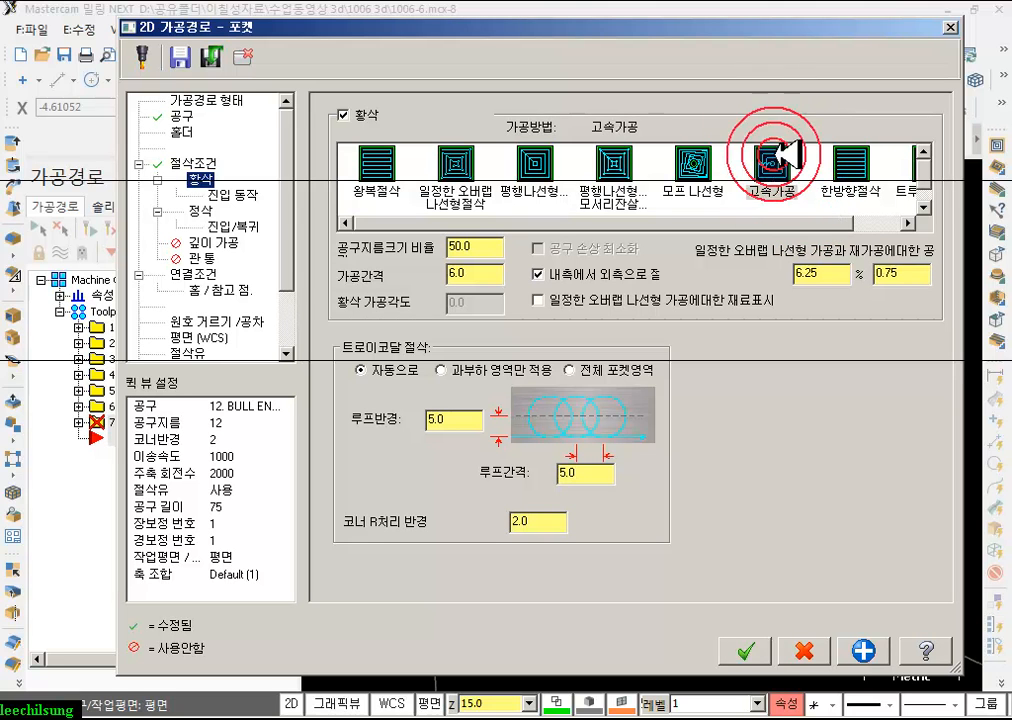
pyautogui.click(548, 273)
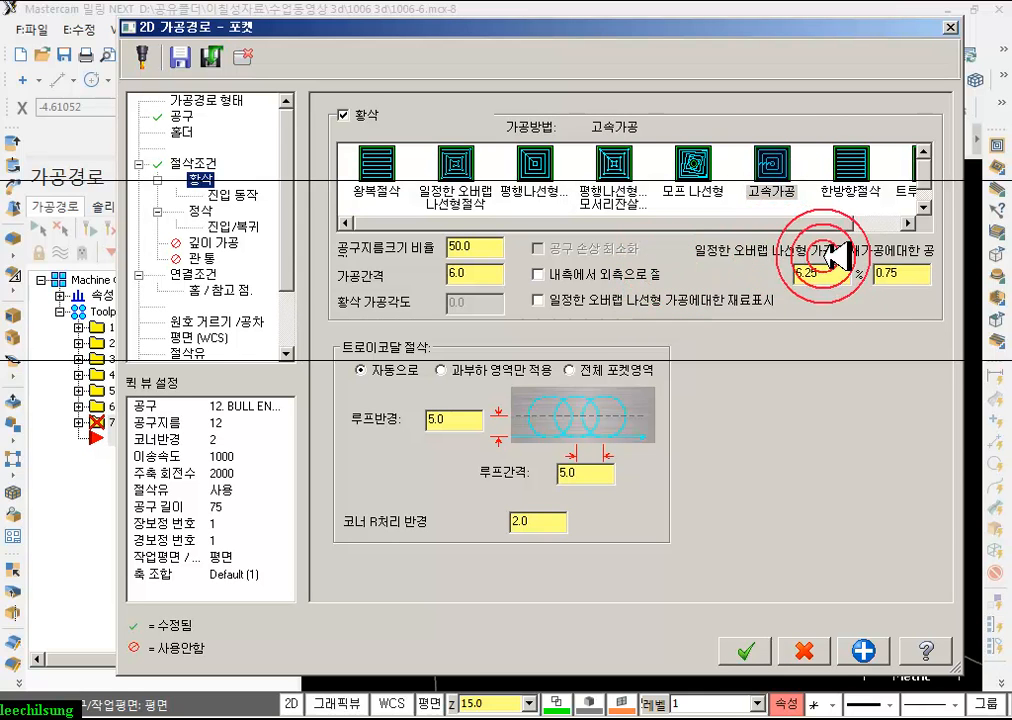
pyautogui.click(471, 425)
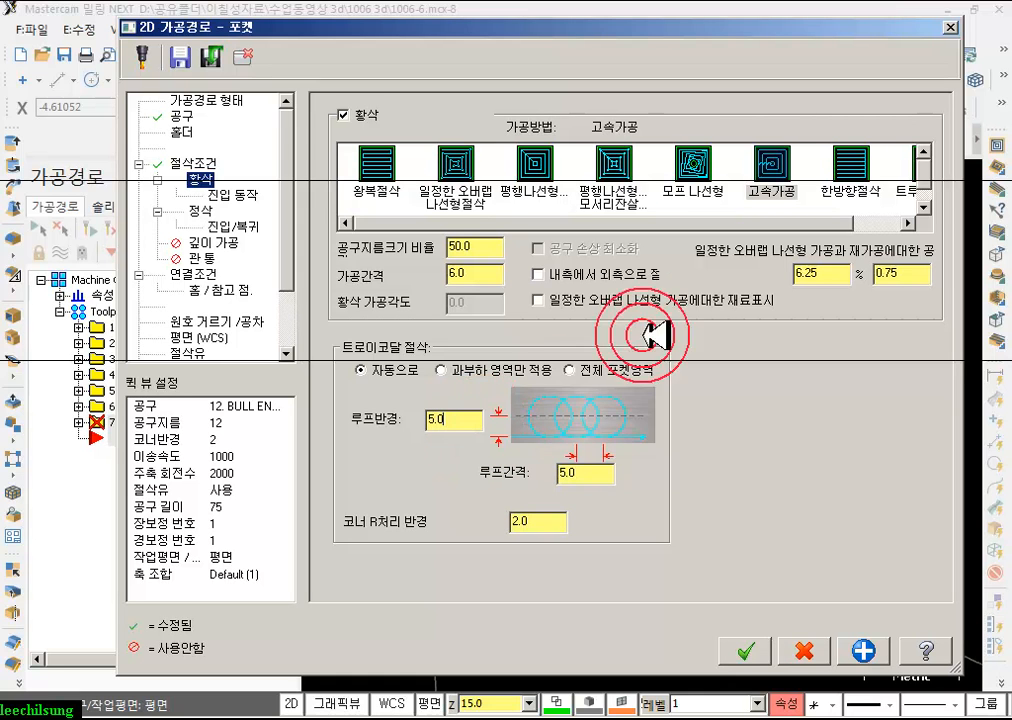
pyautogui.moveTo(812, 220); pyautogui.dragTo(768, 226)
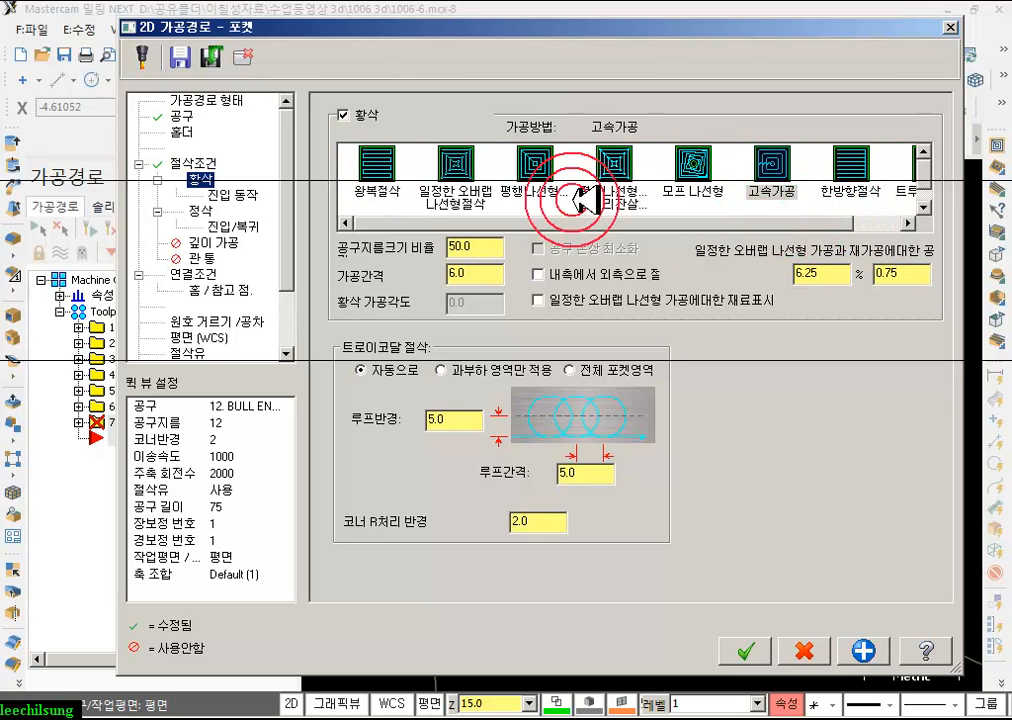
pyautogui.click(456, 165)
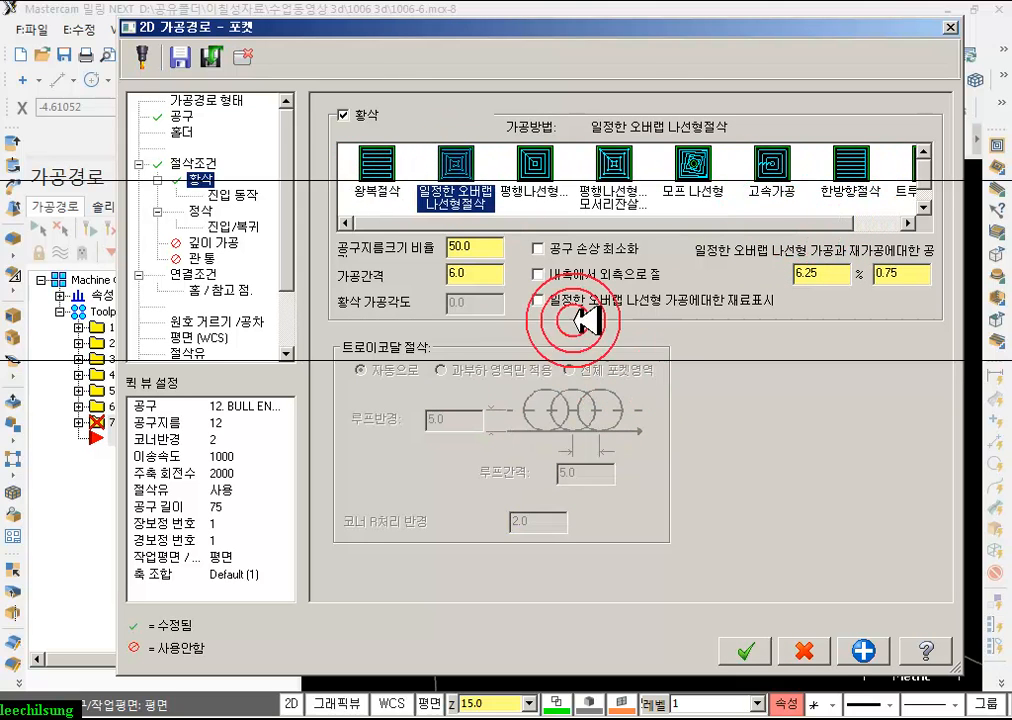
pyautogui.click(489, 247)
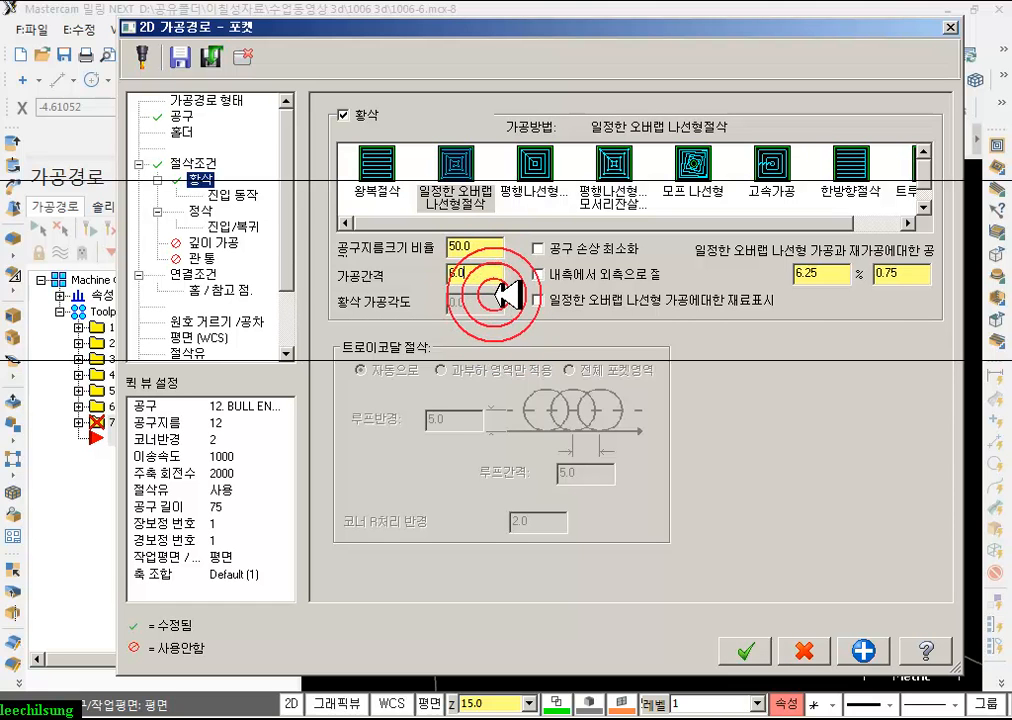
pyautogui.click(212, 194)
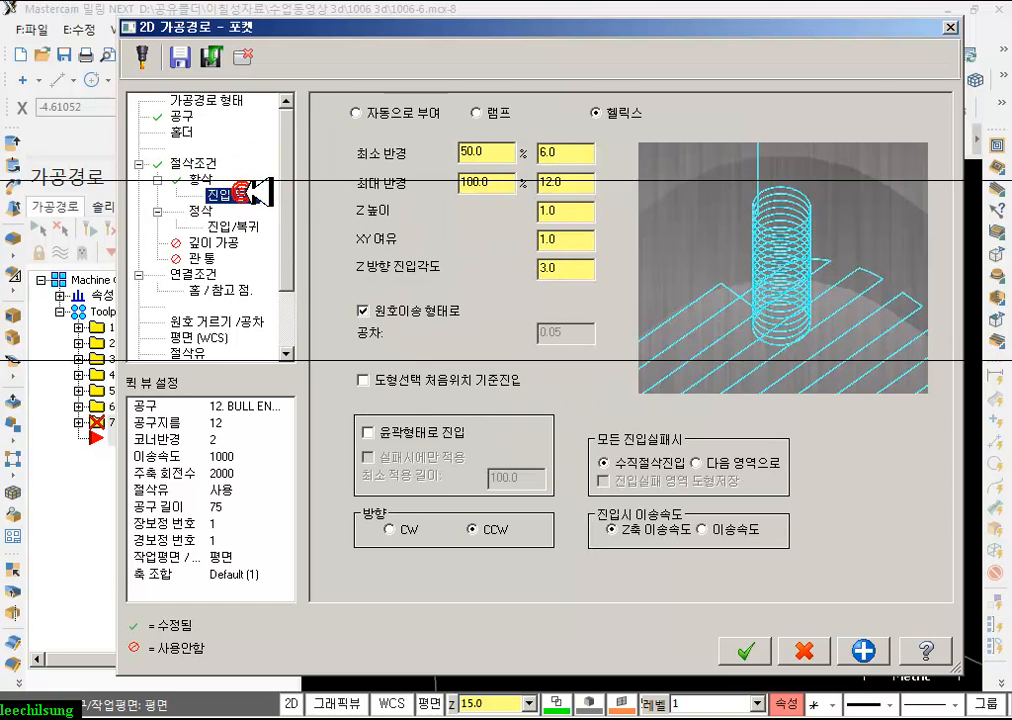
pyautogui.click(358, 113)
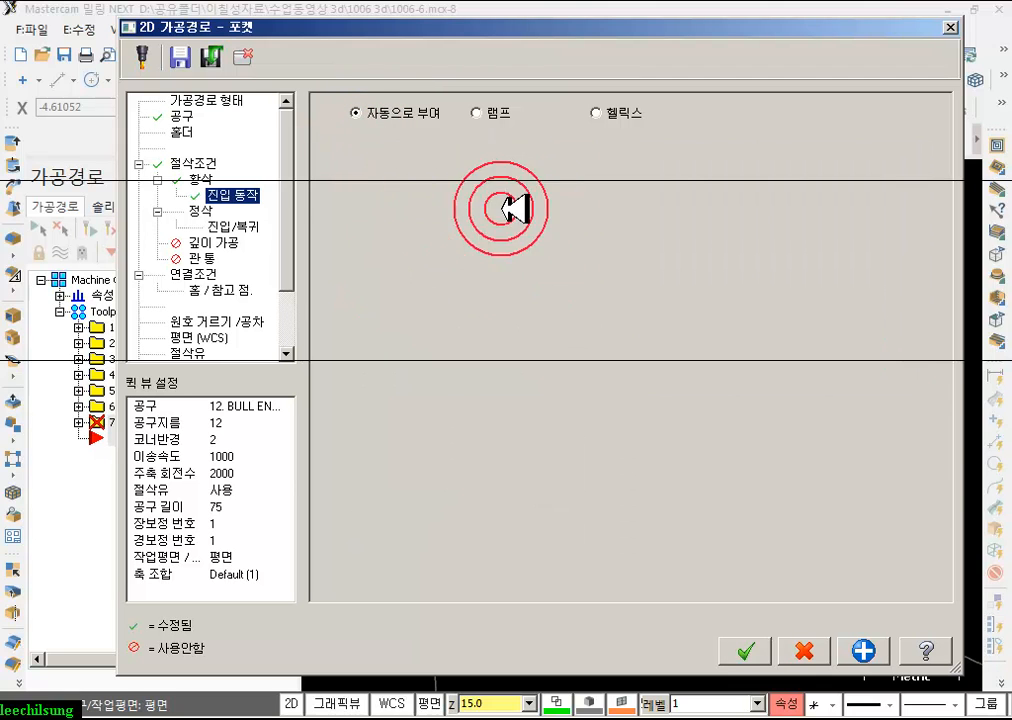
# - Turn off lead in/out for the finish pass, and enable finishing from the nearest position and keeping the tool down
pyautogui.click(200, 211)
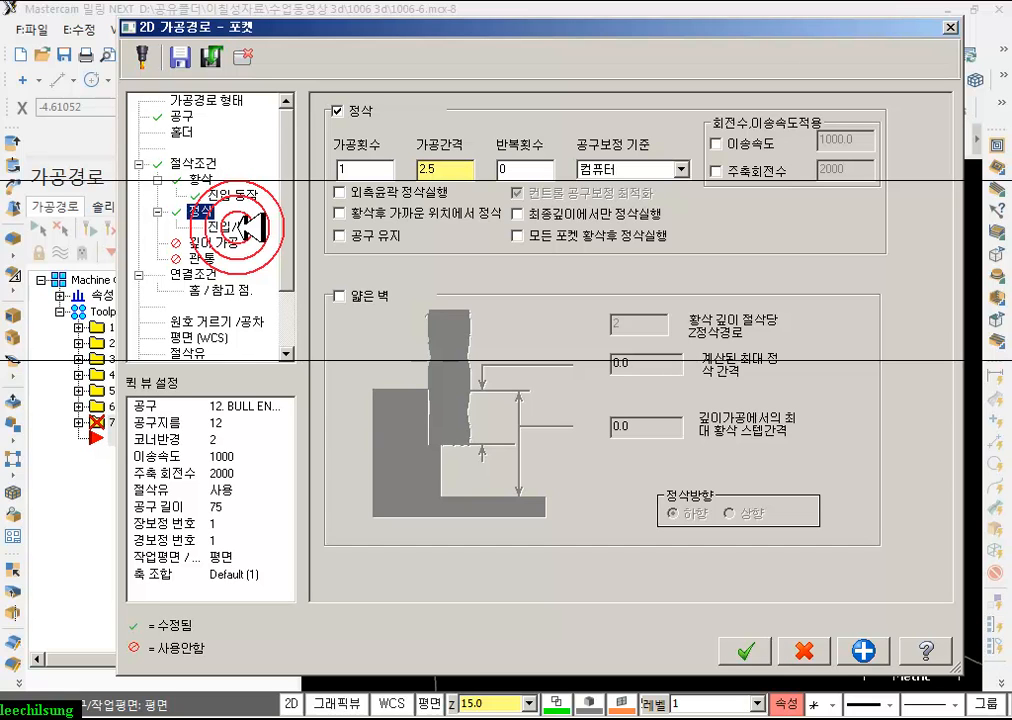
pyautogui.click(245, 228)
pyautogui.click(330, 106)
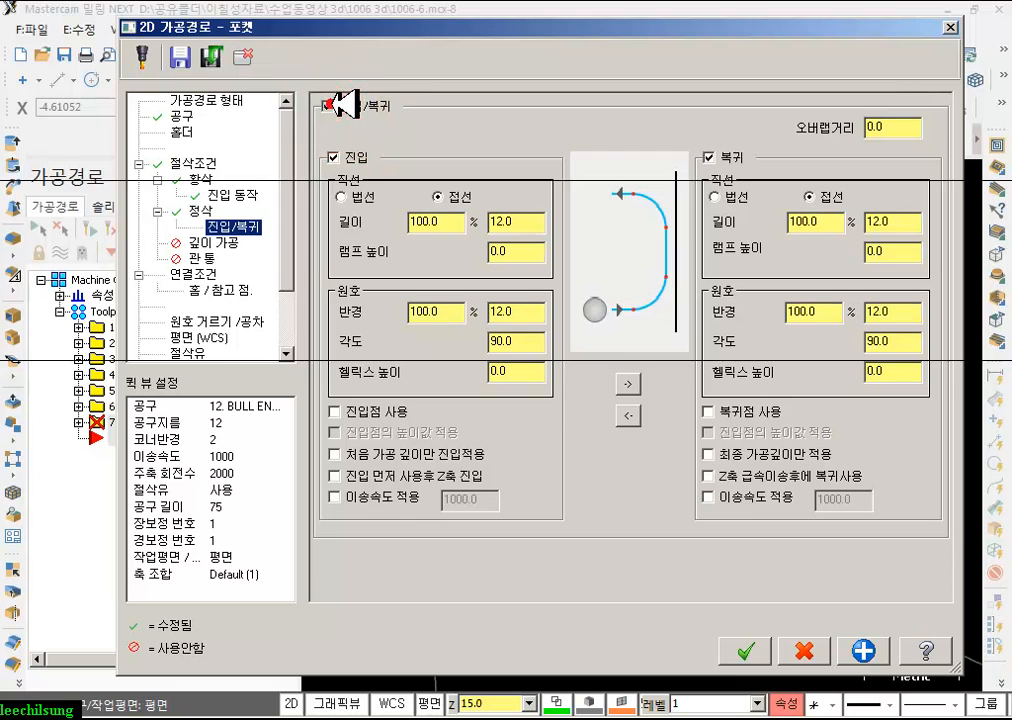
pyautogui.click(200, 211)
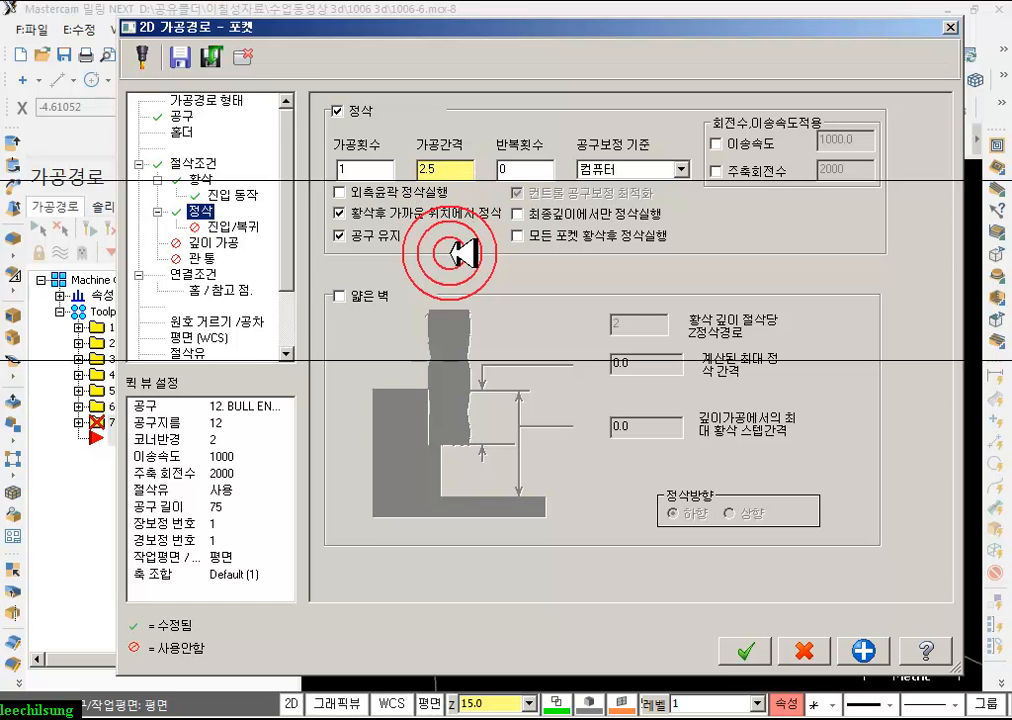
# - Set the top of stock and the depth to absolute 0.0 in the linking parameters and generate the pocket toolpath
pyautogui.click(190, 274)
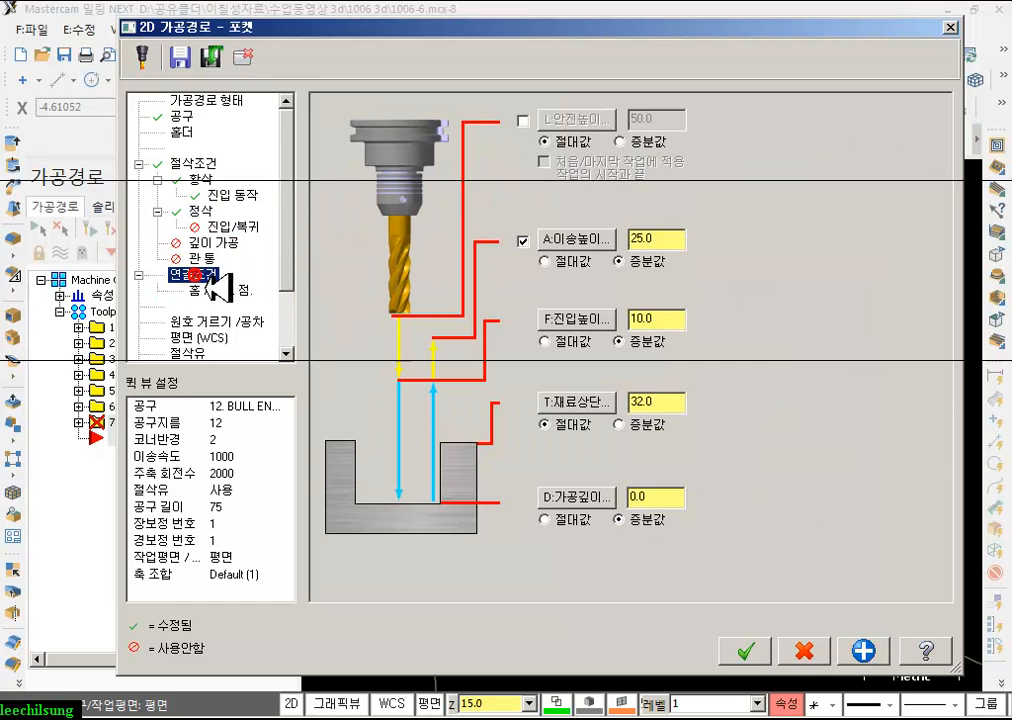
pyautogui.doubleClick(656, 402)
pyautogui.write('0')
pyautogui.click(545, 424)
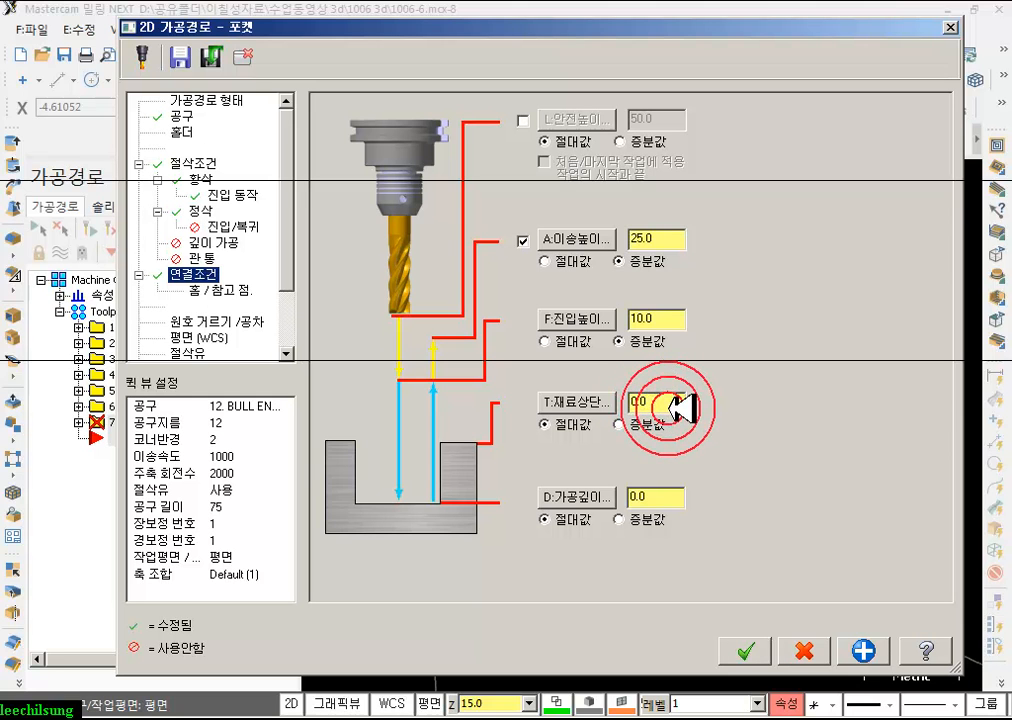
pyautogui.click(745, 651)
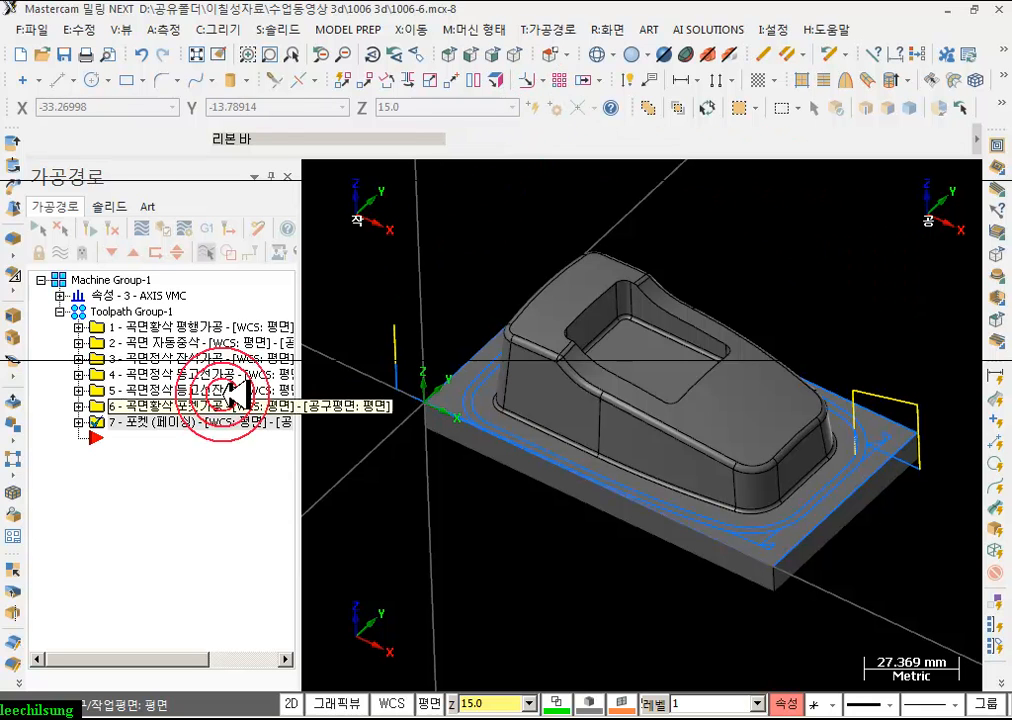
# - Backplot the facing pocket toolpath and examine the tool's position against the fillet at the base of the model's wall
pyautogui.click(78, 422)
pyautogui.click(140, 483)
pyautogui.click(621, 264)
pyautogui.click(600, 177)
pyautogui.moveTo(630, 177); pyautogui.dragTo(962, 175)
pyautogui.scroll(6, 927, 398)
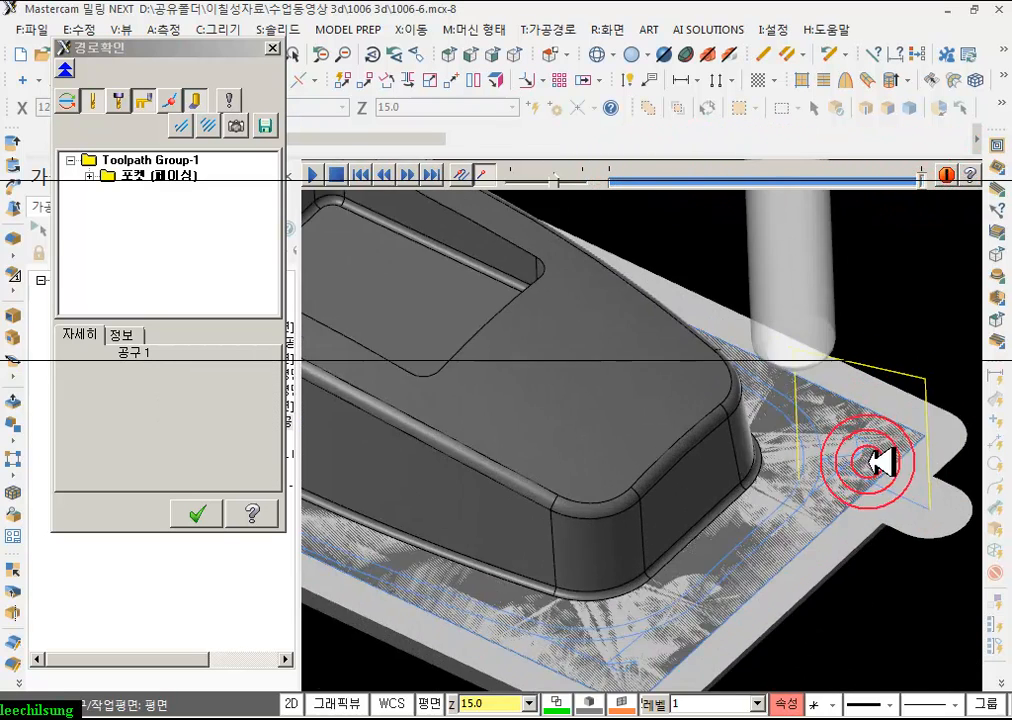
pyautogui.moveTo(770, 392); pyautogui.dragTo(676, 408, button='middle')
pyautogui.click(720, 438)
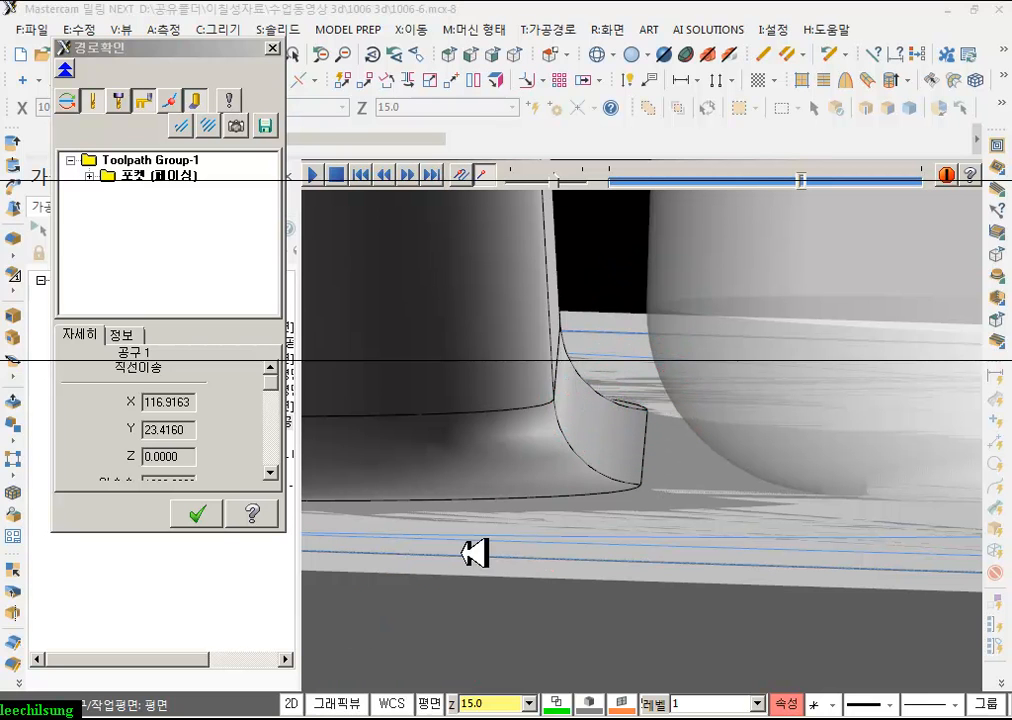
pyautogui.moveTo(656, 290); pyautogui.dragTo(651, 304, button='middle')
pyautogui.moveTo(651, 378); pyautogui.dragTo(648, 460)
pyautogui.moveTo(606, 384); pyautogui.dragTo(609, 386)
pyautogui.moveTo(669, 371)
pyautogui.mouseDown()
pyautogui.moveTo(696, 424)
pyautogui.moveTo(804, 492)
pyautogui.mouseUp()
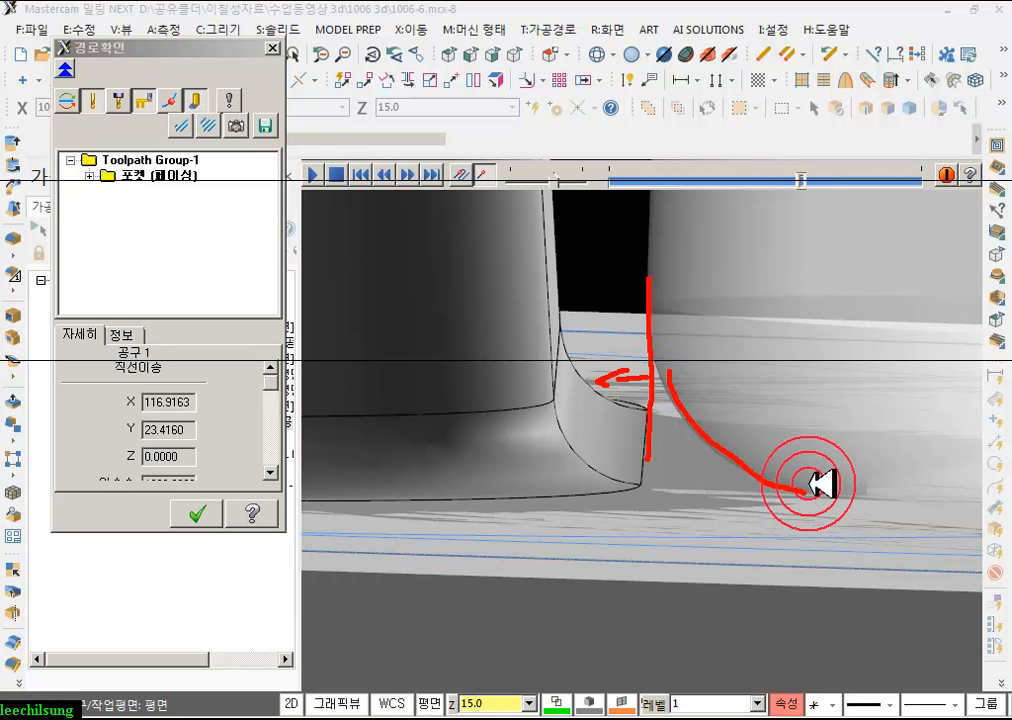
pyautogui.moveTo(560, 231); pyautogui.dragTo(556, 188)
pyautogui.moveTo(520, 252); pyautogui.dragTo(545, 268)
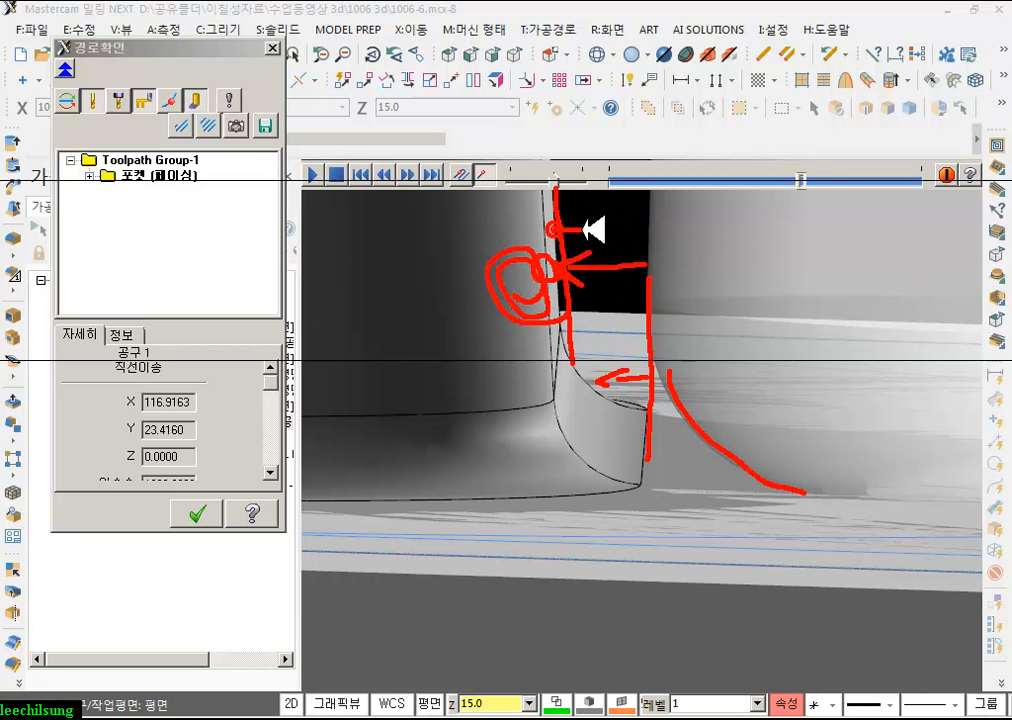
pyautogui.moveTo(603, 285)
pyautogui.mouseDown()
pyautogui.moveTo(660, 246)
pyautogui.moveTo(648, 182)
pyautogui.mouseUp()
pyautogui.moveTo(659, 313)
pyautogui.mouseDown()
pyautogui.moveTo(655, 477)
pyautogui.moveTo(572, 492)
pyautogui.moveTo(380, 495)
pyautogui.mouseUp()
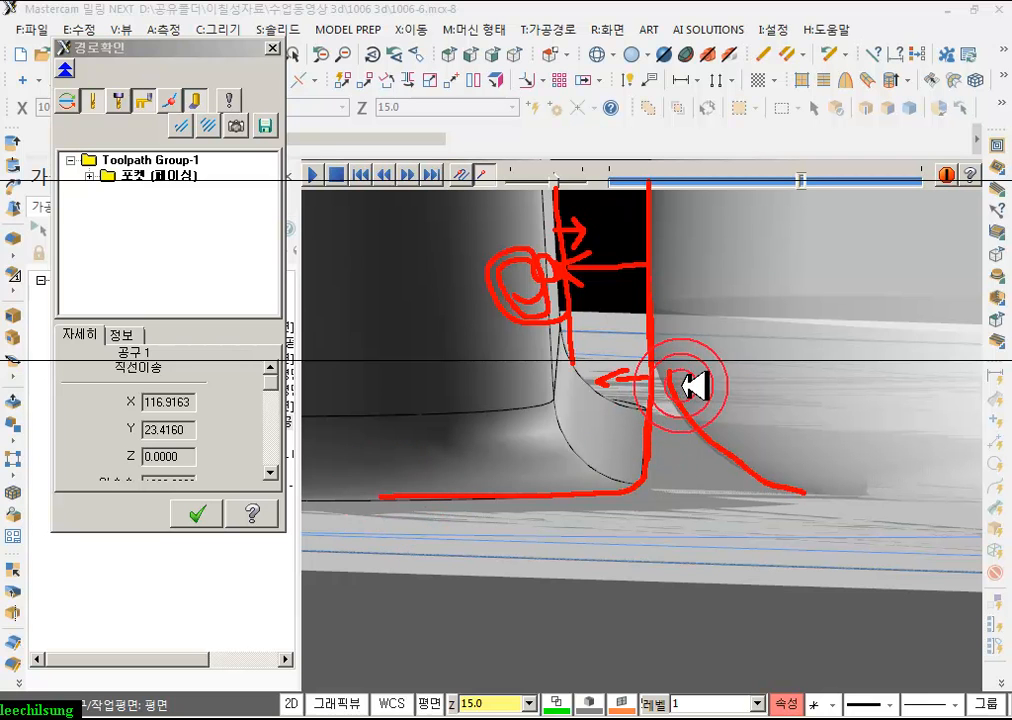
pyautogui.moveTo(545, 268); pyautogui.dragTo(578, 300)
pyautogui.moveTo(648, 410)
pyautogui.mouseDown()
pyautogui.moveTo(712, 463)
pyautogui.moveTo(592, 366)
pyautogui.moveTo(599, 422)
pyautogui.moveTo(795, 456)
pyautogui.mouseUp()
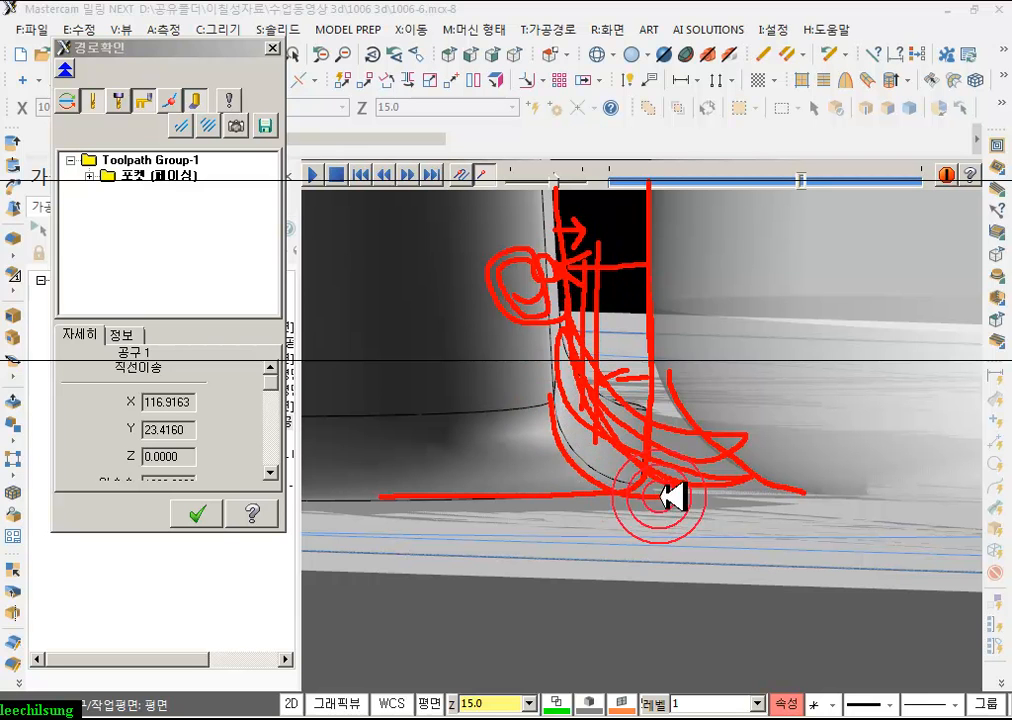
pyautogui.rightClick(388, 381)
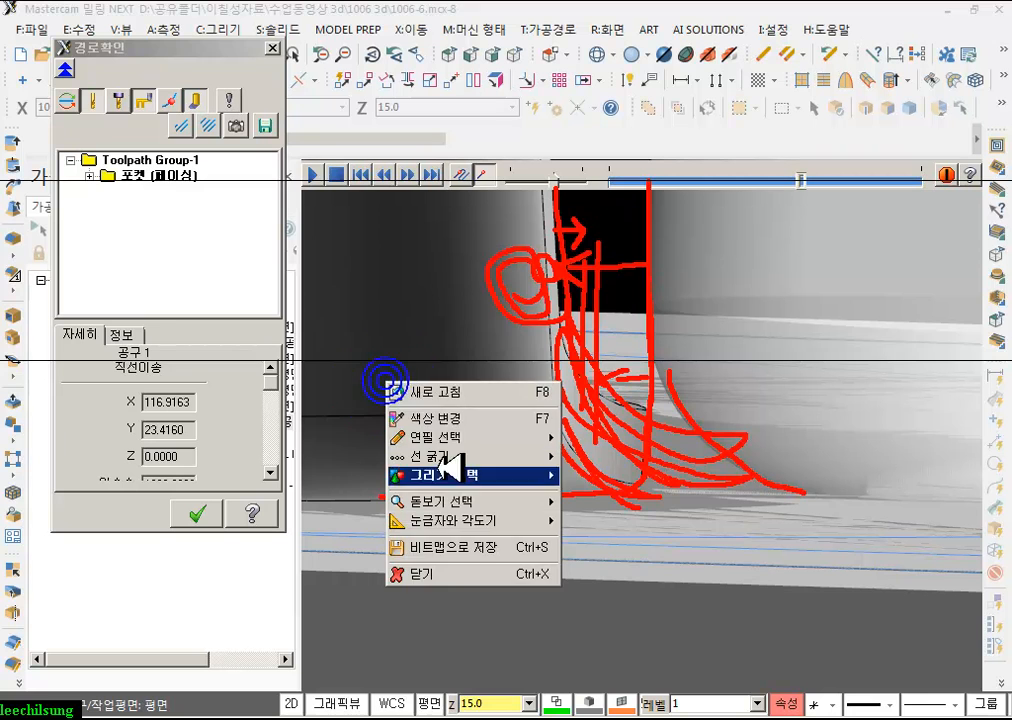
pyautogui.click(446, 577)
# - Close the backplot, set the pocket operation's wall stock to leave to -0.5, and regenerate its toolpath
pyautogui.click(200, 513)
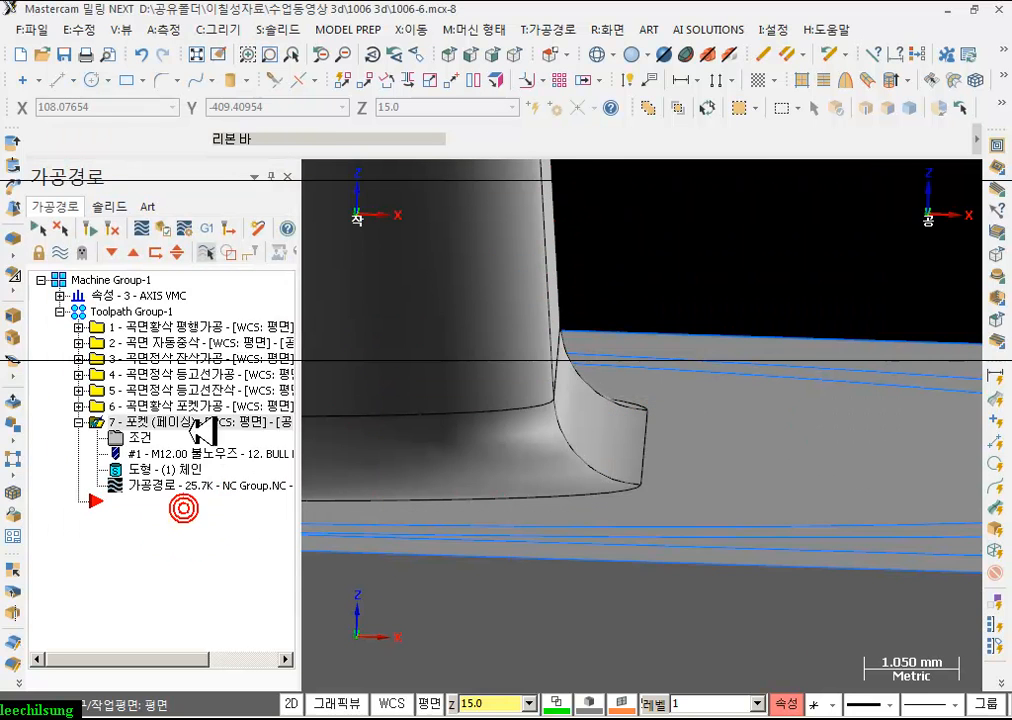
pyautogui.click(128, 436)
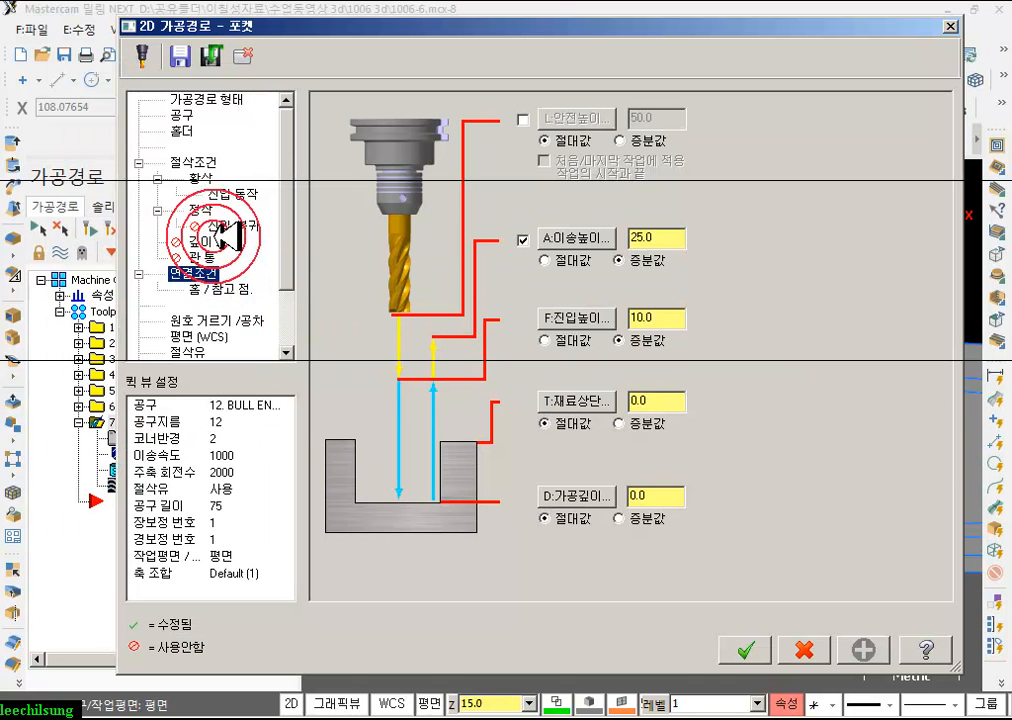
pyautogui.click(220, 161)
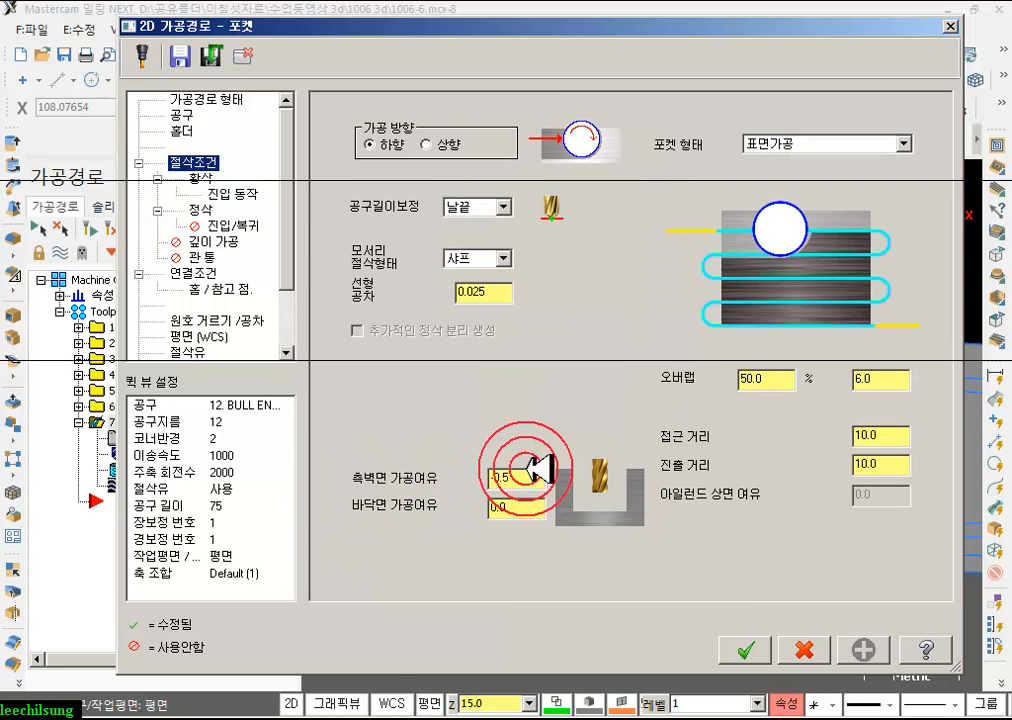
pyautogui.click(533, 508)
pyautogui.click(756, 640)
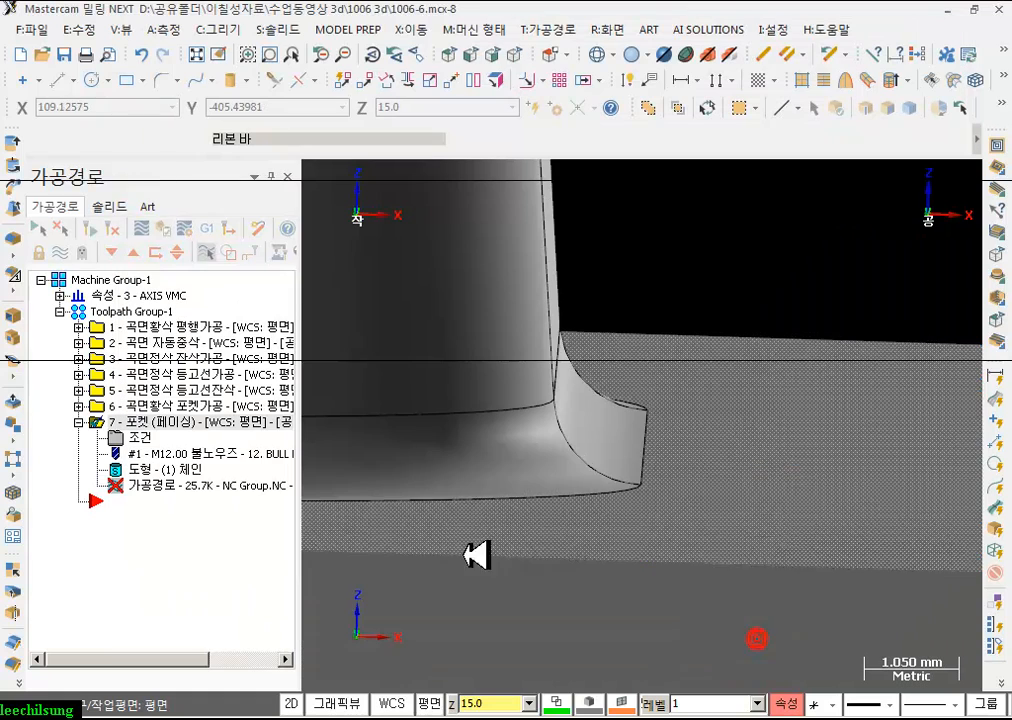
pyautogui.click(91, 228)
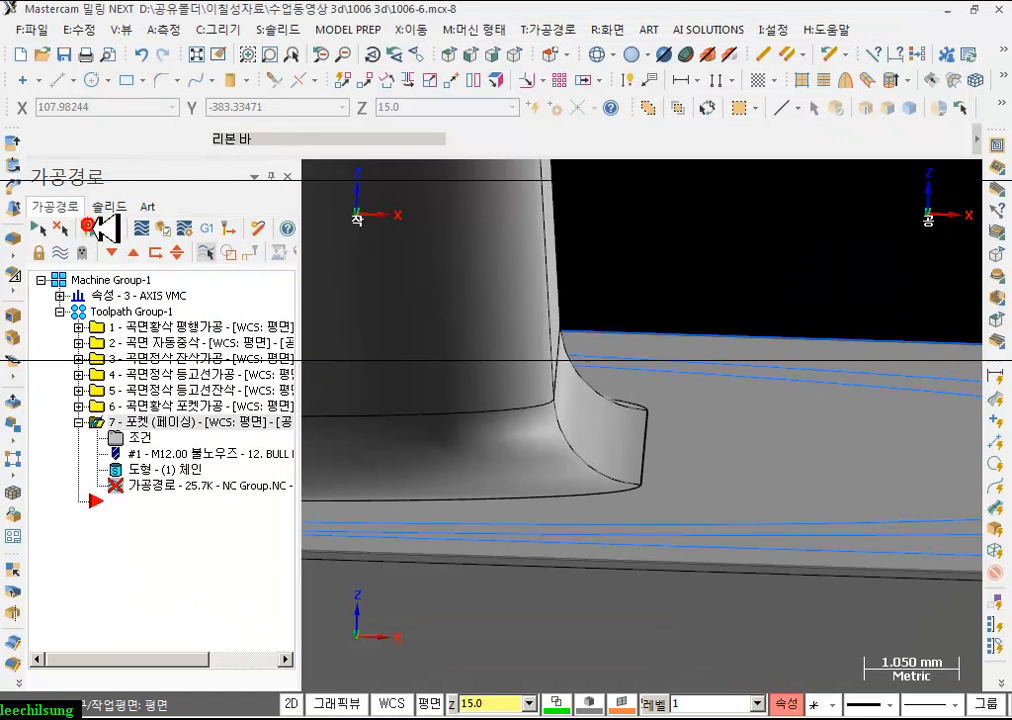
# - Backplot the regenerated pocket toolpath and examine the tool's distance from the base fillet up close
pyautogui.click(148, 485)
pyautogui.click(605, 180)
pyautogui.moveTo(606, 181); pyautogui.dragTo(892, 221)
pyautogui.scroll(-2, 467, 481)
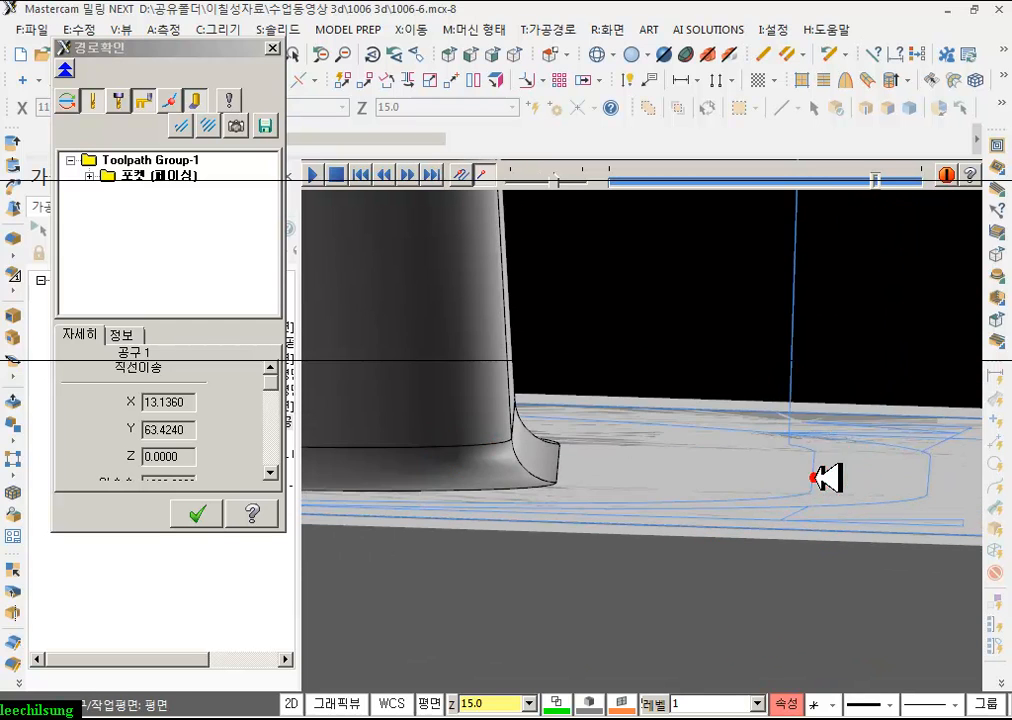
pyautogui.scroll(2, 499, 440)
pyautogui.scroll(2, 569, 465)
pyautogui.scroll(2, 622, 462)
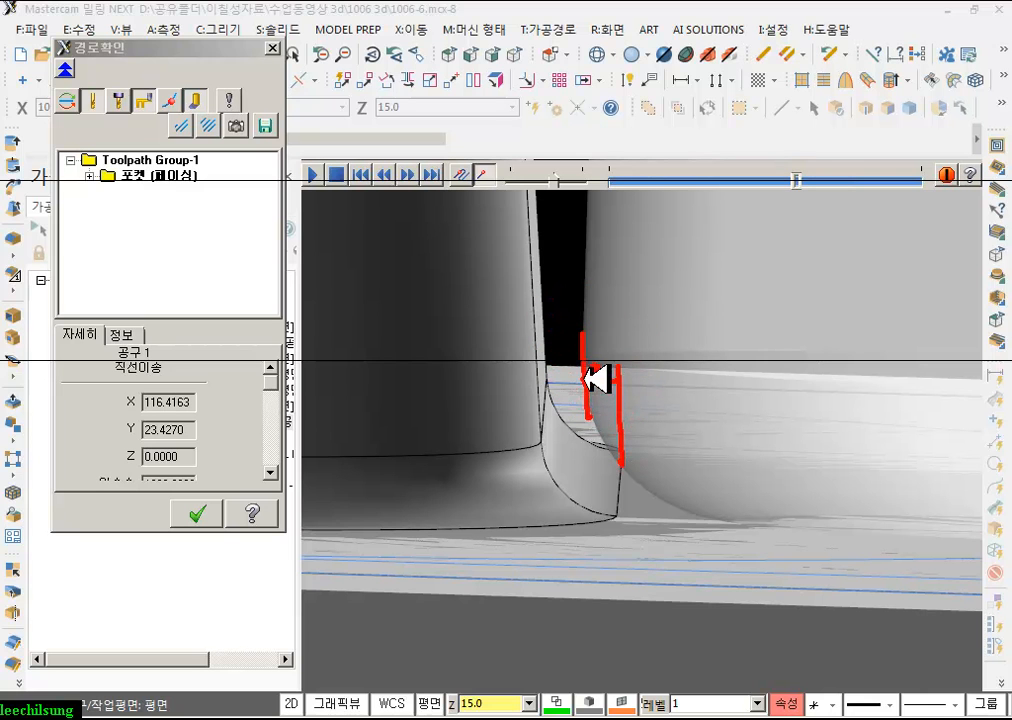
pyautogui.rightClick(868, 466)
pyautogui.click(881, 660)
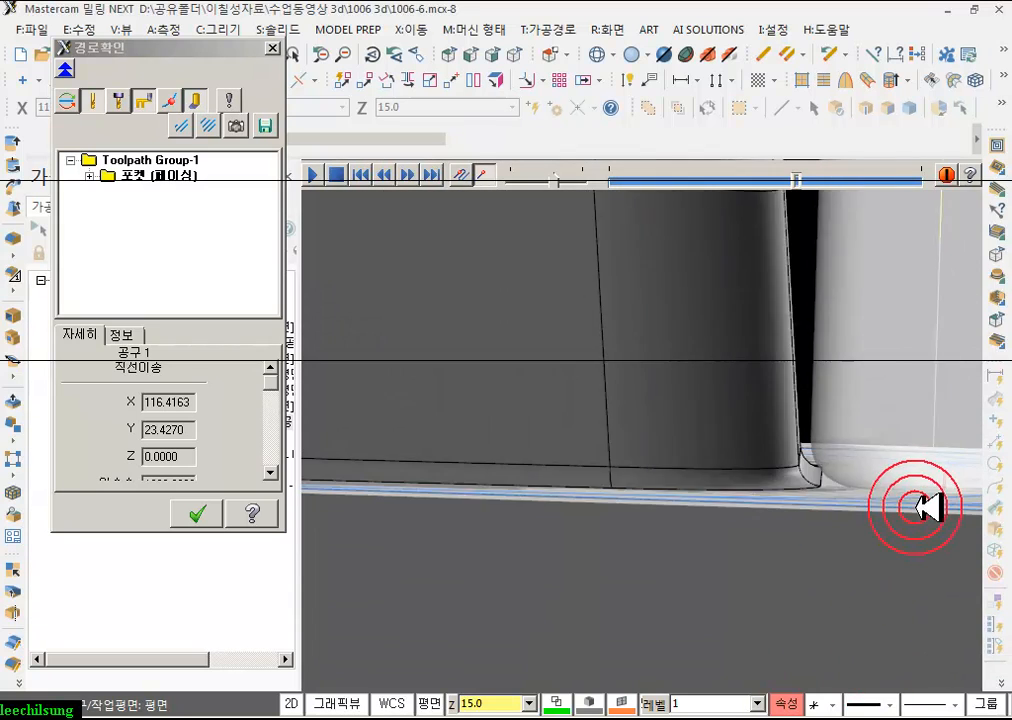
# - Inspect the tool and facing path around the whole part, and close the backplot
pyautogui.scroll(-5, 930, 510)
pyautogui.scroll(5, 506, 499)
pyautogui.moveTo(604, 492); pyautogui.dragTo(648, 420, button='middle')
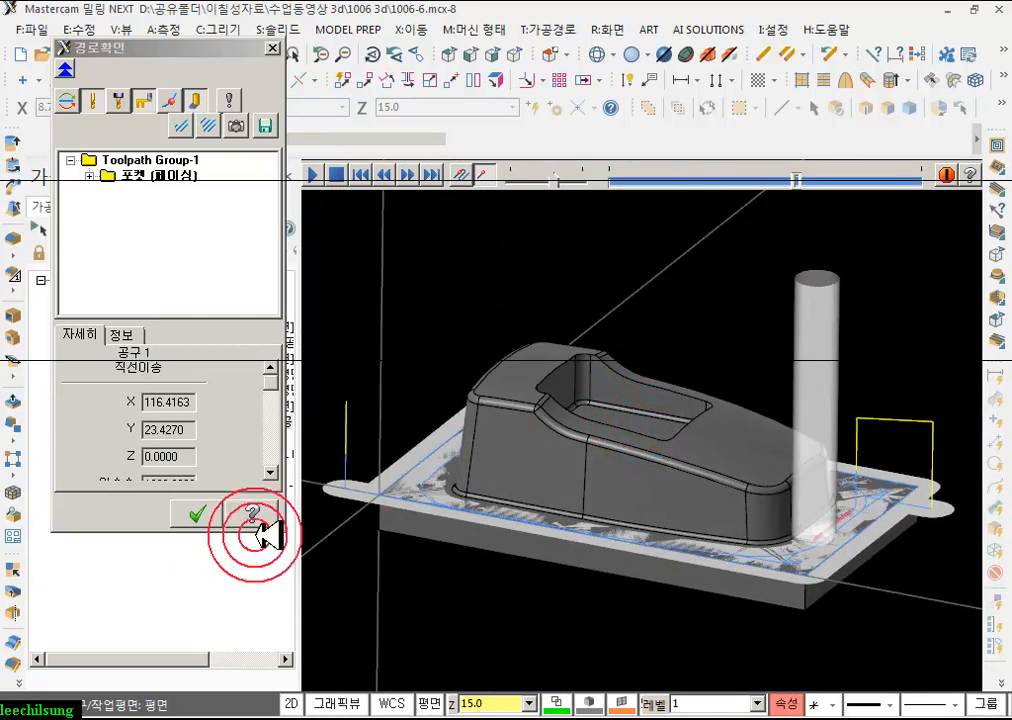
pyautogui.click(195, 514)
pyautogui.scroll(1, 606, 537)
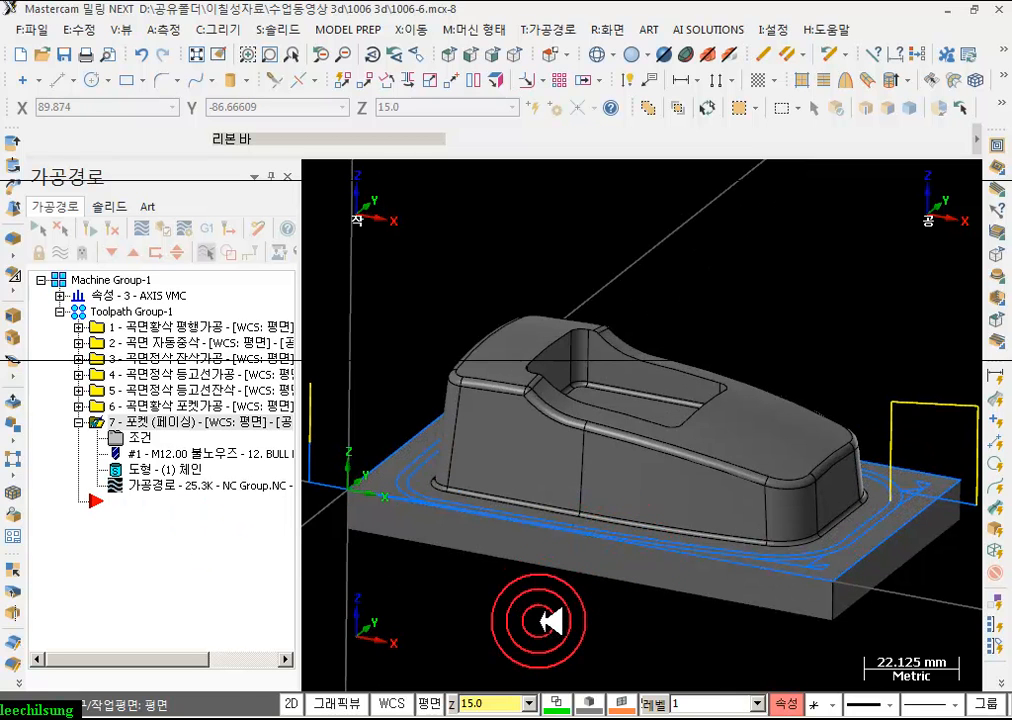
# - Select all seven operations of Toolpath Group-1 and launch their verification in the simulator
pyautogui.click(78, 423)
pyautogui.click(112, 312)
pyautogui.click(163, 229)
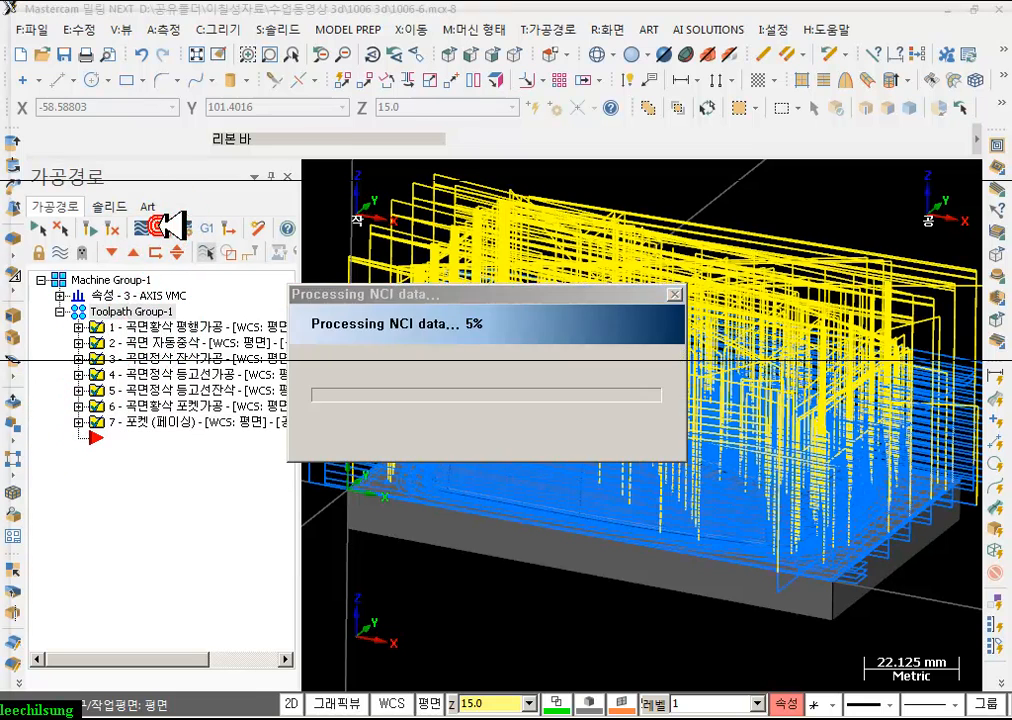
# - Turn off the stop conditions for tool change and operation change, and the milling holder collision check
pyautogui.click(210, 78)
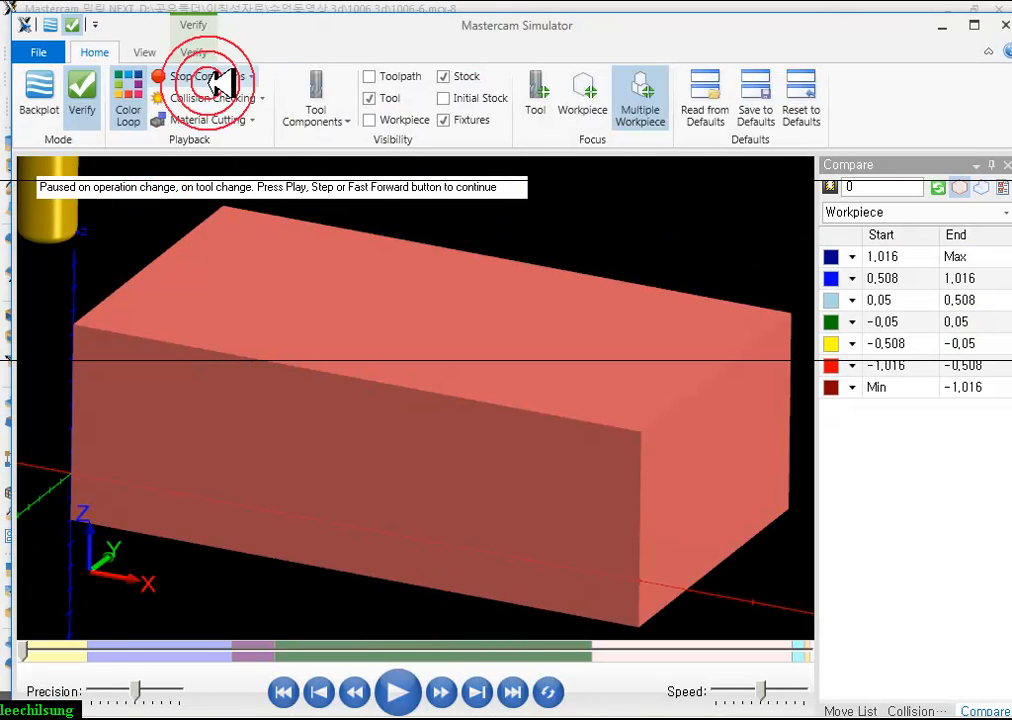
pyautogui.click(158, 123)
pyautogui.click(175, 100)
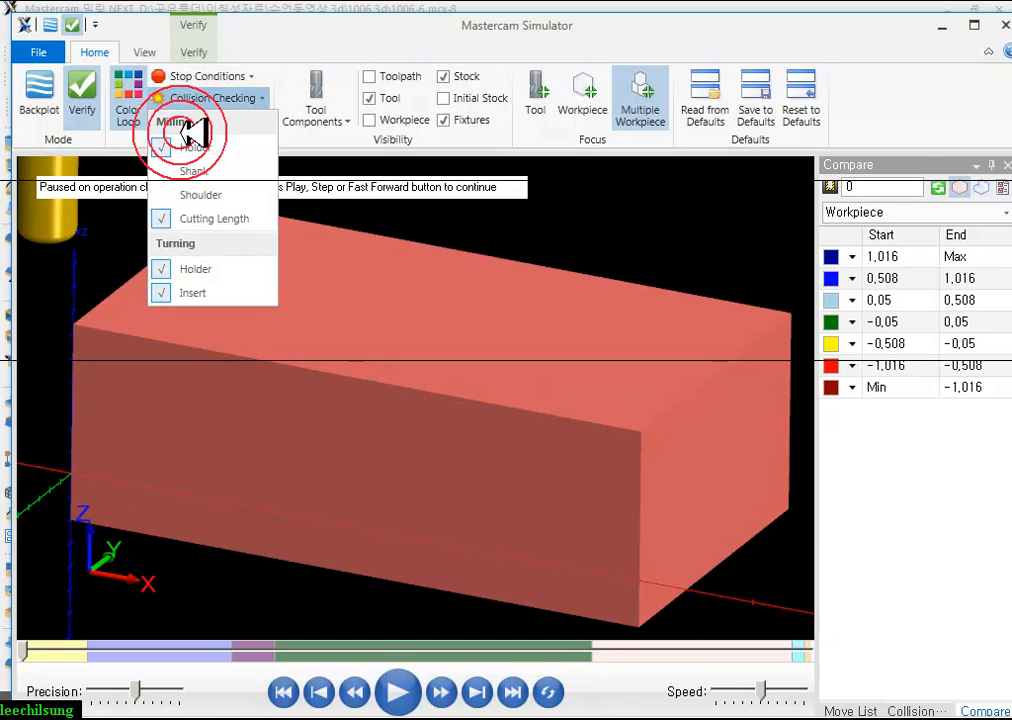
pyautogui.click(170, 146)
pyautogui.click(190, 76)
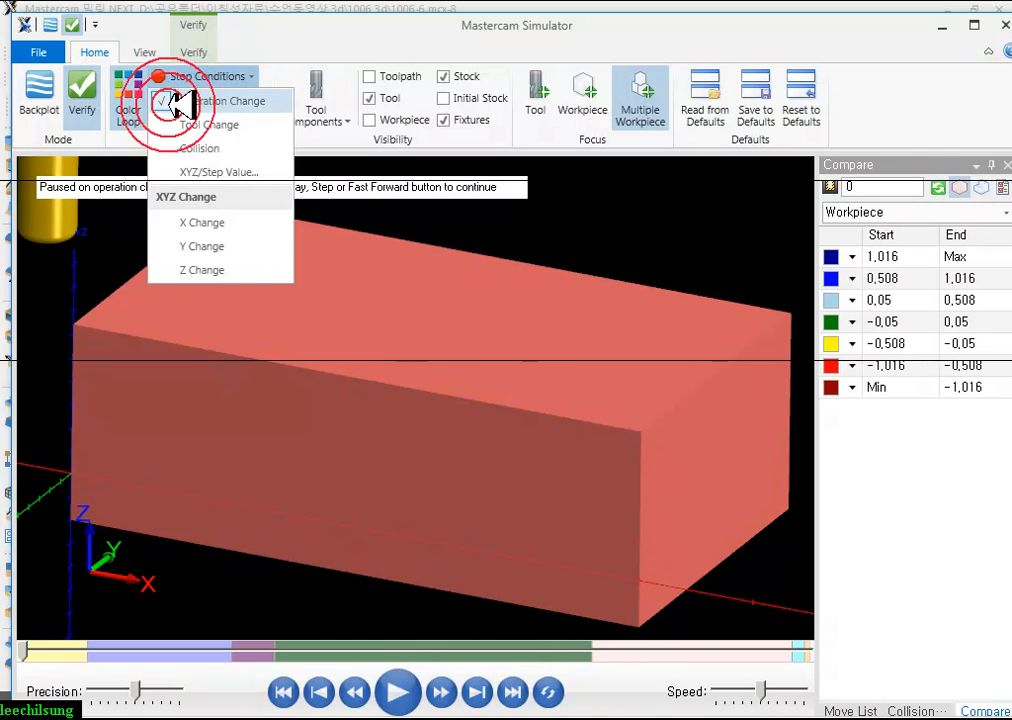
pyautogui.click(178, 102)
# - Run the verification of all operations through to the end and look over the machined part
pyautogui.click(476, 463)
pyautogui.click(513, 692)
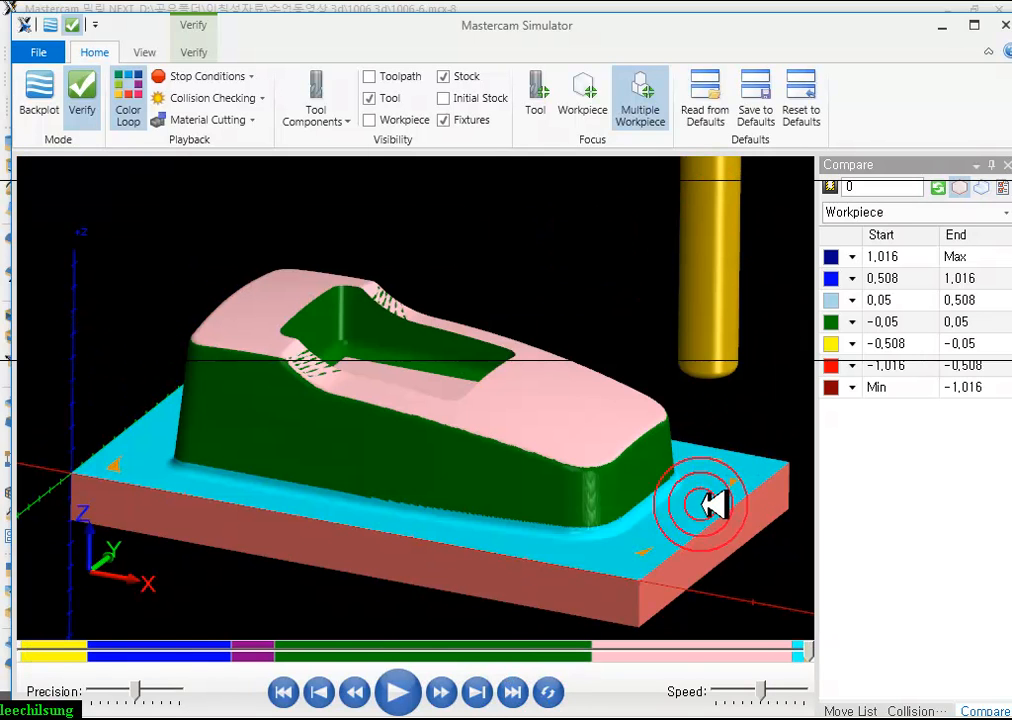
pyautogui.scroll(6, 655, 582)
pyautogui.scroll(-6, 620, 480)
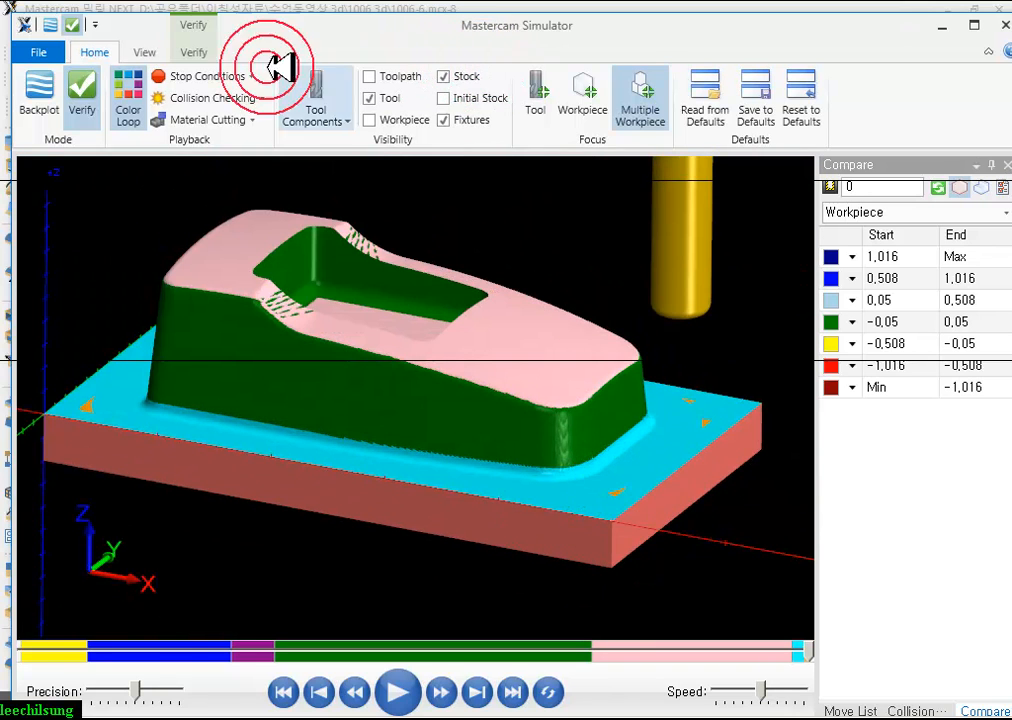
# - Start the Compare analysis and refresh it to map the verified part's deviation from the workpiece in colours
pyautogui.click(195, 51)
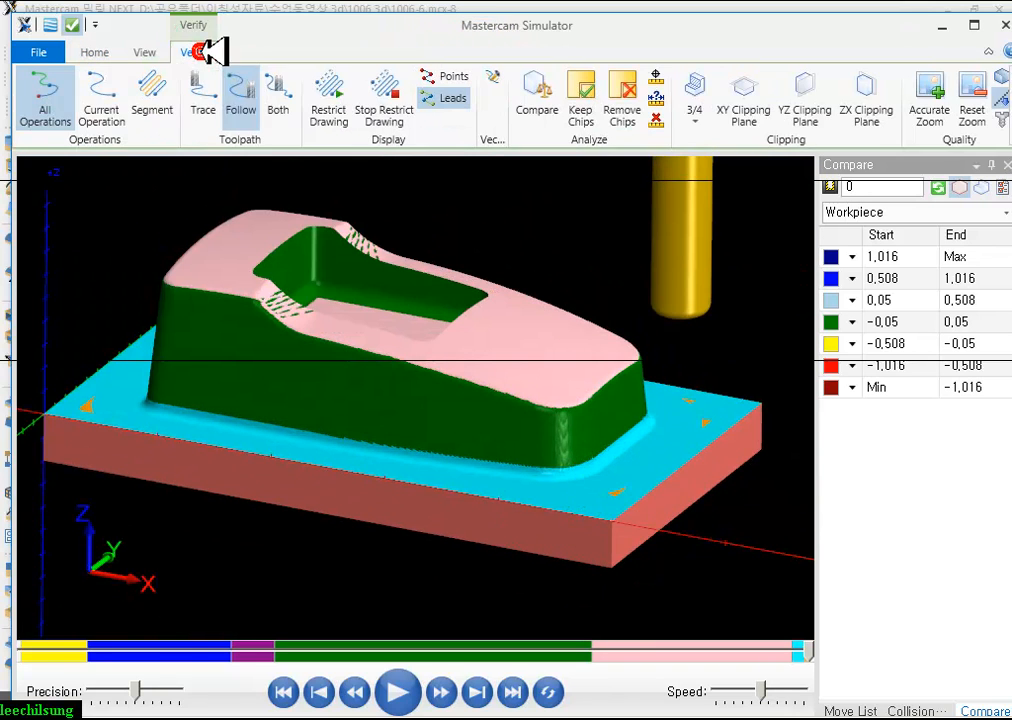
pyautogui.click(534, 95)
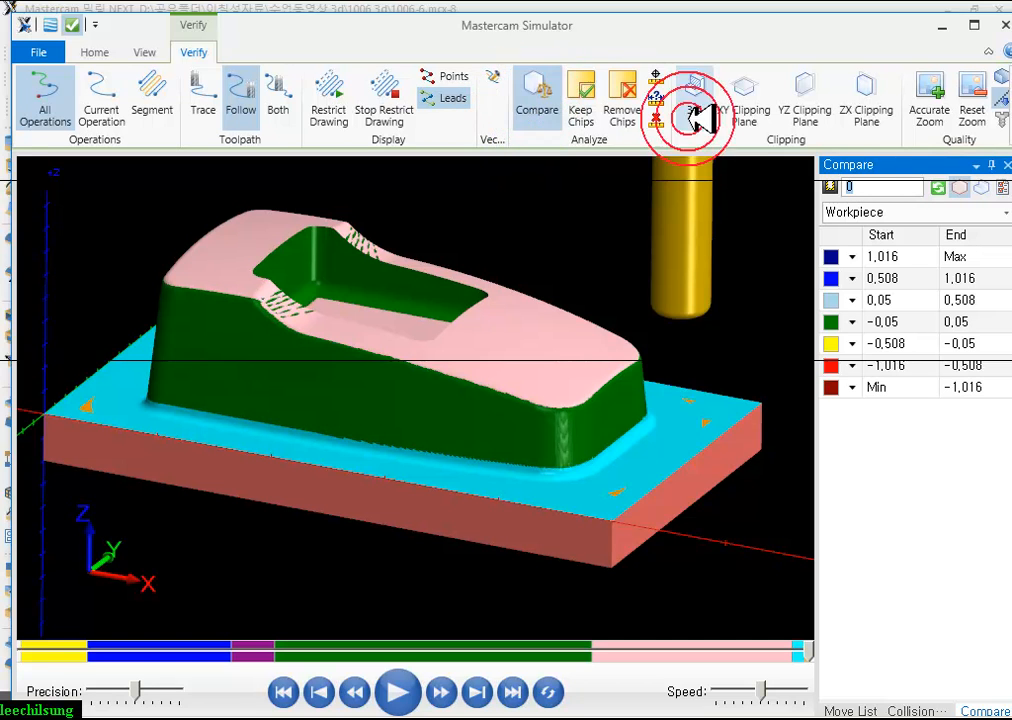
pyautogui.click(939, 188)
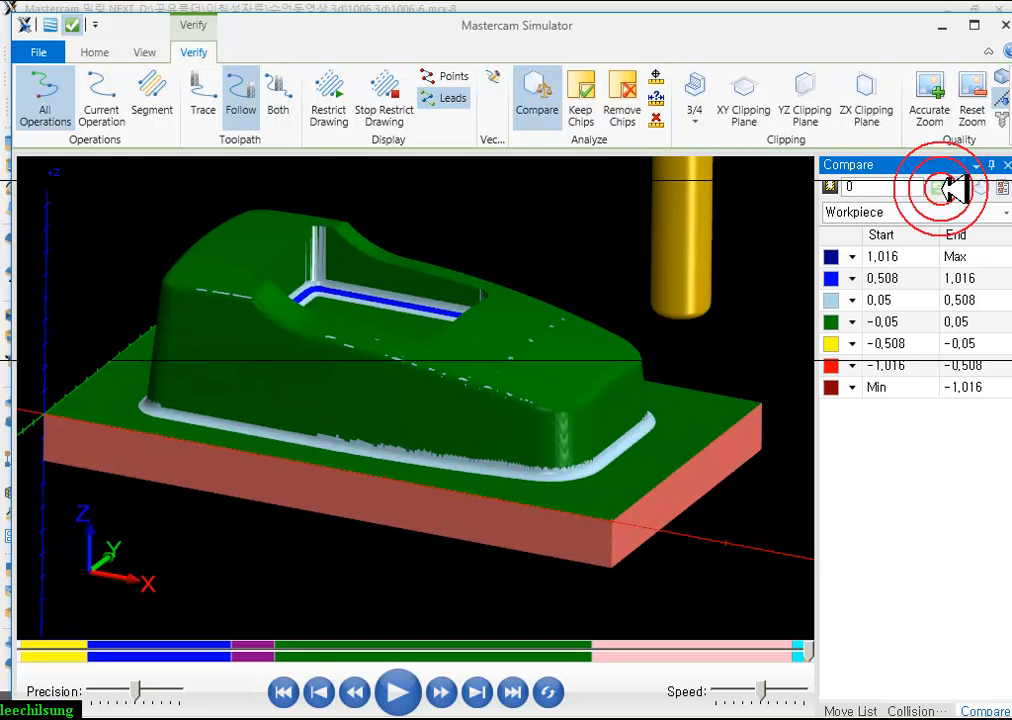
# - Examine the deviation colours along the base fillet around the model up close
pyautogui.scroll(5, 700, 501)
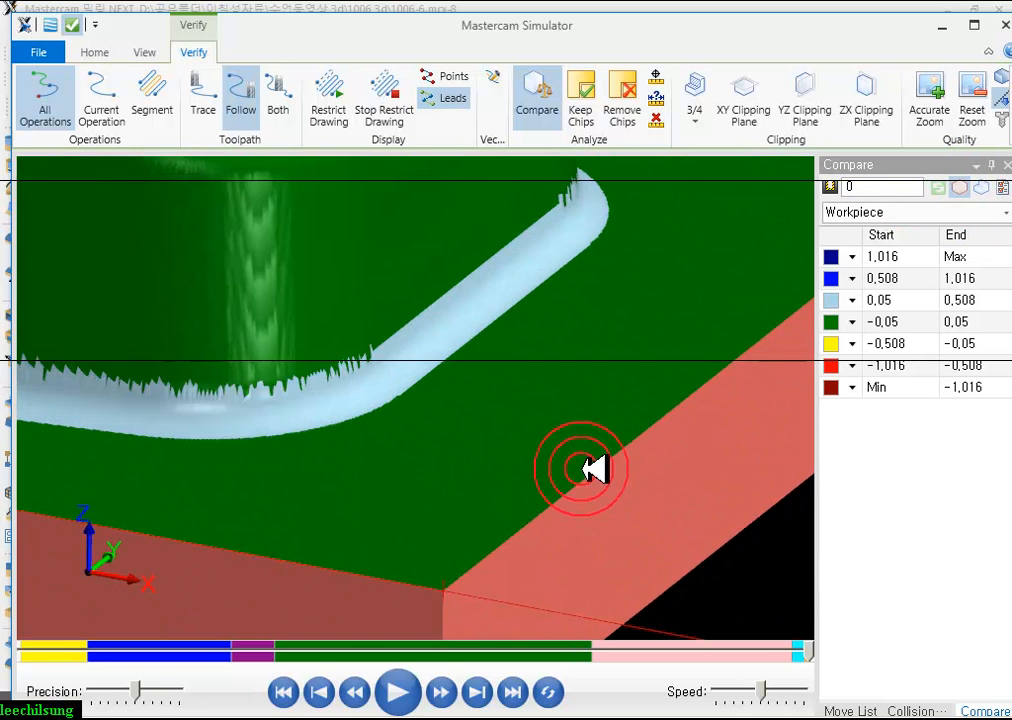
pyautogui.scroll(-5, 650, 505)
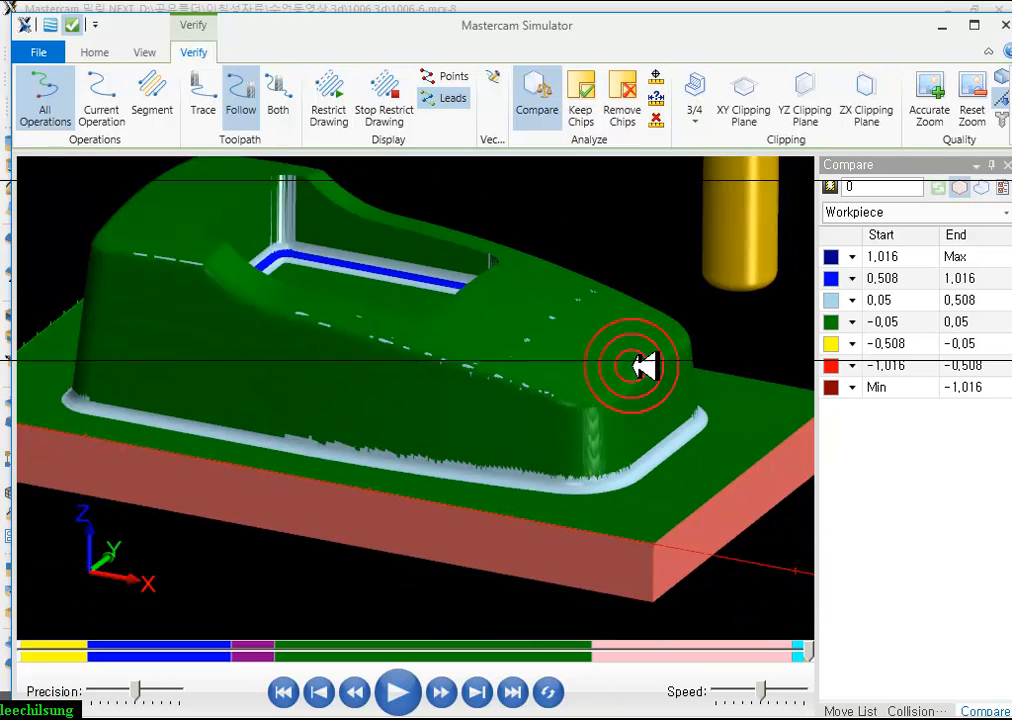
pyautogui.moveTo(643, 377); pyautogui.dragTo(622, 360, button='middle')
pyautogui.scroll(5, 507, 433)
pyautogui.moveTo(510, 445); pyautogui.dragTo(533, 429, button='middle')
pyautogui.scroll(-5, 535, 428)
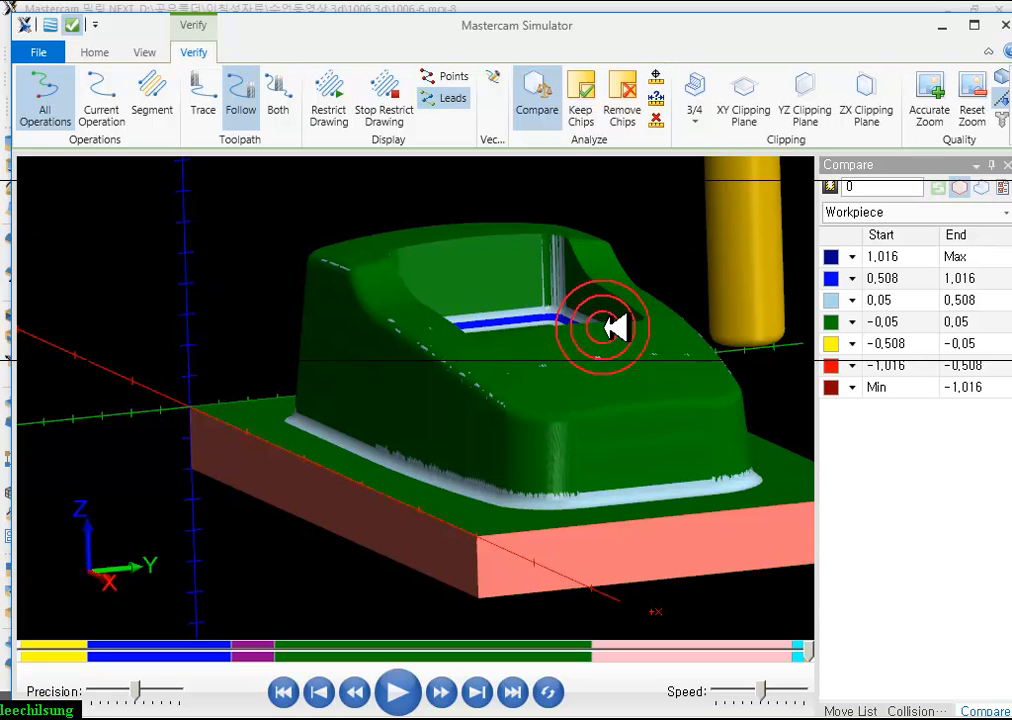
pyautogui.moveTo(454, 481); pyautogui.dragTo(473, 463)
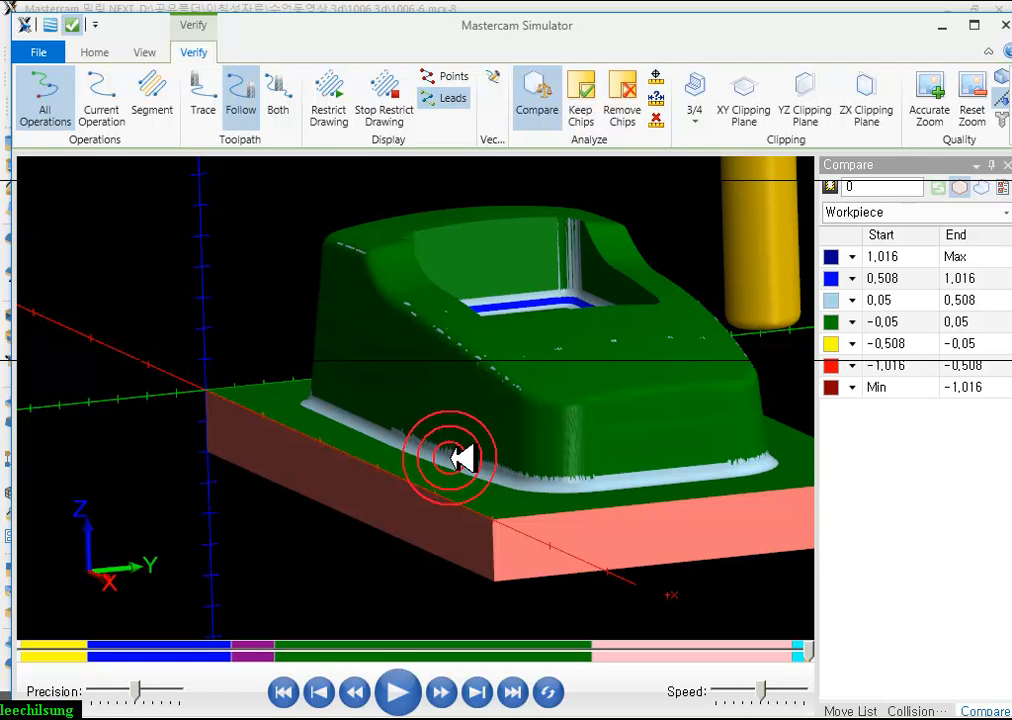
pyautogui.scroll(3, 500, 445)
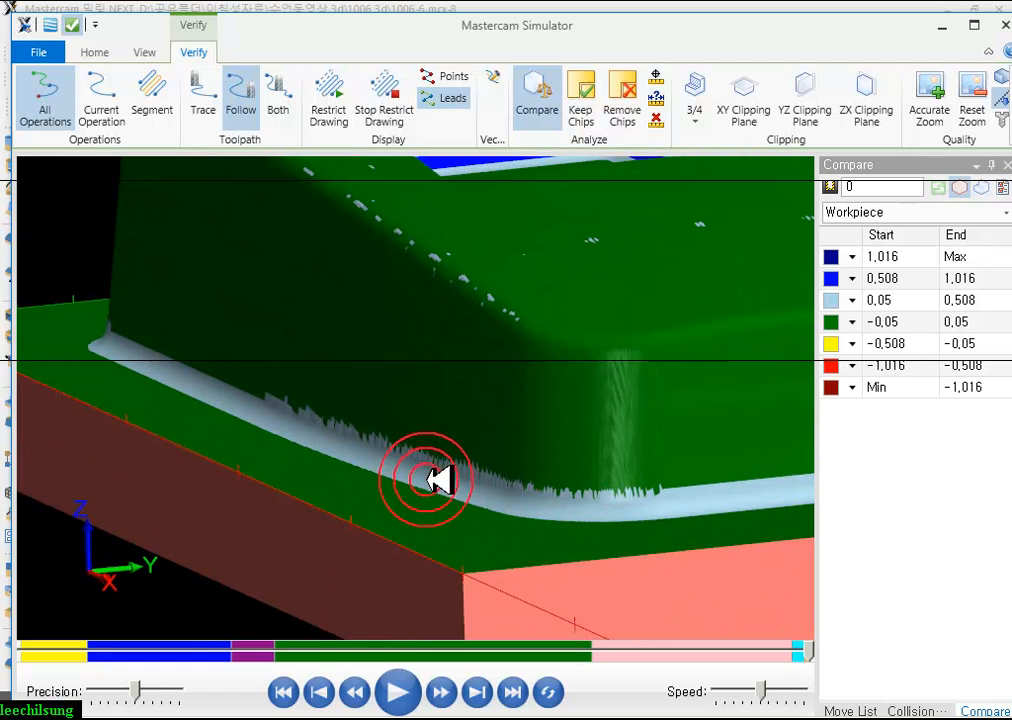
# - Examine the deviation colours along the bottom edges and corners of the recess on the model's top
pyautogui.scroll(-5, 438, 480)
pyautogui.moveTo(497, 343); pyautogui.dragTo(520, 368, button='middle')
pyautogui.scroll(5, 560, 372)
pyautogui.scroll(-5, 492, 330)
pyautogui.moveTo(346, 520); pyautogui.dragTo(326, 492, button='middle')
pyautogui.scroll(3, 500, 346)
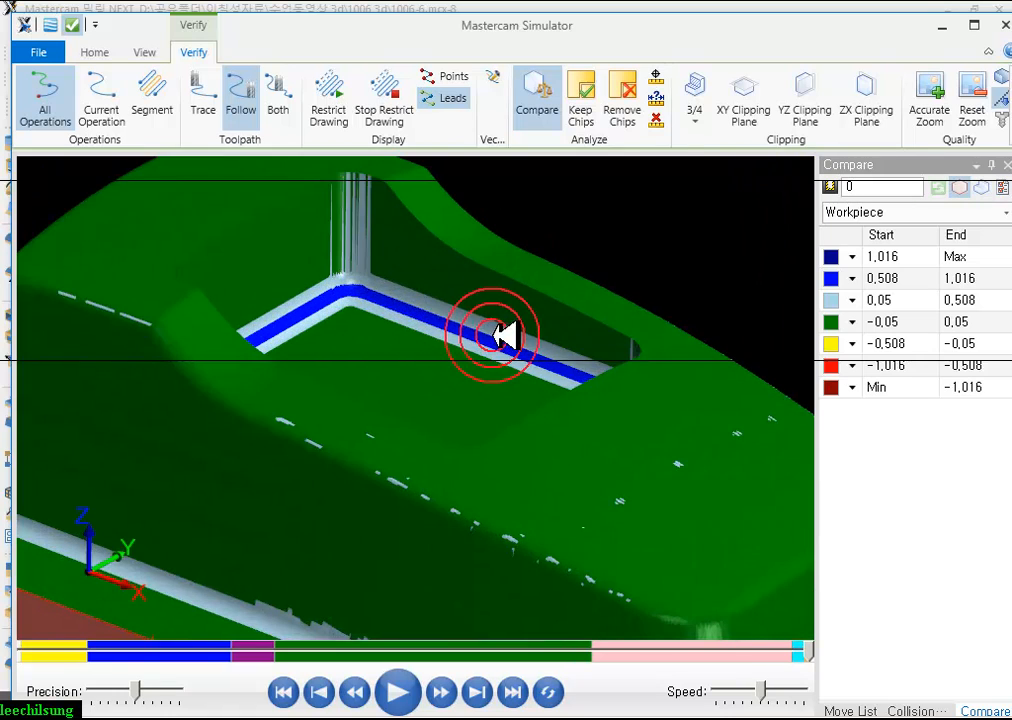
# - Minimize the simulator and hide the displayed toolpaths in Mastercam so only the model shows
pyautogui.click(942, 25)
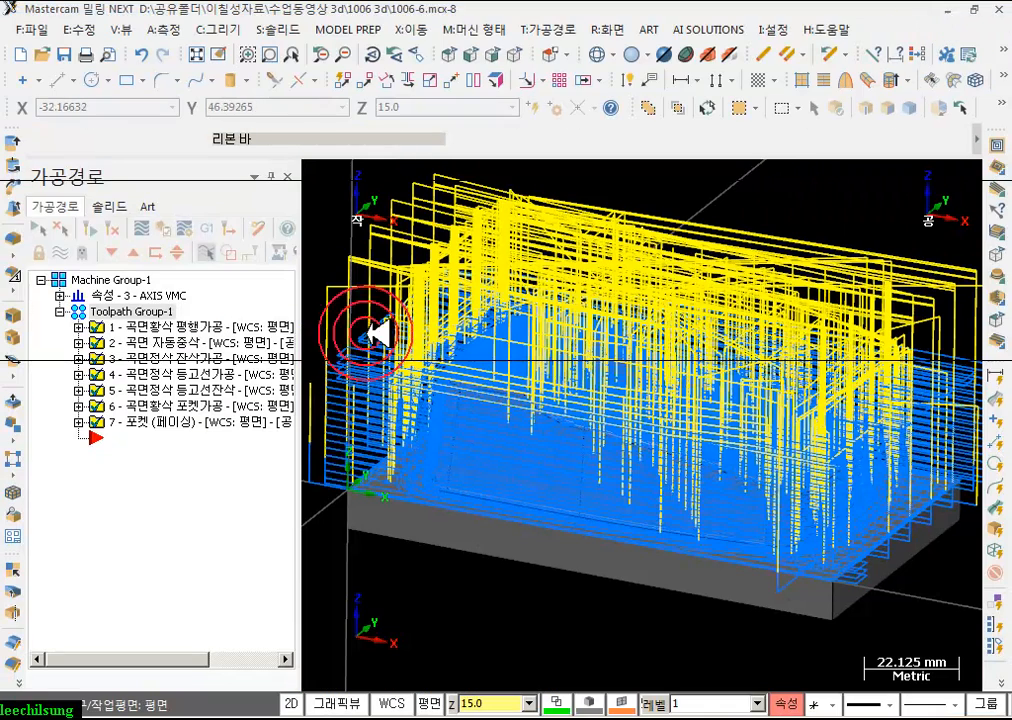
pyautogui.click(56, 253)
pyautogui.scroll(-2, 594, 232)
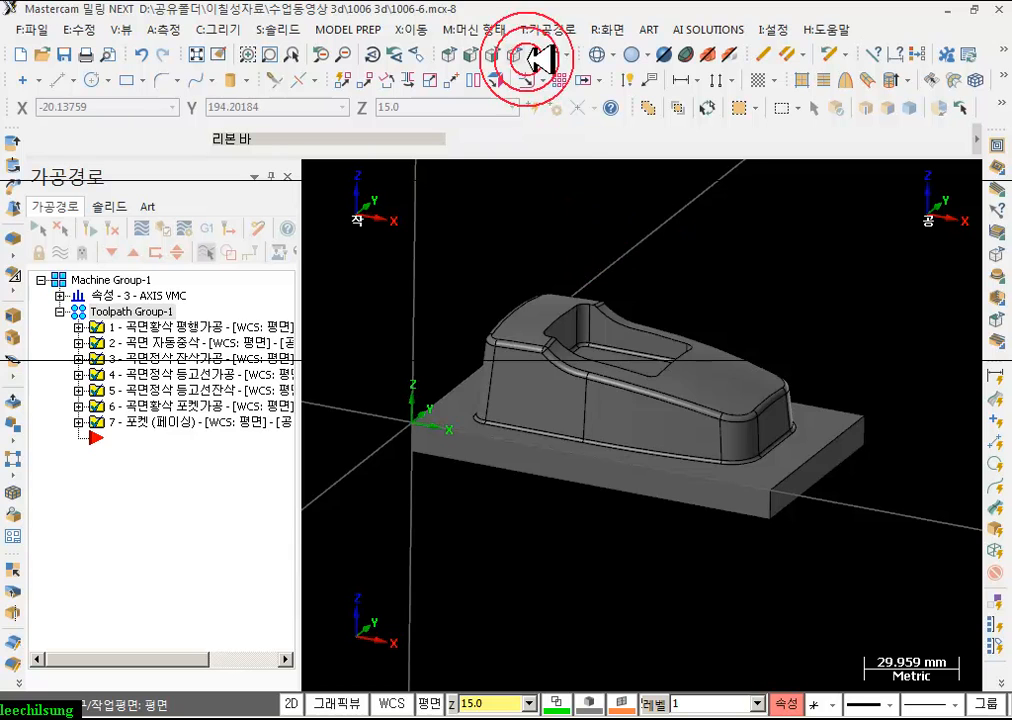
pyautogui.scroll(3, 637, 280)
# - Create a surface finish pencil toolpath with all surfaces of the model as drive surfaces and no check surfaces or containment
pyautogui.click(565, 29)
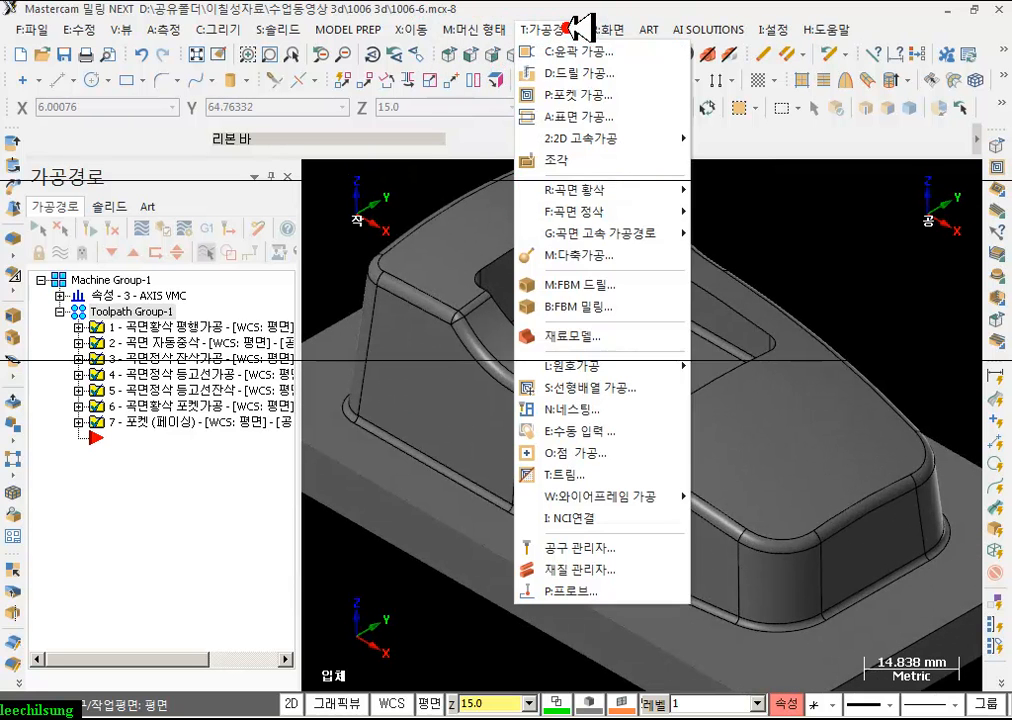
pyautogui.moveTo(610, 211)
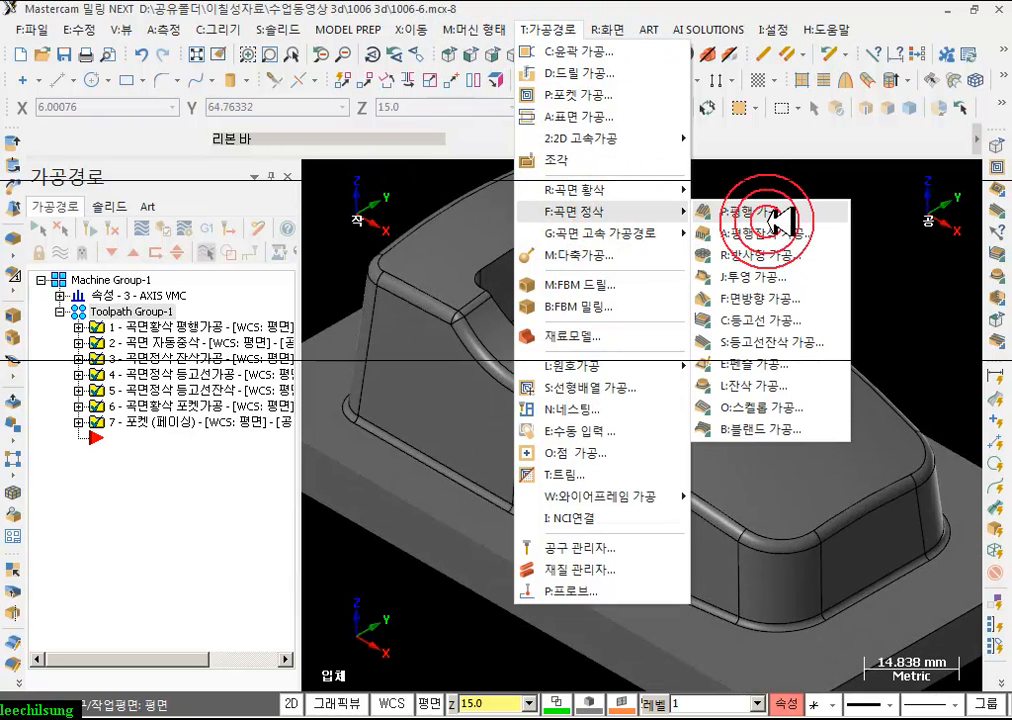
pyautogui.click(758, 366)
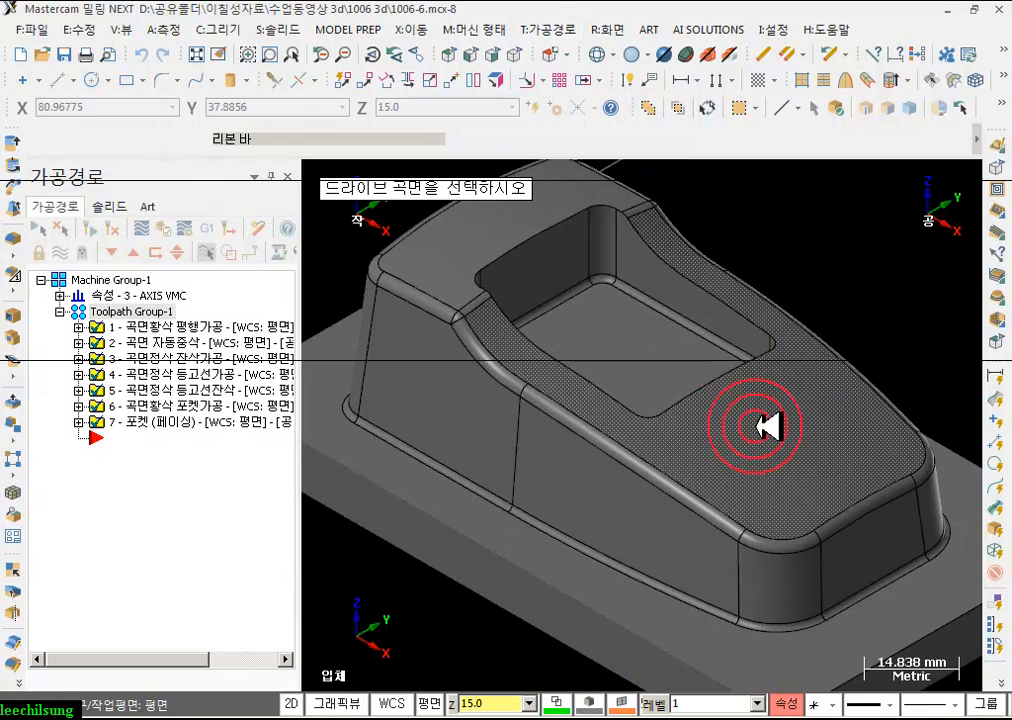
pyautogui.hotkey('ctrl', 'a')
pyautogui.press('Return')
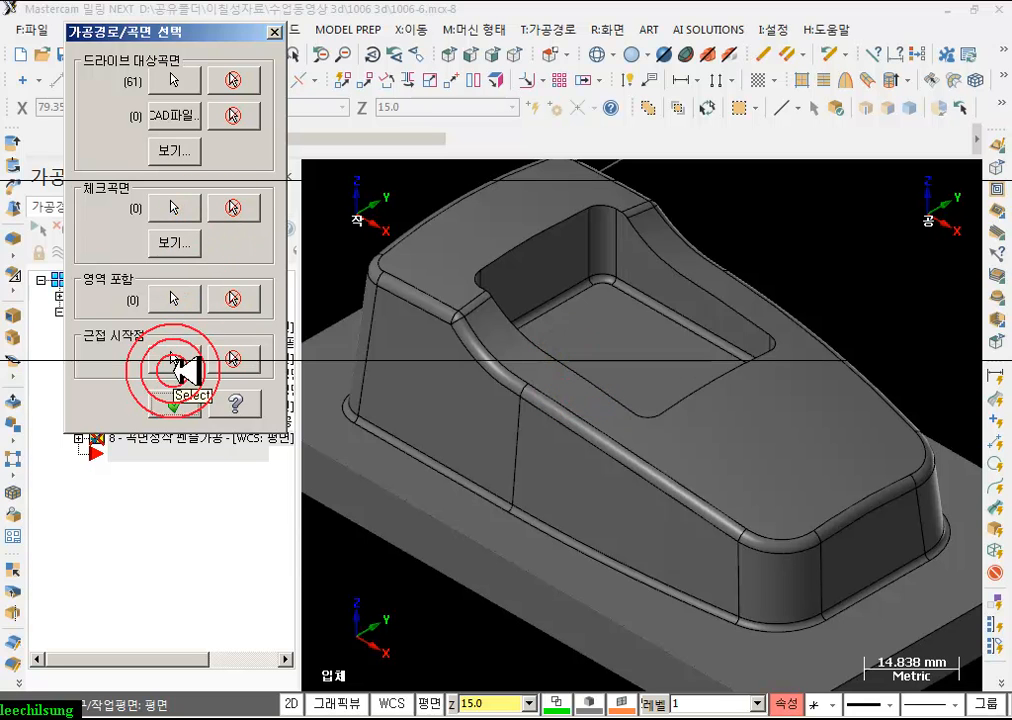
pyautogui.click(662, 312)
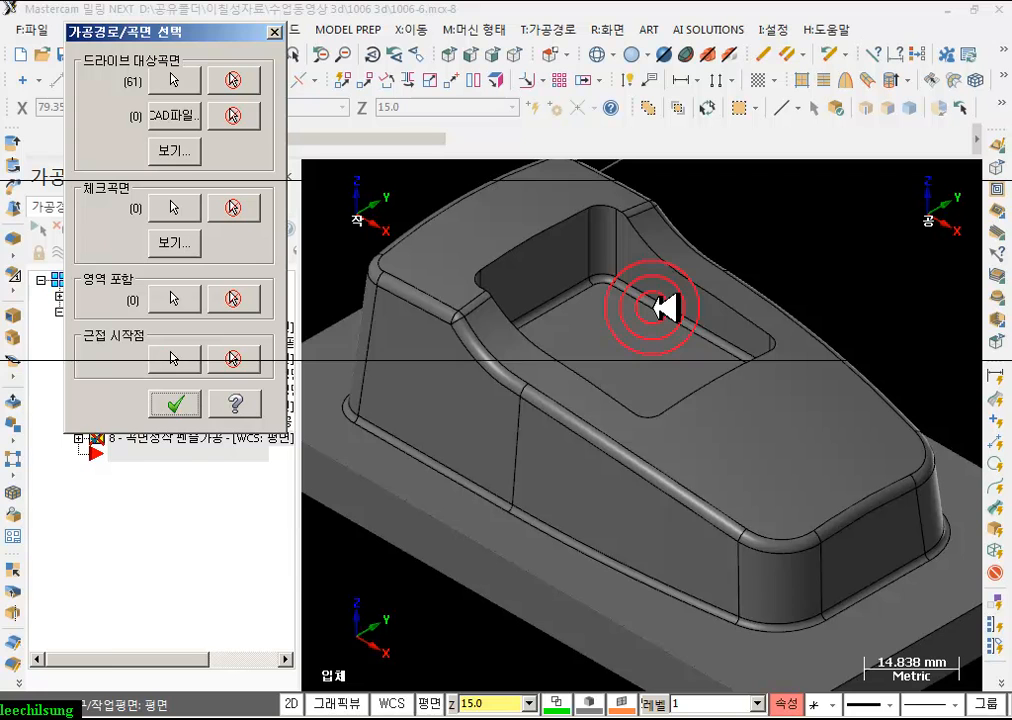
pyautogui.click(175, 404)
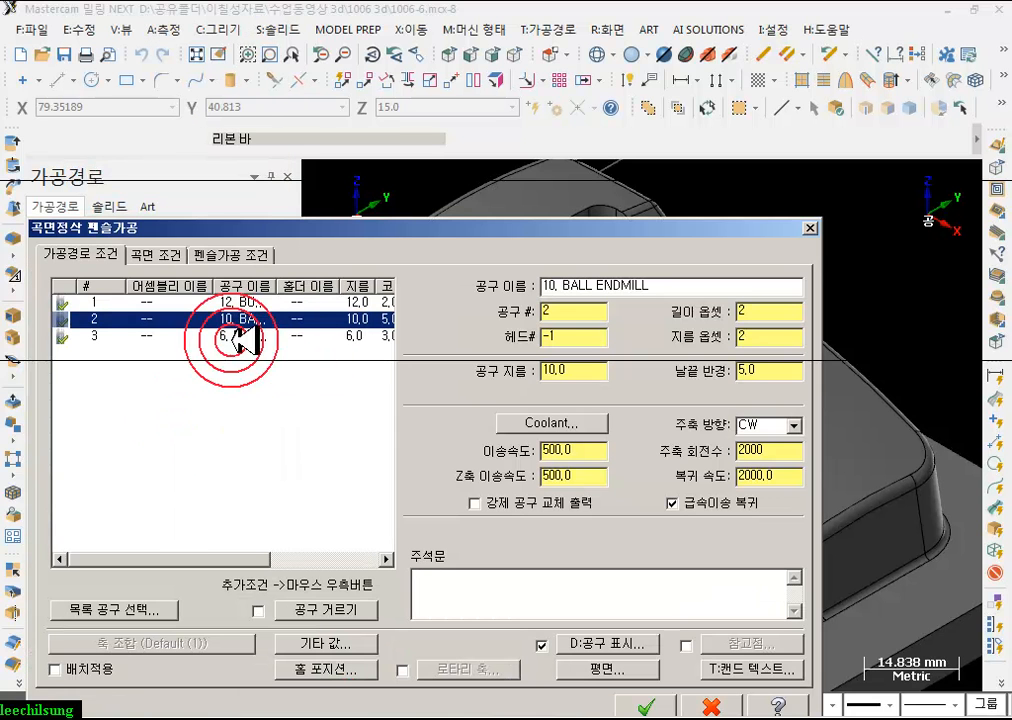
# - Filter the tool library to ball endmills with a diameter equal to 3 and add the 3 mm ball endmill
pyautogui.click(130, 609)
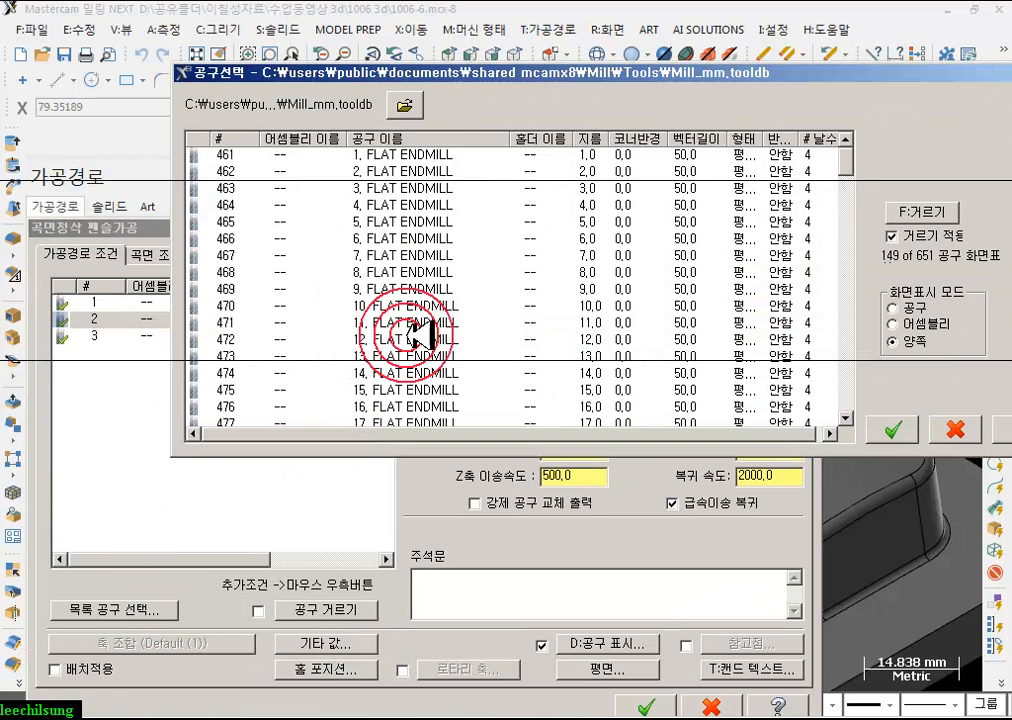
pyautogui.click(922, 212)
pyautogui.click(380, 284)
pyautogui.click(284, 137)
pyautogui.click(630, 130)
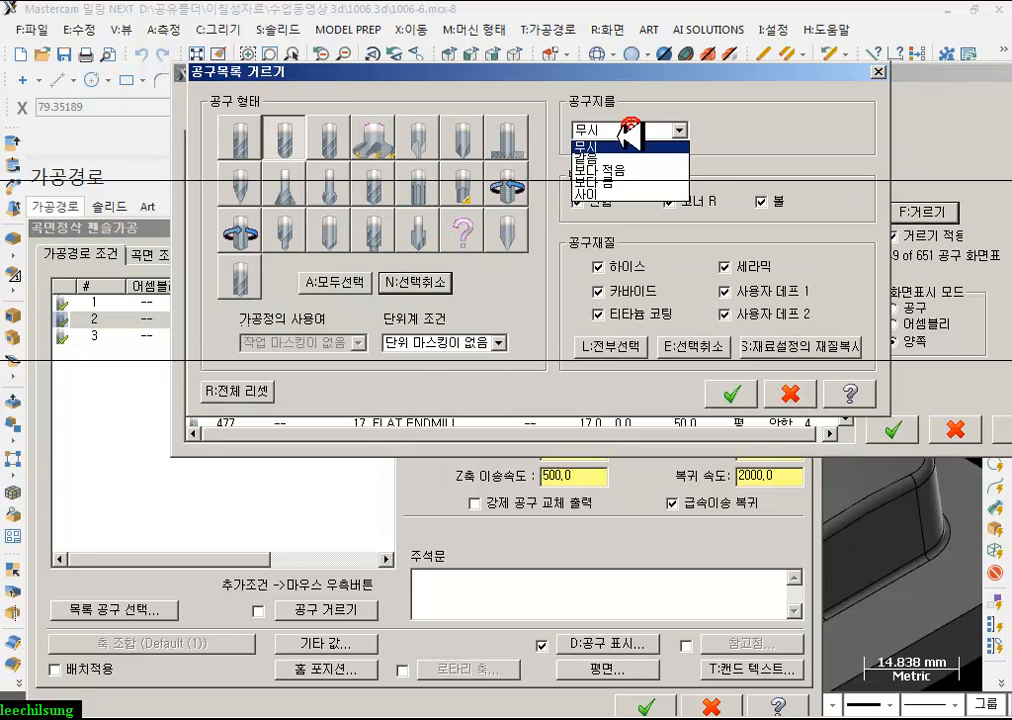
pyautogui.click(613, 160)
pyautogui.write('3')
pyautogui.click(746, 398)
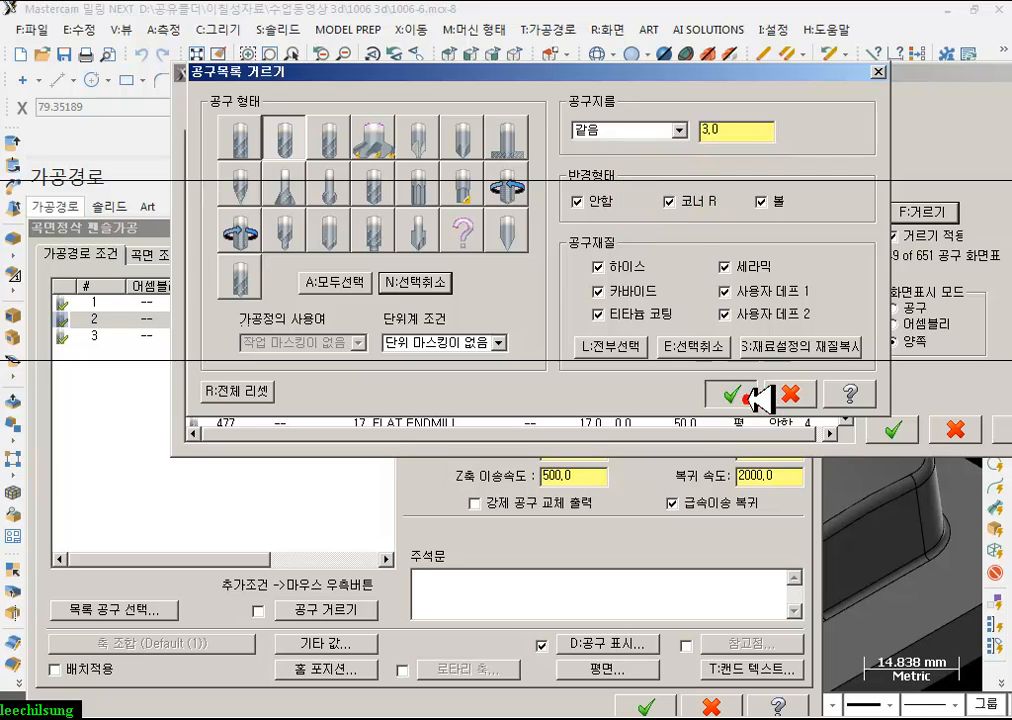
pyautogui.click(272, 160)
pyautogui.doubleClick(262, 156)
# - Edit the 3 mm ball endmill's definition and set its tool number to 4
pyautogui.click(165, 351)
pyautogui.doubleClick(160, 351)
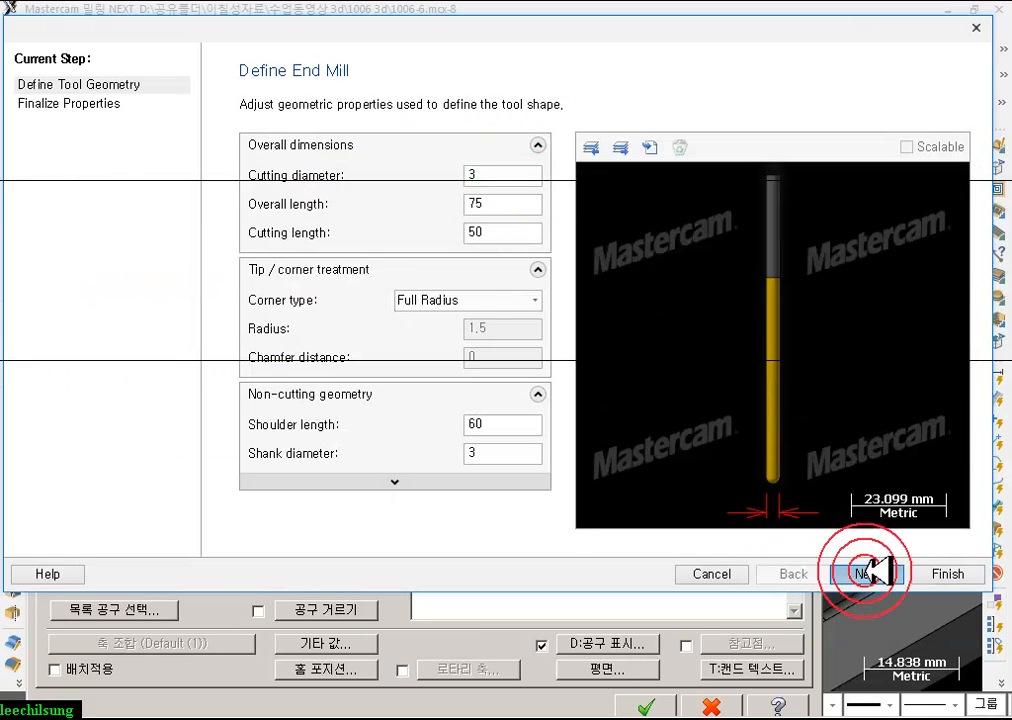
pyautogui.click(868, 573)
pyautogui.click(503, 175)
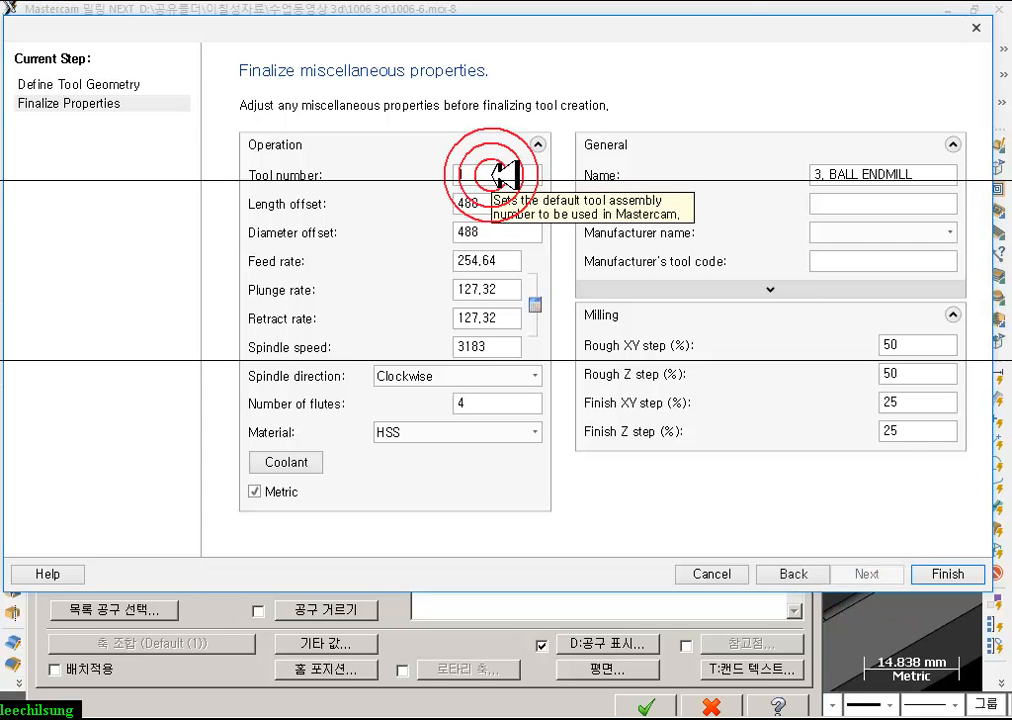
pyautogui.write('4')
# - Set the tool's feed rate to 500, plunge rate to 500, retract rate to 3000 and spindle speed to 4000, and finish the definition
pyautogui.click(512, 262)
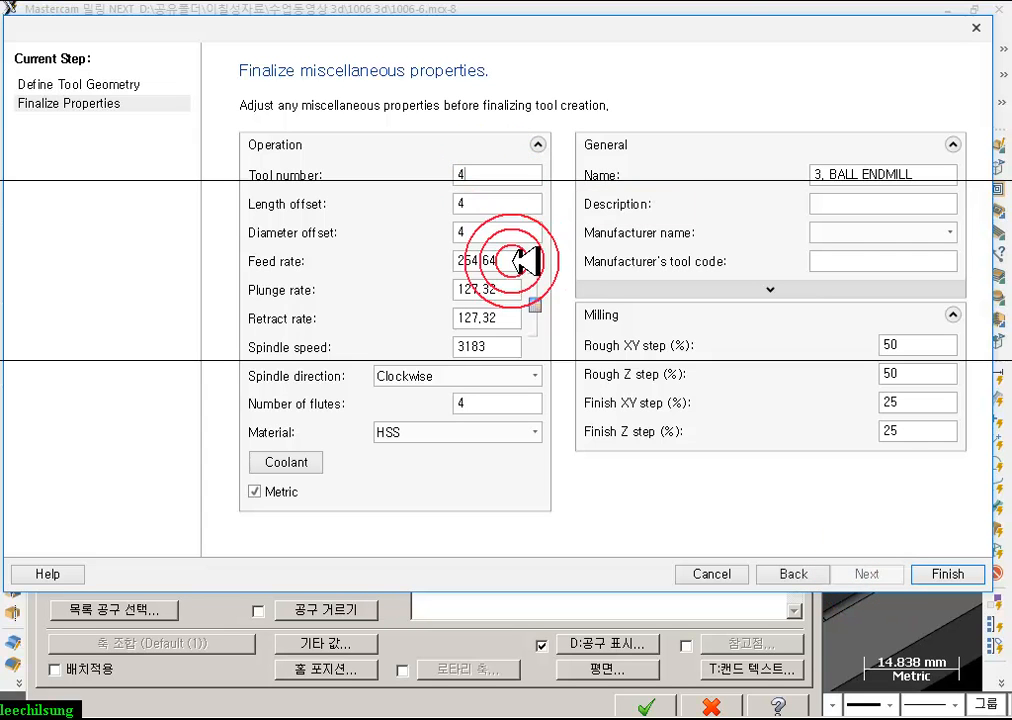
pyautogui.write('500')
pyautogui.click(505, 289)
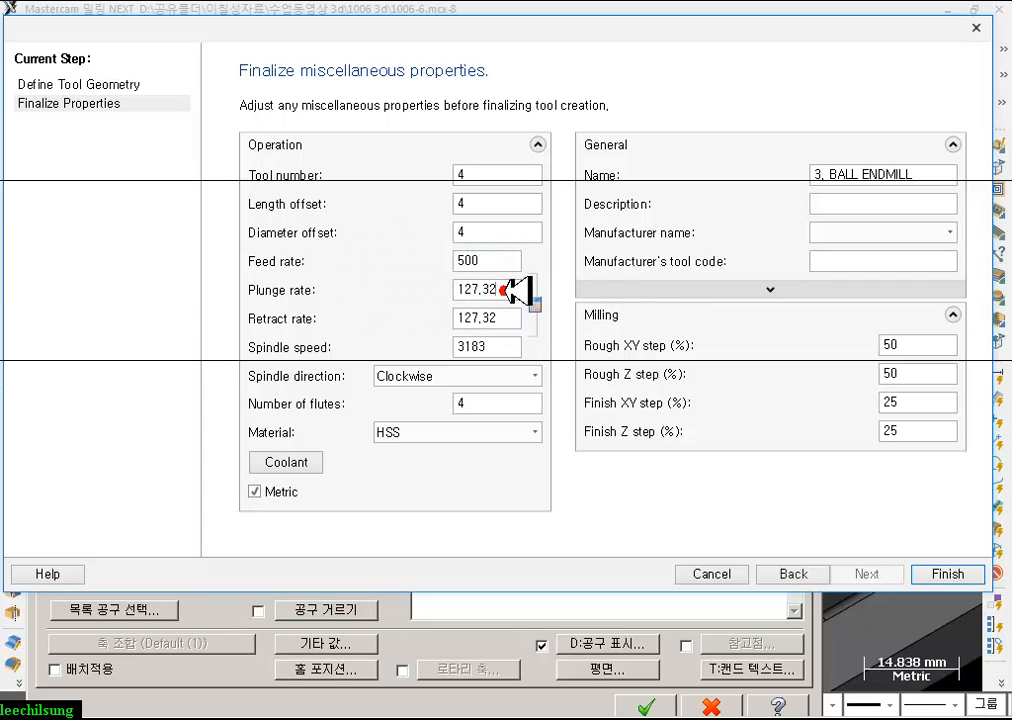
pyautogui.write('500')
pyautogui.click(497, 318)
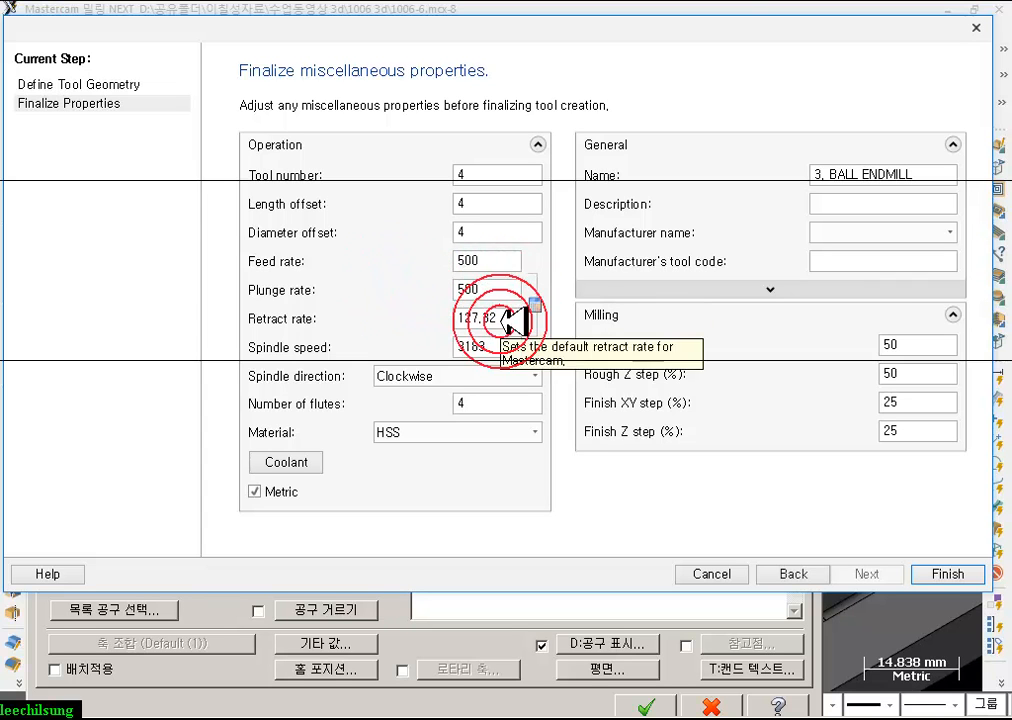
pyautogui.write('3000')
pyautogui.click(493, 345)
pyautogui.write('4000')
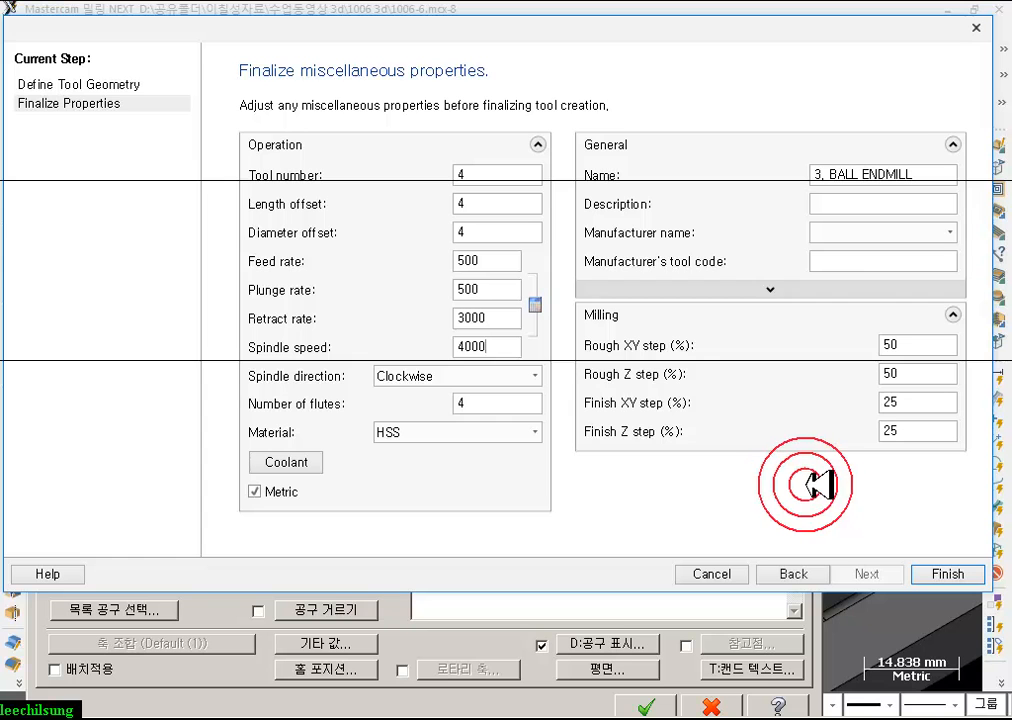
pyautogui.click(945, 573)
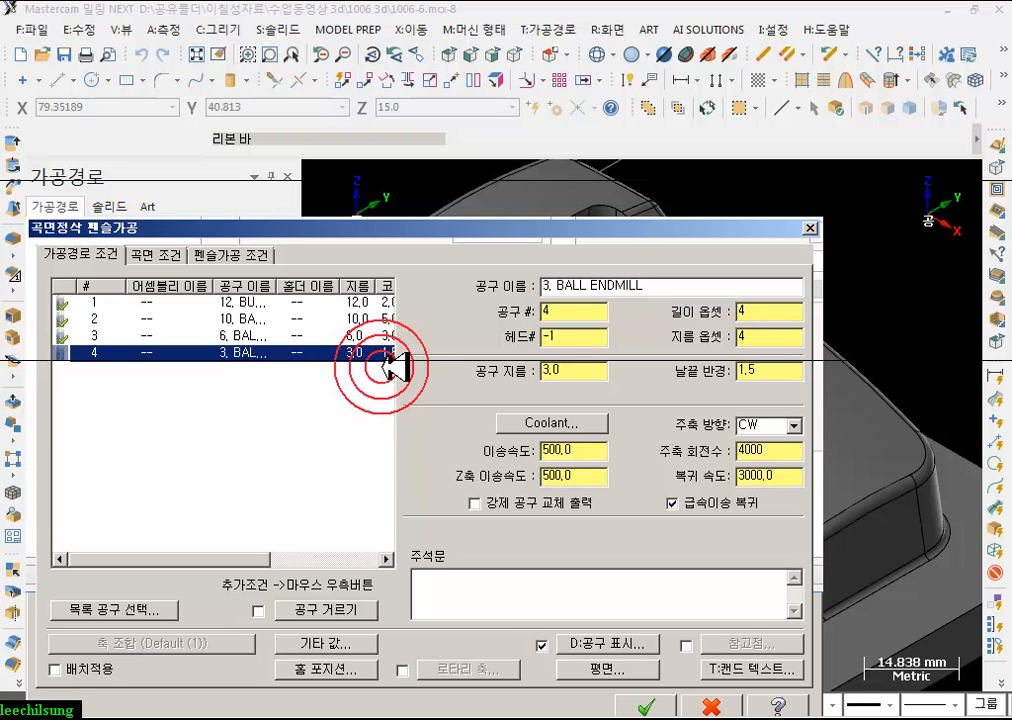
# - Enable the clearance height of 50 in the pencil toolpath's surface parameters and check the stock to leave on drive and check surfaces
pyautogui.click(158, 255)
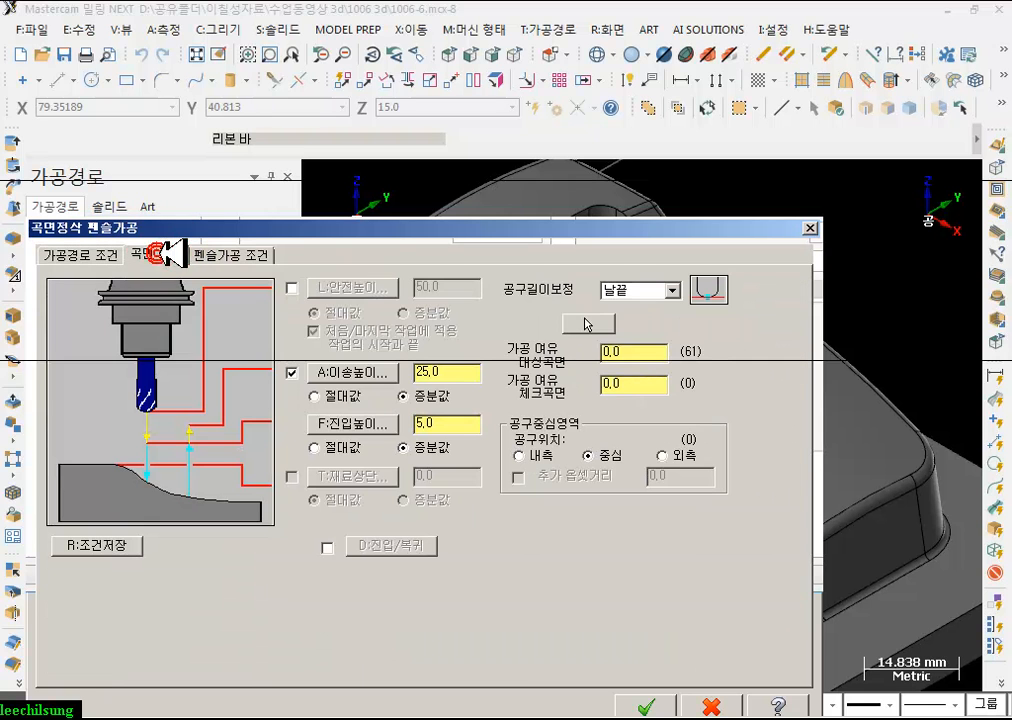
pyautogui.click(291, 288)
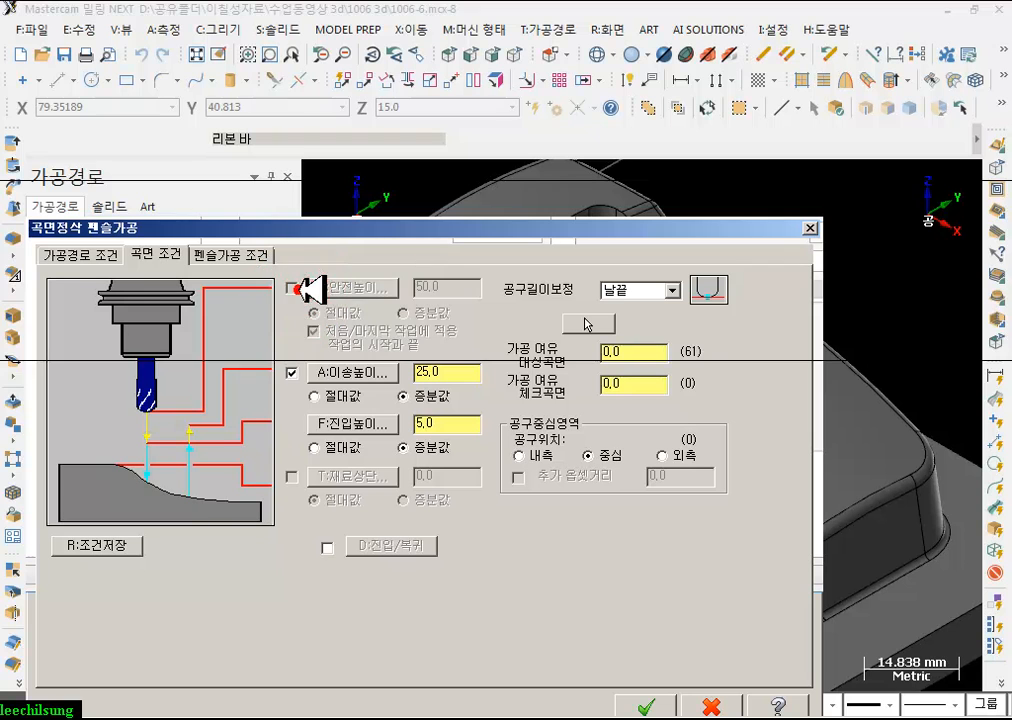
pyautogui.click(662, 360)
pyautogui.click(662, 384)
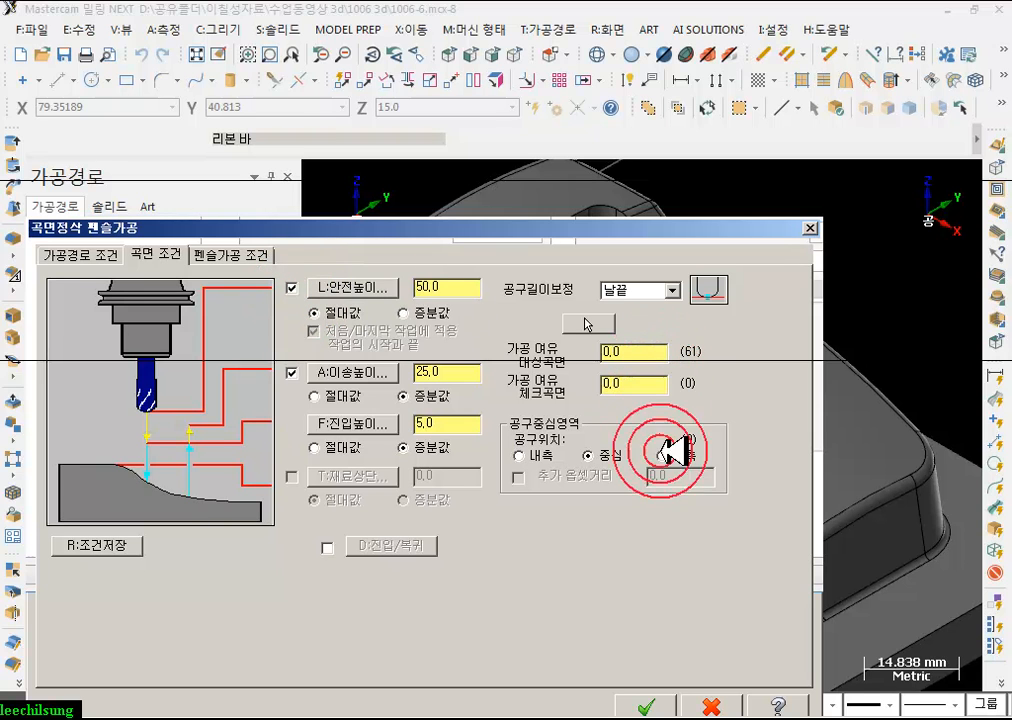
# - Set the pencil toolpath's side machining to a fixed number of passes per side with a 0.4 stepover
pyautogui.click(230, 255)
pyautogui.moveTo(245, 229)
pyautogui.mouseDown()
pyautogui.moveTo(452, 147)
pyautogui.moveTo(515, 78)
pyautogui.moveTo(361, 120)
pyautogui.mouseUp()
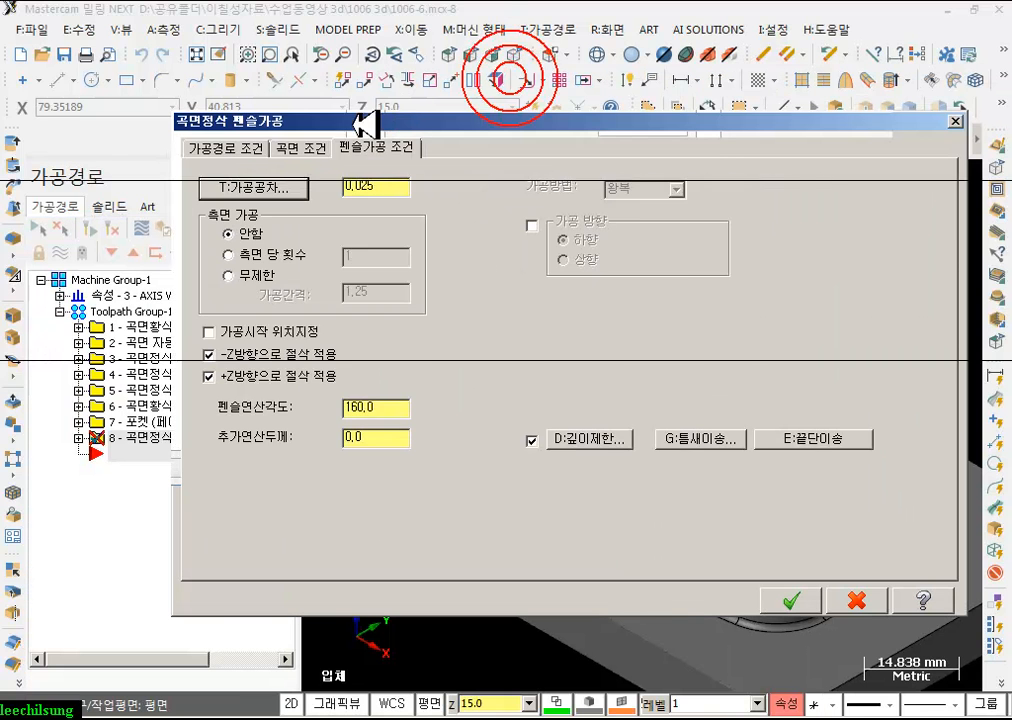
pyautogui.click(268, 147)
pyautogui.click(302, 148)
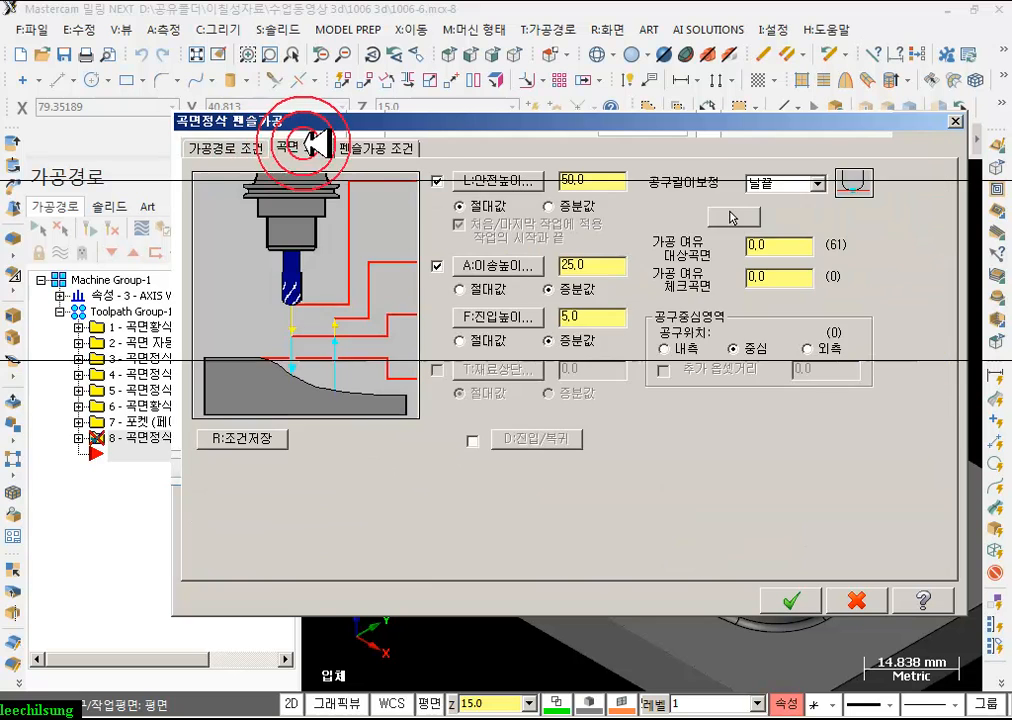
pyautogui.click(378, 148)
pyautogui.click(376, 187)
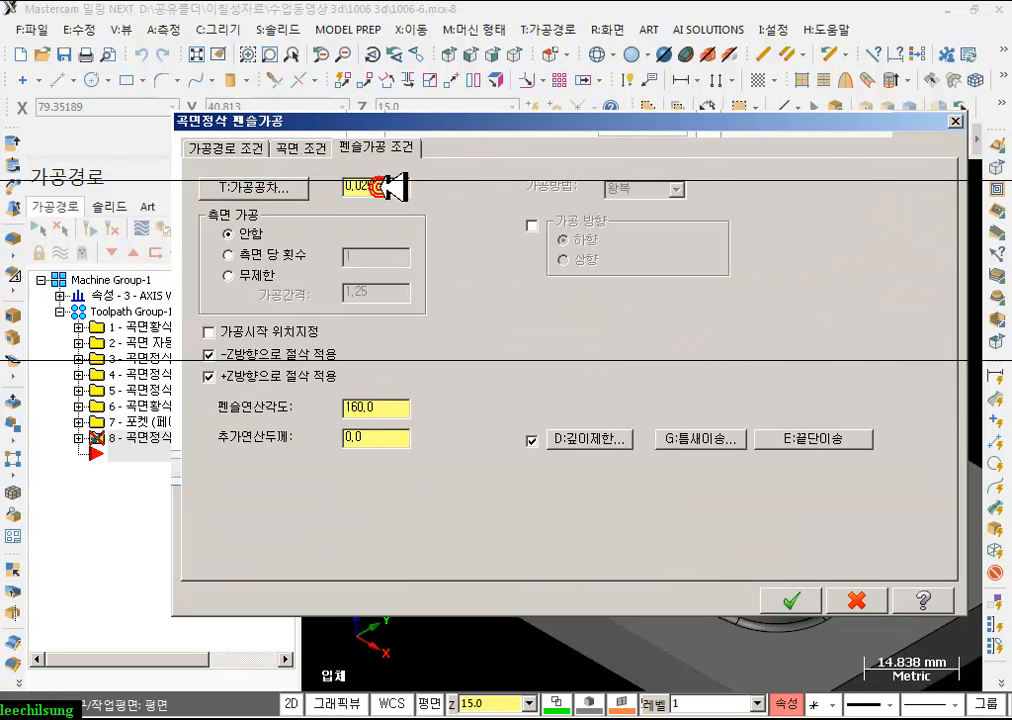
pyautogui.click(229, 254)
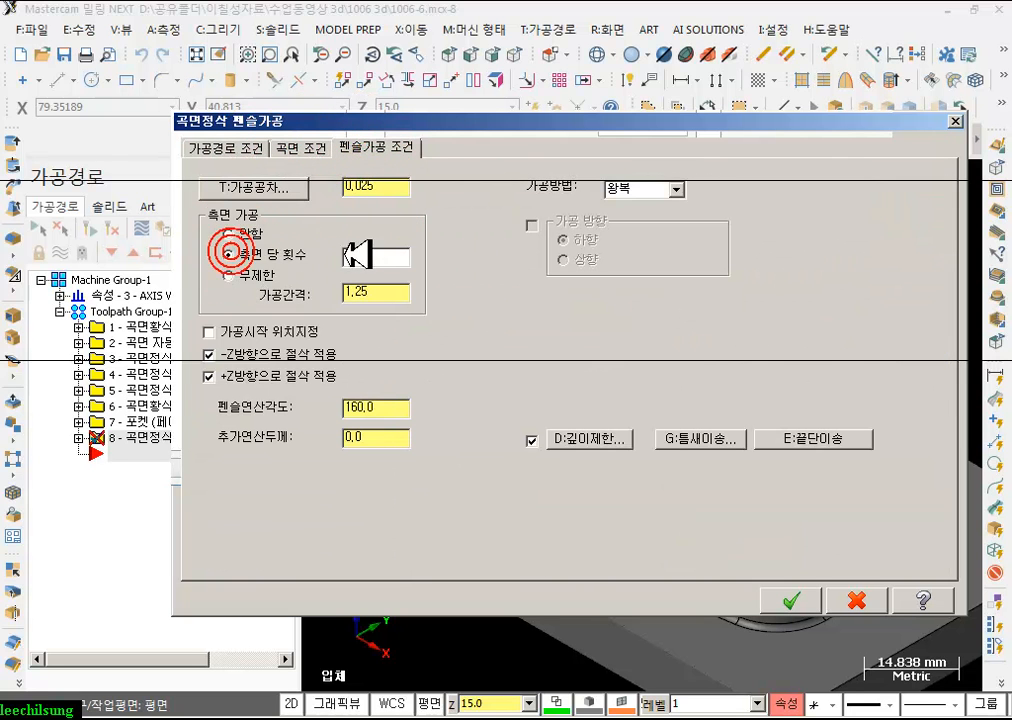
pyautogui.click(390, 295)
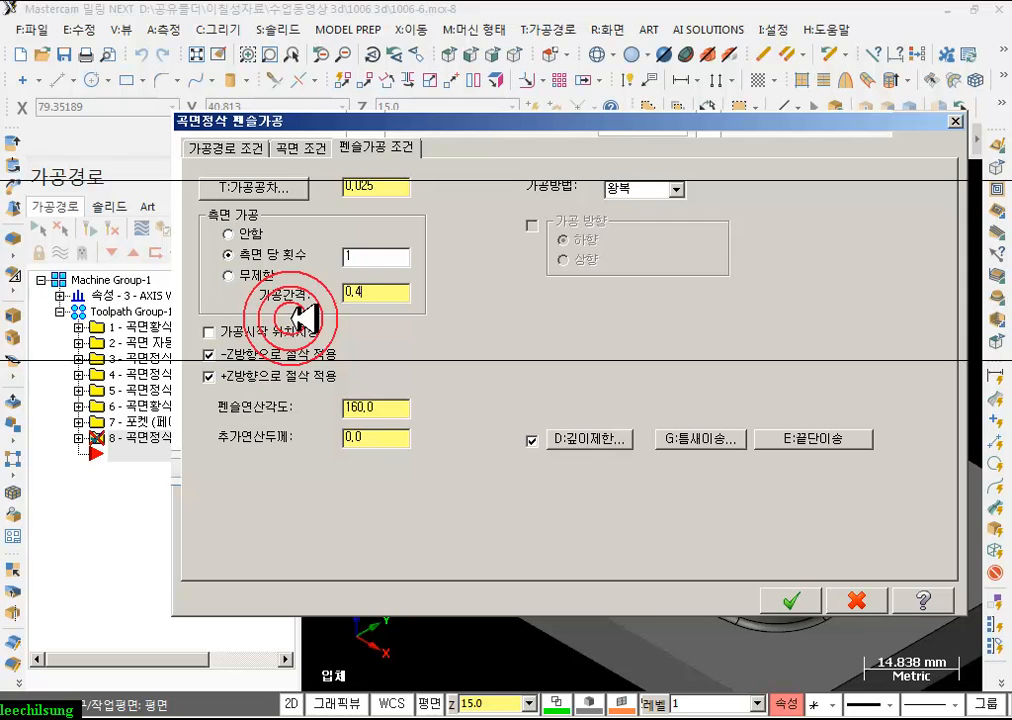
# - Disable the depth limits and generate the pencil toolpath with one pass per side
pyautogui.click(375, 258)
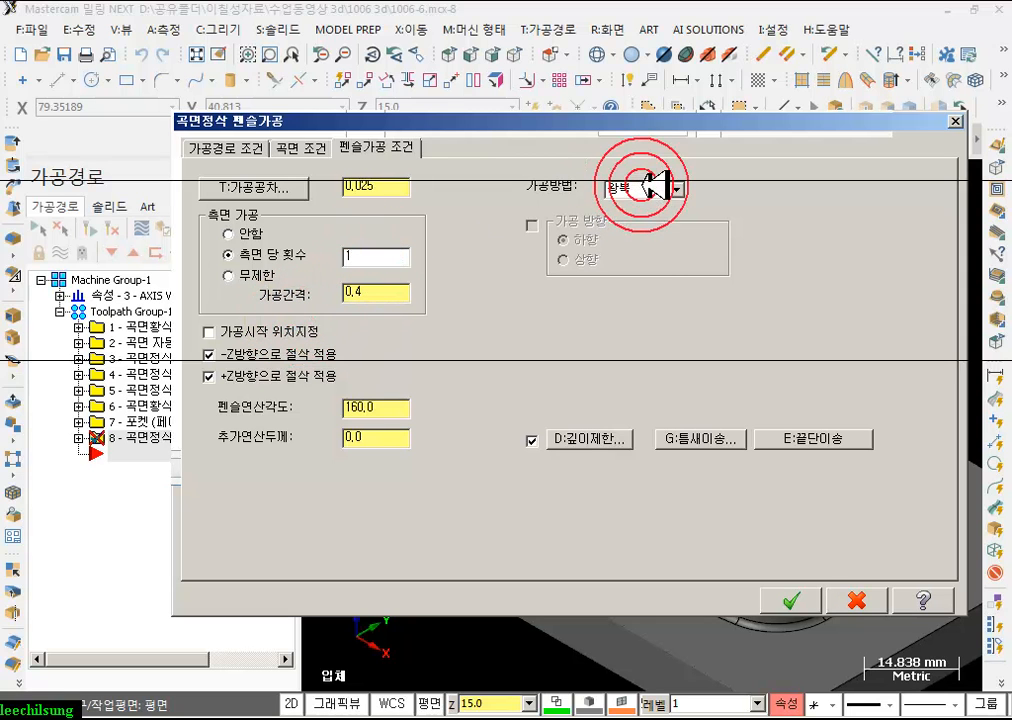
pyautogui.click(531, 439)
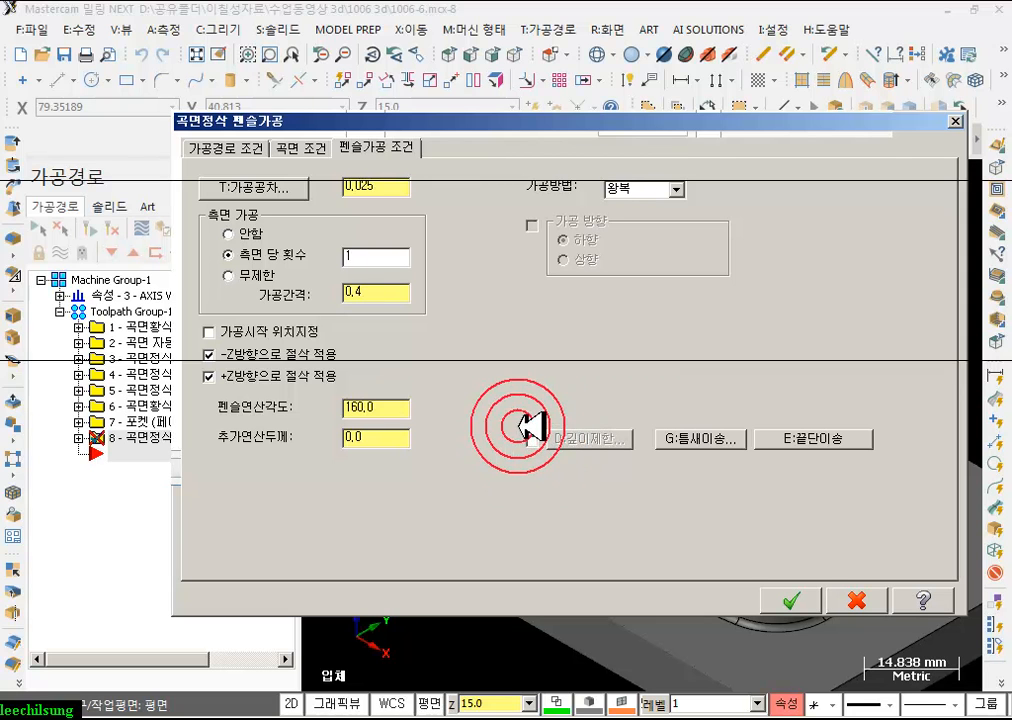
pyautogui.click(790, 599)
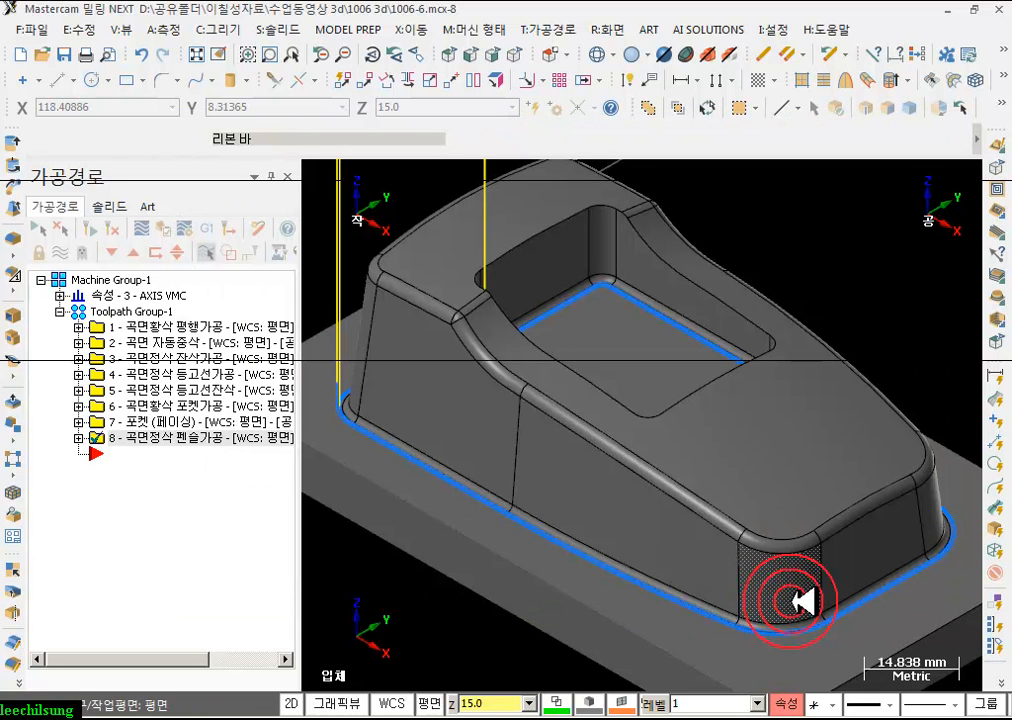
# - Backplot the new pencil toolpath and examine the ball tip against the base fillet in the right side view
pyautogui.click(78, 438)
pyautogui.click(149, 499)
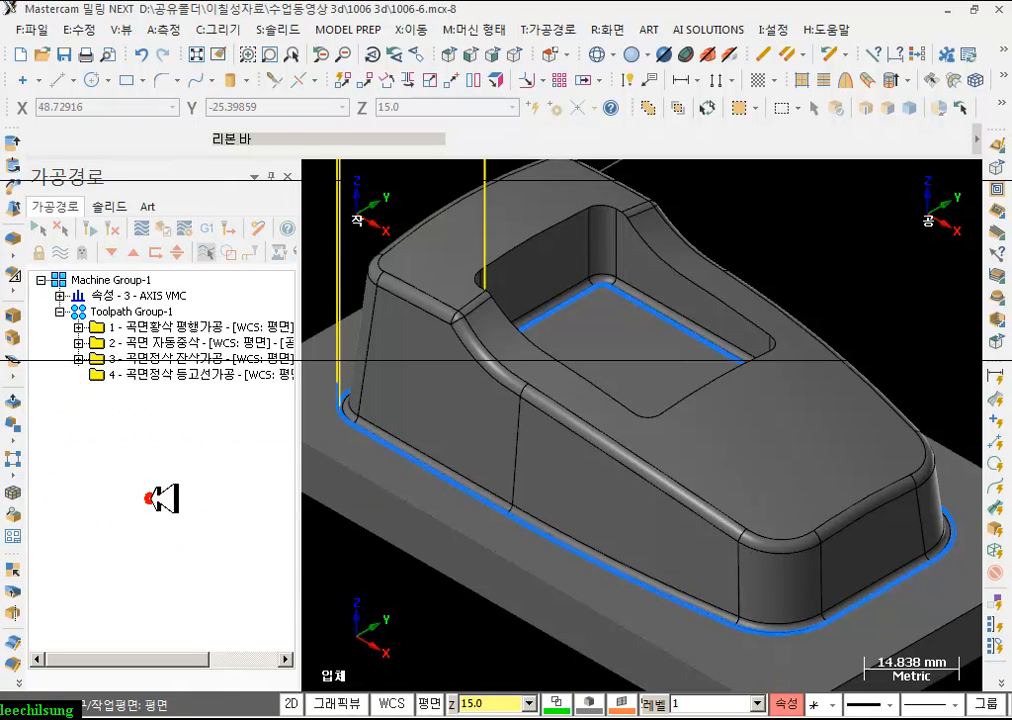
pyautogui.scroll(-2, 590, 500)
pyautogui.click(616, 178)
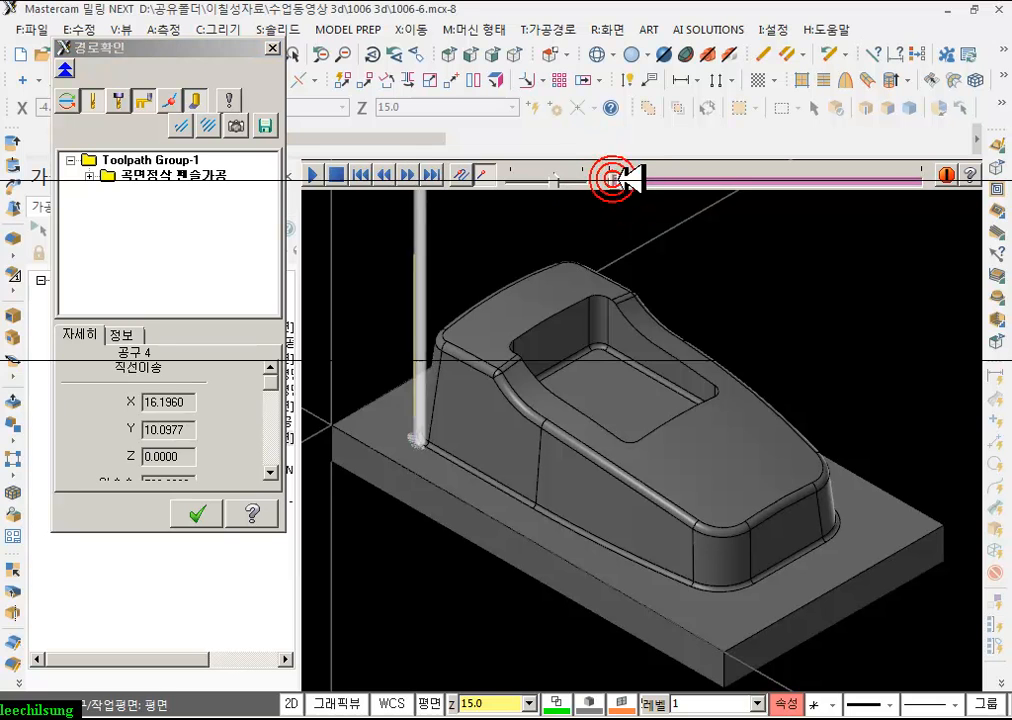
pyautogui.moveTo(618, 179); pyautogui.dragTo(621, 178)
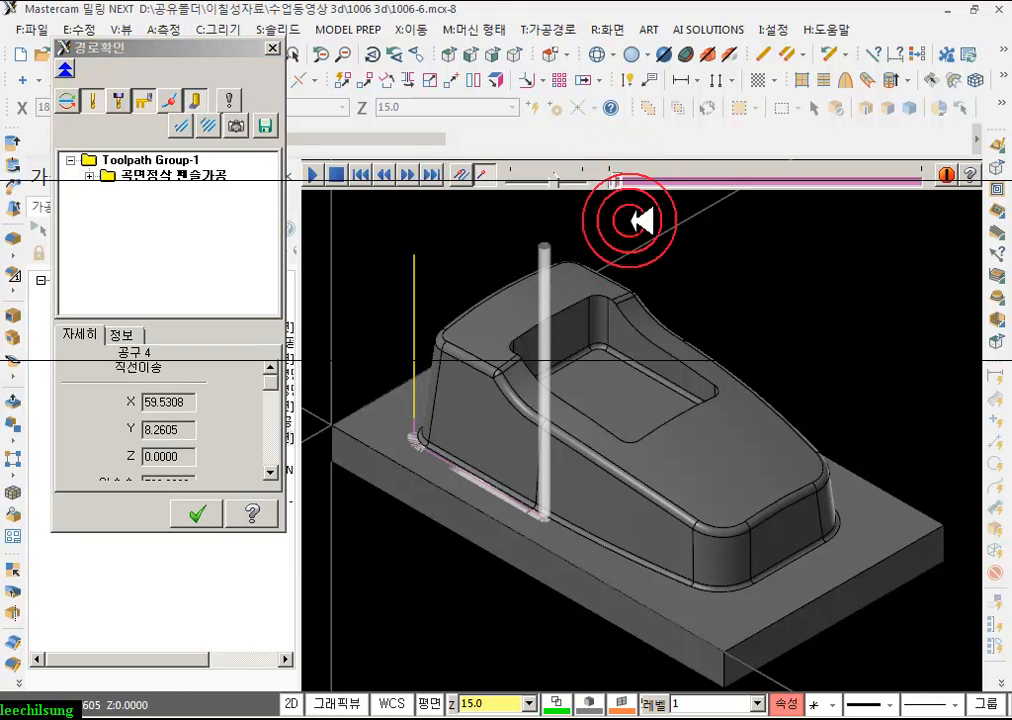
pyautogui.click(500, 54)
pyautogui.scroll(2, 594, 343)
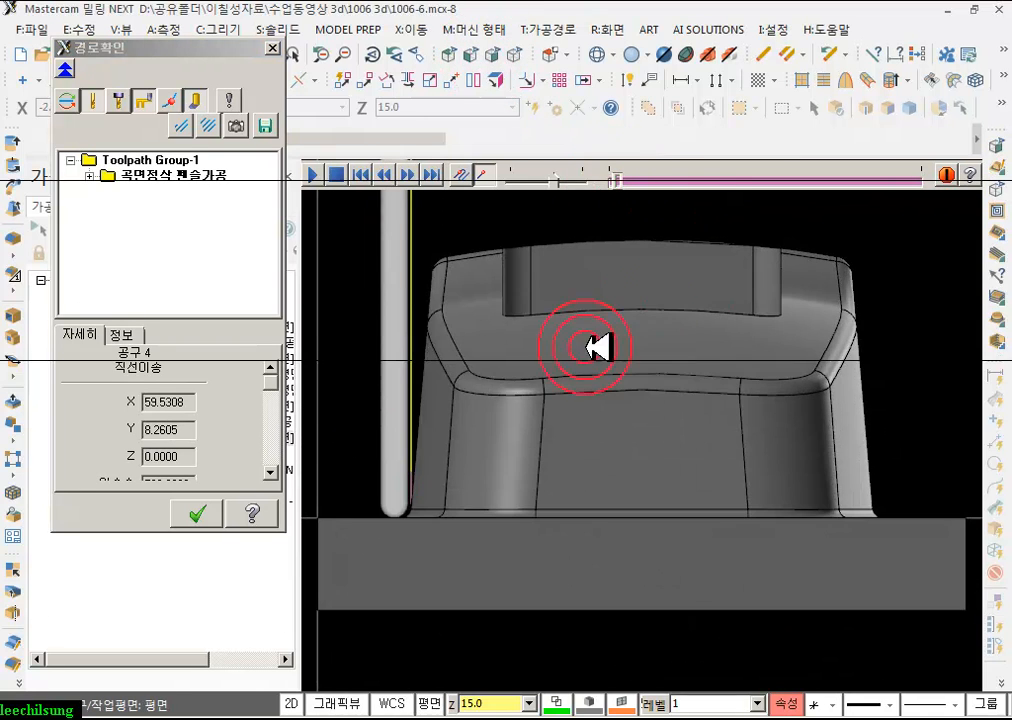
pyautogui.scroll(3, 384, 524)
pyautogui.scroll(3, 413, 537)
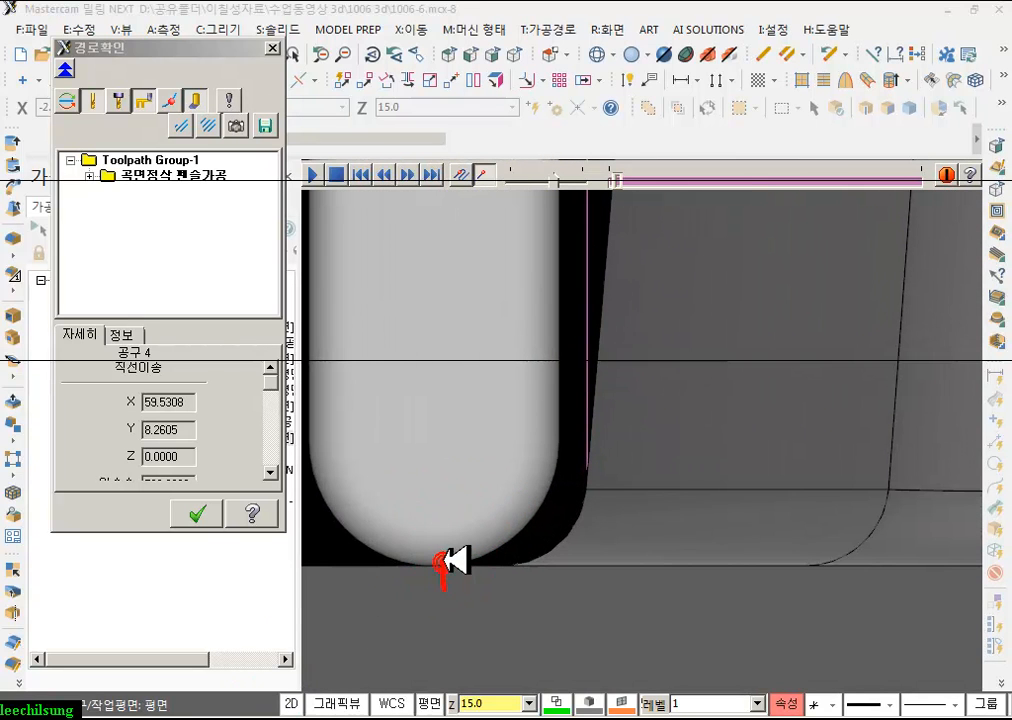
pyautogui.click(445, 560)
pyautogui.click(581, 474)
pyautogui.click(587, 461)
pyautogui.click(562, 445)
pyautogui.moveTo(496, 471); pyautogui.dragTo(580, 530)
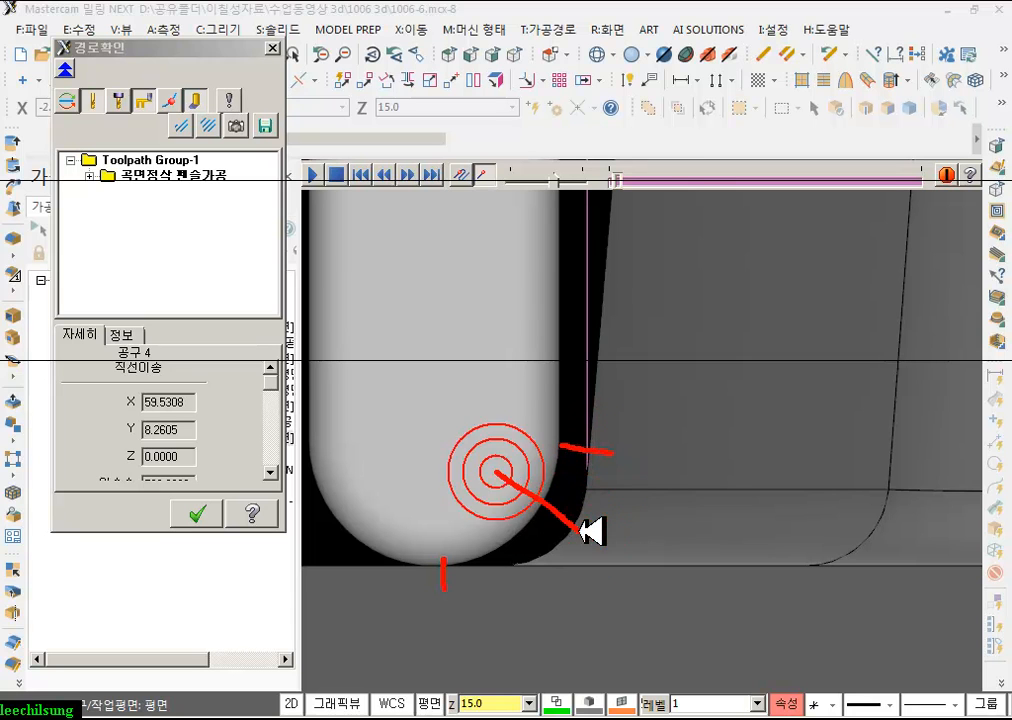
pyautogui.click(686, 472)
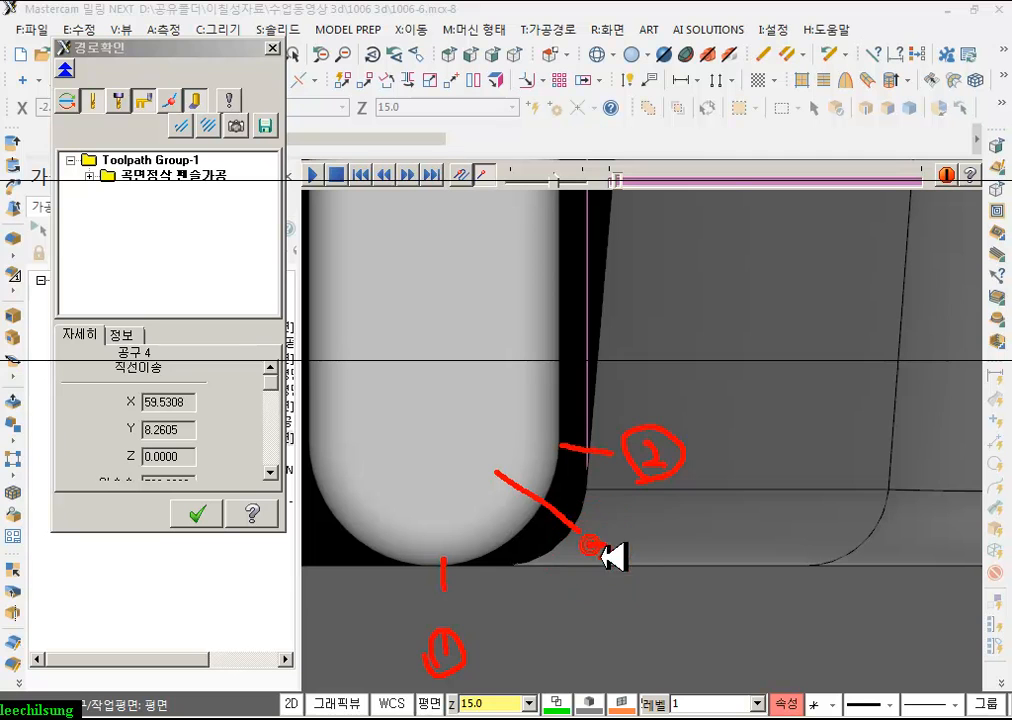
pyautogui.rightClick(682, 332)
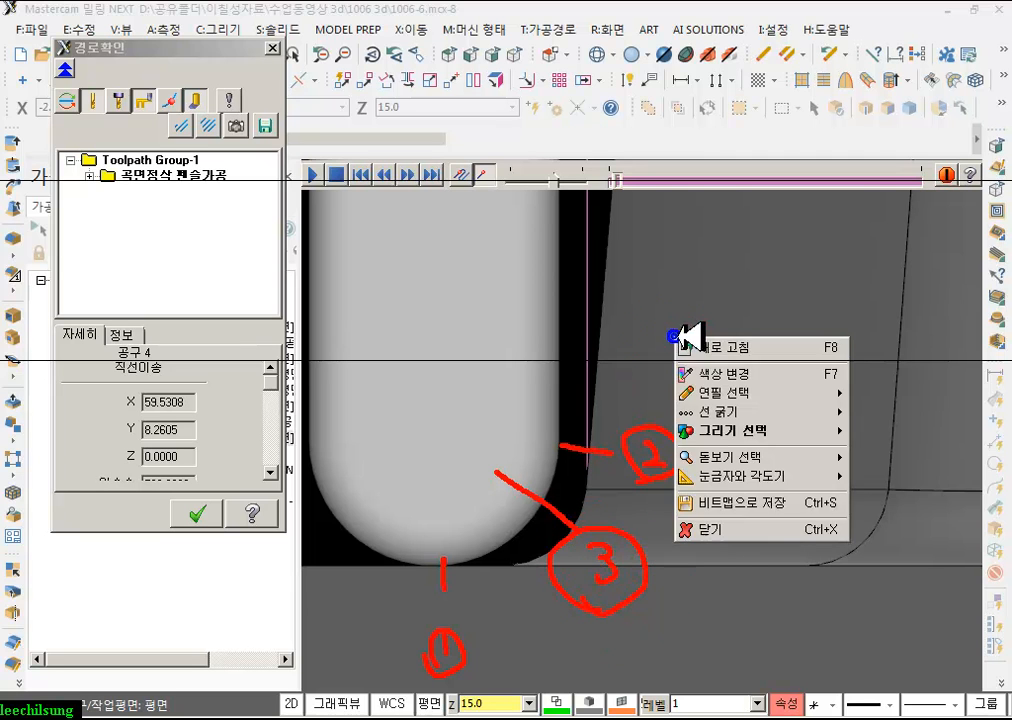
pyautogui.click(689, 524)
# - Advance the backplot through the further passes and examine the gap between the 3 mm ball tip and the base fillet
pyautogui.moveTo(626, 181); pyautogui.dragTo(722, 208)
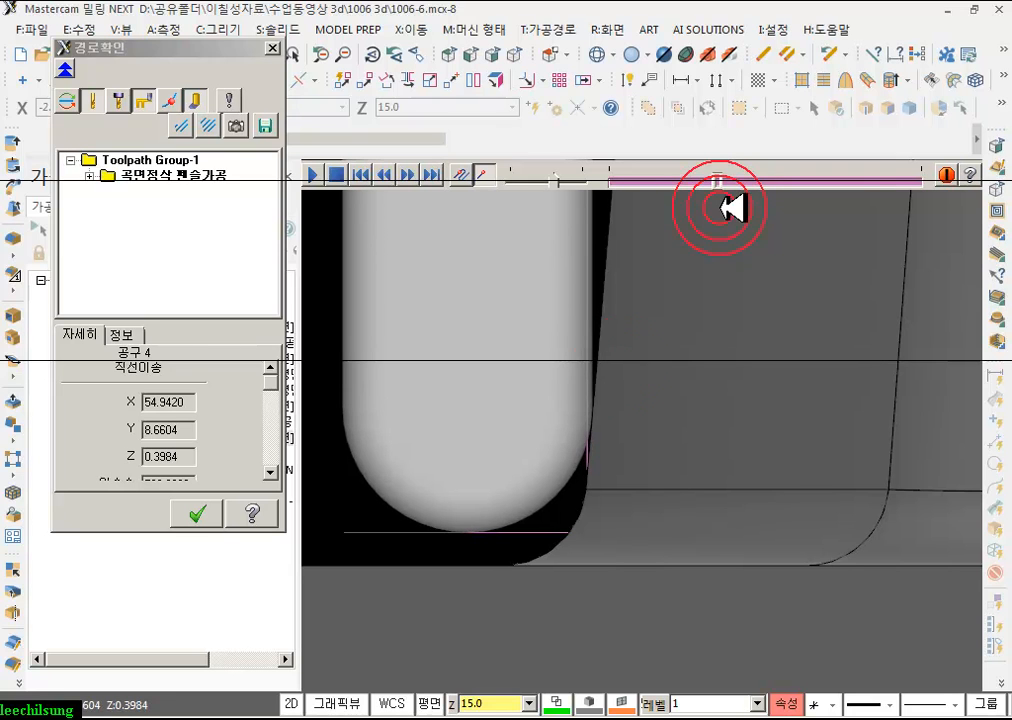
pyautogui.moveTo(716, 179); pyautogui.dragTo(800, 196)
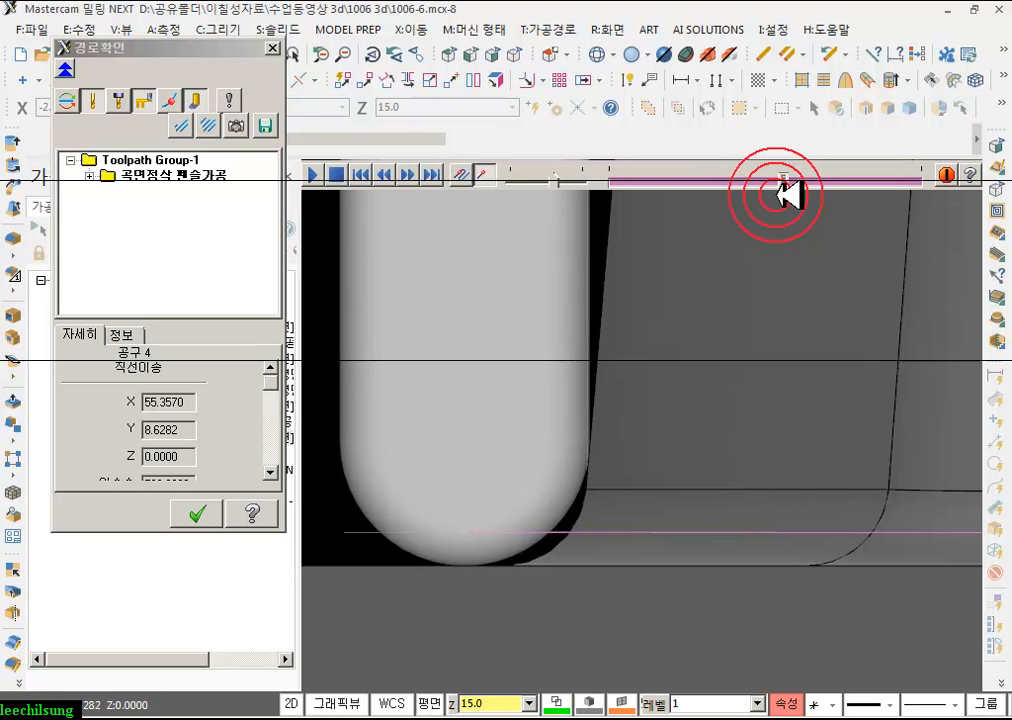
pyautogui.scroll(4, 436, 594)
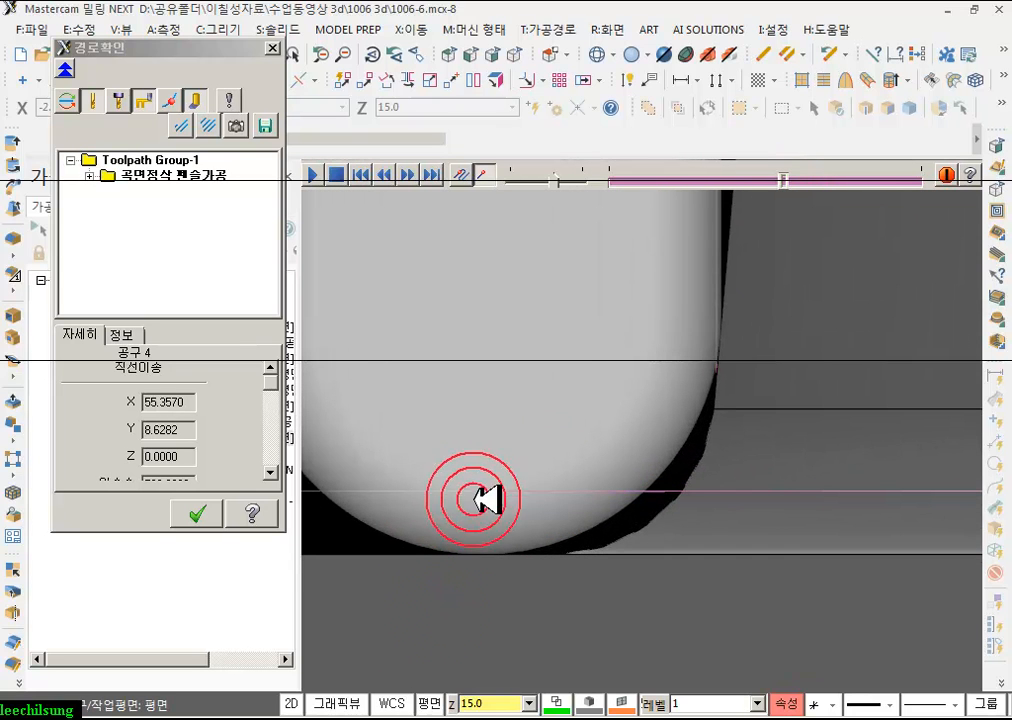
pyautogui.click(280, 718)
pyautogui.moveTo(494, 546); pyautogui.dragTo(487, 594)
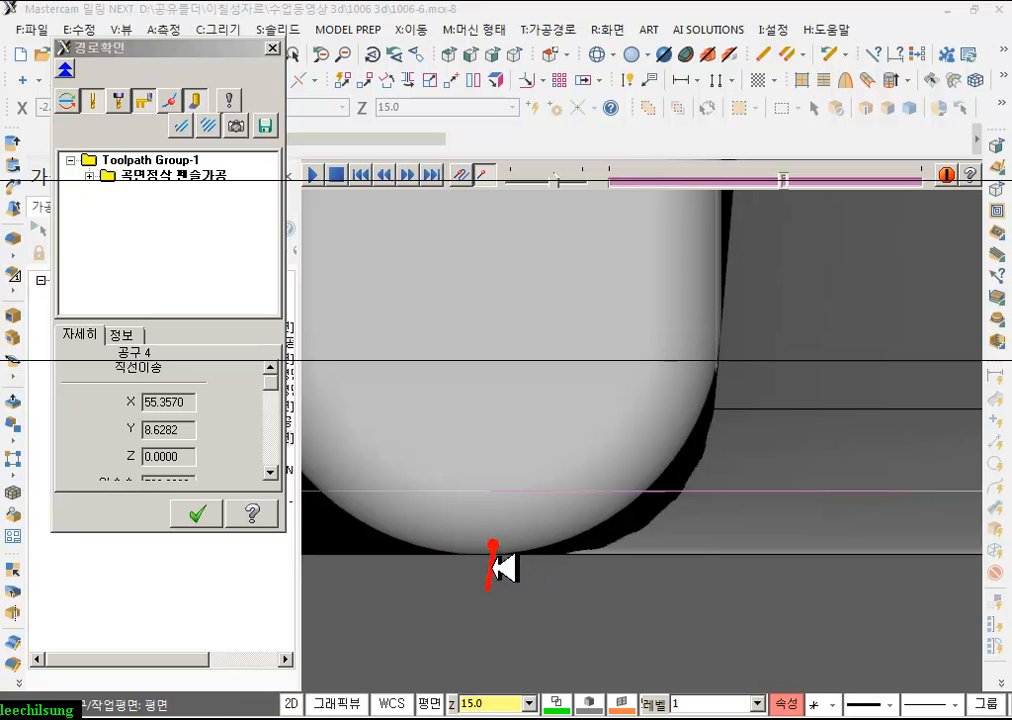
pyautogui.moveTo(712, 388)
pyautogui.mouseDown()
pyautogui.moveTo(697, 457)
pyautogui.moveTo(660, 490)
pyautogui.moveTo(578, 538)
pyautogui.moveTo(531, 548)
pyautogui.mouseUp()
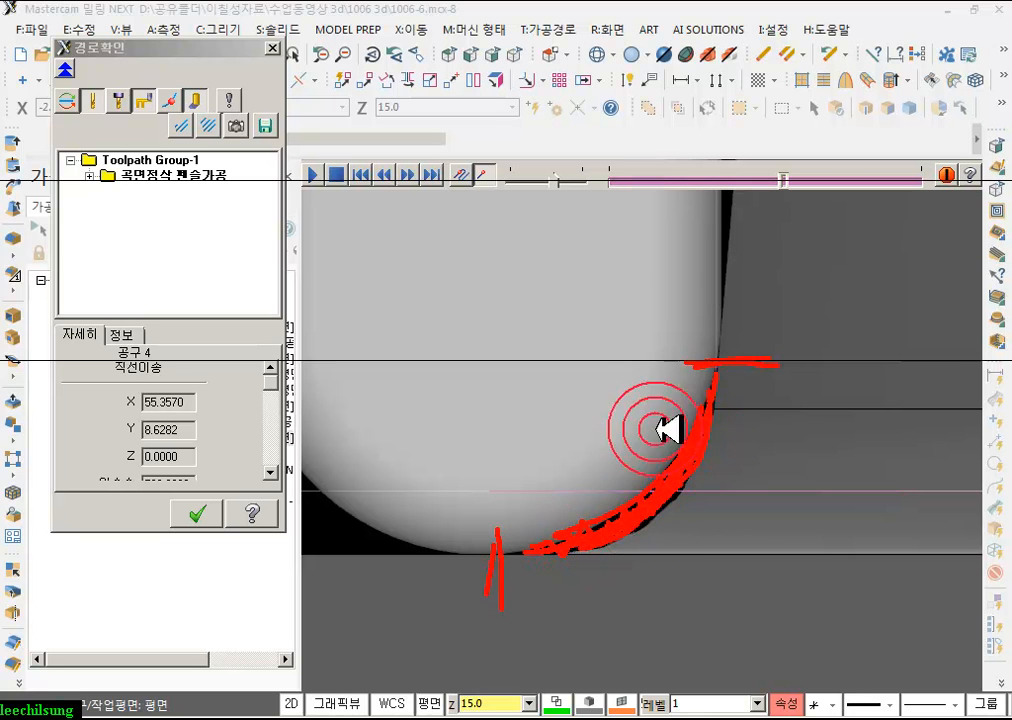
pyautogui.rightClick(636, 360)
pyautogui.click(660, 553)
# - Close the backplot and copy pencil operation 8 to the end of the toolpath group
pyautogui.click(198, 513)
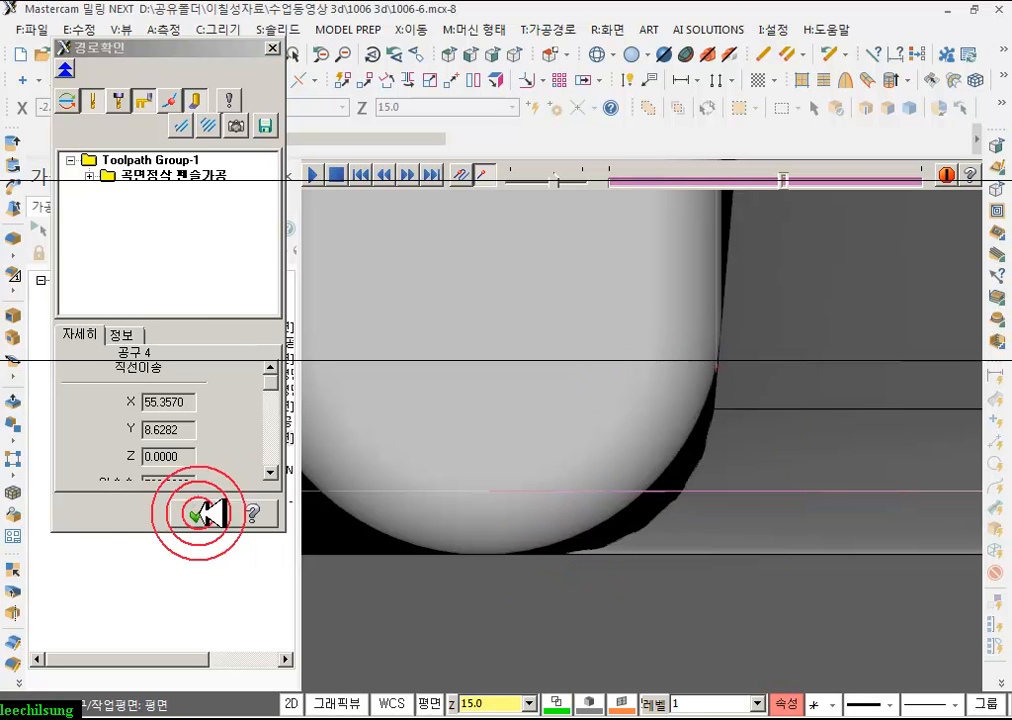
pyautogui.moveTo(115, 435); pyautogui.dragTo(150, 578, button='right')
pyautogui.click(203, 638)
pyautogui.click(79, 437)
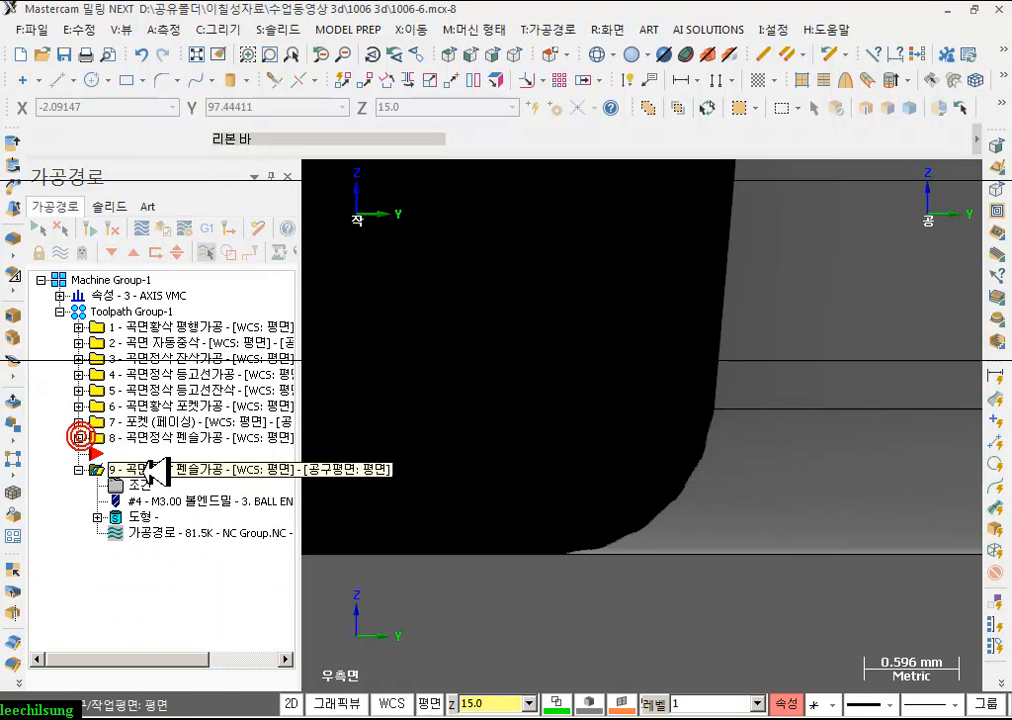
# - Edit the copied operation's parameters, filter the tool library to ball endmills of diameter 2 and add the 2 mm ball endmill
pyautogui.click(140, 485)
pyautogui.click(253, 146)
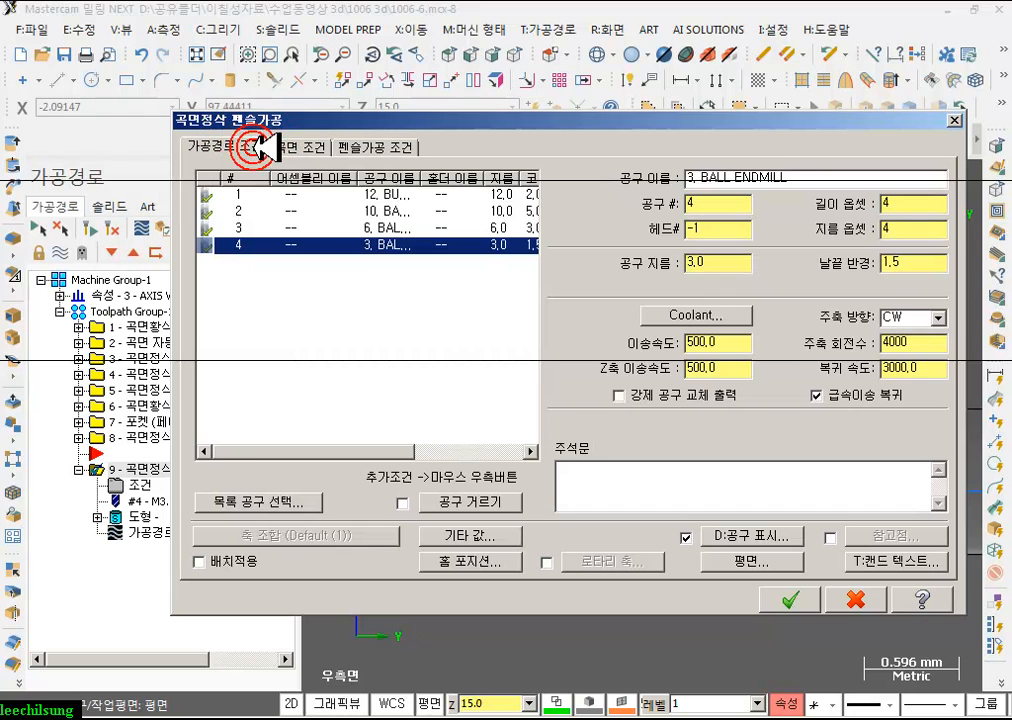
pyautogui.click(272, 501)
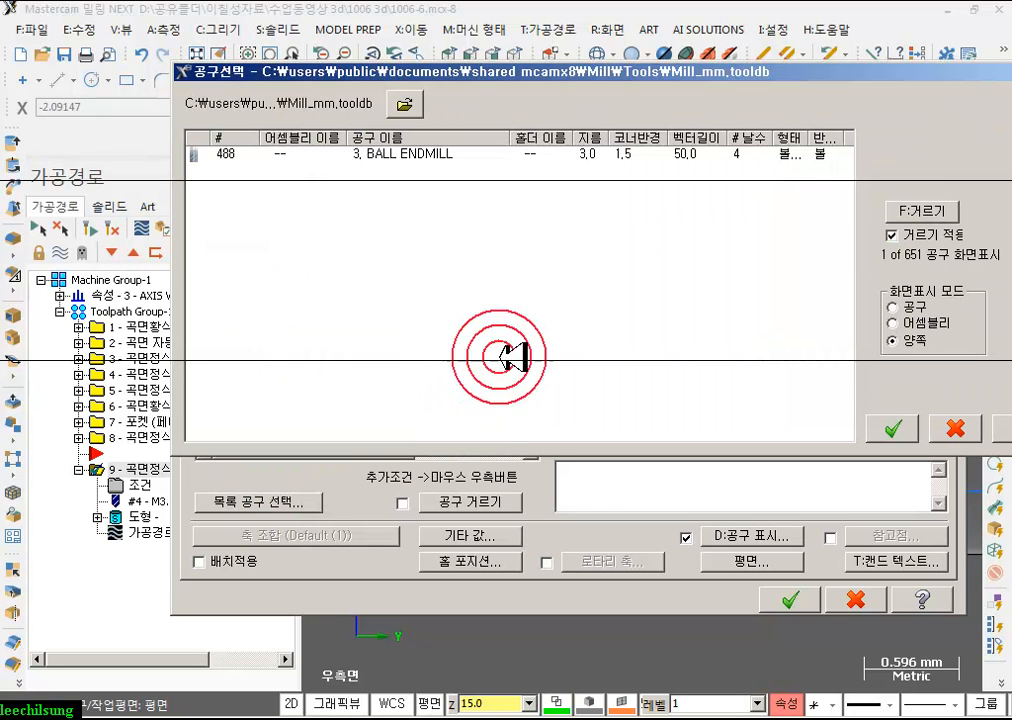
pyautogui.click(890, 211)
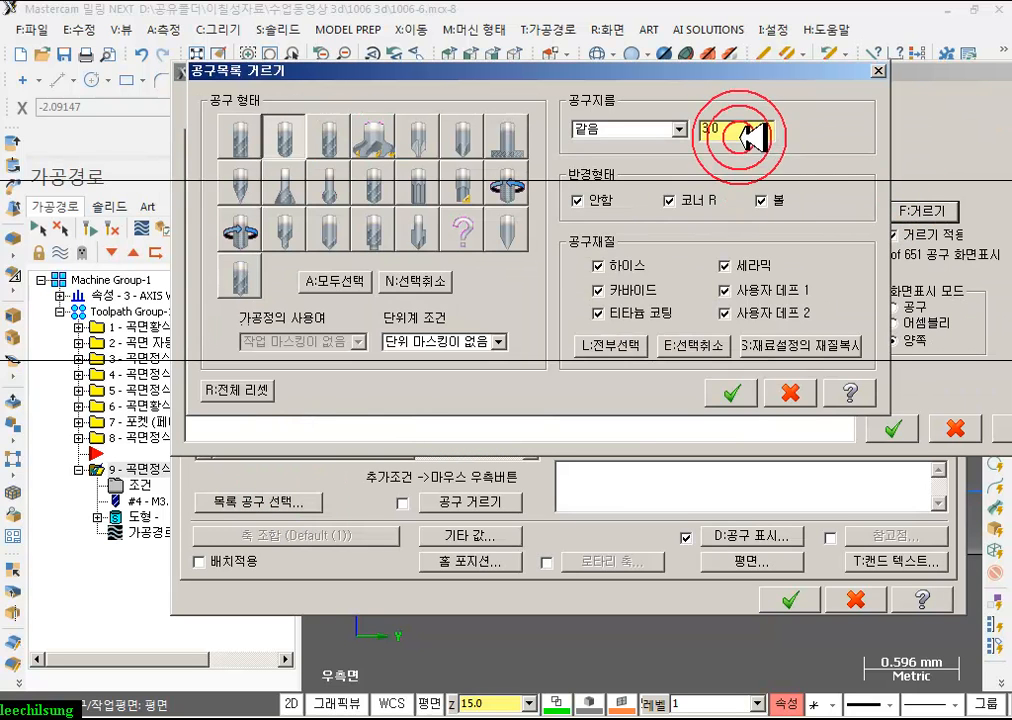
pyautogui.click(733, 391)
pyautogui.doubleClick(305, 160)
# - Edit the 2 mm ball endmill's definition and set its tool number, length offset and diameter offset to 5
pyautogui.doubleClick(316, 261)
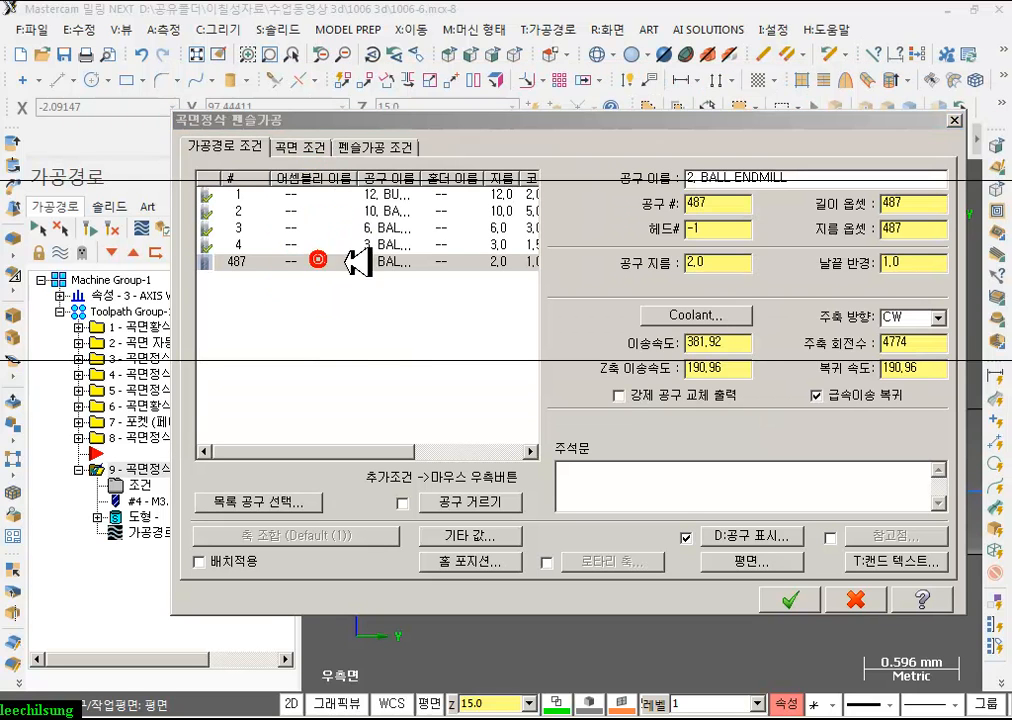
pyautogui.click(866, 574)
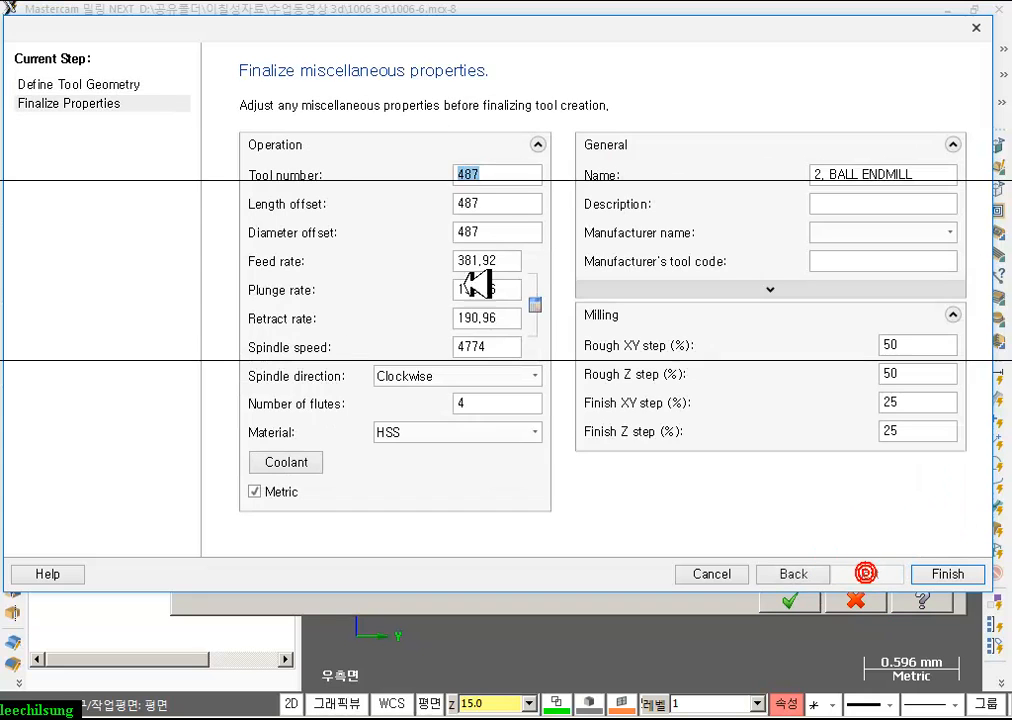
pyautogui.doubleClick(484, 176)
pyautogui.write('5')
pyautogui.doubleClick(497, 203)
pyautogui.write('5')
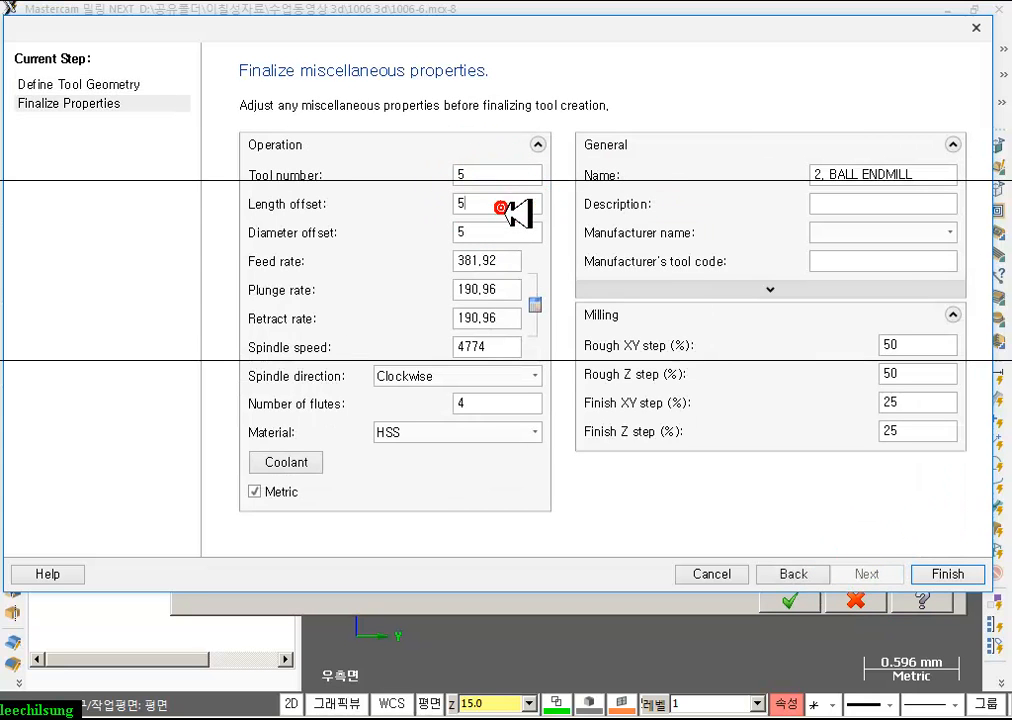
# - Set the tool's feed rate to 500, plunge rate to 500, retract rate to 4000 and spindle speed to 5000, and finish the definition
pyautogui.write('5')
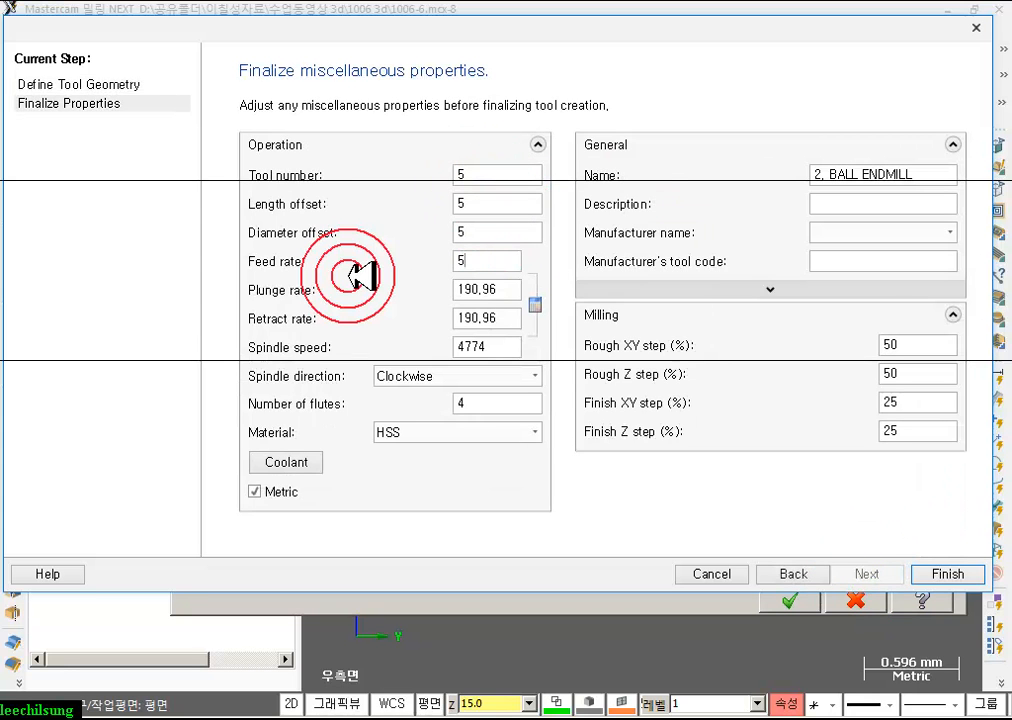
pyautogui.write('00')
pyautogui.doubleClick(478, 290)
pyautogui.write('5004')
pyautogui.click(380, 320)
pyautogui.write('000')
pyautogui.click(380, 357)
pyautogui.write('5000')
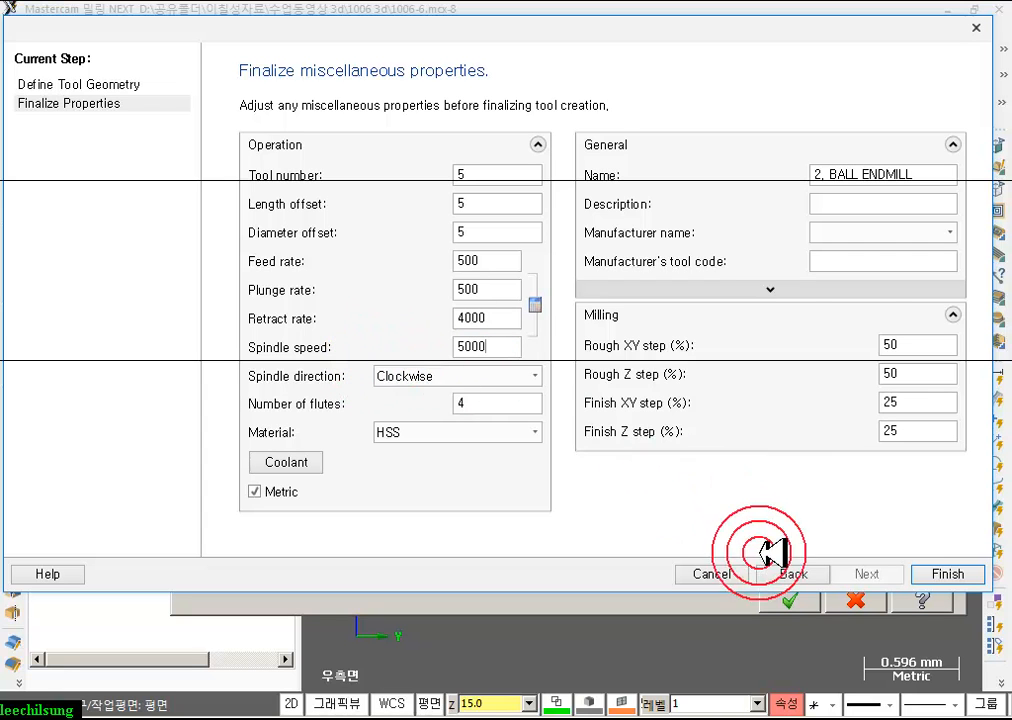
pyautogui.click(926, 578)
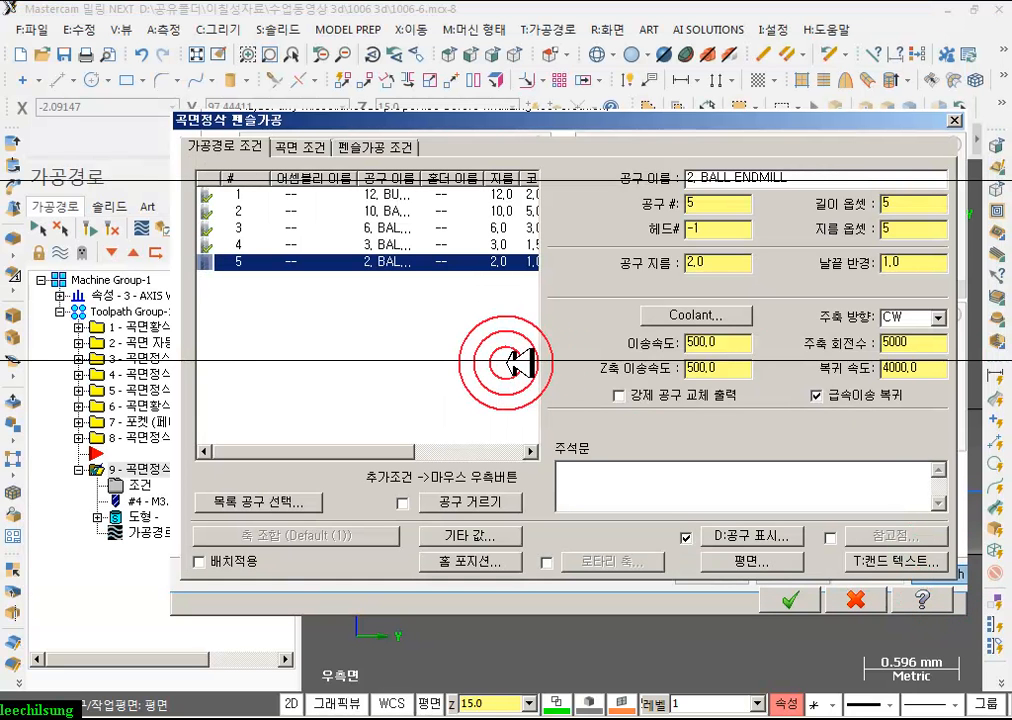
# - Set the copied pencil operation to 1 pass per side with a stepover of 0.2
pyautogui.click(305, 147)
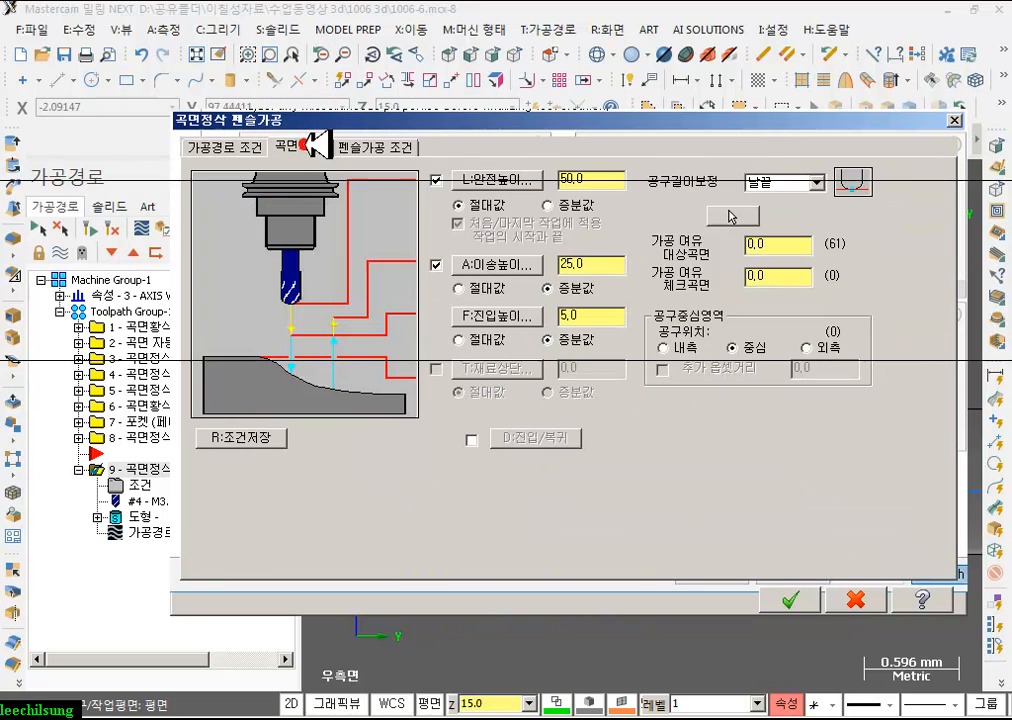
pyautogui.click(392, 148)
pyautogui.click(376, 258)
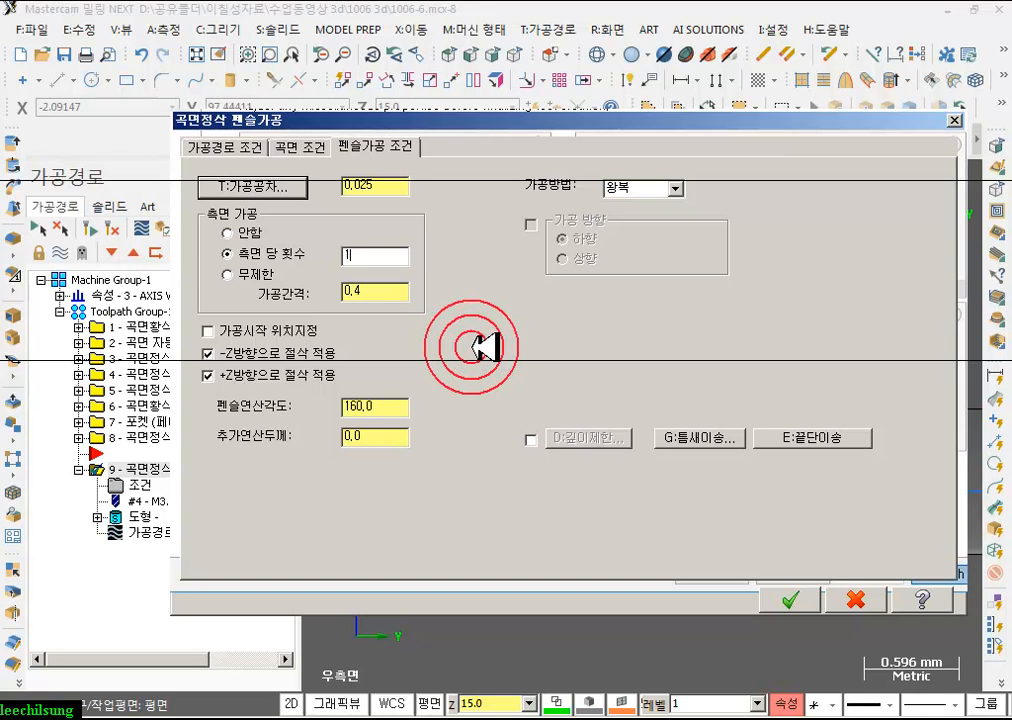
pyautogui.click(384, 290)
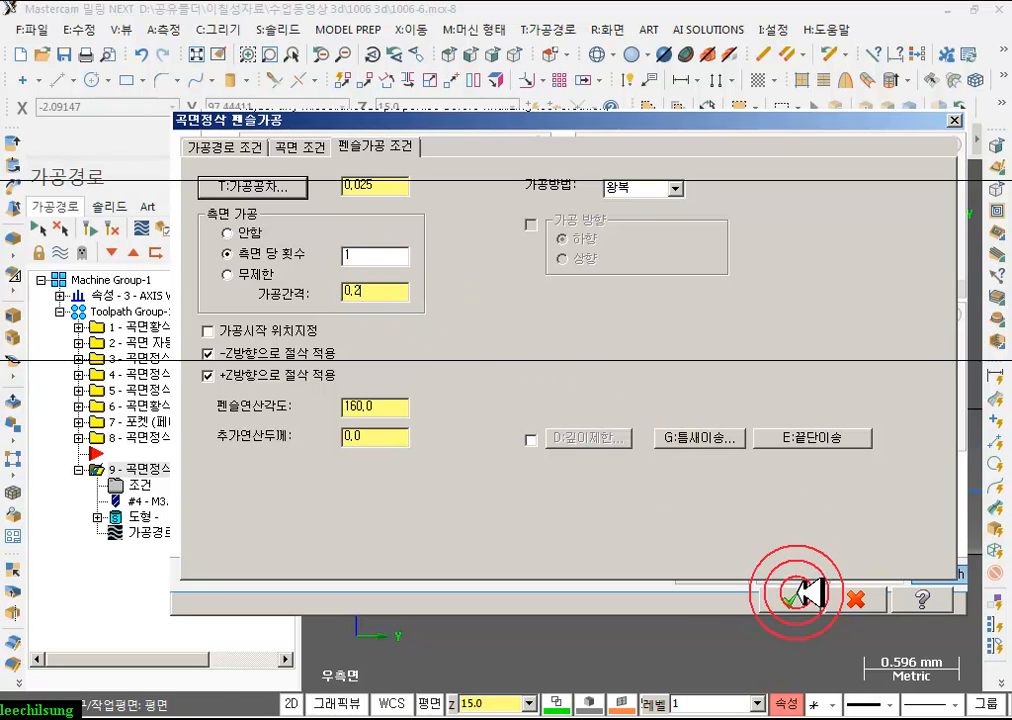
# - Accept the pencil parameters and regenerate the copied 2 mm ball endmill operation
pyautogui.click(793, 598)
pyautogui.click(98, 227)
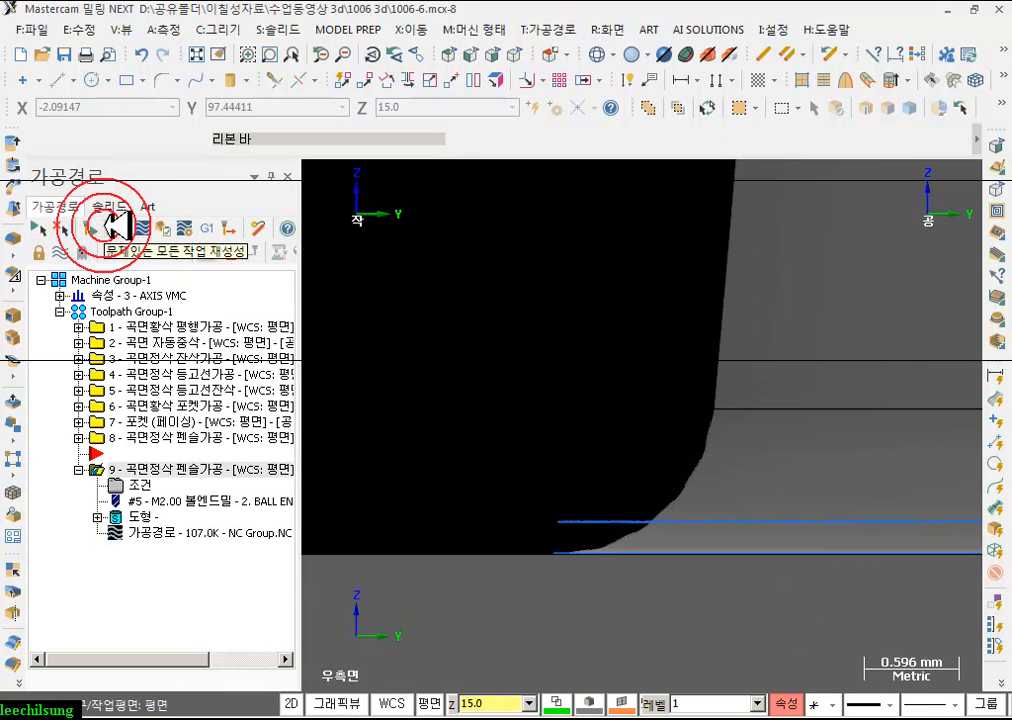
# - Backplot the regenerated 2 mm pencil toolpath and examine how the ball endmill fits the bottom fillet at several points along the path
pyautogui.click(150, 533)
pyautogui.click(623, 217)
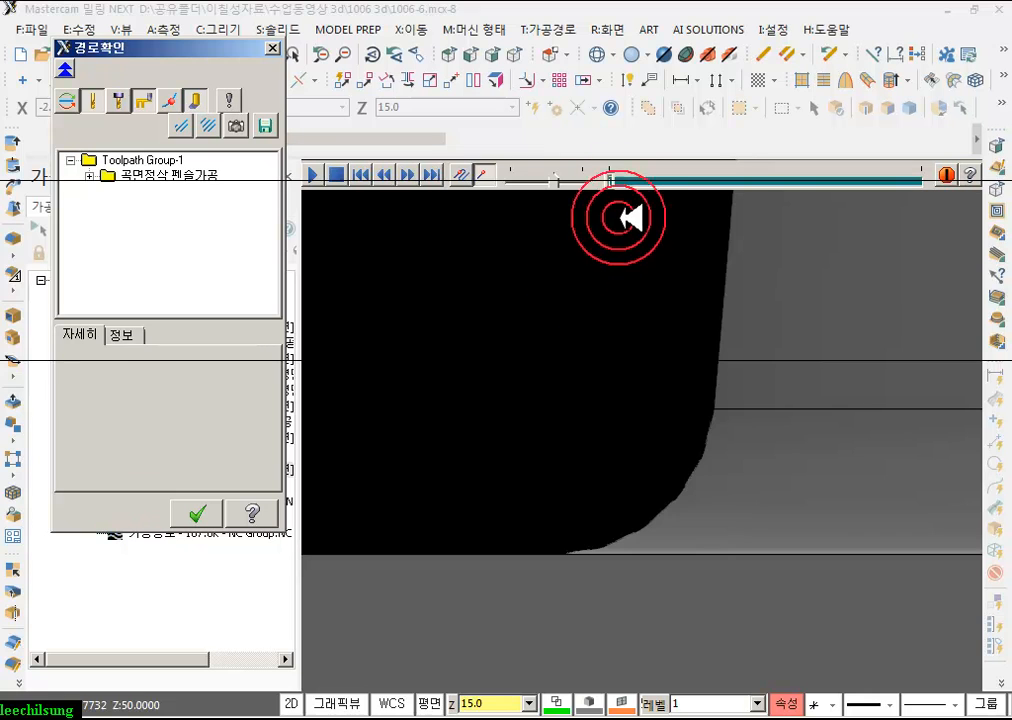
pyautogui.click(621, 177)
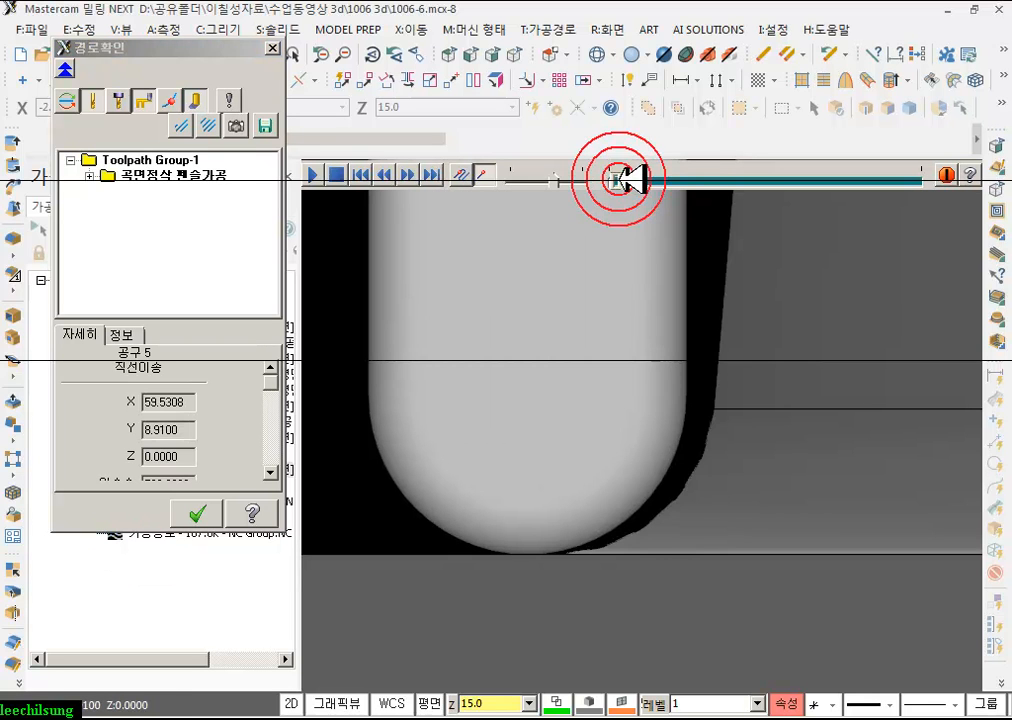
pyautogui.click(648, 512)
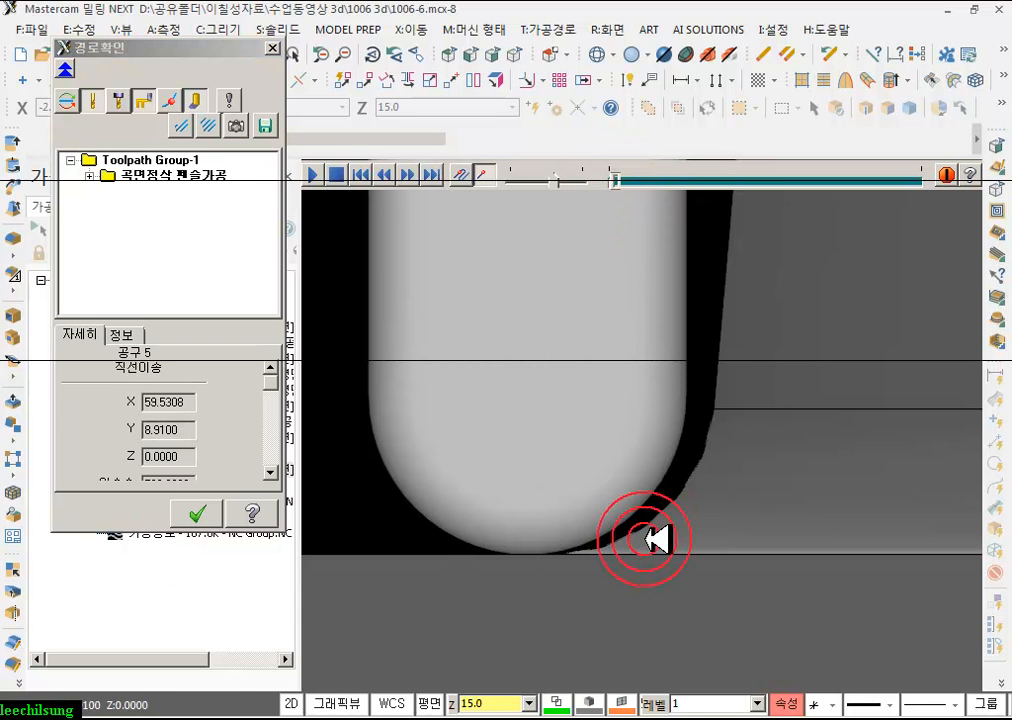
pyautogui.click(612, 183)
pyautogui.click(617, 180)
pyautogui.moveTo(625, 180); pyautogui.dragTo(710, 200)
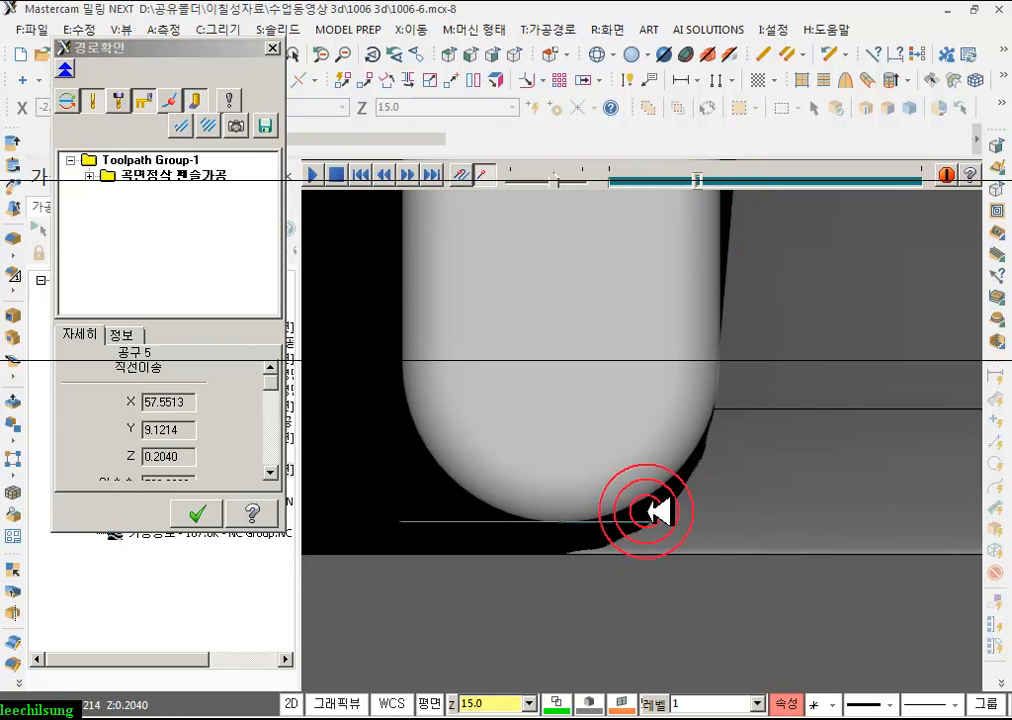
pyautogui.moveTo(700, 180); pyautogui.dragTo(784, 199)
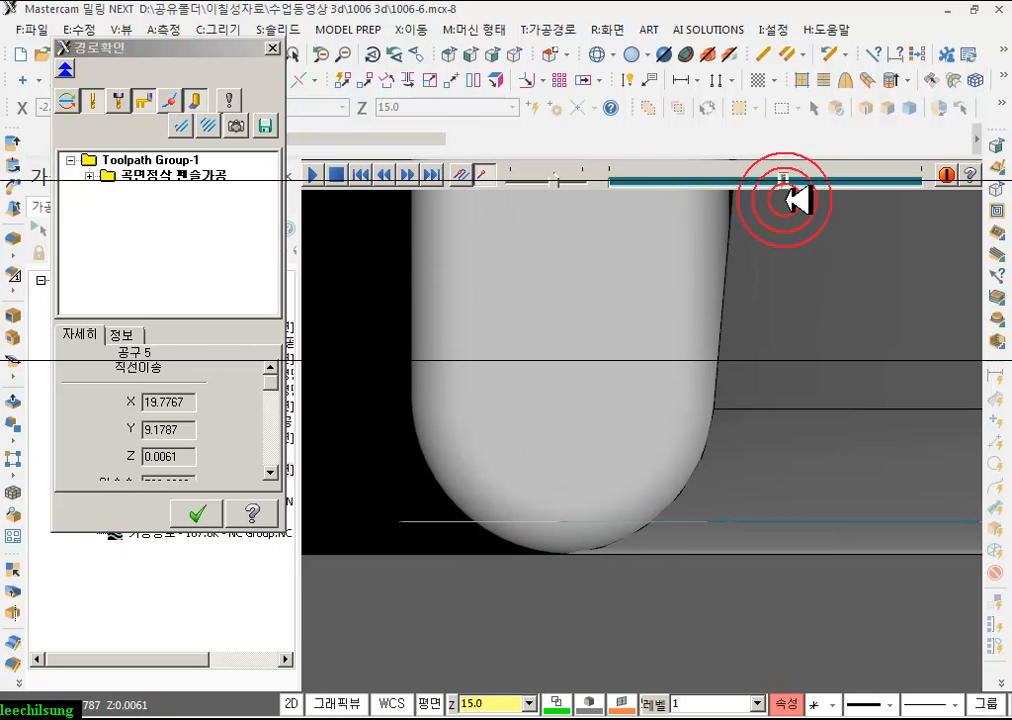
pyautogui.scroll(3, 604, 517)
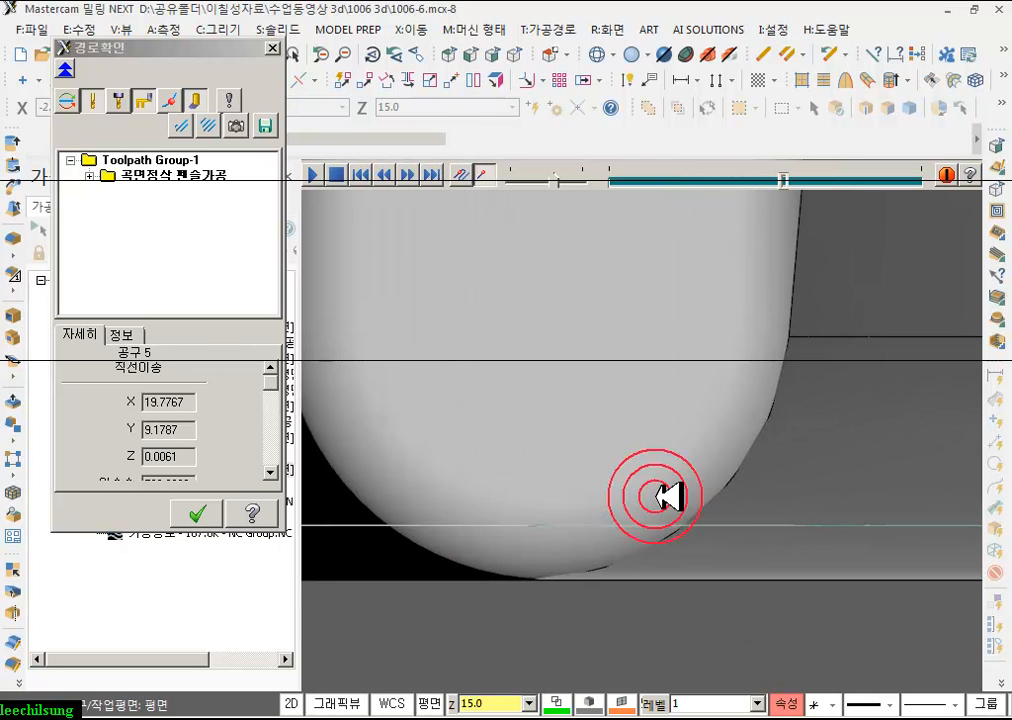
pyautogui.moveTo(785, 177); pyautogui.dragTo(957, 162)
pyautogui.click(197, 511)
# - Verify all operations of Toolpath Group-1 in the simulator, running the simulation straight to the end
pyautogui.click(513, 50)
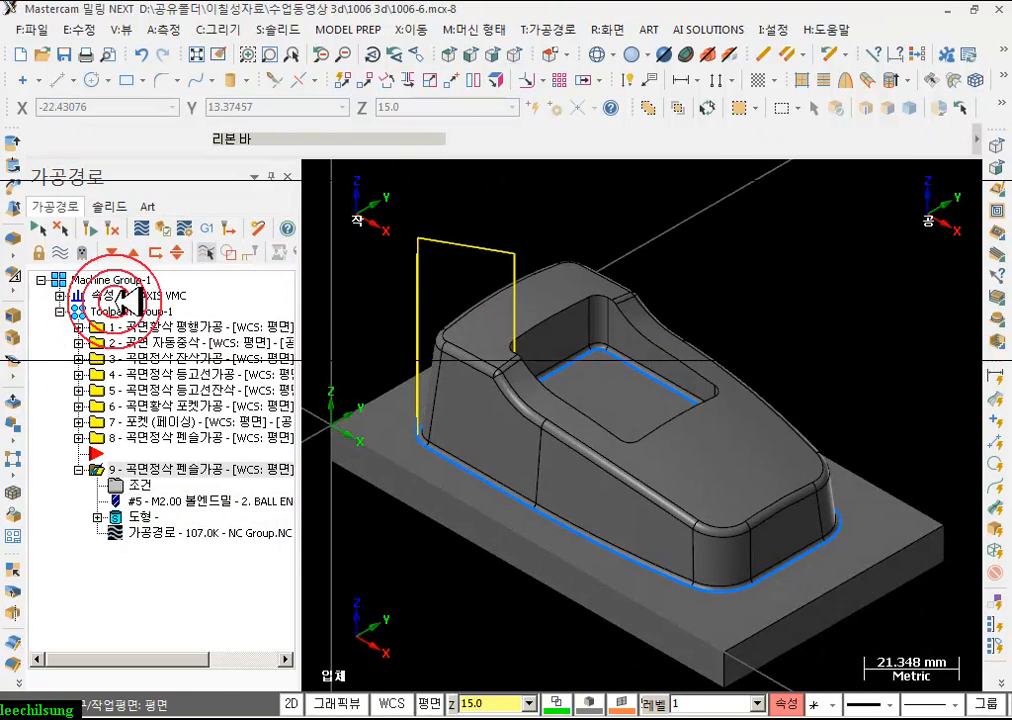
pyautogui.click(100, 311)
pyautogui.click(163, 227)
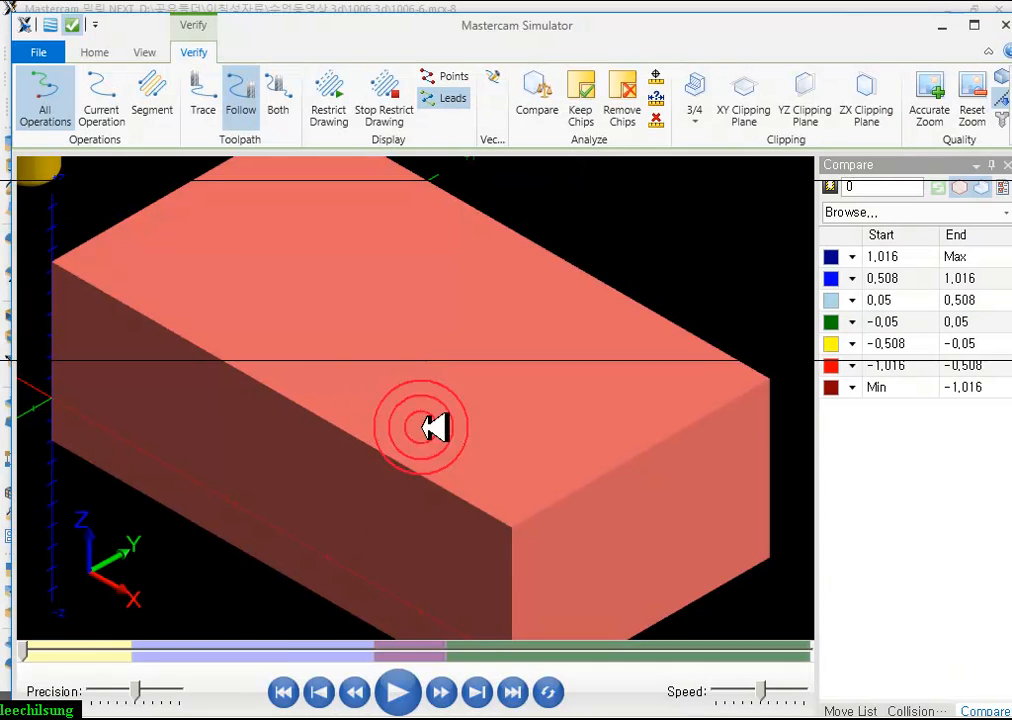
pyautogui.click(518, 692)
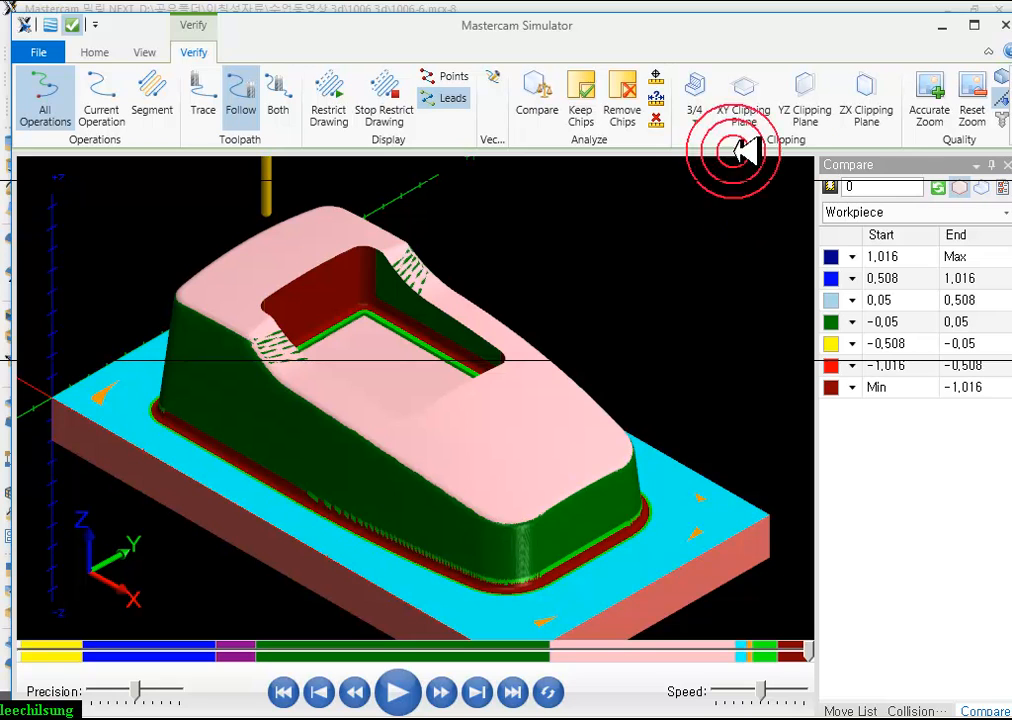
# - Try to refresh the comparison of the machined stock with the workpiece and toggle the stock display
pyautogui.click(940, 187)
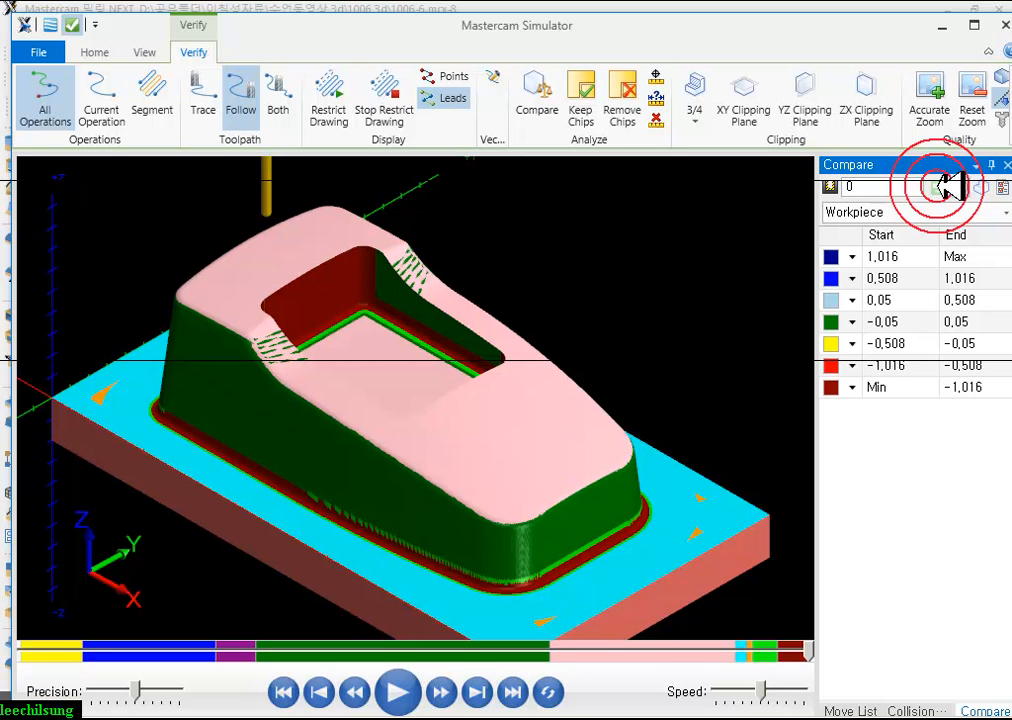
pyautogui.click(679, 301)
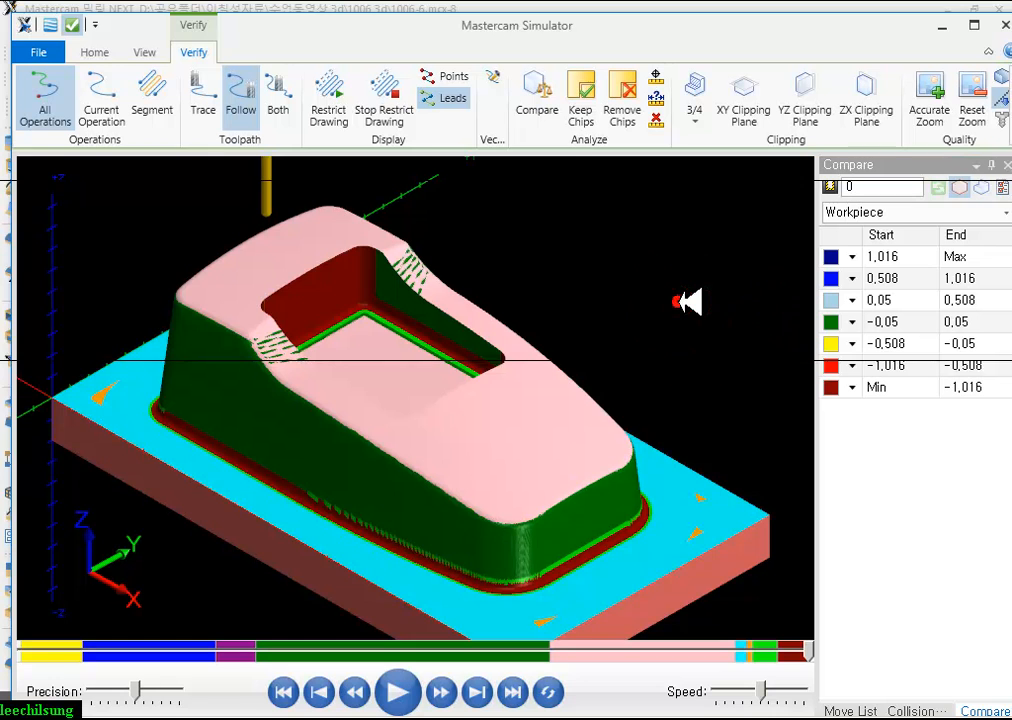
pyautogui.scroll(-2, 679, 301)
pyautogui.scroll(3, 655, 367)
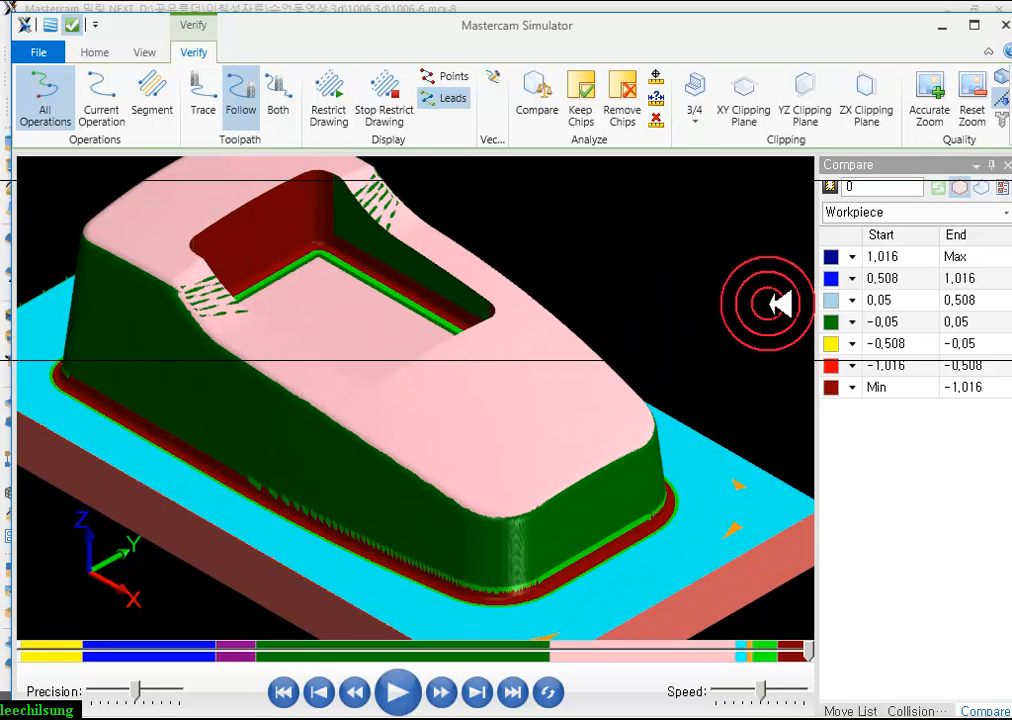
pyautogui.click(679, 303)
pyautogui.scroll(-2, 679, 303)
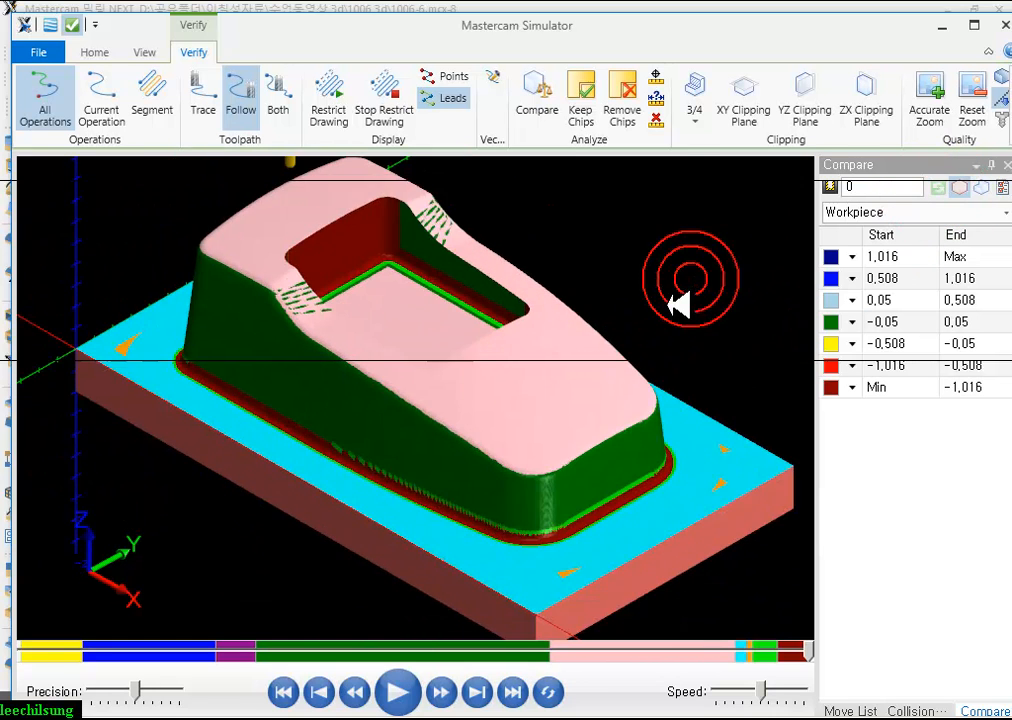
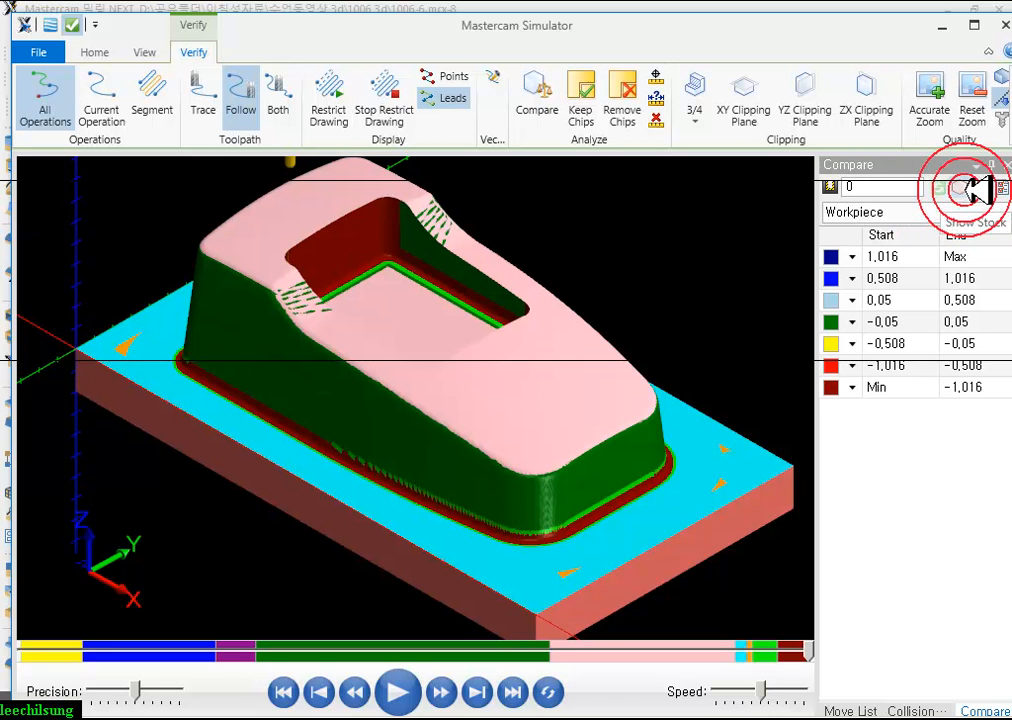
pyautogui.click(968, 188)
pyautogui.click(968, 188)
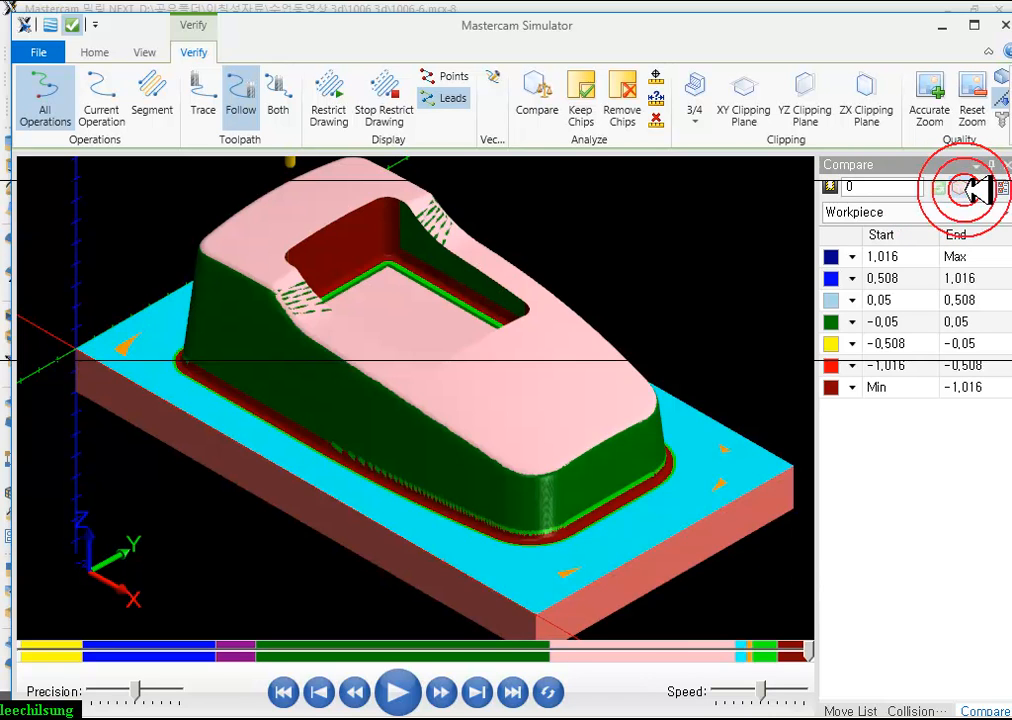
# - Turn on Compare and refresh the comparison between the machined stock and the workpiece
pyautogui.click(95, 50)
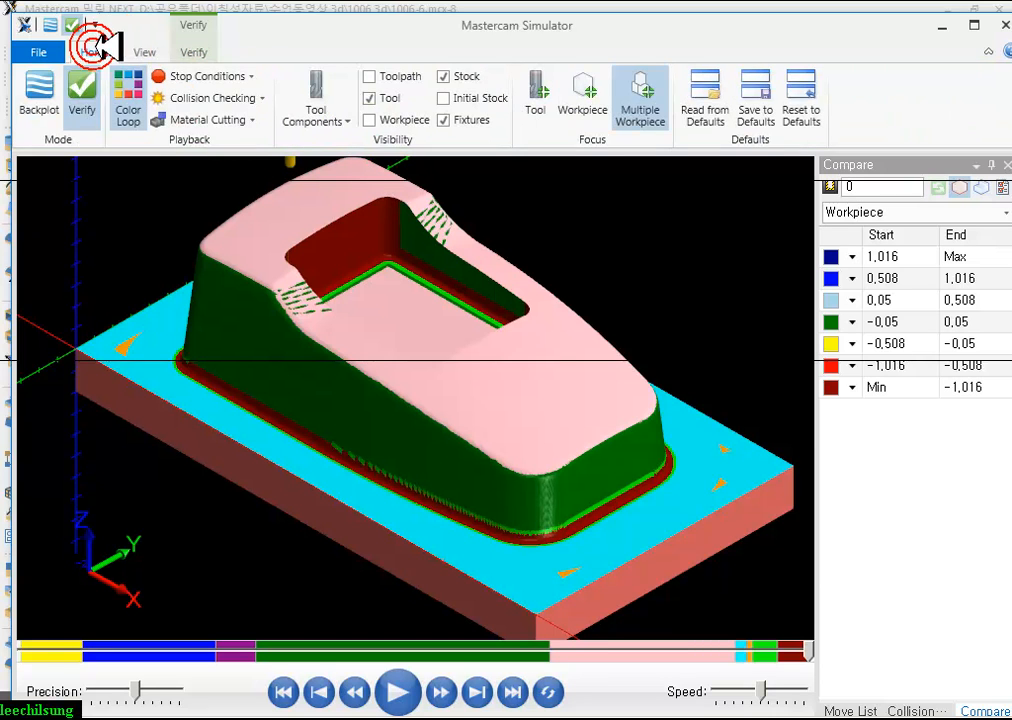
pyautogui.click(196, 50)
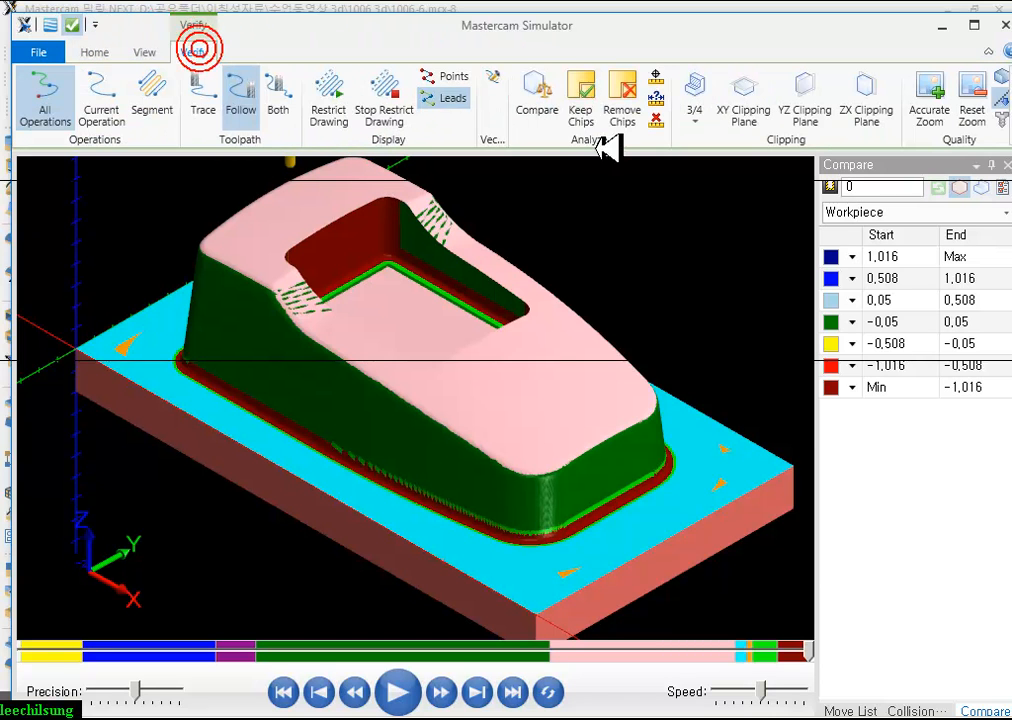
pyautogui.click(543, 108)
pyautogui.click(840, 191)
pyautogui.click(937, 188)
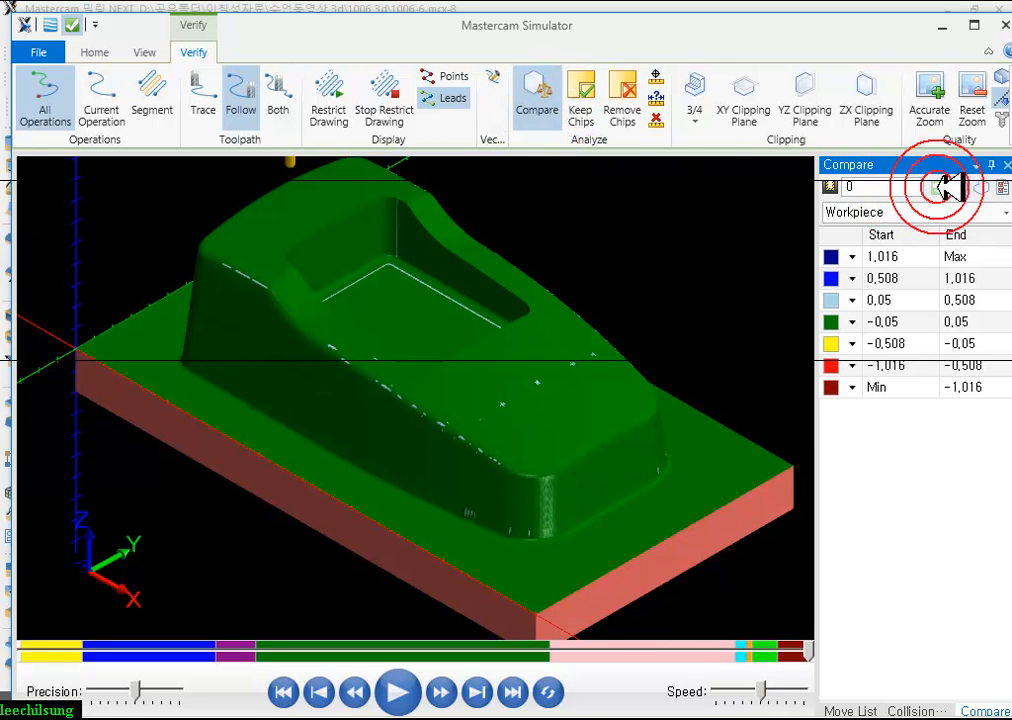
# - Examine the deviation colours along the outer fillet and in the pocket's bottom corners for remaining stock
pyautogui.scroll(5, 570, 443)
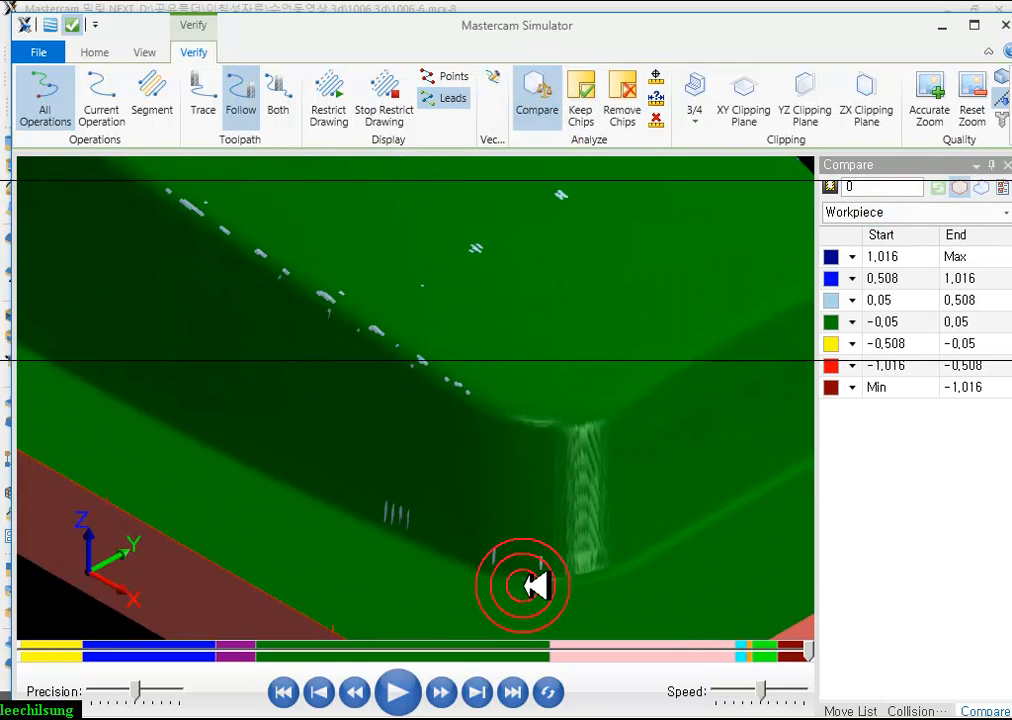
pyautogui.scroll(-3, 549, 569)
pyautogui.scroll(2, 398, 505)
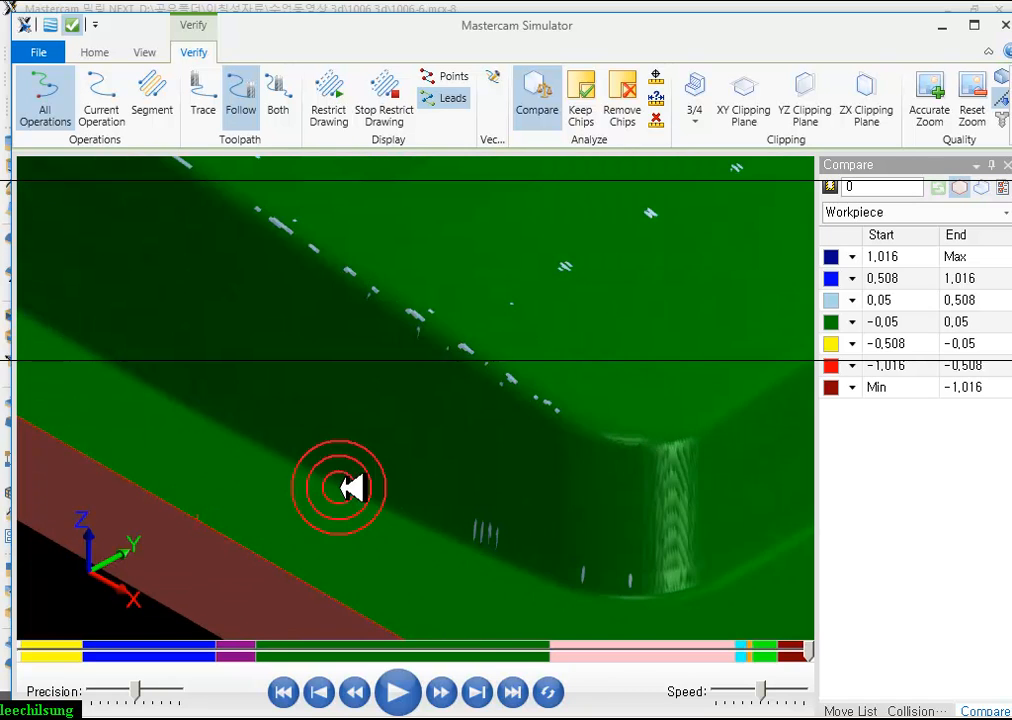
pyautogui.scroll(-4, 350, 486)
pyautogui.scroll(6, 463, 479)
pyautogui.scroll(-1, 424, 348)
pyautogui.moveTo(442, 350)
pyautogui.mouseDown(button='middle')
pyautogui.moveTo(429, 368)
pyautogui.moveTo(323, 343)
pyautogui.moveTo(389, 357)
pyautogui.moveTo(400, 332)
pyautogui.moveTo(393, 339)
pyautogui.moveTo(353, 307)
pyautogui.moveTo(384, 332)
pyautogui.moveTo(373, 323)
pyautogui.mouseUp(button='middle')
pyautogui.scroll(6, 373, 360)
pyautogui.scroll(-6, 384, 328)
pyautogui.scroll(-2, 390, 337)
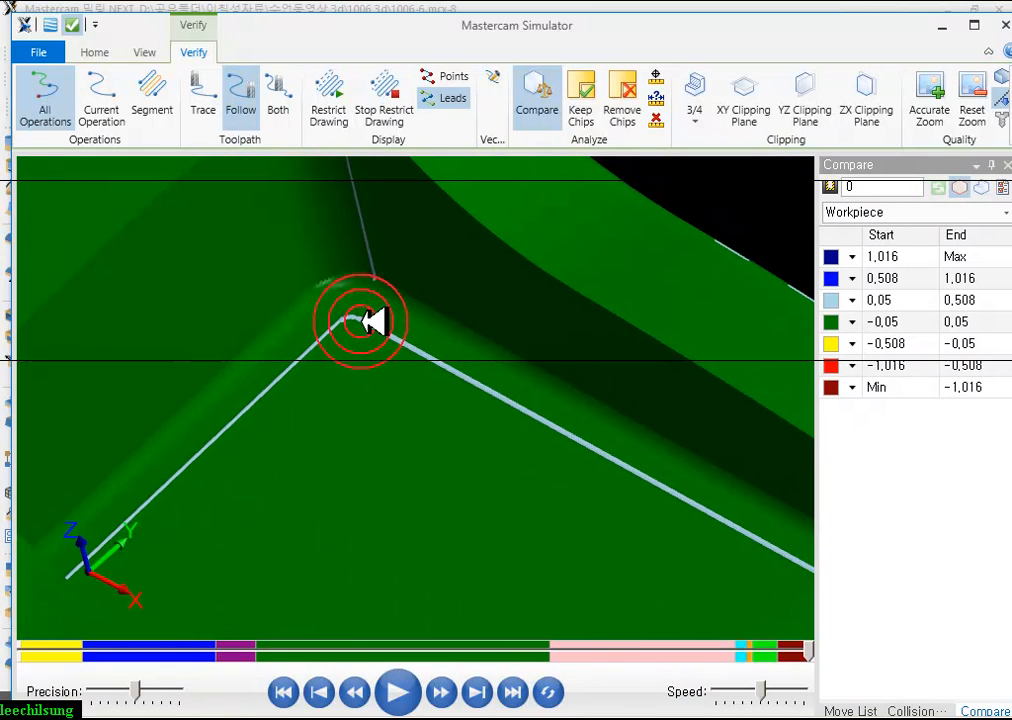
# - Show the toolpath in the simulation, limit it to the current operation and inspect it around the pocket floor
pyautogui.click(150, 52)
pyautogui.click(100, 52)
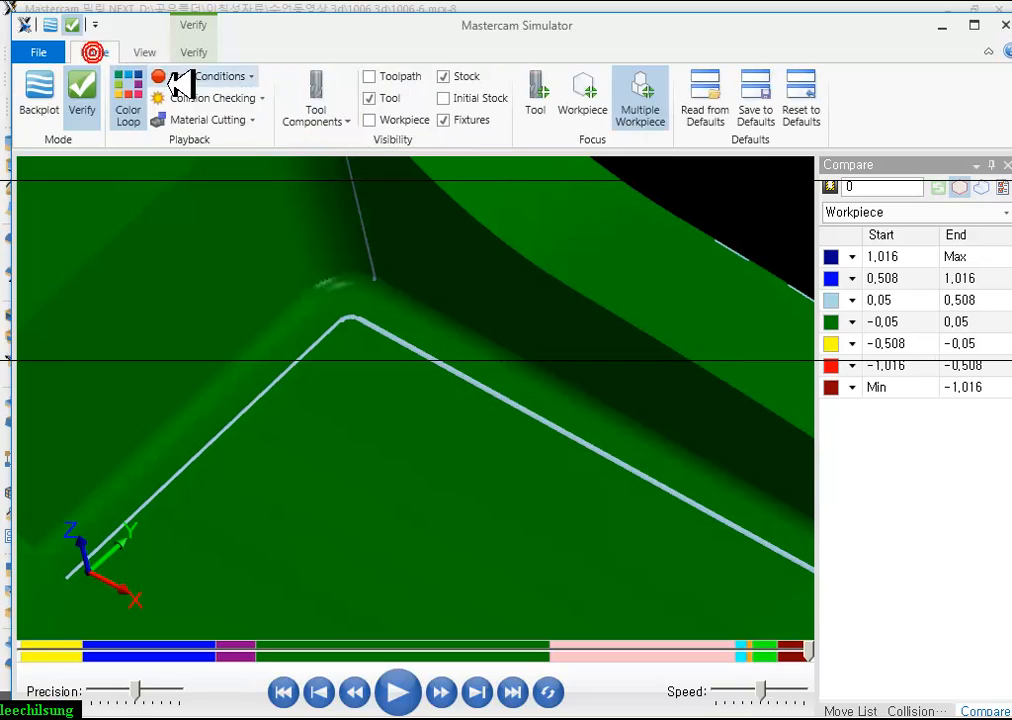
pyautogui.click(378, 76)
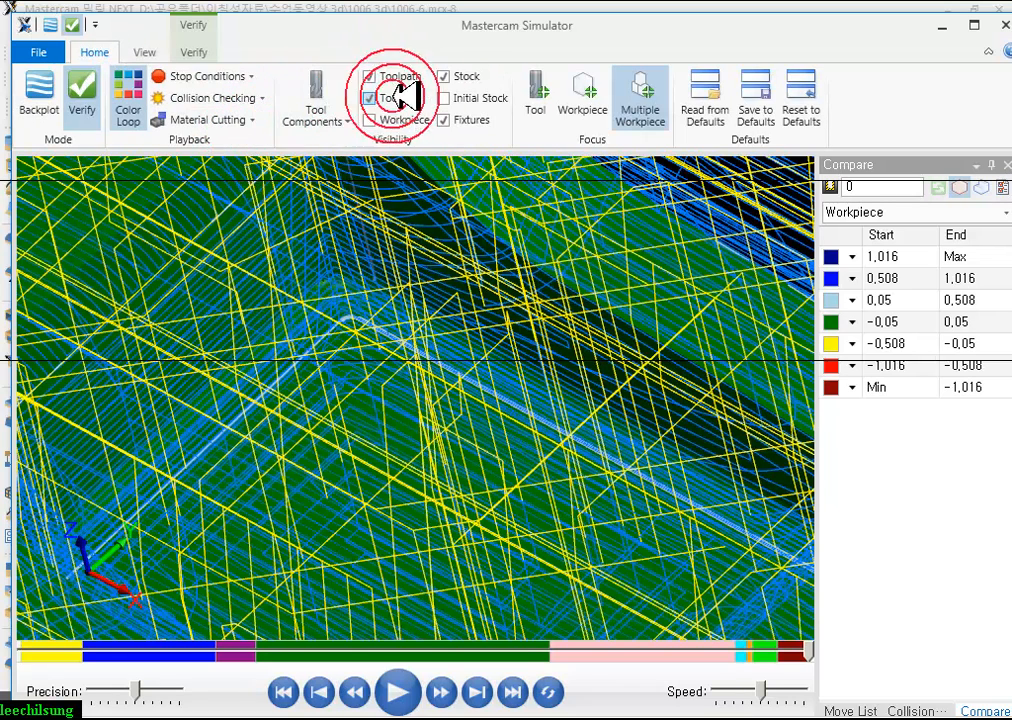
pyautogui.click(150, 52)
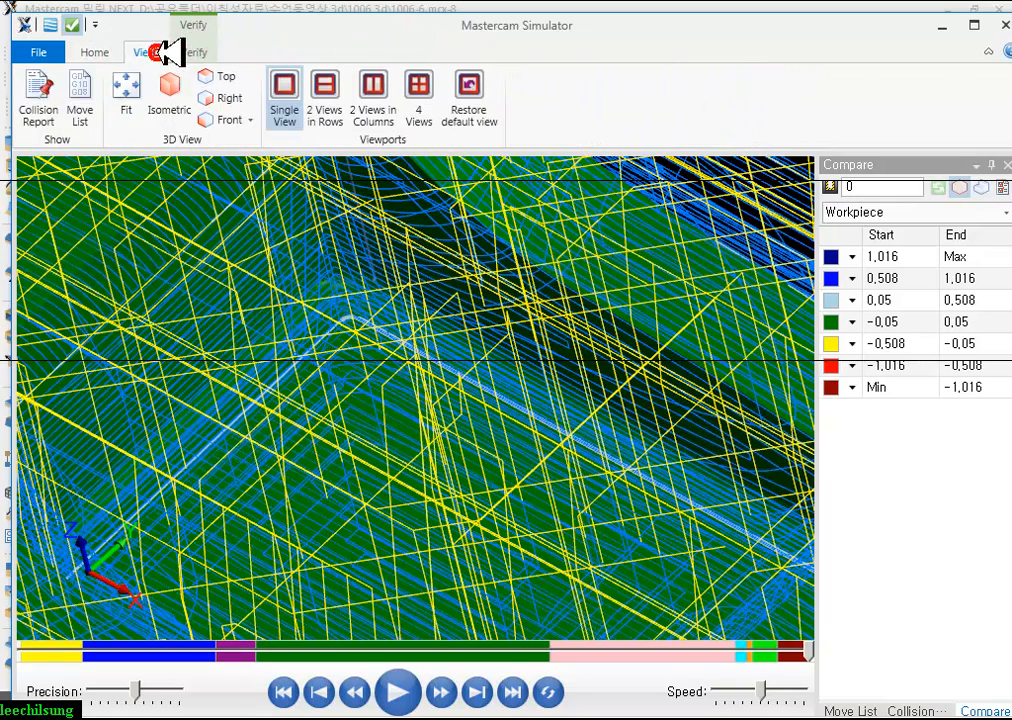
pyautogui.click(190, 52)
pyautogui.click(101, 100)
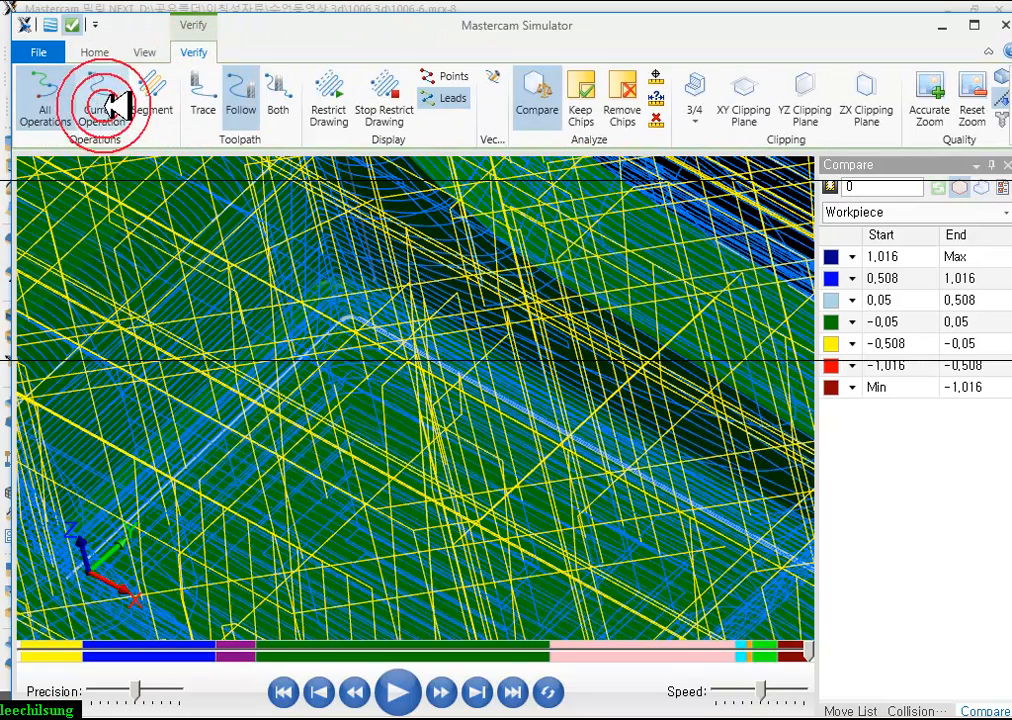
pyautogui.click(392, 318)
pyautogui.scroll(-2, 390, 318)
pyautogui.scroll(2, 364, 278)
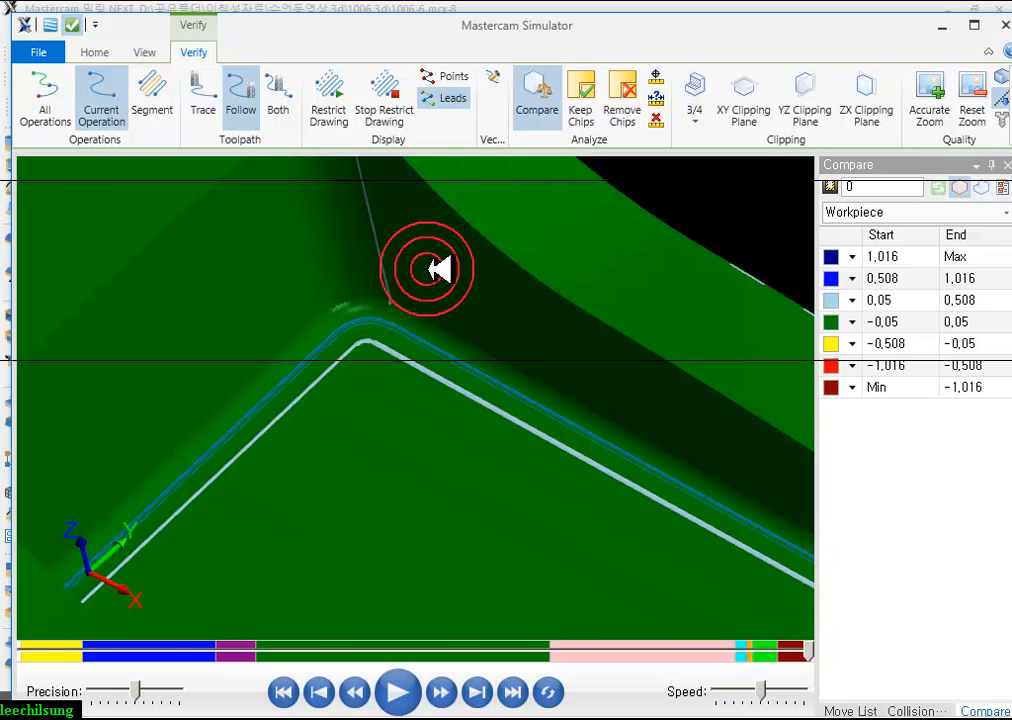
pyautogui.scroll(-2, 427, 269)
pyautogui.moveTo(460, 326); pyautogui.dragTo(415, 325, button='middle')
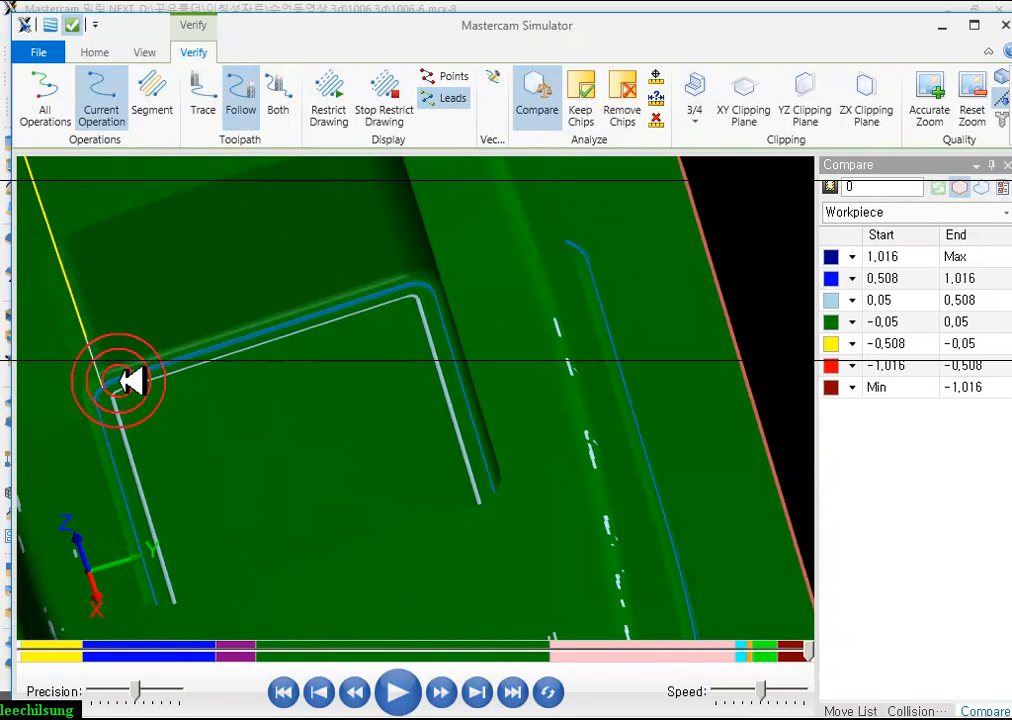
# - Step the simulation backward through the pencil passes at the pocket corner to examine how the tool follows the fillet
pyautogui.scroll(3, 110, 392)
pyautogui.press('b')
pyautogui.press('b')
pyautogui.press('b')
pyautogui.press('b')
pyautogui.press('b')
pyautogui.press('b')
pyautogui.press('b')
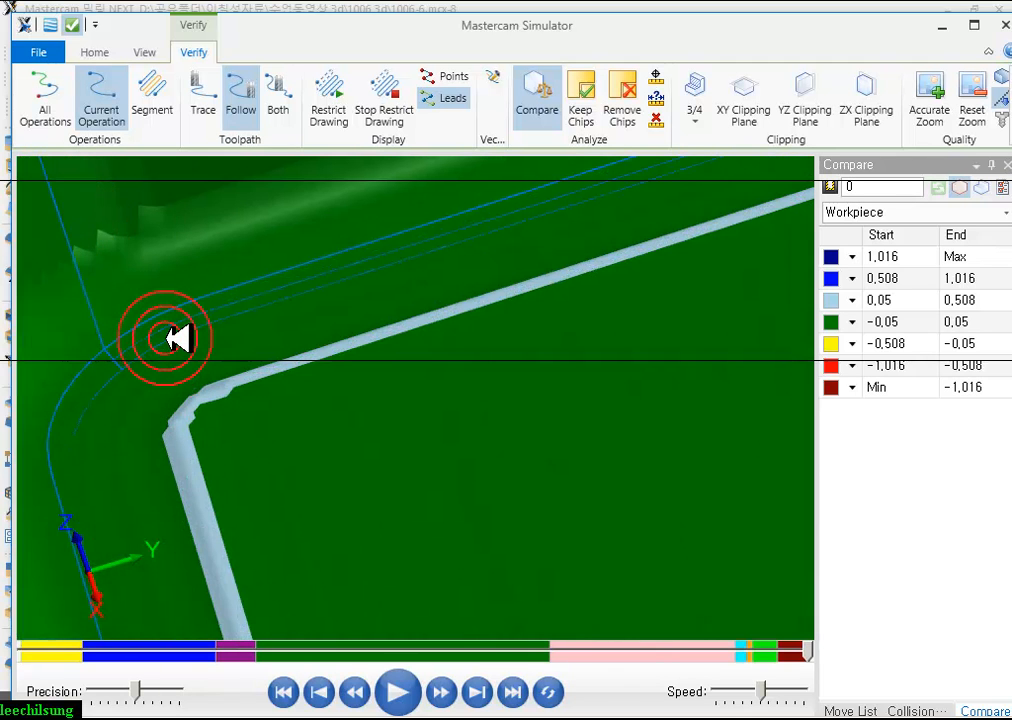
pyautogui.press('b')
pyautogui.press('b')
pyautogui.press('b')
pyautogui.press('b')
pyautogui.press('b')
pyautogui.press('b')
pyautogui.press('b')
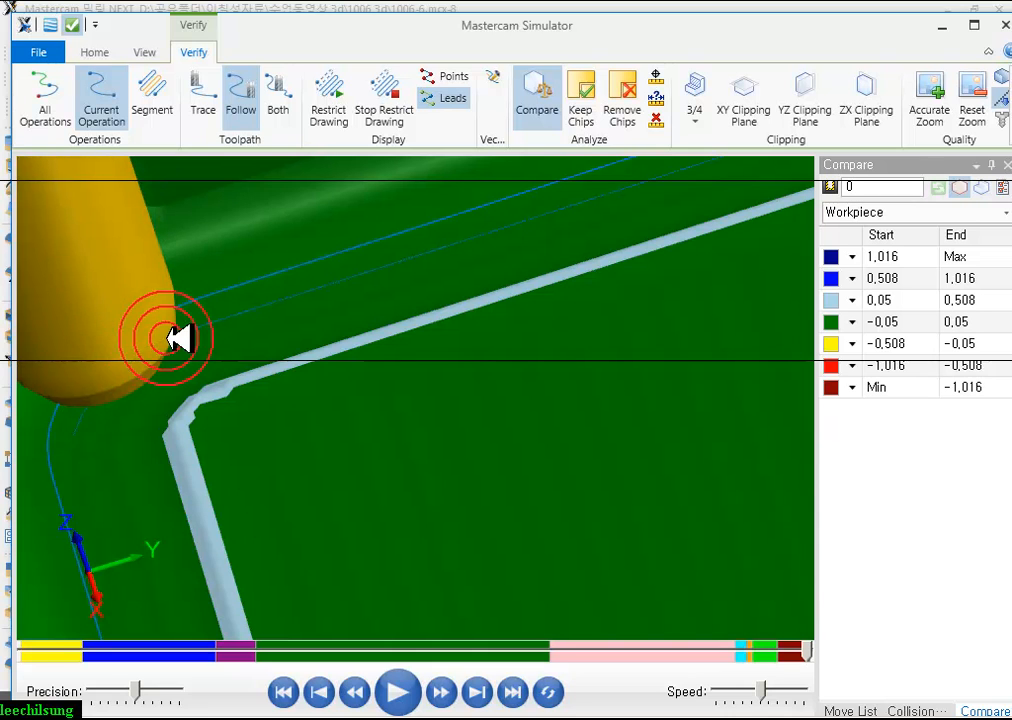
pyautogui.press('b')
pyautogui.press('b')
pyautogui.press('b')
pyautogui.press('b')
pyautogui.press('b')
pyautogui.press('b')
pyautogui.press('b')
pyautogui.press('b')
pyautogui.press('b')
pyautogui.press('b')
pyautogui.press('b')
pyautogui.press('b')
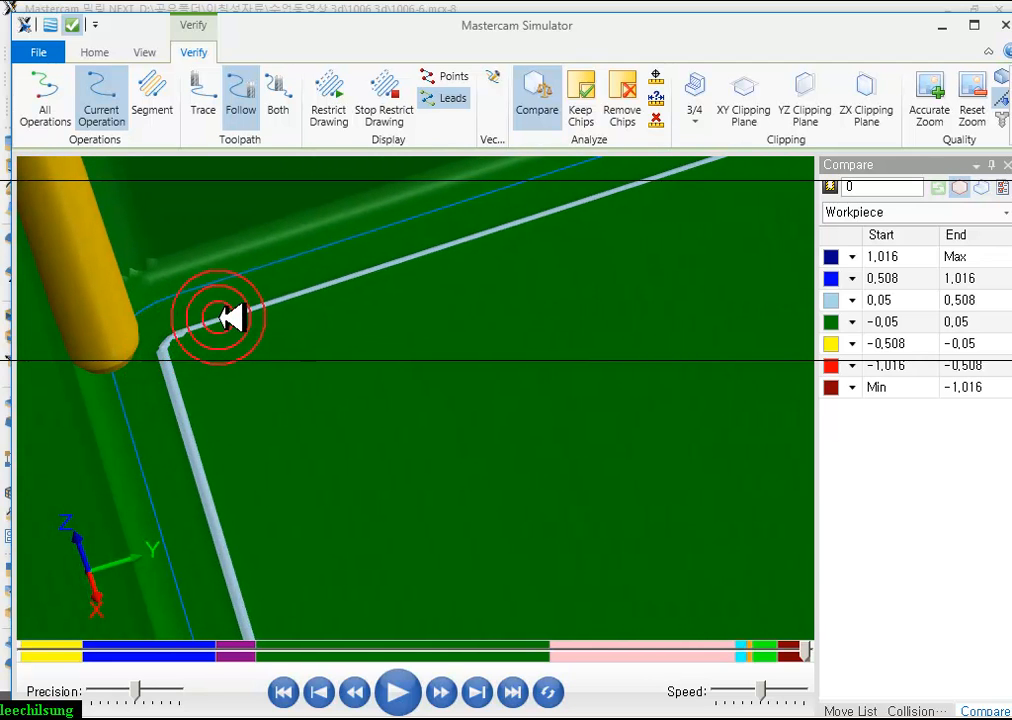
pyautogui.press('b')
pyautogui.press('b')
pyautogui.press('b')
pyautogui.press('b')
pyautogui.press('b')
pyautogui.press('b')
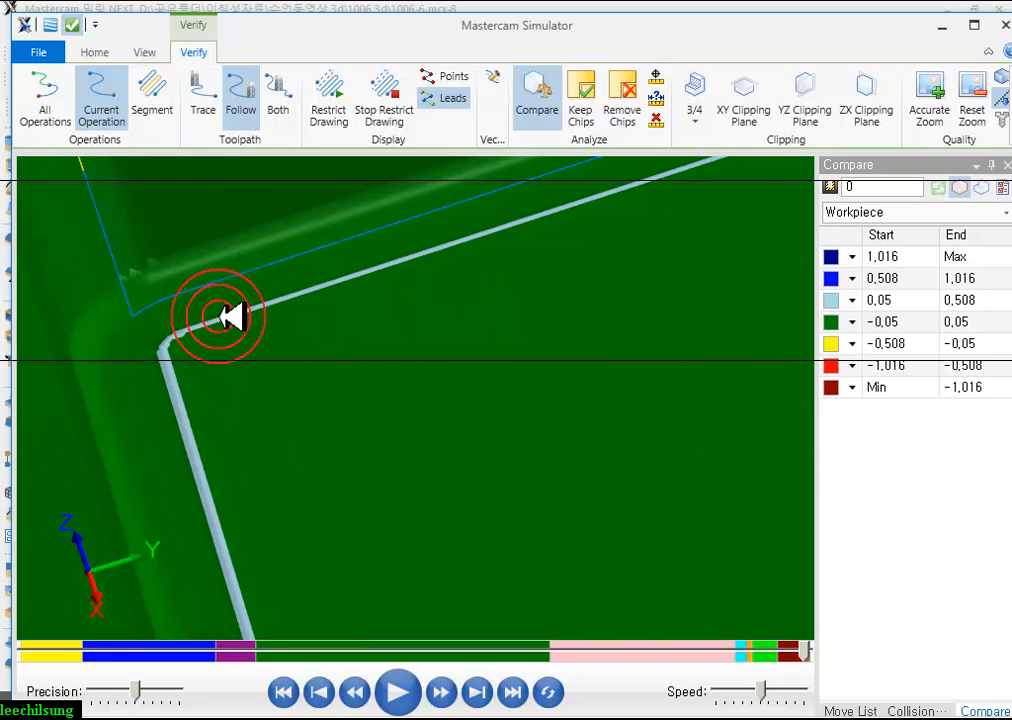
pyautogui.press('b')
pyautogui.press('b')
pyautogui.press('b')
pyautogui.press('b')
pyautogui.press('b')
pyautogui.press('b')
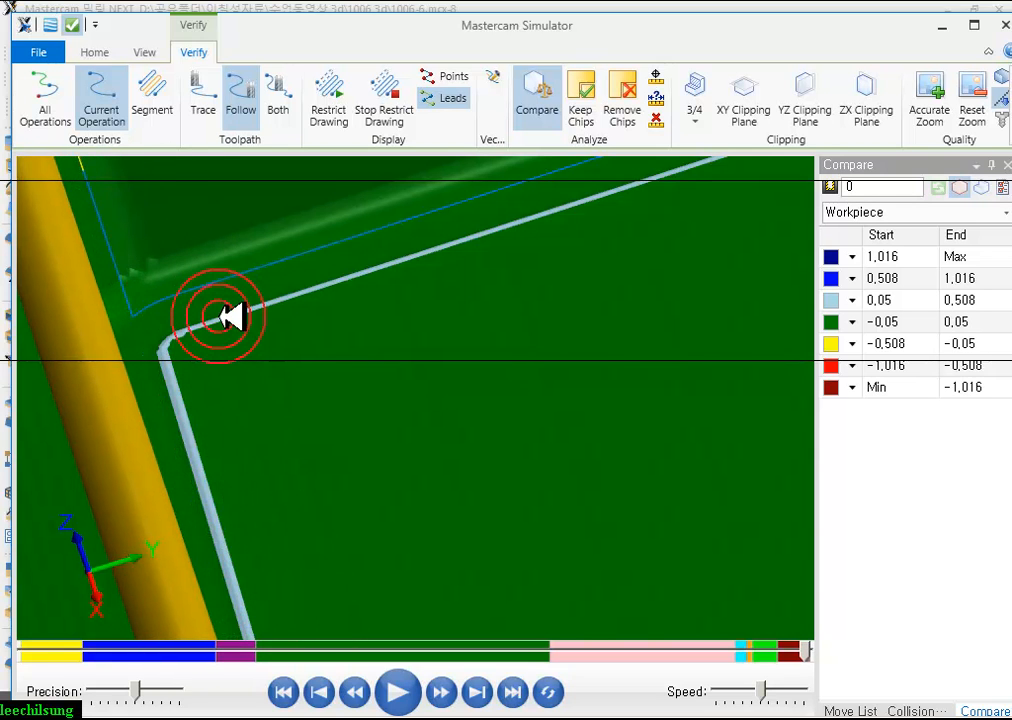
# - Step the simulation forward through the pencil passes to watch the tool machine the pocket corner
pyautogui.press('s')
pyautogui.press('s')
pyautogui.press('s')
pyautogui.press('s')
pyautogui.press('s')
pyautogui.press('s')
pyautogui.press('s')
pyautogui.press('s')
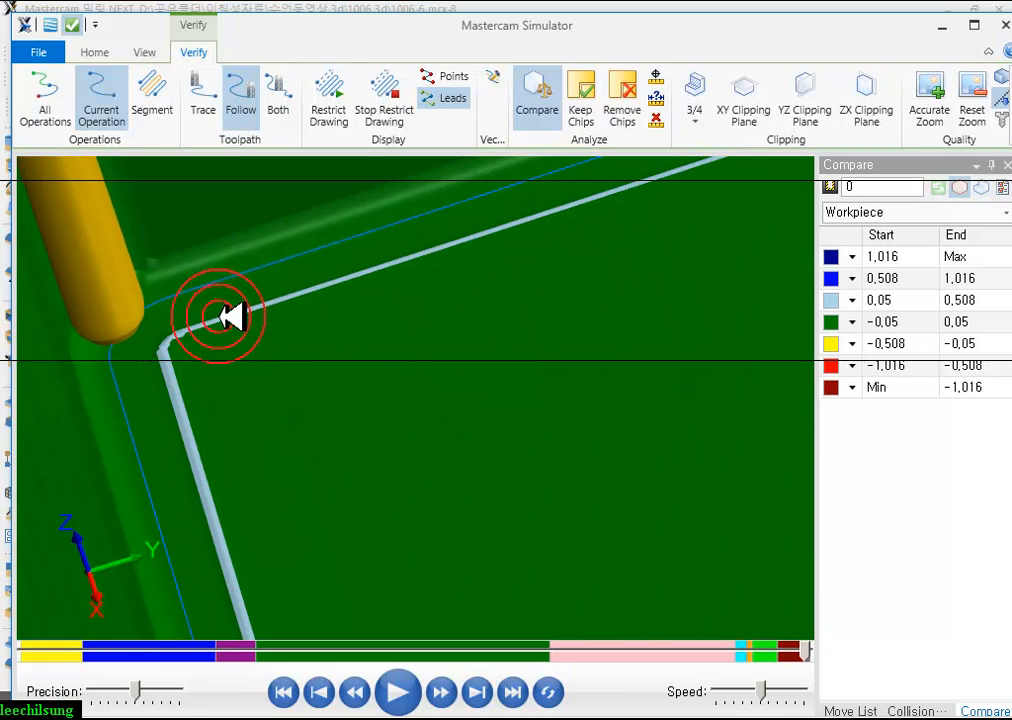
pyautogui.press('s')
pyautogui.press('s')
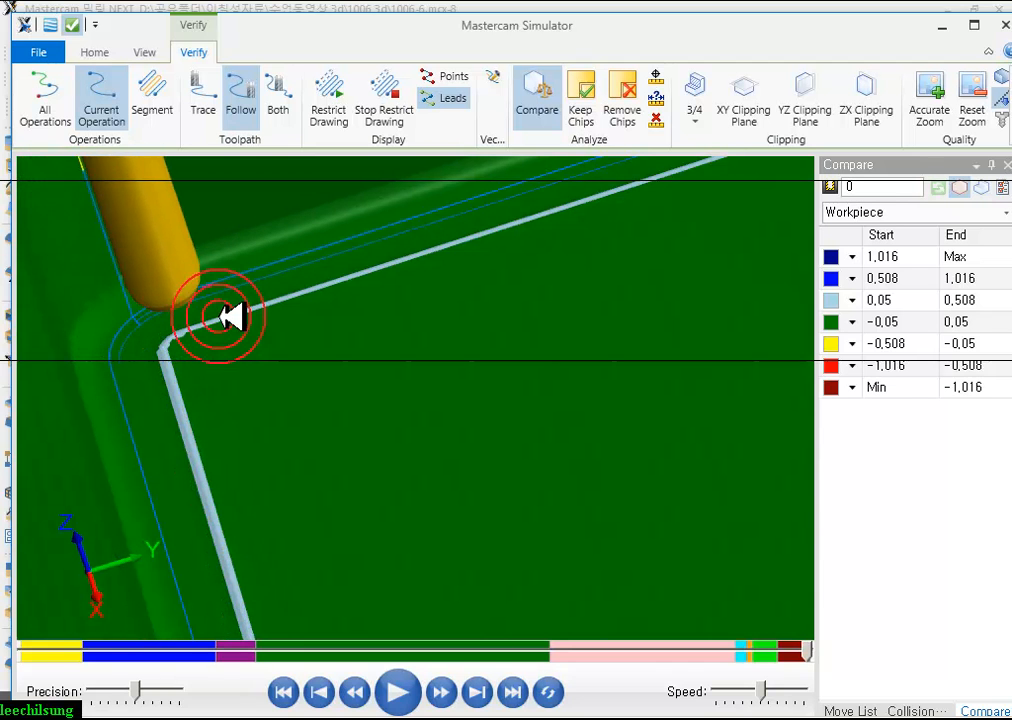
# - Inspect the leftover stock strip along the pocket floor's corner fillet, and leave the simulation
pyautogui.moveTo(232, 317); pyautogui.dragTo(187, 357)
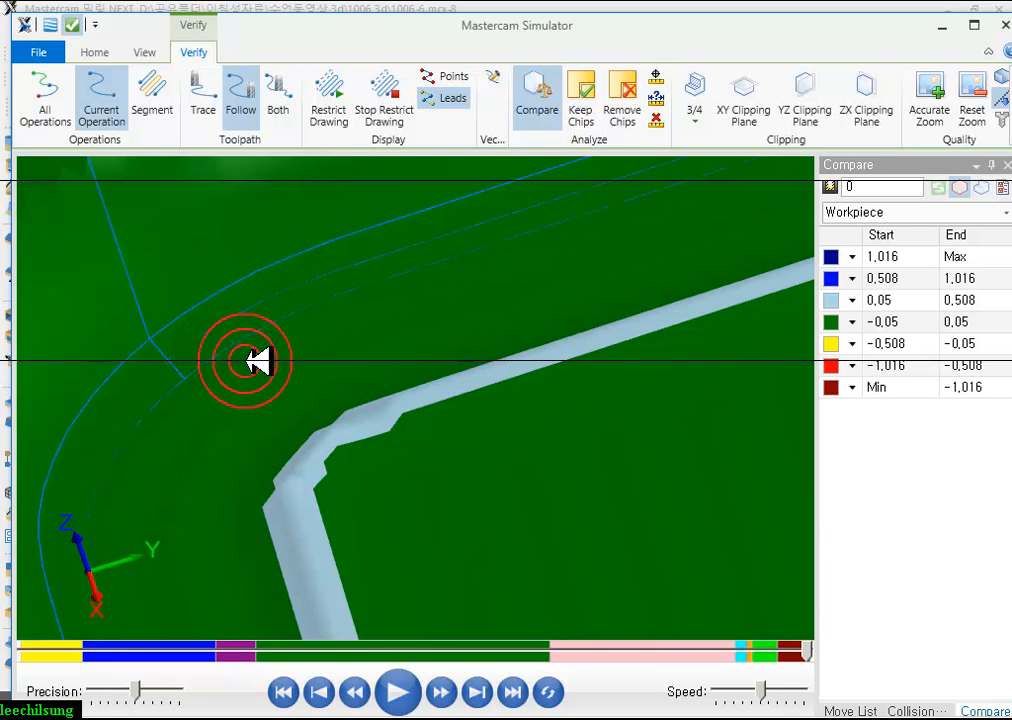
pyautogui.moveTo(257, 350); pyautogui.dragTo(393, 368)
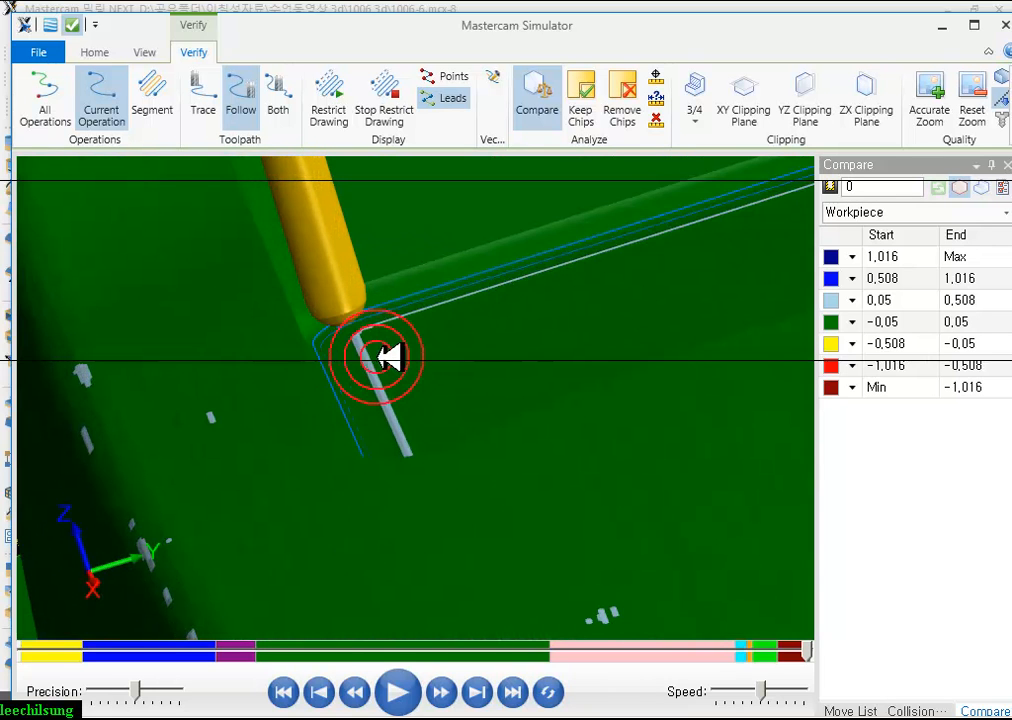
pyautogui.click(950, 25)
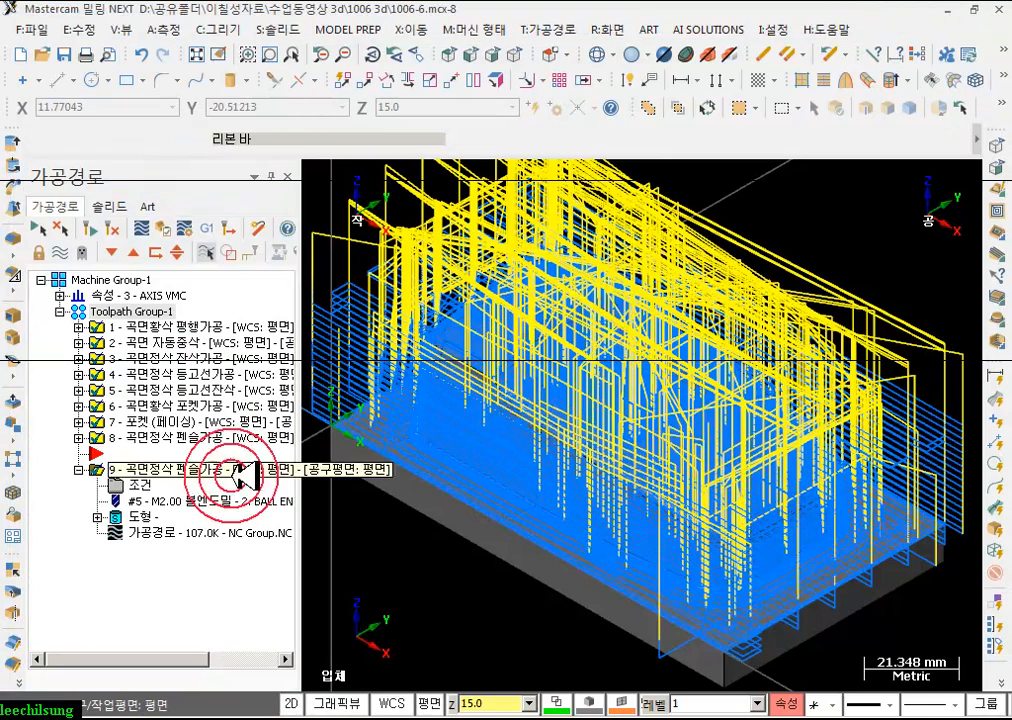
# - Change the side stepover of the 3 mm ball endmill pencil operation, keeping one pass per side
pyautogui.click(158, 440)
pyautogui.scroll(8, 533, 355)
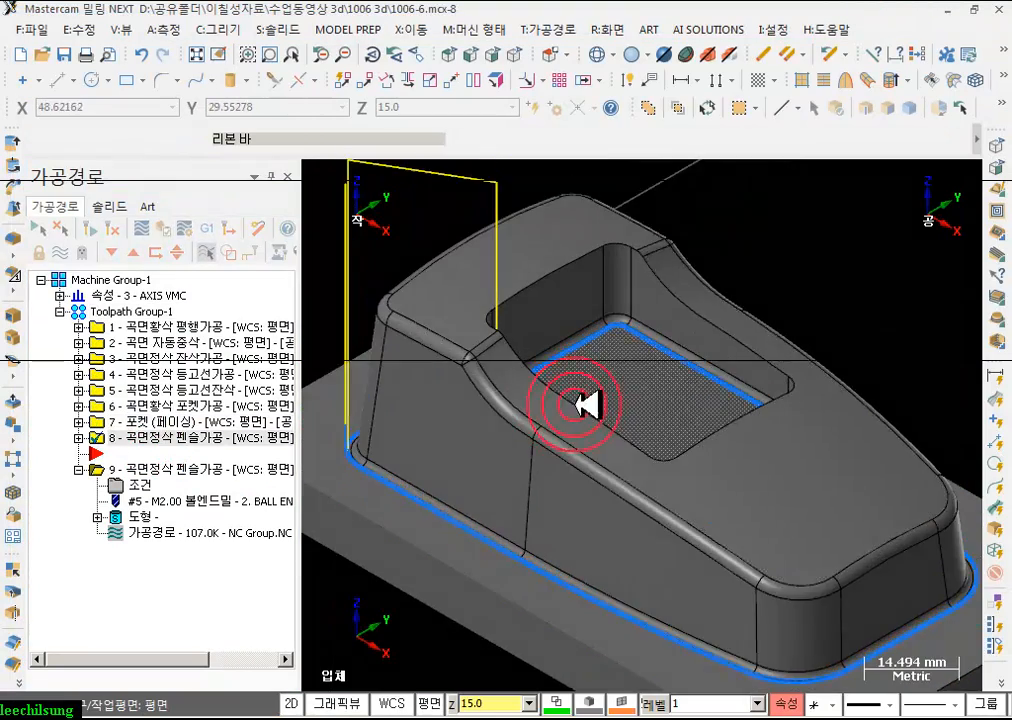
pyautogui.scroll(2, 504, 385)
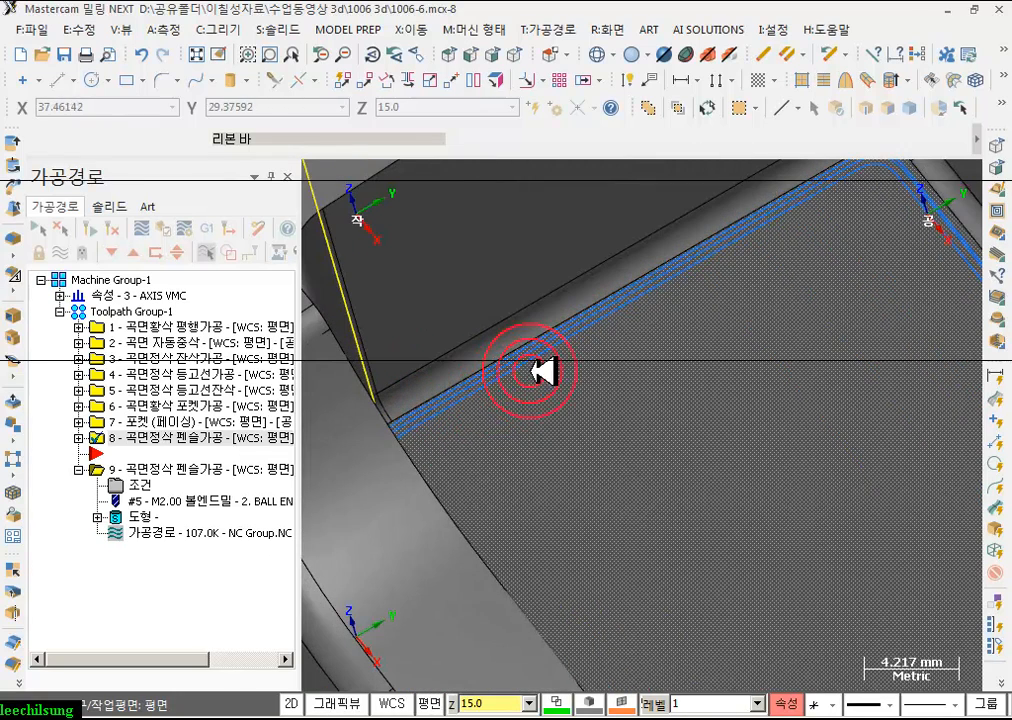
pyautogui.click(79, 438)
pyautogui.click(140, 455)
pyautogui.click(390, 311)
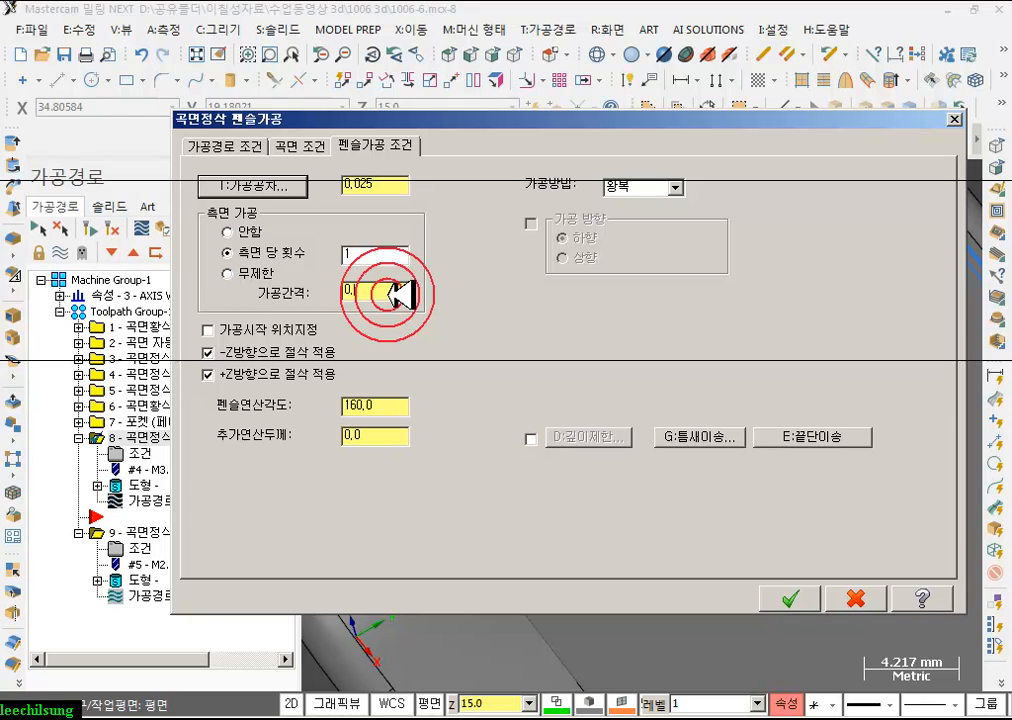
pyautogui.click(790, 598)
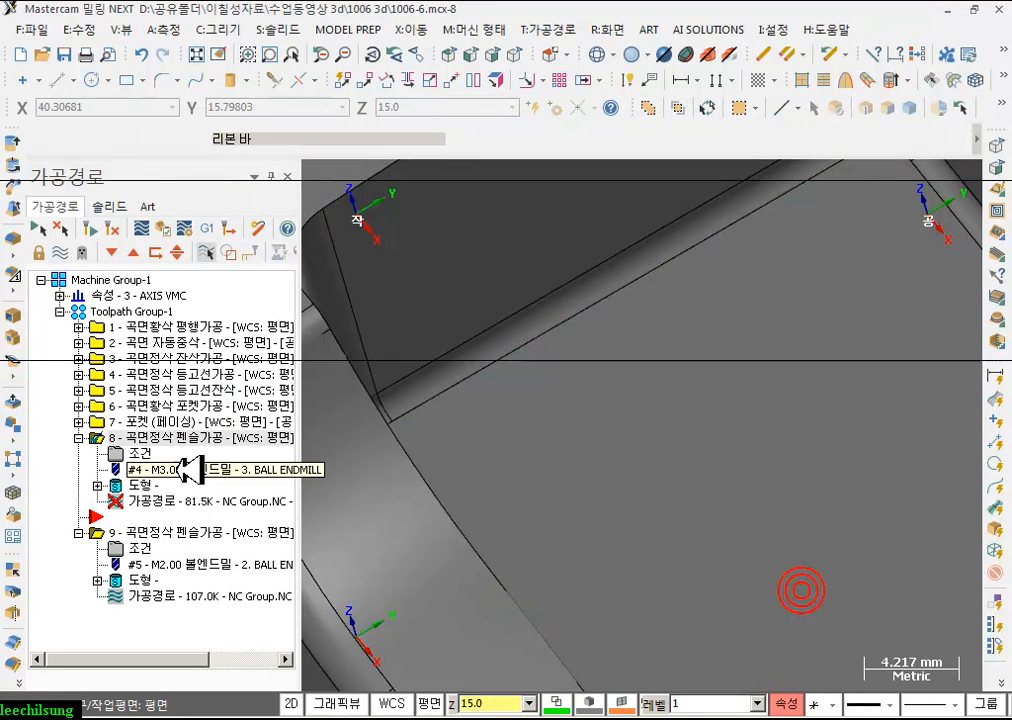
# - Regenerate the 3 mm pencil toolpath and check its pass spacing along the pocket floor's edge
pyautogui.click(115, 227)
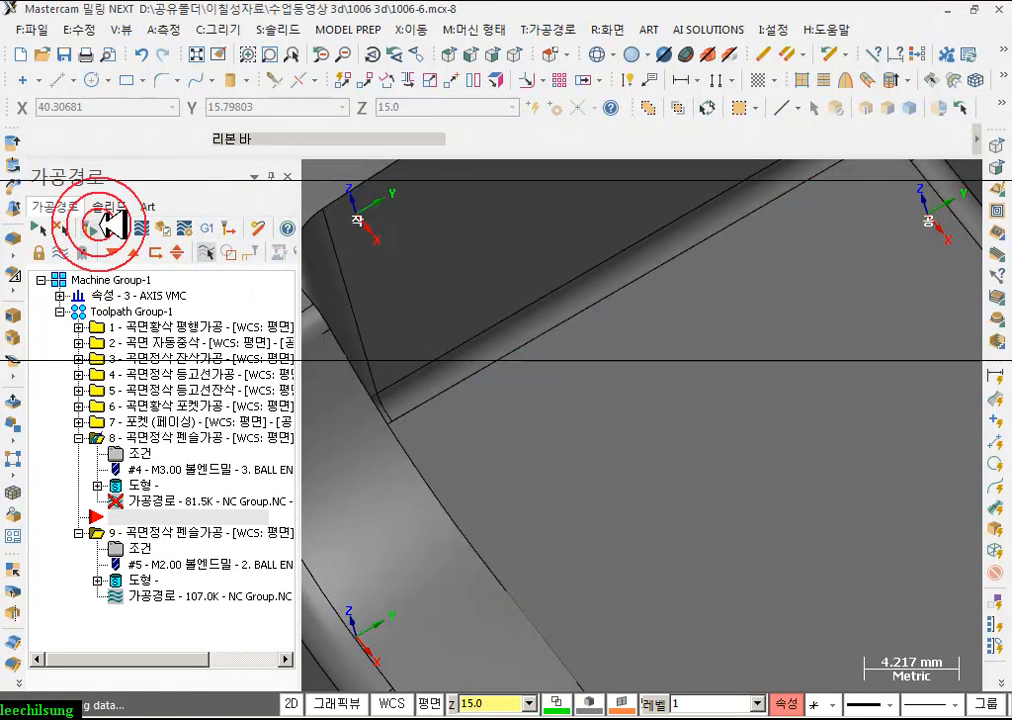
pyautogui.scroll(2, 490, 370)
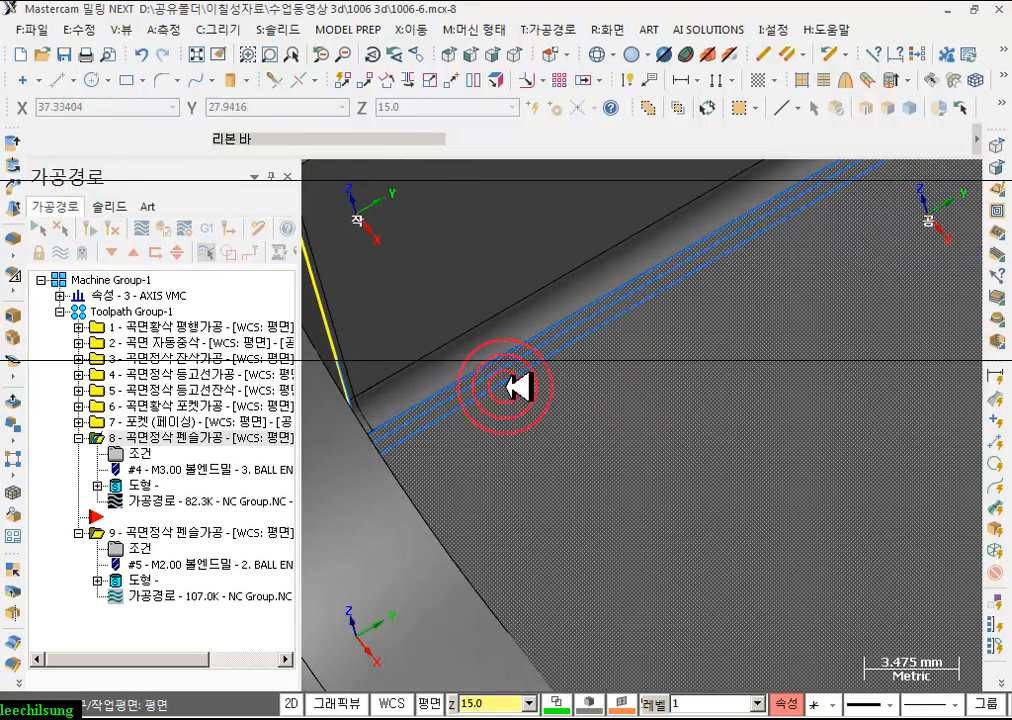
pyautogui.scroll(-2, 520, 342)
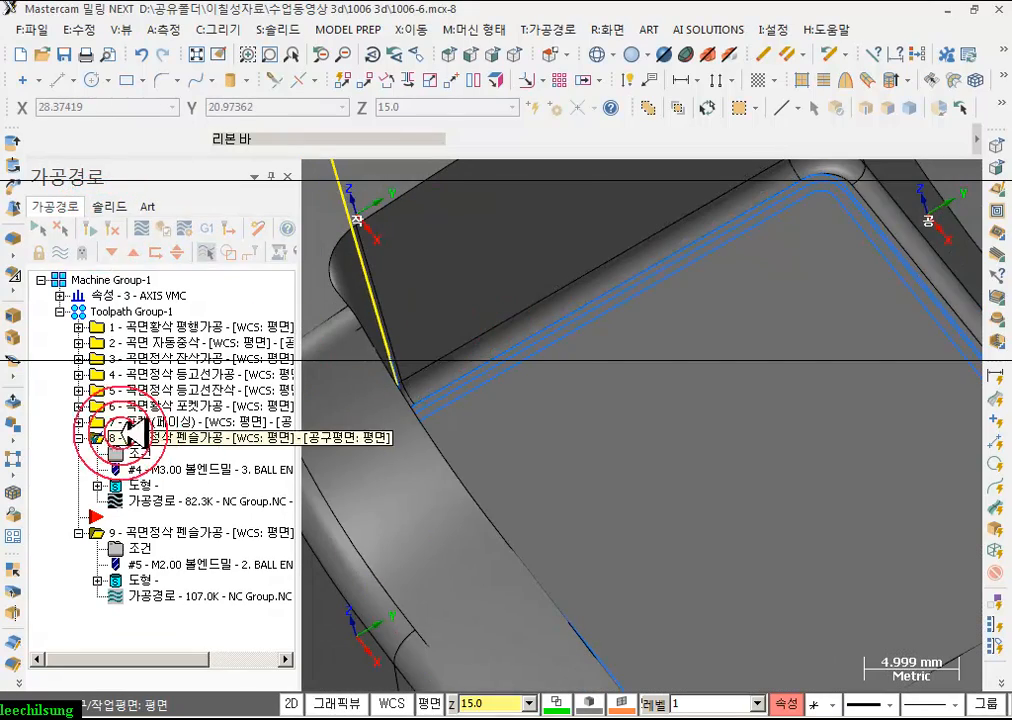
# - Verify all operations of the toolpath group and run the simulation to the end
pyautogui.click(107, 312)
pyautogui.click(162, 220)
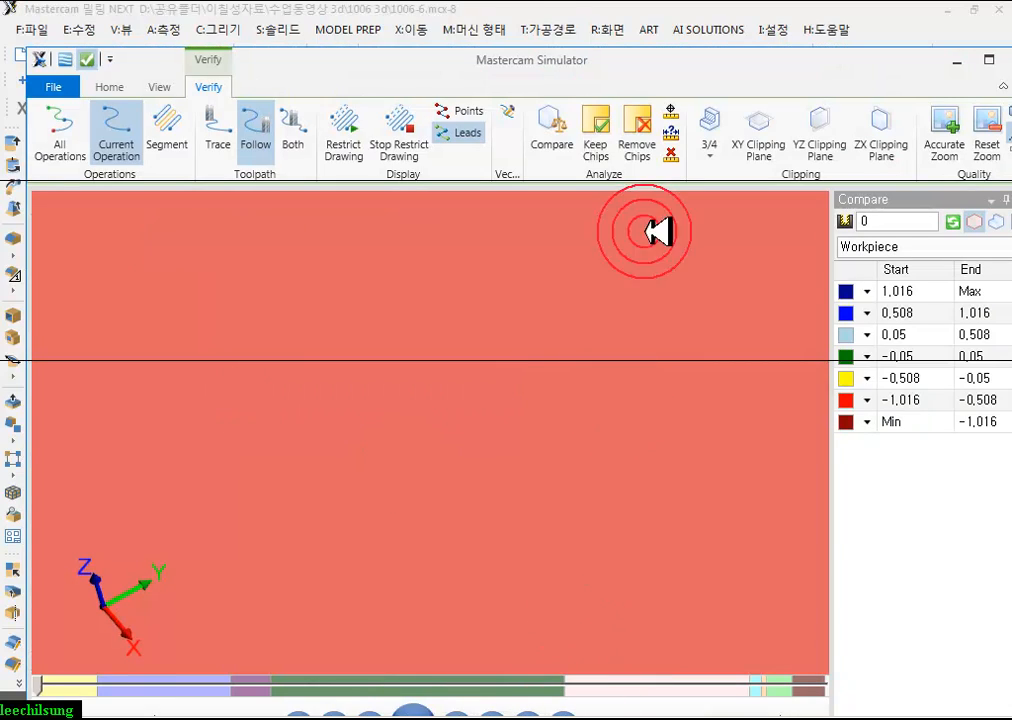
pyautogui.moveTo(407, 63); pyautogui.dragTo(398, 21)
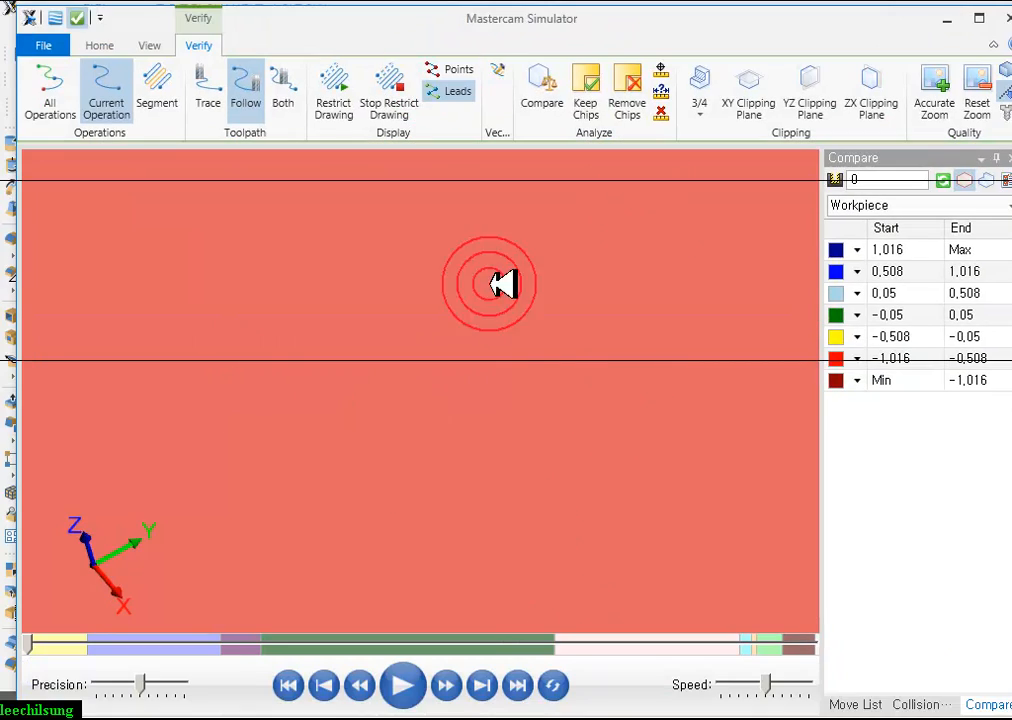
pyautogui.click(519, 687)
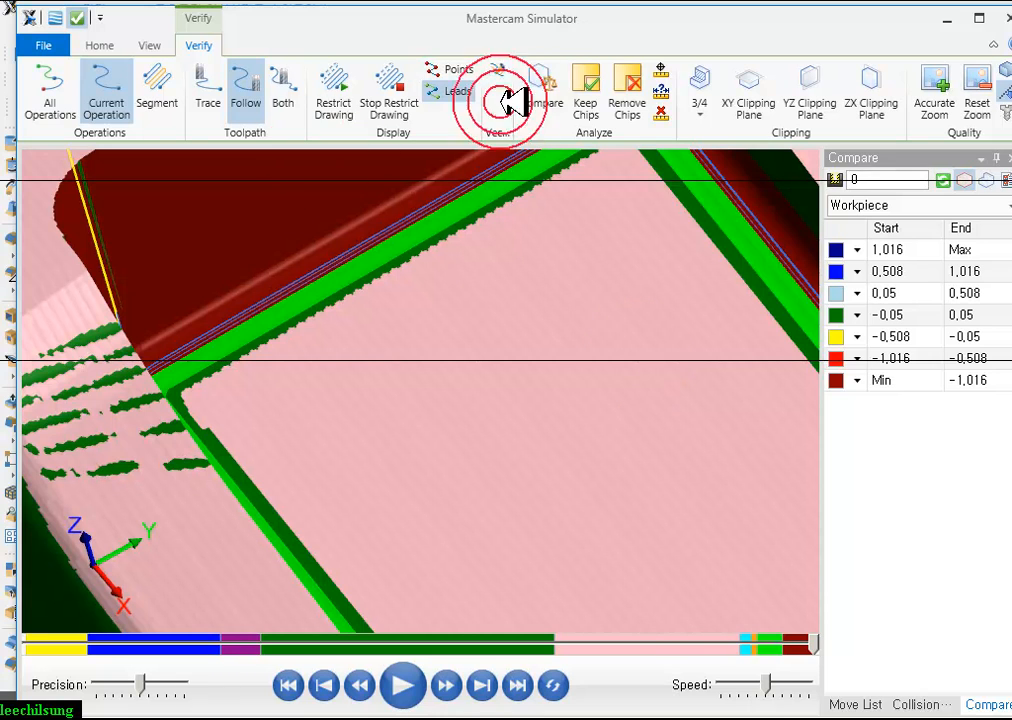
# - Compare the simulated stock with the workpiece and inspect the deviation around the pocket floor
pyautogui.click(543, 86)
pyautogui.click(948, 200)
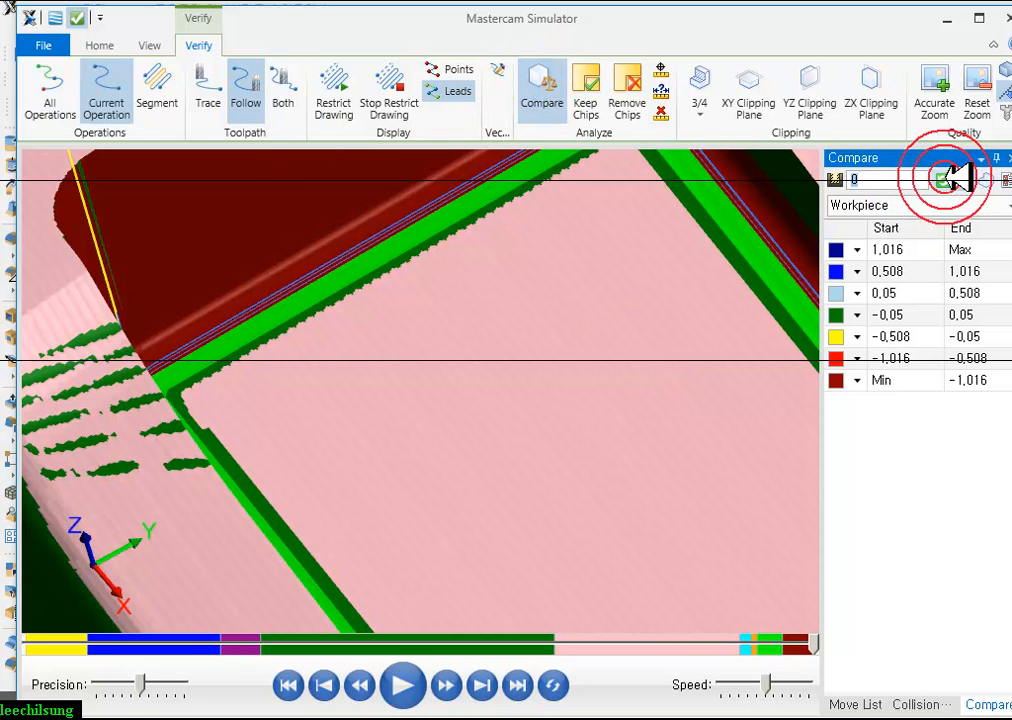
pyautogui.click(948, 181)
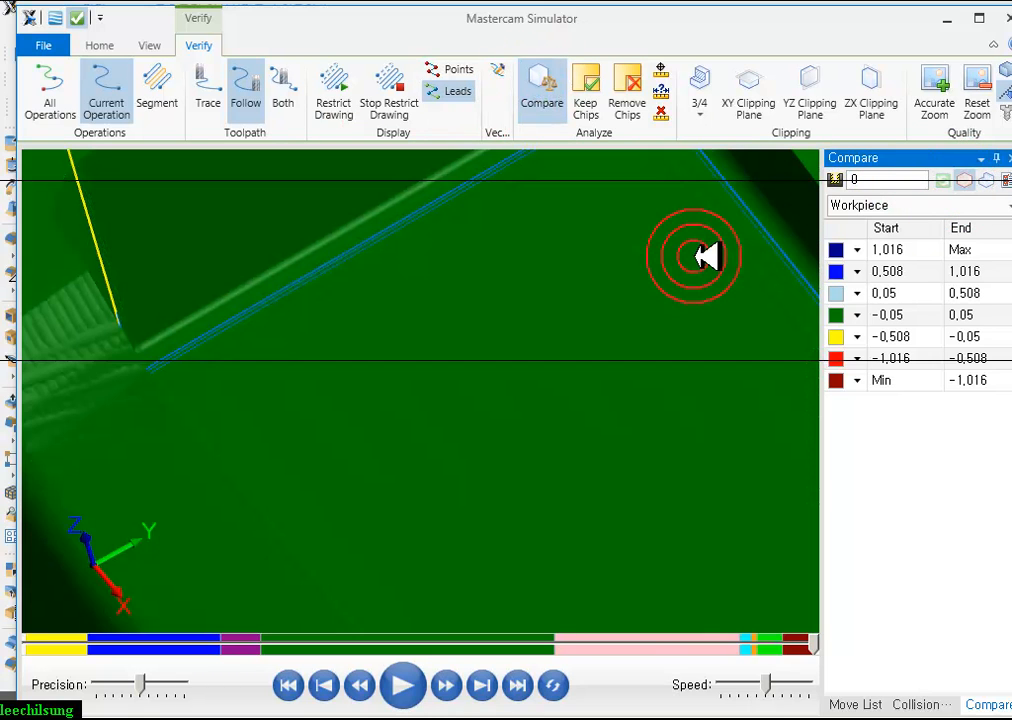
pyautogui.moveTo(700, 255); pyautogui.dragTo(660, 343, button='middle')
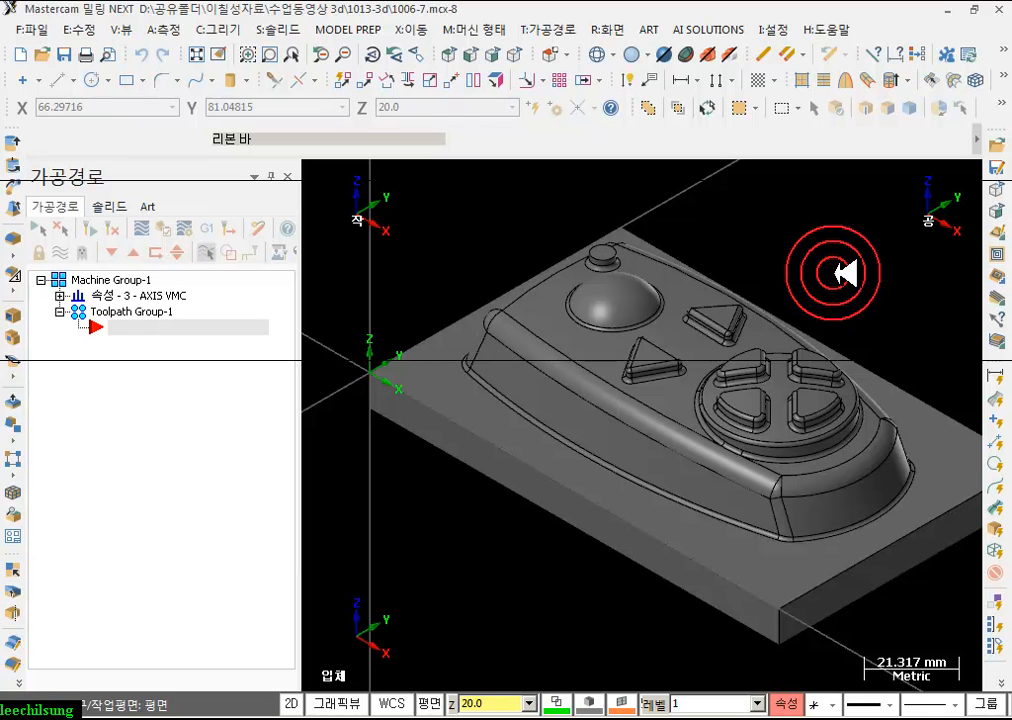
# - Look over the remote-control model in 1006-7.mcx-8 and run a curvature analysis on it
pyautogui.scroll(4, 632, 260)
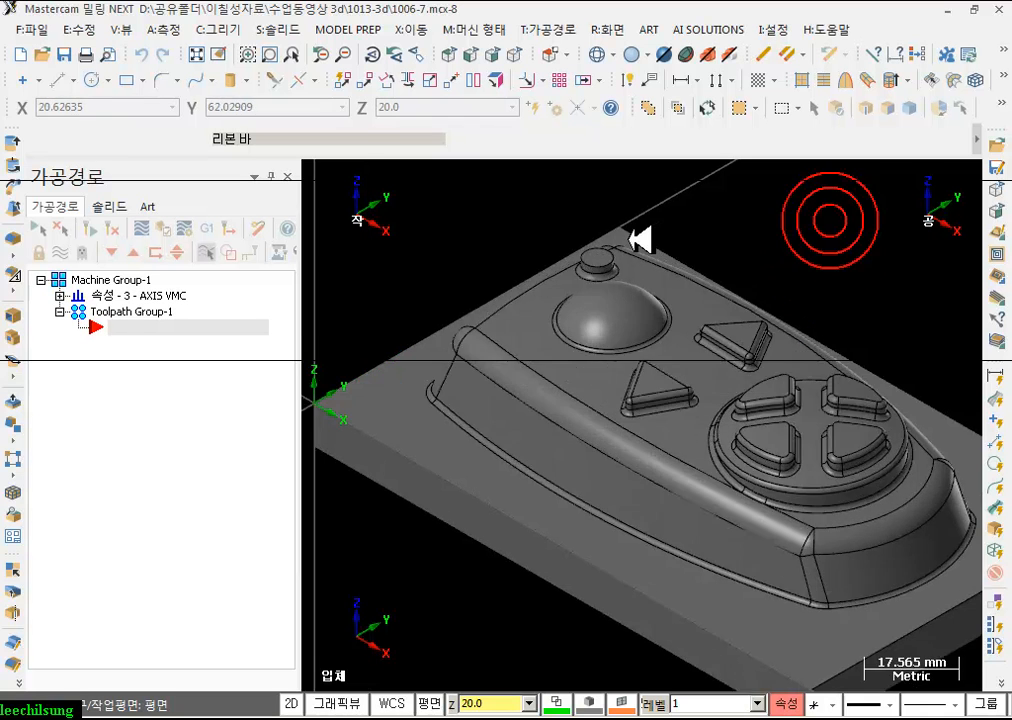
pyautogui.scroll(-4, 620, 286)
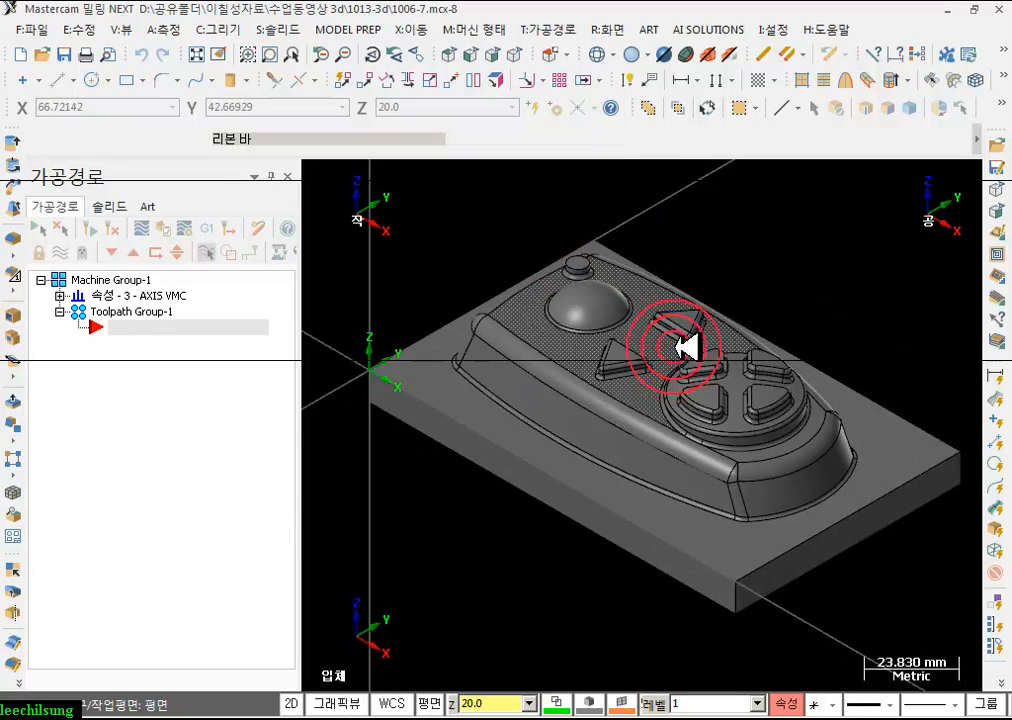
pyautogui.scroll(1, 702, 322)
pyautogui.scroll(2, 570, 522)
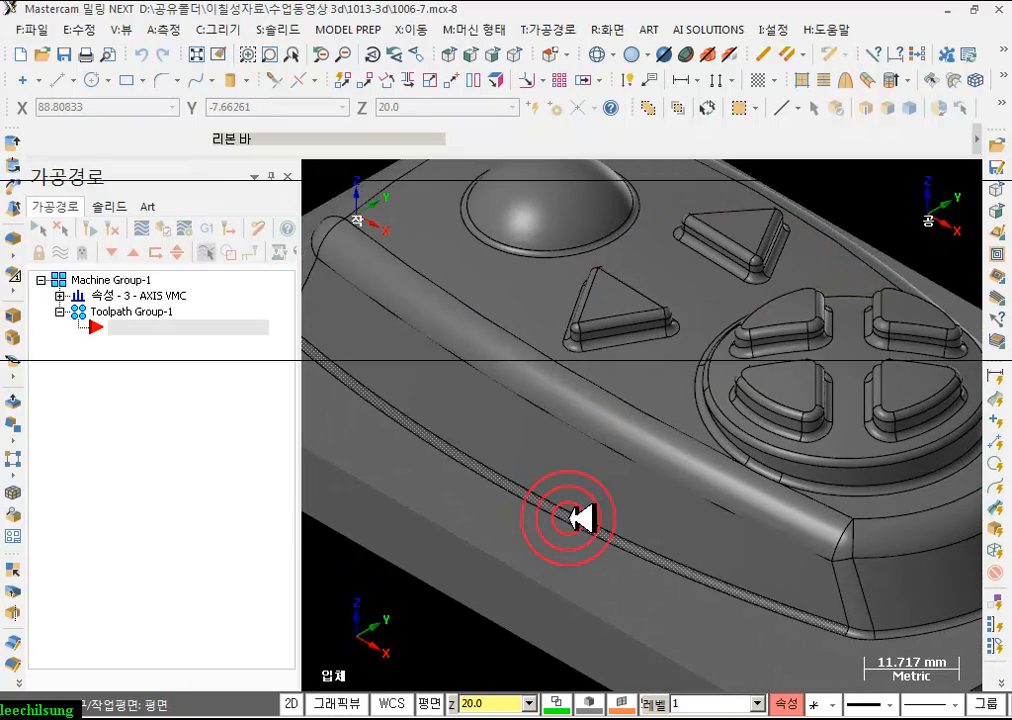
pyautogui.scroll(-1, 600, 520)
pyautogui.scroll(-1, 637, 424)
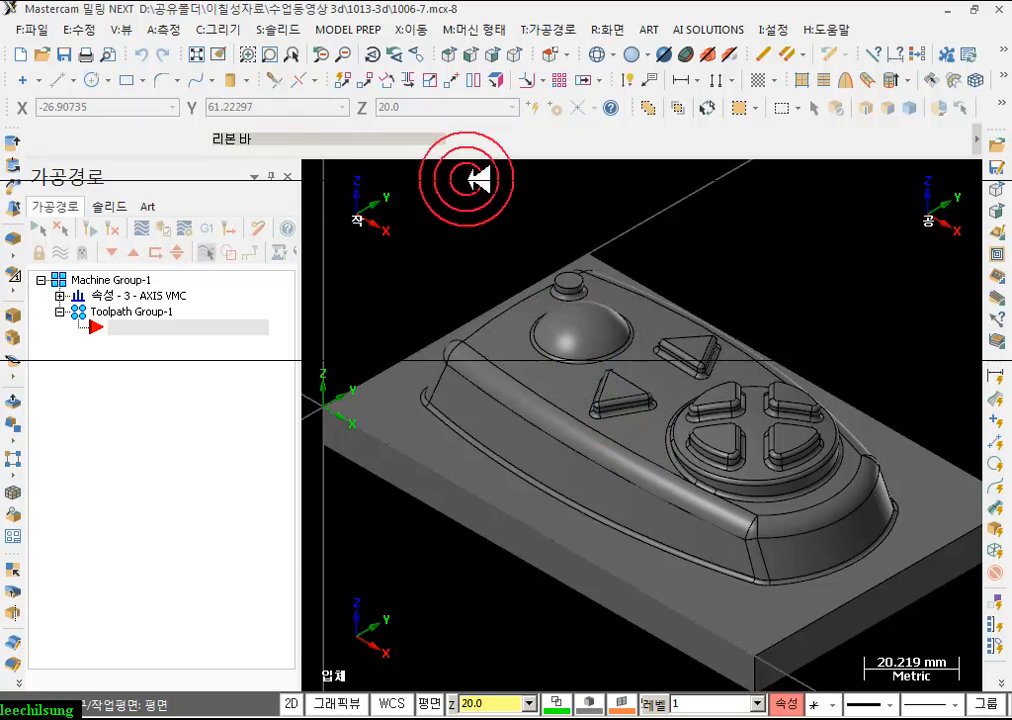
pyautogui.click(180, 29)
pyautogui.click(266, 253)
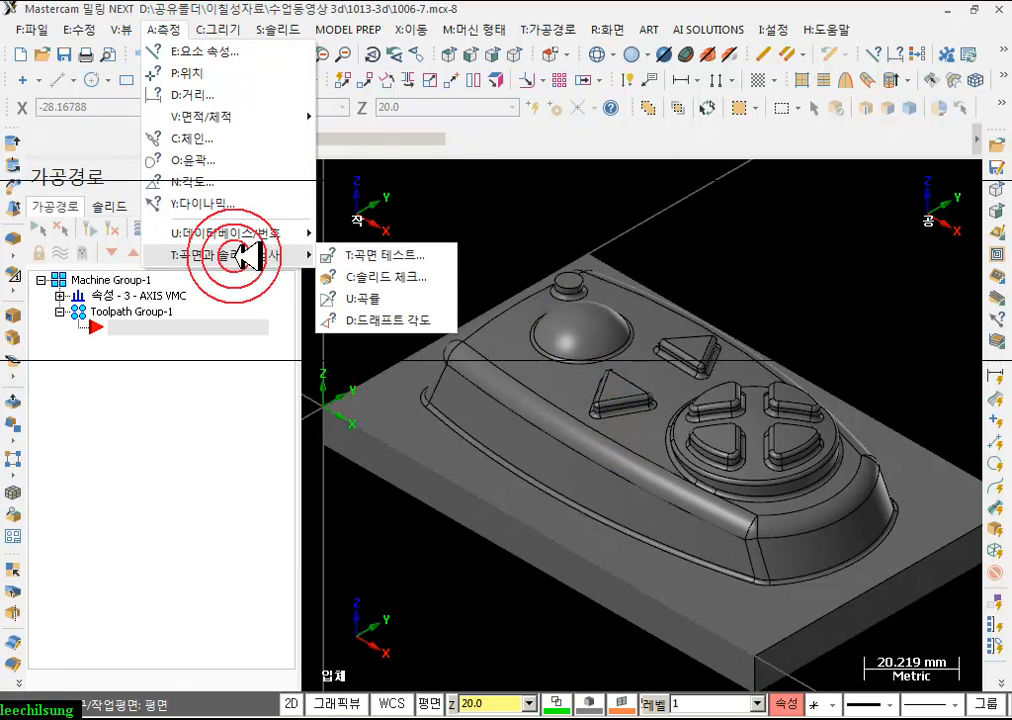
pyautogui.click(373, 298)
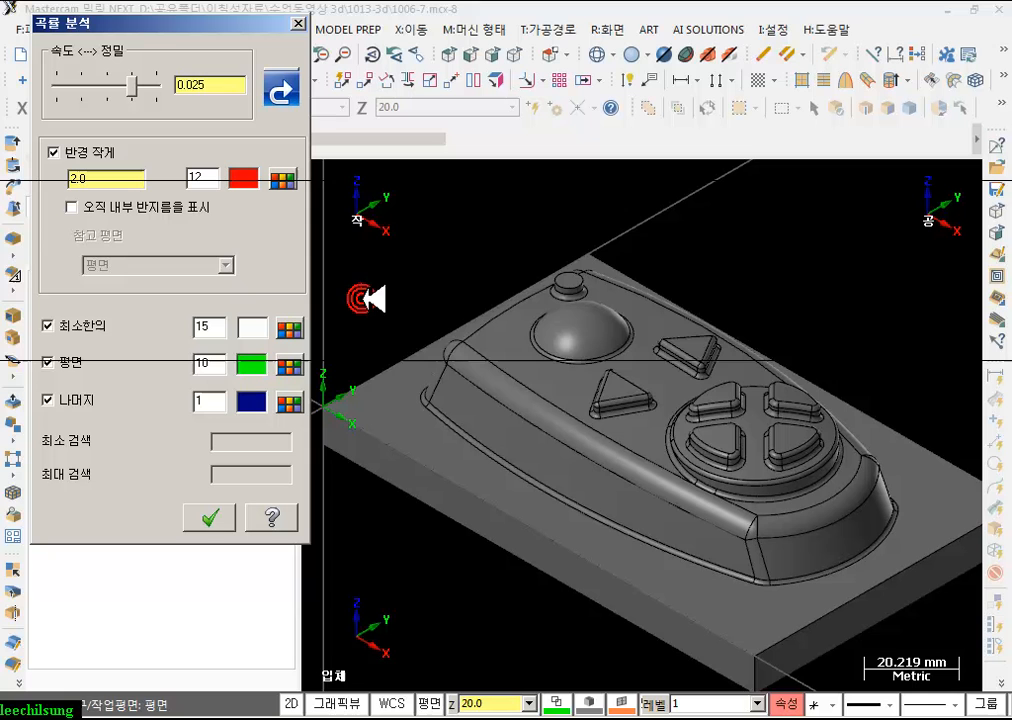
pyautogui.click(283, 88)
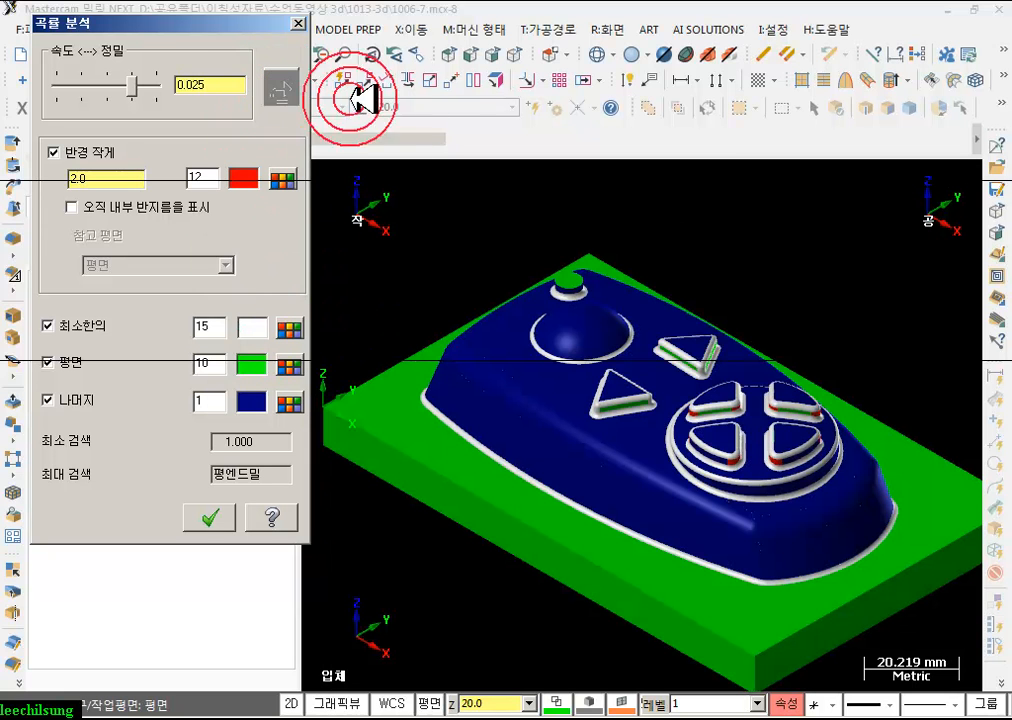
# - Examine the curvature colours on the walls and fillets of the four-button pad
pyautogui.click(835, 283)
pyautogui.scroll(7, 827, 443)
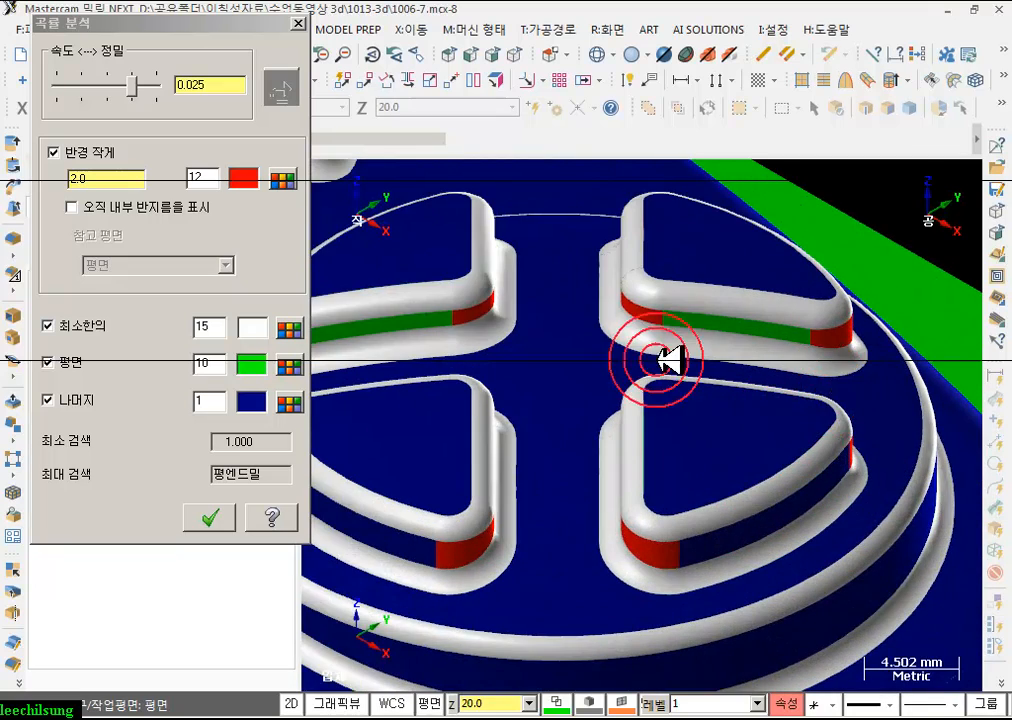
pyautogui.scroll(-2, 650, 345)
pyautogui.moveTo(644, 339); pyautogui.dragTo(773, 305, button='middle')
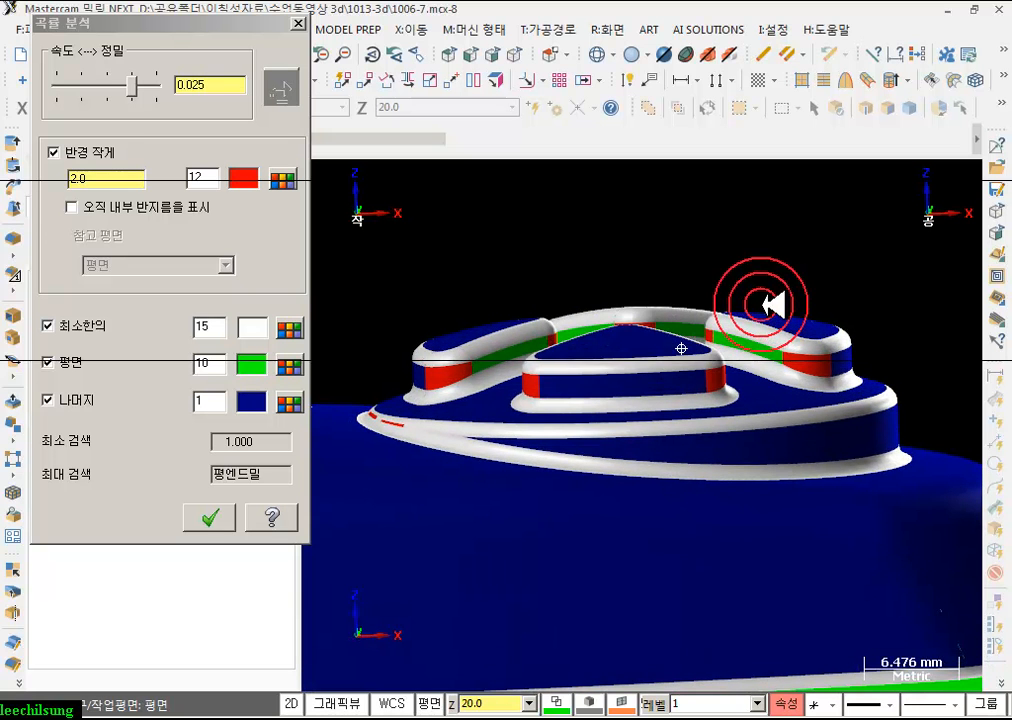
# - Limit the curvature analysis to internal radii relative to the top plane and check the smallest radius found
pyautogui.click(78, 208)
pyautogui.scroll(-1, 690, 250)
pyautogui.scroll(-1, 690, 250)
pyautogui.moveTo(690, 250); pyautogui.dragTo(222, 405, button='middle')
pyautogui.scroll(-1, 791, 273)
pyautogui.scroll(-3, 876, 325)
pyautogui.moveTo(265, 441); pyautogui.dragTo(212, 446)
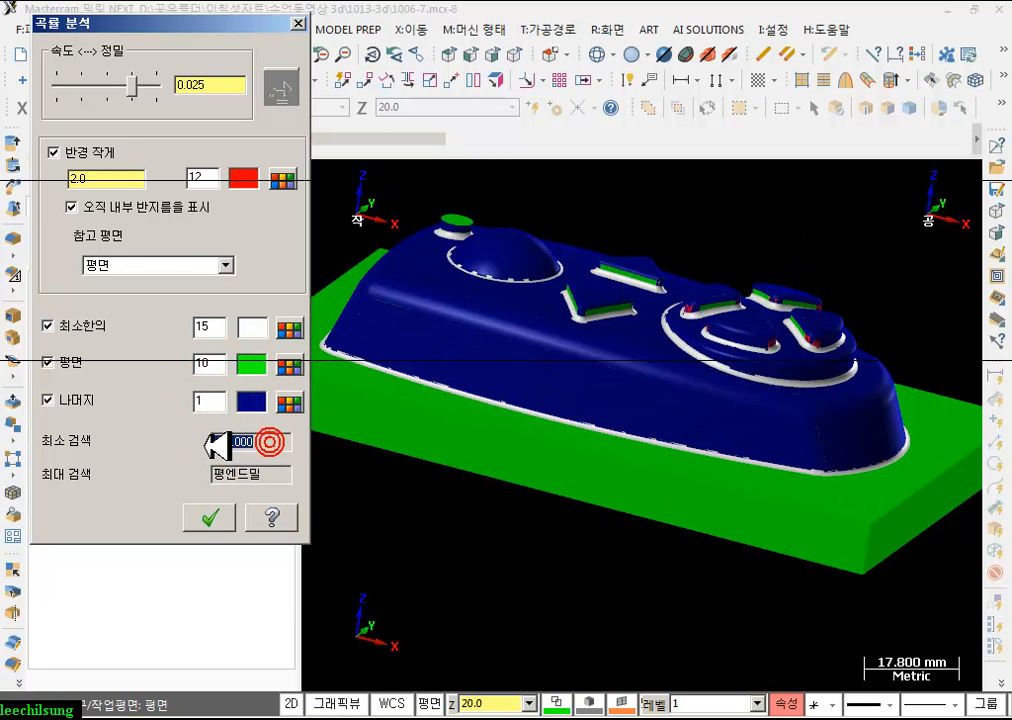
pyautogui.moveTo(590, 424); pyautogui.dragTo(273, 452, button='middle')
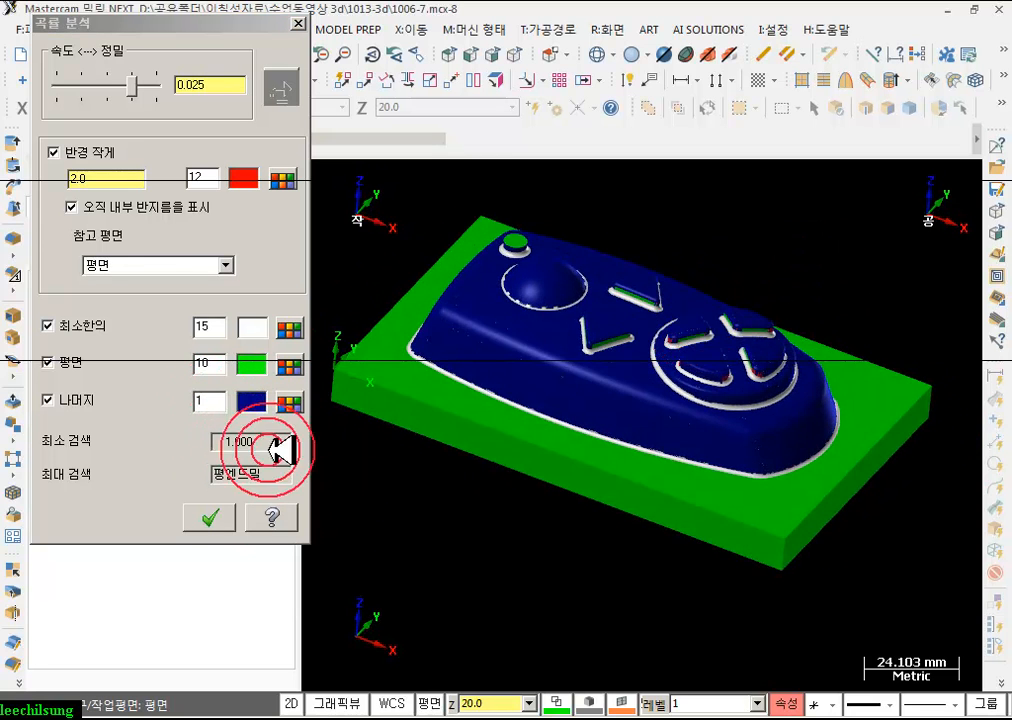
pyautogui.click(209, 517)
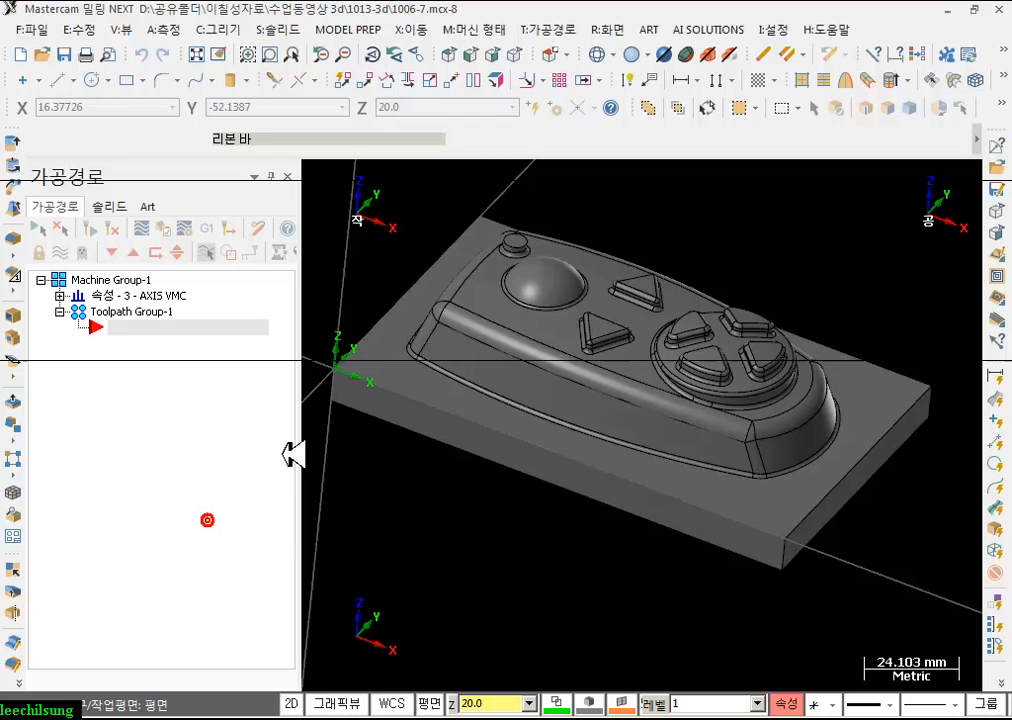
# - Run a draft angle analysis relative to the top plane and inspect the vertical walls of the buttons
pyautogui.click(163, 29)
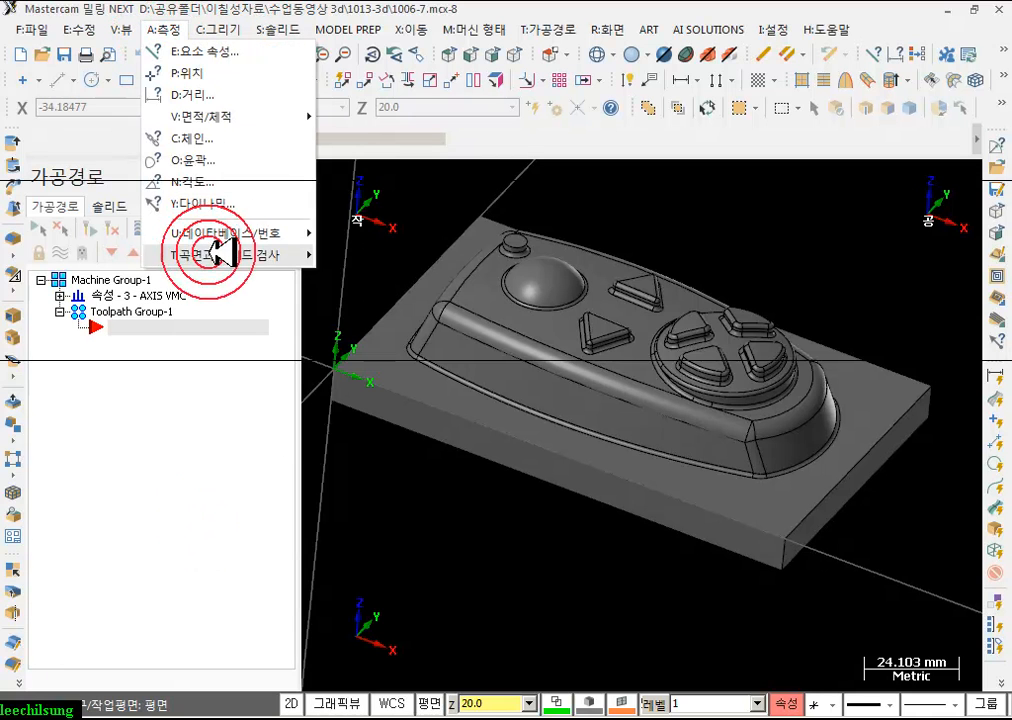
pyautogui.moveTo(219, 254)
pyautogui.click(384, 318)
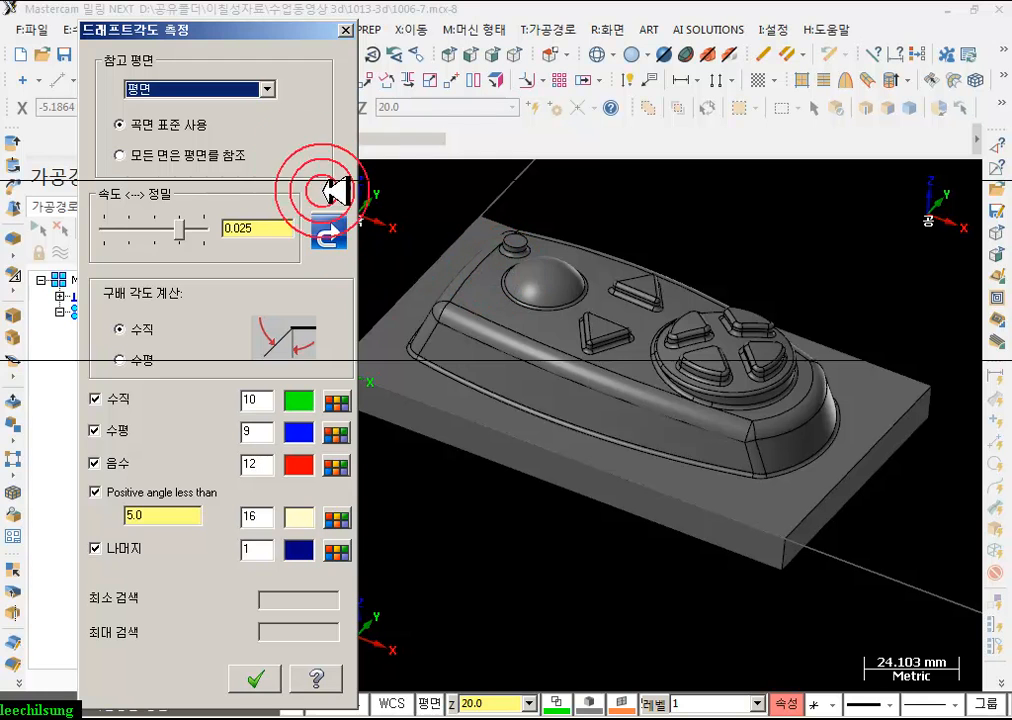
pyautogui.click(340, 230)
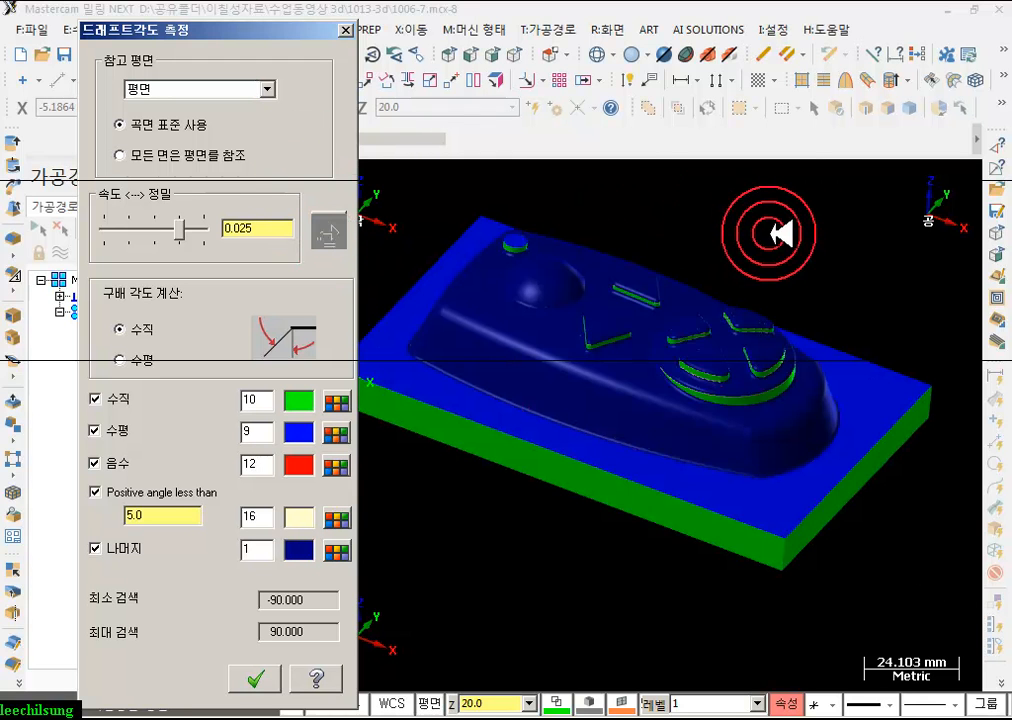
pyautogui.scroll(5, 641, 425)
pyautogui.moveTo(714, 244); pyautogui.dragTo(790, 281, button='middle')
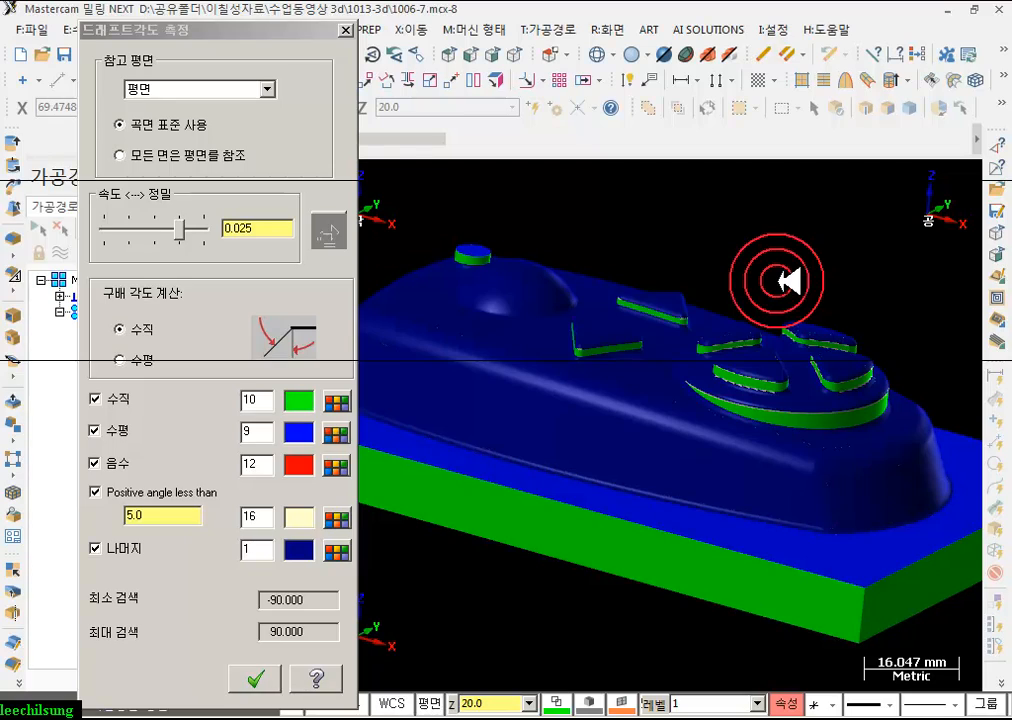
pyautogui.click(256, 680)
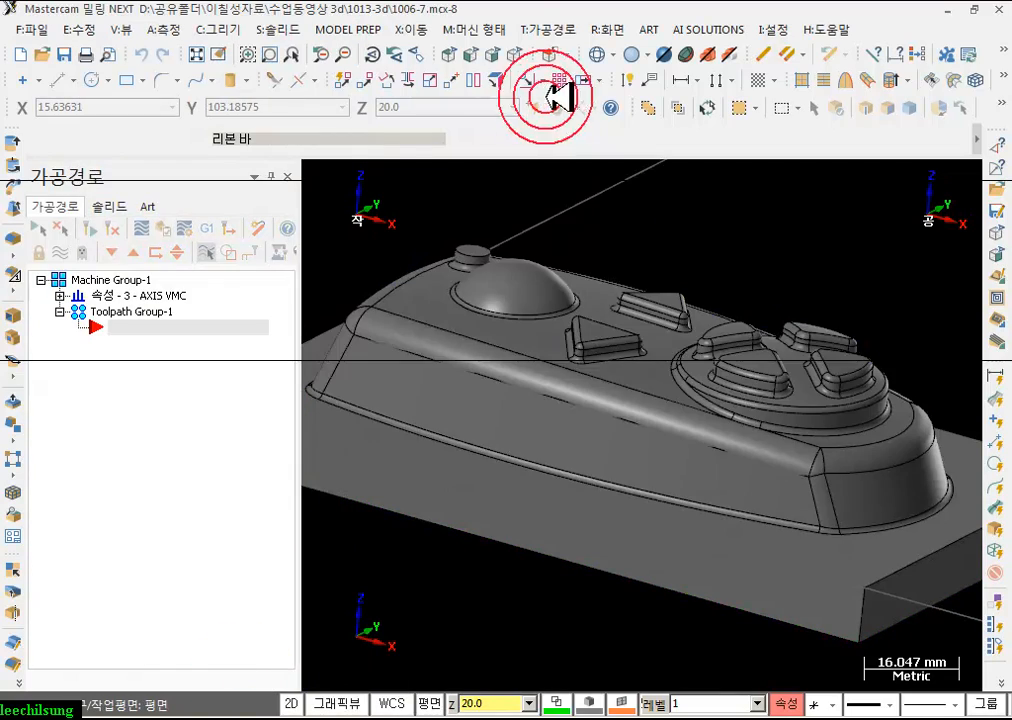
# - Return the model to the isometric view showing the whole part
pyautogui.click(515, 53)
pyautogui.scroll(-5, 770, 380)
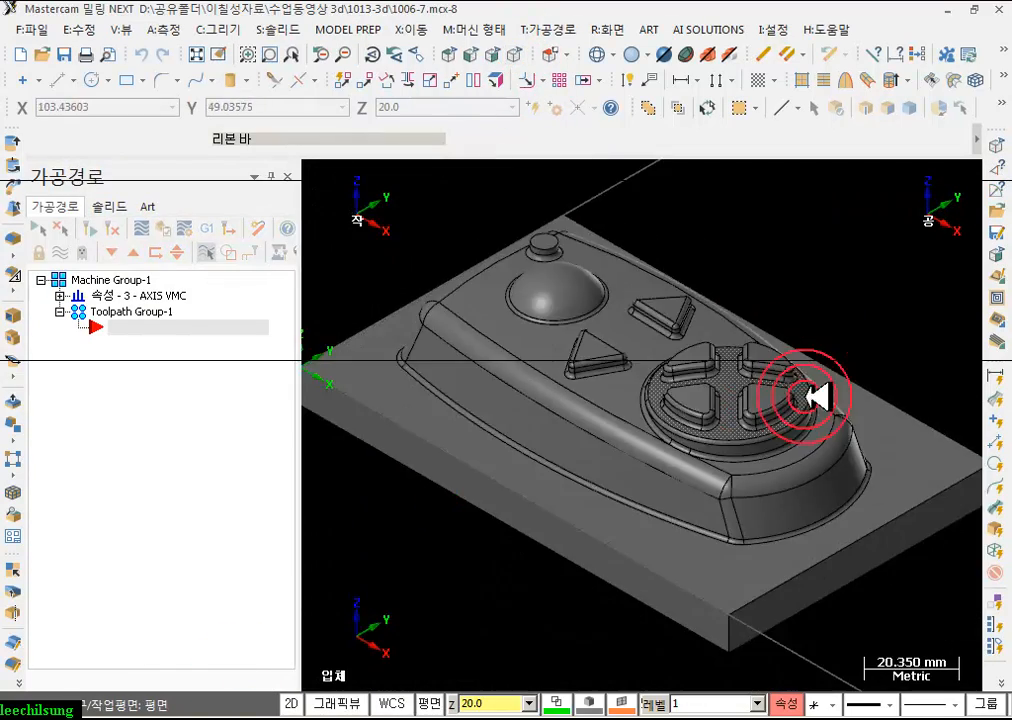
pyautogui.scroll(-1, 815, 396)
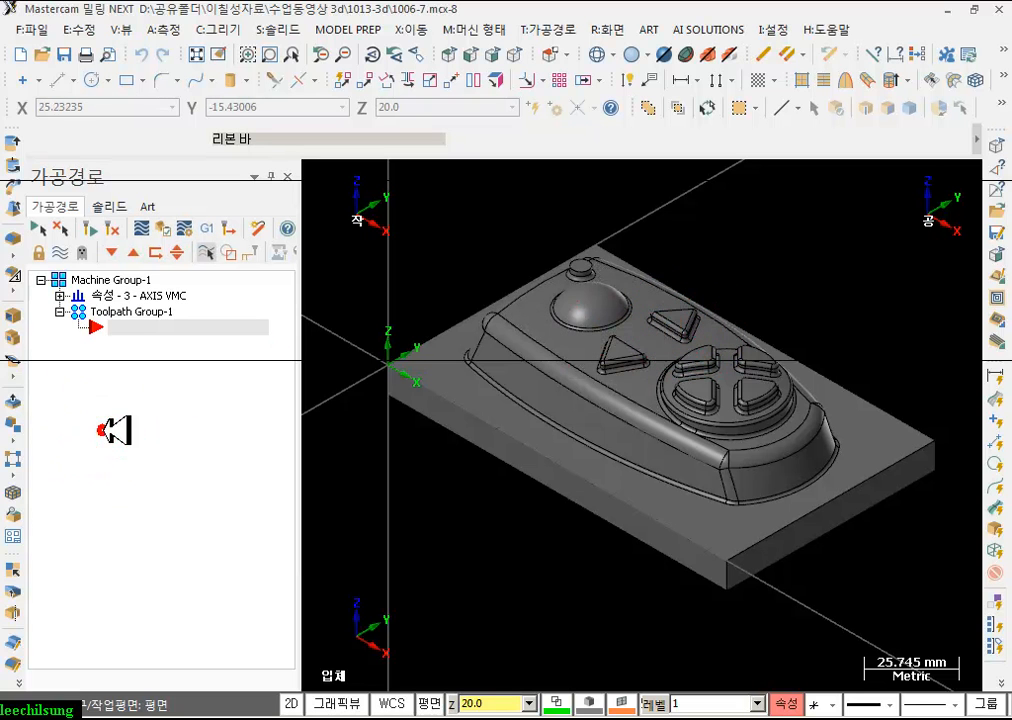
# - Try to import toolpath operations into the machine group from the 1027-3d lesson folder on drive D
pyautogui.click(60, 296)
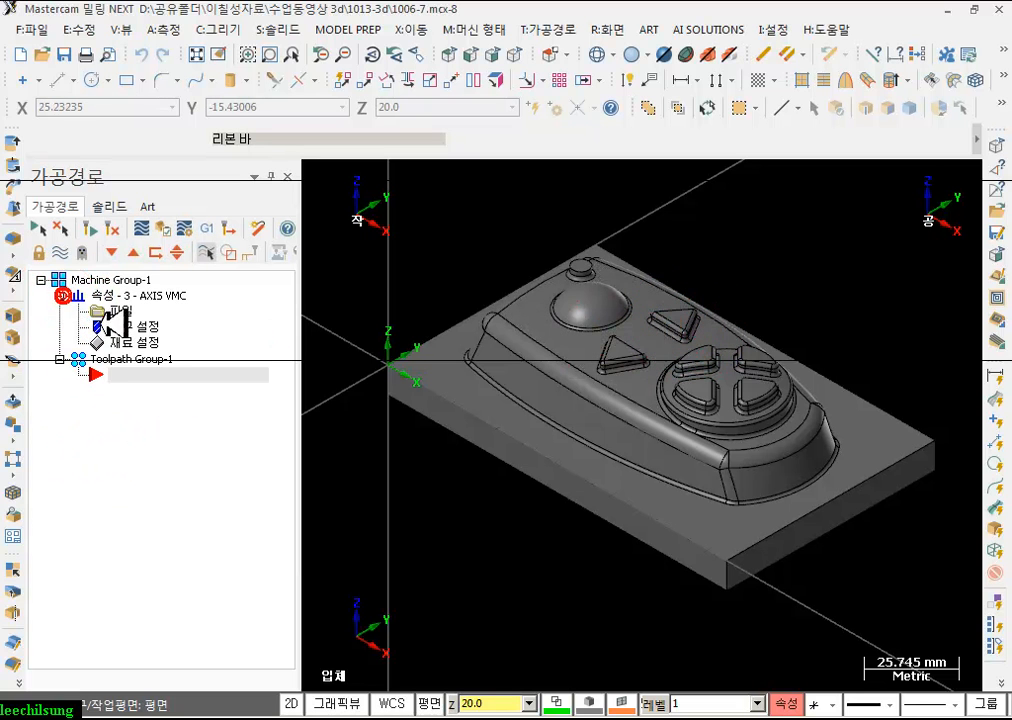
pyautogui.rightClick(162, 428)
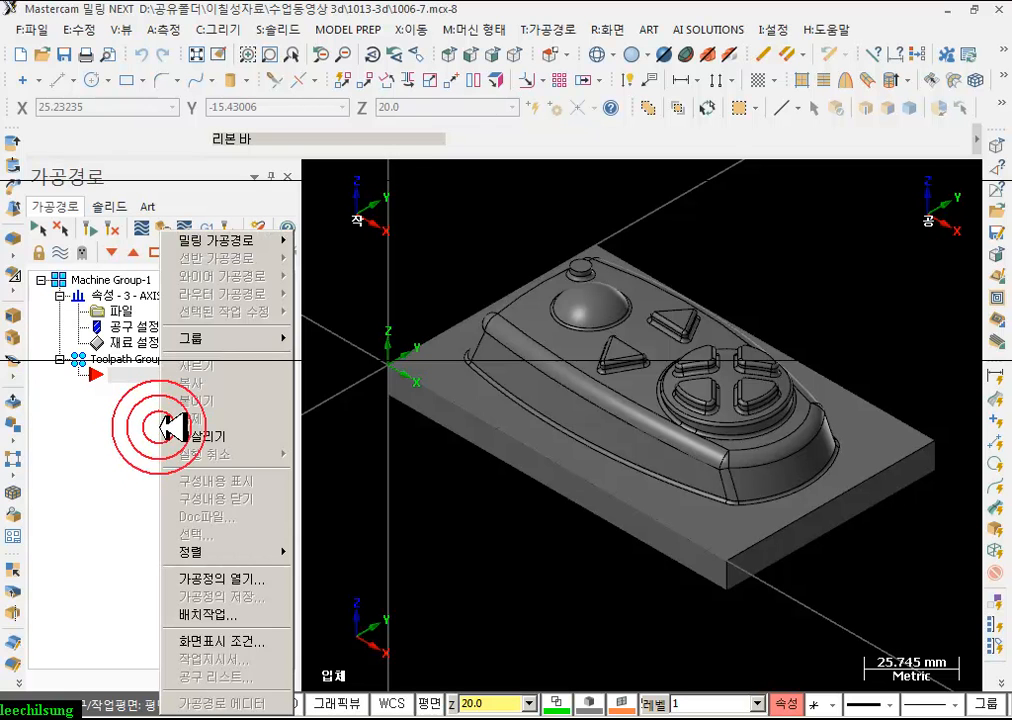
pyautogui.click(272, 579)
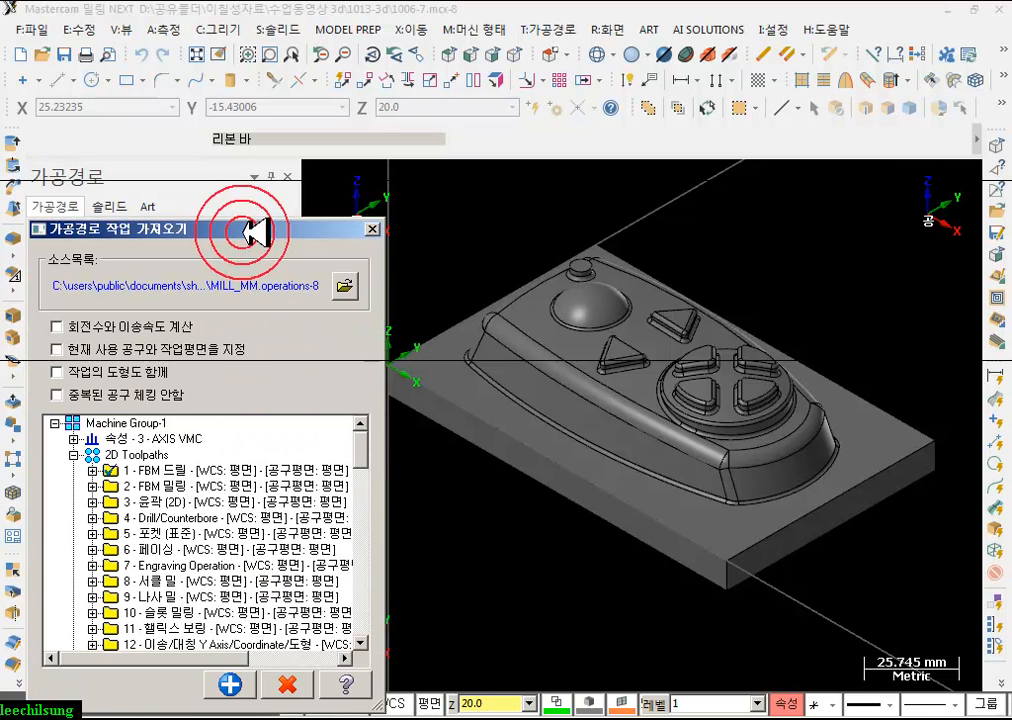
pyautogui.moveTo(255, 233); pyautogui.dragTo(436, 71)
pyautogui.click(521, 130)
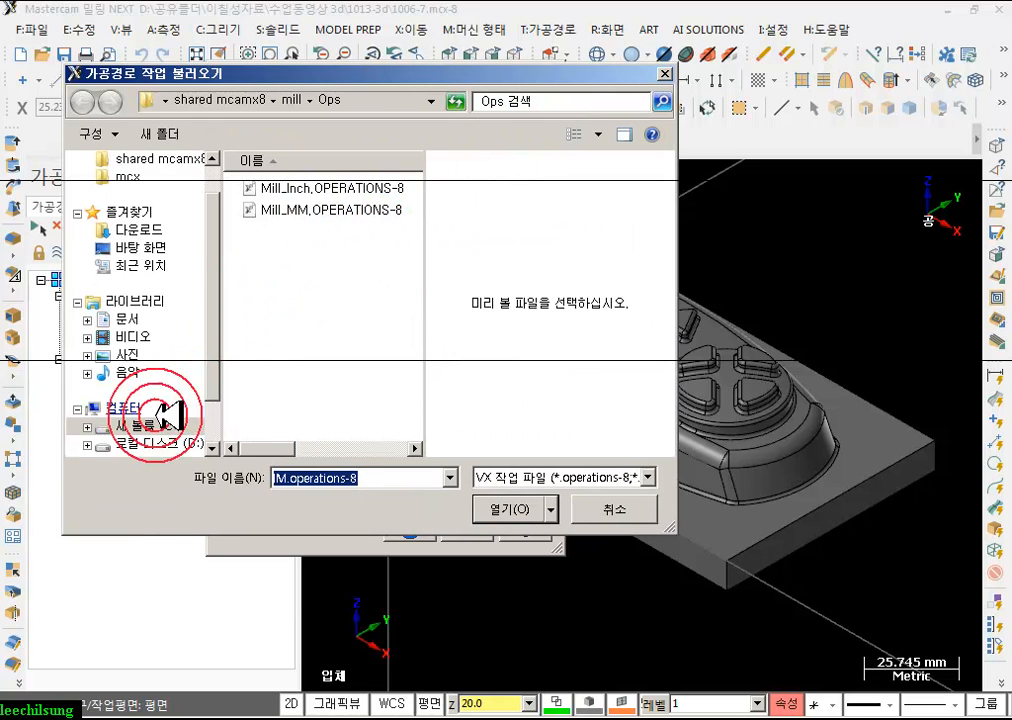
pyautogui.click(125, 248)
pyautogui.click(412, 258)
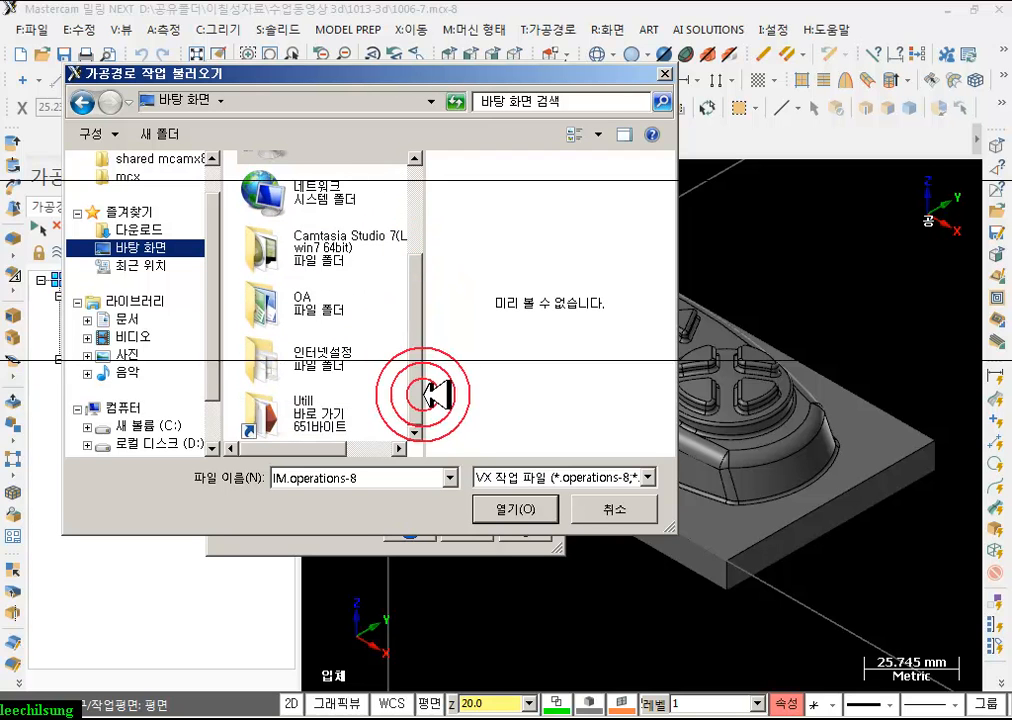
pyautogui.click(160, 443)
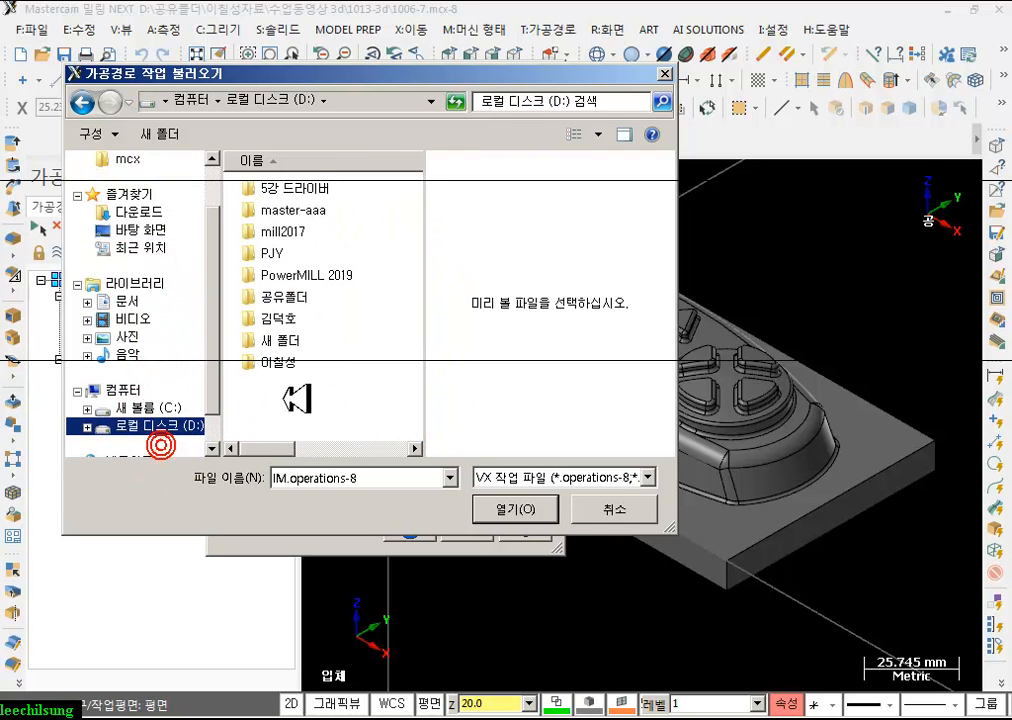
pyautogui.doubleClick(308, 296)
pyautogui.scroll(-2, 350, 320)
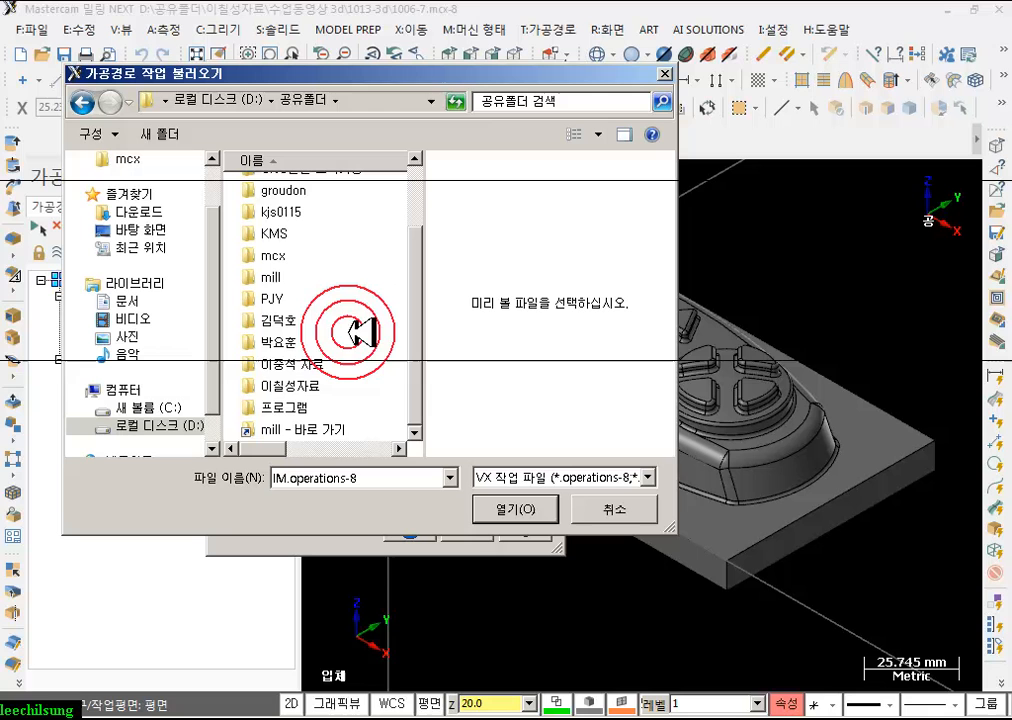
pyautogui.doubleClick(318, 385)
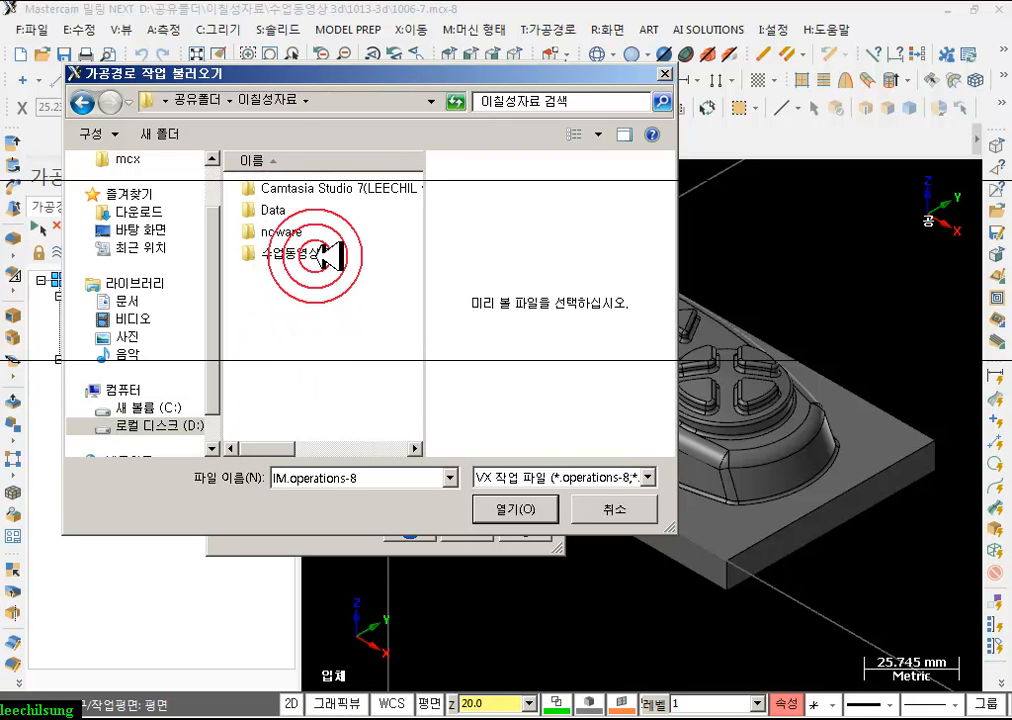
pyautogui.doubleClick(316, 255)
pyautogui.doubleClick(292, 297)
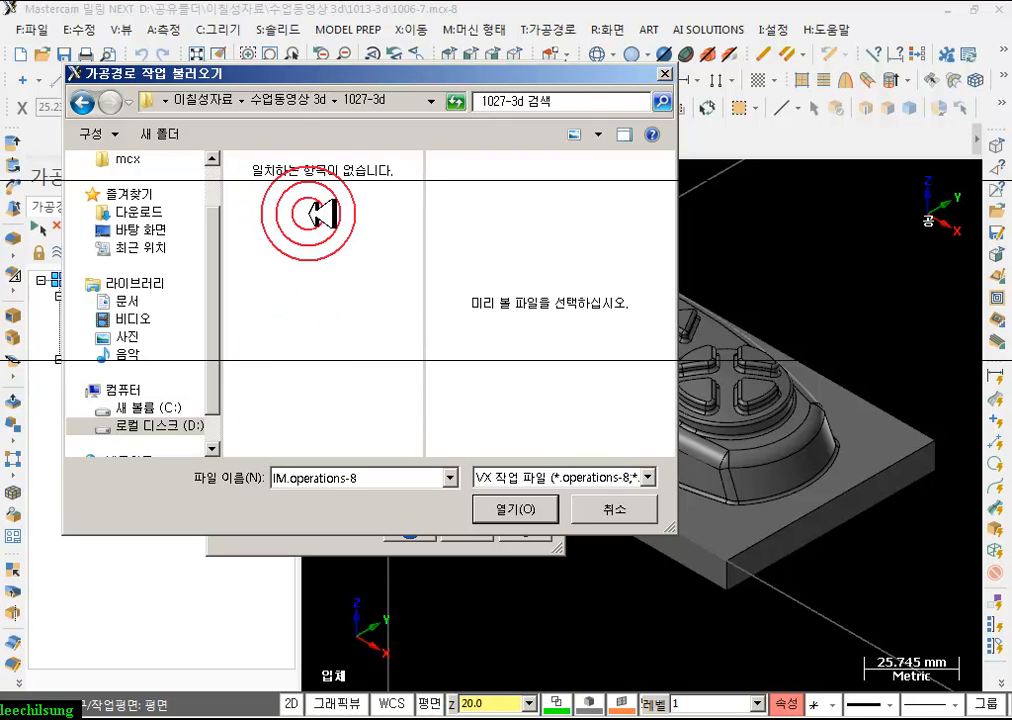
# - Filter the import source to Mastercam X files and preview 1027-6.mcx-8 in the 1027-3d folder
pyautogui.click(660, 478)
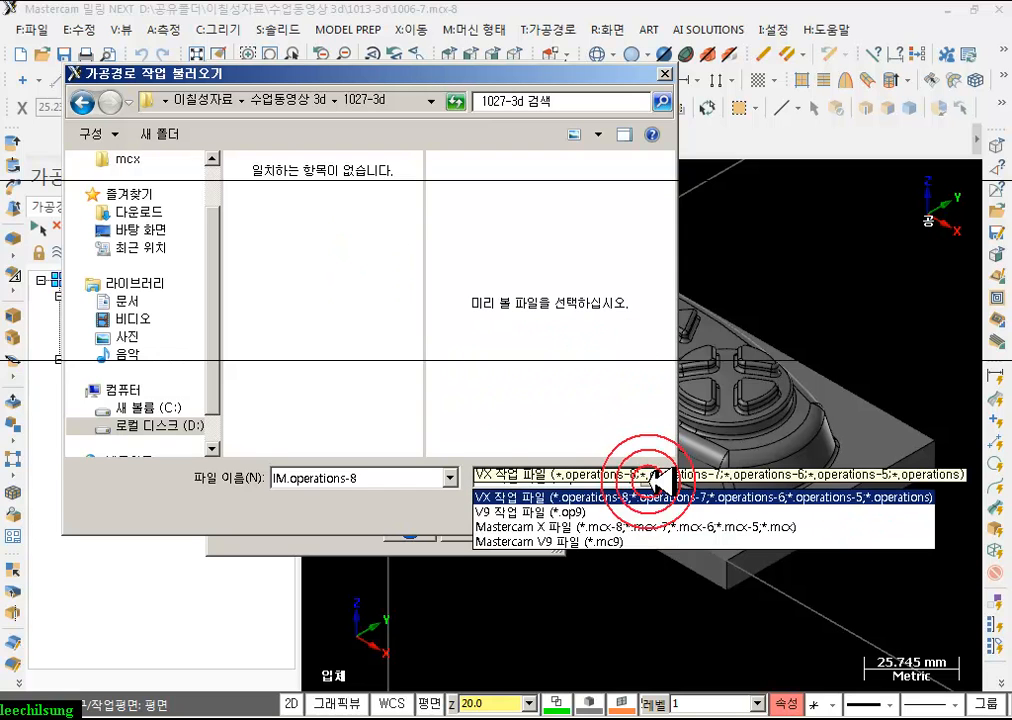
pyautogui.click(577, 527)
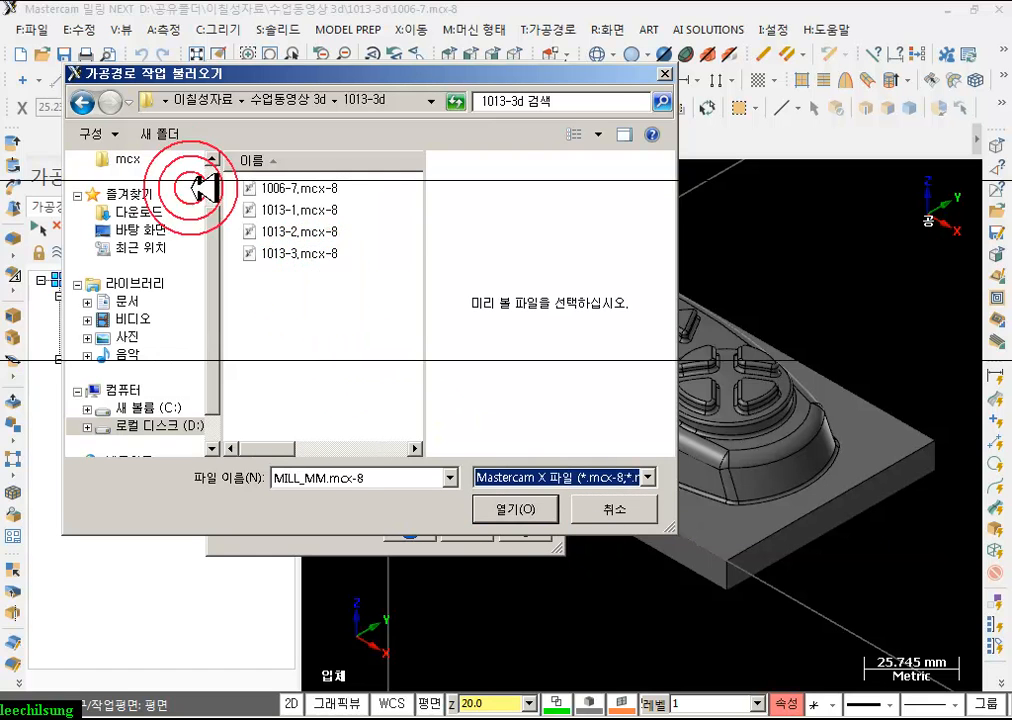
pyautogui.click(310, 100)
pyautogui.doubleClick(290, 296)
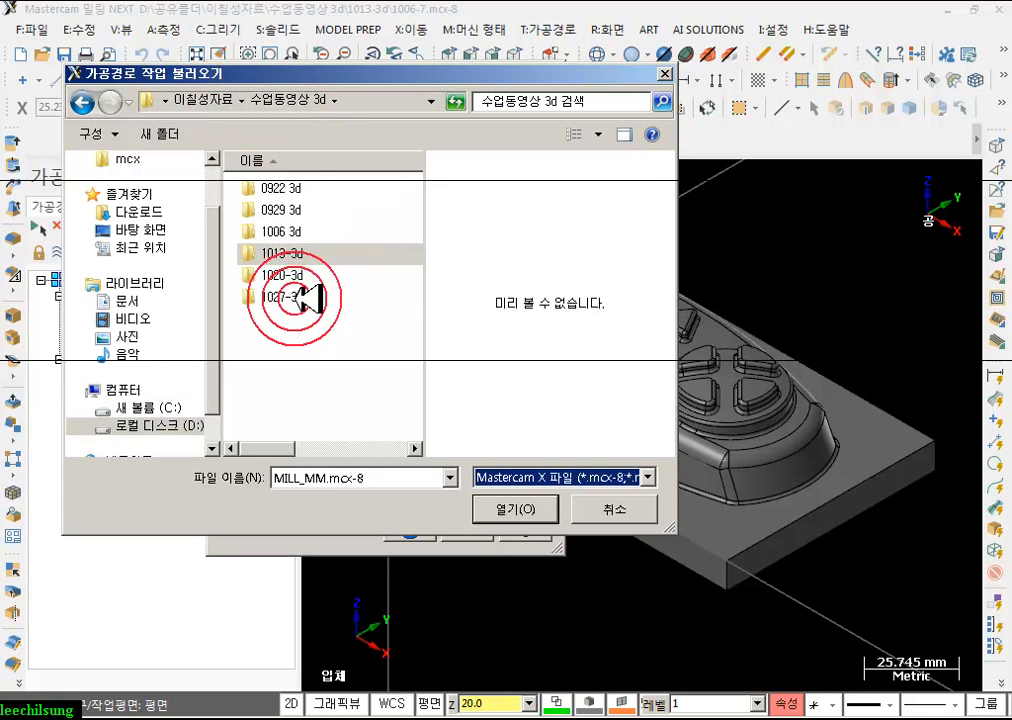
pyautogui.click(314, 226)
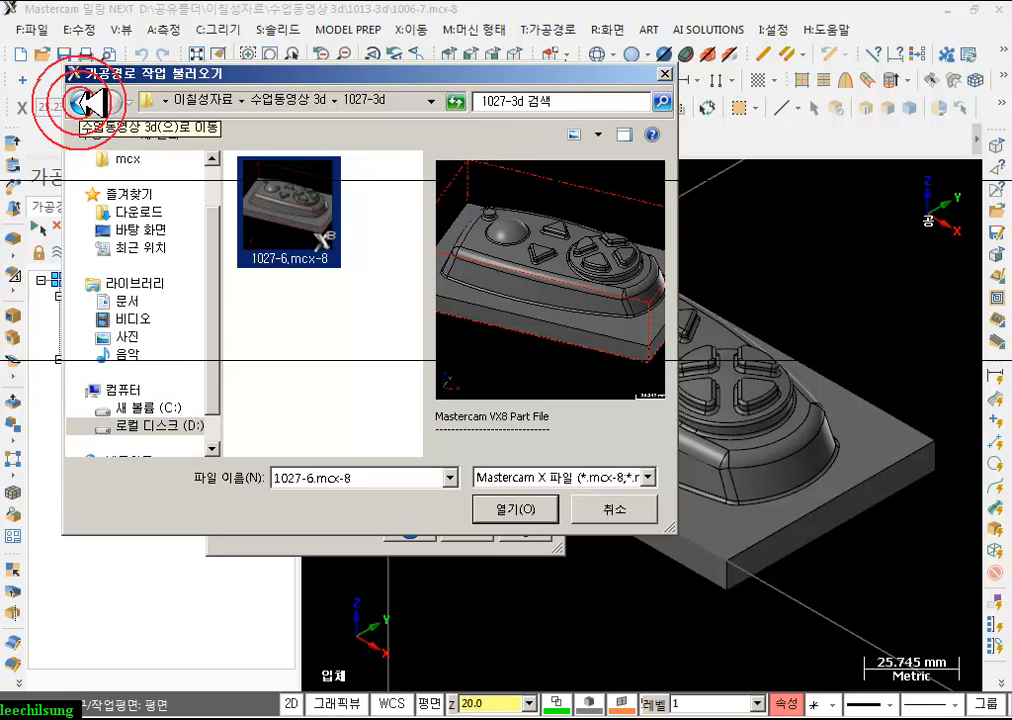
# - Check the 1020-3d and 1027-3d folders for a part file to import from and cancel the import
pyautogui.click(88, 101)
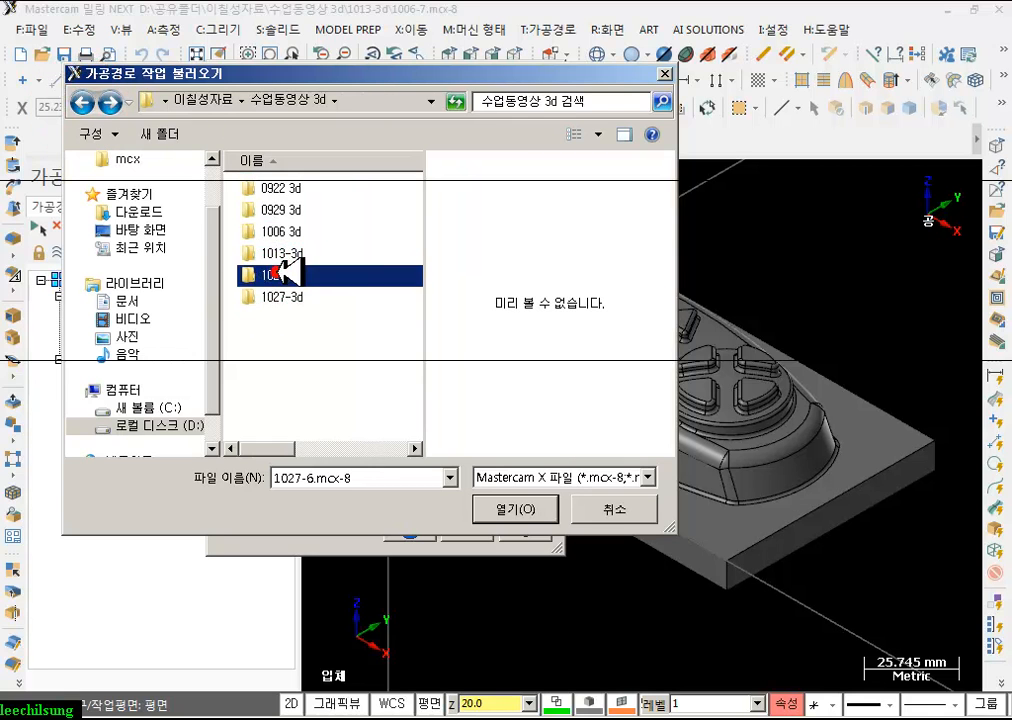
pyautogui.doubleClick(294, 272)
pyautogui.click(590, 477)
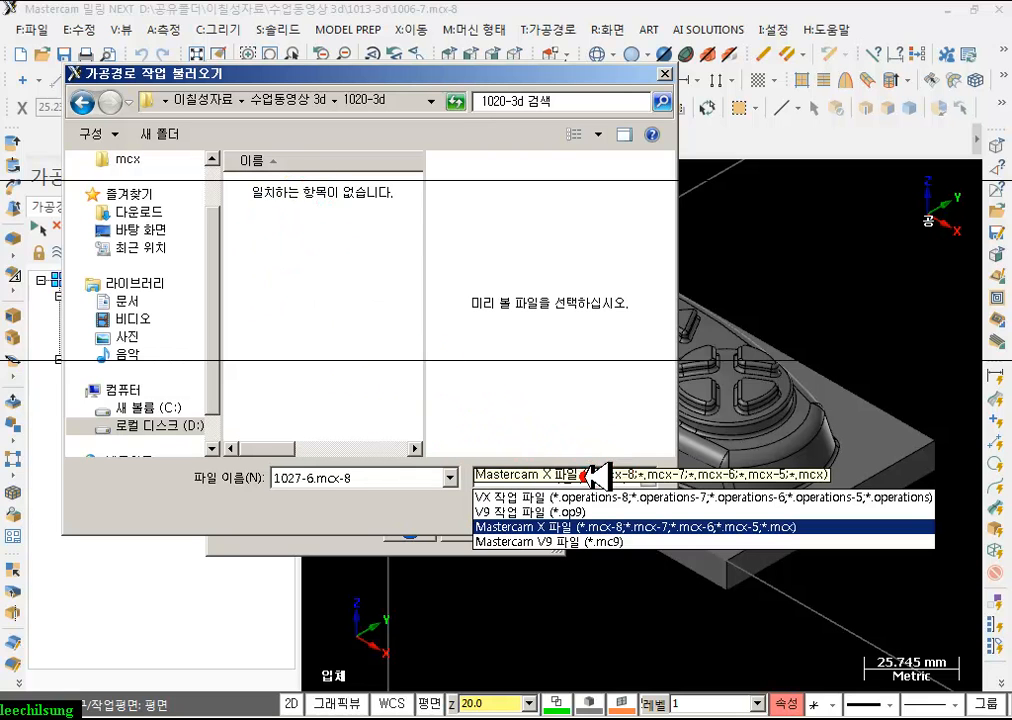
pyautogui.click(594, 526)
pyautogui.click(84, 102)
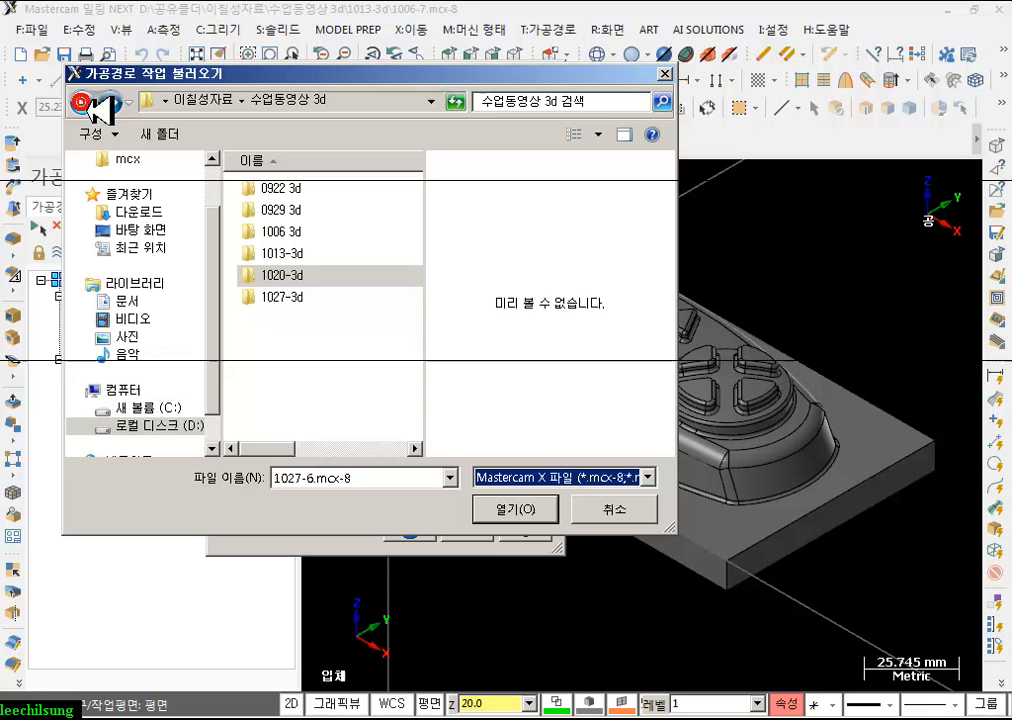
pyautogui.doubleClick(290, 297)
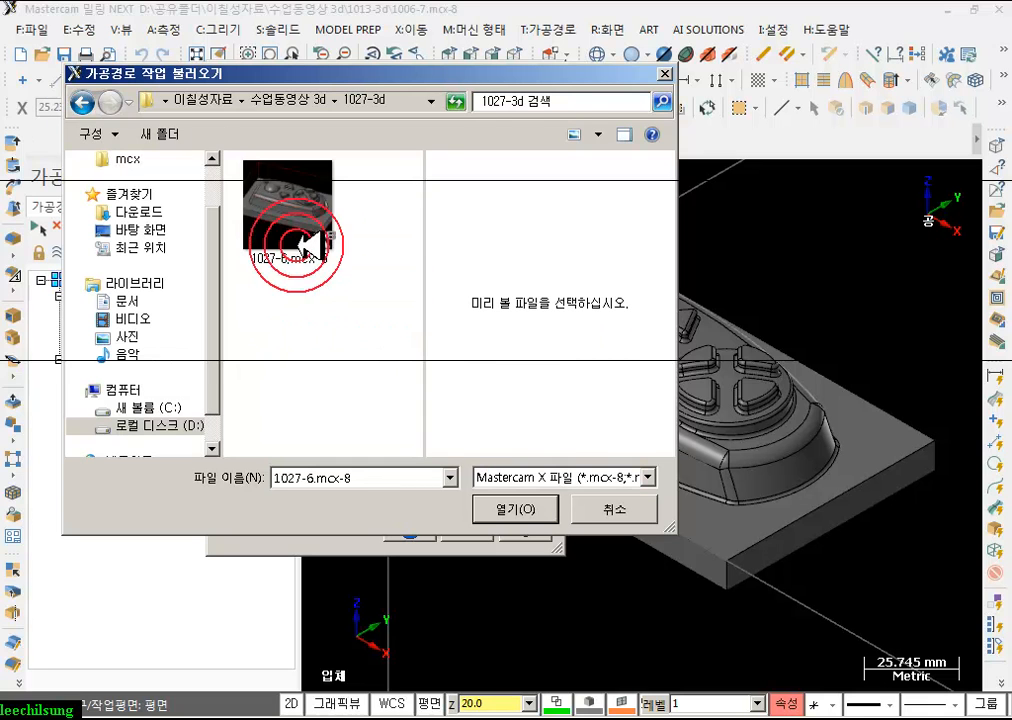
pyautogui.click(318, 226)
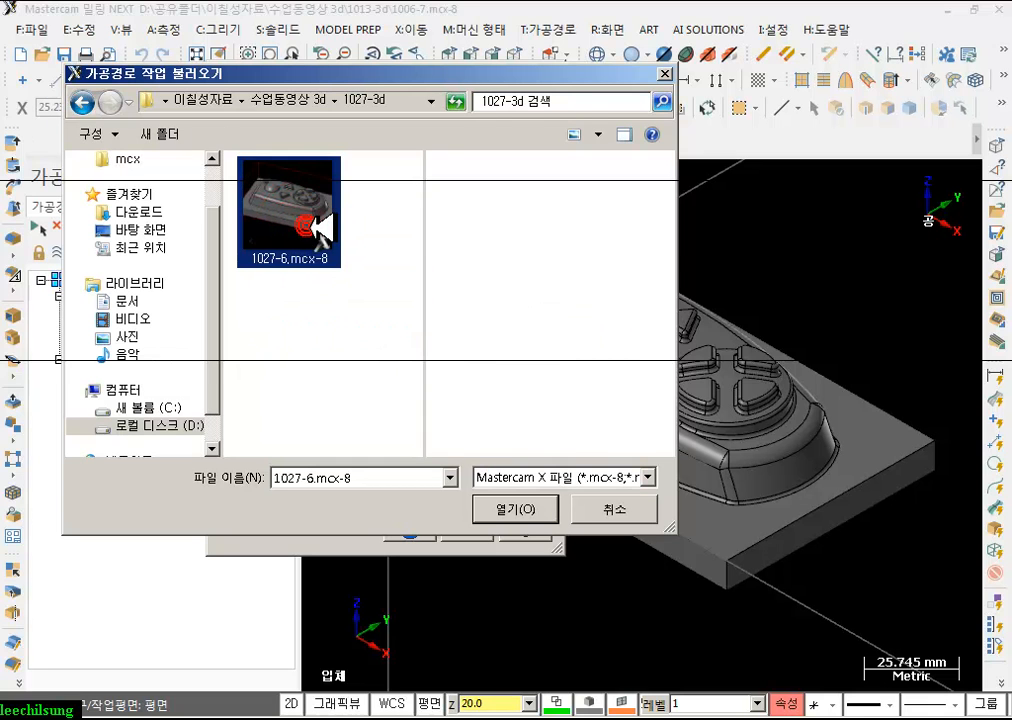
pyautogui.click(614, 511)
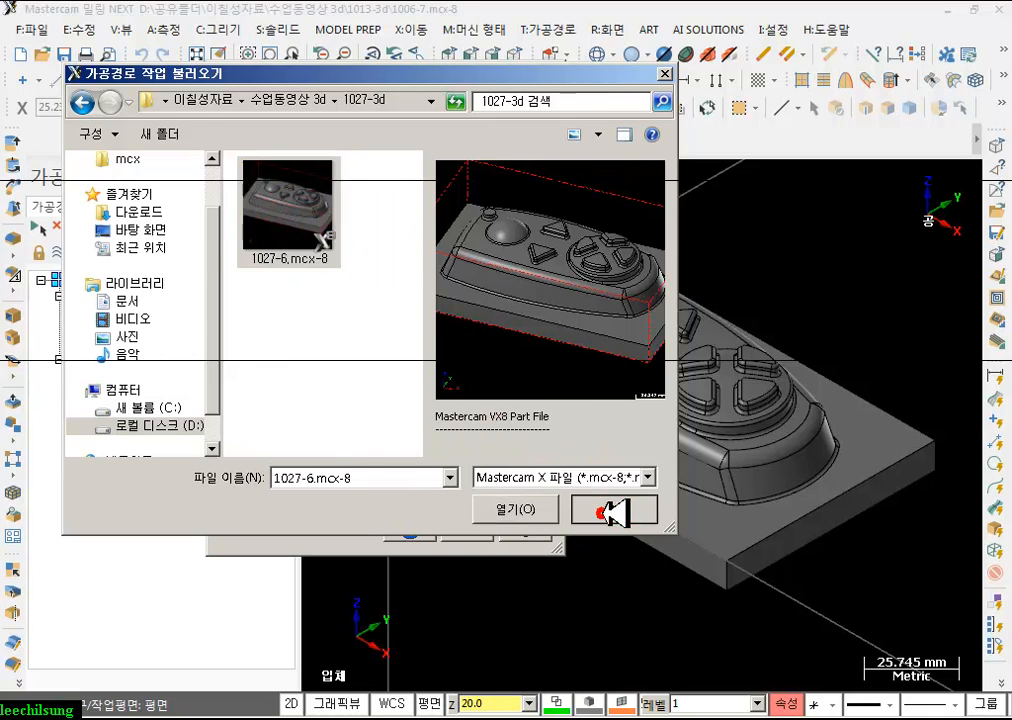
pyautogui.click(463, 526)
pyautogui.click(550, 348)
# - Switch to Windows Explorer and open the 1027-3d folder under 수업동영상 3d on drive D
pyautogui.click(946, 10)
pyautogui.click(490, 231)
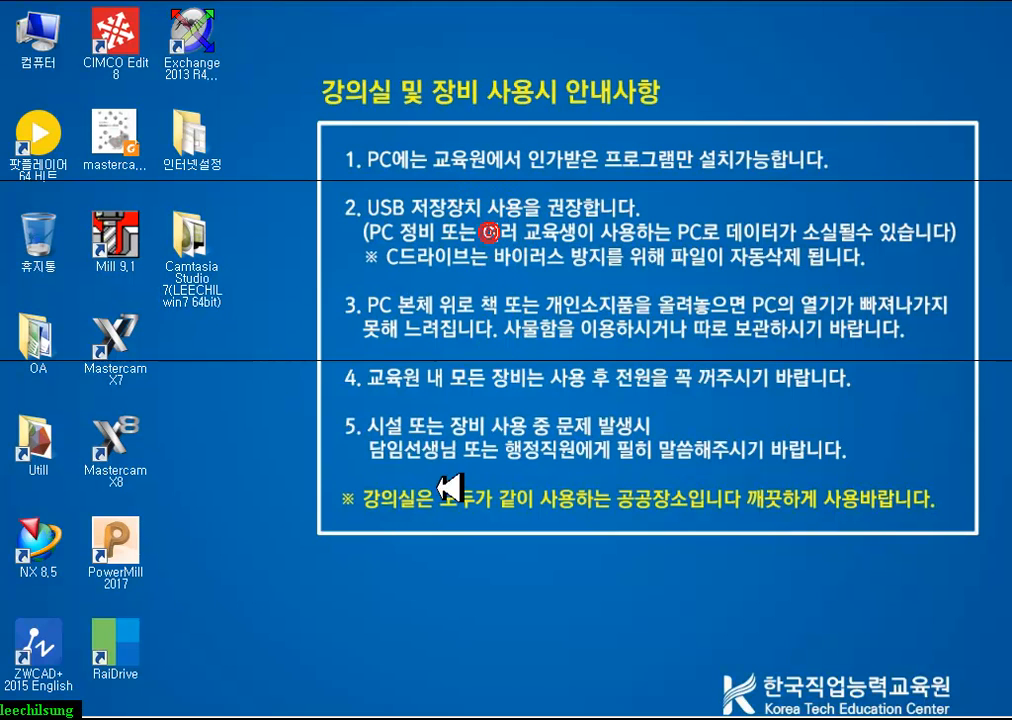
pyautogui.doubleClick(52, 45)
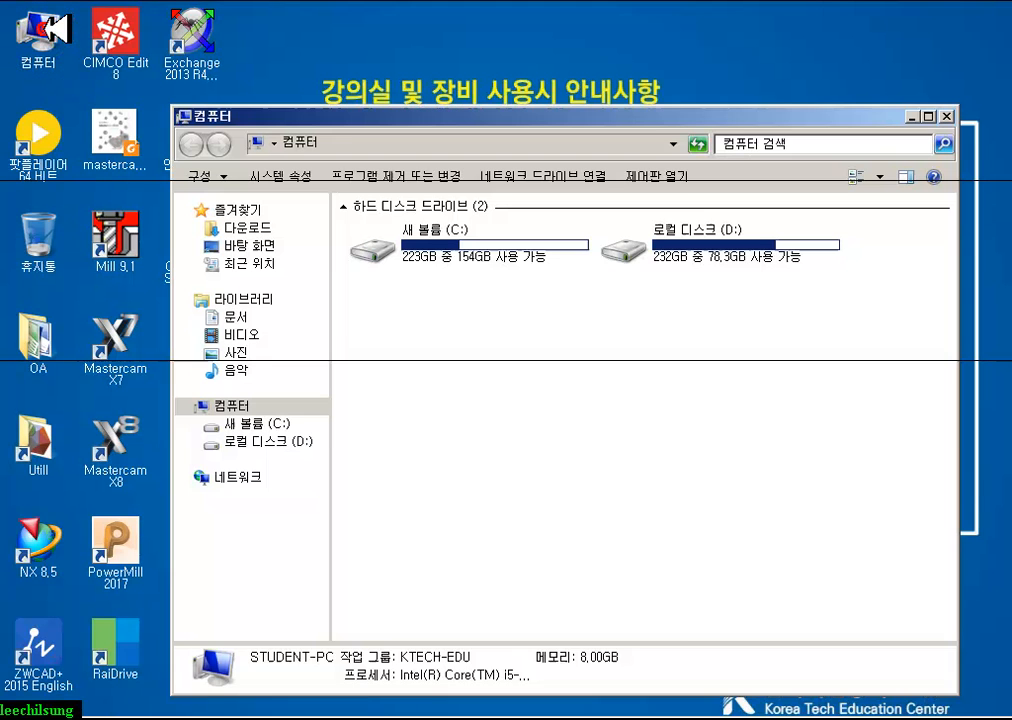
pyautogui.doubleClick(722, 276)
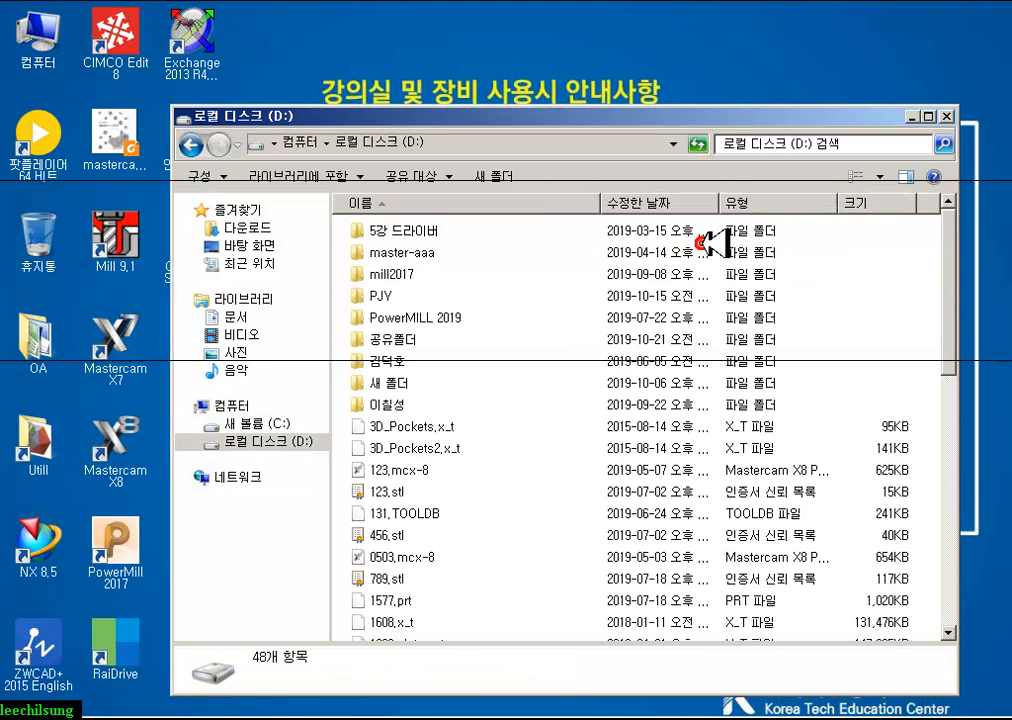
pyautogui.click(405, 405)
pyautogui.doubleClick(395, 340)
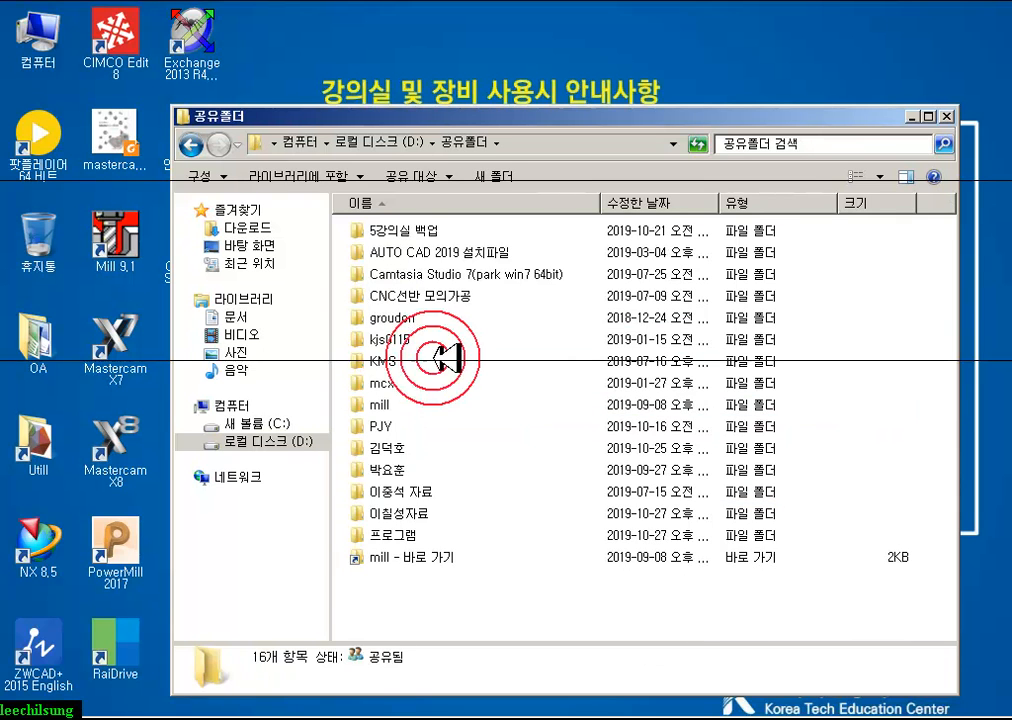
pyautogui.doubleClick(420, 513)
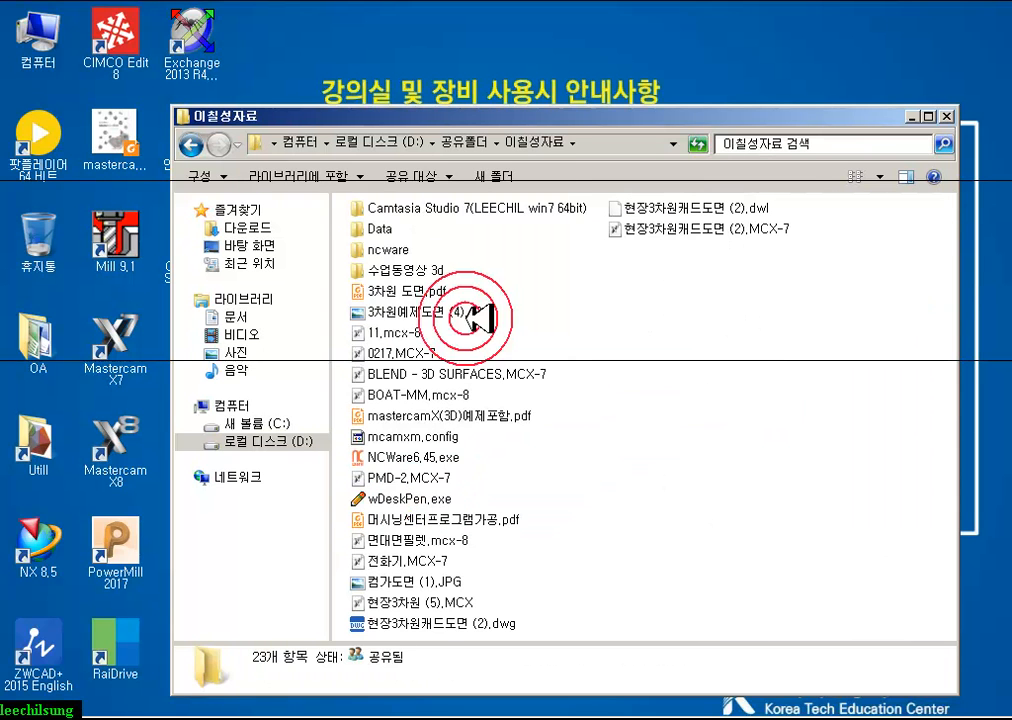
pyautogui.click(420, 270)
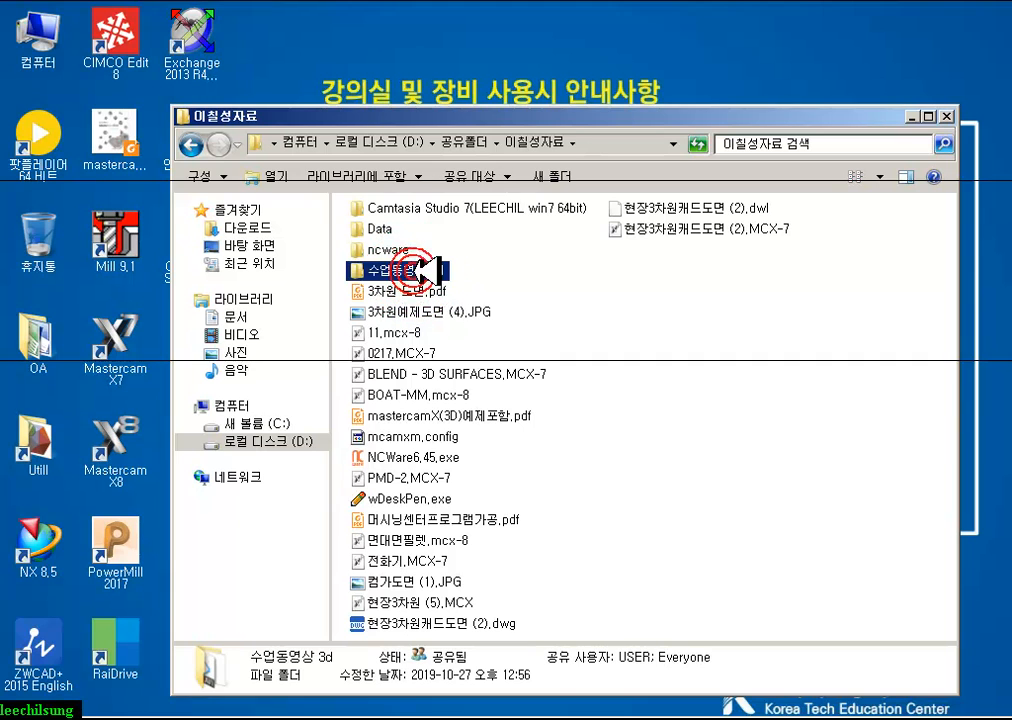
pyautogui.click(492, 277)
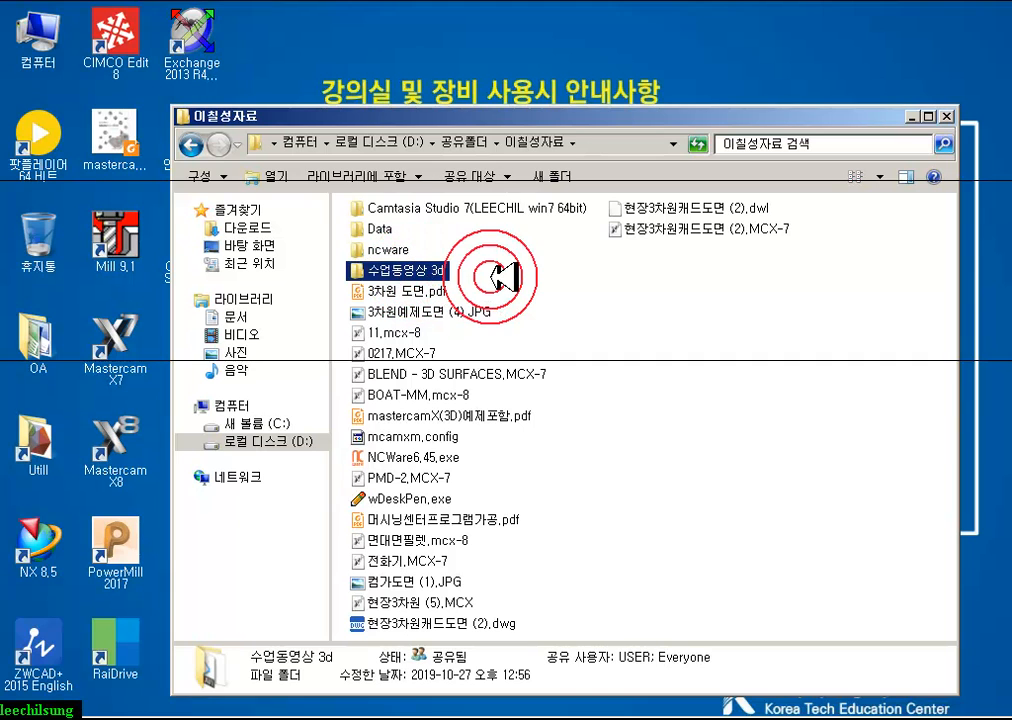
pyautogui.click(420, 270)
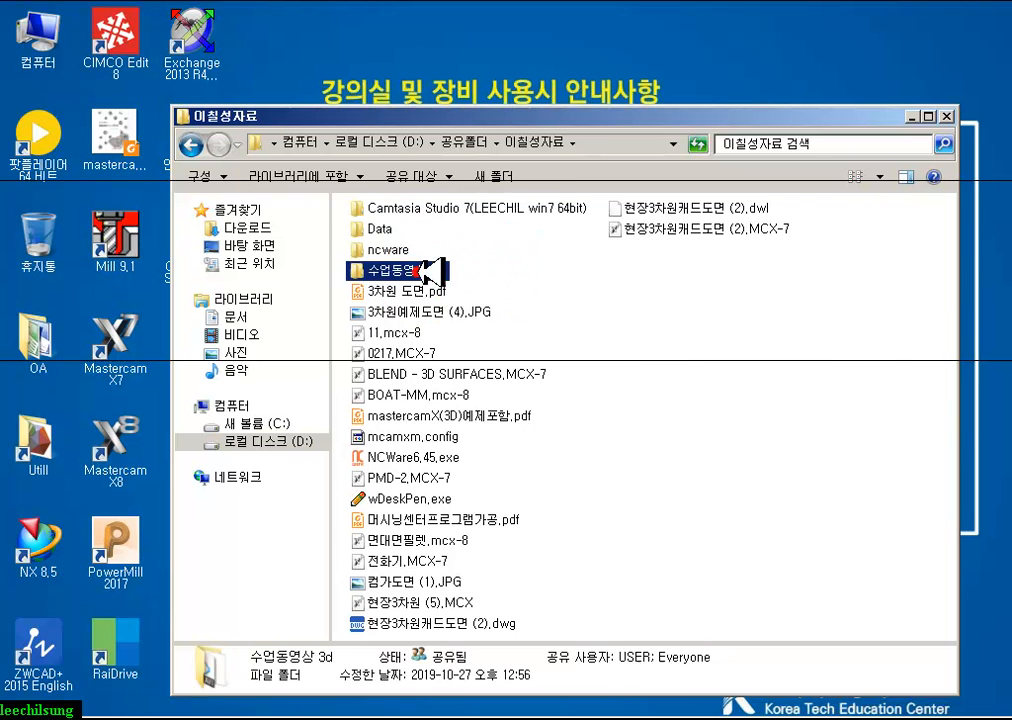
pyautogui.doubleClick(420, 270)
pyautogui.click(413, 348)
pyautogui.doubleClick(411, 341)
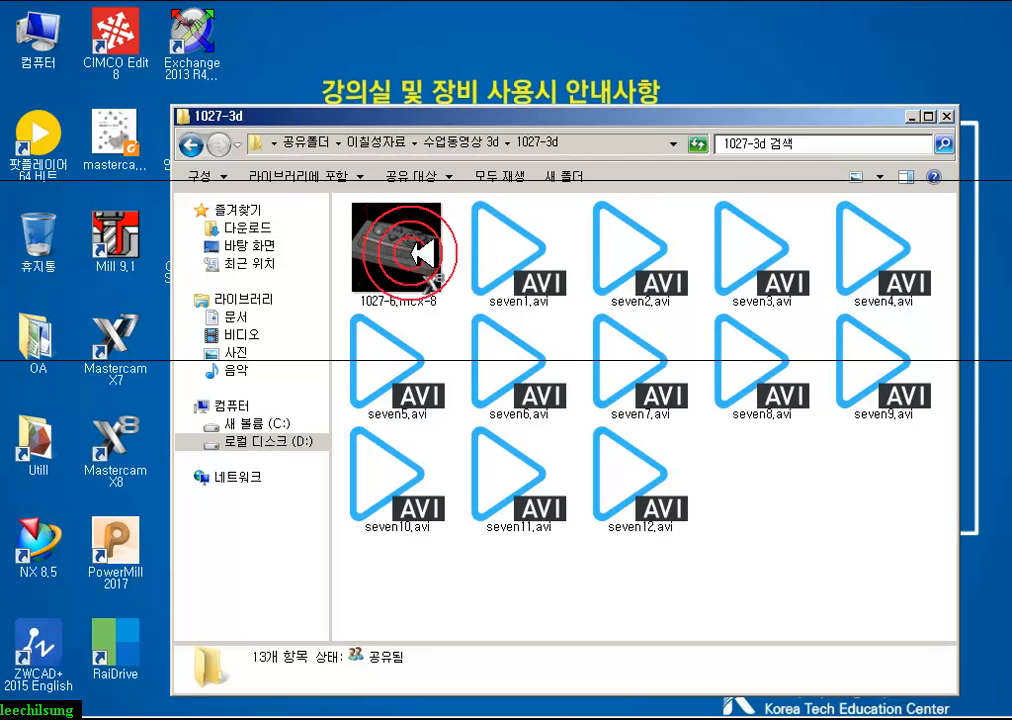
# - Look through the 1020-3d, 1013-3d and 1006 3d lesson folders for saved part files
pyautogui.click(190, 145)
pyautogui.doubleClick(395, 316)
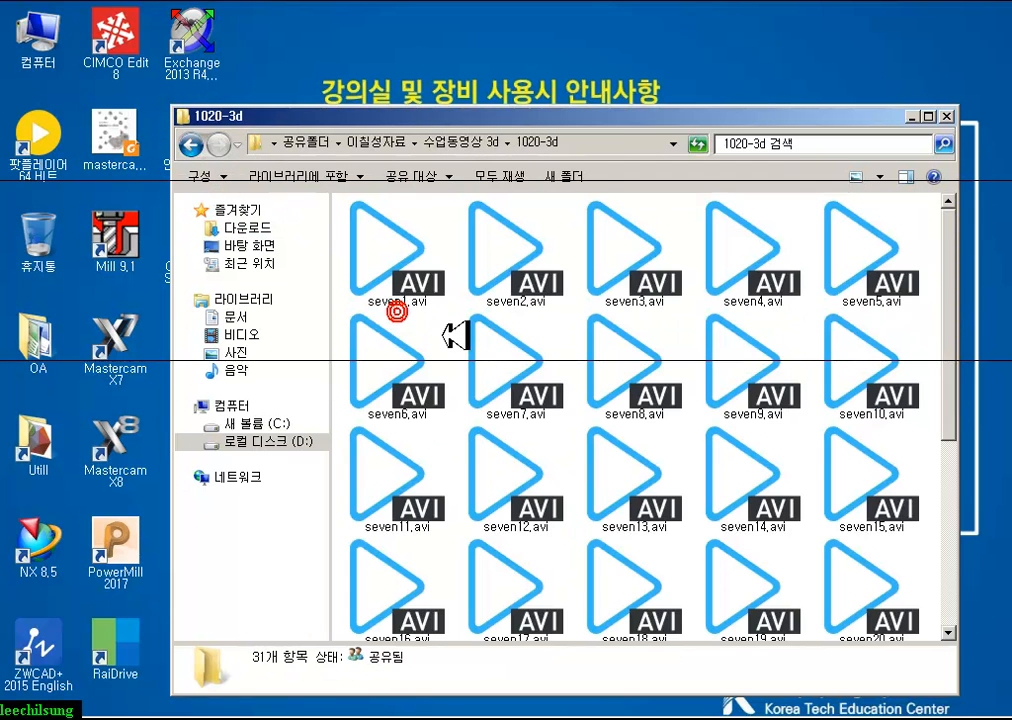
pyautogui.click(190, 145)
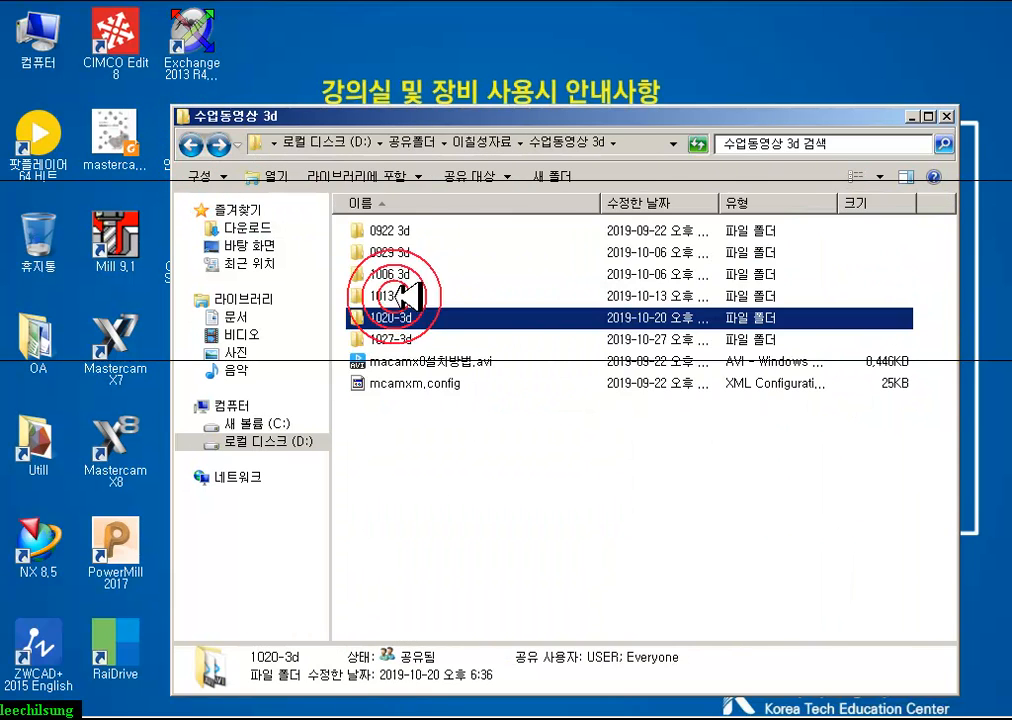
pyautogui.doubleClick(396, 296)
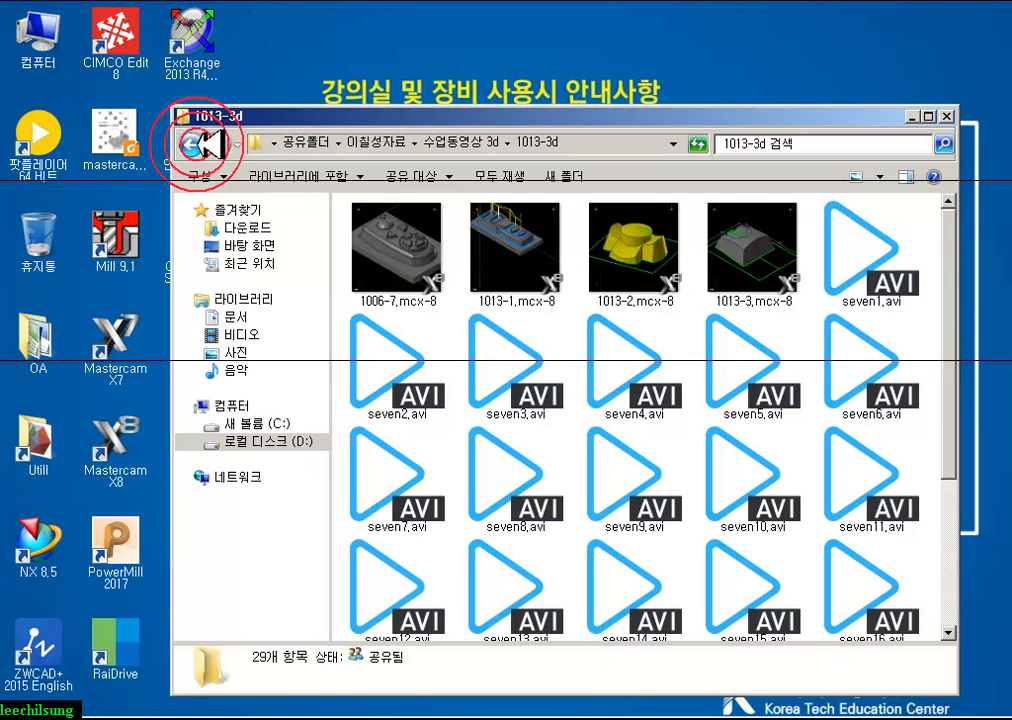
pyautogui.click(192, 145)
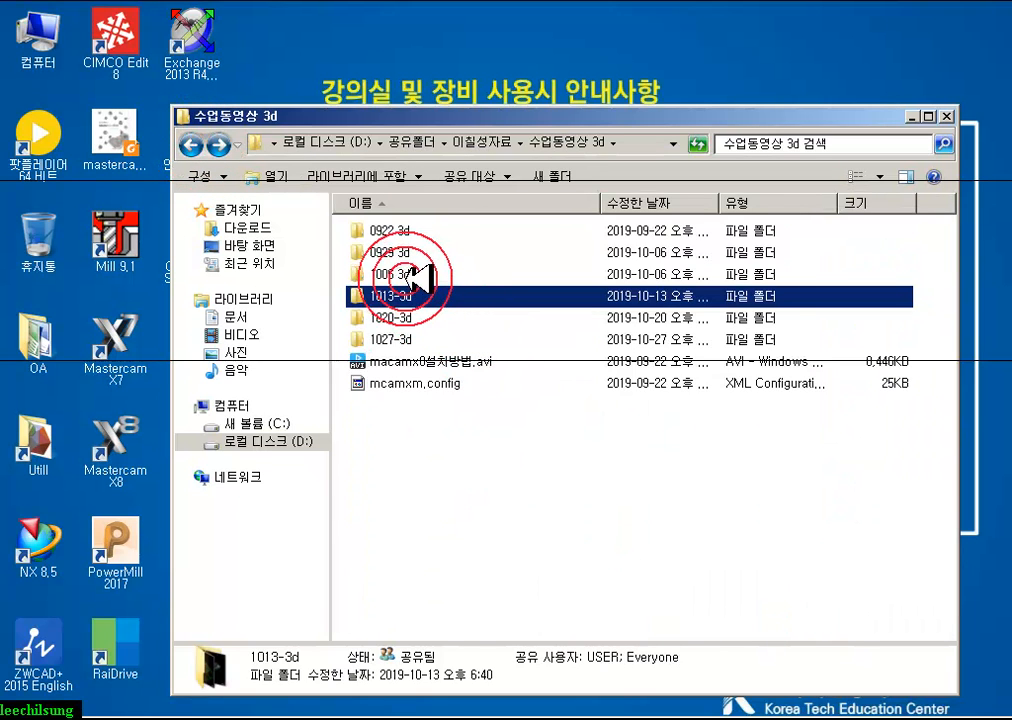
pyautogui.doubleClick(412, 274)
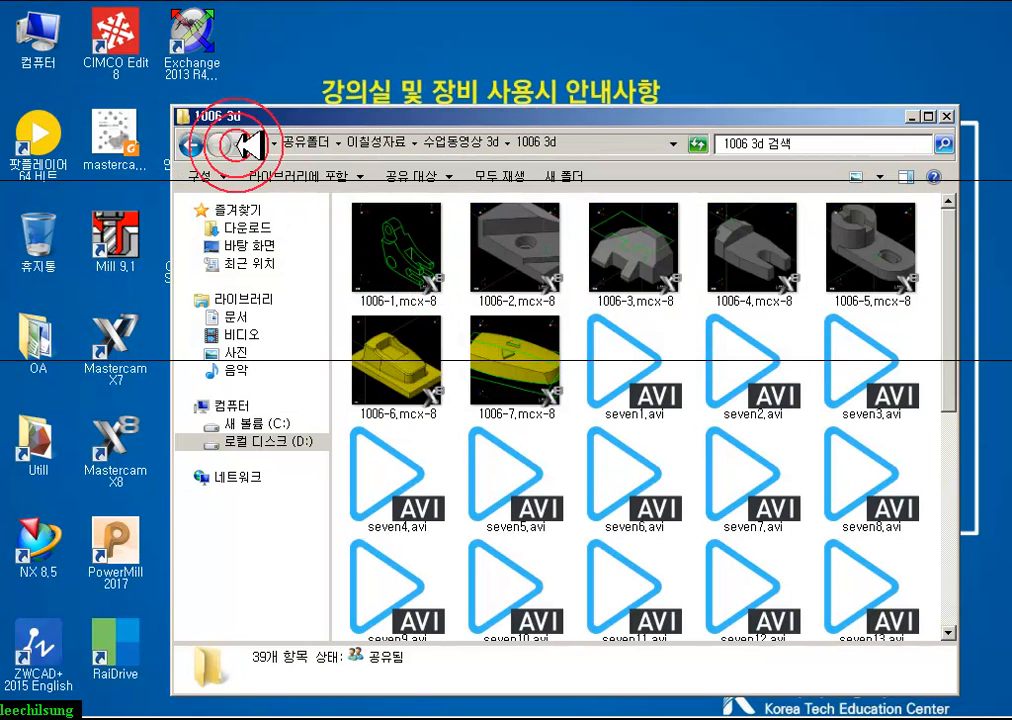
pyautogui.click(205, 150)
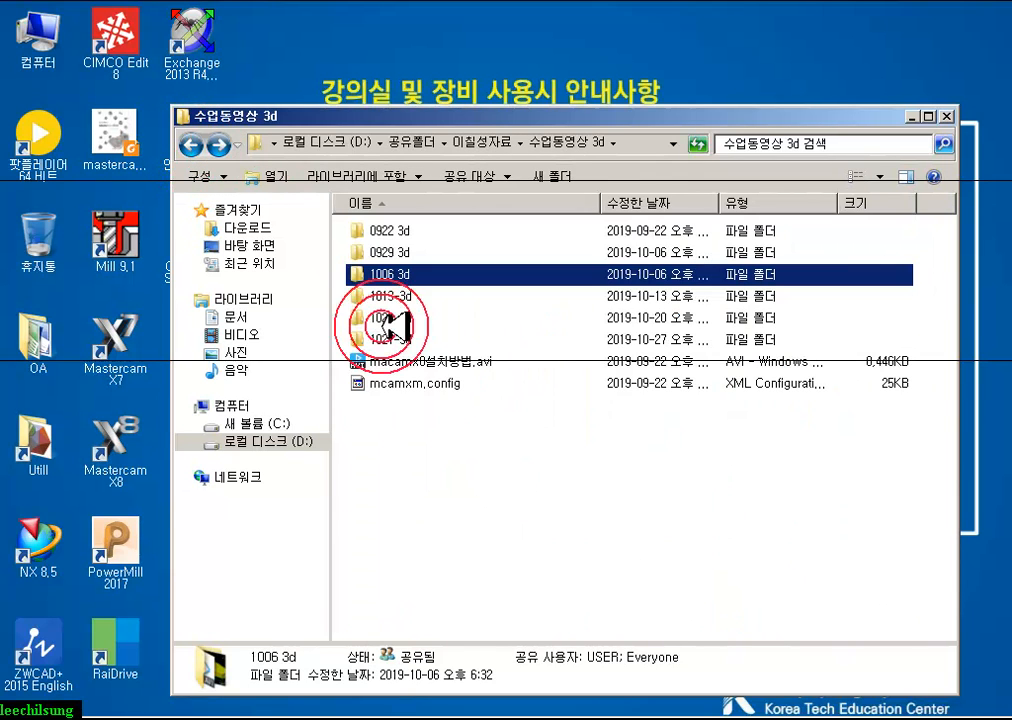
pyautogui.moveTo(333, 719)
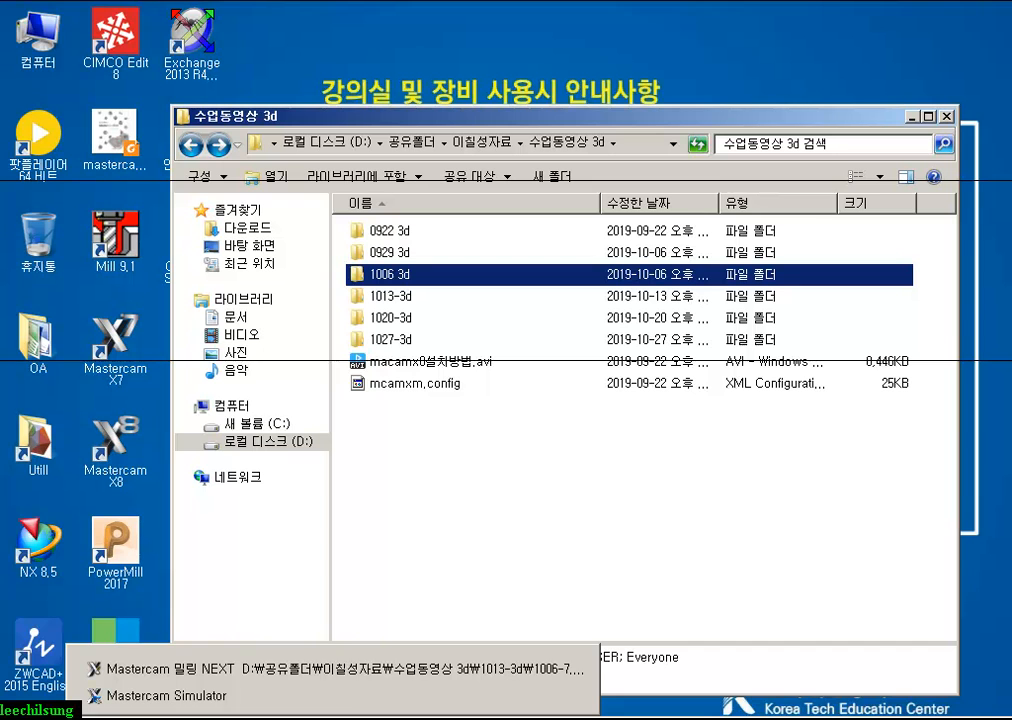
# - Check the 1027-3d folder for a saved part file, close the Explorer window and switch back to Mastercam
pyautogui.click(348, 665)
pyautogui.click(430, 479)
pyautogui.doubleClick(413, 339)
pyautogui.click(422, 246)
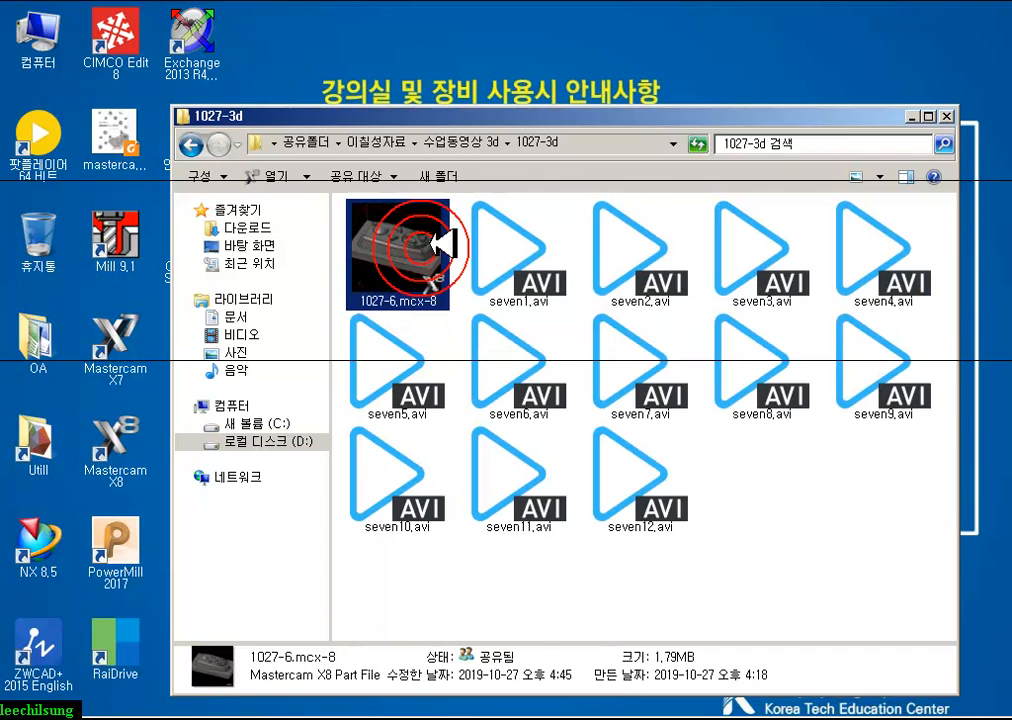
pyautogui.click(813, 499)
pyautogui.click(985, 116)
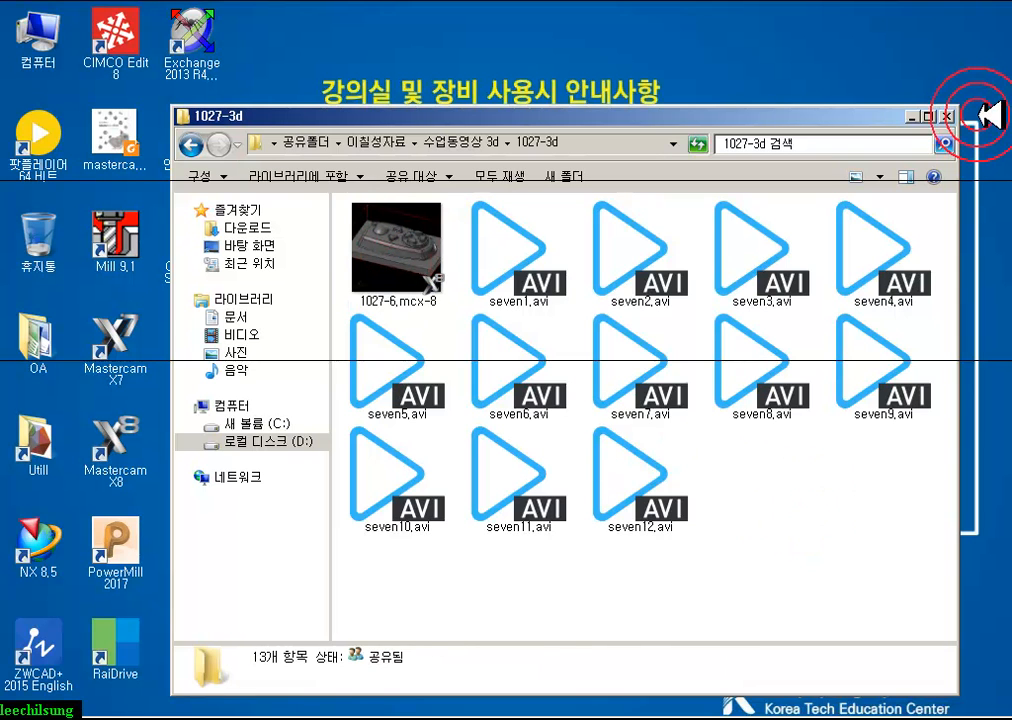
pyautogui.click(945, 116)
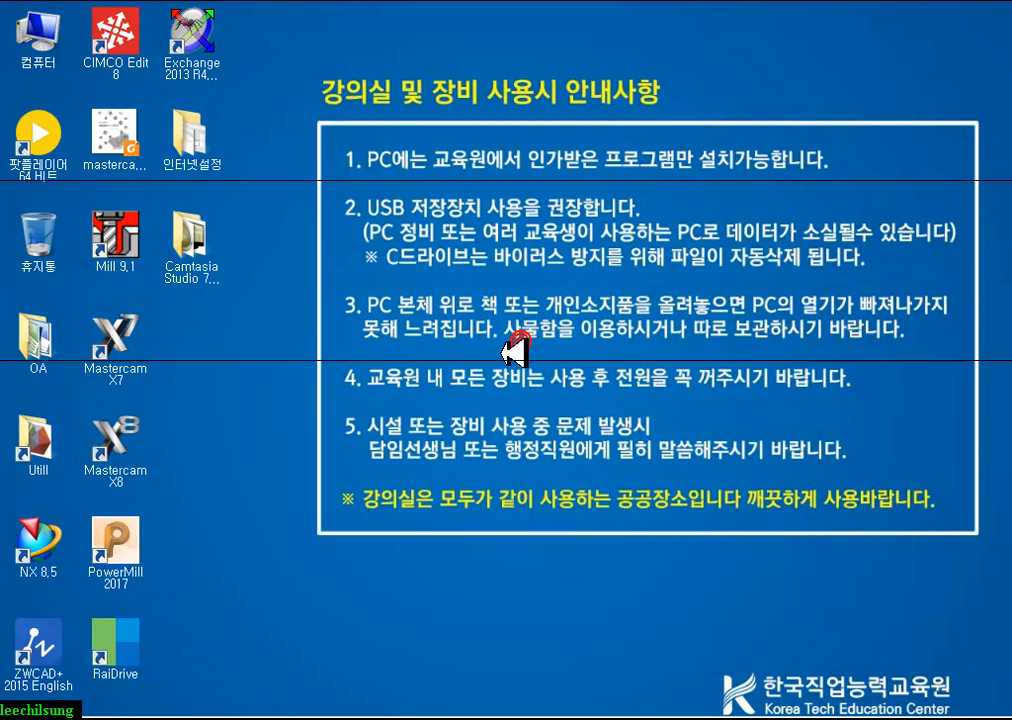
pyautogui.click(290, 672)
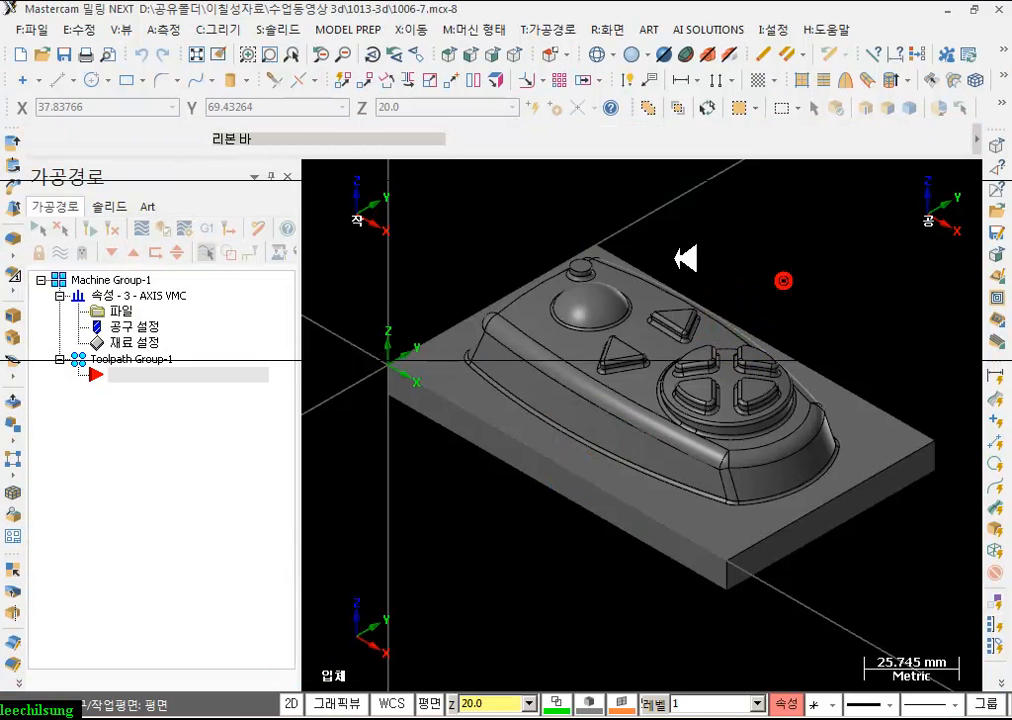
# - Define rectangular stock around all solids, ignoring 2D construction mode, with a Z height of 36 and a stock origin Z of 26
pyautogui.scroll(1, 654, 255)
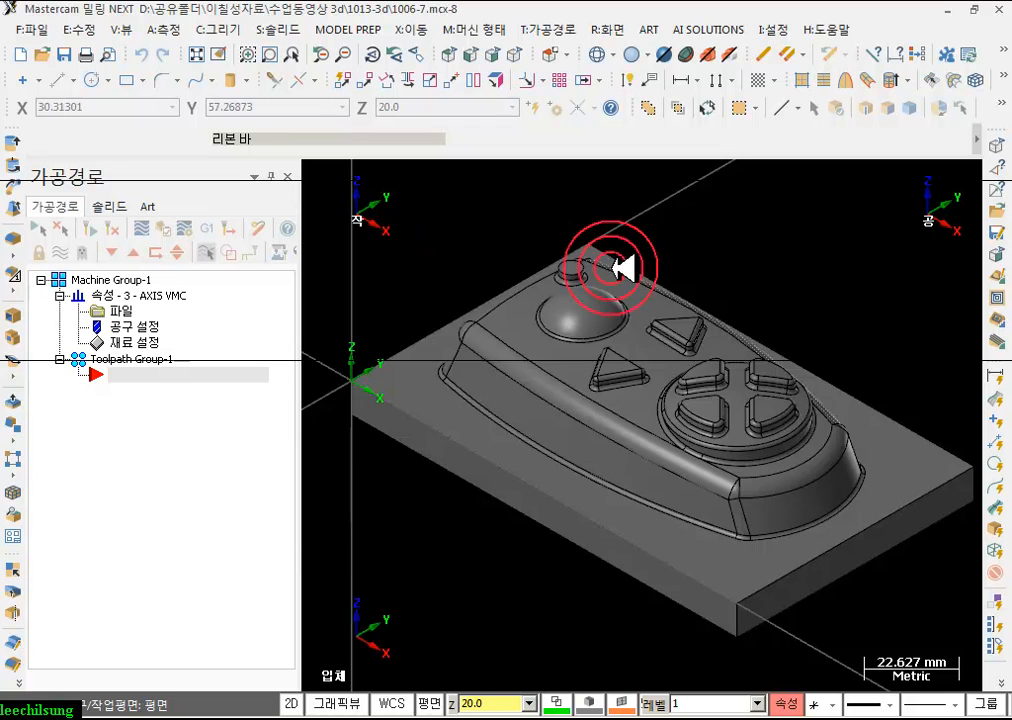
pyautogui.scroll(-1, 605, 267)
pyautogui.scroll(-5, 573, 443)
pyautogui.scroll(3, 536, 266)
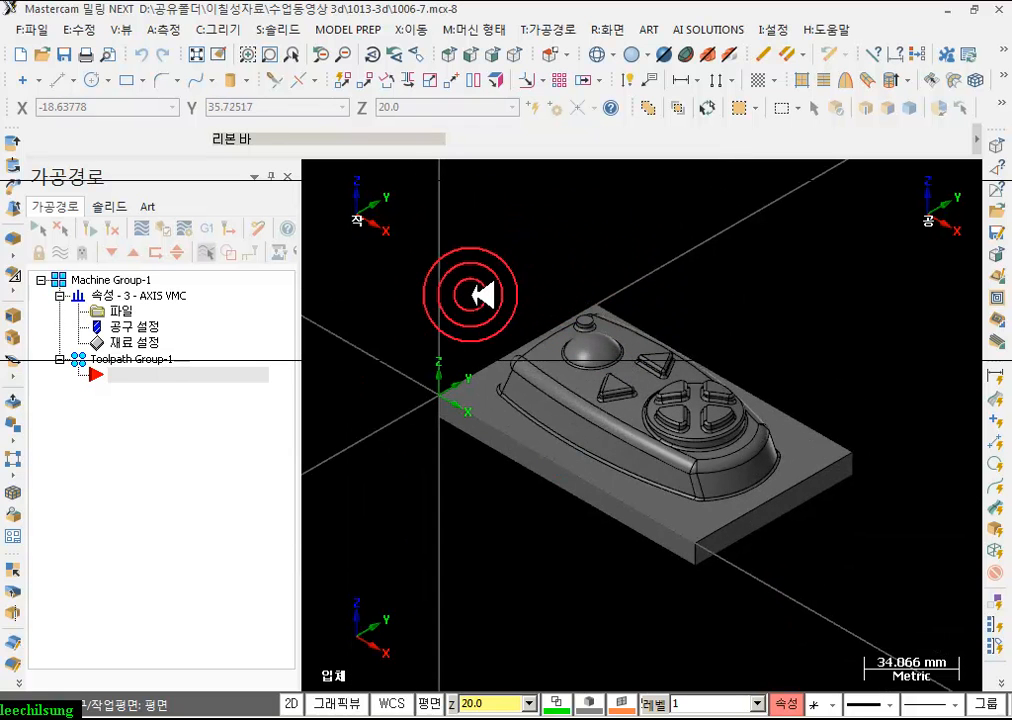
pyautogui.click(120, 342)
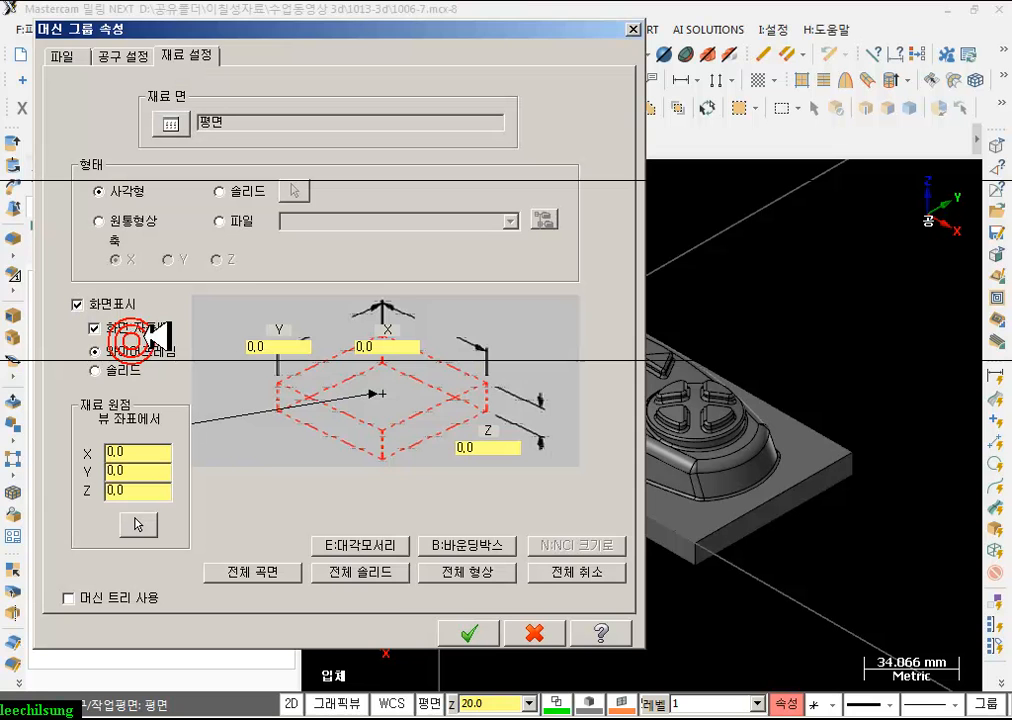
pyautogui.click(393, 567)
pyautogui.click(477, 405)
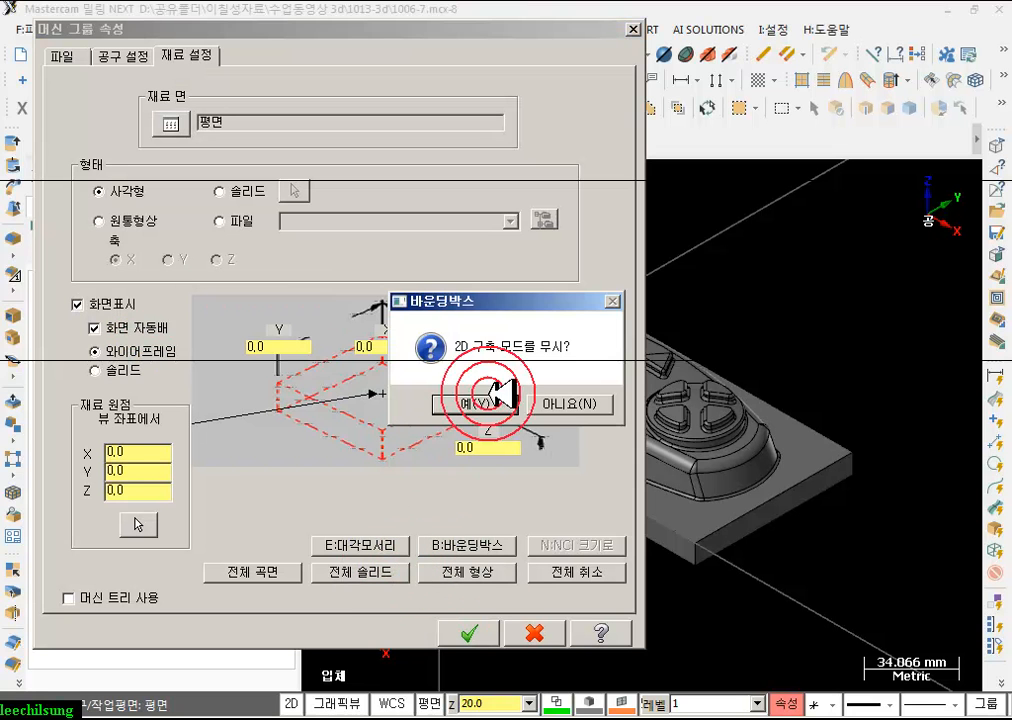
pyautogui.moveTo(490, 447); pyautogui.dragTo(402, 466)
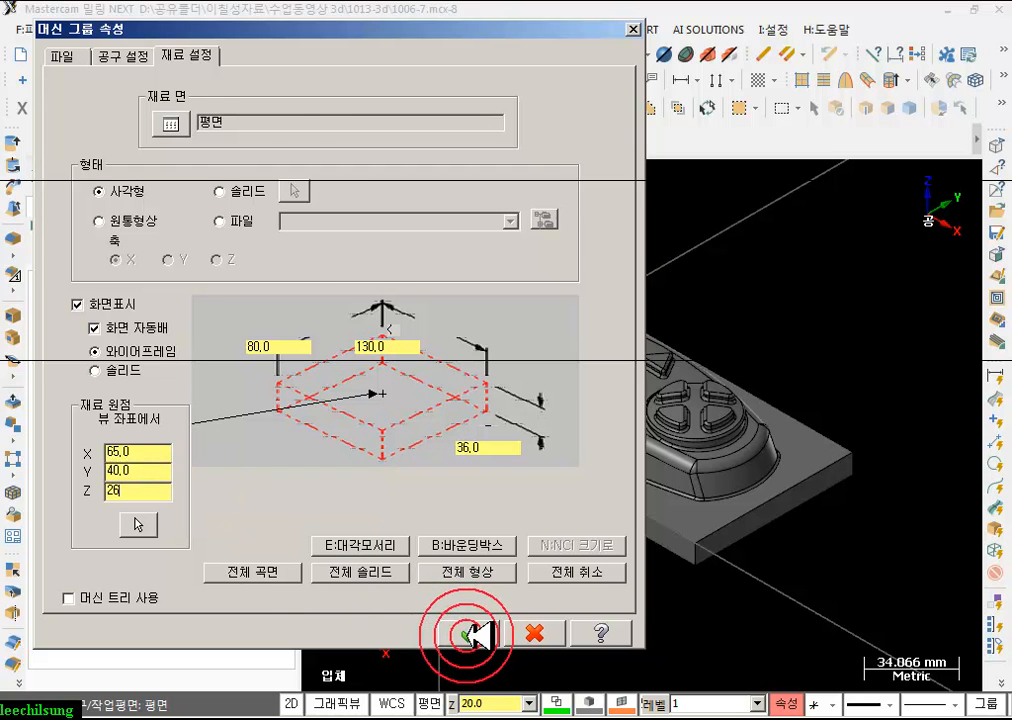
# - Set user-defined spindle speed 3000 with feed, retract and plunge rates of 1000, enable sequential tool numbering and confirm the machine group properties
pyautogui.click(66, 56)
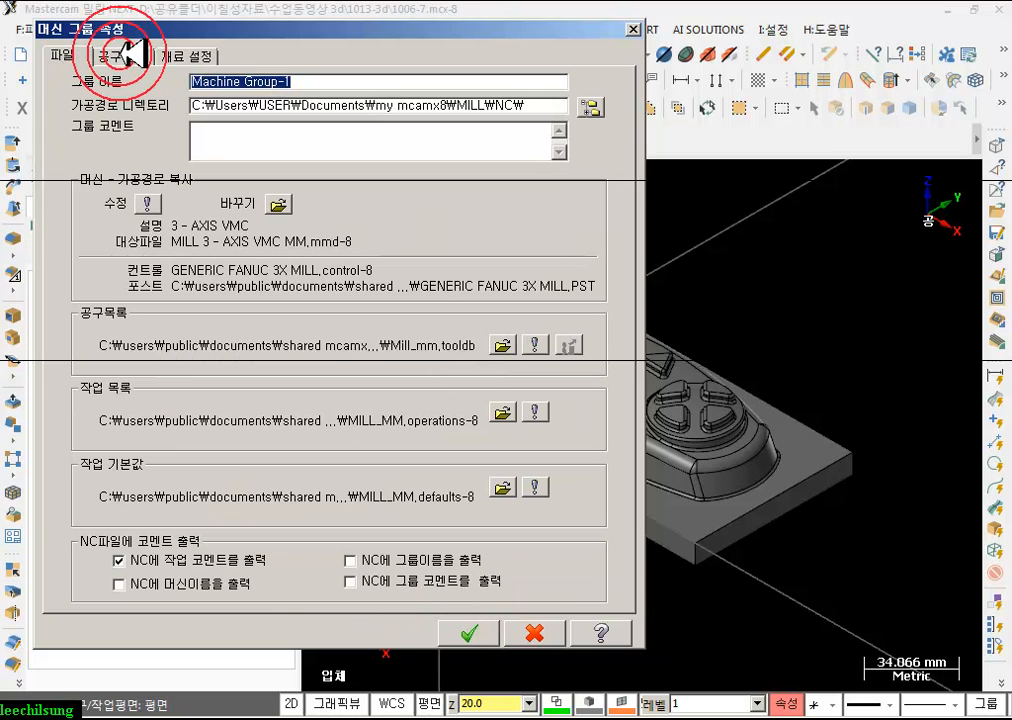
pyautogui.click(132, 52)
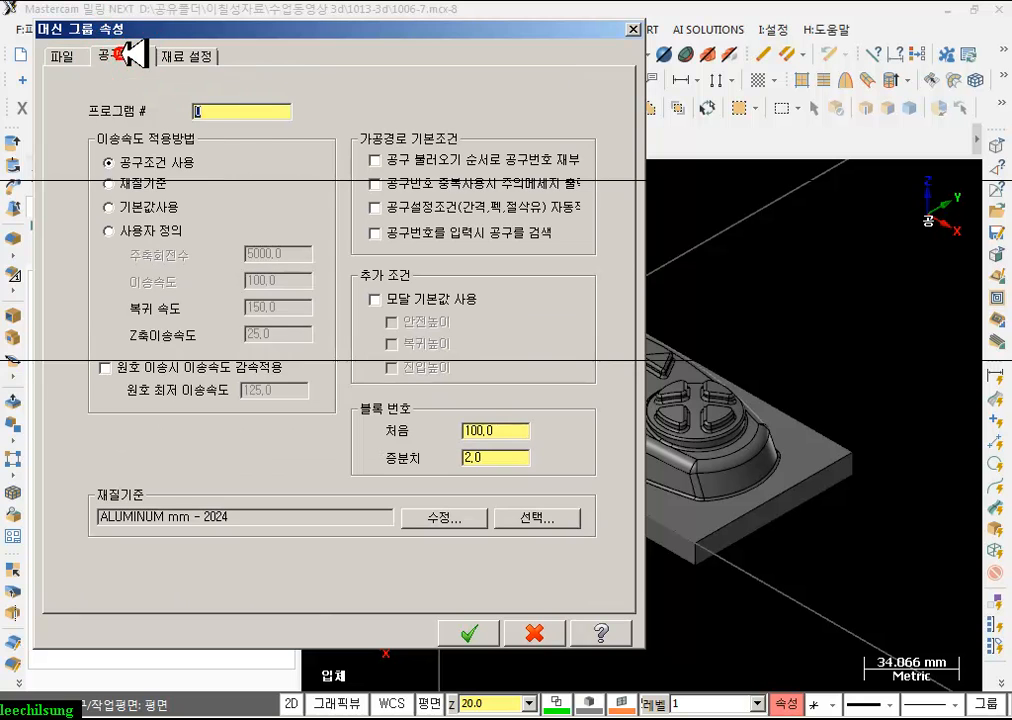
pyautogui.click(130, 231)
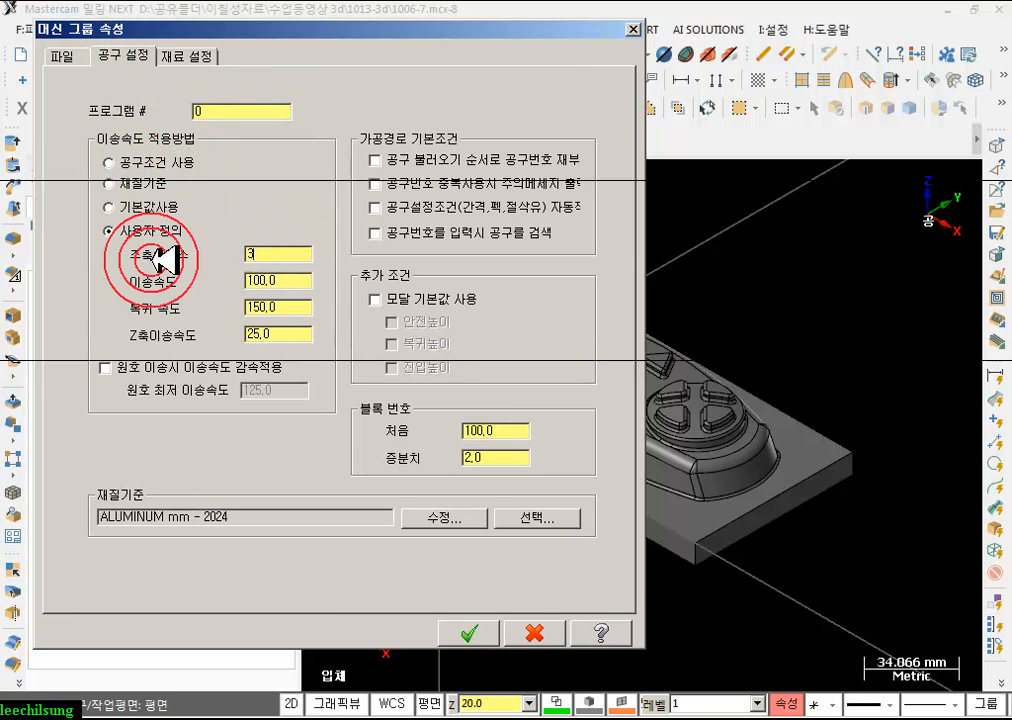
pyautogui.write('3000')
pyautogui.click(290, 280)
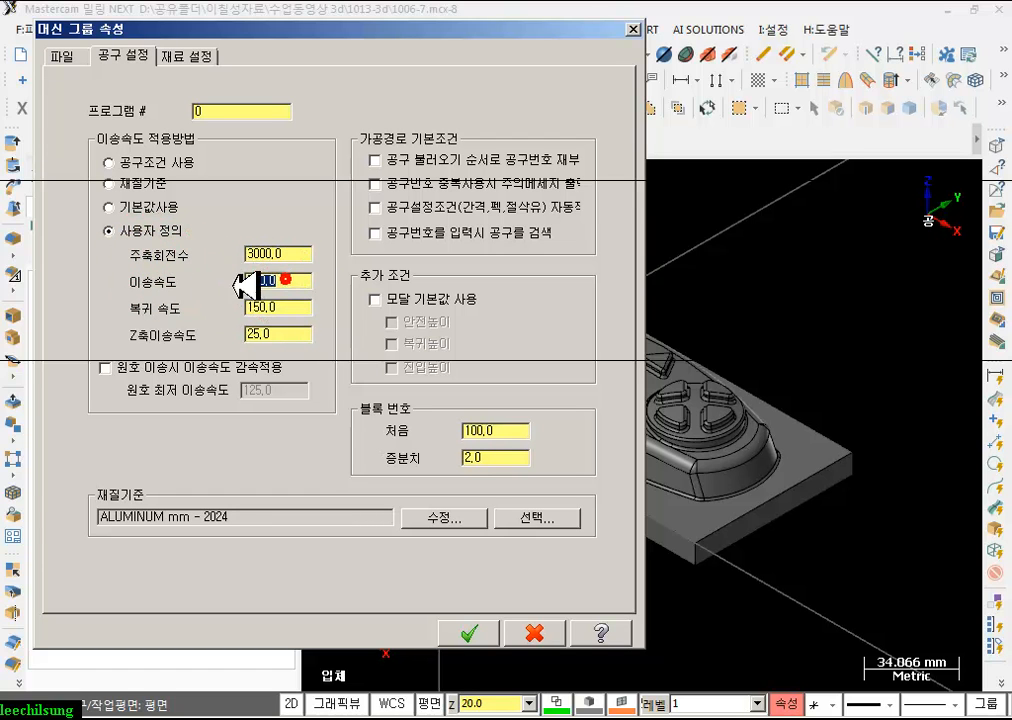
pyautogui.write('1000')
pyautogui.click(266, 305)
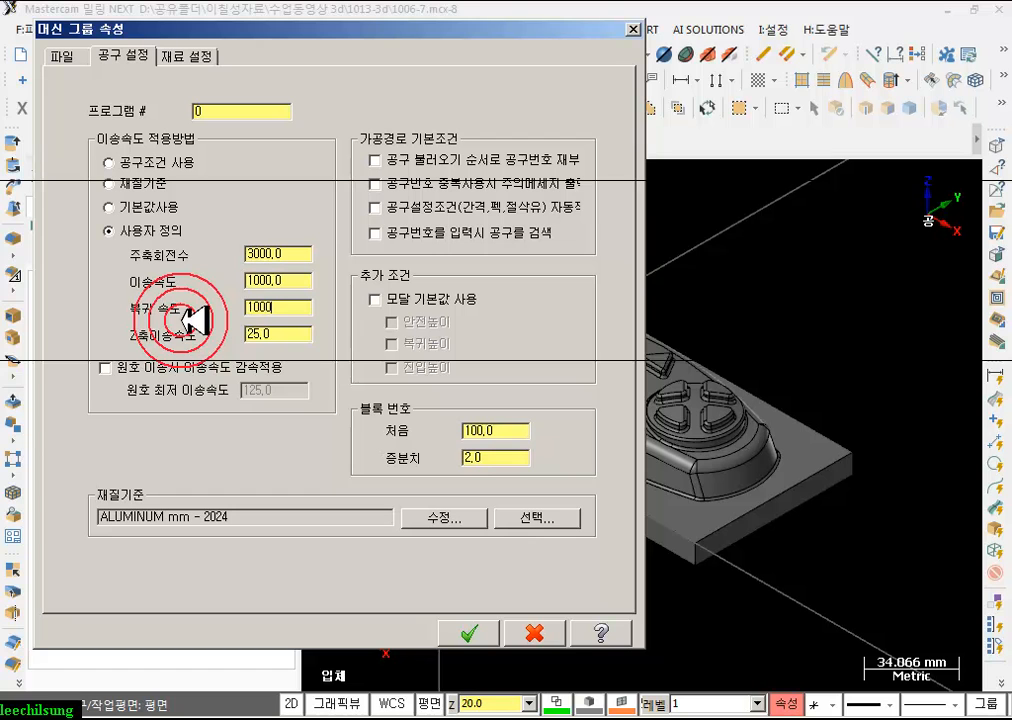
pyautogui.click(286, 337)
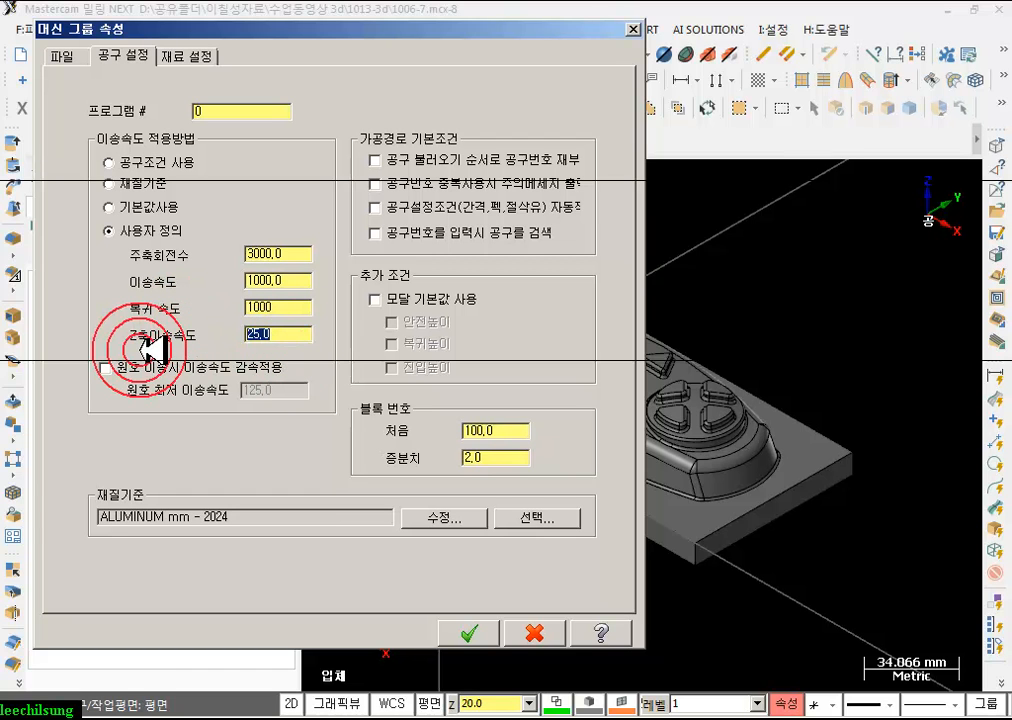
pyautogui.click(376, 158)
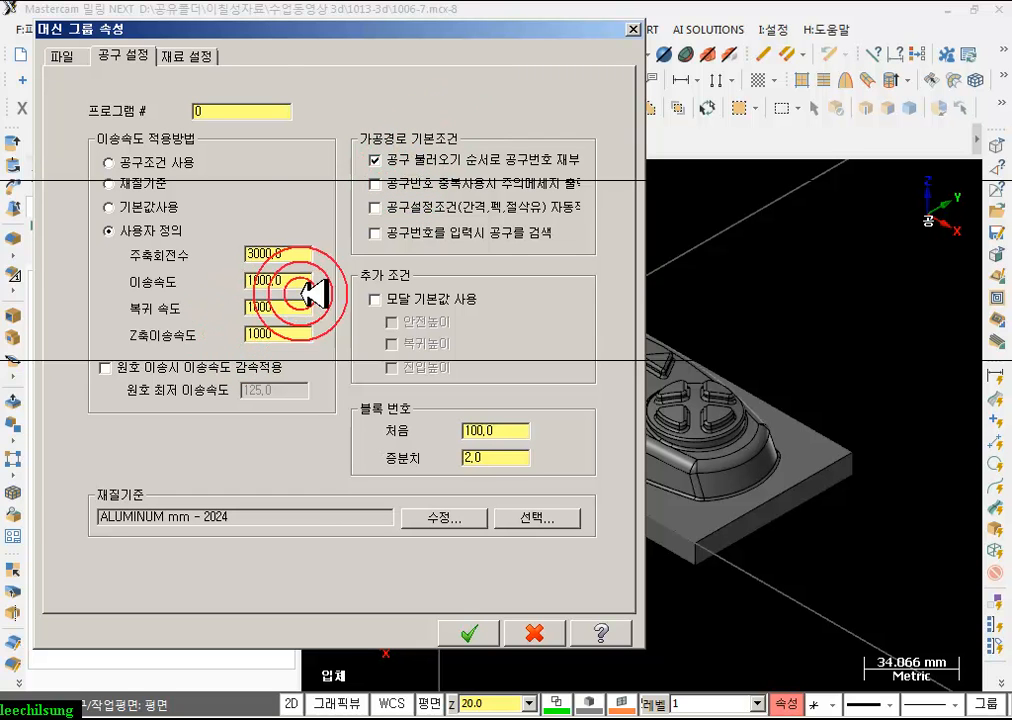
pyautogui.click(187, 53)
pyautogui.click(470, 630)
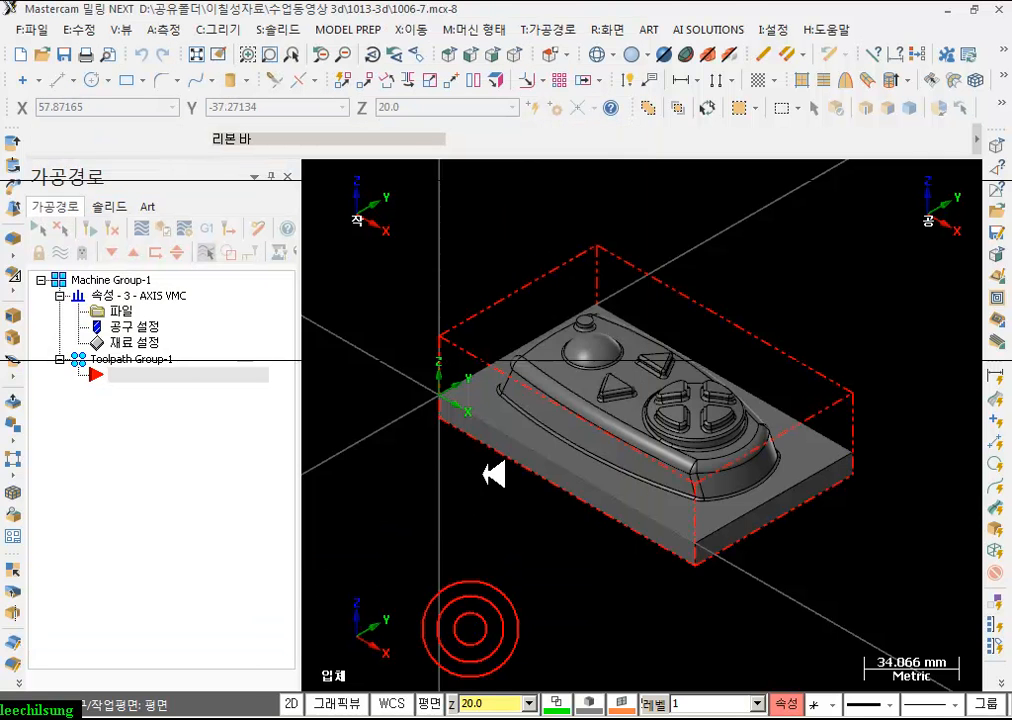
# - Shade the stock to inspect it around the part in front and isometric views, and turn the stock shading off again
pyautogui.click(713, 55)
pyautogui.scroll(3, 575, 385)
pyautogui.click(469, 56)
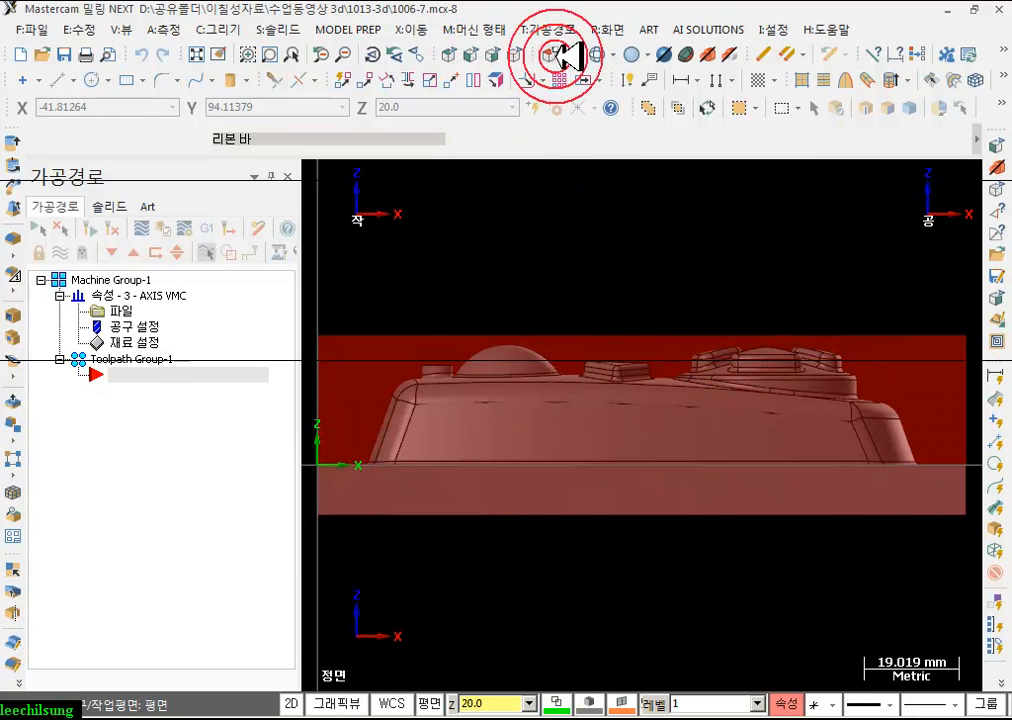
pyautogui.click(514, 55)
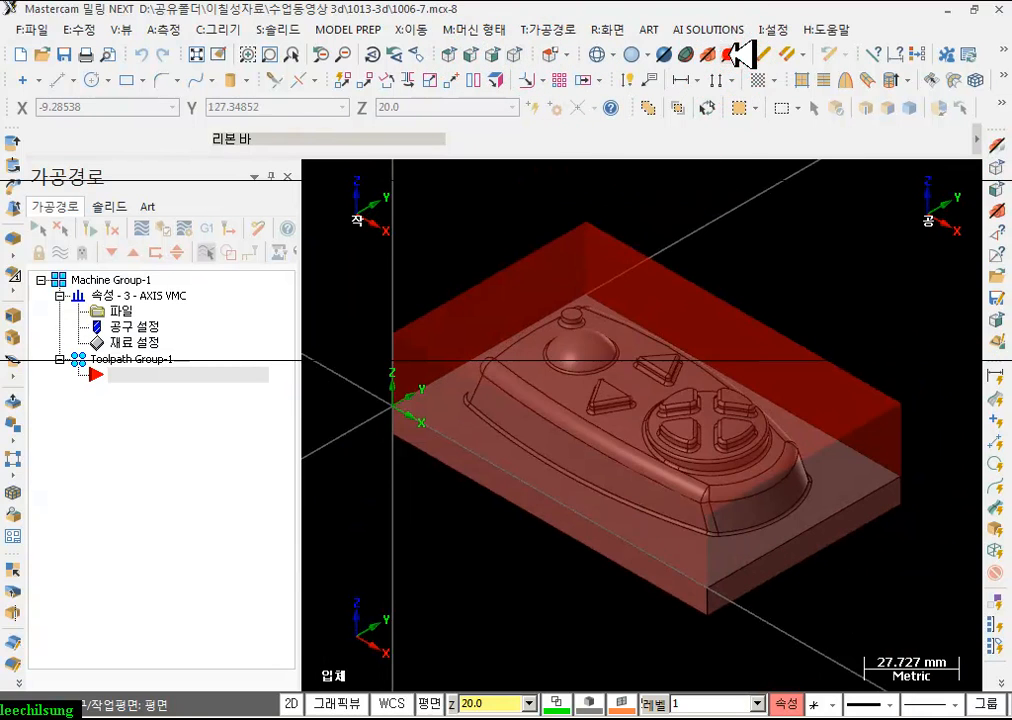
pyautogui.click(735, 55)
pyautogui.scroll(2, 583, 363)
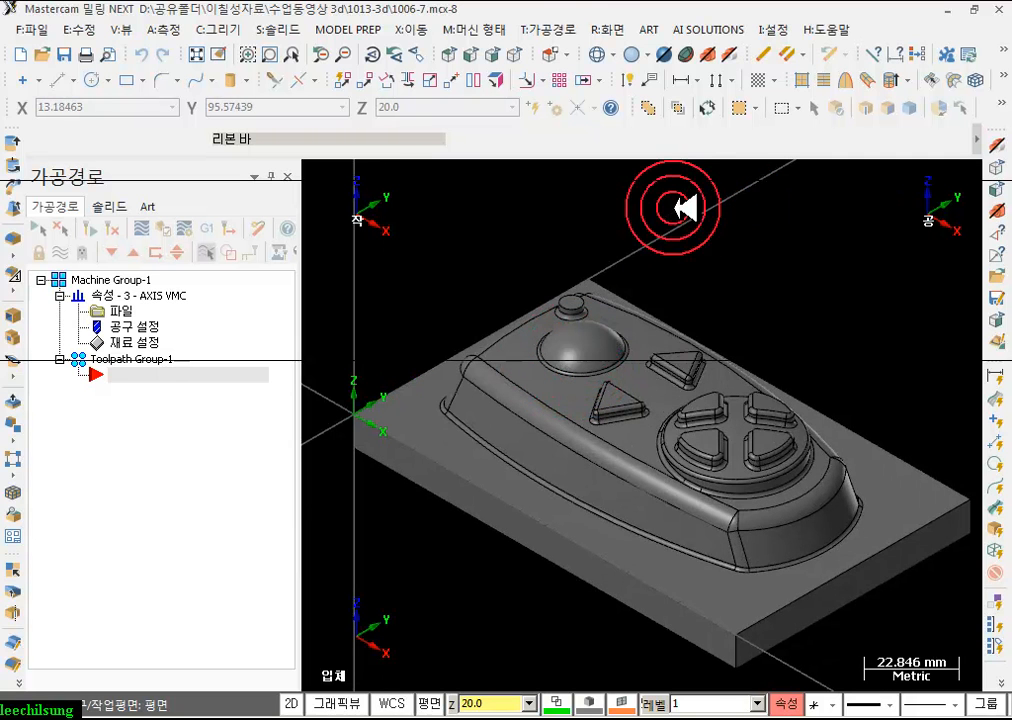
pyautogui.scroll(-1, 594, 226)
# - Open the Tool Manager and filter the Mill_mm library to show only bull-nose end mills
pyautogui.click(560, 31)
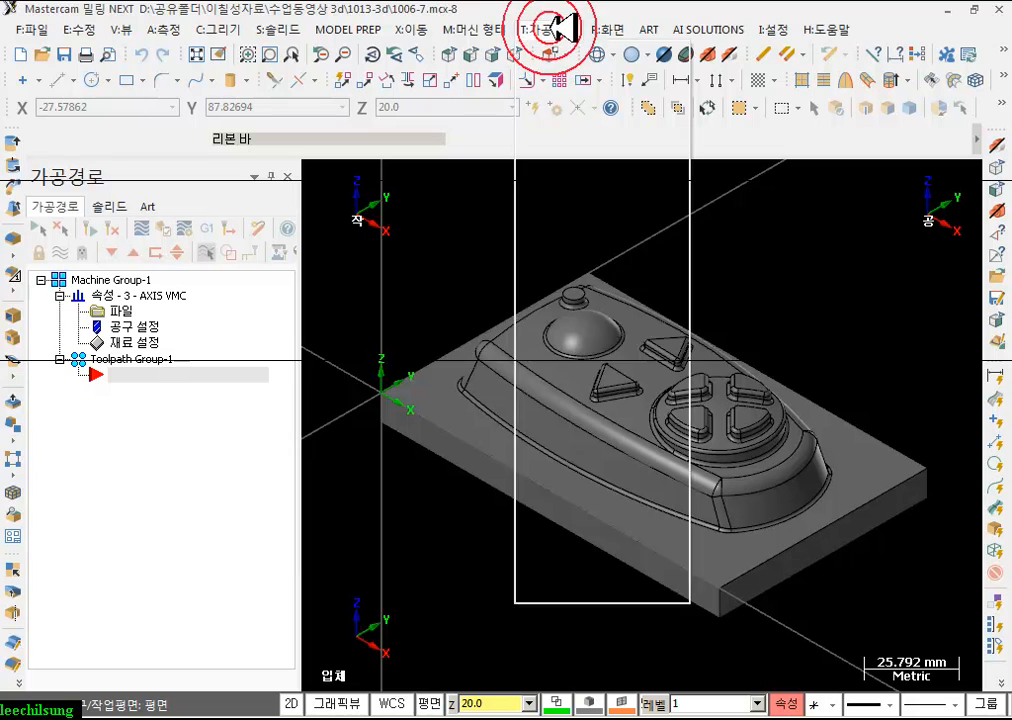
pyautogui.click(603, 547)
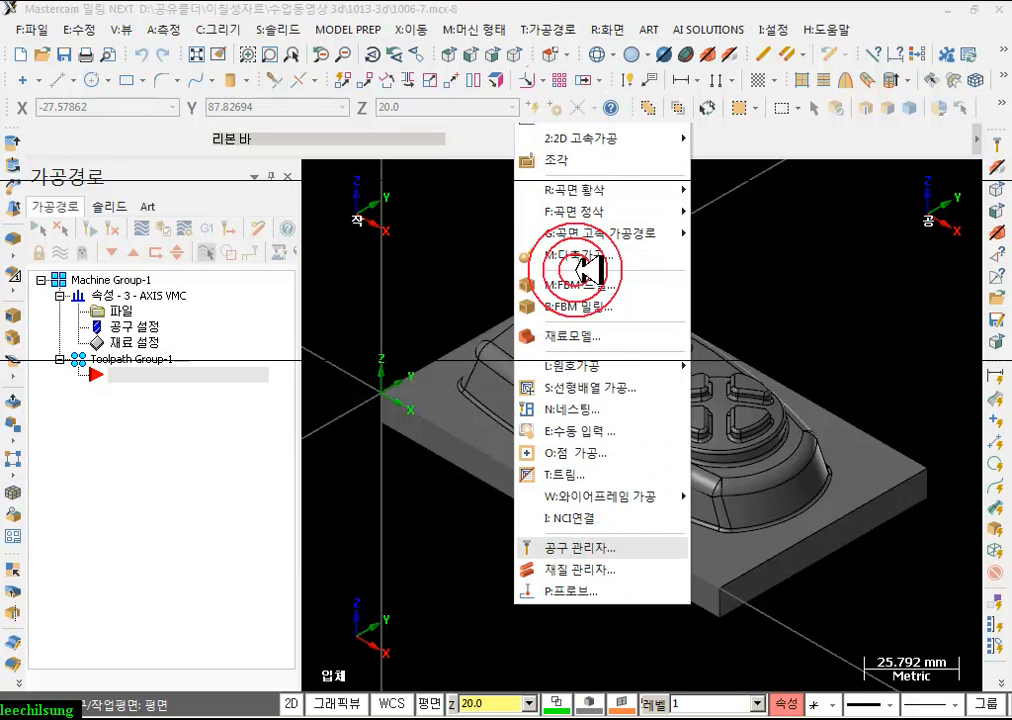
pyautogui.moveTo(410, 233); pyautogui.dragTo(415, 27)
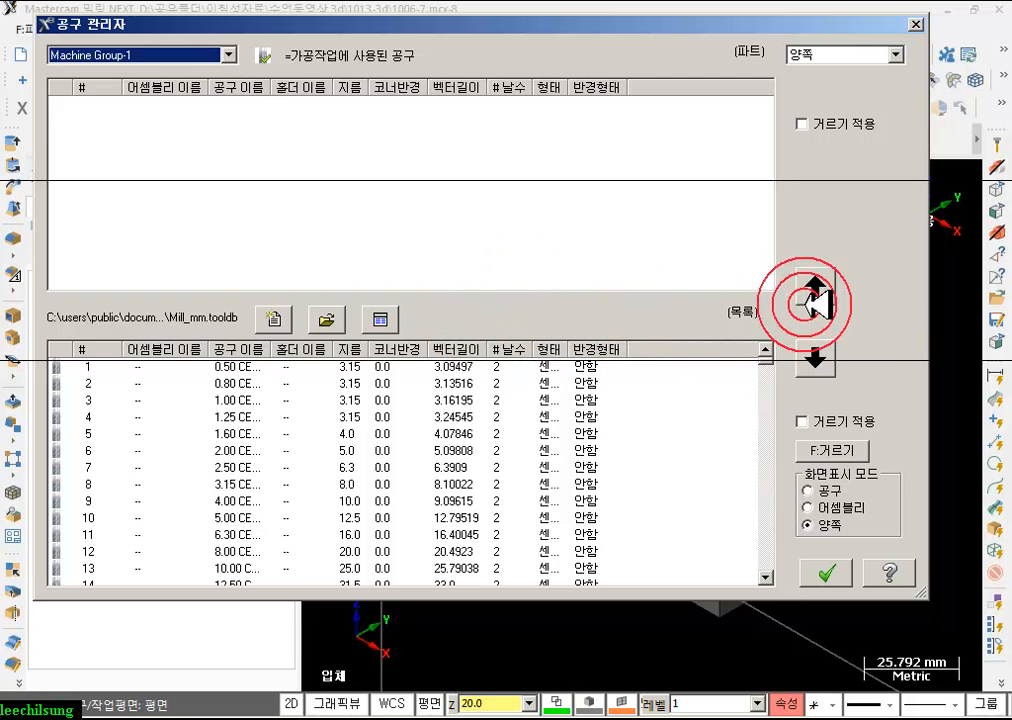
pyautogui.click(827, 421)
pyautogui.click(838, 452)
pyautogui.click(474, 281)
pyautogui.click(418, 281)
pyautogui.click(330, 143)
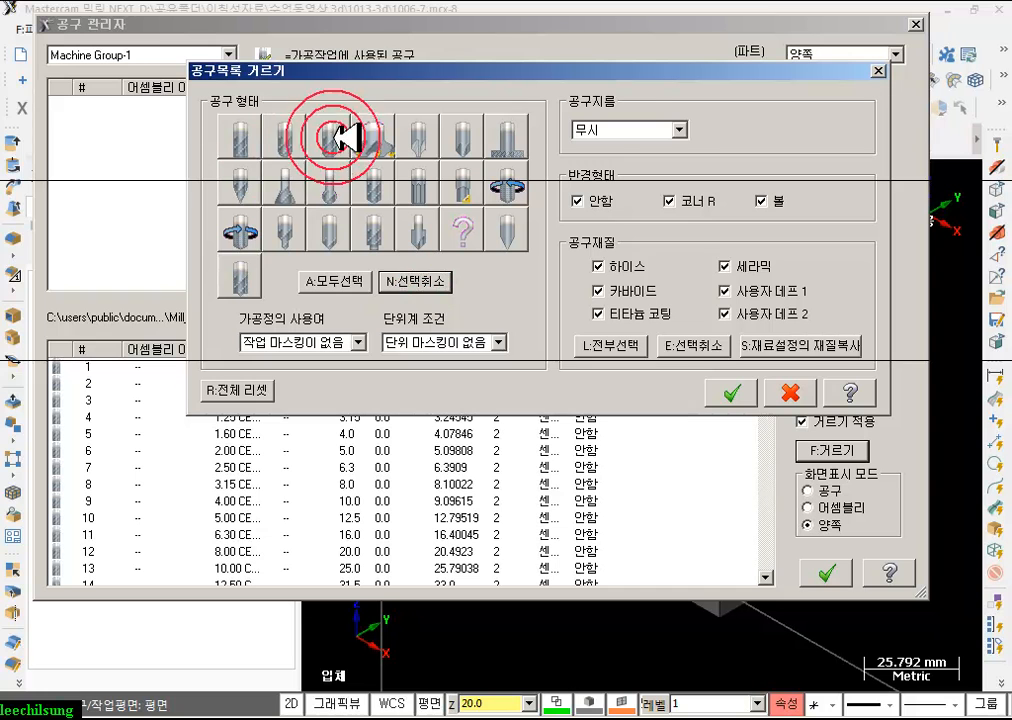
pyautogui.click(731, 393)
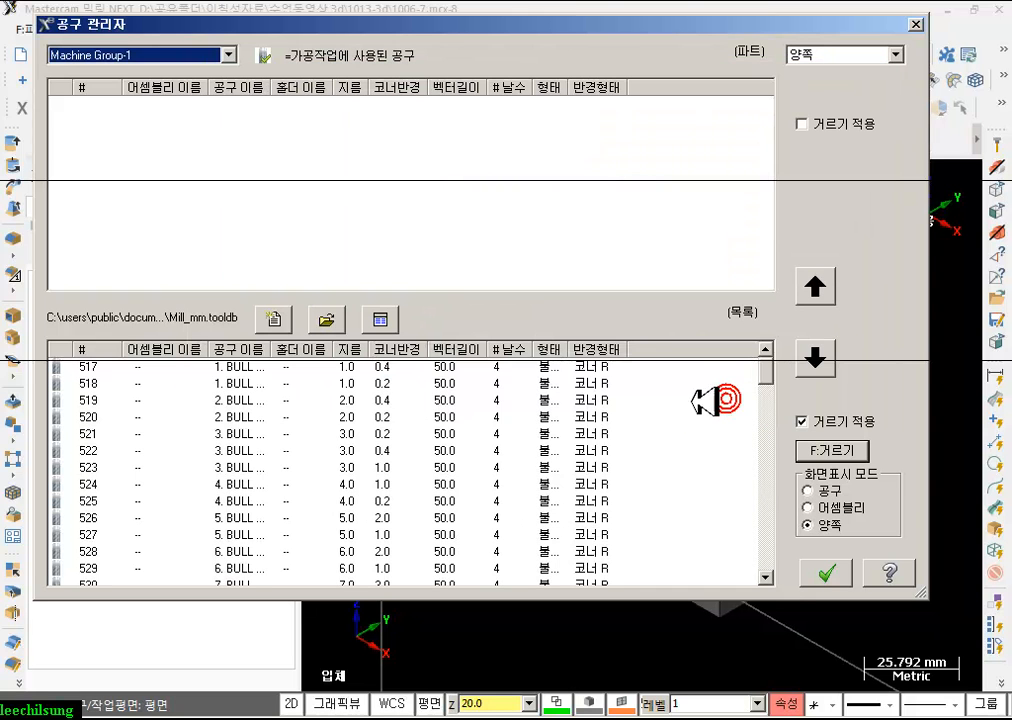
# - Add the 12 mm bull end mill with 1.0 corner radius from the library to Machine Group-1
pyautogui.scroll(-3, 285, 425)
pyautogui.scroll(2, 285, 430)
pyautogui.scroll(-7, 290, 445)
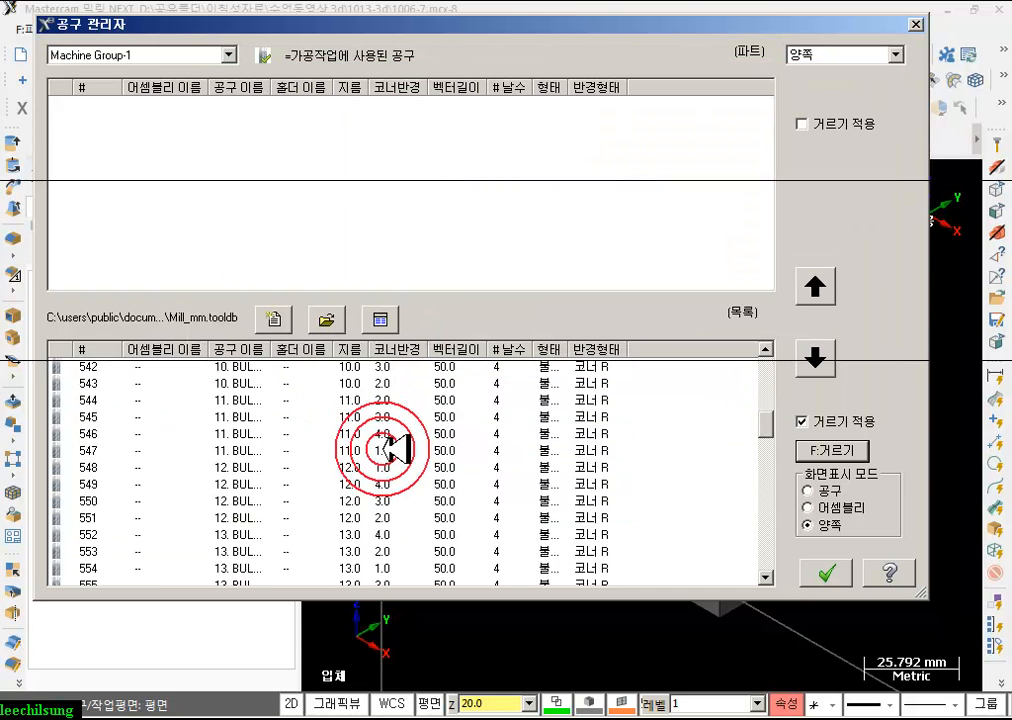
pyautogui.click(290, 465)
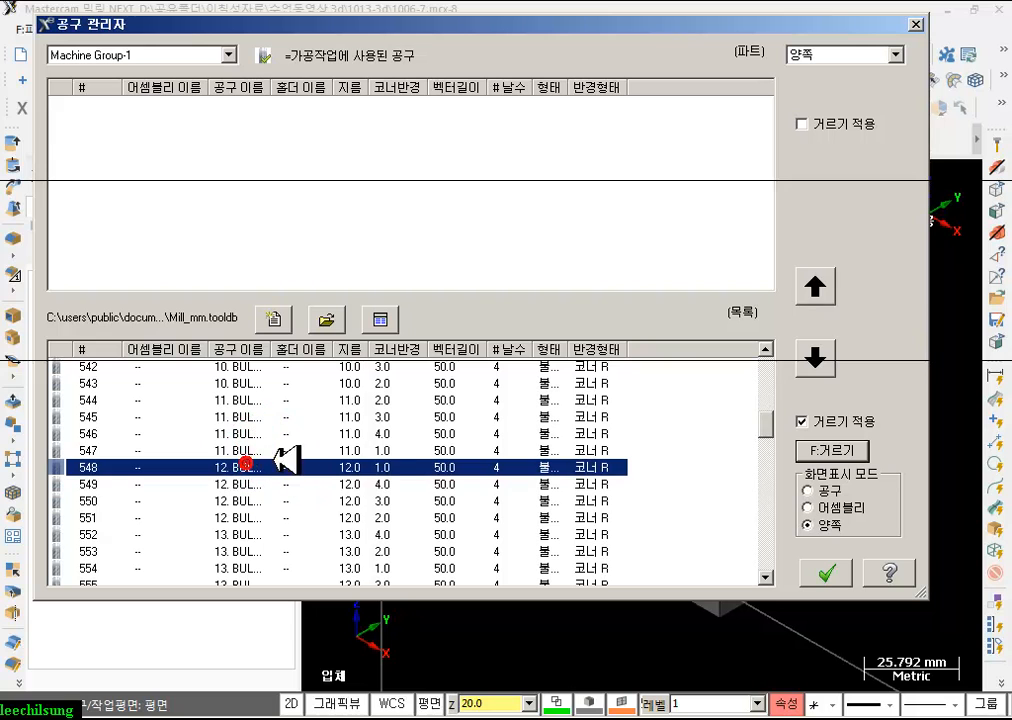
pyautogui.click(388, 484)
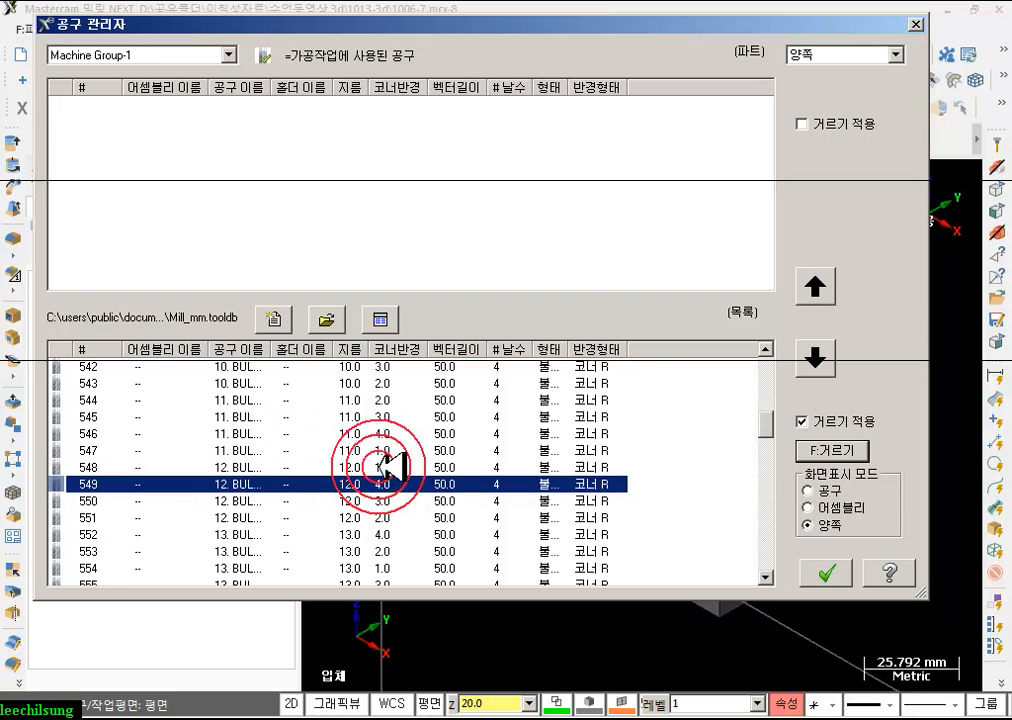
pyautogui.click(380, 466)
pyautogui.click(250, 468)
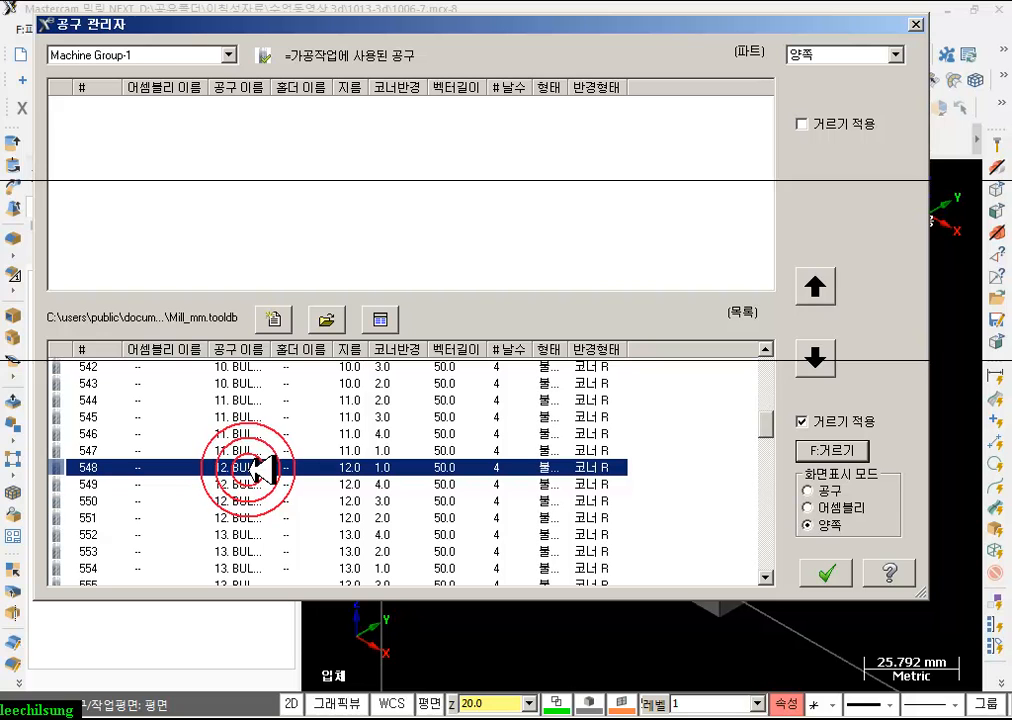
pyautogui.moveTo(258, 468); pyautogui.dragTo(161, 87)
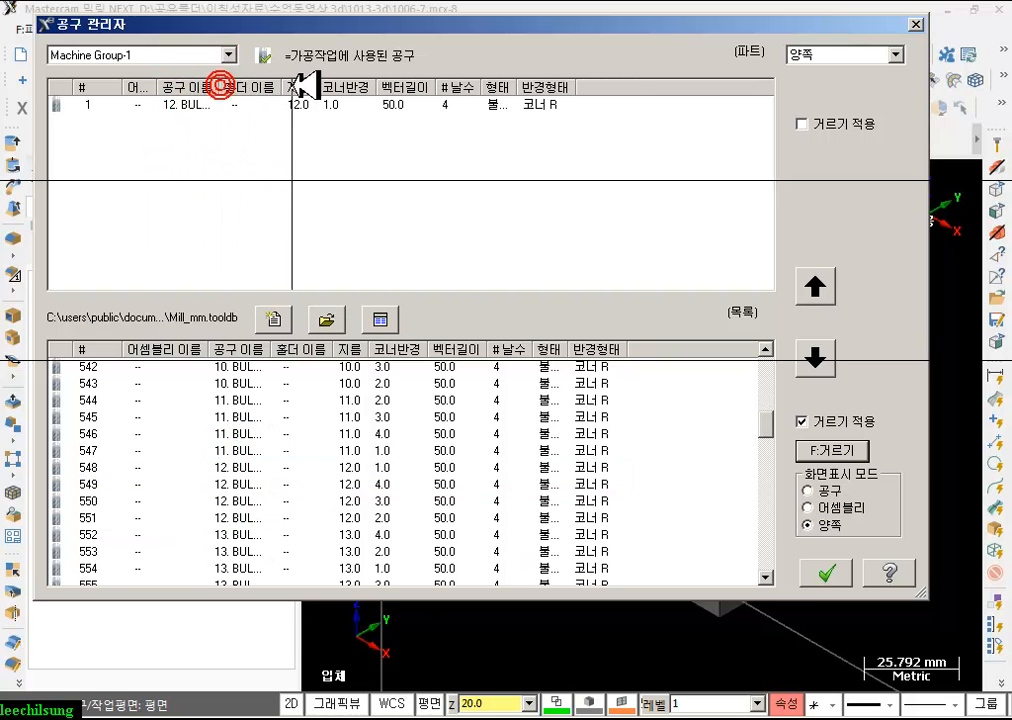
# - Widen the tool name column in the machine group's tool list and switch that list to large icons
pyautogui.moveTo(293, 87); pyautogui.dragTo(290, 87)
pyautogui.click(195, 105)
pyautogui.click(294, 244)
pyautogui.rightClick(318, 205)
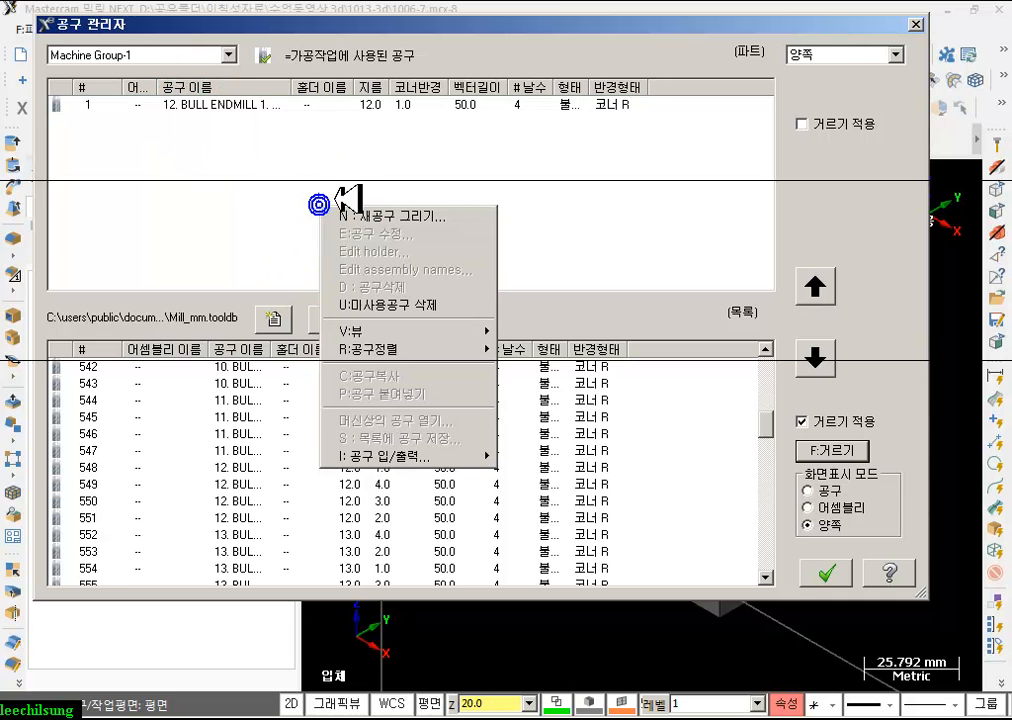
pyautogui.moveTo(455, 332)
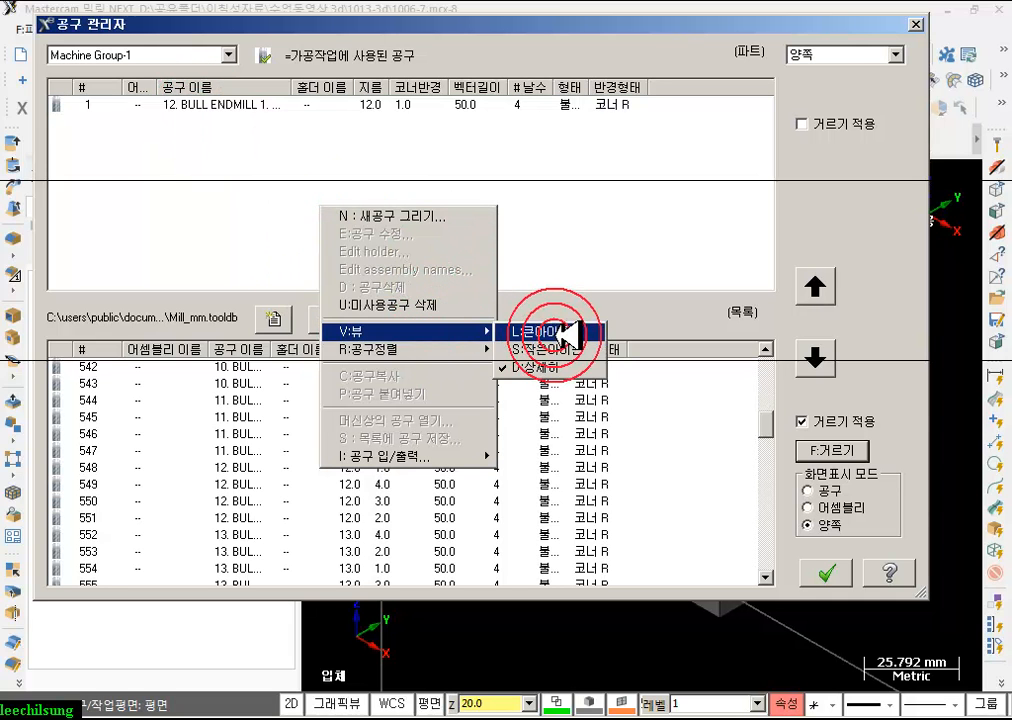
pyautogui.click(557, 332)
pyautogui.click(169, 149)
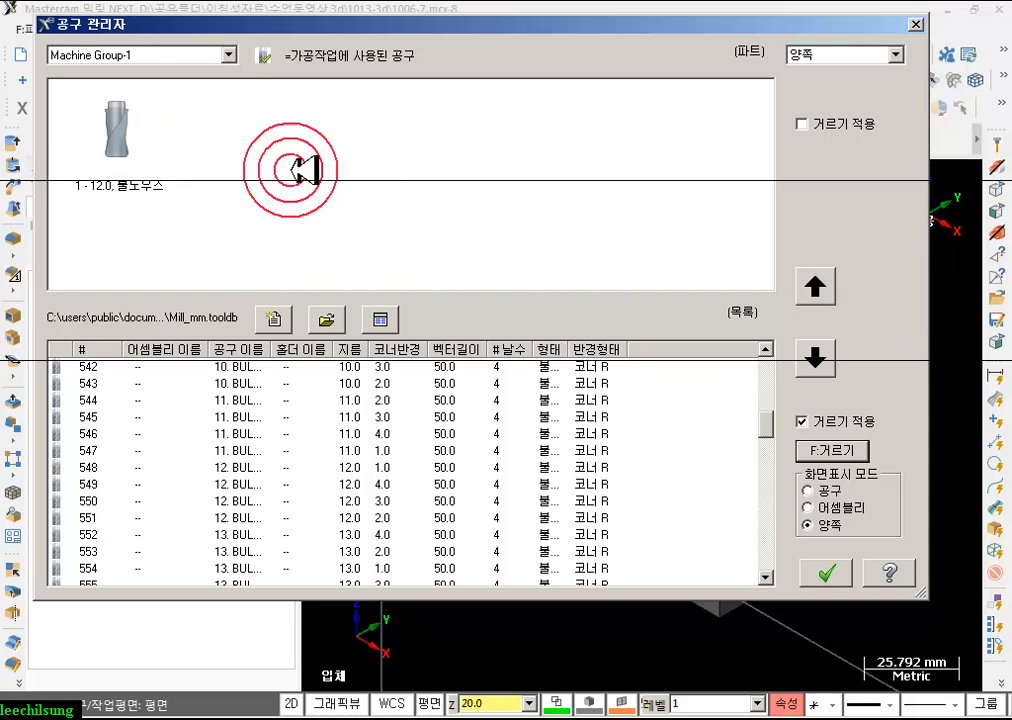
pyautogui.click(372, 186)
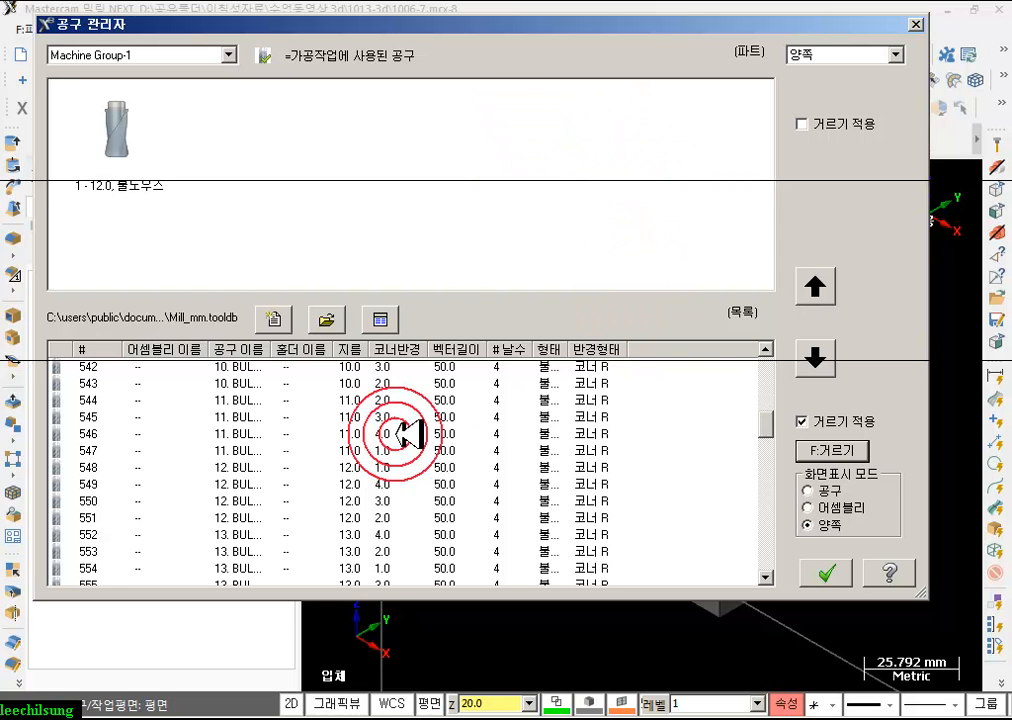
# - Filter the library to show only ball end mills and add the 6 mm ball end mill to Machine Group-1
pyautogui.click(833, 449)
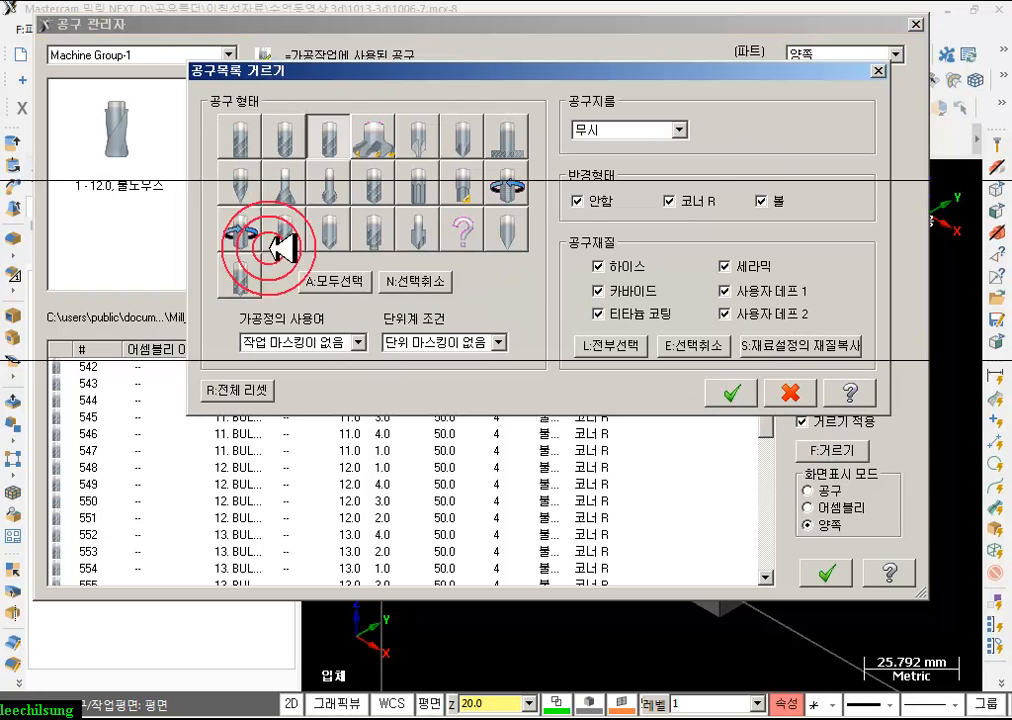
pyautogui.click(735, 394)
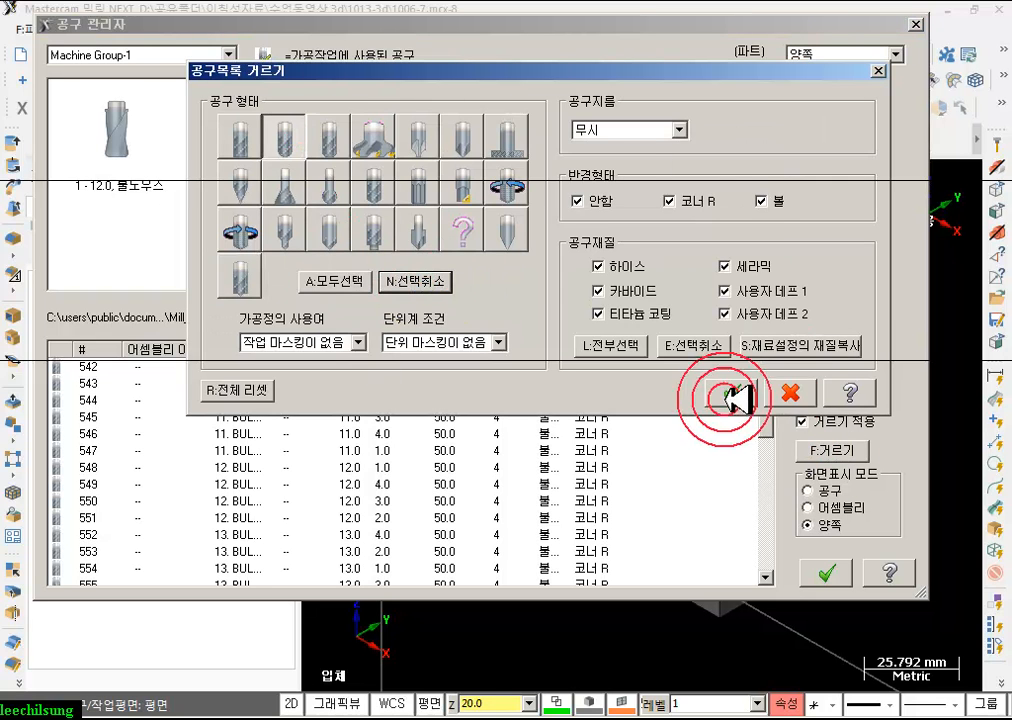
pyautogui.click(258, 465)
pyautogui.click(249, 451)
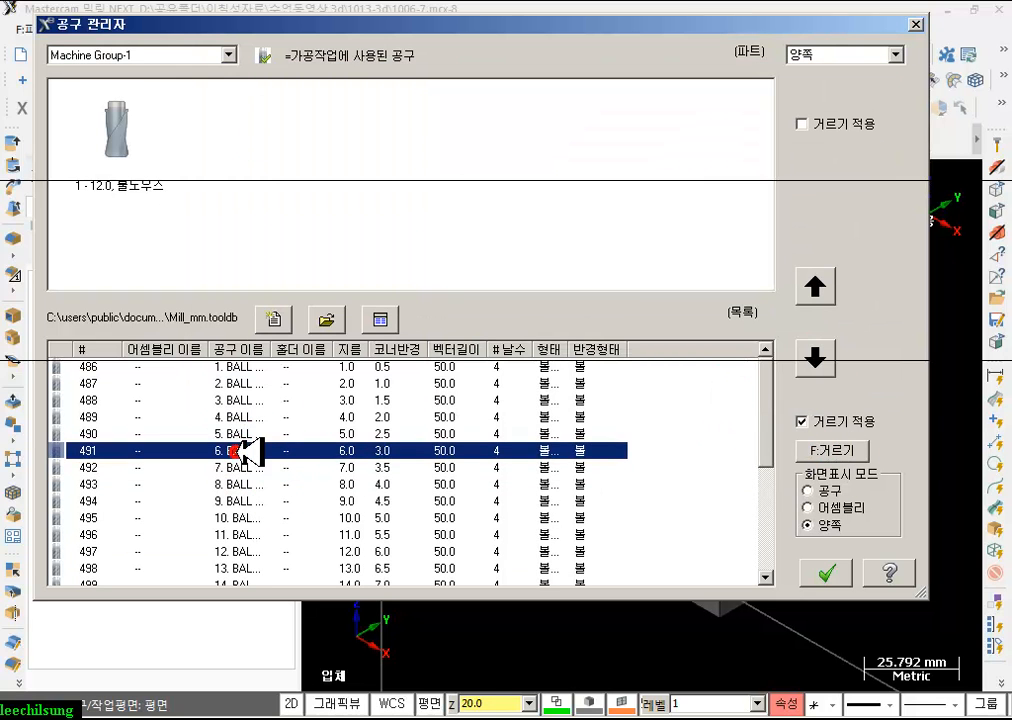
pyautogui.click(250, 176)
pyautogui.click(466, 157)
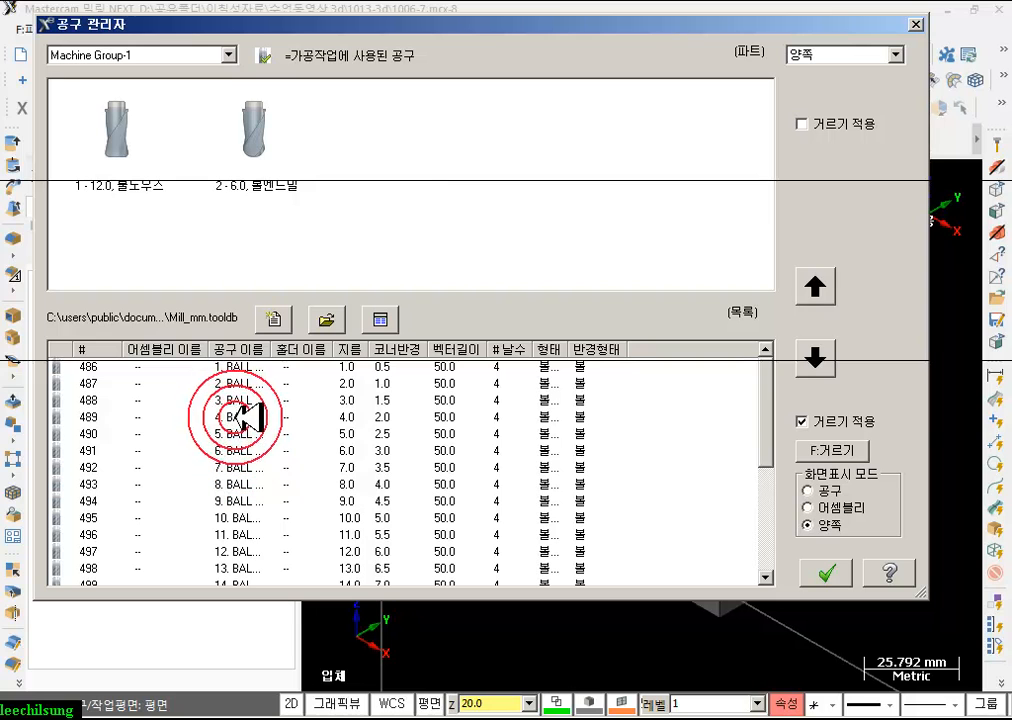
# - Add the 3 mm and 2 mm ball end mills to Machine Group-1 and accept the tool list
pyautogui.moveTo(245, 397); pyautogui.dragTo(452, 158)
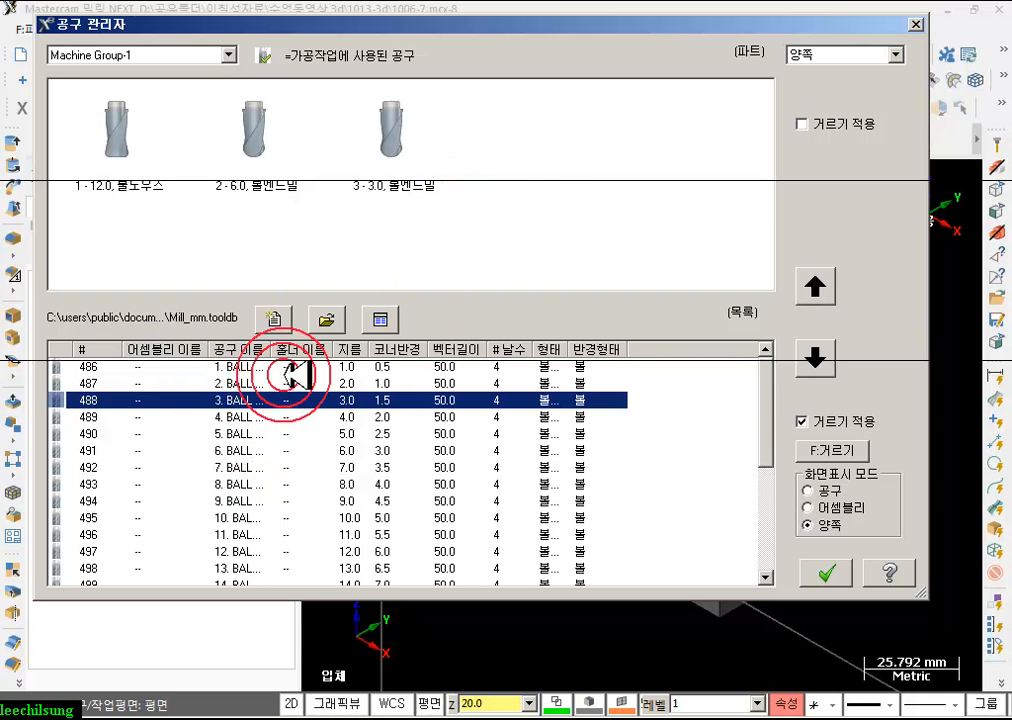
pyautogui.click(222, 383)
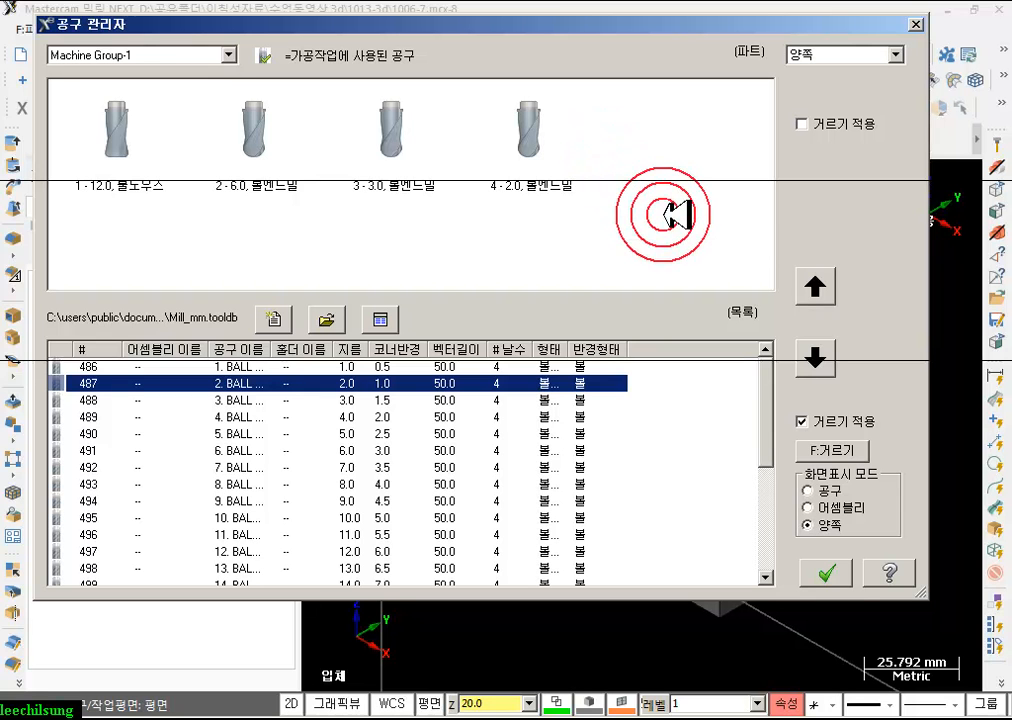
pyautogui.click(840, 571)
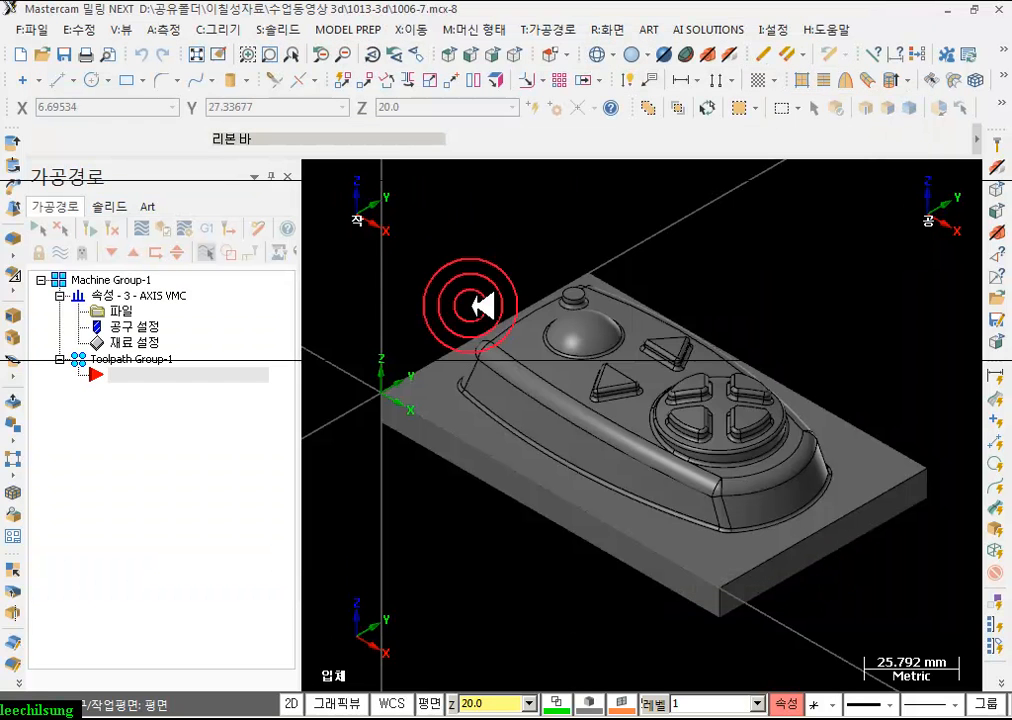
# - Start a surface rough parallel toolpath and select the surfaces of the whole part as drive surfaces
pyautogui.scroll(-2, 530, 211)
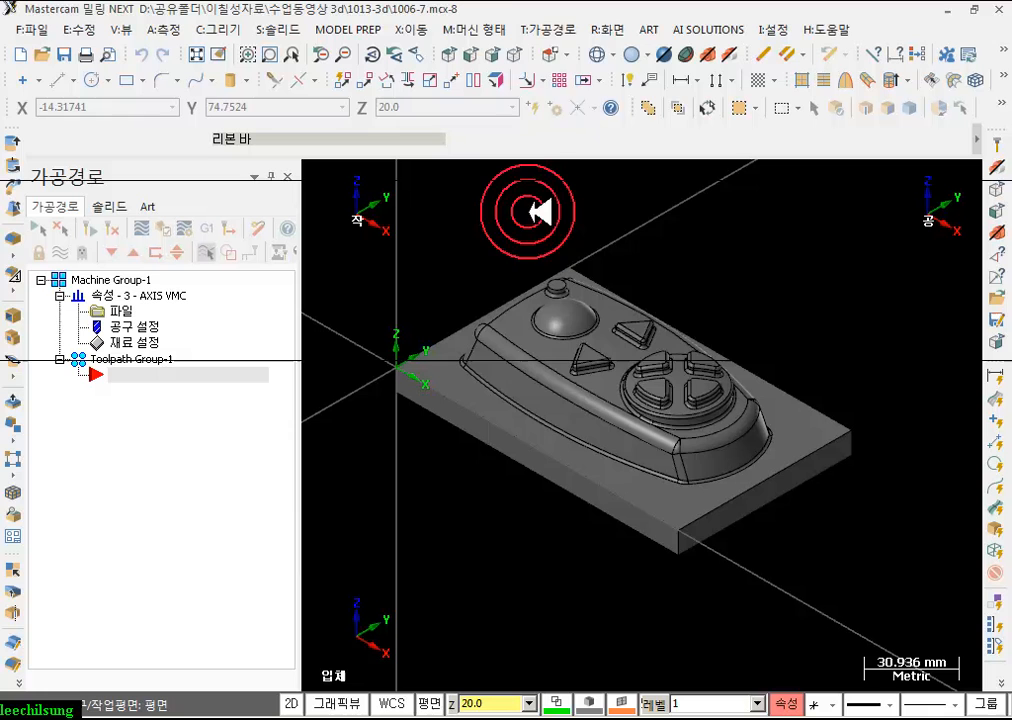
pyautogui.click(552, 29)
pyautogui.click(590, 190)
pyautogui.click(762, 190)
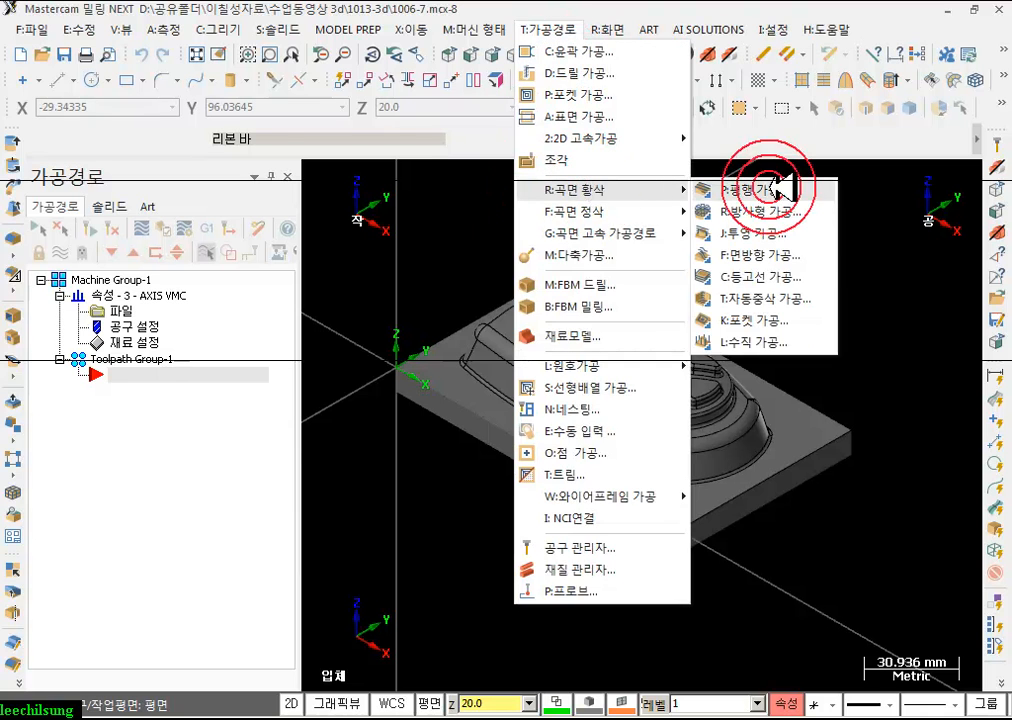
pyautogui.click(201, 277)
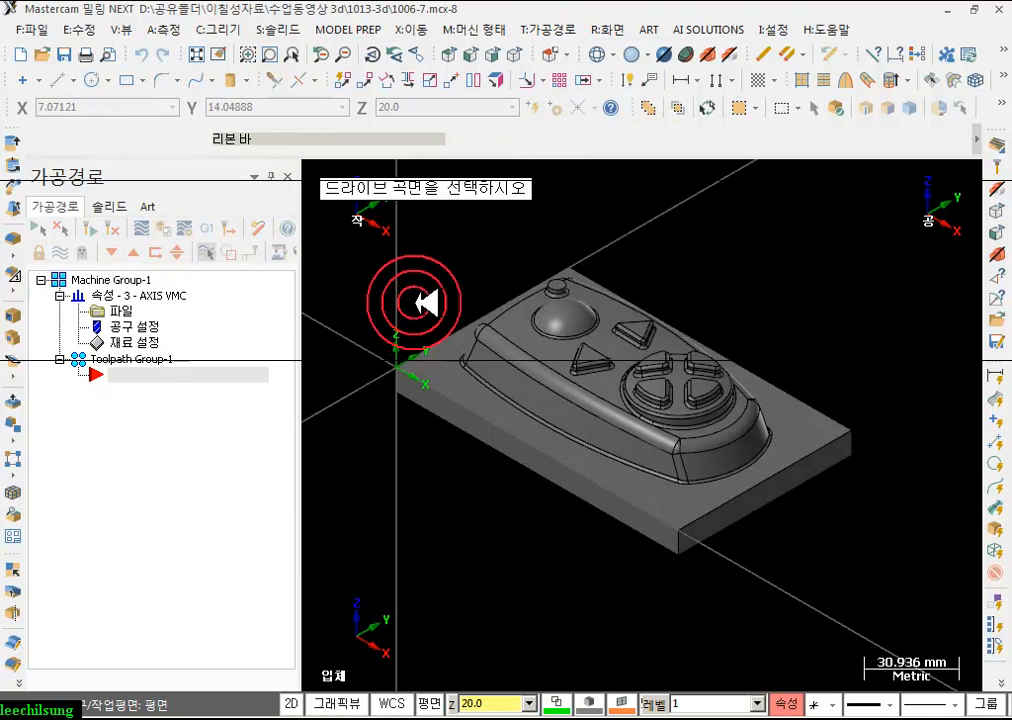
pyautogui.click(527, 357)
pyautogui.doubleClick(726, 272)
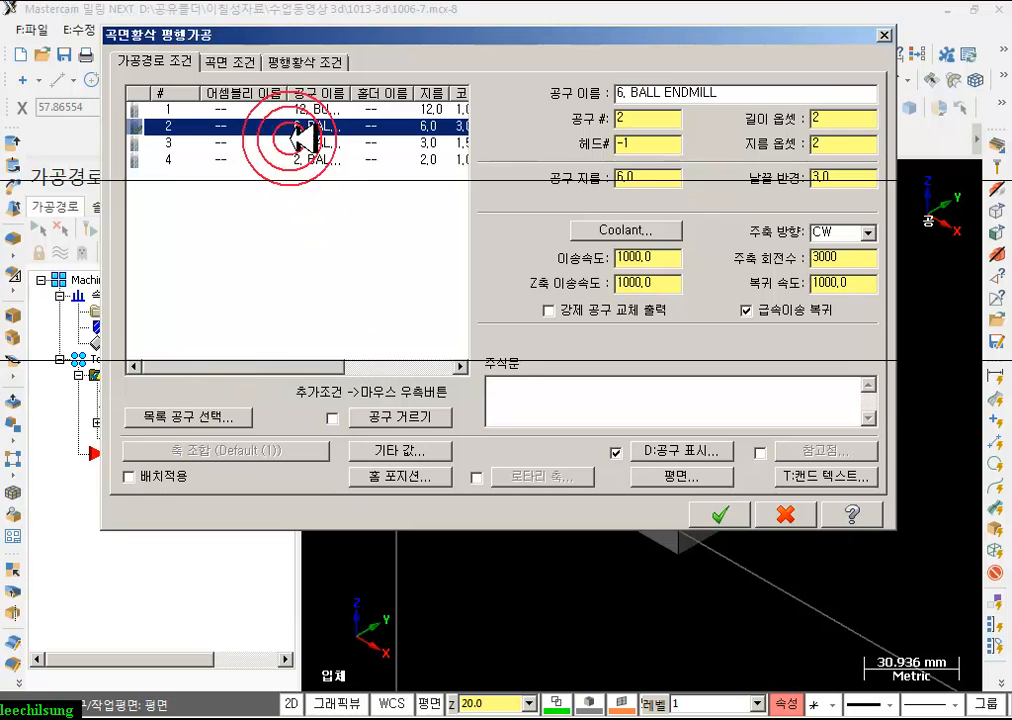
# - Choose the 12 mm bull end mill as the tool for the rough parallel toolpath
pyautogui.click(276, 108)
pyautogui.click(394, 293)
pyautogui.click(295, 105)
# - Set the stock to leave on the drive surfaces to 0.5 and enable the absolute clearance height of 50.0
pyautogui.click(248, 62)
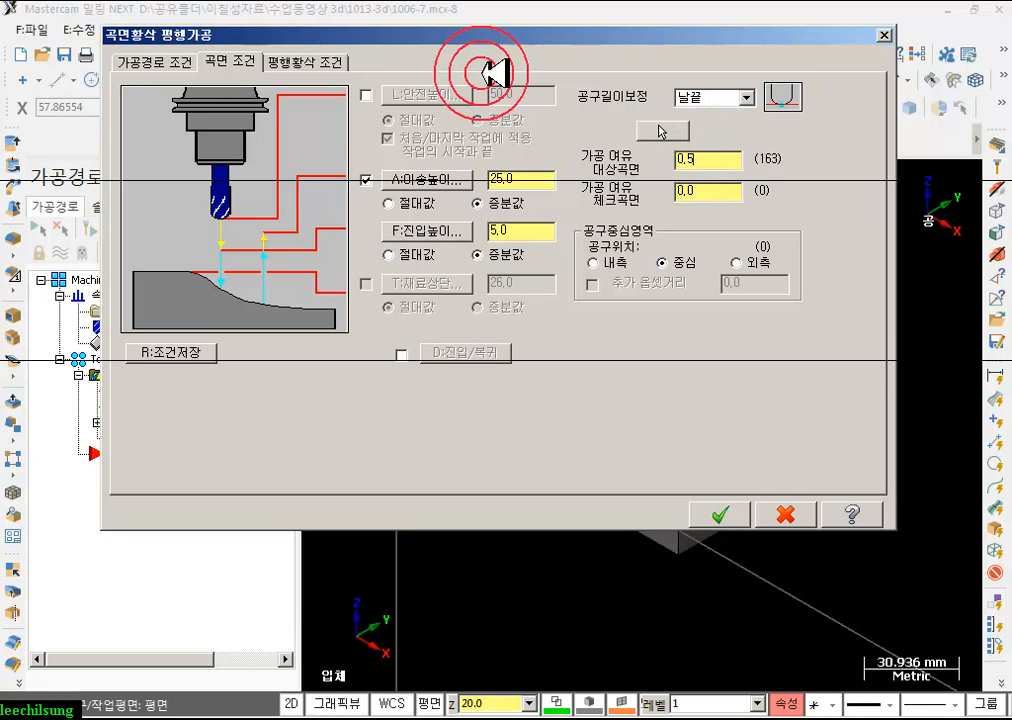
pyautogui.click(367, 96)
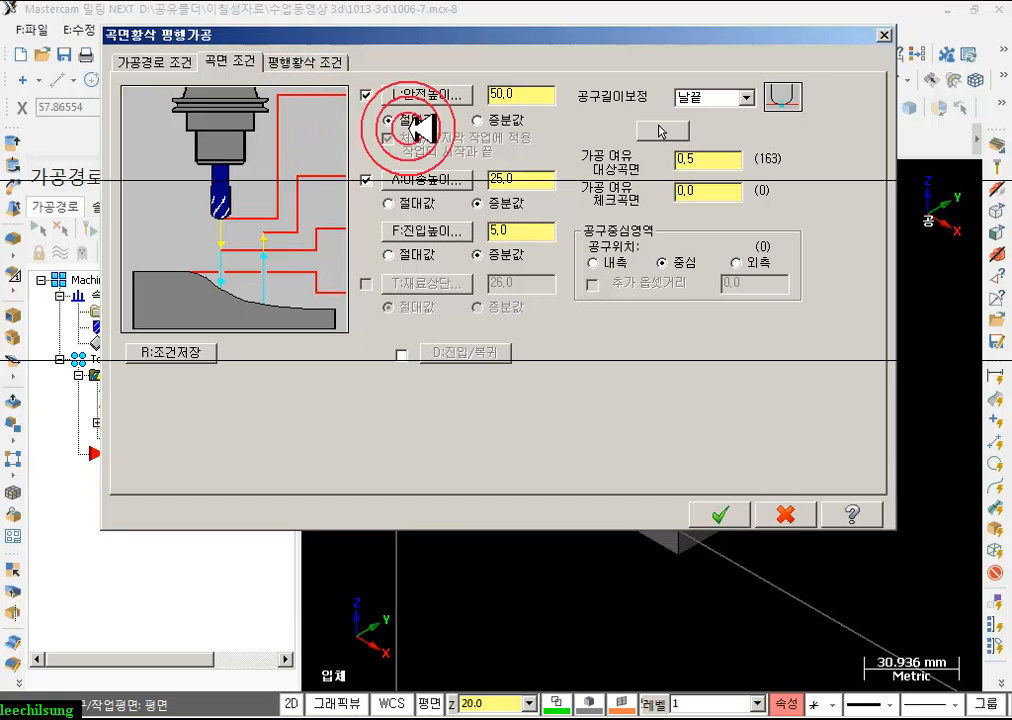
# - Set the cut tolerance to 0.1, the cutting method to zigzag, the maximum stepover to 6.0 and the plunge control to one side
pyautogui.click(300, 62)
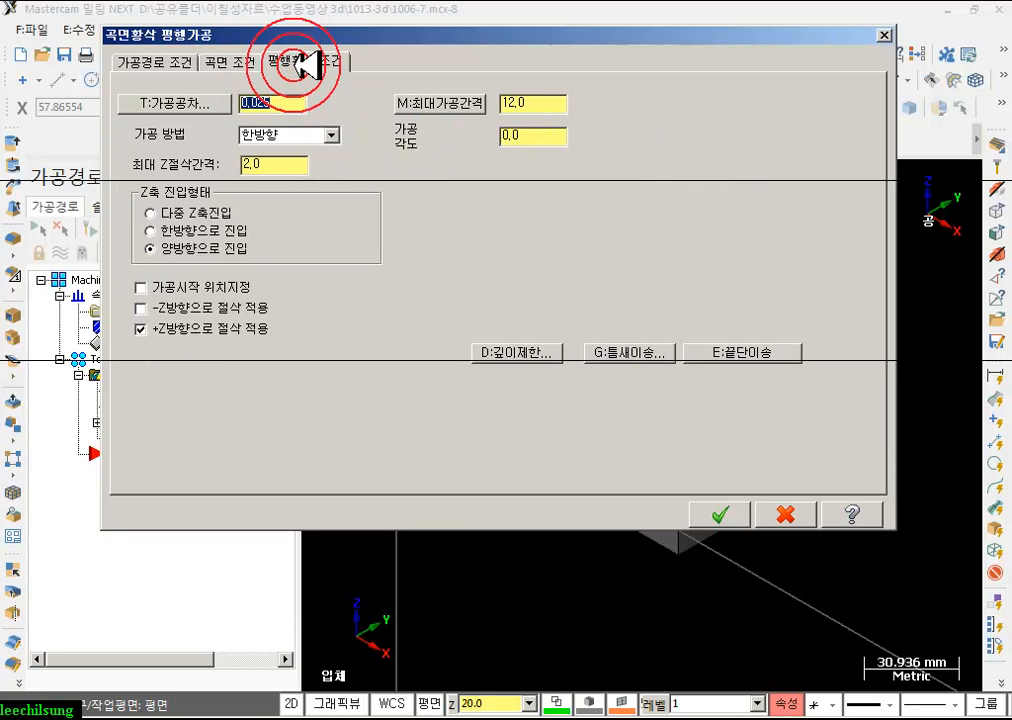
pyautogui.click(277, 103)
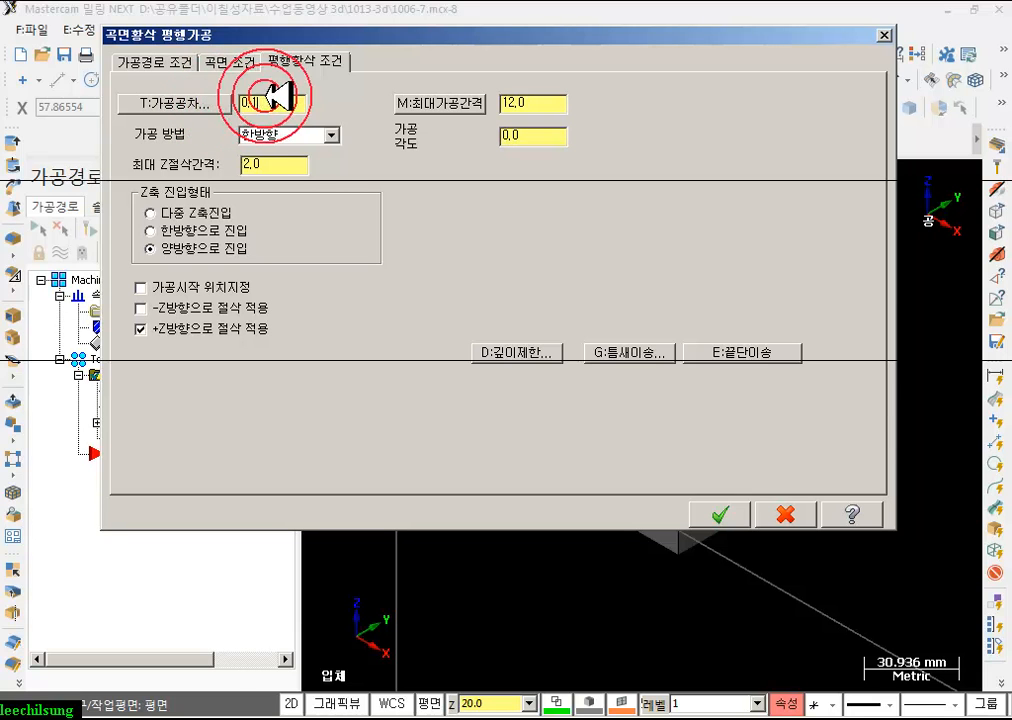
pyautogui.click(330, 134)
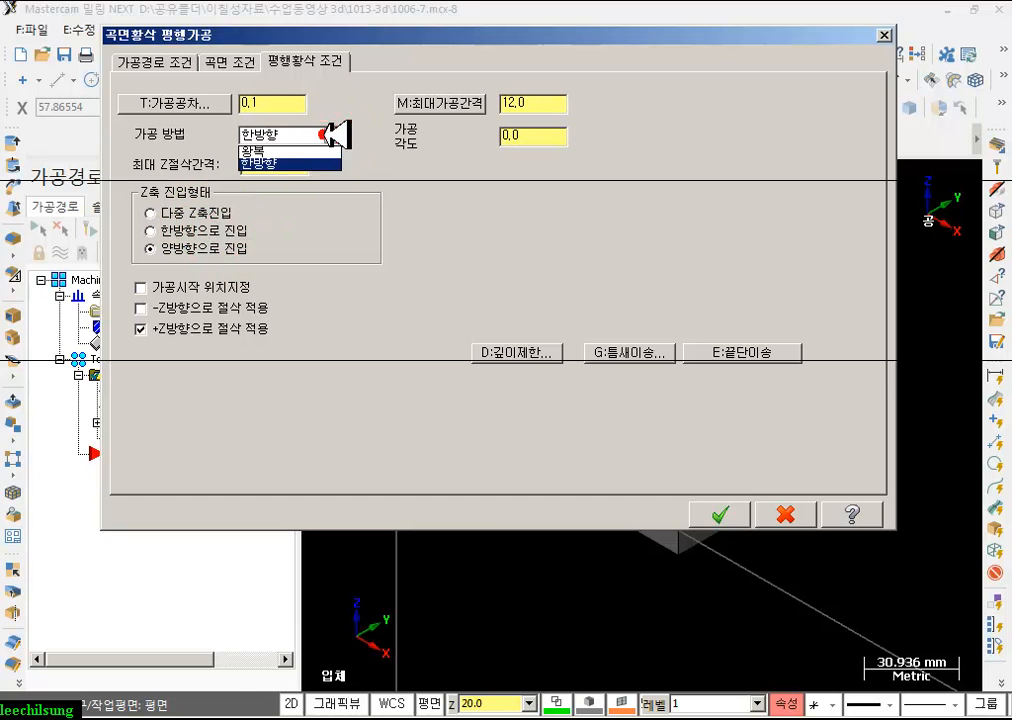
pyautogui.click(275, 155)
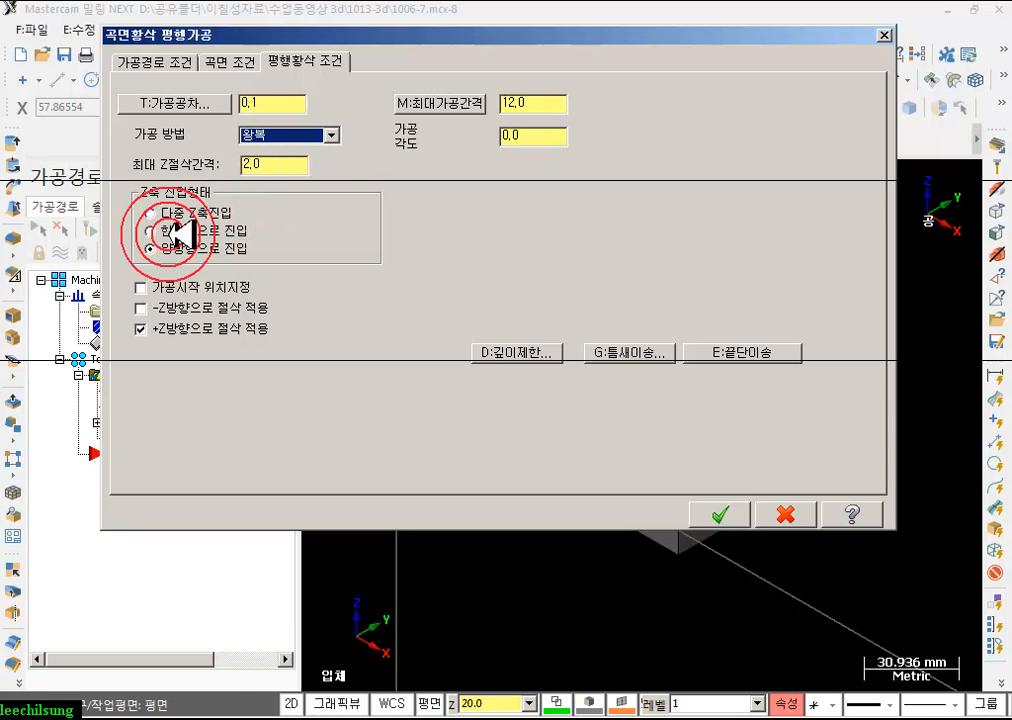
pyautogui.doubleClick(484, 112)
pyautogui.write('6')
pyautogui.click(531, 140)
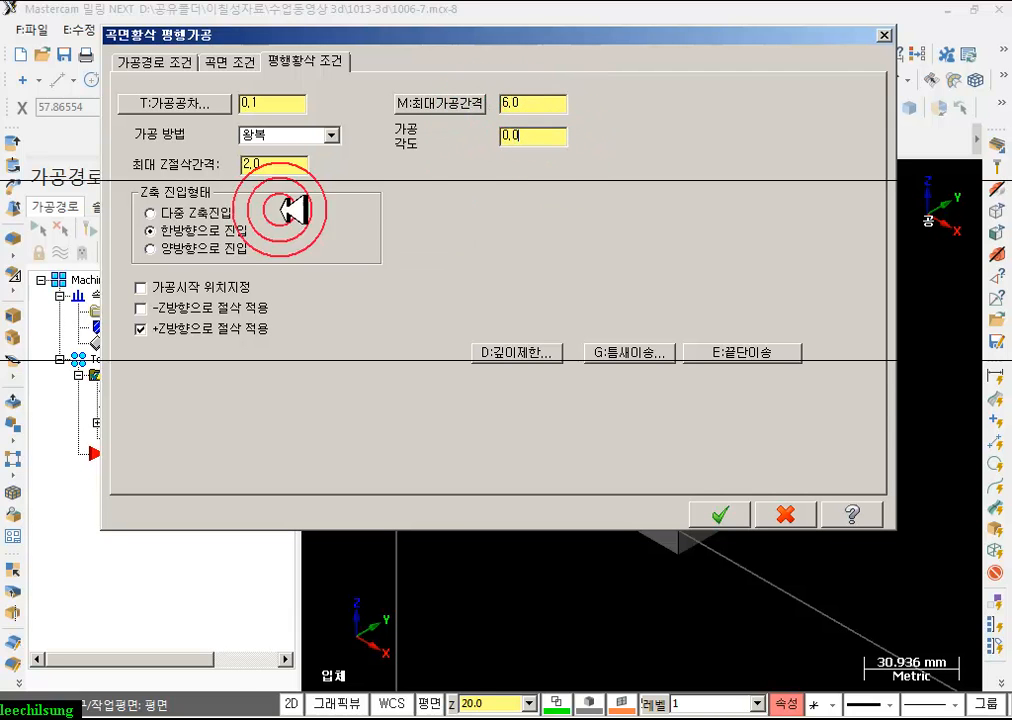
pyautogui.click(278, 164)
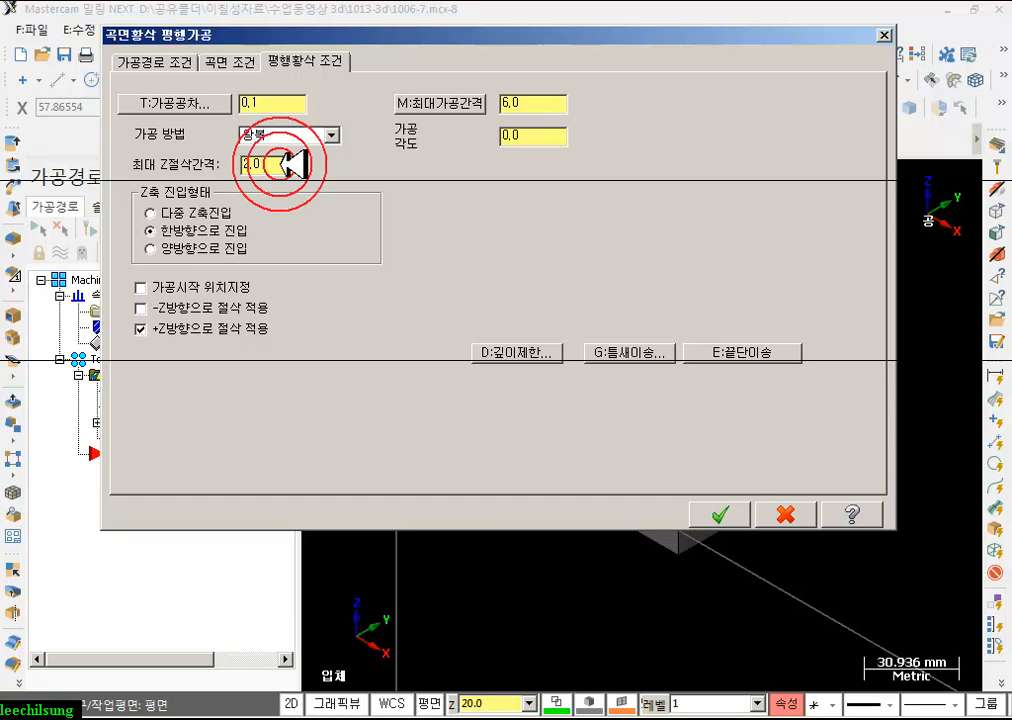
# - Enter 0 in the cut depth limits and generate the rough parallel toolpath
pyautogui.click(546, 350)
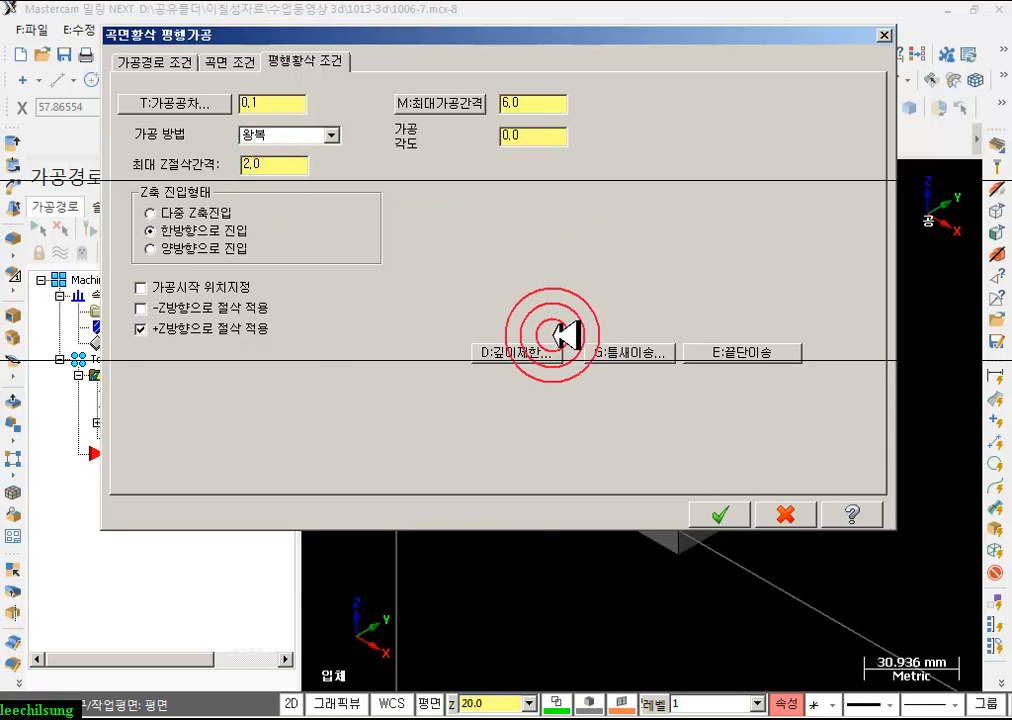
pyautogui.write('0')
pyautogui.moveTo(473, 354); pyautogui.dragTo(467, 362)
pyautogui.click(365, 566)
pyautogui.click(448, 201)
pyautogui.click(318, 72)
pyautogui.click(770, 249)
pyautogui.click(731, 511)
pyautogui.click(858, 294)
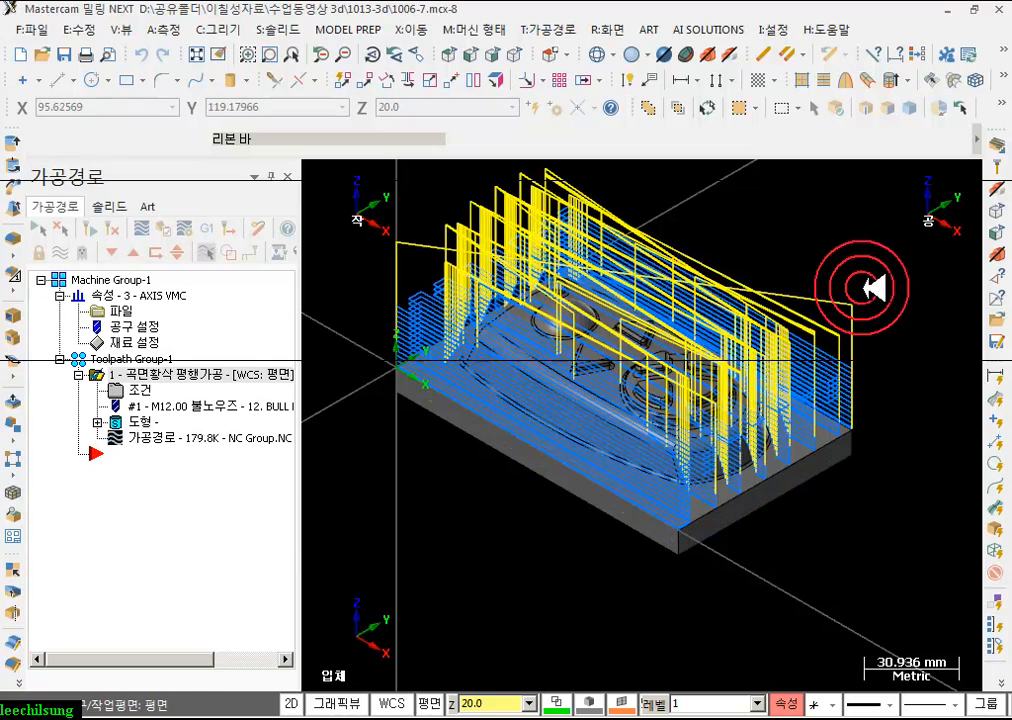
# - Set the tangential line length in the roughing operation's gap settings to 6 and regenerate the toolpath
pyautogui.scroll(2, 565, 297)
pyautogui.scroll(-1, 730, 262)
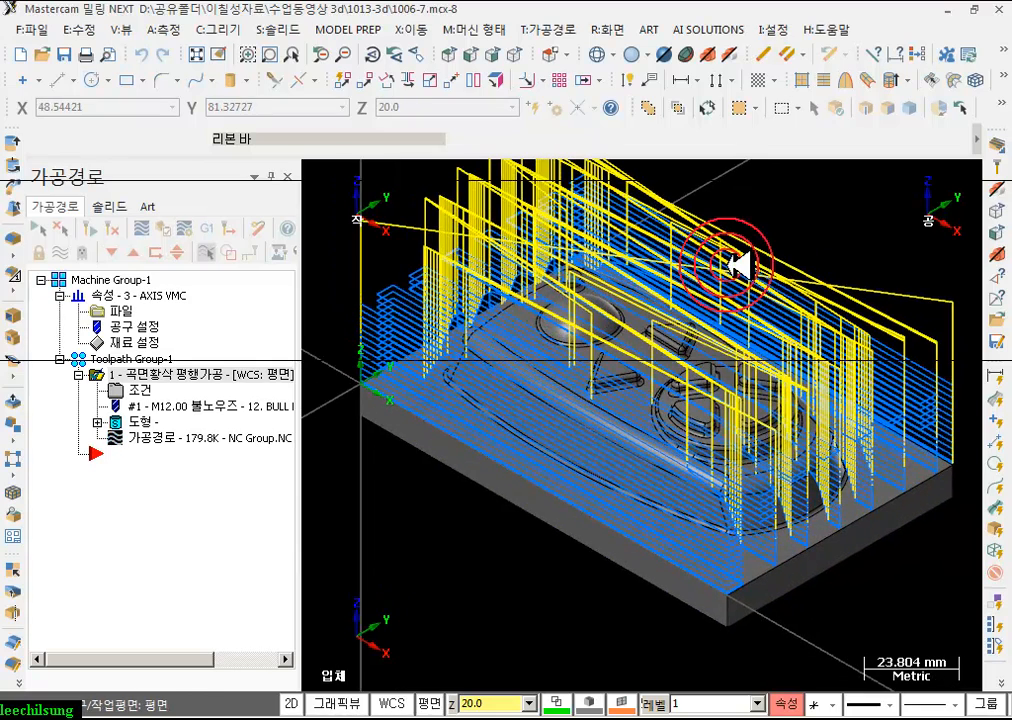
pyautogui.scroll(-1, 592, 395)
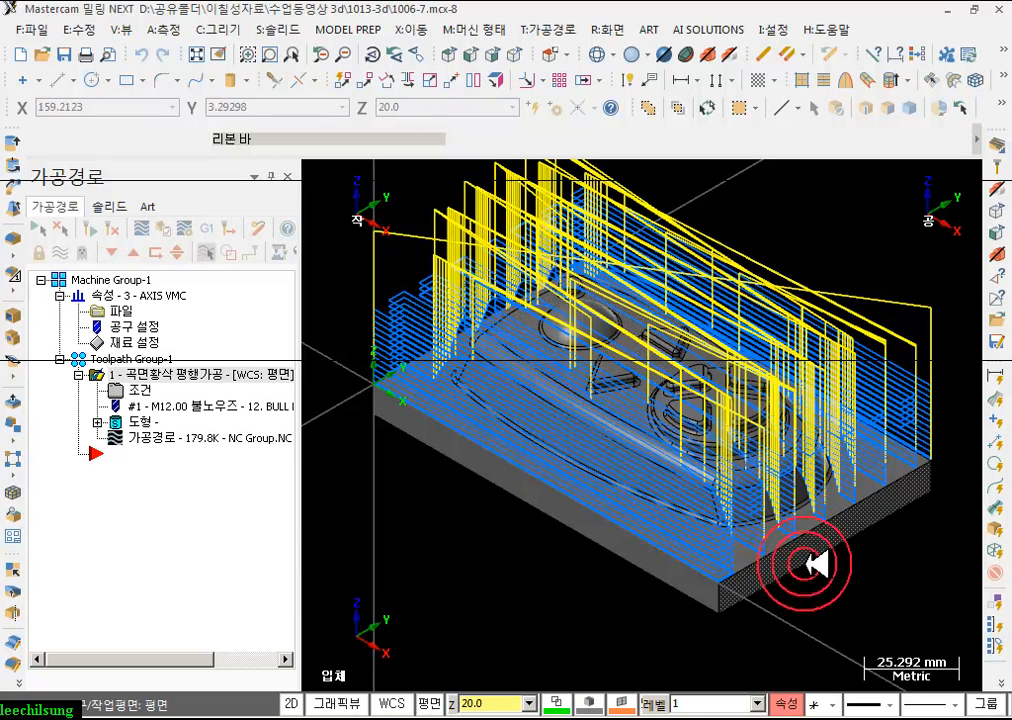
pyautogui.click(113, 389)
pyautogui.click(598, 354)
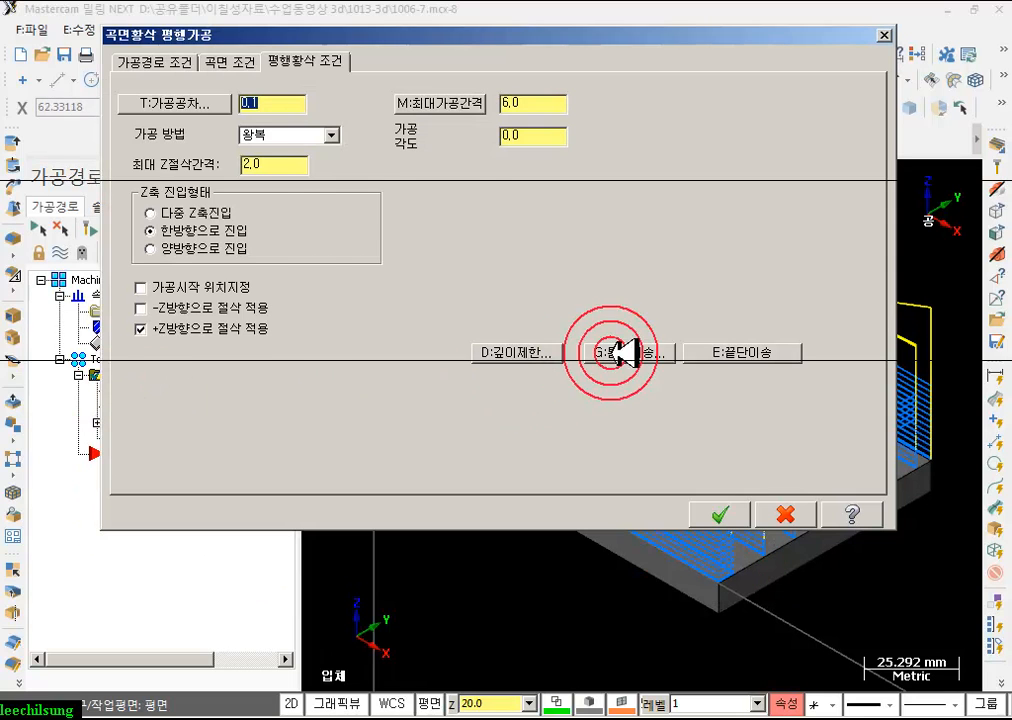
pyautogui.doubleClick(444, 474)
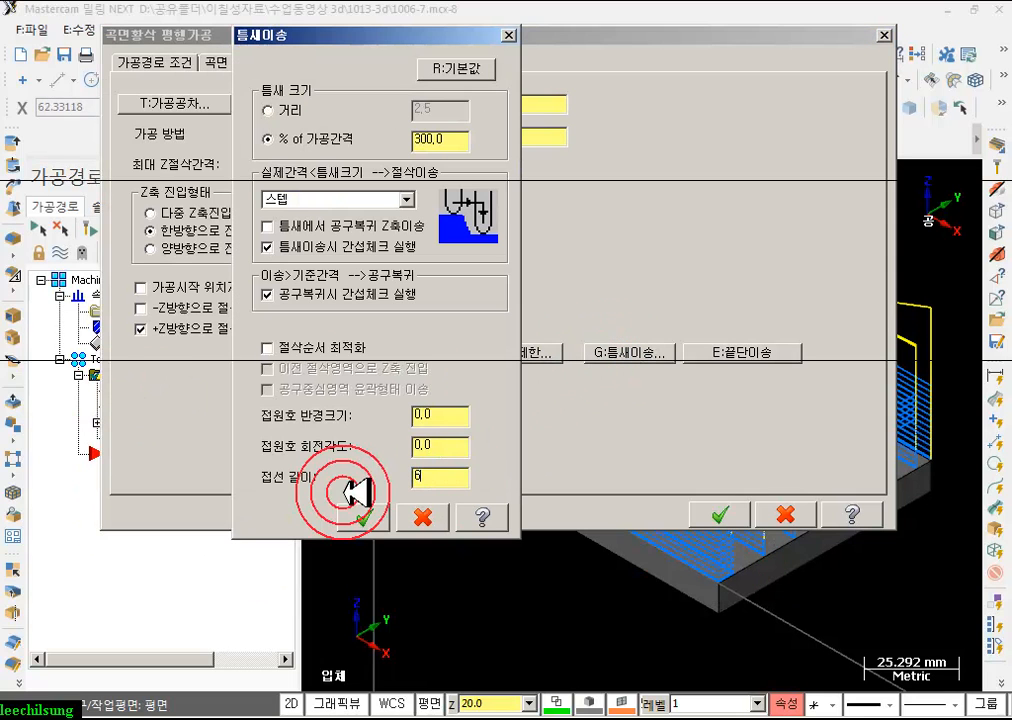
pyautogui.write('6')
pyautogui.click(366, 515)
pyautogui.click(709, 513)
pyautogui.click(93, 228)
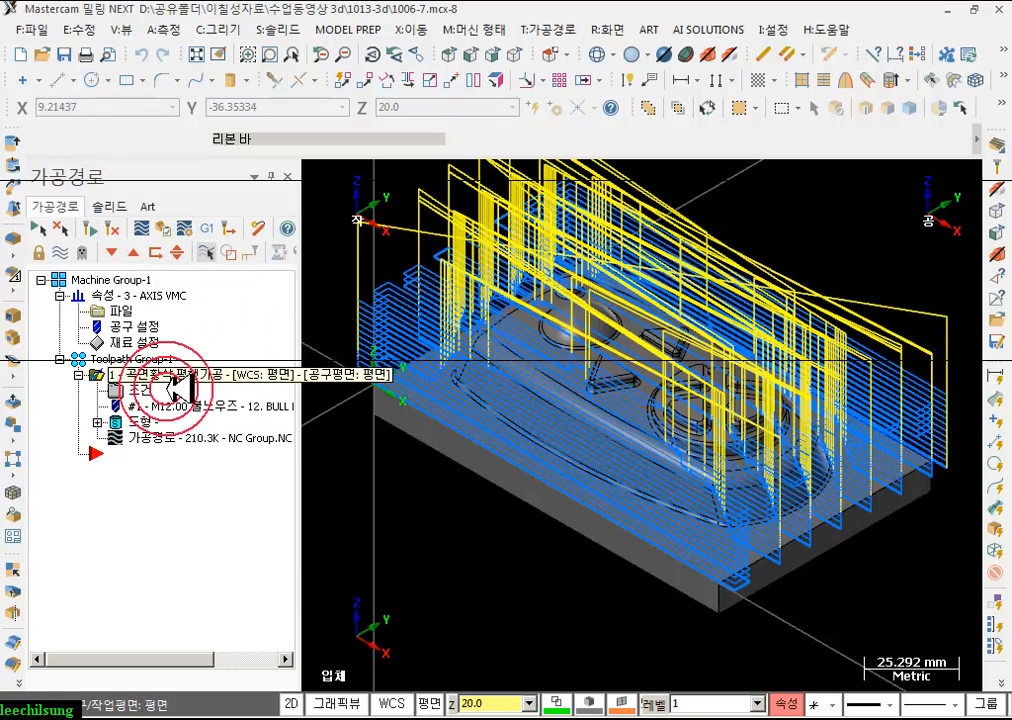
# - Open the roughing operation in Mastercam Simulator, show the workpiece and run the verification through to the end
pyautogui.click(158, 224)
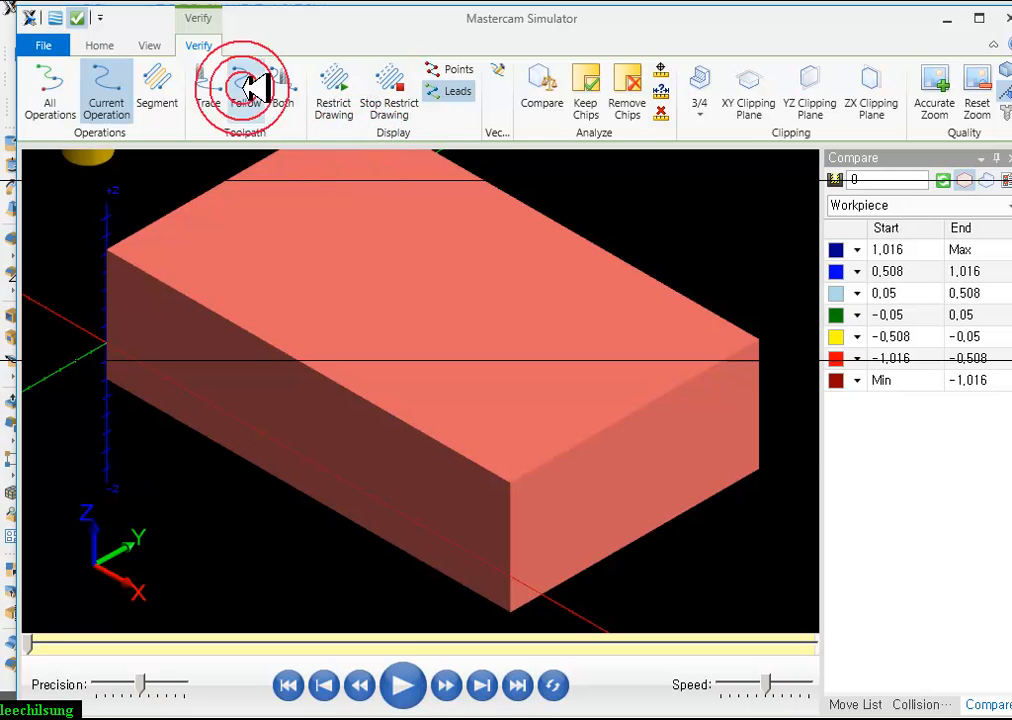
pyautogui.click(104, 45)
pyautogui.click(374, 113)
pyautogui.click(489, 670)
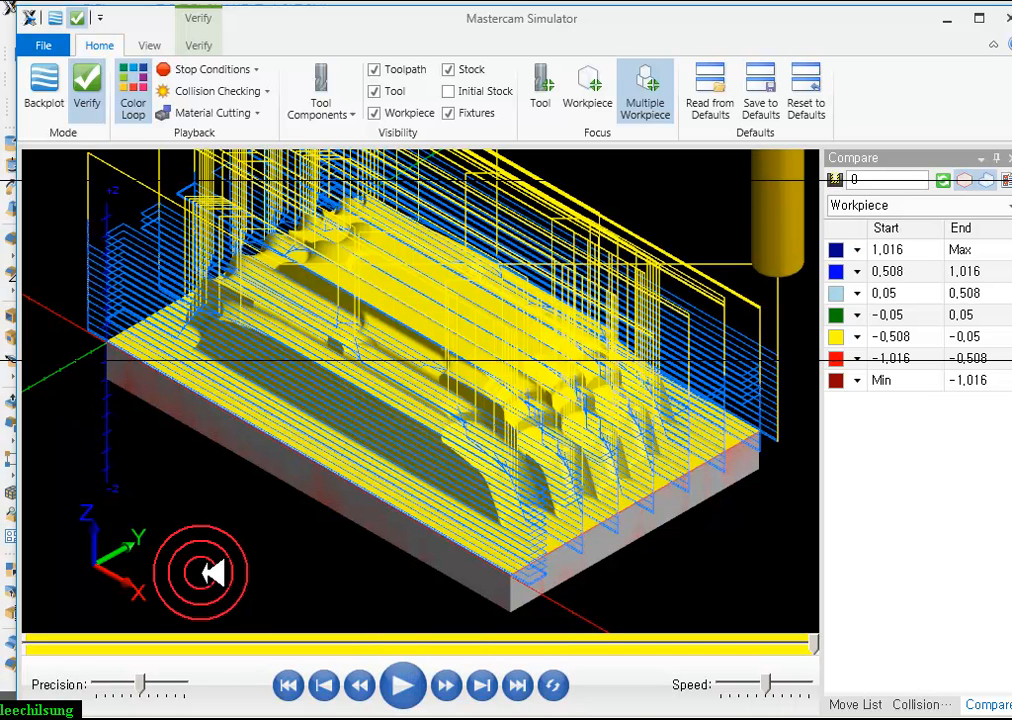
# - Section the verified stock with the YZ clipping plane to compare the remaining material with the part
pyautogui.click(198, 45)
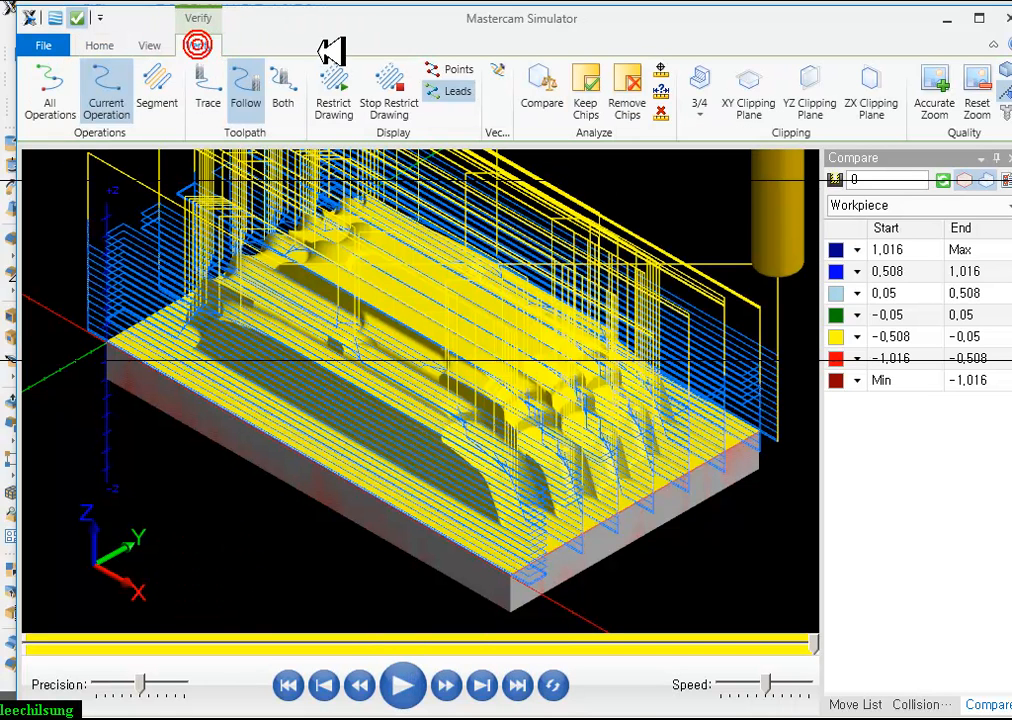
pyautogui.click(818, 95)
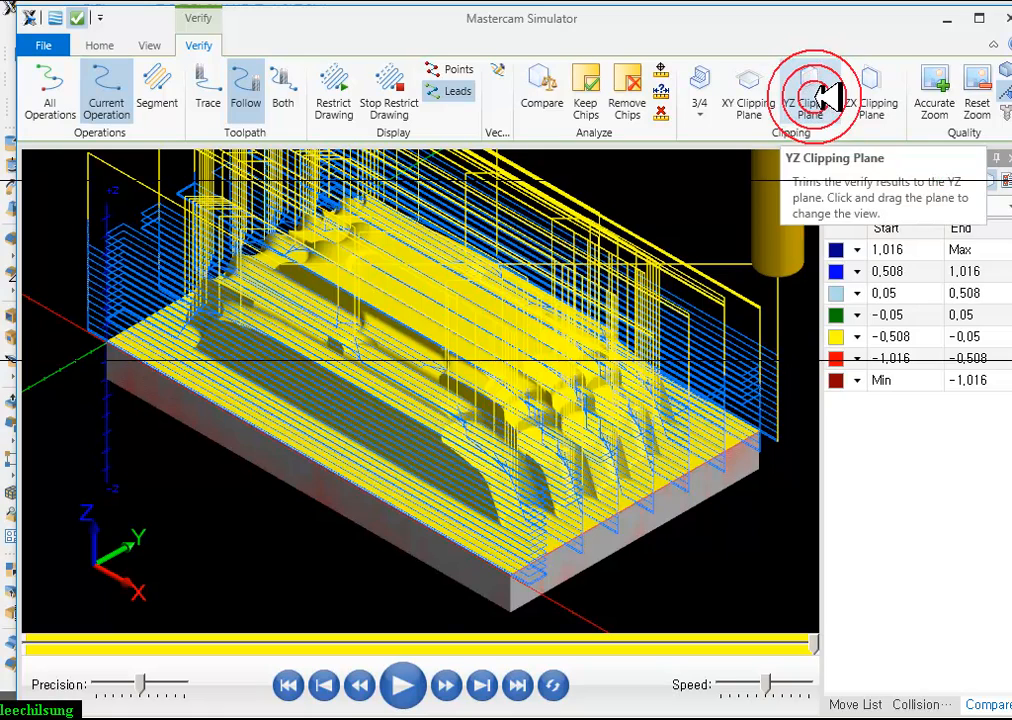
pyautogui.click(815, 97)
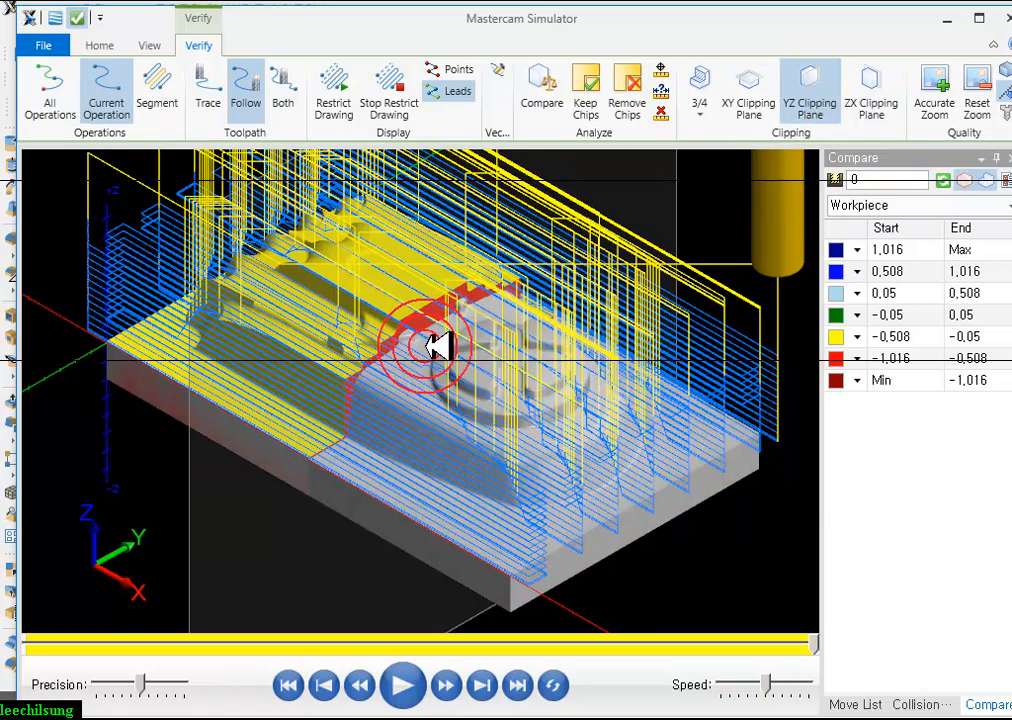
pyautogui.scroll(2, 430, 346)
# - Hide the toolpath lines in the simulation and inspect the roughed stock from a tilted angle with the full machined shape shown
pyautogui.click(150, 45)
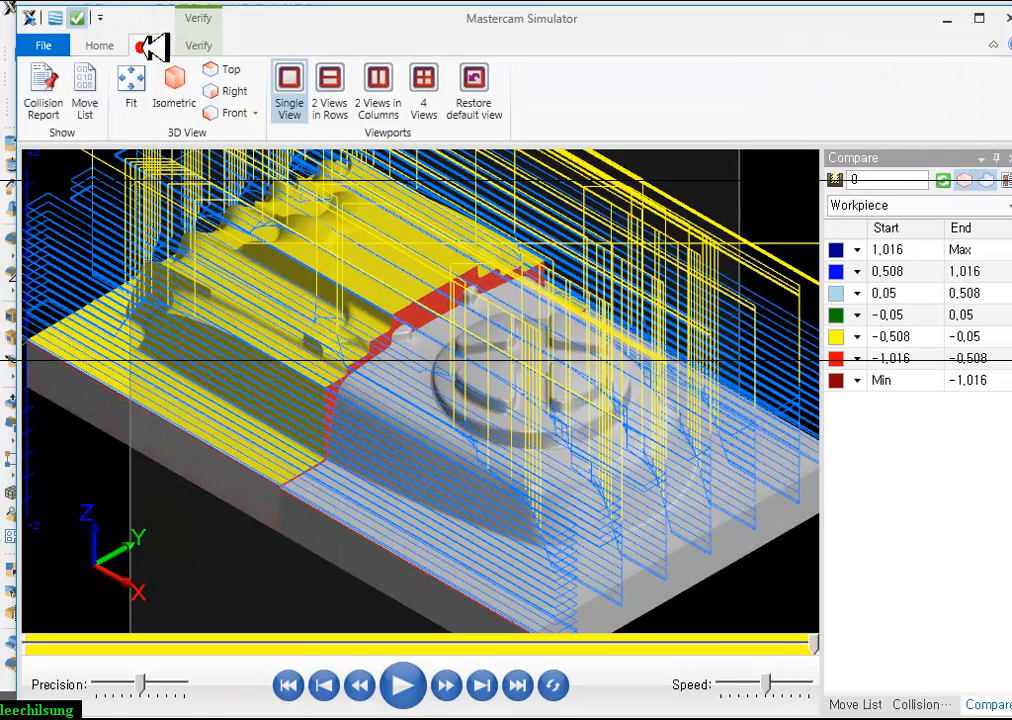
pyautogui.click(118, 45)
pyautogui.click(387, 69)
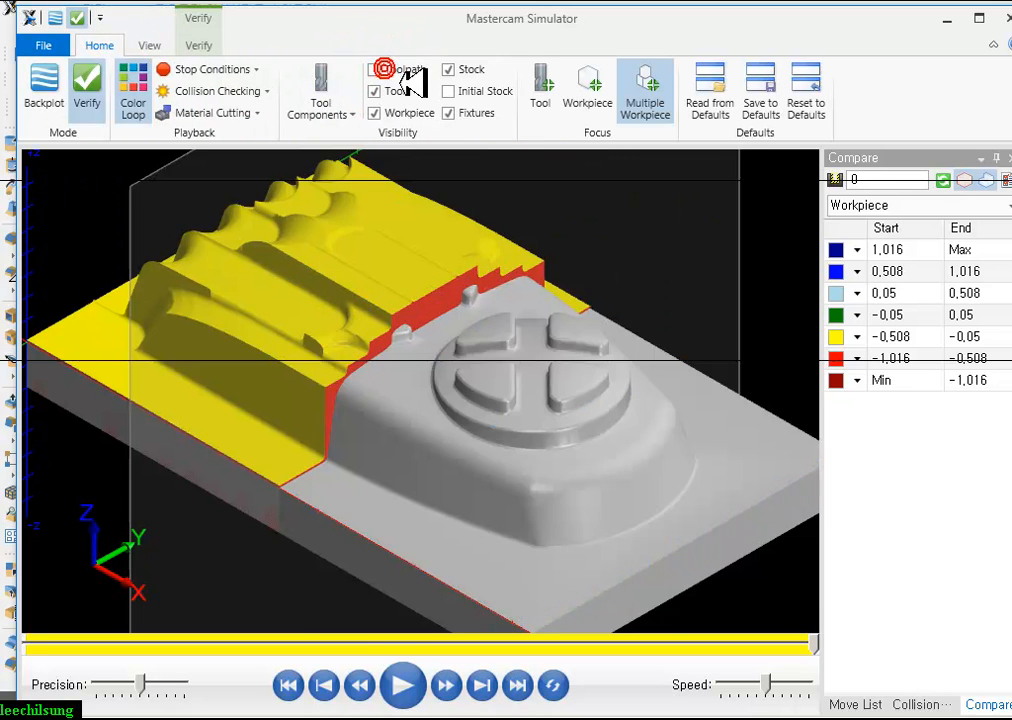
pyautogui.scroll(-2, 628, 274)
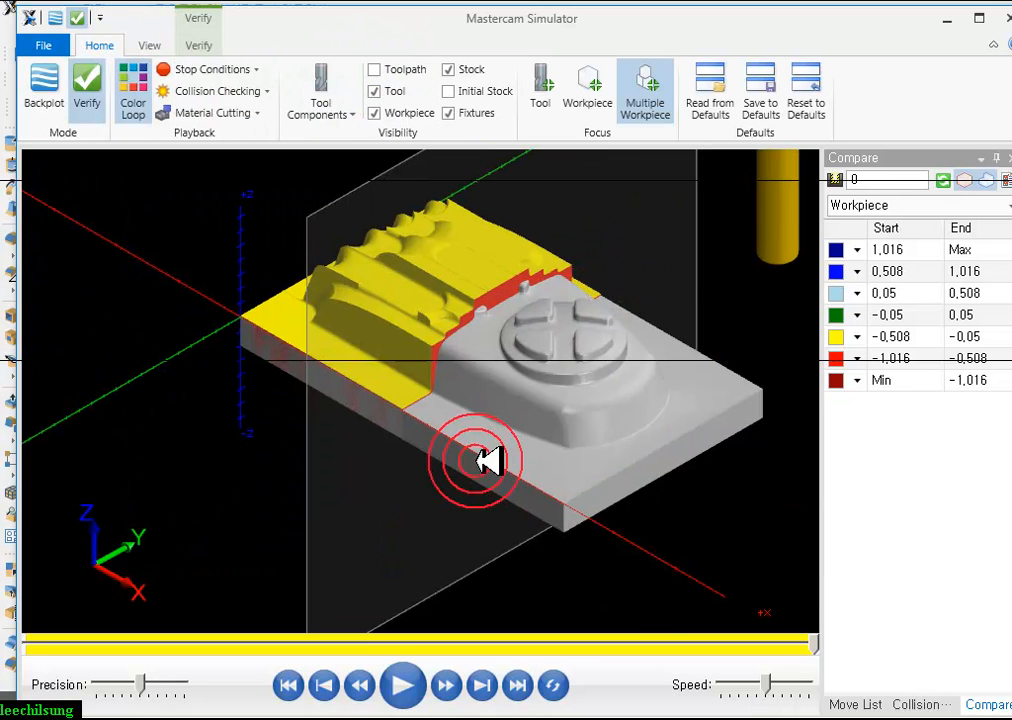
pyautogui.moveTo(390, 558); pyautogui.dragTo(445, 436)
pyautogui.moveTo(407, 501); pyautogui.dragTo(733, 253)
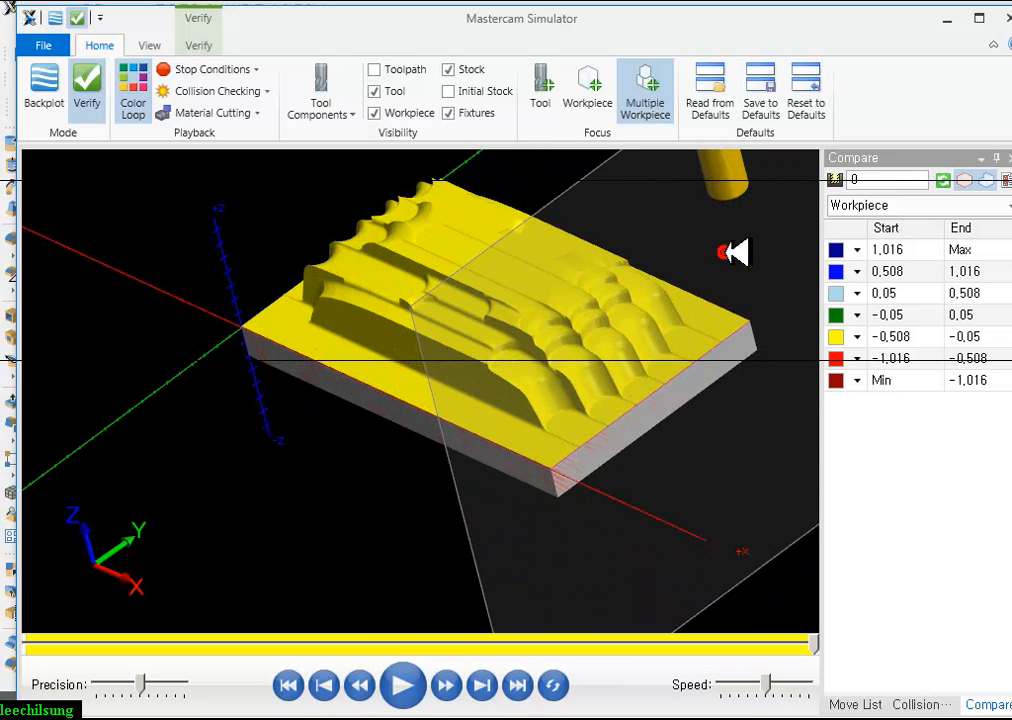
# - Inspect the end faces and rounded ridges of the verified roughing stock up close, and return to the Mastercam main window
pyautogui.moveTo(418, 462); pyautogui.dragTo(385, 529)
pyautogui.scroll(5, 685, 393)
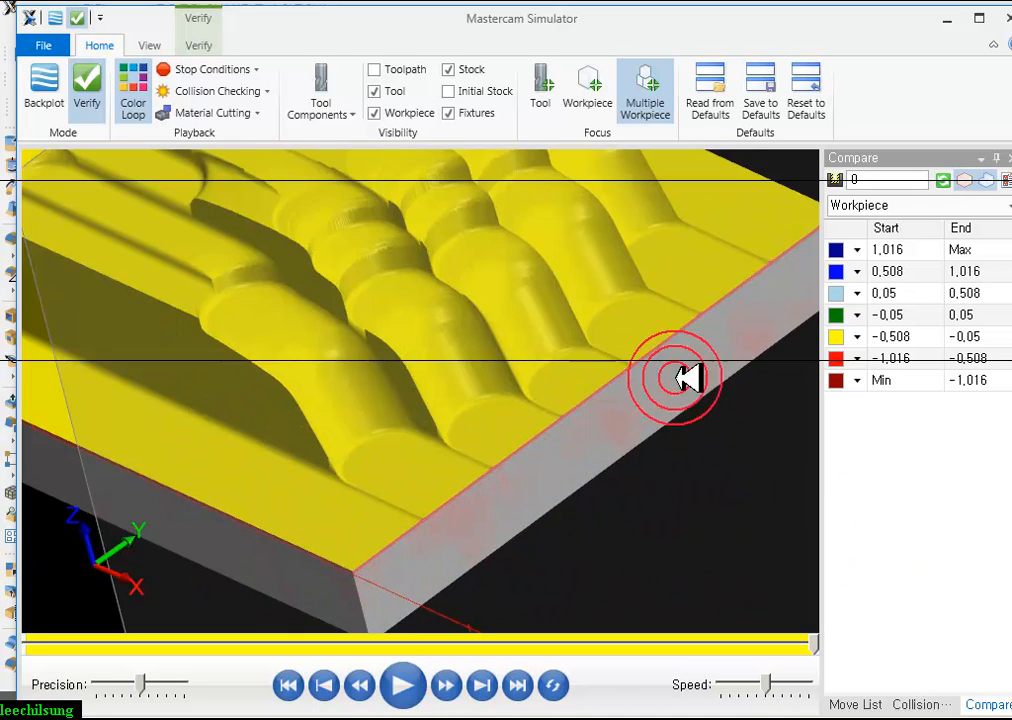
pyautogui.moveTo(689, 391); pyautogui.dragTo(627, 362)
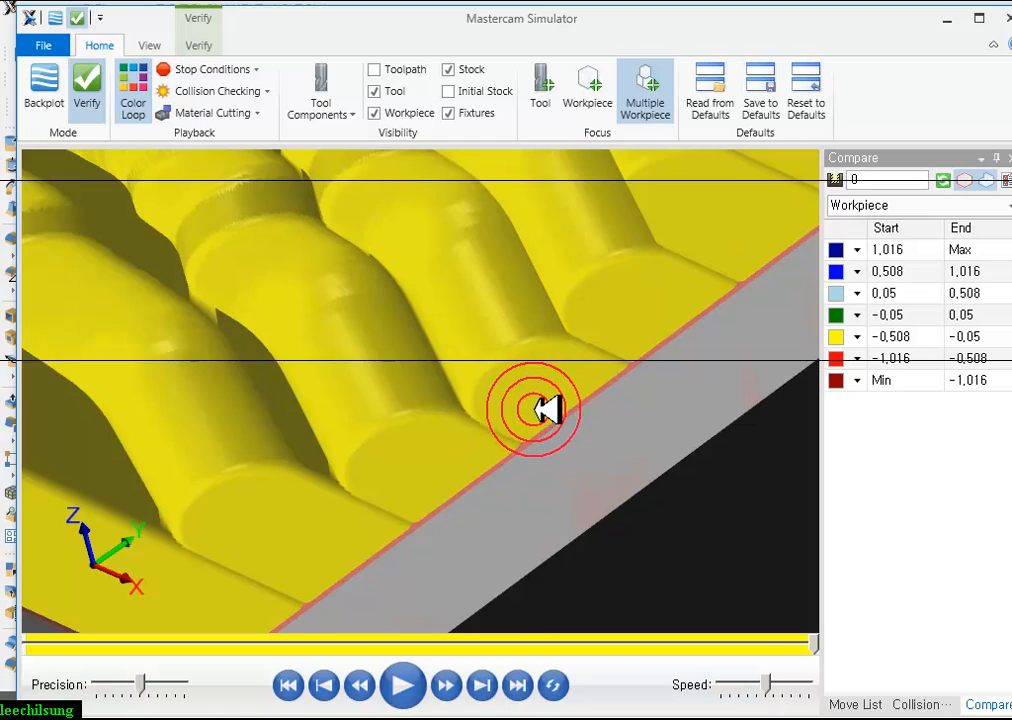
pyautogui.scroll(-3, 549, 420)
pyautogui.scroll(-2, 627, 452)
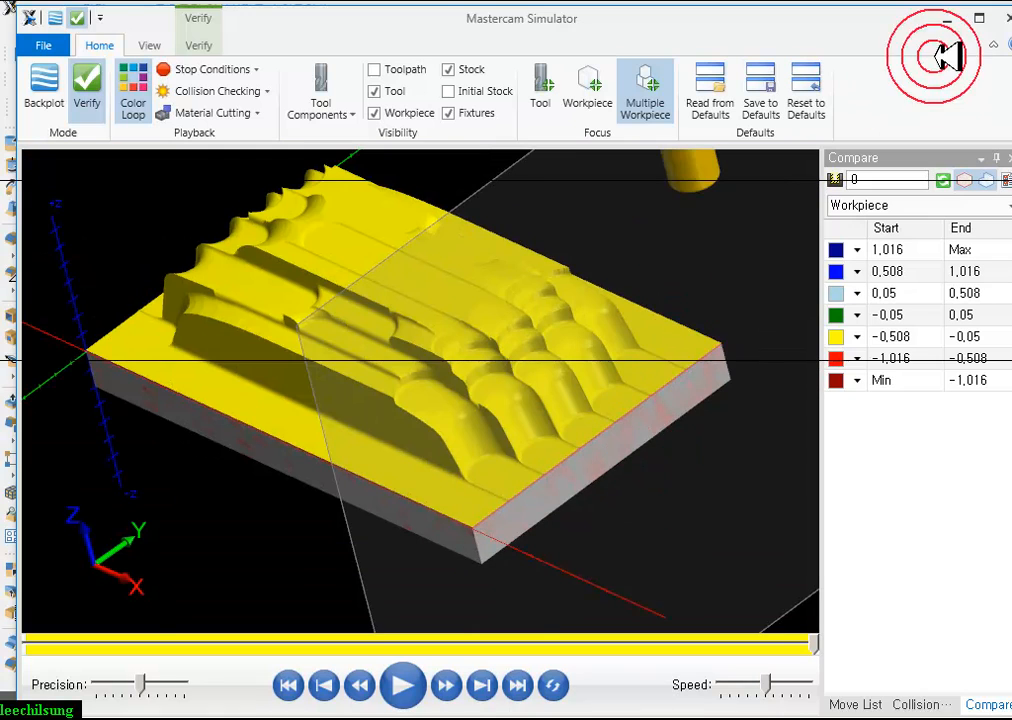
pyautogui.click(944, 22)
# - Review the parallel roughing operation's maximum stepover and cutting method options, keeping the current settings
pyautogui.click(140, 390)
pyautogui.click(472, 339)
pyautogui.click(530, 105)
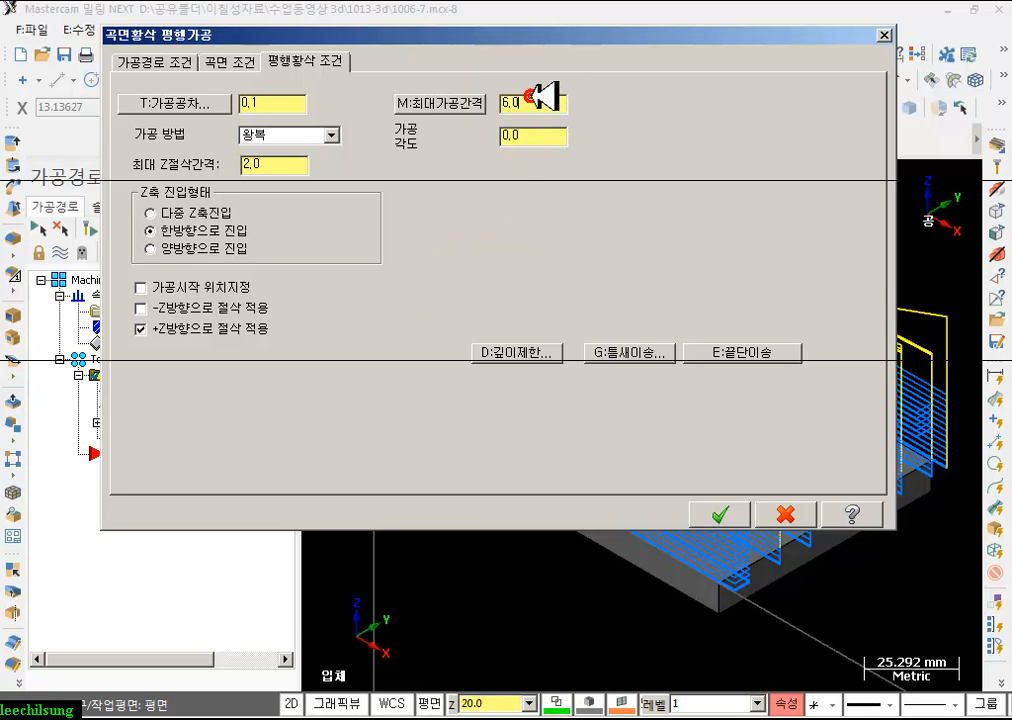
pyautogui.click(540, 103)
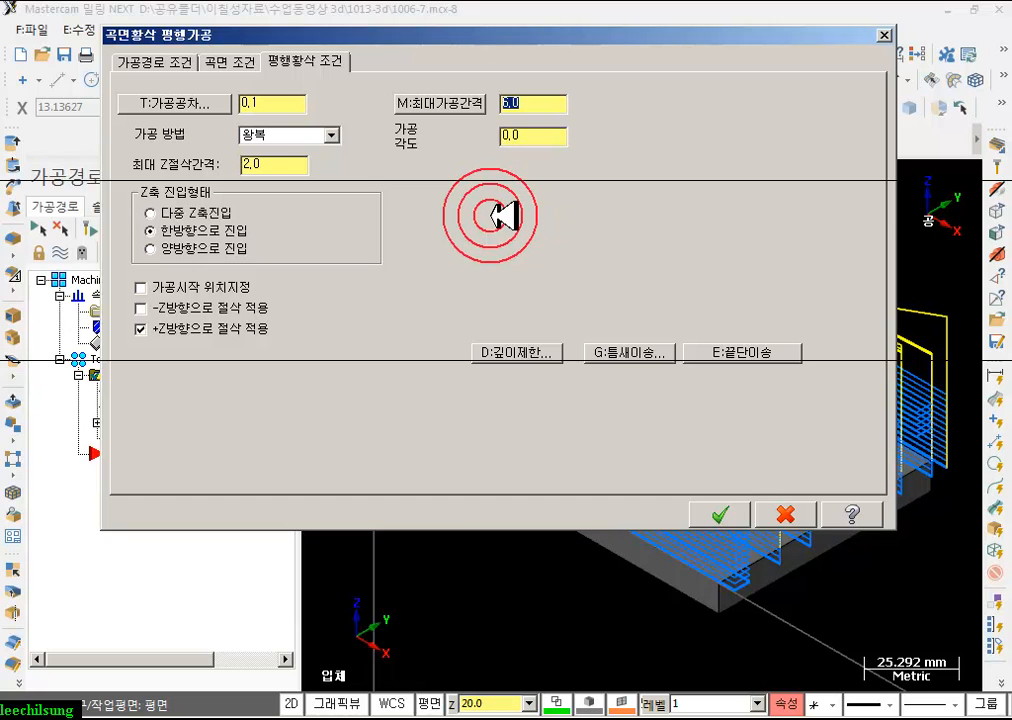
pyautogui.click(300, 133)
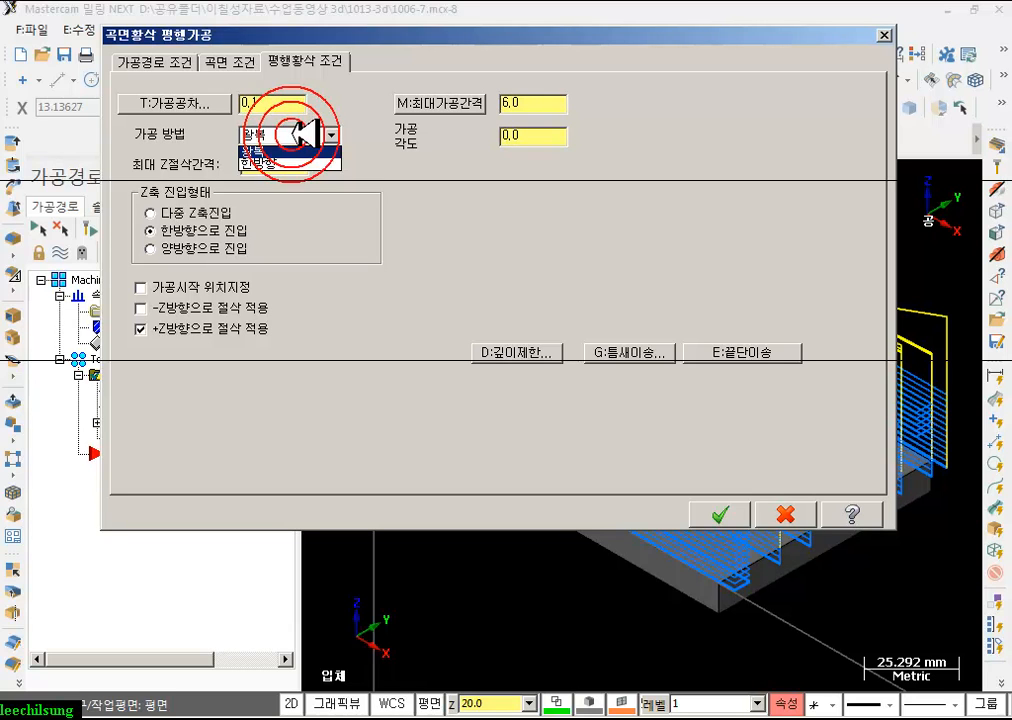
pyautogui.click(776, 517)
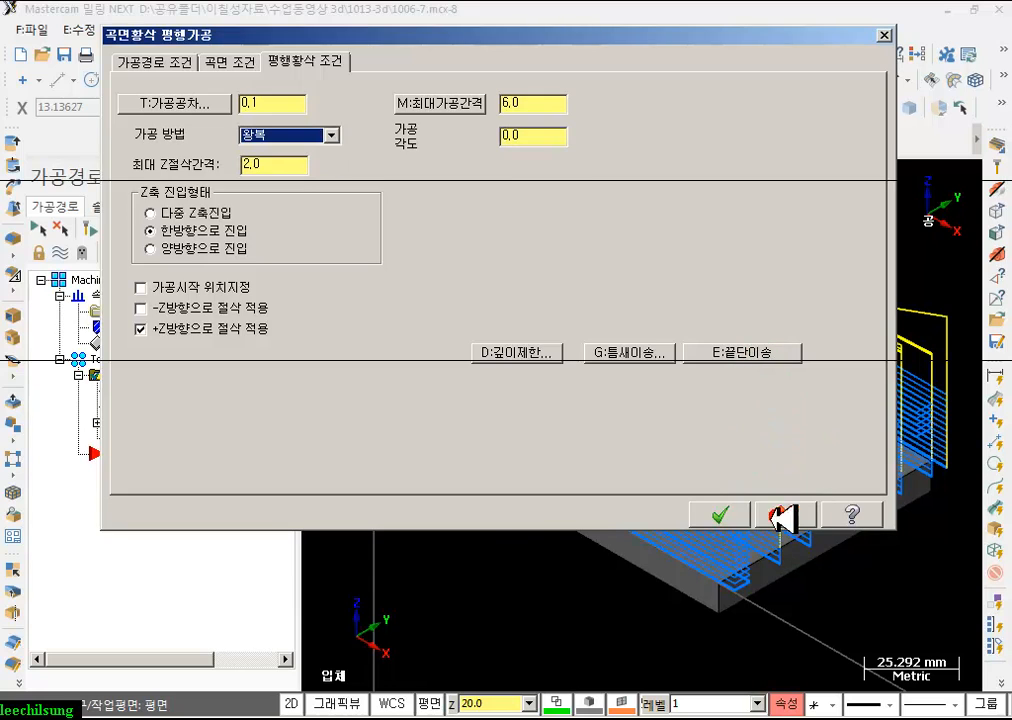
pyautogui.click(715, 517)
# - Backplot the roughing toolpath and examine pass 2 (경로 2) with the swept tool area hidden
pyautogui.click(154, 438)
pyautogui.scroll(-2, 655, 447)
pyautogui.scroll(1, 592, 431)
pyautogui.scroll(-1, 592, 435)
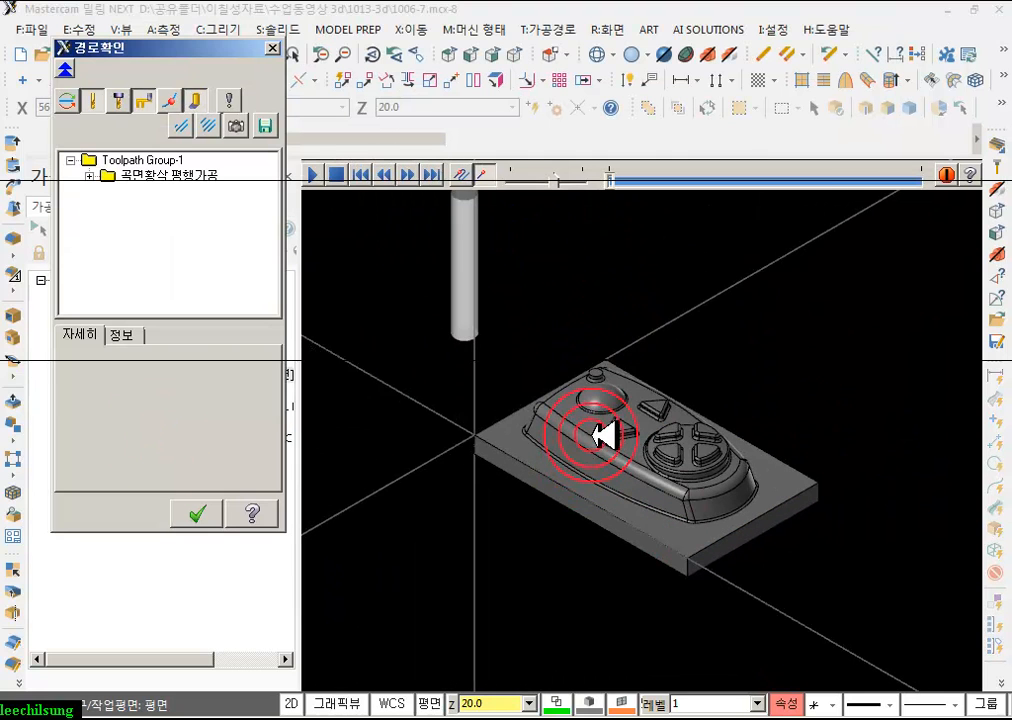
pyautogui.click(89, 176)
pyautogui.click(157, 176)
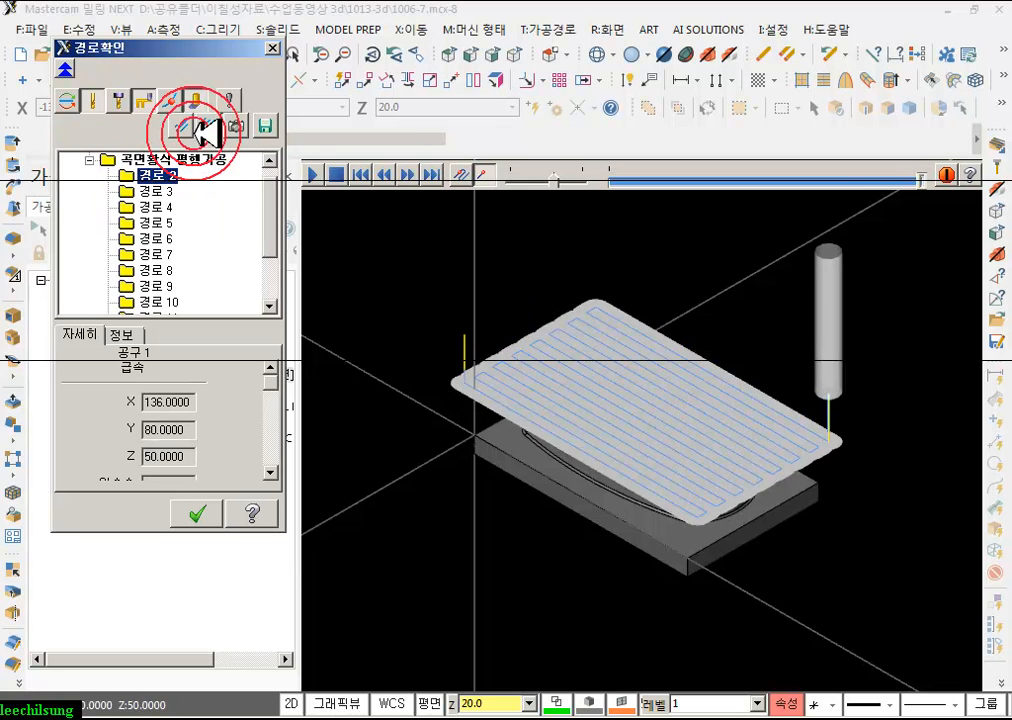
pyautogui.click(195, 100)
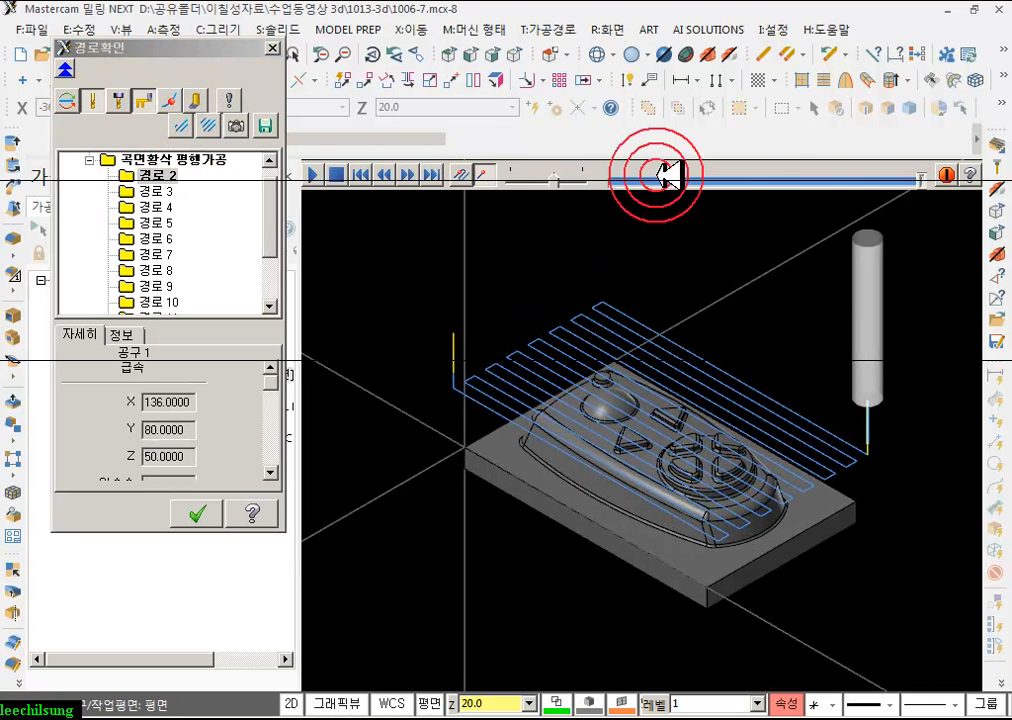
pyautogui.click(918, 178)
pyautogui.moveTo(912, 180); pyautogui.dragTo(945, 182)
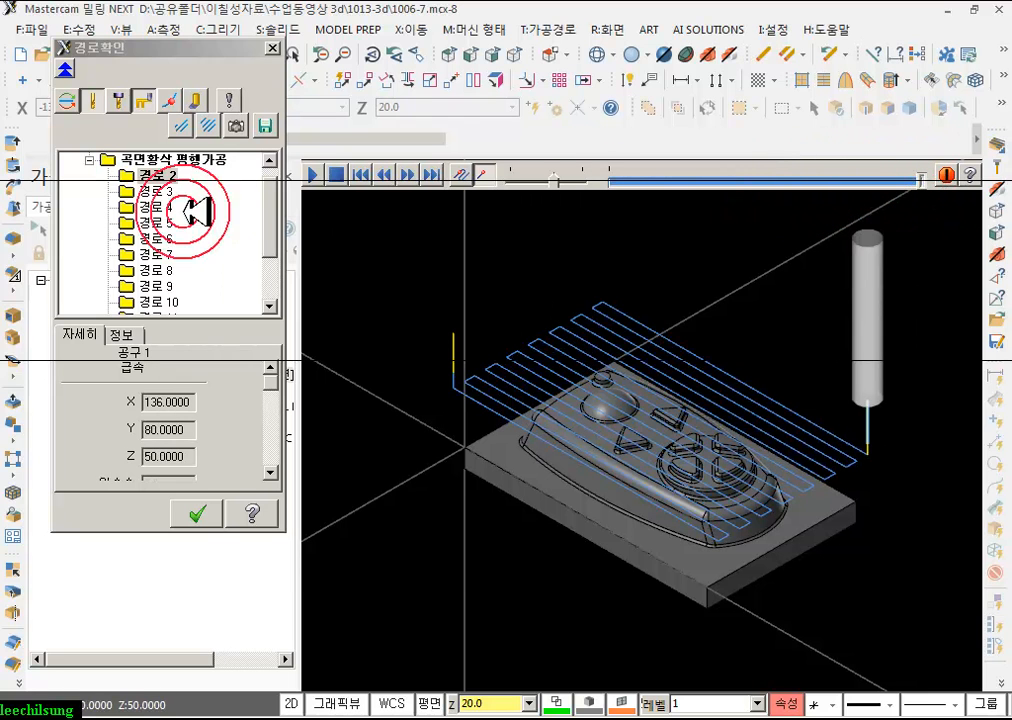
# - Examine passes 3 and 7 of the roughing backplot, scrubbing the tool along pass 3
pyautogui.click(157, 191)
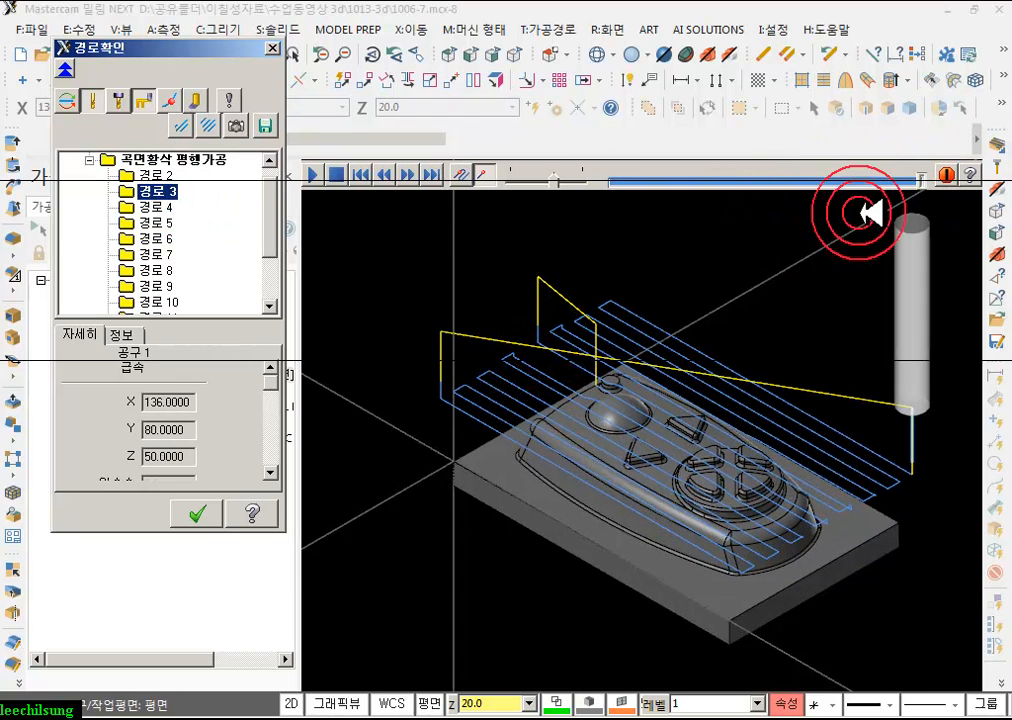
pyautogui.click(918, 178)
pyautogui.moveTo(921, 178); pyautogui.dragTo(643, 114)
pyautogui.click(157, 255)
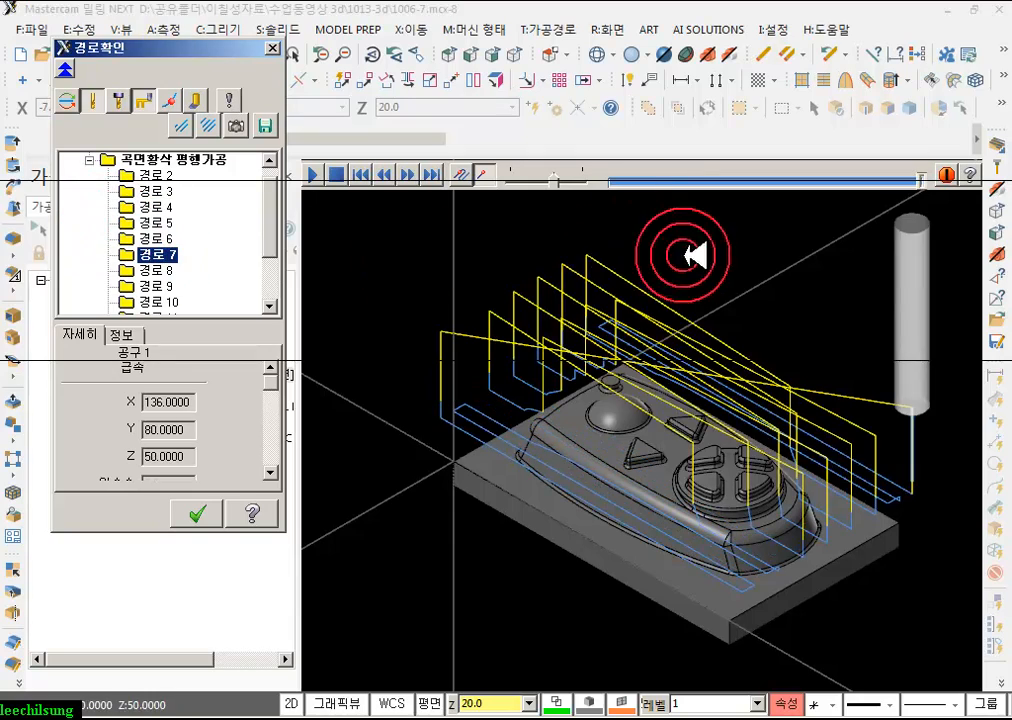
pyautogui.scroll(5, 440, 407)
pyautogui.scroll(1, 605, 434)
pyautogui.scroll(-6, 570, 390)
pyautogui.scroll(-2, 500, 335)
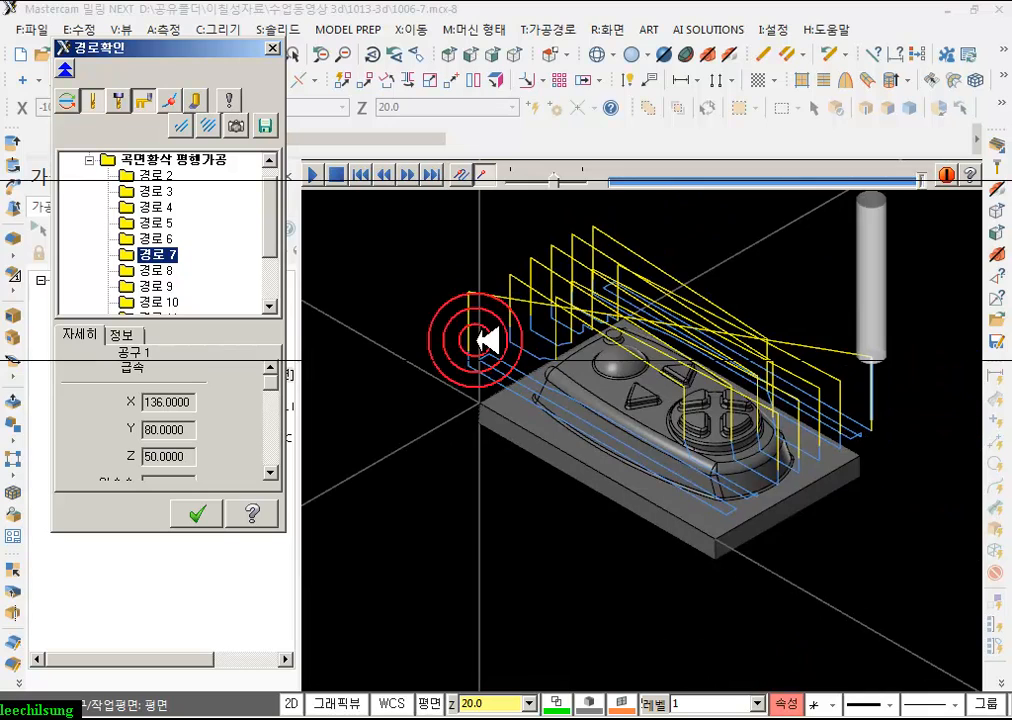
# - Examine the linking moves of pass 7 from the top view and close the backplot
pyautogui.click(447, 54)
pyautogui.scroll(-1, 724, 318)
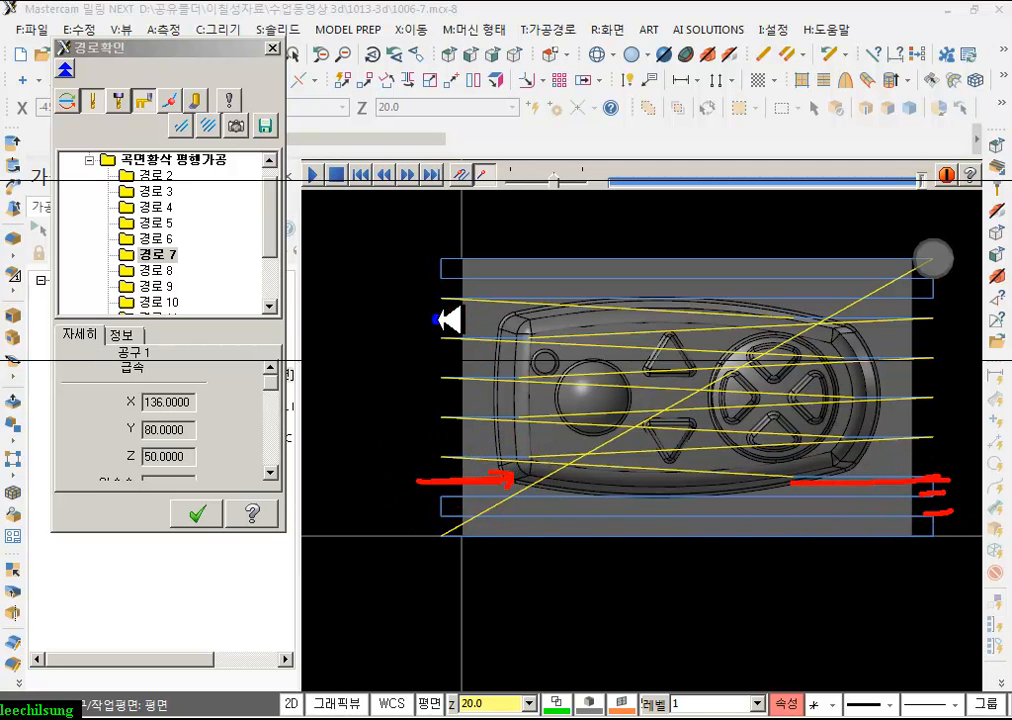
pyautogui.rightClick(443, 318)
pyautogui.click(205, 514)
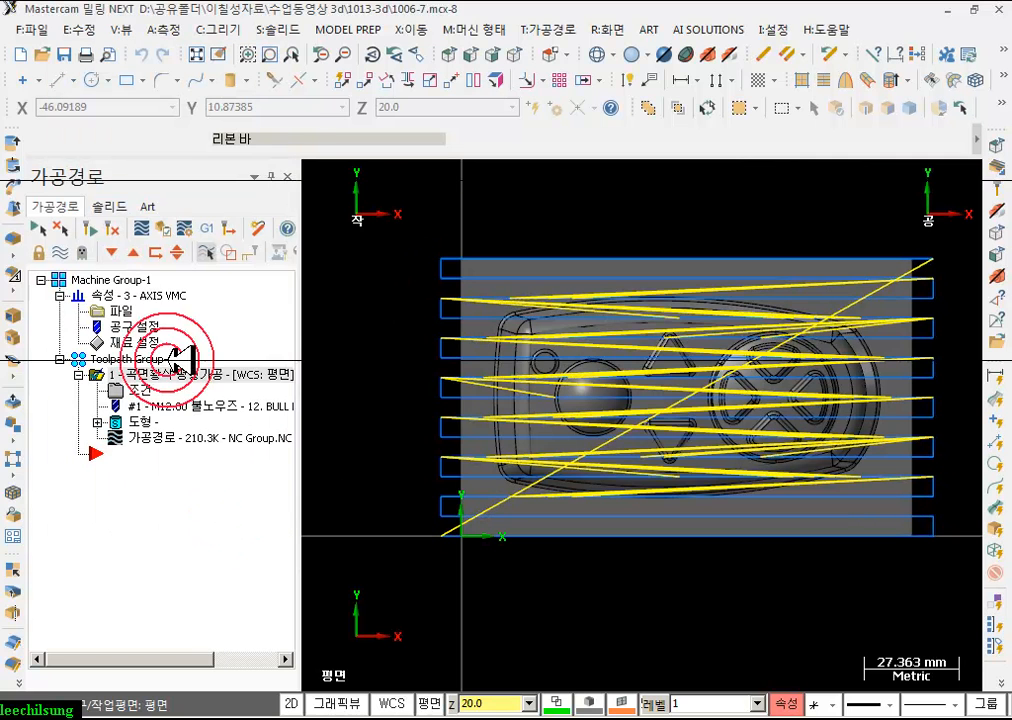
# - Set the roughing cutting method to 한방향 (one way) and the Z entry type to 양방향으로 진입, and regenerate the toolpath
pyautogui.click(117, 389)
pyautogui.click(316, 134)
pyautogui.click(280, 162)
pyautogui.click(160, 248)
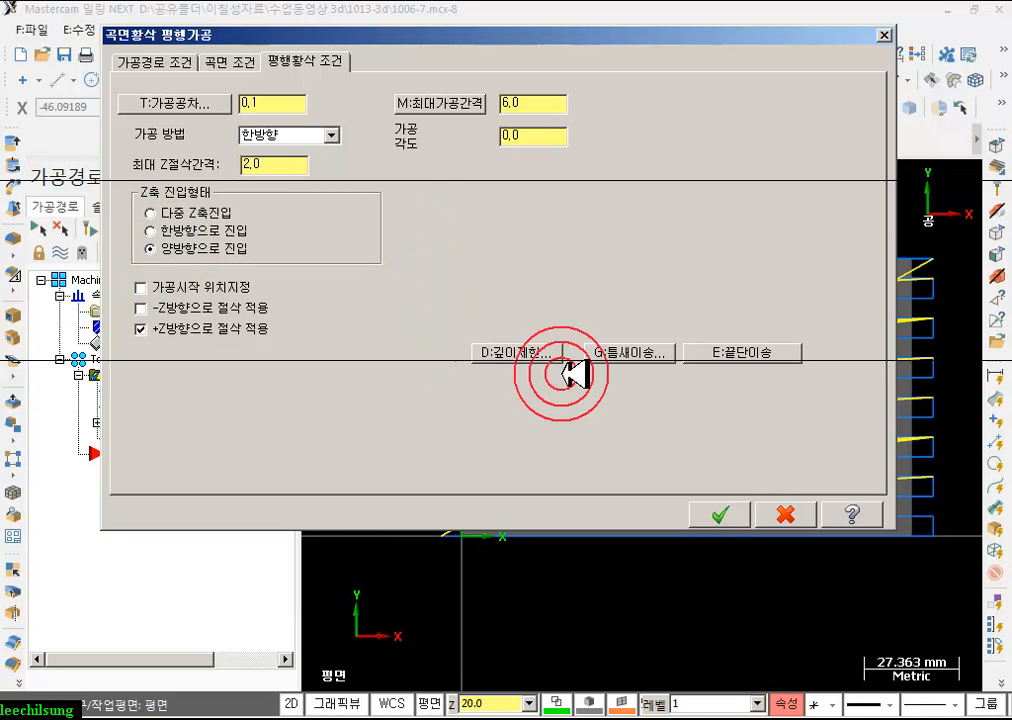
pyautogui.click(720, 514)
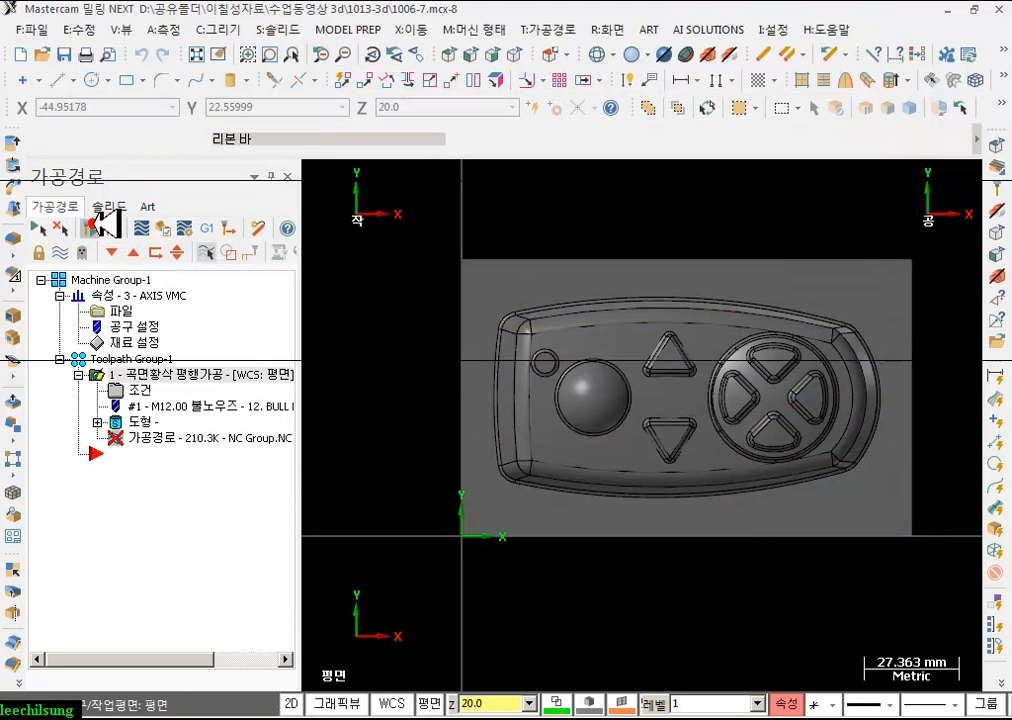
pyautogui.click(108, 219)
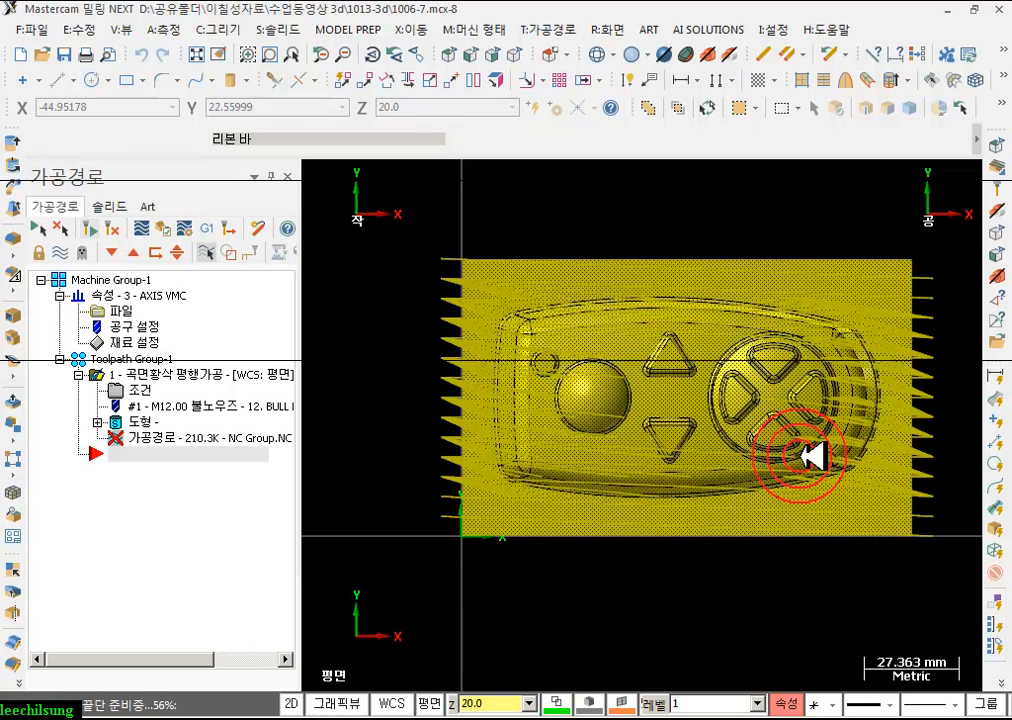
# - Backplot the regenerated roughing toolpath and compare passes 7 to 10 from the top view
pyautogui.click(135, 440)
pyautogui.click(89, 176)
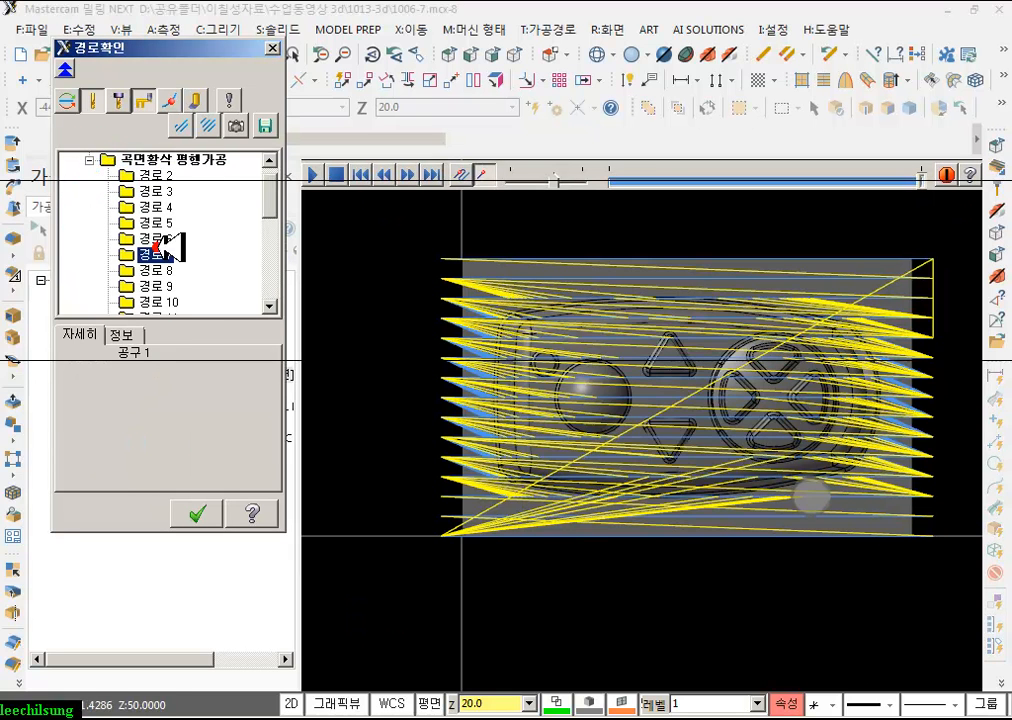
pyautogui.click(155, 254)
pyautogui.click(382, 470)
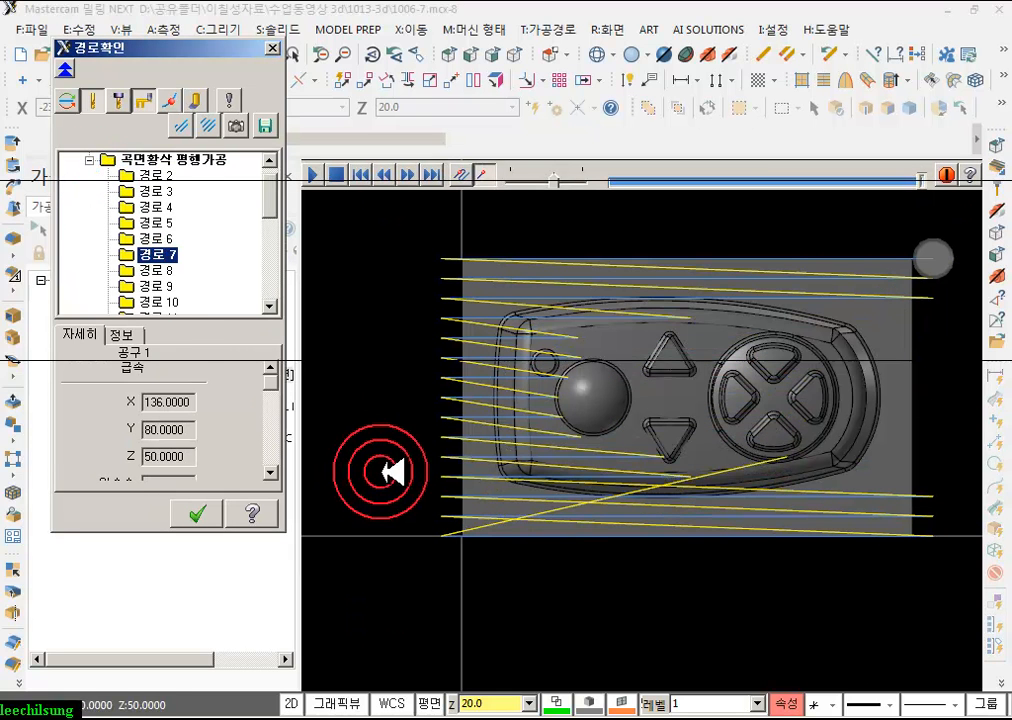
pyautogui.click(155, 270)
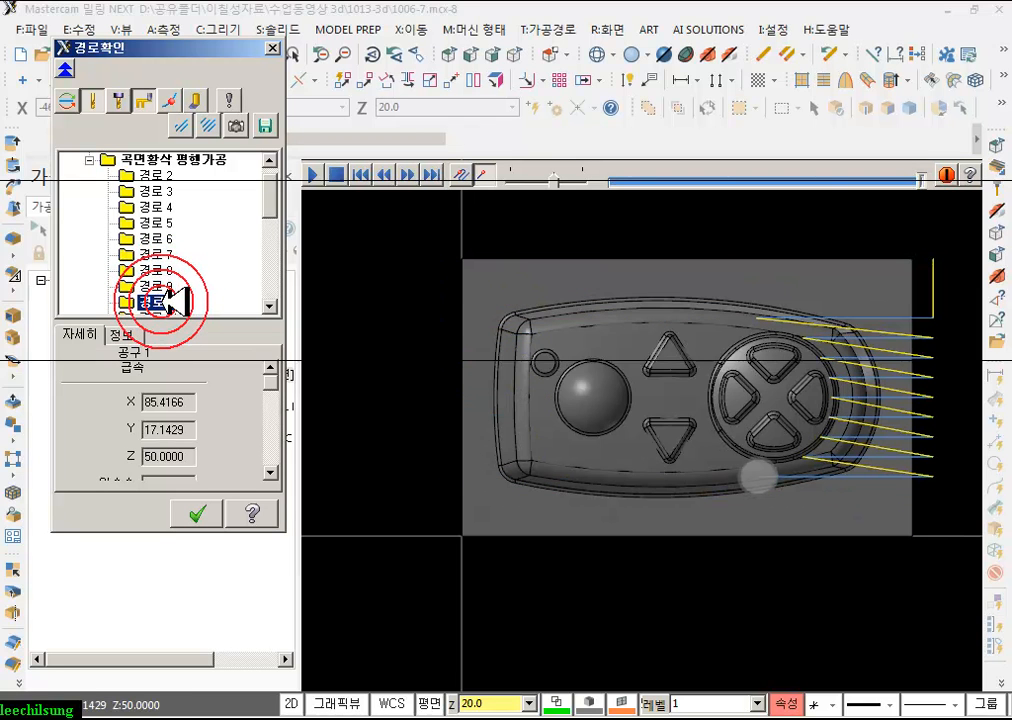
pyautogui.click(150, 286)
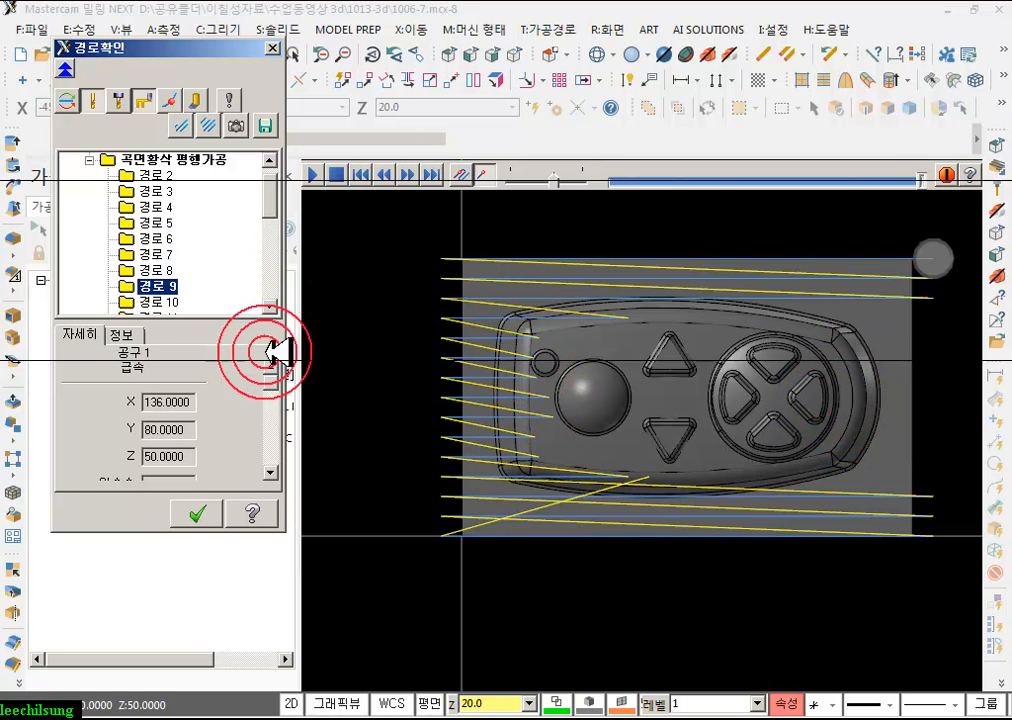
pyautogui.click(153, 302)
pyautogui.click(198, 513)
# - Switch the roughing cutting method to 왕복 (zigzag) and regenerate the toolpath
pyautogui.click(150, 391)
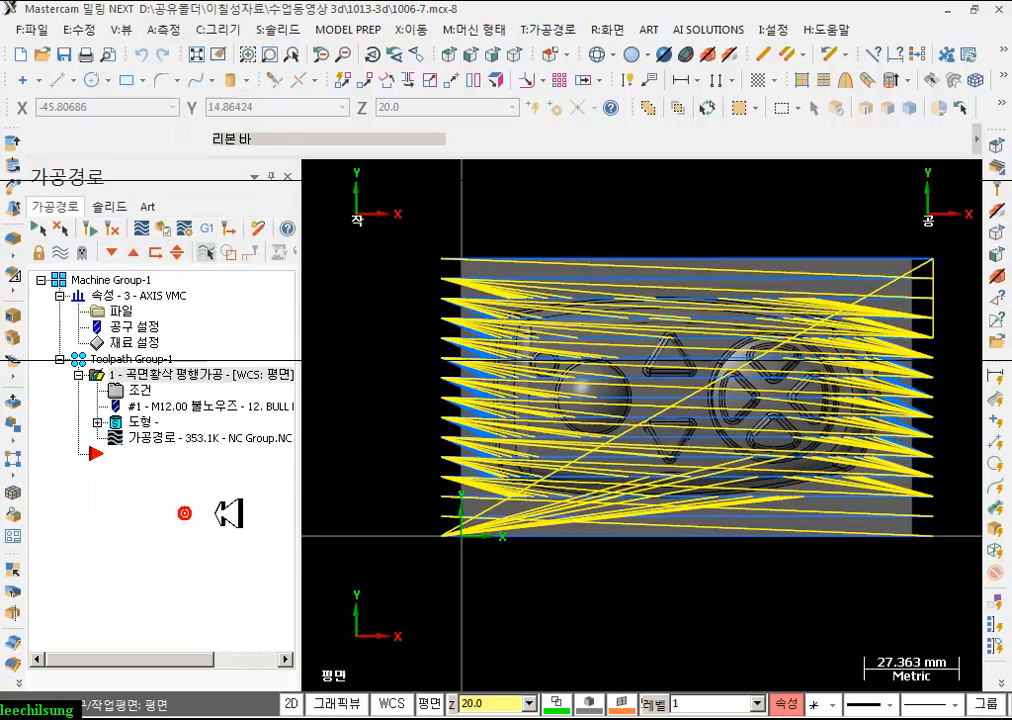
pyautogui.click(281, 171)
pyautogui.click(305, 135)
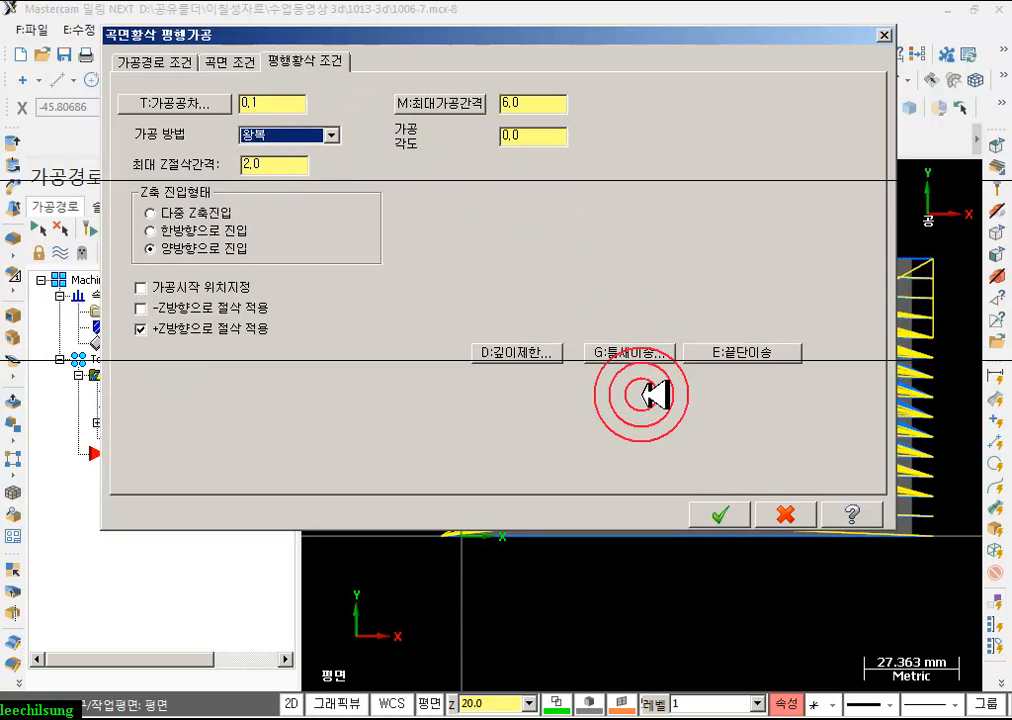
pyautogui.click(718, 515)
pyautogui.click(90, 228)
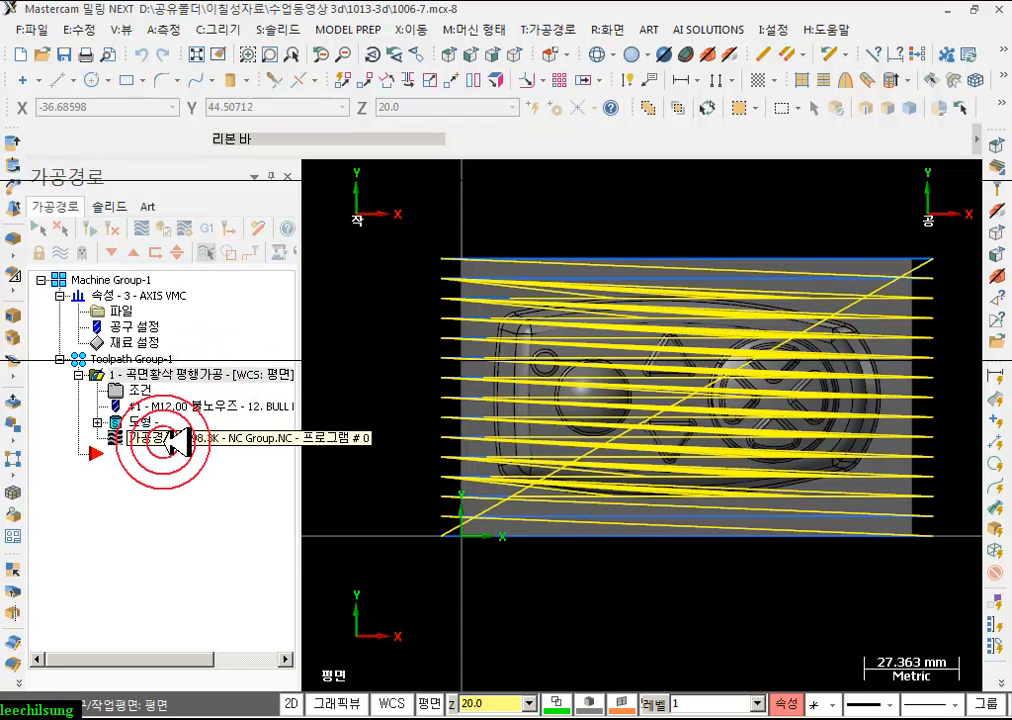
# - Backplot the zigzag roughing toolpath and rewind pass 9 to its start in a tilted view
pyautogui.click(160, 438)
pyautogui.click(89, 173)
pyautogui.click(158, 256)
pyautogui.click(118, 291)
pyautogui.moveTo(557, 232); pyautogui.dragTo(413, 296, button='middle')
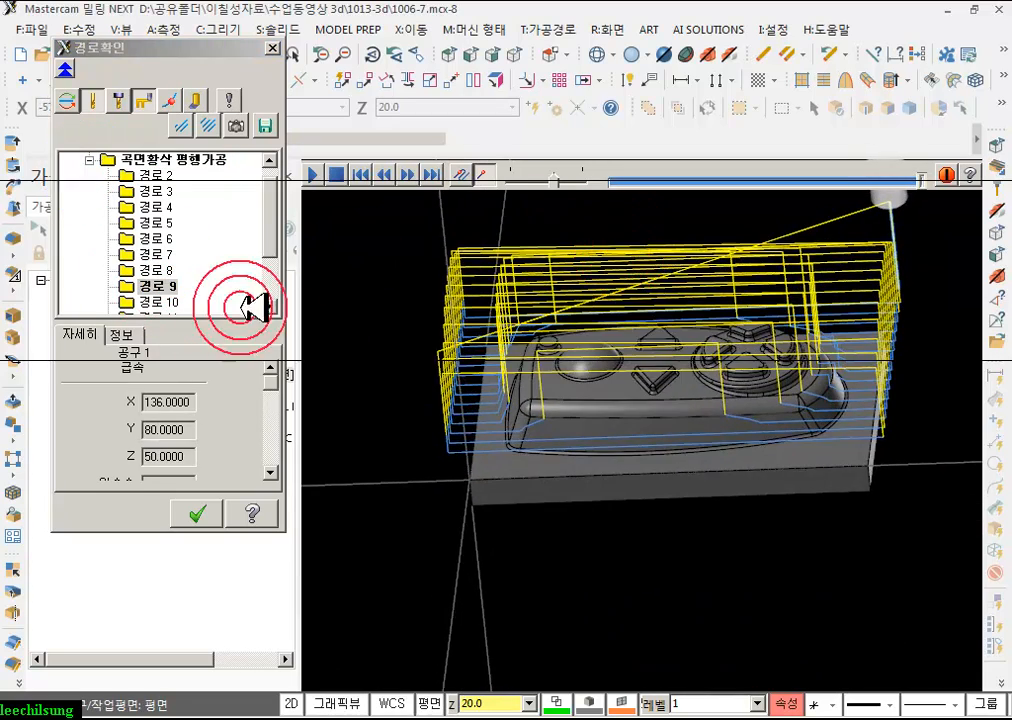
pyautogui.moveTo(928, 180); pyautogui.dragTo(586, 200)
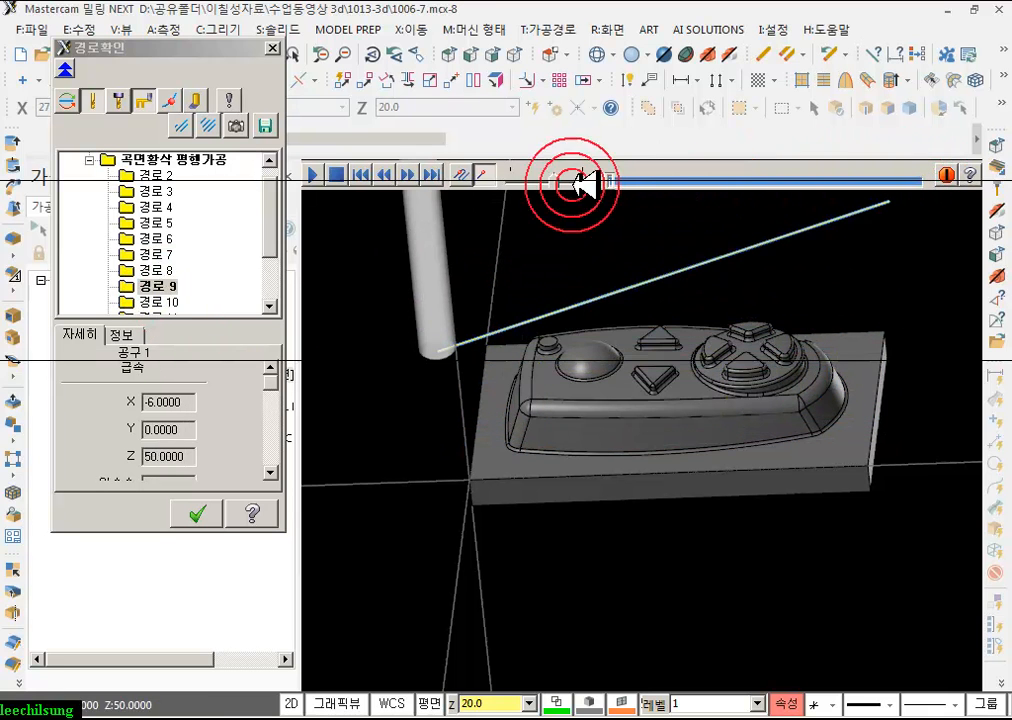
# - Scrub the tool partway through pass 9, study its cuts on both sides of the part from a tilted view, and close the backplot
pyautogui.click(446, 52)
pyautogui.moveTo(566, 158); pyautogui.dragTo(765, 169)
pyautogui.scroll(3, 463, 462)
pyautogui.moveTo(603, 394); pyautogui.dragTo(640, 345, button='middle')
pyautogui.scroll(-4, 386, 377)
pyautogui.moveTo(858, 367); pyautogui.dragTo(932, 340, button='middle')
pyautogui.moveTo(812, 400); pyautogui.dragTo(752, 424, button='middle')
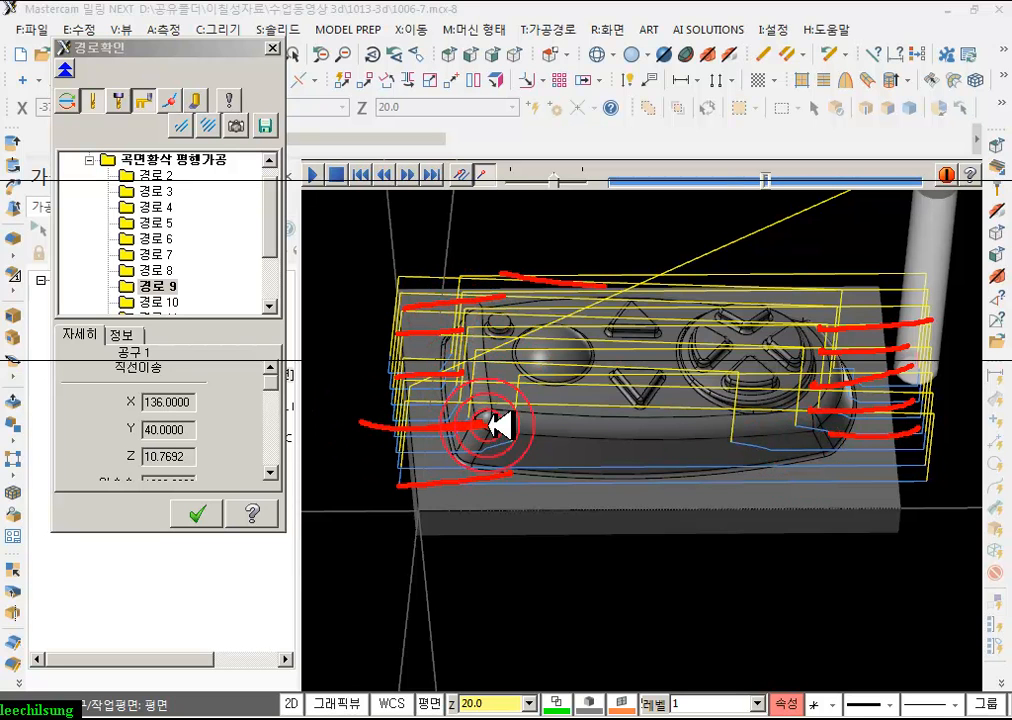
pyautogui.moveTo(888, 340); pyautogui.dragTo(995, 393)
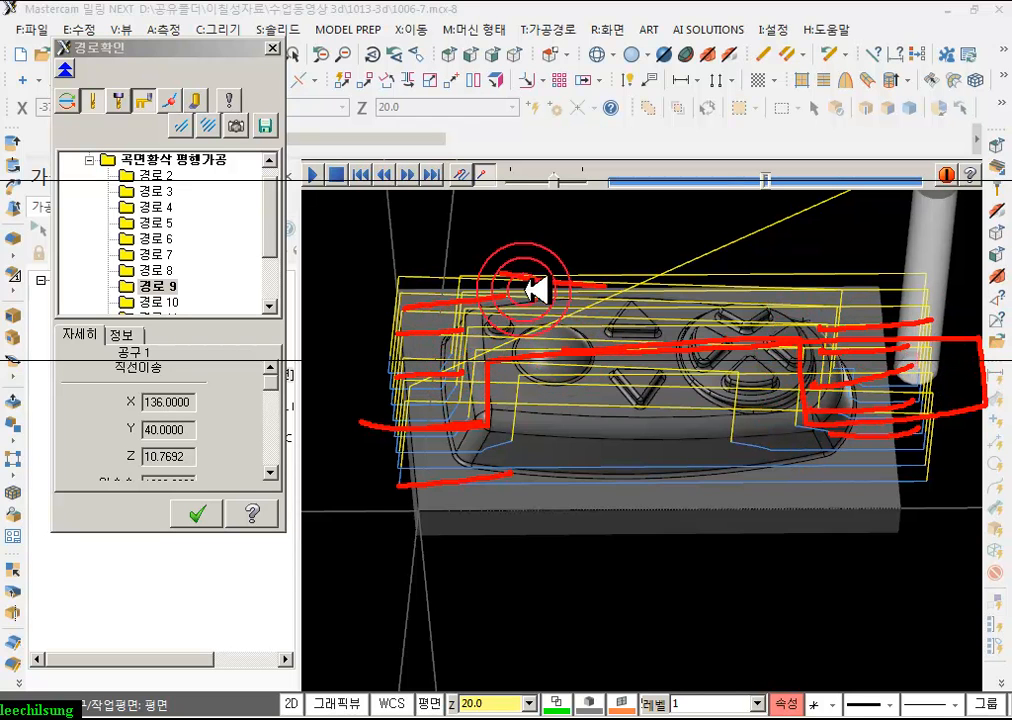
pyautogui.rightClick(507, 227)
pyautogui.click(535, 420)
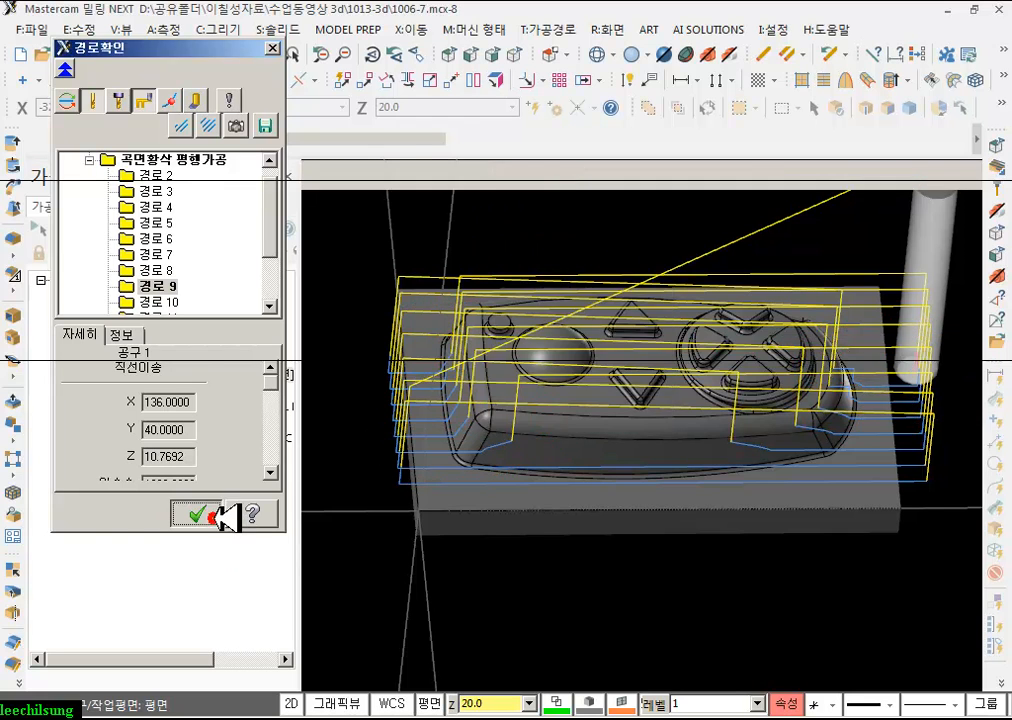
pyautogui.click(215, 514)
# - Change the roughing cutting method back to 한방향 (one way) and regenerate the toolpath
pyautogui.doubleClick(140, 390)
pyautogui.click(318, 133)
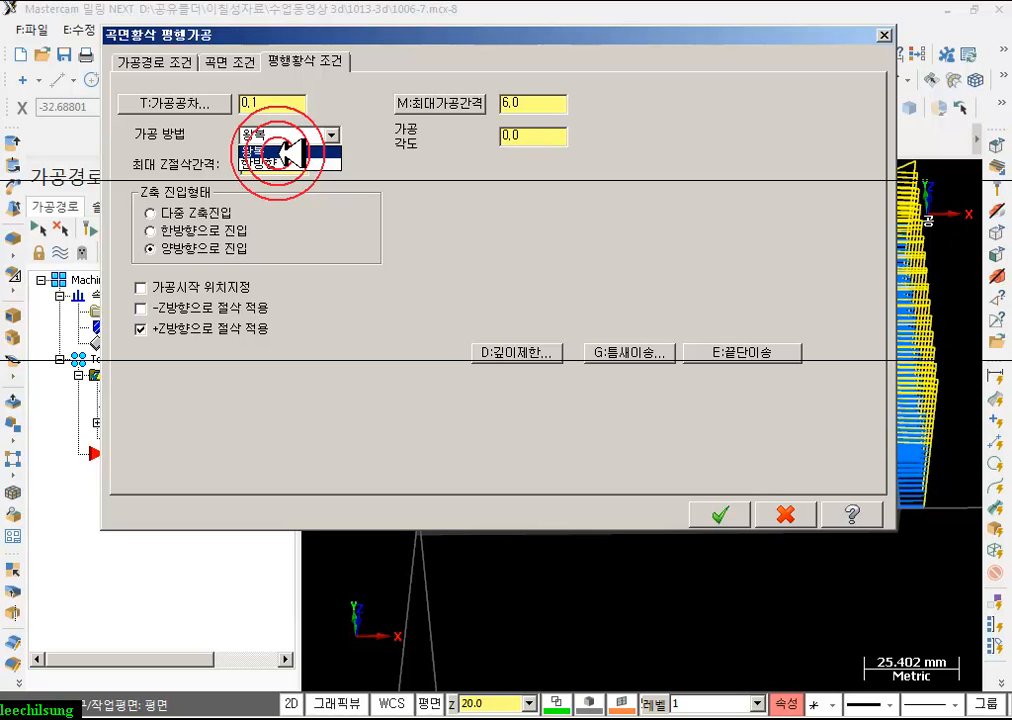
pyautogui.click(283, 161)
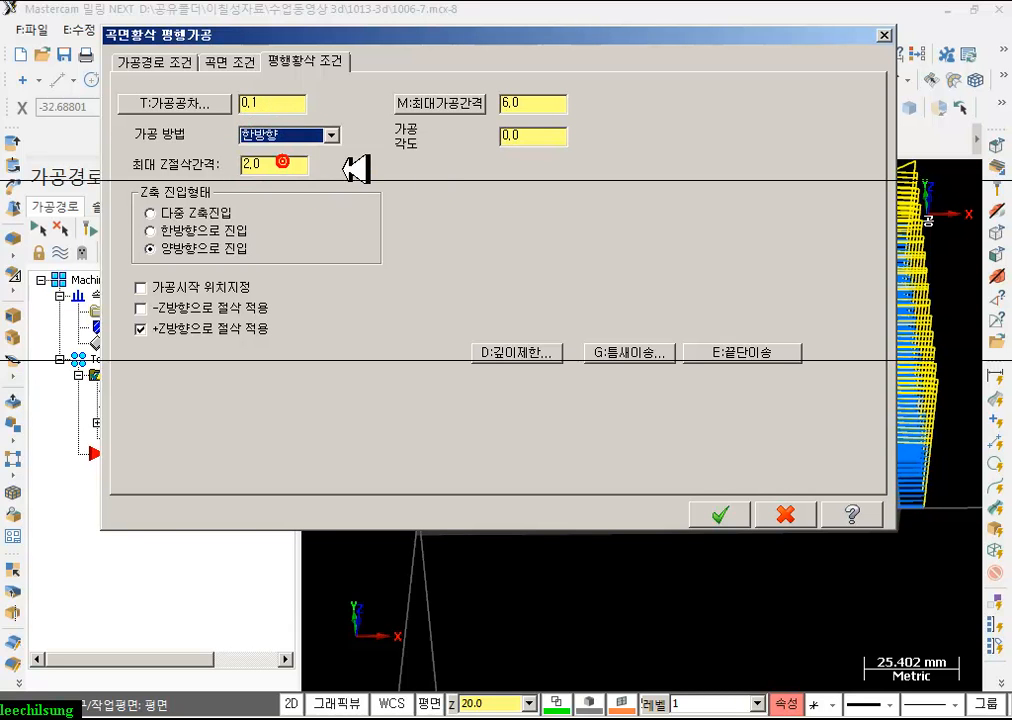
pyautogui.click(727, 511)
pyautogui.click(89, 229)
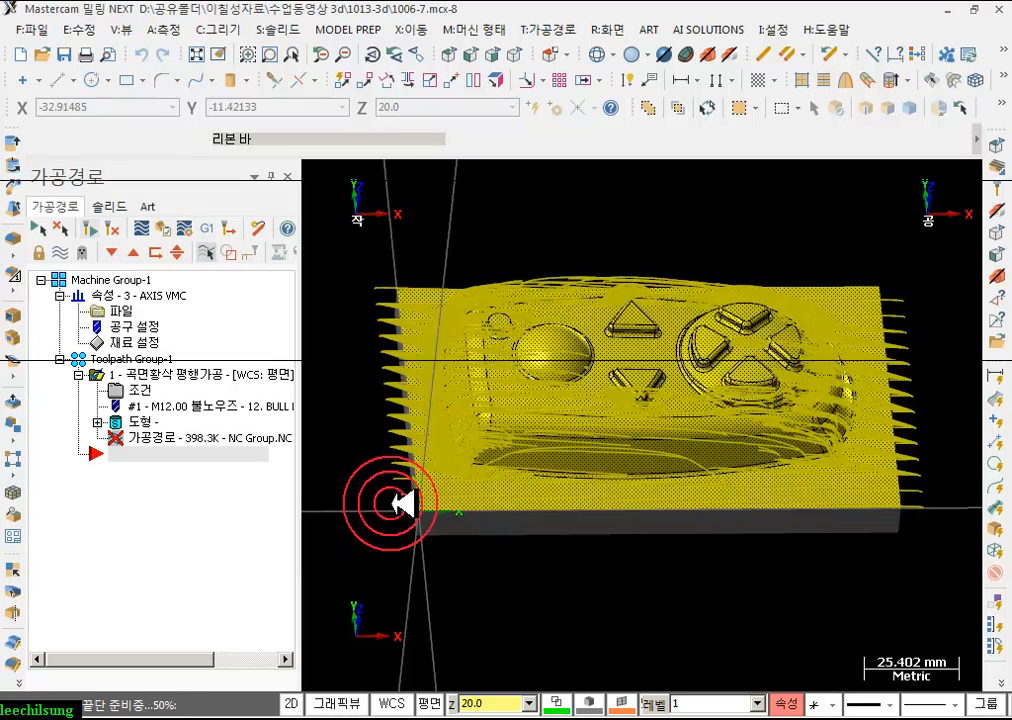
# - Backplot the one-way roughing toolpath and examine pass 8 (경로 8)
pyautogui.click(143, 437)
pyautogui.click(120, 199)
pyautogui.click(90, 174)
pyautogui.click(151, 273)
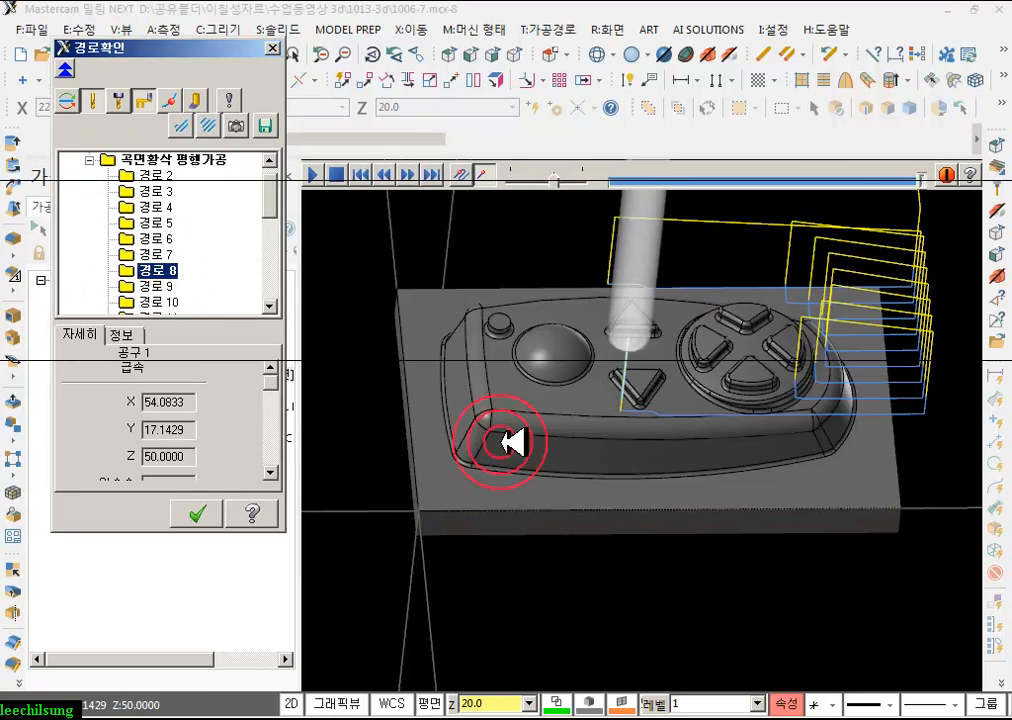
# - Compare roughing passes 7 and 8 (경로 7, 경로 8) in the backplot from a tilted view of the part
pyautogui.scroll(-1, 508, 454)
pyautogui.click(168, 254)
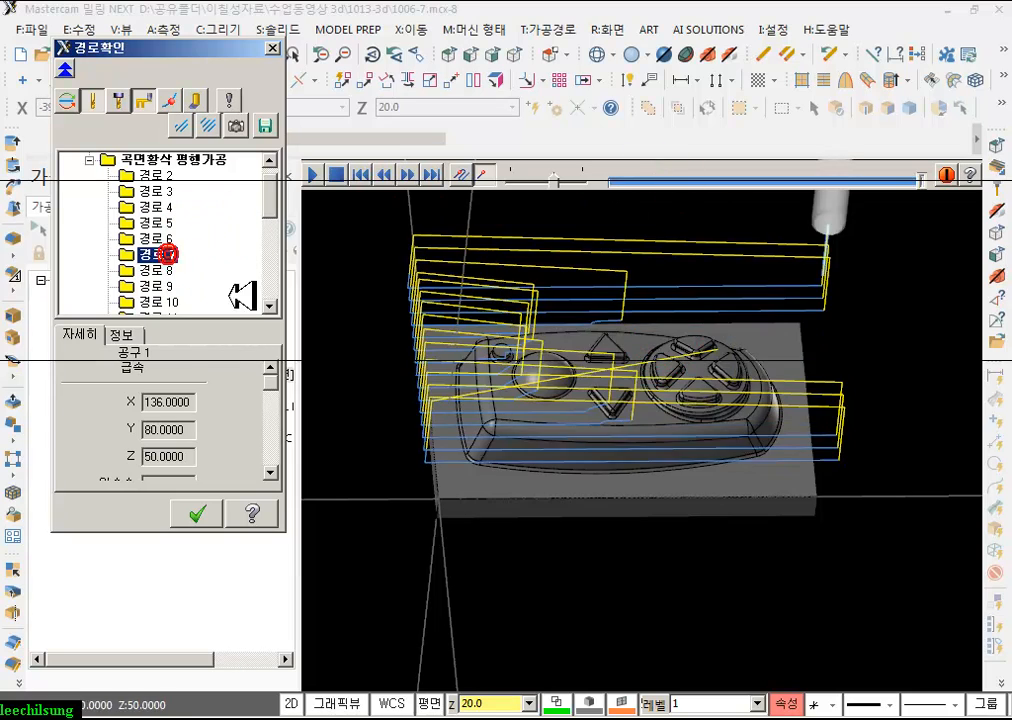
pyautogui.scroll(1, 500, 360)
pyautogui.moveTo(528, 370); pyautogui.dragTo(520, 318, button='middle')
pyautogui.moveTo(770, 383); pyautogui.dragTo(838, 432, button='middle')
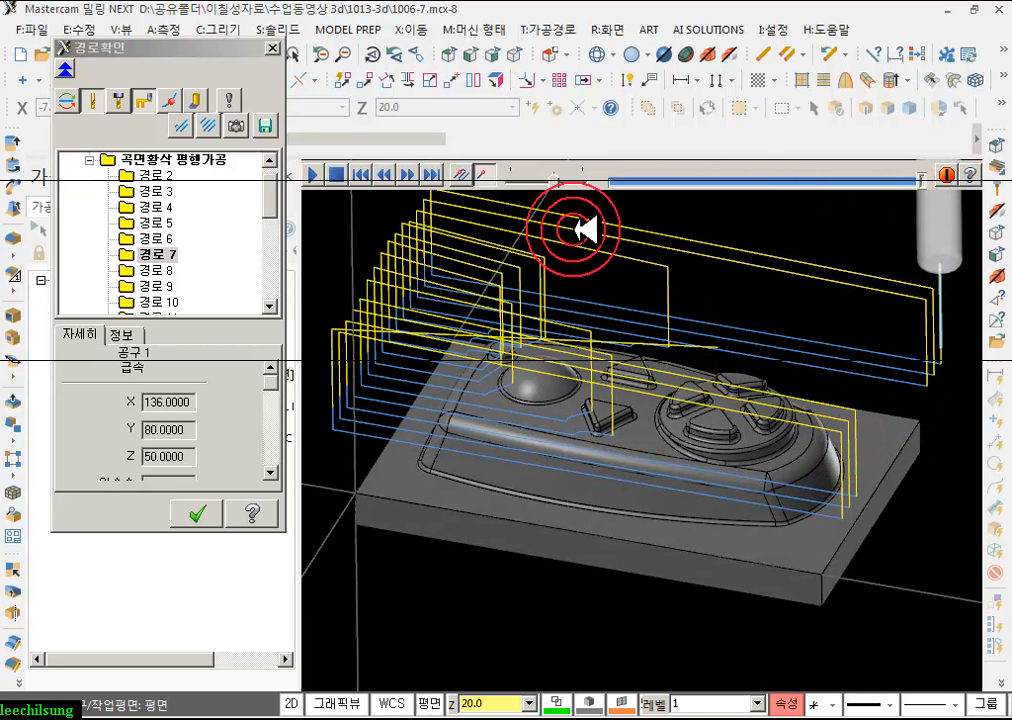
pyautogui.click(176, 270)
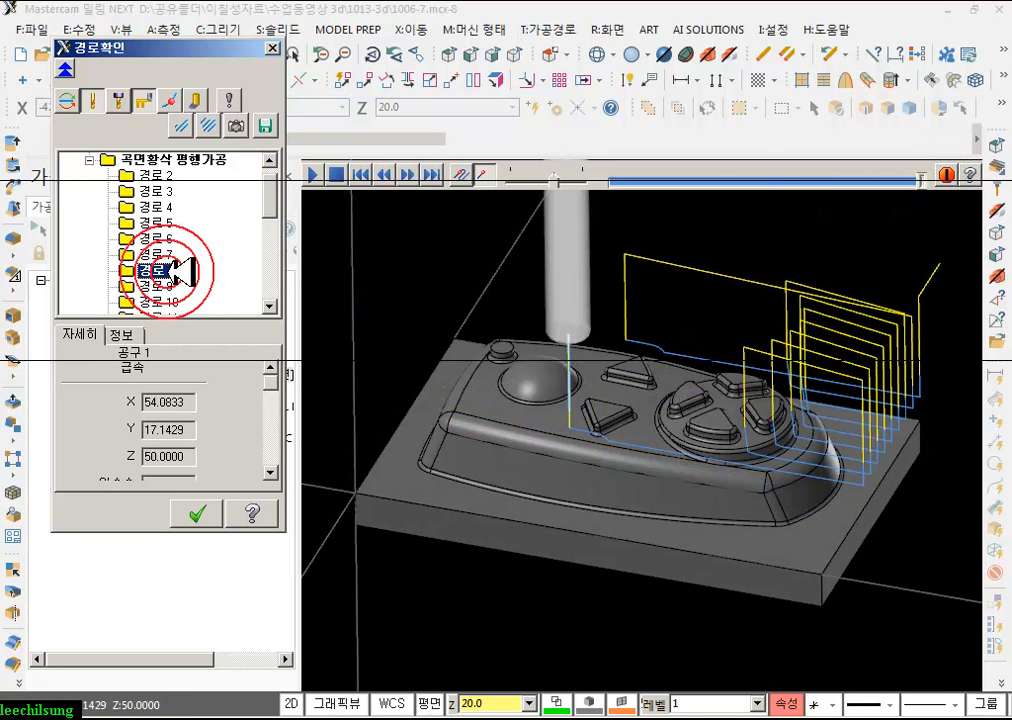
# - Compare the cut heights and approach sides of passes 7 and 8 in the front view and in a tilted view
pyautogui.click(483, 58)
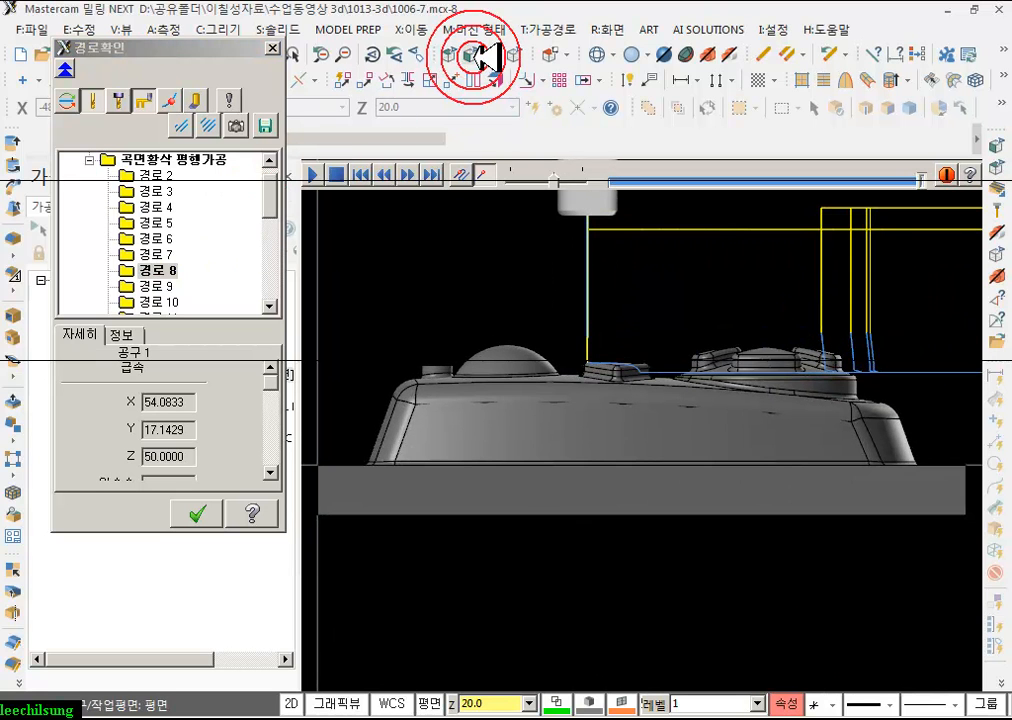
pyautogui.click(165, 254)
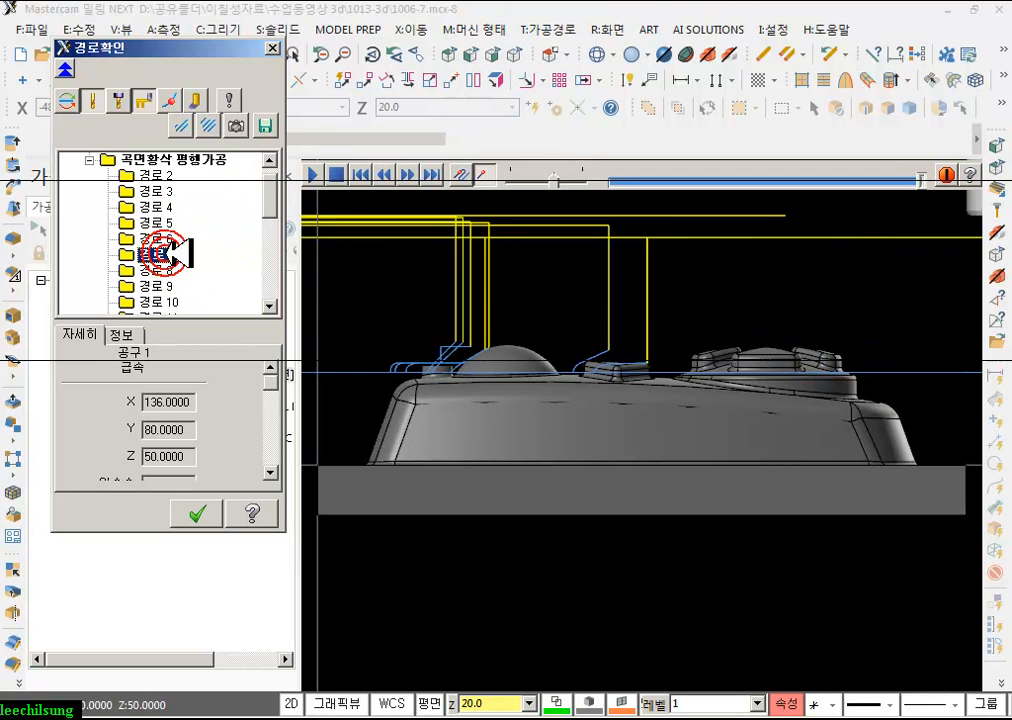
pyautogui.scroll(-2, 621, 343)
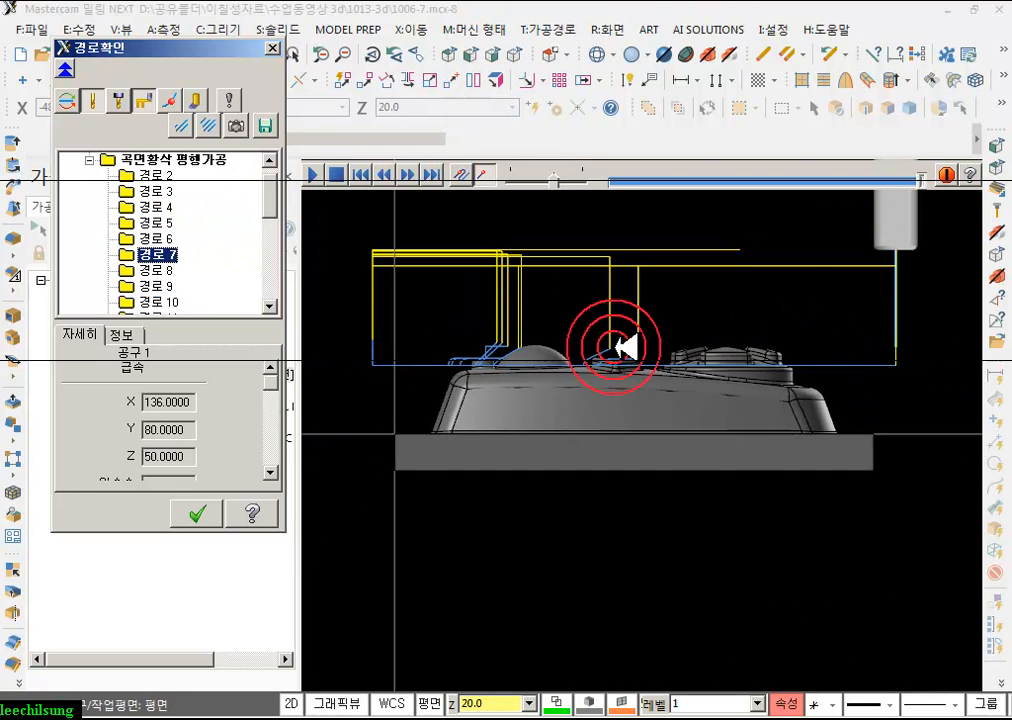
pyautogui.click(165, 271)
pyautogui.moveTo(707, 305); pyautogui.dragTo(748, 377, button='middle')
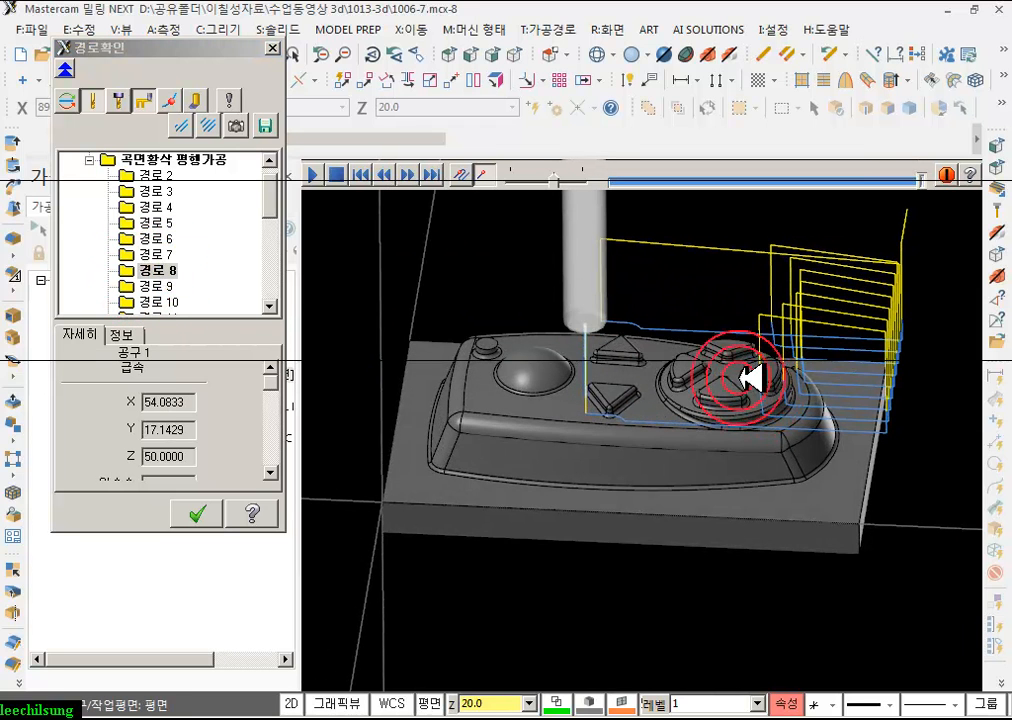
pyautogui.click(176, 257)
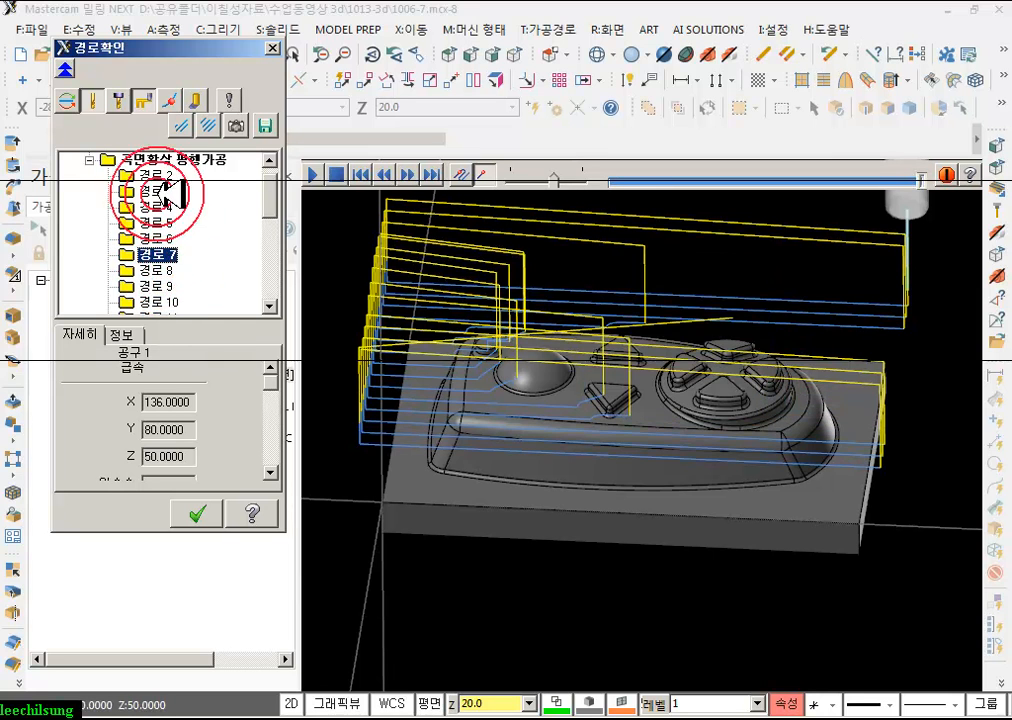
# - Step through the roughing passes one by one from pass 2 to pass 10 (경로 10), examining the cuts on each side
pyautogui.click(155, 177)
pyautogui.click(160, 189)
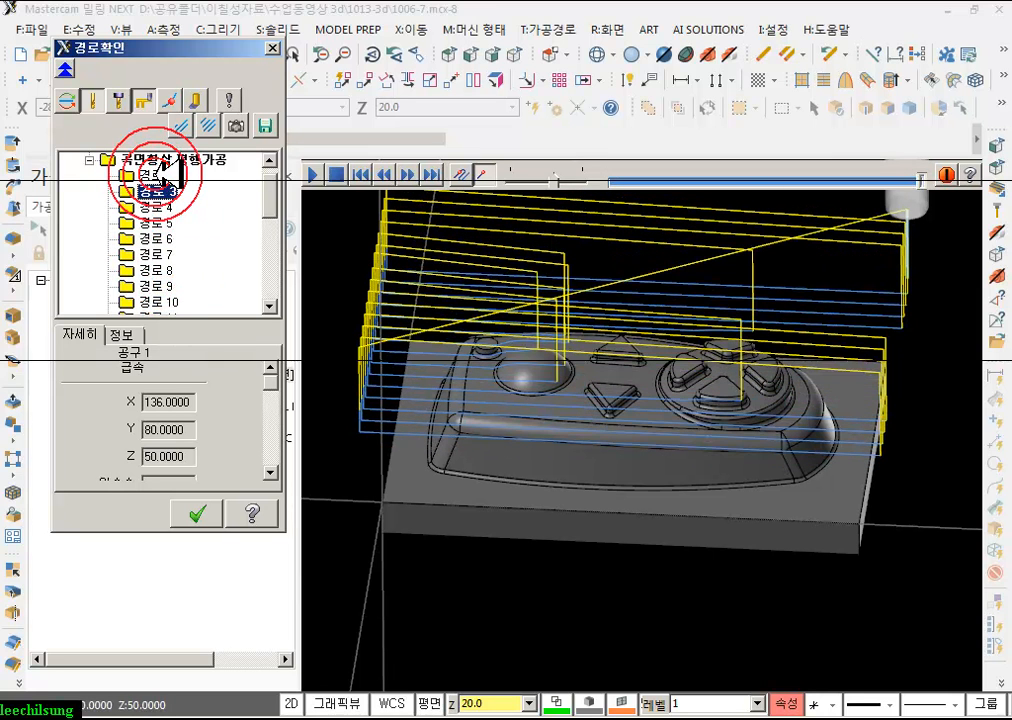
pyautogui.press('Down')
pyautogui.press('Down')
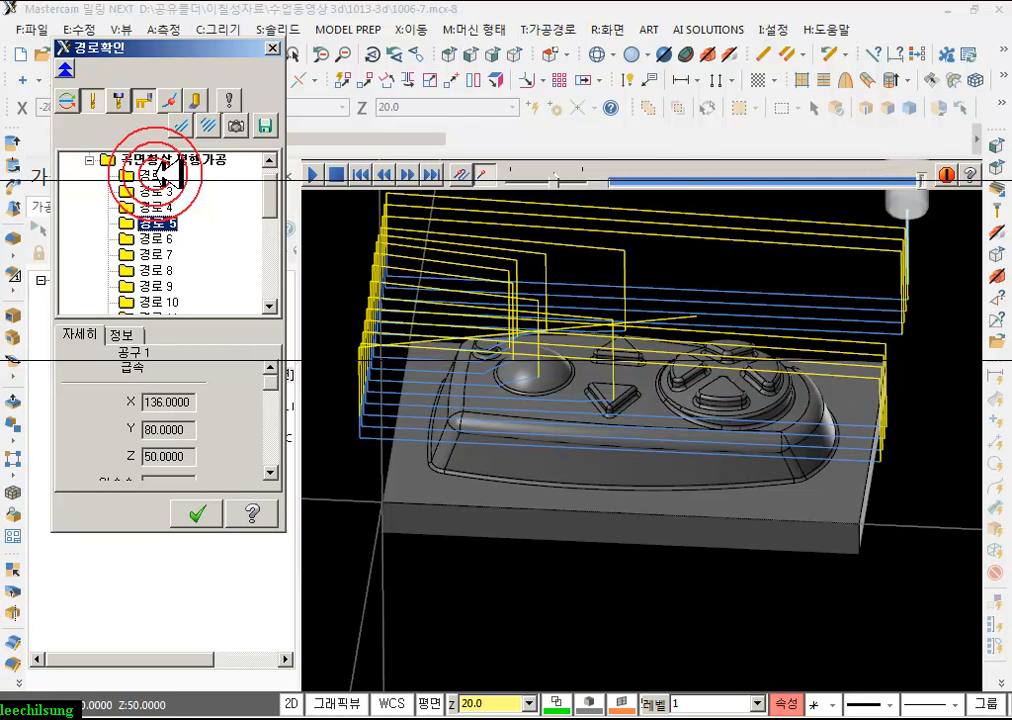
pyautogui.press('Down')
pyautogui.press('Down')
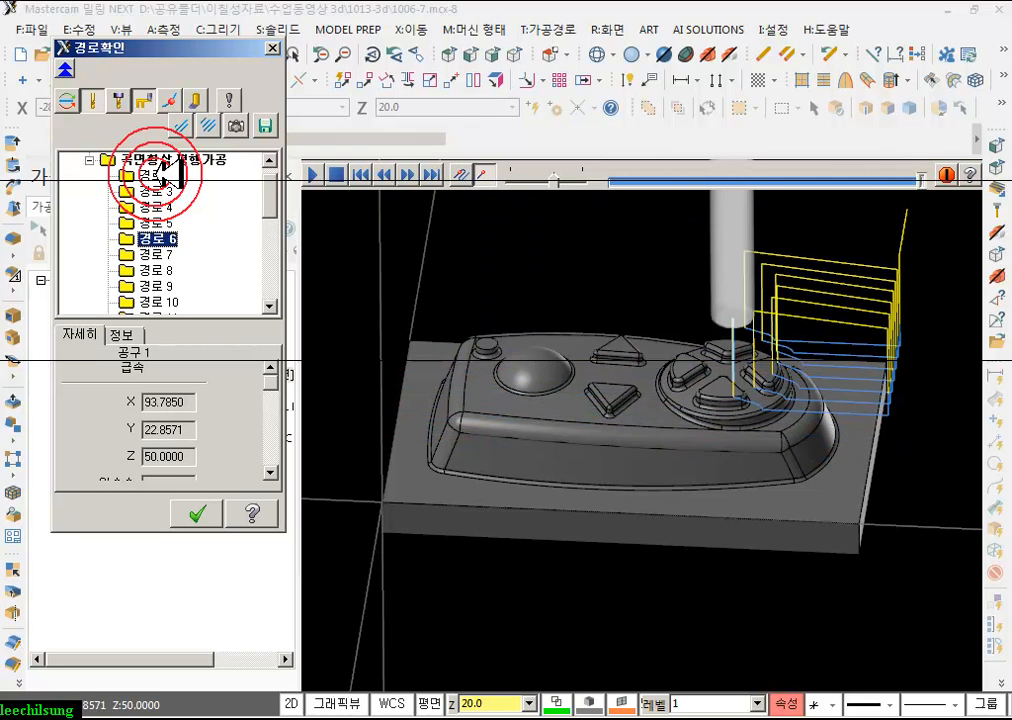
pyautogui.press('Down')
pyautogui.press('Down')
pyautogui.press('Down')
pyautogui.press('Down')
pyautogui.press('Down')
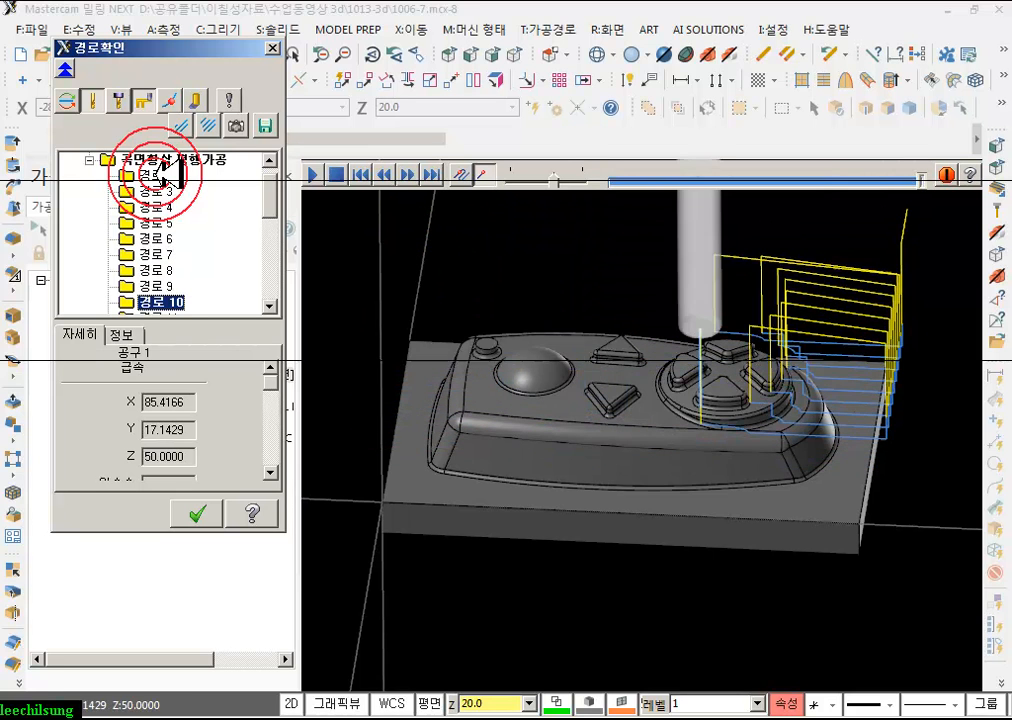
# - Step through the backplot passes of the parallel roughing toolpath up to pass 22, examine the moves closely and close the path check
pyautogui.press('Down')
pyautogui.press('Down')
pyautogui.press('Down')
pyautogui.press('Down')
pyautogui.press('Down')
pyautogui.press('Down')
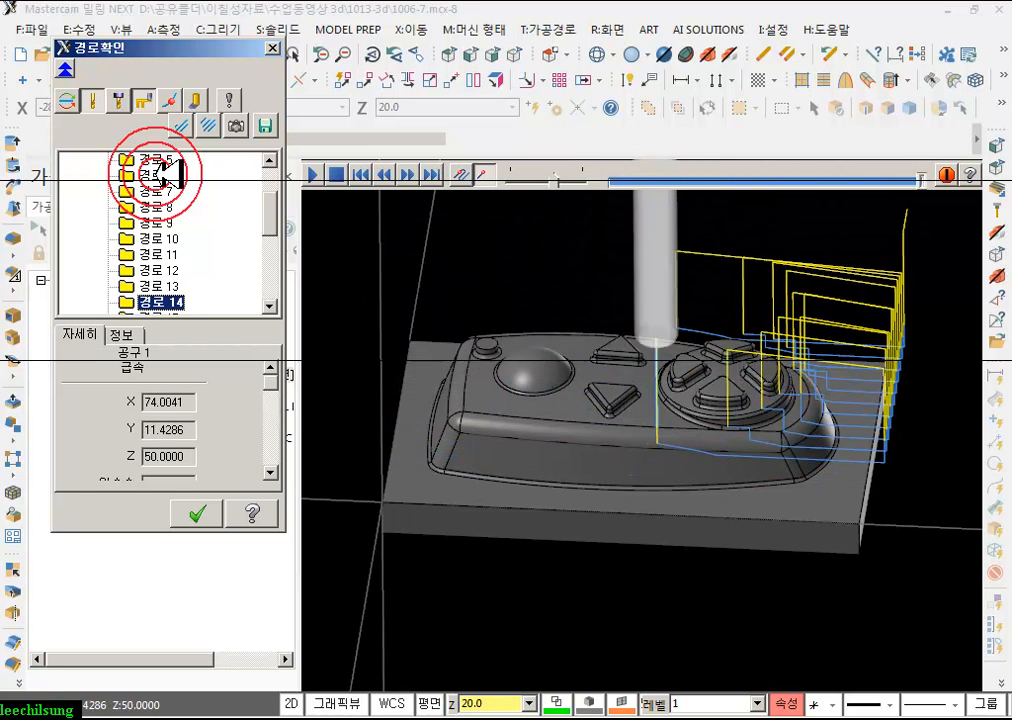
pyautogui.press('Down')
pyautogui.press('Down')
pyautogui.press('Down')
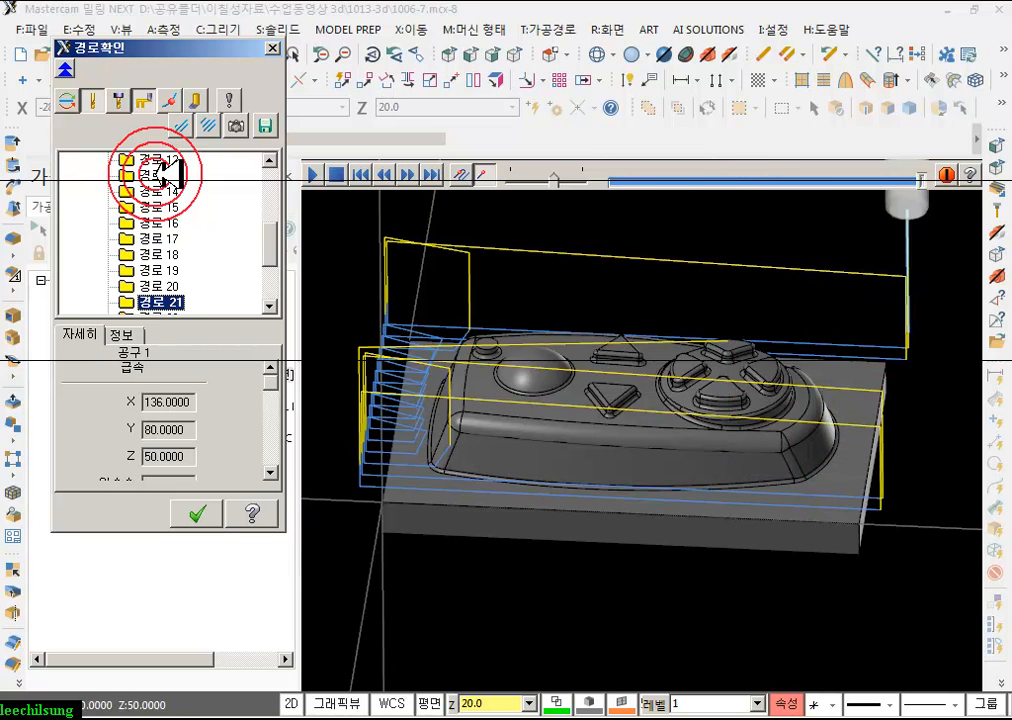
pyautogui.press('Down')
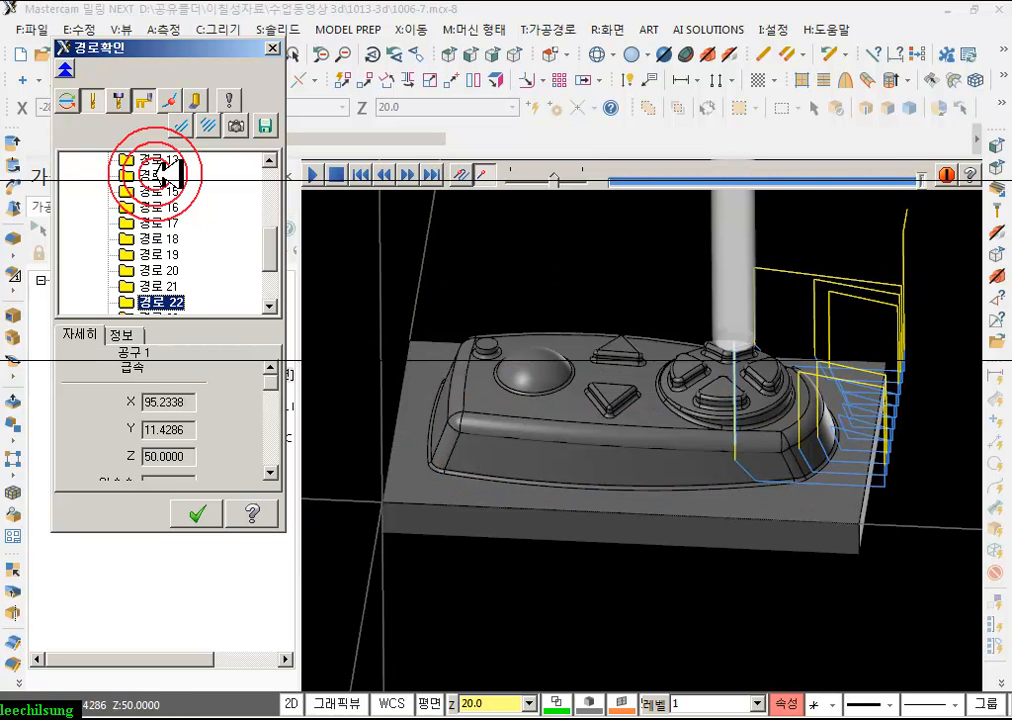
pyautogui.scroll(3, 870, 440)
pyautogui.scroll(2, 750, 395)
pyautogui.moveTo(742, 380); pyautogui.dragTo(862, 470, button='middle')
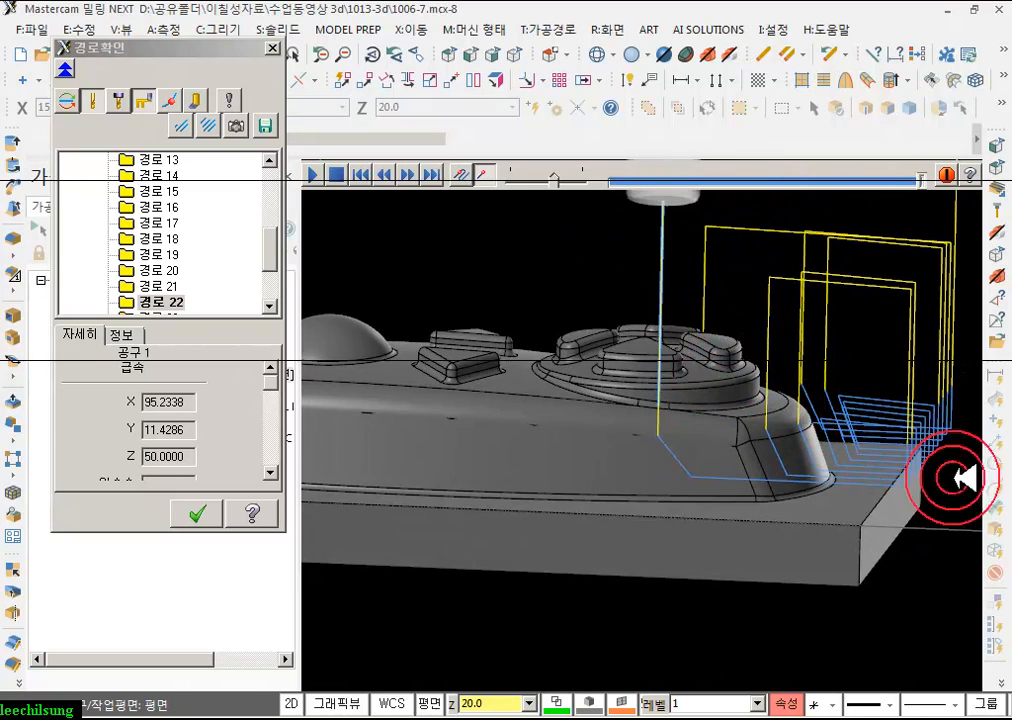
pyautogui.click(190, 514)
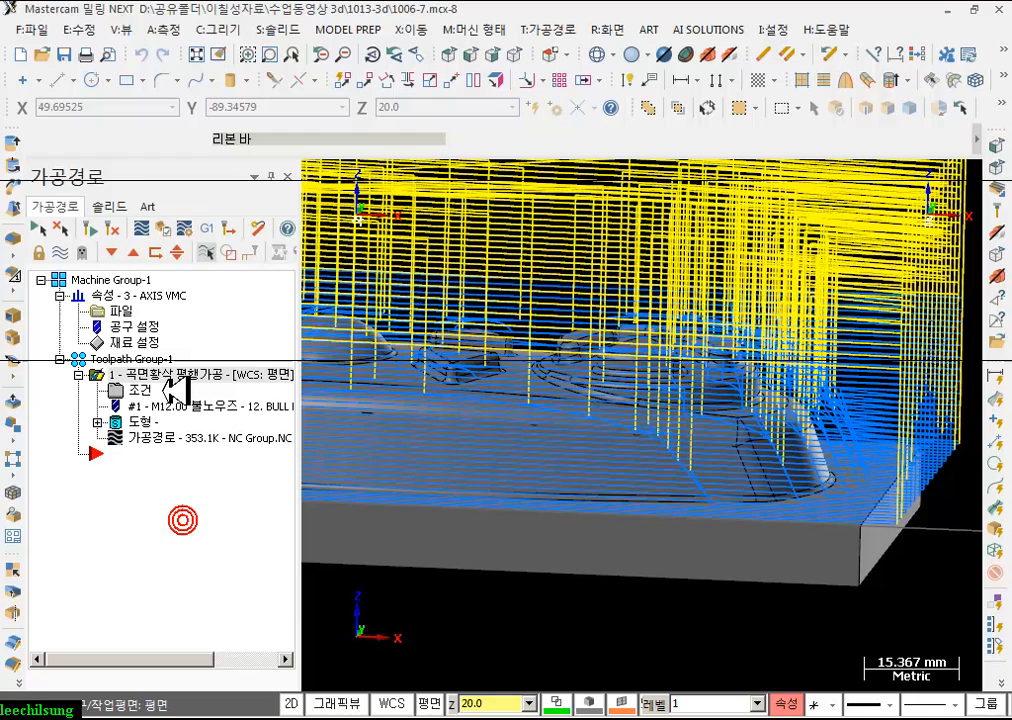
# - Open the Verify simulation for the parallel roughing operation and turn off the YZ clipping plane
pyautogui.click(183, 229)
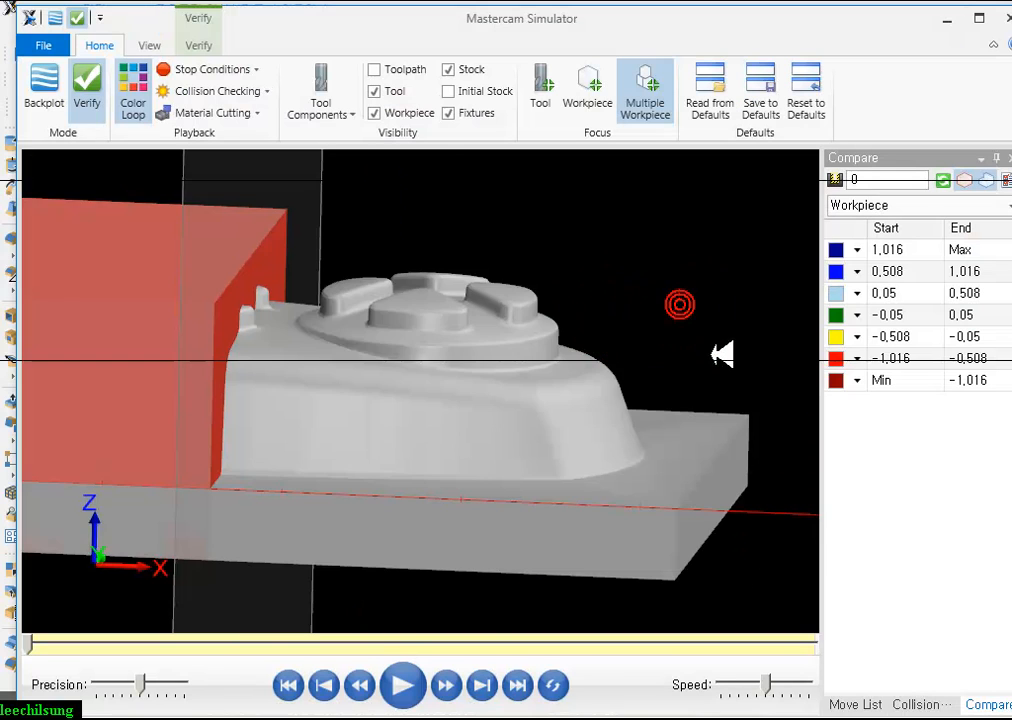
pyautogui.scroll(-3, 700, 323)
pyautogui.scroll(3, 727, 339)
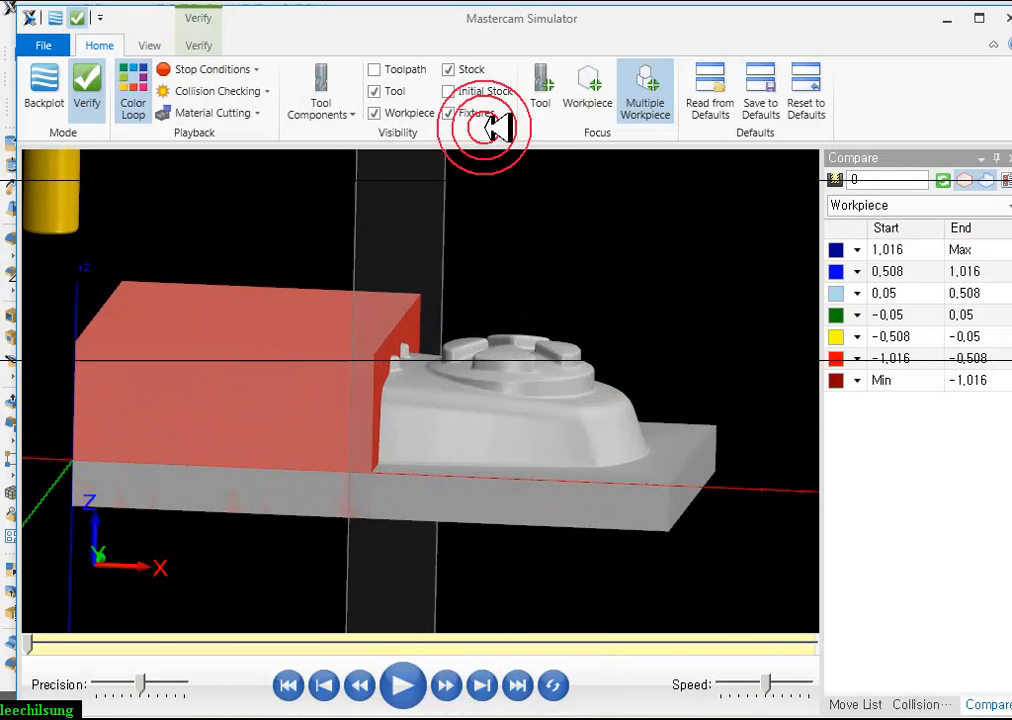
pyautogui.click(200, 45)
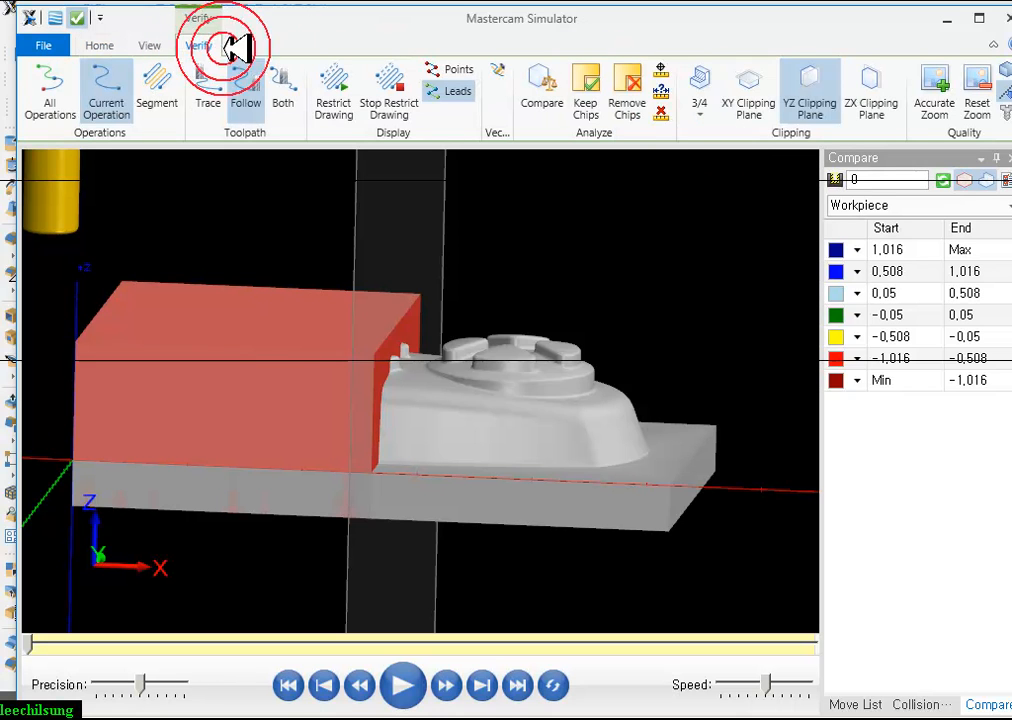
pyautogui.click(822, 100)
pyautogui.moveTo(705, 360); pyautogui.dragTo(717, 337)
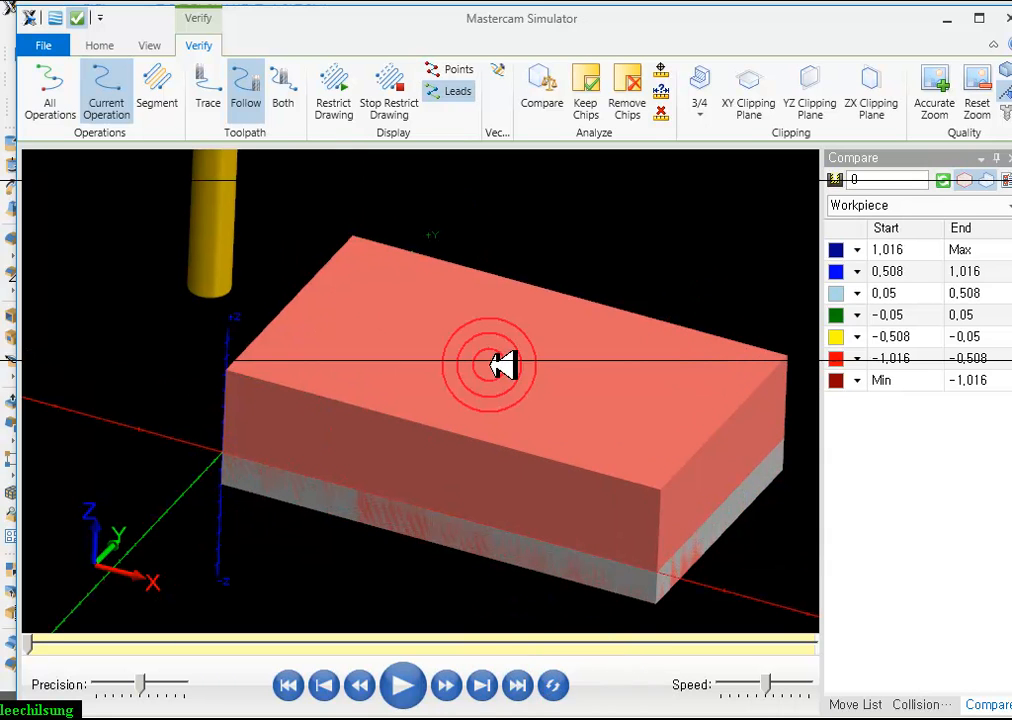
# - Run the roughing simulation through to the end and examine the machined stock from several angles
pyautogui.click(103, 45)
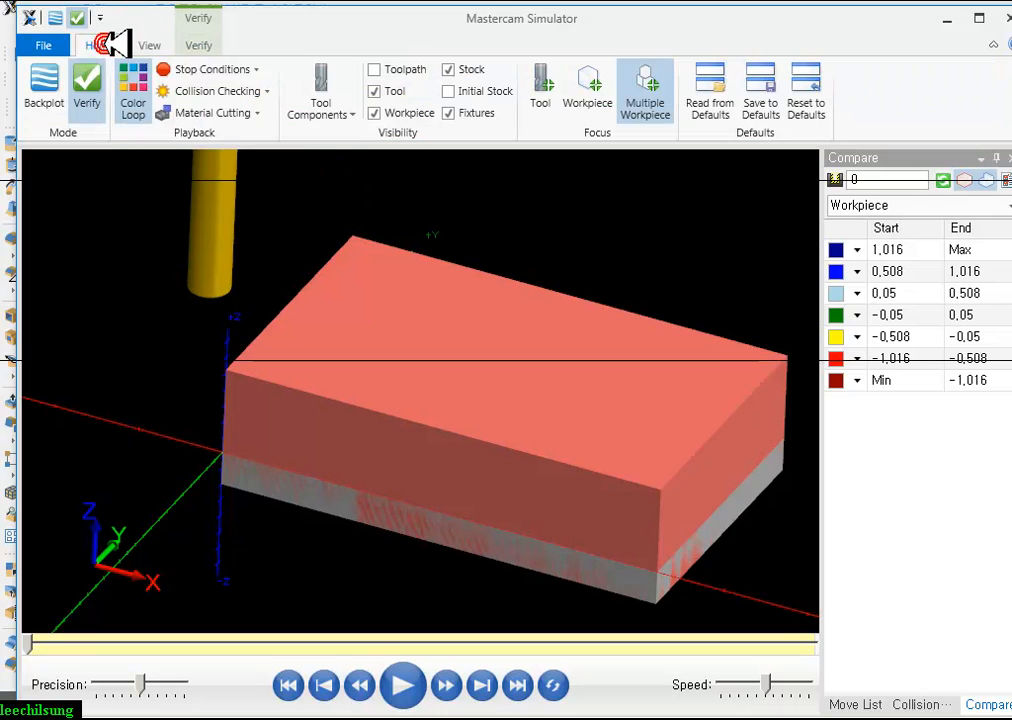
pyautogui.click(224, 69)
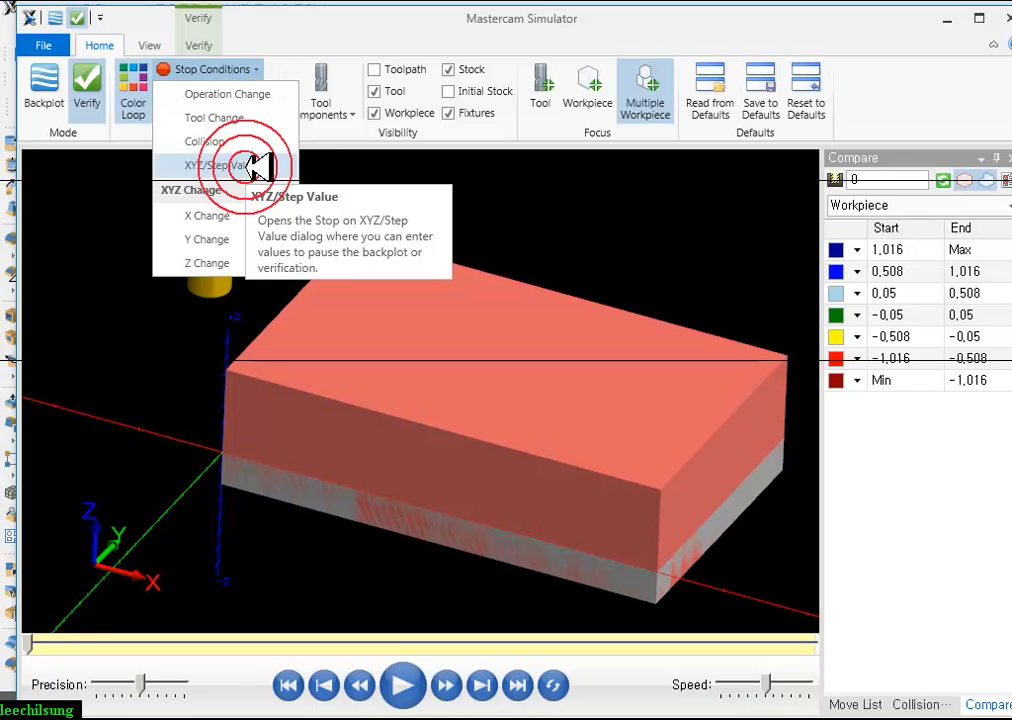
pyautogui.click(256, 165)
pyautogui.click(410, 684)
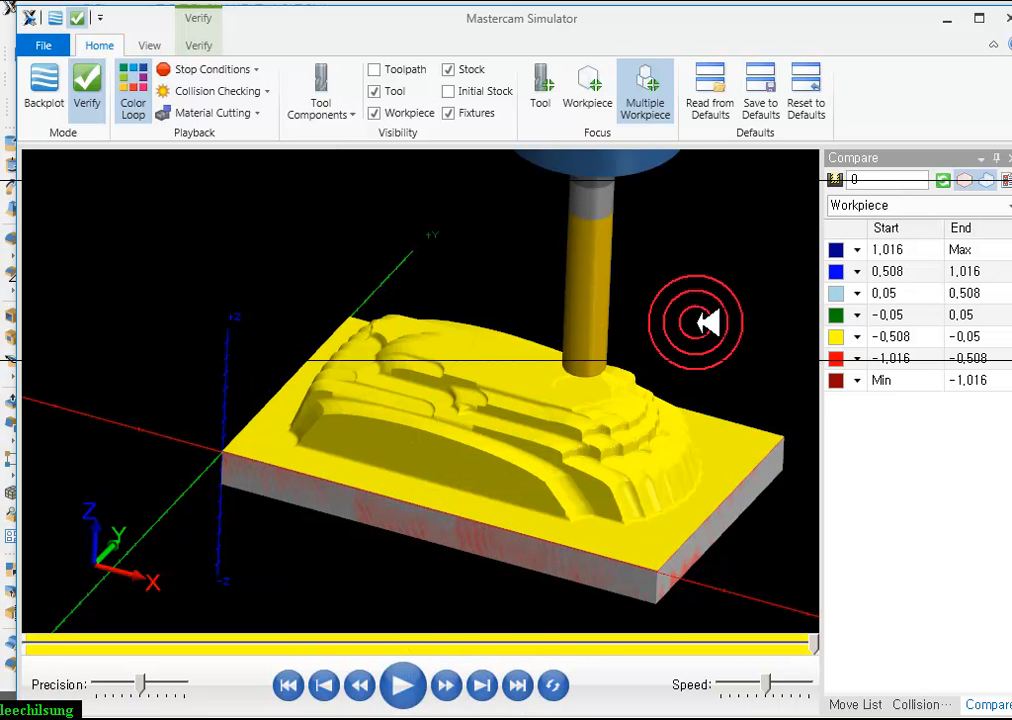
pyautogui.scroll(3, 690, 517)
pyautogui.scroll(-3, 651, 490)
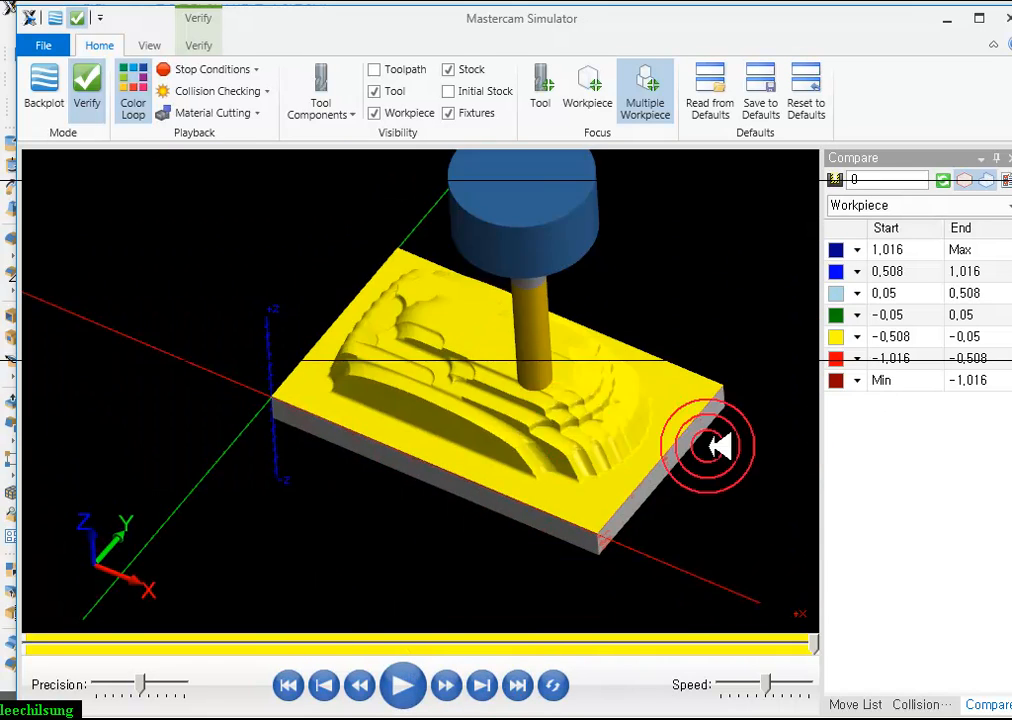
pyautogui.scroll(5, 655, 432)
pyautogui.scroll(-5, 714, 549)
pyautogui.scroll(3, 669, 447)
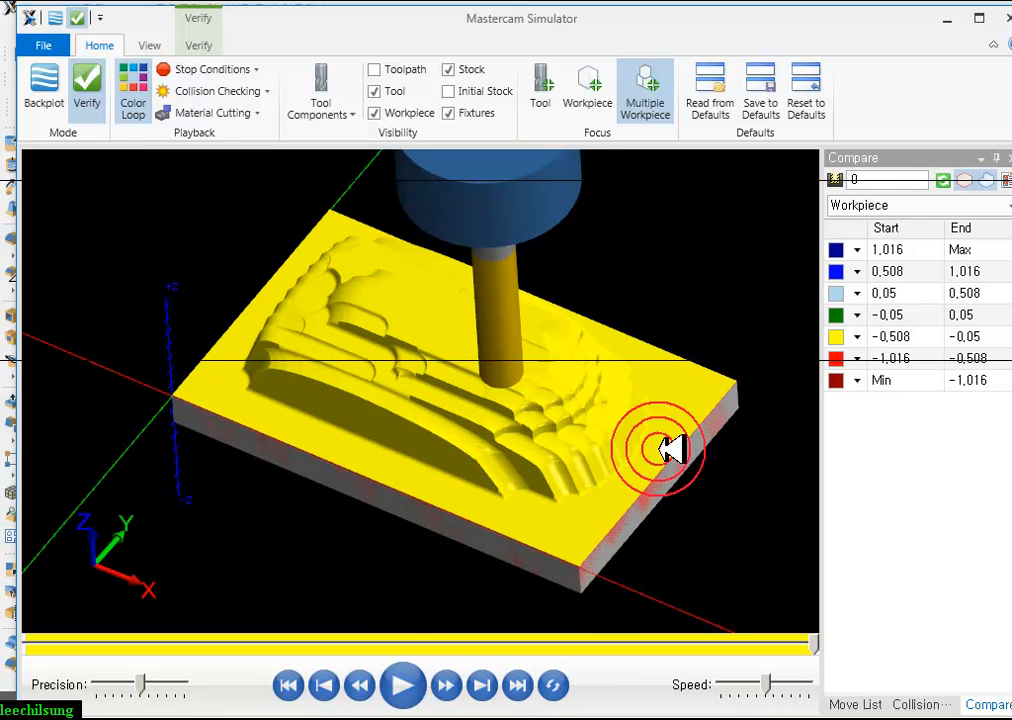
# - Section the machined stock with the YZ clipping plane, shift the plane to inspect the remaining material, and exit the simulator
pyautogui.click(200, 44)
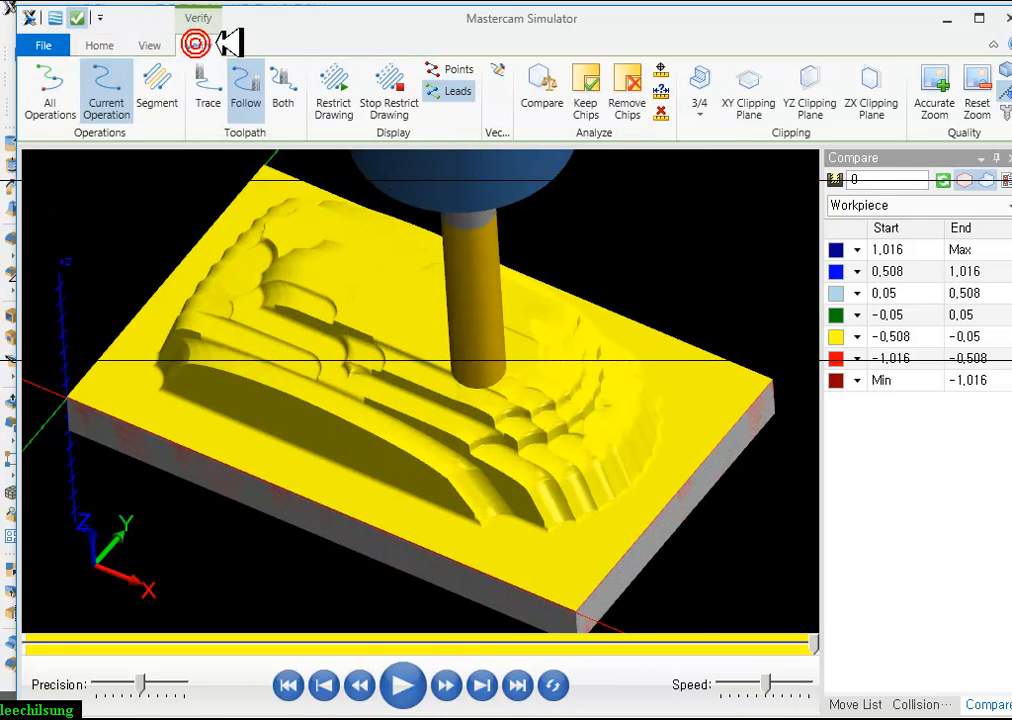
pyautogui.click(818, 95)
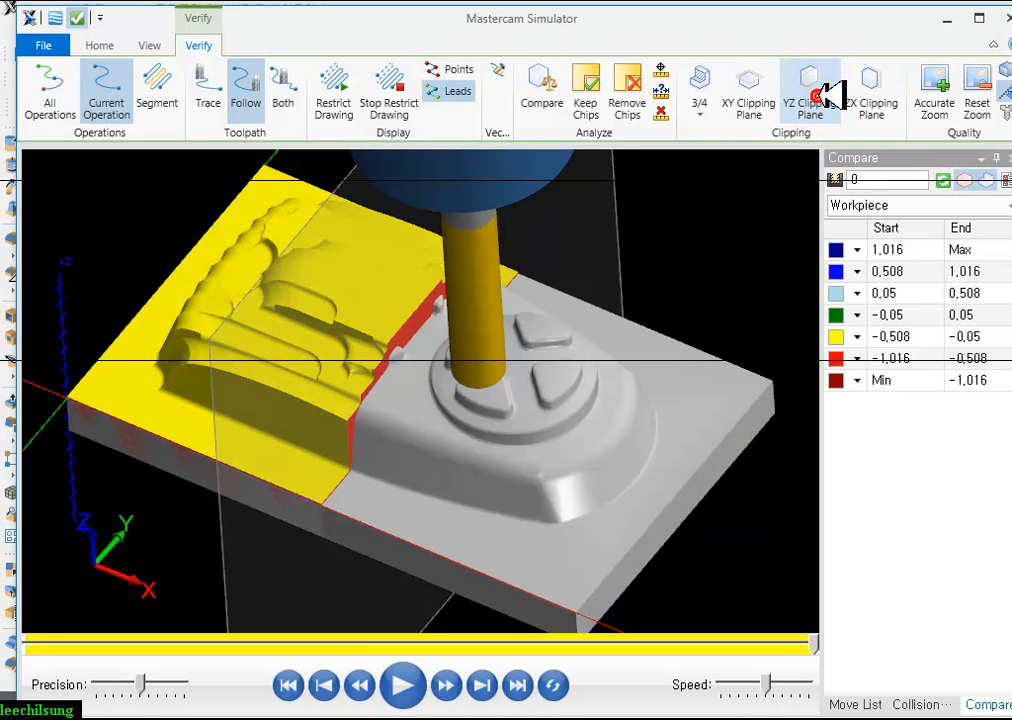
pyautogui.moveTo(510, 366); pyautogui.dragTo(548, 356)
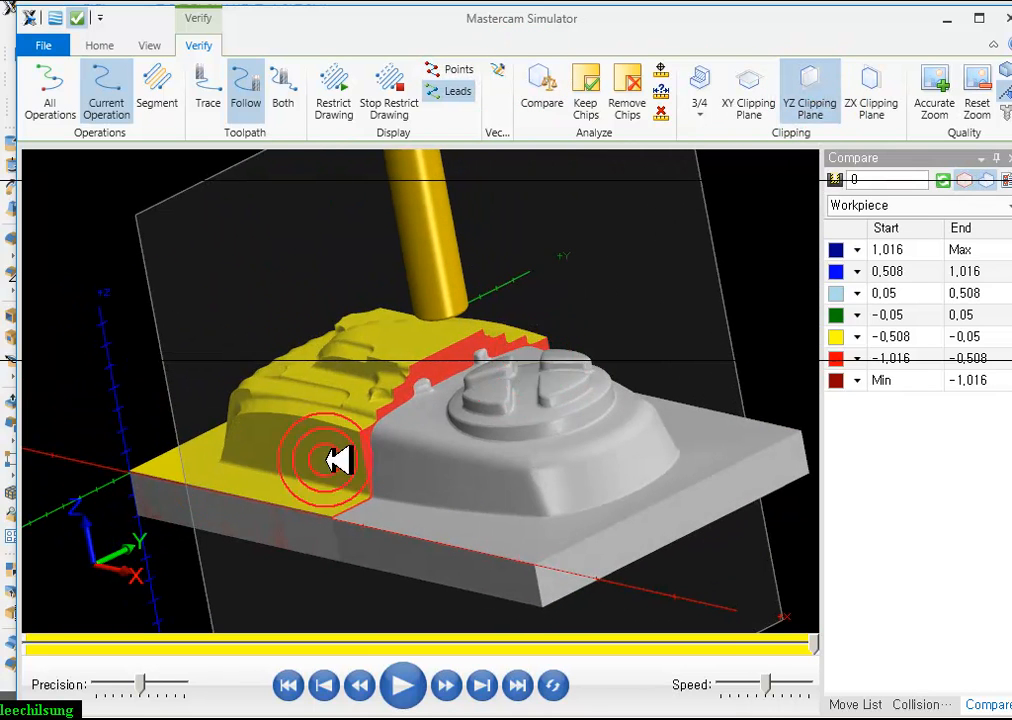
pyautogui.moveTo(215, 440); pyautogui.dragTo(425, 517)
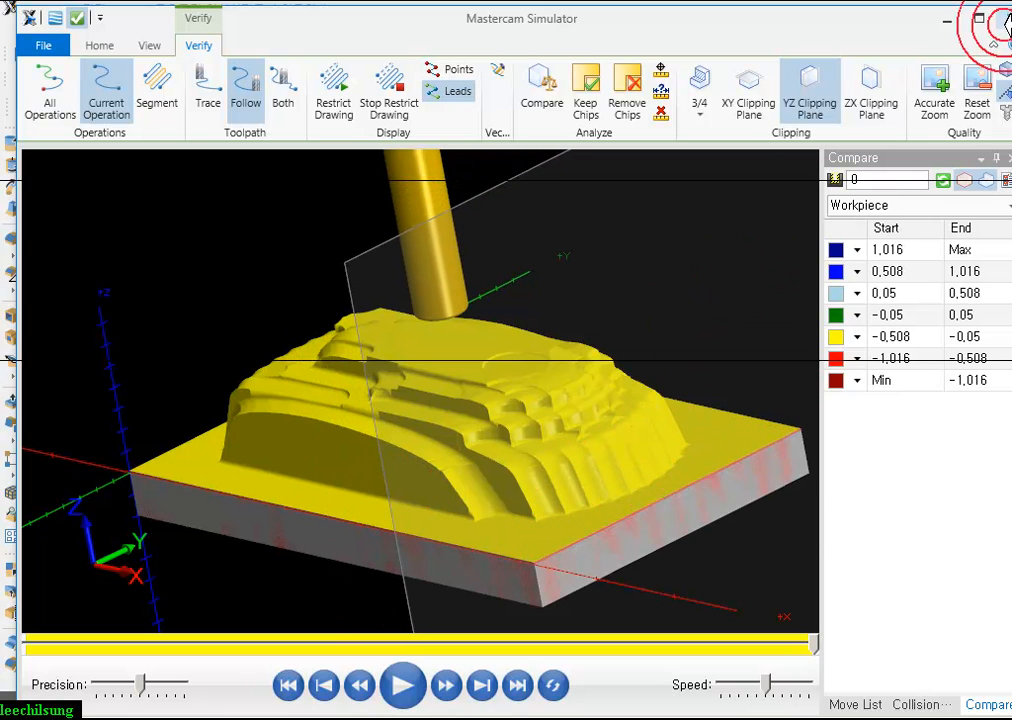
pyautogui.click(1003, 20)
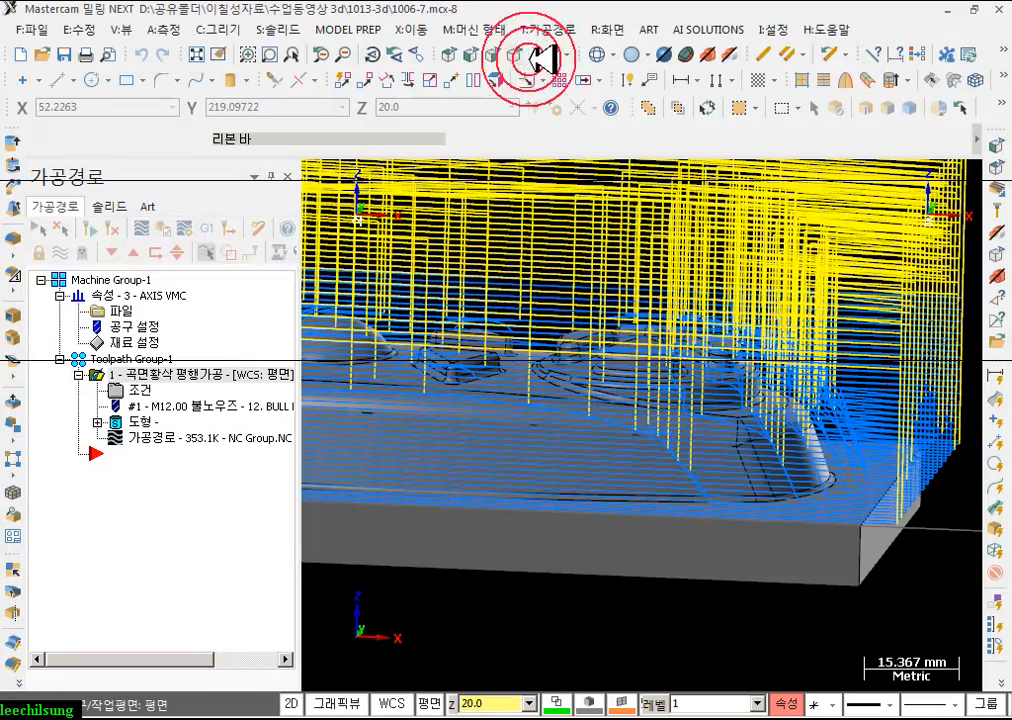
# - Switch the model to the isometric view and hide the toolpath display of the parallel roughing operation
pyautogui.click(513, 56)
pyautogui.scroll(-3, 697, 392)
pyautogui.scroll(1, 697, 392)
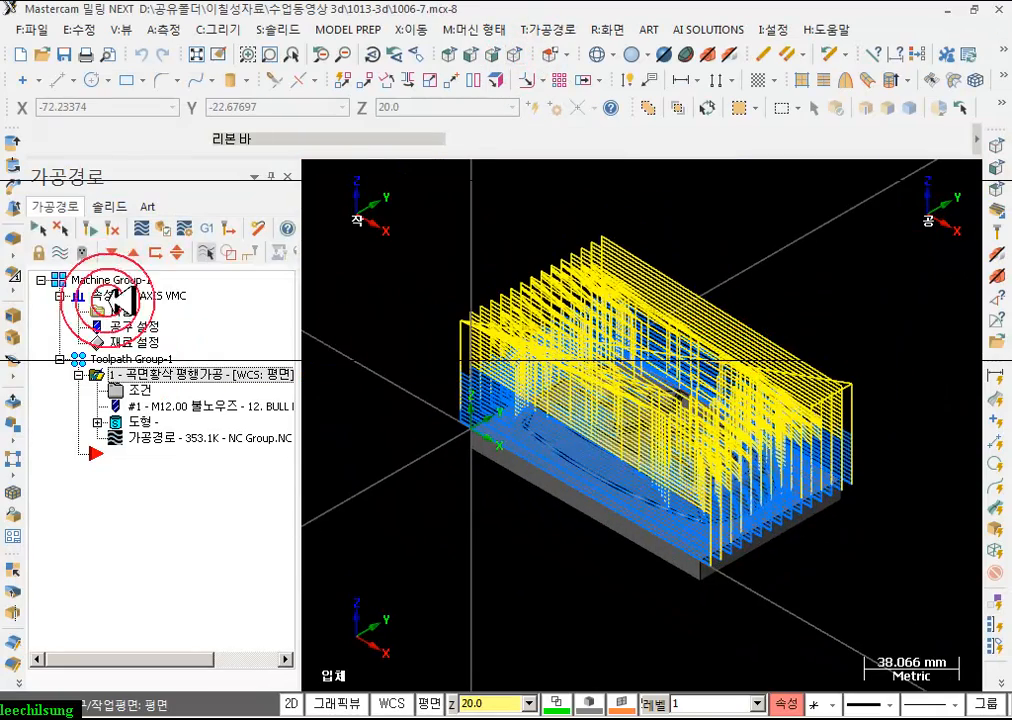
pyautogui.click(63, 246)
pyautogui.scroll(2, 745, 515)
pyautogui.scroll(1, 818, 316)
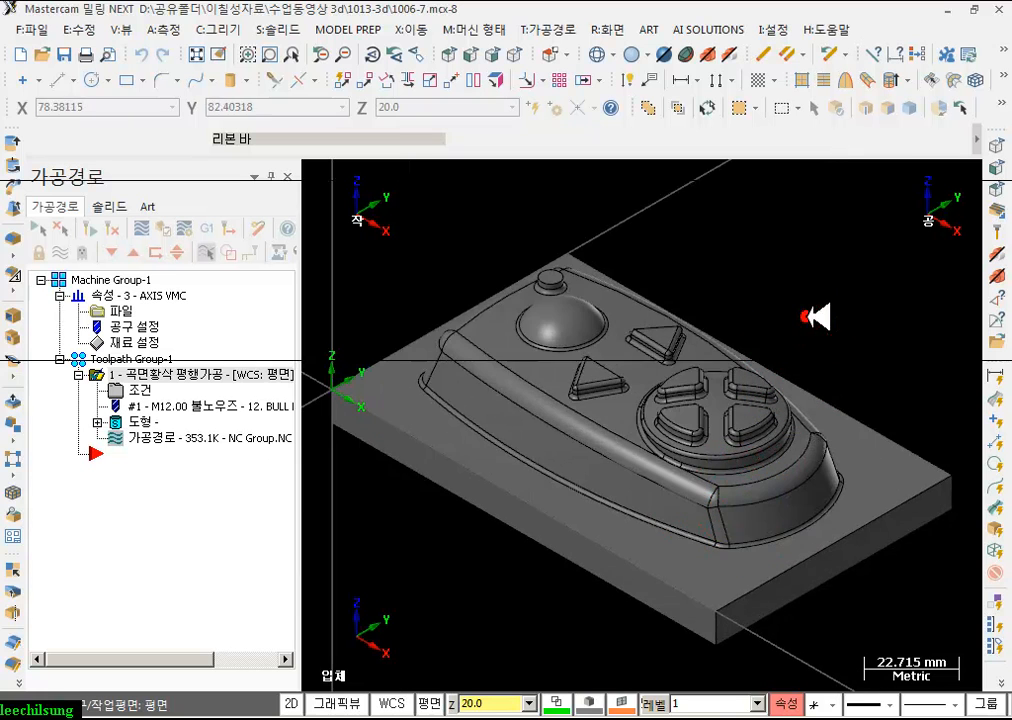
pyautogui.scroll(1, 628, 396)
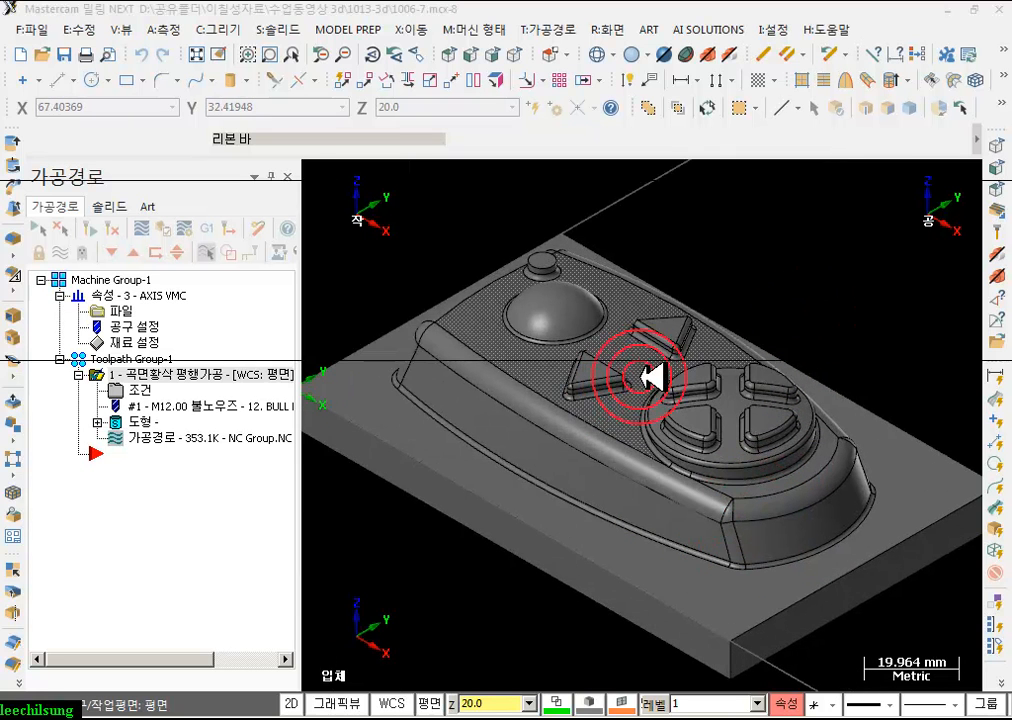
pyautogui.click(408, 578)
pyautogui.scroll(-3, 704, 445)
pyautogui.click(684, 410)
pyautogui.scroll(-1, 693, 410)
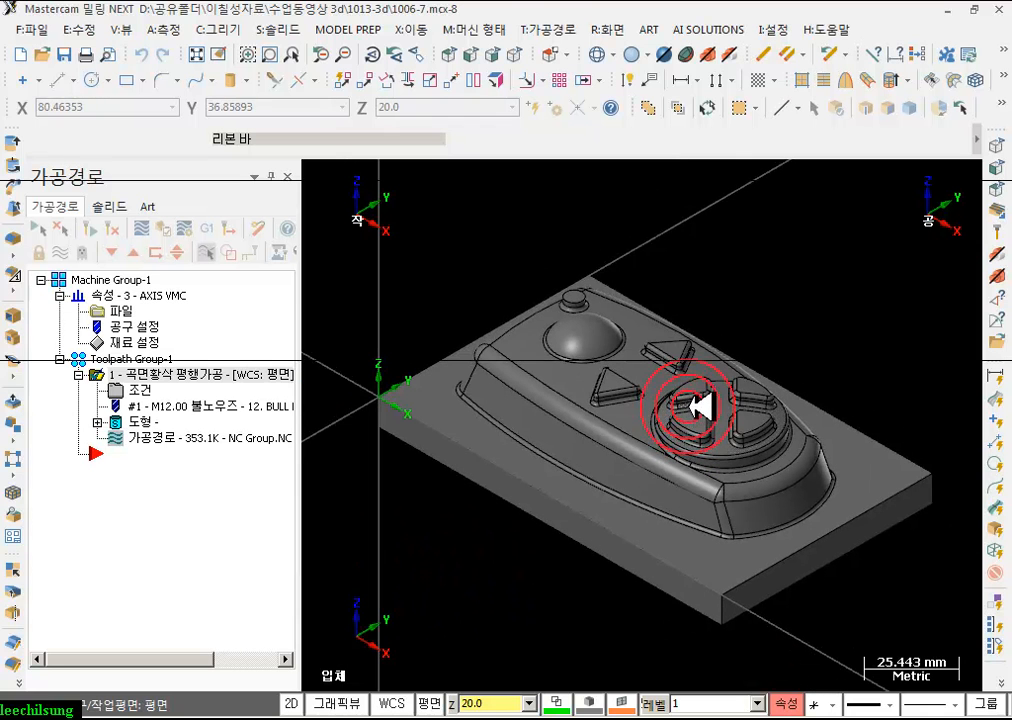
# - Create a surface rough restmill (곡면 자동중삭) toolpath with the whole solid as the drive surfaces
pyautogui.click(497, 76)
pyautogui.click(566, 27)
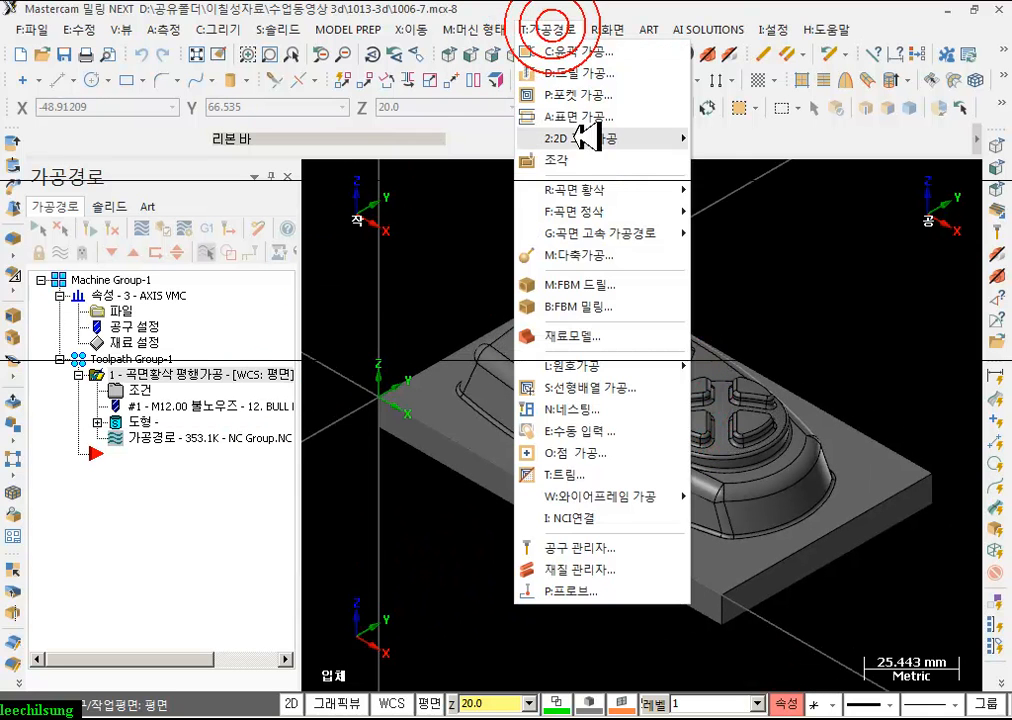
pyautogui.moveTo(610, 189)
pyautogui.click(770, 299)
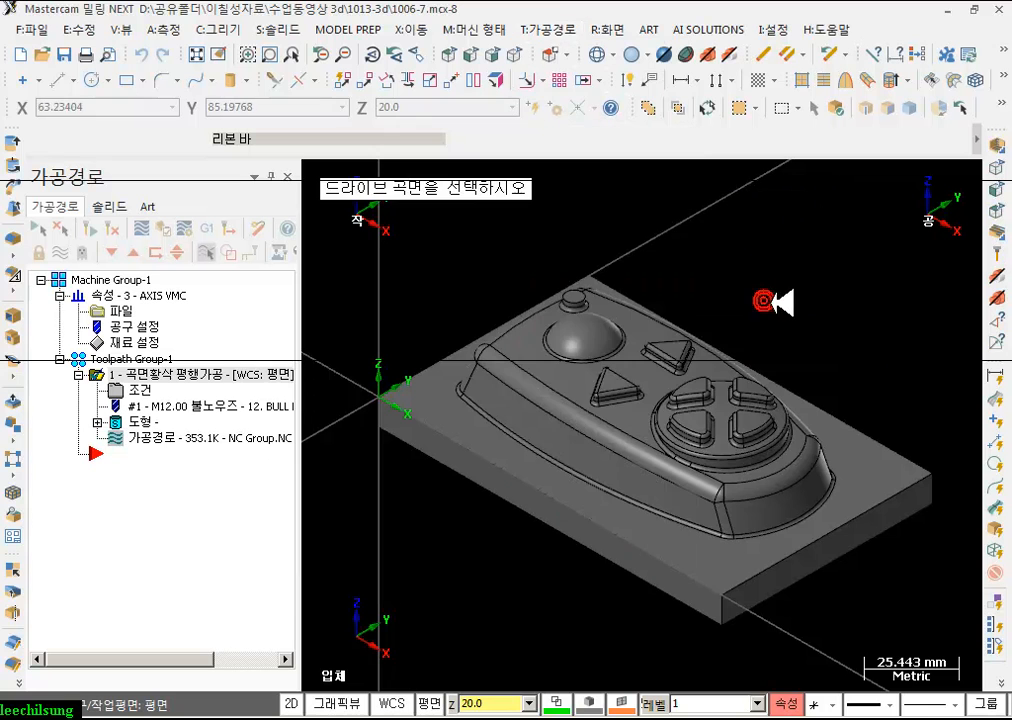
pyautogui.click(470, 413)
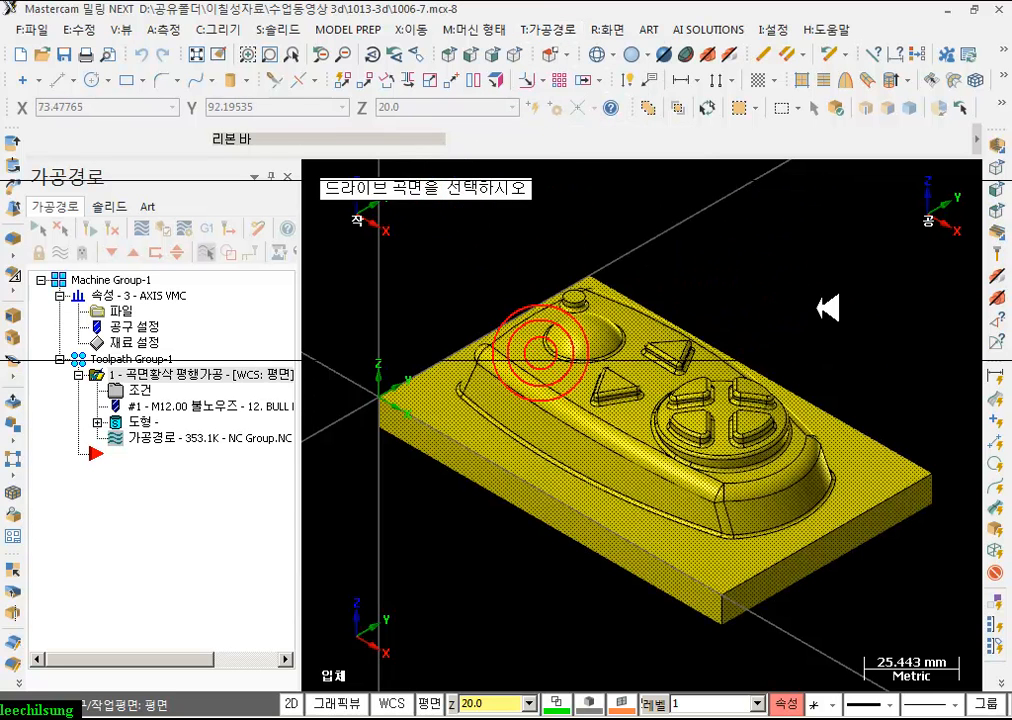
pyautogui.press('Return')
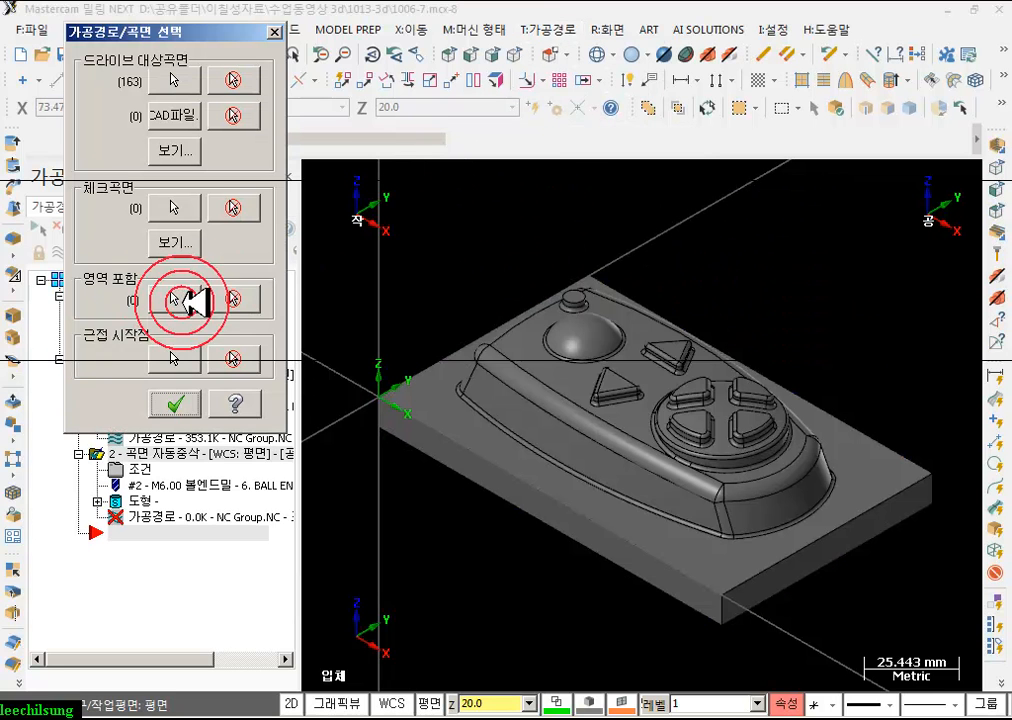
# - Define the containment area (영역 포함) from the outer edge loop of the base plate's top face and accept the surface selection
pyautogui.click(178, 296)
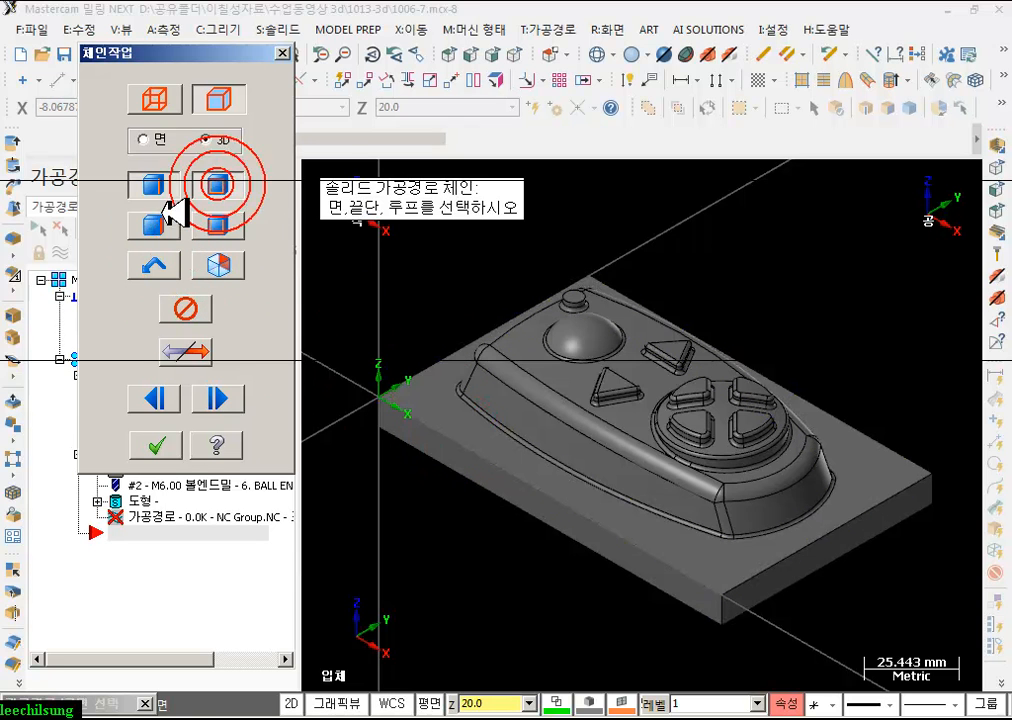
pyautogui.click(478, 428)
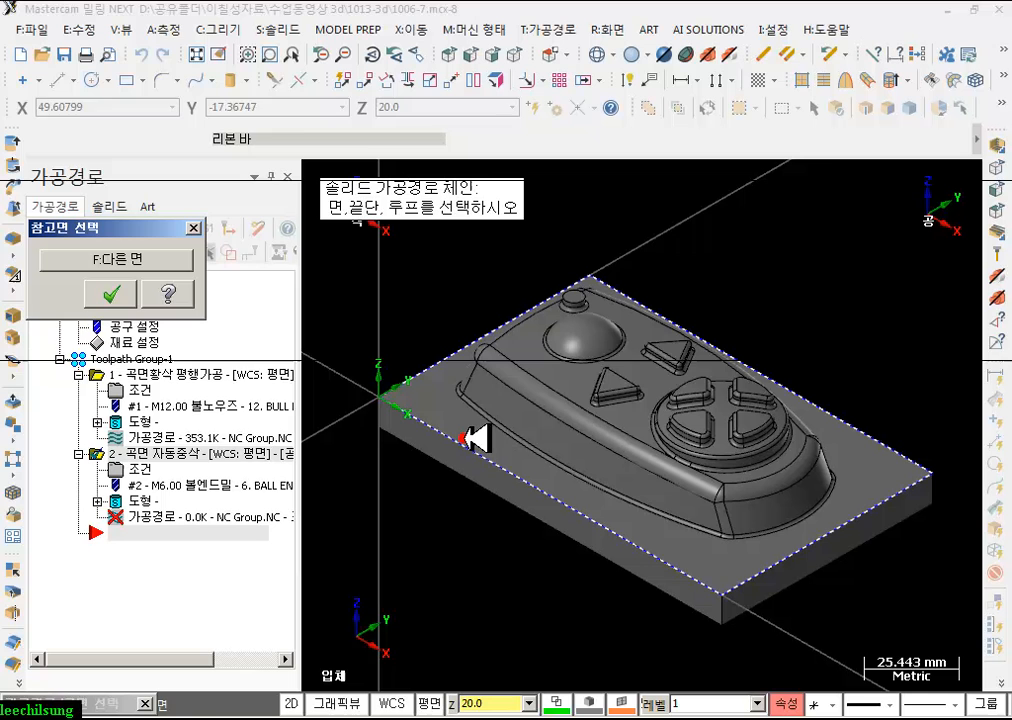
pyautogui.click(118, 293)
pyautogui.click(170, 440)
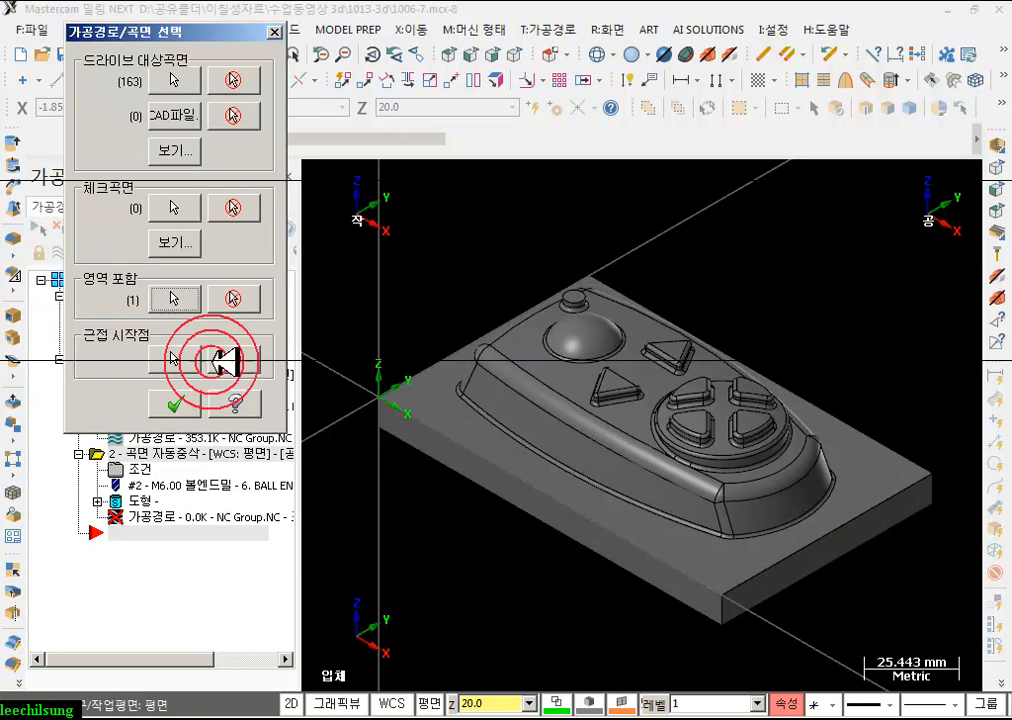
pyautogui.click(178, 403)
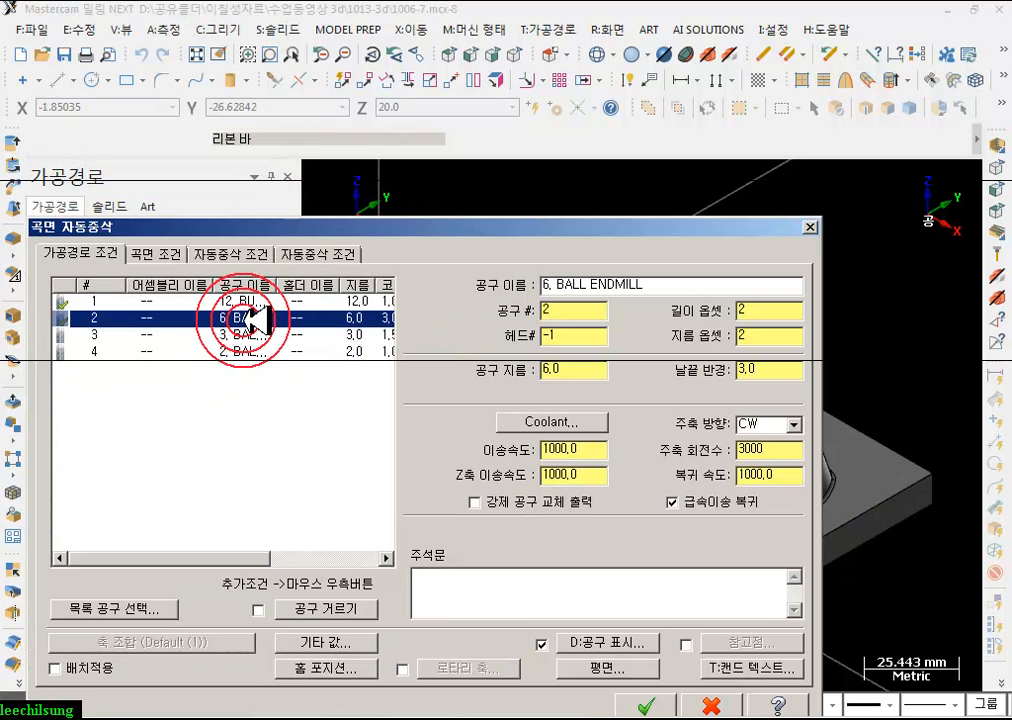
# - Set the drive surface stock allowance to 0.5 and enable the clearance height (안전높이) at 50.0 in the surface parameters
pyautogui.moveTo(268, 226); pyautogui.dragTo(426, 47)
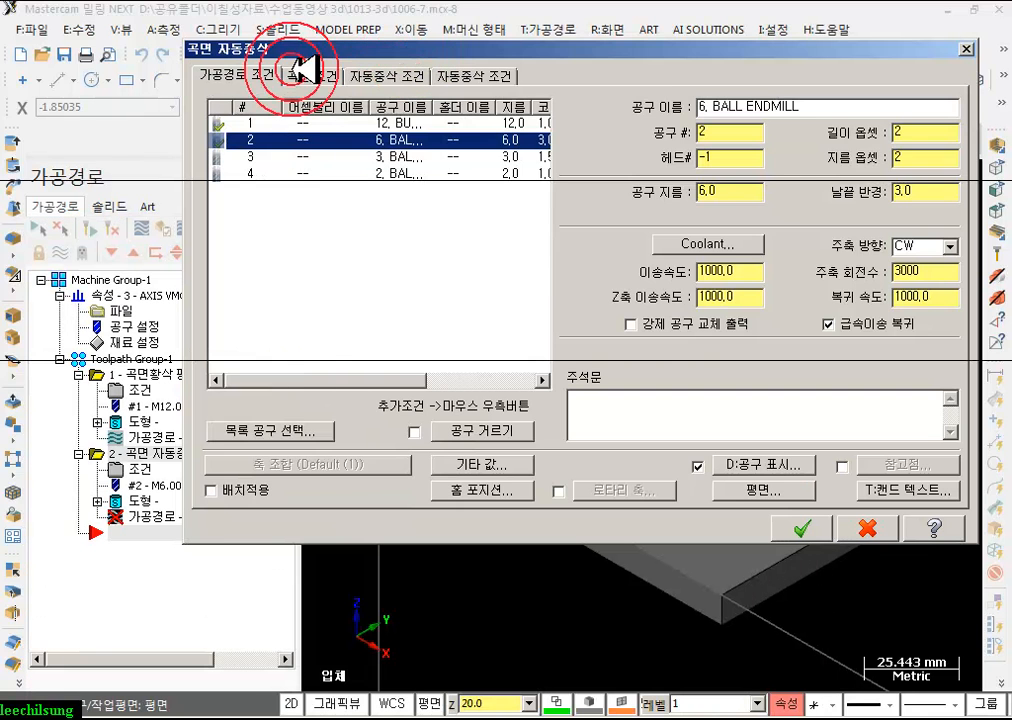
pyautogui.click(310, 72)
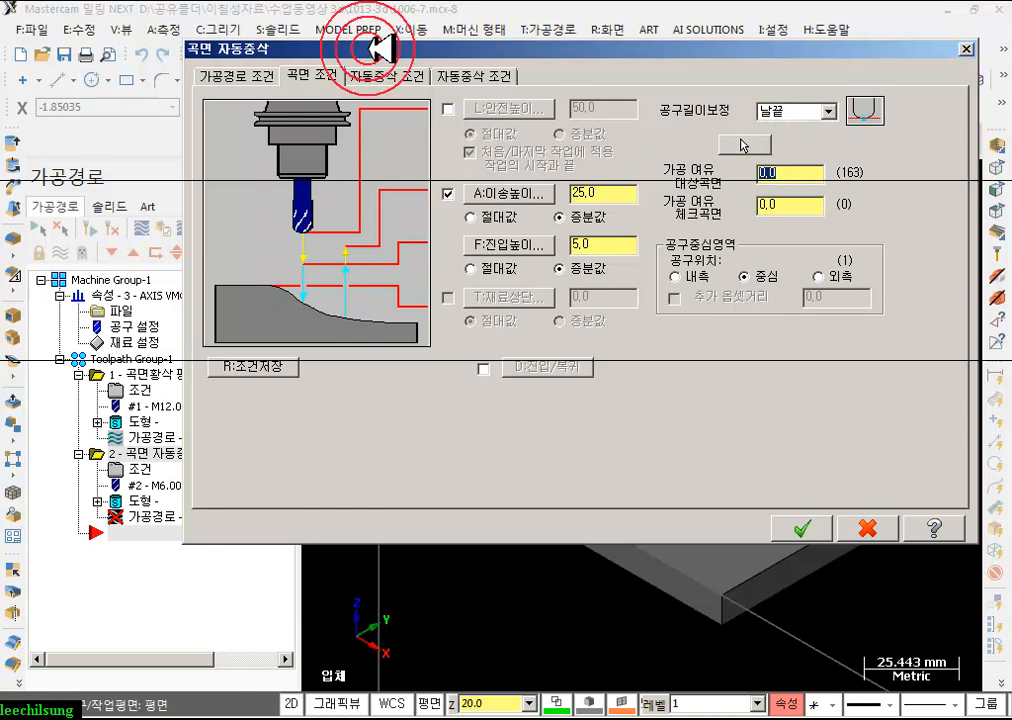
pyautogui.moveTo(366, 43); pyautogui.dragTo(347, 60)
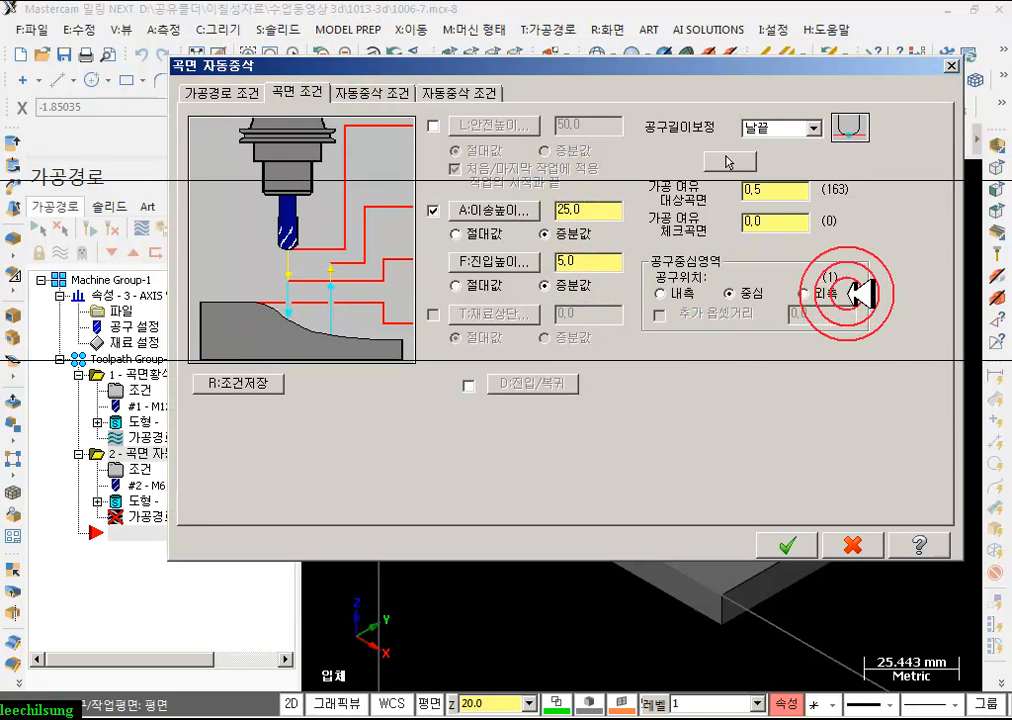
pyautogui.click(433, 126)
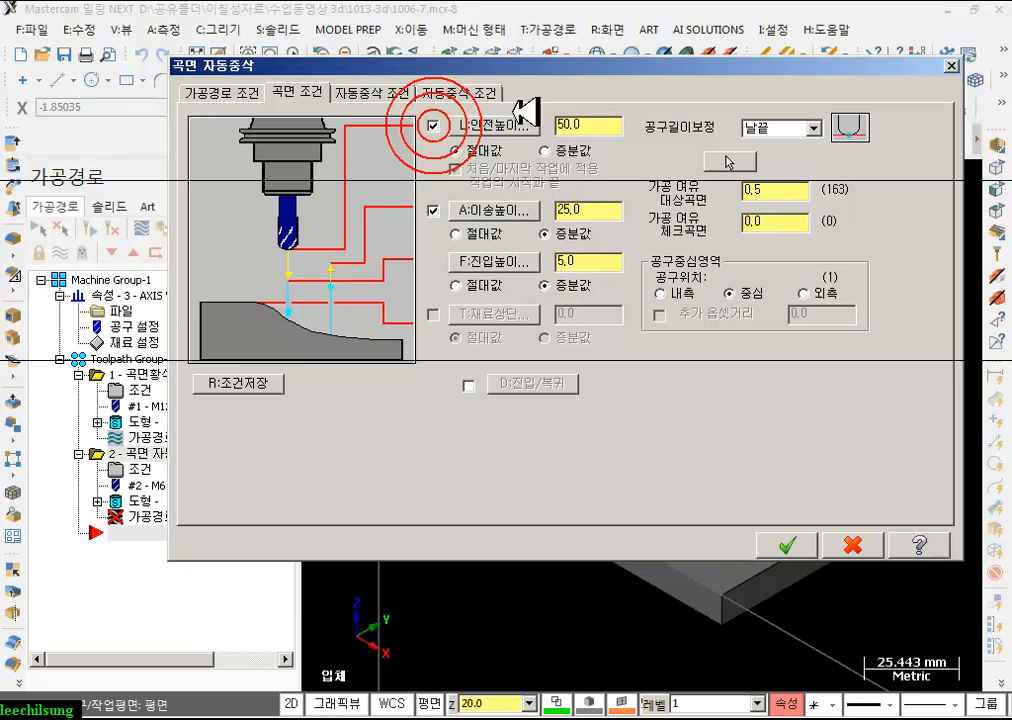
# - Set the restmill tolerance to 0.1 with optimized cut order, and incremental depth adjustments to 0.0 with automatic flat detection enabled
pyautogui.click(385, 93)
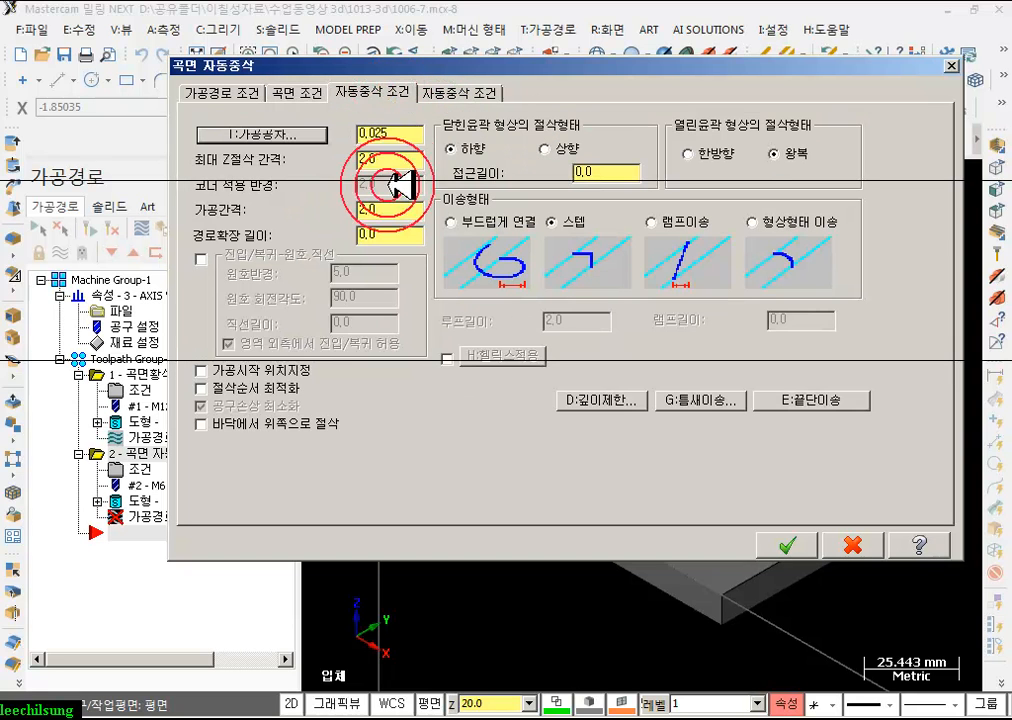
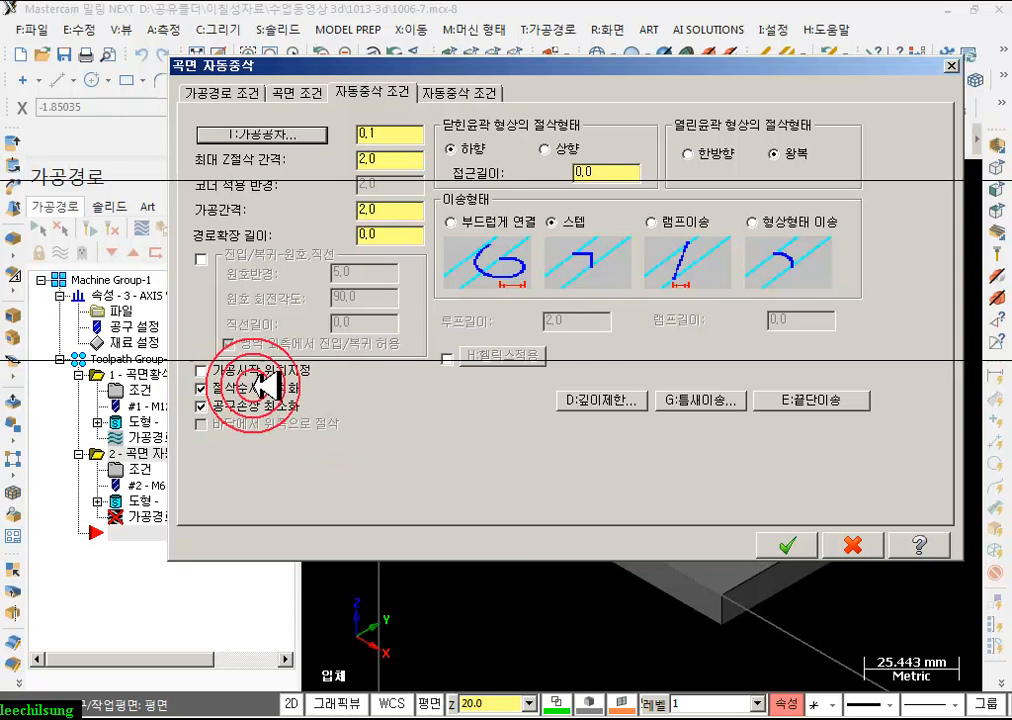
pyautogui.click(616, 397)
pyautogui.click(472, 328)
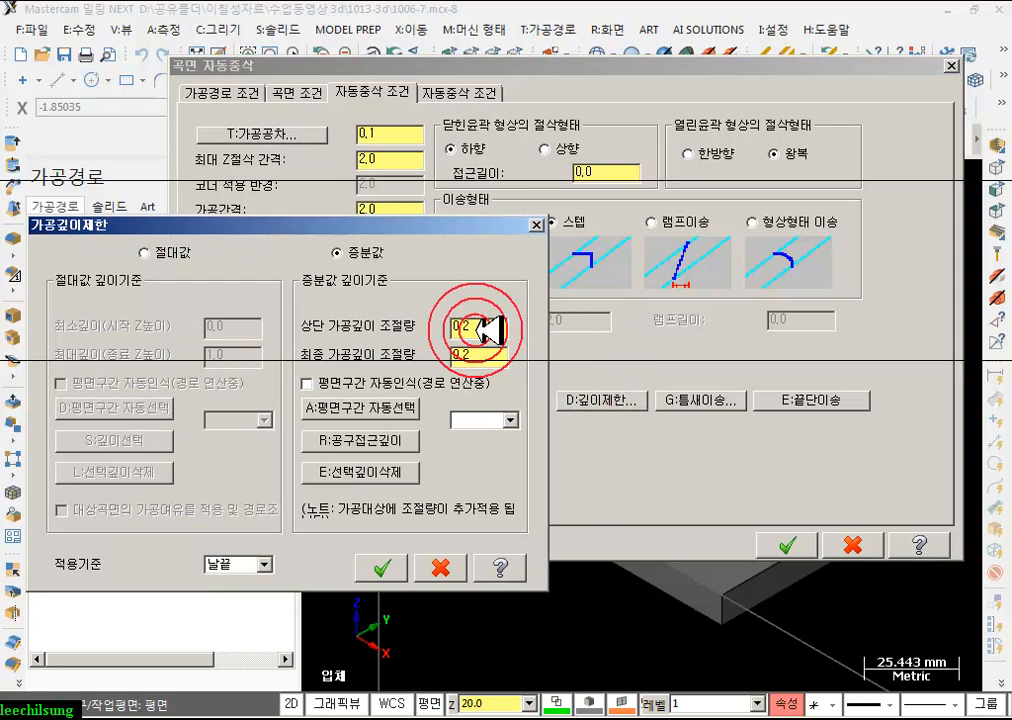
pyautogui.write('0')
pyautogui.click(418, 355)
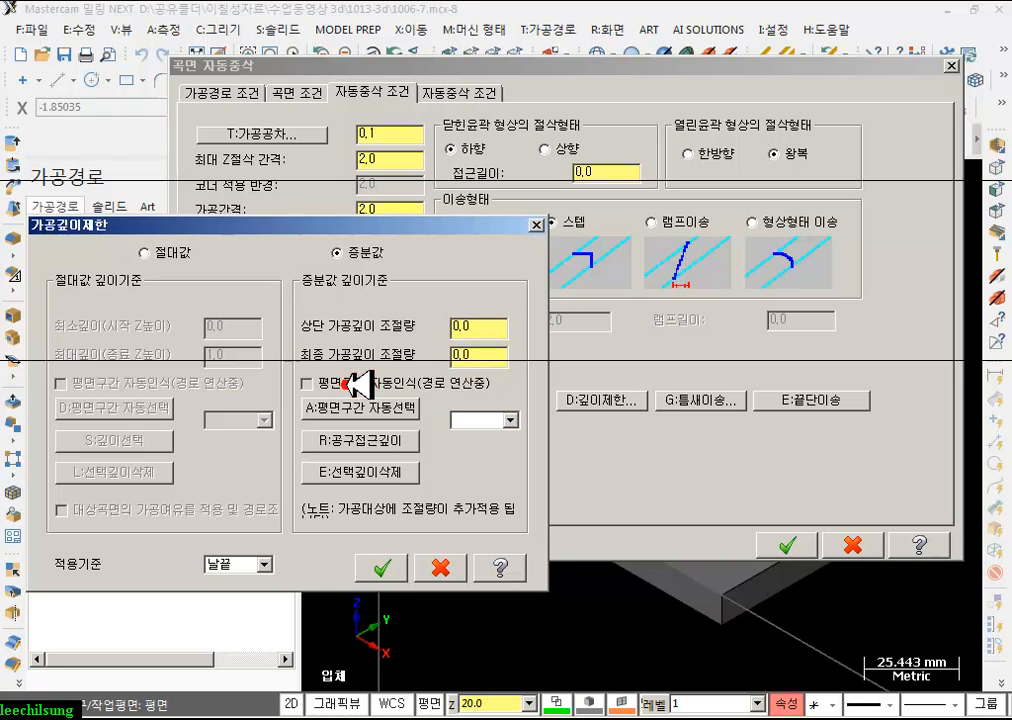
pyautogui.click(402, 507)
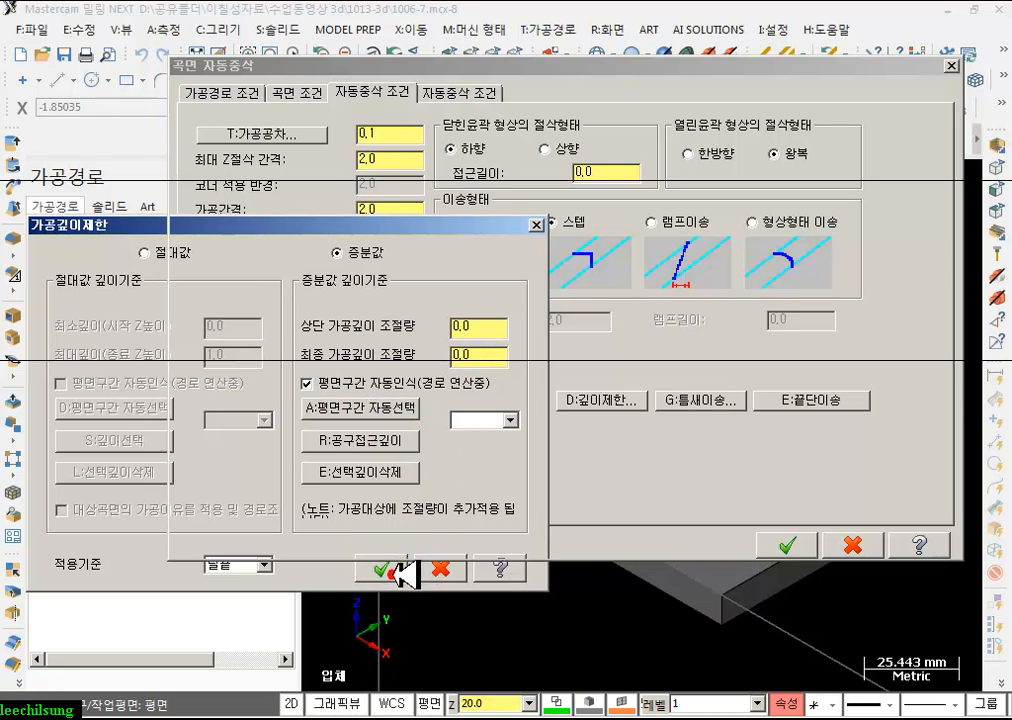
pyautogui.click(388, 570)
pyautogui.click(641, 521)
# - Base the restmill's remaining stock on all previous operations (모든 그룹) and generate the toolpath
pyautogui.click(462, 93)
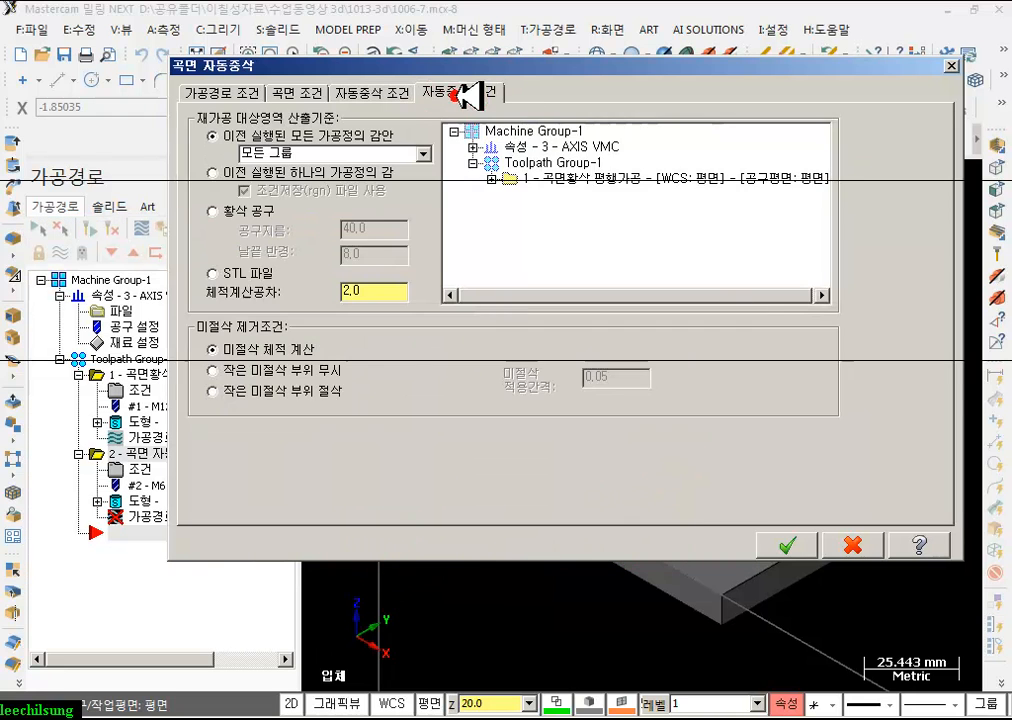
pyautogui.click(255, 170)
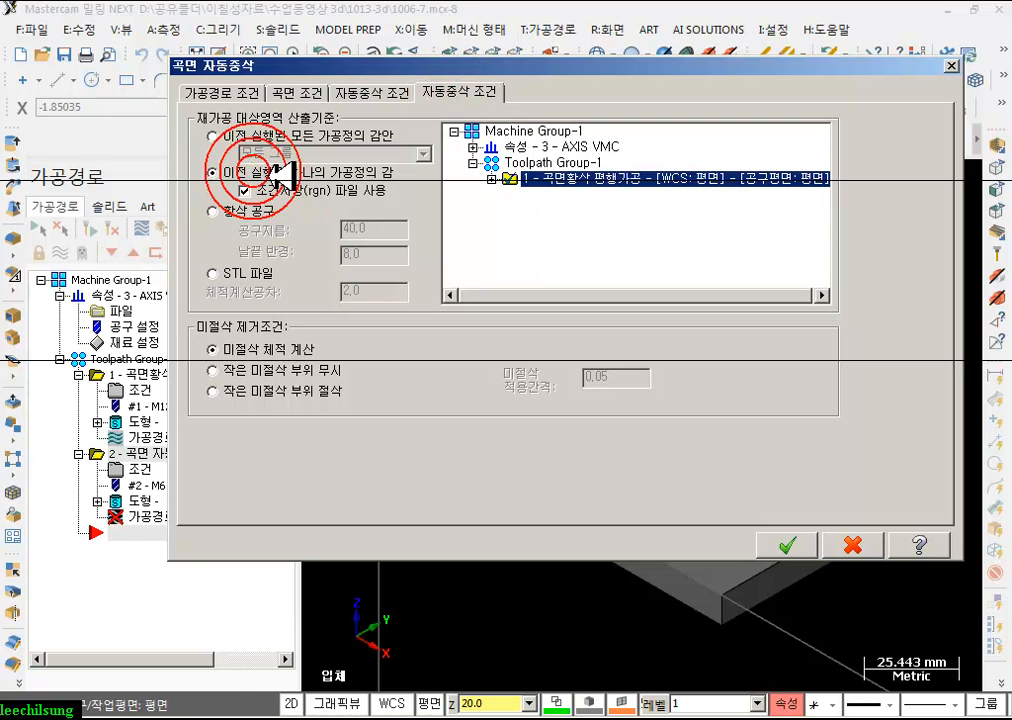
pyautogui.click(213, 135)
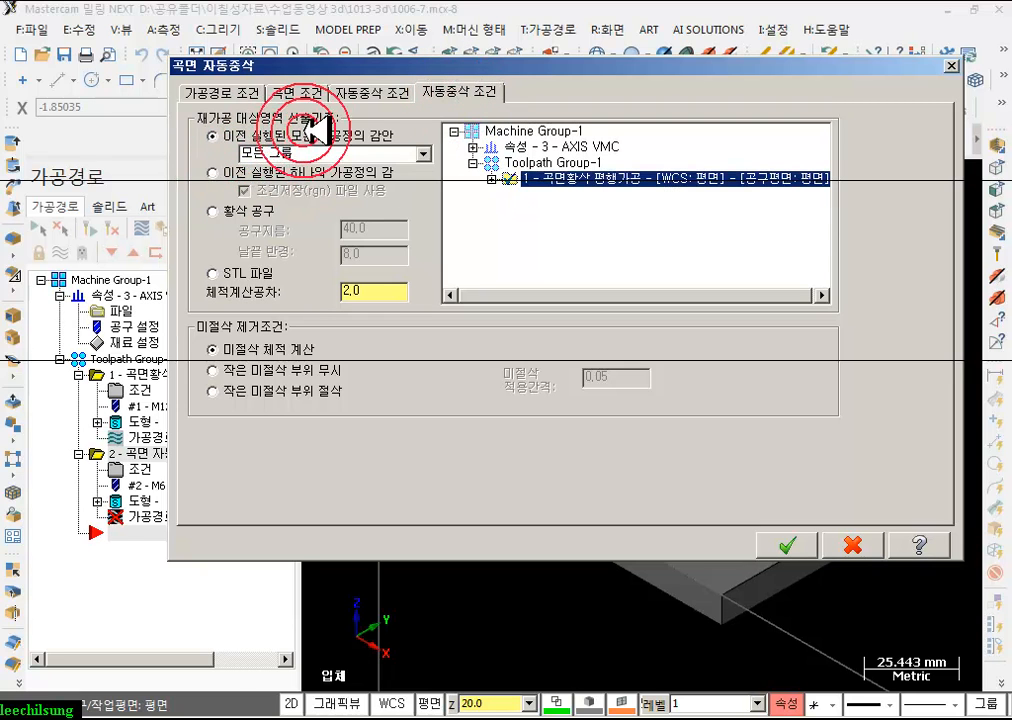
pyautogui.click(790, 546)
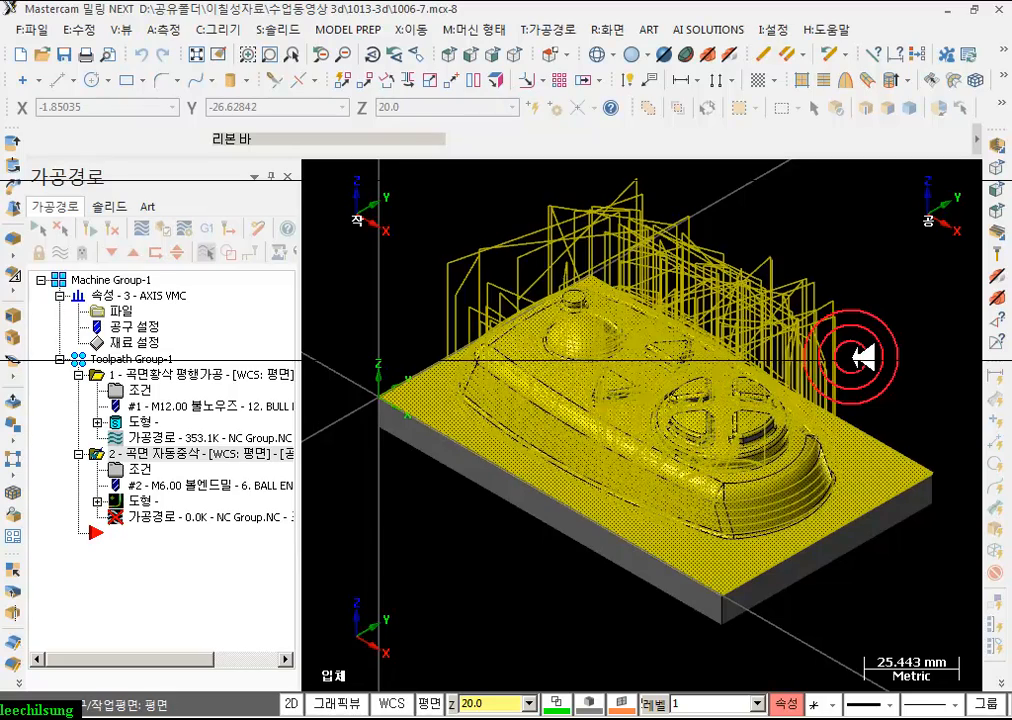
# - Select every operation in Toolpath Group-1 and verify them through to the end in Mastercam Simulator
pyautogui.scroll(2, 678, 479)
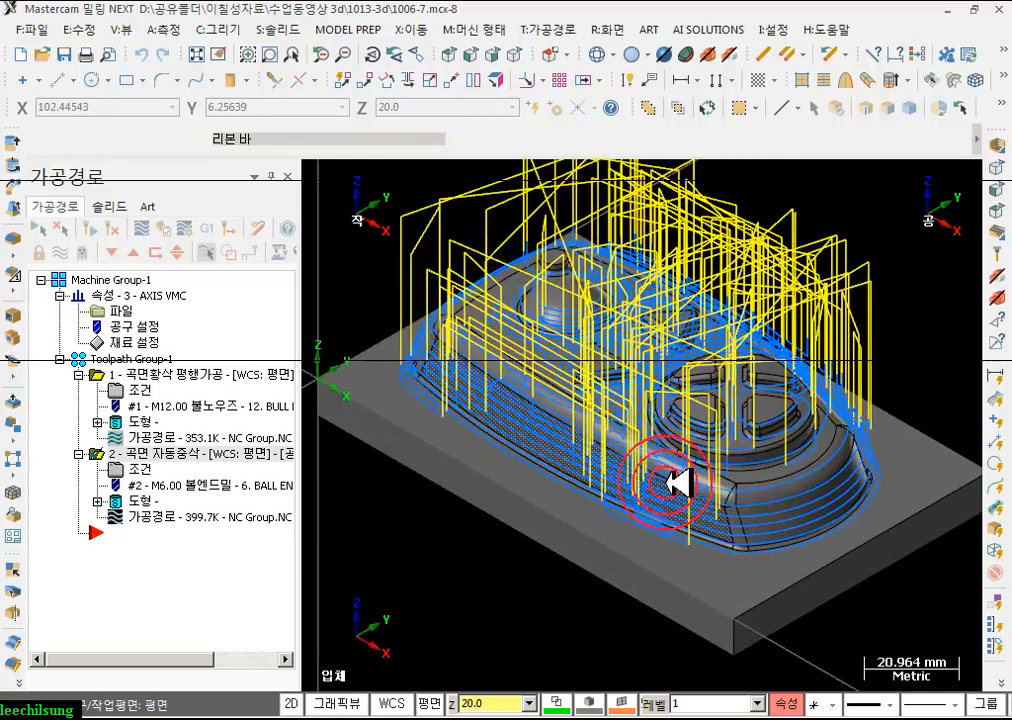
pyautogui.moveTo(668, 398); pyautogui.dragTo(719, 409, button='middle')
pyautogui.scroll(-6, 719, 409)
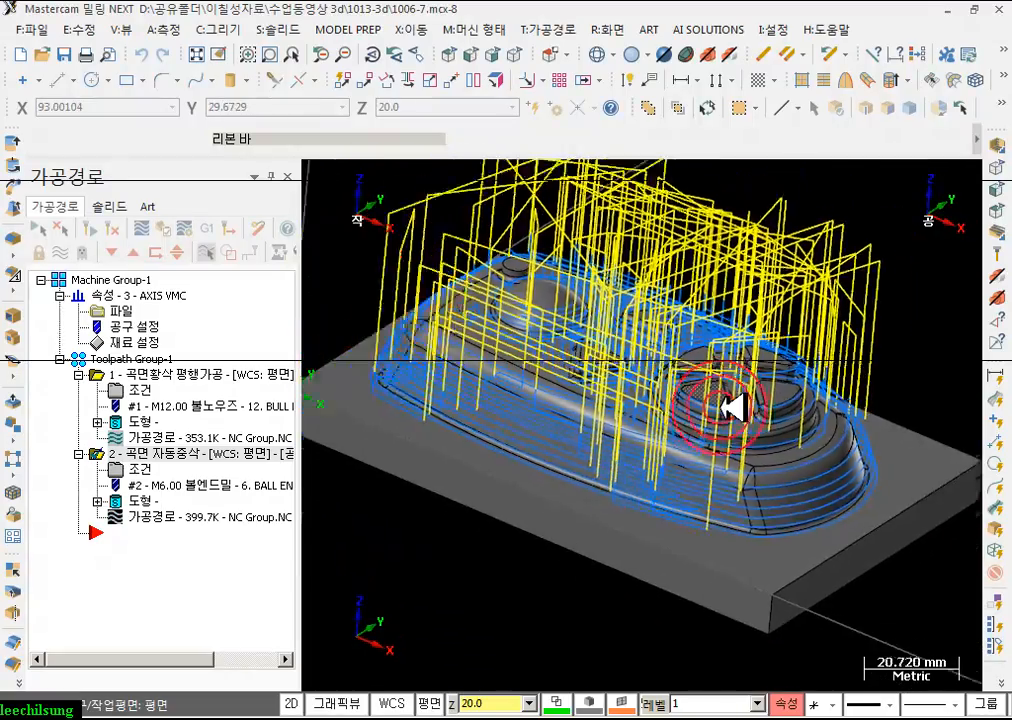
pyautogui.click(120, 358)
pyautogui.click(163, 228)
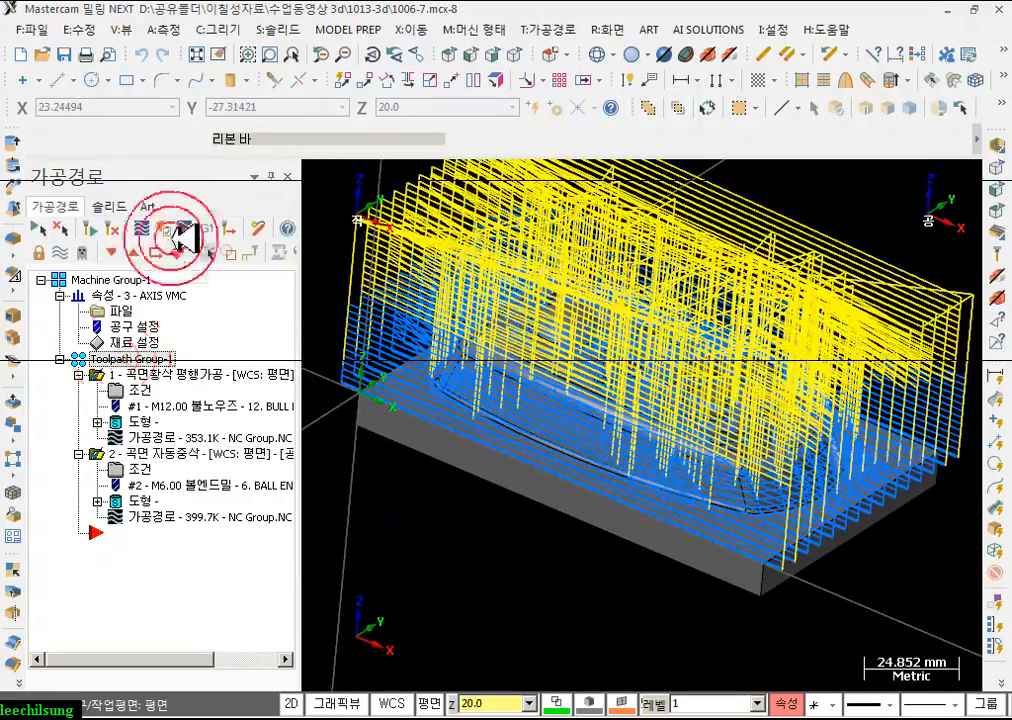
pyautogui.click(163, 228)
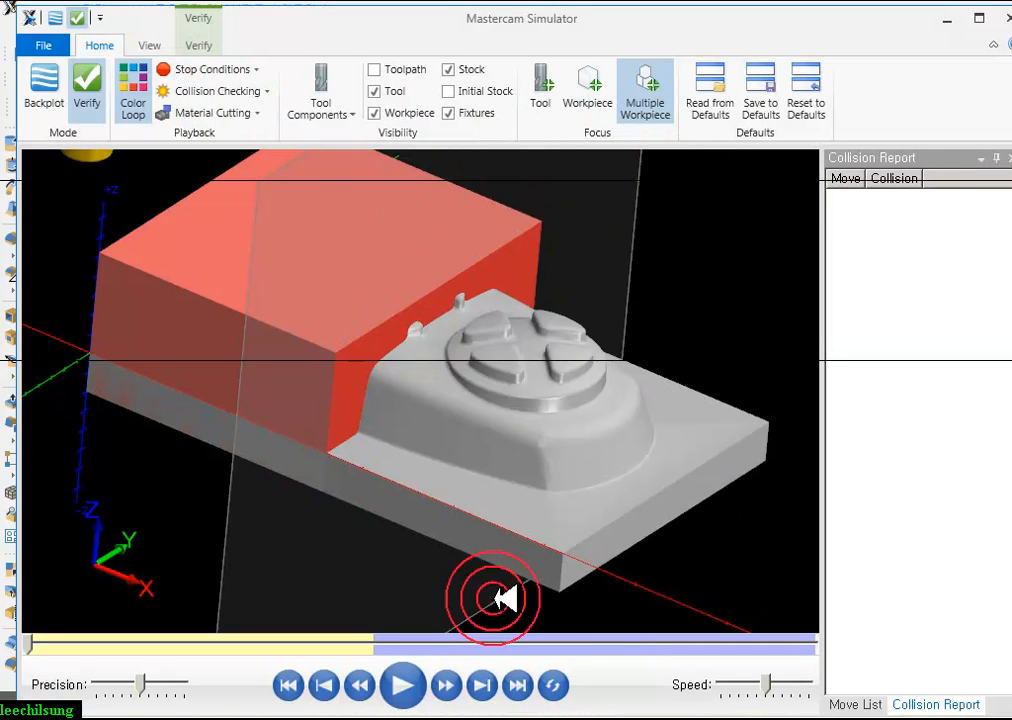
pyautogui.click(524, 684)
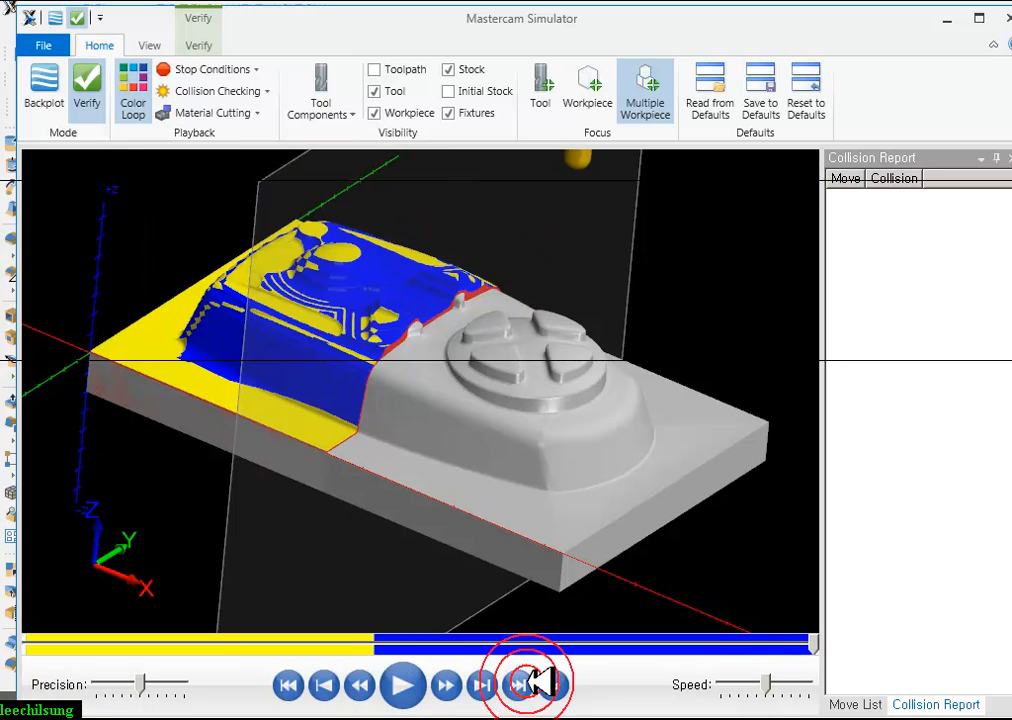
# - Examine the simulated stock left by both operations along the section plane, especially around the dome, triangular buttons and circular button pad
pyautogui.scroll(5, 222, 316)
pyautogui.moveTo(458, 328); pyautogui.dragTo(410, 330, button='middle')
pyautogui.scroll(-5, 420, 330)
pyautogui.moveTo(288, 497); pyautogui.dragTo(238, 425, button='middle')
pyautogui.moveTo(362, 390); pyautogui.dragTo(585, 287, button='middle')
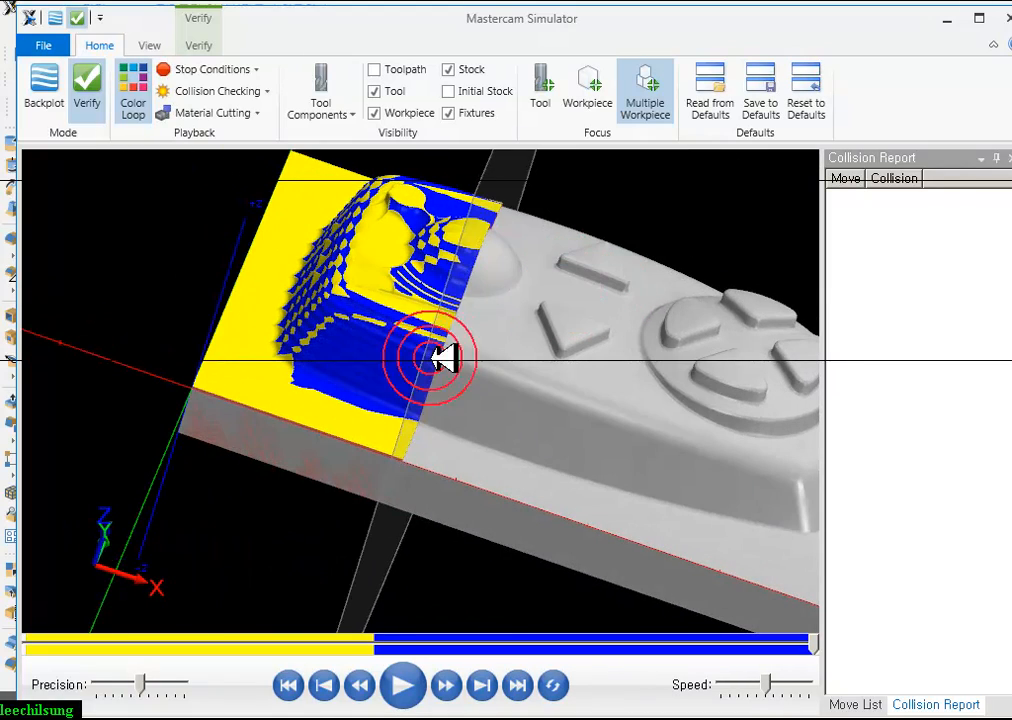
pyautogui.moveTo(373, 576); pyautogui.dragTo(239, 525)
pyautogui.moveTo(408, 347); pyautogui.dragTo(322, 311, button='middle')
pyautogui.scroll(-5, 367, 345)
pyautogui.scroll(5, 404, 336)
pyautogui.scroll(5, 345, 253)
pyautogui.moveTo(345, 253); pyautogui.dragTo(428, 215, button='middle')
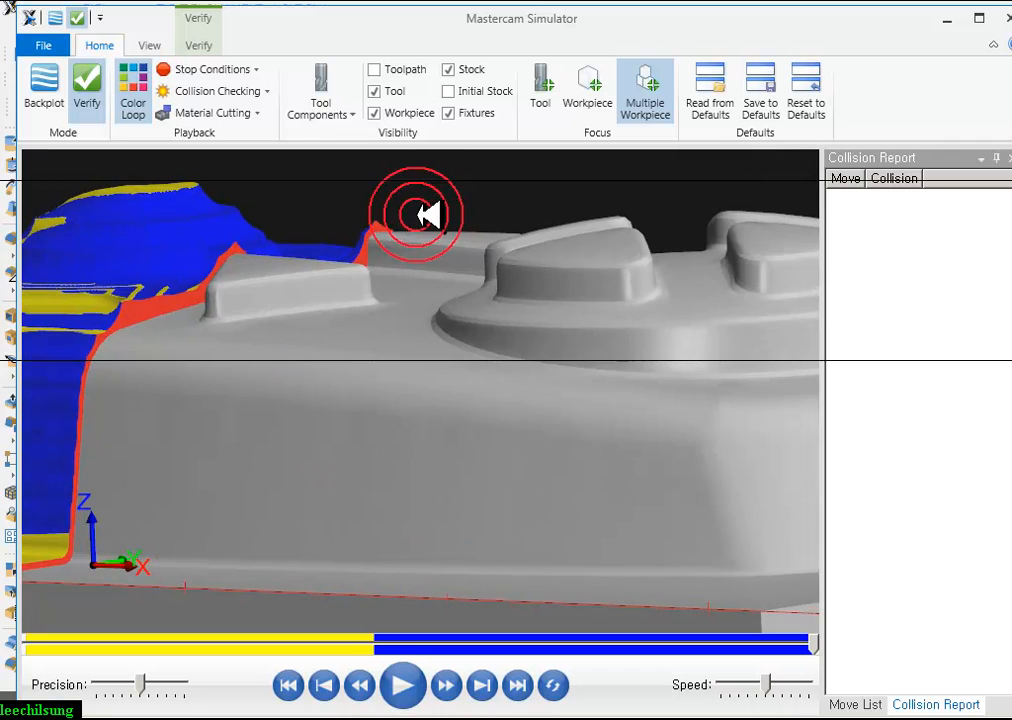
pyautogui.scroll(-5, 357, 223)
pyautogui.moveTo(357, 223); pyautogui.dragTo(344, 237, button='middle')
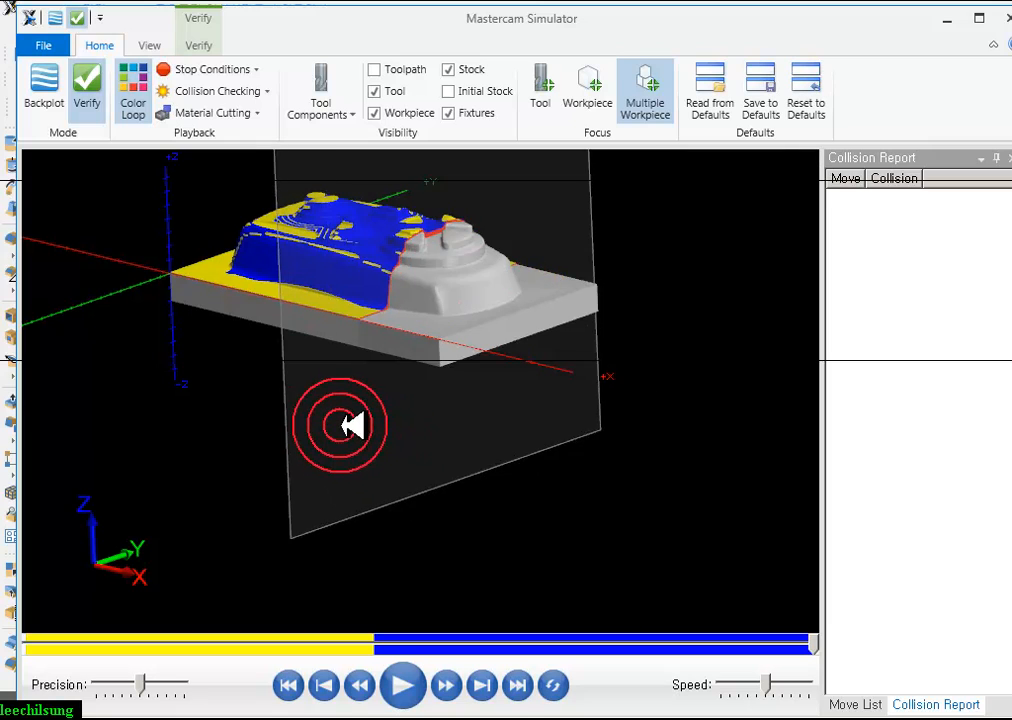
pyautogui.scroll(5, 404, 208)
pyautogui.moveTo(404, 208); pyautogui.dragTo(376, 234, button='middle')
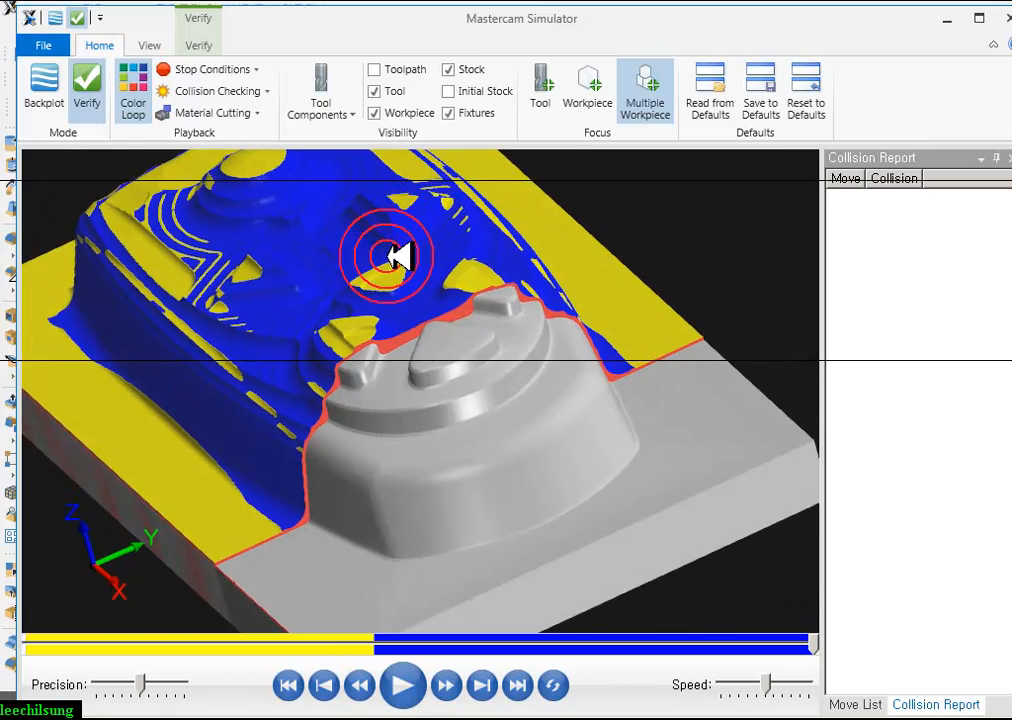
pyautogui.scroll(4, 408, 357)
pyautogui.moveTo(420, 357); pyautogui.dragTo(441, 287, button='middle')
pyautogui.scroll(-5, 429, 286)
pyautogui.scroll(5, 350, 424)
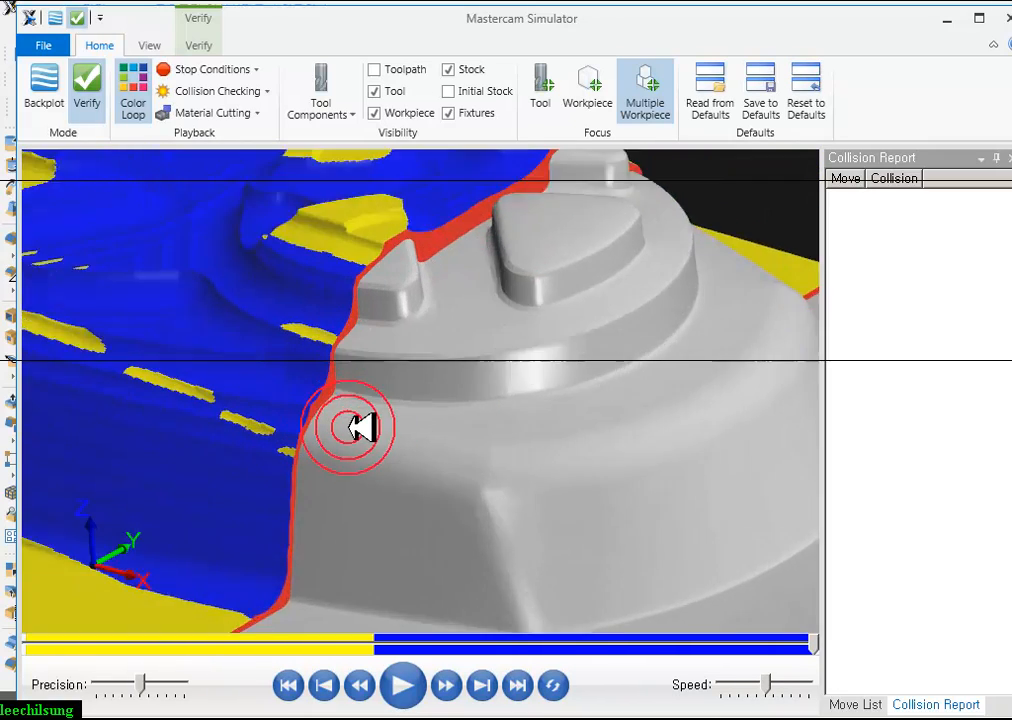
pyautogui.scroll(-5, 375, 377)
pyautogui.moveTo(490, 409); pyautogui.dragTo(553, 408, button='middle')
pyautogui.moveTo(478, 318); pyautogui.dragTo(543, 342, button='middle')
pyautogui.scroll(4, 543, 342)
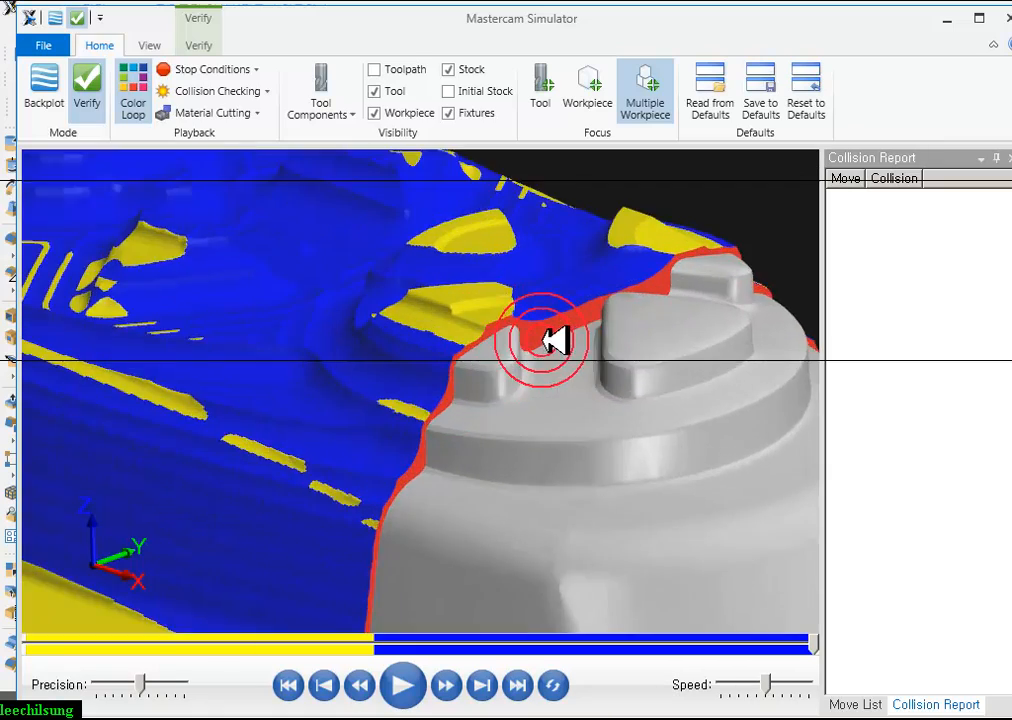
pyautogui.scroll(5, 543, 342)
pyautogui.moveTo(578, 388); pyautogui.dragTo(636, 308, button='middle')
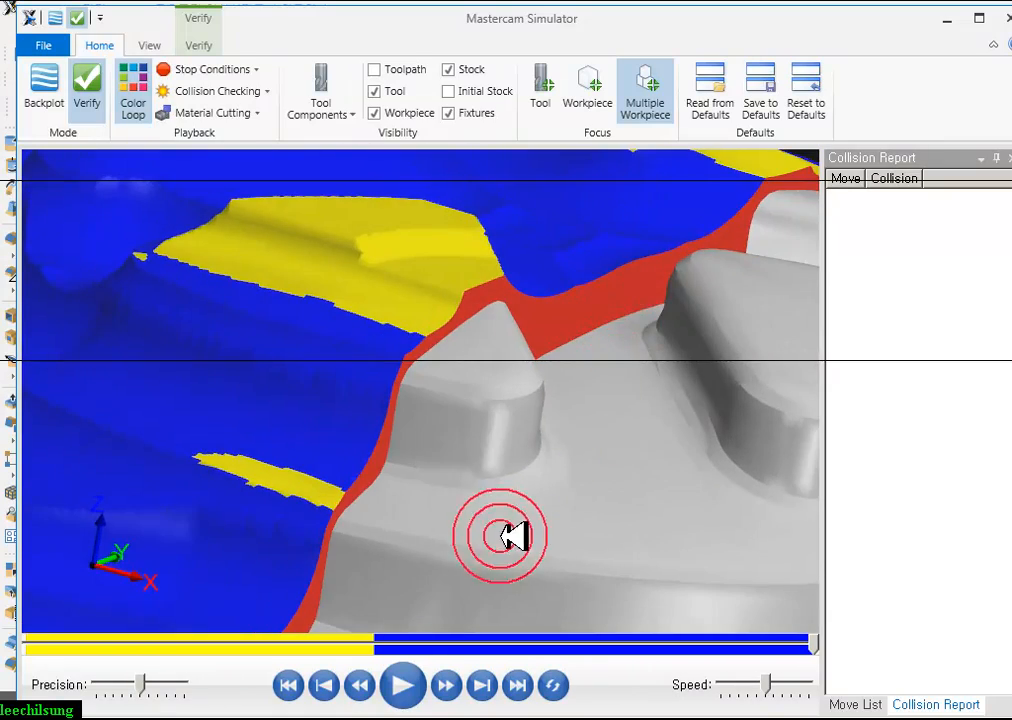
pyautogui.moveTo(518, 533); pyautogui.dragTo(490, 437, button='middle')
pyautogui.moveTo(606, 350); pyautogui.dragTo(614, 278, button='middle')
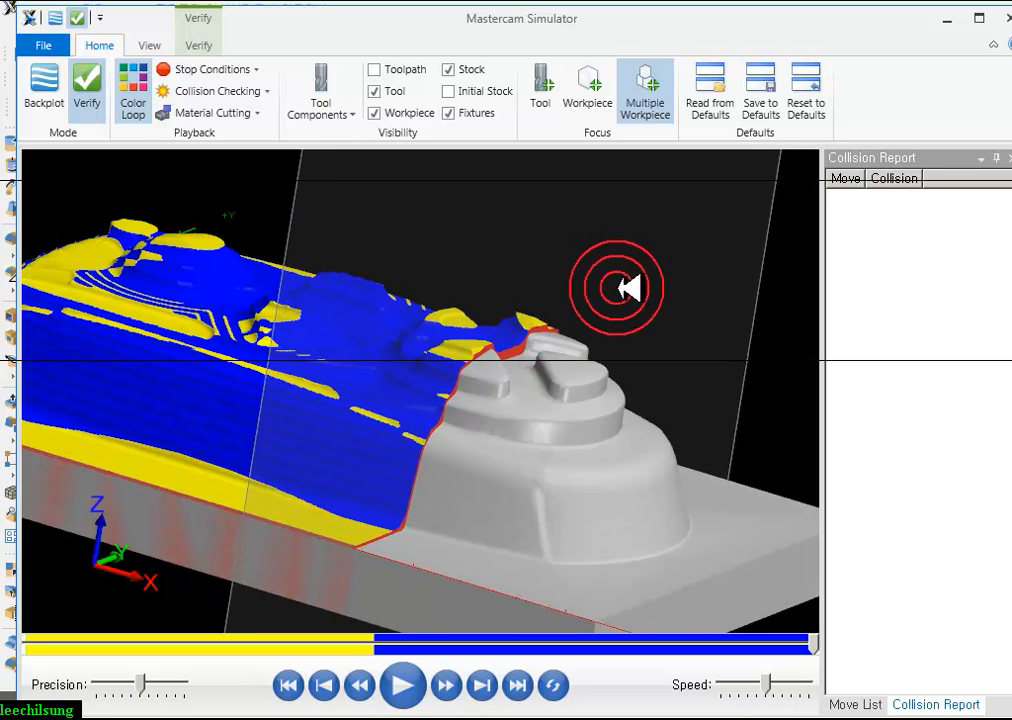
pyautogui.moveTo(630, 298); pyautogui.dragTo(598, 328, button='middle')
pyautogui.scroll(4, 363, 402)
pyautogui.moveTo(363, 402); pyautogui.dragTo(312, 426, button='middle')
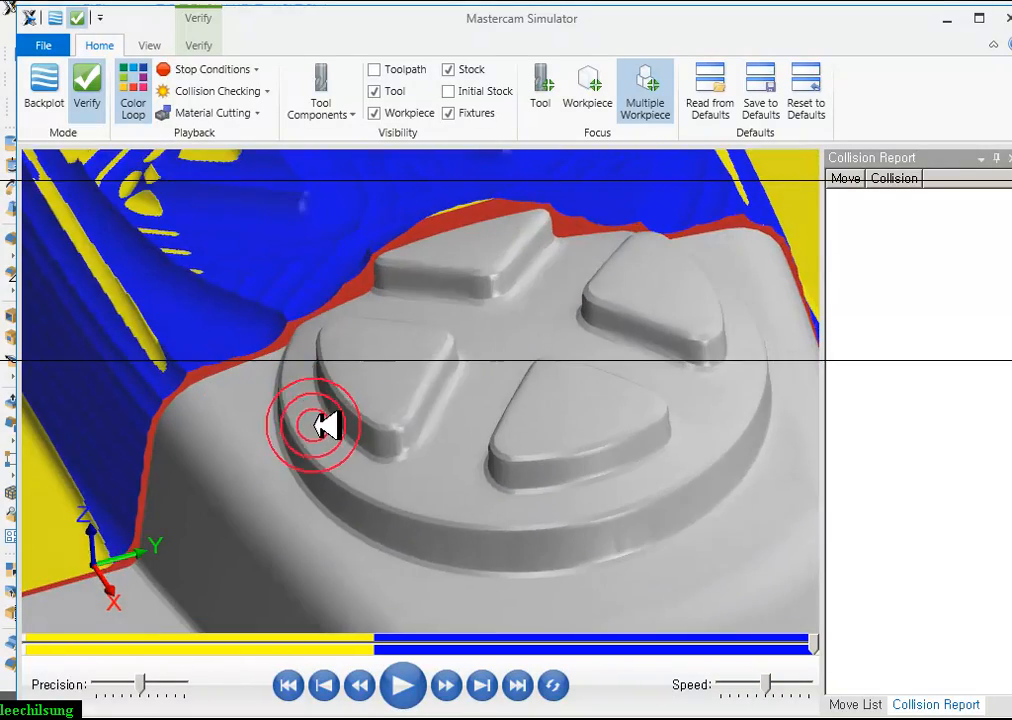
pyautogui.scroll(7, 499, 336)
pyautogui.moveTo(465, 312); pyautogui.dragTo(545, 320, button='middle')
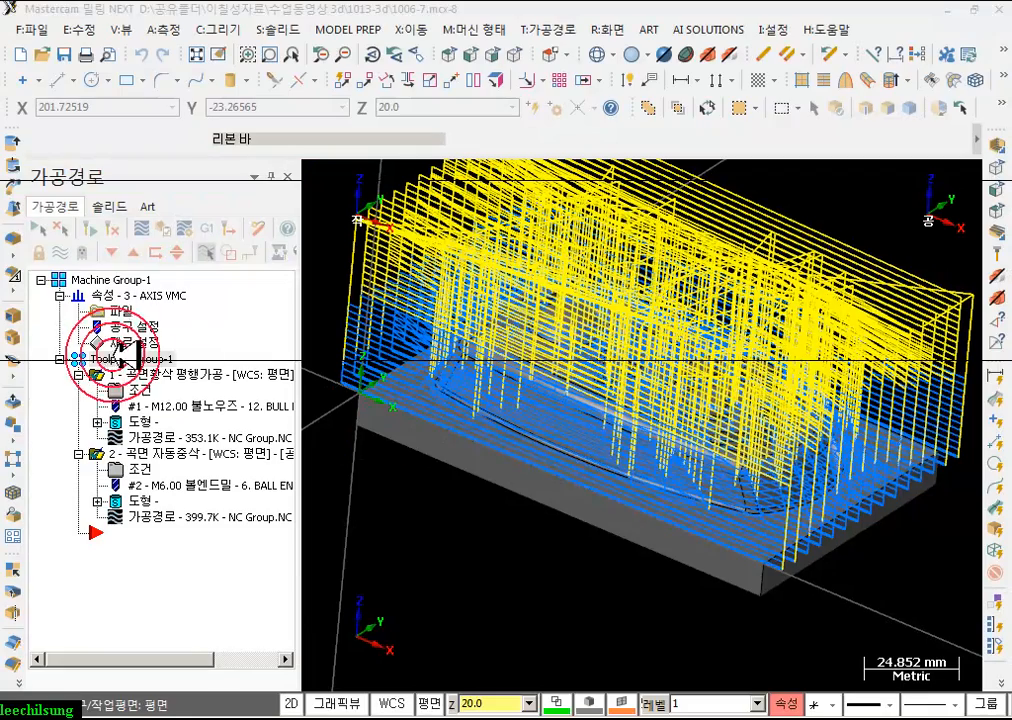
# - Collapse the parallel roughing and restmill operations in the toolpath tree and hide the toolpath display of both
pyautogui.click(79, 377)
pyautogui.click(79, 392)
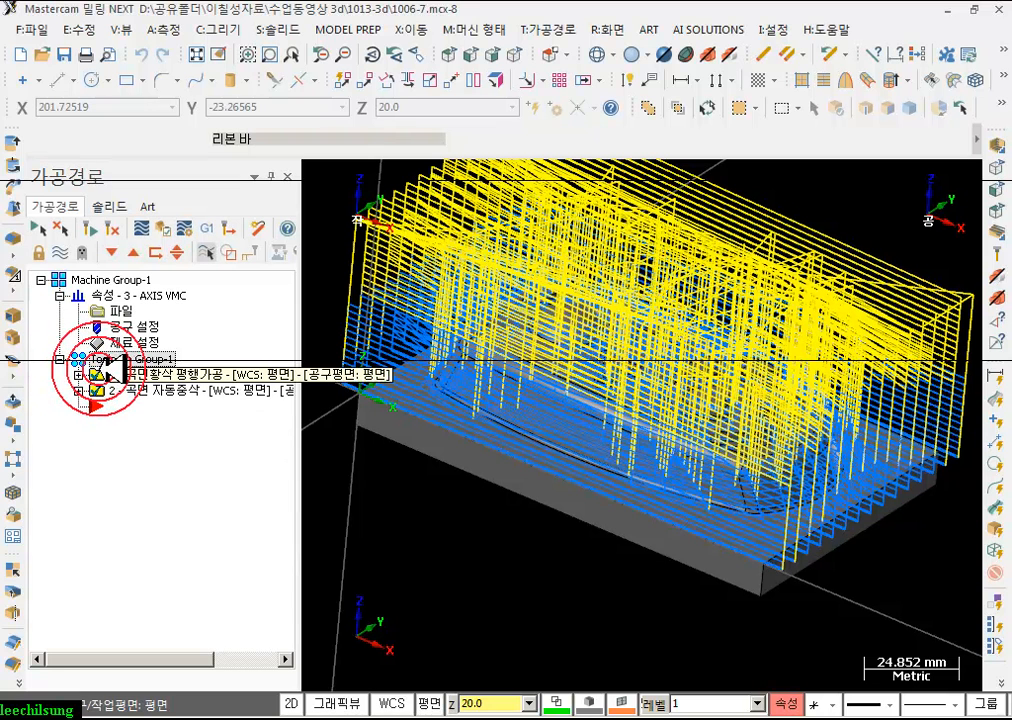
pyautogui.click(62, 250)
# - Start Modify Solid Face Color with green and select the long front fillet, its corner and the end fillet of the body's upper edge
pyautogui.scroll(3, 581, 372)
pyautogui.moveTo(625, 357); pyautogui.dragTo(705, 332, button='middle')
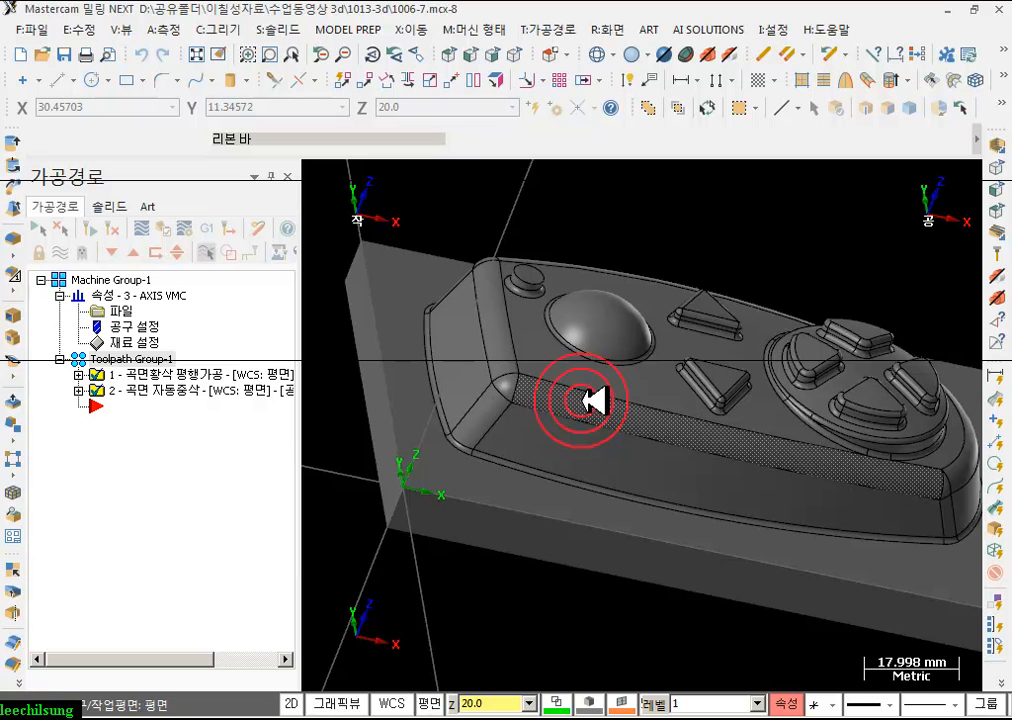
pyautogui.moveTo(930, 492); pyautogui.dragTo(160, 533, button='middle')
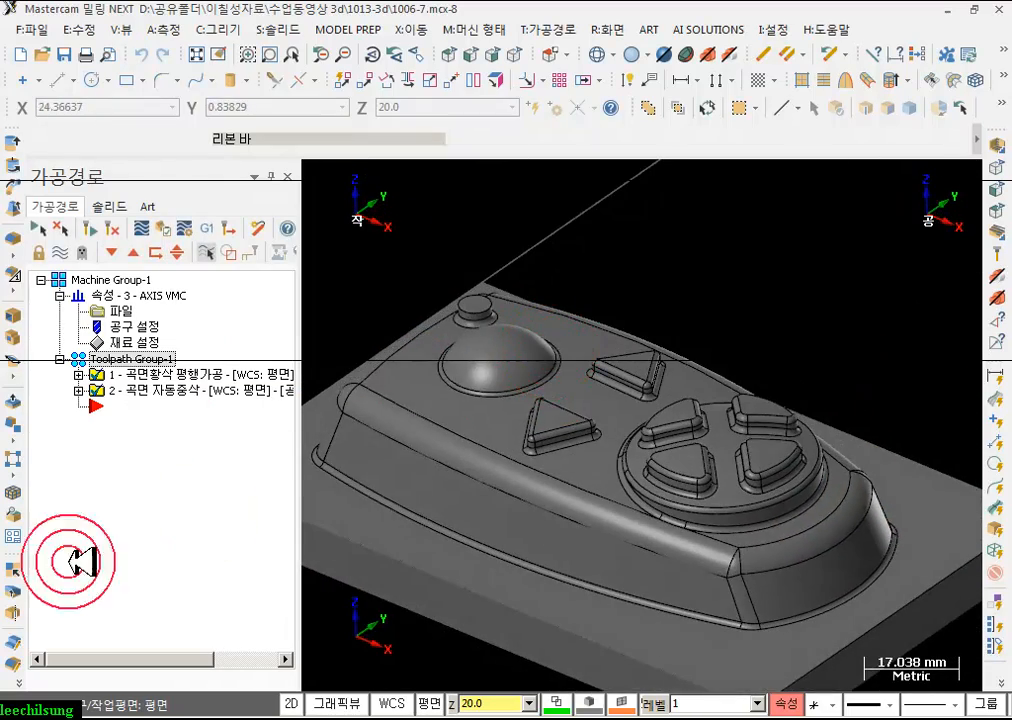
pyautogui.click(355, 28)
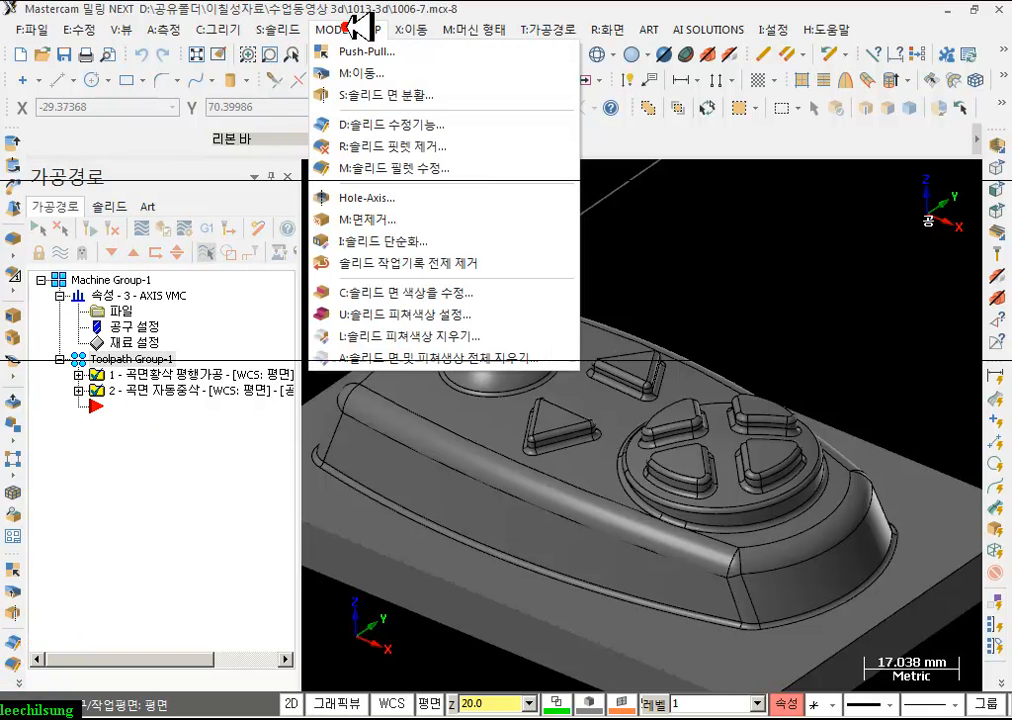
pyautogui.click(372, 293)
pyautogui.click(510, 458)
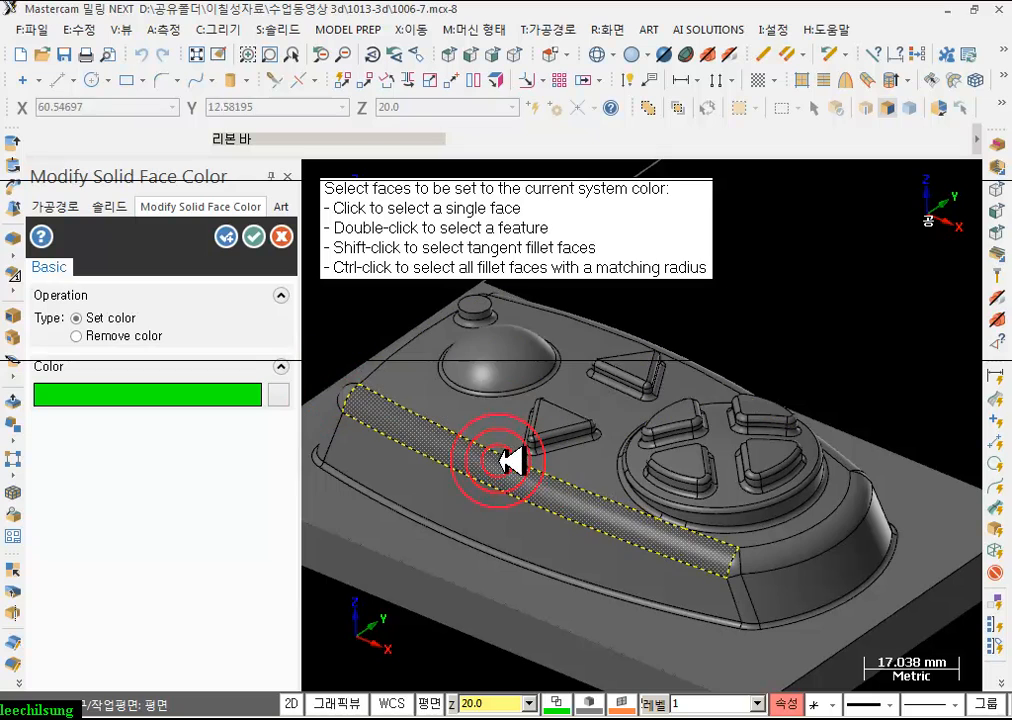
pyautogui.click(738, 560)
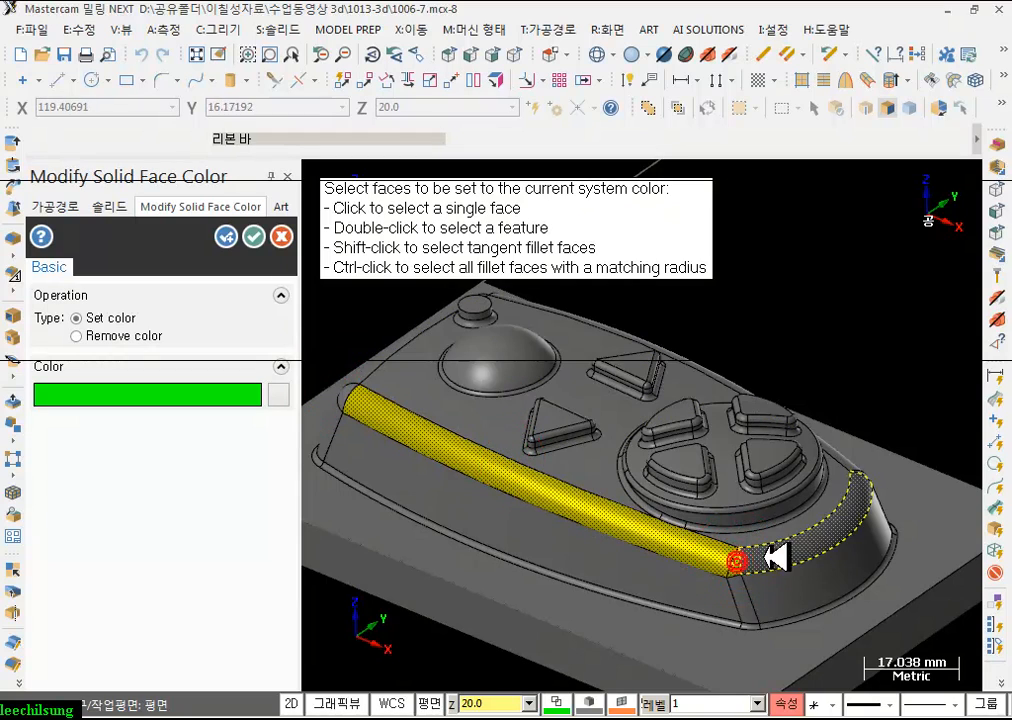
pyautogui.click(773, 560)
# - Add the fillet faces along the long back side and the dome end of the upper edge to the selection
pyautogui.moveTo(761, 415); pyautogui.dragTo(680, 418, button='middle')
pyautogui.click(668, 411)
pyautogui.scroll(-2, 840, 289)
pyautogui.scroll(3, 903, 254)
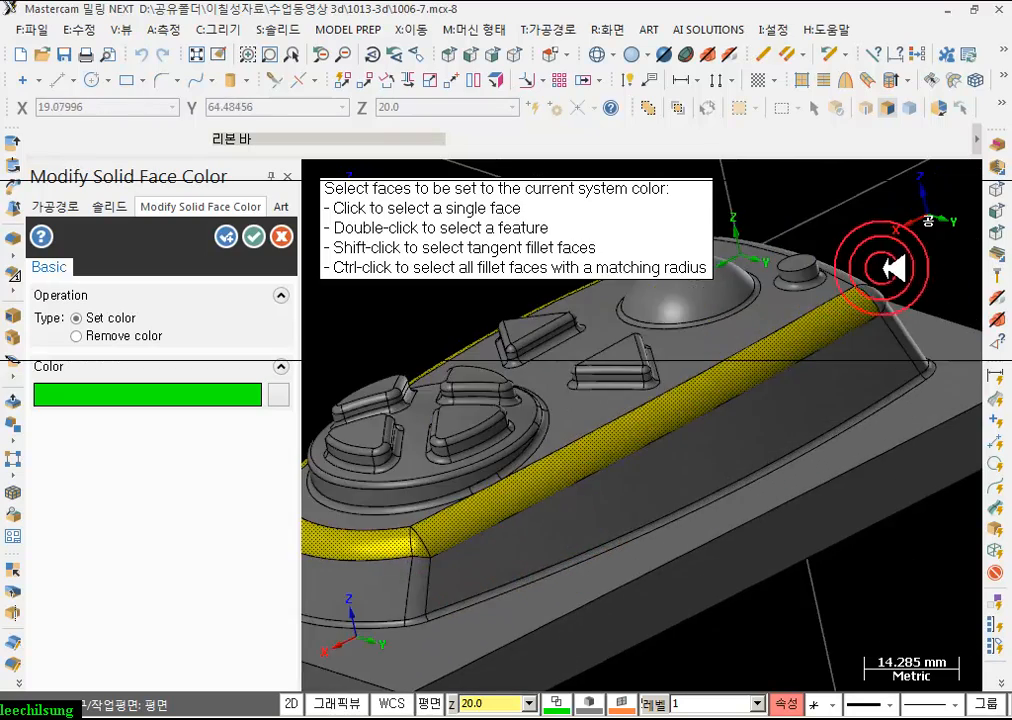
pyautogui.moveTo(895, 254); pyautogui.dragTo(815, 330, button='middle')
pyautogui.click(834, 330)
# - Check the fillet selection all around the body's upper edge and apply the green color to those faces
pyautogui.scroll(-2, 778, 425)
pyautogui.moveTo(778, 425); pyautogui.dragTo(734, 429, button='middle')
pyautogui.scroll(-2, 808, 228)
pyautogui.moveTo(672, 423); pyautogui.dragTo(735, 497, button='middle')
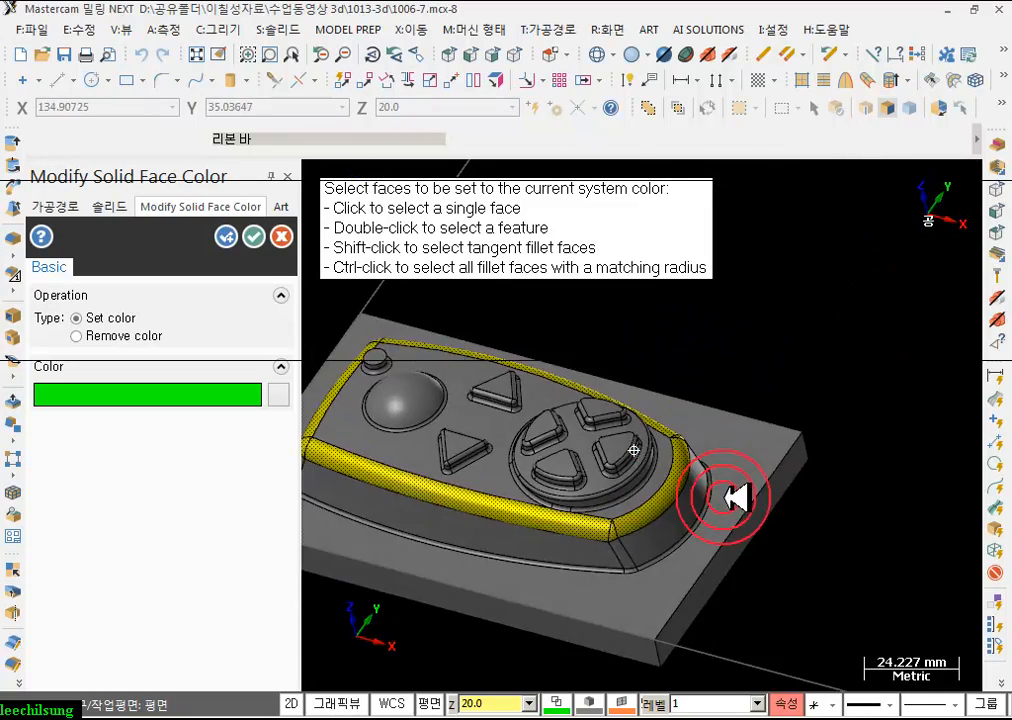
pyautogui.scroll(-2, 735, 497)
pyautogui.moveTo(761, 422); pyautogui.dragTo(669, 447, button='middle')
pyautogui.scroll(2, 669, 447)
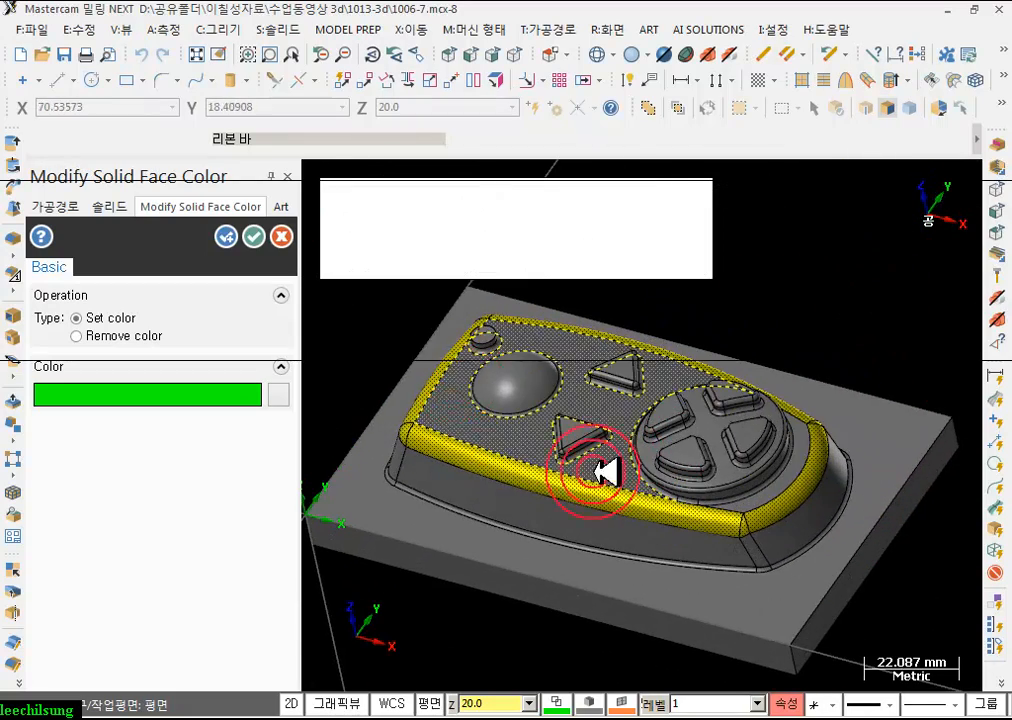
pyautogui.click(621, 326)
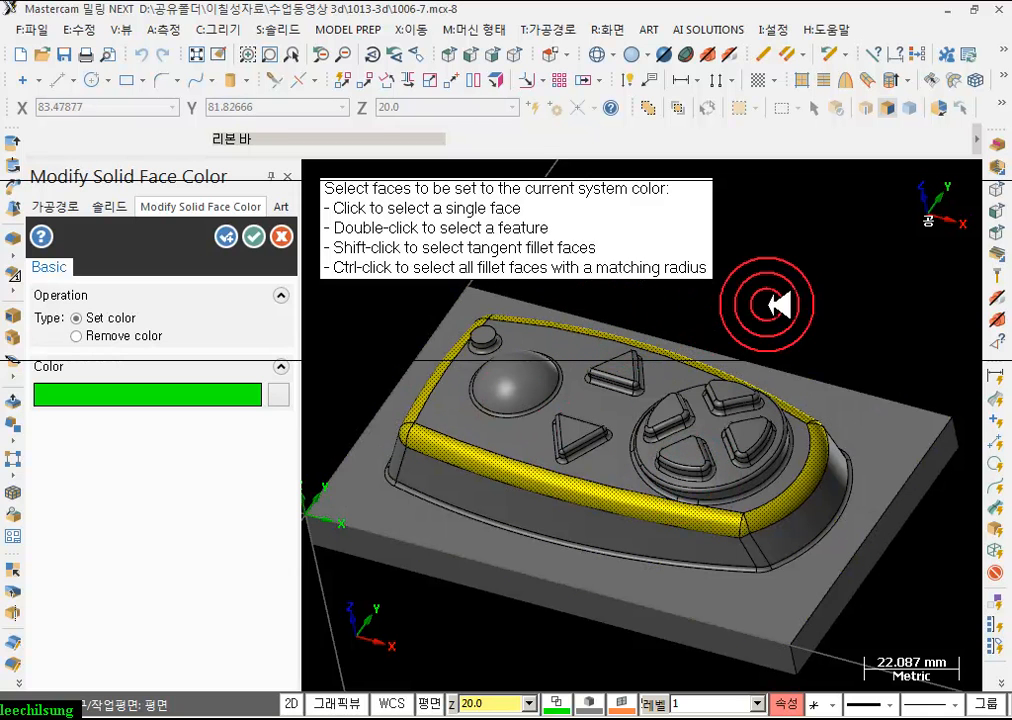
pyautogui.click(255, 236)
pyautogui.moveTo(790, 297); pyautogui.dragTo(574, 481, button='middle')
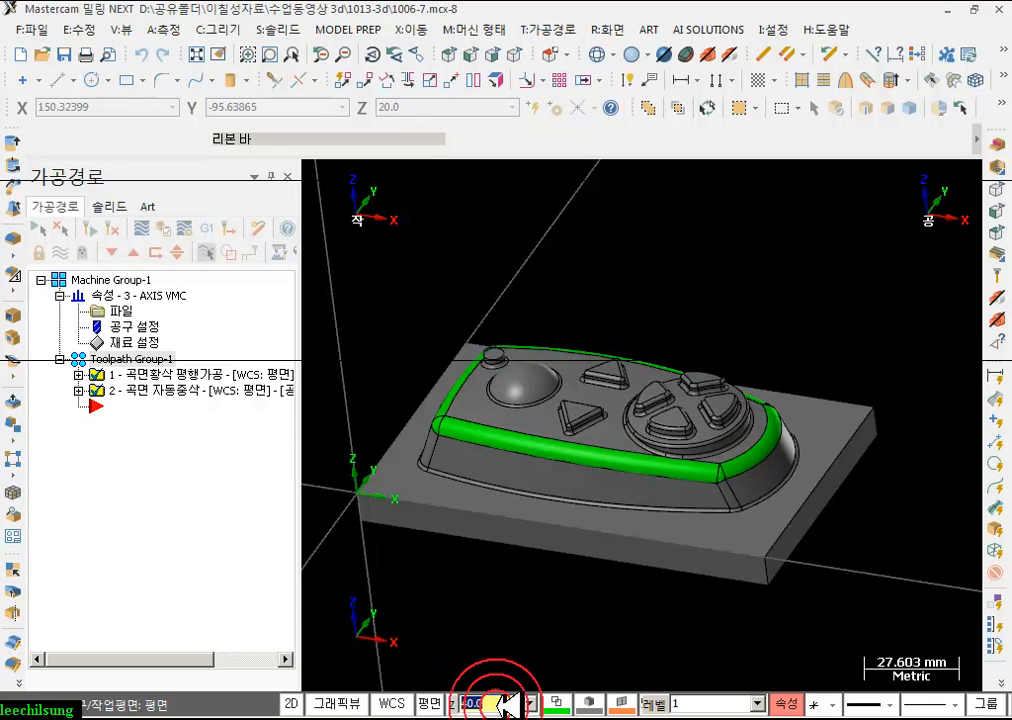
# - Start a silhouette boundary at Z 40 and select all green faces of the body's upper edge by color
pyautogui.click(205, 30)
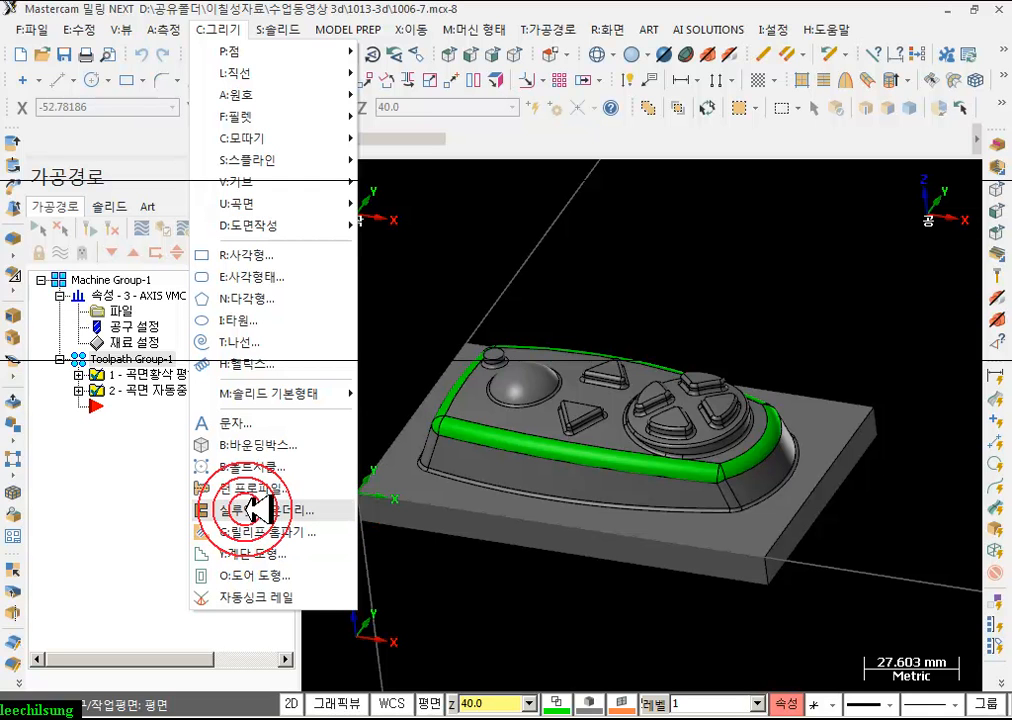
pyautogui.click(258, 510)
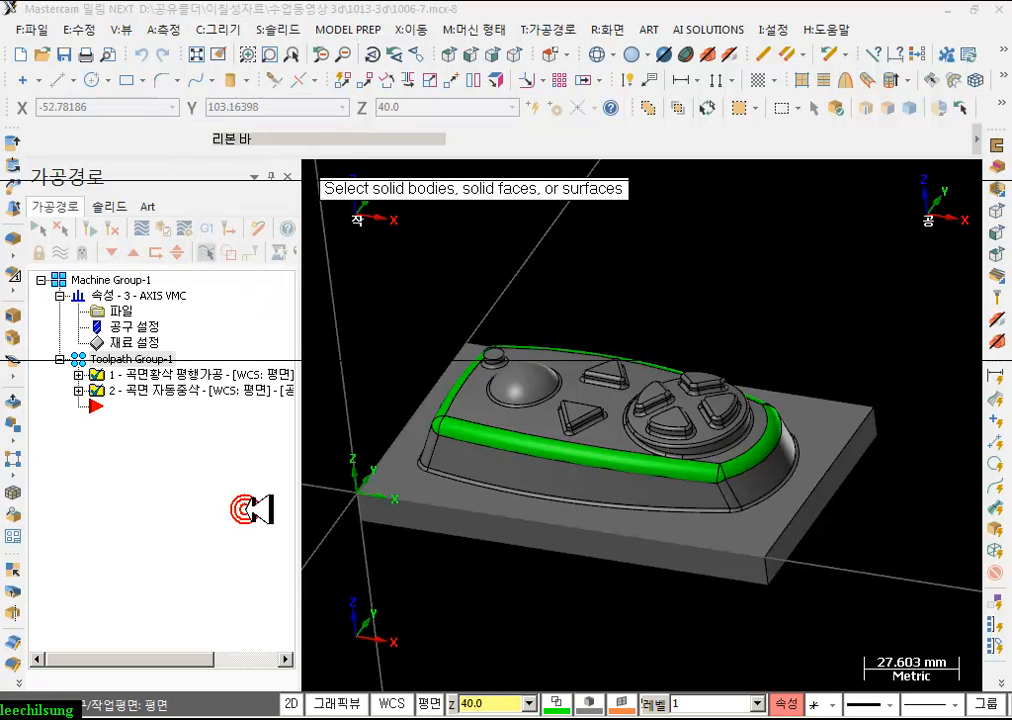
pyautogui.click(834, 103)
pyautogui.click(889, 107)
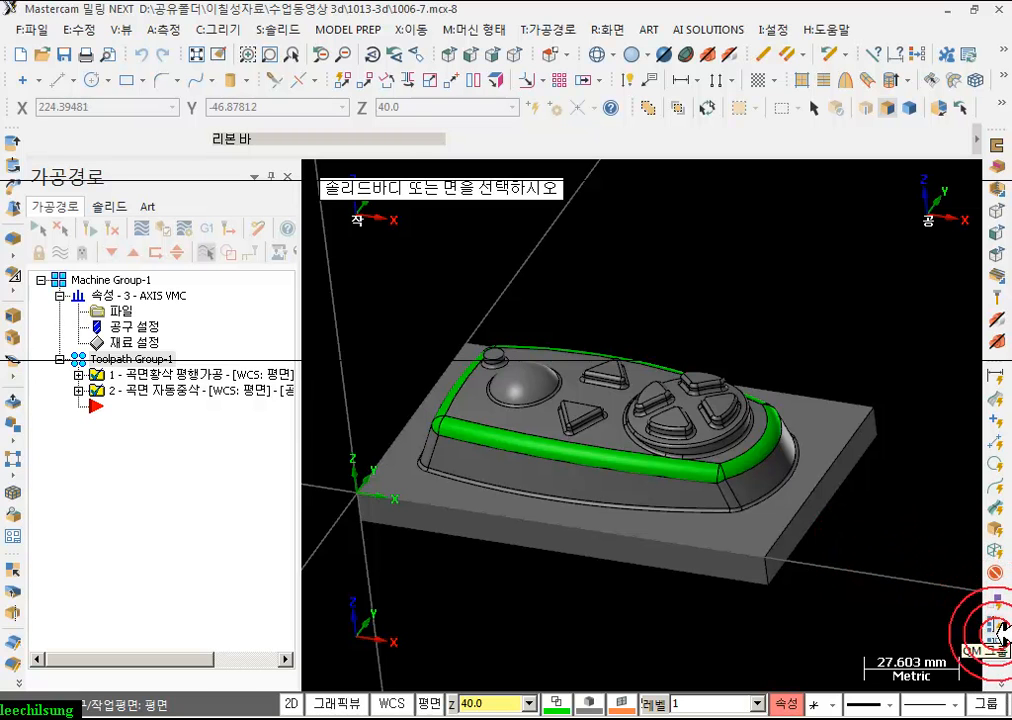
pyautogui.click(999, 681)
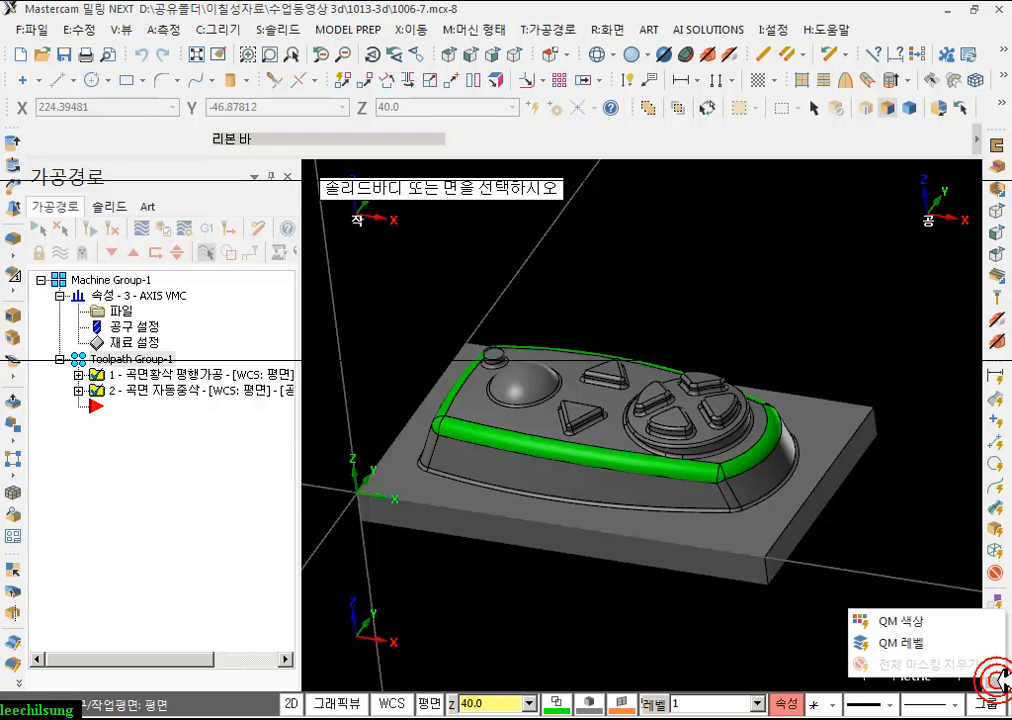
pyautogui.click(893, 621)
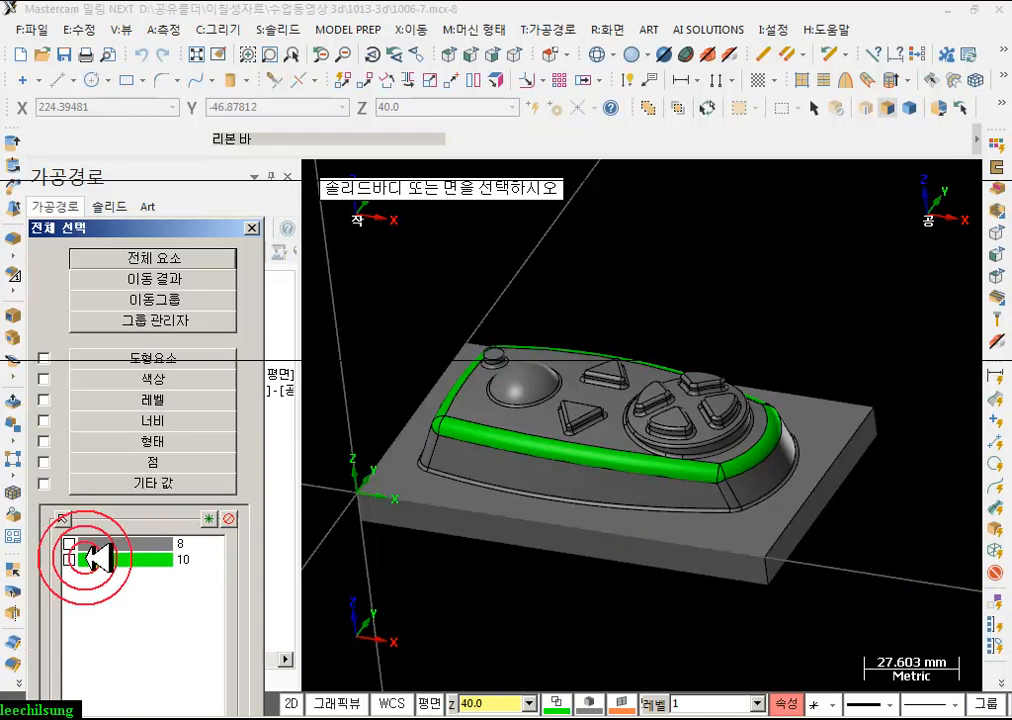
pyautogui.moveTo(163, 224); pyautogui.dragTo(199, 8)
pyautogui.click(190, 708)
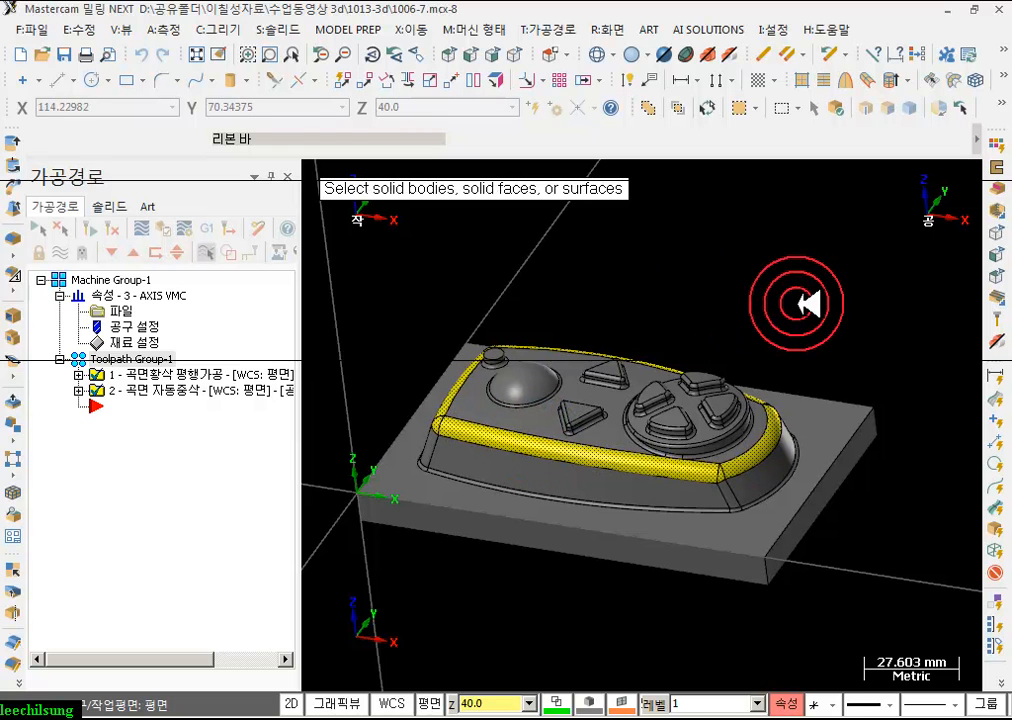
# - Create the silhouette boundary with 0.02 tolerances and both arc and spline filtering enabled
pyautogui.press('Return')
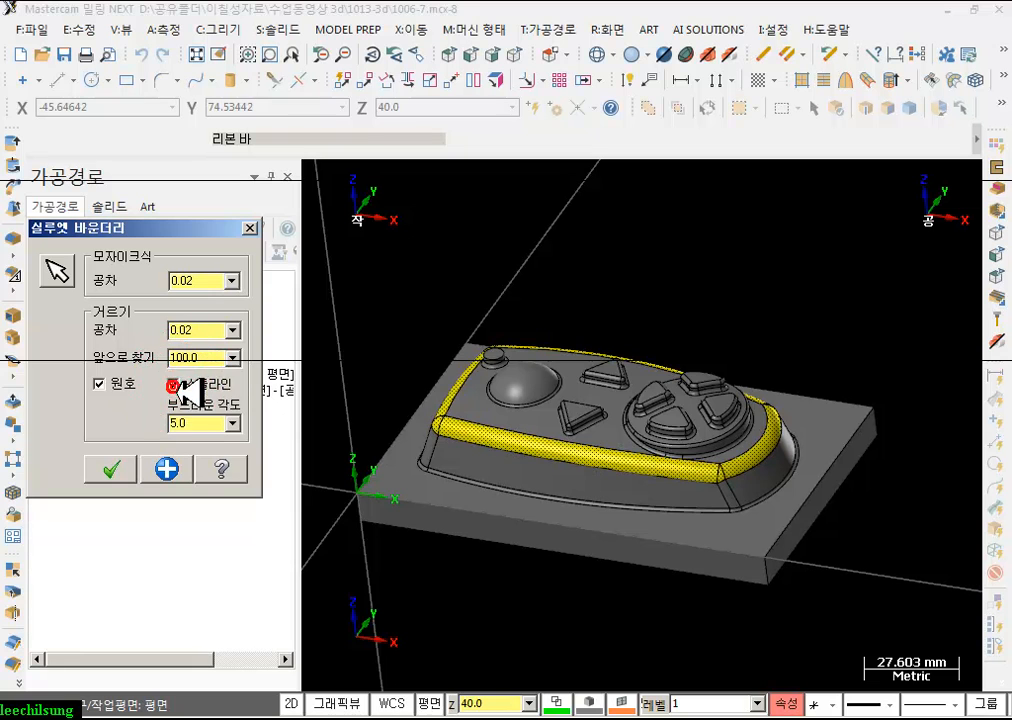
pyautogui.click(112, 469)
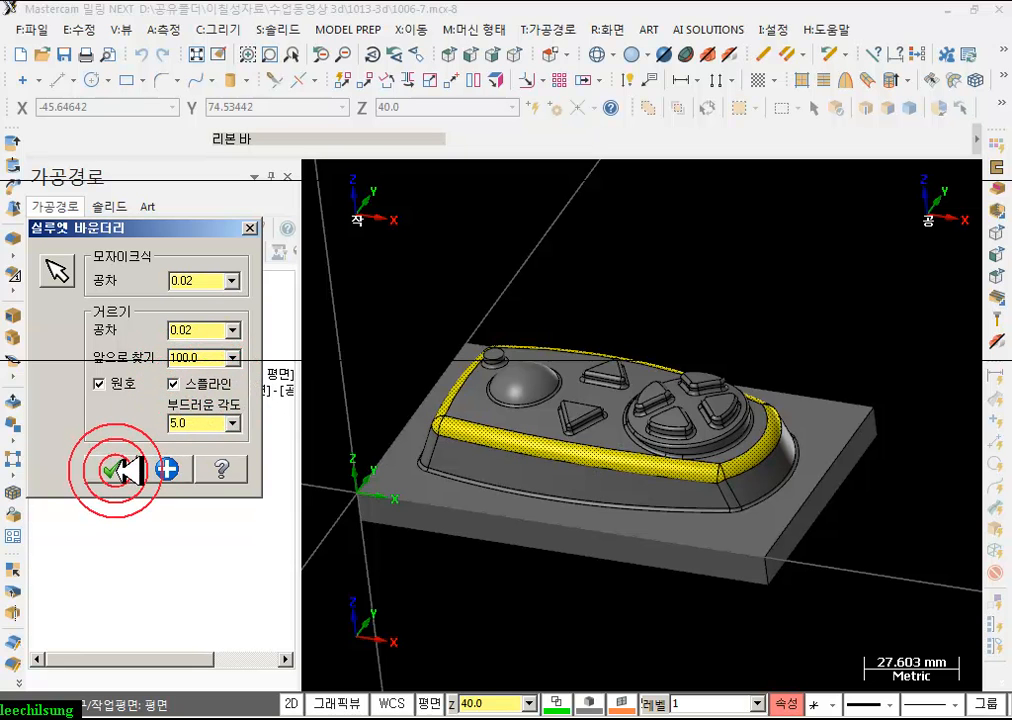
pyautogui.click(115, 470)
pyautogui.scroll(3, 564, 341)
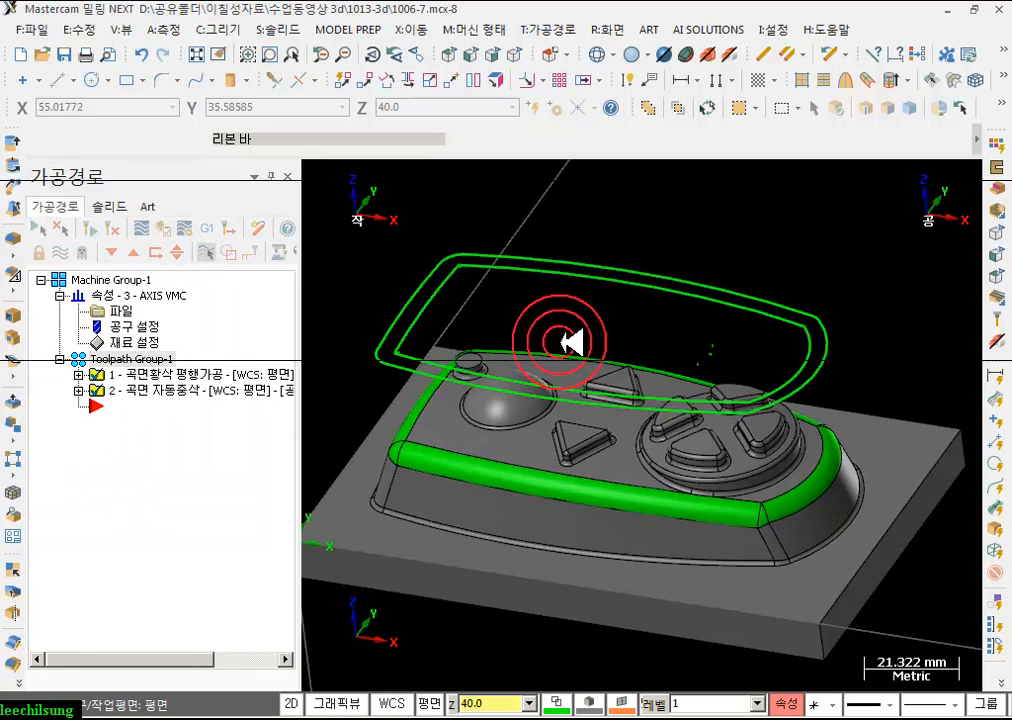
pyautogui.scroll(2, 564, 341)
pyautogui.scroll(-2, 685, 285)
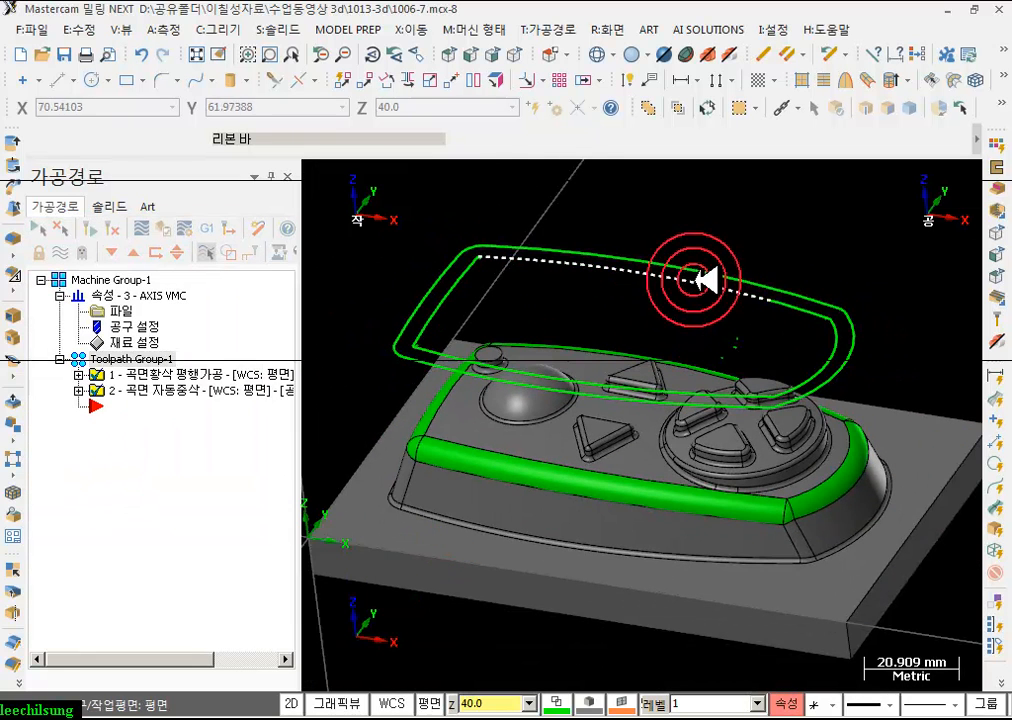
# - Delete the inner loop of the silhouette boundary and select the remaining outer loop as a chain
pyautogui.click(680, 281)
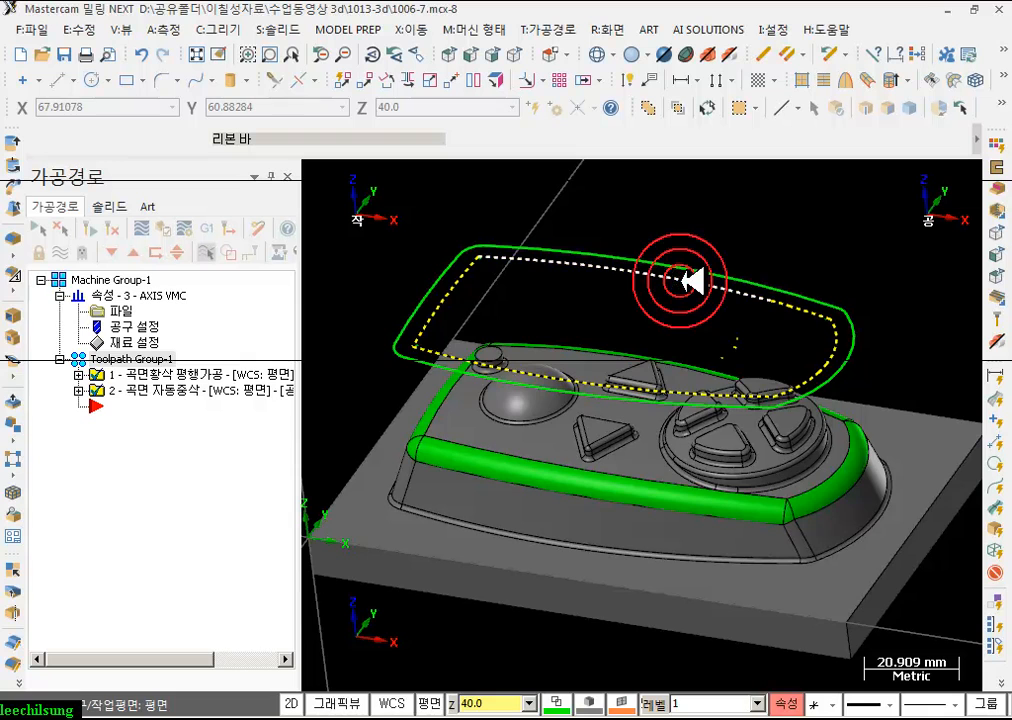
pyautogui.press('Delete')
pyautogui.scroll(-2, 684, 280)
pyautogui.scroll(1, 686, 280)
pyautogui.moveTo(703, 272)
pyautogui.mouseDown(button='middle')
pyautogui.moveTo(721, 312)
pyautogui.moveTo(720, 282)
pyautogui.mouseUp(button='middle')
pyautogui.keyDown('shift'); pyautogui.click(694, 271); pyautogui.keyUp('shift')
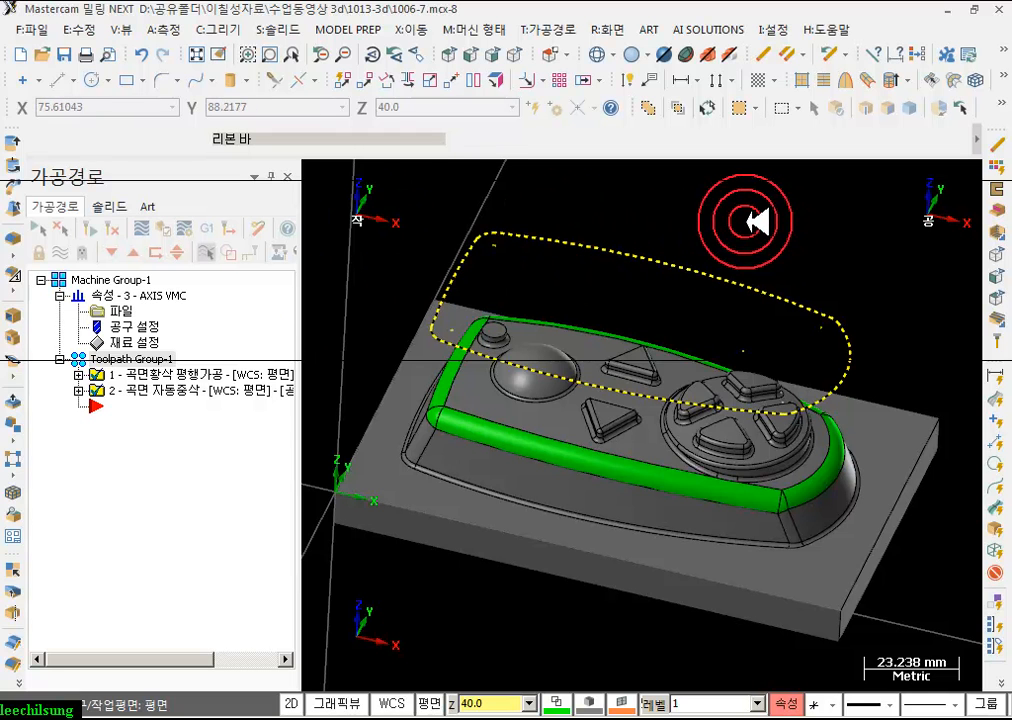
# - Start a parallel surface finish toolpath with the entire solid model as the drive surfaces
pyautogui.click(540, 30)
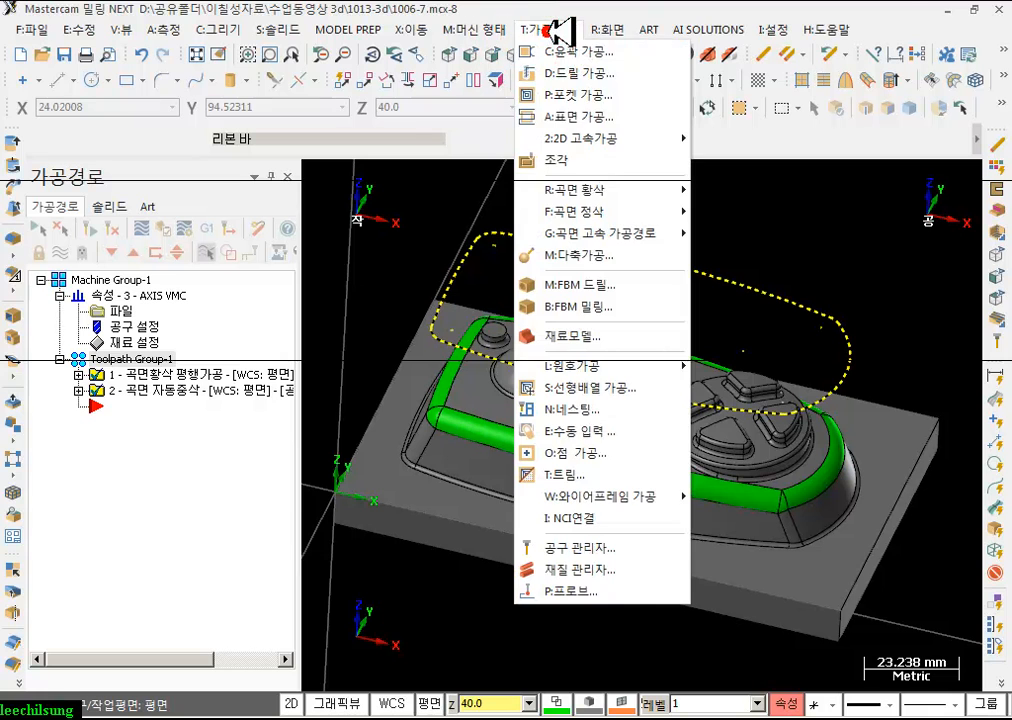
pyautogui.moveTo(637, 213)
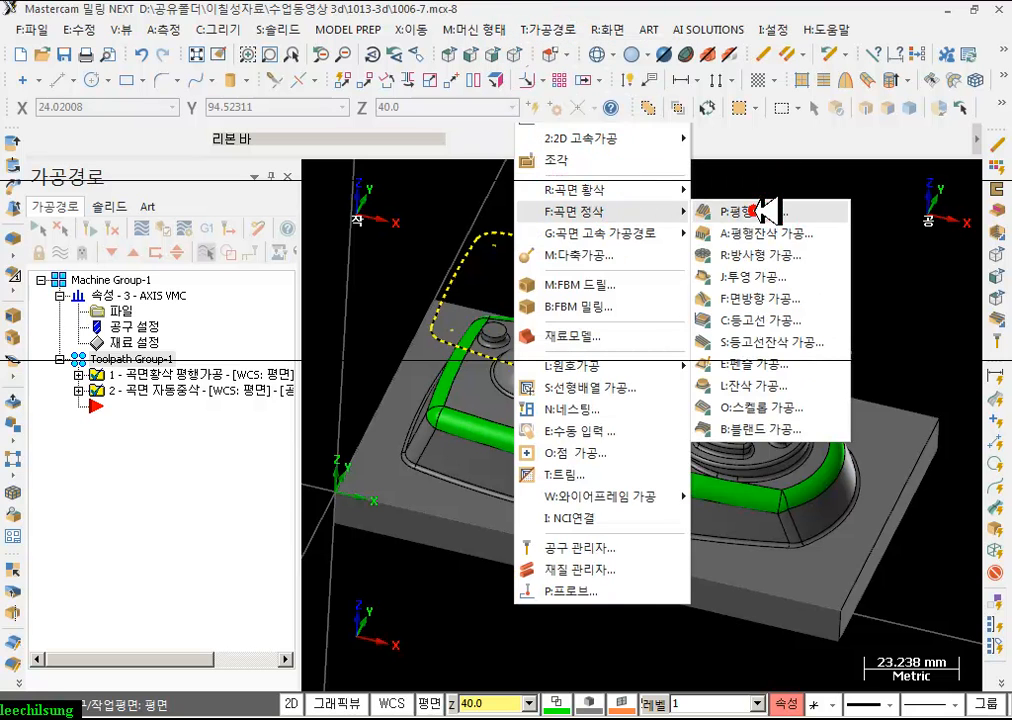
pyautogui.click(773, 210)
pyautogui.click(673, 449)
pyautogui.doubleClick(895, 267)
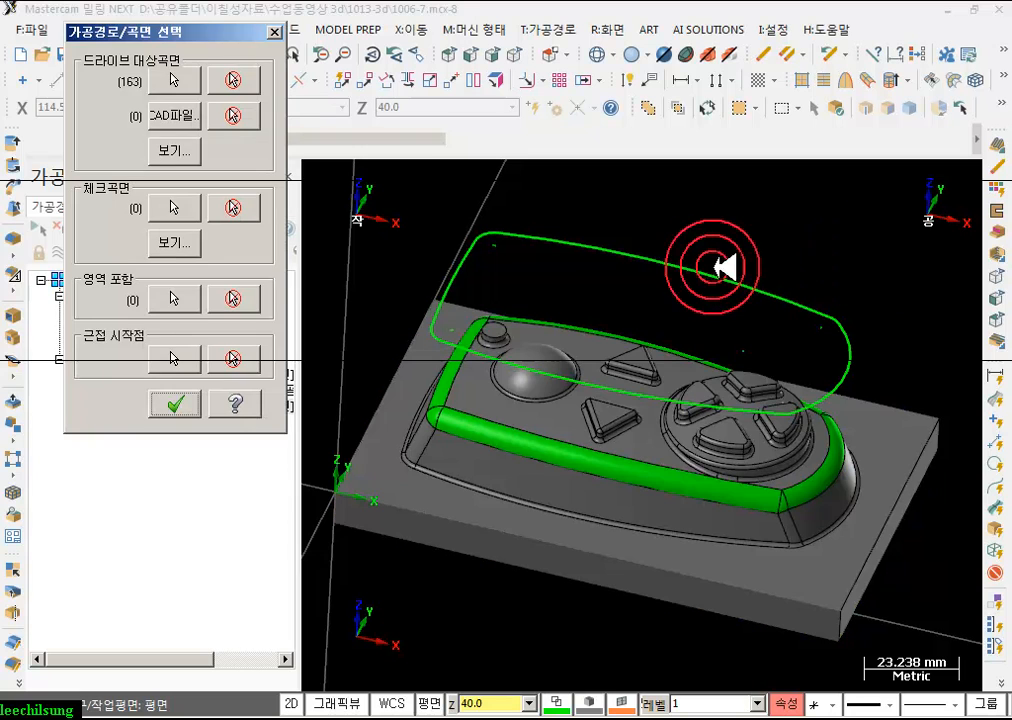
# - Chain the wireframe outer silhouette loop as the containment boundary and accept the surface selection
pyautogui.click(178, 348)
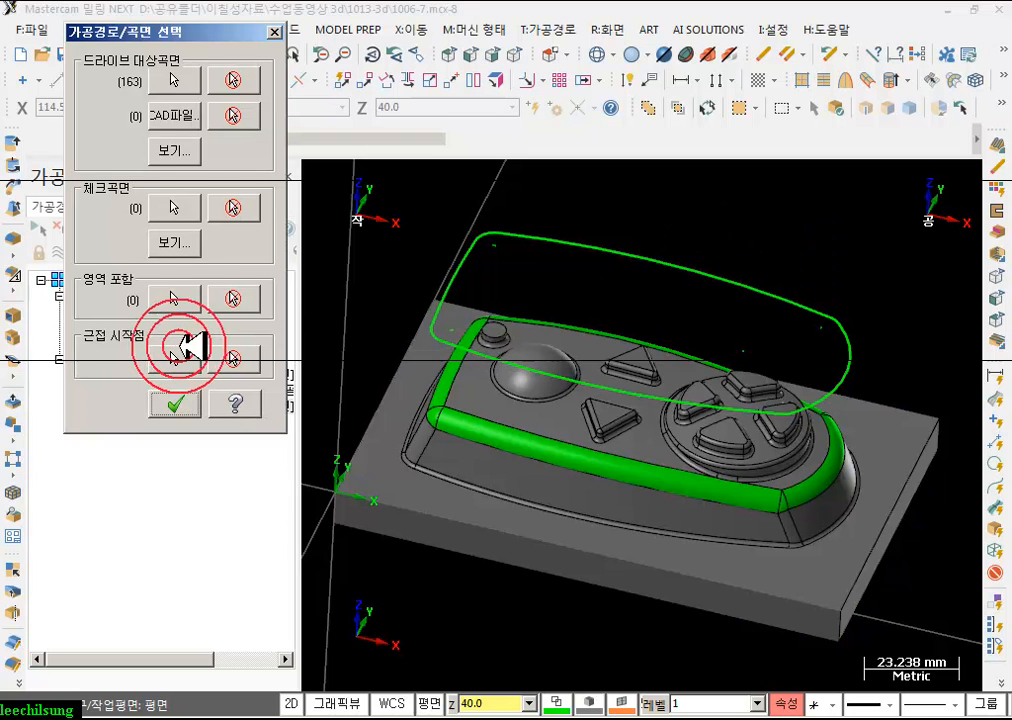
pyautogui.click(176, 297)
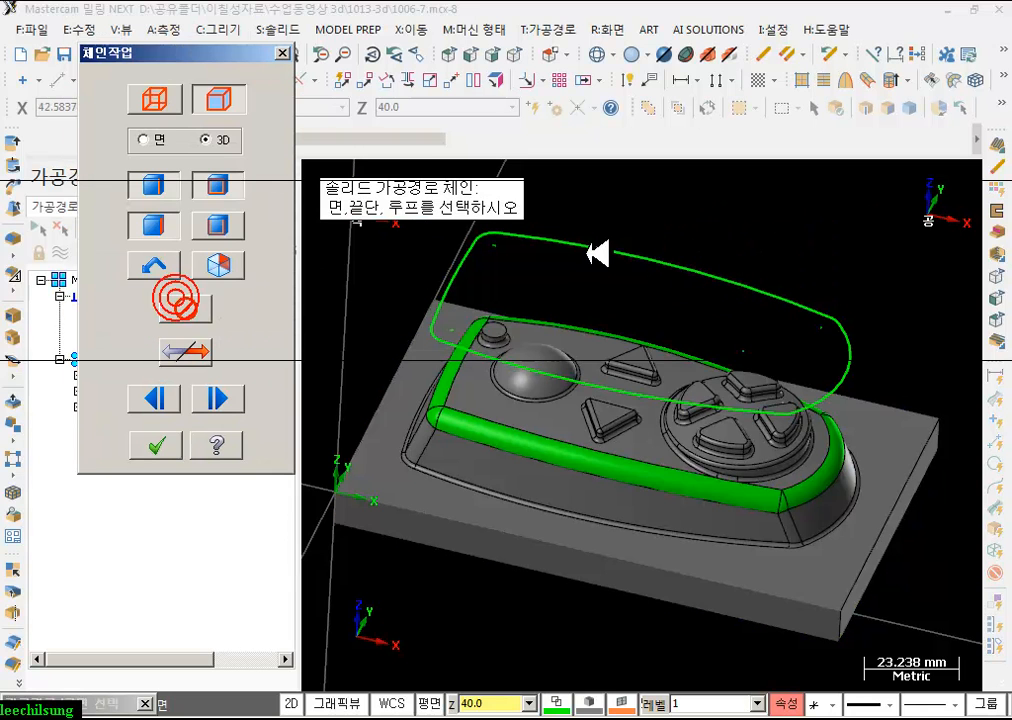
pyautogui.click(218, 147)
pyautogui.click(556, 242)
pyautogui.click(176, 543)
pyautogui.click(176, 408)
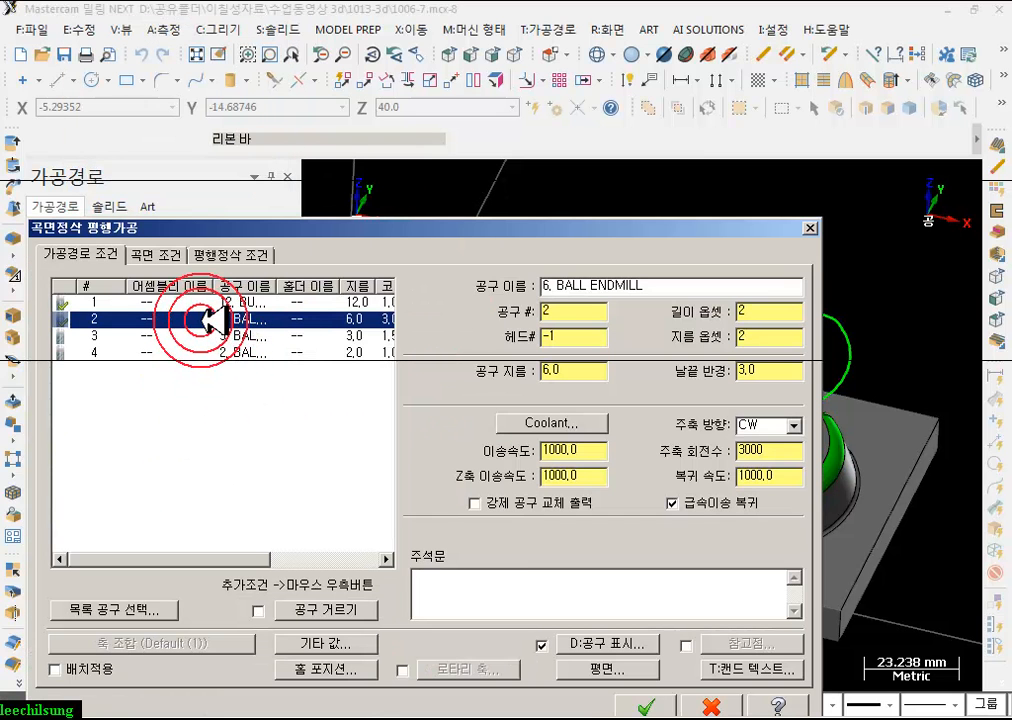
# - Generate the parallel finish with the 6 mm ball endmill, 0.3 drive stock, clearance height enabled and 1.2 maximum stepover
pyautogui.click(180, 258)
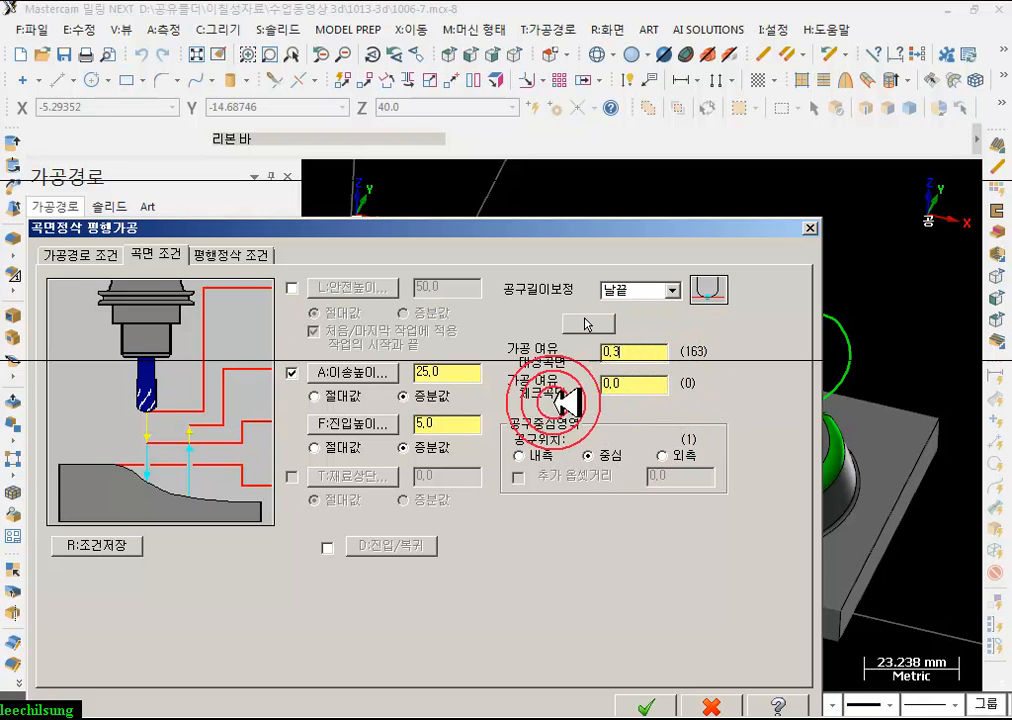
pyautogui.click(292, 287)
pyautogui.click(254, 254)
pyautogui.click(440, 330)
pyautogui.click(460, 297)
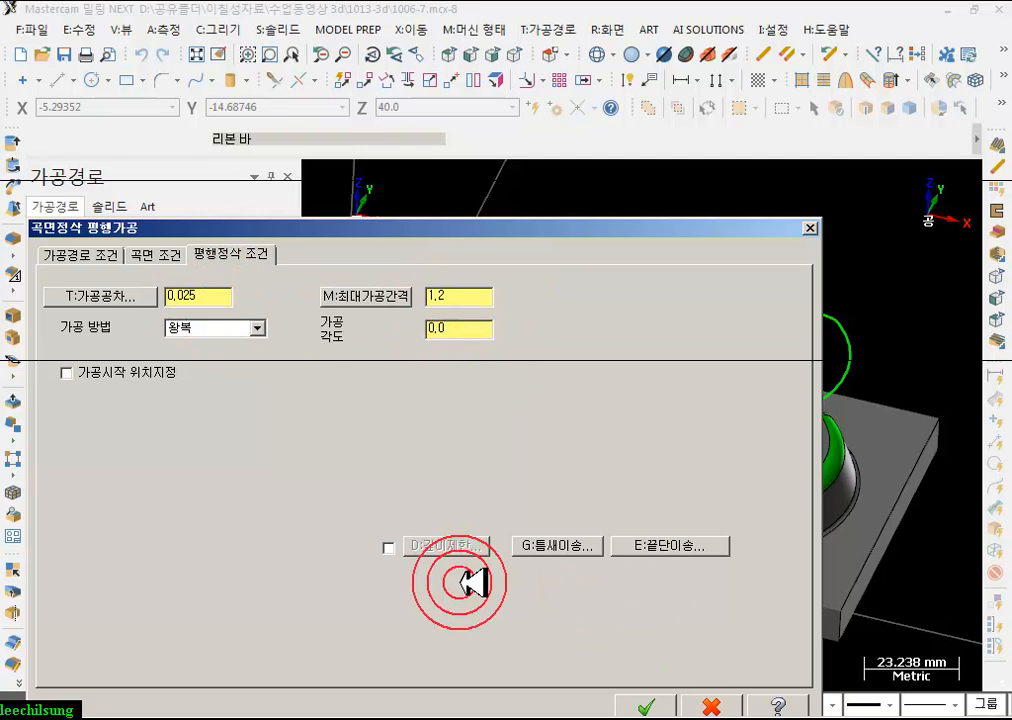
pyautogui.click(650, 705)
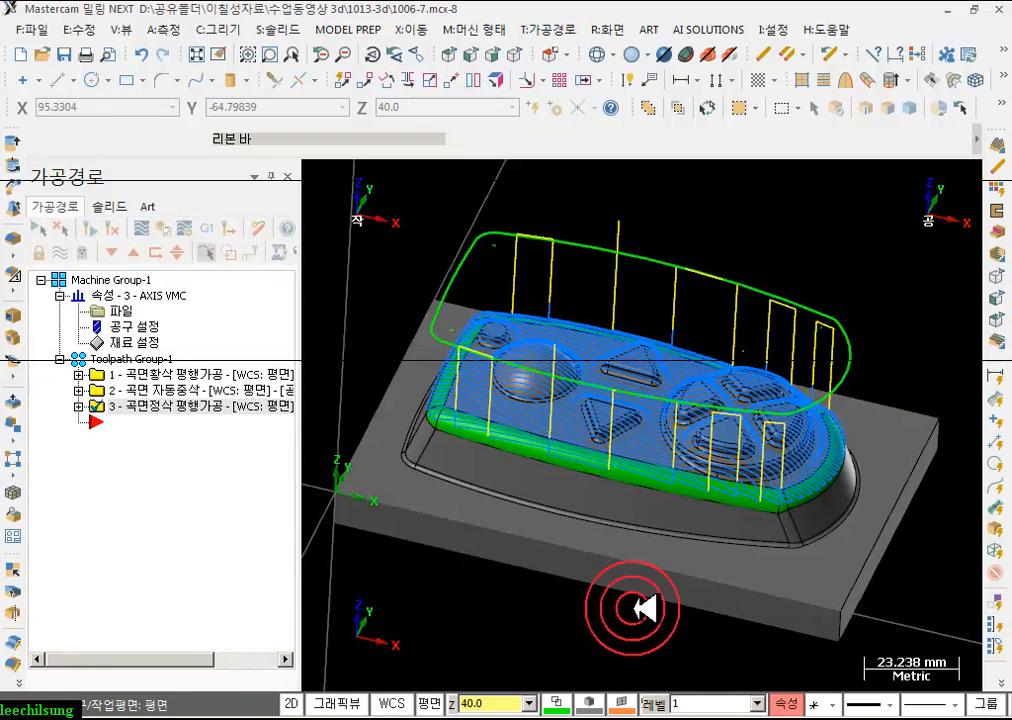
# - Set the parallel finish operation's gap size to a distance of 10 and regenerate its toolpath
pyautogui.scroll(3, 716, 484)
pyautogui.moveTo(716, 464); pyautogui.dragTo(635, 322, button='middle')
pyautogui.scroll(-1, 715, 477)
pyautogui.scroll(-3, 635, 322)
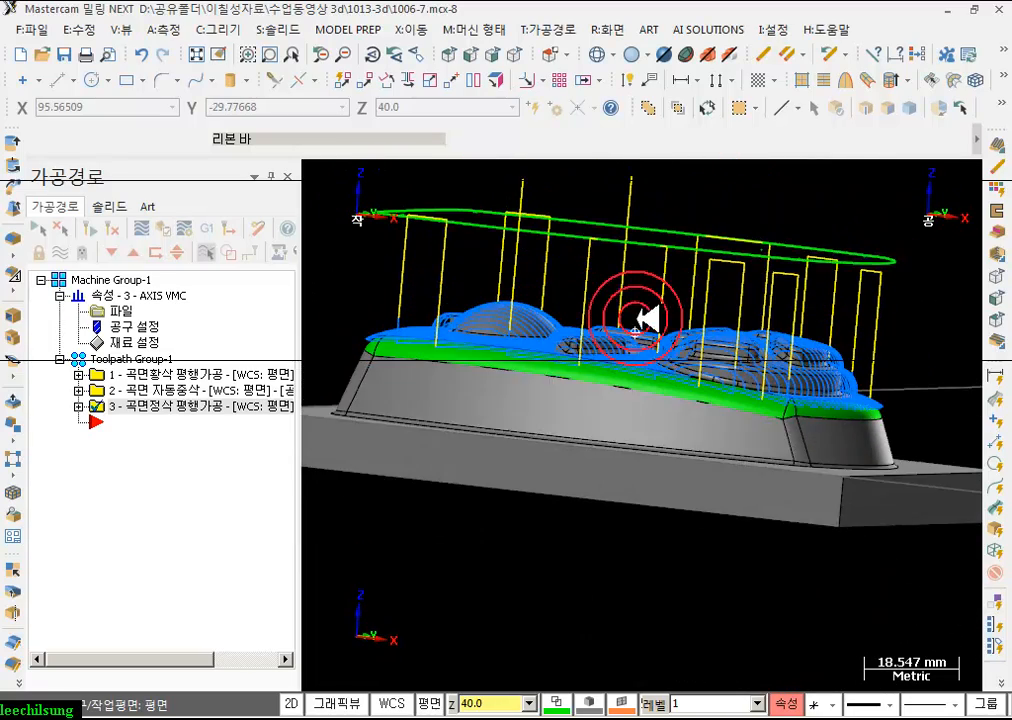
pyautogui.click(80, 407)
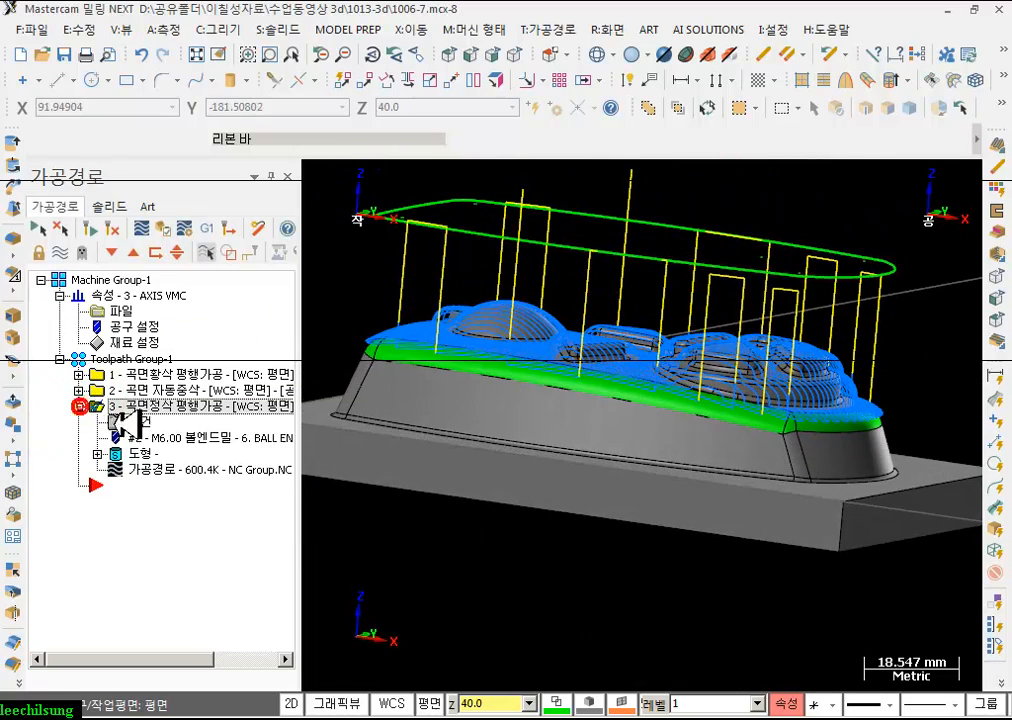
pyautogui.click(131, 420)
pyautogui.click(557, 546)
pyautogui.click(458, 131)
pyautogui.click(268, 110)
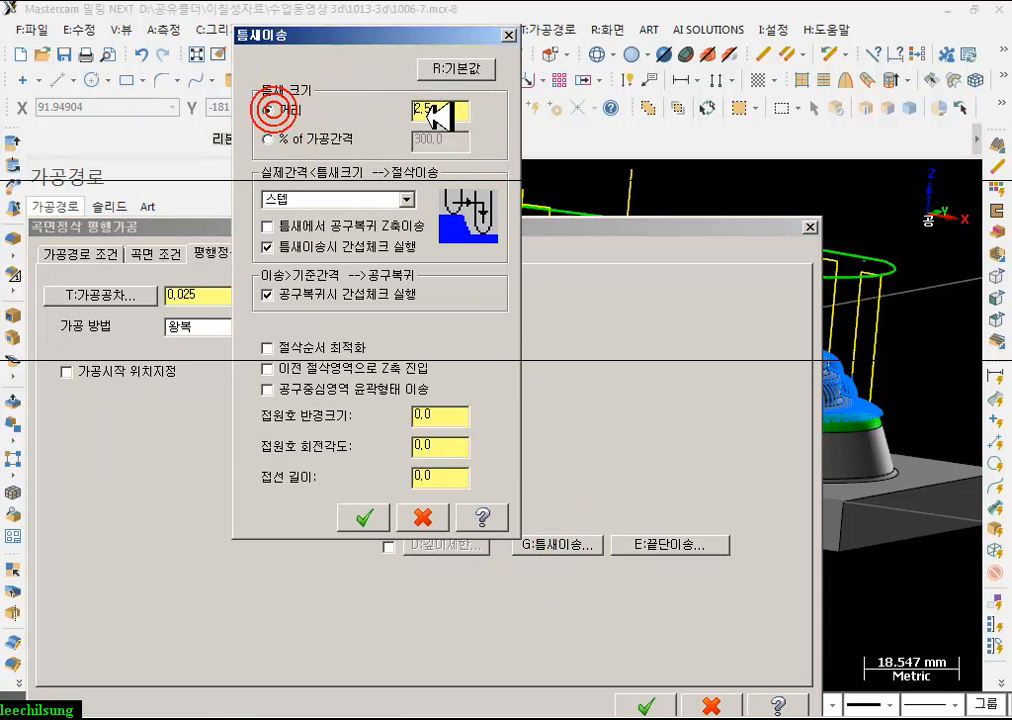
pyautogui.write('10')
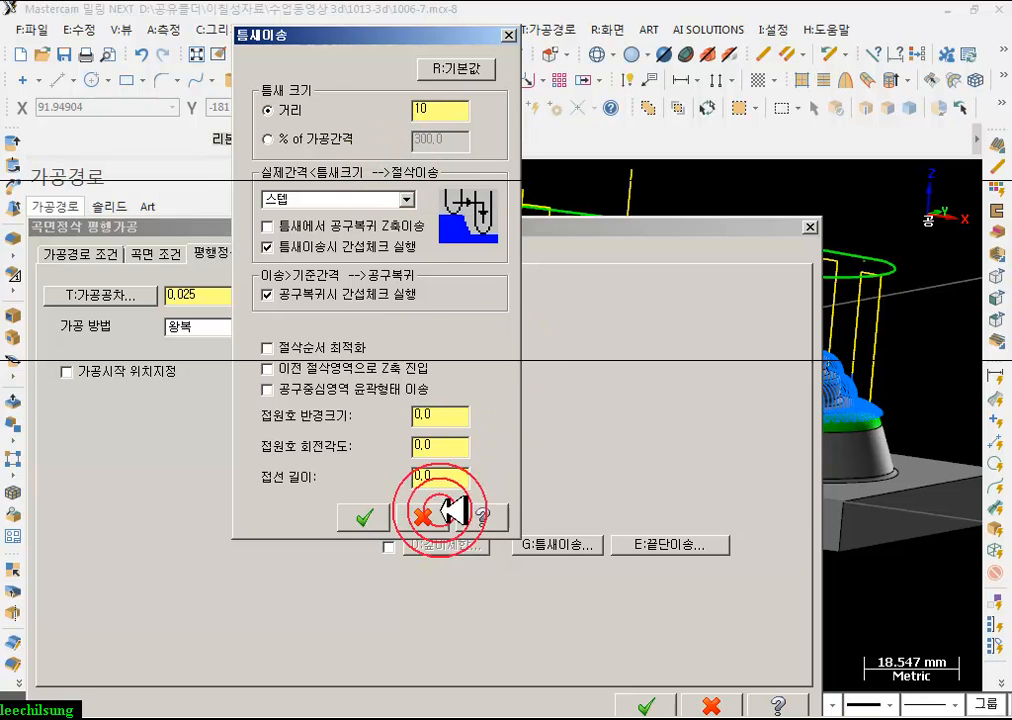
pyautogui.click(364, 517)
pyautogui.click(647, 705)
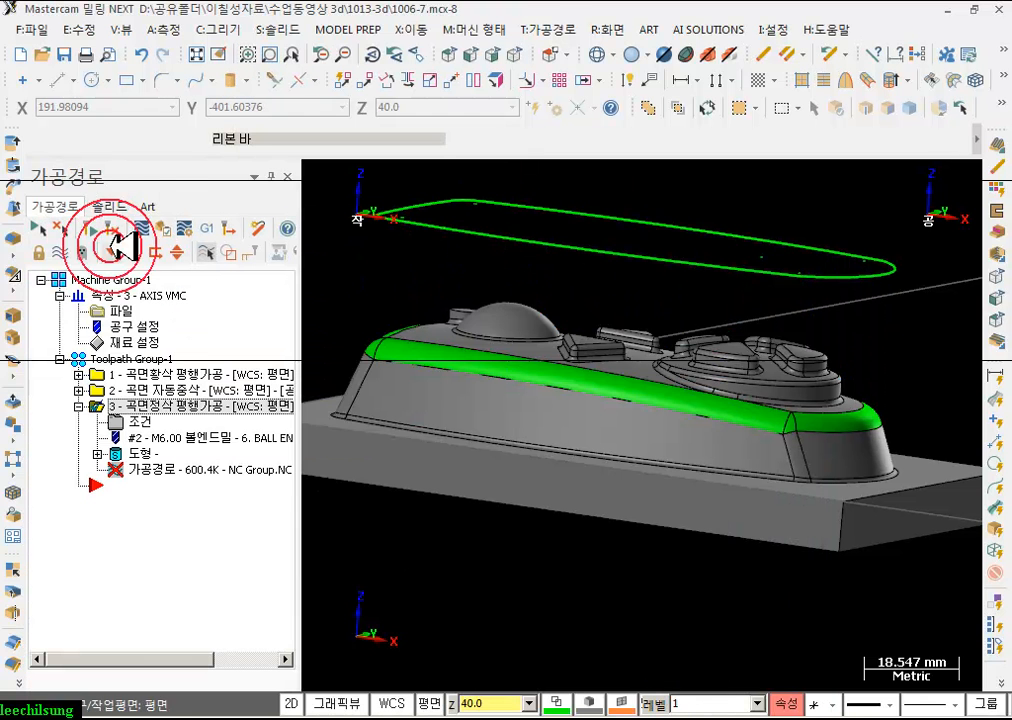
pyautogui.click(94, 230)
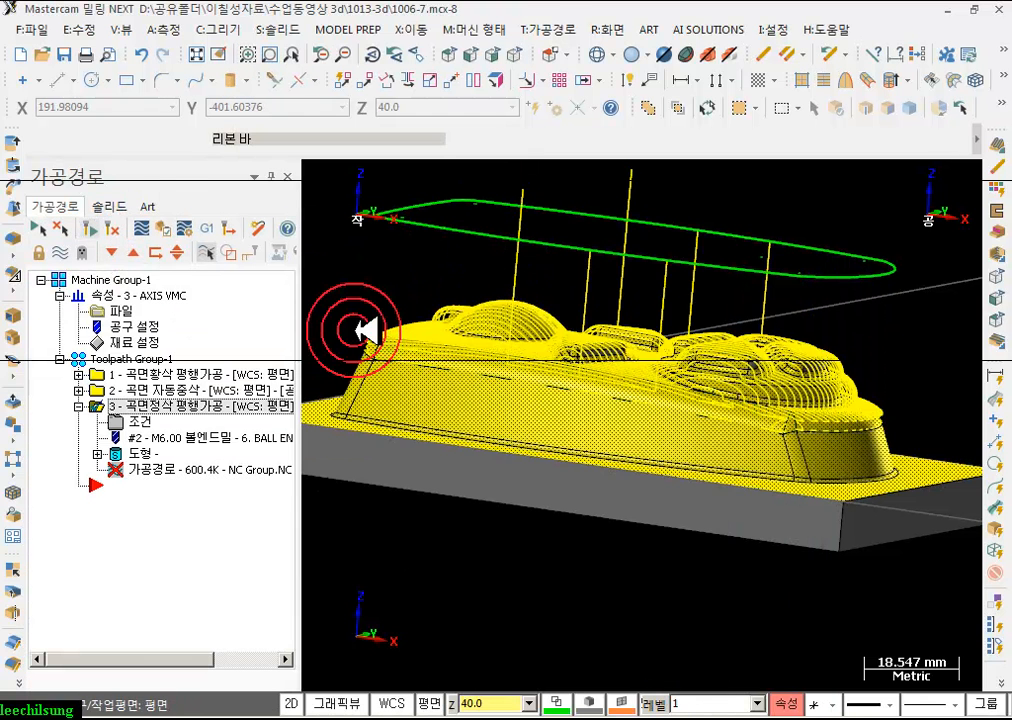
# - Verify all three operations of the toolpath group through to the end with the YZ clipping plane off
pyautogui.scroll(3, 727, 323)
pyautogui.moveTo(771, 313); pyautogui.dragTo(740, 342, button='middle')
pyautogui.click(135, 358)
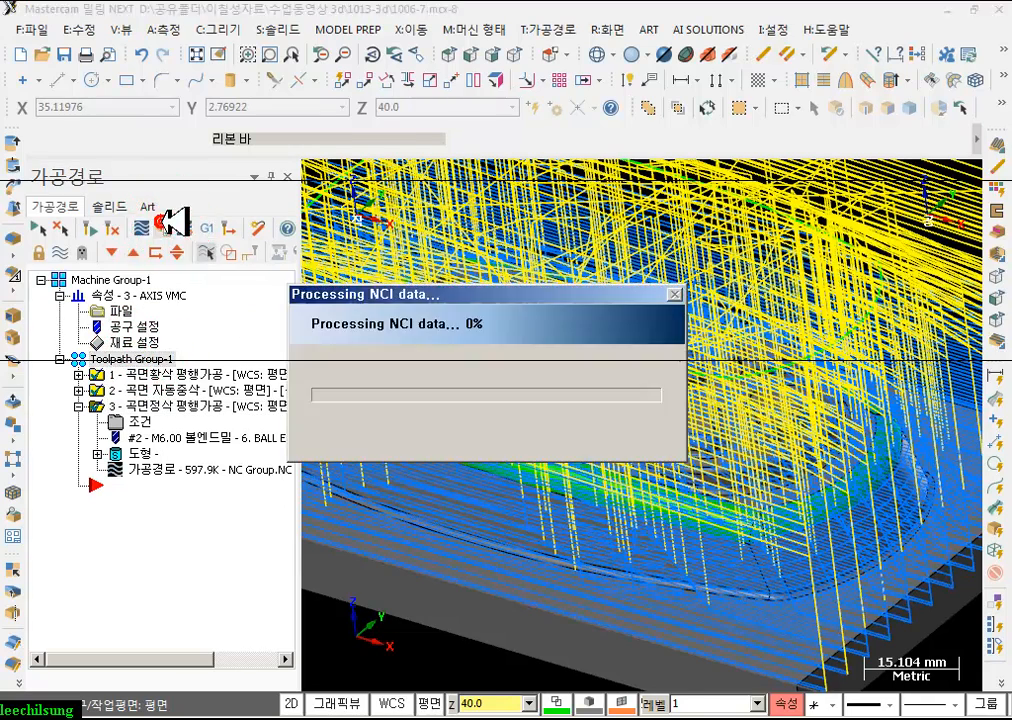
pyautogui.click(175, 221)
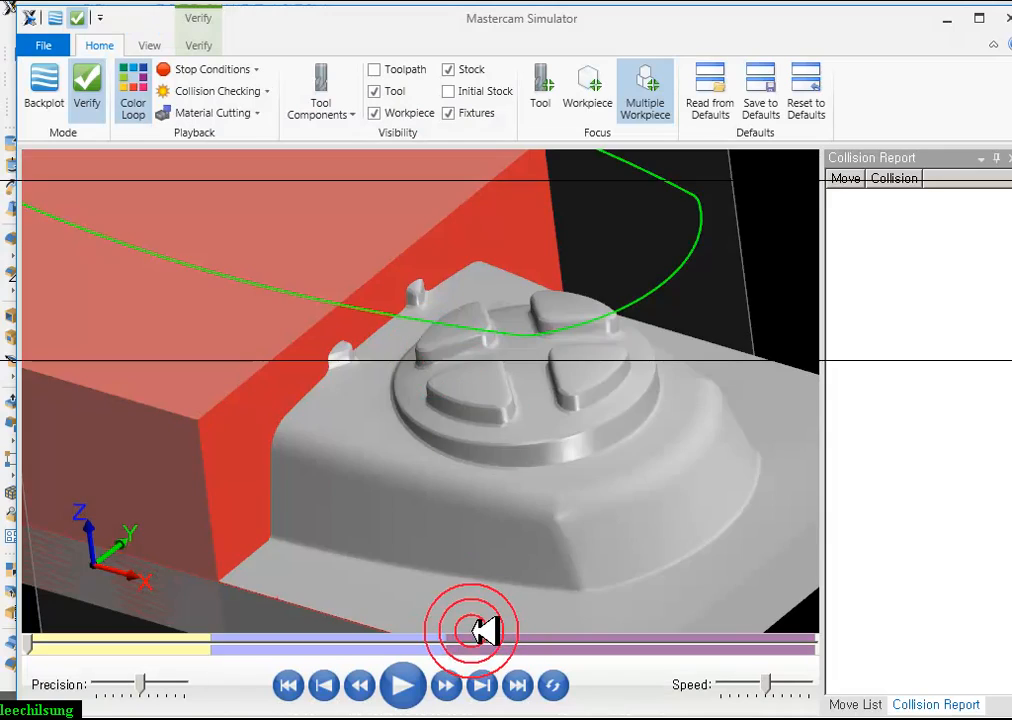
pyautogui.click(196, 45)
pyautogui.click(807, 102)
pyautogui.click(516, 684)
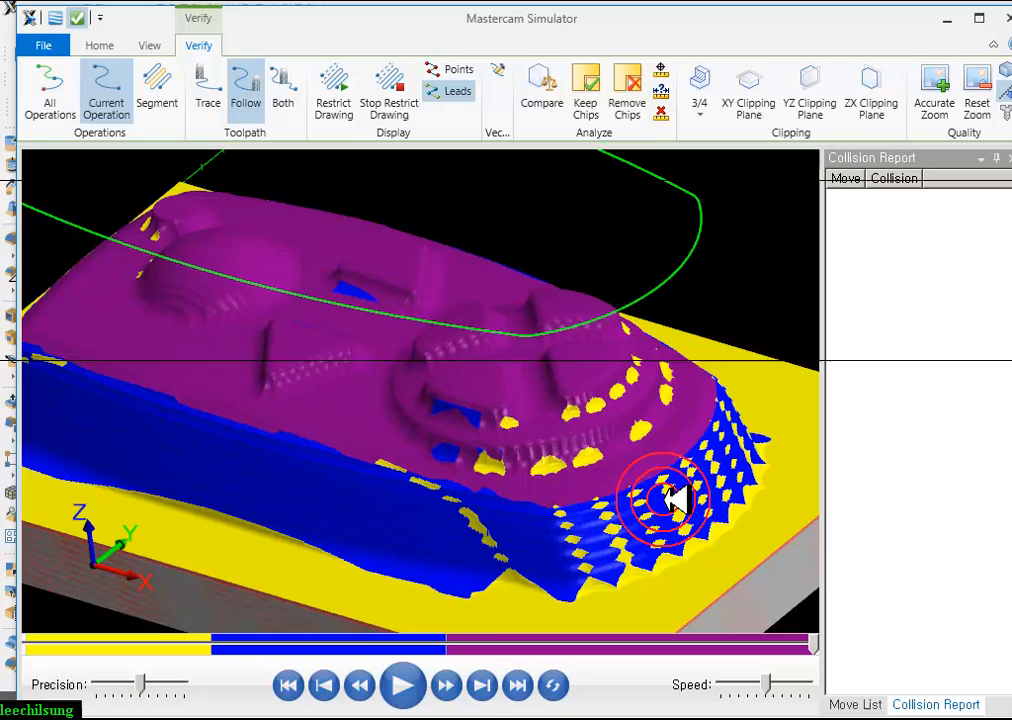
# - Section the verified stock with the YZ clipping plane, inspect the remaining material along the part, and leave the simulator
pyautogui.moveTo(759, 276); pyautogui.dragTo(604, 220)
pyautogui.click(809, 92)
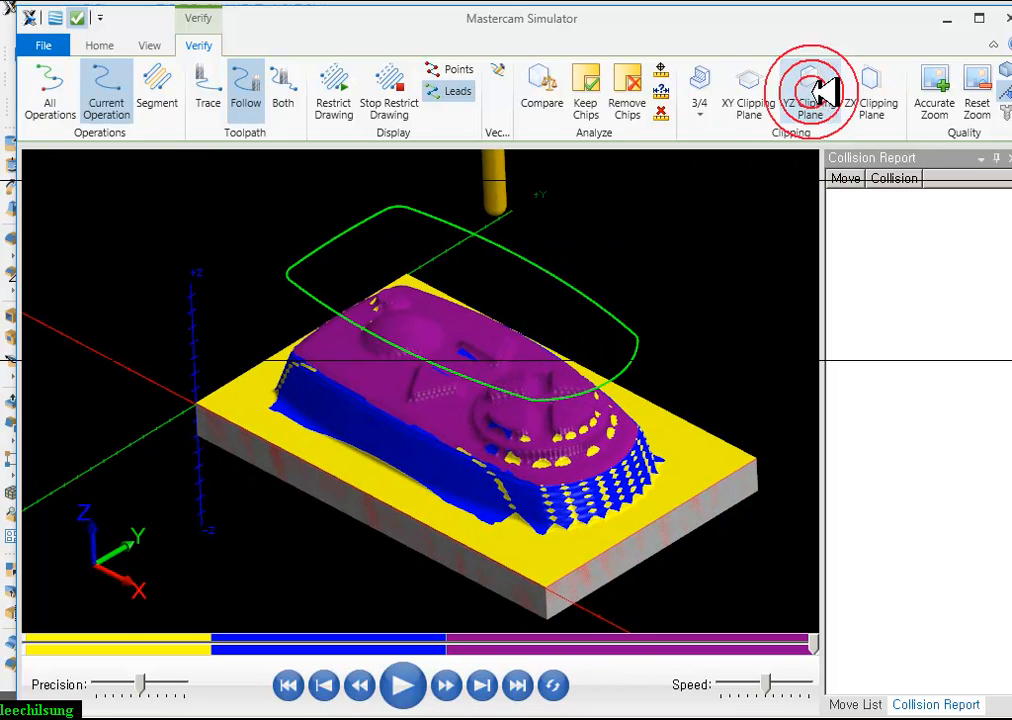
pyautogui.scroll(3, 540, 418)
pyautogui.moveTo(500, 386); pyautogui.dragTo(478, 372)
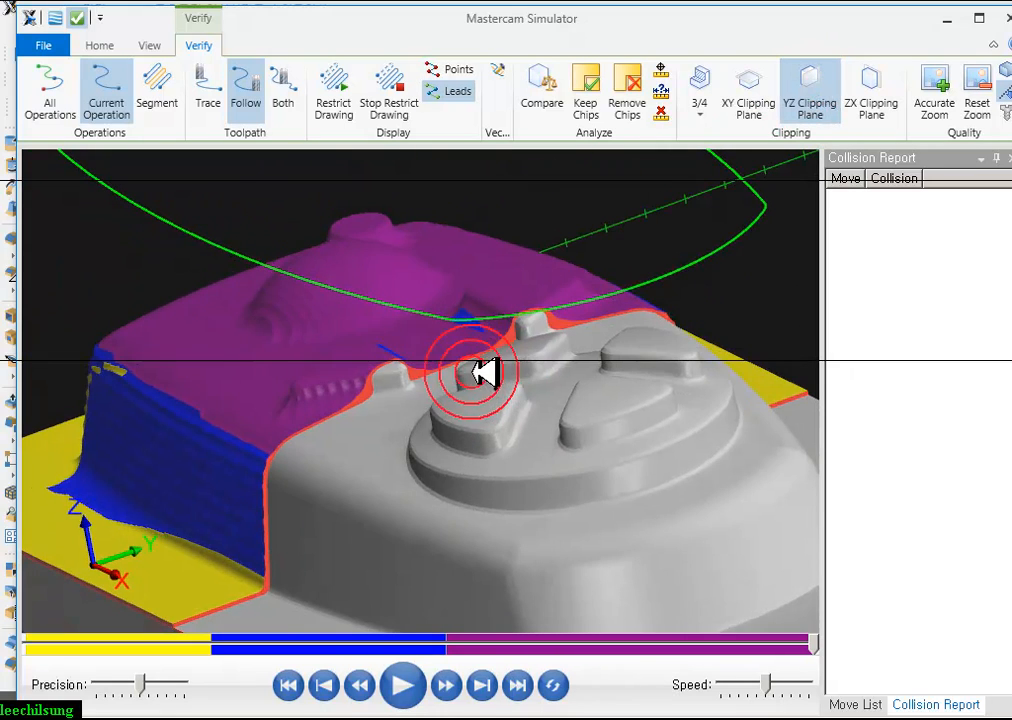
pyautogui.scroll(-3, 354, 469)
pyautogui.moveTo(652, 398); pyautogui.dragTo(778, 399)
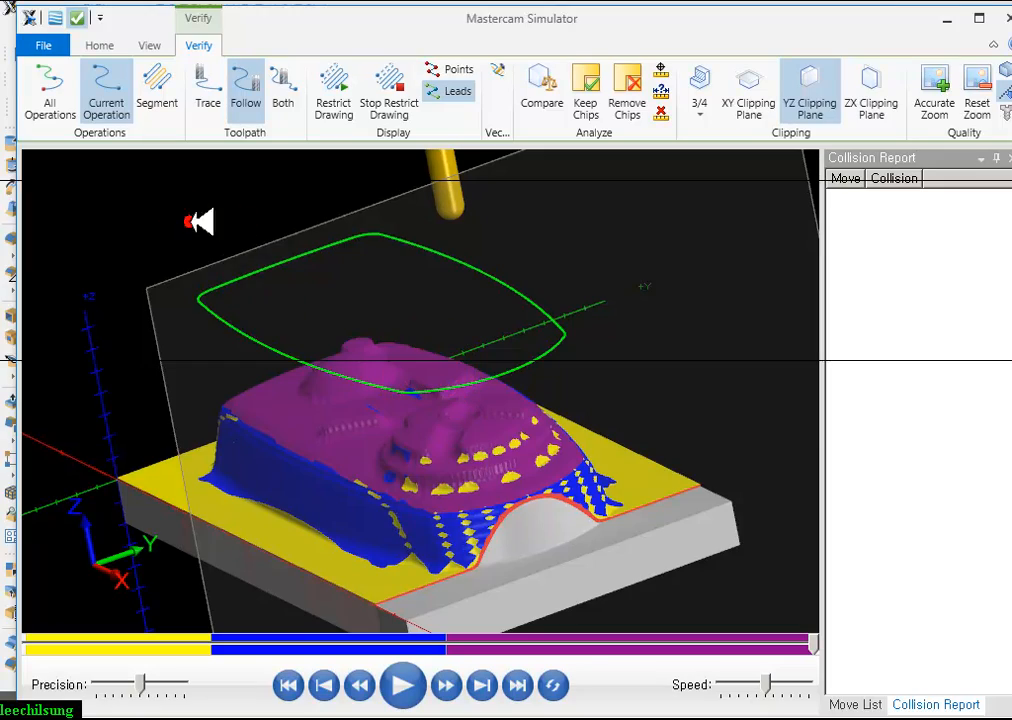
pyautogui.click(952, 22)
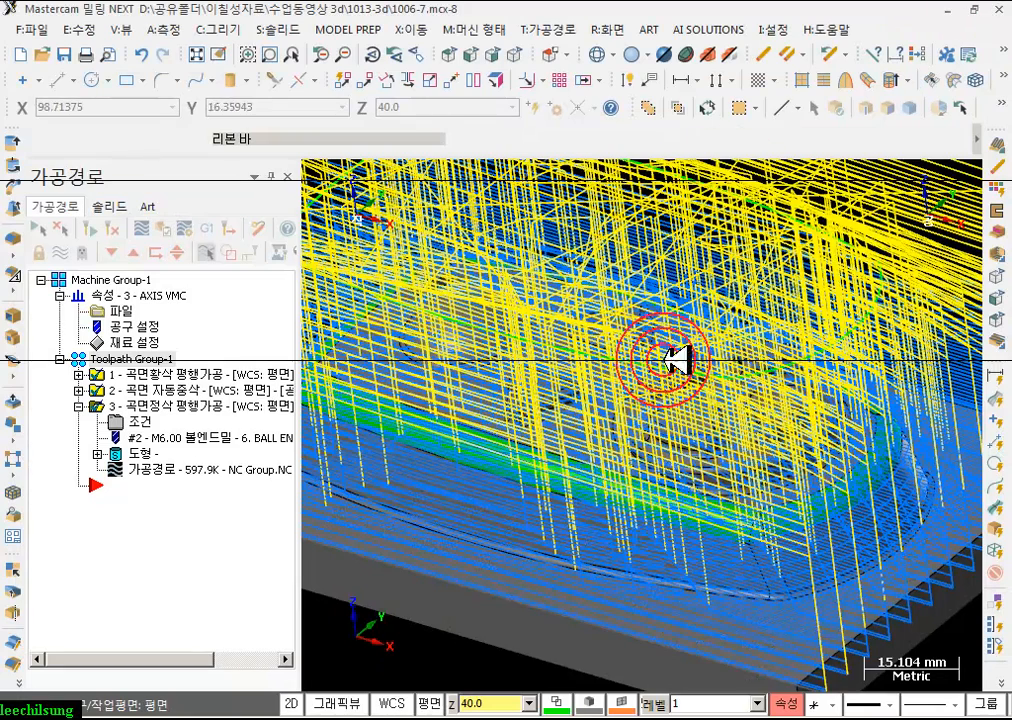
# - Display only the parallel finish toolpath and examine its passes around the buttons and green fillet
pyautogui.scroll(-6, 646, 298)
pyautogui.click(162, 406)
pyautogui.scroll(1, 584, 393)
pyautogui.scroll(5, 759, 459)
pyautogui.scroll(-2, 529, 398)
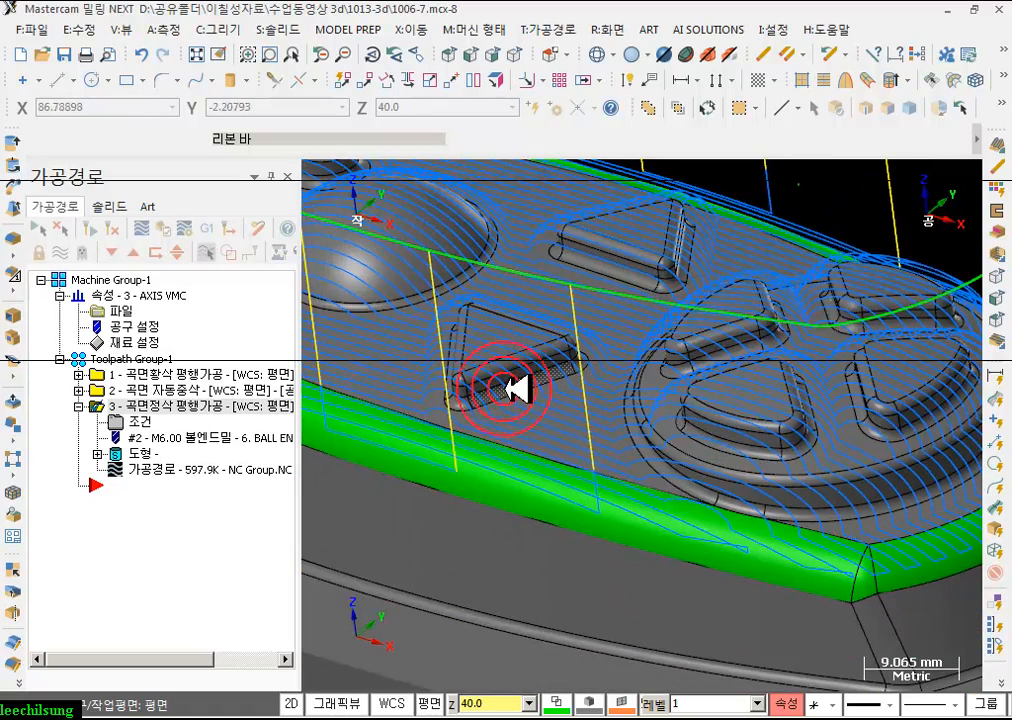
# - Inspect the parallel finish passes around the triangular and round buttons, and collapse that operation's details in the operation list
pyautogui.scroll(2, 520, 389)
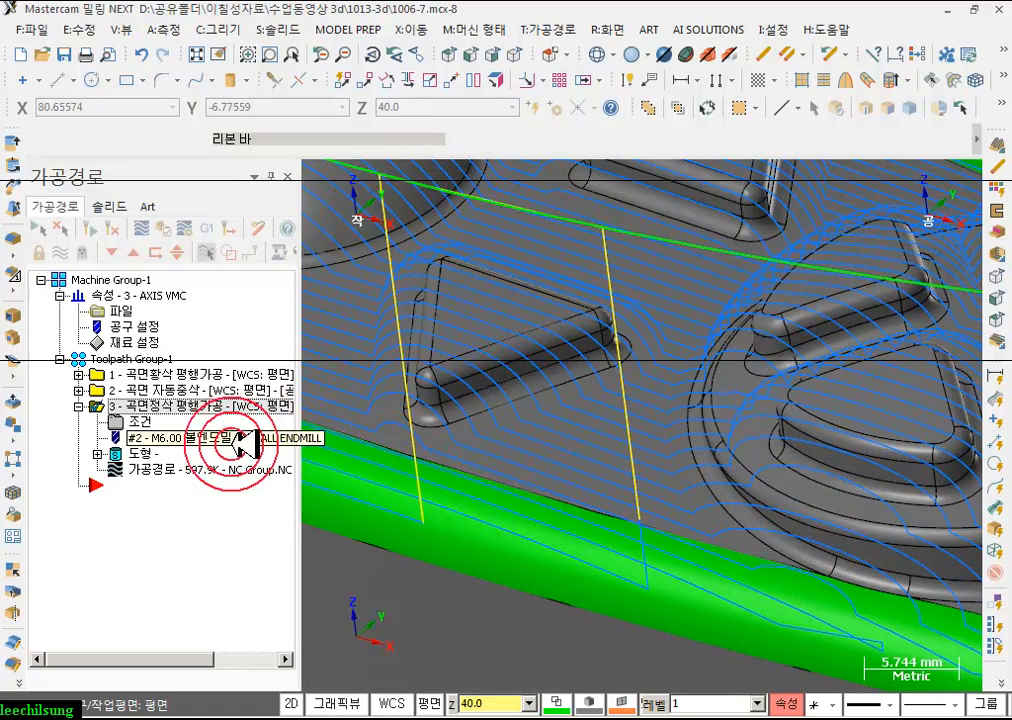
pyautogui.scroll(-4, 648, 386)
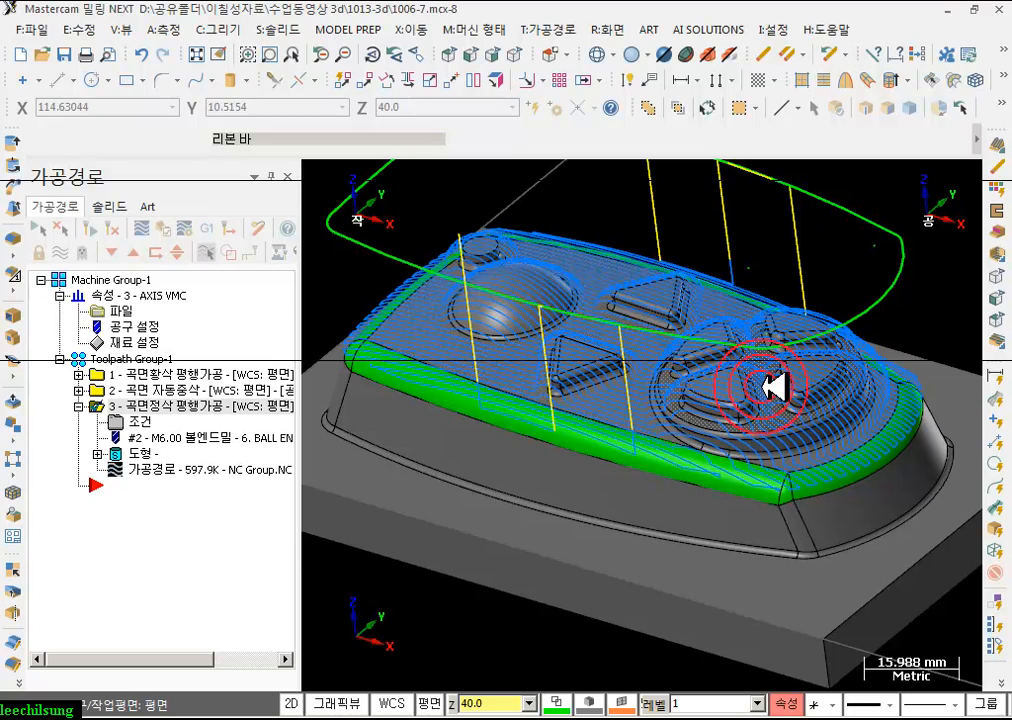
pyautogui.click(78, 407)
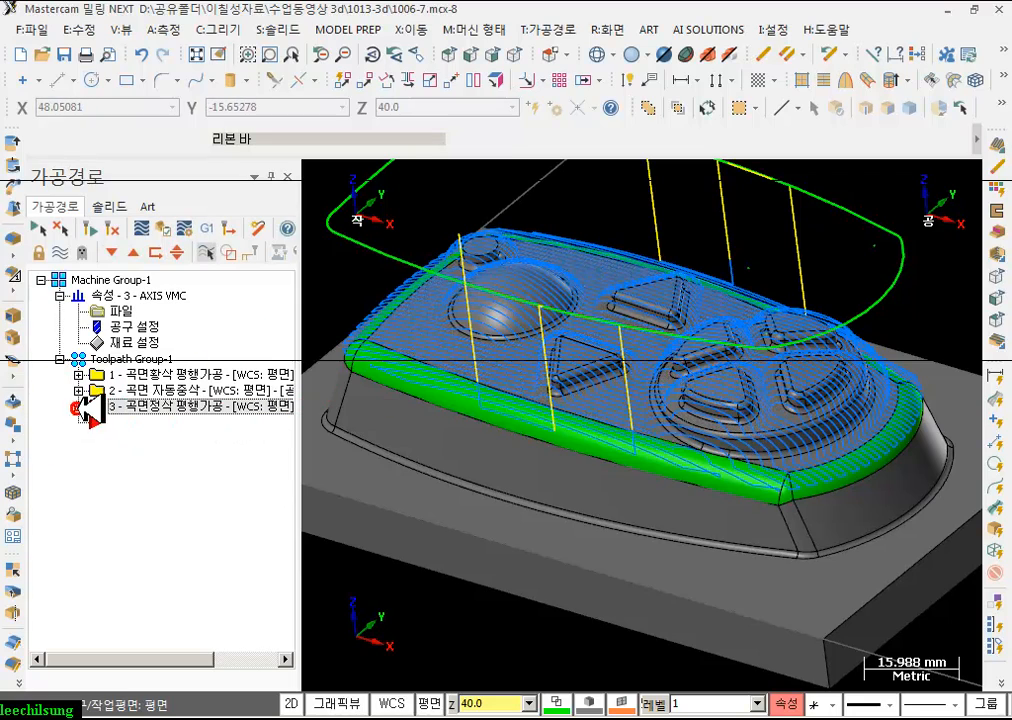
pyautogui.scroll(1, 765, 385)
pyautogui.scroll(1, 765, 385)
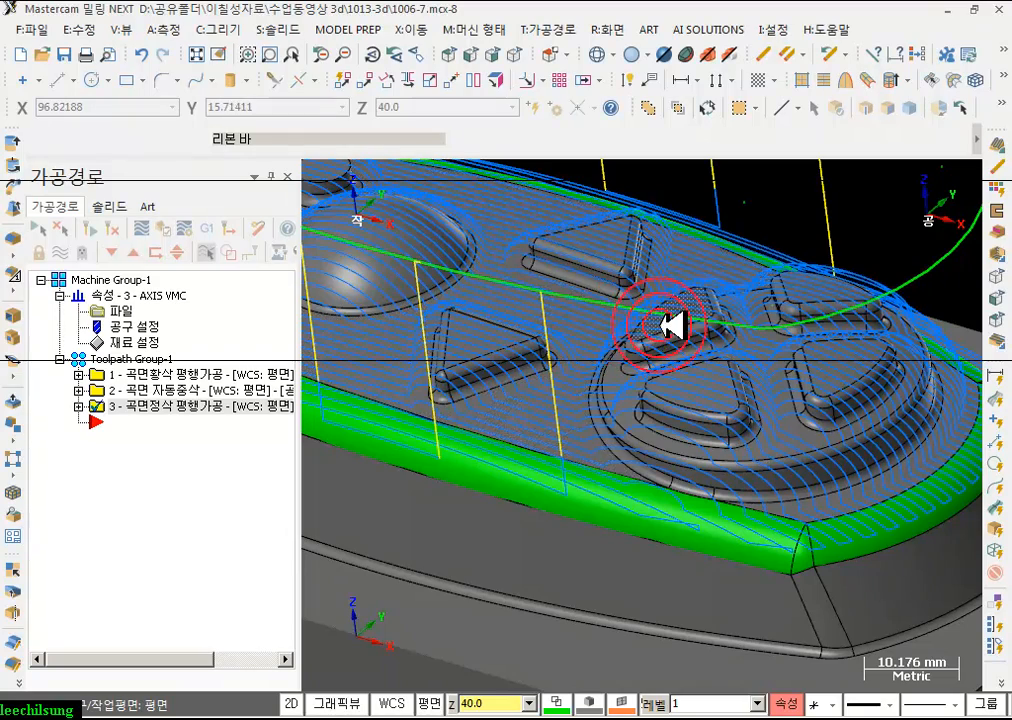
# - Create a surface finish leftover toolpath using all of the model's surfaces as drive surfaces, with no containment boundary
pyautogui.moveTo(672, 325); pyautogui.dragTo(560, 30, button='middle')
pyautogui.click(560, 30)
pyautogui.click(590, 211)
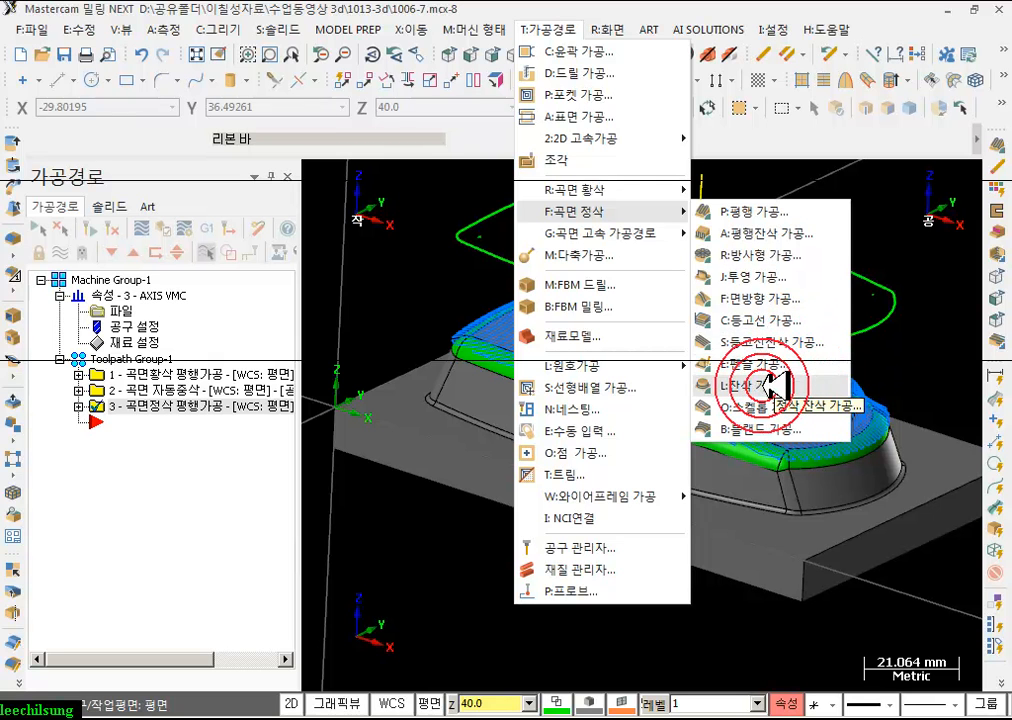
pyautogui.click(775, 384)
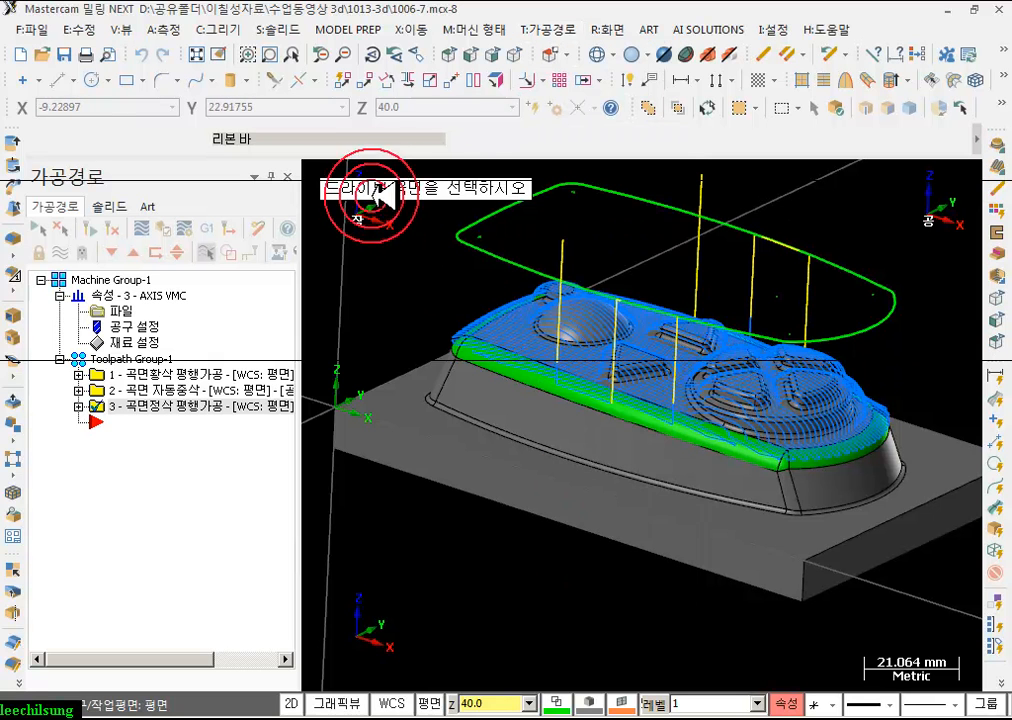
pyautogui.click(607, 419)
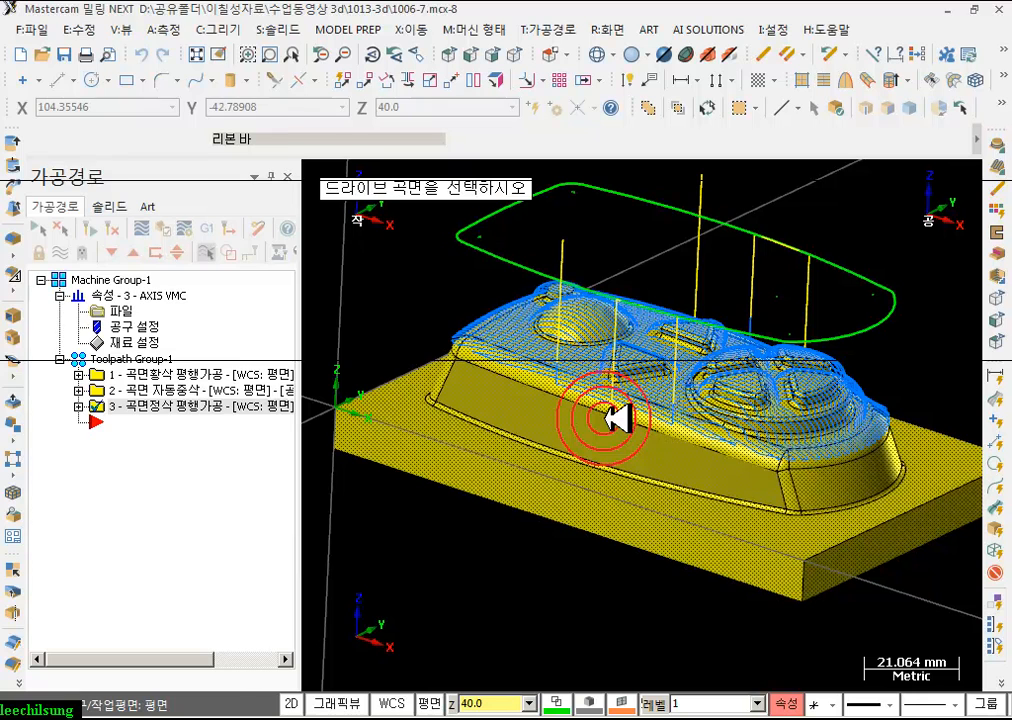
pyautogui.press('Return')
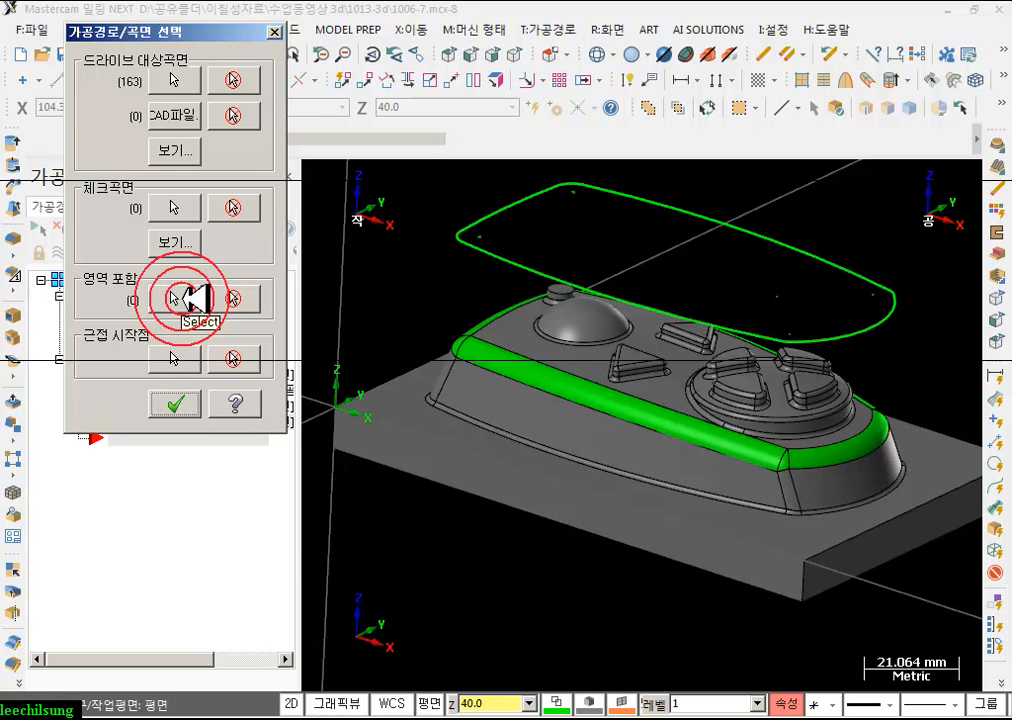
pyautogui.click(183, 404)
# - Choose the 3 mm ball endmill for the leftover finish and open the drive-surface stock allowance for editing
pyautogui.click(246, 356)
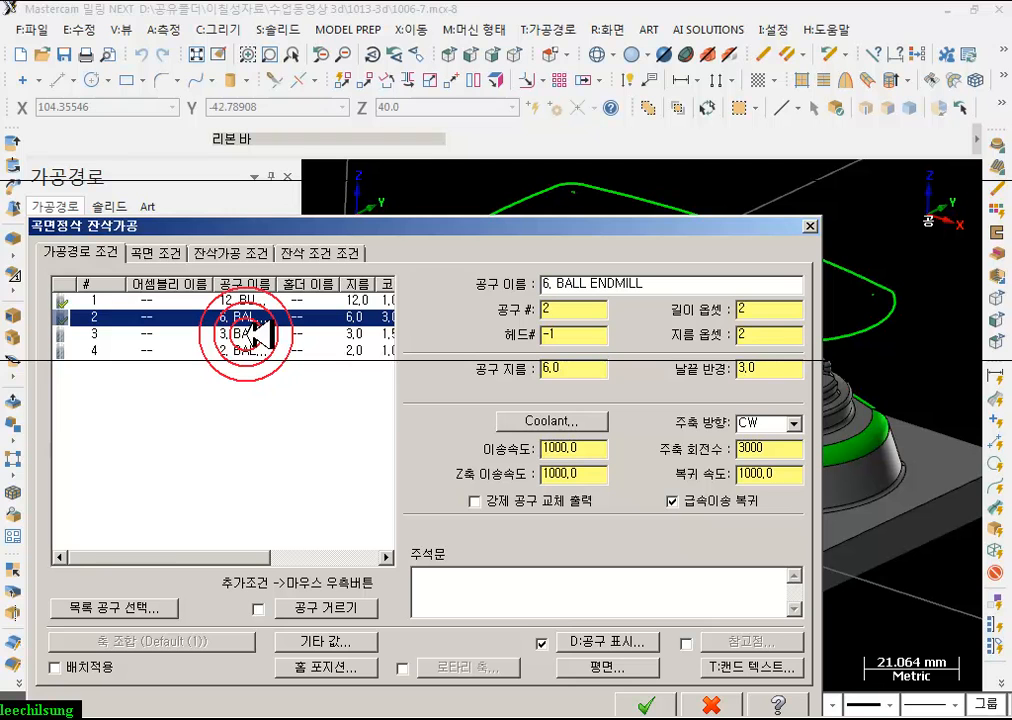
pyautogui.click(231, 334)
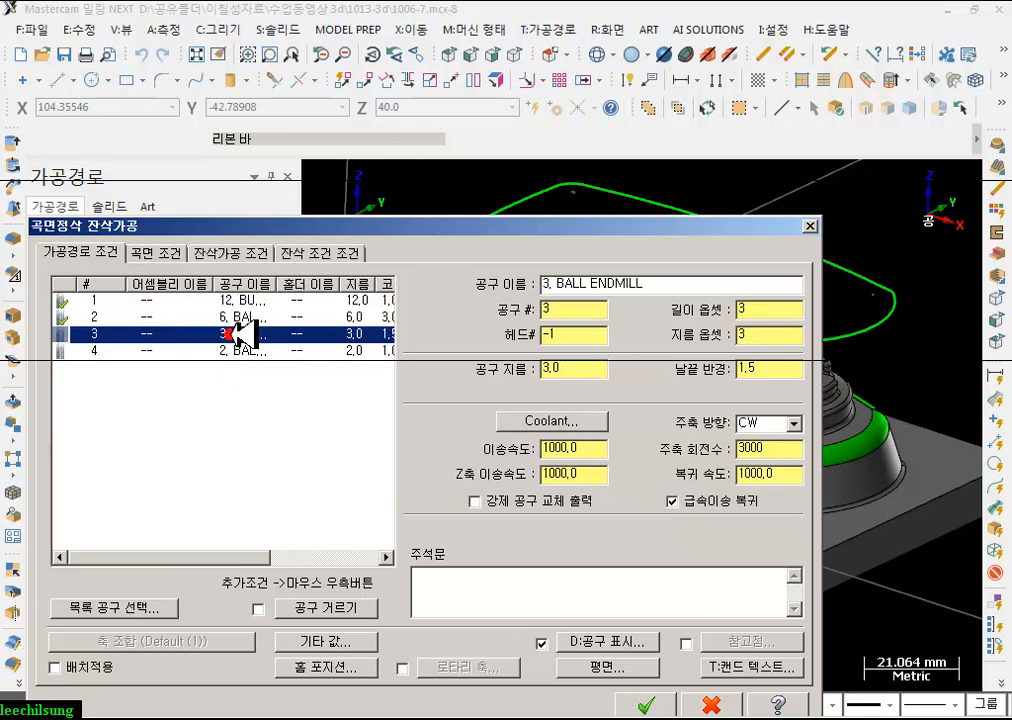
pyautogui.click(190, 255)
pyautogui.click(637, 348)
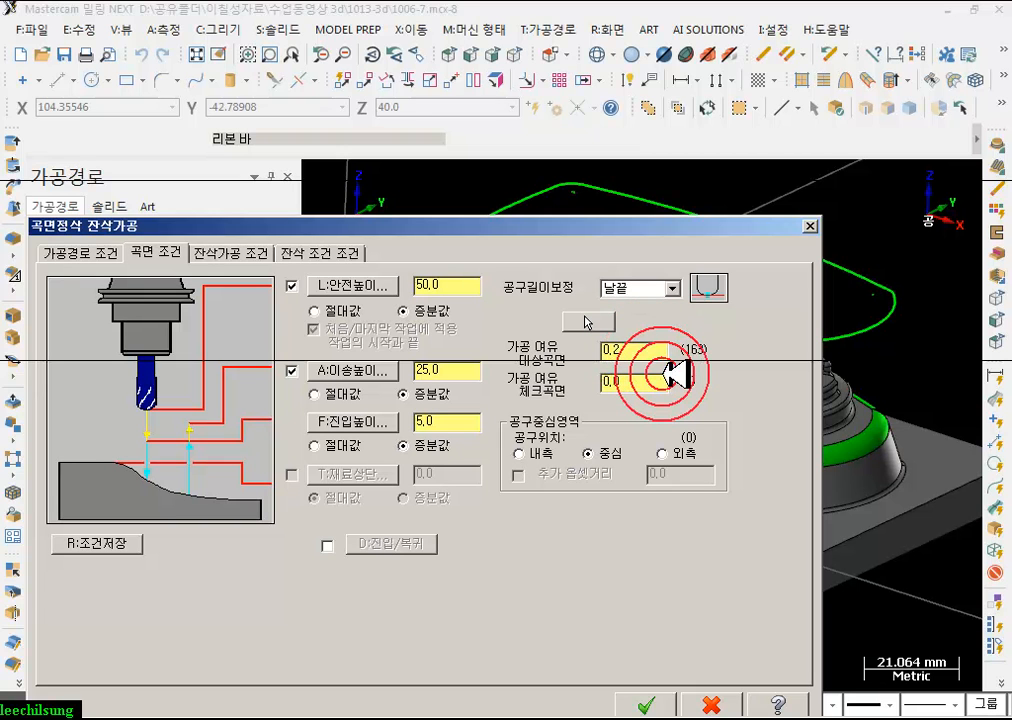
# - Set the leftover finish's cutting method to 3D collapse
pyautogui.click(240, 252)
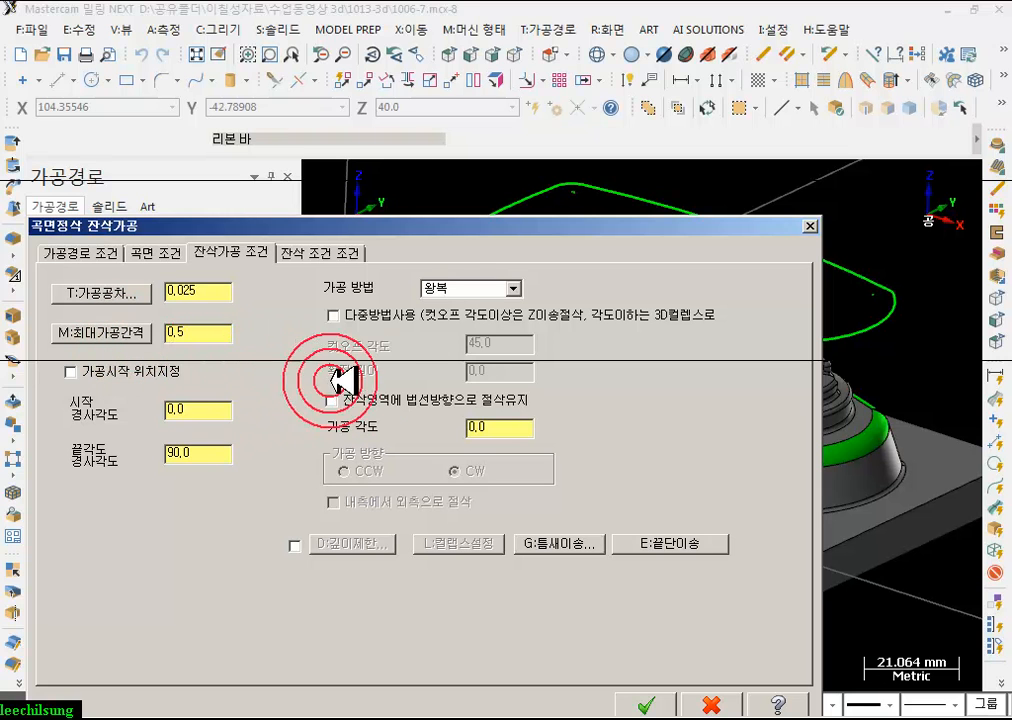
pyautogui.click(503, 285)
pyautogui.click(470, 325)
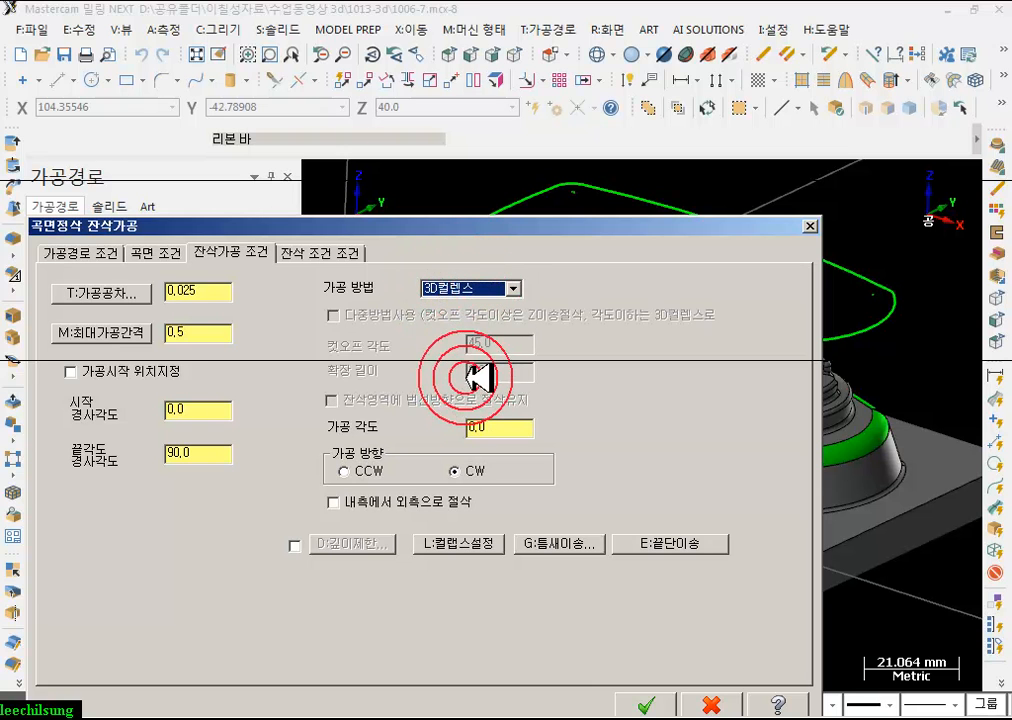
# - Define the leftover material from a roughing tool of diameter 6 and corner radius 3 with a 0.05 overlap, and generate the toolpath
pyautogui.click(328, 254)
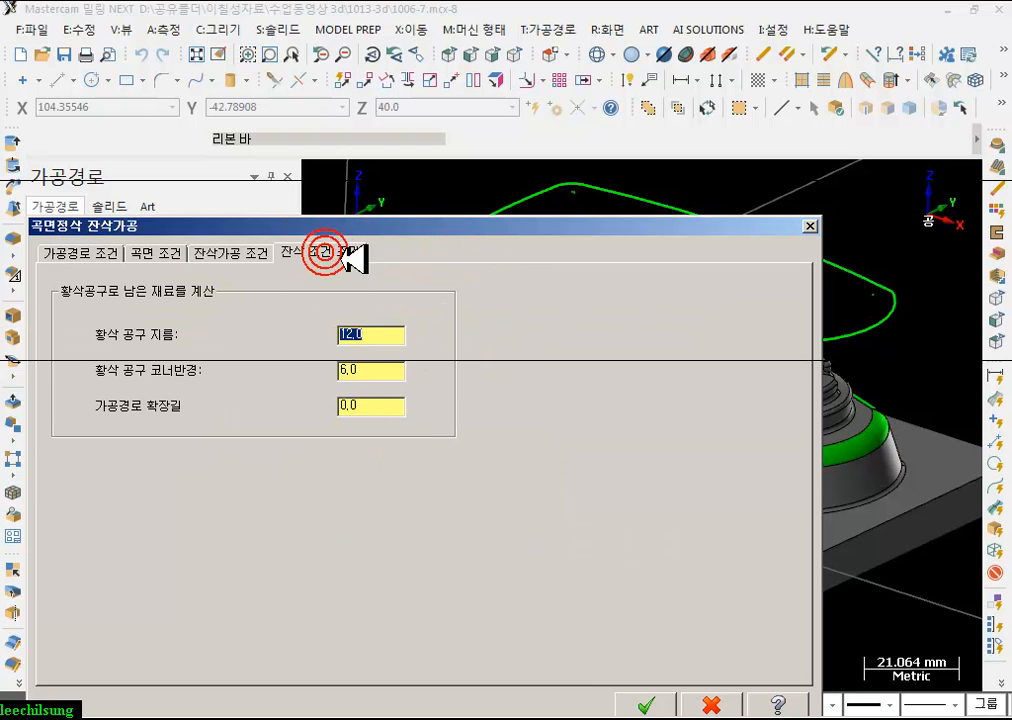
pyautogui.moveTo(321, 228); pyautogui.dragTo(554, 104)
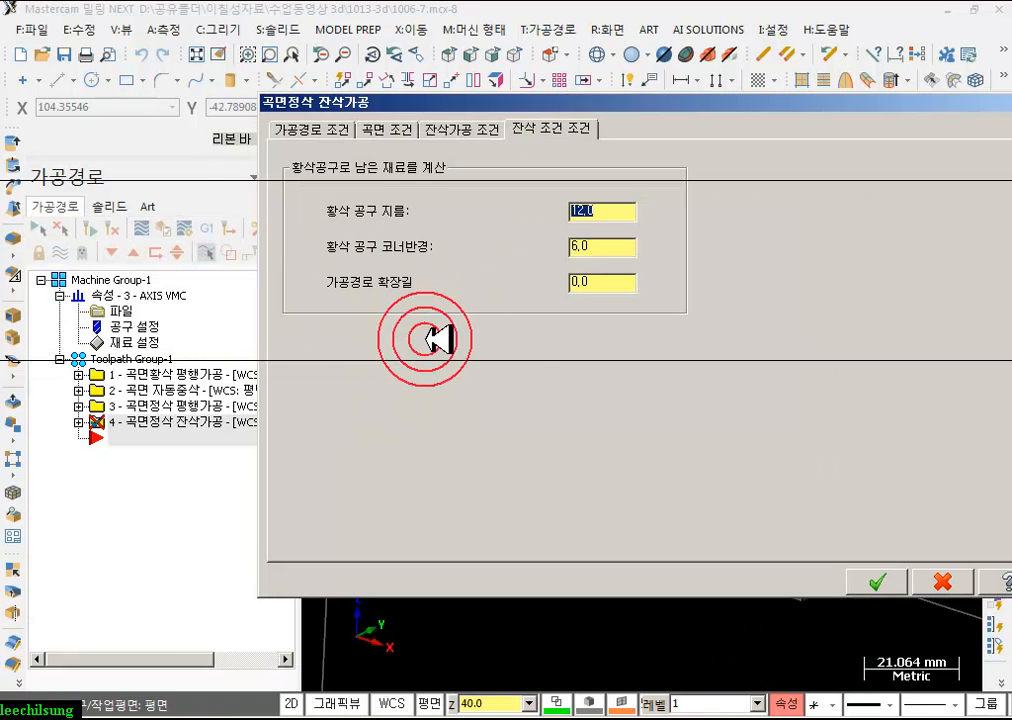
pyautogui.write('6')
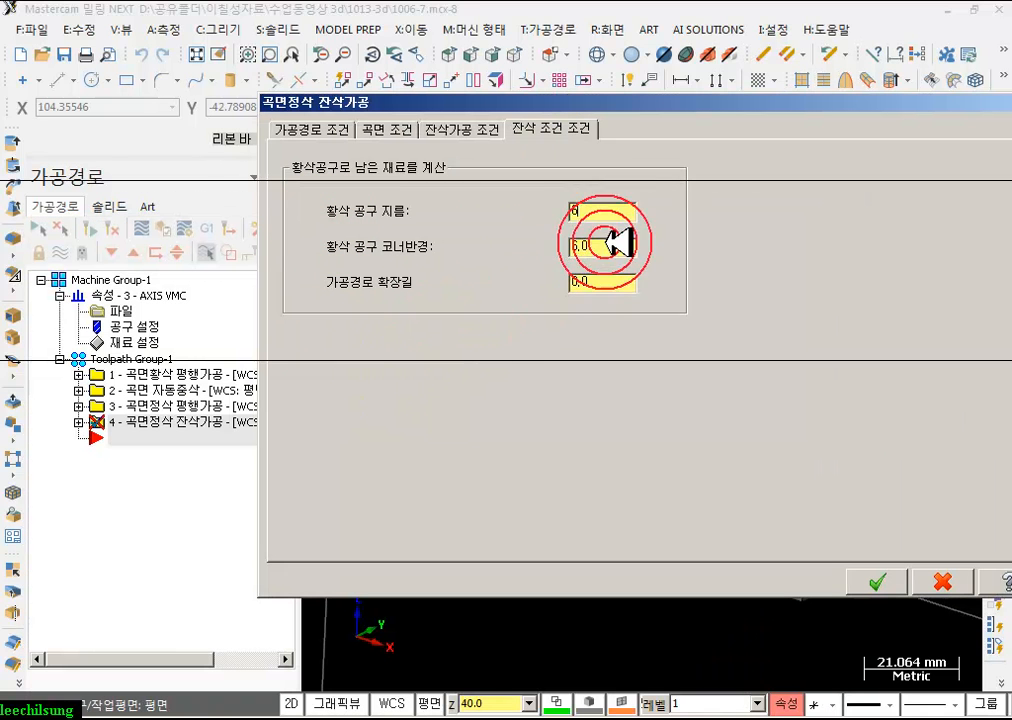
pyautogui.click(601, 282)
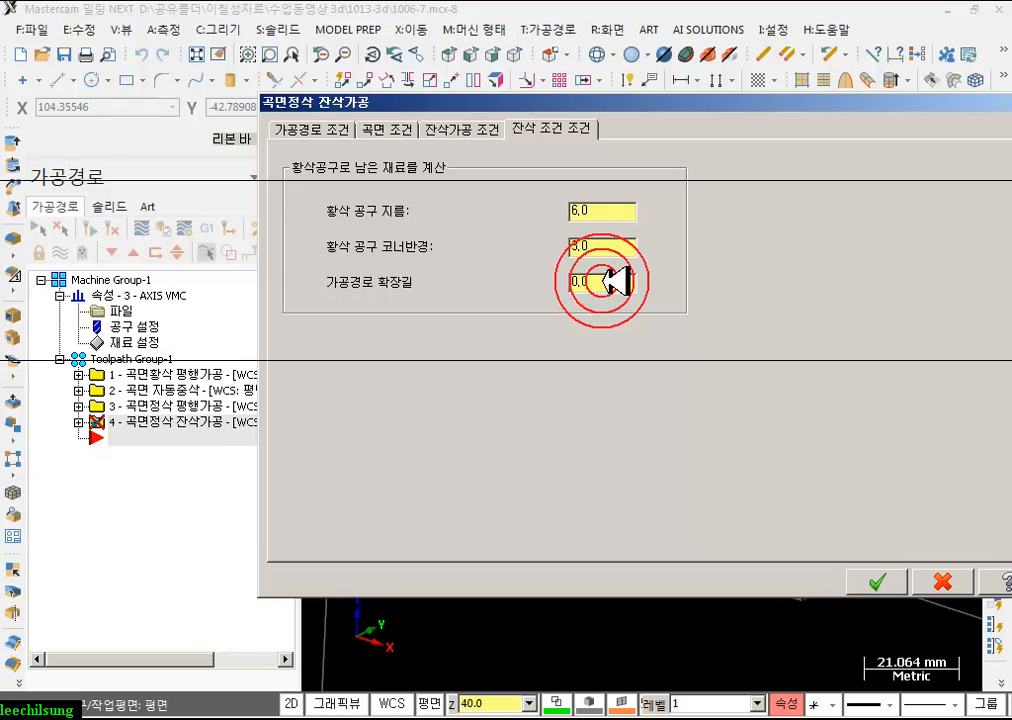
pyautogui.click(616, 287)
pyautogui.write('5')
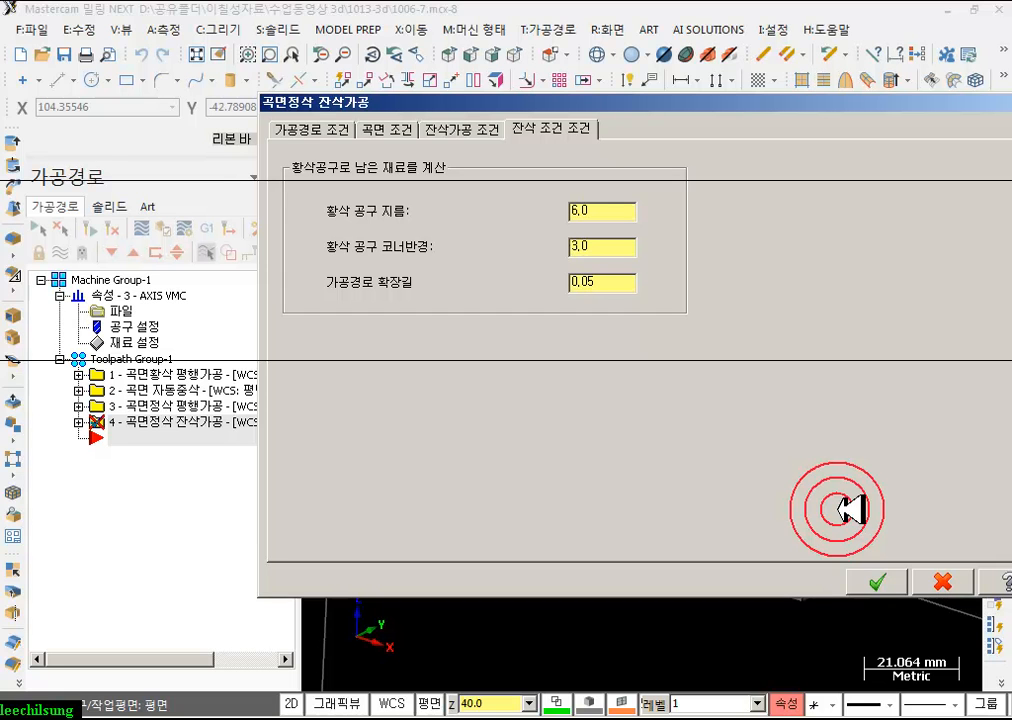
pyautogui.click(886, 574)
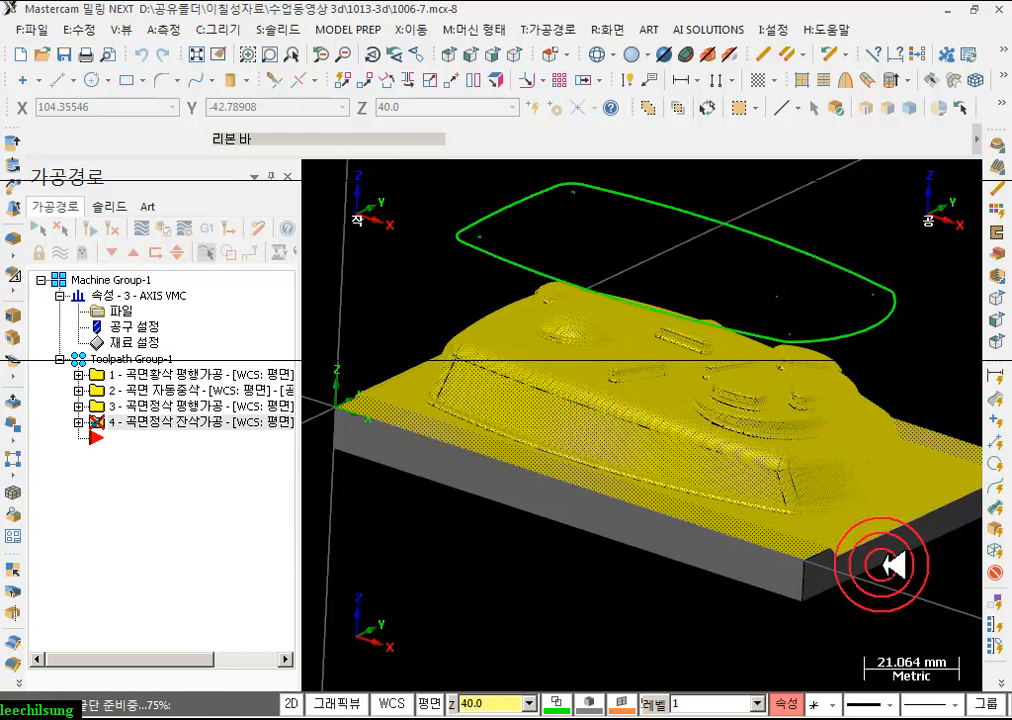
# - Examine the leftover finish passes between the round pad's buttons, around the triangular buttons and along the base fillet
pyautogui.scroll(5, 760, 405)
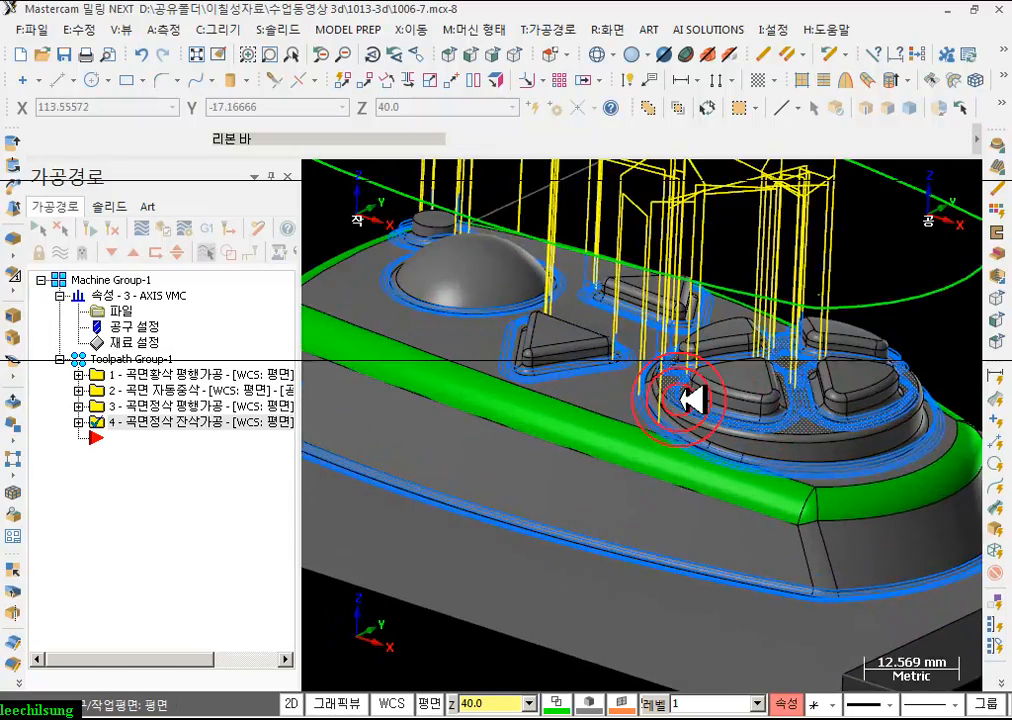
pyautogui.scroll(-2, 635, 388)
pyautogui.moveTo(592, 389); pyautogui.dragTo(537, 444, button='middle')
pyautogui.scroll(5, 610, 407)
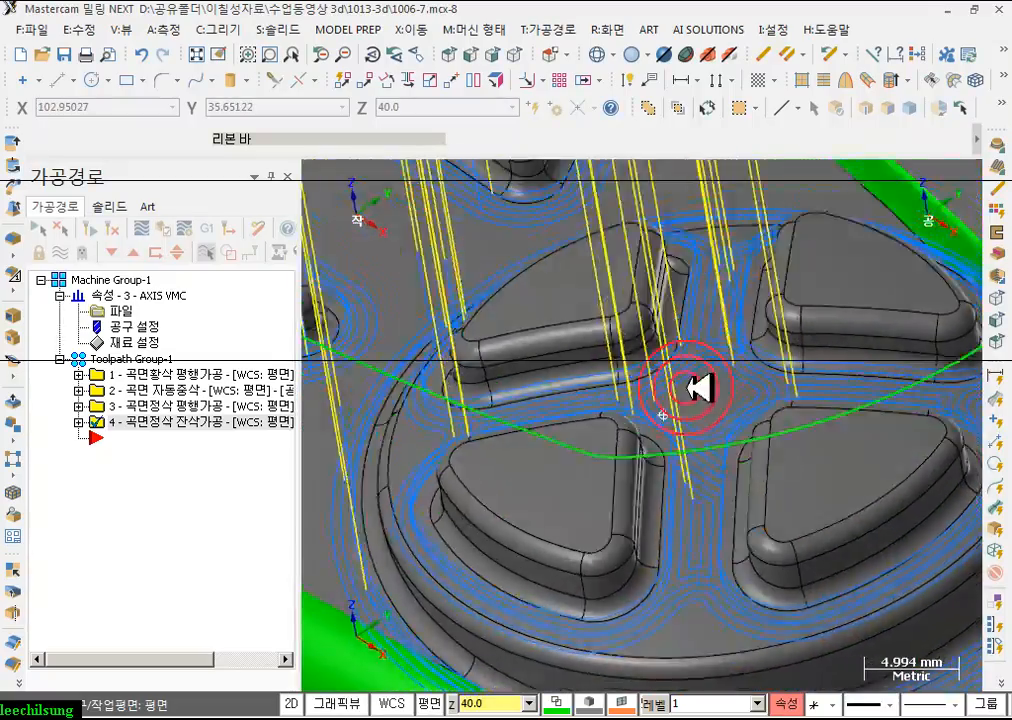
pyautogui.moveTo(700, 388); pyautogui.dragTo(777, 427, button='middle')
pyautogui.scroll(9, 673, 560)
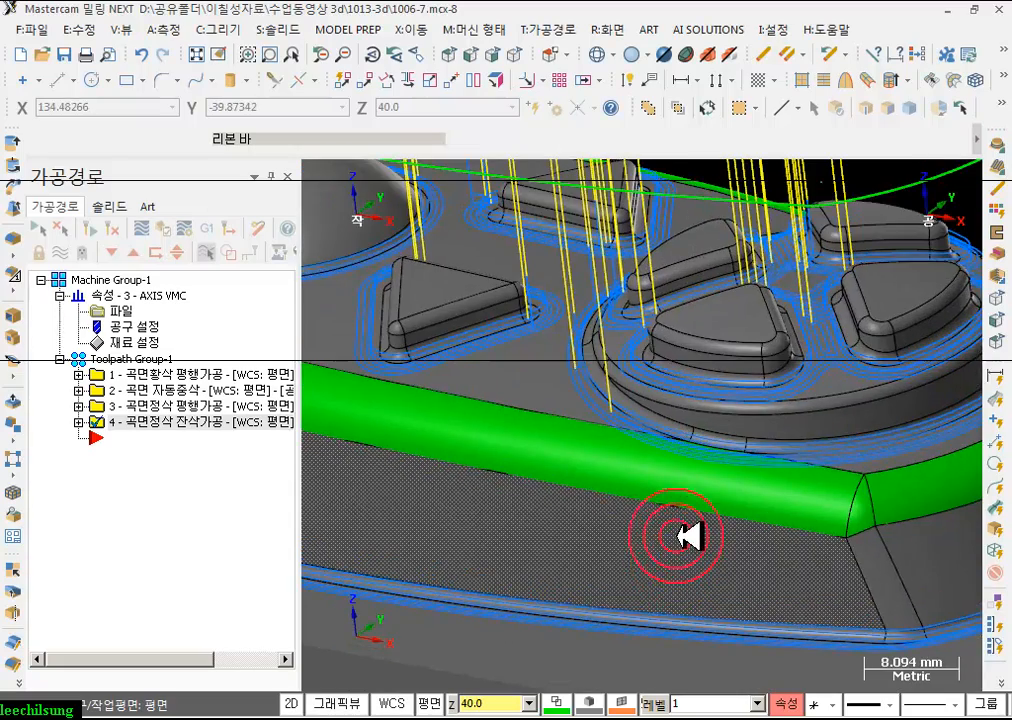
pyautogui.scroll(-11, 629, 415)
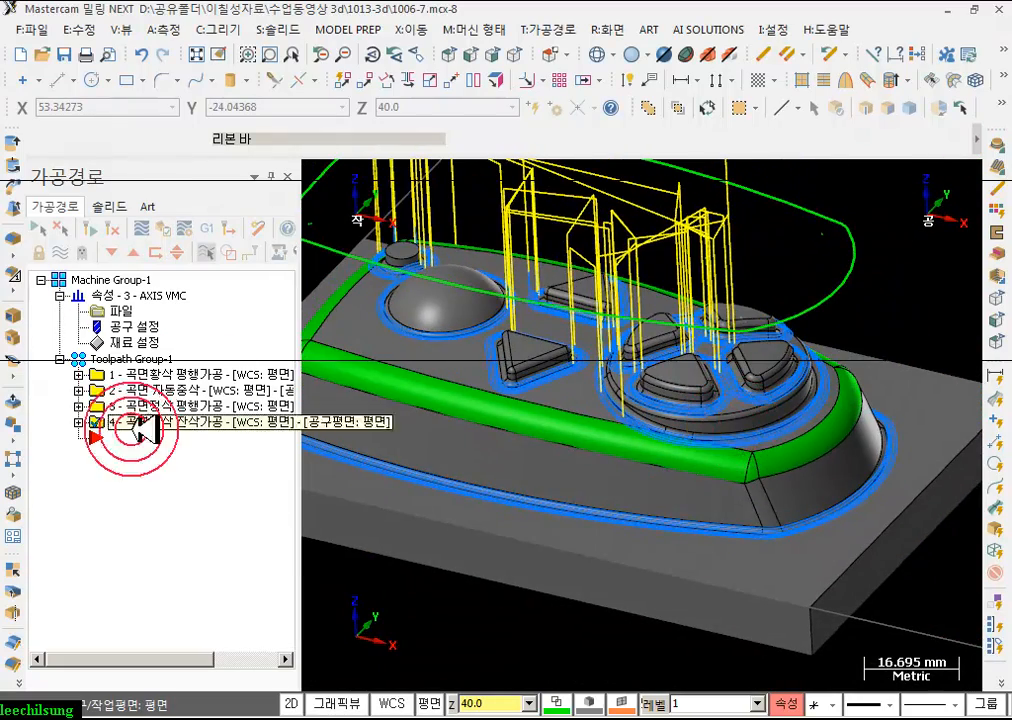
# - Verify all four operations of the toolpath group and inspect the cut corners along the YZ clipping section
pyautogui.click(118, 358)
pyautogui.click(184, 228)
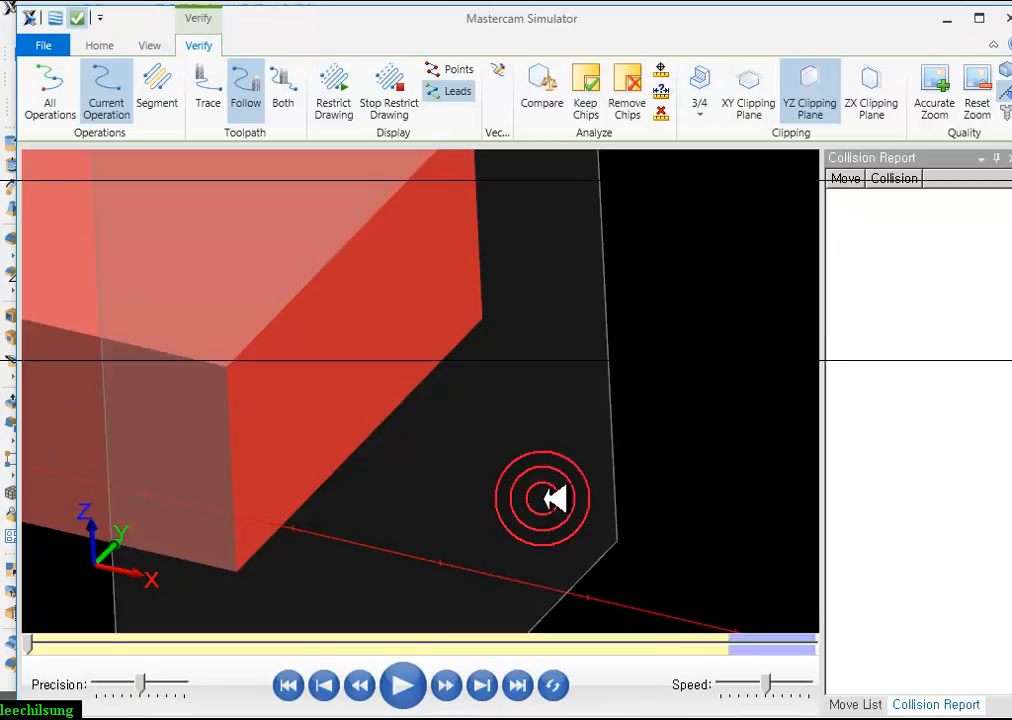
pyautogui.scroll(-3, 657, 586)
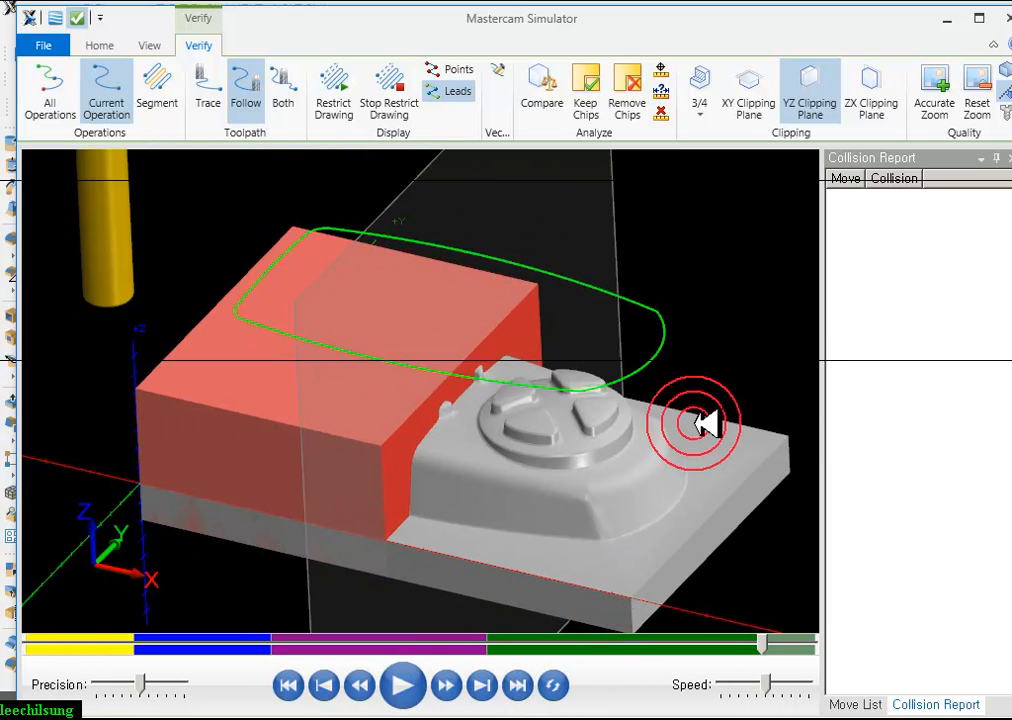
pyautogui.scroll(5, 384, 409)
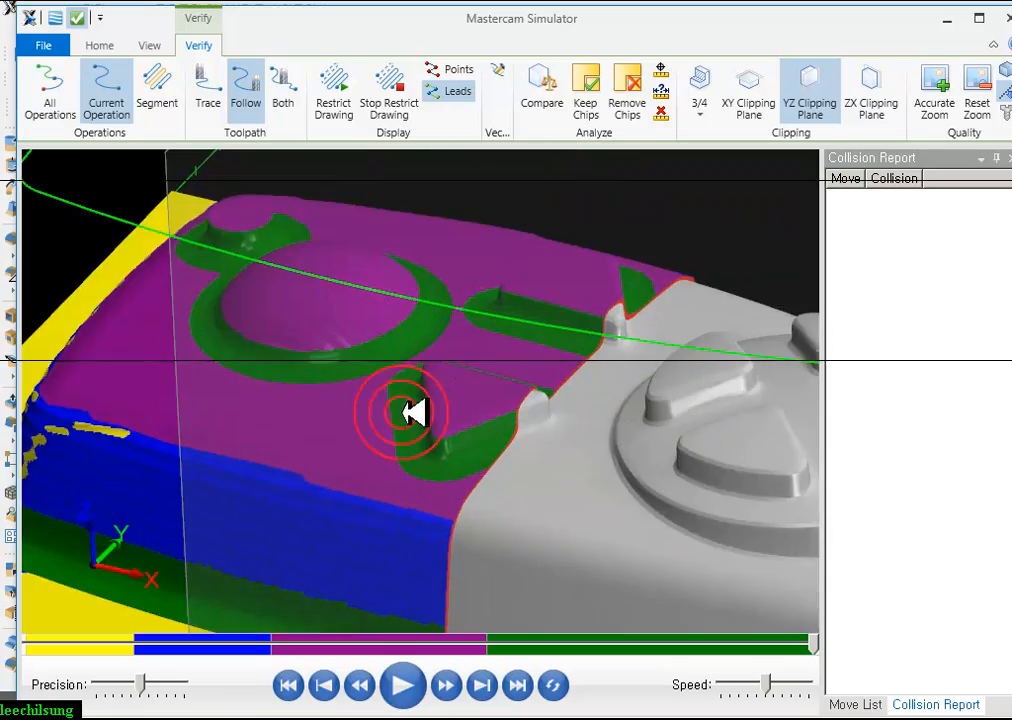
pyautogui.moveTo(454, 434); pyautogui.dragTo(462, 362, button='middle')
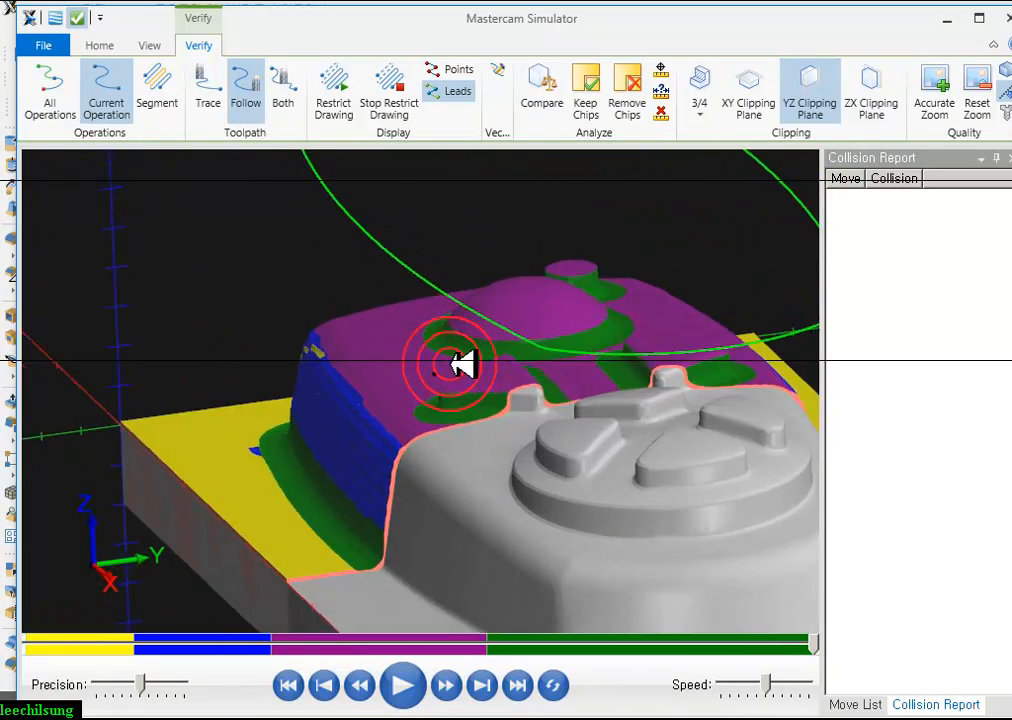
pyautogui.scroll(6, 714, 390)
pyautogui.moveTo(691, 385); pyautogui.dragTo(570, 362, button='middle')
pyautogui.moveTo(675, 398); pyautogui.dragTo(474, 346, button='middle')
# - Turn off the YZ clipping plane, inspect the side walls and base of the whole verified part, and leave the simulator
pyautogui.click(805, 100)
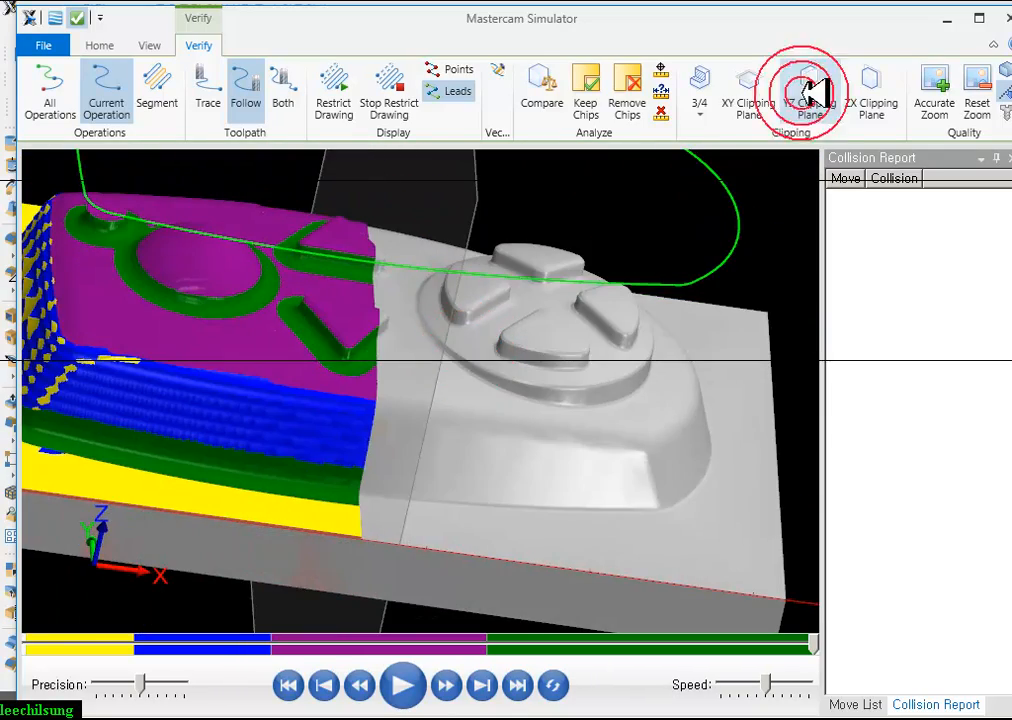
pyautogui.moveTo(662, 346); pyautogui.dragTo(681, 389, button='middle')
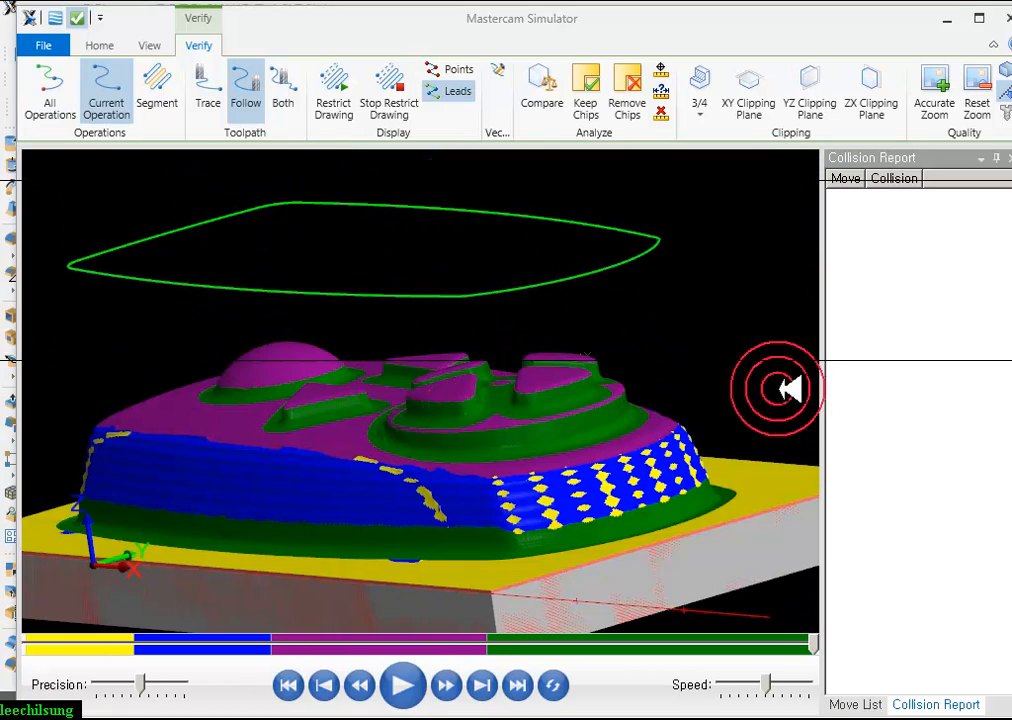
pyautogui.scroll(-2, 507, 277)
pyautogui.scroll(2, 540, 340)
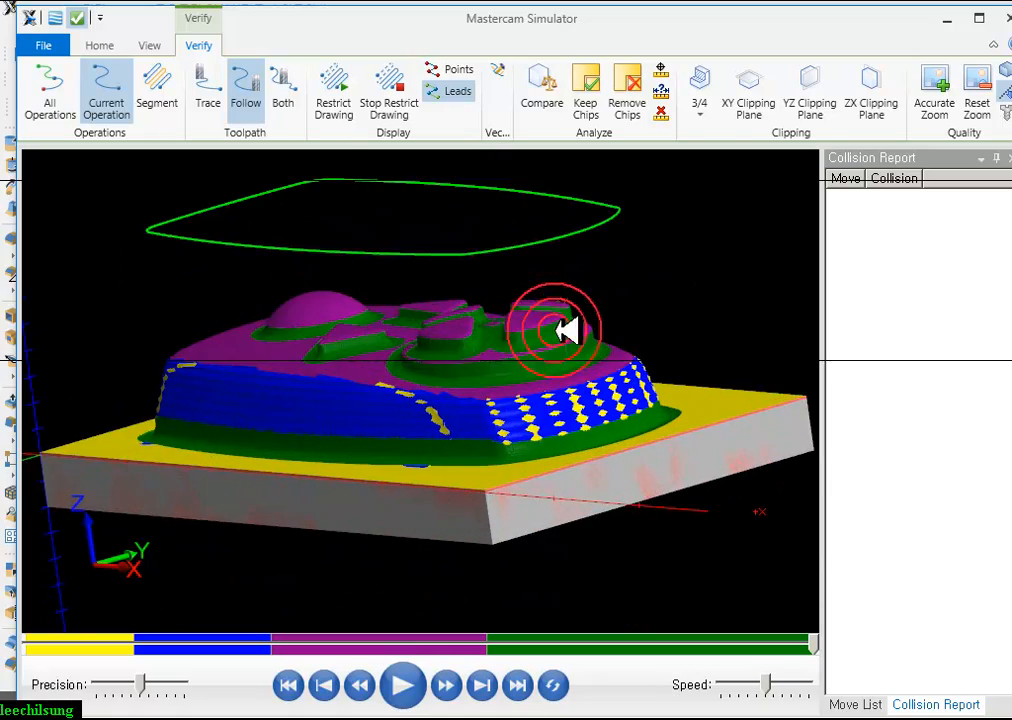
pyautogui.moveTo(597, 328); pyautogui.dragTo(630, 348, button='middle')
pyautogui.scroll(-3, 688, 384)
pyautogui.scroll(3, 597, 349)
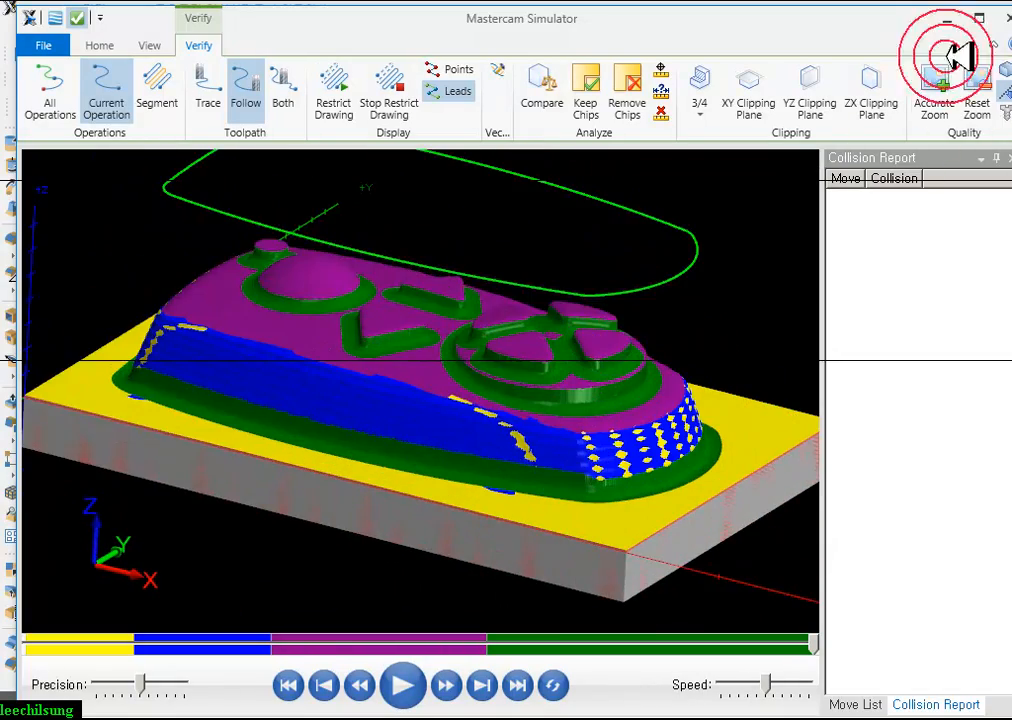
pyautogui.click(943, 20)
pyautogui.click(848, 50)
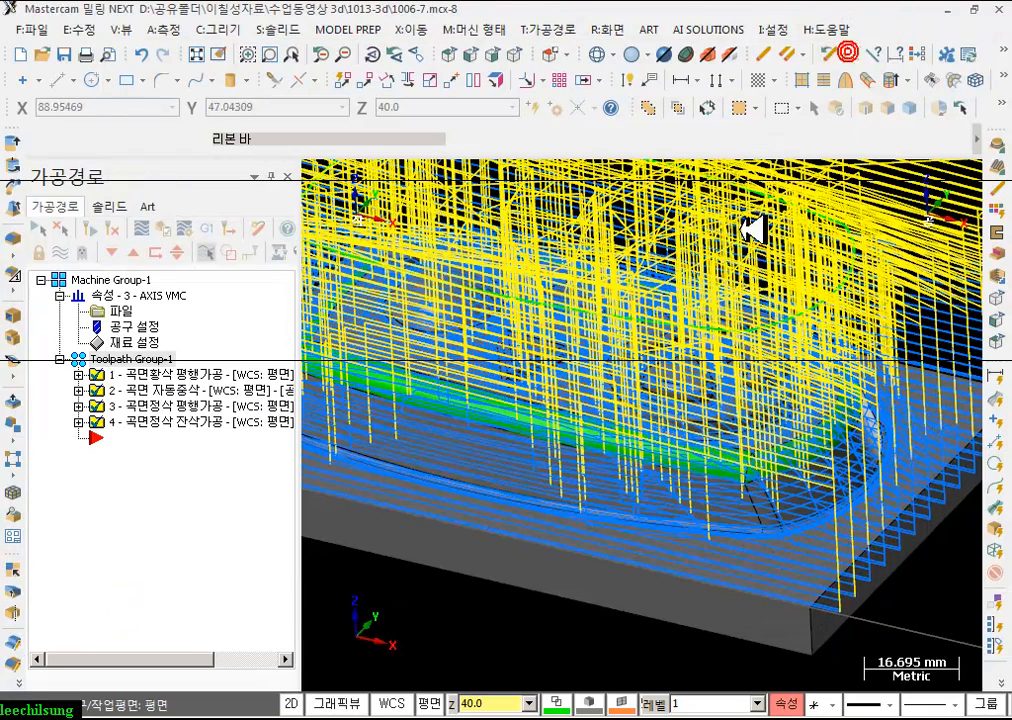
# - Hide the displayed toolpaths, switch to the isometric view and start a surface finish contour toolpath with the whole model as drive surfaces
pyautogui.click(56, 258)
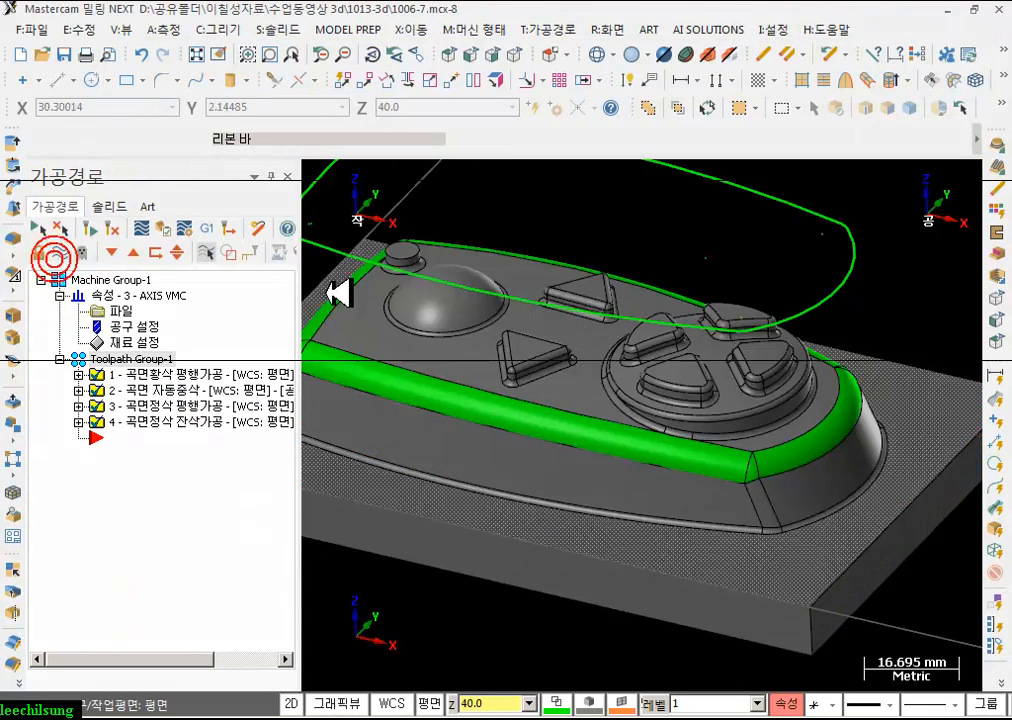
pyautogui.scroll(-3, 795, 303)
pyautogui.click(522, 55)
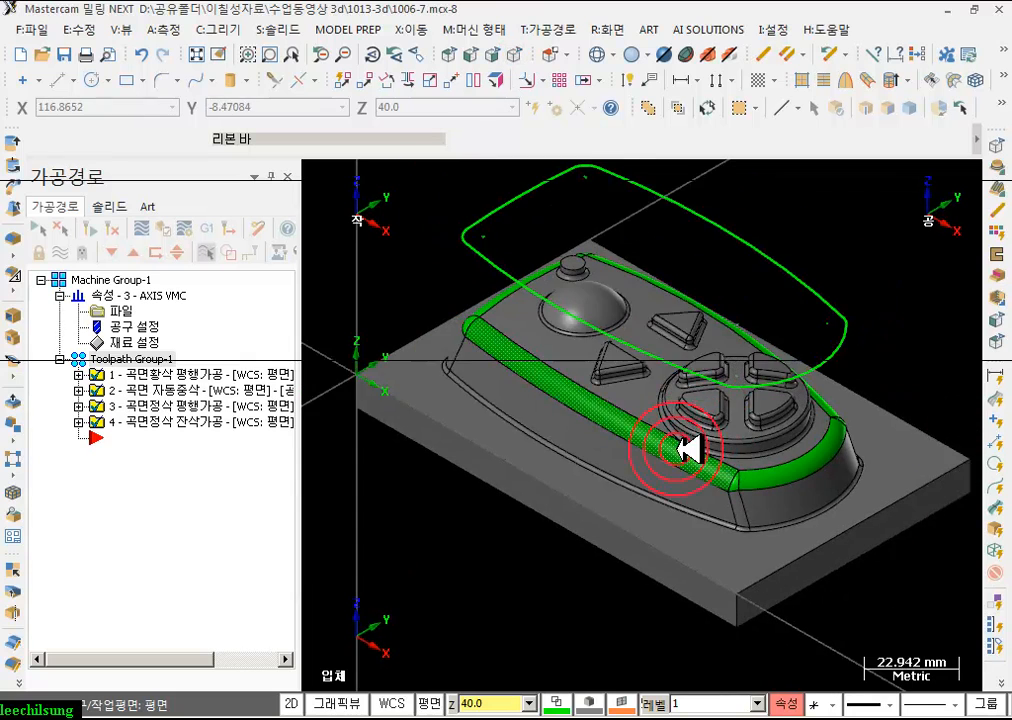
pyautogui.click(538, 28)
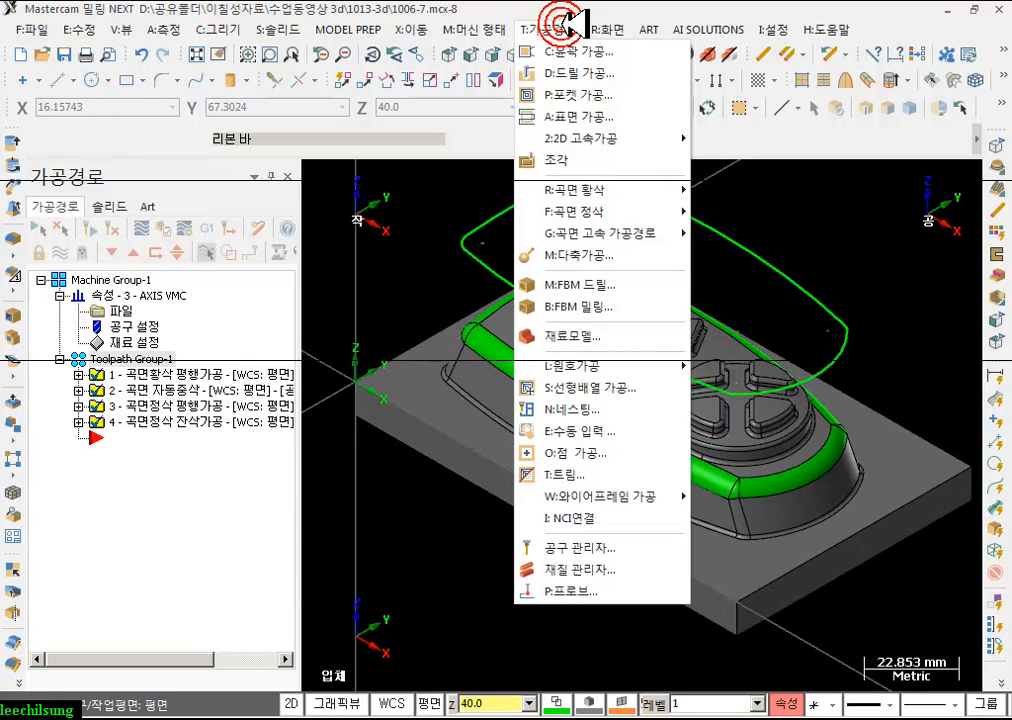
pyautogui.click(605, 211)
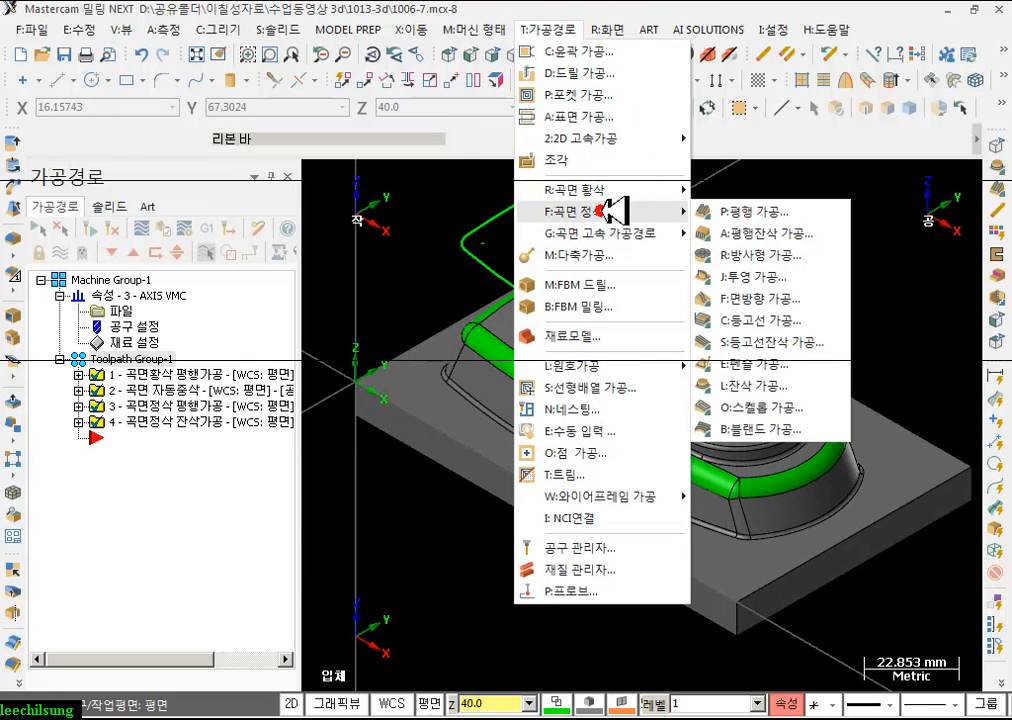
pyautogui.click(776, 322)
pyautogui.click(750, 548)
pyautogui.click(921, 340)
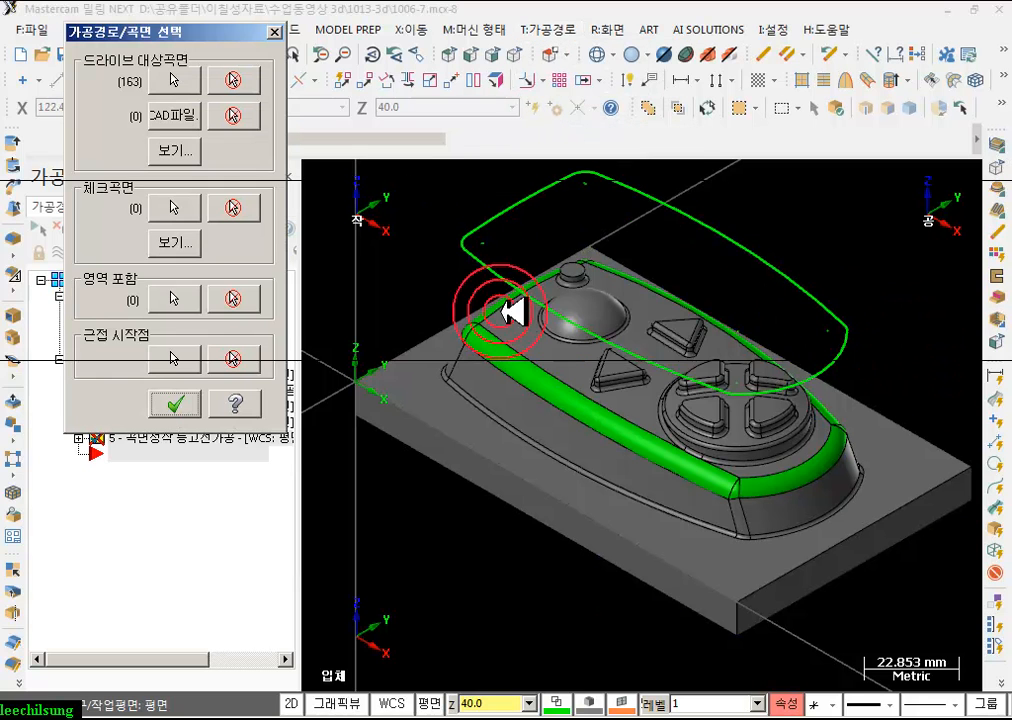
# - Chain the outer edge of the base plate's upper face as the containment boundary and accept the surface selection
pyautogui.click(186, 298)
pyautogui.click(218, 100)
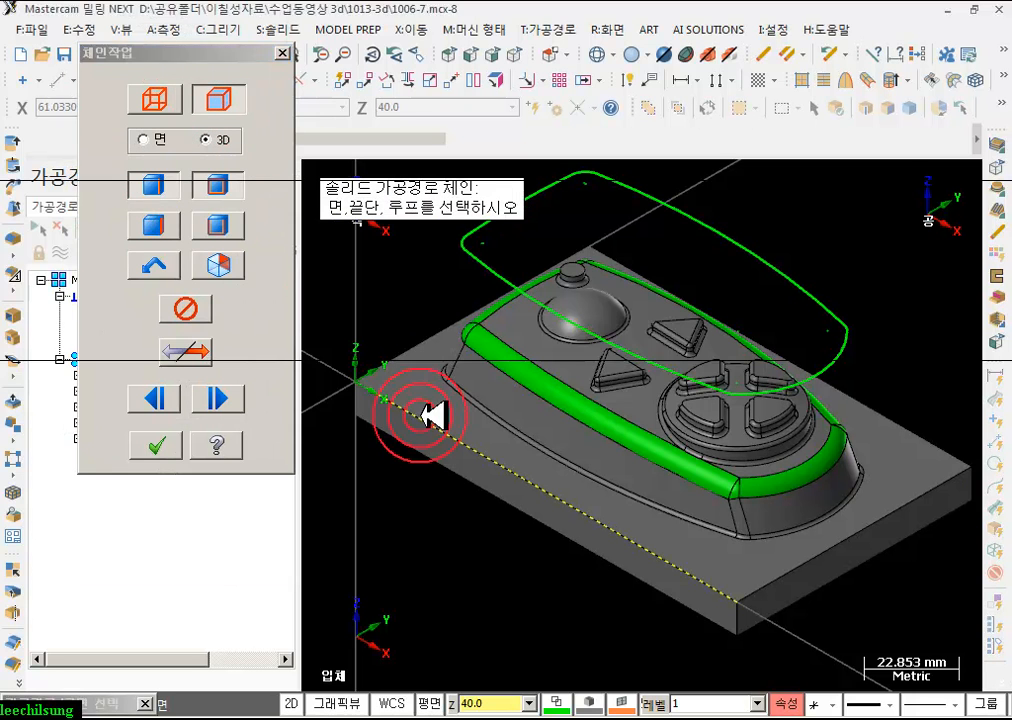
pyautogui.click(420, 415)
pyautogui.click(112, 294)
pyautogui.click(159, 445)
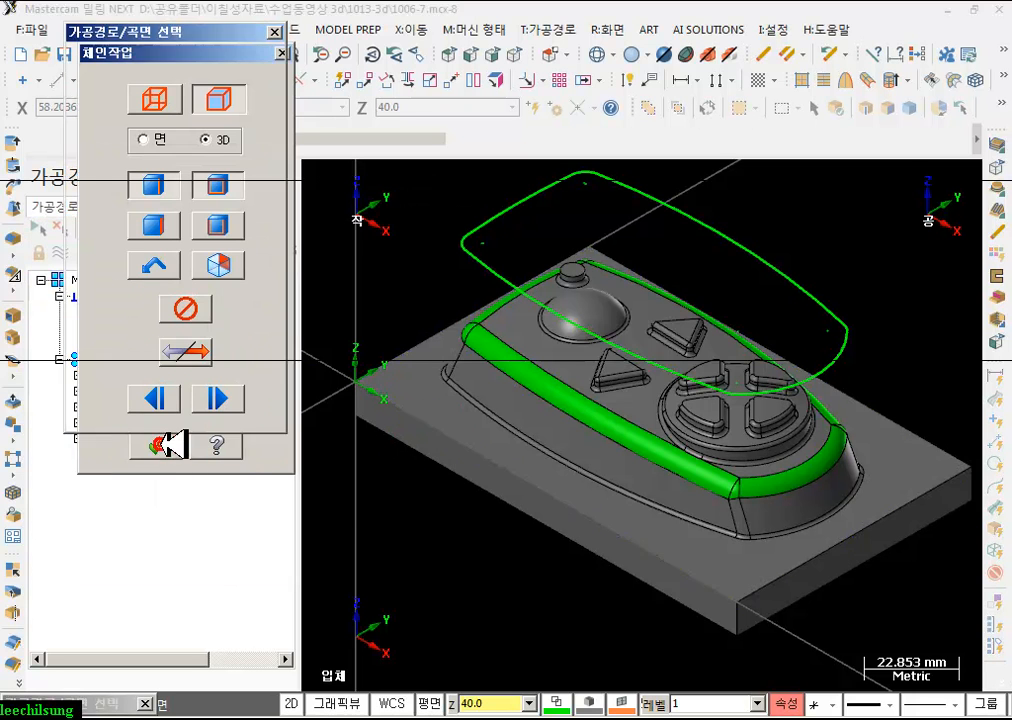
pyautogui.click(172, 402)
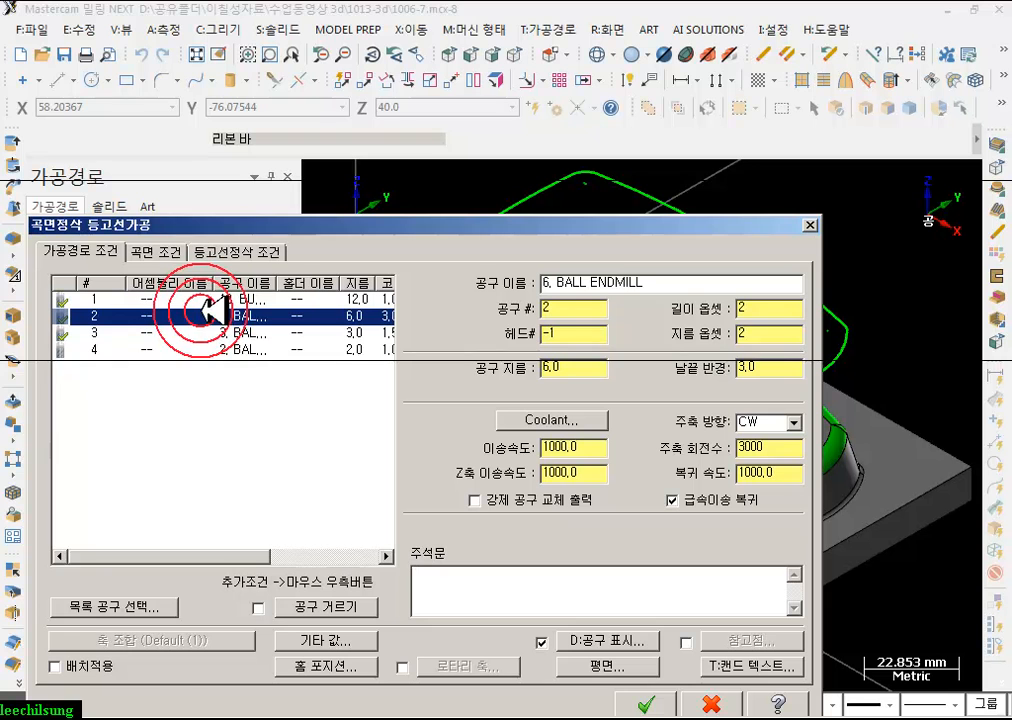
# - Enable an absolute clearance height of 50 and set the stock to leave on the drive surfaces to 0 for the contour finish
pyautogui.click(160, 250)
pyautogui.click(624, 350)
pyautogui.click(292, 284)
pyautogui.click(625, 350)
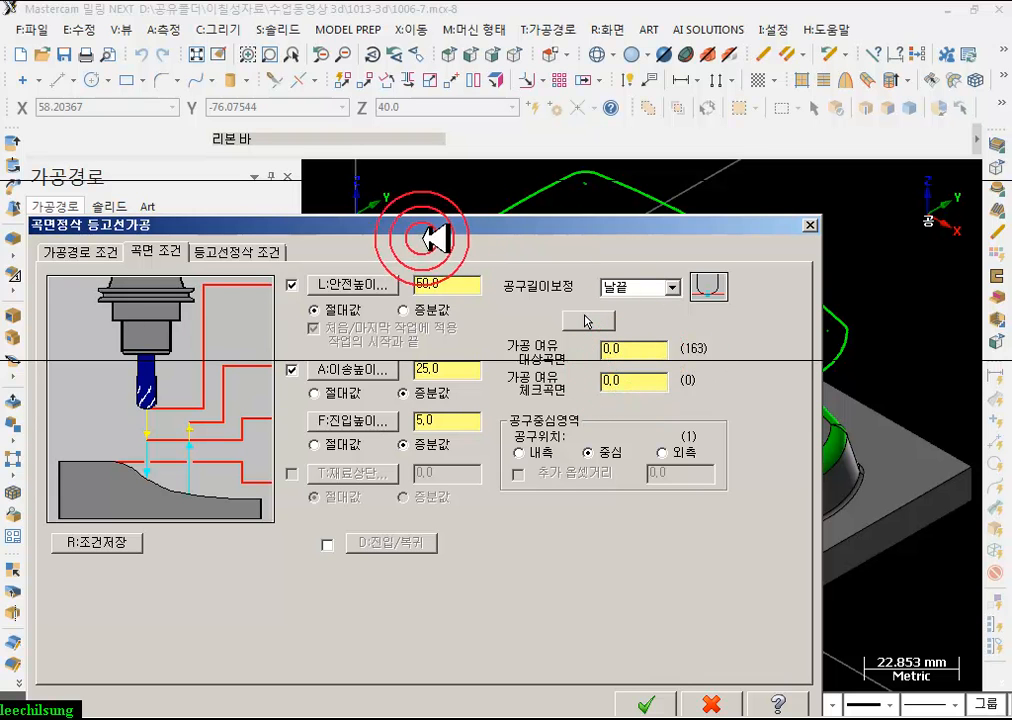
# - Set the contour finish to a maximum stepdown of 0.3 with zigzag cutting of open contours and optimized cut order
pyautogui.click(250, 252)
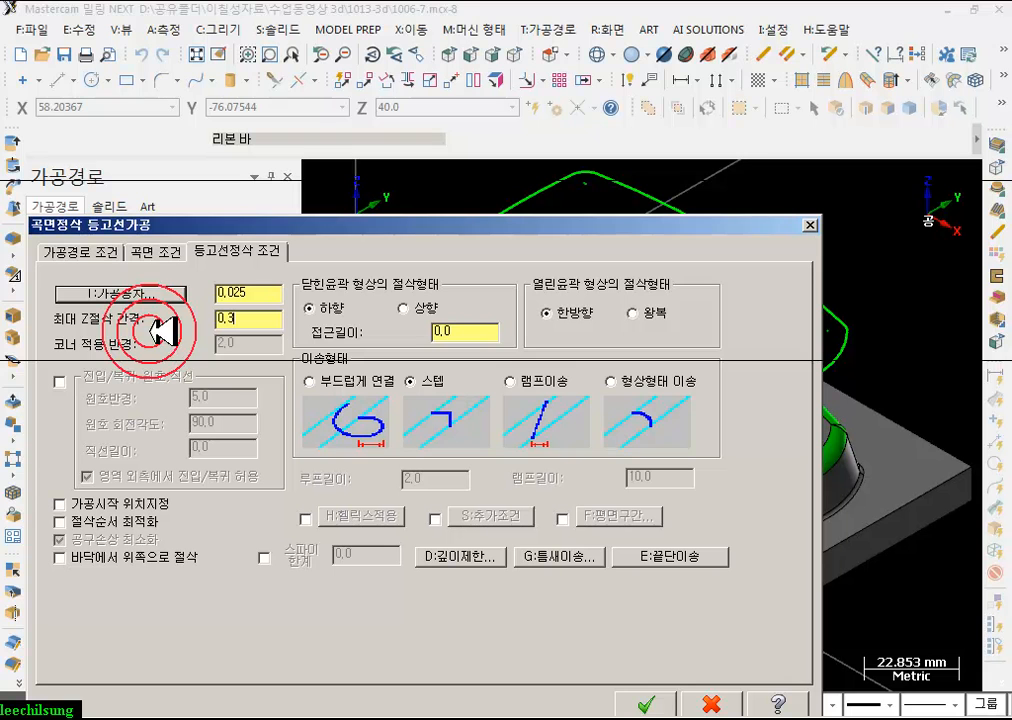
pyautogui.click(473, 332)
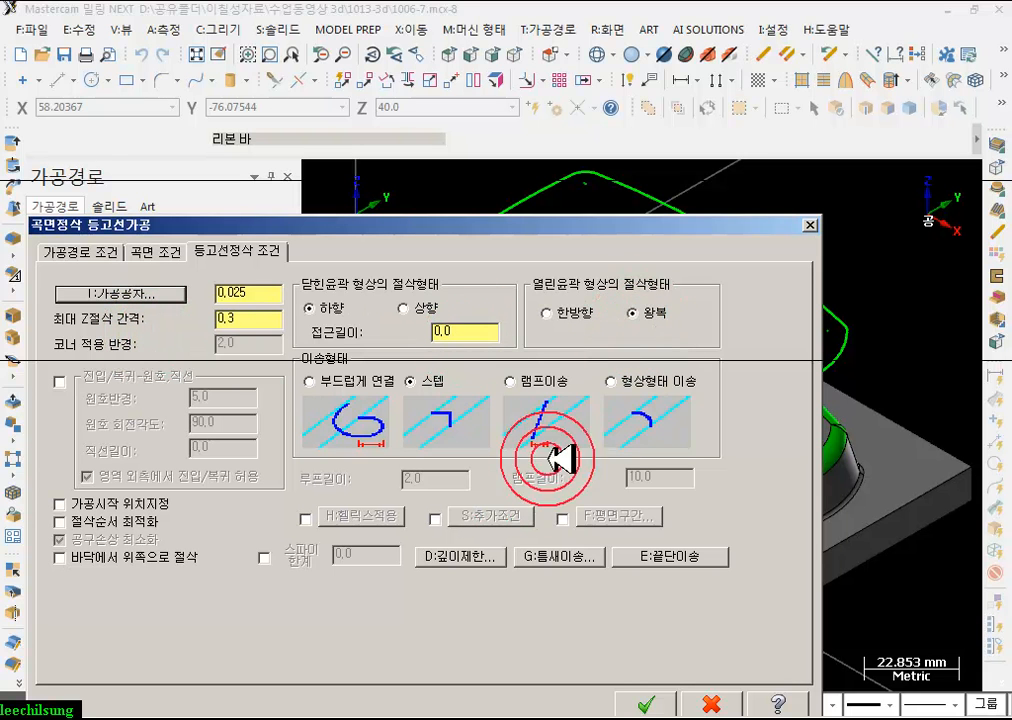
pyautogui.click(108, 521)
# - Limit the cut depths incrementally with top and bottom adjustments of 0 and automatic flat detection, and generate the contour finish toolpath
pyautogui.click(463, 555)
pyautogui.click(483, 337)
pyautogui.write('0')
pyautogui.click(483, 357)
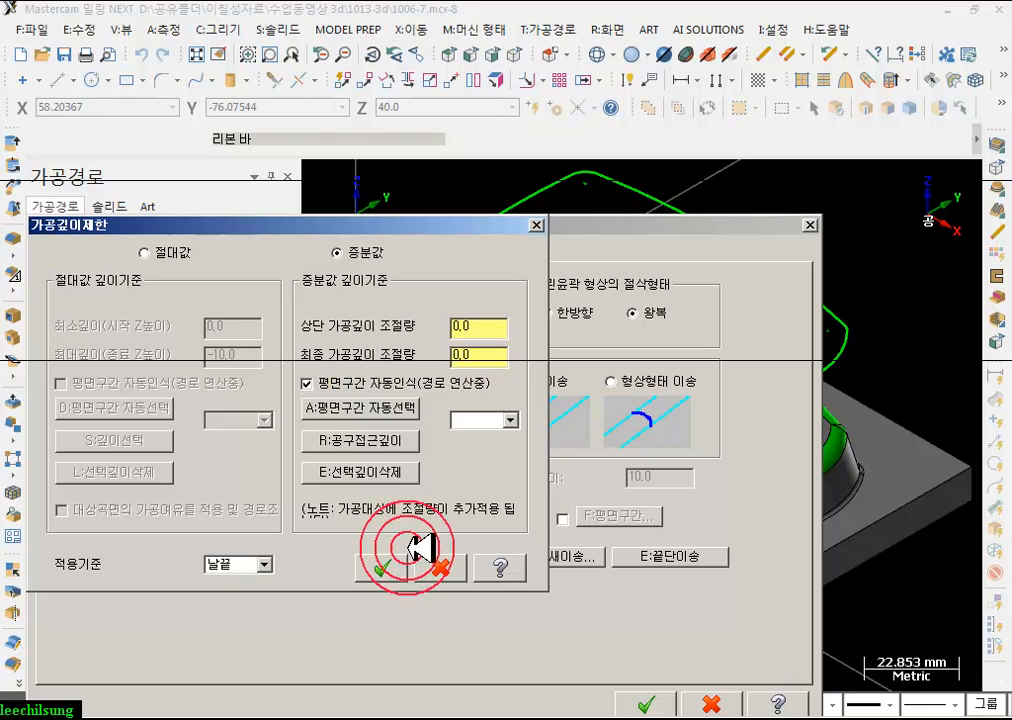
pyautogui.click(385, 566)
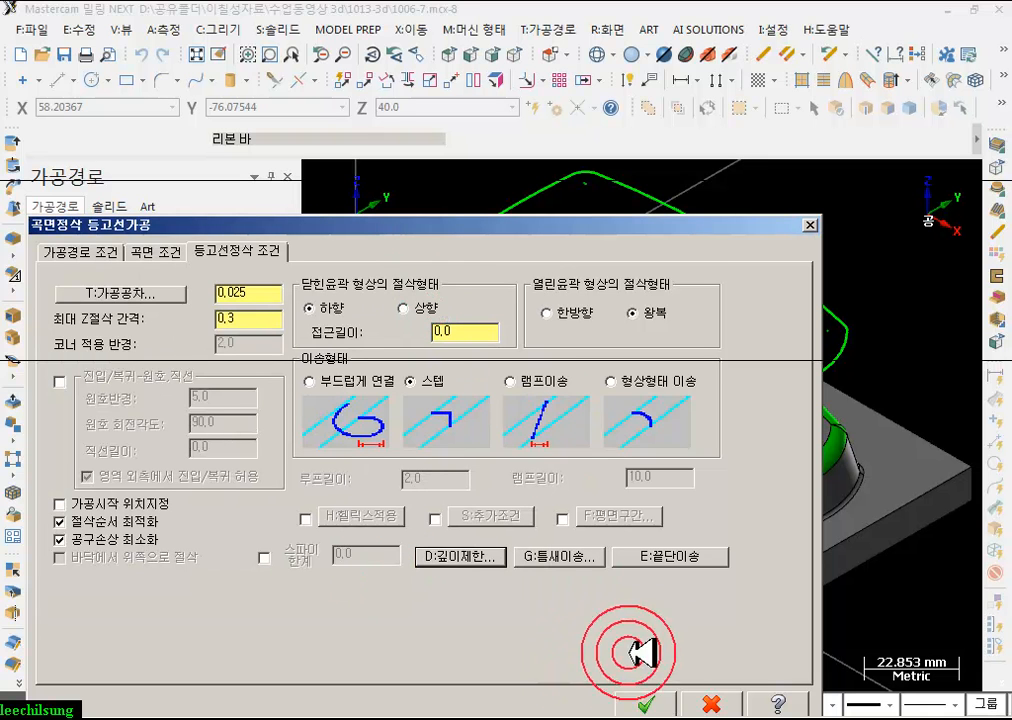
pyautogui.click(662, 704)
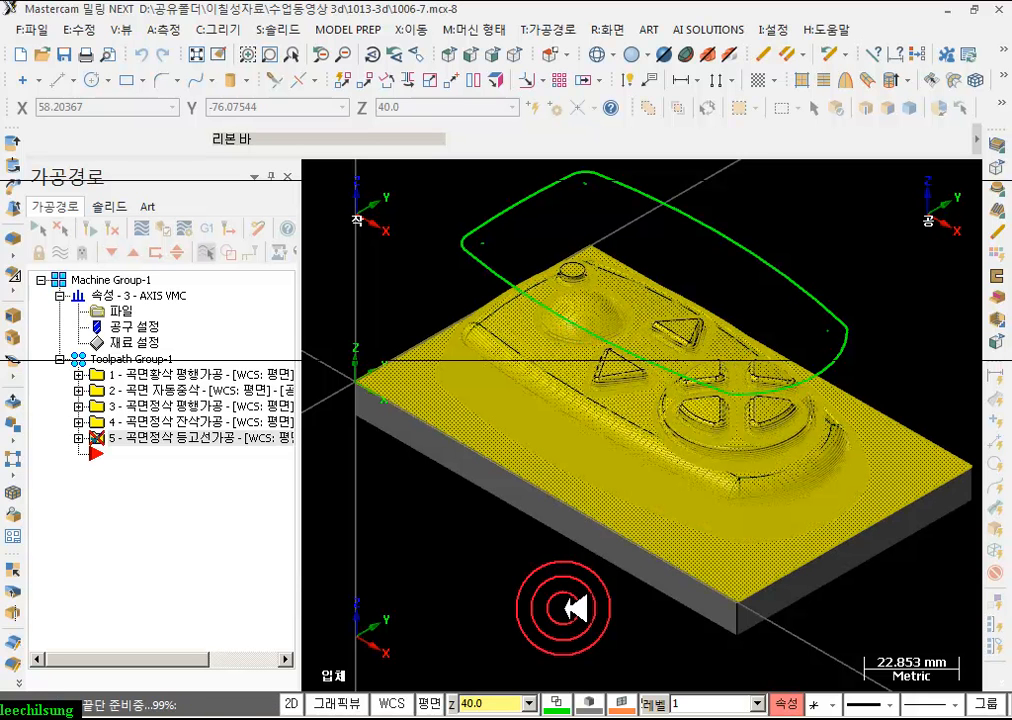
# - Examine the spacing of the contour finish passes on the side walls, around the buttons and over the flat top face
pyautogui.scroll(4, 705, 485)
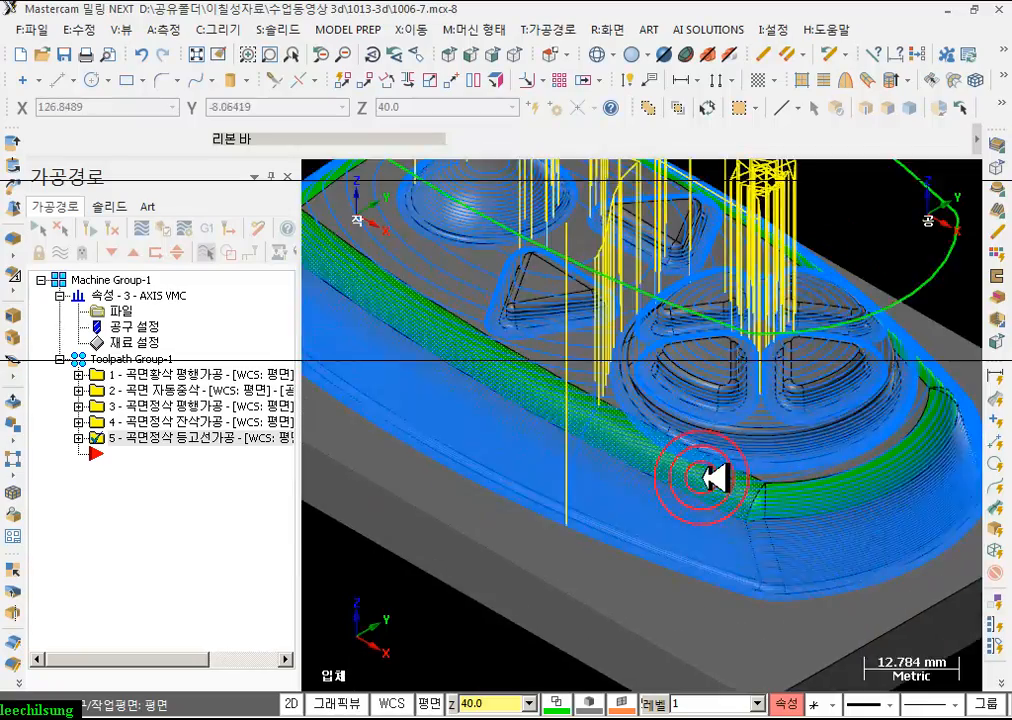
pyautogui.moveTo(695, 497)
pyautogui.mouseDown(button='middle')
pyautogui.moveTo(707, 458)
pyautogui.moveTo(734, 447)
pyautogui.moveTo(800, 467)
pyautogui.moveTo(835, 462)
pyautogui.moveTo(698, 465)
pyautogui.moveTo(542, 486)
pyautogui.moveTo(506, 440)
pyautogui.moveTo(476, 445)
pyautogui.moveTo(490, 422)
pyautogui.moveTo(535, 408)
pyautogui.moveTo(521, 390)
pyautogui.moveTo(533, 400)
pyautogui.moveTo(724, 407)
pyautogui.mouseUp(button='middle')
pyautogui.scroll(3, 540, 490)
pyautogui.scroll(5, 540, 490)
pyautogui.scroll(-2, 522, 417)
pyautogui.scroll(-2, 512, 417)
pyautogui.scroll(-4, 522, 417)
pyautogui.scroll(-6, 881, 443)
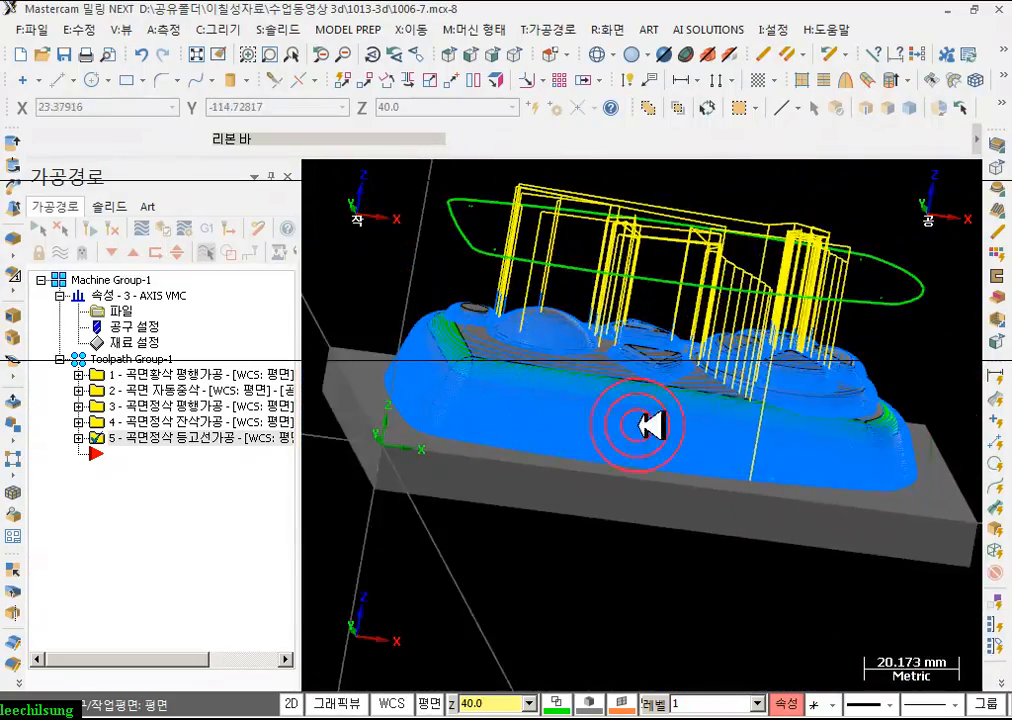
pyautogui.scroll(2, 474, 367)
pyautogui.moveTo(474, 367); pyautogui.dragTo(691, 361, button='middle')
pyautogui.scroll(2, 727, 361)
pyautogui.scroll(-1, 696, 361)
# - Edit the contour finish to leave shallow areas uncut, with a limiting angle of 45 and a limiting stepover of 0.3, and regenerate it
pyautogui.click(78, 438)
pyautogui.click(130, 452)
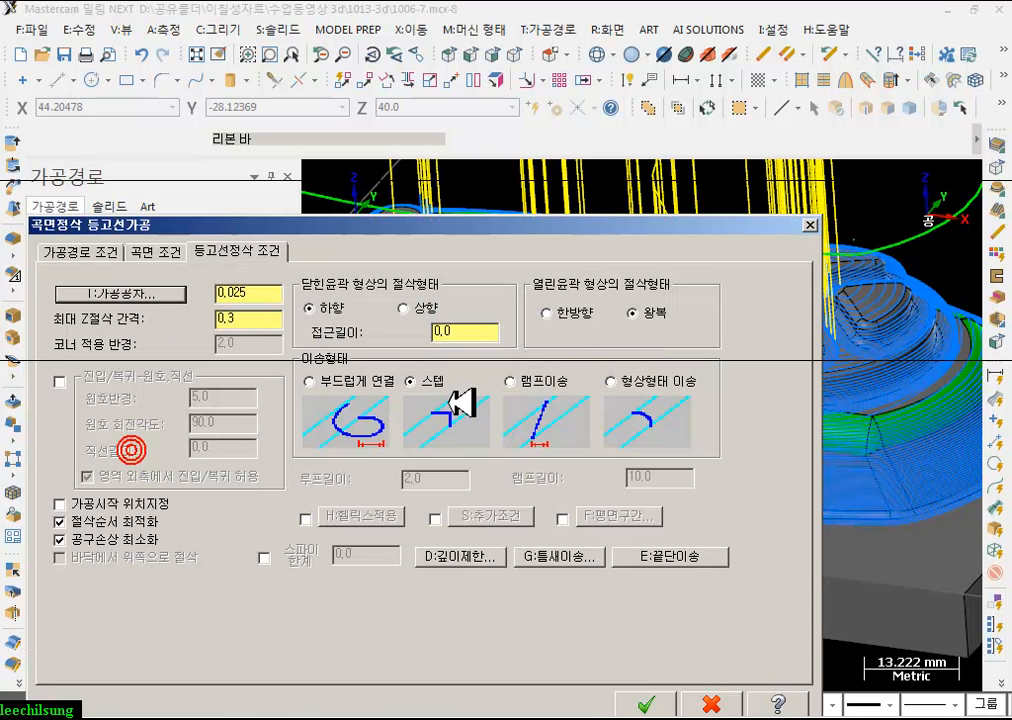
pyautogui.click(478, 516)
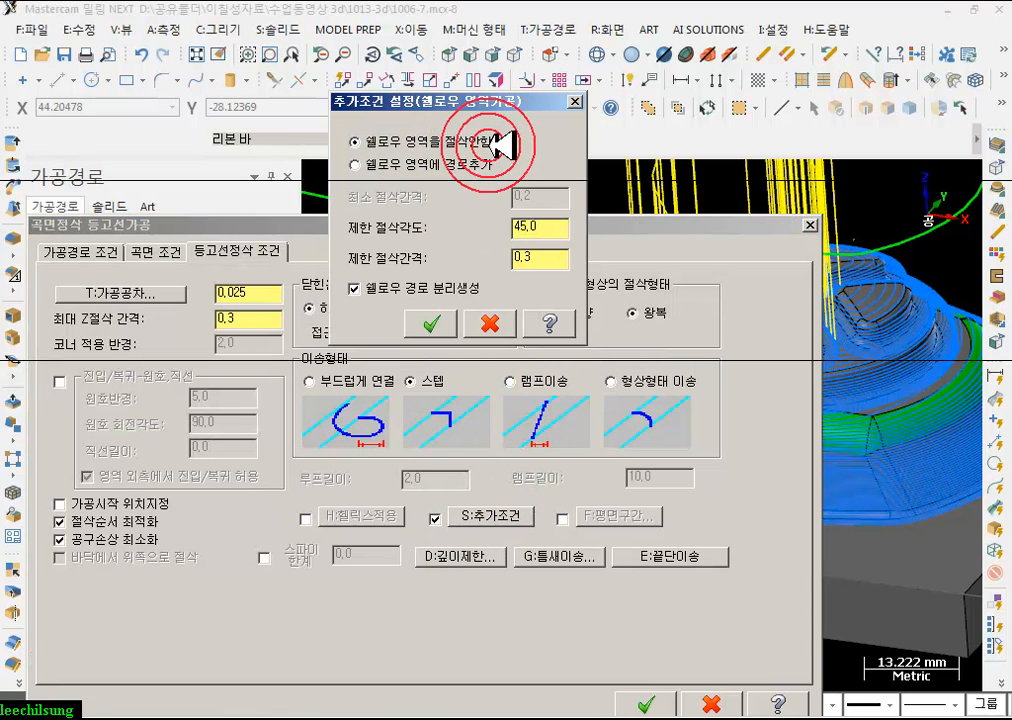
pyautogui.click(430, 324)
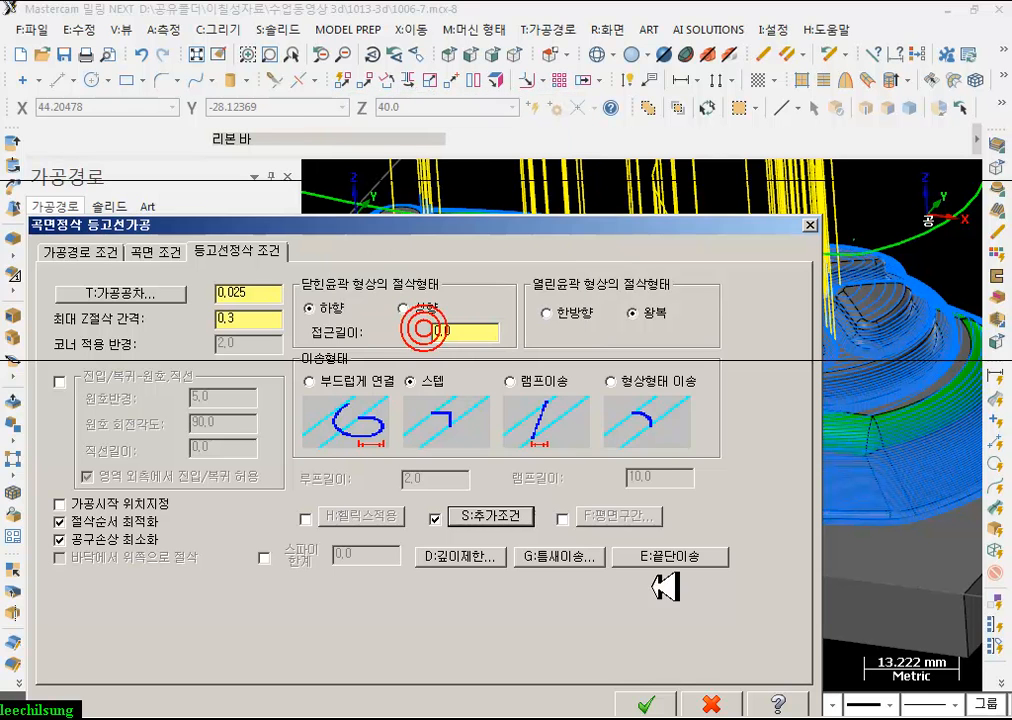
pyautogui.click(646, 700)
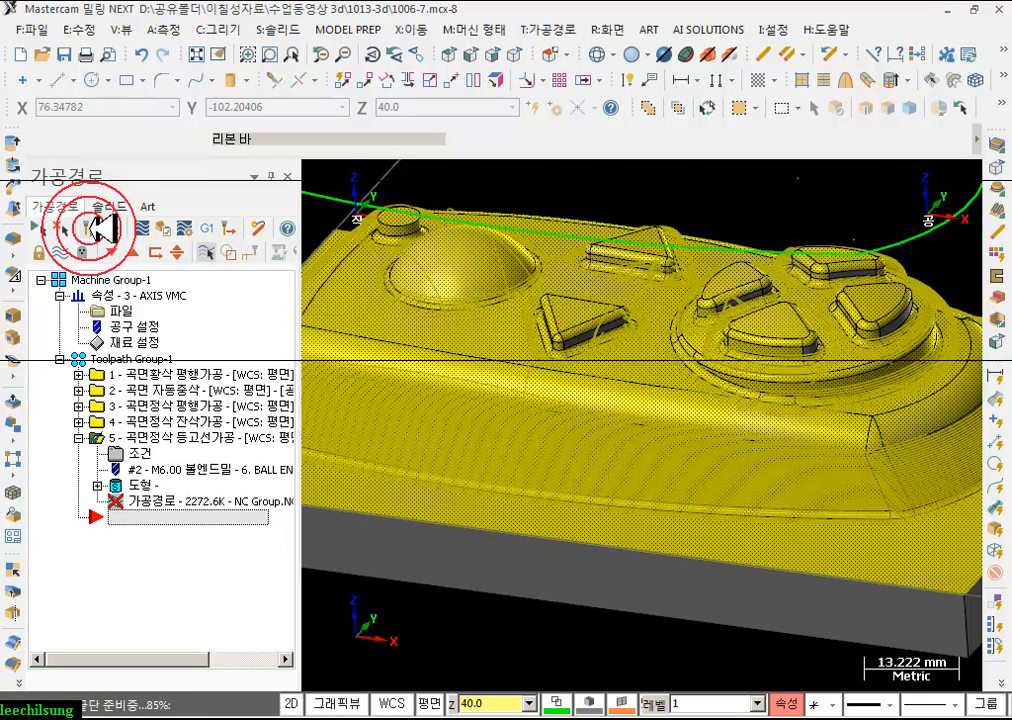
# - Examine the regenerated contour finish passes on the steep walls, around the dome and buttons, and along the green edge fillet
pyautogui.scroll(-5, 826, 455)
pyautogui.scroll(1, 593, 331)
pyautogui.scroll(4, 598, 332)
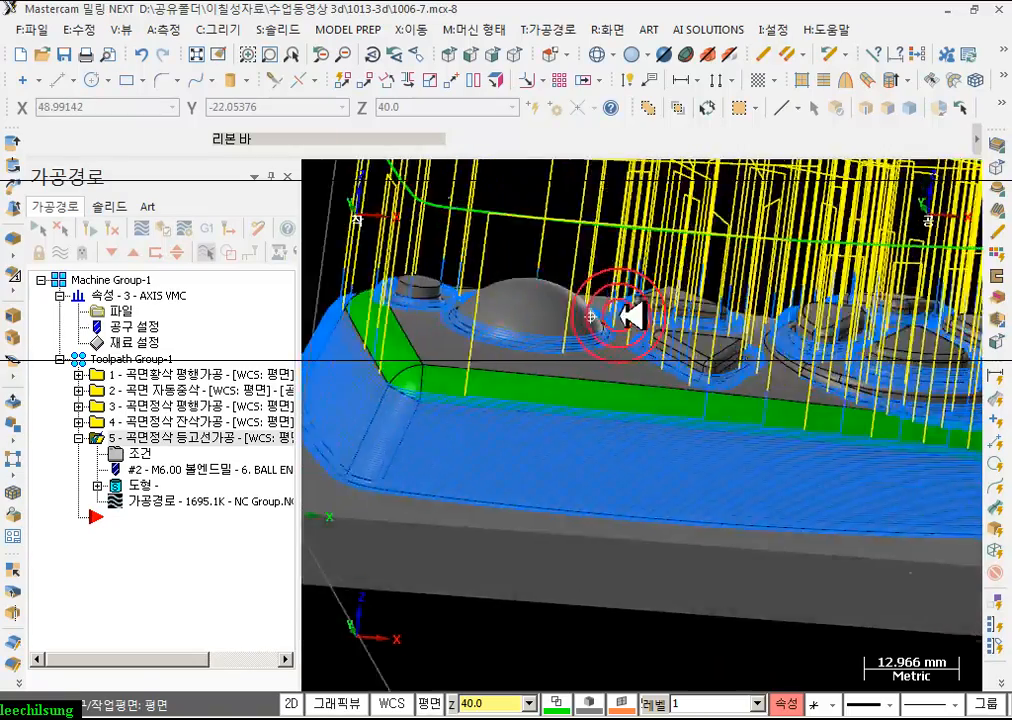
pyautogui.scroll(-3, 590, 330)
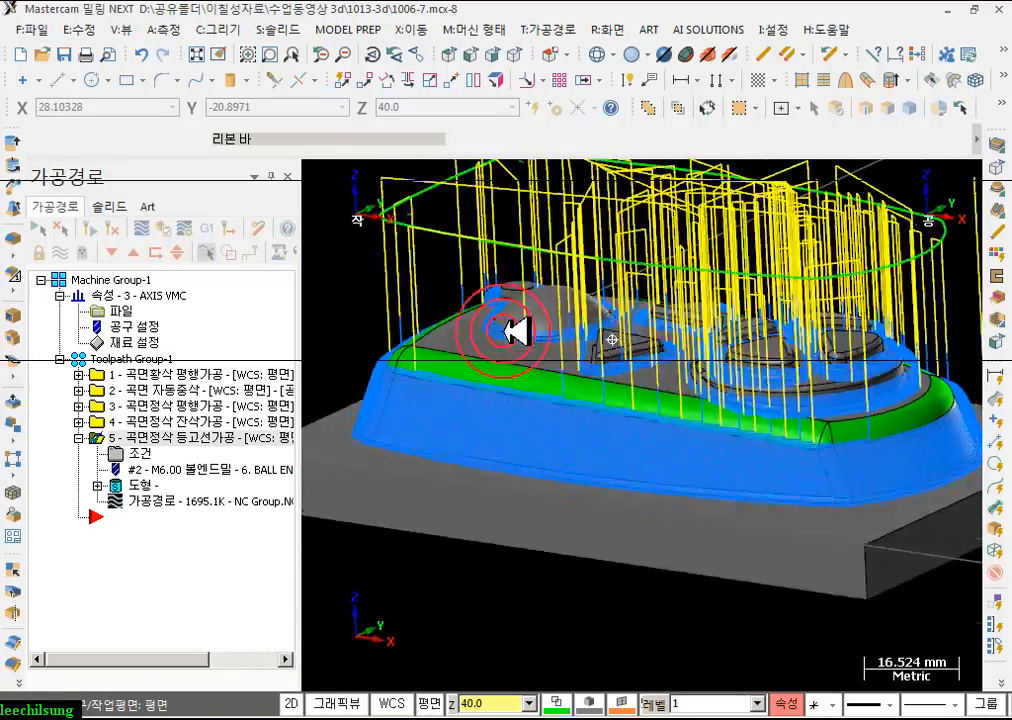
pyautogui.scroll(3, 761, 431)
pyautogui.moveTo(761, 431); pyautogui.dragTo(740, 440, button='middle')
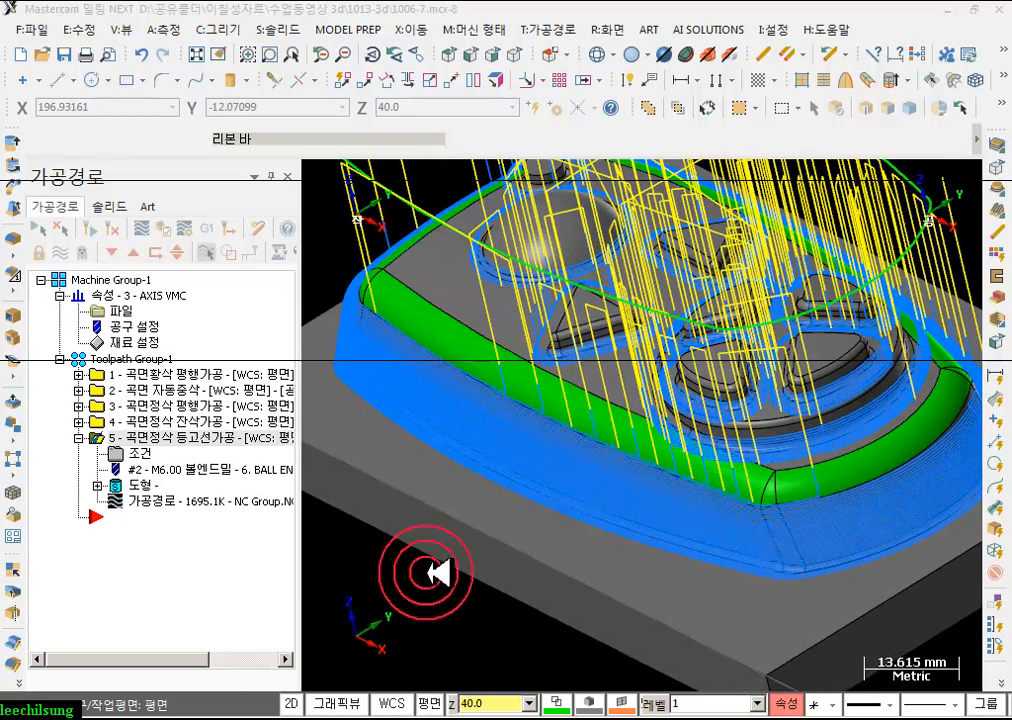
pyautogui.click(78, 438)
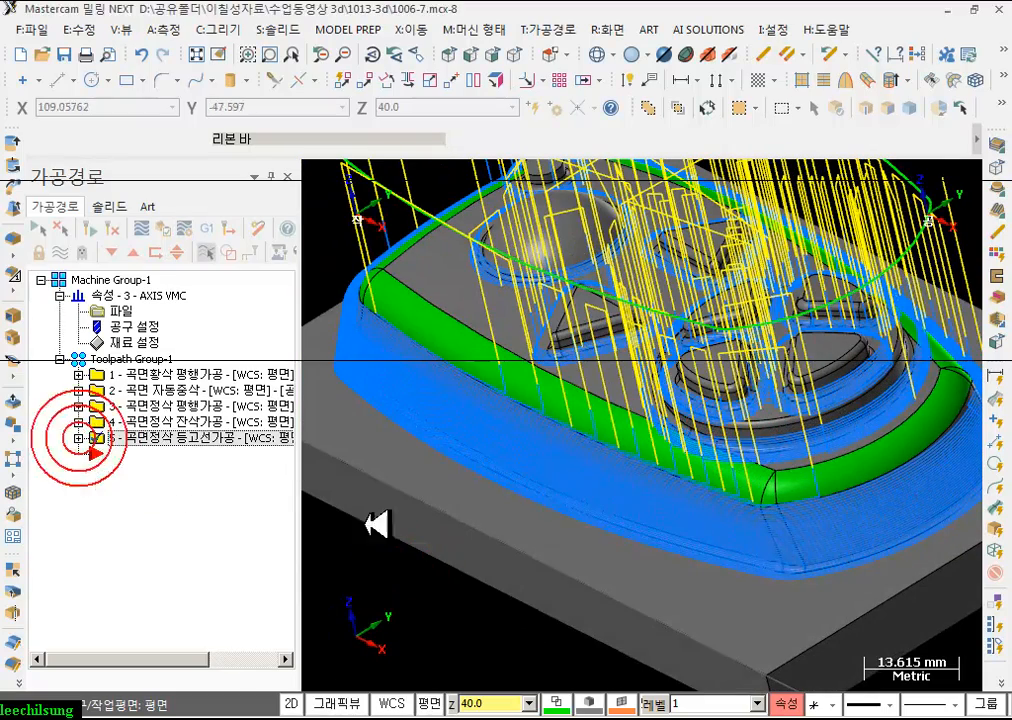
pyautogui.scroll(-5, 465, 537)
pyautogui.moveTo(568, 409); pyautogui.dragTo(700, 316, button='middle')
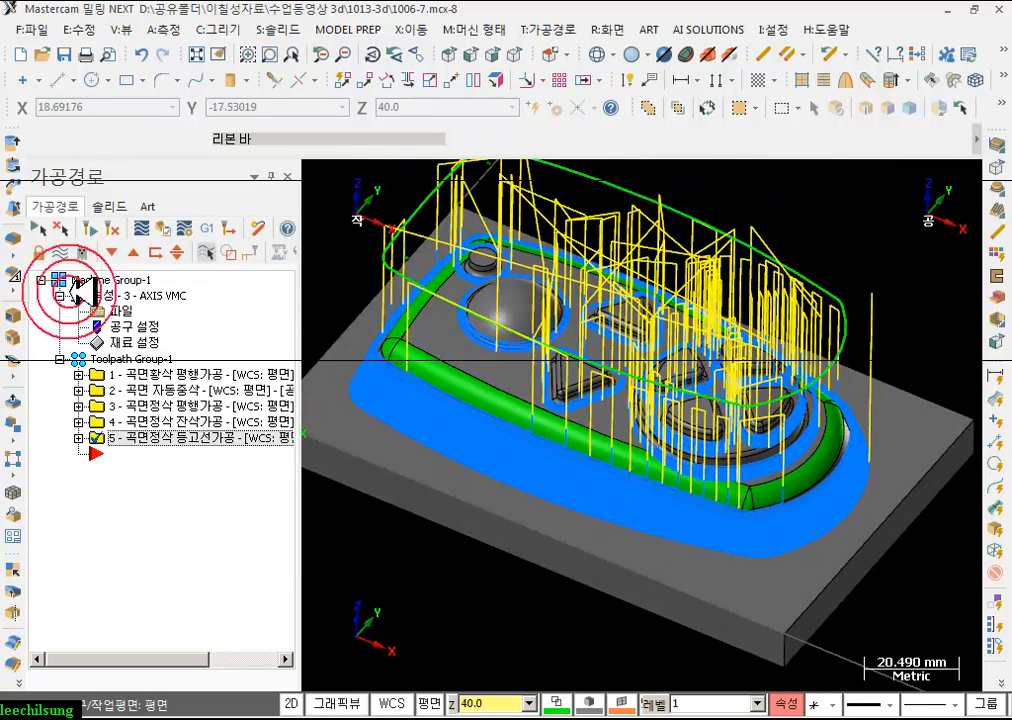
# - Hide the contour finish toolpath and start a surface finish shallow toolpath with the whole model as drive surfaces
pyautogui.click(64, 253)
pyautogui.scroll(-1, 542, 361)
pyautogui.click(551, 29)
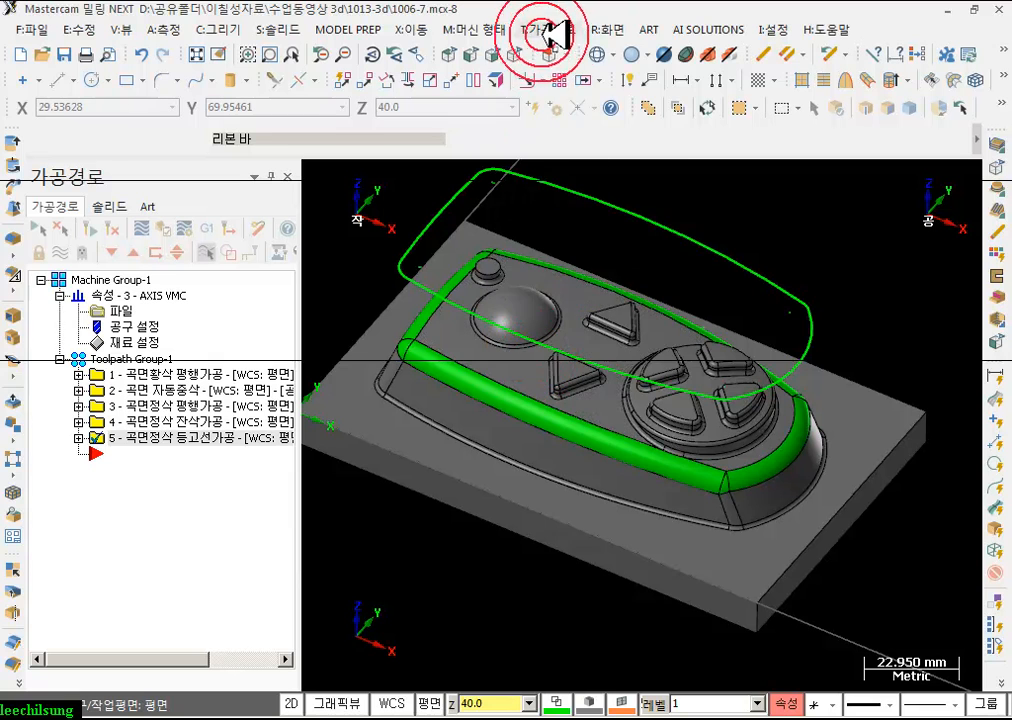
pyautogui.click(551, 208)
pyautogui.click(778, 255)
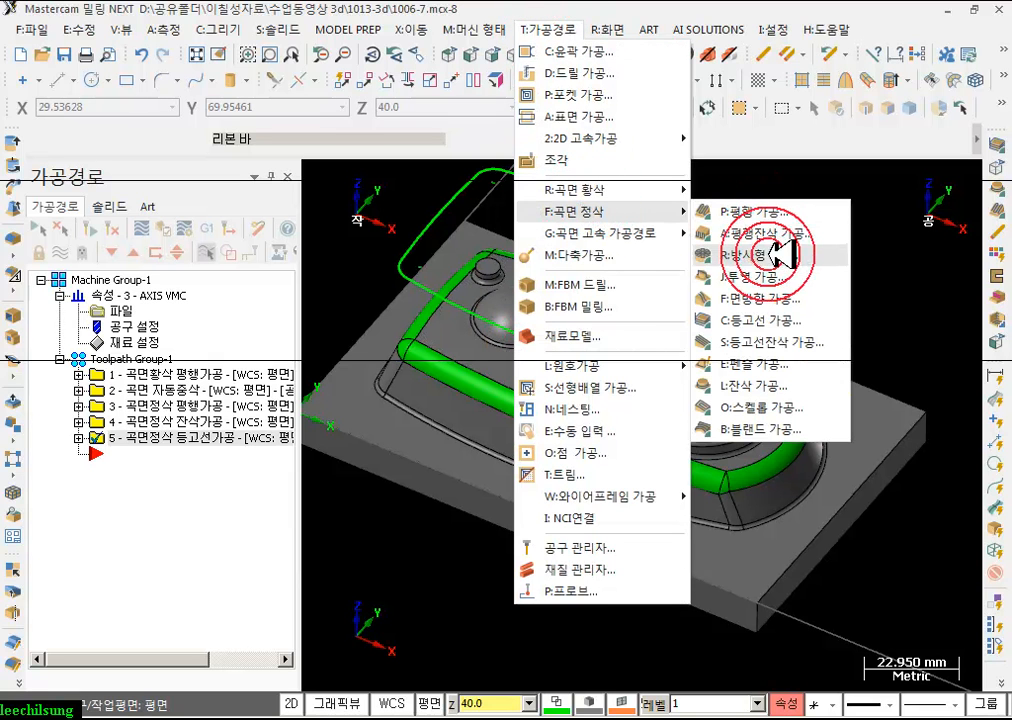
pyautogui.click(790, 342)
pyautogui.click(757, 373)
pyautogui.click(690, 522)
pyautogui.click(876, 384)
pyautogui.doubleClick(876, 362)
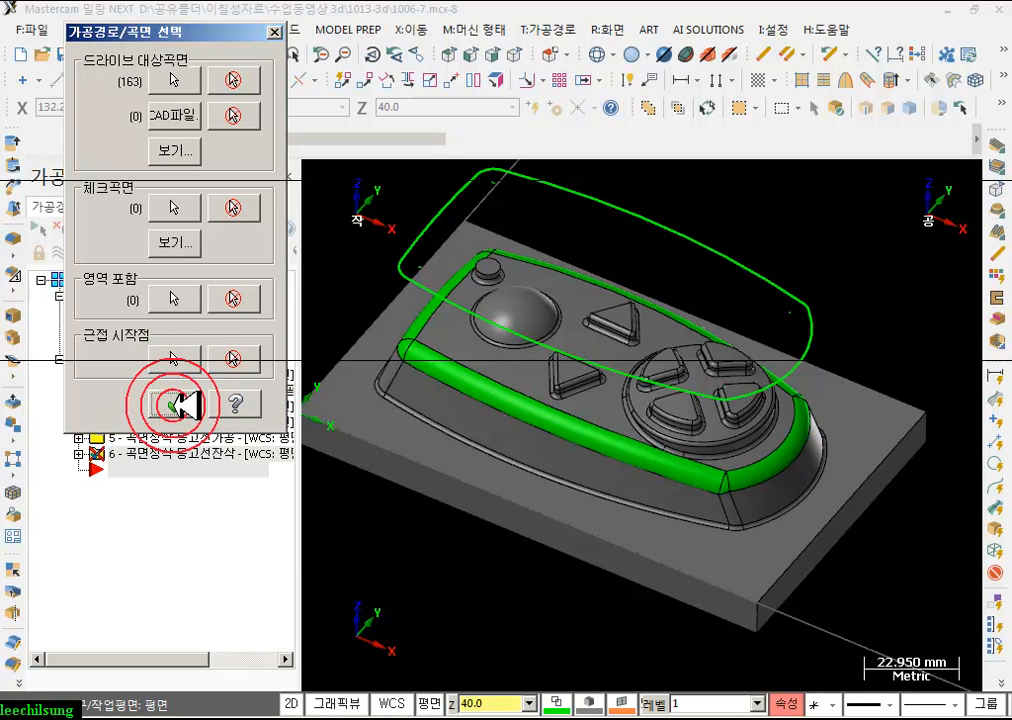
# - Chain the closed green wireframe outline above the model as the containment boundary and accept the surface selection
pyautogui.click(174, 300)
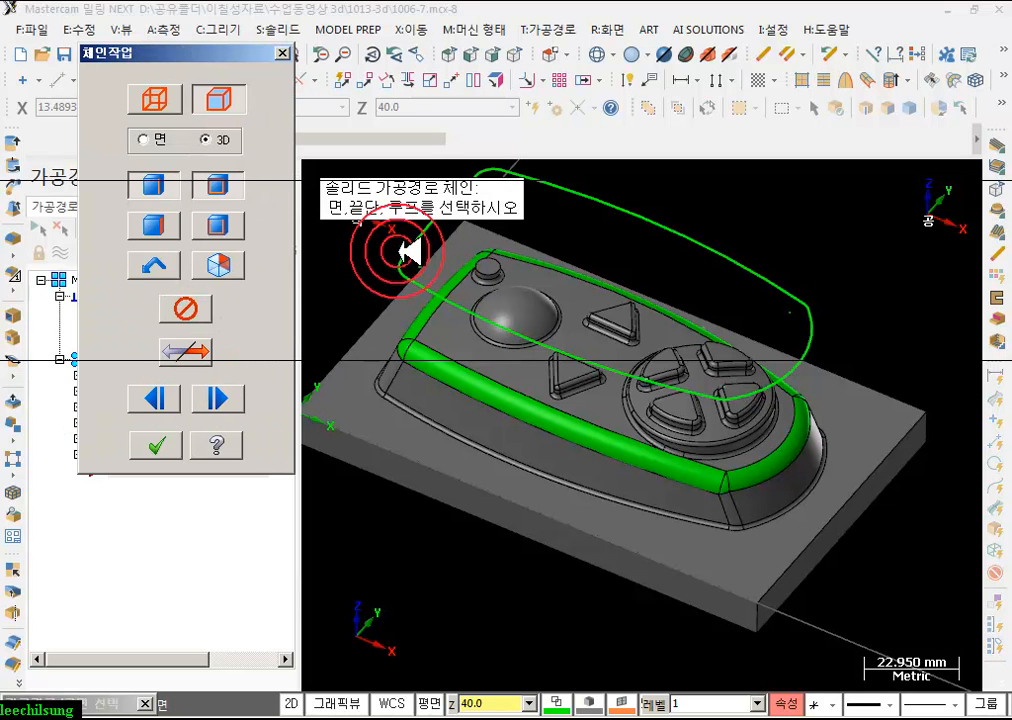
pyautogui.click(156, 97)
pyautogui.click(405, 250)
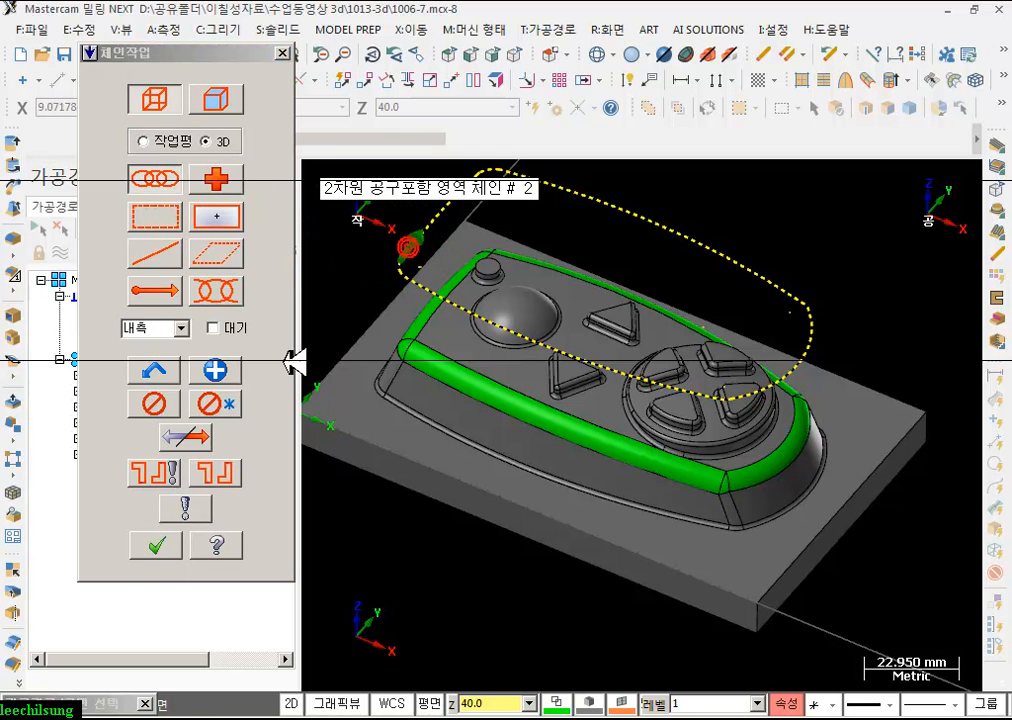
pyautogui.click(152, 540)
pyautogui.click(172, 403)
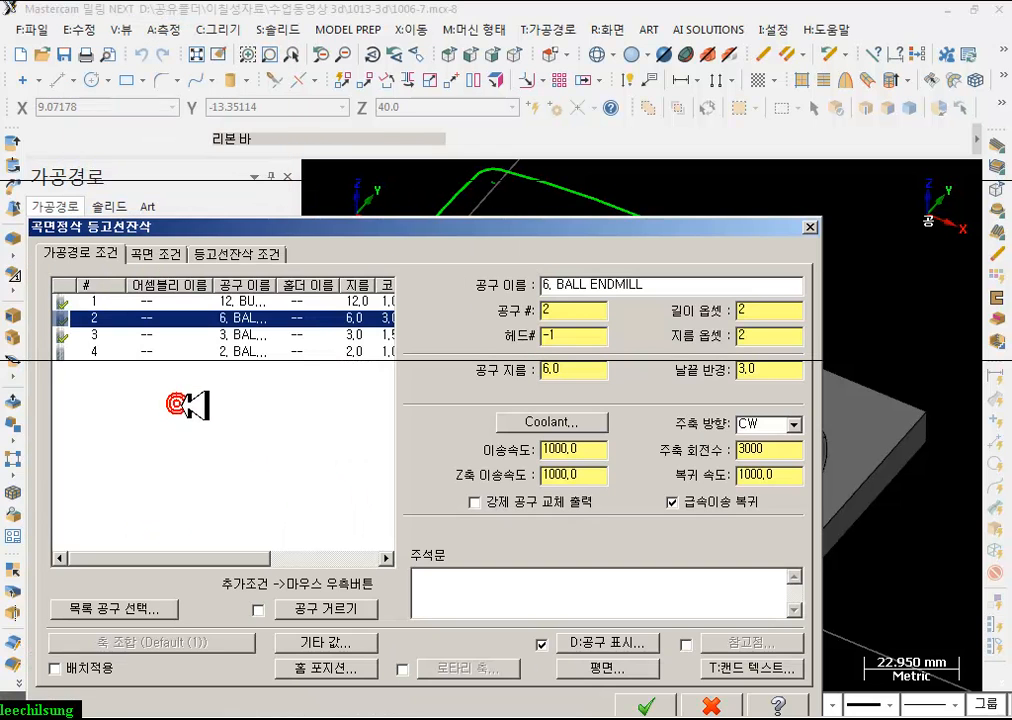
# - Set the shallow finish to zigzag cutting with a 0.3 maximum stepover, a 45 end slope angle and a 0.5 cut extension, and generate it
pyautogui.moveTo(255, 226); pyautogui.dragTo(334, 60)
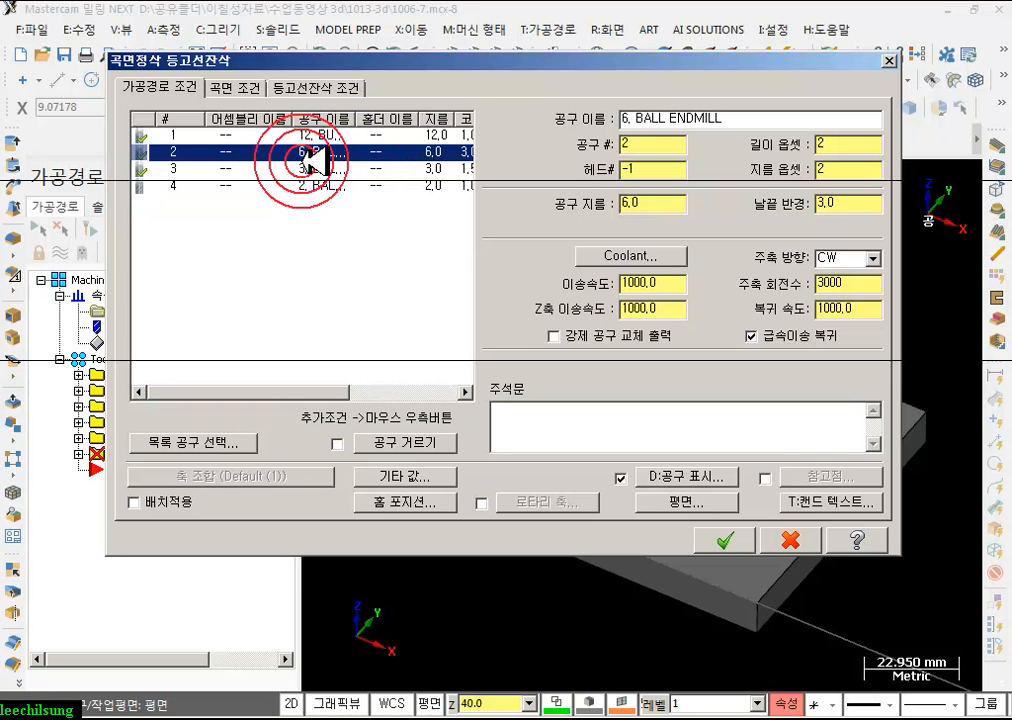
pyautogui.click(238, 88)
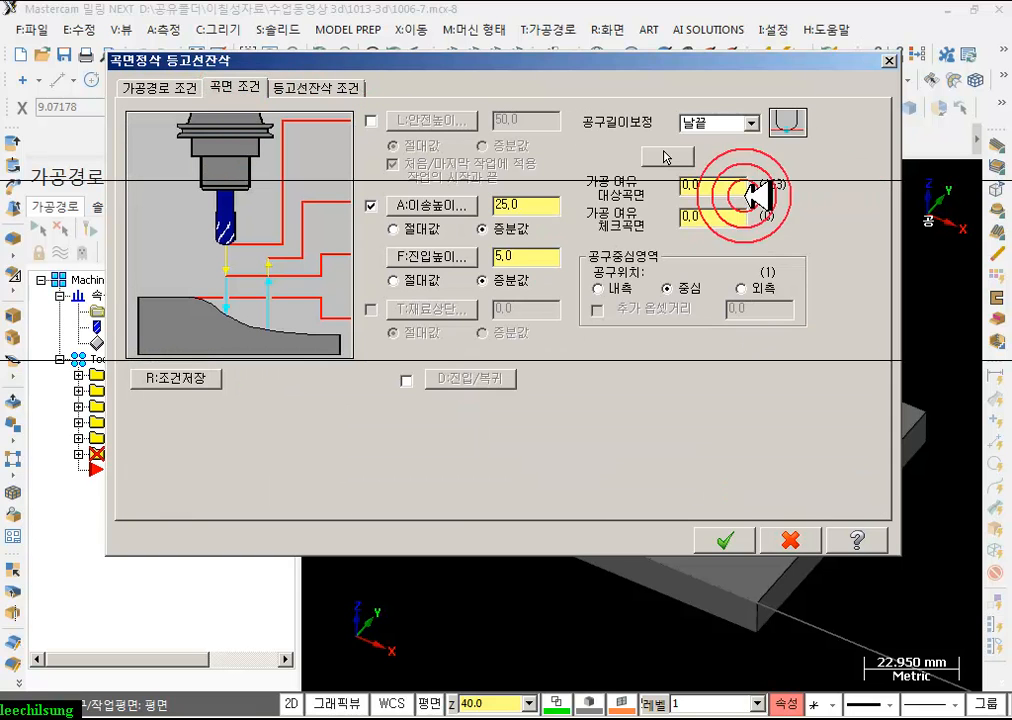
pyautogui.click(345, 87)
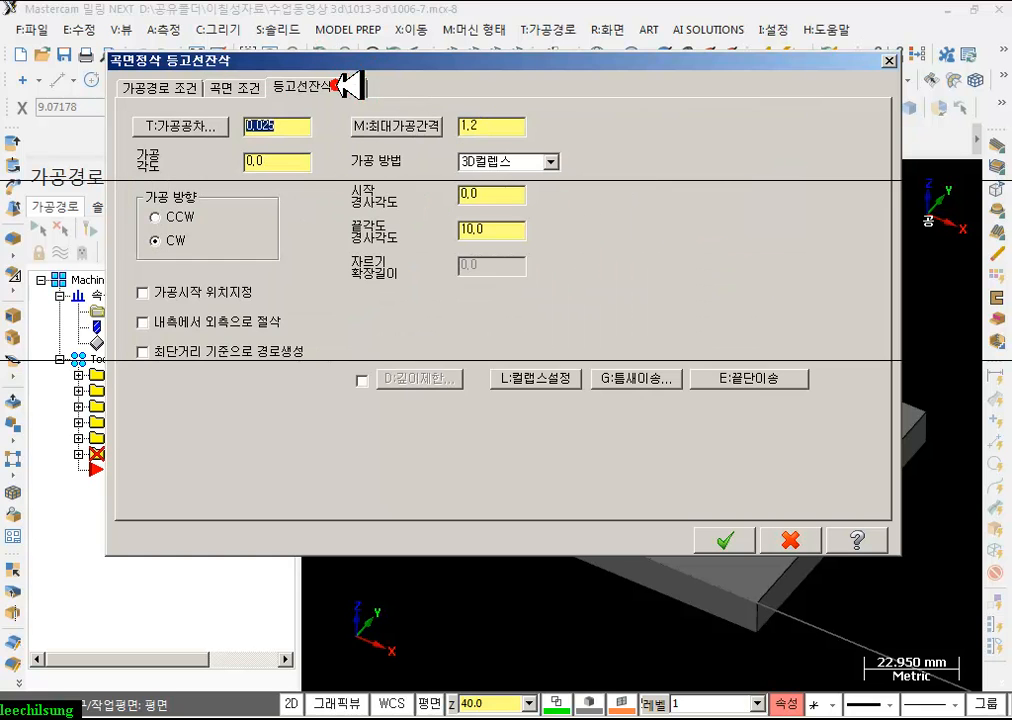
pyautogui.click(240, 87)
pyautogui.click(310, 87)
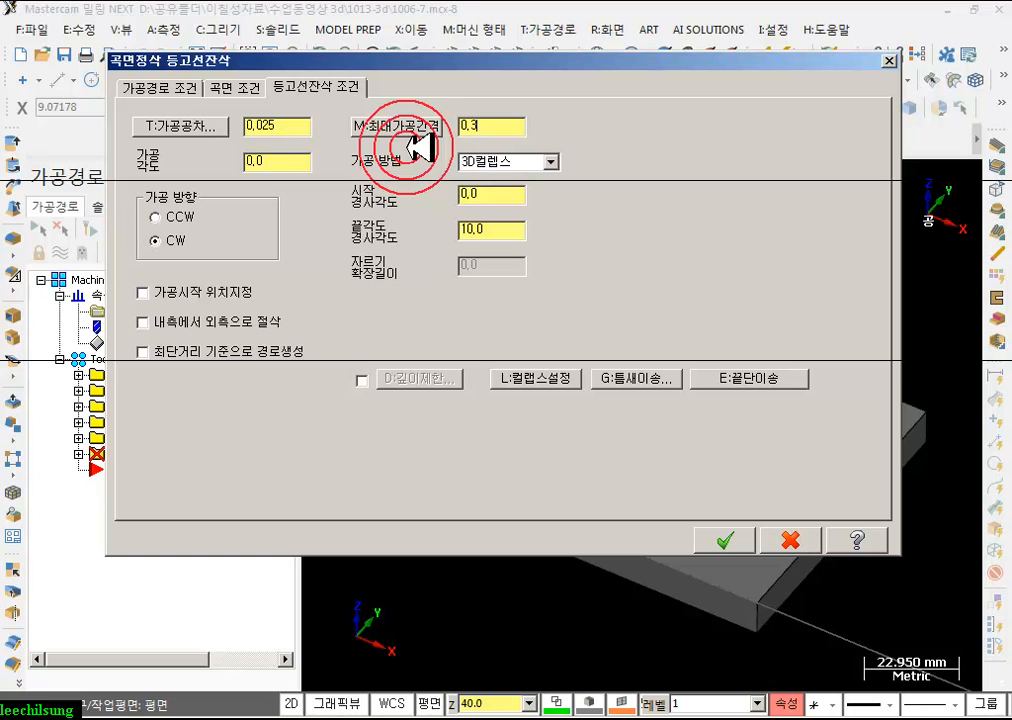
pyautogui.click(515, 160)
pyautogui.click(512, 180)
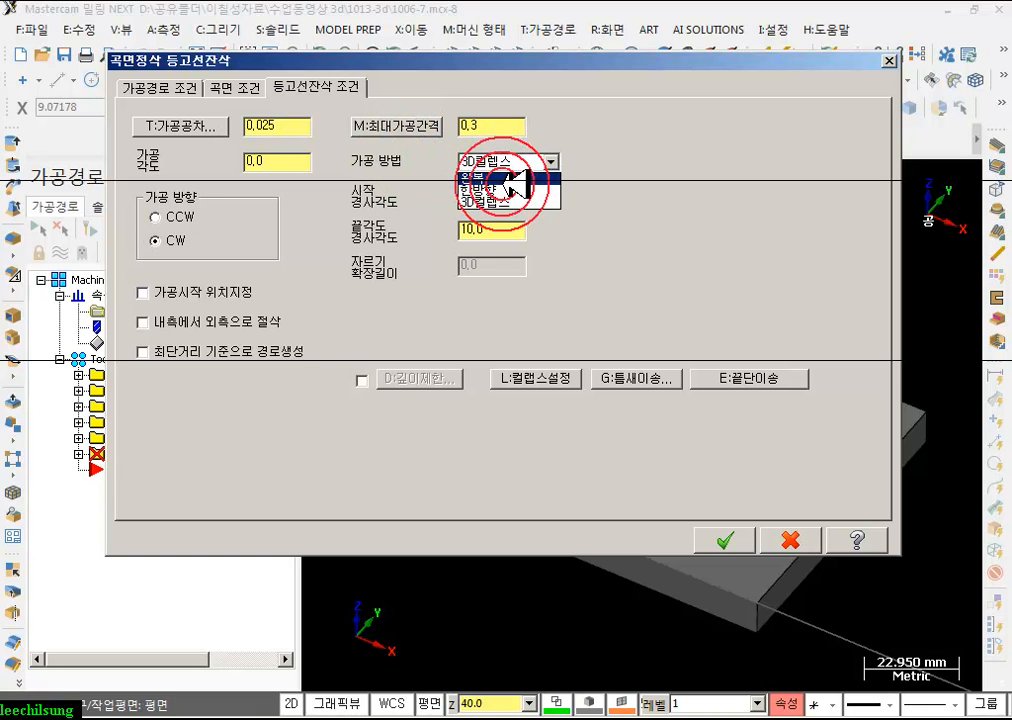
pyautogui.doubleClick(507, 230)
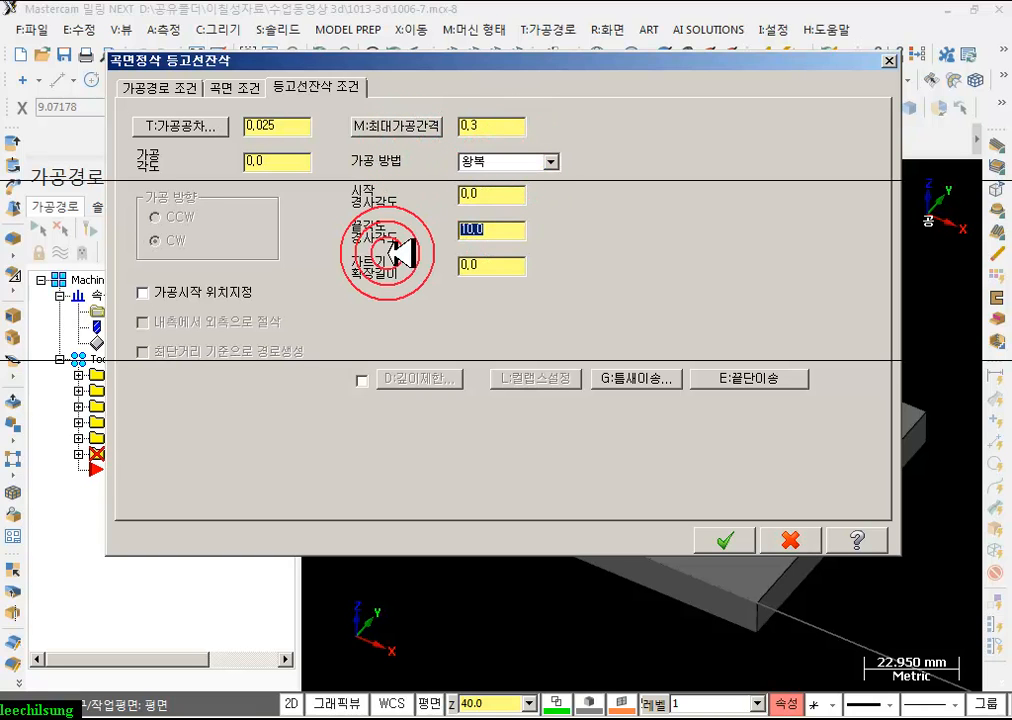
pyautogui.doubleClick(500, 268)
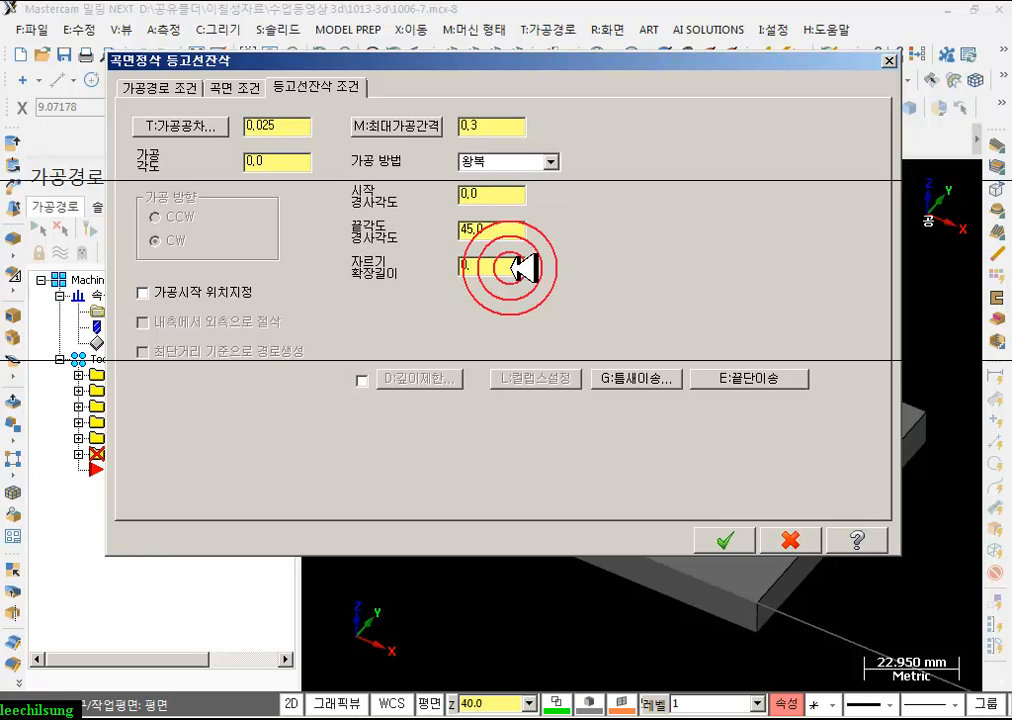
pyautogui.click(505, 231)
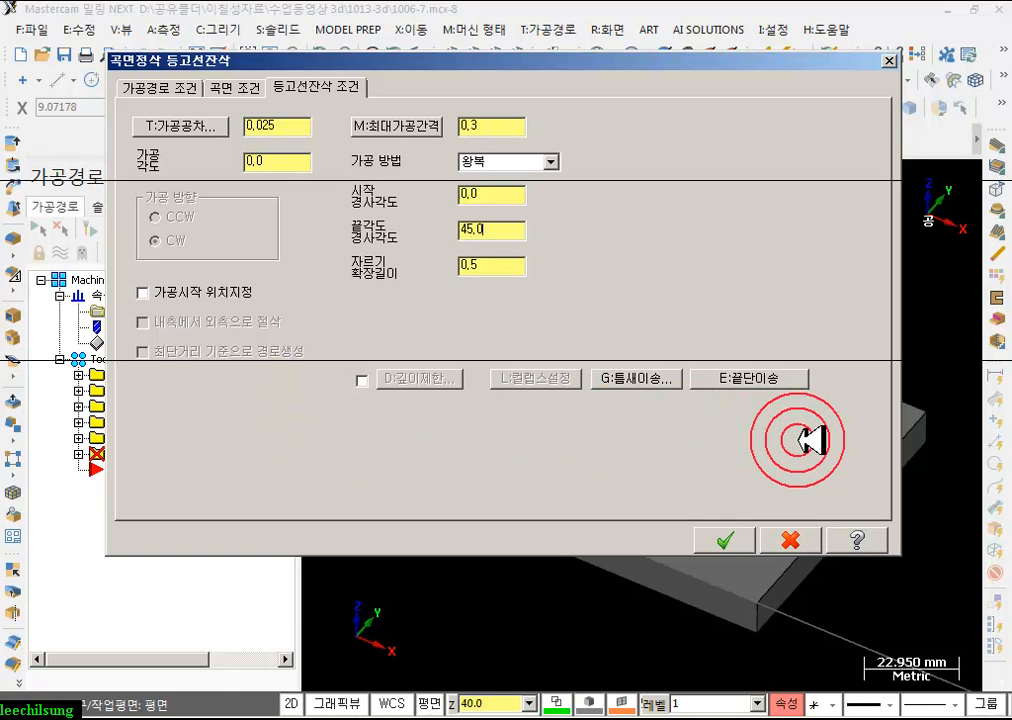
pyautogui.click(725, 540)
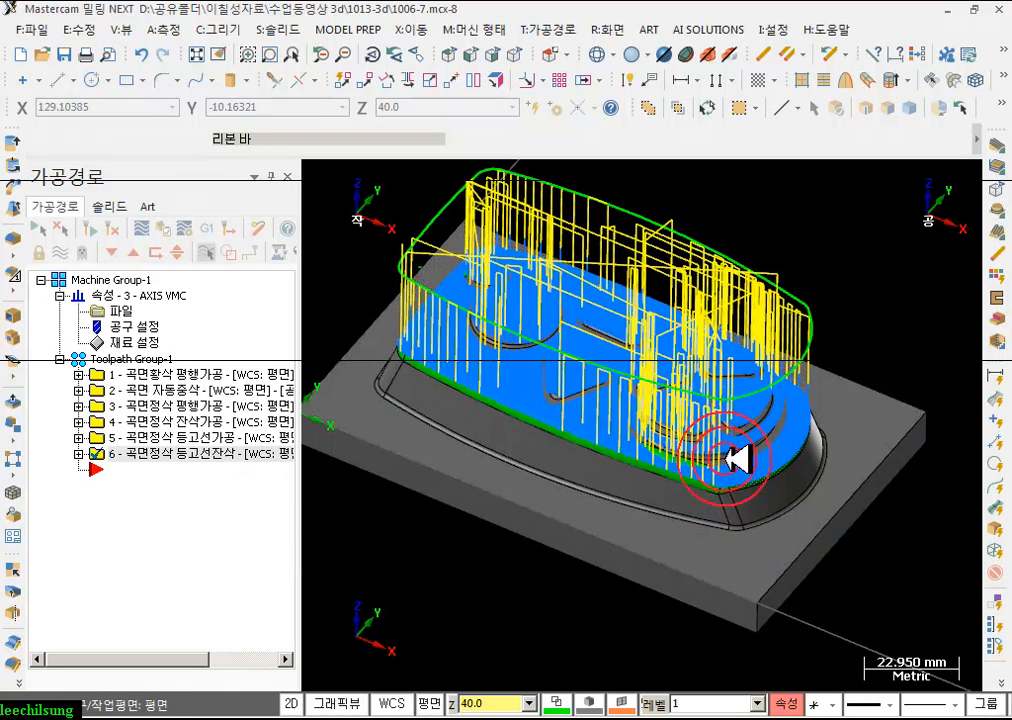
# - Examine the shallow finish toolpath over the model's top surfaces, from above and in angled views
pyautogui.scroll(2, 648, 415)
pyautogui.scroll(3, 637, 414)
pyautogui.scroll(-1, 745, 375)
pyautogui.moveTo(748, 372)
pyautogui.mouseDown(button='middle')
pyautogui.moveTo(730, 338)
pyautogui.moveTo(678, 323)
pyautogui.moveTo(644, 330)
pyautogui.moveTo(623, 314)
pyautogui.moveTo(600, 330)
pyautogui.moveTo(734, 330)
pyautogui.moveTo(759, 373)
pyautogui.mouseUp(button='middle')
pyautogui.scroll(-3, 668, 357)
pyautogui.moveTo(668, 357); pyautogui.dragTo(716, 393, button='middle')
pyautogui.scroll(-4, 720, 390)
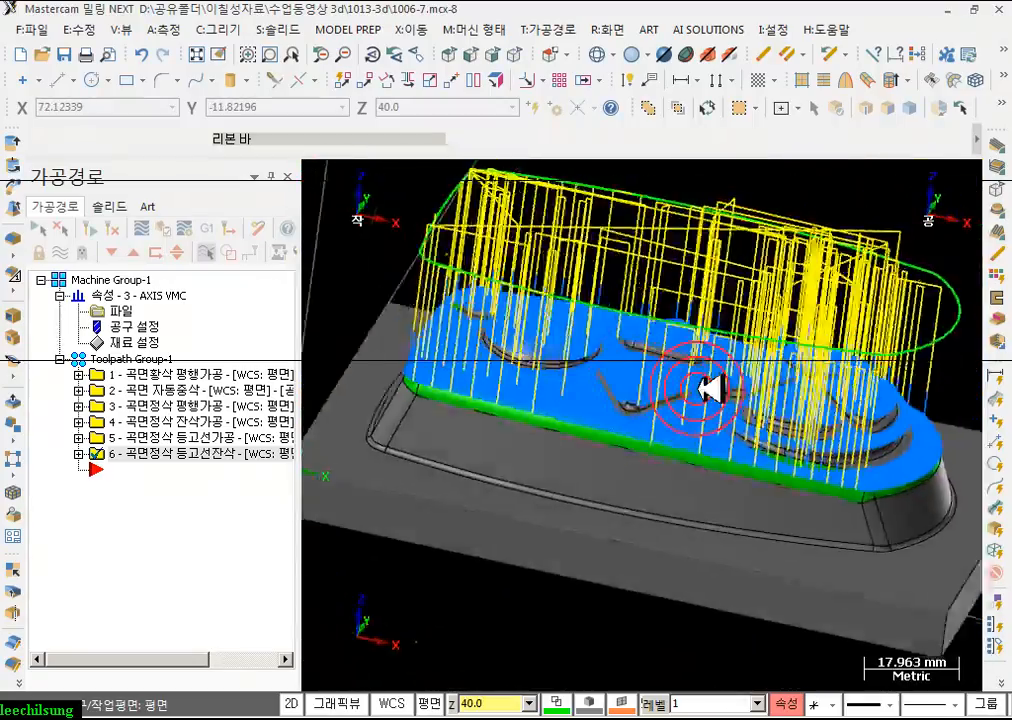
pyautogui.click(462, 64)
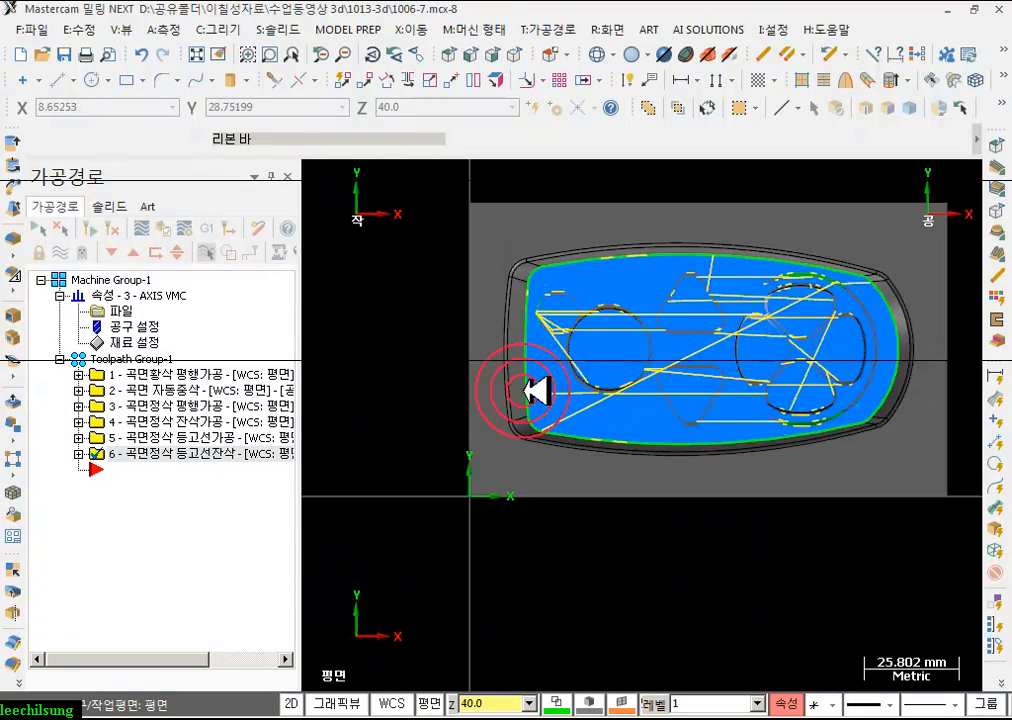
pyautogui.moveTo(866, 346); pyautogui.dragTo(462, 355, button='middle')
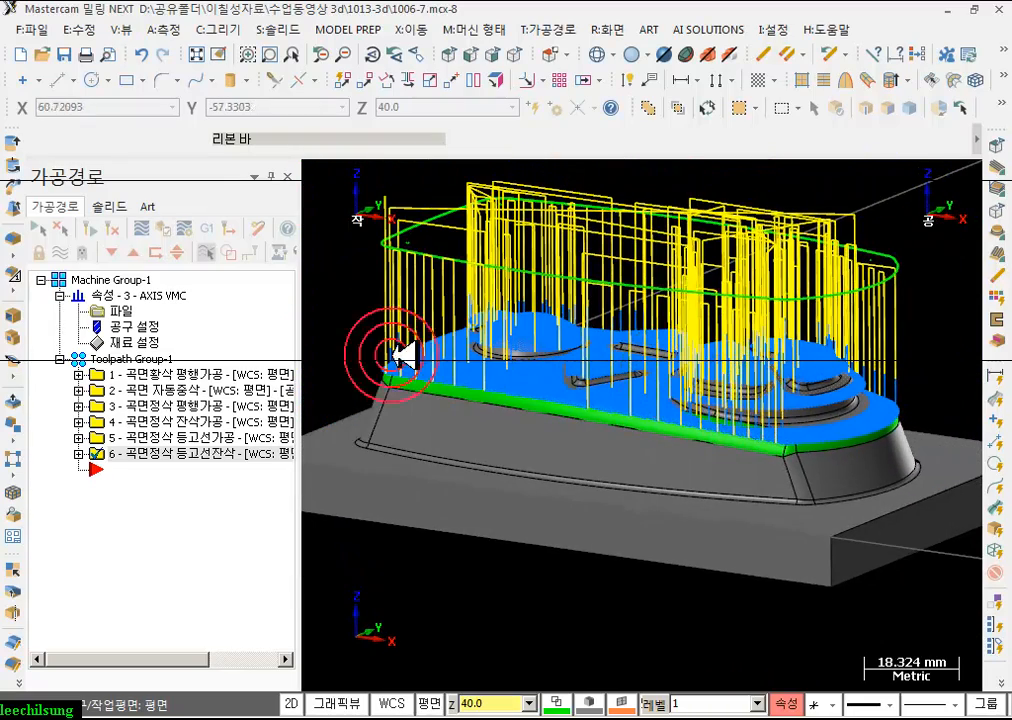
# - Edit the shallow finish's gap settings to a 3.0 gap distance with optimized cut order, and regenerate it
pyautogui.click(79, 453)
pyautogui.click(105, 469)
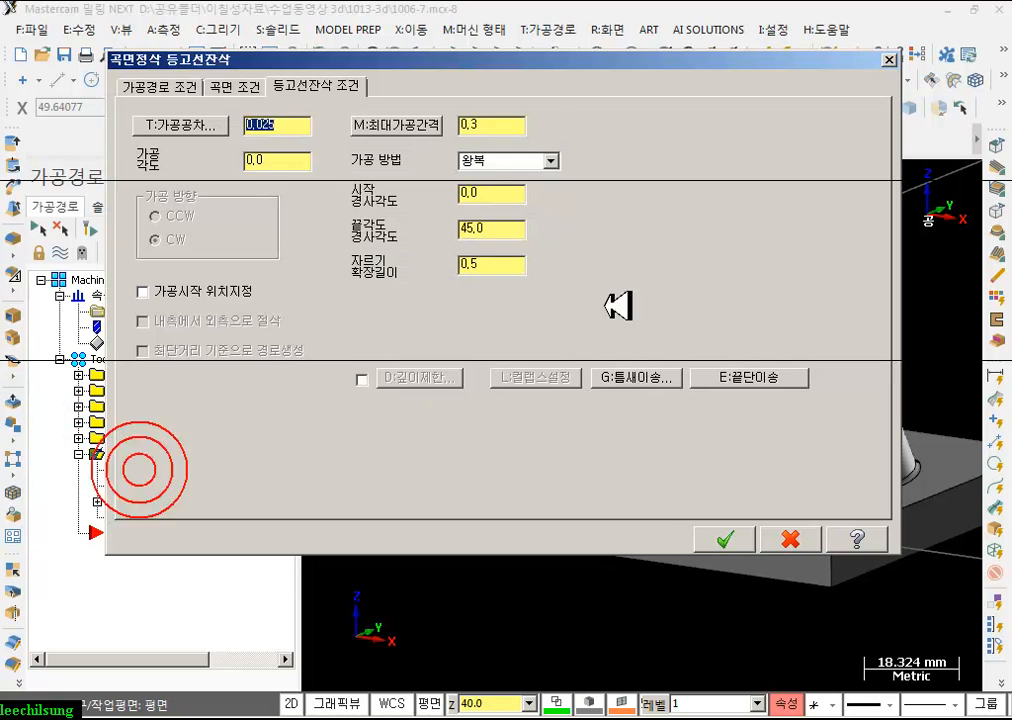
pyautogui.click(648, 377)
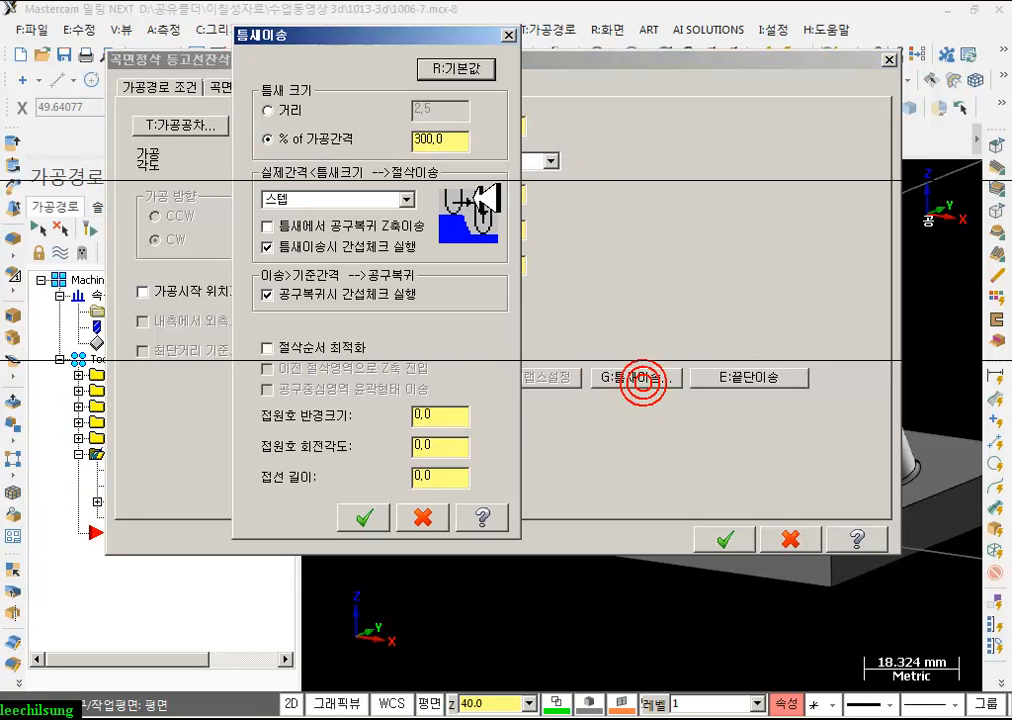
pyautogui.click(270, 111)
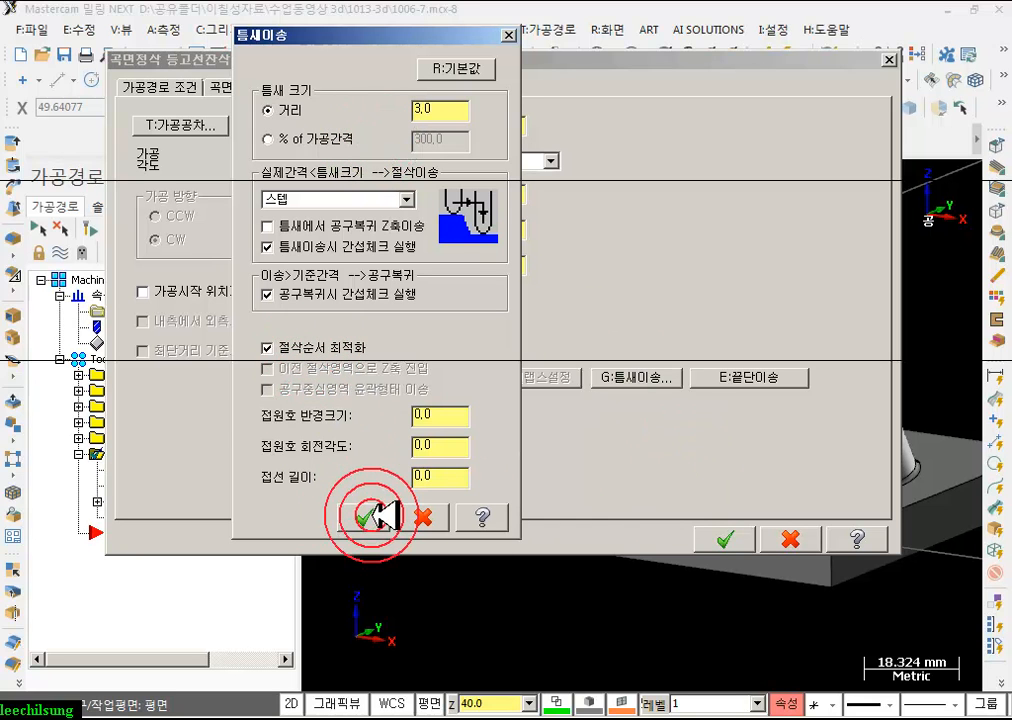
pyautogui.click(370, 515)
pyautogui.click(725, 539)
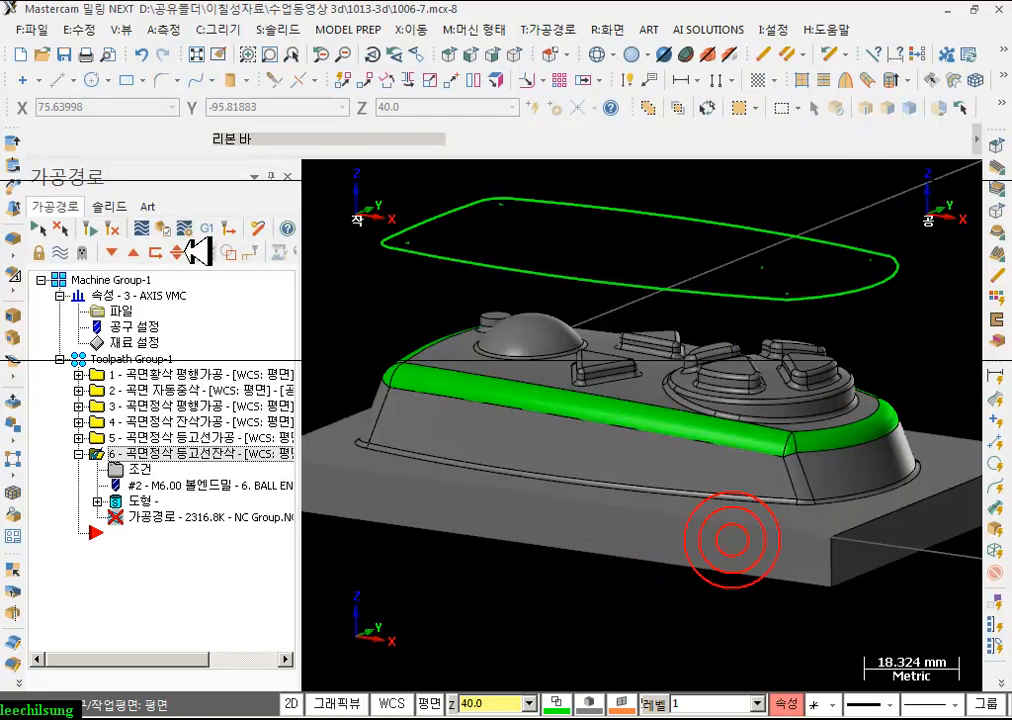
pyautogui.click(91, 227)
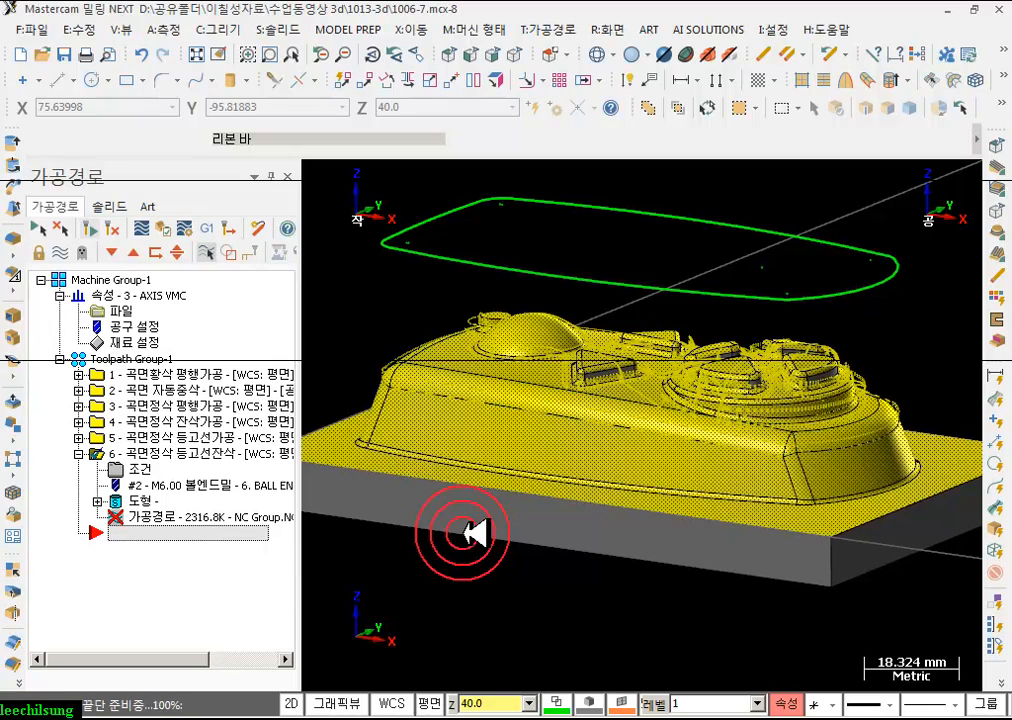
# - Display the contour finish toolpath together with the shallow finish and examine how well they cover the green edge fillet
pyautogui.scroll(4, 705, 380)
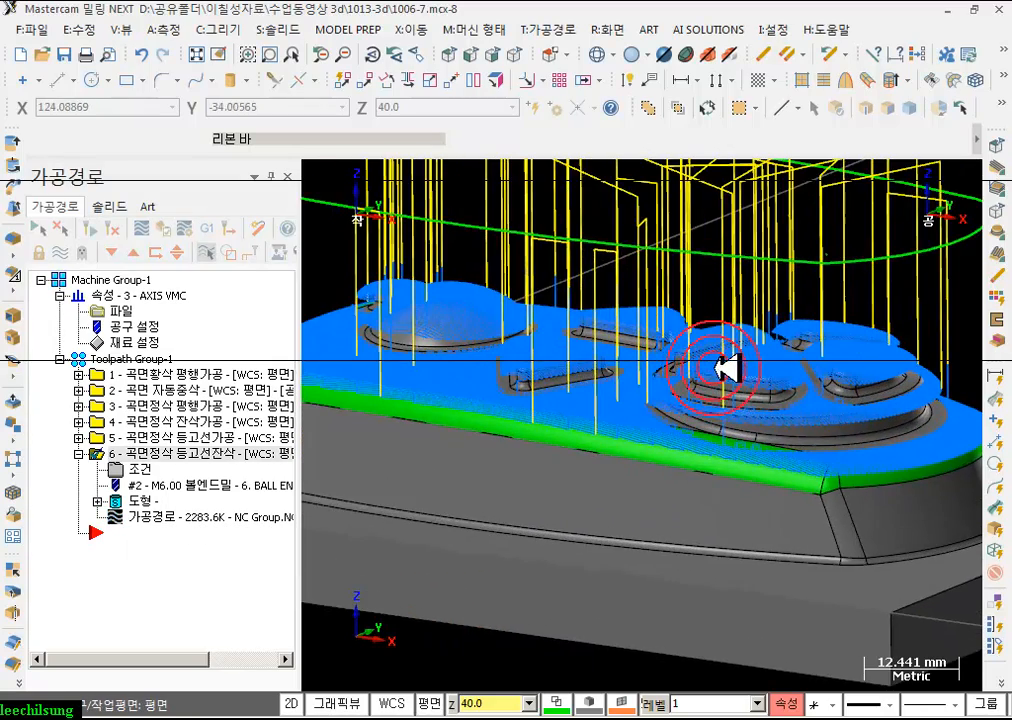
pyautogui.moveTo(726, 367); pyautogui.dragTo(614, 316, button='middle')
pyautogui.click(228, 452)
pyautogui.moveTo(228, 452); pyautogui.dragTo(102, 432)
pyautogui.moveTo(795, 490); pyautogui.dragTo(648, 410, button='middle')
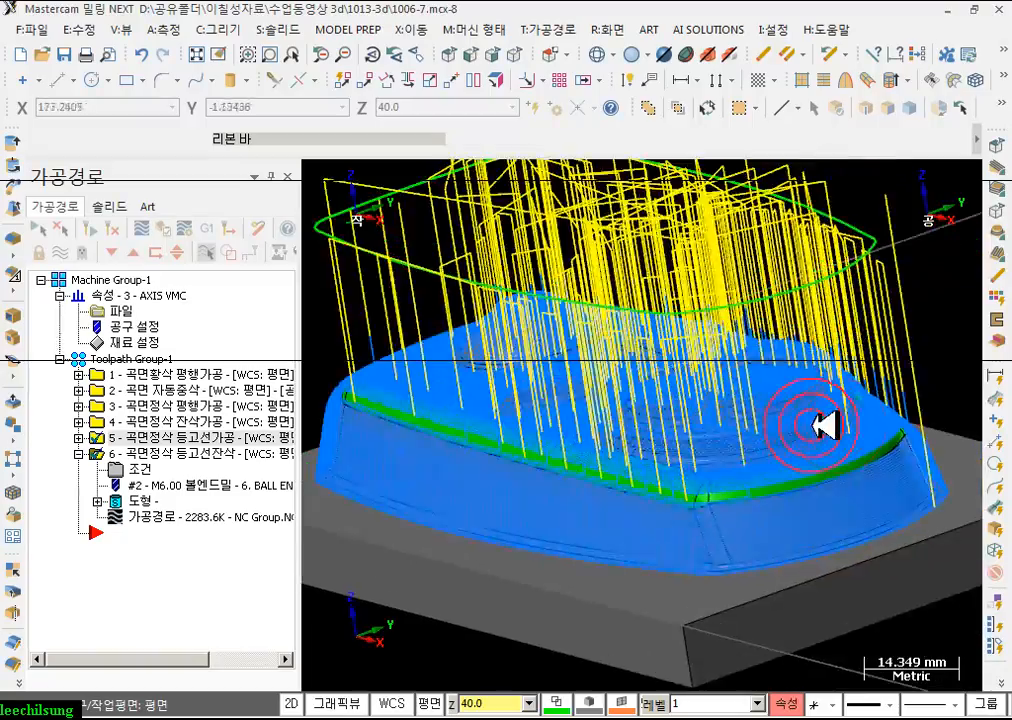
pyautogui.scroll(4, 925, 481)
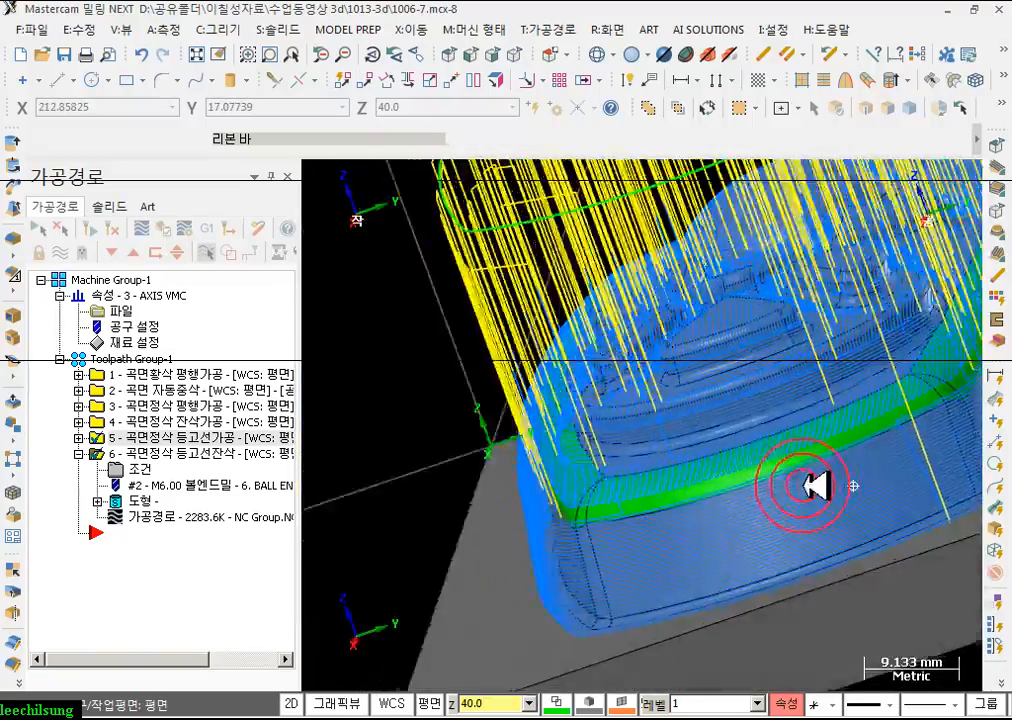
pyautogui.scroll(8, 903, 480)
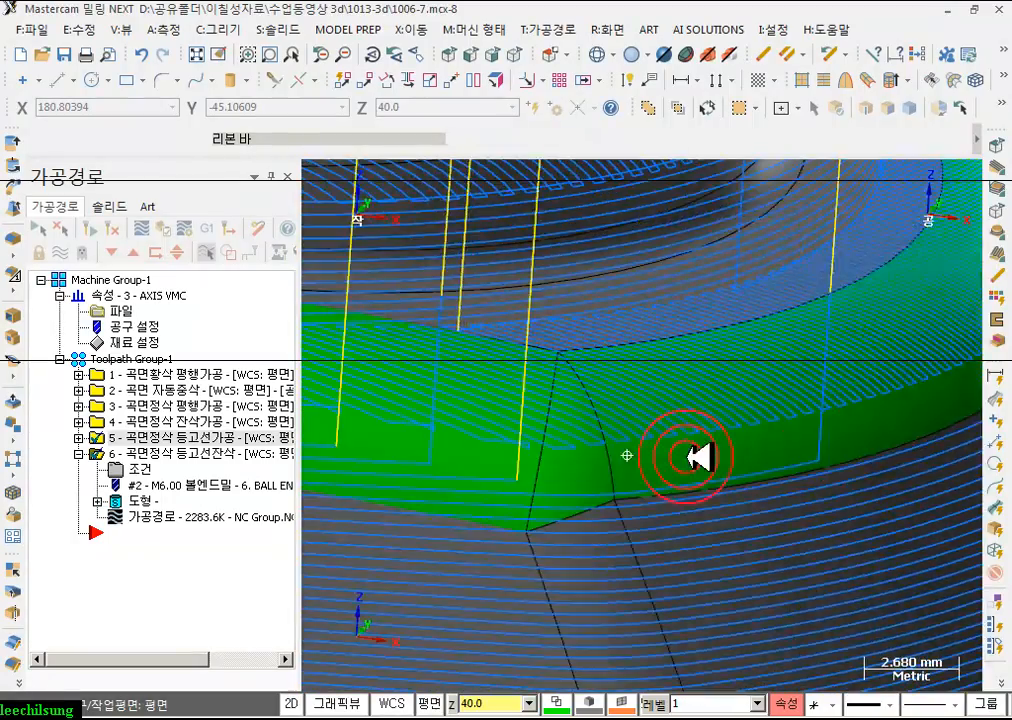
pyautogui.scroll(-5, 872, 460)
pyautogui.scroll(-1, 867, 445)
pyautogui.moveTo(864, 443); pyautogui.dragTo(831, 462, button='middle')
pyautogui.scroll(-7, 843, 452)
pyautogui.scroll(-5, 838, 462)
pyautogui.moveTo(703, 477); pyautogui.dragTo(740, 443, button='middle')
# - Set the shallow finish's tool position to outside the containment boundary and regenerate it
pyautogui.click(80, 440)
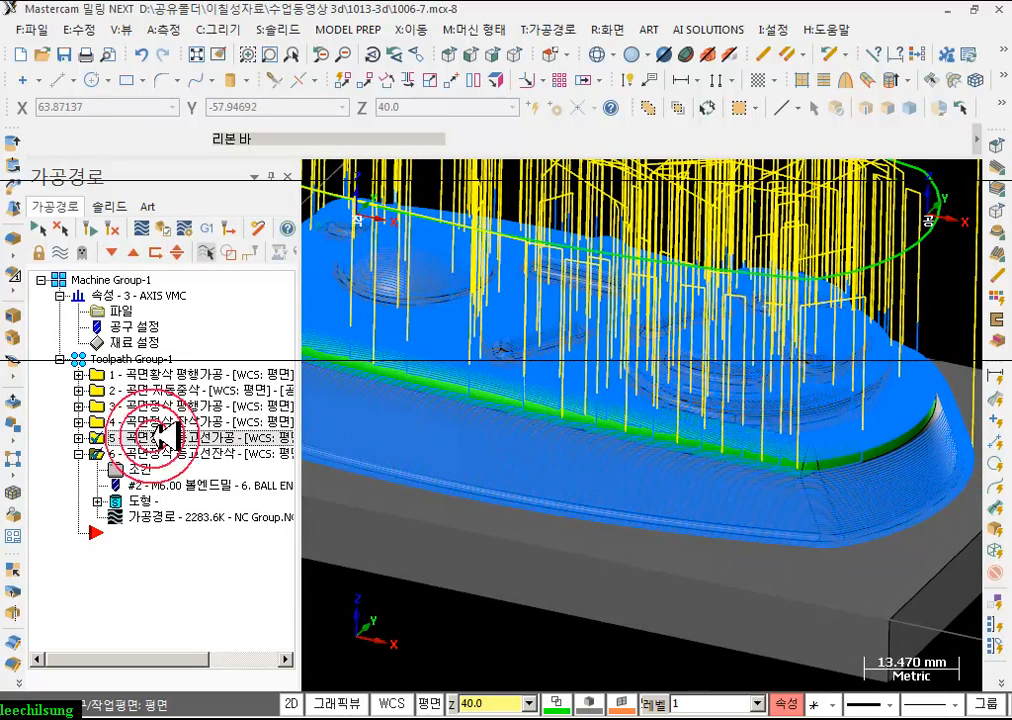
pyautogui.click(110, 469)
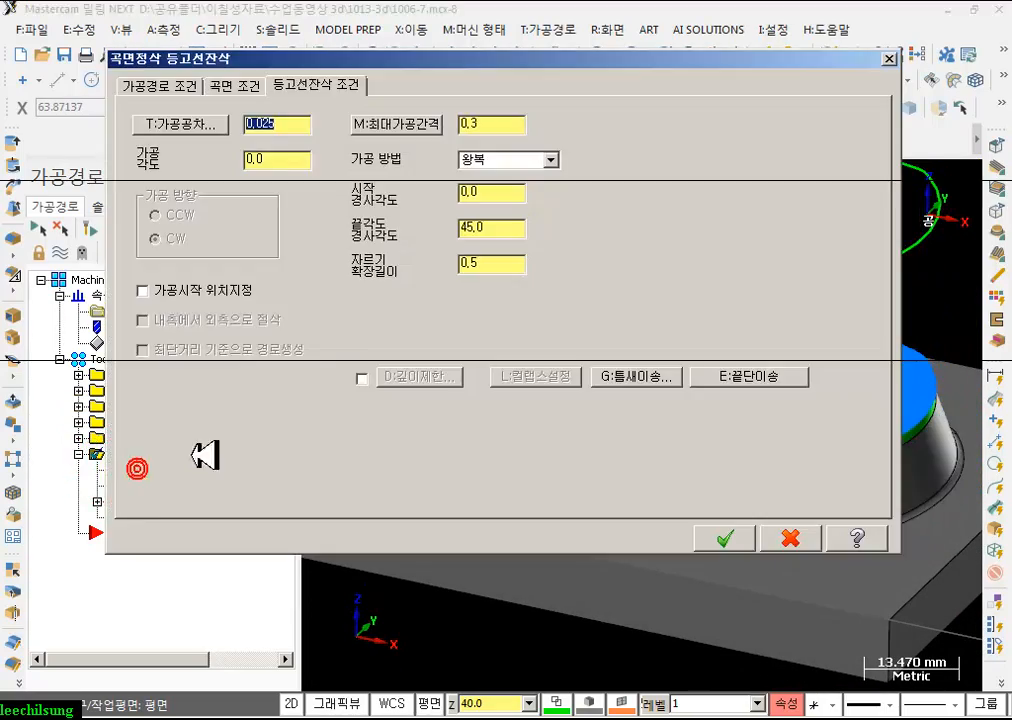
pyautogui.click(250, 88)
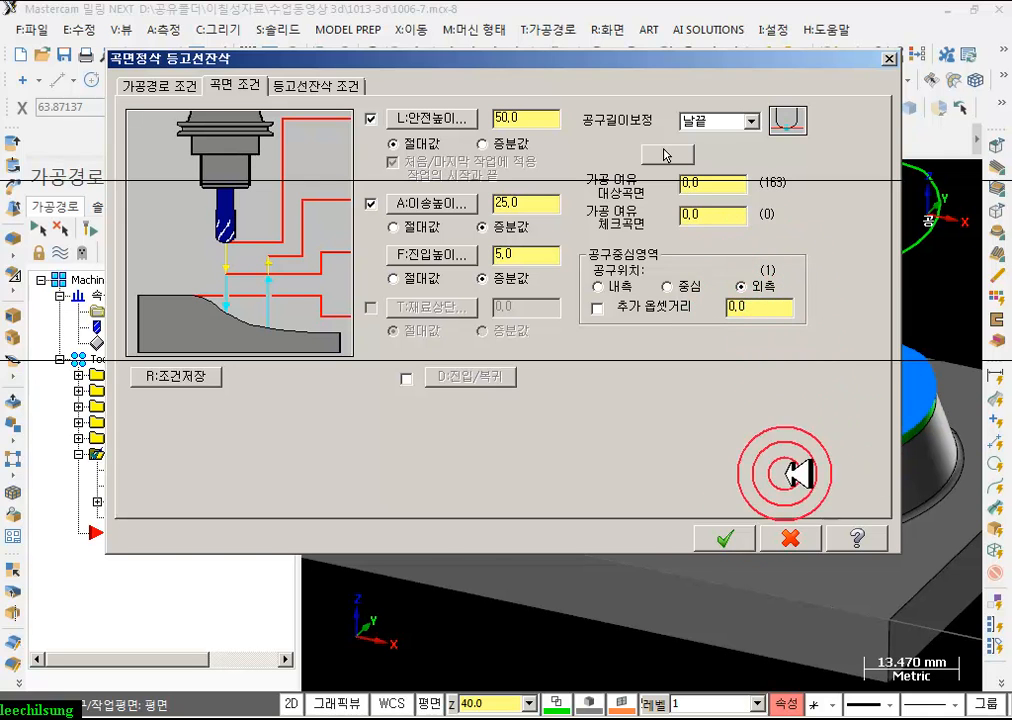
pyautogui.click(742, 538)
pyautogui.click(98, 228)
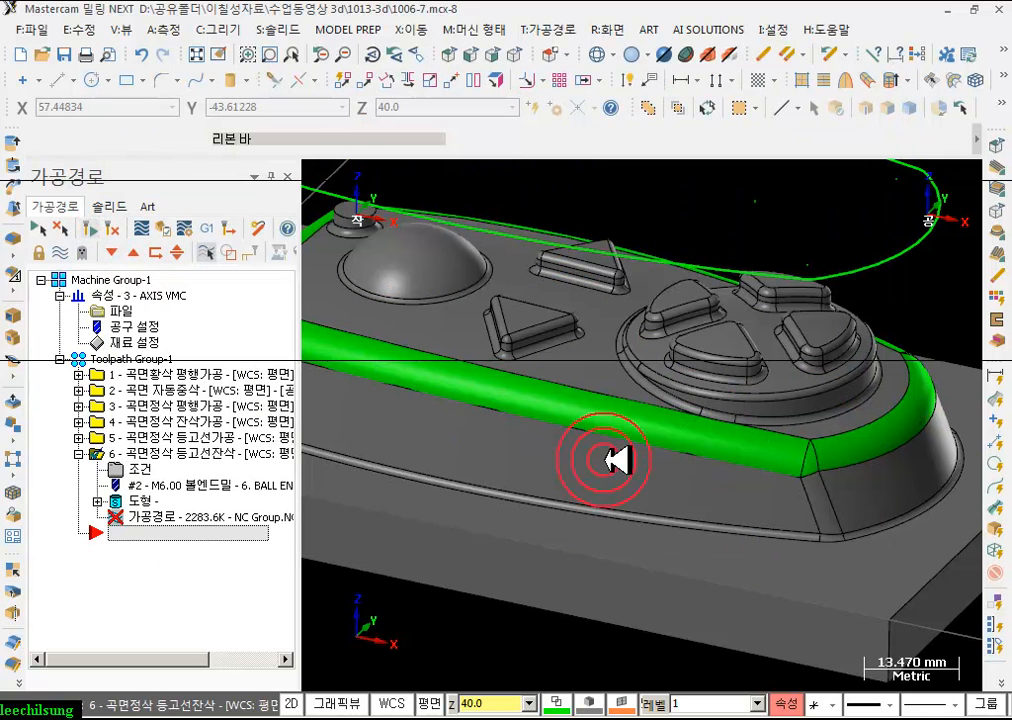
pyautogui.click(715, 479)
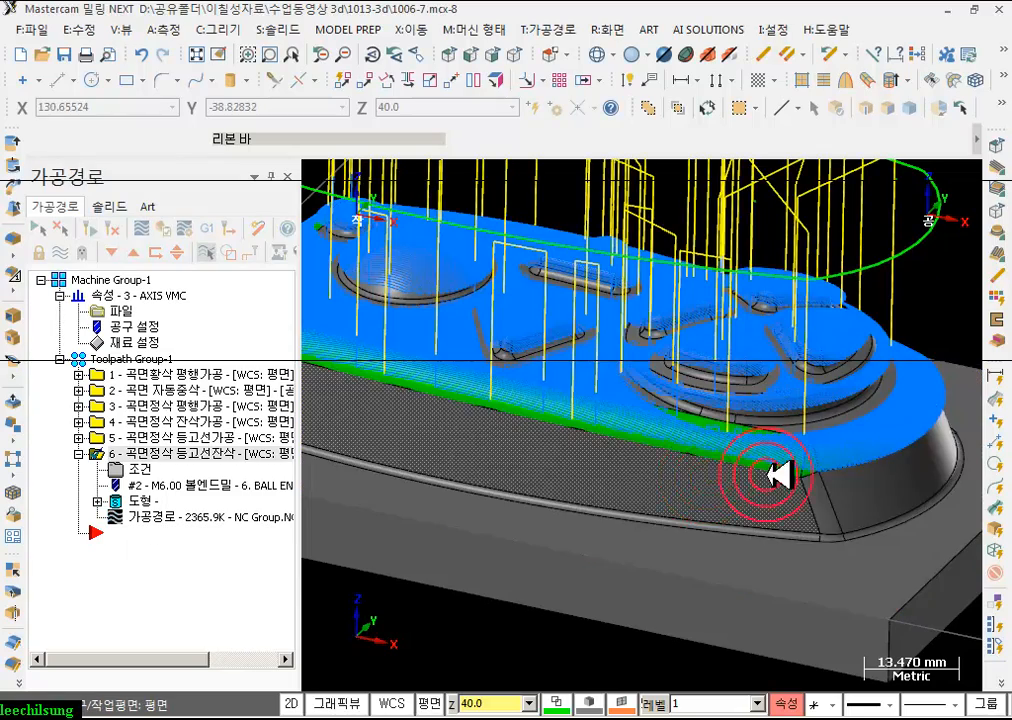
# - Examine the regenerated shallow finish with the contour finish passes, checking where they meet along the green fillet's front side
pyautogui.scroll(-5, 814, 450)
pyautogui.scroll(1, 747, 427)
pyautogui.moveTo(747, 427); pyautogui.dragTo(734, 445, button='middle')
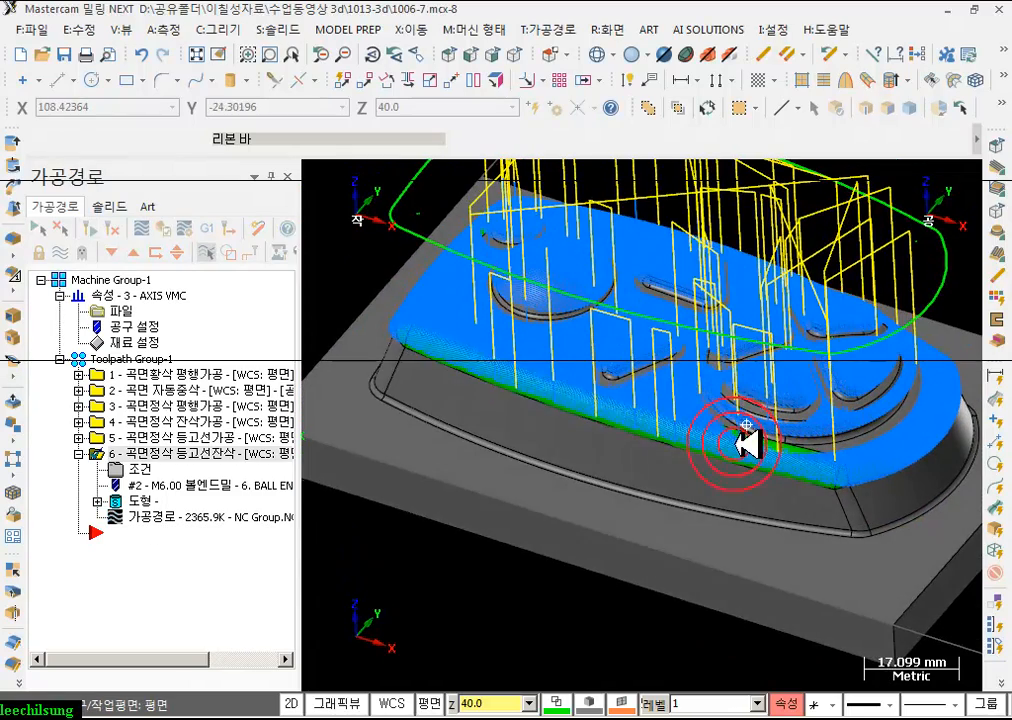
pyautogui.keyDown('ctrl'); pyautogui.click(97, 437); pyautogui.keyUp('ctrl')
pyautogui.scroll(10, 778, 427)
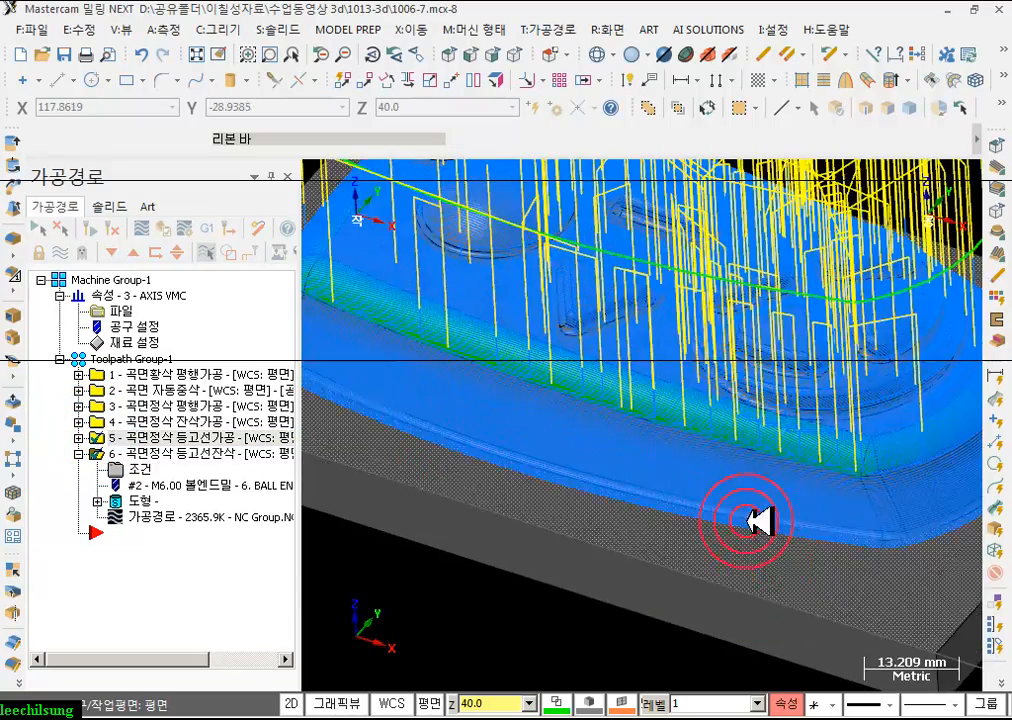
pyautogui.moveTo(776, 427); pyautogui.dragTo(777, 401, button='middle')
pyautogui.scroll(-4, 612, 404)
pyautogui.moveTo(855, 442)
pyautogui.mouseDown(button='middle')
pyautogui.moveTo(809, 441)
pyautogui.moveTo(873, 445)
pyautogui.mouseUp(button='middle')
pyautogui.scroll(-4, 520, 409)
pyautogui.scroll(15, 626, 404)
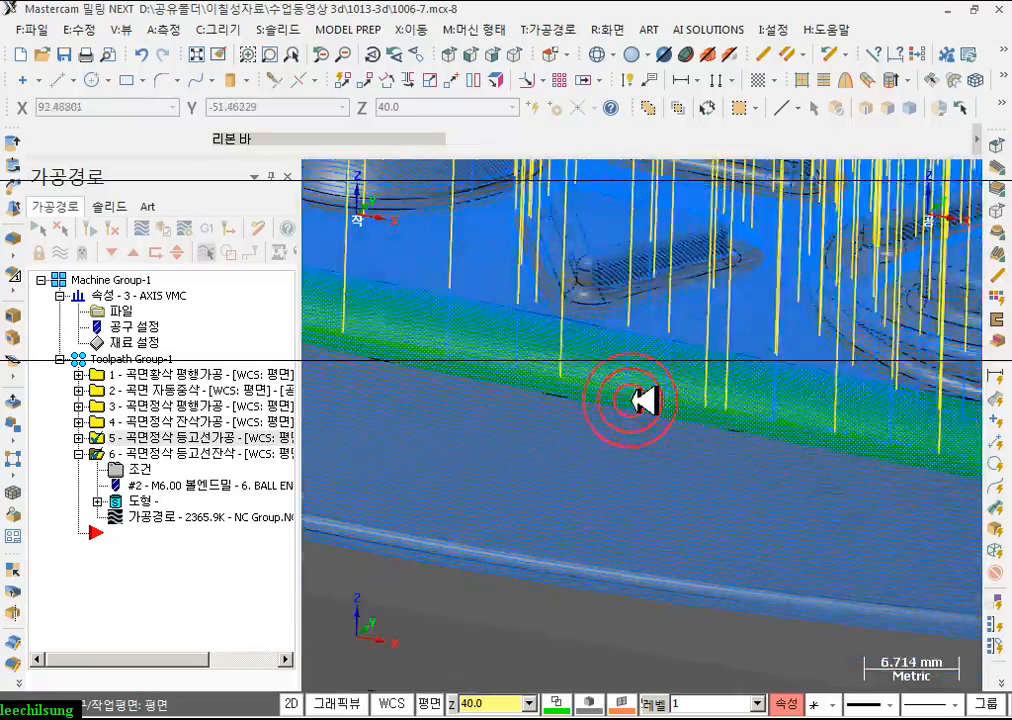
pyautogui.moveTo(635, 401); pyautogui.dragTo(872, 389, button='middle')
pyautogui.scroll(-5, 872, 389)
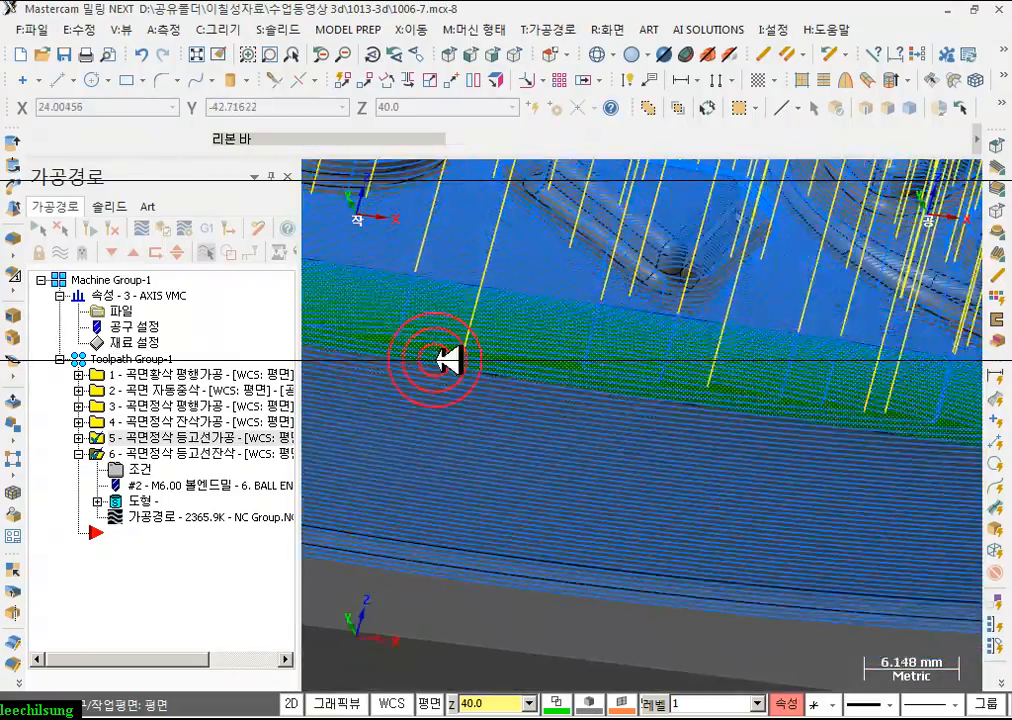
pyautogui.scroll(8, 445, 361)
pyautogui.moveTo(502, 346)
pyautogui.mouseDown(button='middle')
pyautogui.moveTo(537, 328)
pyautogui.moveTo(501, 321)
pyautogui.mouseUp(button='middle')
pyautogui.scroll(4, 536, 363)
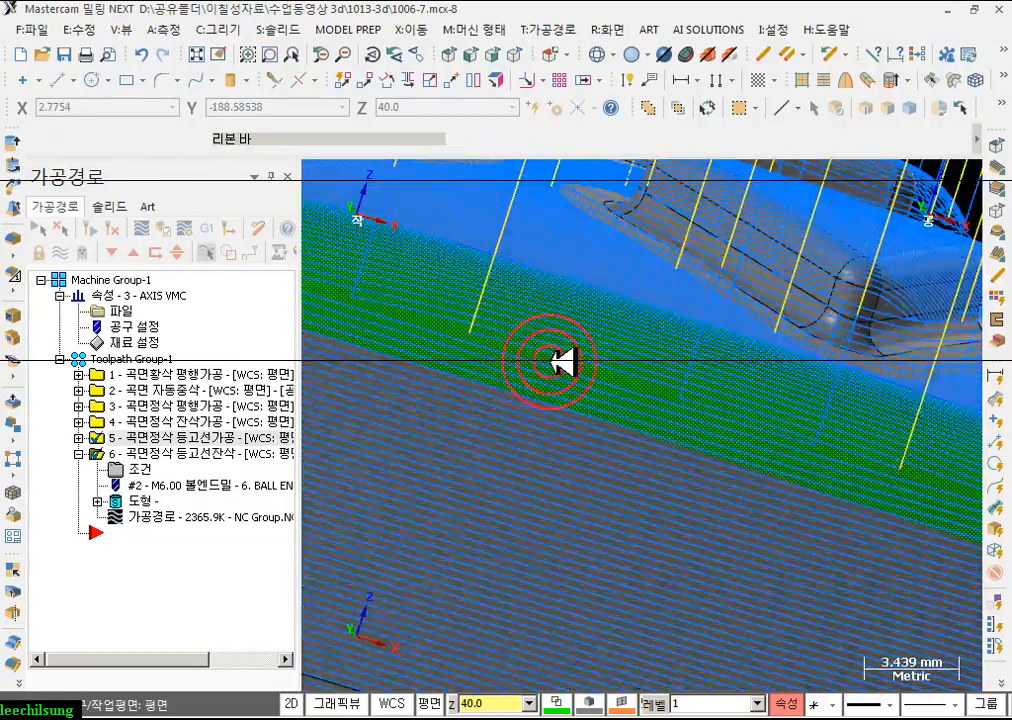
pyautogui.scroll(-15, 766, 420)
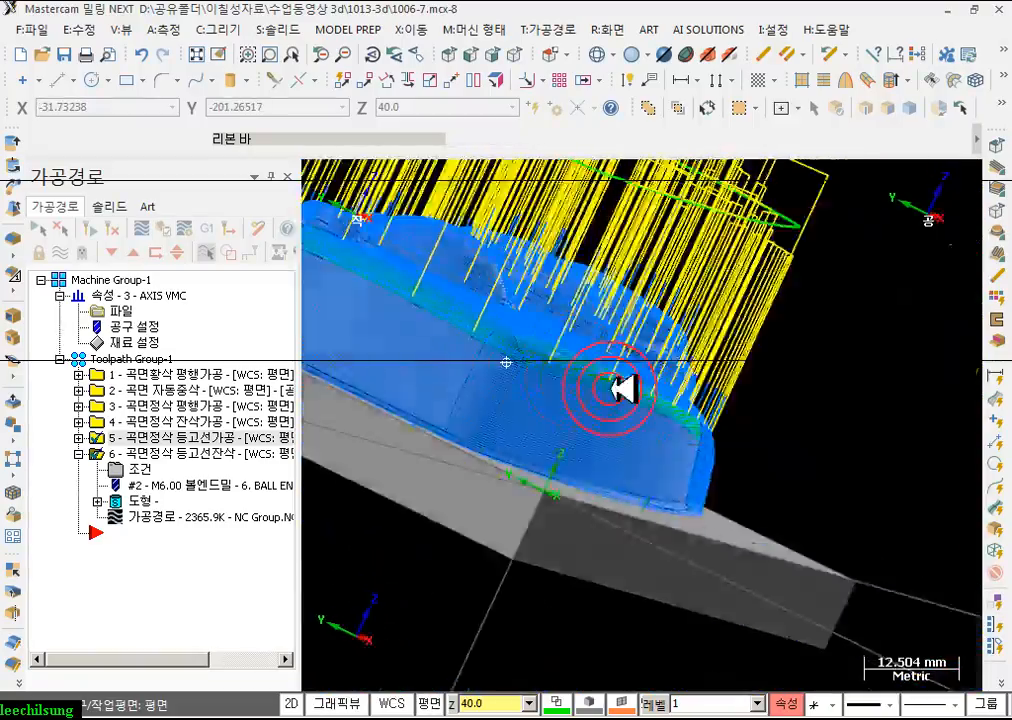
# - Examine the combined contour and shallow passes along the fillet on the far side and around the model's ends
pyautogui.scroll(8, 455, 255)
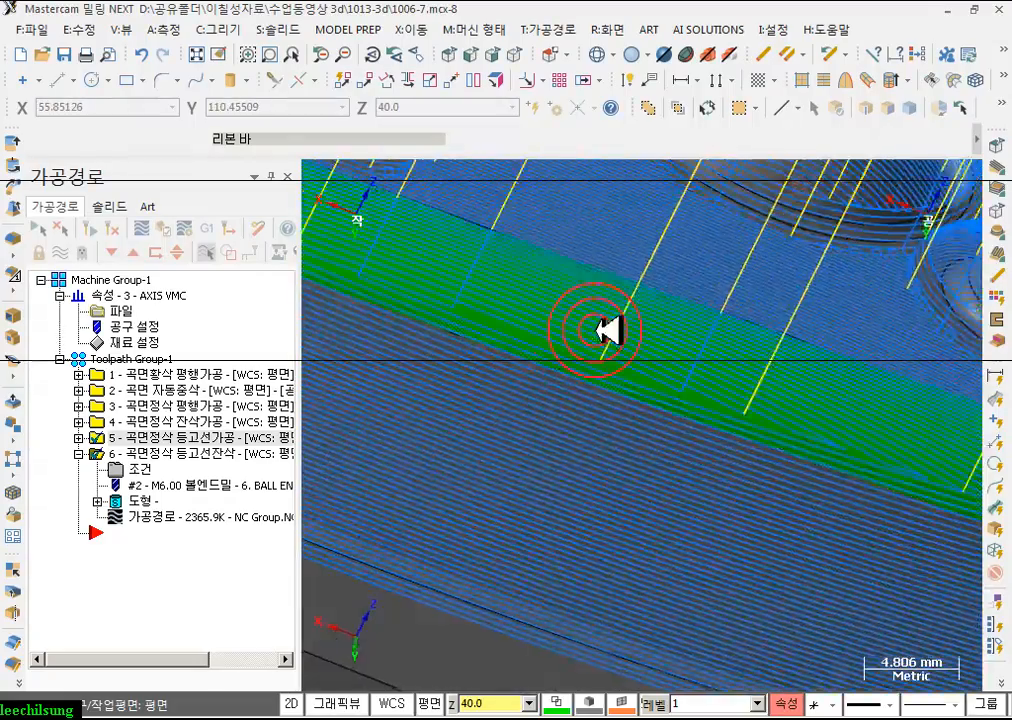
pyautogui.moveTo(617, 333); pyautogui.dragTo(523, 300, button='middle')
pyautogui.scroll(-4, 535, 341)
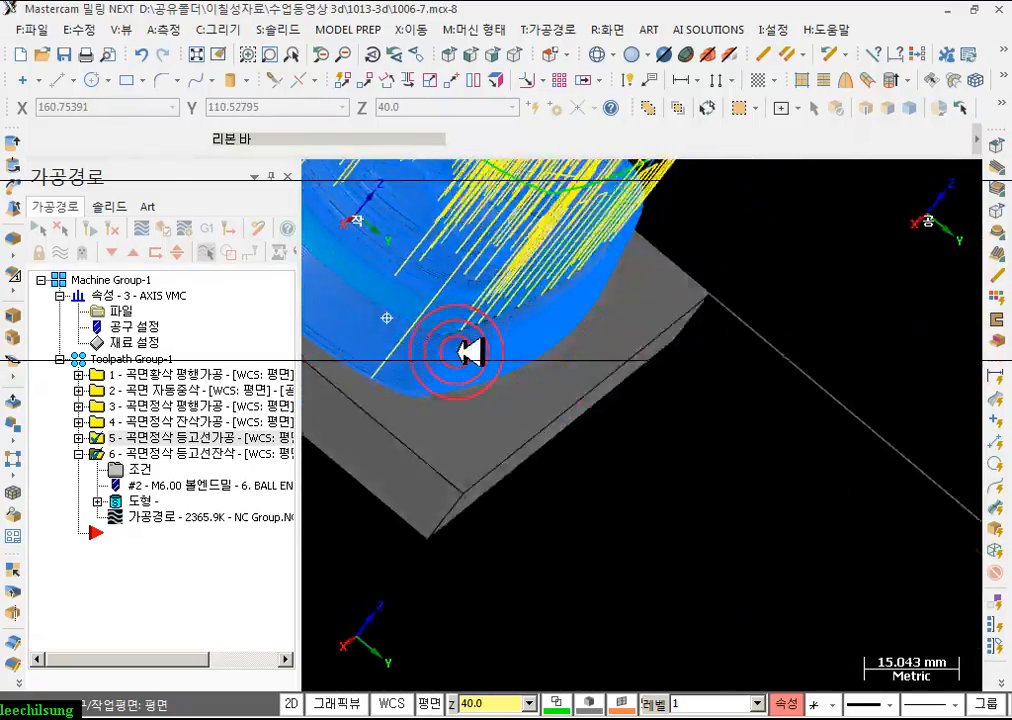
pyautogui.scroll(7, 416, 319)
pyautogui.scroll(-3, 586, 380)
pyautogui.moveTo(586, 380); pyautogui.dragTo(428, 321, button='middle')
pyautogui.scroll(-4, 470, 325)
pyautogui.scroll(-3, 600, 380)
pyautogui.moveTo(655, 402); pyautogui.dragTo(497, 334, button='middle')
pyautogui.scroll(-4, 472, 346)
pyautogui.scroll(3, 849, 454)
pyautogui.scroll(1, 628, 368)
pyautogui.scroll(-2, 628, 368)
pyautogui.moveTo(748, 406); pyautogui.dragTo(585, 361, button='middle')
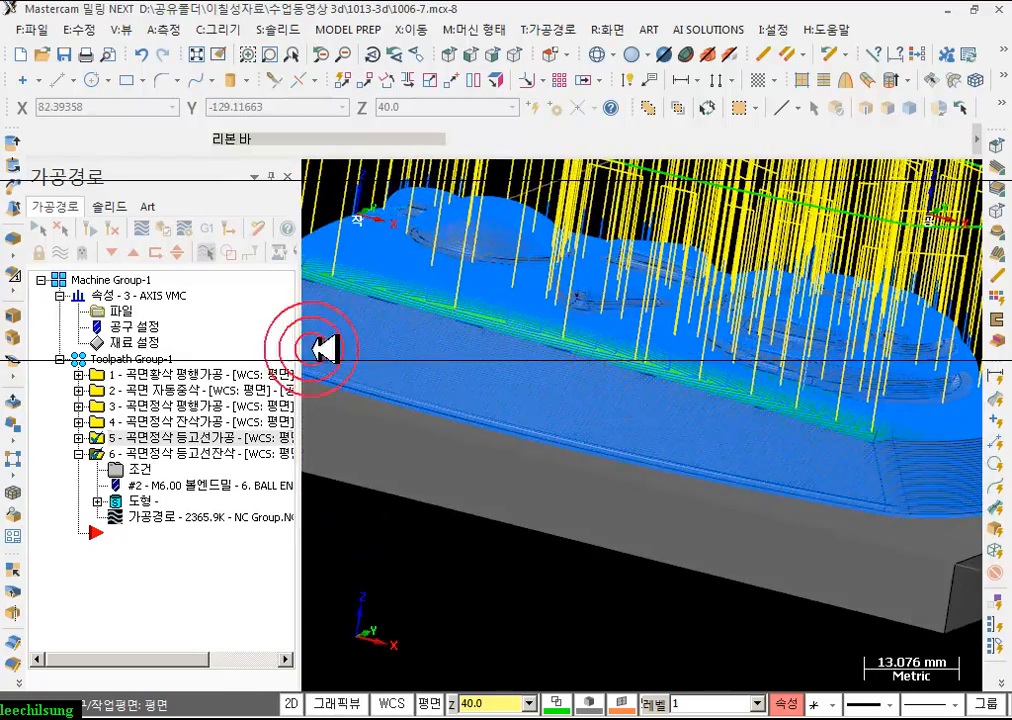
# - Set the shallow finish's gap size to a distance of 10 with cut order optimization, and regenerate the toolpath
pyautogui.click(148, 465)
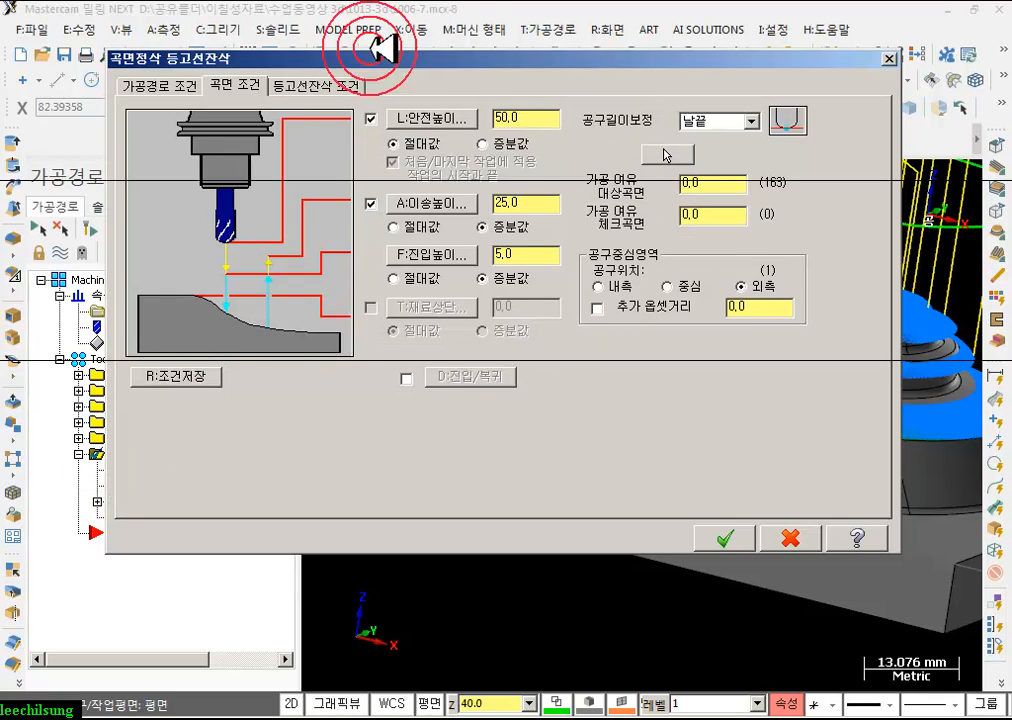
pyautogui.click(340, 84)
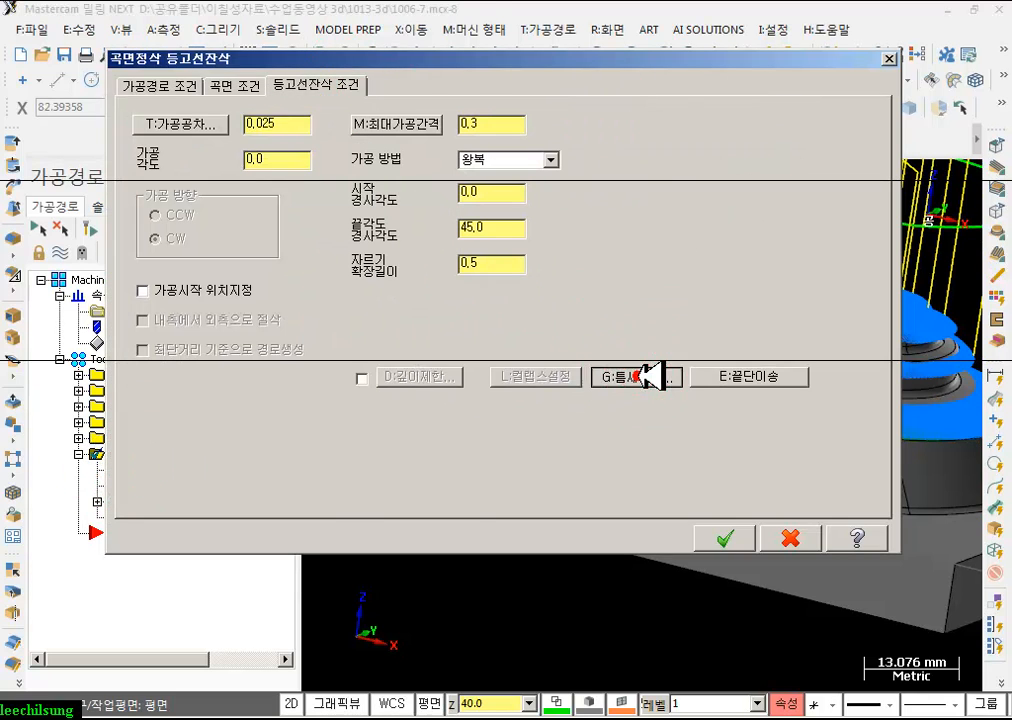
pyautogui.click(640, 377)
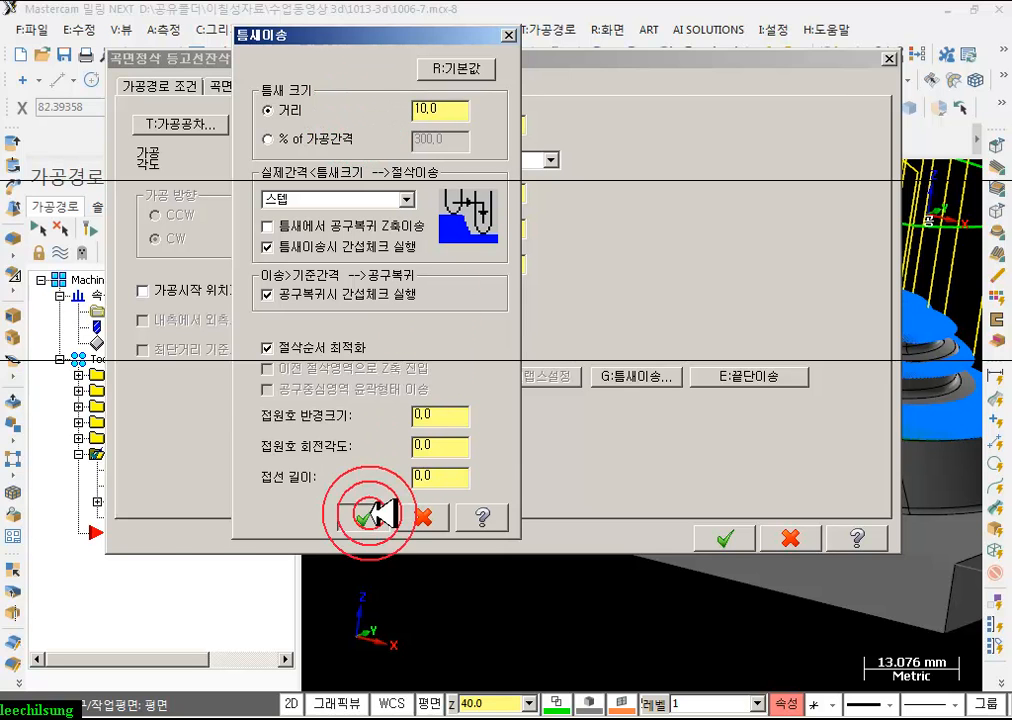
pyautogui.click(363, 516)
pyautogui.click(725, 538)
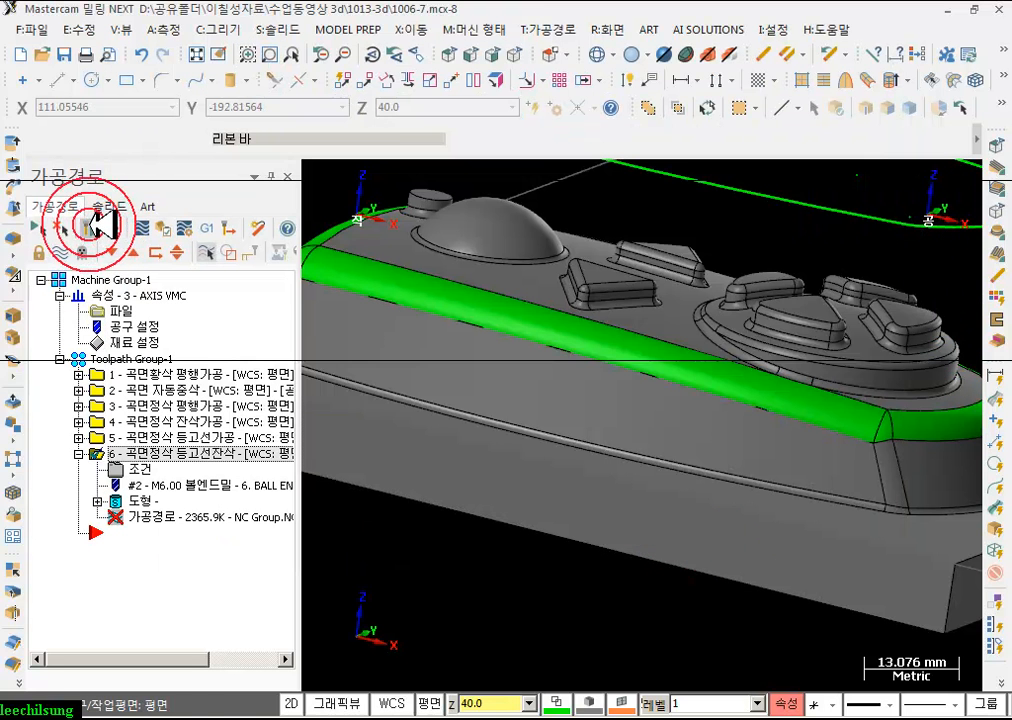
pyautogui.click(90, 228)
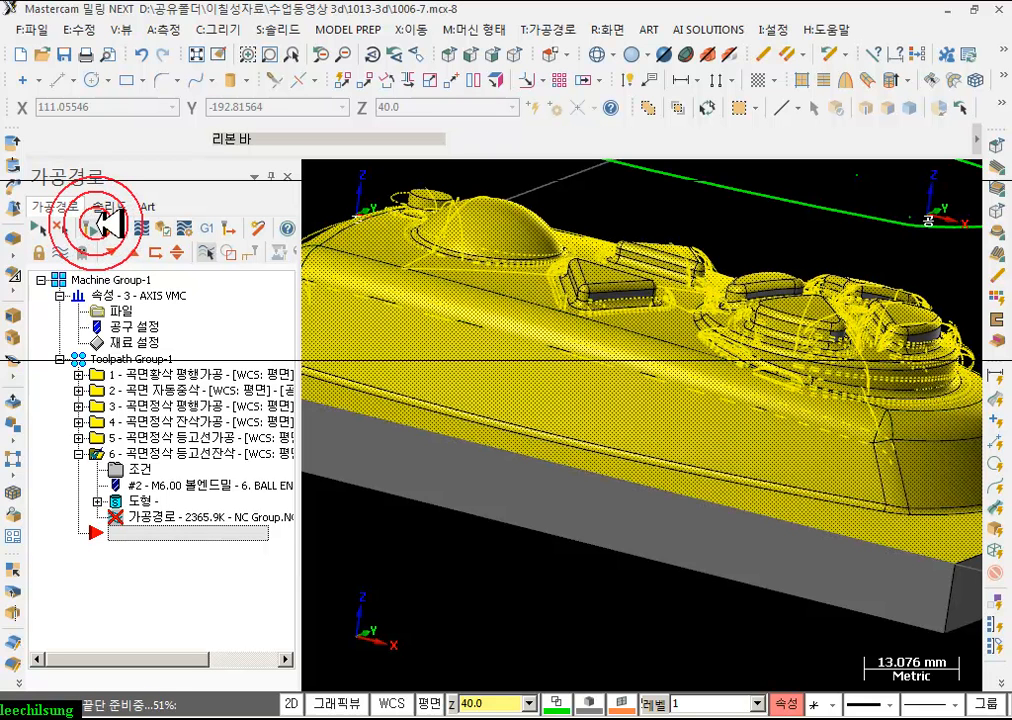
# - Examine the regenerated shallow finish and its retract moves, first alone and then together with the contour finish toolpath
pyautogui.scroll(-2, 597, 302)
pyautogui.moveTo(605, 302); pyautogui.dragTo(464, 429, button='middle')
pyautogui.scroll(3, 773, 420)
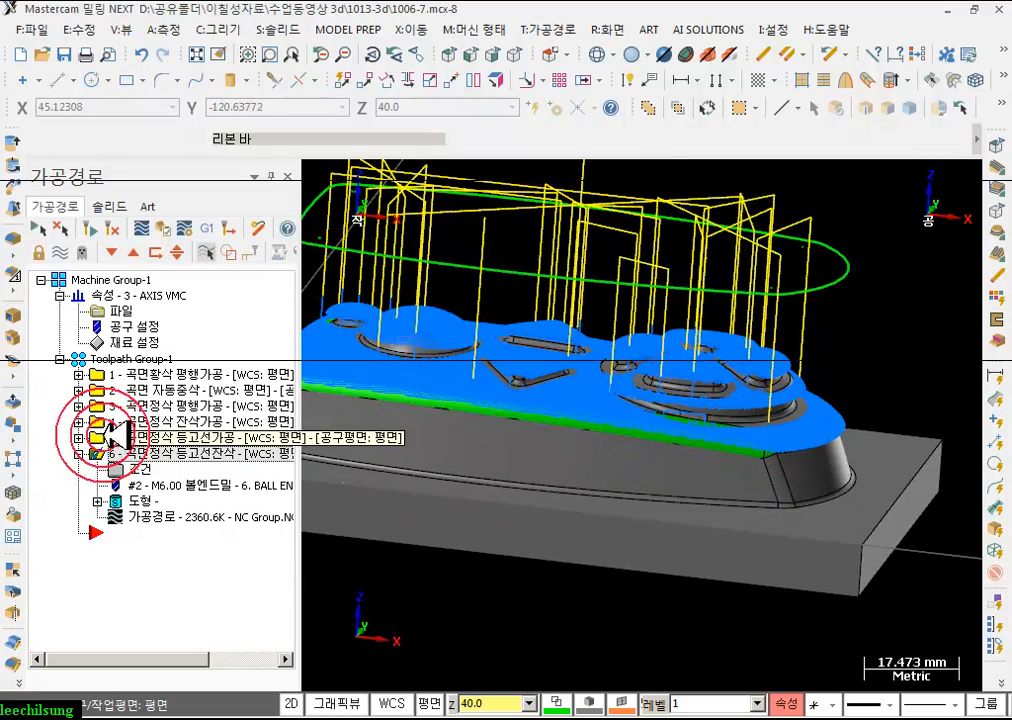
pyautogui.keyDown('ctrl'); pyautogui.click(105, 437); pyautogui.keyUp('ctrl')
pyautogui.scroll(5, 639, 440)
pyautogui.scroll(-2, 605, 425)
pyautogui.moveTo(605, 425); pyautogui.dragTo(692, 463, button='middle')
pyautogui.scroll(-3, 692, 463)
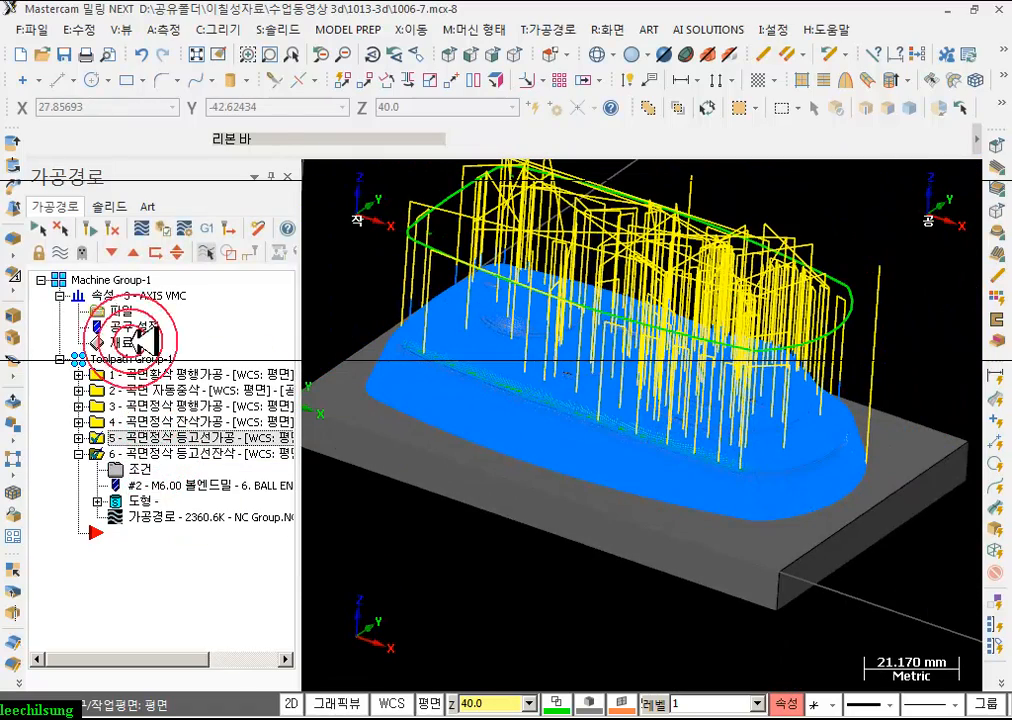
# - Backplot the contour and shallow finish operations to the end and examine their combined coverage of the model
pyautogui.click(148, 226)
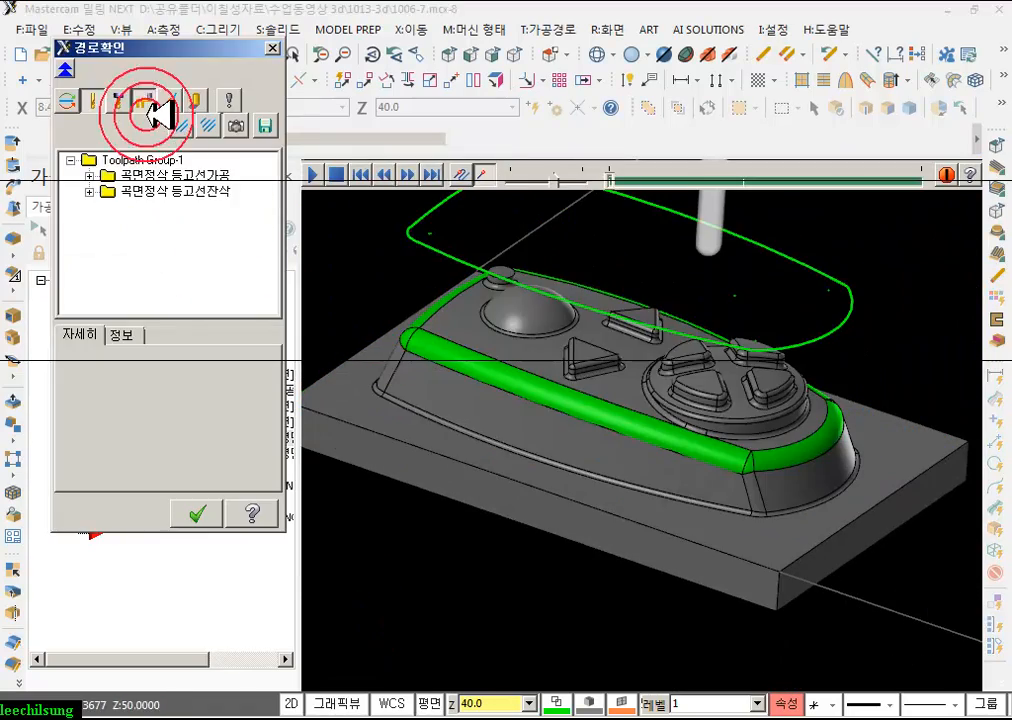
pyautogui.moveTo(617, 180); pyautogui.dragTo(943, 218)
pyautogui.scroll(6, 673, 418)
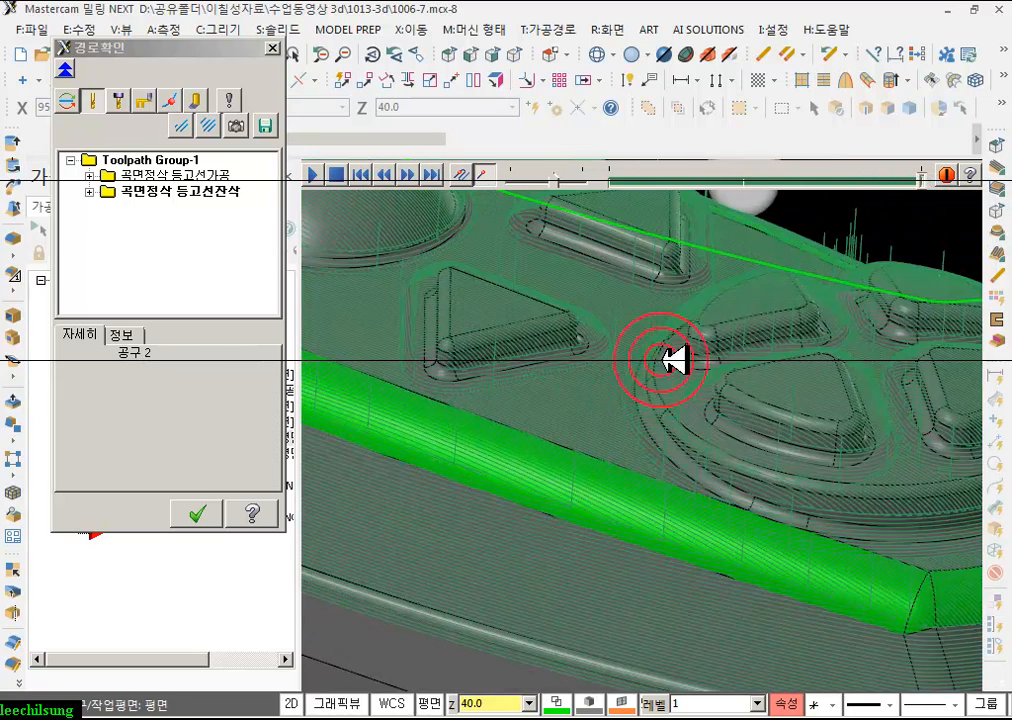
pyautogui.moveTo(600, 321); pyautogui.dragTo(343, 459, button='middle')
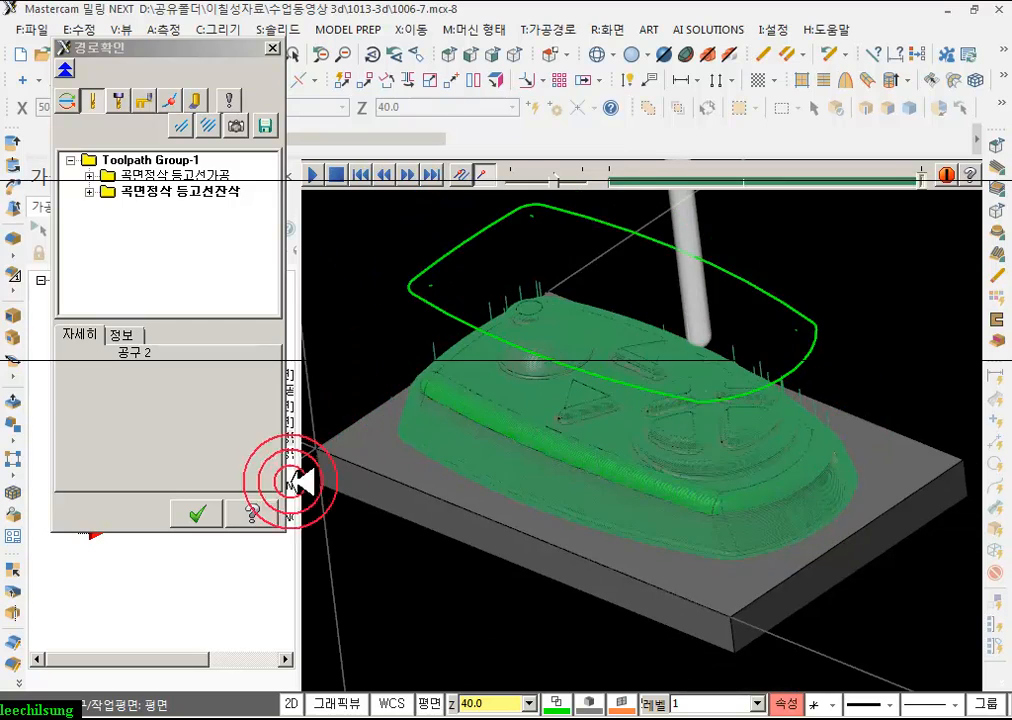
pyautogui.click(195, 514)
# - Run a solid verification of all six operations in Mastercam Simulator and view the machined stock
pyautogui.click(120, 358)
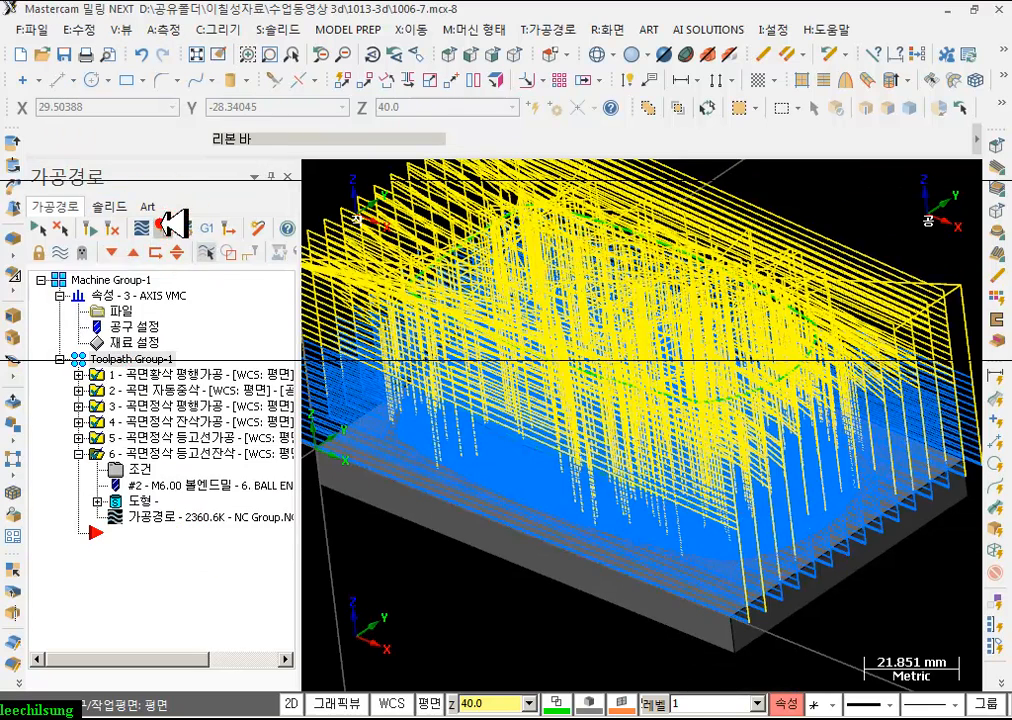
pyautogui.click(173, 222)
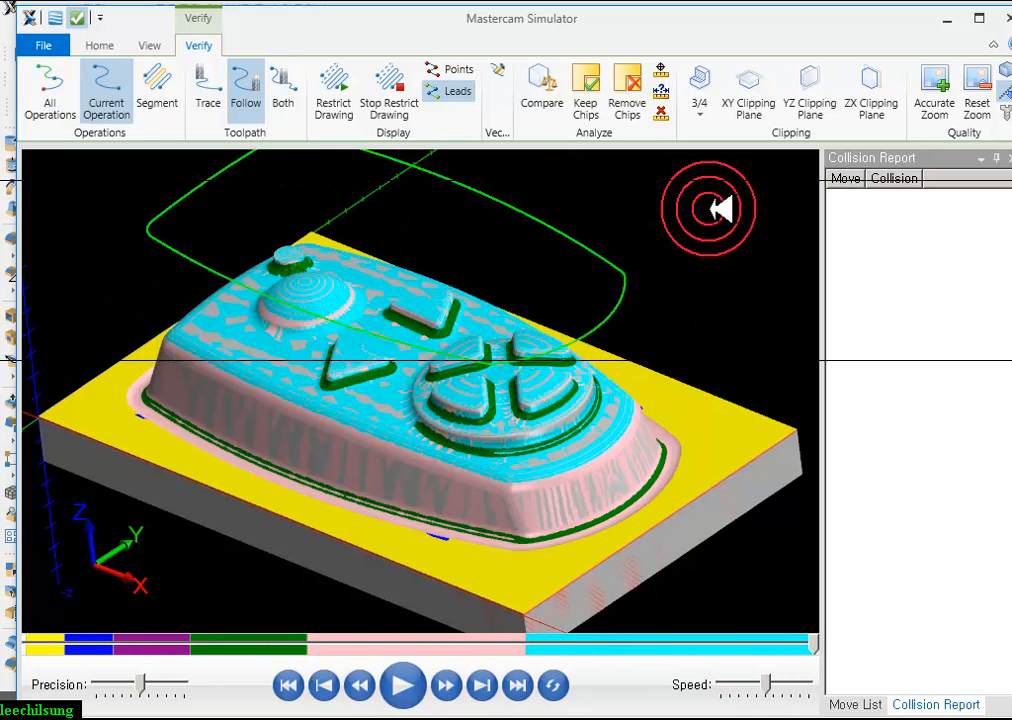
pyautogui.scroll(3, 490, 388)
pyautogui.moveTo(499, 384); pyautogui.dragTo(605, 384, button='middle')
pyautogui.scroll(-3, 603, 382)
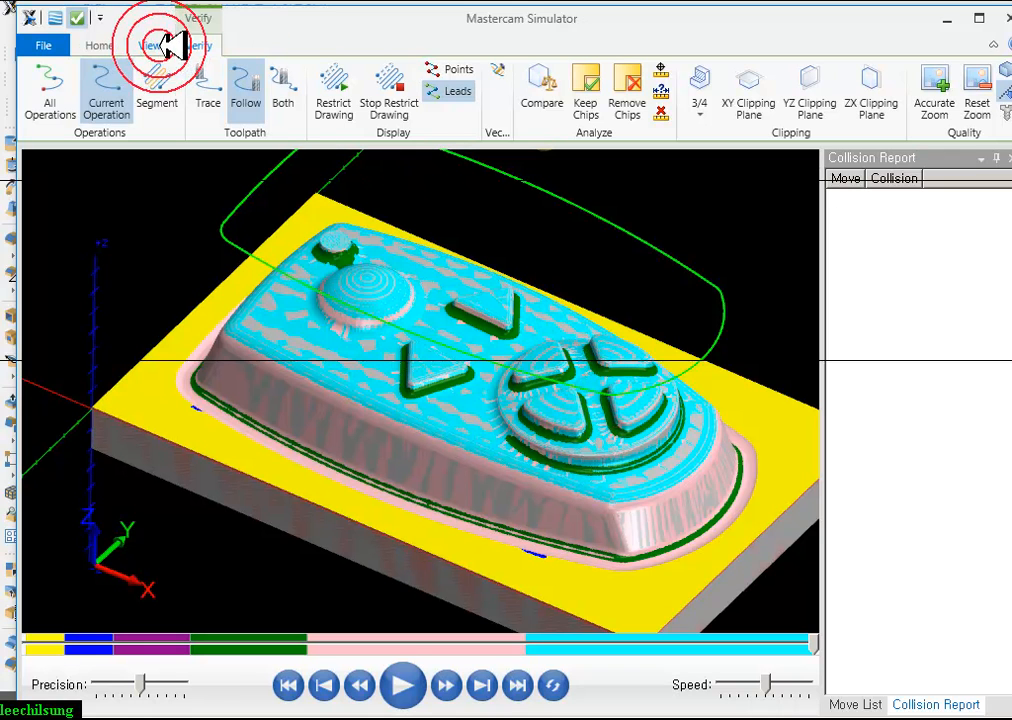
# - Hide the workpiece model and compare the machined stock against it
pyautogui.click(118, 43)
pyautogui.click(377, 113)
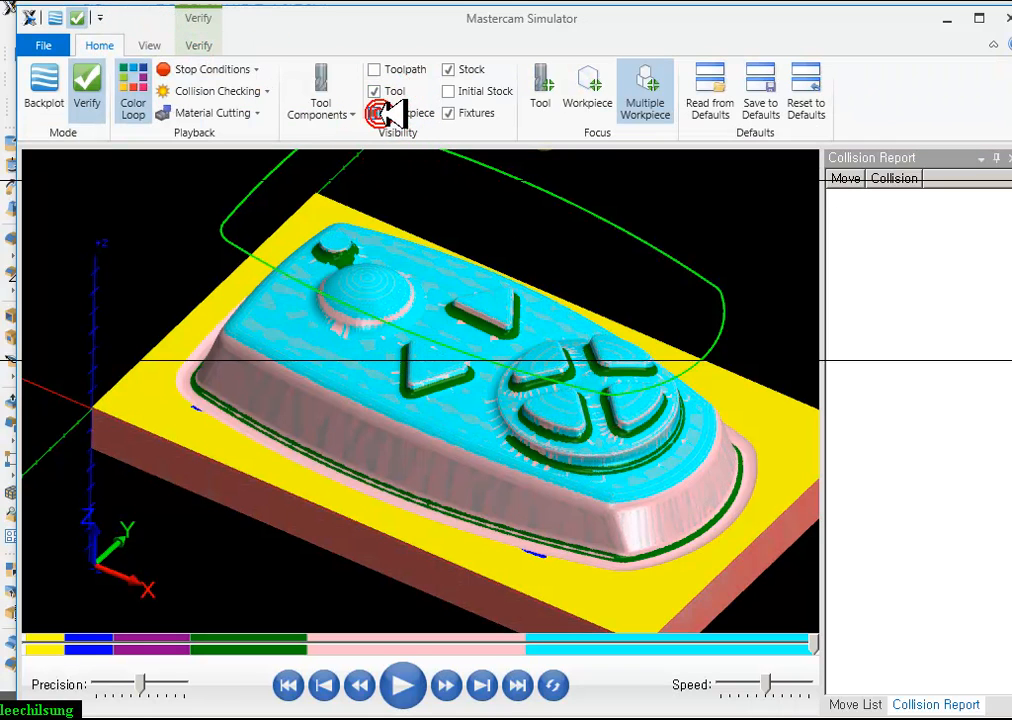
pyautogui.click(198, 44)
pyautogui.click(543, 88)
pyautogui.click(945, 176)
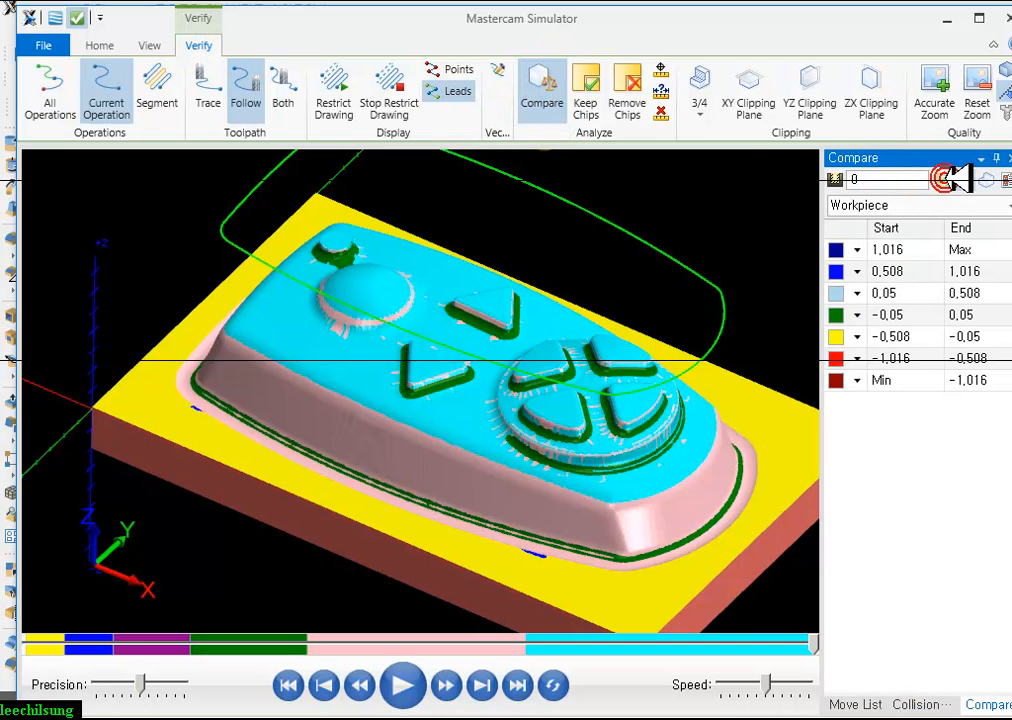
pyautogui.click(768, 280)
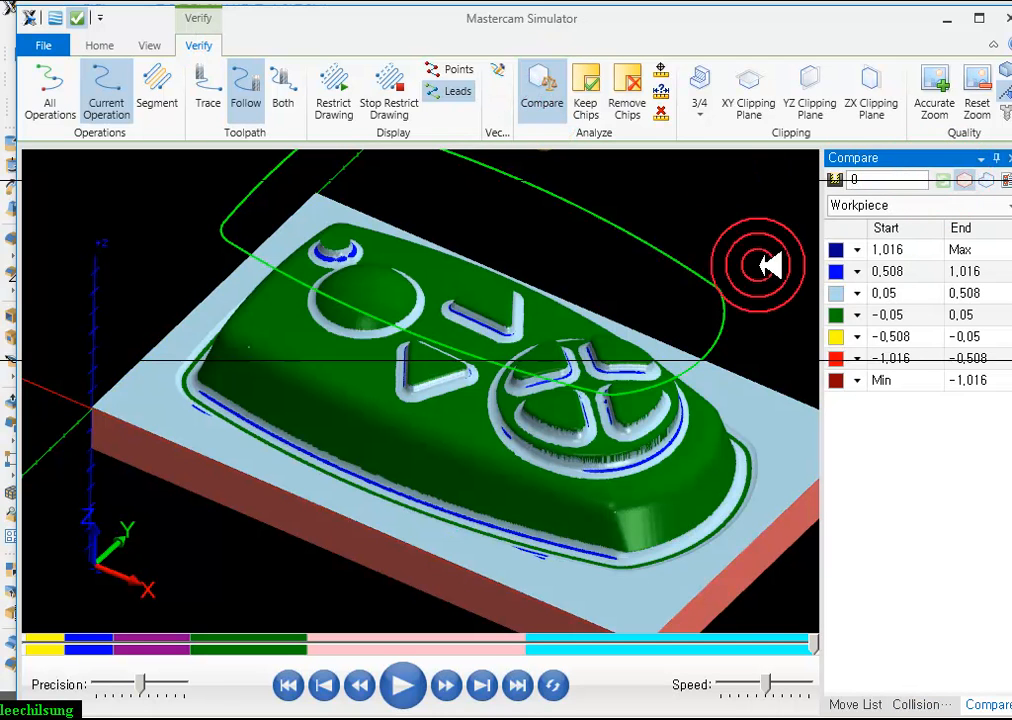
# - Examine the comparison colours for remaining material around the buttons, the dome, the end corner and the base edge
pyautogui.moveTo(565, 435); pyautogui.dragTo(583, 400, button='middle')
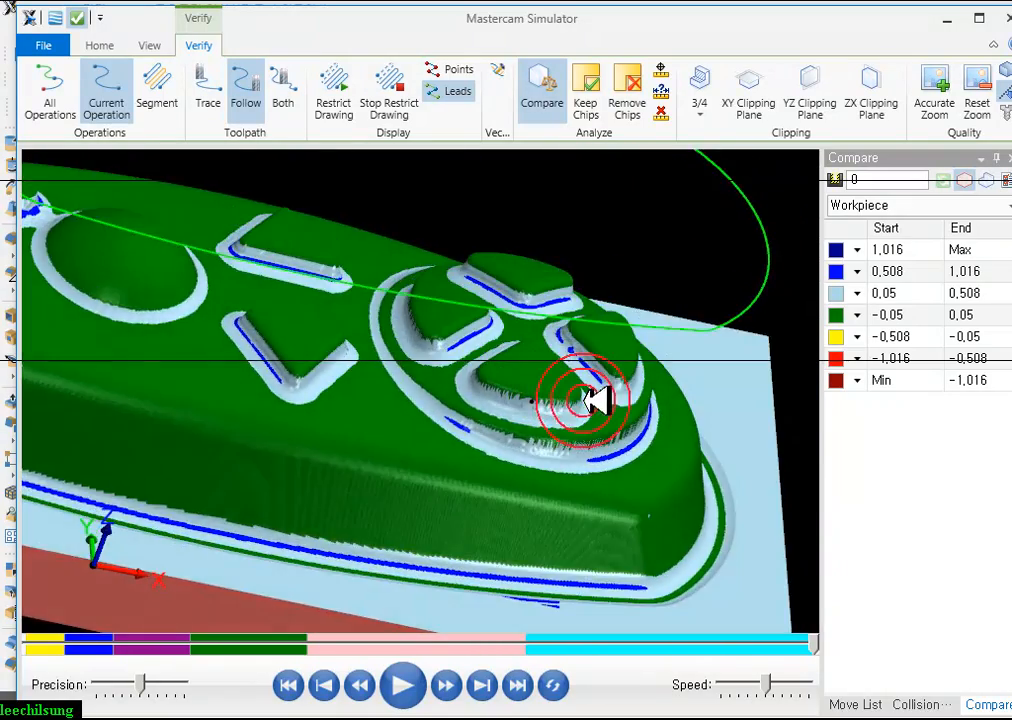
pyautogui.scroll(-4, 727, 425)
pyautogui.scroll(4, 492, 396)
pyautogui.moveTo(503, 396); pyautogui.dragTo(562, 407, button='middle')
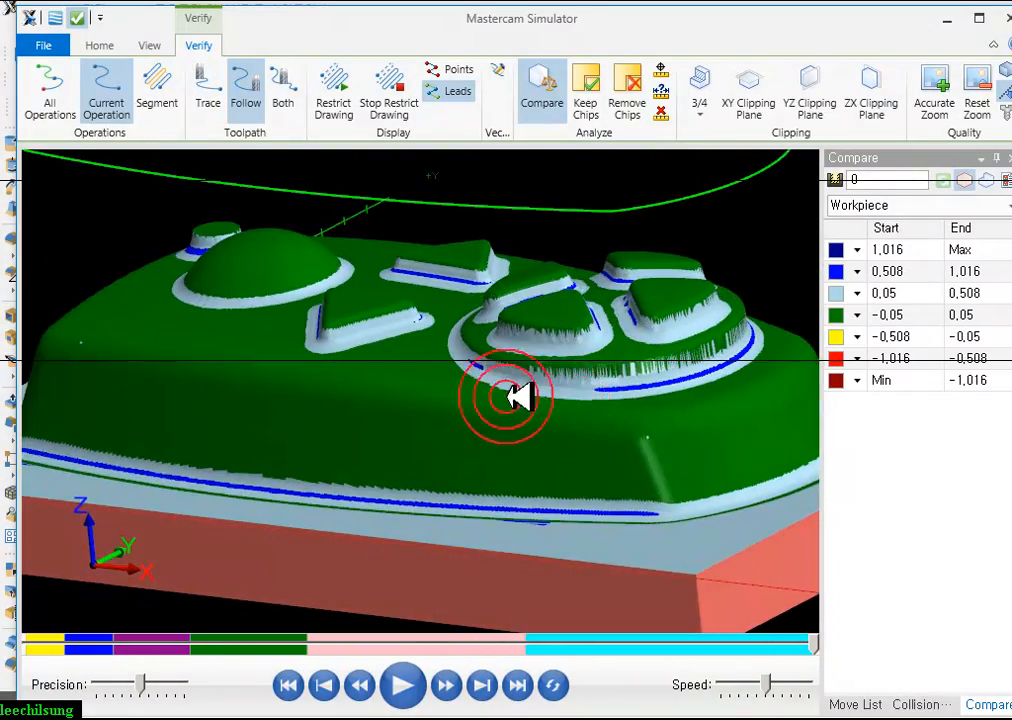
pyautogui.scroll(5, 625, 420)
pyautogui.moveTo(624, 420); pyautogui.dragTo(611, 445, button='middle')
pyautogui.scroll(-5, 613, 420)
pyautogui.moveTo(558, 518); pyautogui.dragTo(596, 491, button='middle')
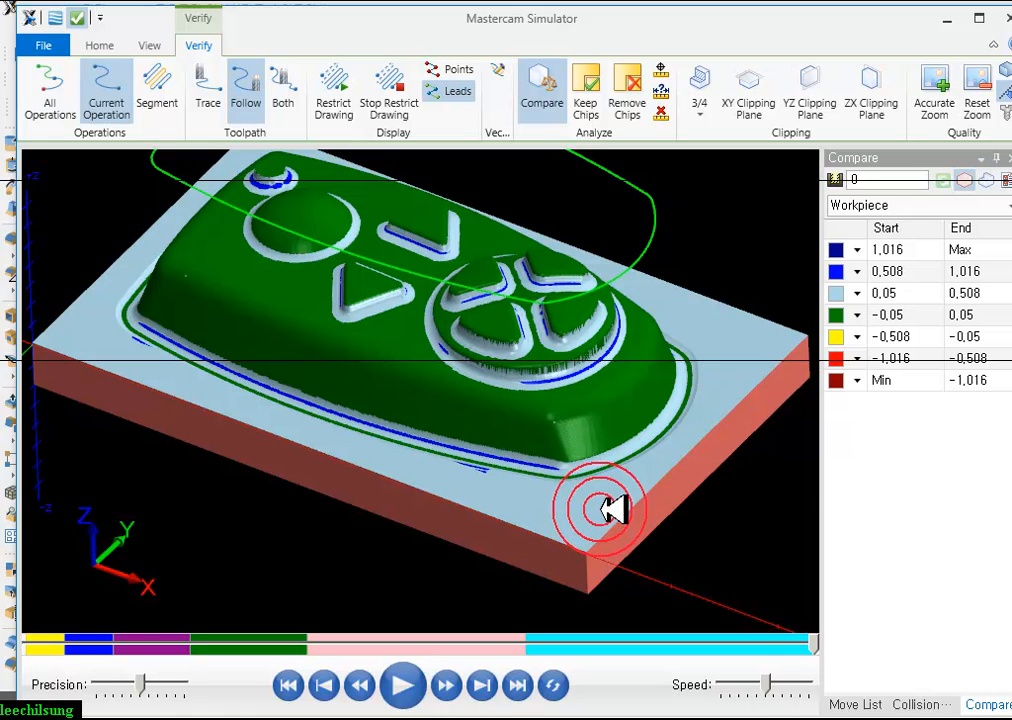
pyautogui.scroll(3, 432, 287)
pyautogui.scroll(-3, 568, 400)
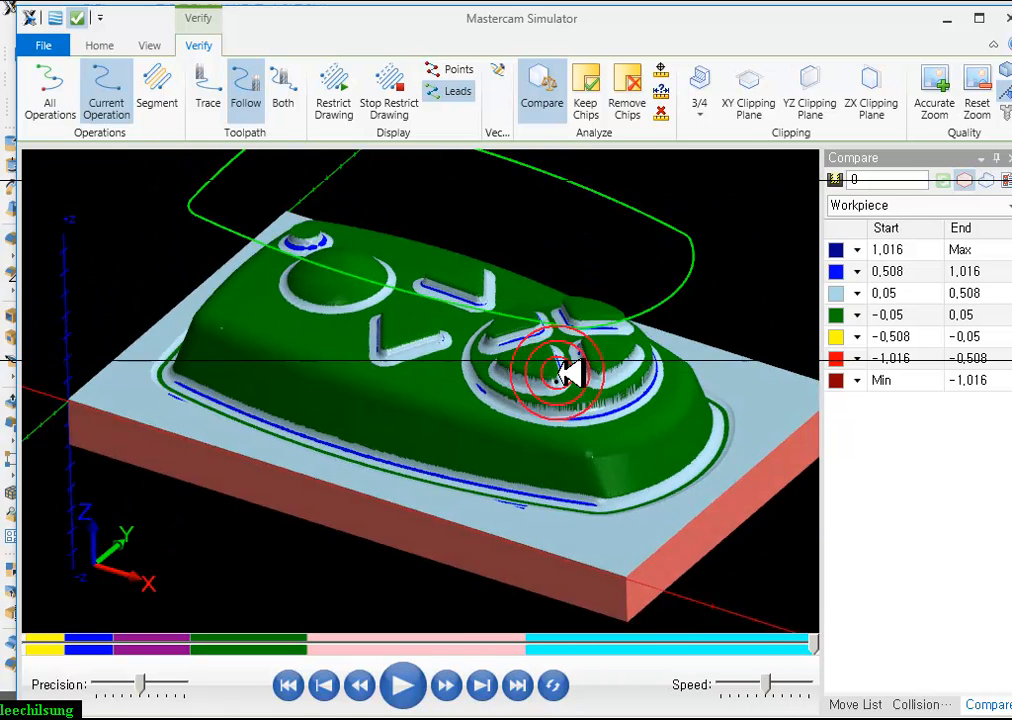
pyautogui.moveTo(532, 345)
pyautogui.mouseDown(button='middle')
pyautogui.moveTo(497, 384)
pyautogui.moveTo(538, 368)
pyautogui.mouseUp(button='middle')
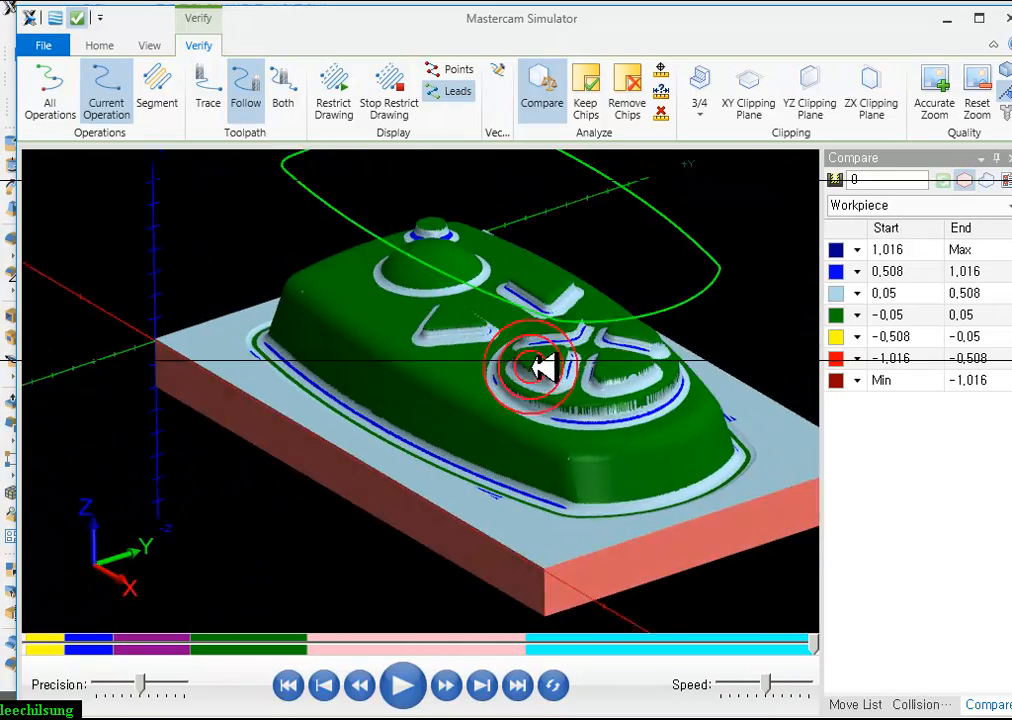
pyautogui.scroll(6, 600, 500)
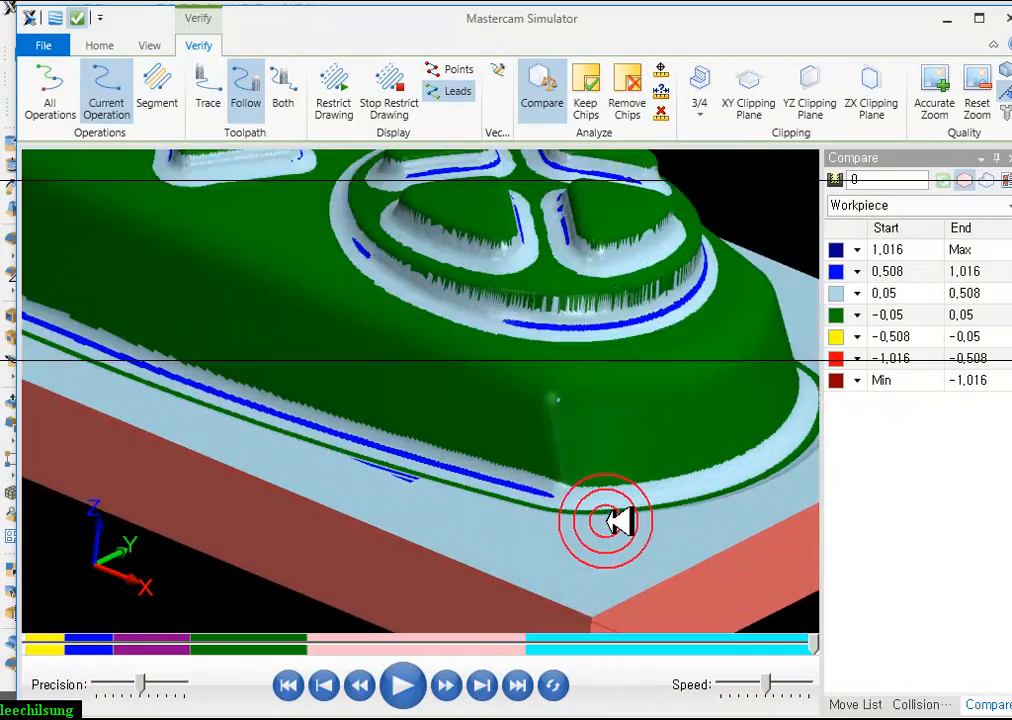
pyautogui.scroll(-6, 590, 494)
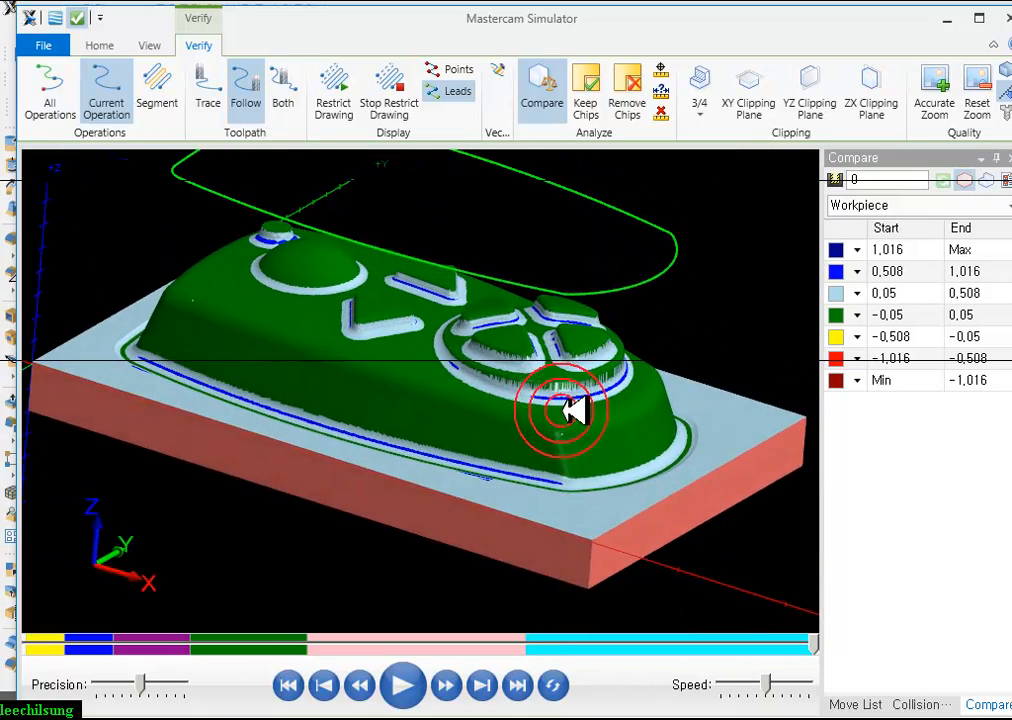
pyautogui.scroll(3, 578, 425)
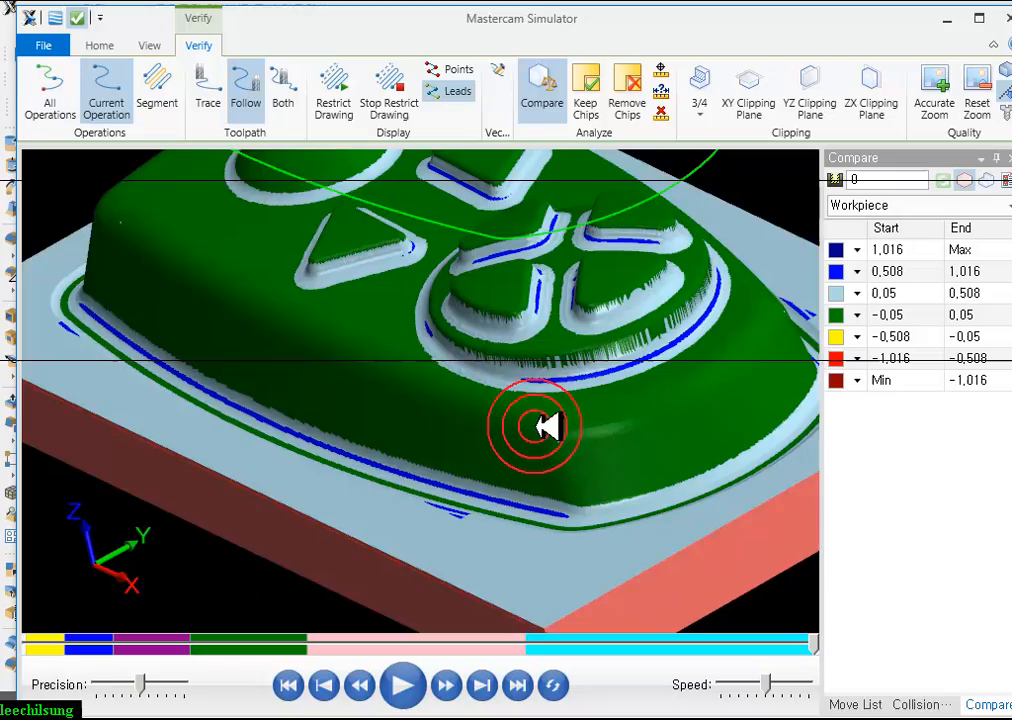
pyautogui.moveTo(548, 427); pyautogui.dragTo(577, 404, button='middle')
pyautogui.moveTo(607, 362); pyautogui.dragTo(622, 385, button='middle')
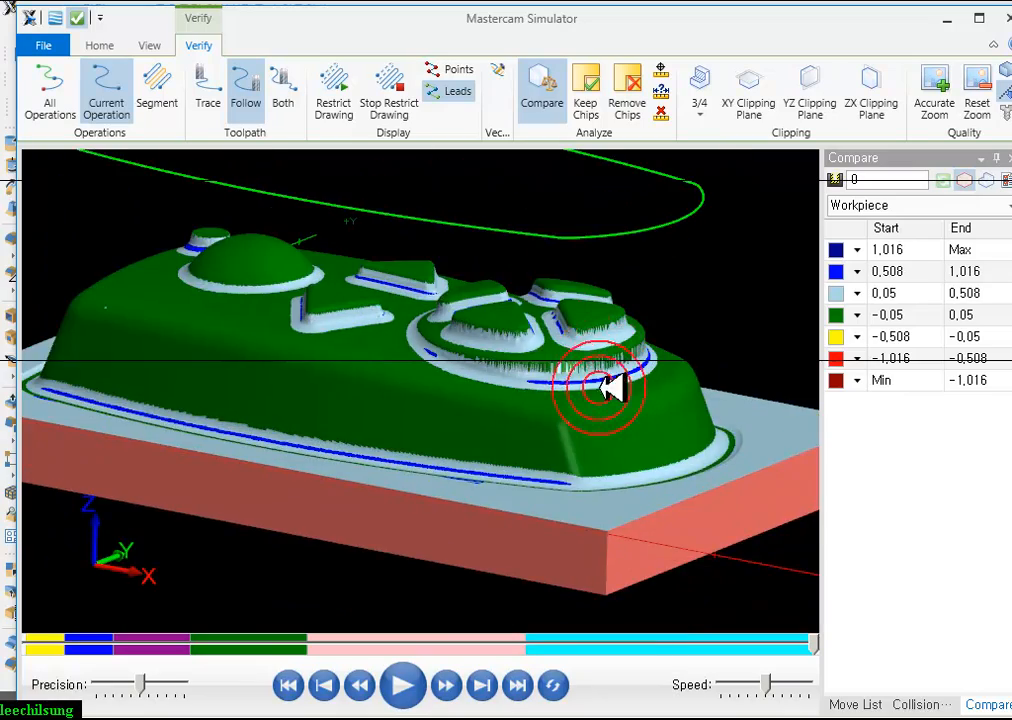
pyautogui.moveTo(588, 318); pyautogui.dragTo(622, 288, button='middle')
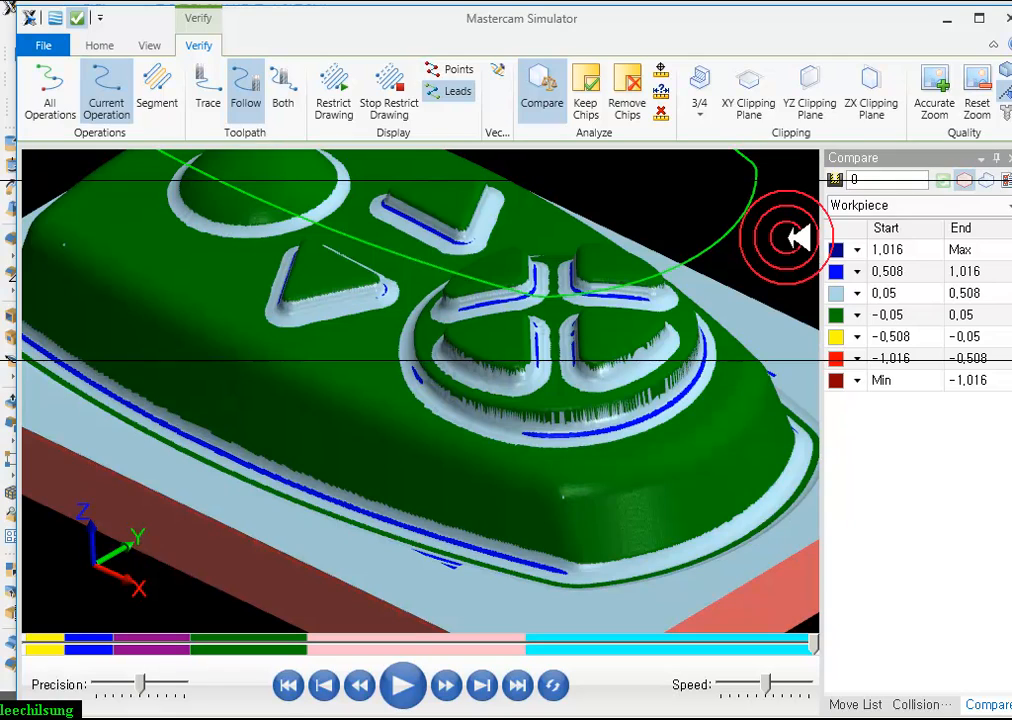
# - Close the verification, hide all toolpaths and collapse the shallow finish operation
pyautogui.click(1002, 18)
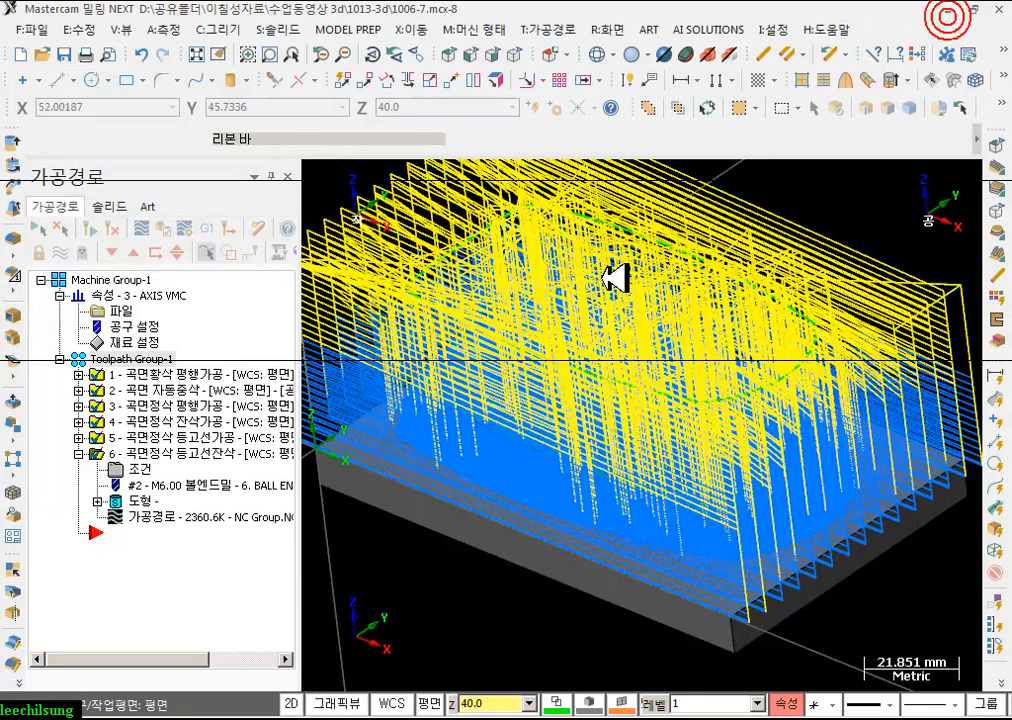
pyautogui.click(58, 253)
pyautogui.click(79, 454)
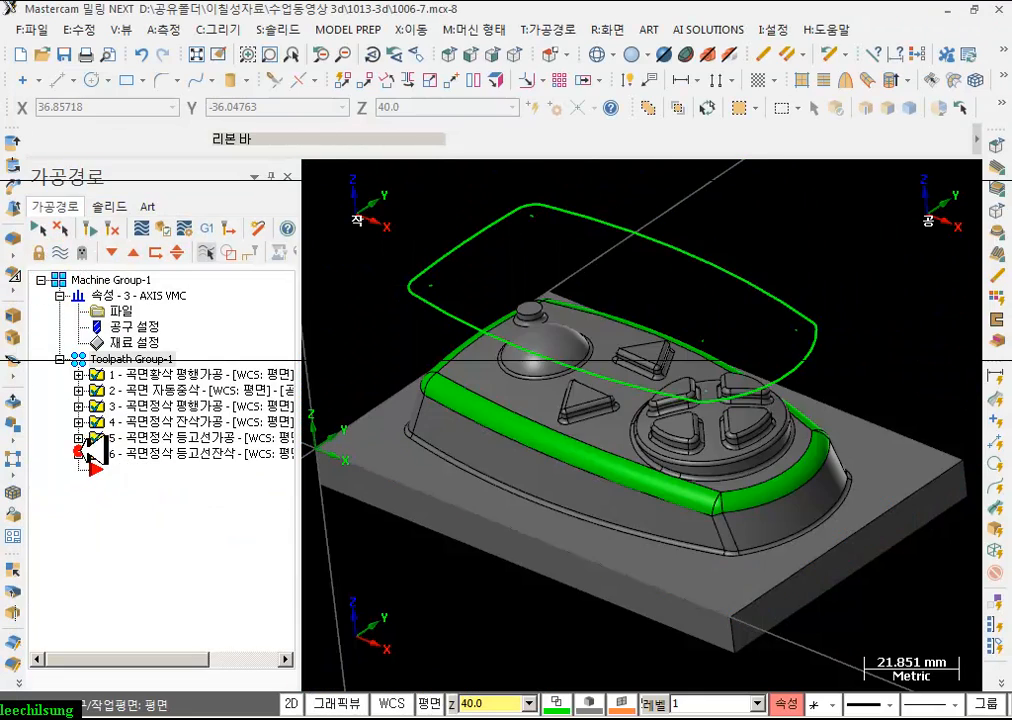
pyautogui.scroll(-5, 687, 274)
pyautogui.scroll(4, 690, 279)
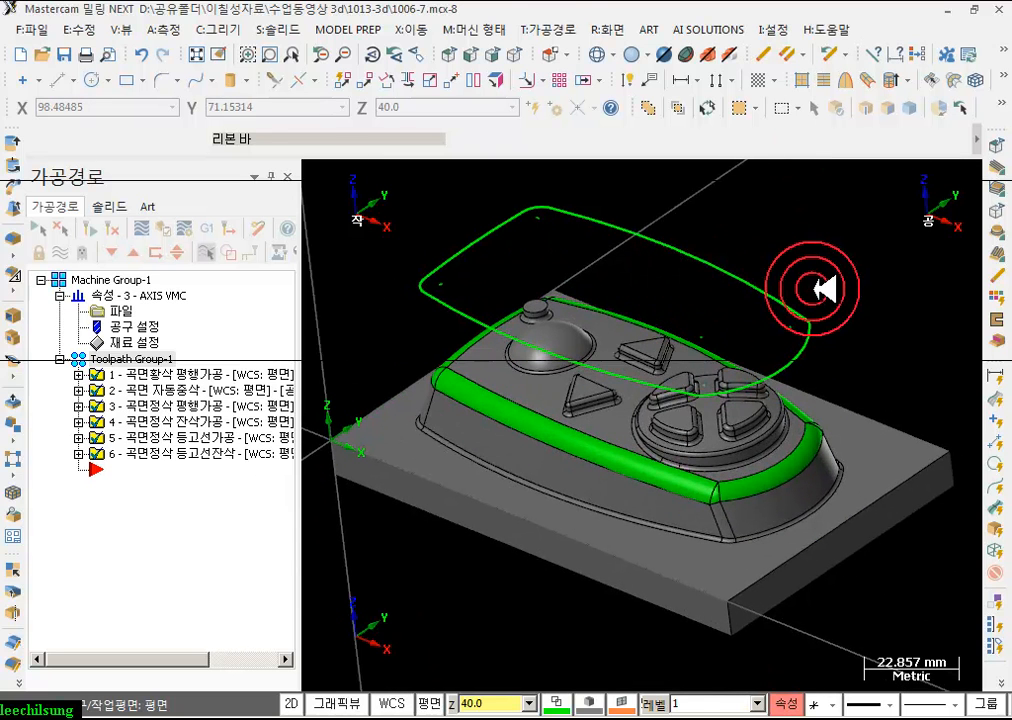
pyautogui.click(548, 29)
pyautogui.click(598, 212)
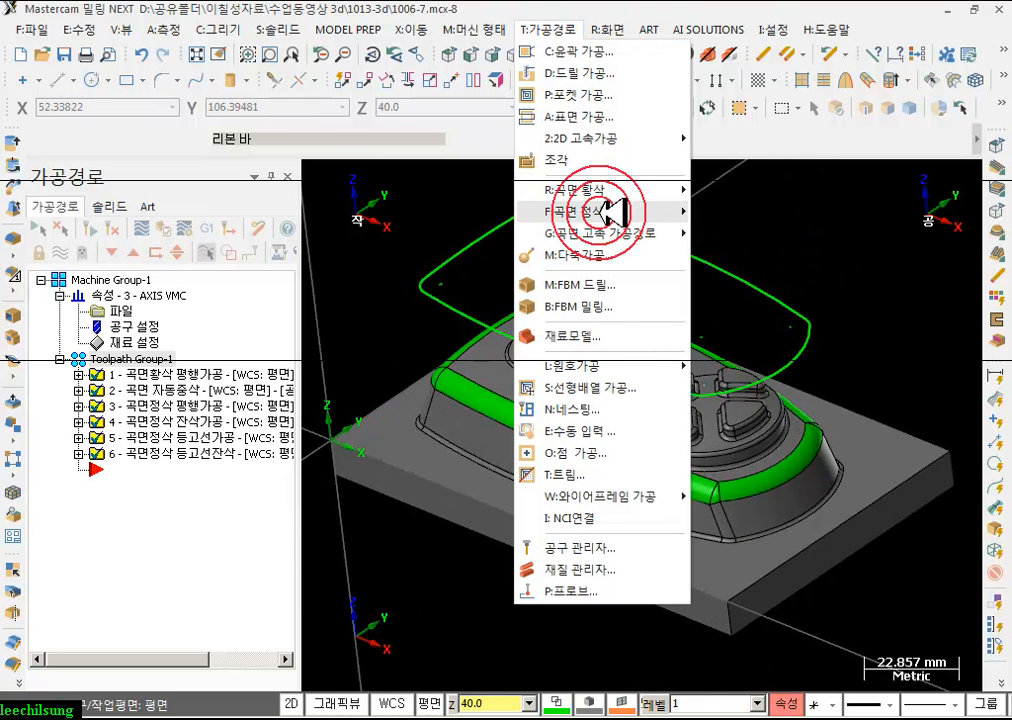
pyautogui.click(768, 374)
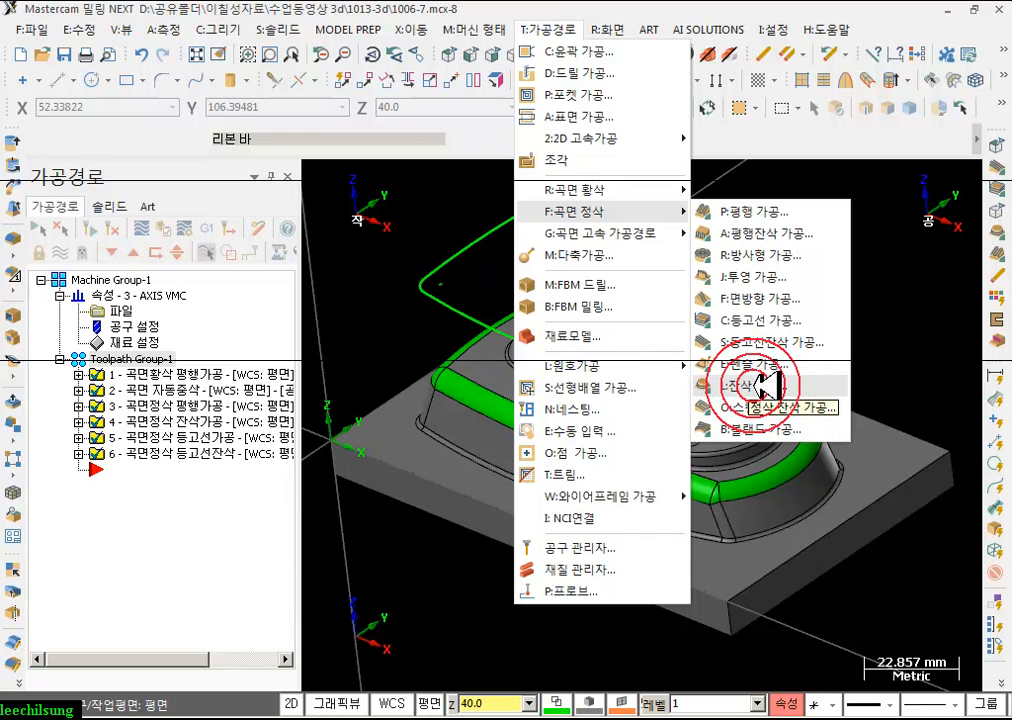
pyautogui.click(415, 562)
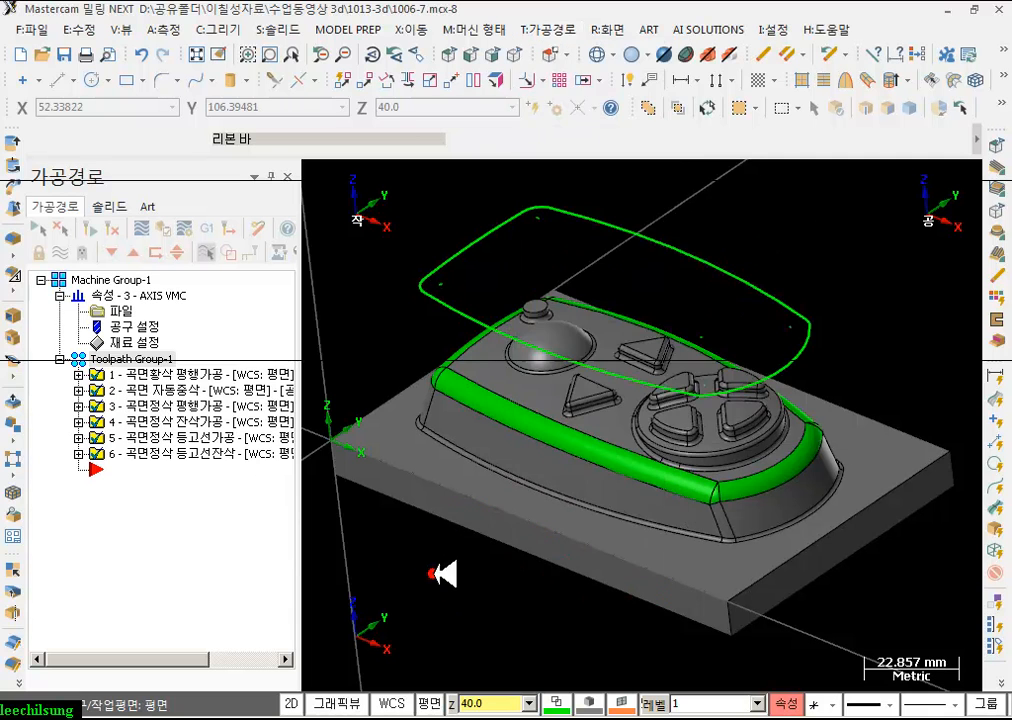
# - Copy the existing leftover finish operation and paste it after the shallow finish as operation 7
pyautogui.click(155, 423)
pyautogui.moveTo(160, 425); pyautogui.dragTo(150, 527, button='right')
pyautogui.click(201, 591)
# - Reopen the parameters of leftover finish operation 7 and set the stock to leave on drive surfaces to 0
pyautogui.click(77, 438)
pyautogui.click(135, 453)
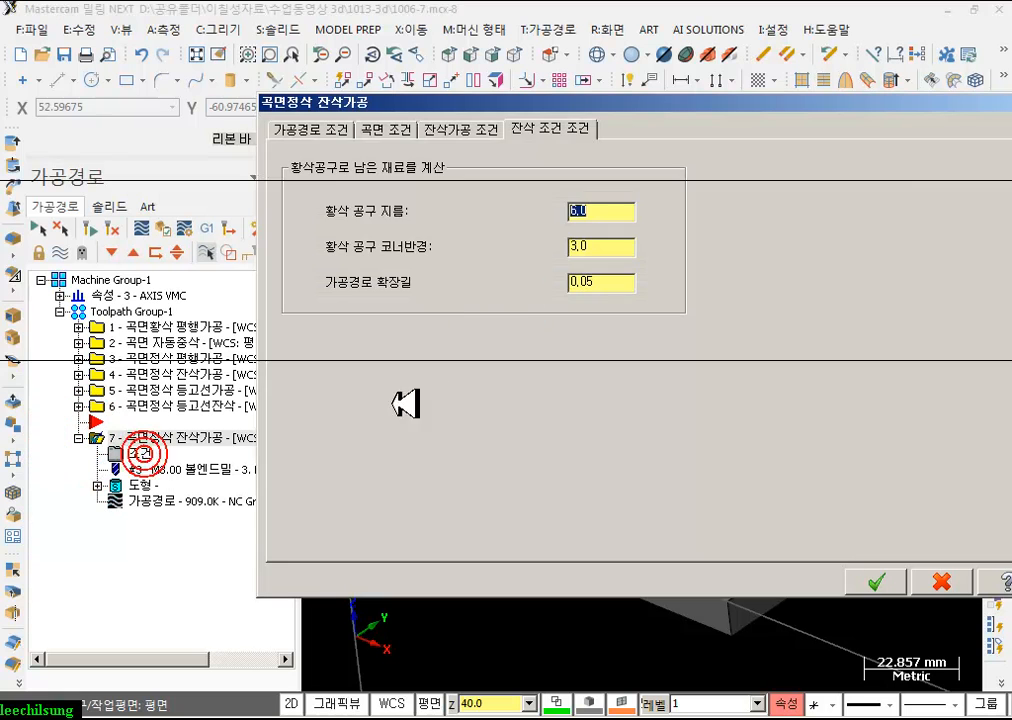
pyautogui.click(340, 125)
pyautogui.click(470, 210)
pyautogui.click(400, 128)
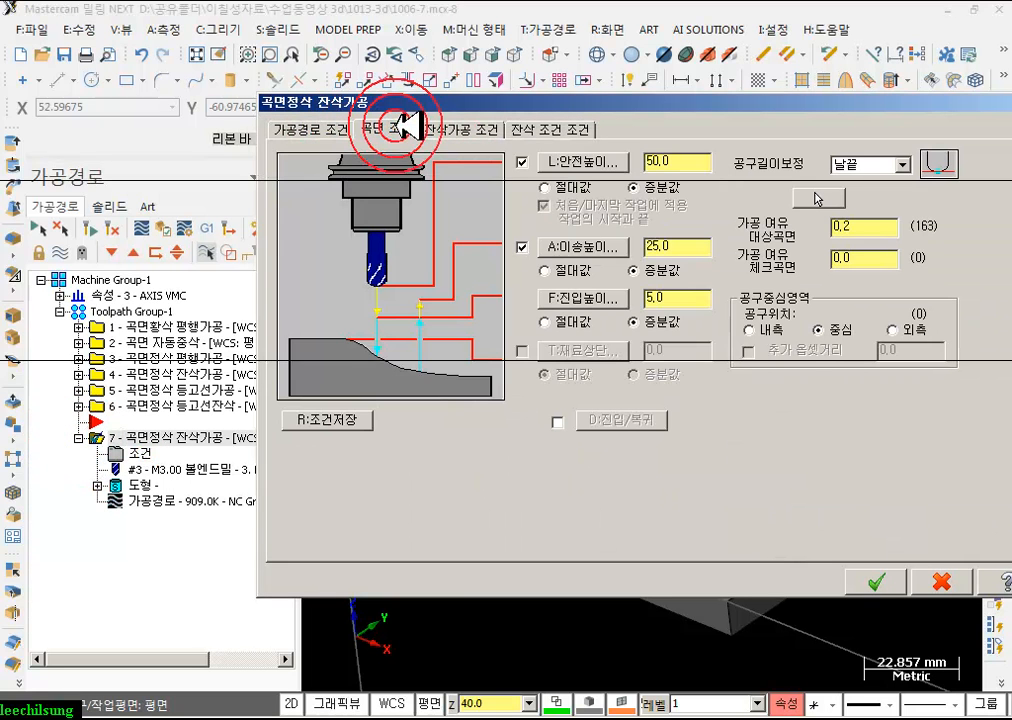
pyautogui.click(852, 226)
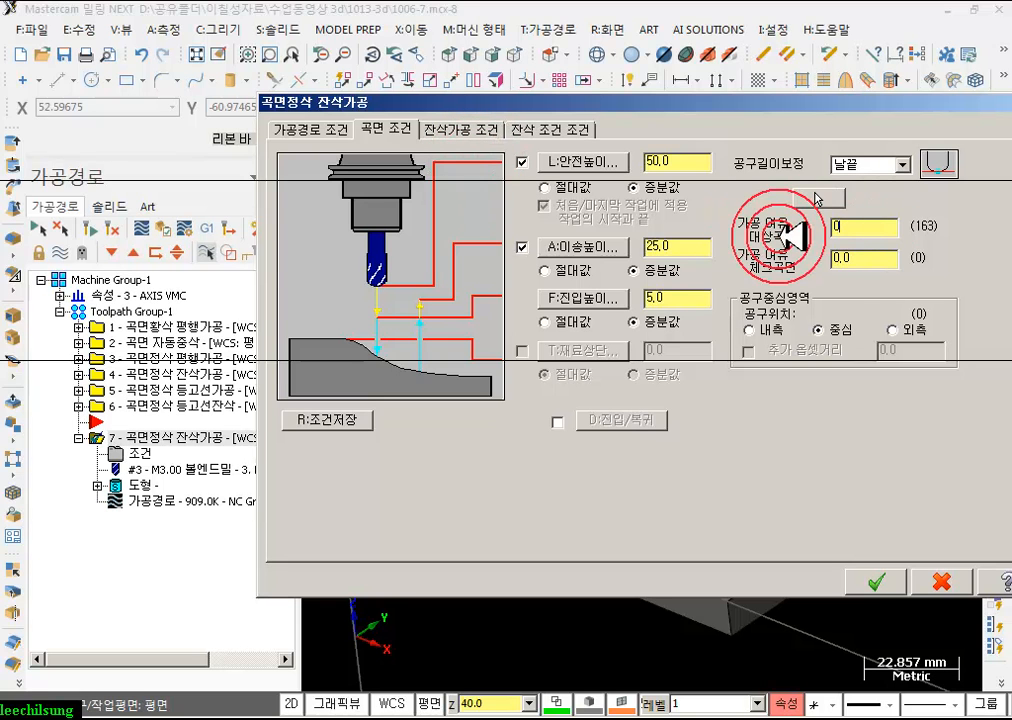
pyautogui.click(866, 259)
# - Set the maximum stepover of the leftover finish to 0.3, accept the parameters and regenerate the toolpath
pyautogui.click(493, 130)
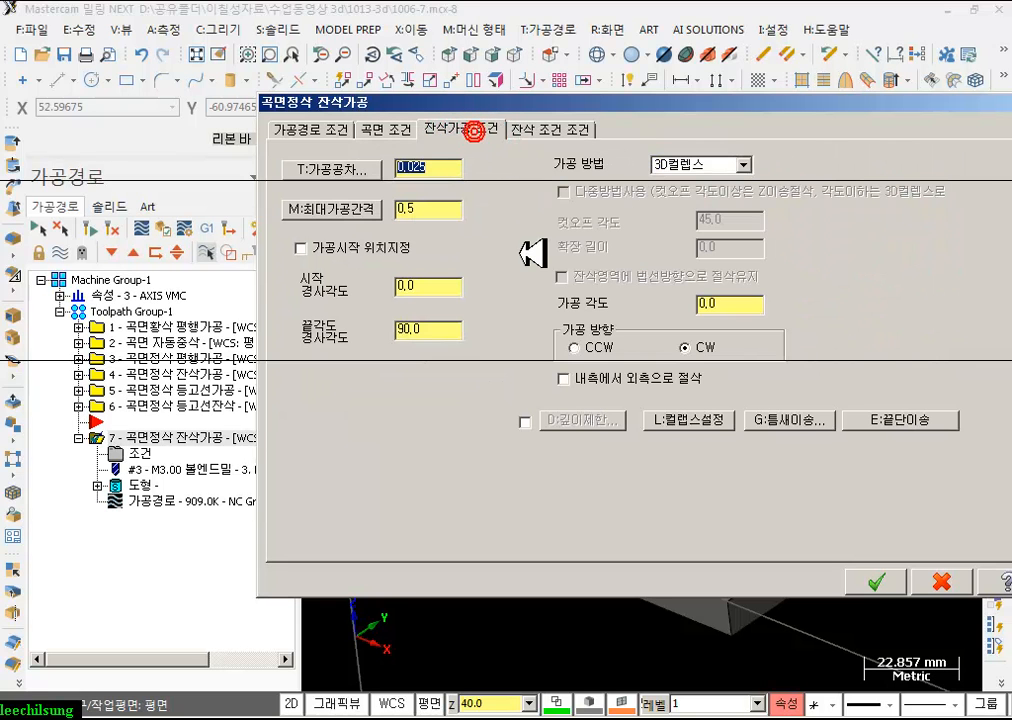
pyautogui.click(443, 209)
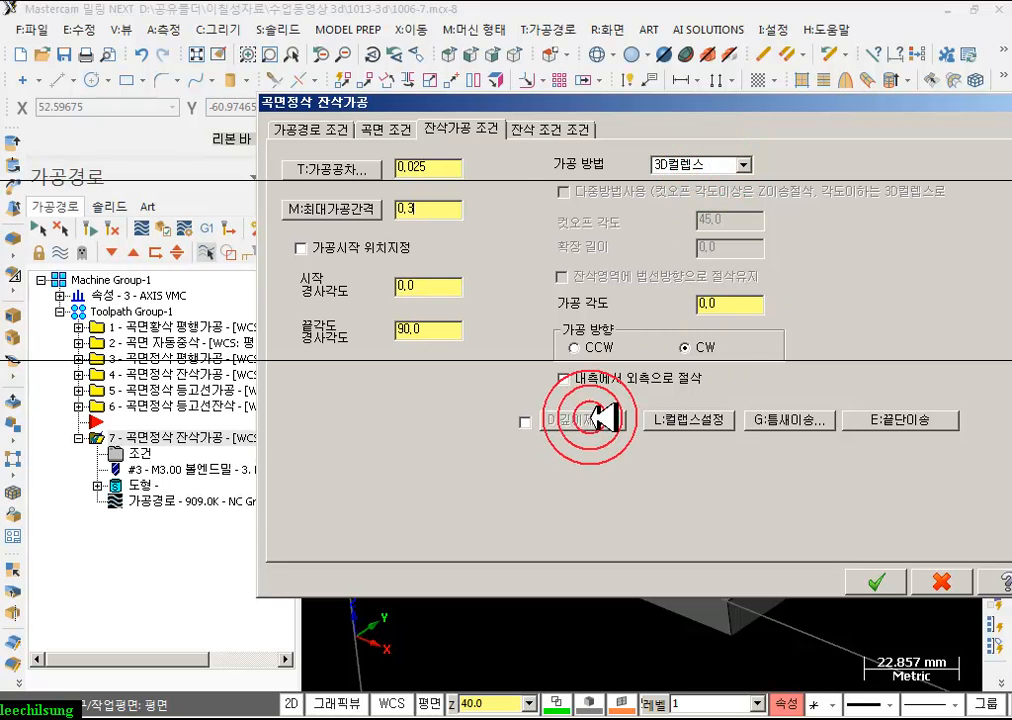
pyautogui.click(550, 130)
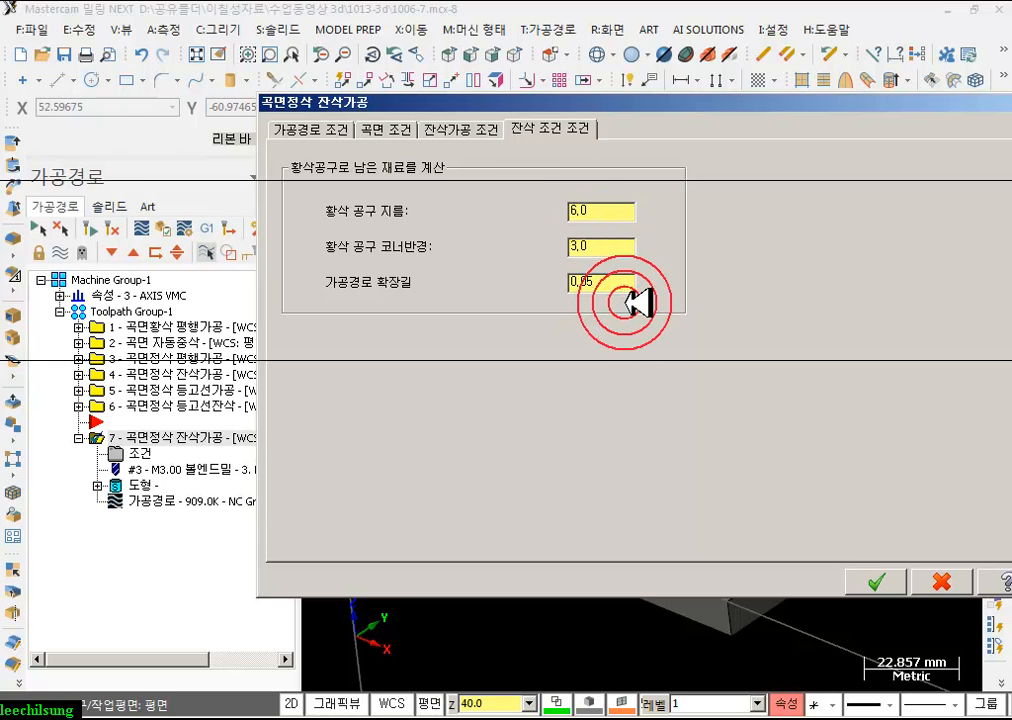
pyautogui.click(880, 580)
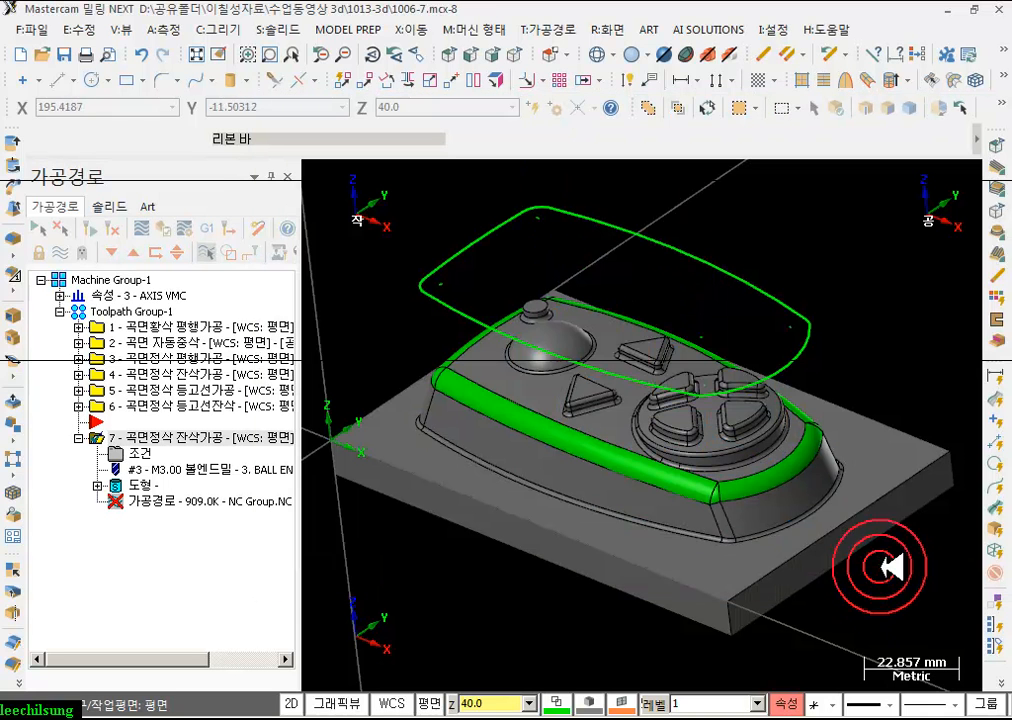
pyautogui.click(91, 228)
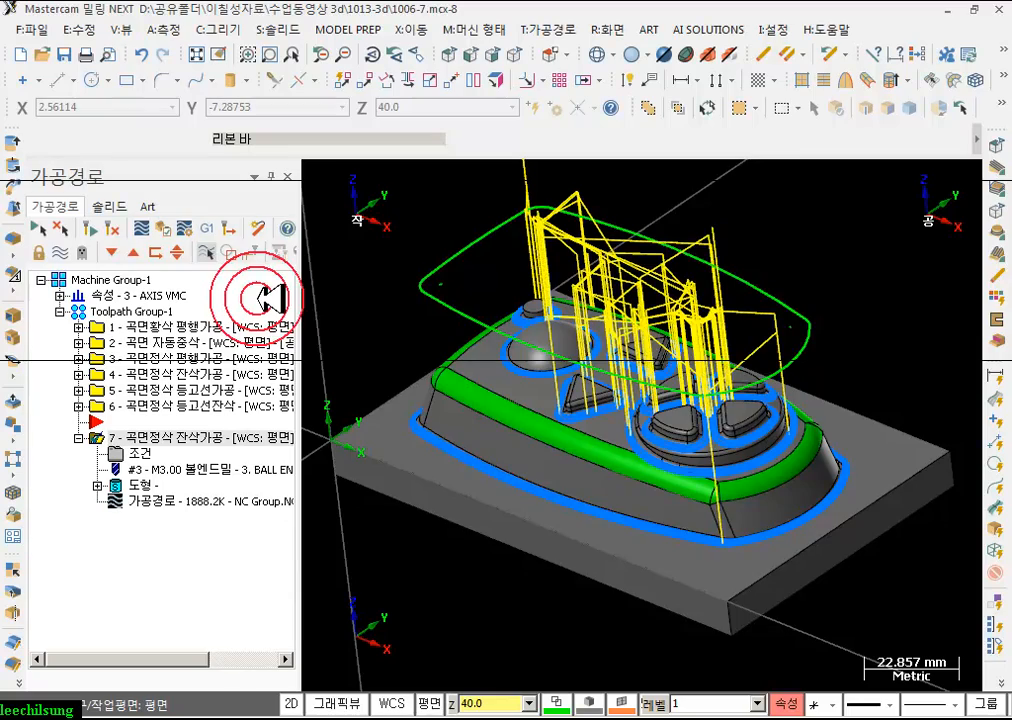
# - Examine the regenerated leftover toolpath's pass spacing along the base edge and around the keypad and triangular buttons
pyautogui.scroll(6, 592, 501)
pyautogui.scroll(-3, 760, 548)
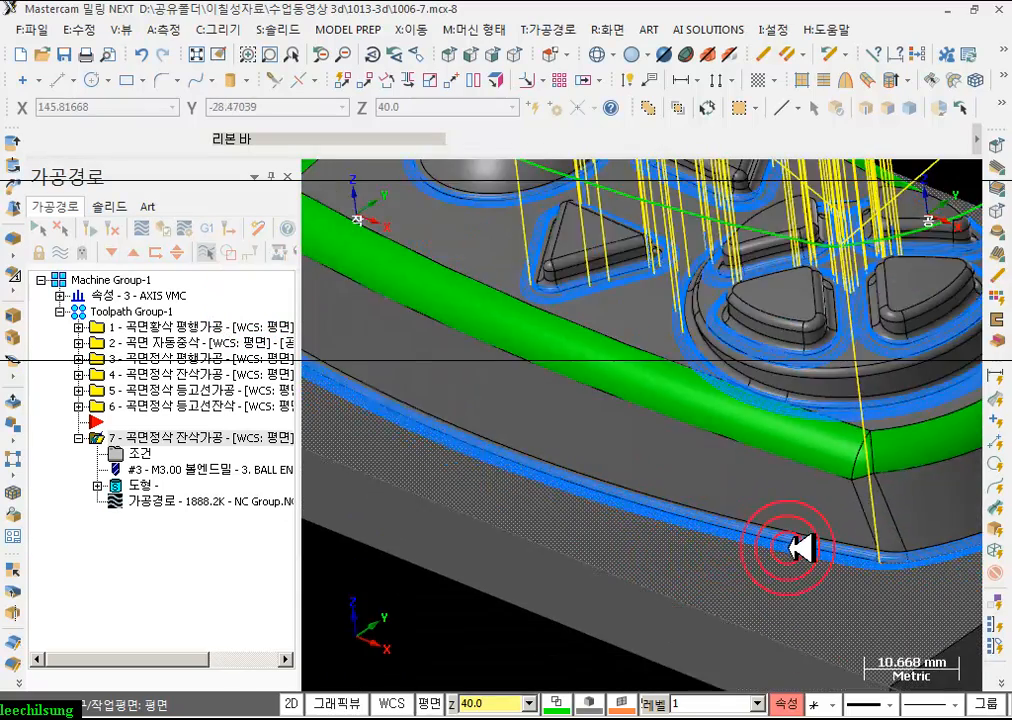
pyautogui.scroll(-2, 792, 549)
pyautogui.scroll(7, 810, 372)
pyautogui.scroll(2, 884, 505)
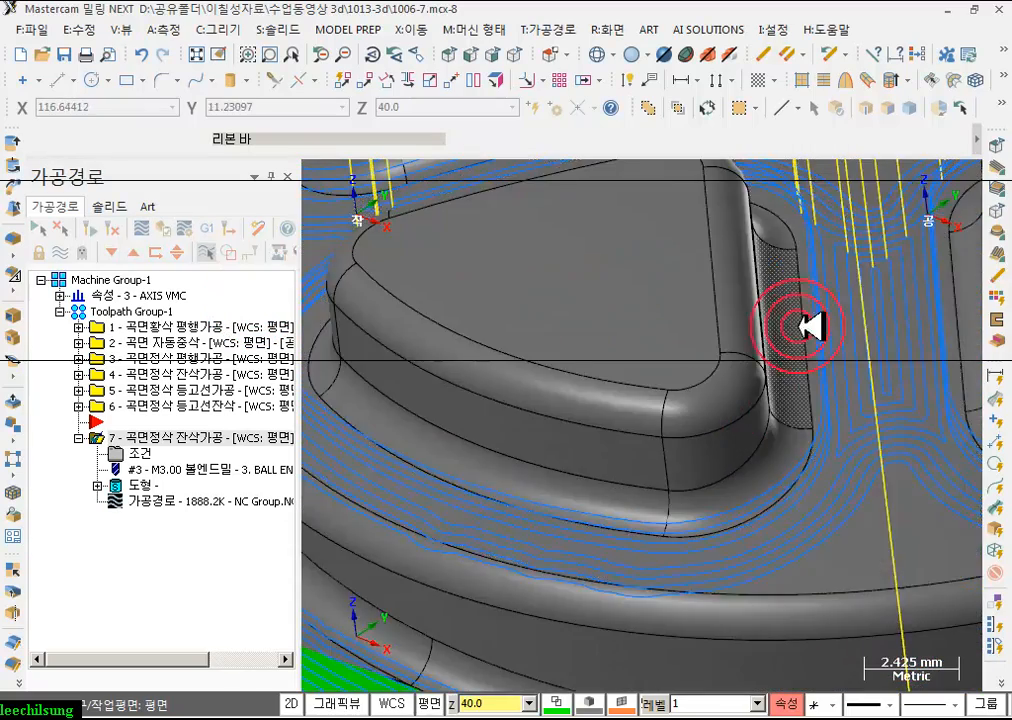
pyautogui.scroll(-10, 838, 407)
pyautogui.scroll(1, 673, 326)
pyautogui.scroll(7, 671, 326)
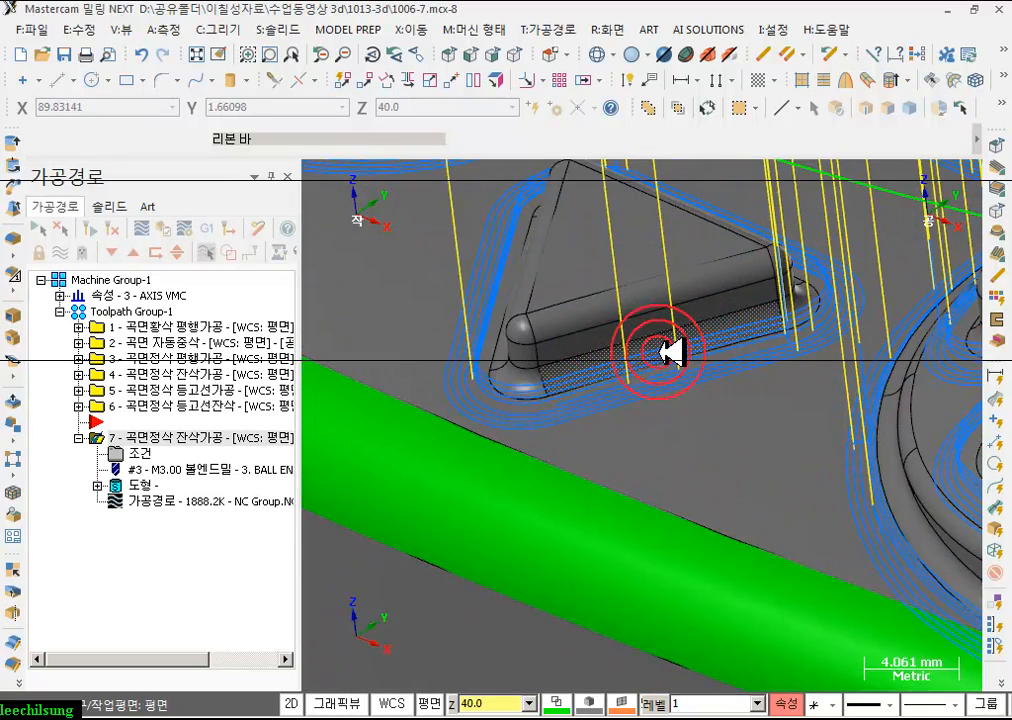
pyautogui.scroll(-7, 652, 368)
pyautogui.moveTo(644, 400)
pyautogui.mouseDown(button='middle')
pyautogui.moveTo(617, 434)
pyautogui.moveTo(625, 408)
pyautogui.mouseUp(button='middle')
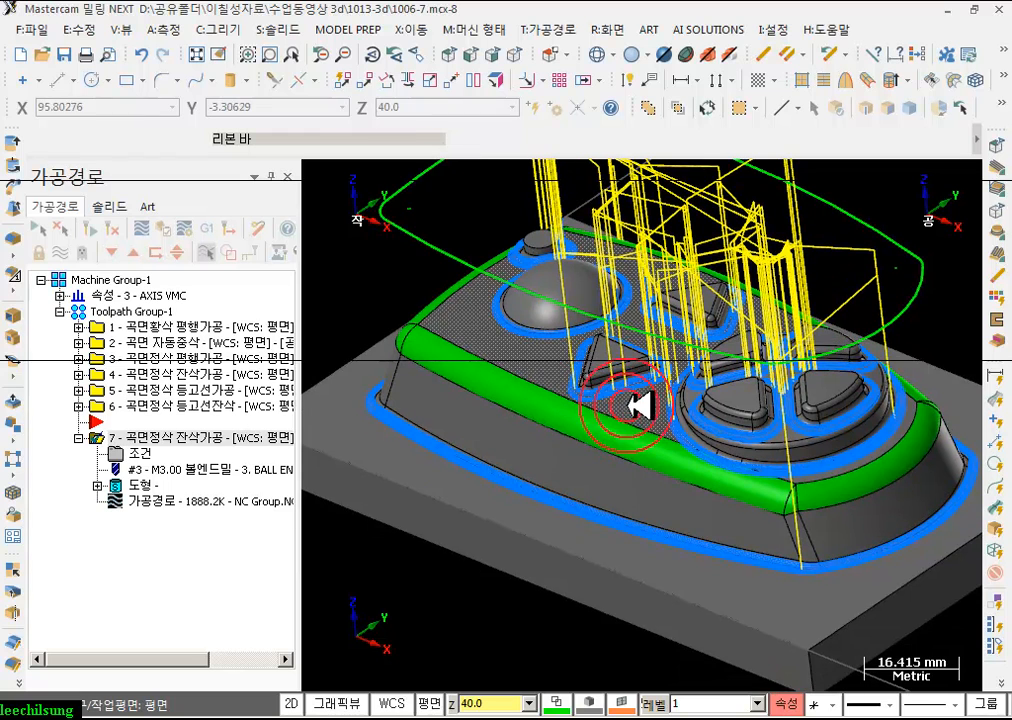
# - Set the maximum stepover of operation 7 back to 0.5 and regenerate the leftover finish
pyautogui.click(110, 452)
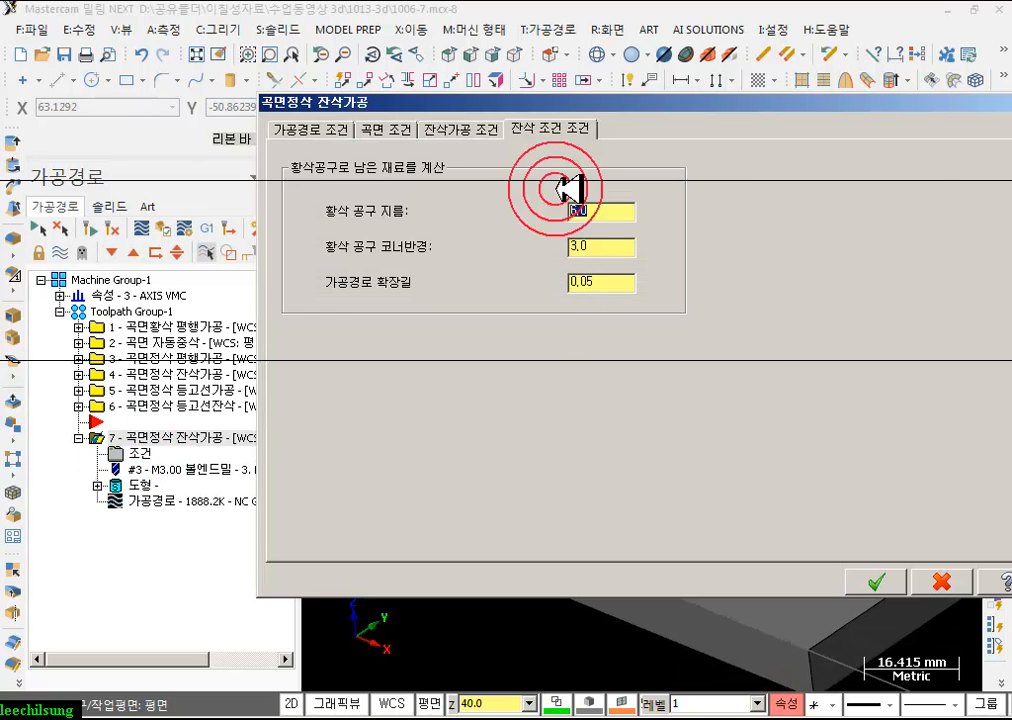
pyautogui.click(470, 128)
pyautogui.click(434, 207)
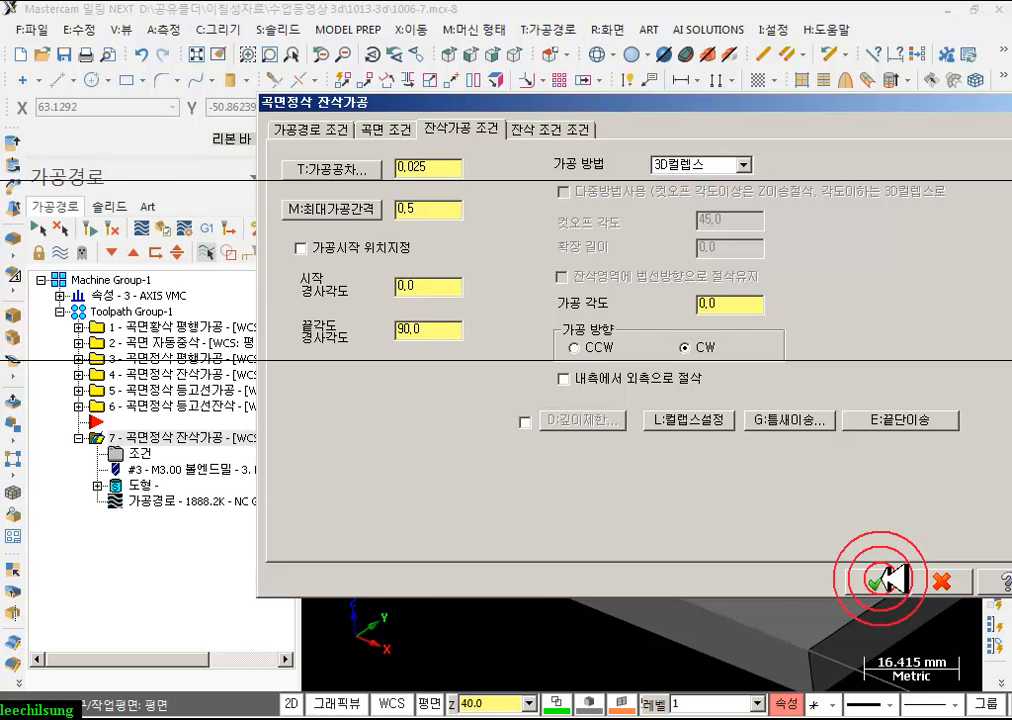
pyautogui.click(875, 580)
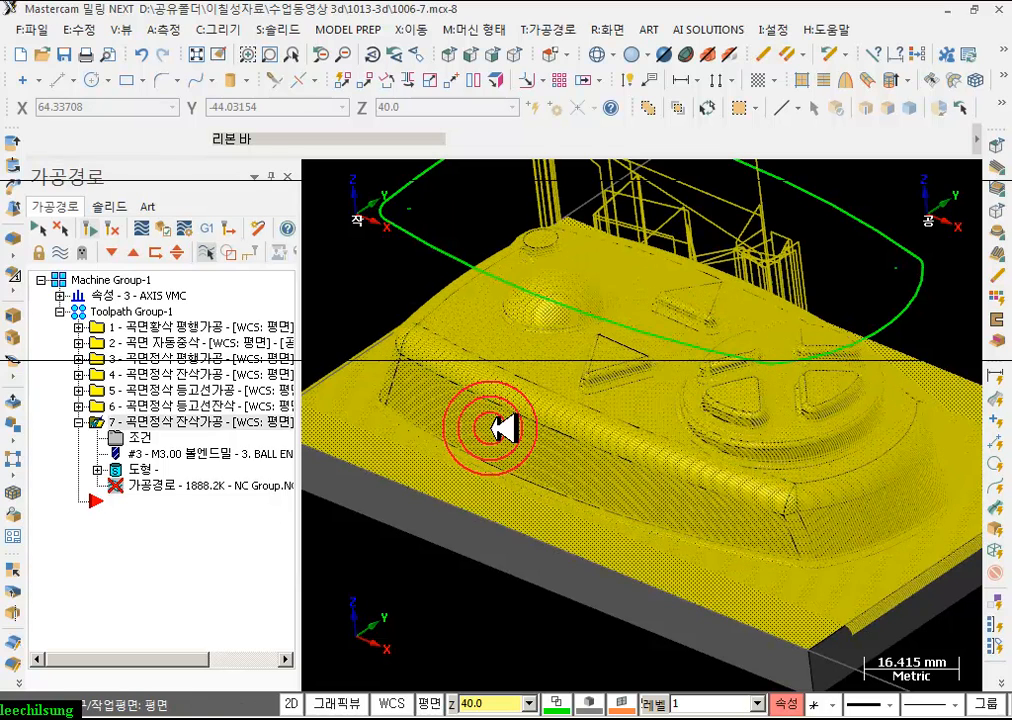
# - Examine the coarser leftover passes around the dome, the buttons, the keypad and the base edge
pyautogui.scroll(-1, 497, 427)
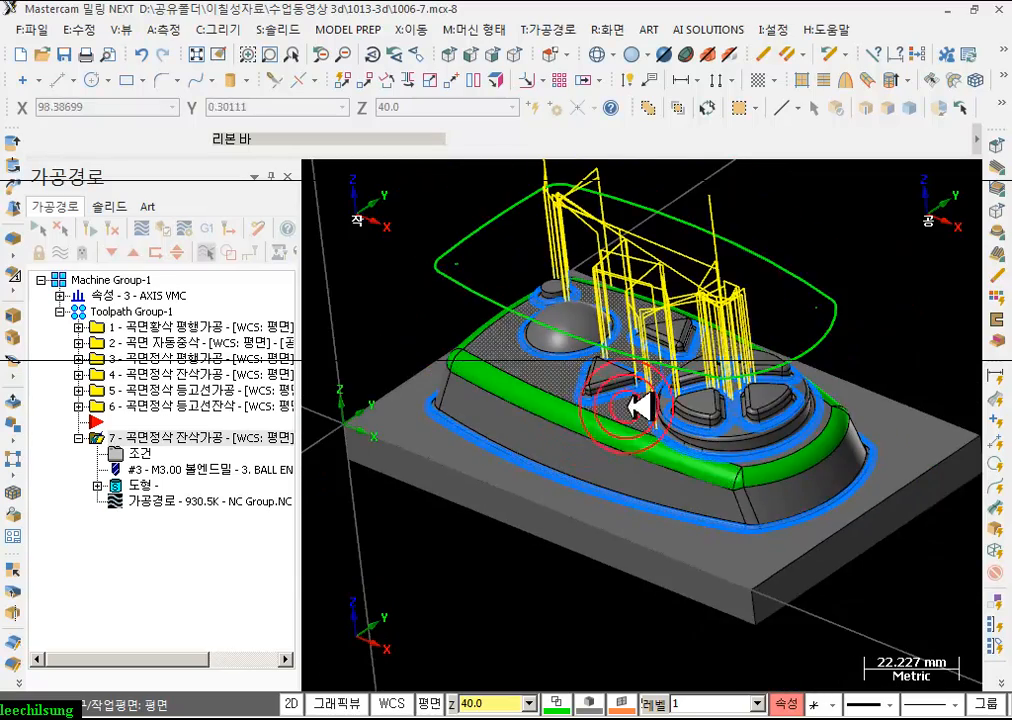
pyautogui.scroll(3, 800, 542)
pyautogui.scroll(-2, 822, 541)
pyautogui.scroll(1, 691, 375)
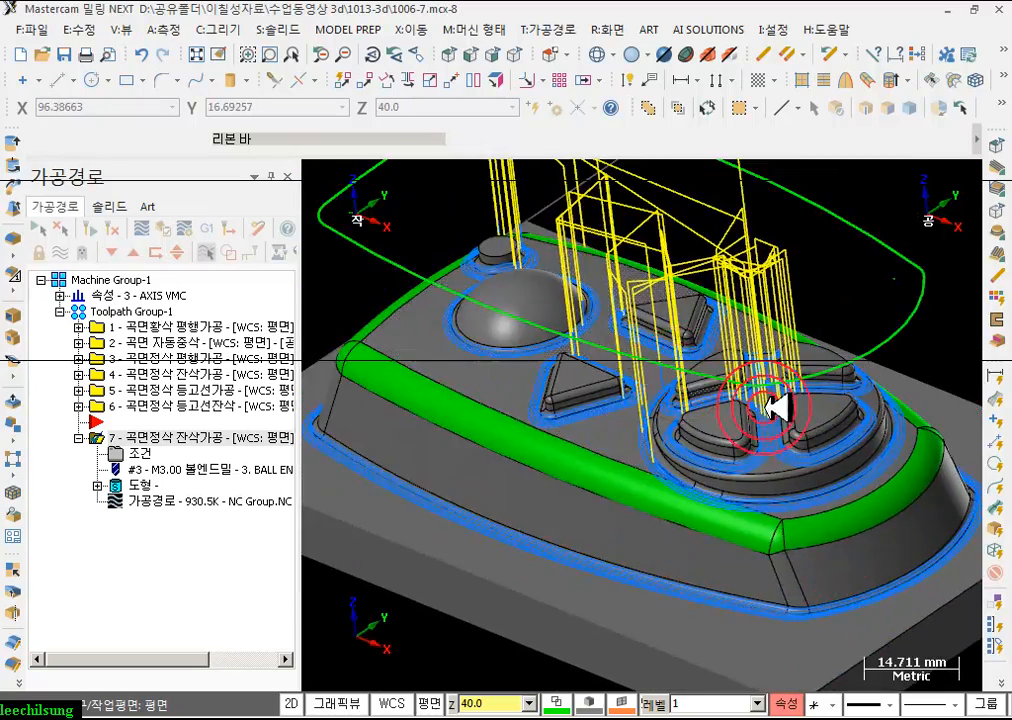
pyautogui.scroll(2, 854, 438)
pyautogui.scroll(-2, 730, 347)
pyautogui.scroll(-2, 730, 347)
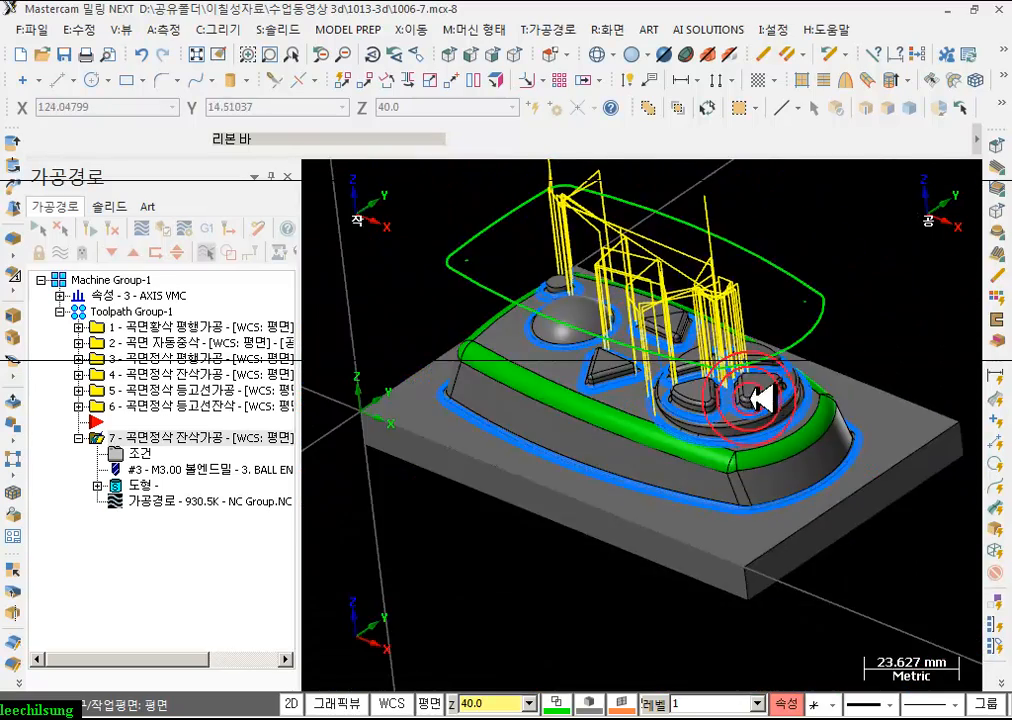
pyautogui.scroll(1, 748, 377)
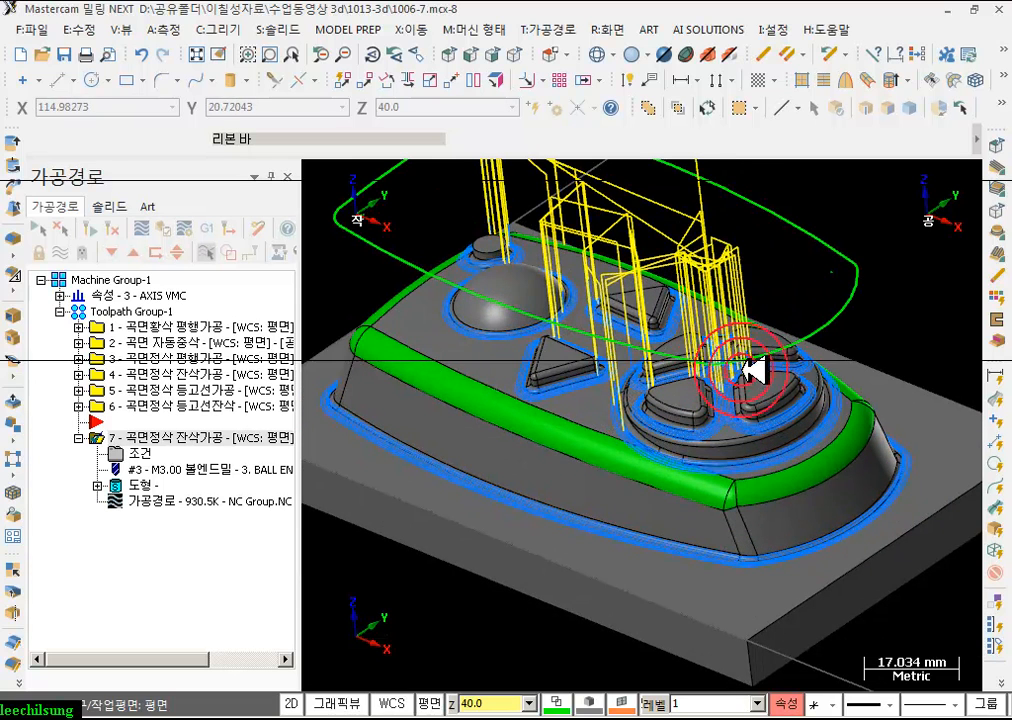
# - Move the insertion point below leftover finish operation 7 and collapse that operation
pyautogui.click(108, 251)
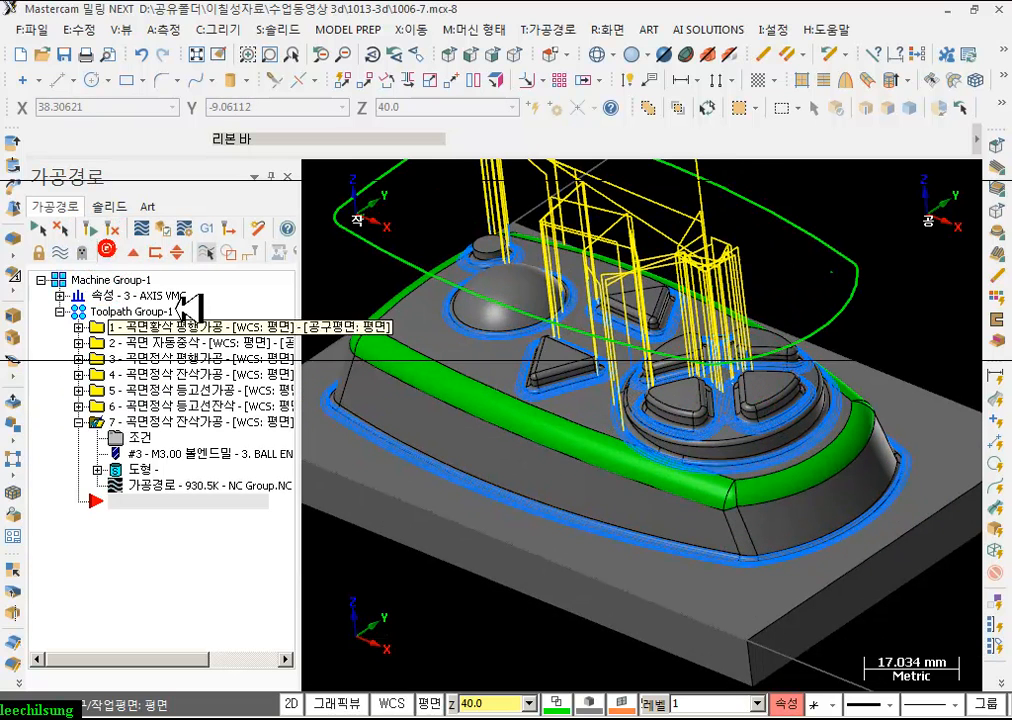
pyautogui.click(79, 423)
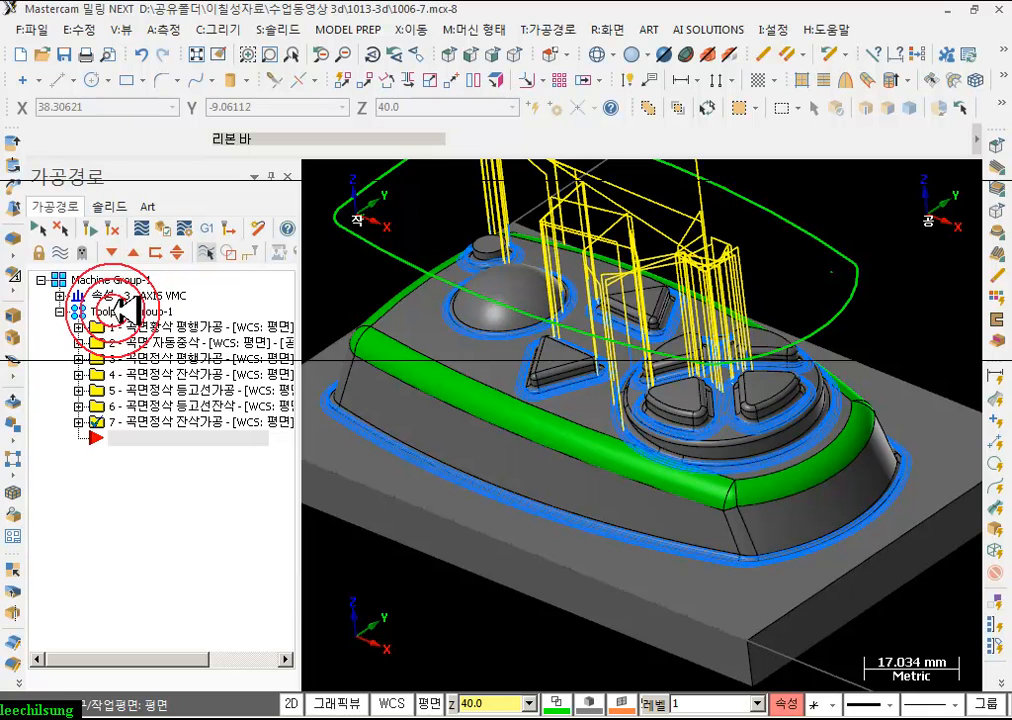
pyautogui.scroll(-1, 722, 347)
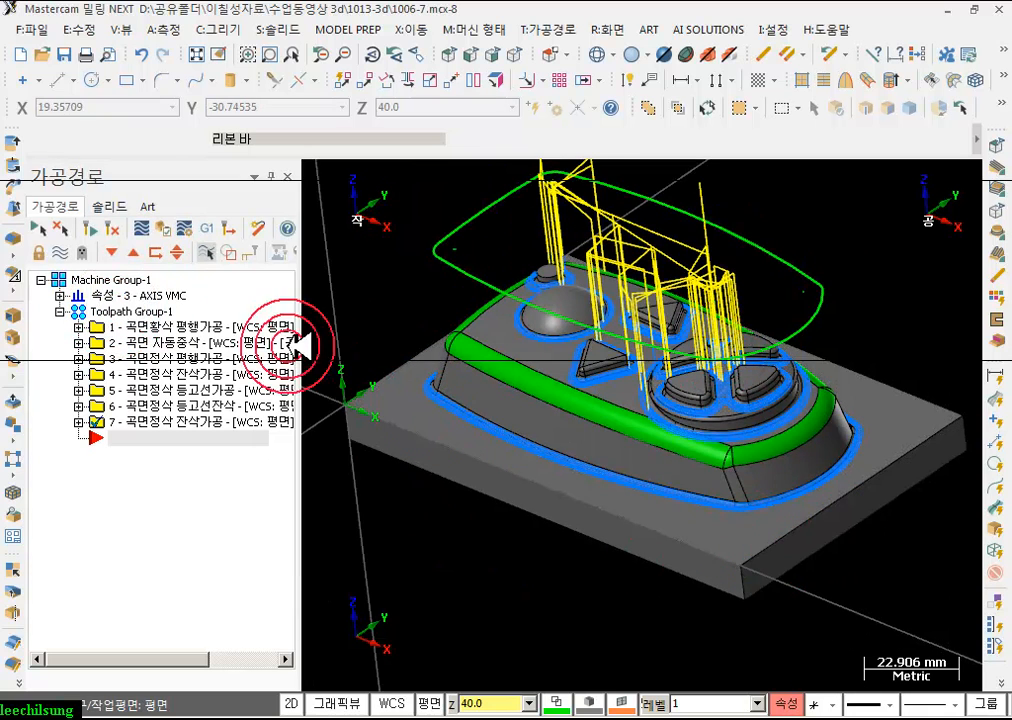
# - Review the toolpaths of operations 1, 2, 3 and 7 one after another
pyautogui.click(192, 327)
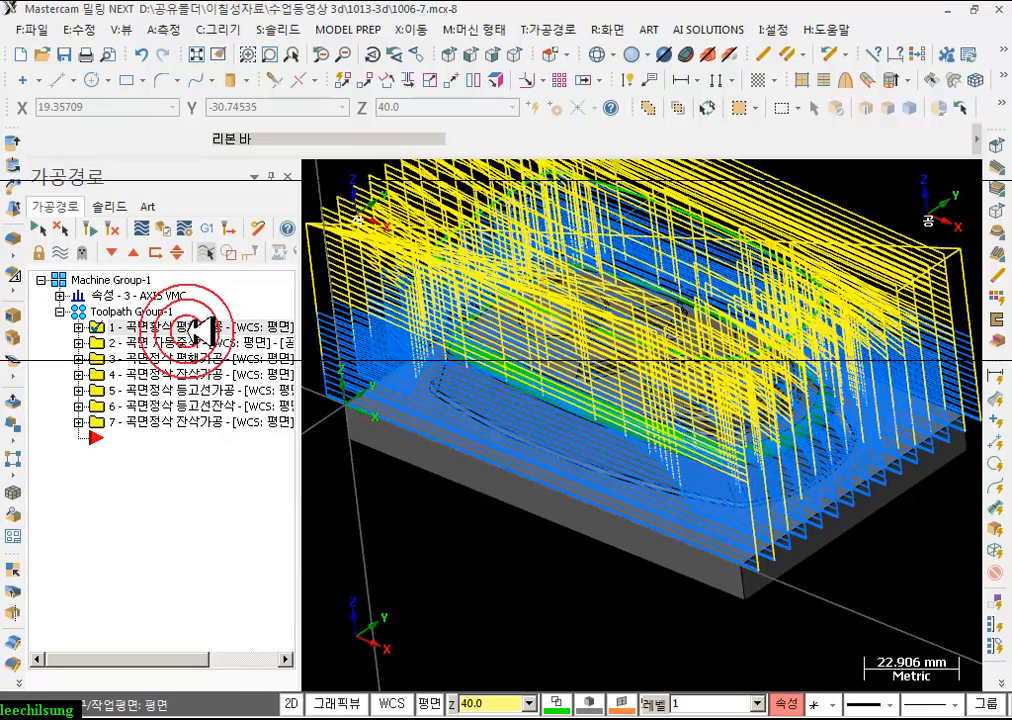
pyautogui.click(201, 343)
pyautogui.click(199, 358)
pyautogui.click(110, 424)
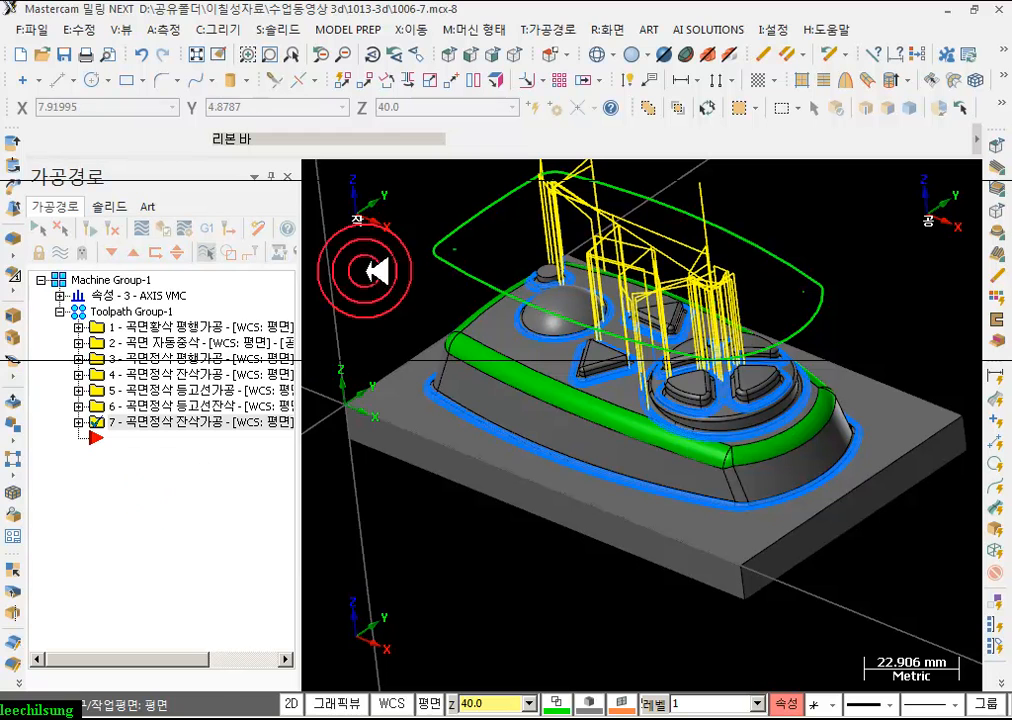
# - Start a surface rough pocket toolpath and select all model surfaces as drive surfaces
pyautogui.click(551, 29)
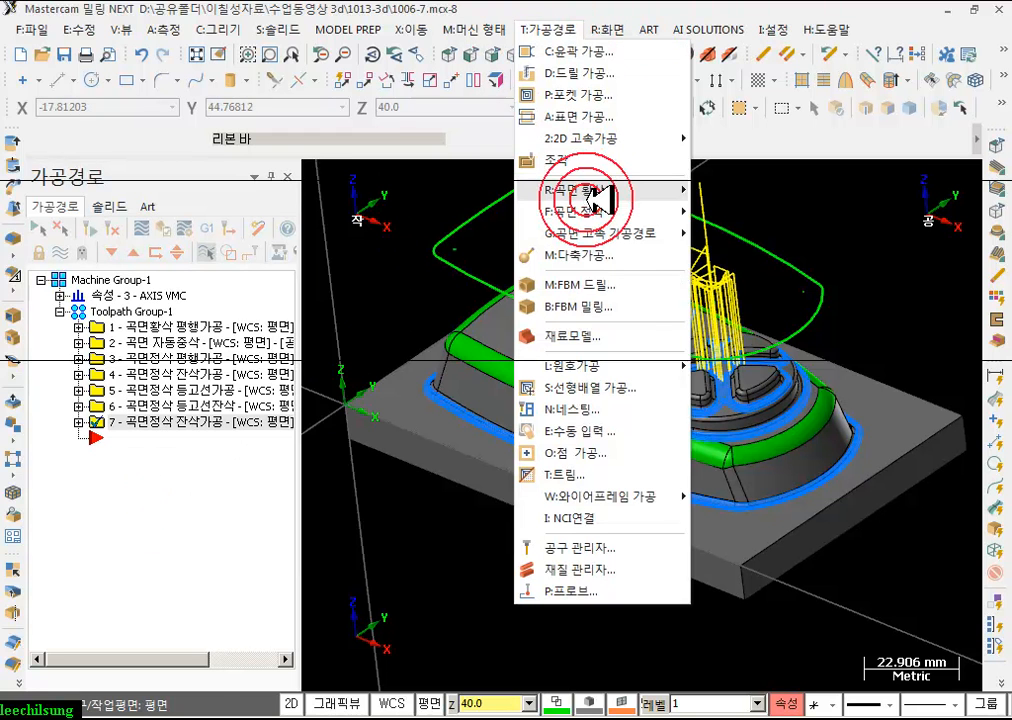
pyautogui.moveTo(592, 191)
pyautogui.click(766, 320)
pyautogui.click(829, 526)
pyautogui.press('Return')
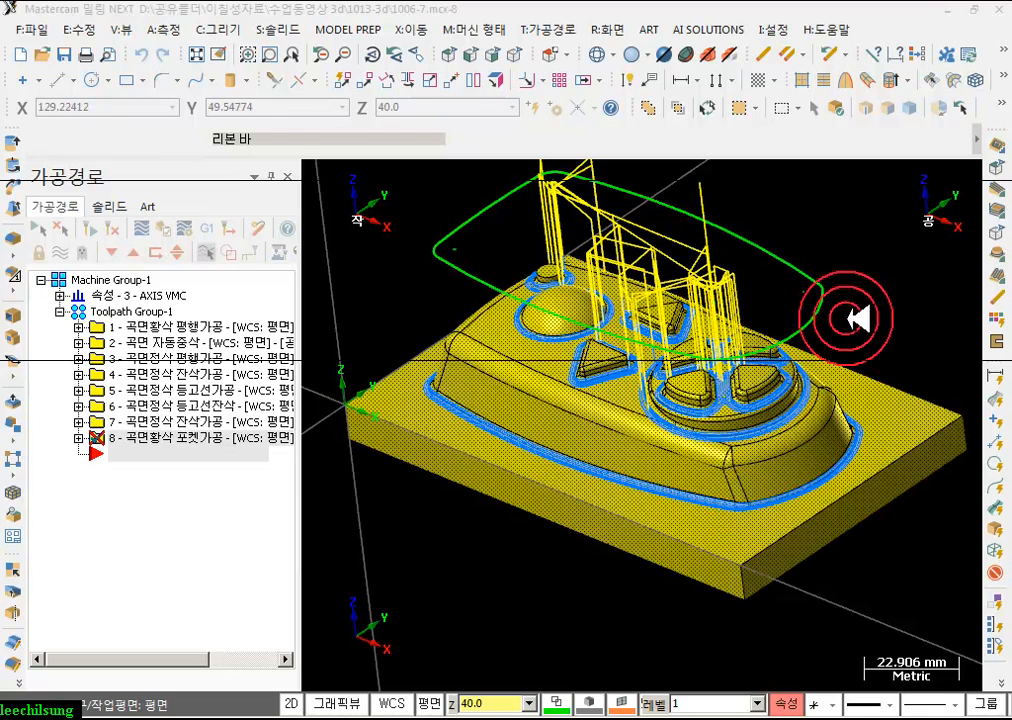
# - Chain the outer edge loop of the base's upper face as the tool containment boundary and accept the selections
pyautogui.click(143, 492)
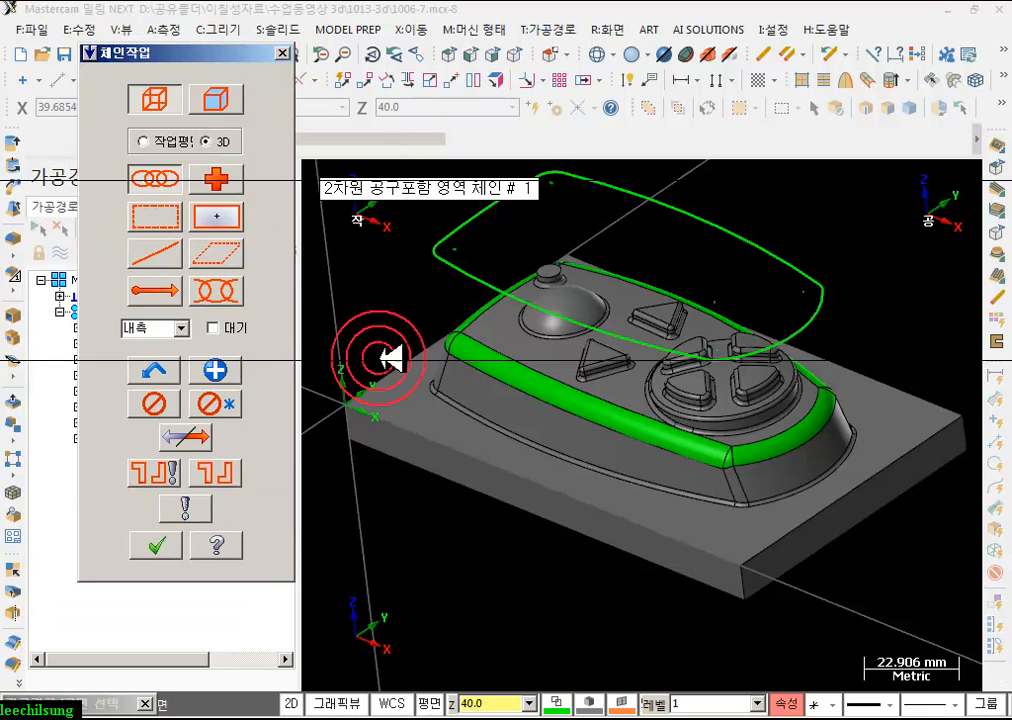
pyautogui.click(218, 99)
pyautogui.click(140, 178)
pyautogui.click(416, 398)
pyautogui.click(113, 294)
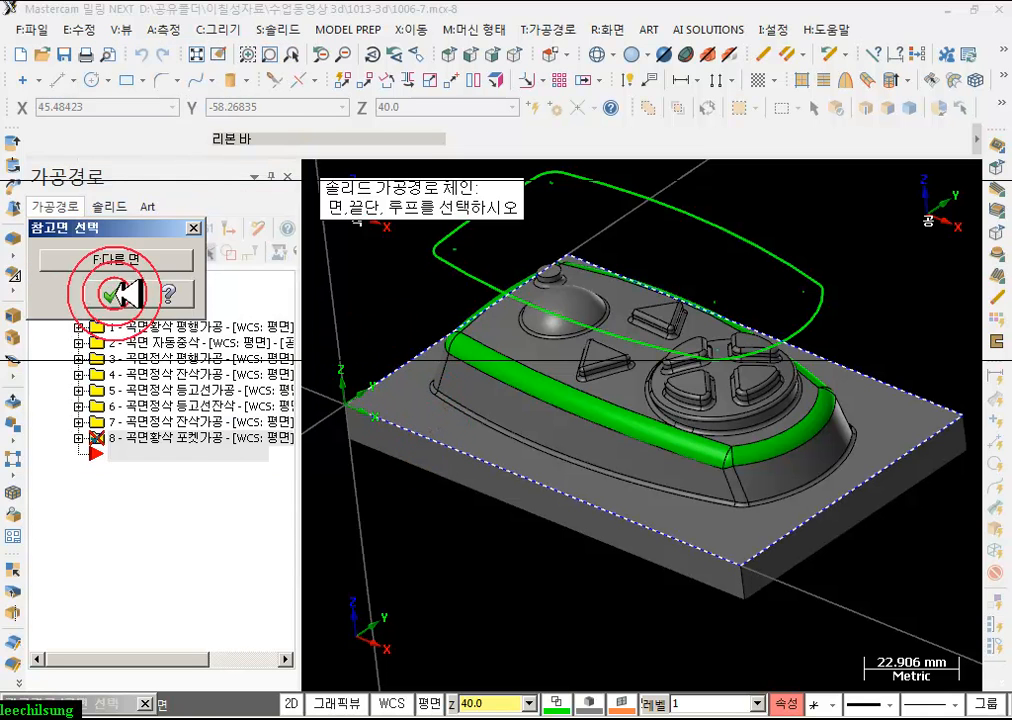
pyautogui.click(158, 446)
pyautogui.click(139, 594)
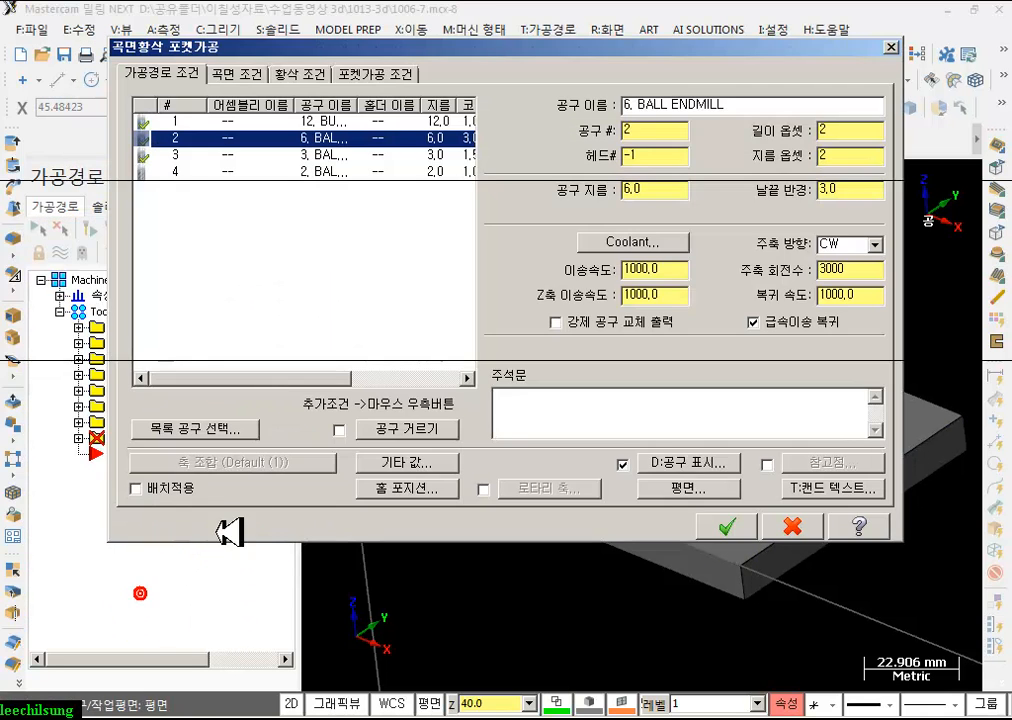
# - Assign the 12 mm bull endmill with 1 mm corner radius to the rough pocket and check its surface and roughing parameters
pyautogui.click(300, 121)
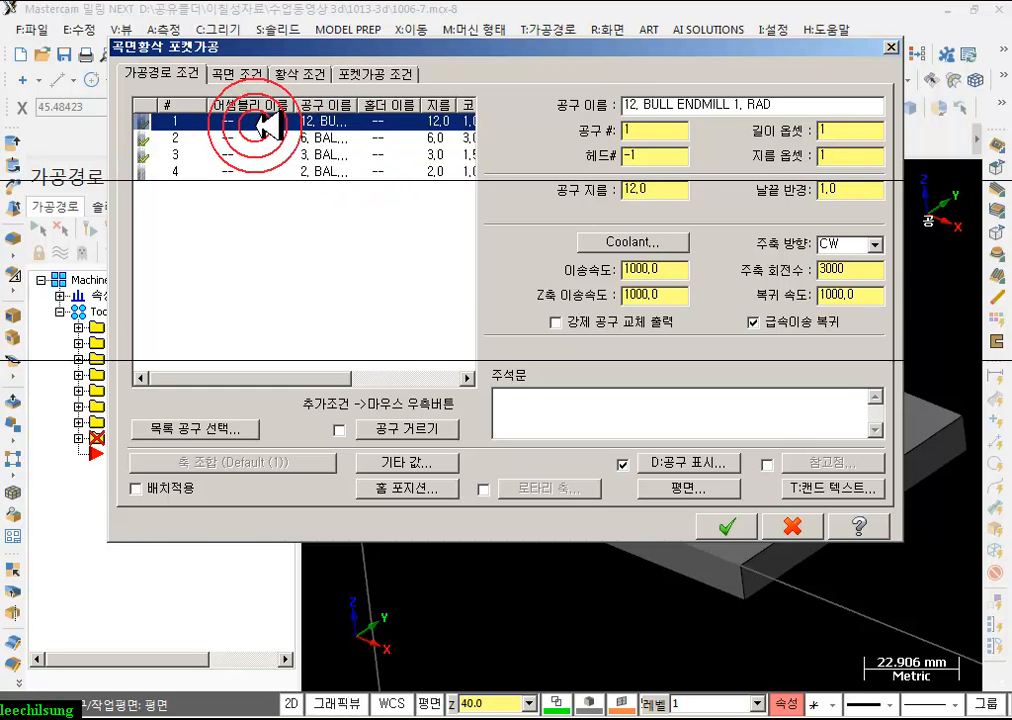
pyautogui.click(245, 74)
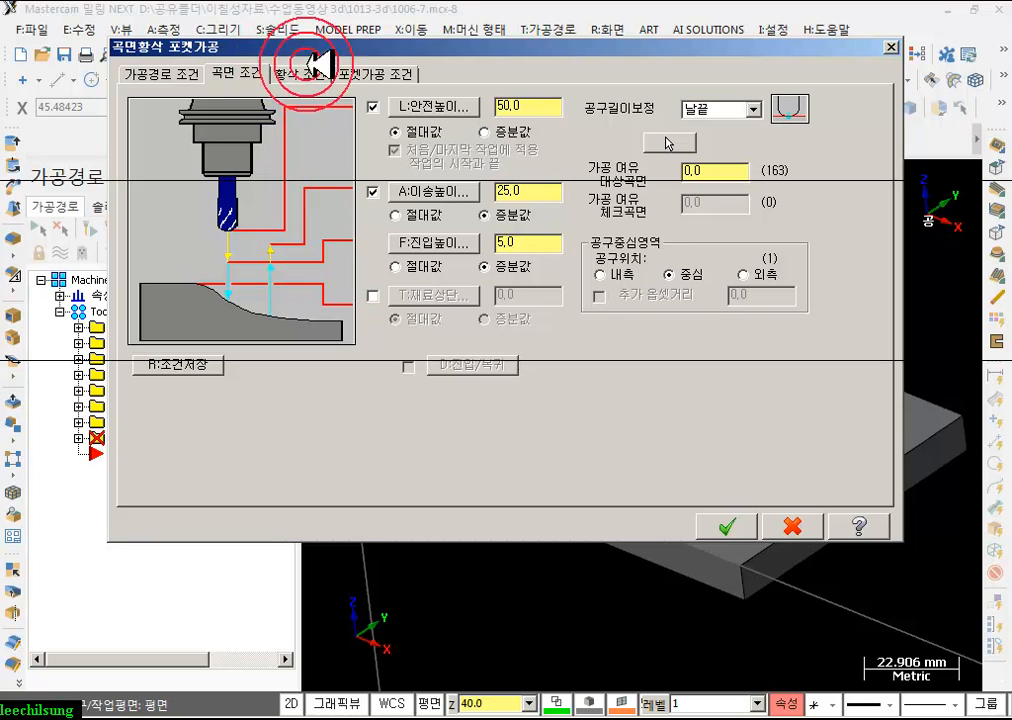
pyautogui.click(298, 72)
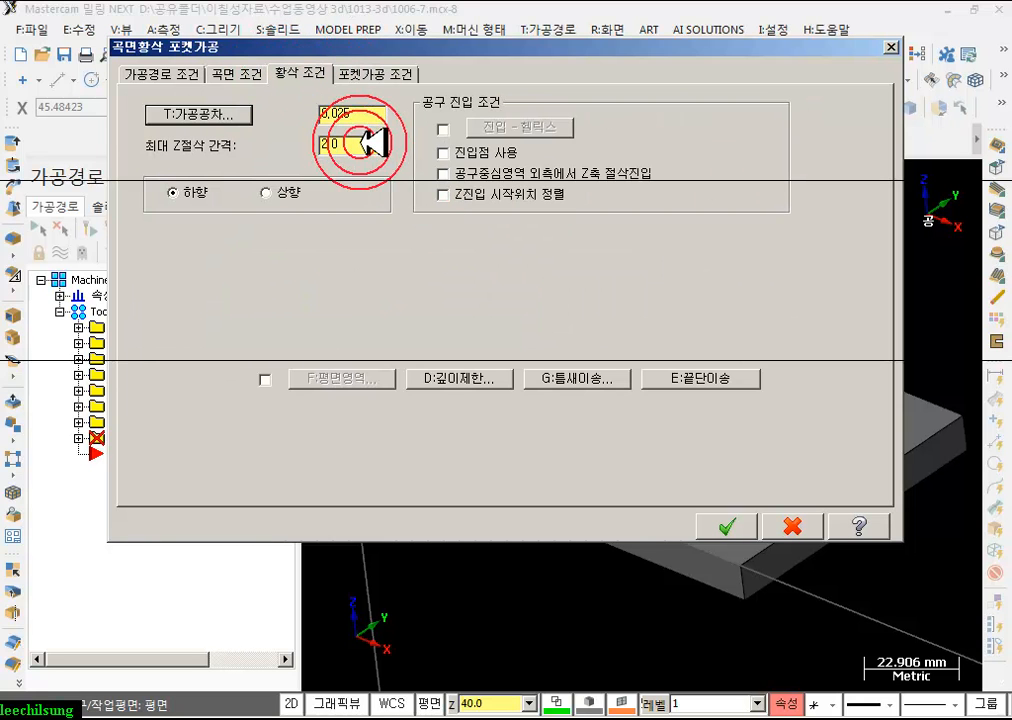
# - Enable flat-area machining for the rough pocket with a side wall allowance of 0.02
pyautogui.click(265, 379)
pyautogui.click(338, 379)
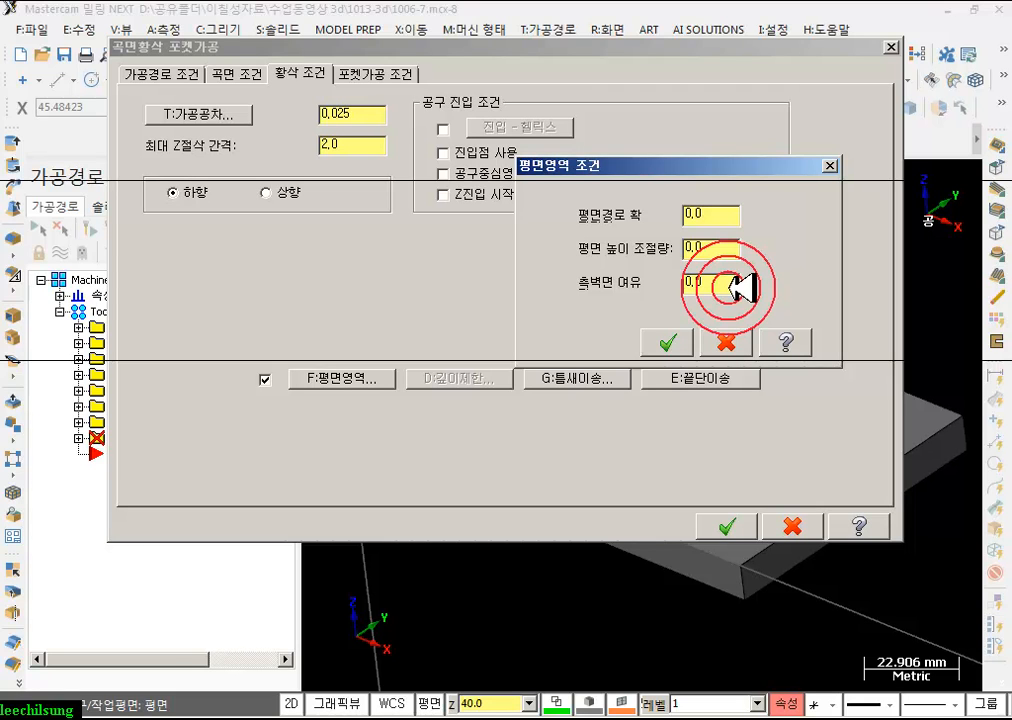
pyautogui.click(725, 254)
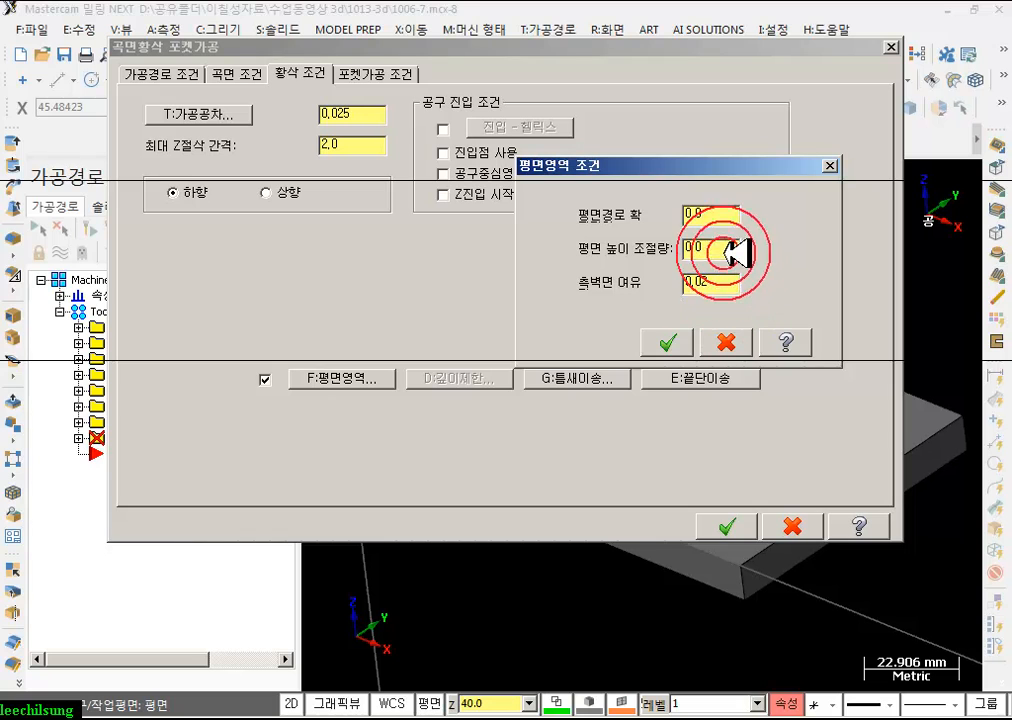
pyautogui.click(669, 341)
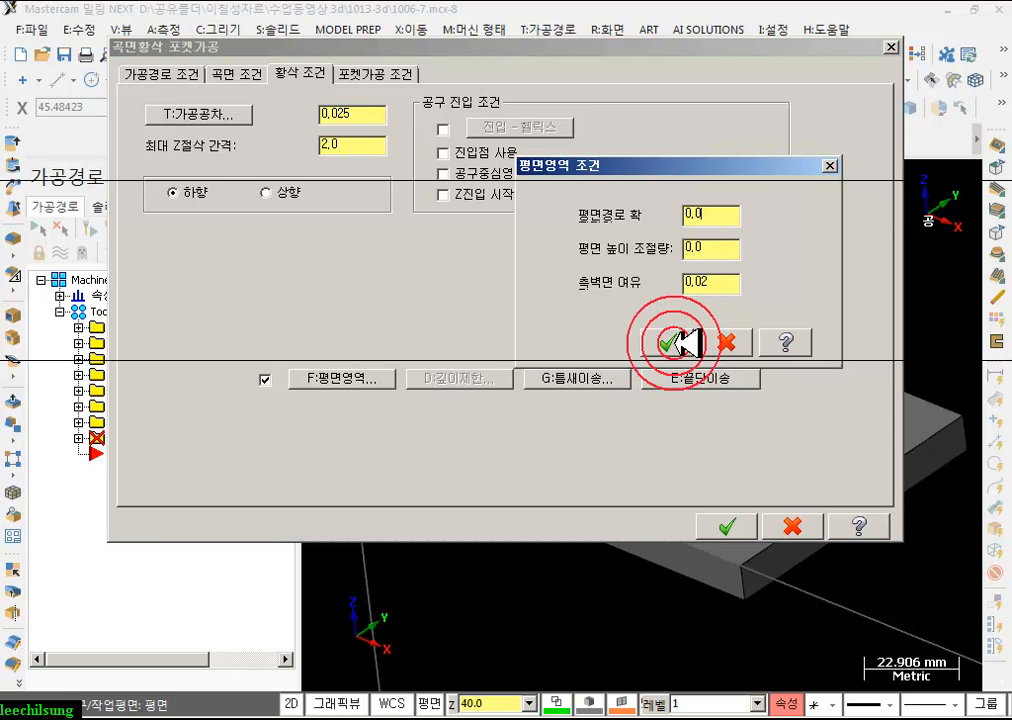
# - Accept the flat-area settings and allow the tool to plunge outside the containment boundary for the rough pocket
pyautogui.click(669, 341)
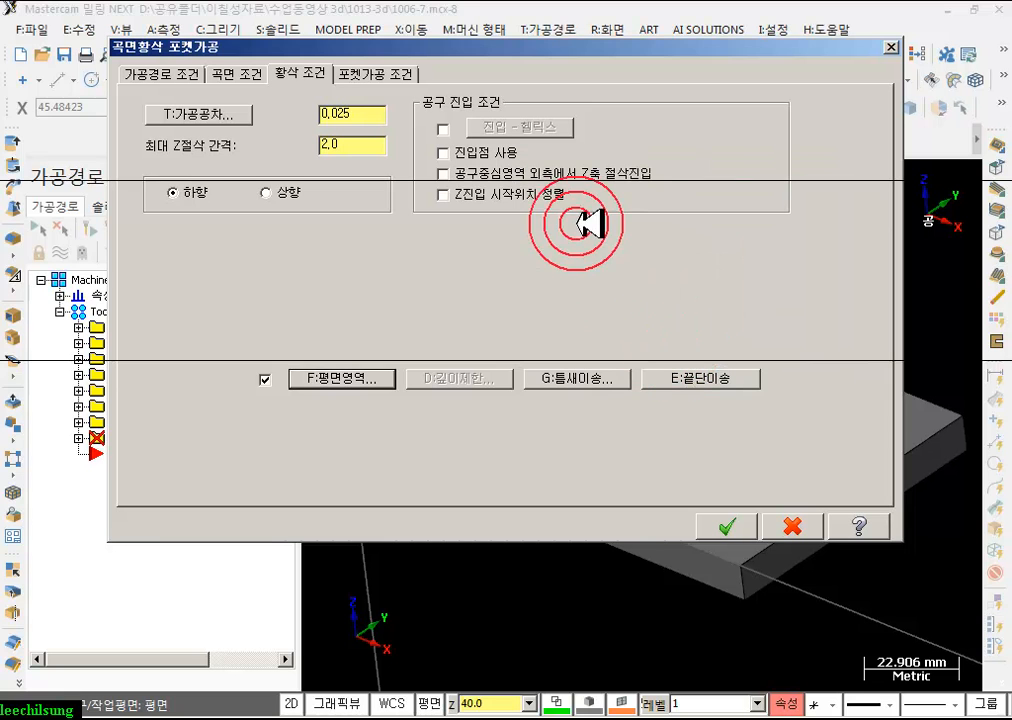
pyautogui.click(443, 173)
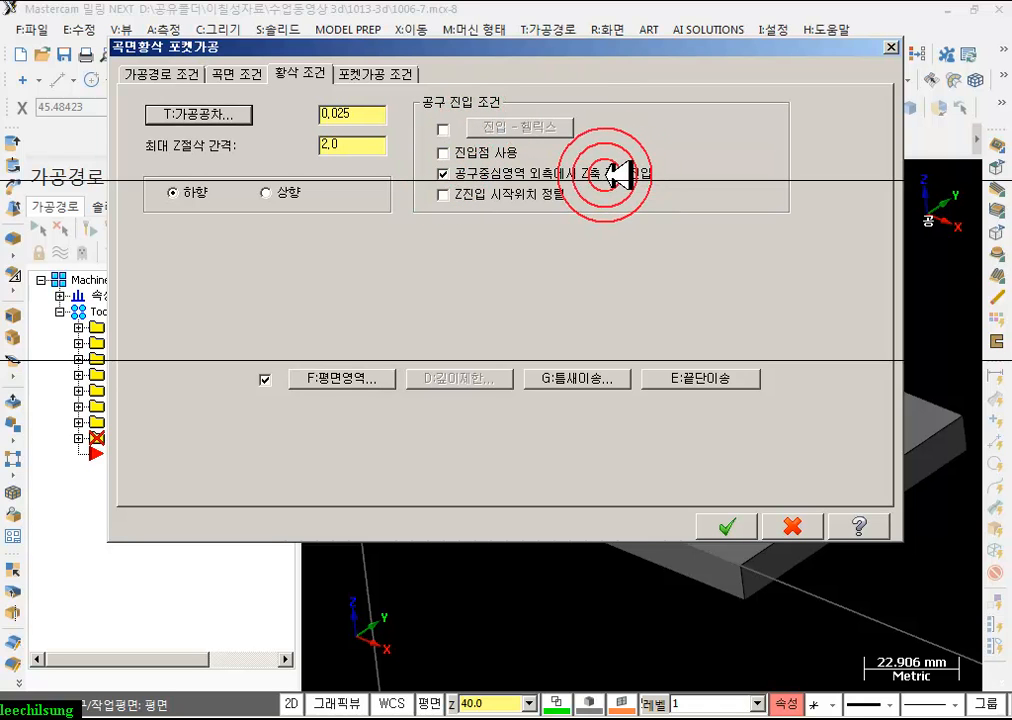
# - Use a constant overlap spiral with 50% stepover, turn off inside-to-outside cutting and boundary finishing, and generate the pocket toolpath
pyautogui.click(380, 73)
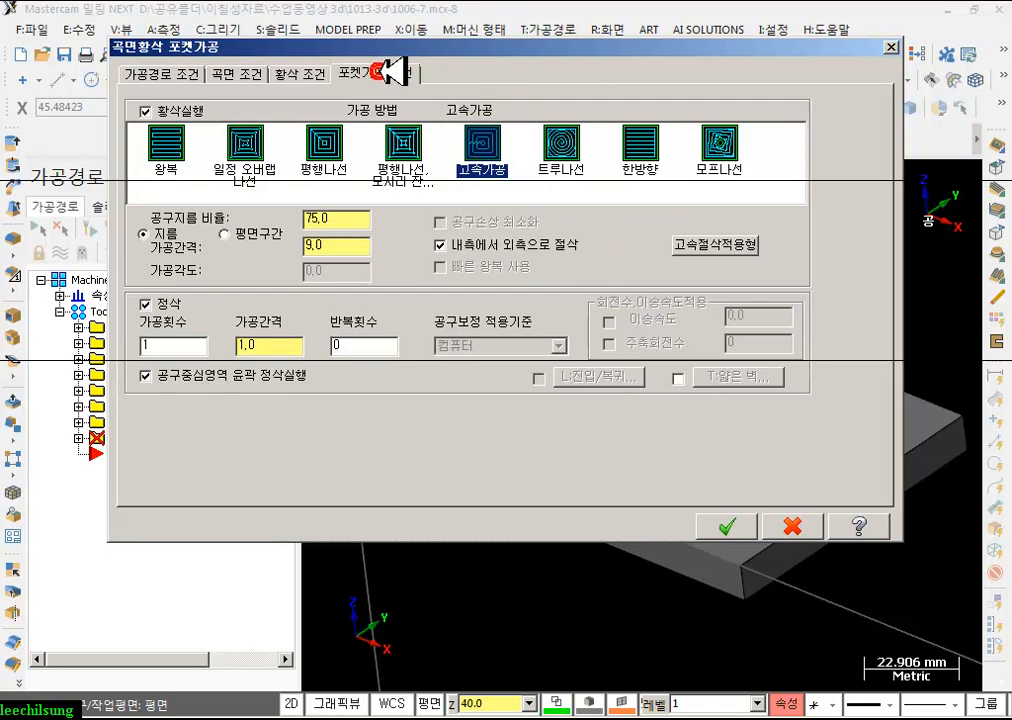
pyautogui.click(240, 172)
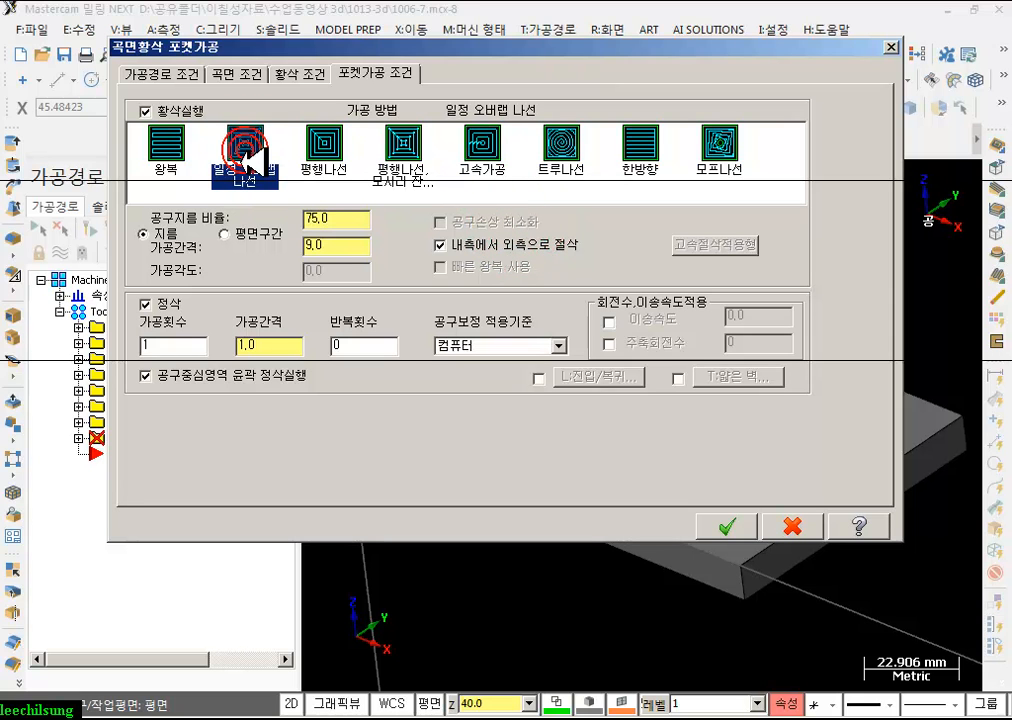
pyautogui.write('5')
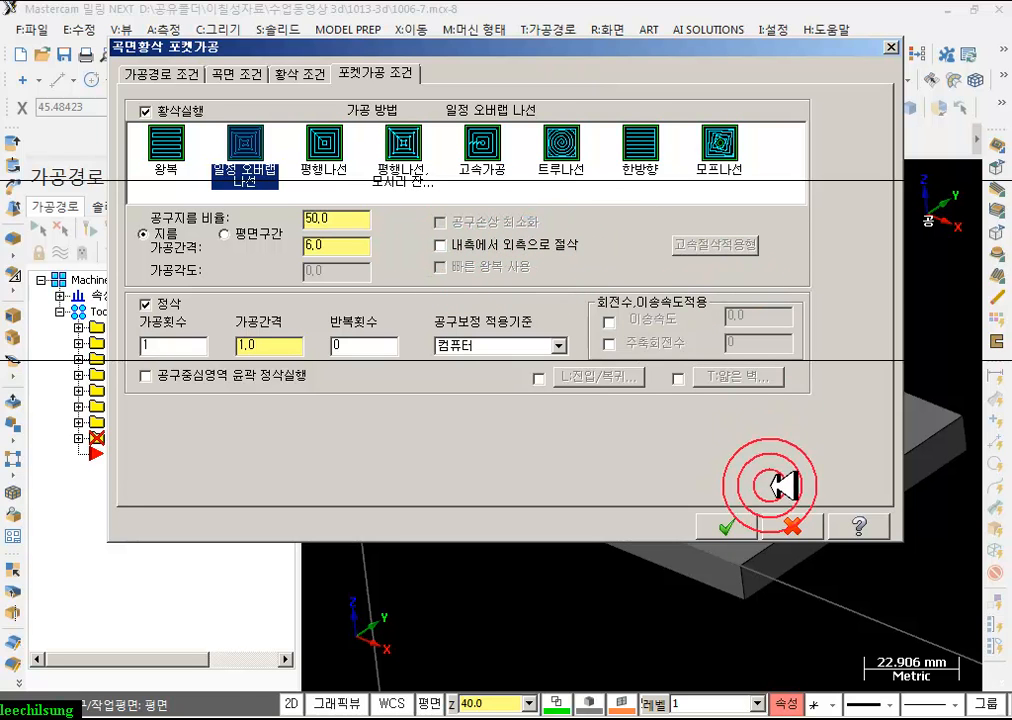
pyautogui.click(748, 524)
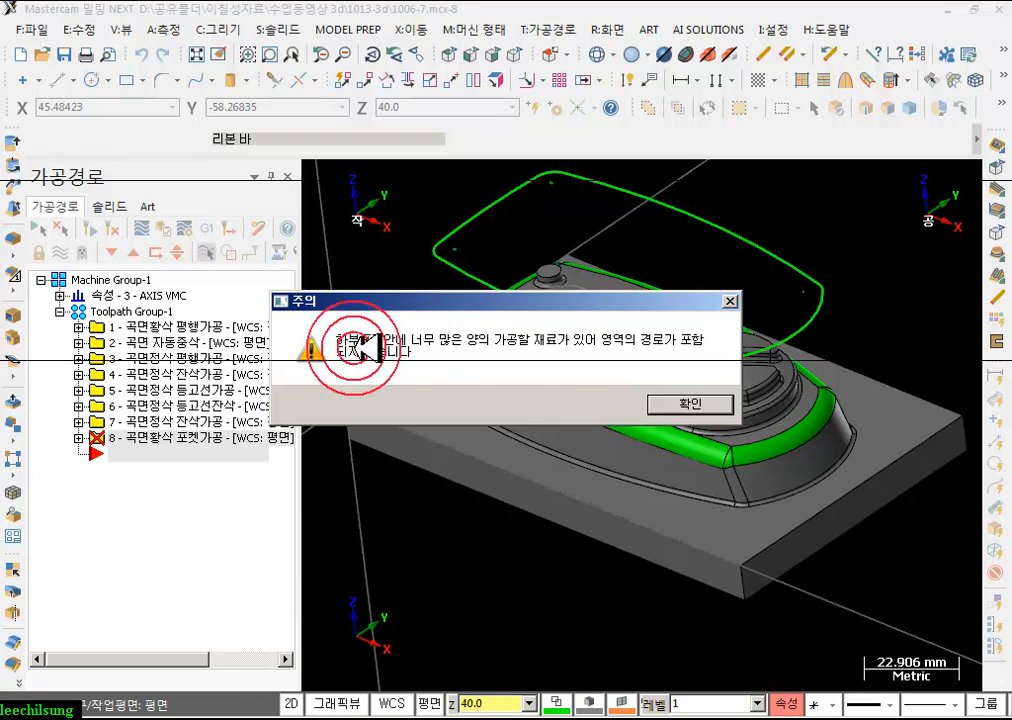
pyautogui.click(690, 404)
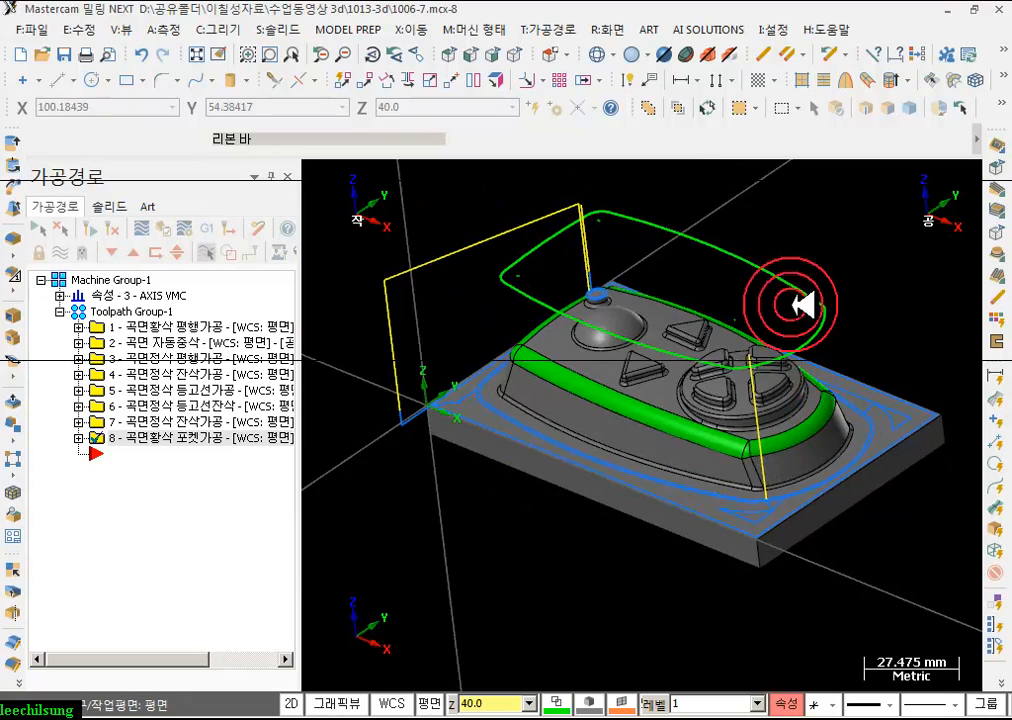
# - Check the pocket toolpath on the small round knob and clear all of the operation's drive surfaces
pyautogui.scroll(-1, 800, 300)
pyautogui.scroll(5, 693, 361)
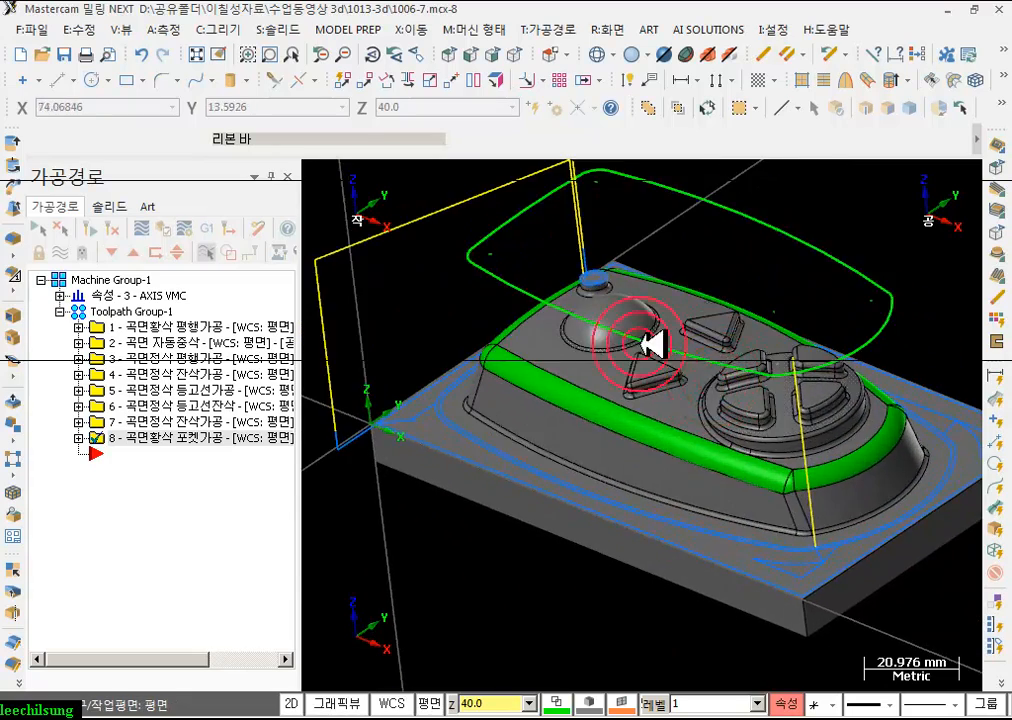
pyautogui.scroll(3, 630, 290)
pyautogui.moveTo(680, 300); pyautogui.dragTo(548, 243, button='middle')
pyautogui.scroll(6, 580, 258)
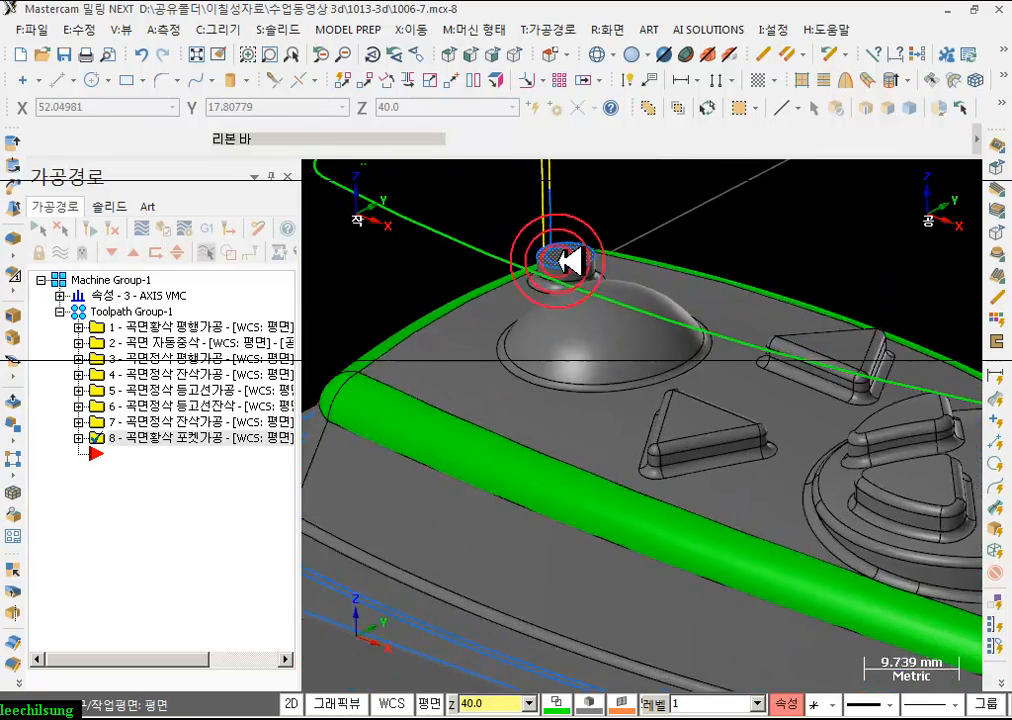
pyautogui.scroll(-1, 580, 258)
pyautogui.click(78, 438)
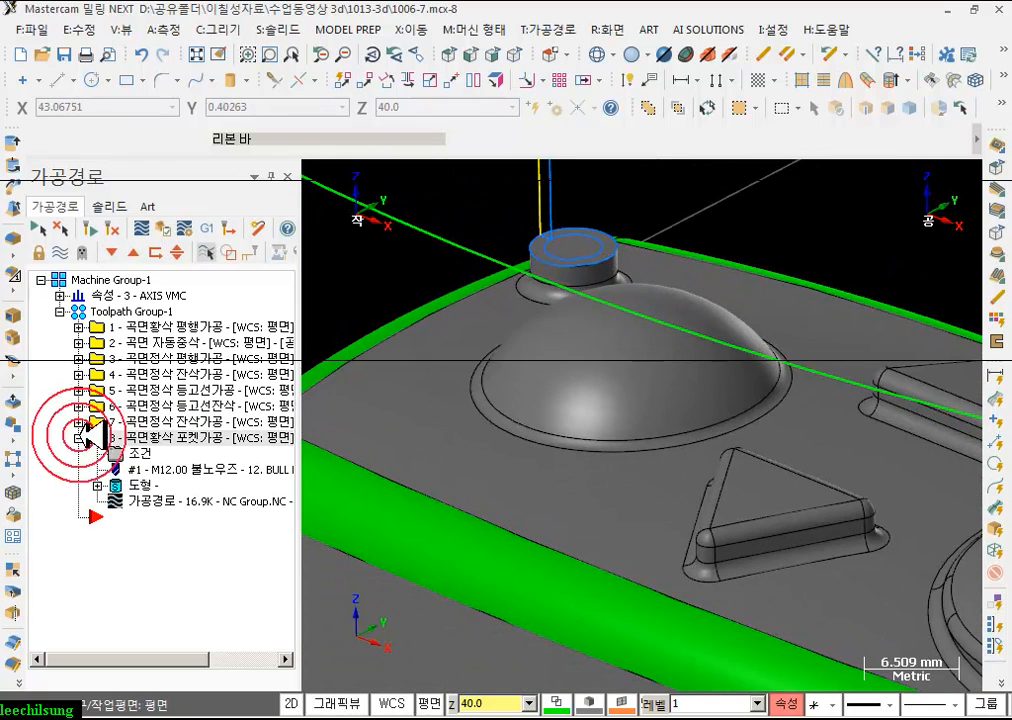
pyautogui.click(140, 485)
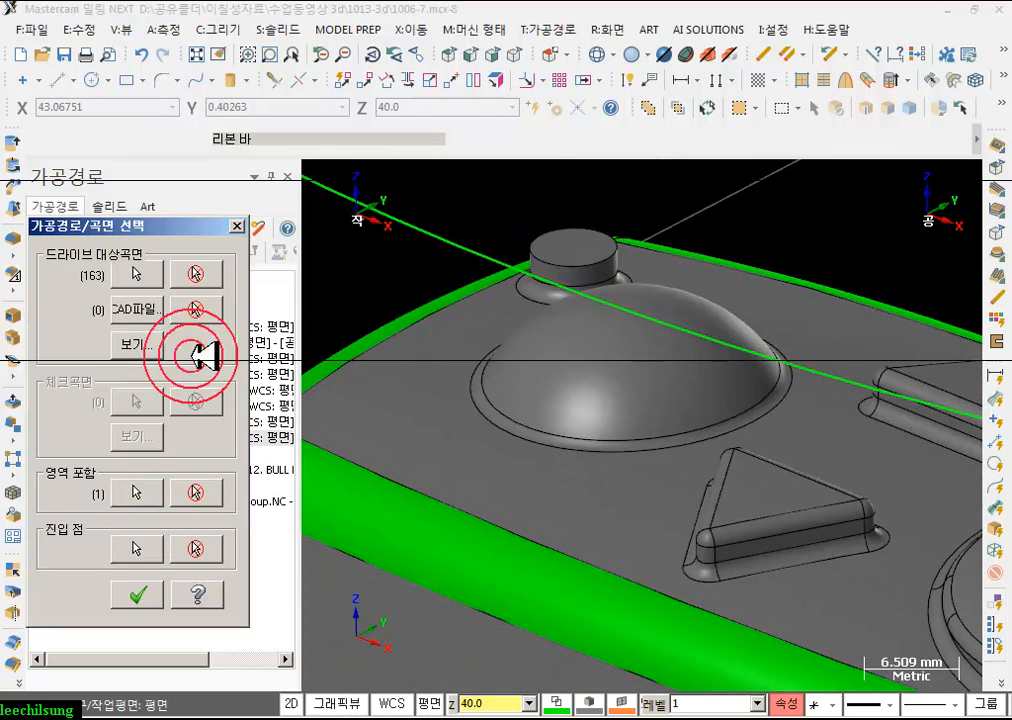
pyautogui.click(195, 274)
# - Select the base's upper face, the long side wall, the rounded end wall and their adjoining fillets as solid drive faces
pyautogui.scroll(-5, 452, 280)
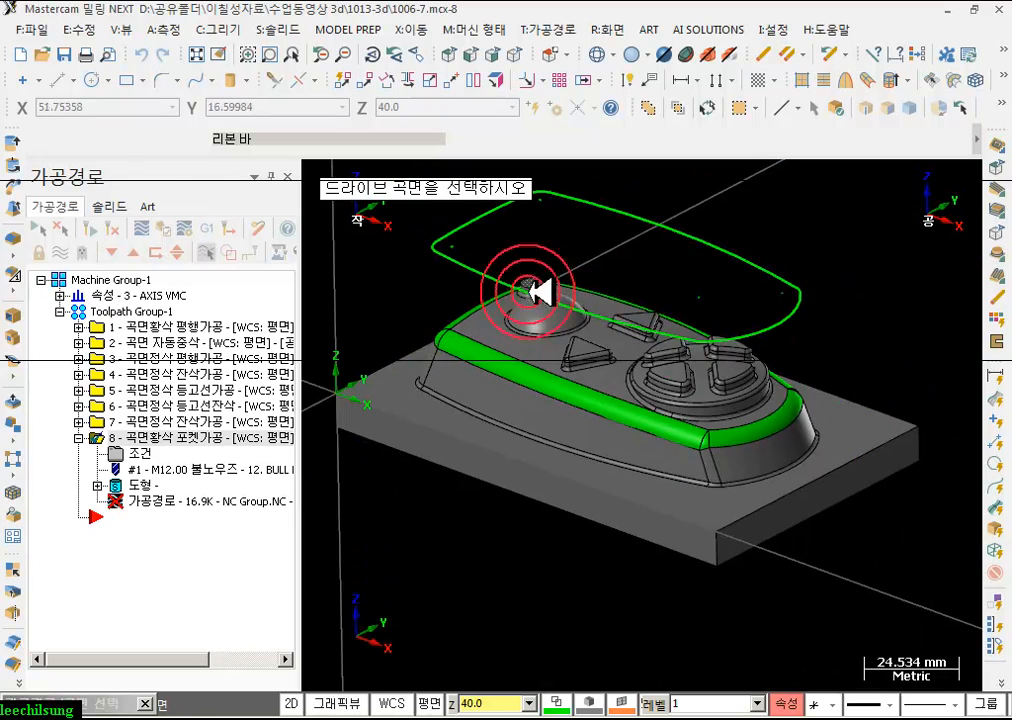
pyautogui.click(838, 105)
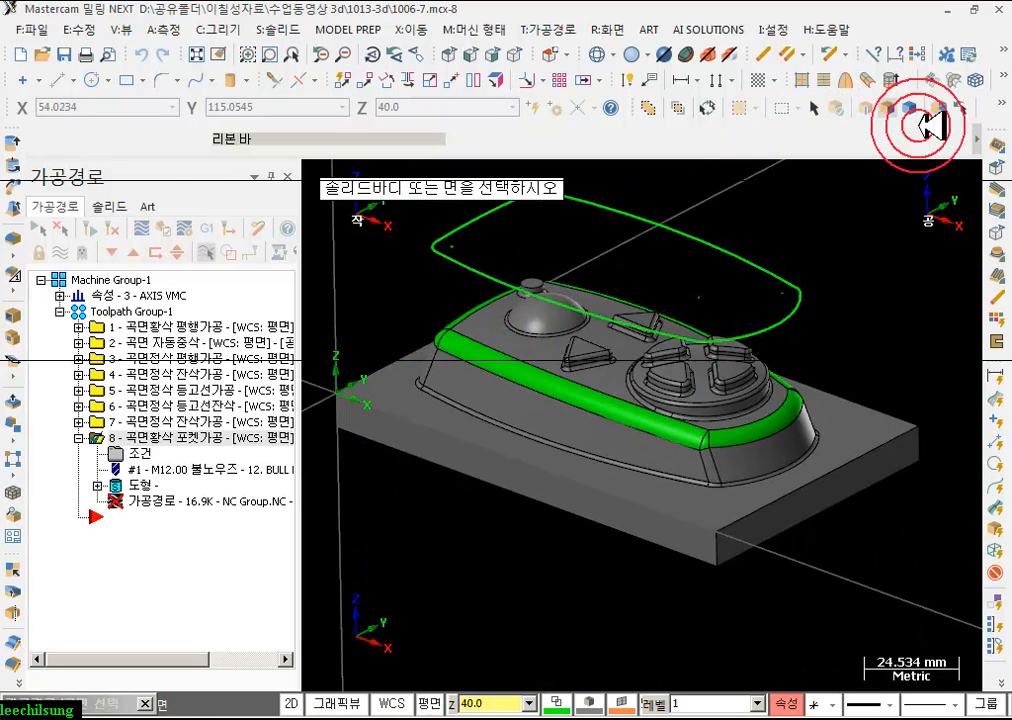
pyautogui.click(682, 500)
pyautogui.scroll(2, 662, 434)
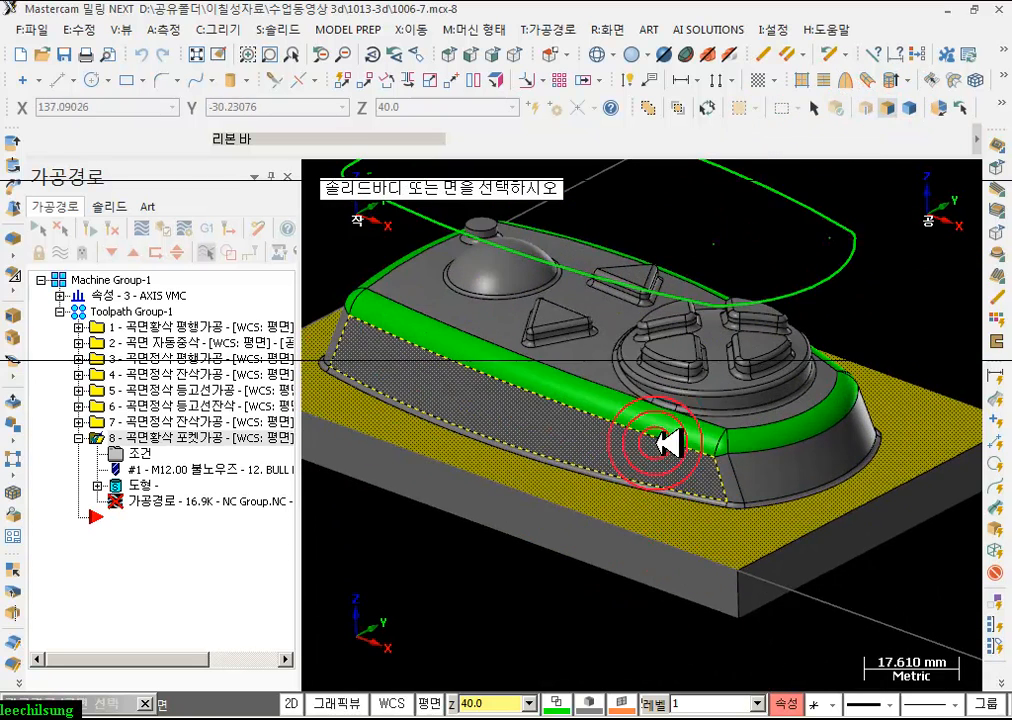
pyautogui.click(645, 458)
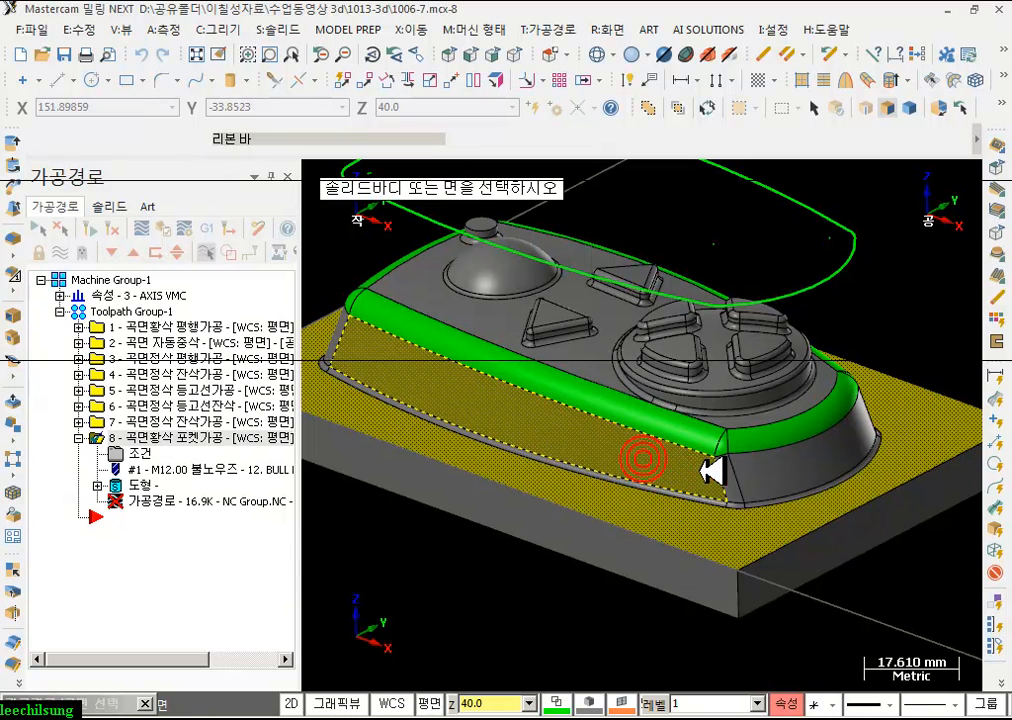
pyautogui.click(803, 490)
pyautogui.click(745, 503)
pyautogui.click(719, 502)
# - Add the straight end's side wall and its adjoining corner and bottom fillet faces to the drive faces
pyautogui.scroll(-2, 648, 470)
pyautogui.moveTo(647, 470); pyautogui.dragTo(717, 443, button='middle')
pyautogui.scroll(-3, 717, 443)
pyautogui.scroll(3, 469, 418)
pyautogui.click(561, 475)
pyautogui.click(524, 440)
pyautogui.scroll(2, 555, 498)
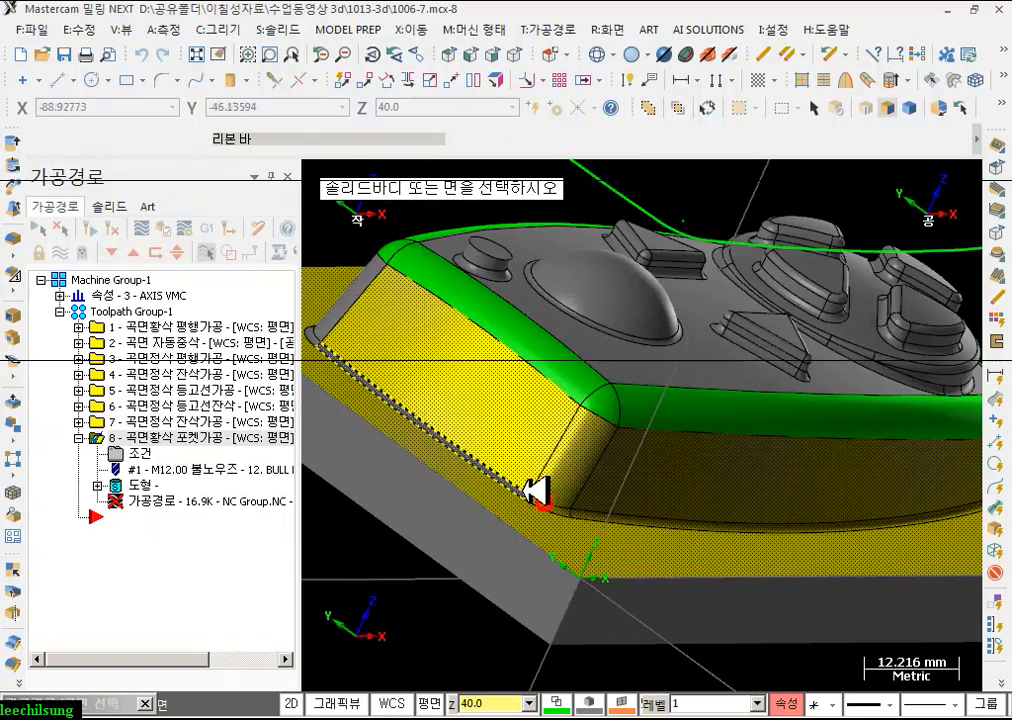
# - Add the opposite long side wall with its corner and bottom fillet faces to the drive faces
pyautogui.scroll(-3, 572, 474)
pyautogui.moveTo(574, 474); pyautogui.dragTo(501, 402, button='middle')
pyautogui.click(459, 378)
pyautogui.scroll(-1, 678, 538)
pyautogui.scroll(2, 549, 445)
pyautogui.scroll(4, 601, 524)
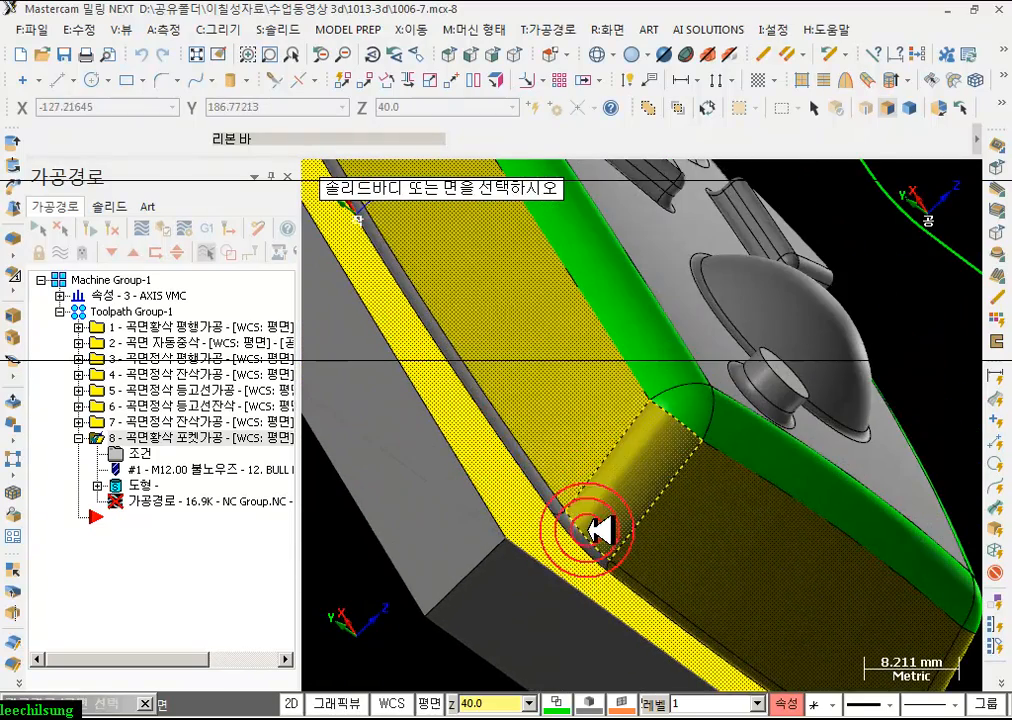
pyautogui.click(547, 490)
# - Complete the drive faces with the last corner fillet and regenerate the rough pocket toolpath
pyautogui.scroll(-5, 710, 567)
pyautogui.moveTo(713, 567); pyautogui.dragTo(777, 585, button='middle')
pyautogui.scroll(6, 481, 323)
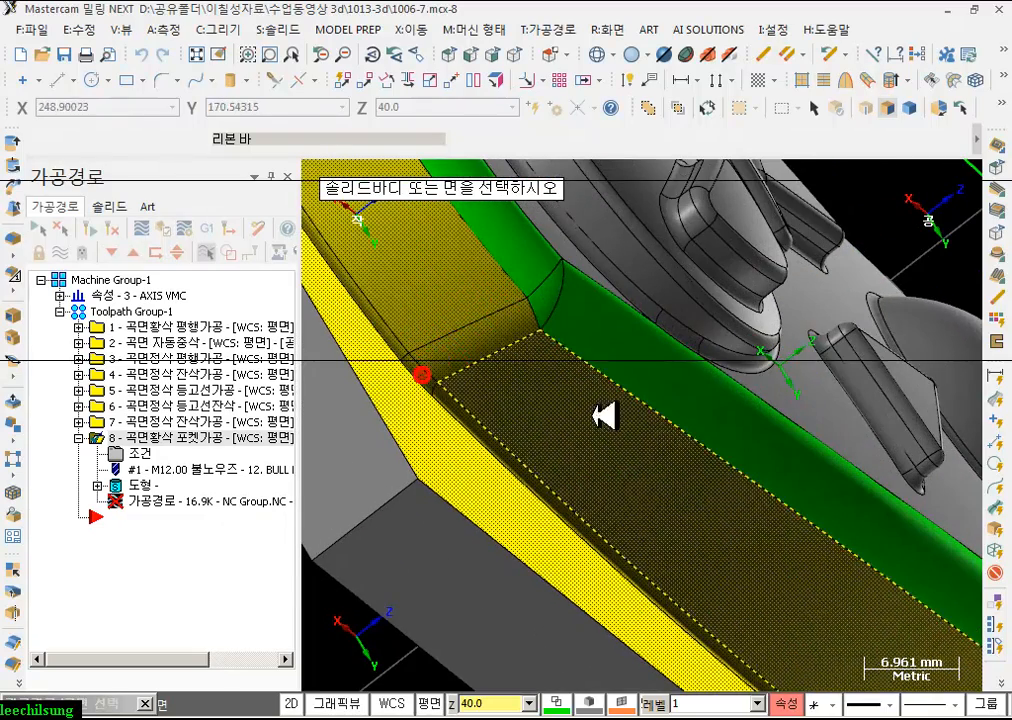
pyautogui.scroll(-6, 648, 429)
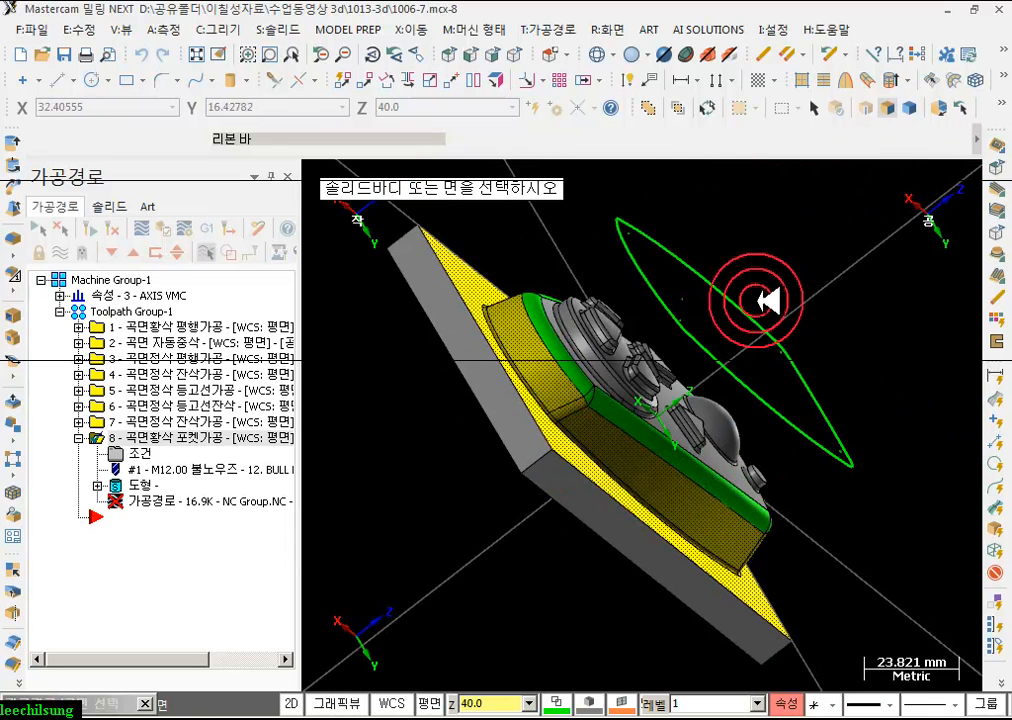
pyautogui.press('Return')
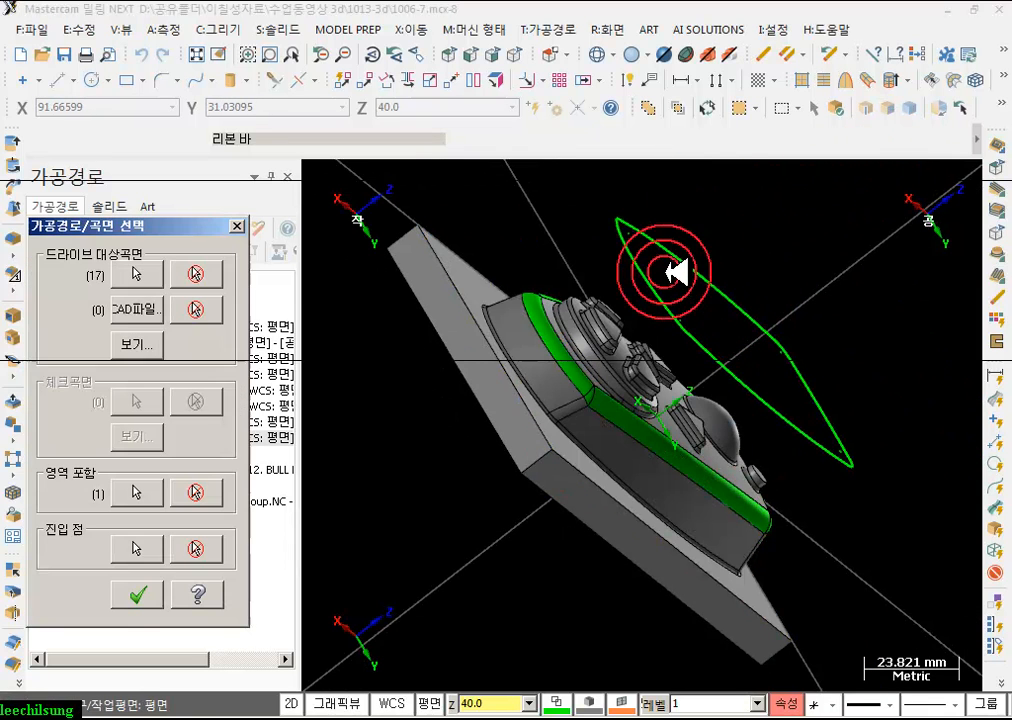
pyautogui.click(143, 595)
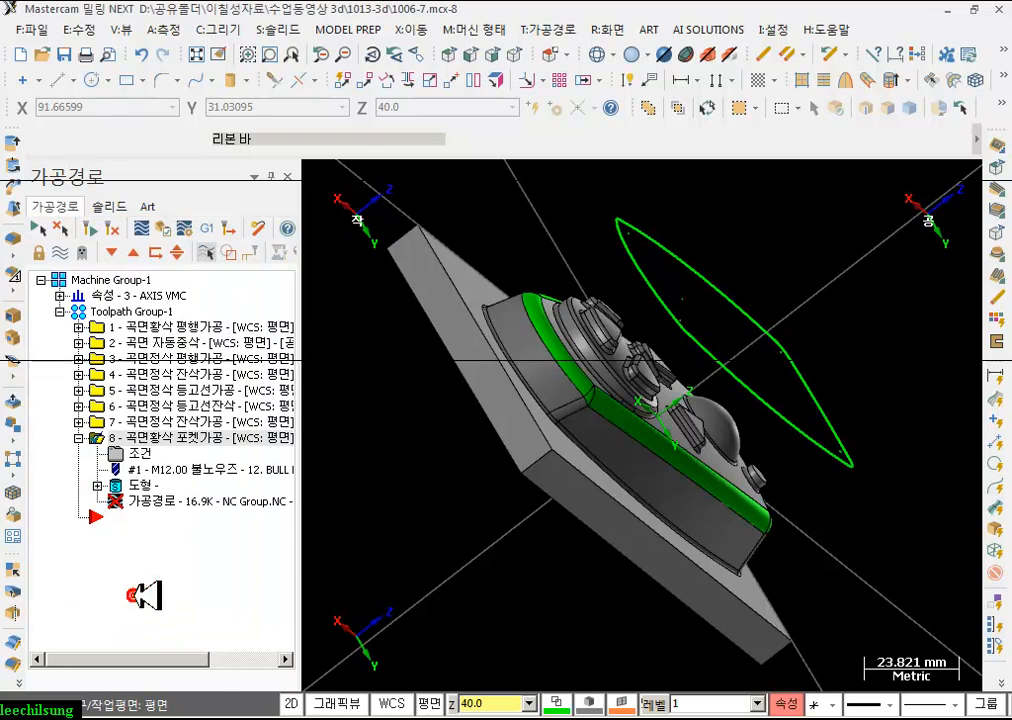
pyautogui.click(112, 252)
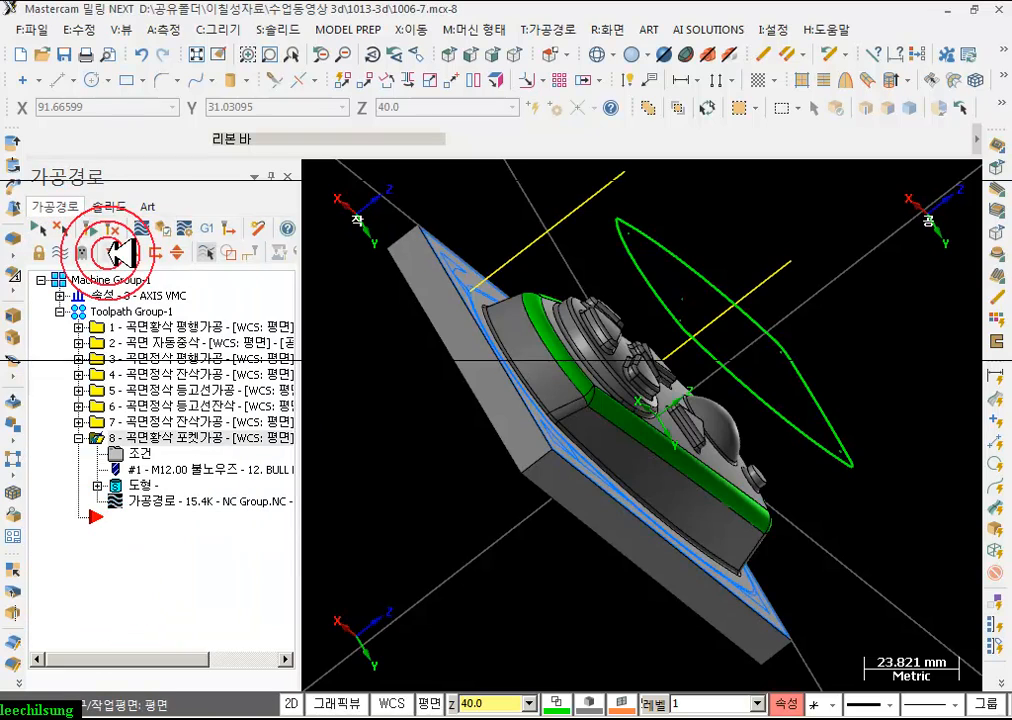
# - Verify all operations of the toolpath group in the simulator and compare the machined workpiece with the model
pyautogui.moveTo(690, 430); pyautogui.dragTo(727, 440, button='middle')
pyautogui.scroll(2, 795, 418)
pyautogui.moveTo(795, 418); pyautogui.dragTo(675, 399, button='middle')
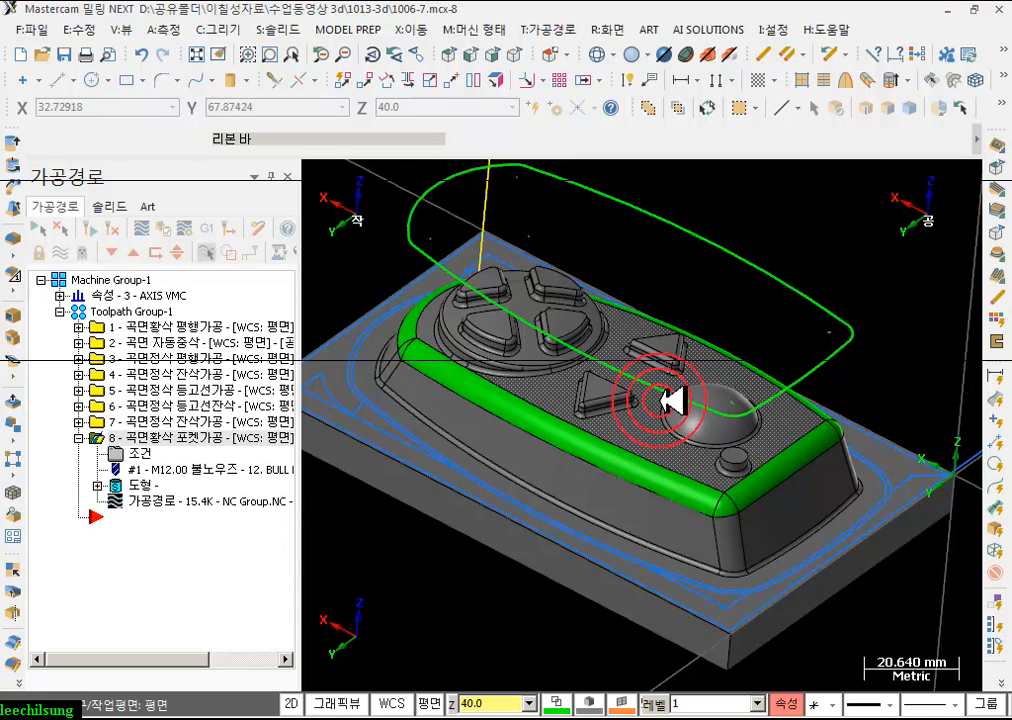
pyautogui.click(125, 310)
pyautogui.click(160, 221)
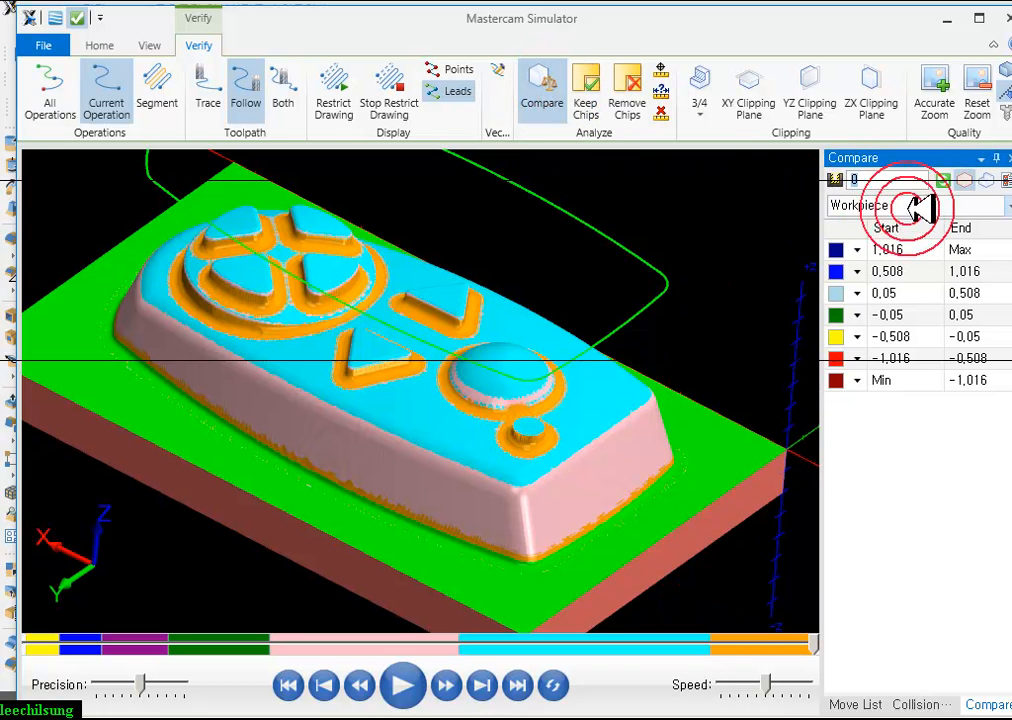
pyautogui.click(944, 179)
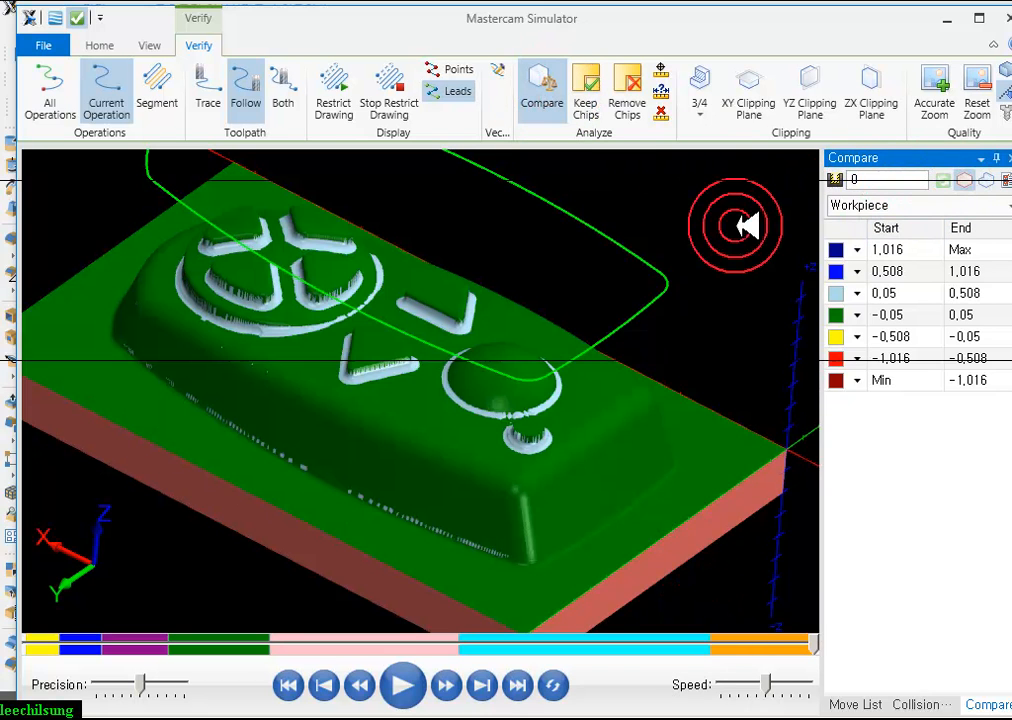
# - Examine the deviation colors around the buttons, dome, knob and base fillet, and leave the simulator
pyautogui.click(736, 226)
pyautogui.scroll(-2, 598, 391)
pyautogui.scroll(6, 558, 463)
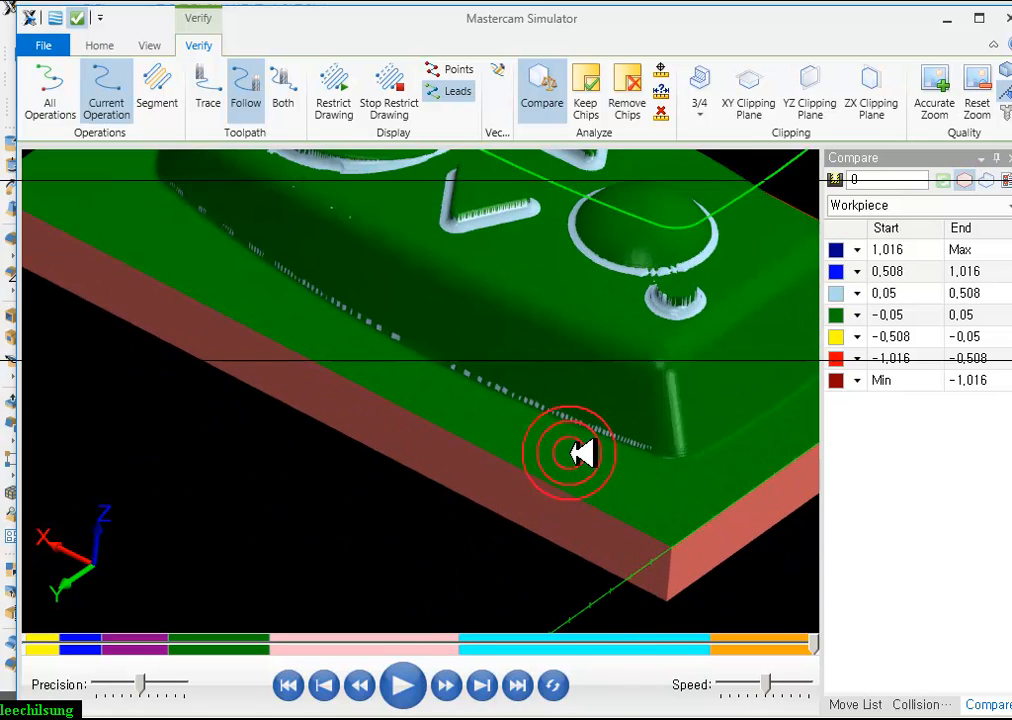
pyautogui.moveTo(598, 409); pyautogui.dragTo(478, 372, button='middle')
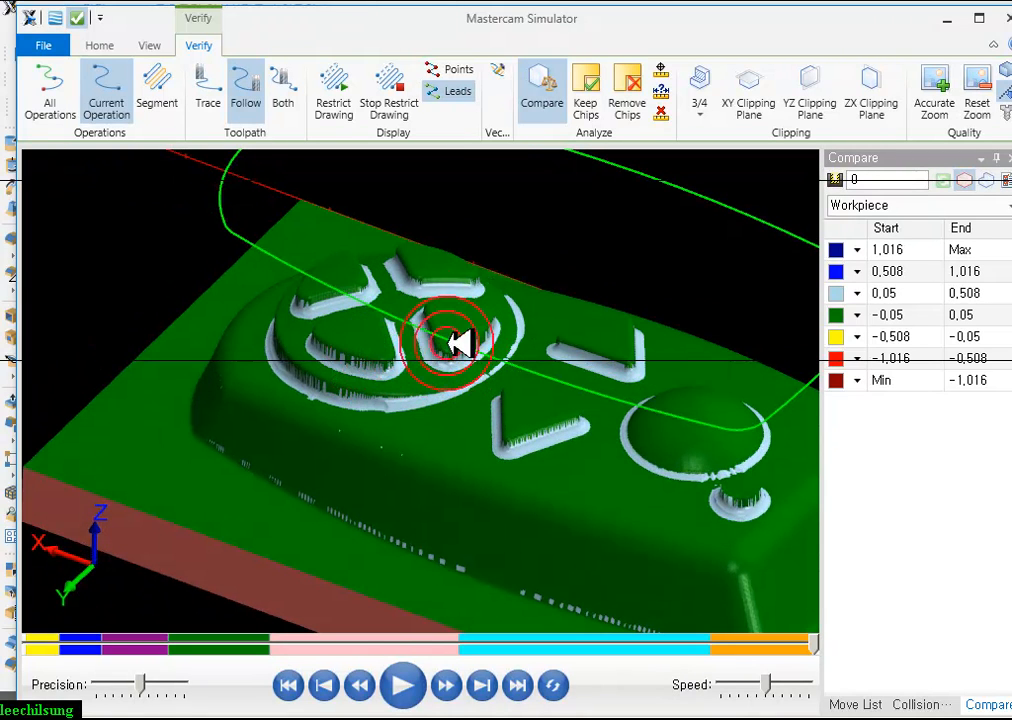
pyautogui.moveTo(493, 378); pyautogui.dragTo(553, 446, button='middle')
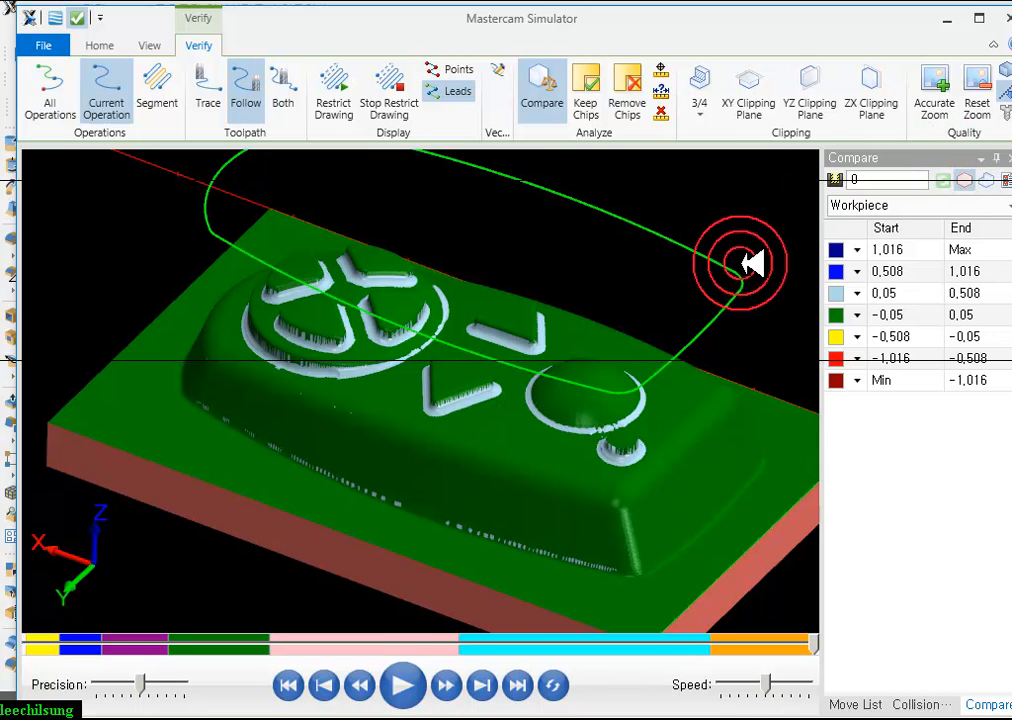
pyautogui.scroll(-3, 560, 271)
pyautogui.scroll(1, 608, 300)
pyautogui.scroll(2, 612, 298)
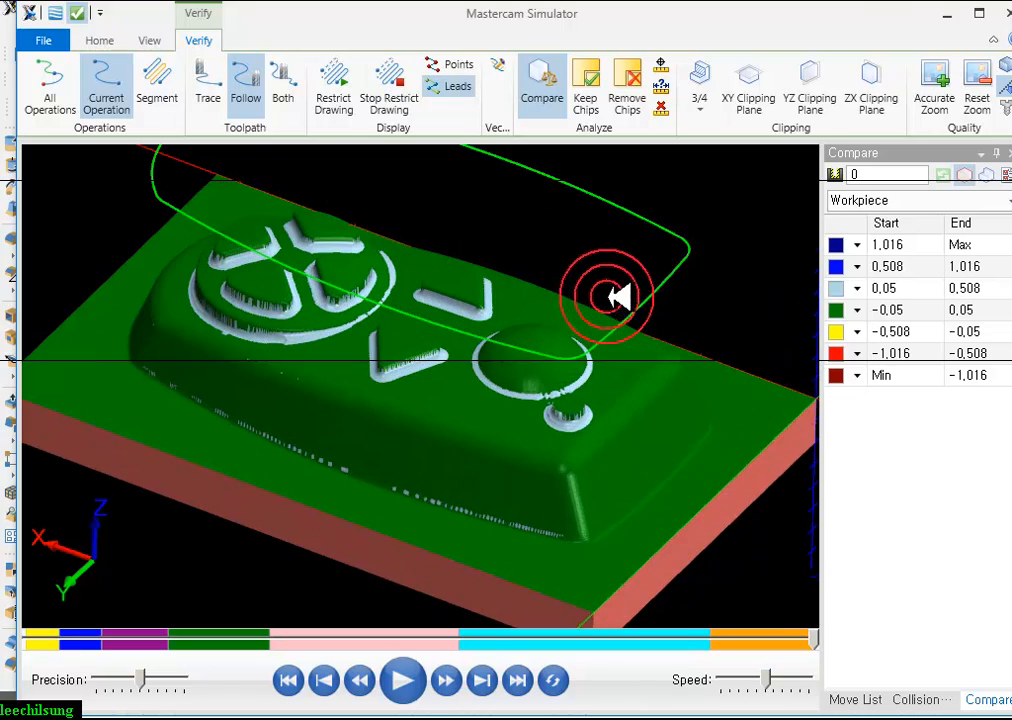
pyautogui.click(943, 20)
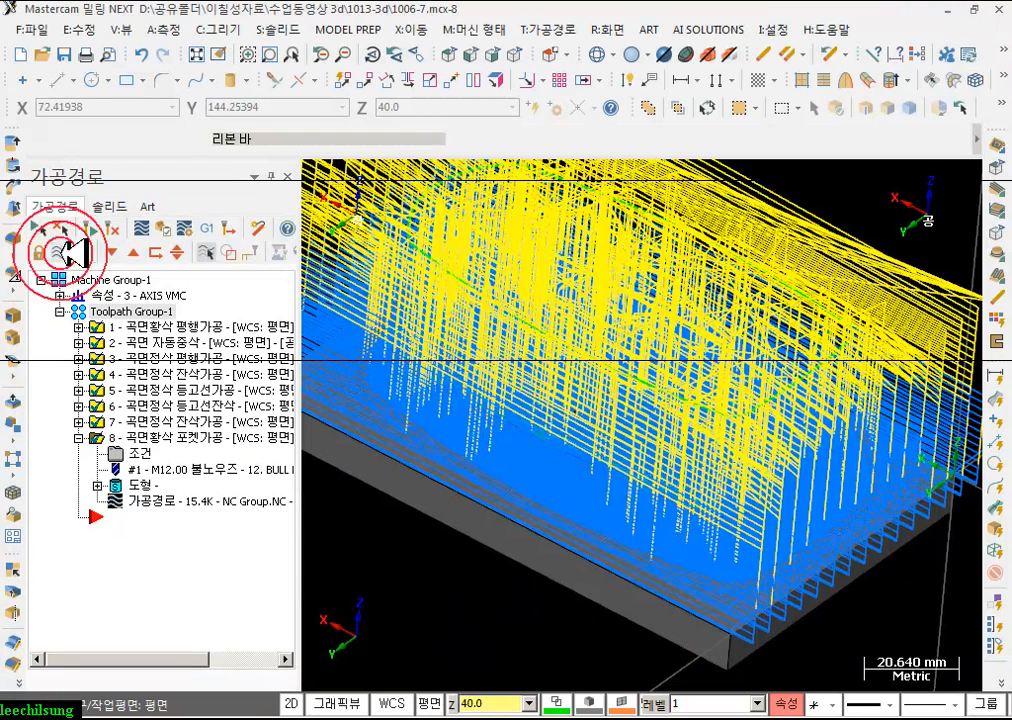
# - Hide the display of all toolpaths and collapse the rough pocket operation
pyautogui.click(60, 253)
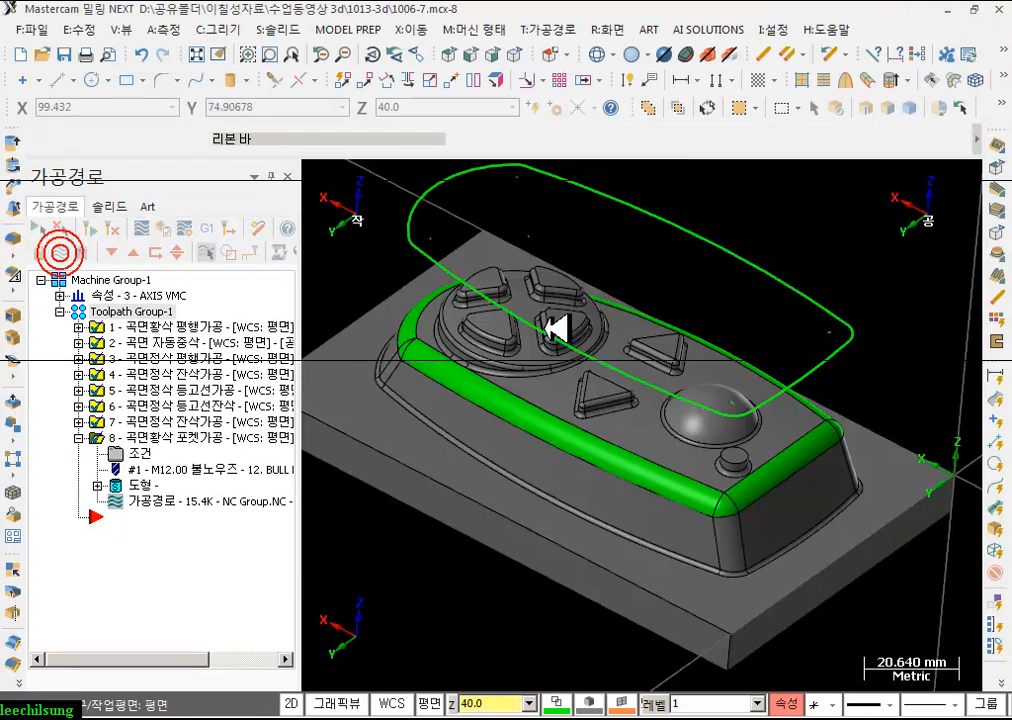
pyautogui.click(78, 438)
pyautogui.click(510, 156)
# - Start a surface finish pencil toolpath with all model surfaces as drive surfaces
pyautogui.click(549, 29)
pyautogui.click(598, 210)
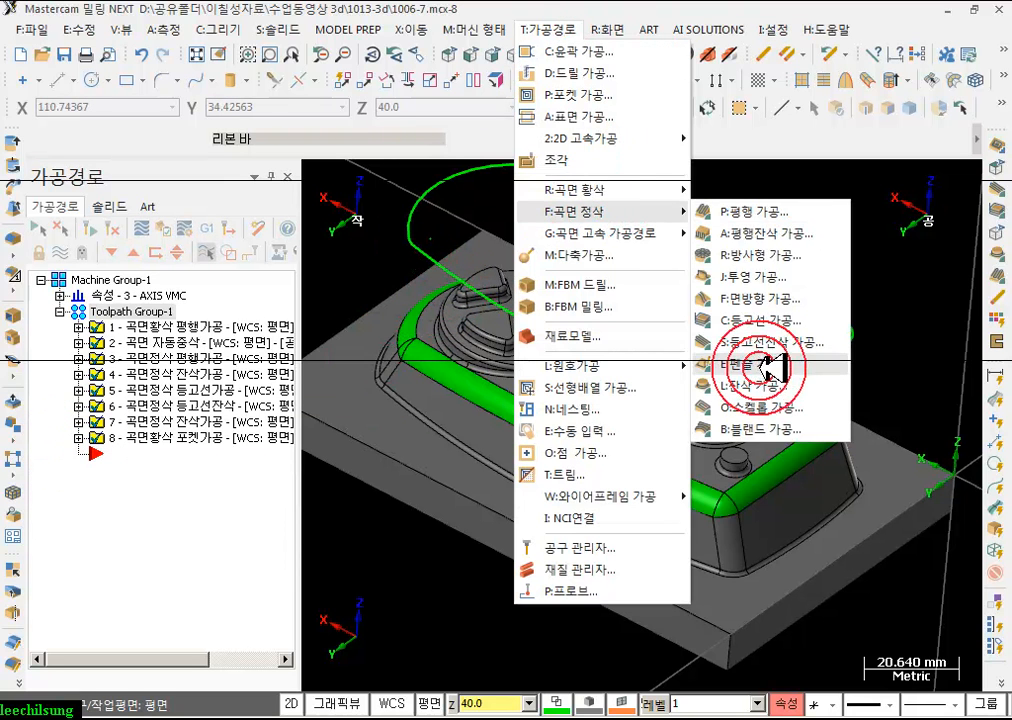
pyautogui.click(765, 362)
pyautogui.click(905, 367)
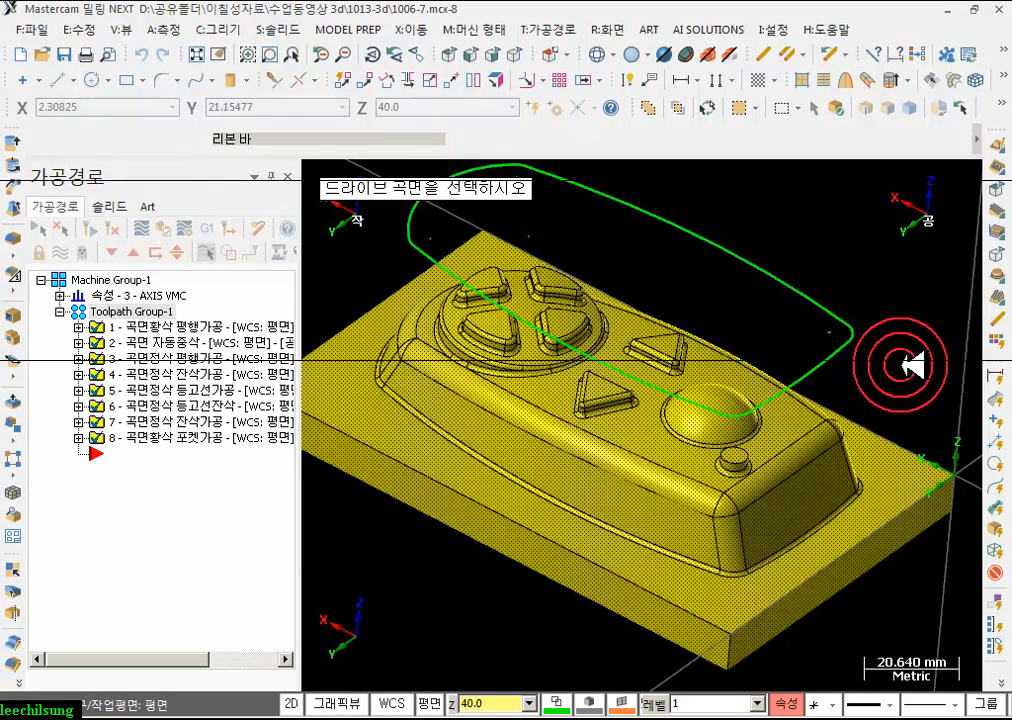
pyautogui.click(427, 334)
pyautogui.click(188, 212)
pyautogui.click(175, 403)
# - Set the pencil toolpath to the 2 mm ball endmill, 2 passes per side and a 0.3 stepover, disable depth limits, and generate it
pyautogui.click(352, 243)
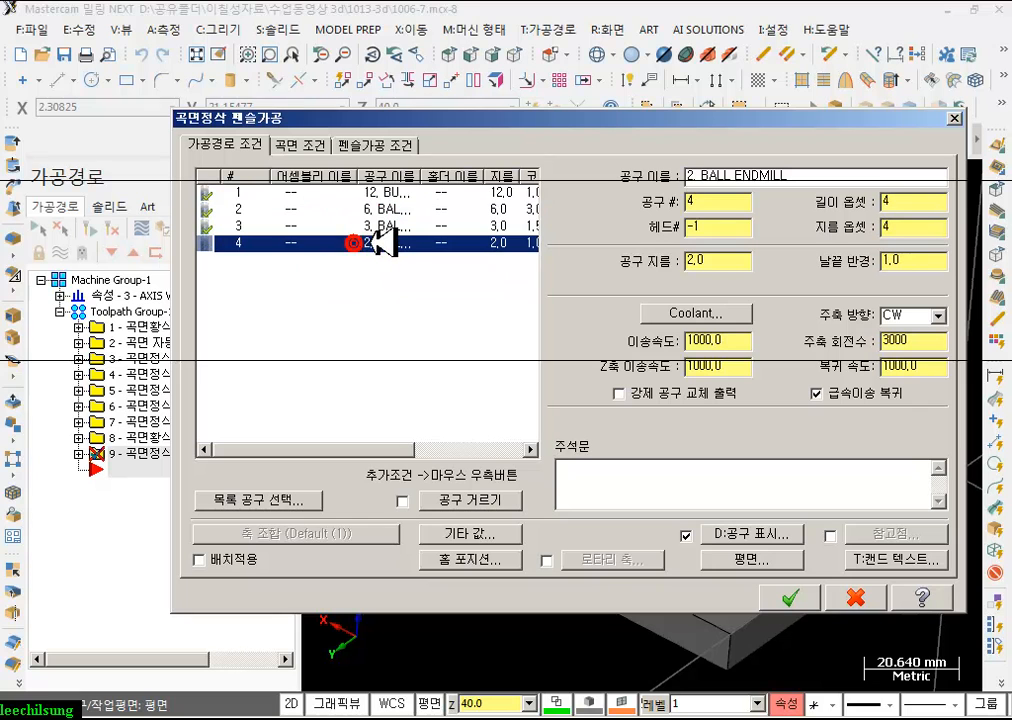
pyautogui.click(322, 147)
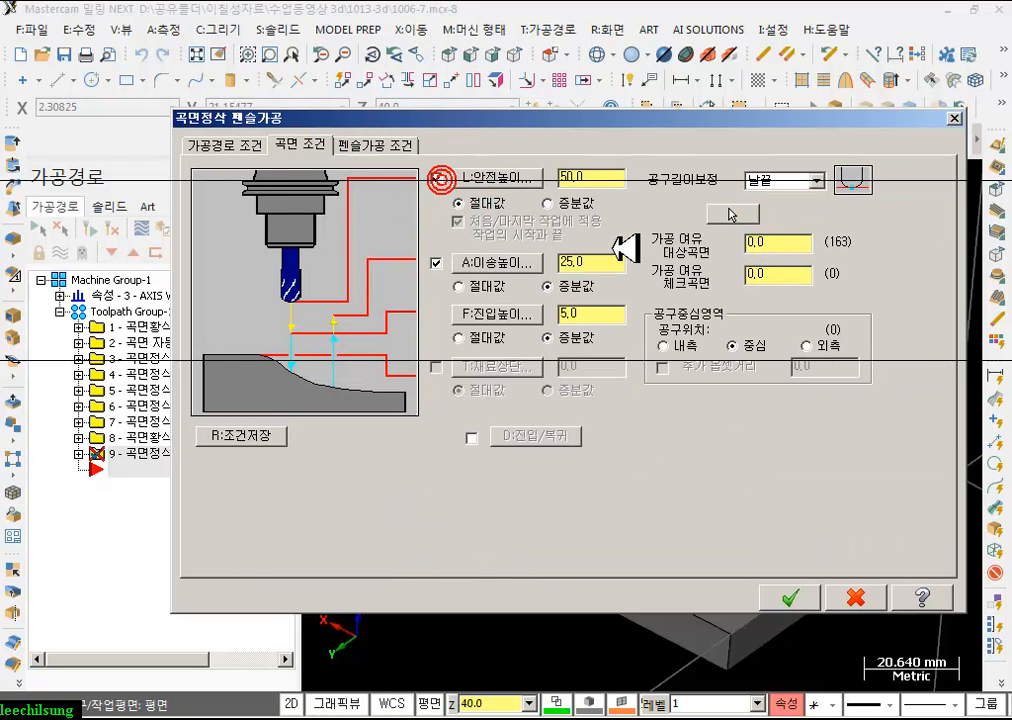
pyautogui.click(398, 147)
pyautogui.click(258, 251)
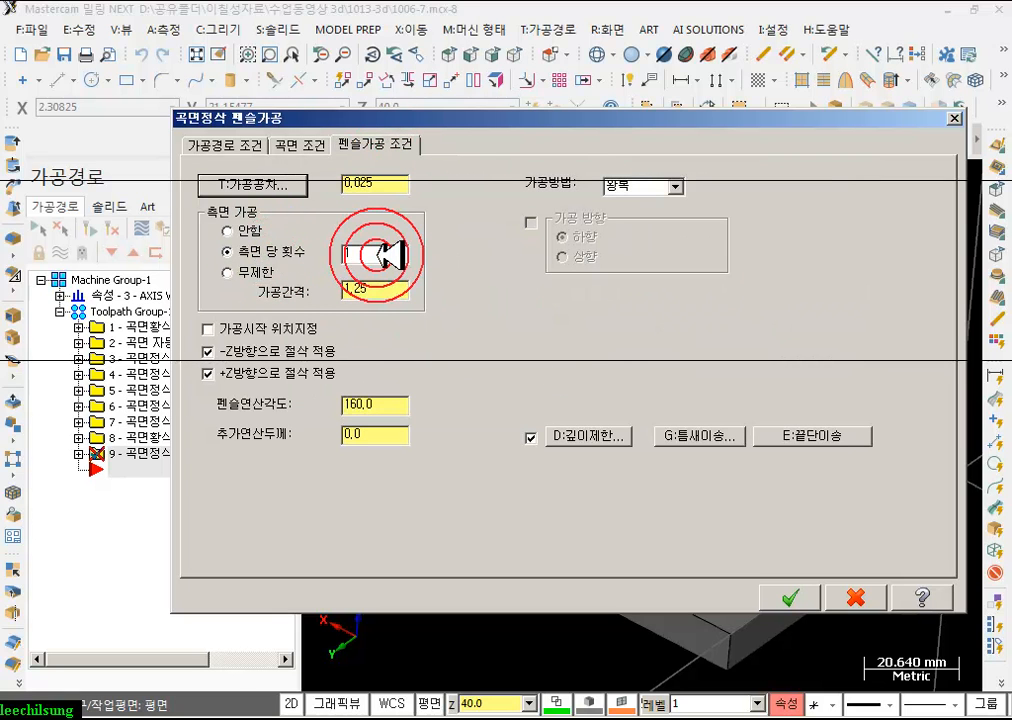
pyautogui.click(376, 289)
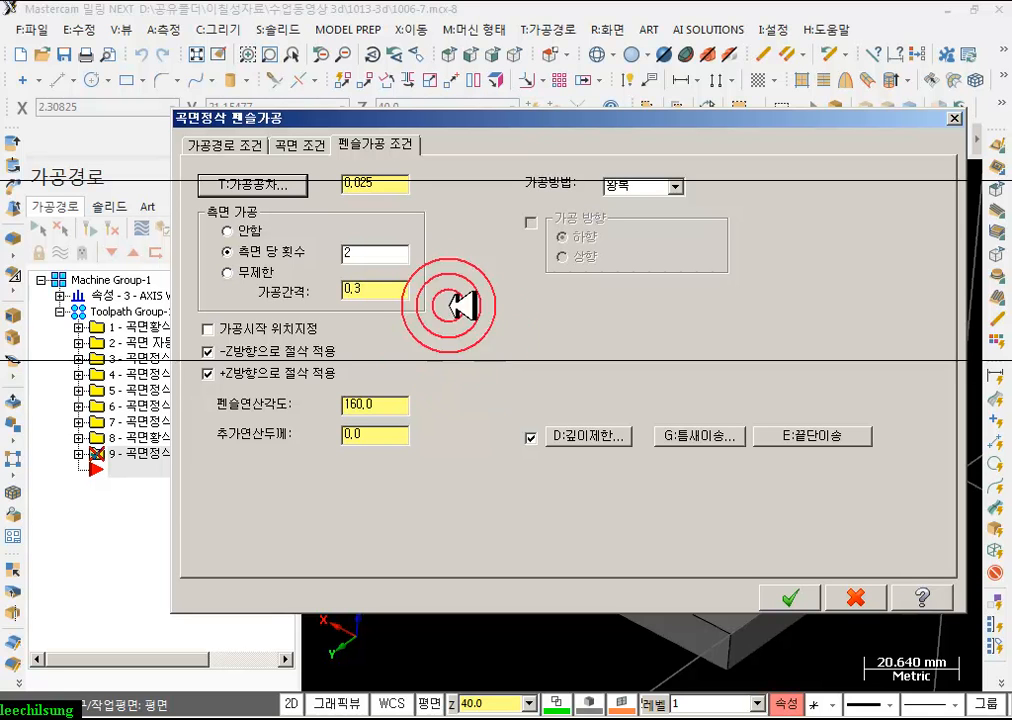
pyautogui.click(388, 257)
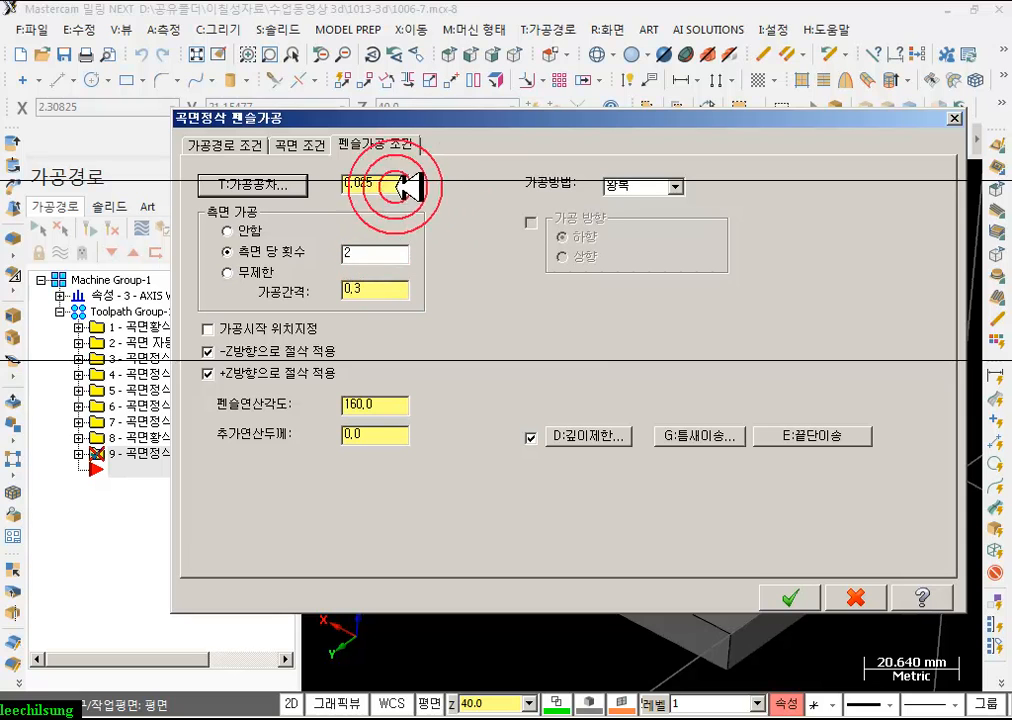
pyautogui.click(531, 438)
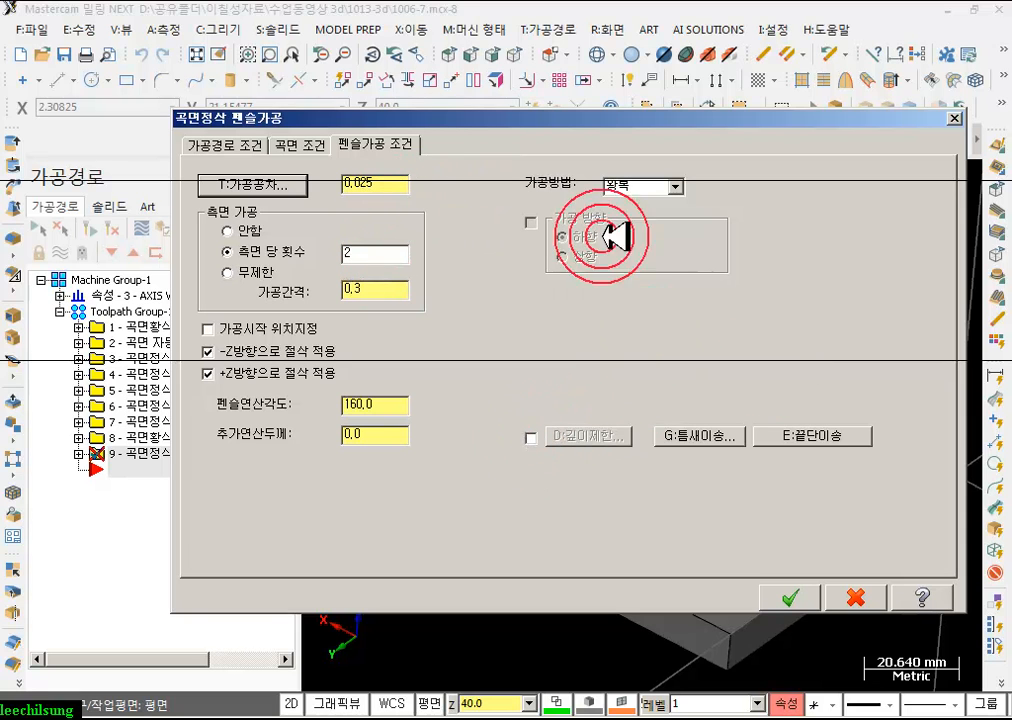
pyautogui.click(791, 598)
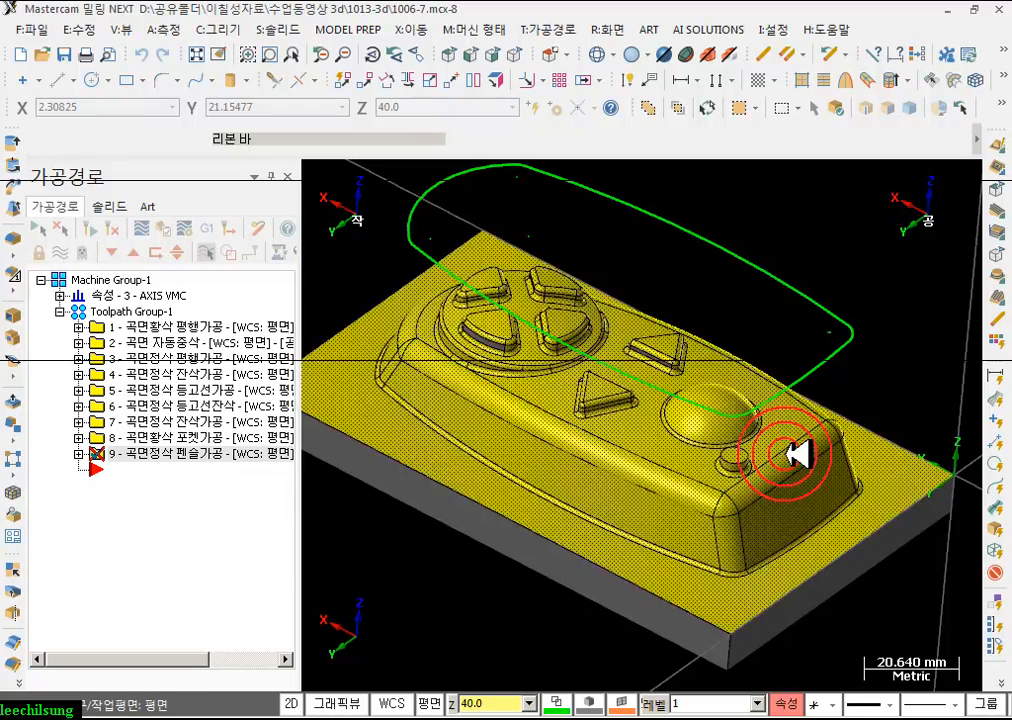
# - Change the stepover of the pencil finish operation and regenerate its toolpath
pyautogui.scroll(2, 550, 382)
pyautogui.scroll(5, 768, 479)
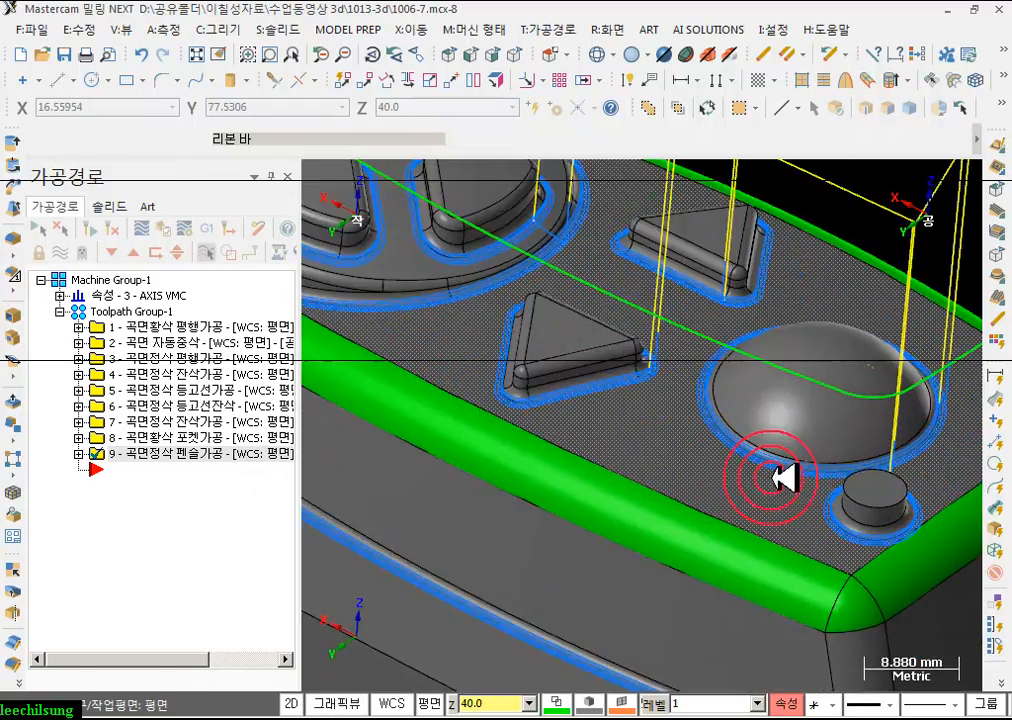
pyautogui.scroll(-5, 818, 436)
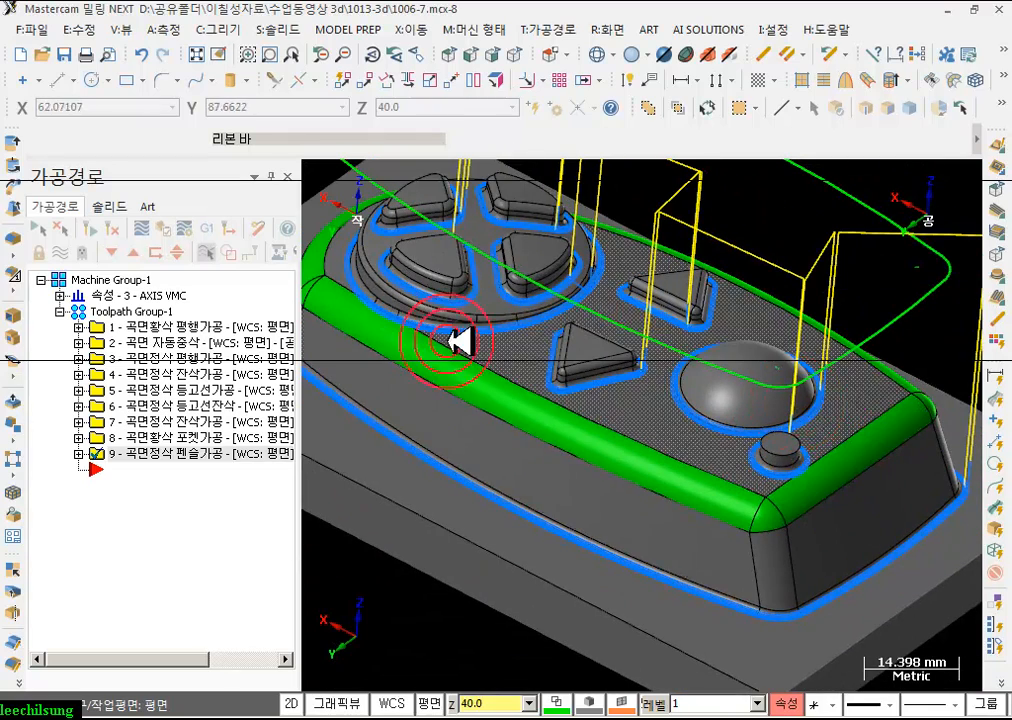
pyautogui.click(78, 453)
pyautogui.click(130, 469)
pyautogui.click(356, 256)
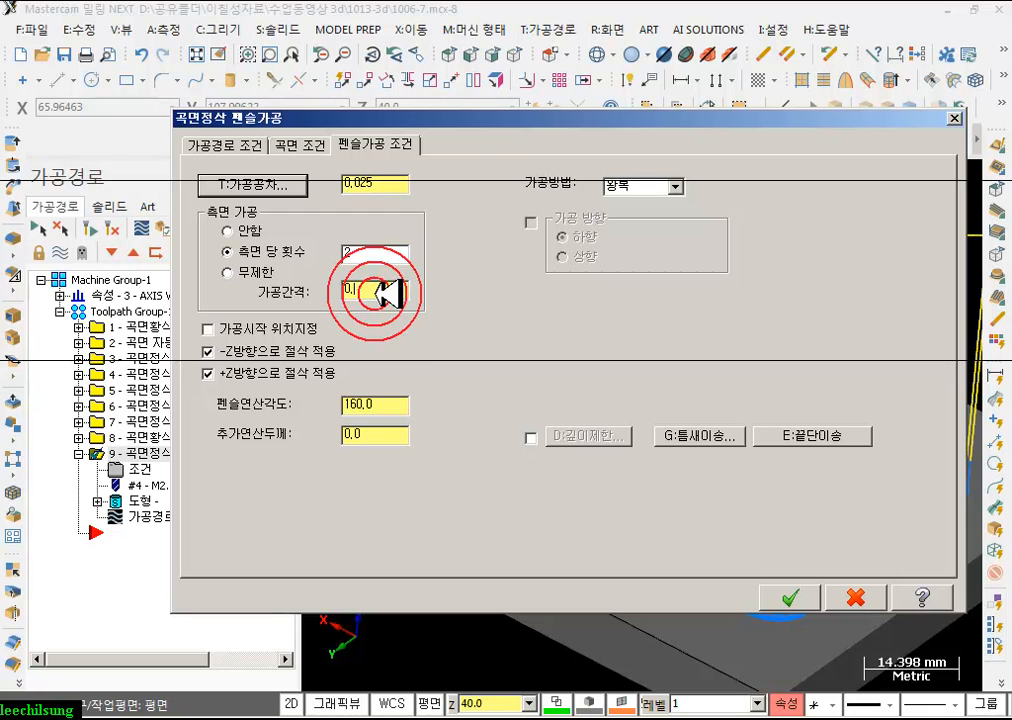
pyautogui.click(790, 598)
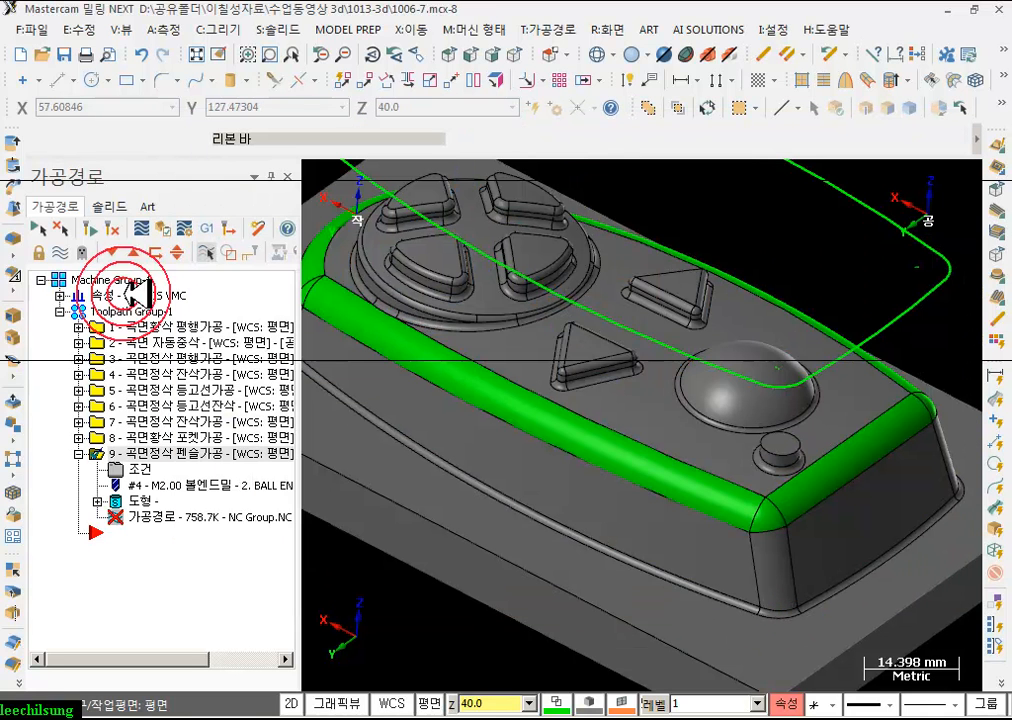
pyautogui.click(88, 228)
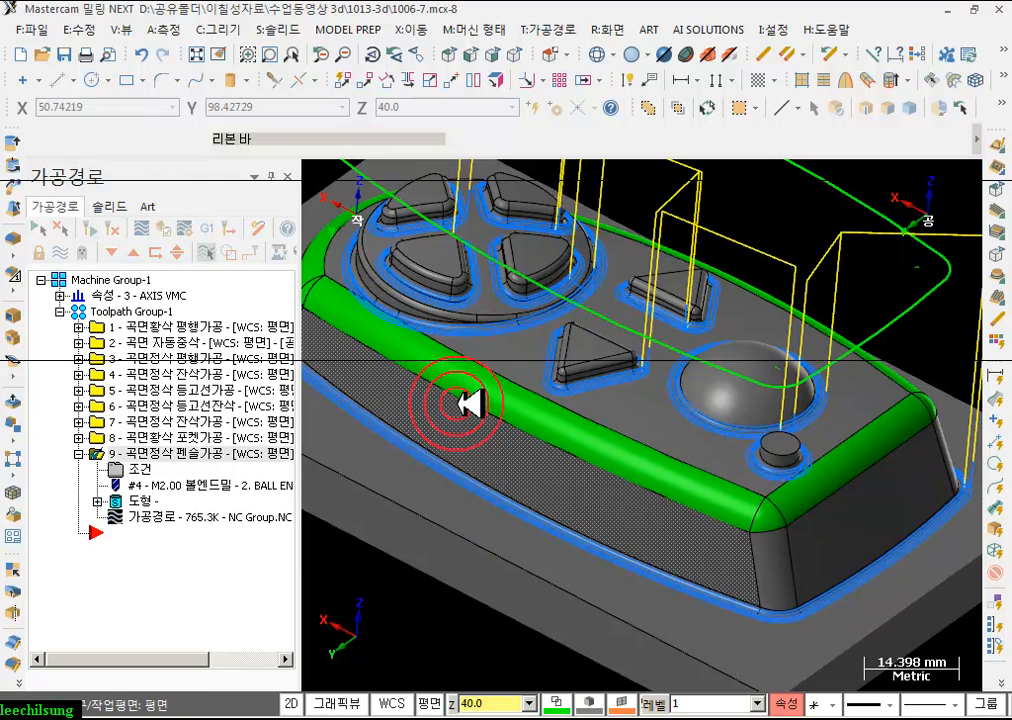
# - Verify all operations of the toolpath group in the simulator and compare the resulting workpiece with the reference model
pyautogui.moveTo(468, 403); pyautogui.dragTo(572, 316, button='middle')
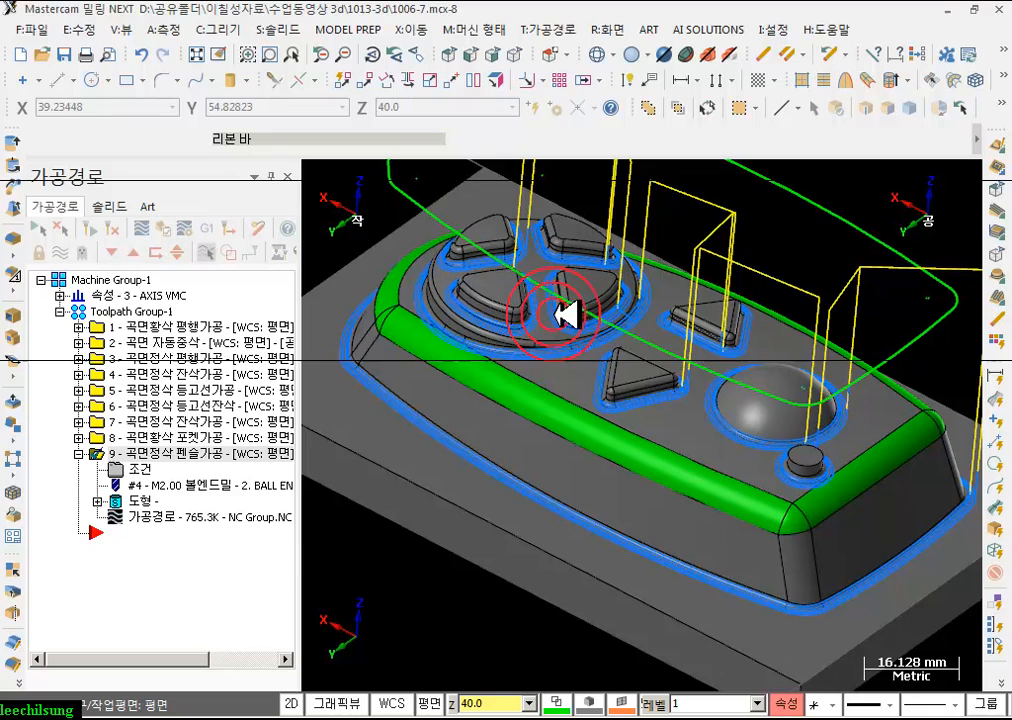
pyautogui.click(78, 454)
pyautogui.click(131, 312)
pyautogui.click(162, 228)
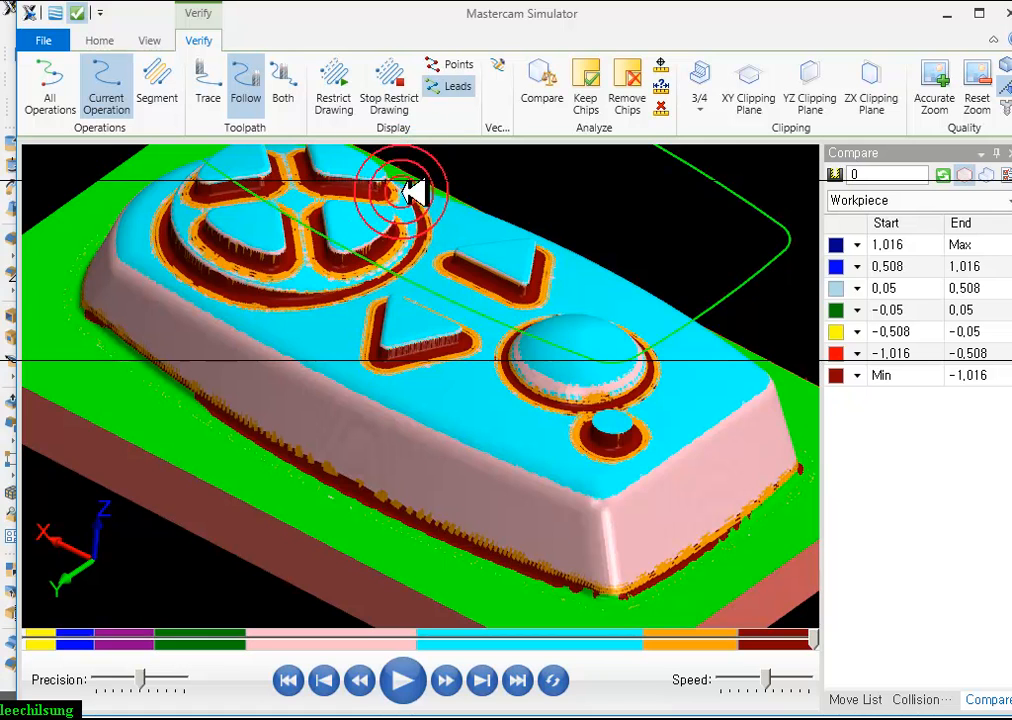
pyautogui.click(545, 78)
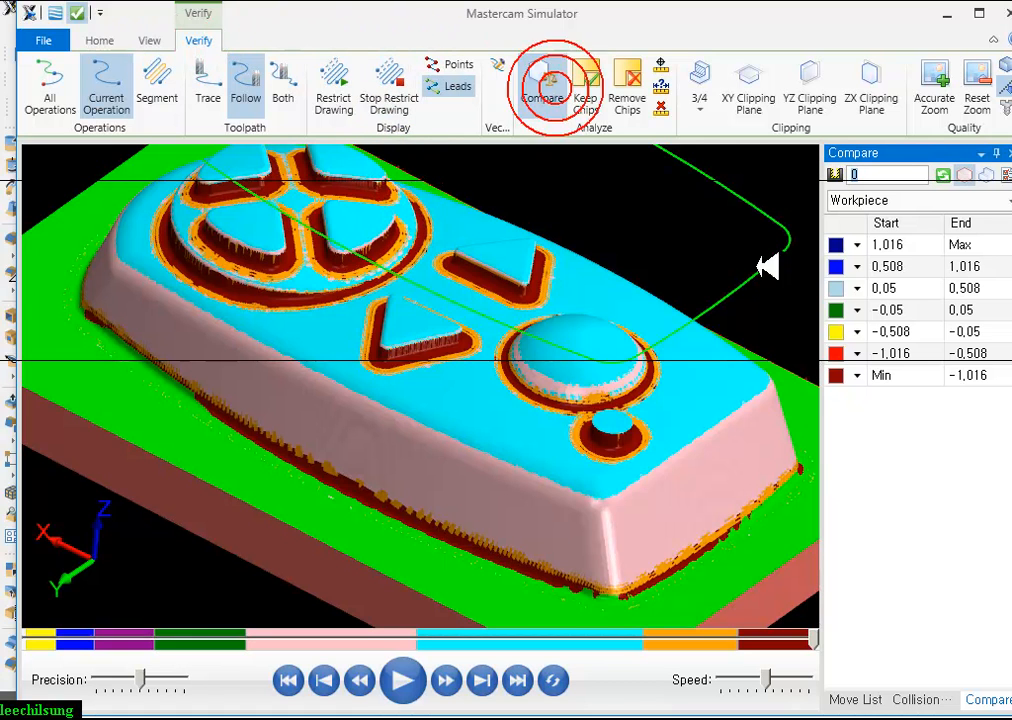
pyautogui.click(950, 174)
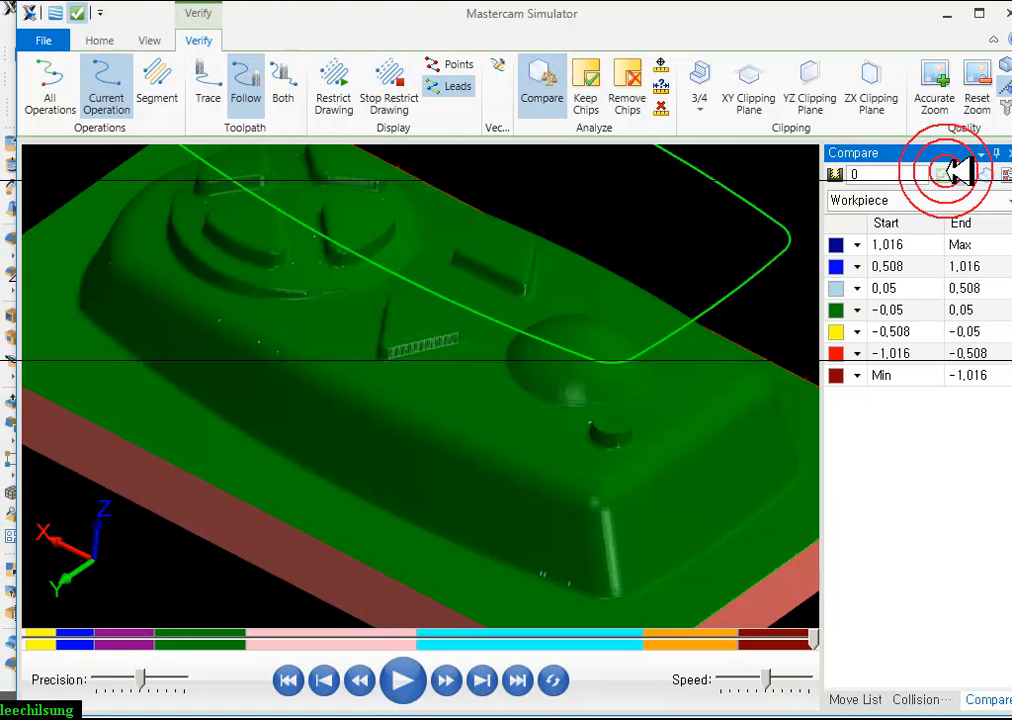
# - Examine the deviation colors along the corners, dome, knob and round button area, including in an isometric view
pyautogui.scroll(2, 610, 546)
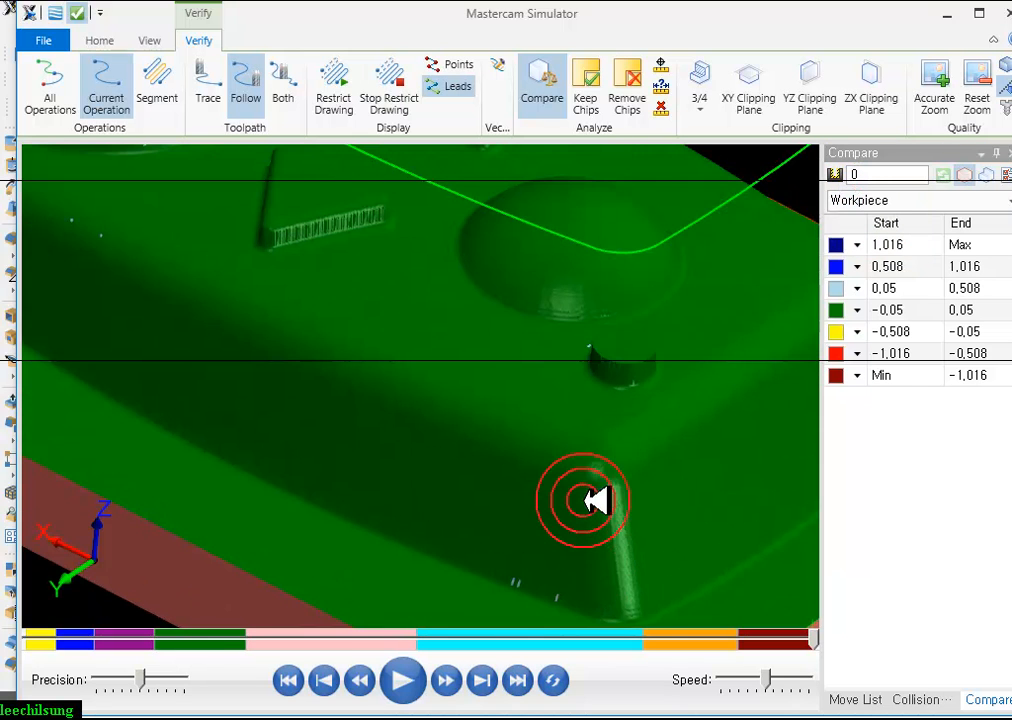
pyautogui.moveTo(614, 302); pyautogui.dragTo(620, 385)
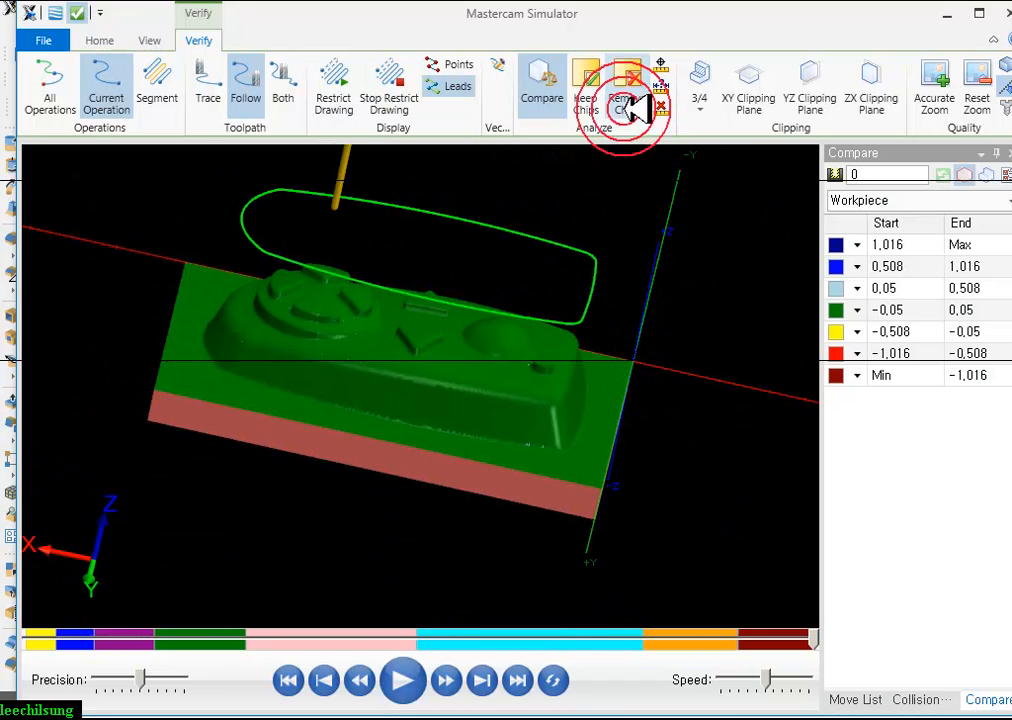
pyautogui.click(148, 40)
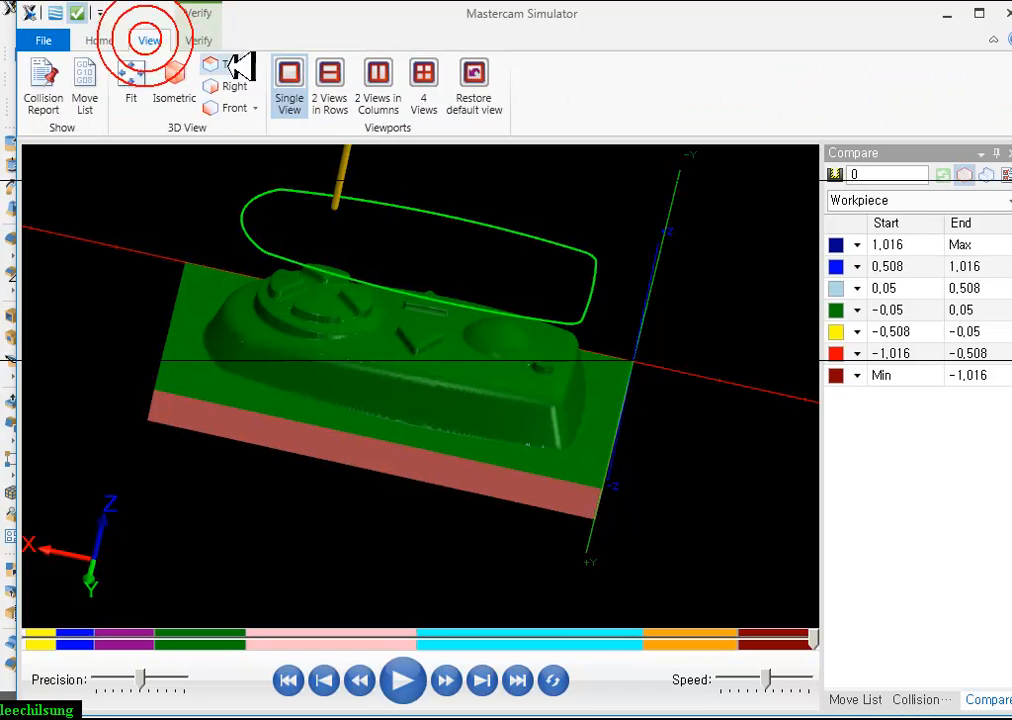
pyautogui.click(174, 80)
pyautogui.click(537, 284)
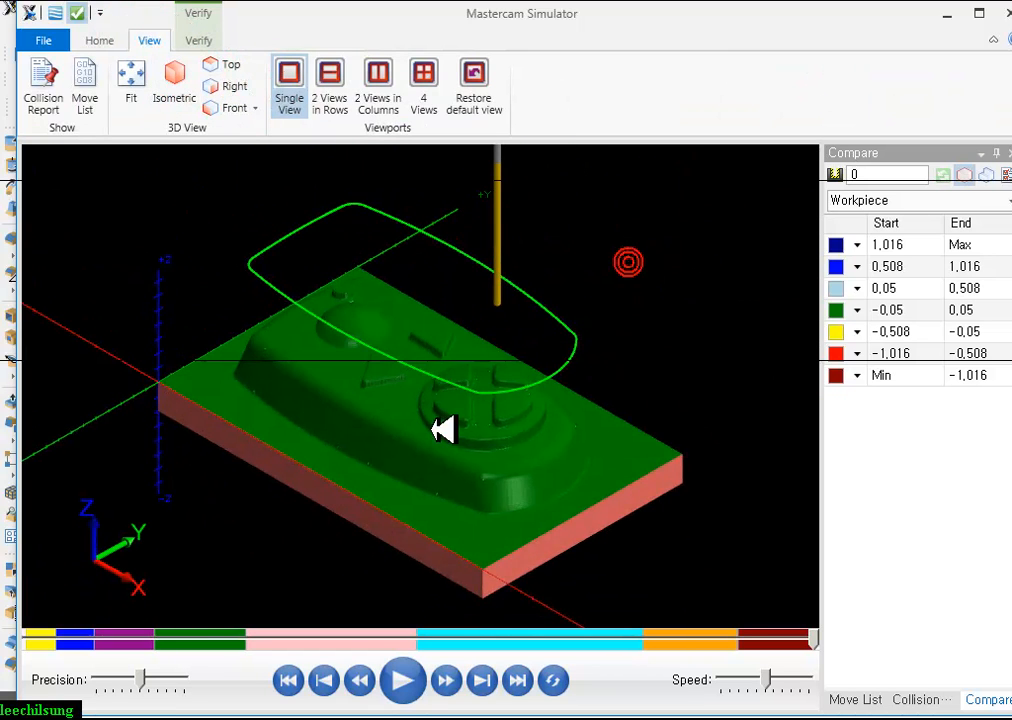
pyautogui.scroll(3, 466, 387)
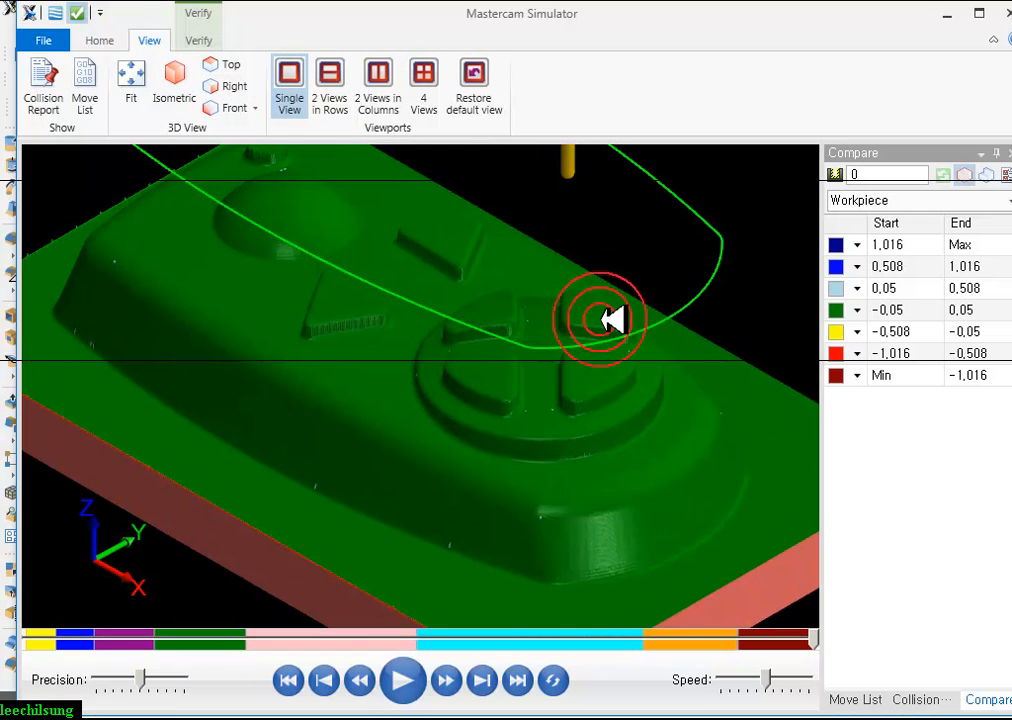